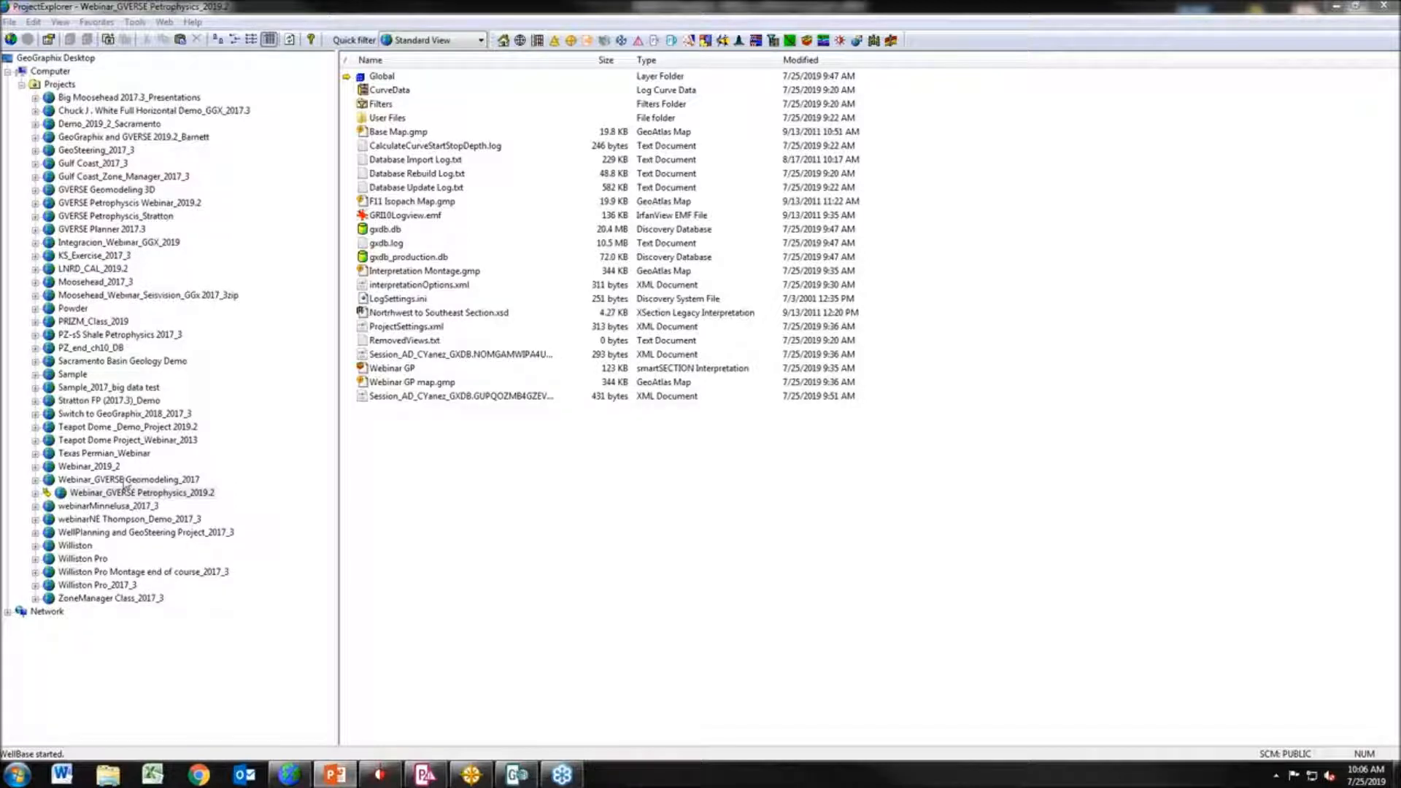
pyautogui.click(124, 479)
pyautogui.rightClick(126, 482)
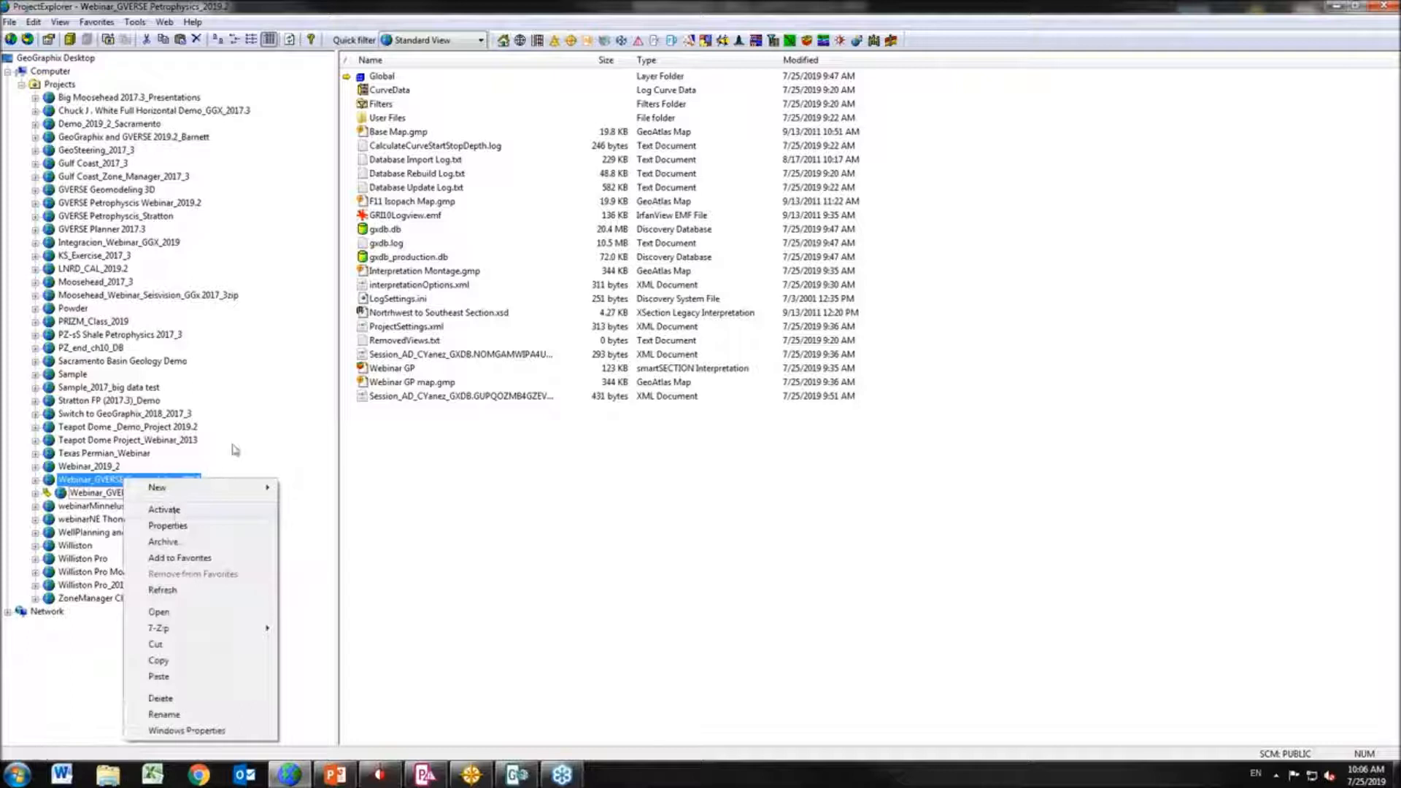
pyautogui.click(144, 488)
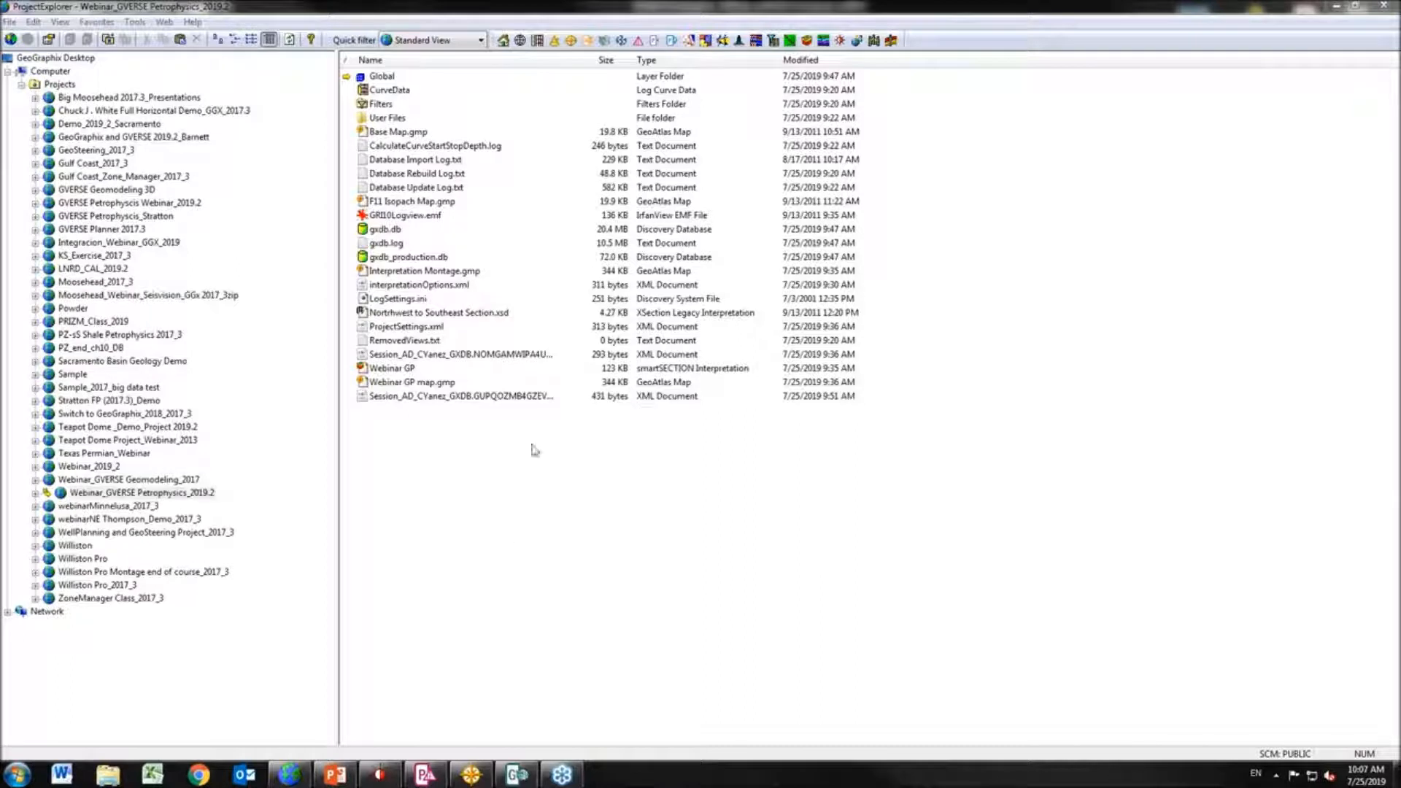
# Filter the project's file list to show only GVERSE Petrophysics files
pyautogui.click(471, 42)
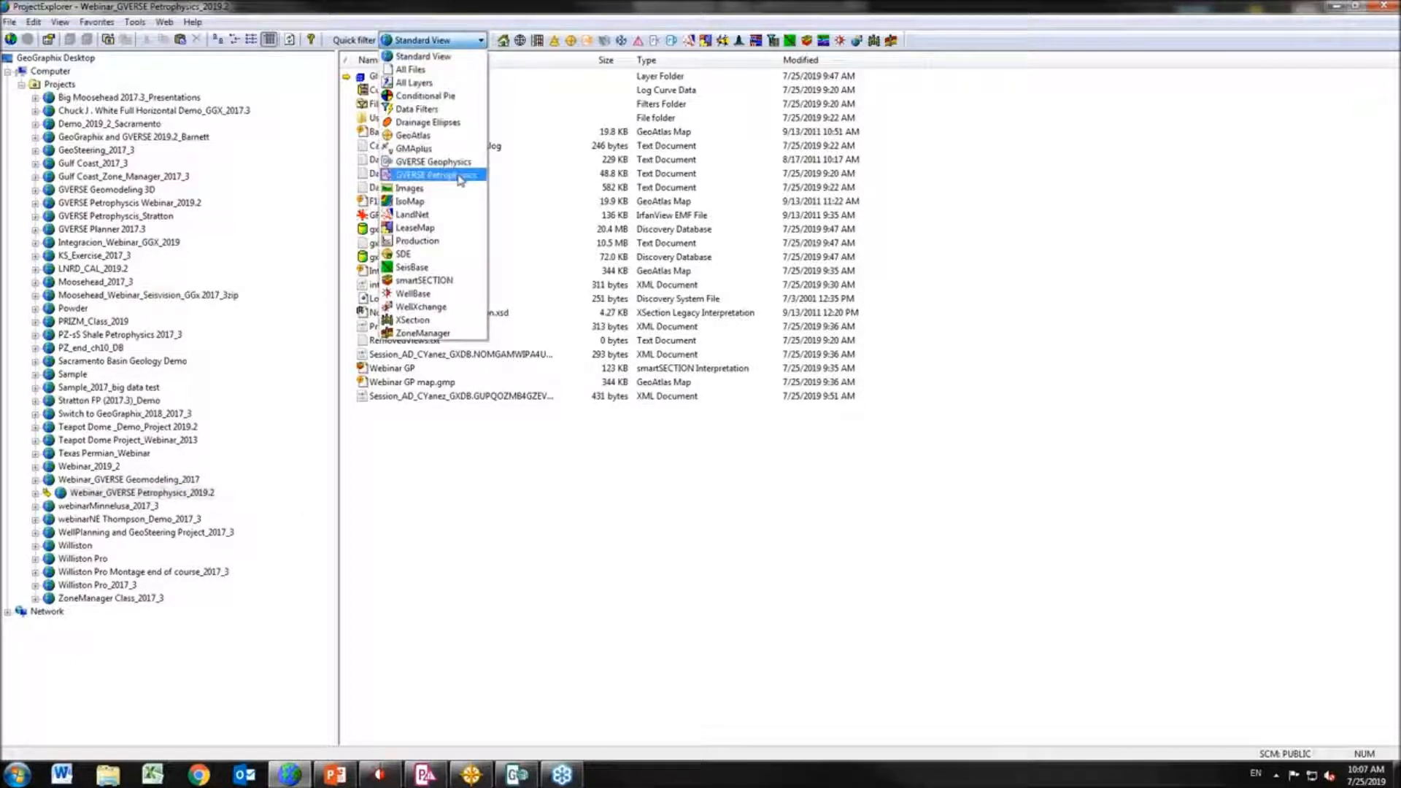
pyautogui.click(460, 178)
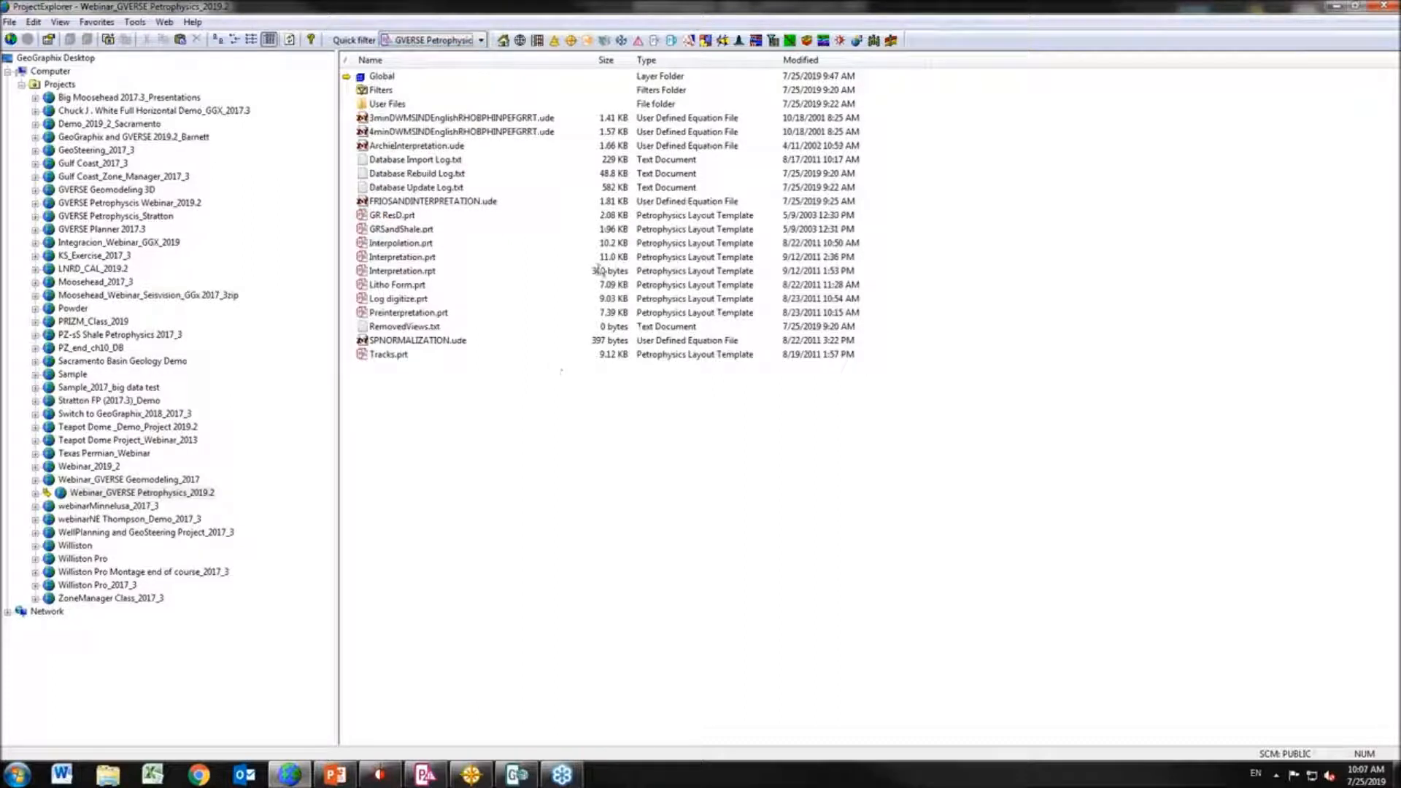
pyautogui.click(470, 203)
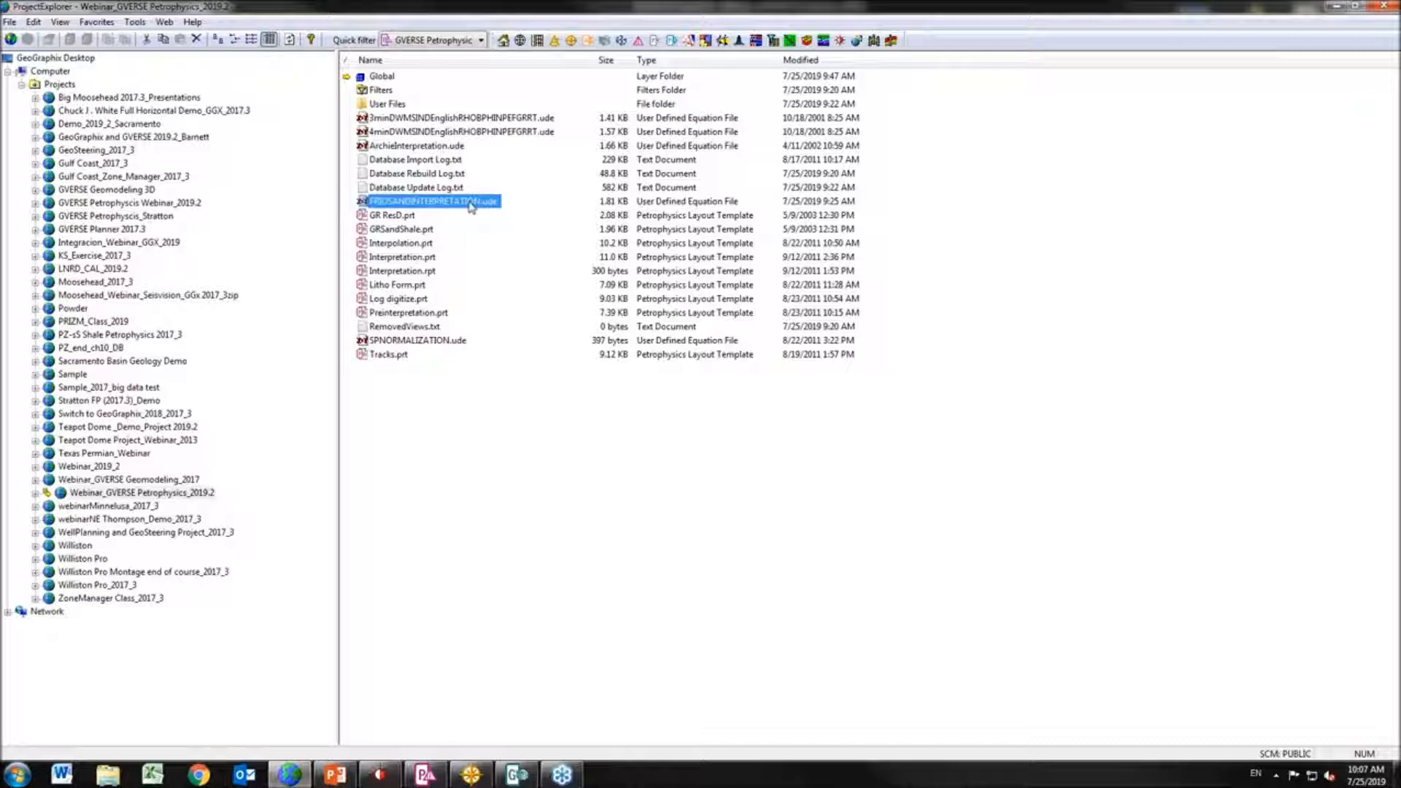
pyautogui.rightClick(471, 207)
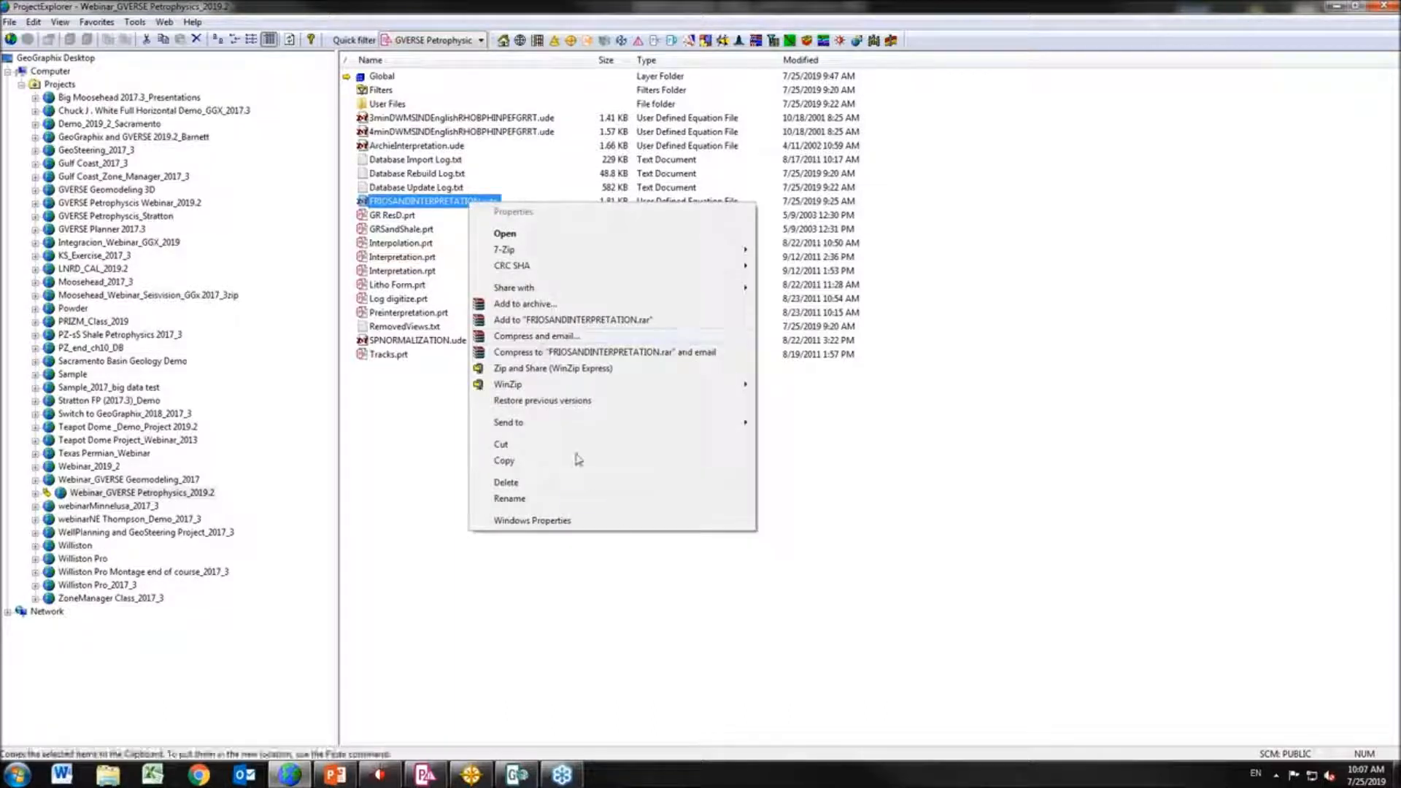
pyautogui.click(825, 418)
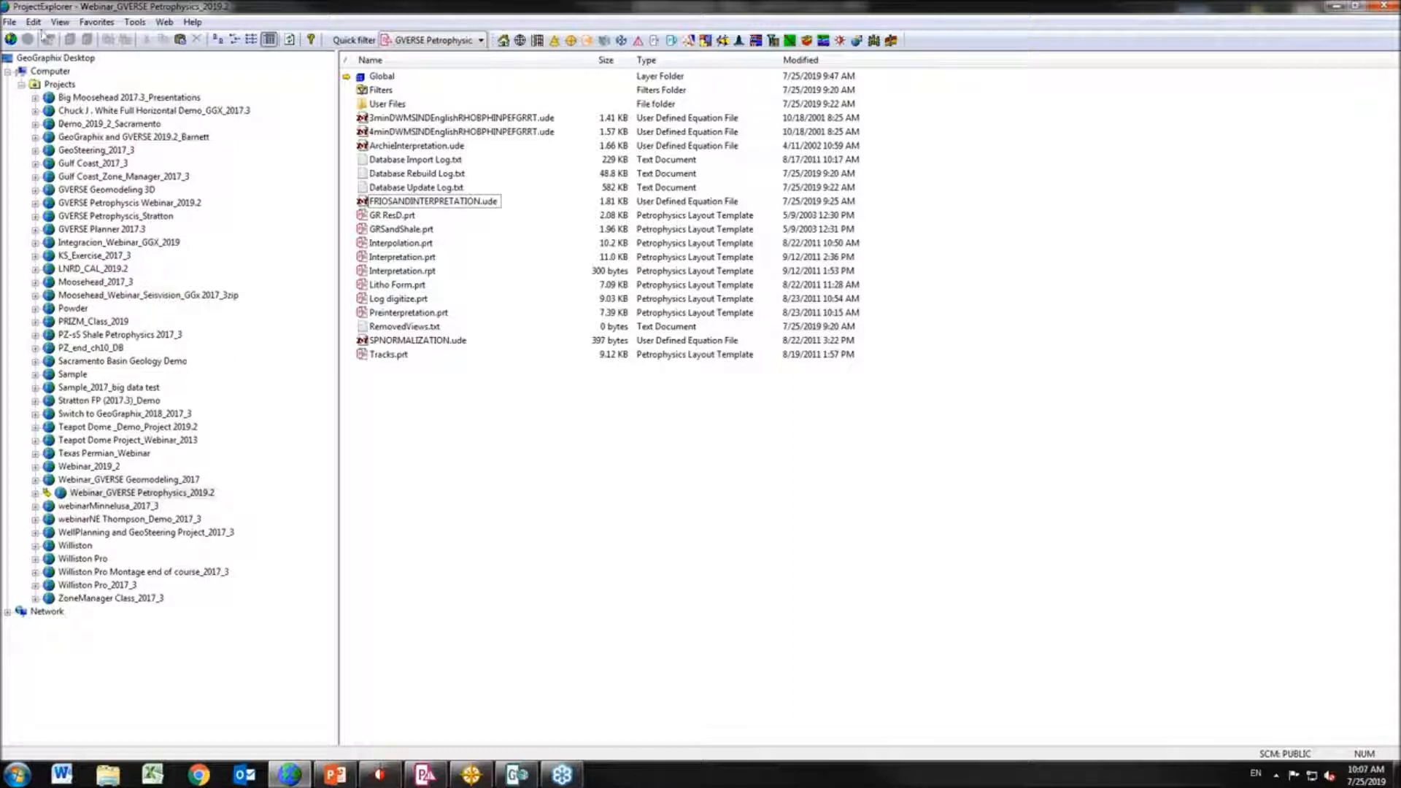
# Start a spreadsheet import with the workbook MT Update 25N 57E from the PRIZM Data_2019 folder
pyautogui.click(9, 22)
pyautogui.moveTo(48, 81)
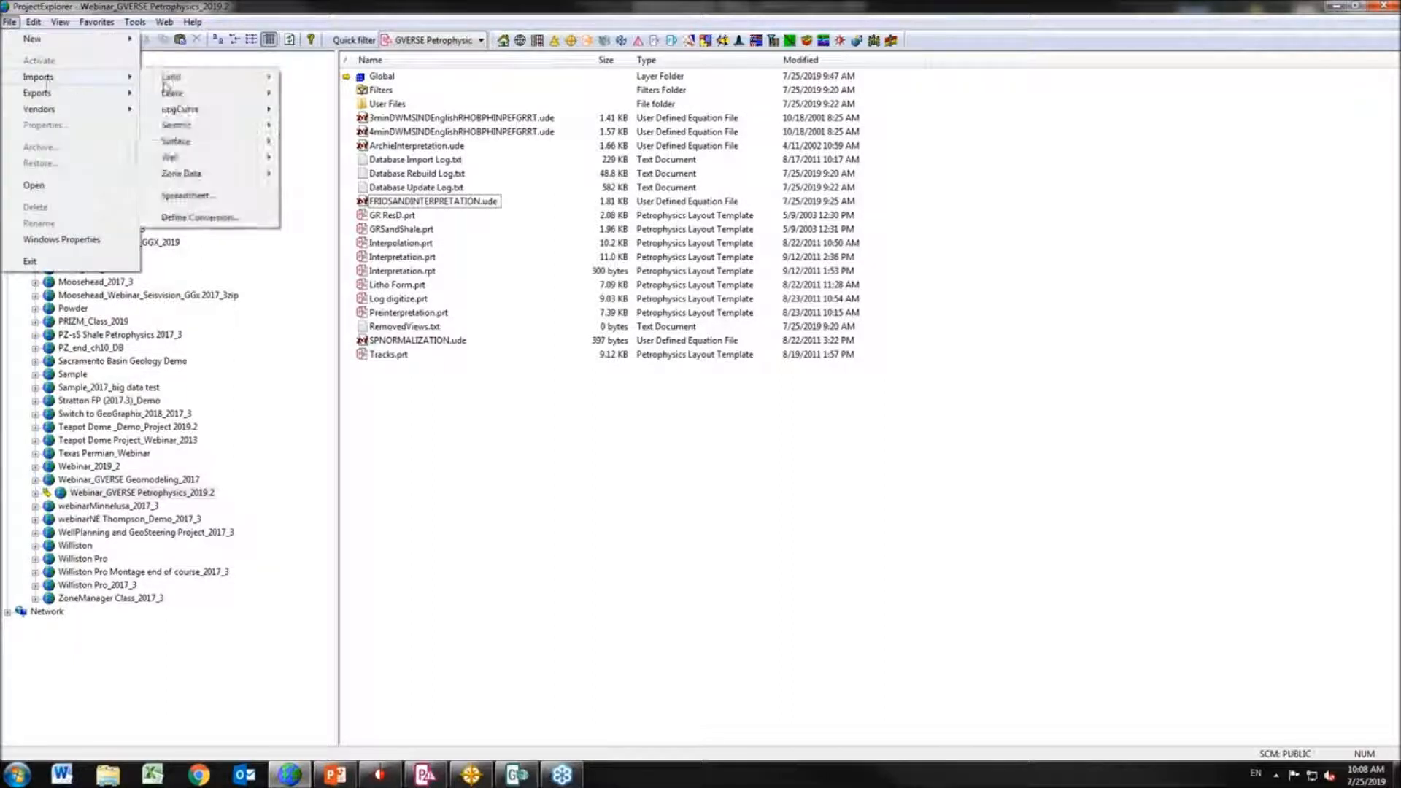
pyautogui.click(245, 197)
pyautogui.moveTo(984, 217); pyautogui.dragTo(764, 182)
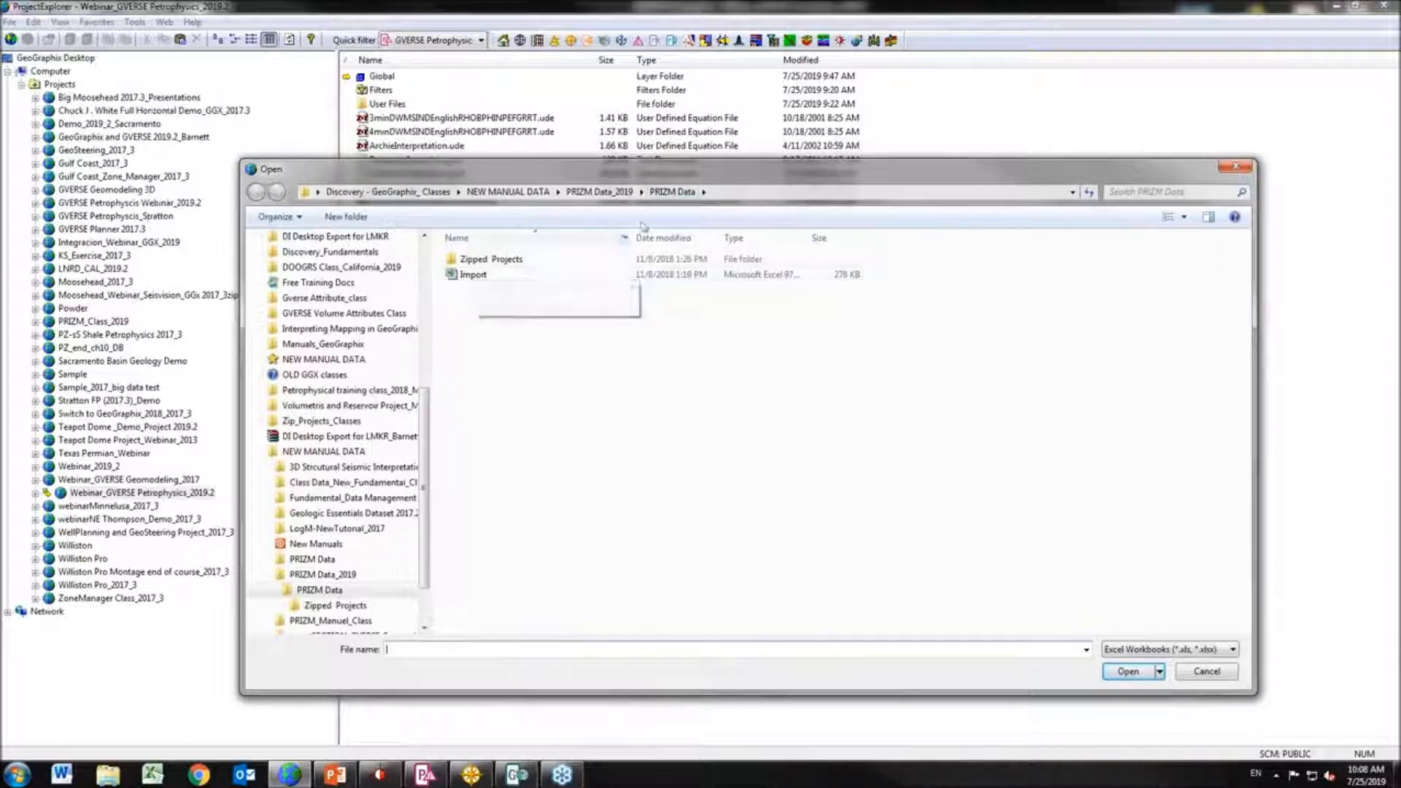
pyautogui.click(619, 196)
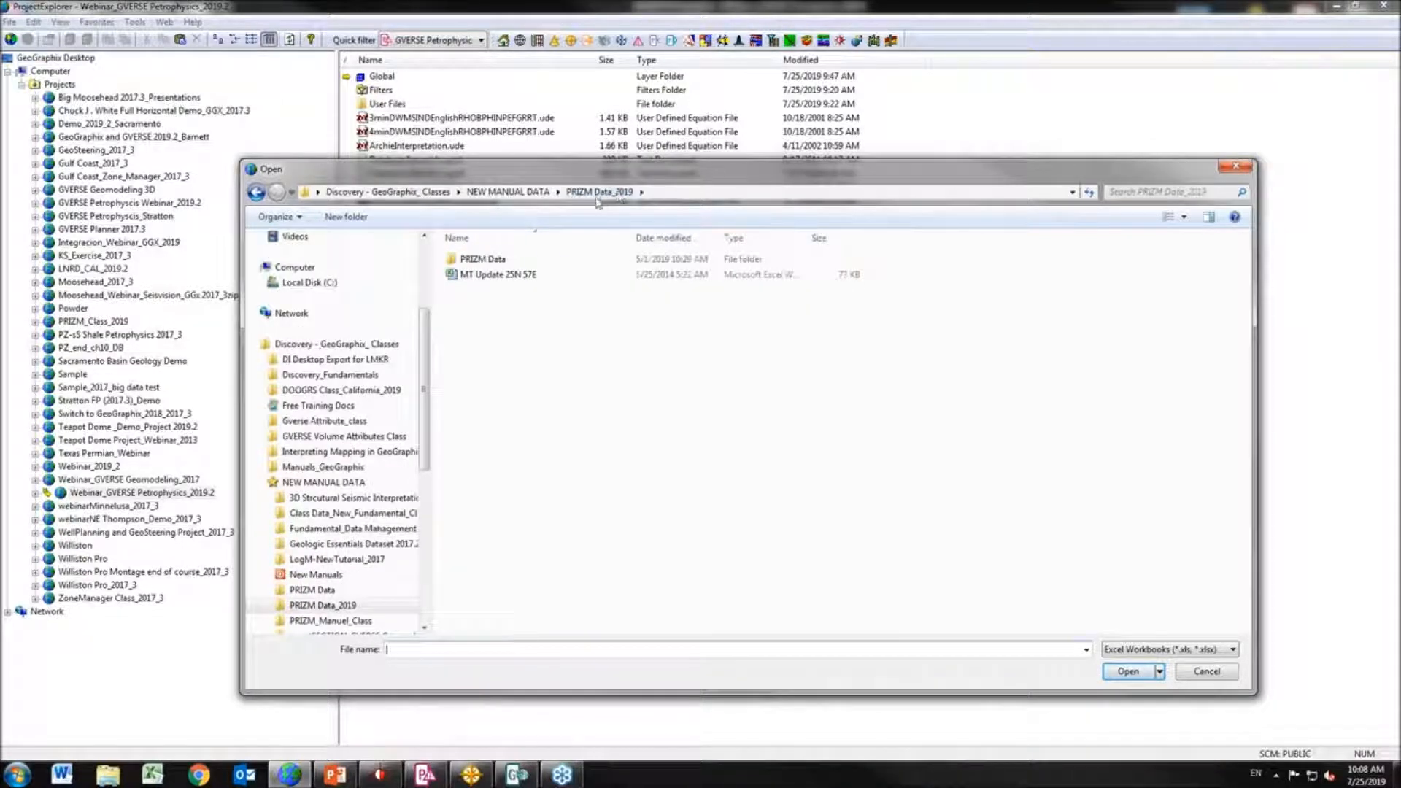
pyautogui.click(515, 276)
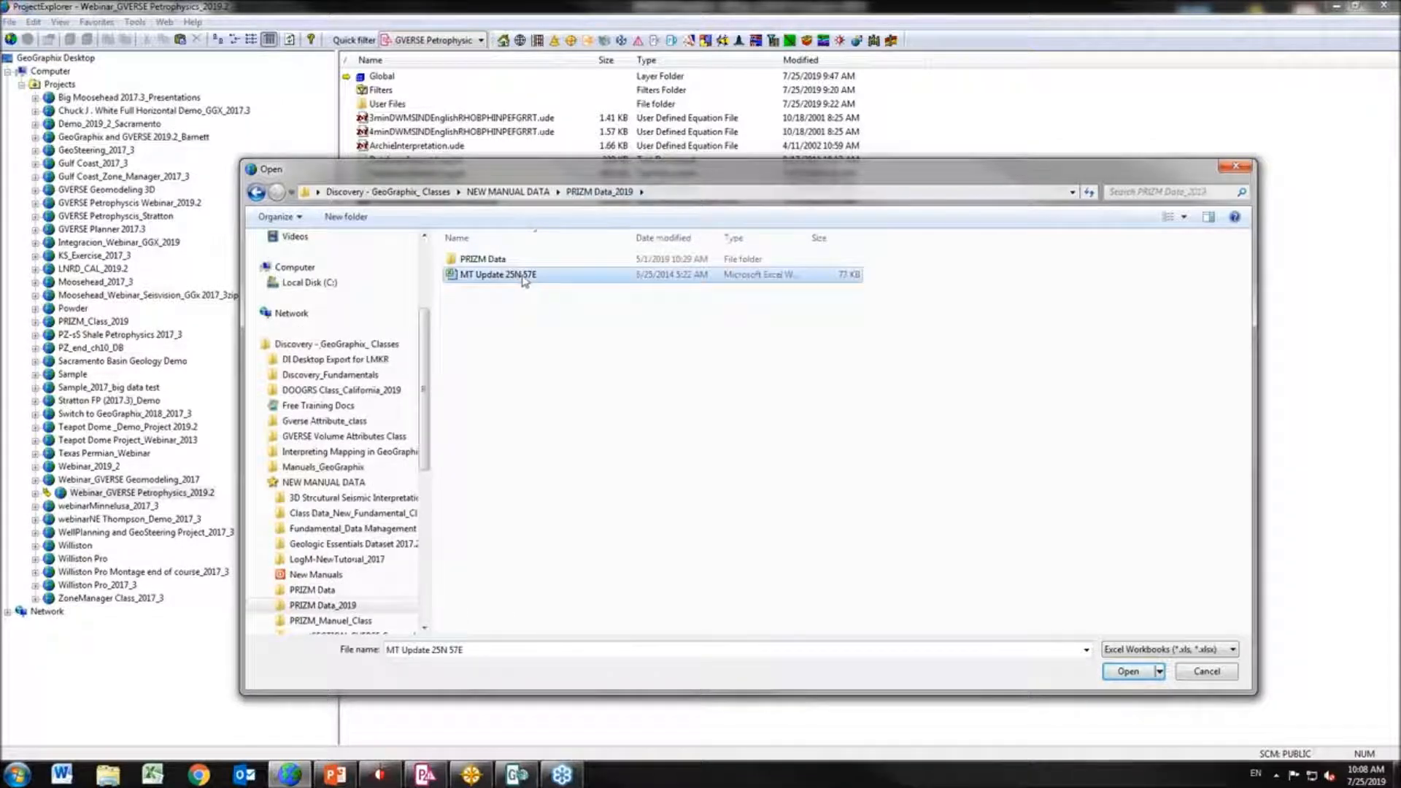
pyautogui.click(1128, 672)
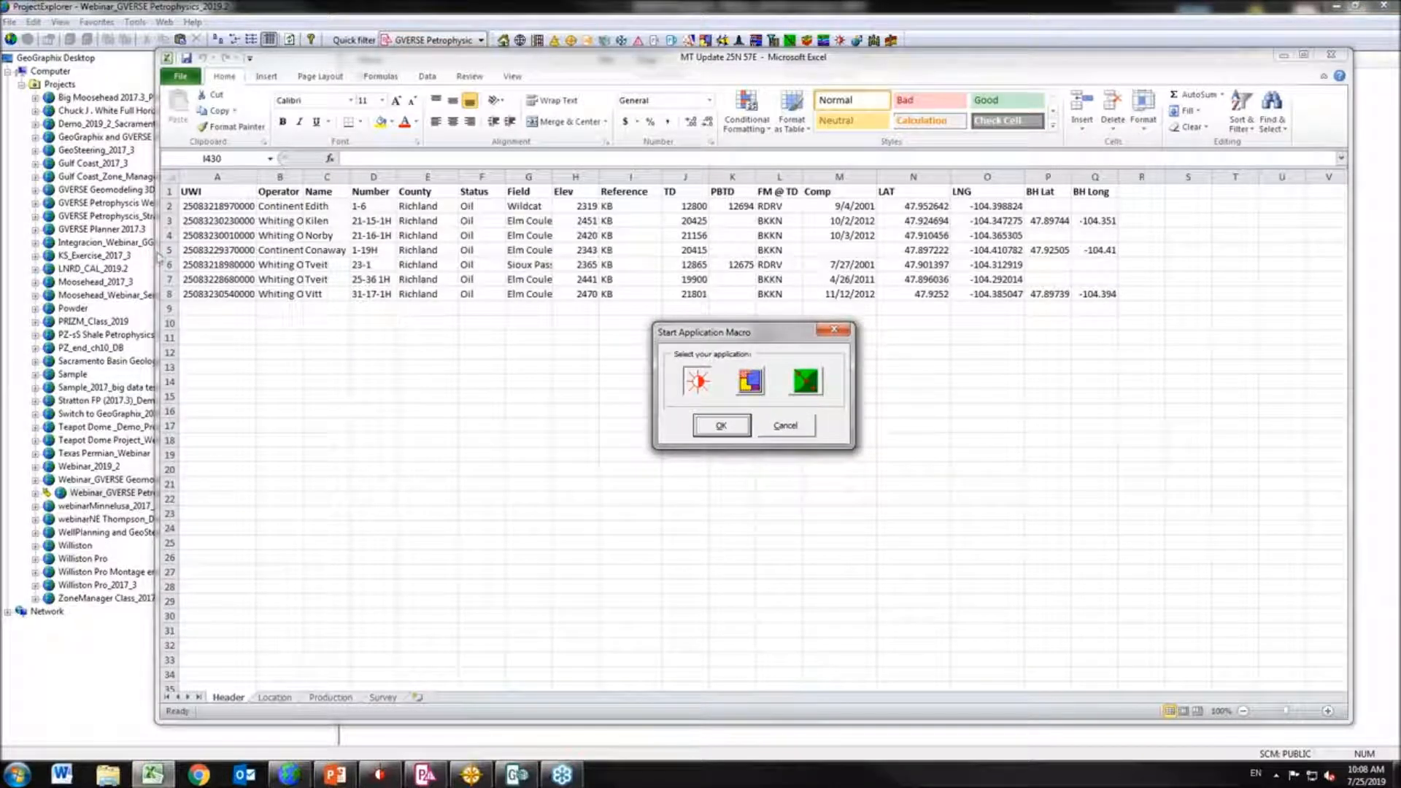
# Start the WellBase import macro in the workbook and set the data table for mapping to Header
pyautogui.click(720, 431)
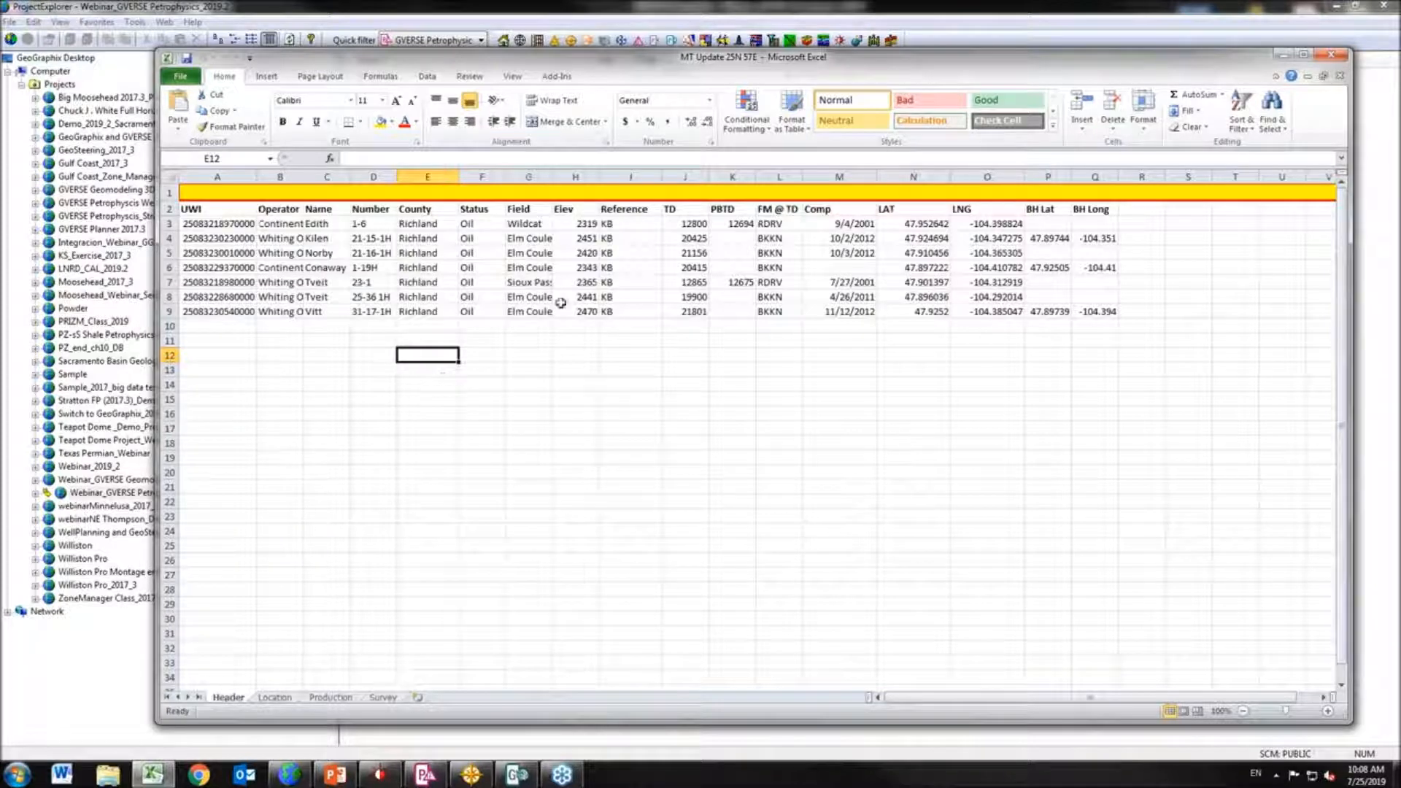
pyautogui.click(555, 77)
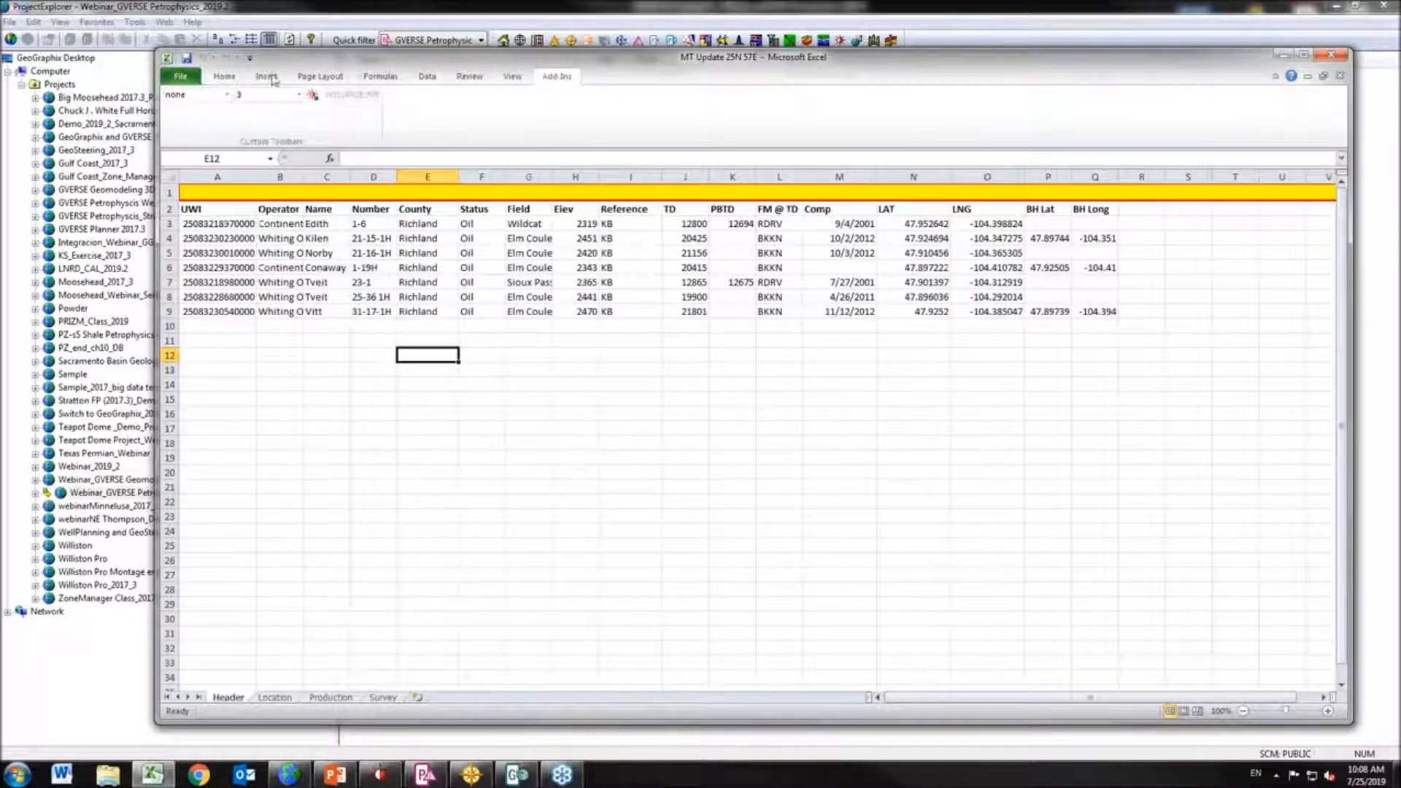
pyautogui.click(227, 95)
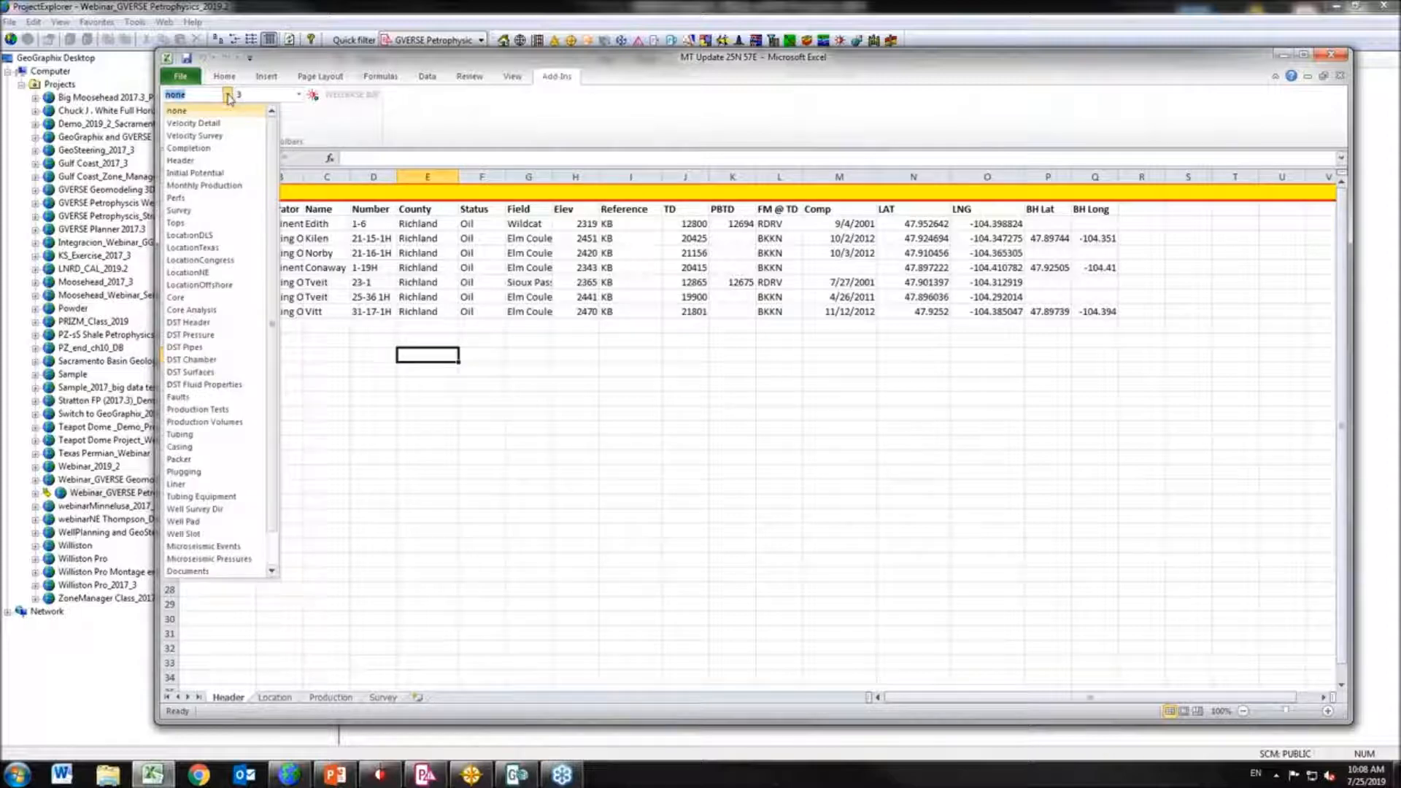
pyautogui.click(211, 160)
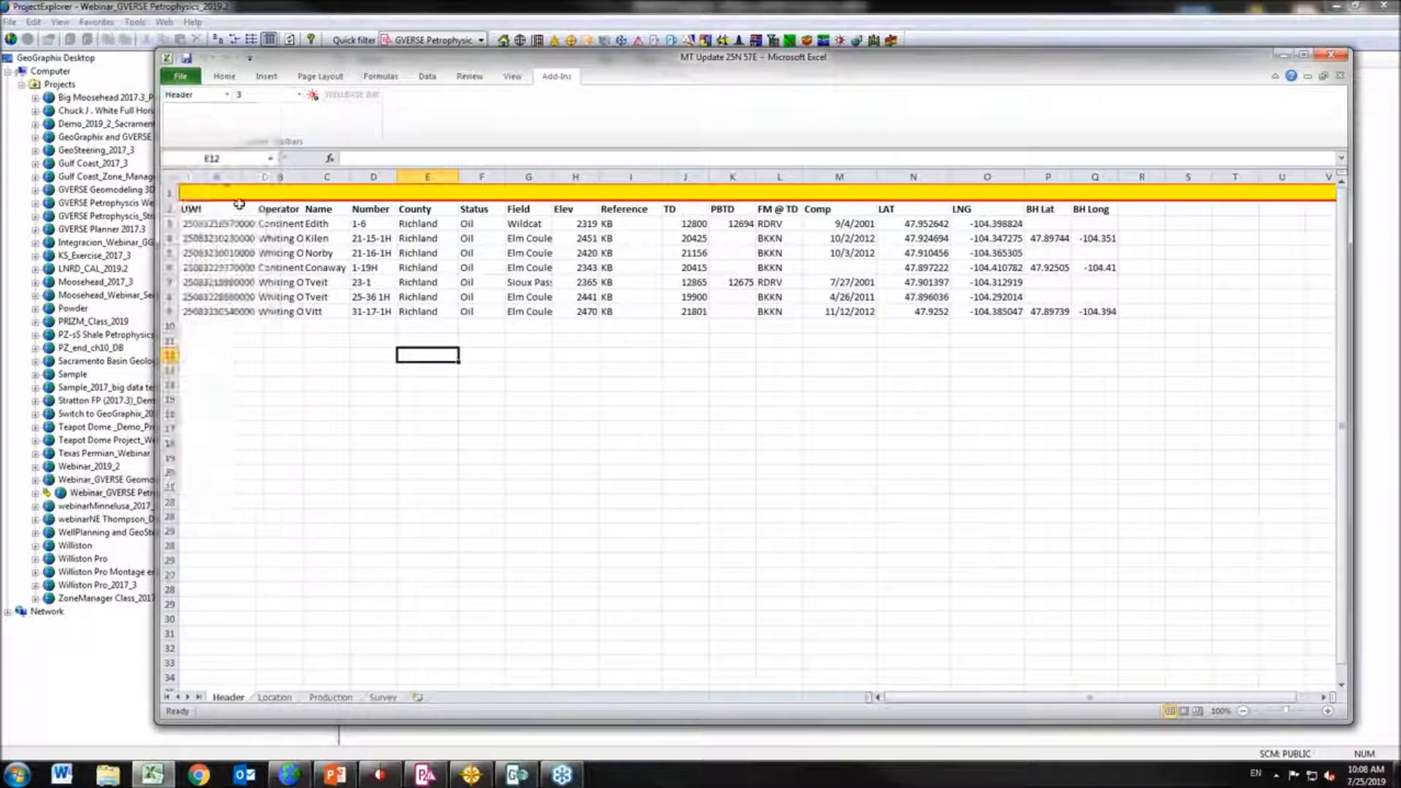
# Map the UWI column to the Well ID field
pyautogui.click(227, 191)
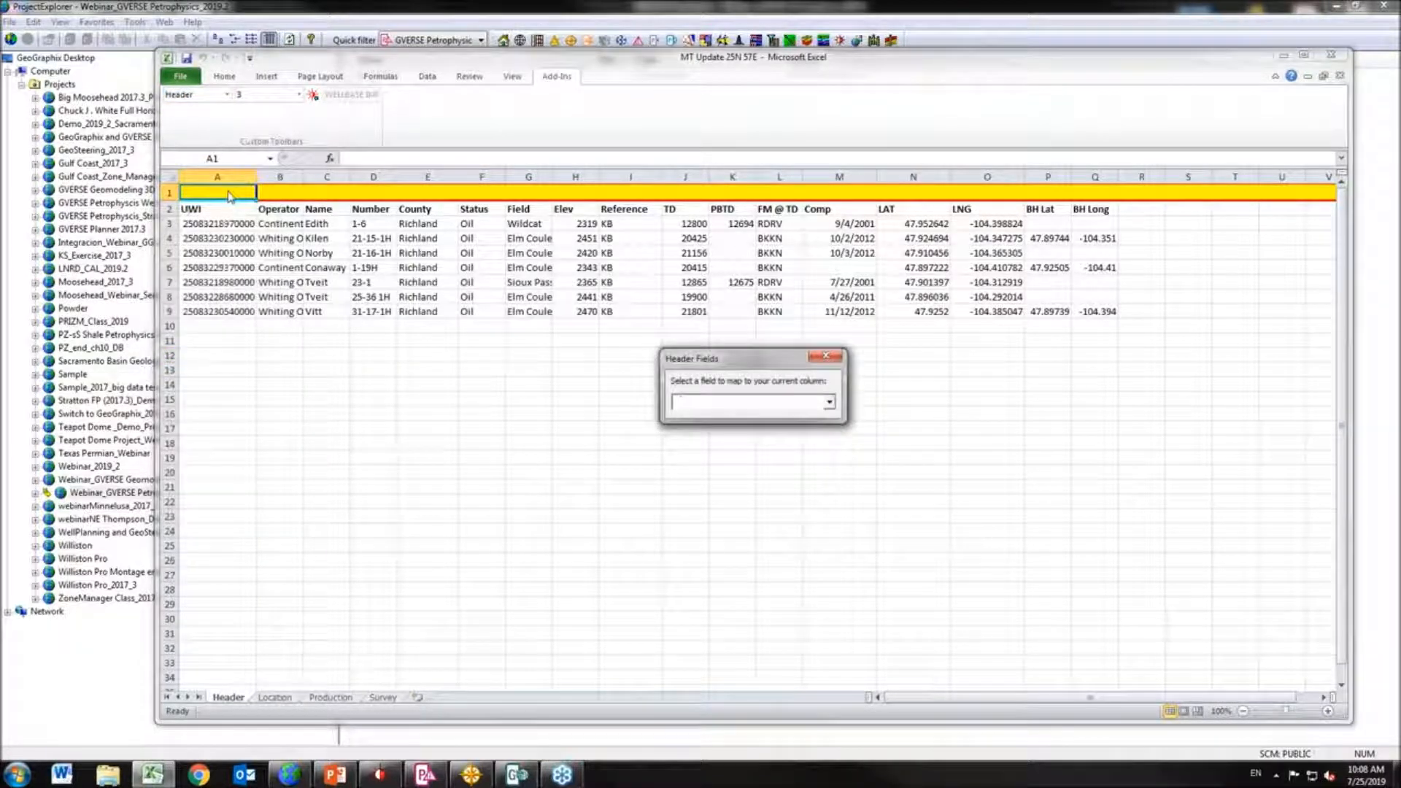
pyautogui.click(832, 403)
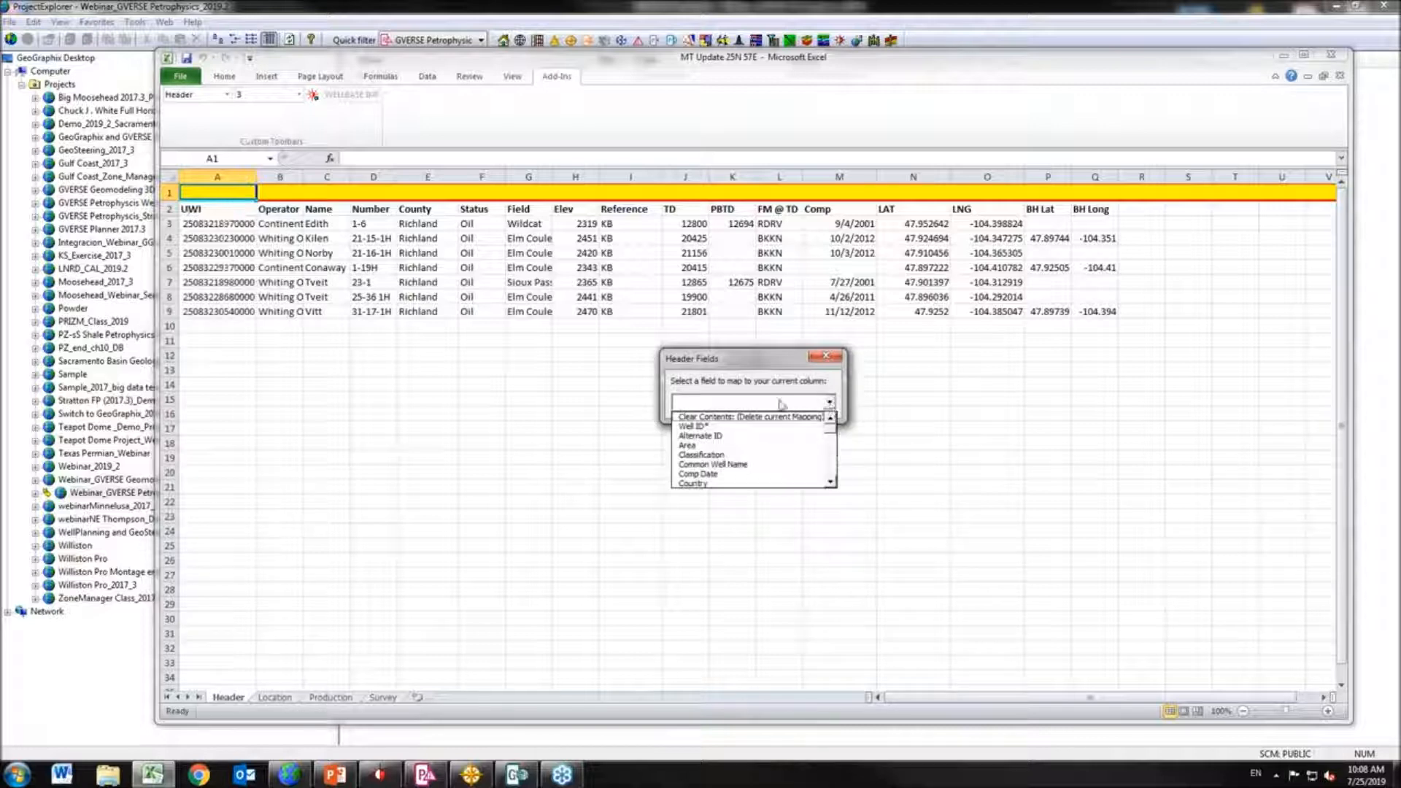
pyautogui.click(712, 427)
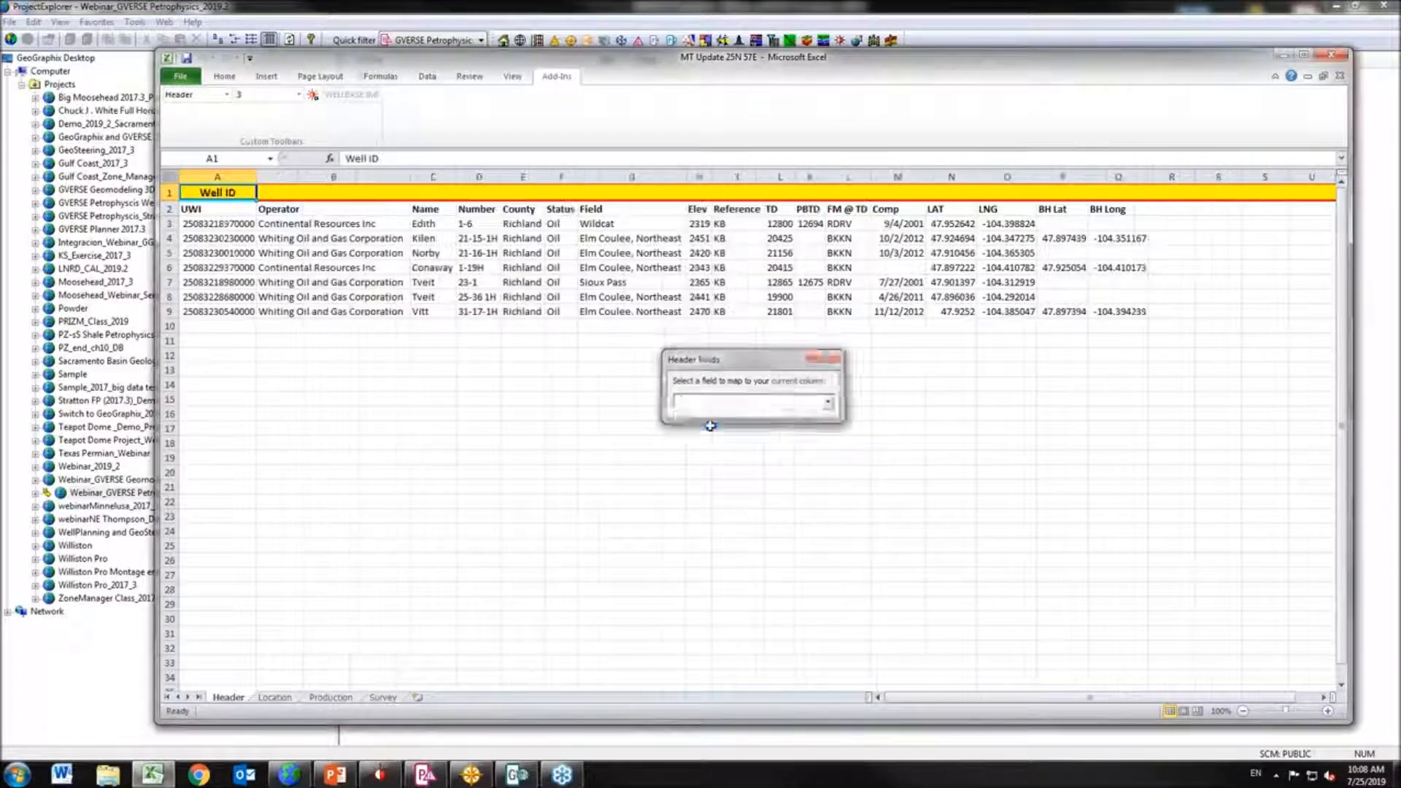
pyautogui.click(438, 194)
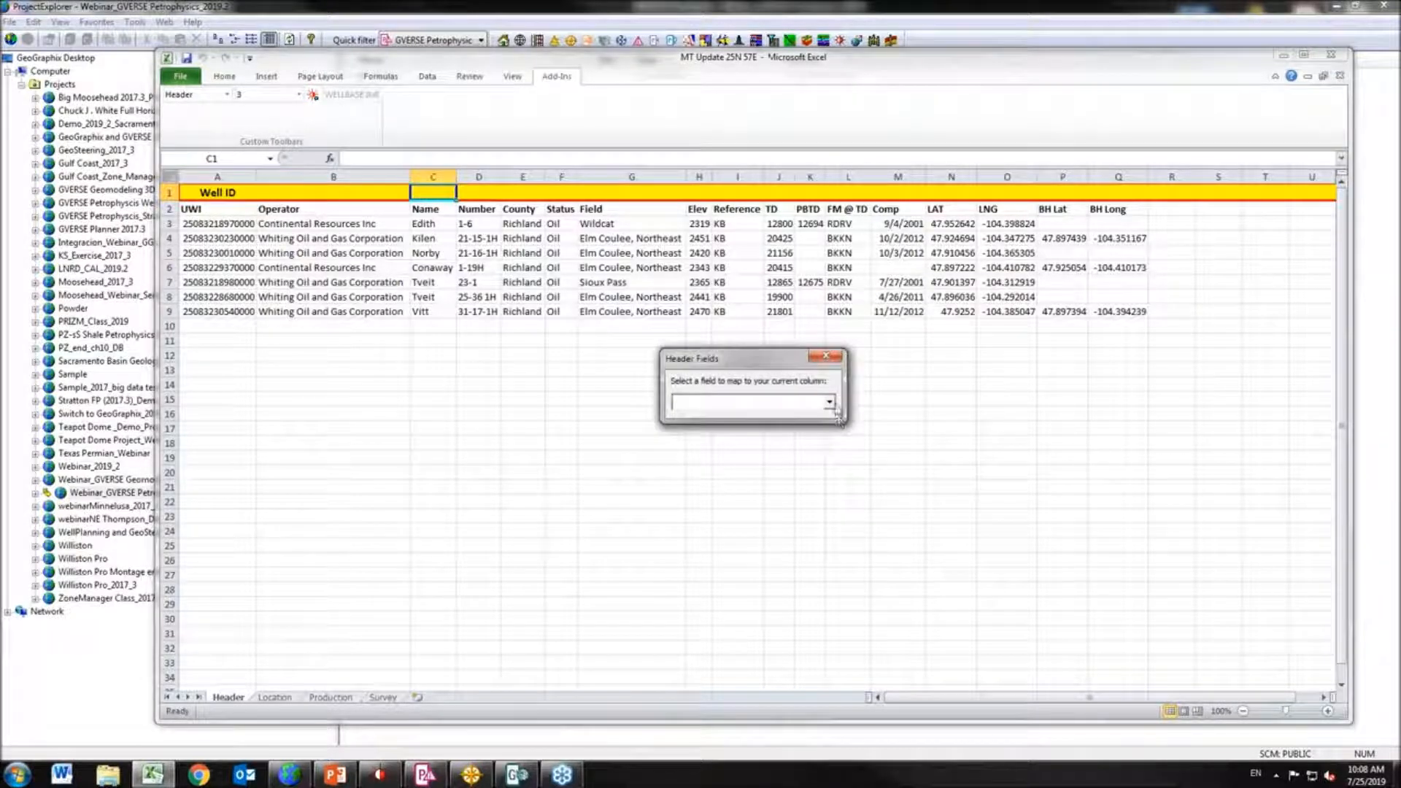
pyautogui.click(830, 402)
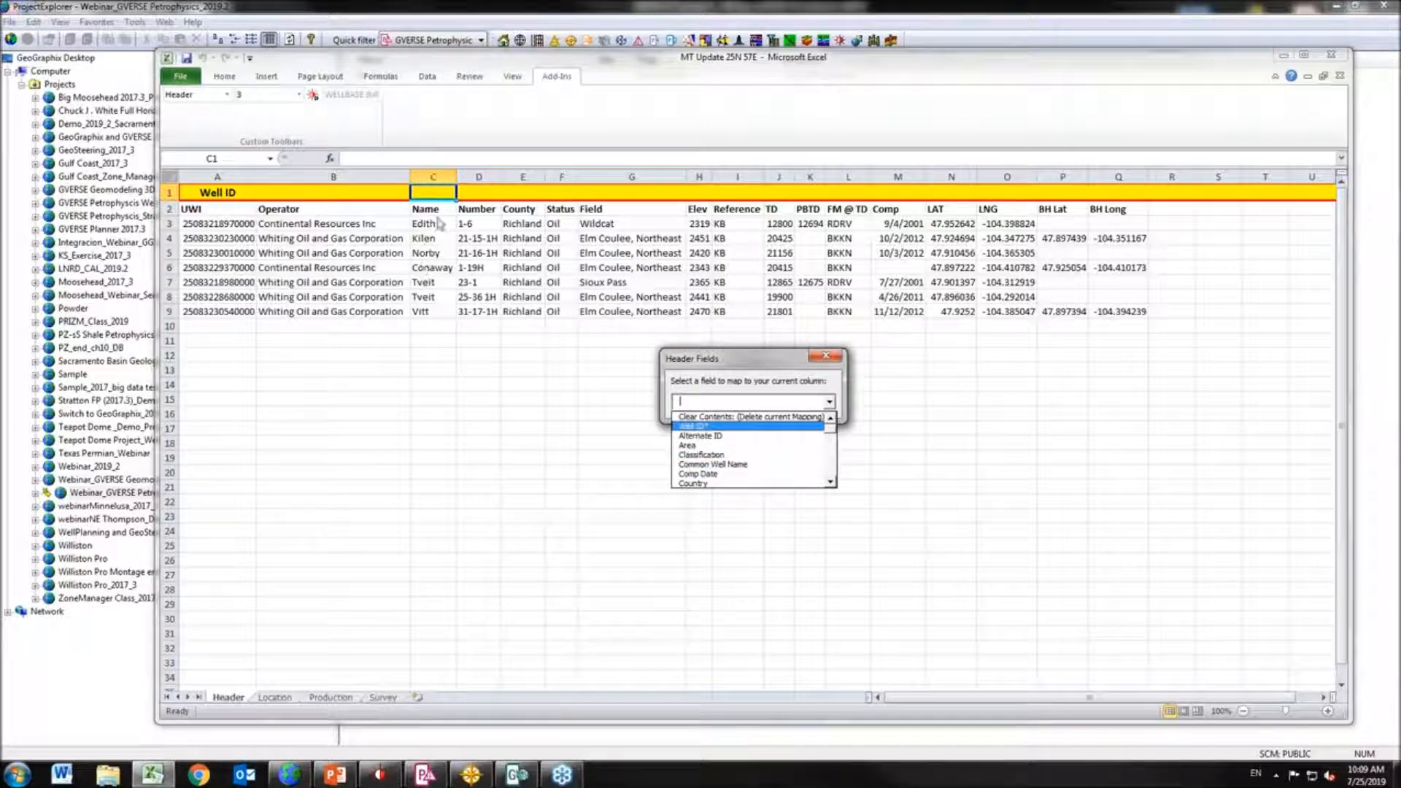
pyautogui.click(833, 356)
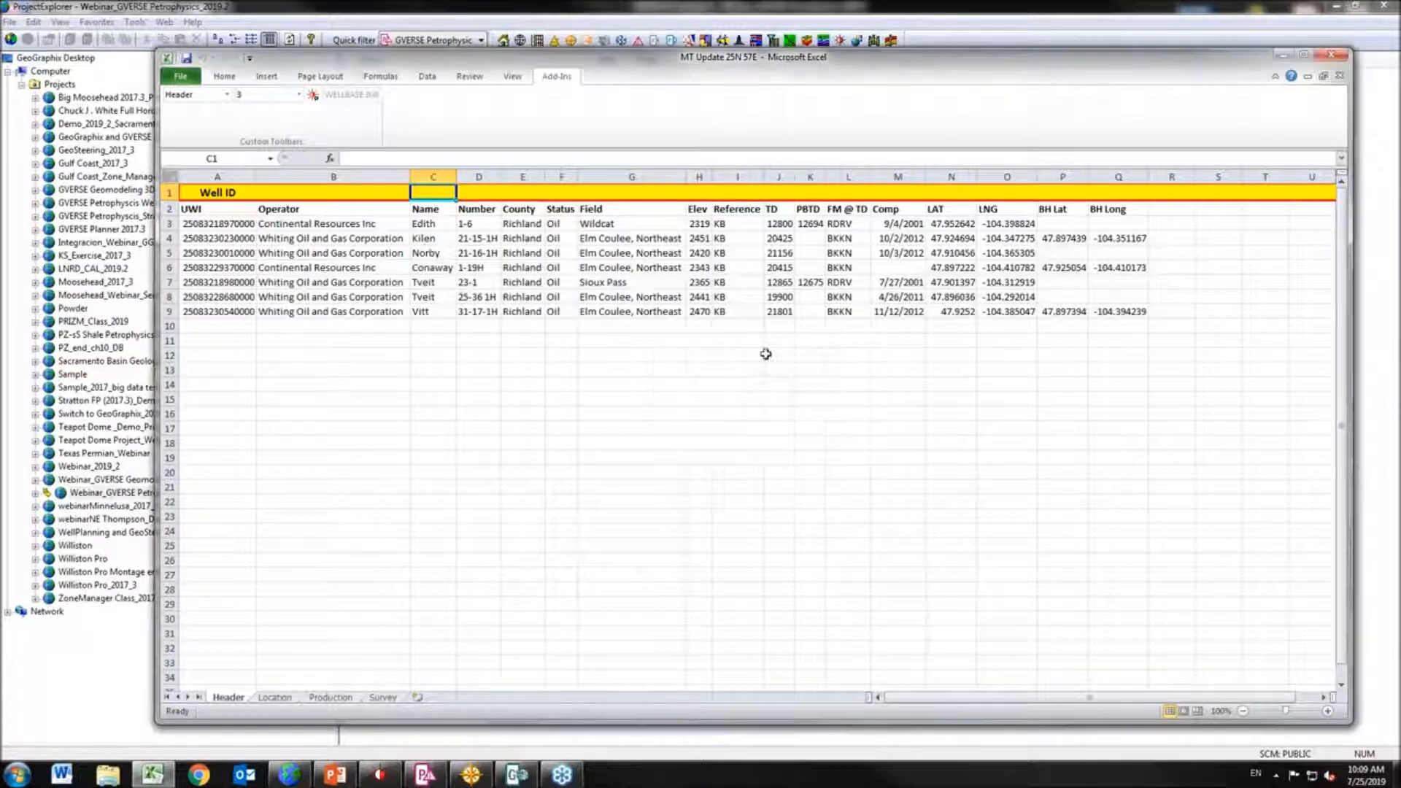
# Select the Header and Survey tables in the GeoGraphix transfer options, cancel the transfer and close the workbook
pyautogui.click(314, 96)
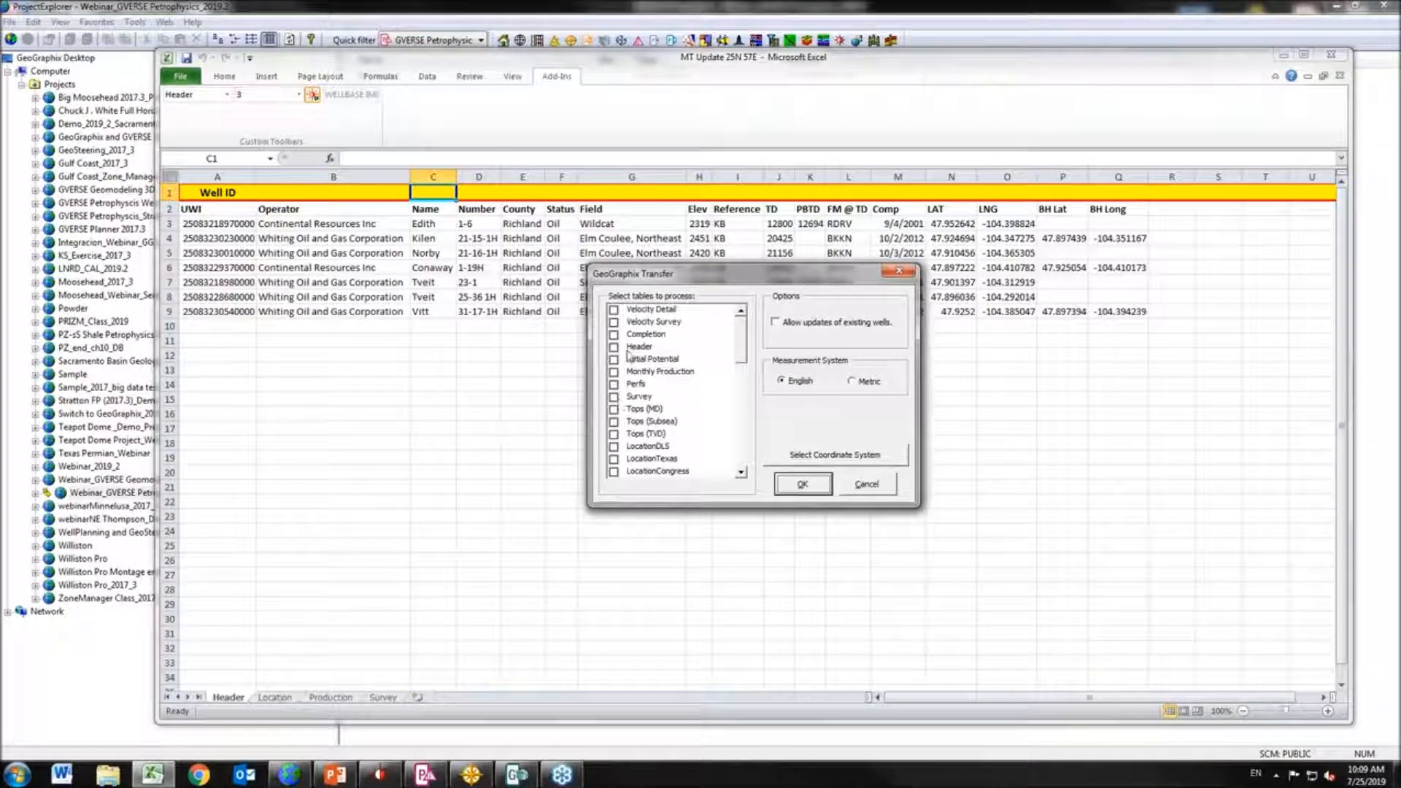
pyautogui.click(614, 348)
pyautogui.click(615, 397)
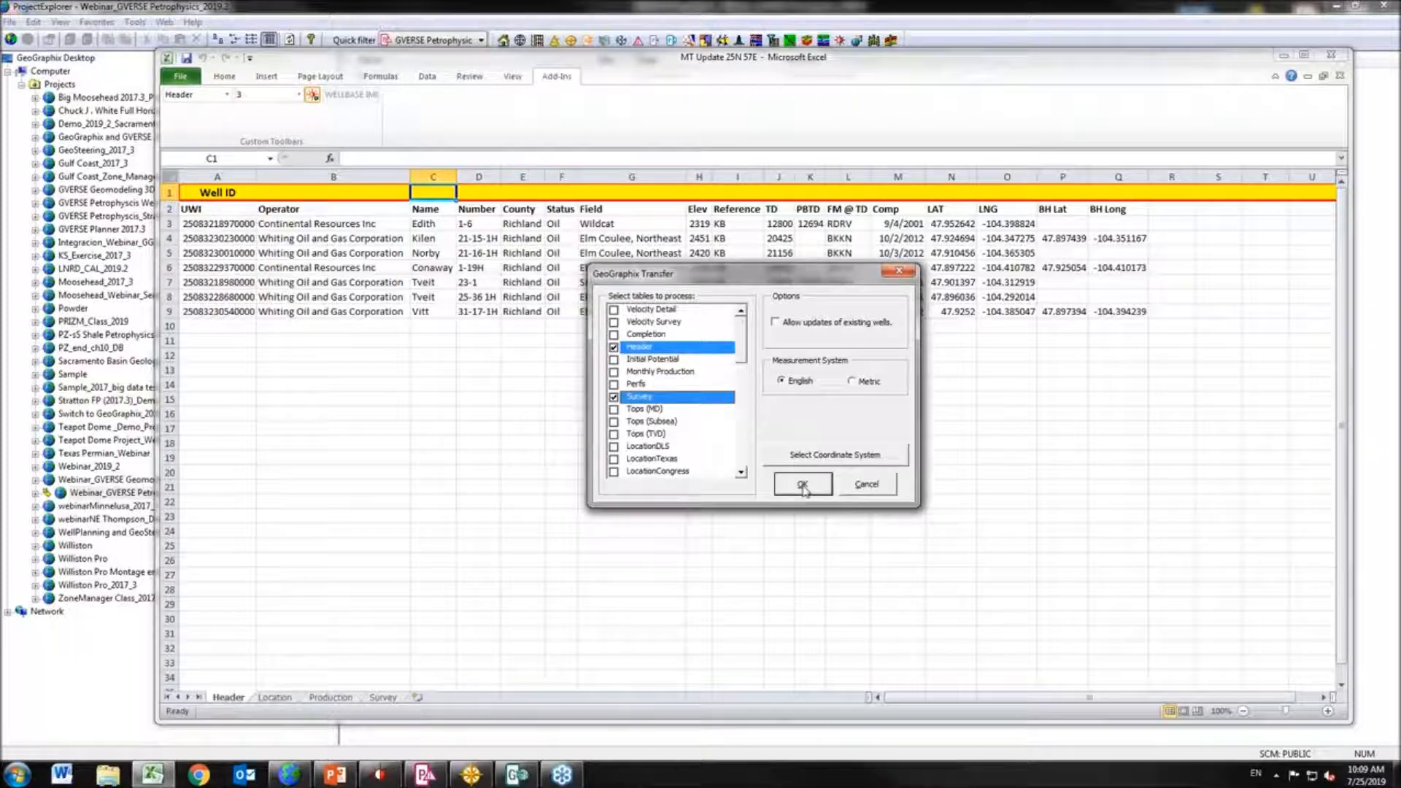
pyautogui.click(903, 271)
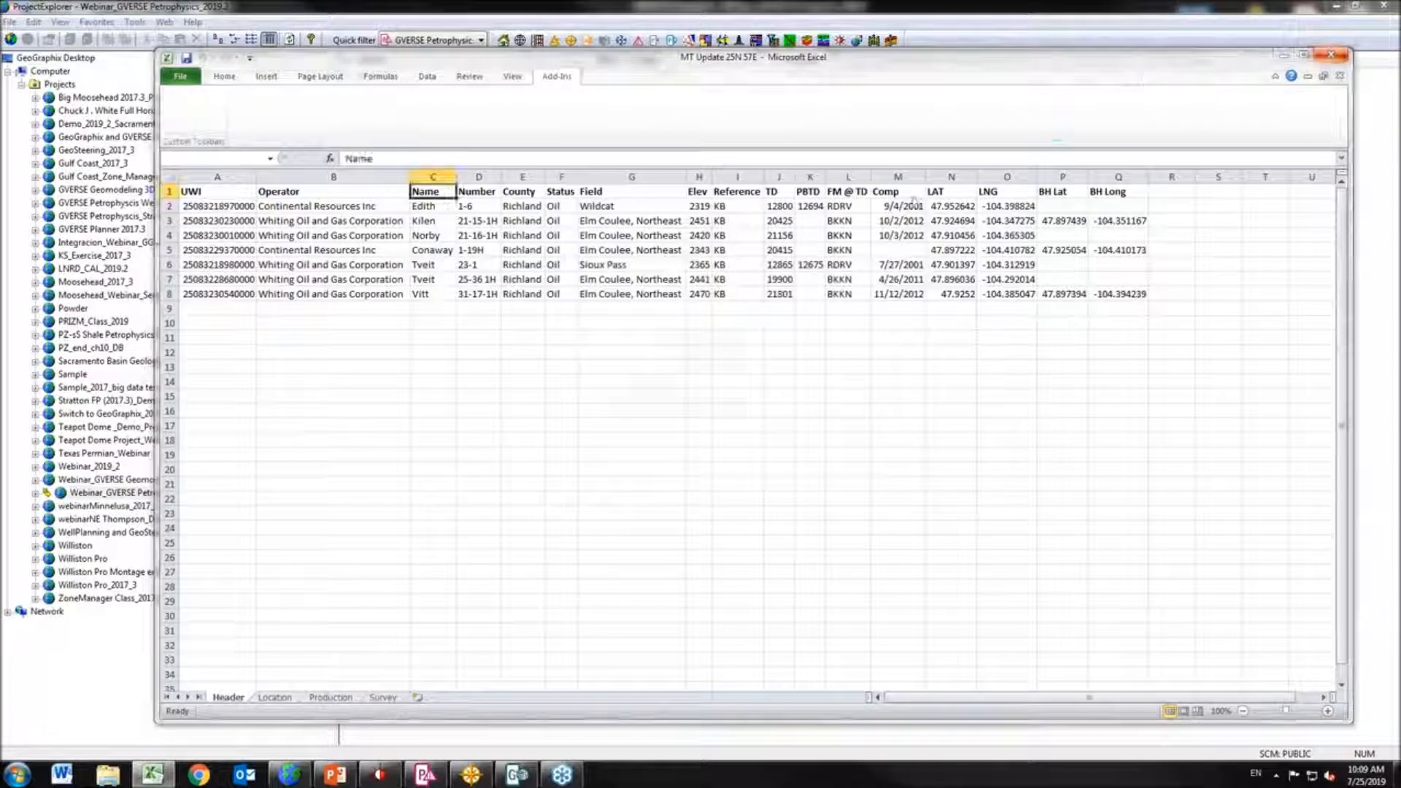
pyautogui.click(1330, 55)
pyautogui.click(710, 407)
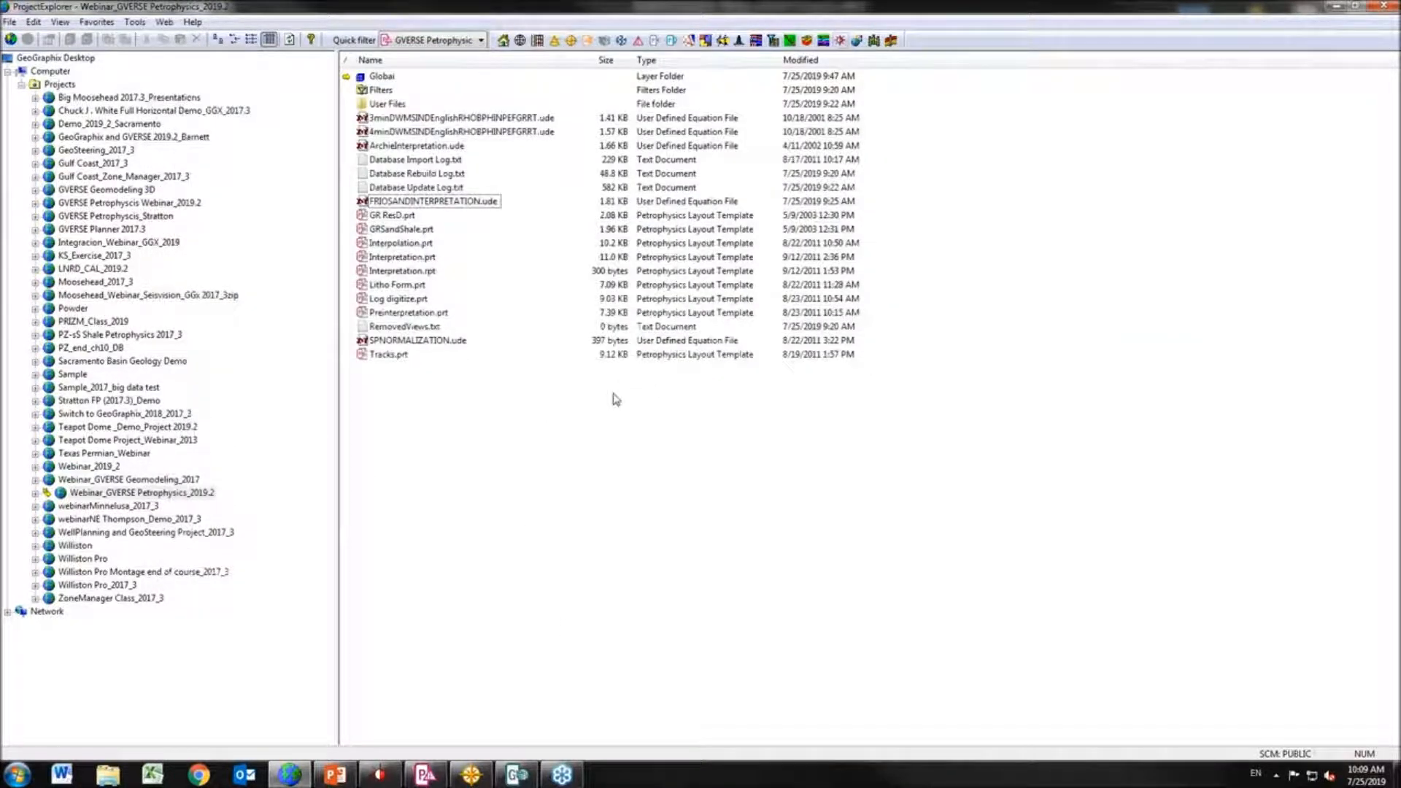
# Switch to WellBase, examine the header data of several wells in the well list, and return to ProjectExplorer
pyautogui.click(380, 776)
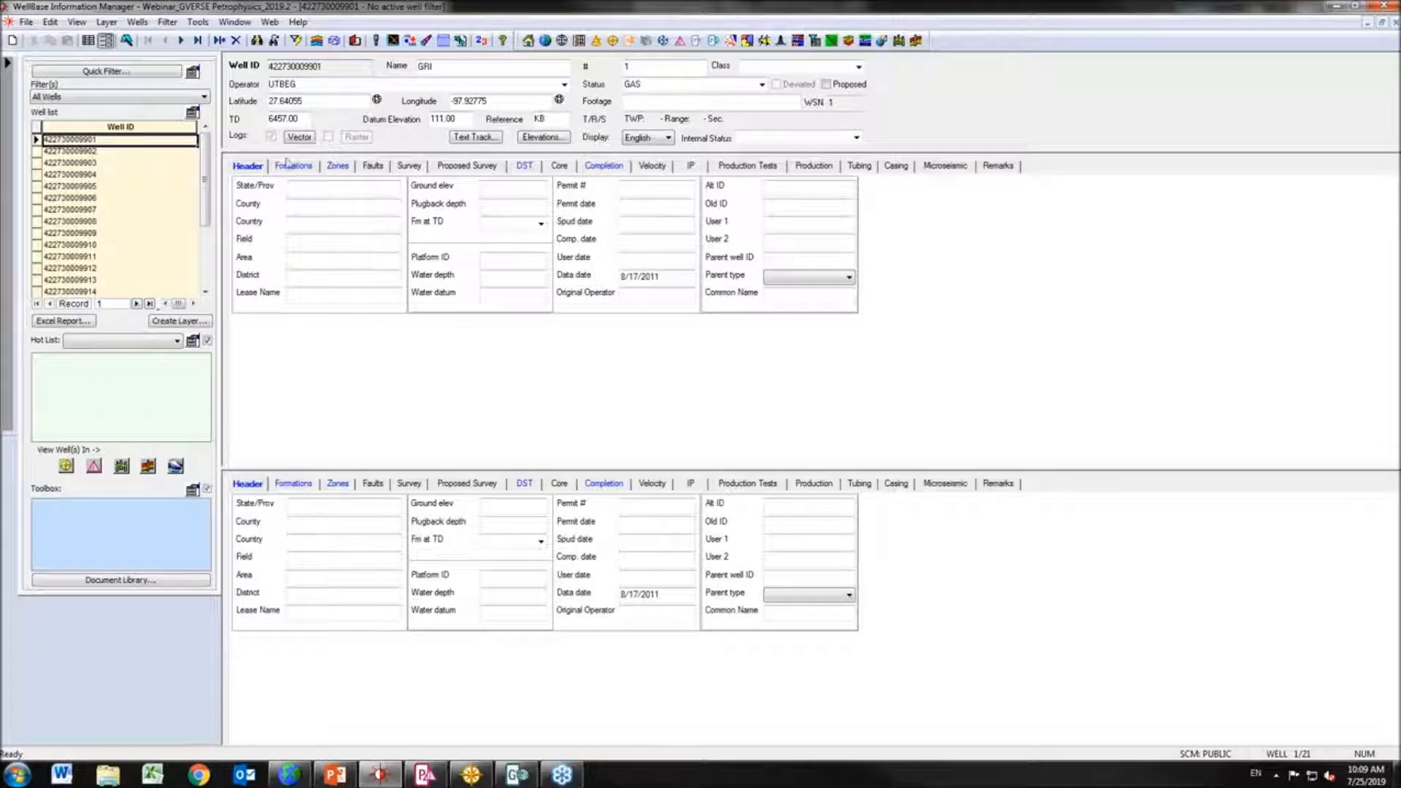
pyautogui.click(69, 198)
pyautogui.click(75, 245)
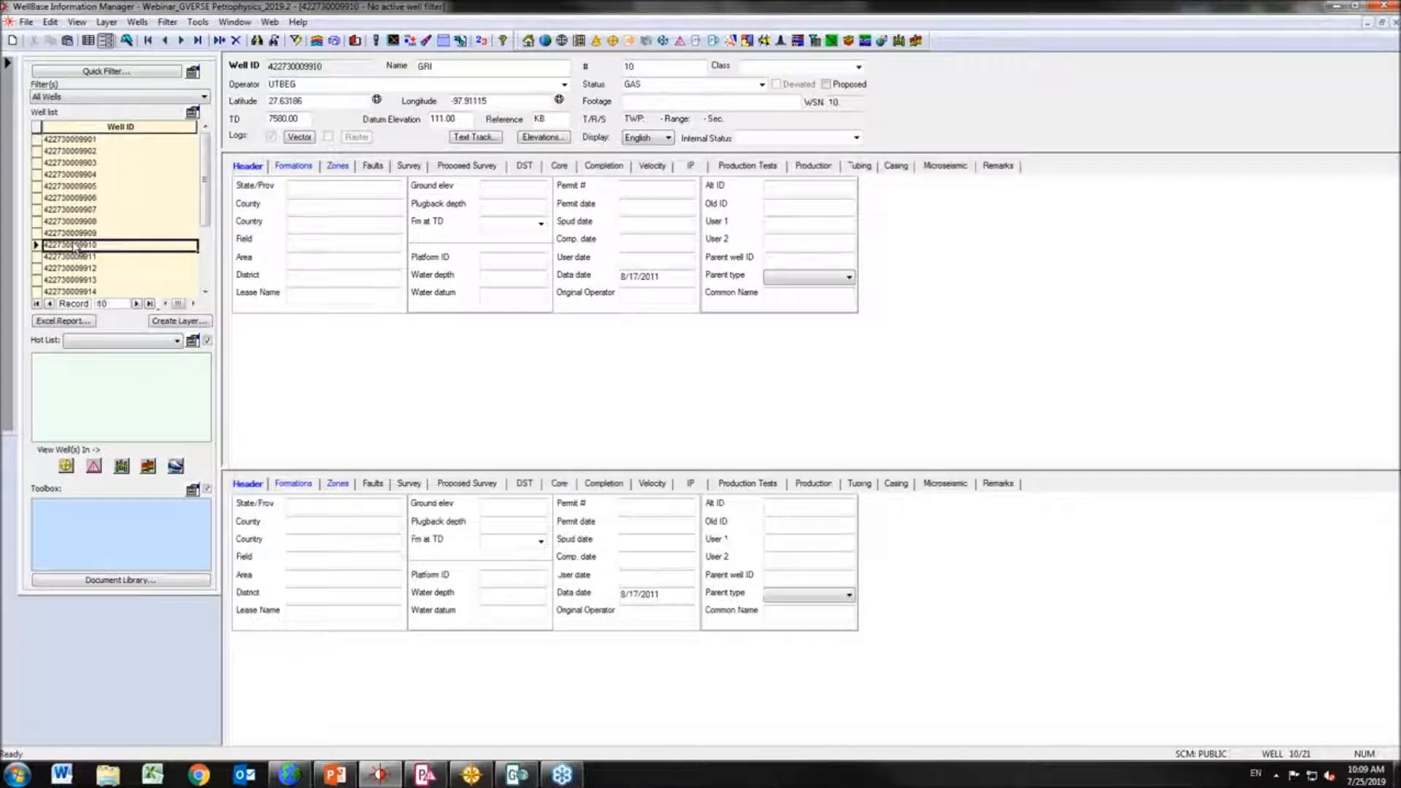
pyautogui.click(77, 268)
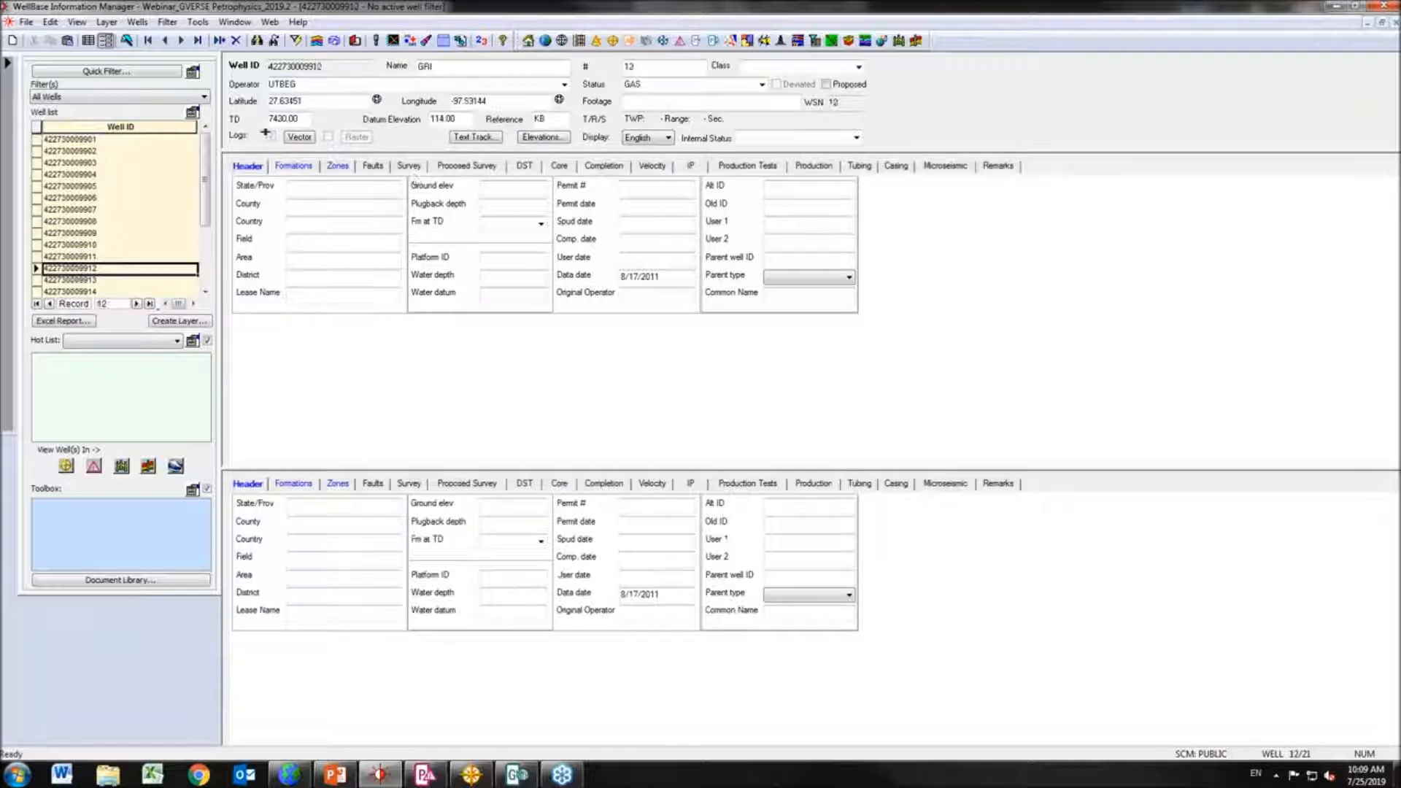
pyautogui.click(63, 199)
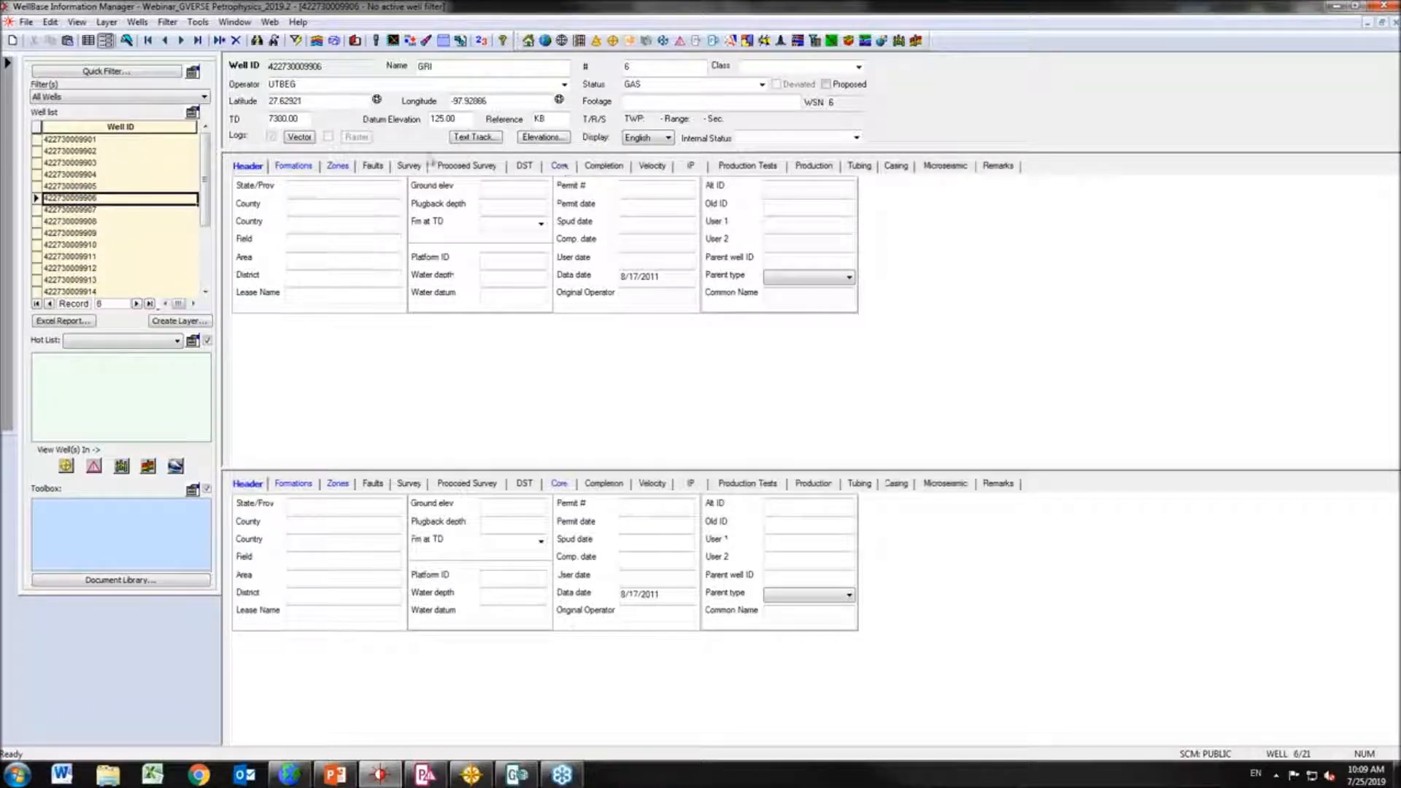
pyautogui.click(38, 150)
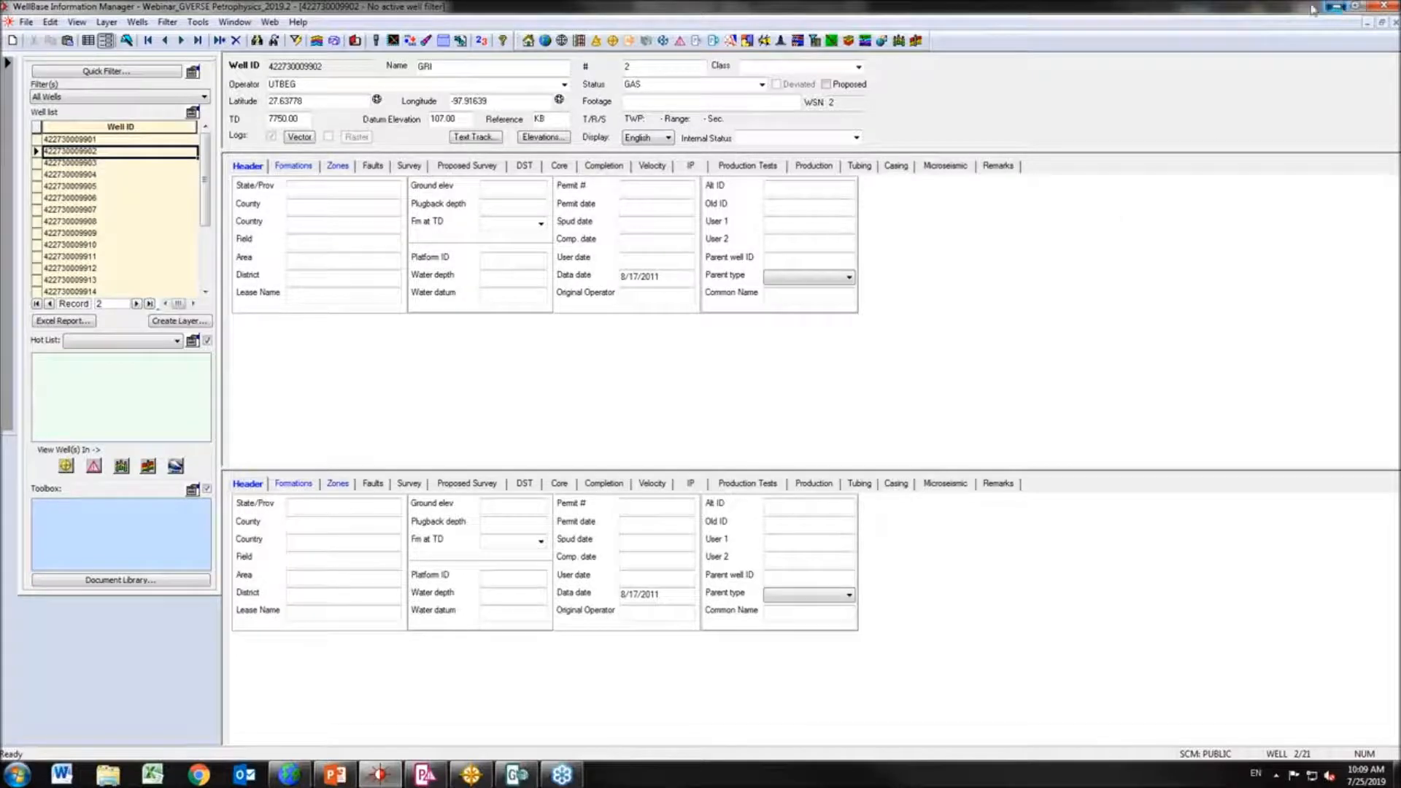
pyautogui.click(1340, 7)
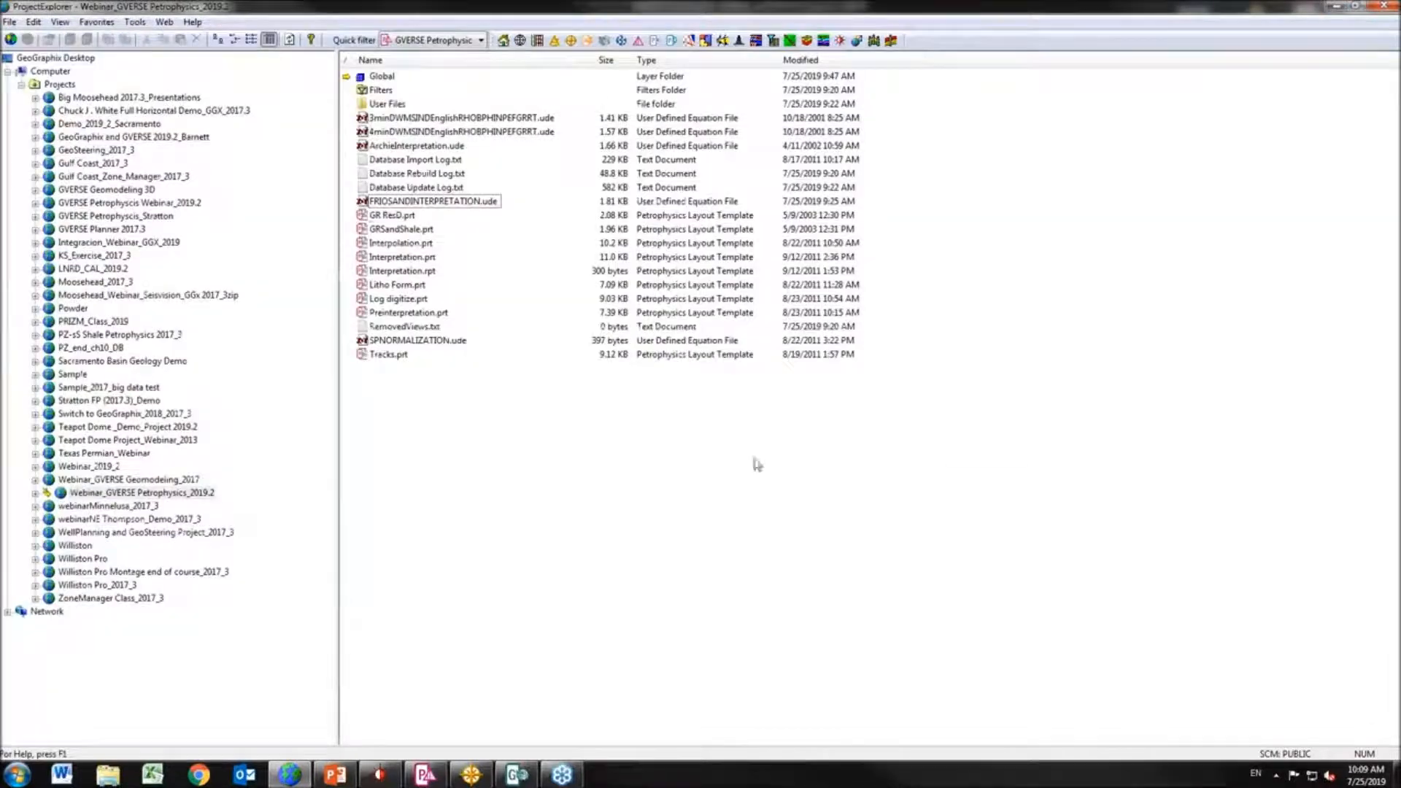
# Start a LAS/LBS log curve import and select the files GRI 01 through GRI 09 in the PRIZM Data folder
pyautogui.click(9, 23)
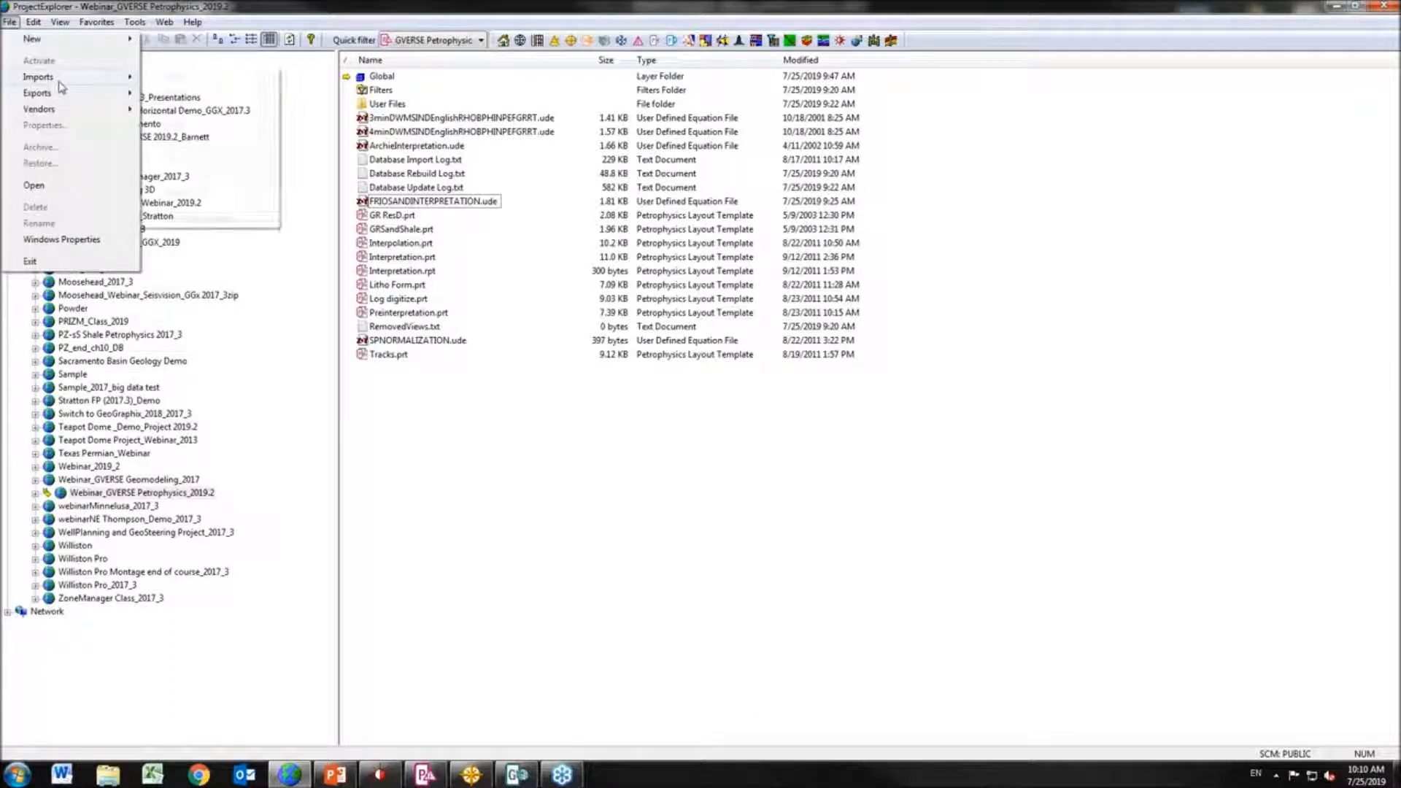
pyautogui.moveTo(61, 85)
pyautogui.moveTo(241, 111)
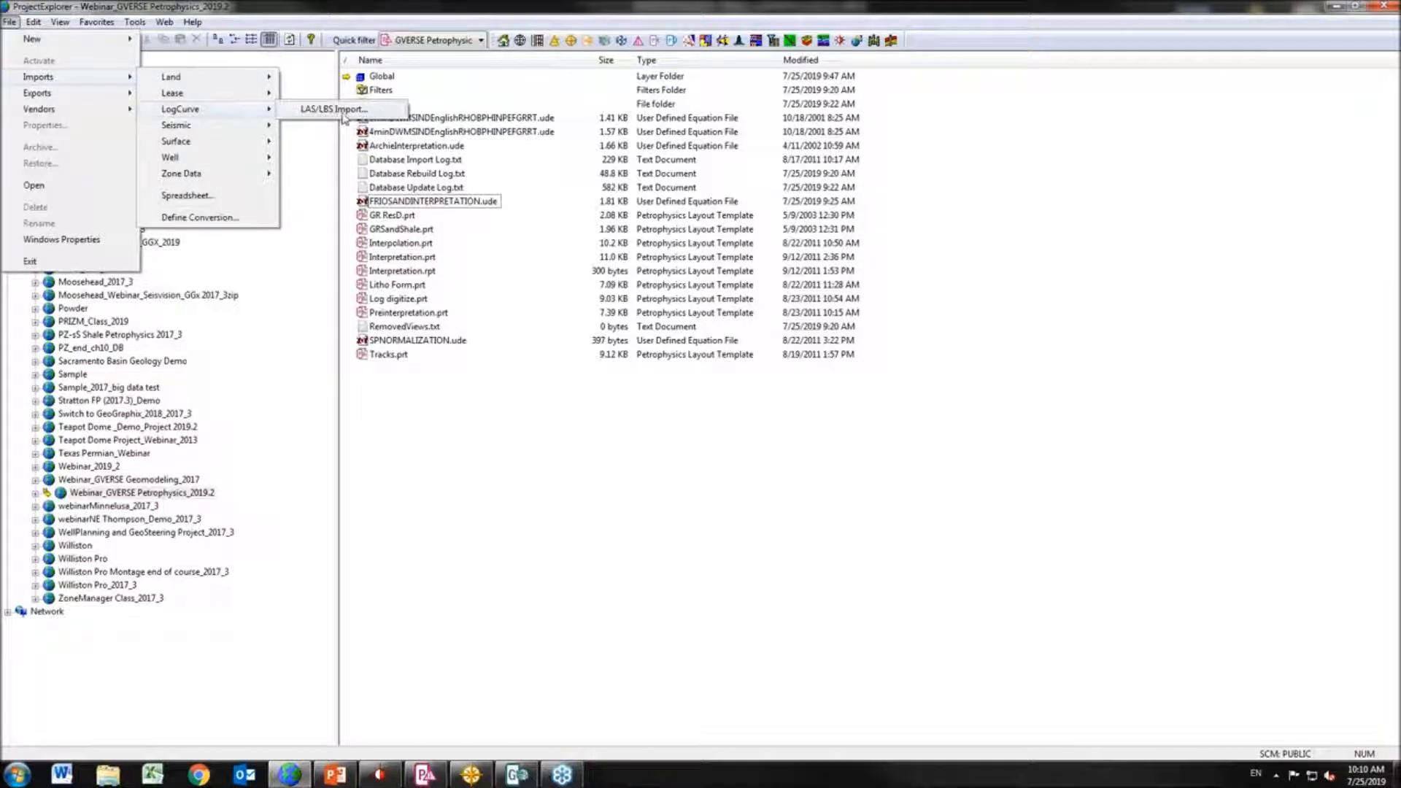
pyautogui.click(334, 109)
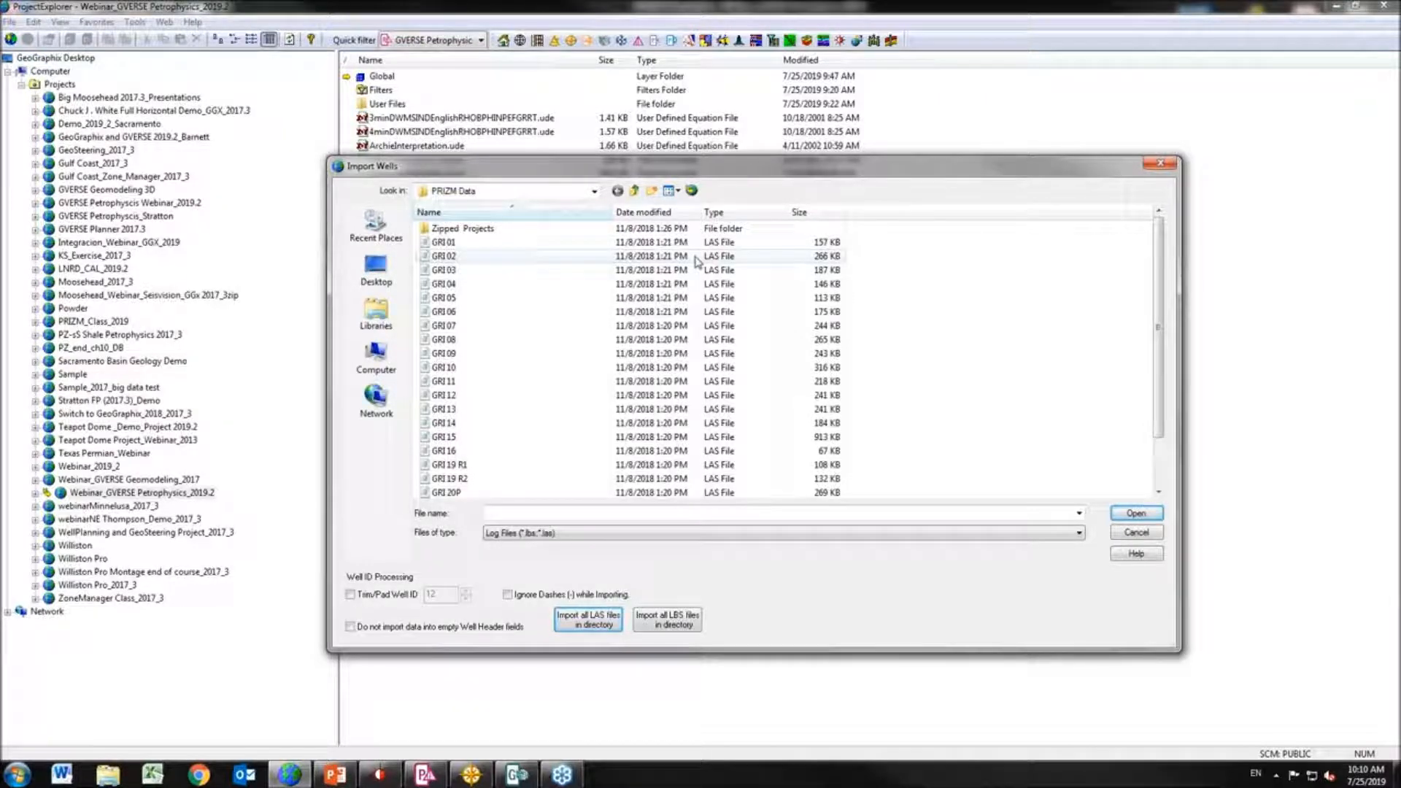
pyautogui.keyDown('shift'); pyautogui.click(467, 242); pyautogui.keyUp('shift')
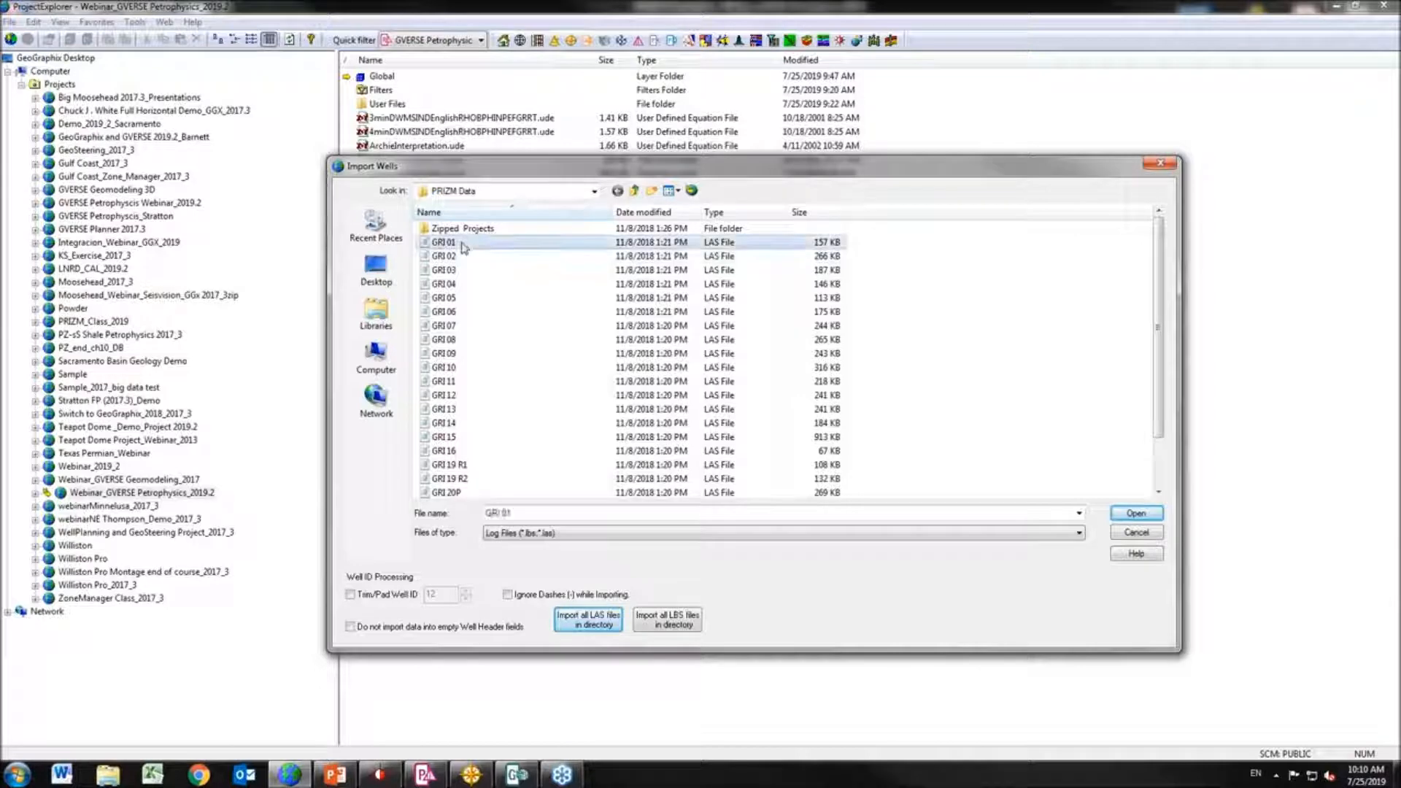
pyautogui.keyDown('ctrl'); pyautogui.click(443, 299); pyautogui.keyUp('ctrl')
pyautogui.keyDown('ctrl'); pyautogui.click(442, 285); pyautogui.keyUp('ctrl')
pyautogui.keyDown('ctrl'); pyautogui.click(443, 271); pyautogui.keyUp('ctrl')
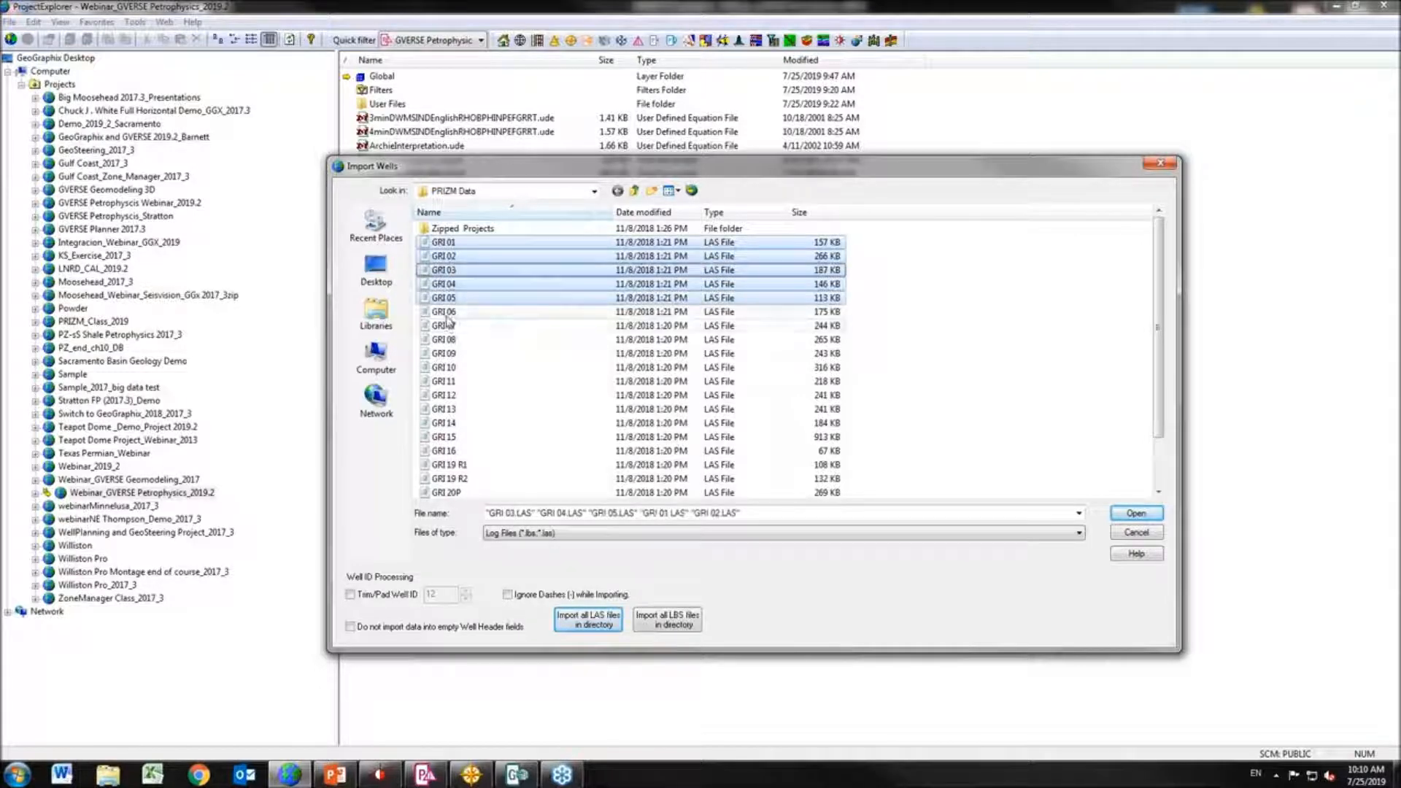
pyautogui.keyDown('ctrl'); pyautogui.click(443, 312); pyautogui.keyUp('ctrl')
pyautogui.keyDown('ctrl'); pyautogui.click(443, 325); pyautogui.keyUp('ctrl')
pyautogui.keyDown('ctrl'); pyautogui.click(443, 340); pyautogui.keyUp('ctrl')
pyautogui.keyDown('ctrl'); pyautogui.click(443, 353); pyautogui.keyUp('ctrl')
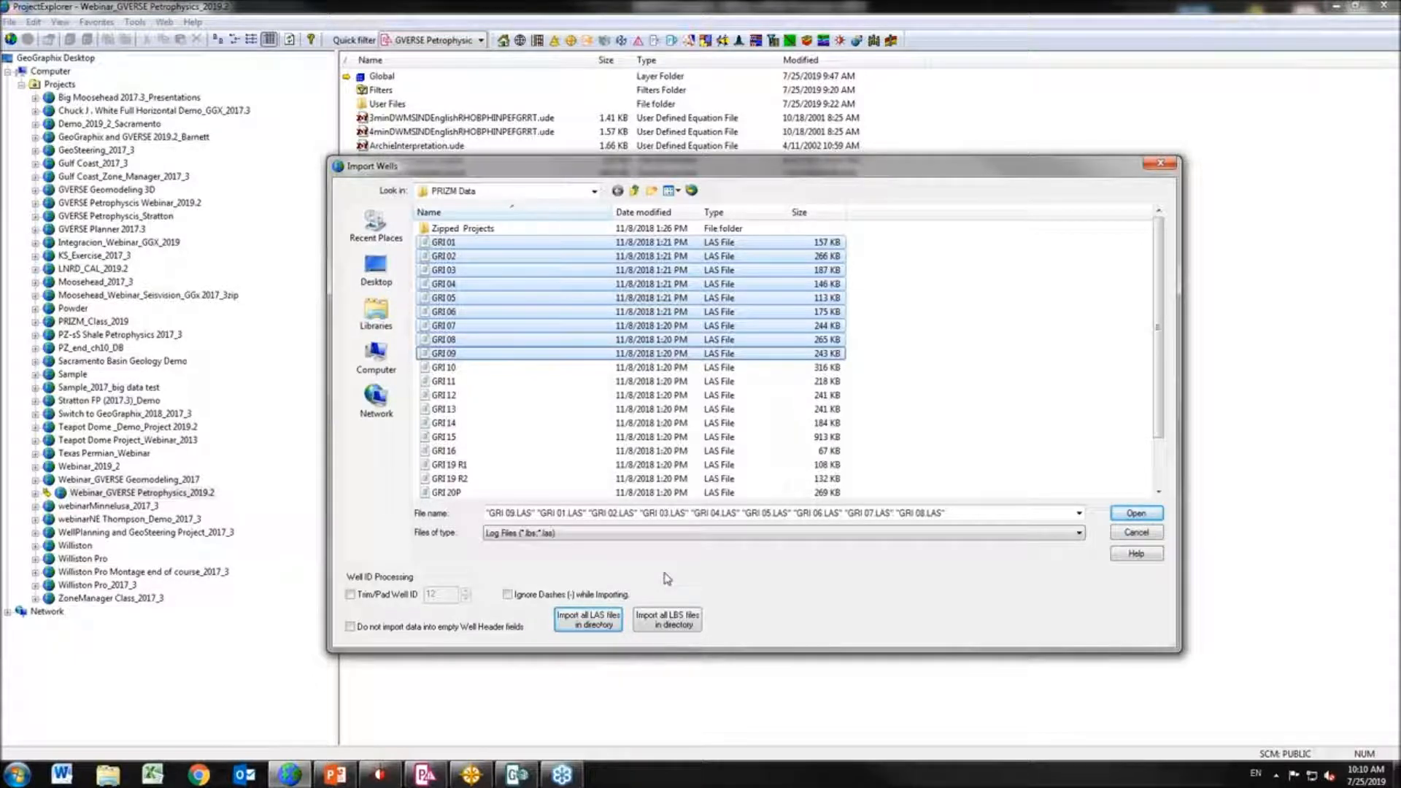
# Turn the Trim/Pad Well ID option on and off again, and start importing all LAS files in the directory
pyautogui.click(363, 595)
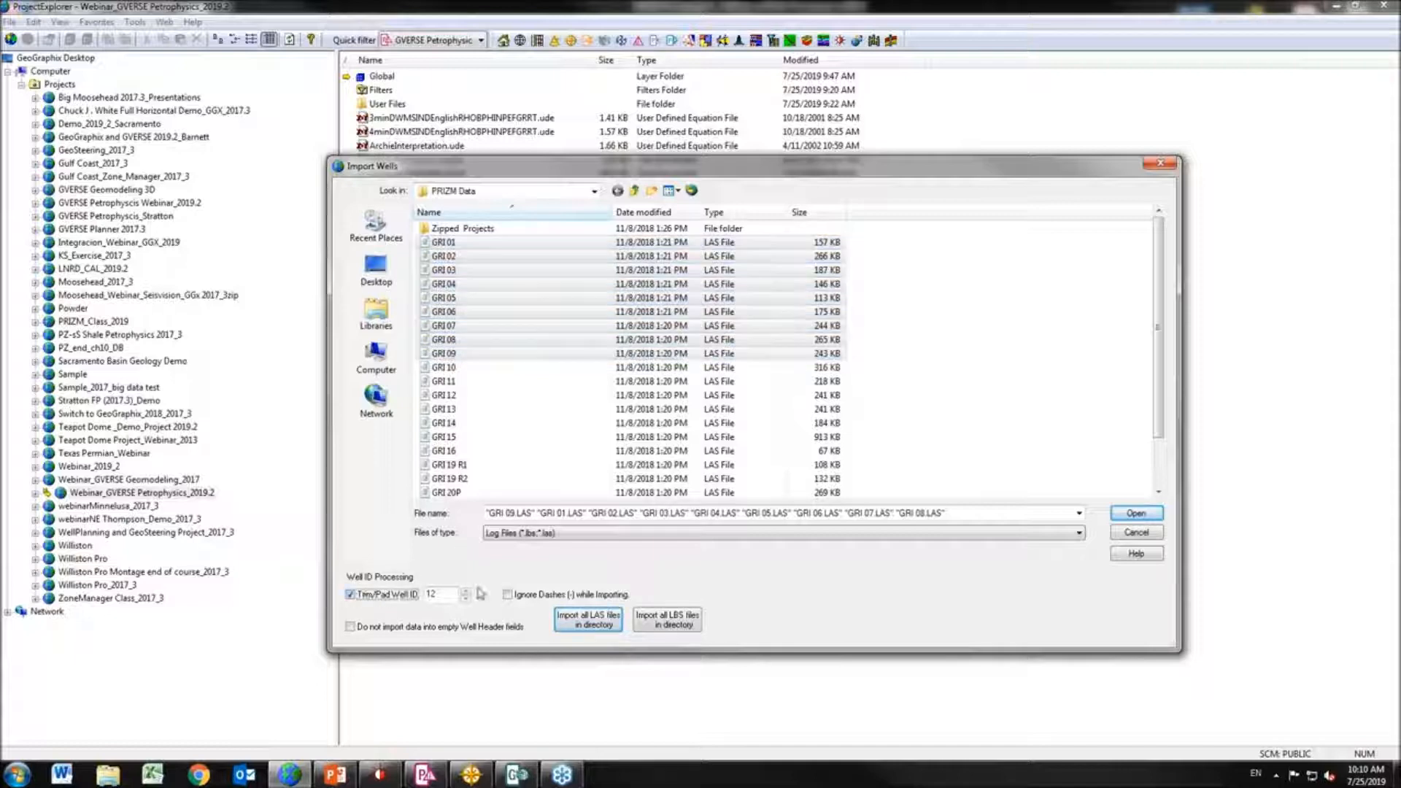
pyautogui.click(367, 598)
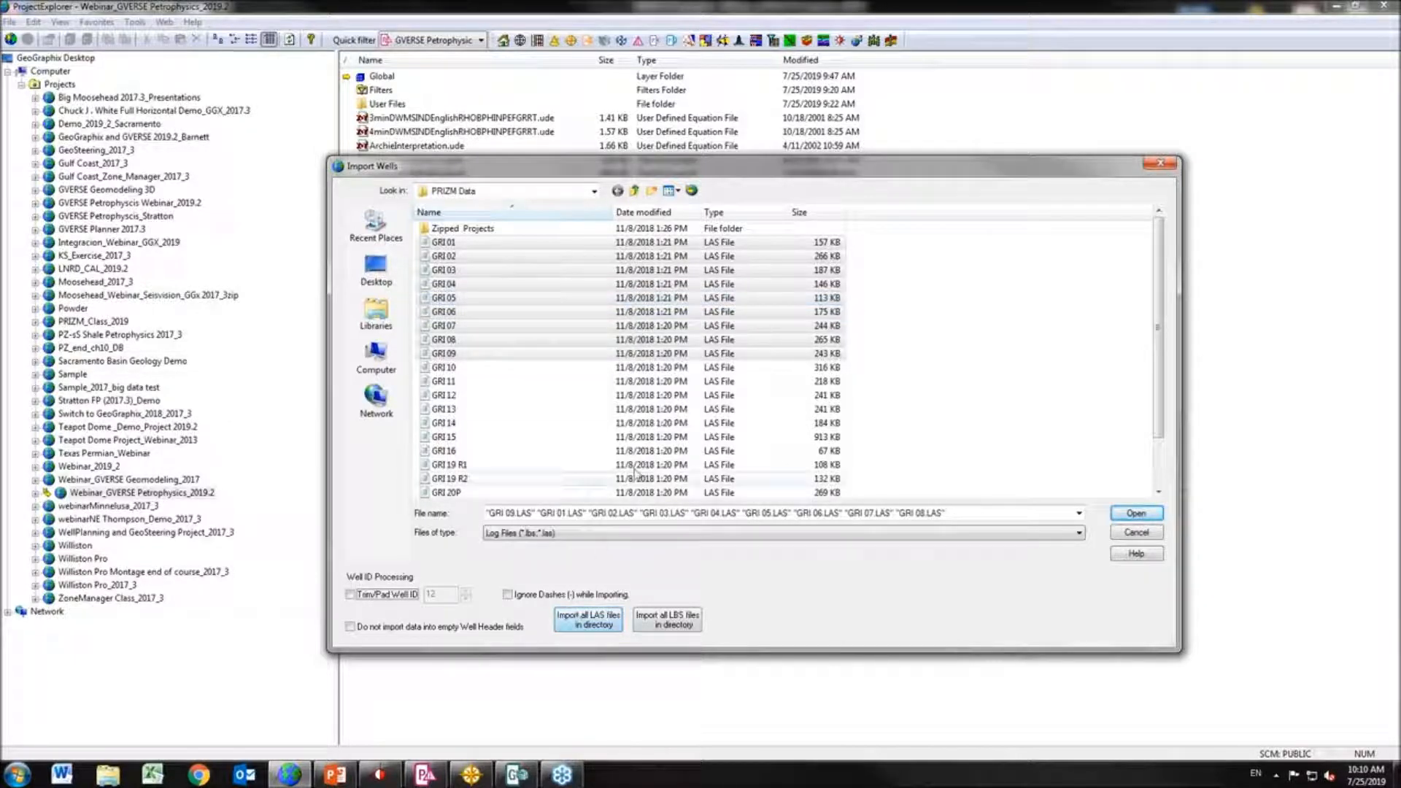
pyautogui.click(594, 625)
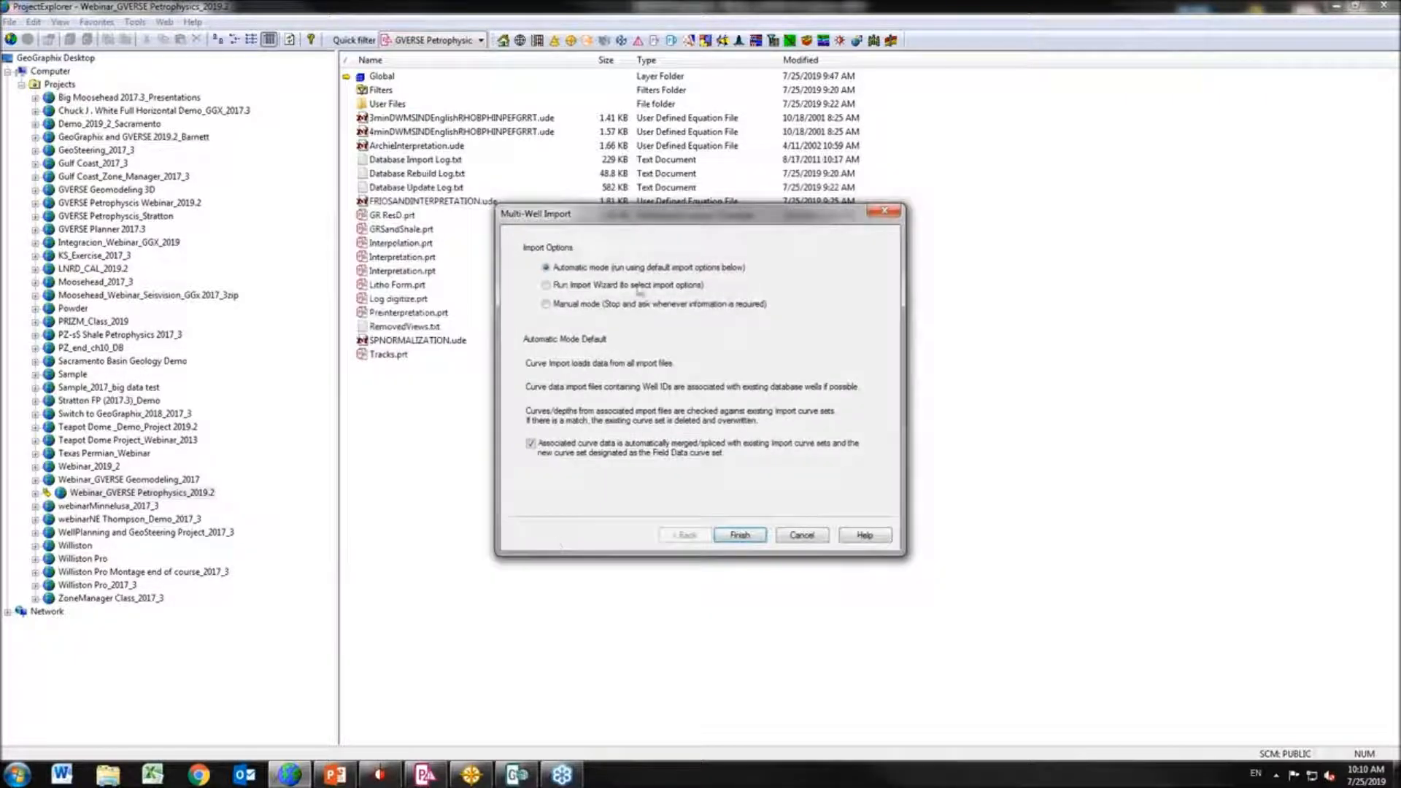
# Choose the Run Import Wizard option, view its Curve Data Association page and return to the import options
pyautogui.moveTo(678, 216); pyautogui.dragTo(257, 136)
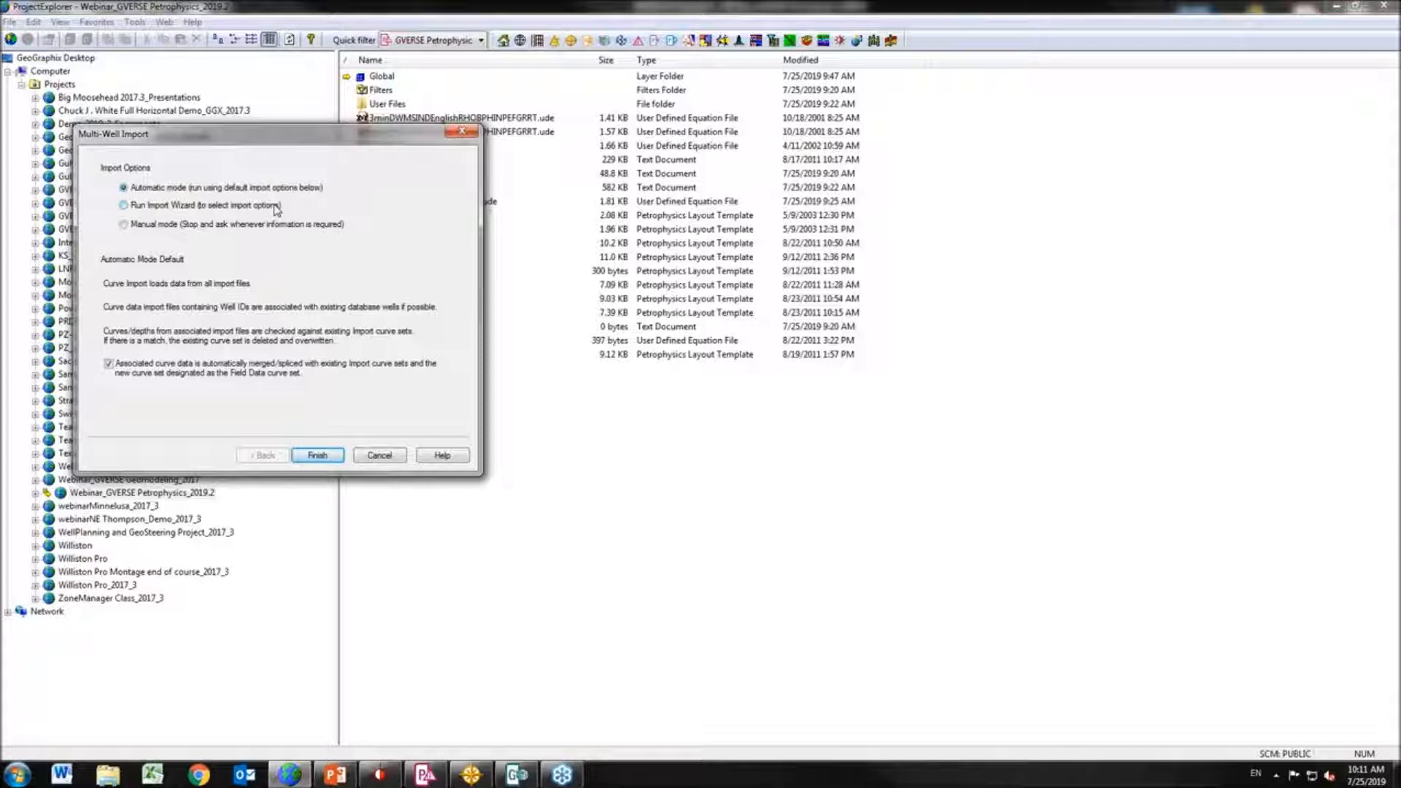
pyautogui.click(137, 207)
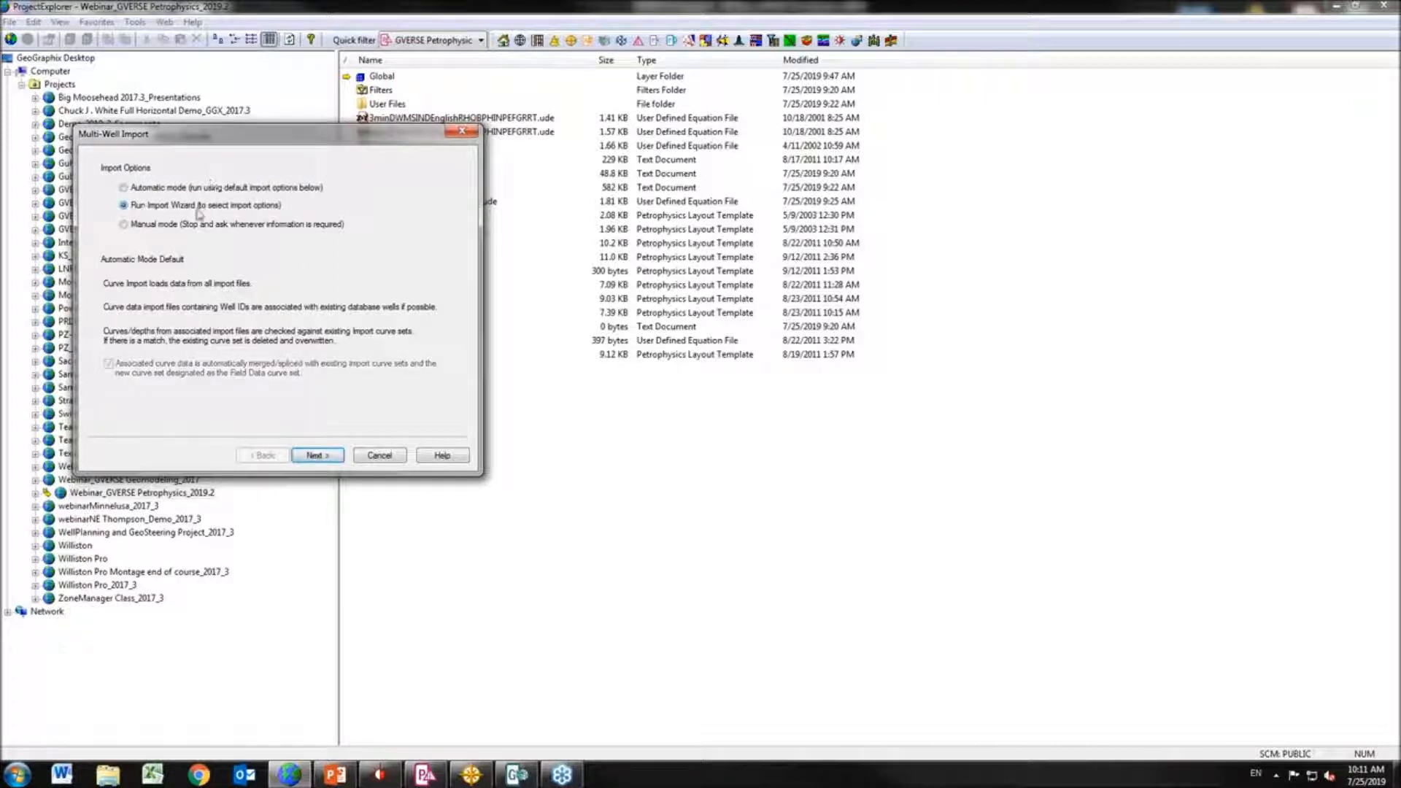
pyautogui.click(317, 457)
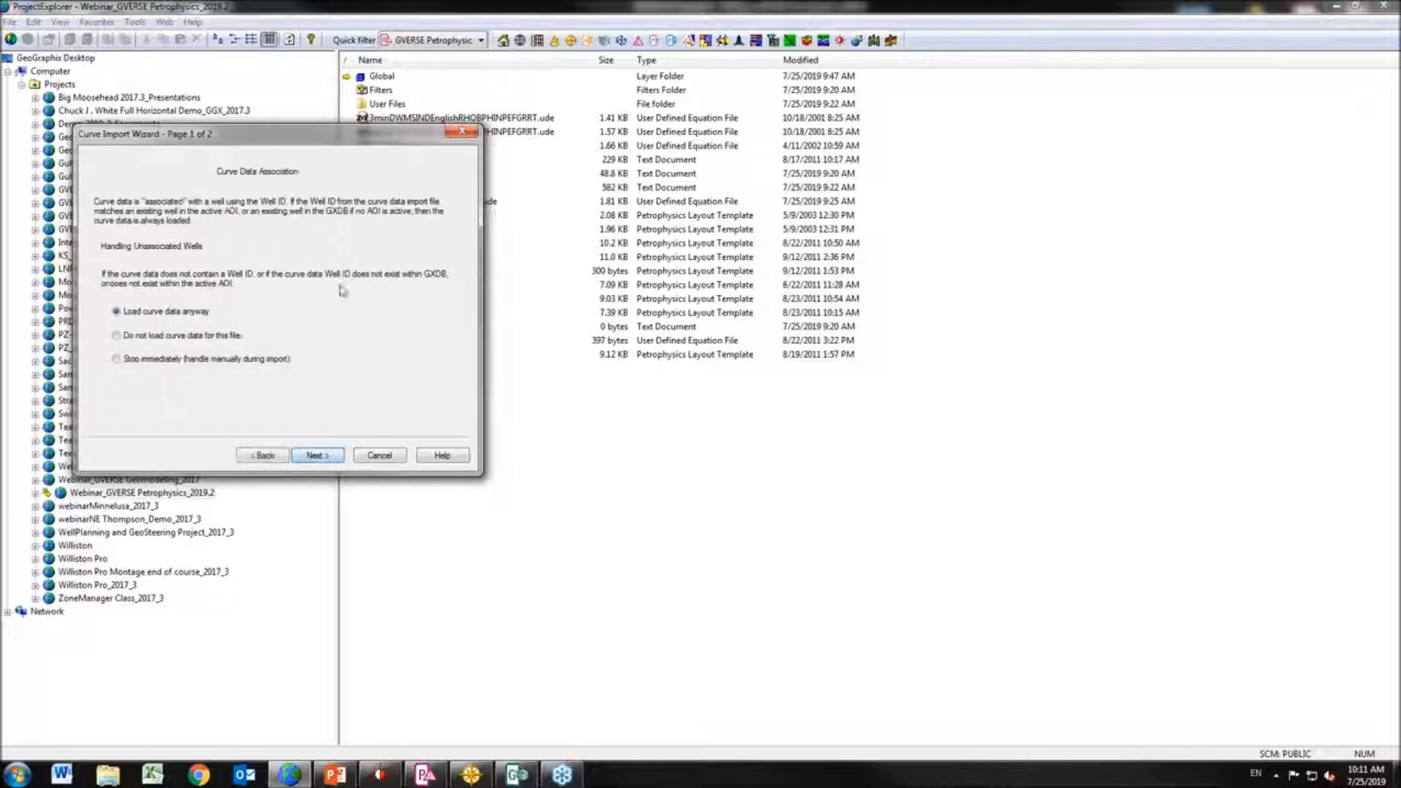
pyautogui.click(275, 457)
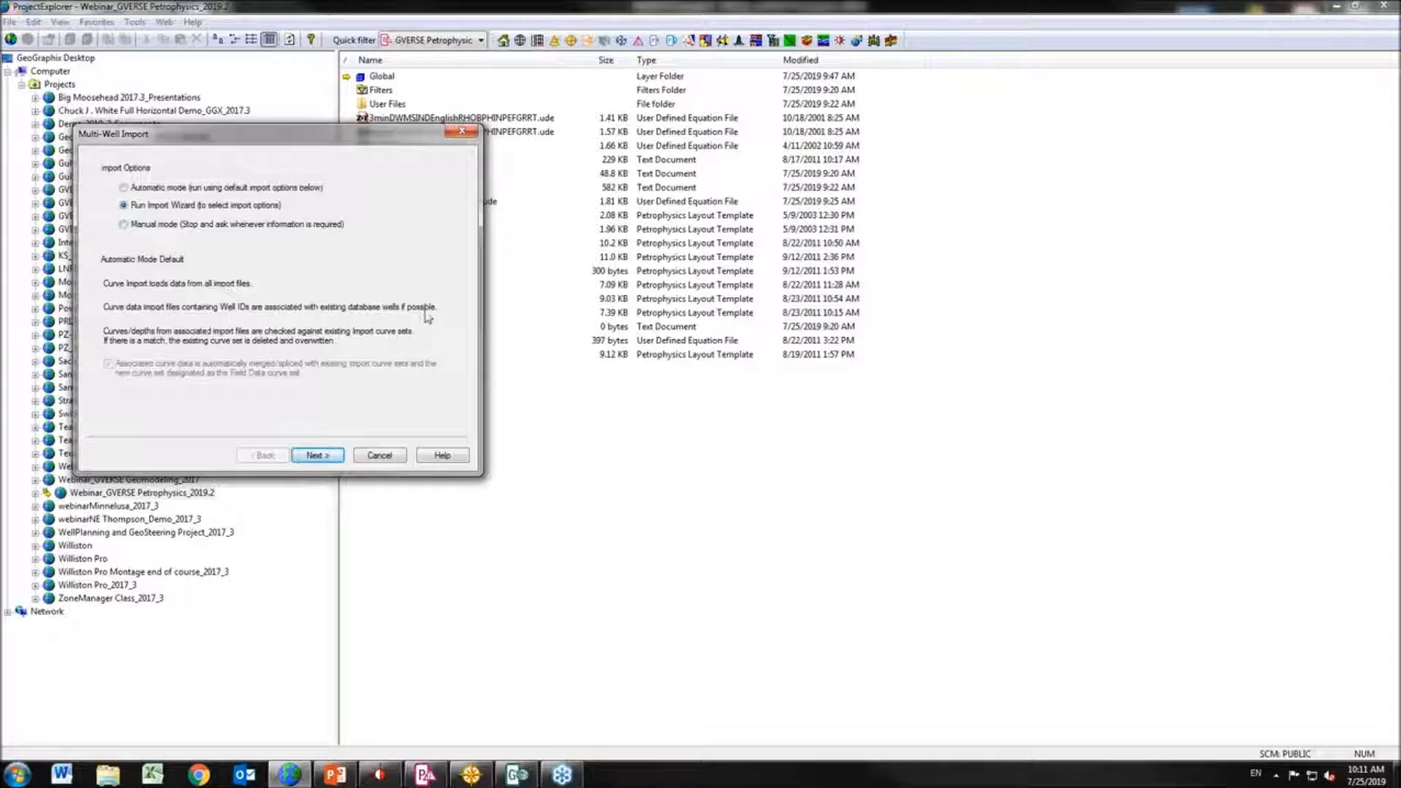
# Read the help topic on the Multi-Well Import options and close the help
pyautogui.click(443, 456)
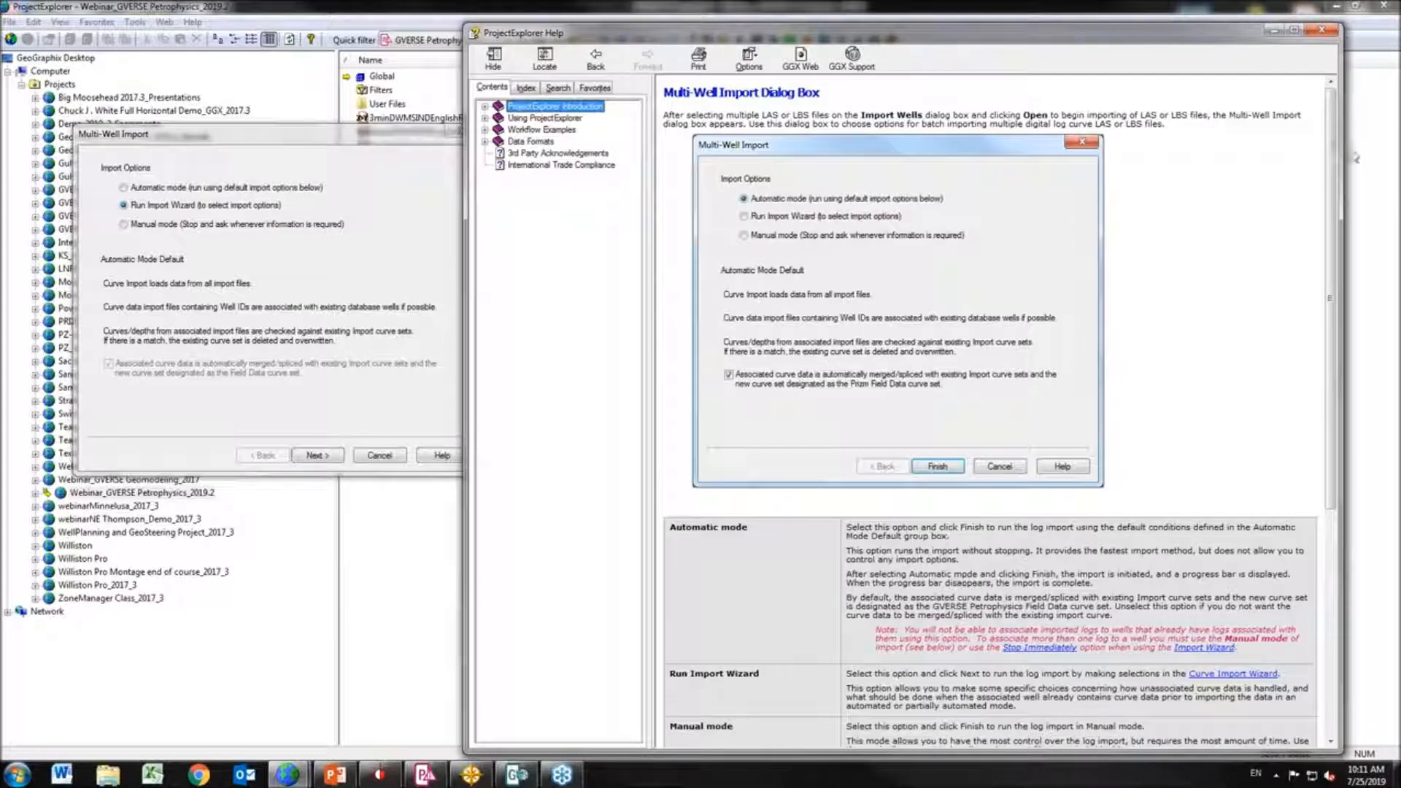
pyautogui.scroll(-5, 829, 225)
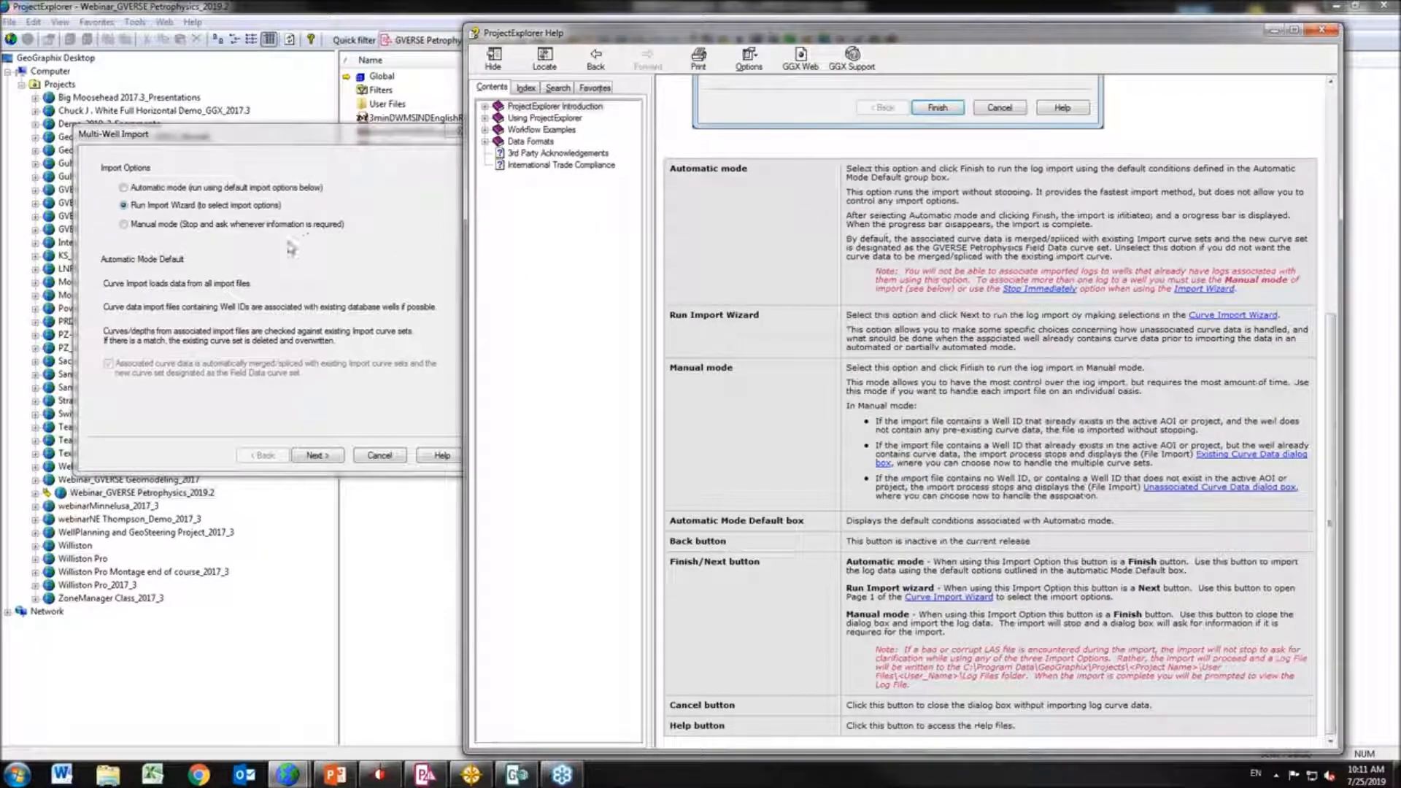
pyautogui.click(1322, 29)
# Set the multi-well import to Automatic mode and cancel the import
pyautogui.click(179, 188)
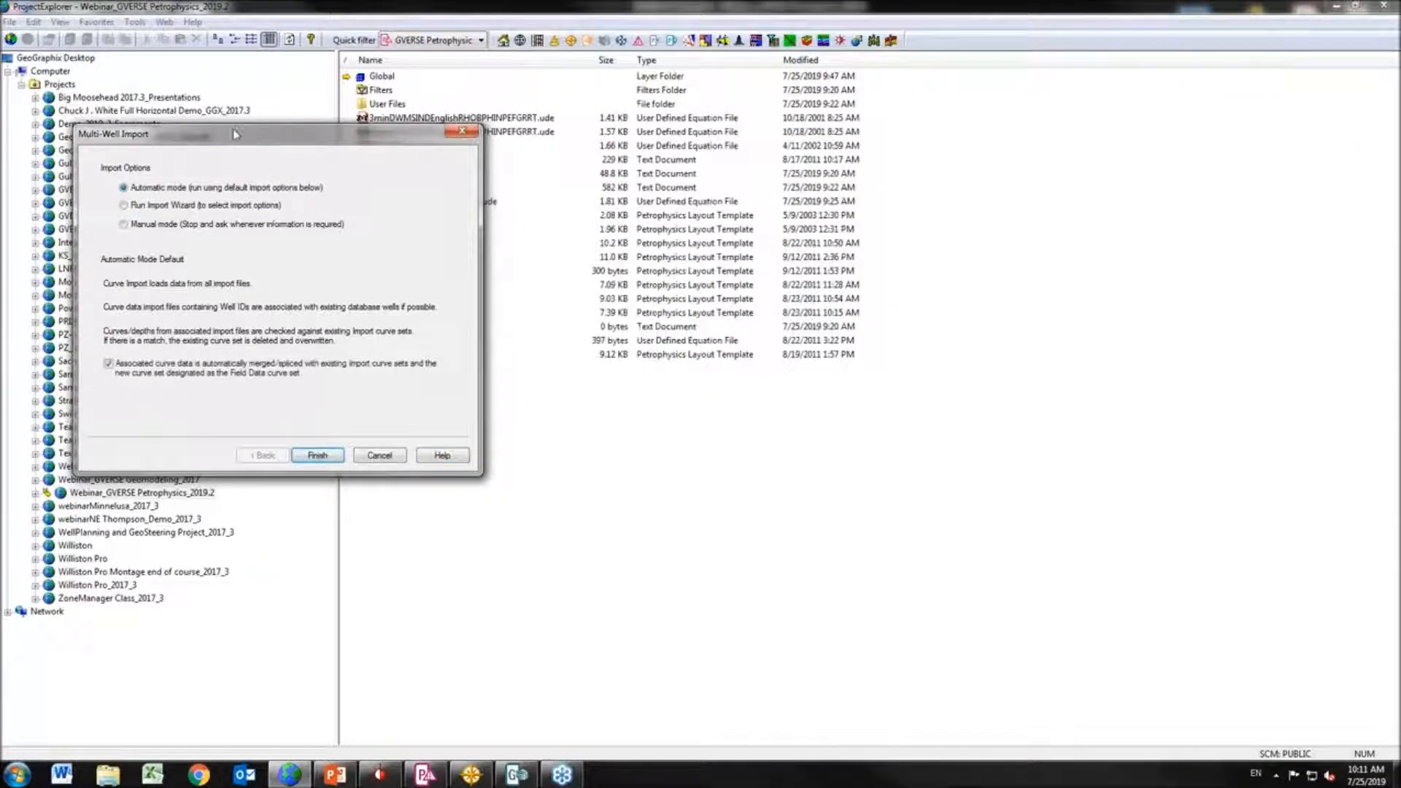
pyautogui.moveTo(235, 134); pyautogui.dragTo(383, 164)
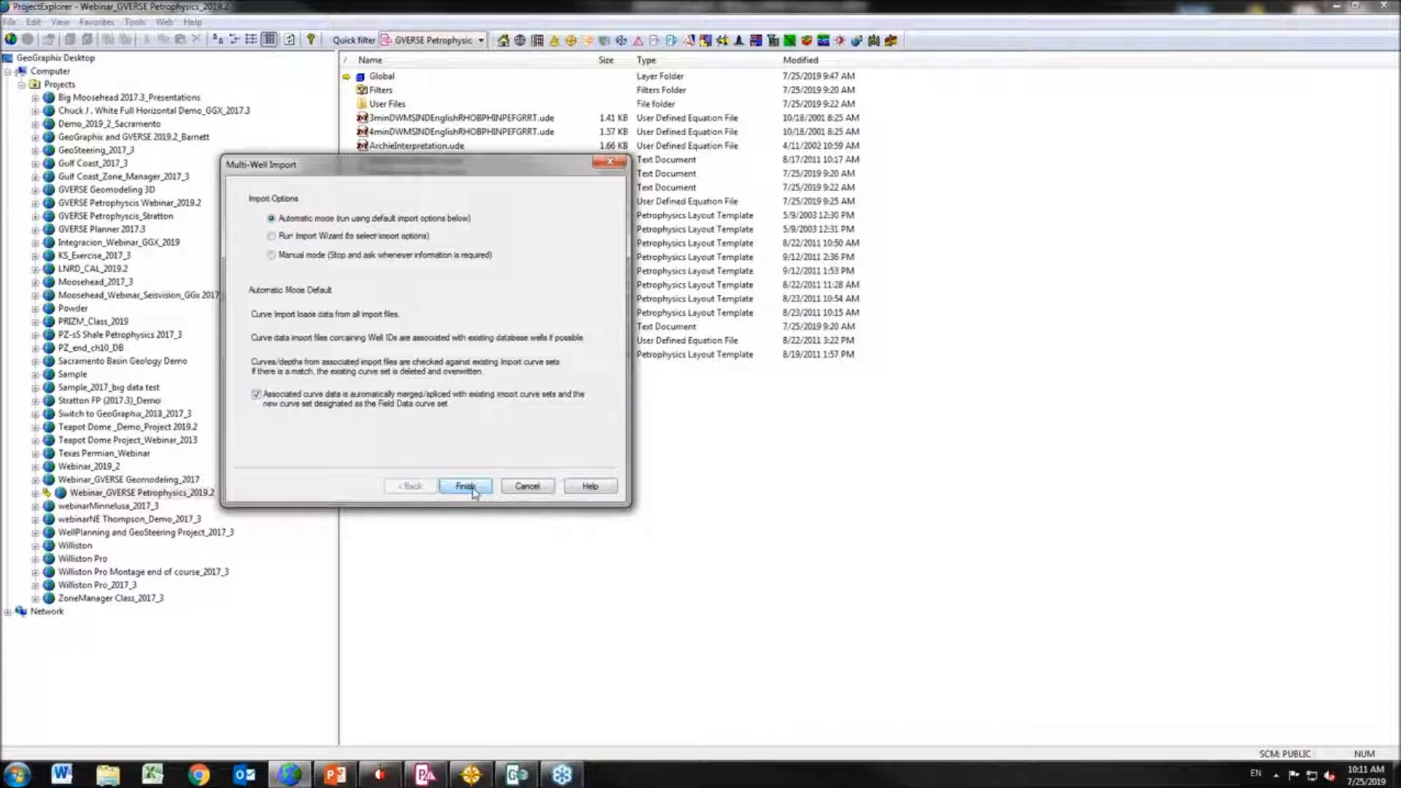
pyautogui.click(546, 490)
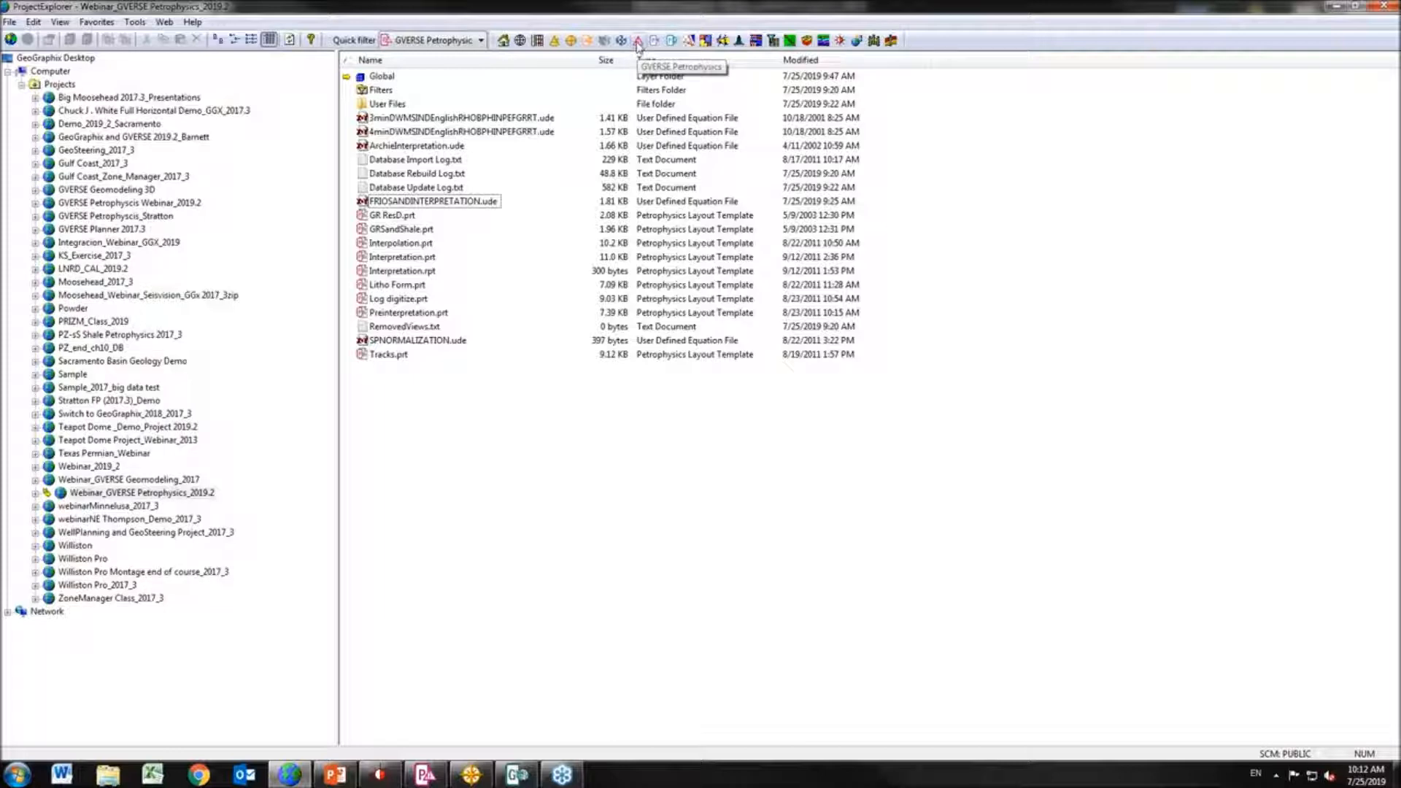
# Switch to GVERSE Petrophysics and dismiss its introduction screen and the Open Well dialog
pyautogui.click(425, 775)
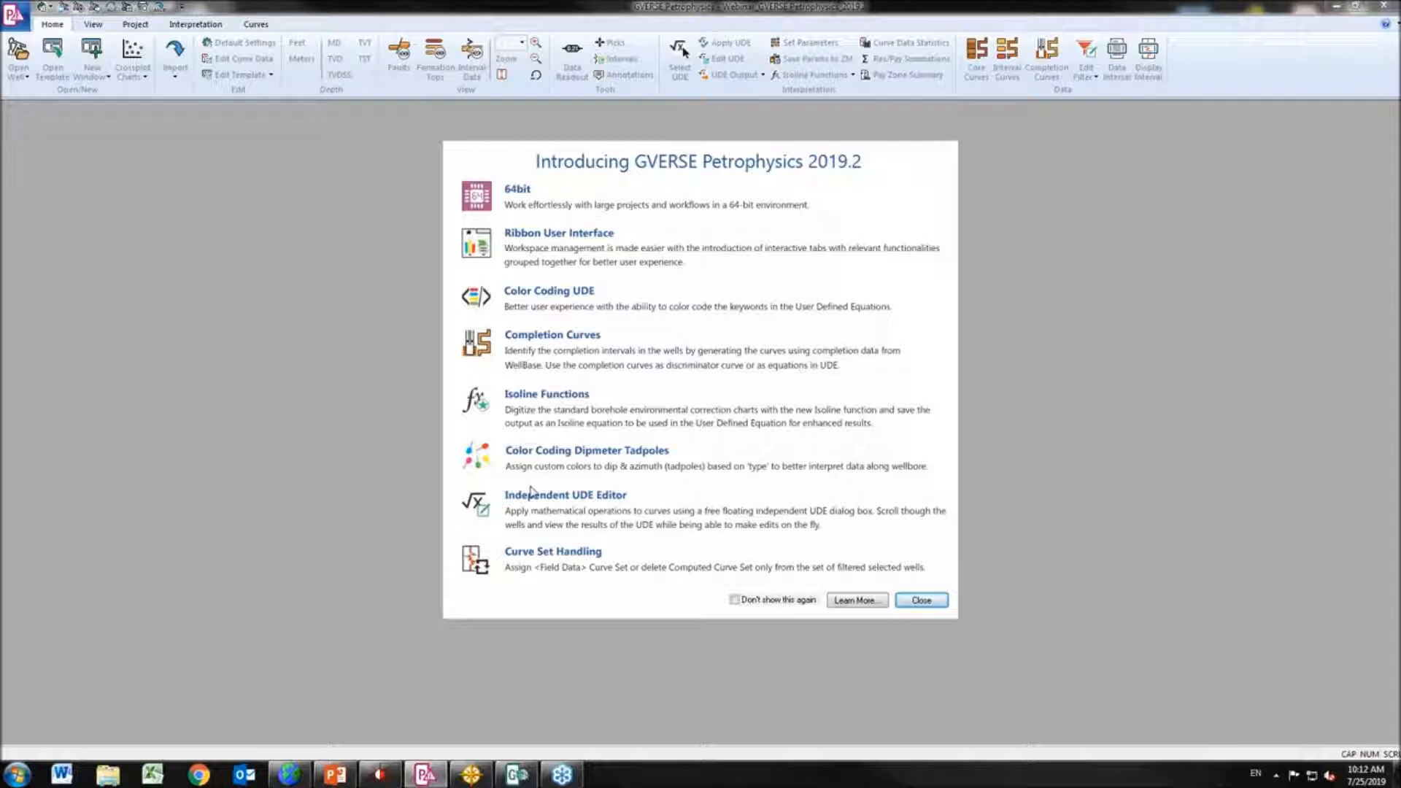
pyautogui.click(922, 600)
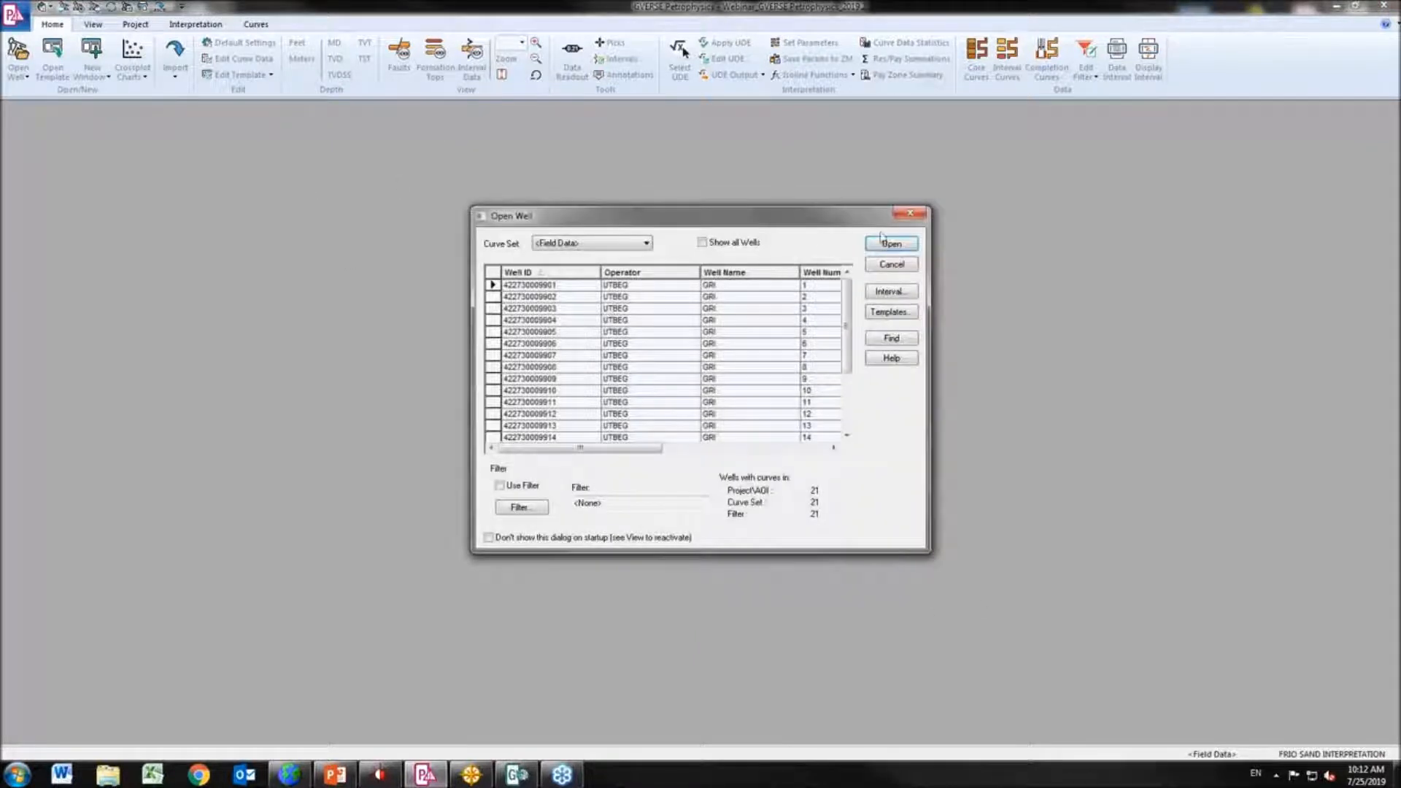
pyautogui.click(910, 213)
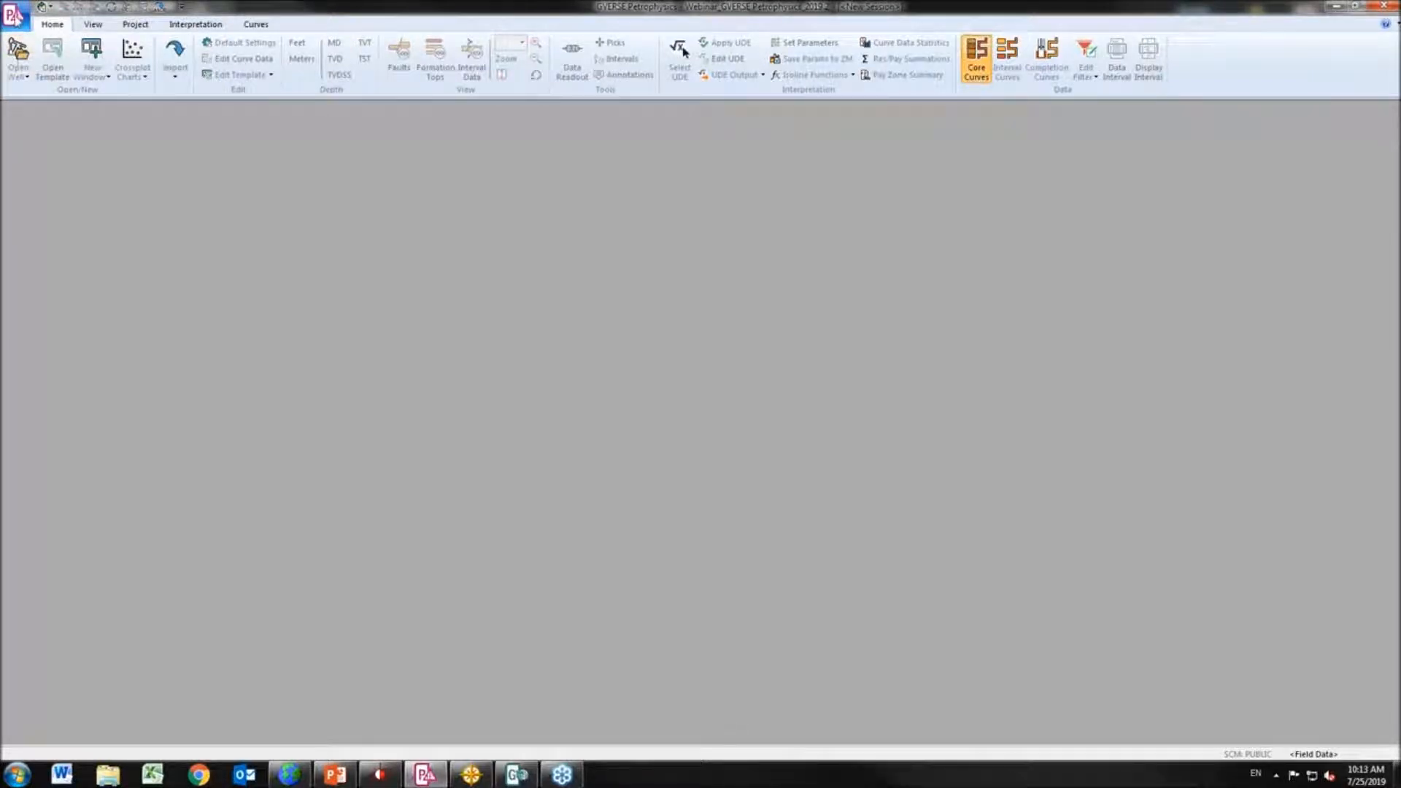
# Start a LAS/LBS import and select the files GRI 20P, GRI 20R, GRI 21R1 and GRI 21R2
pyautogui.click(18, 23)
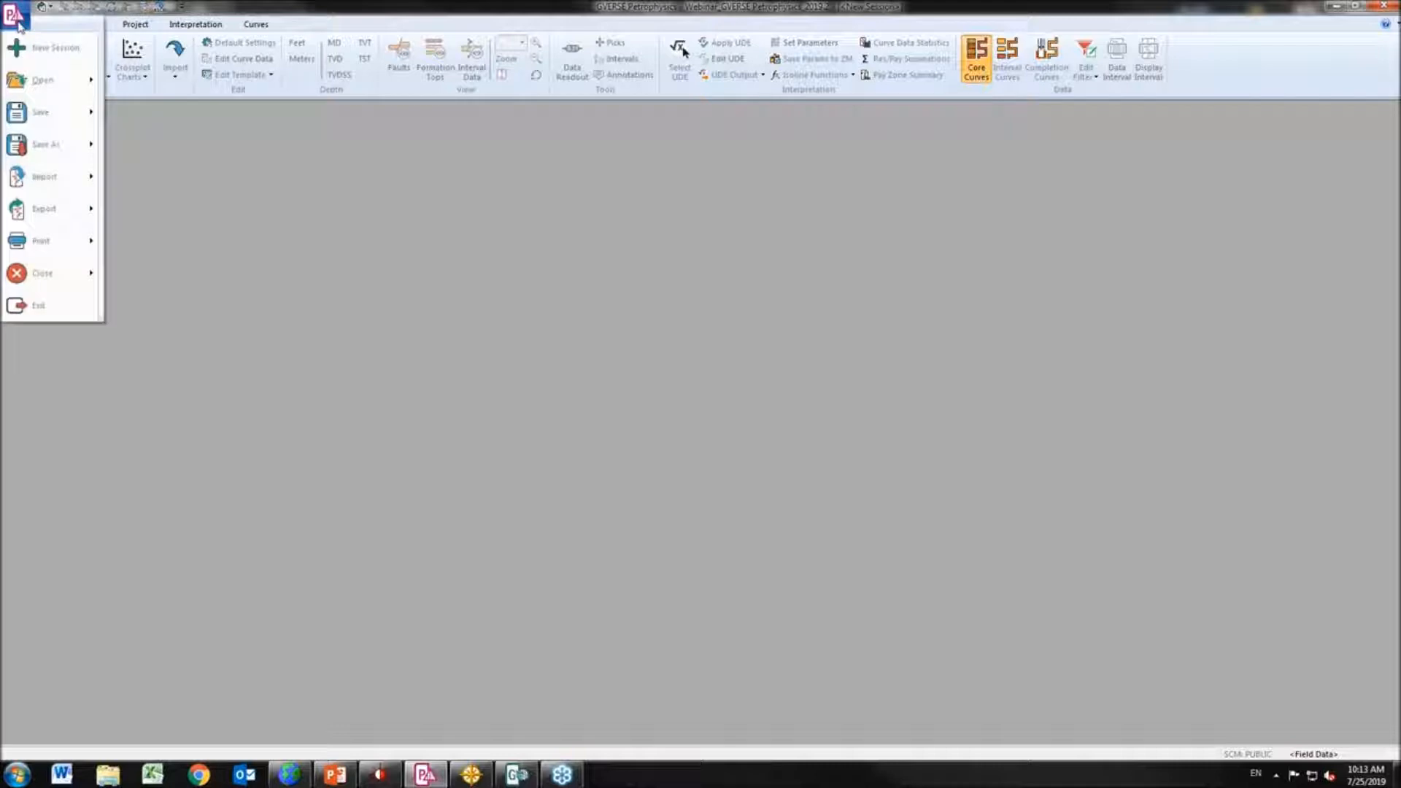
pyautogui.moveTo(75, 183)
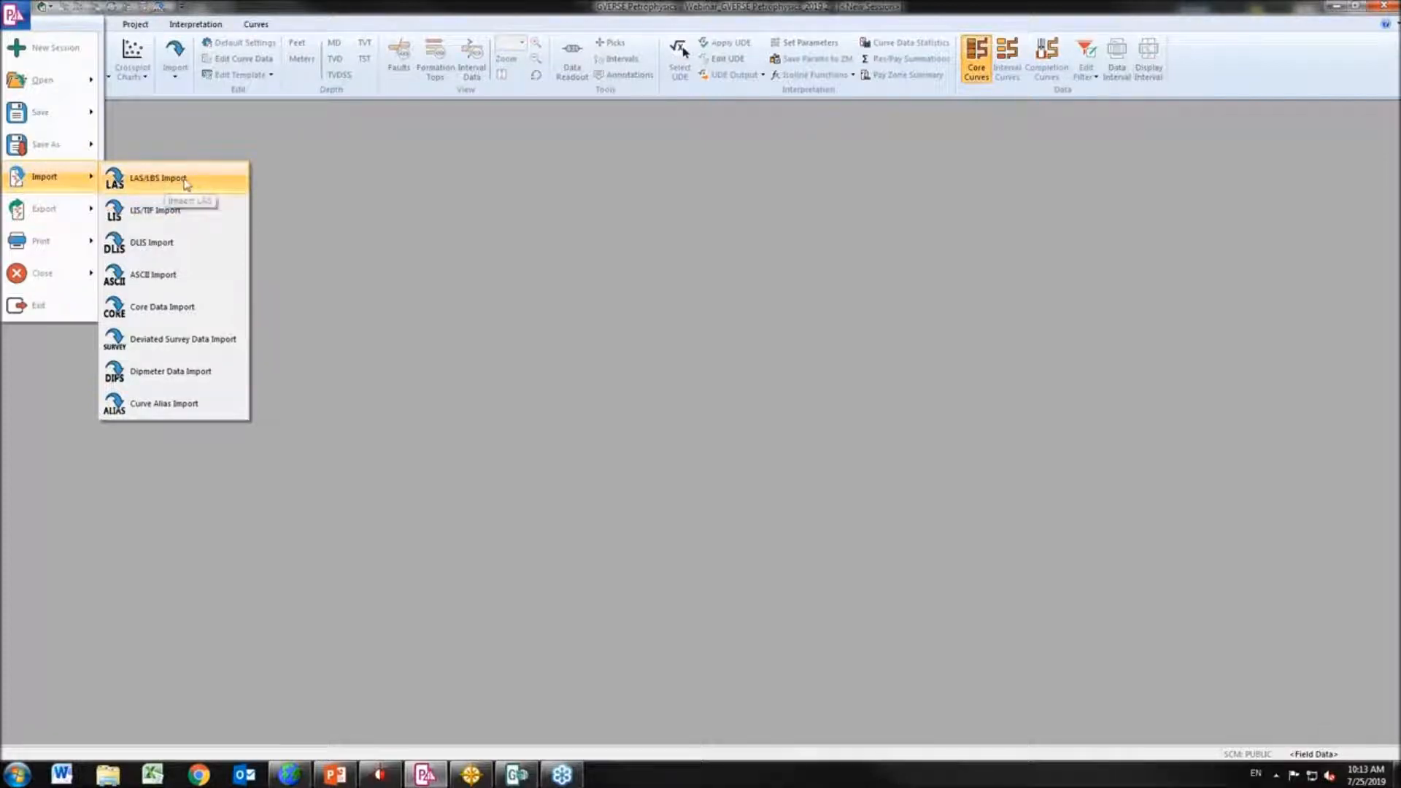
pyautogui.click(211, 181)
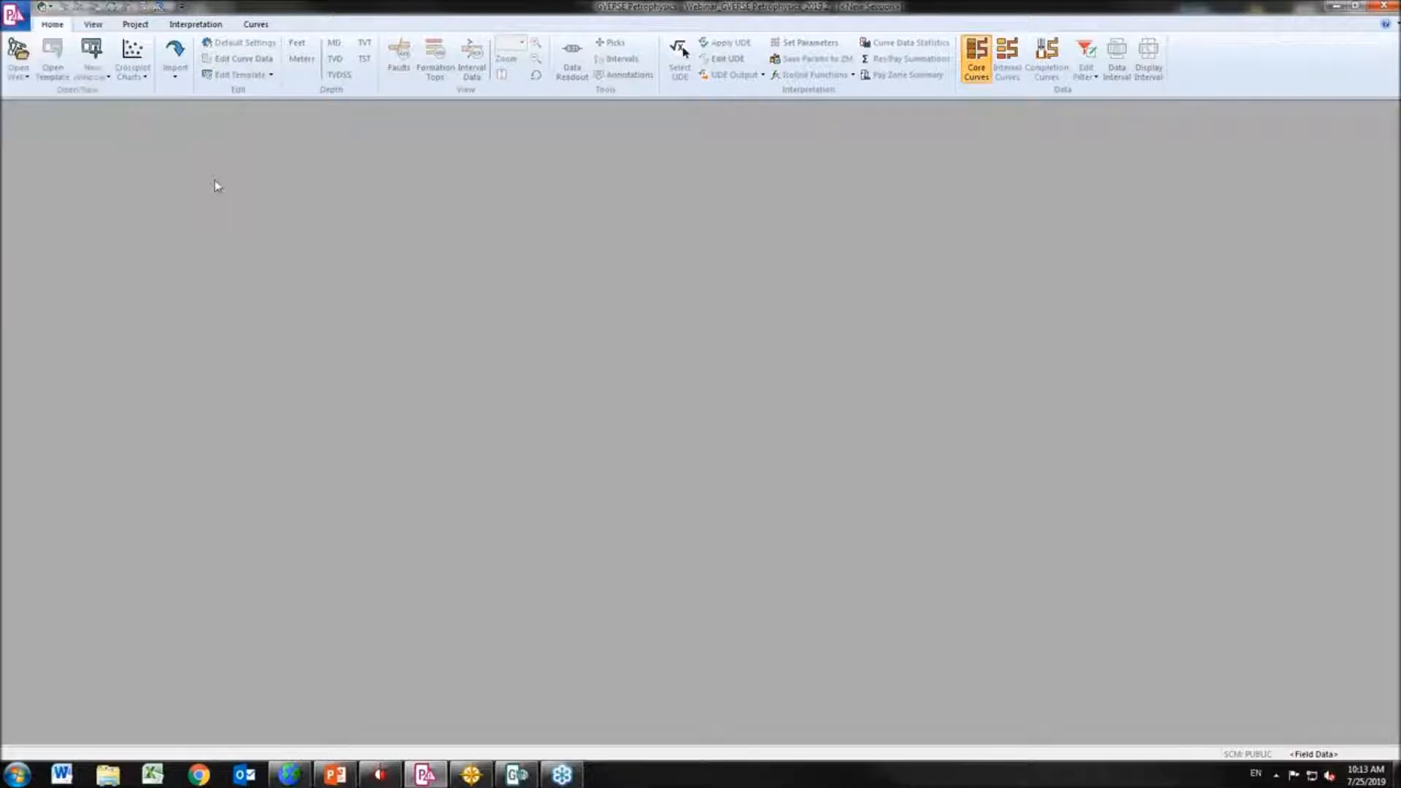
pyautogui.scroll(-4, 615, 346)
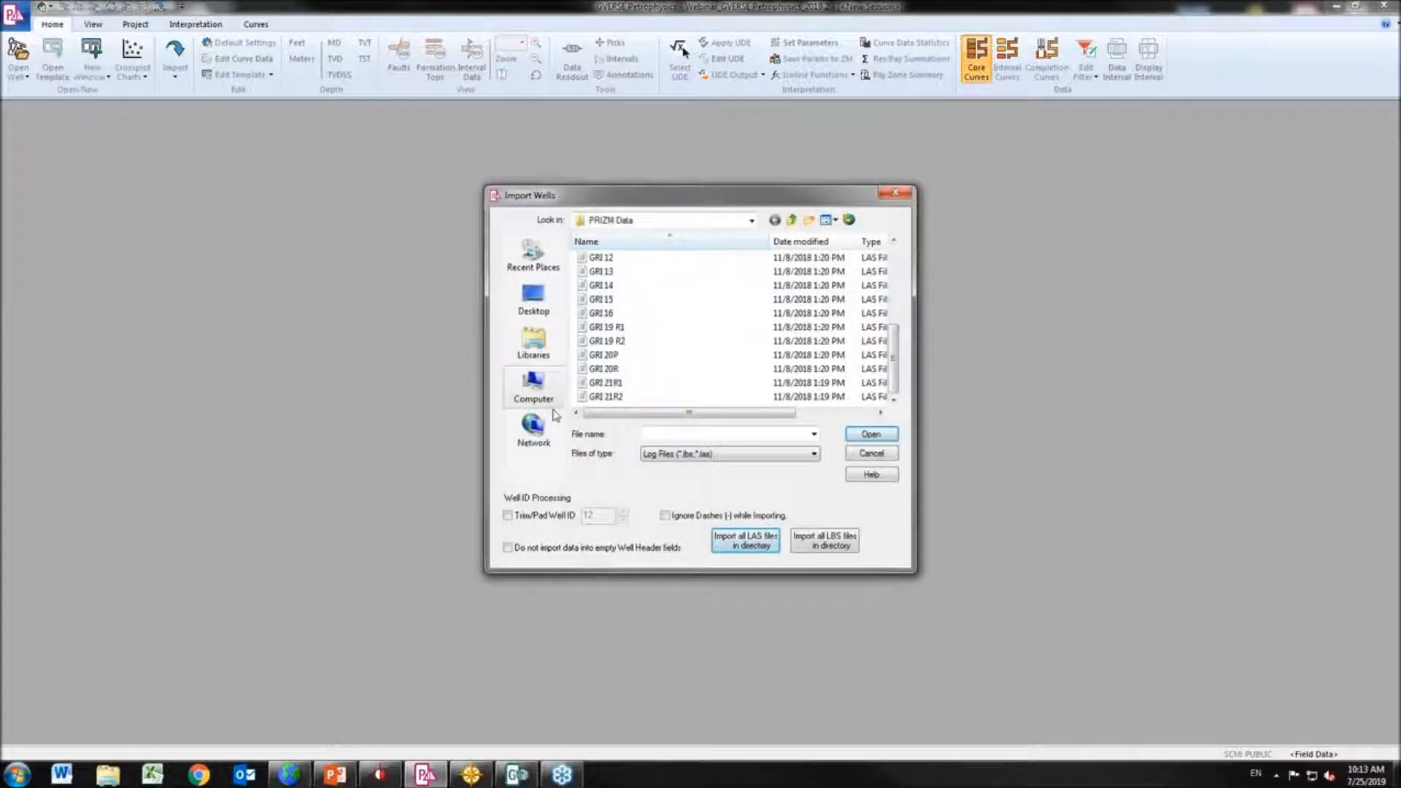
pyautogui.click(625, 387)
pyautogui.keyDown('ctrl'); pyautogui.click(620, 398); pyautogui.keyUp('ctrl')
pyautogui.keyDown('ctrl'); pyautogui.click(613, 371); pyautogui.keyUp('ctrl')
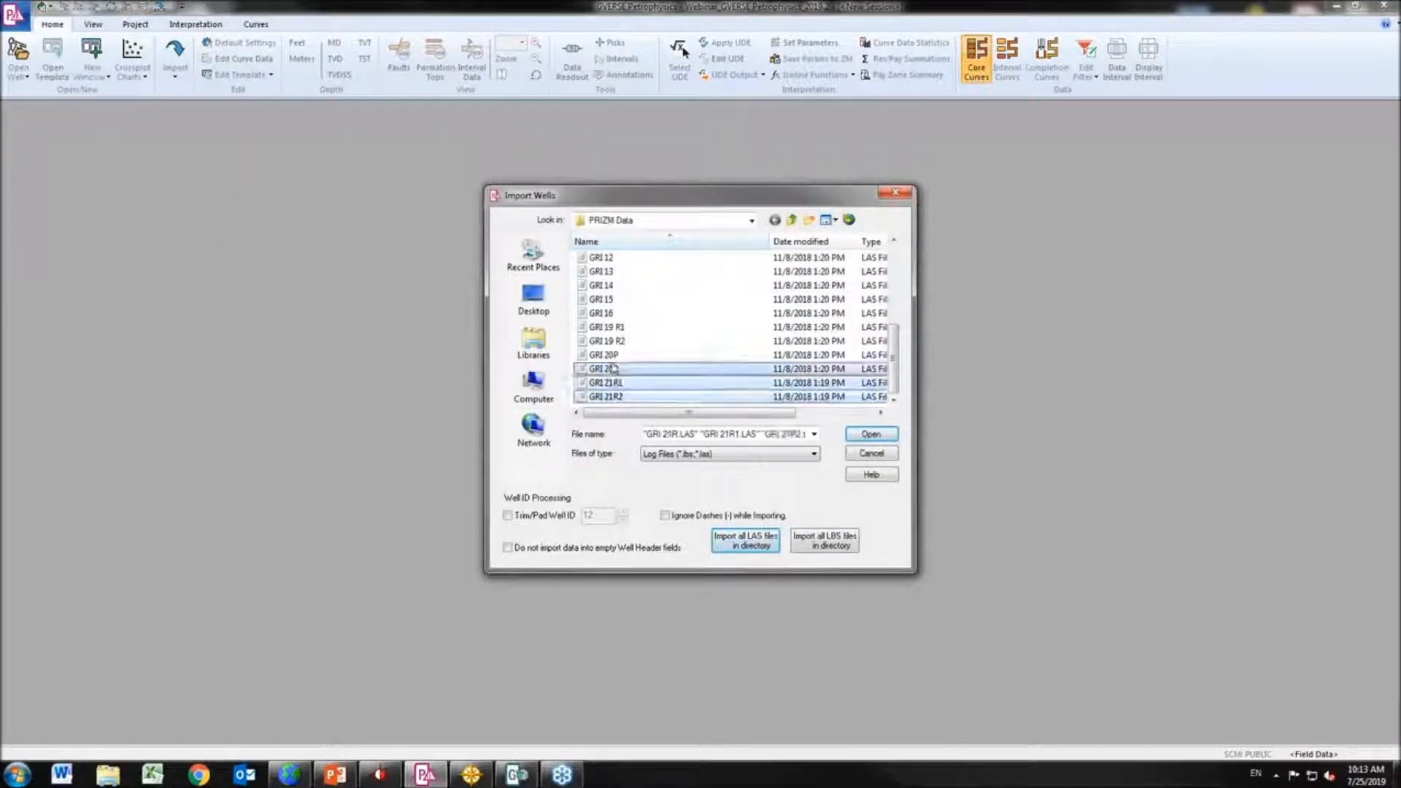
pyautogui.keyDown('ctrl'); pyautogui.click(612, 358); pyautogui.keyUp('ctrl')
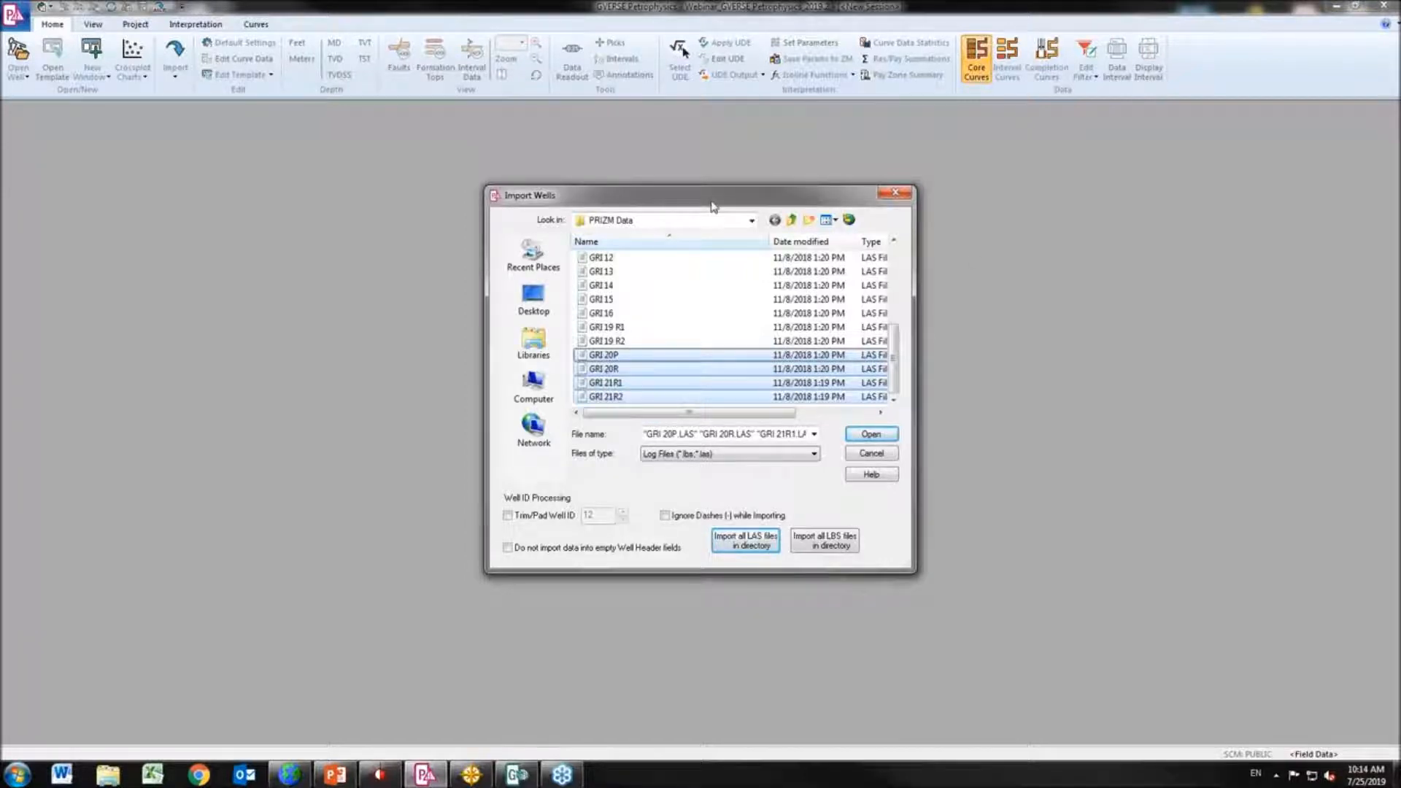
# Start importing all LAS files in the PRIZM Data directory and cancel at the multi-well import options
pyautogui.moveTo(719, 202); pyautogui.dragTo(697, 171)
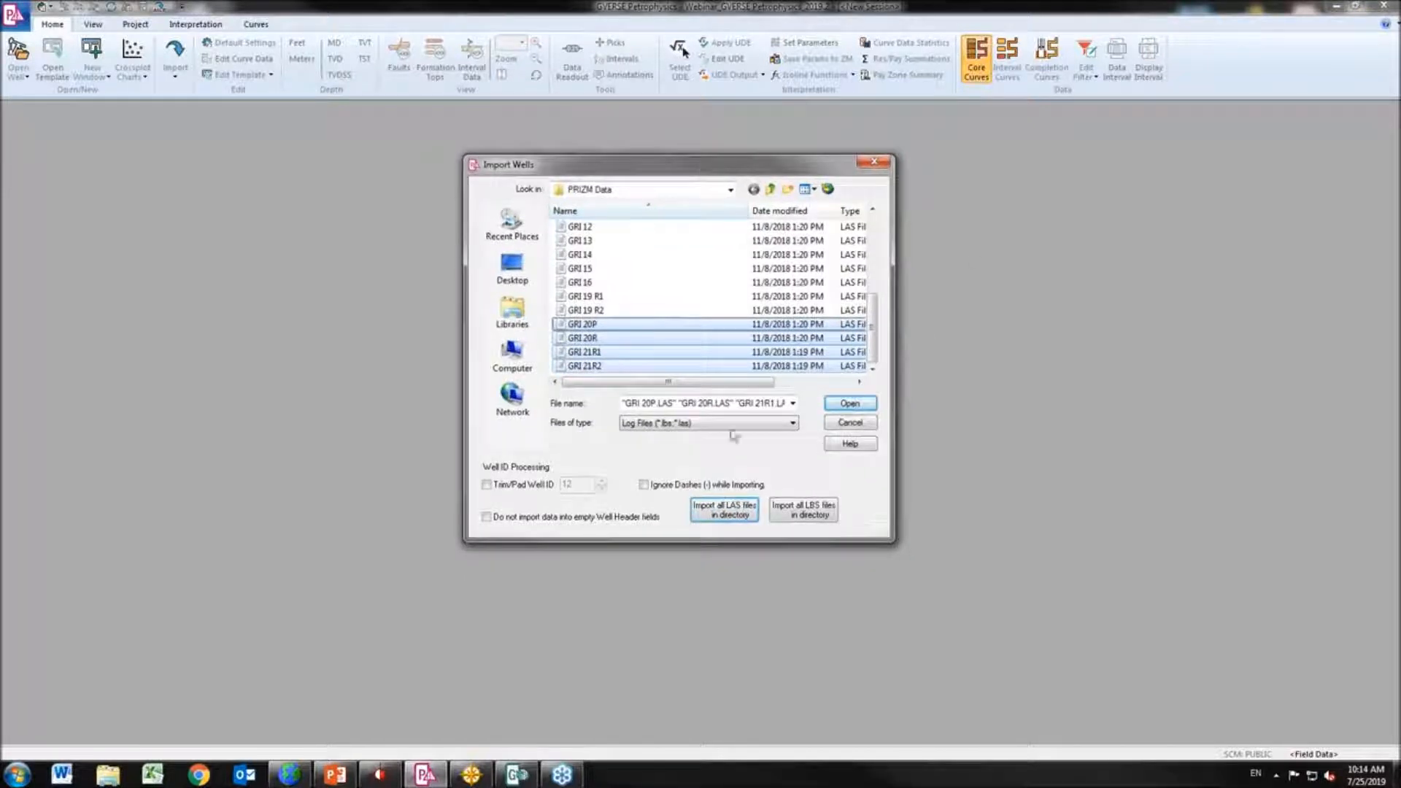
pyautogui.click(722, 511)
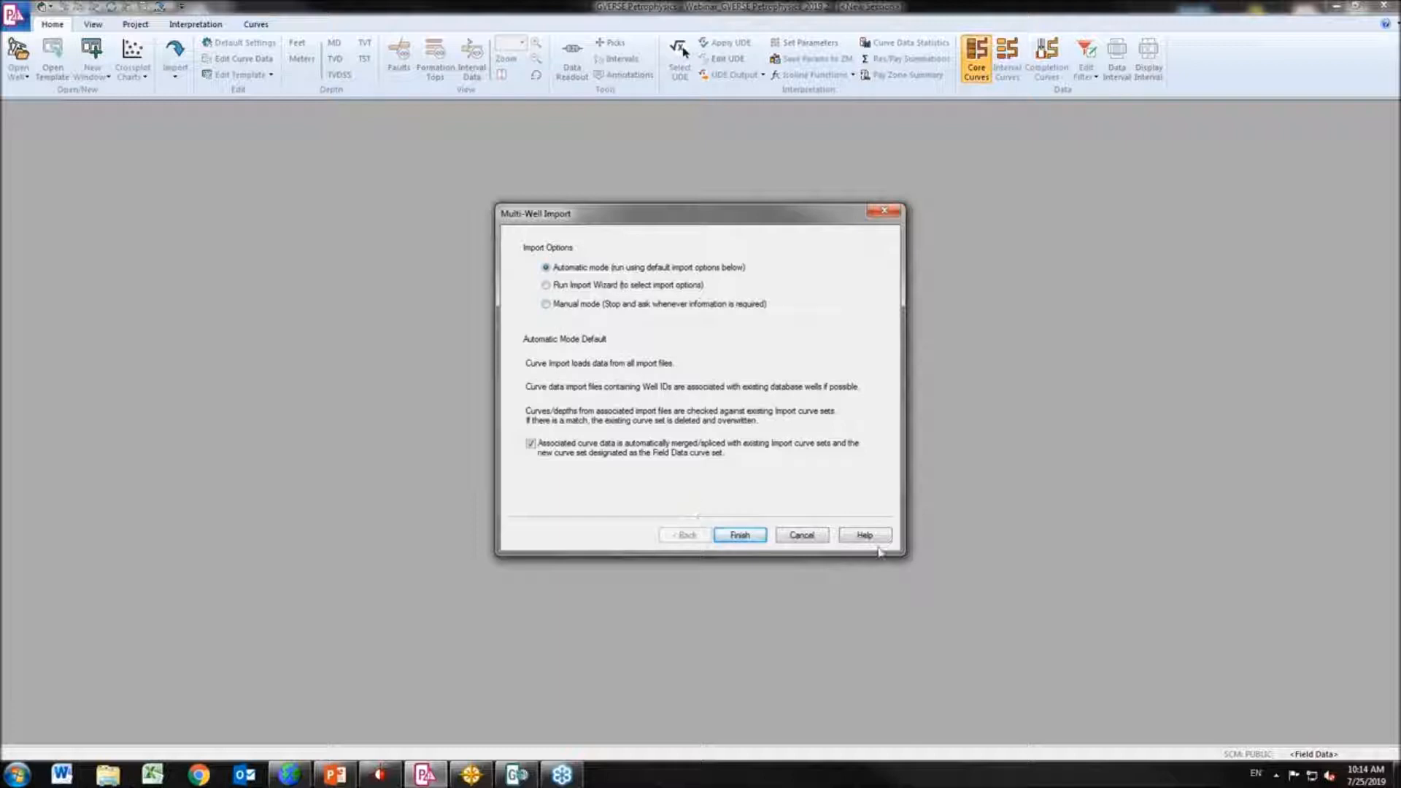
pyautogui.click(800, 541)
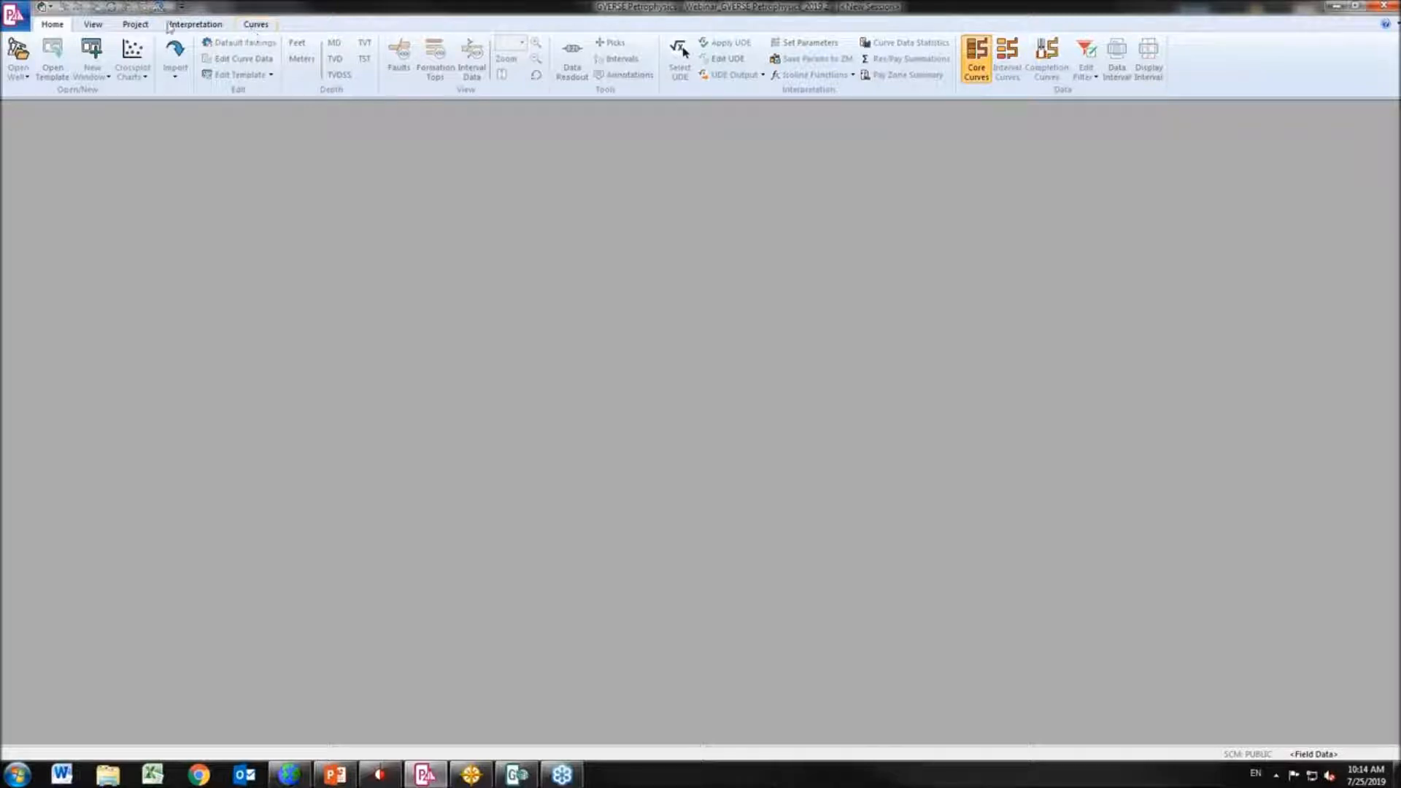
pyautogui.click(143, 24)
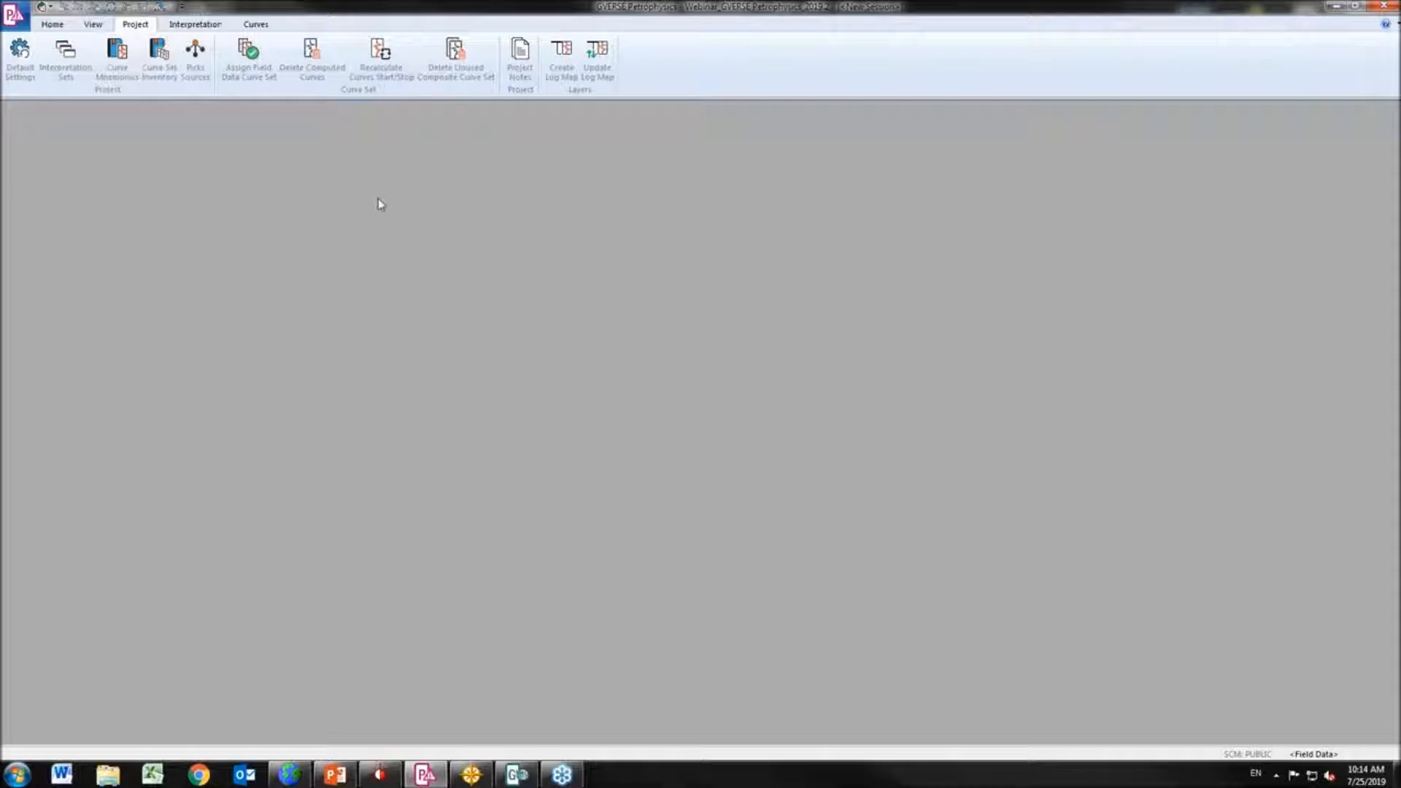
pyautogui.click(49, 25)
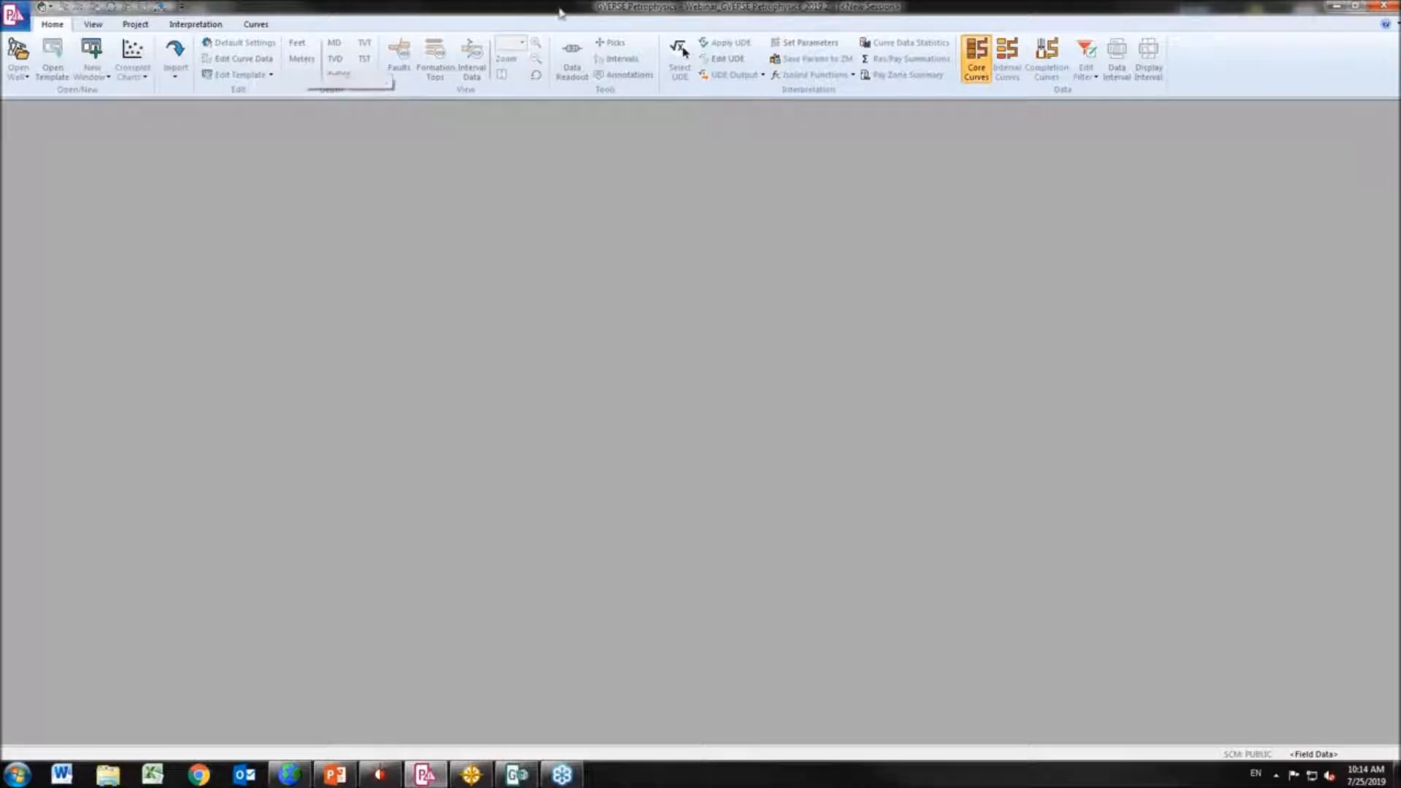
pyautogui.click(92, 25)
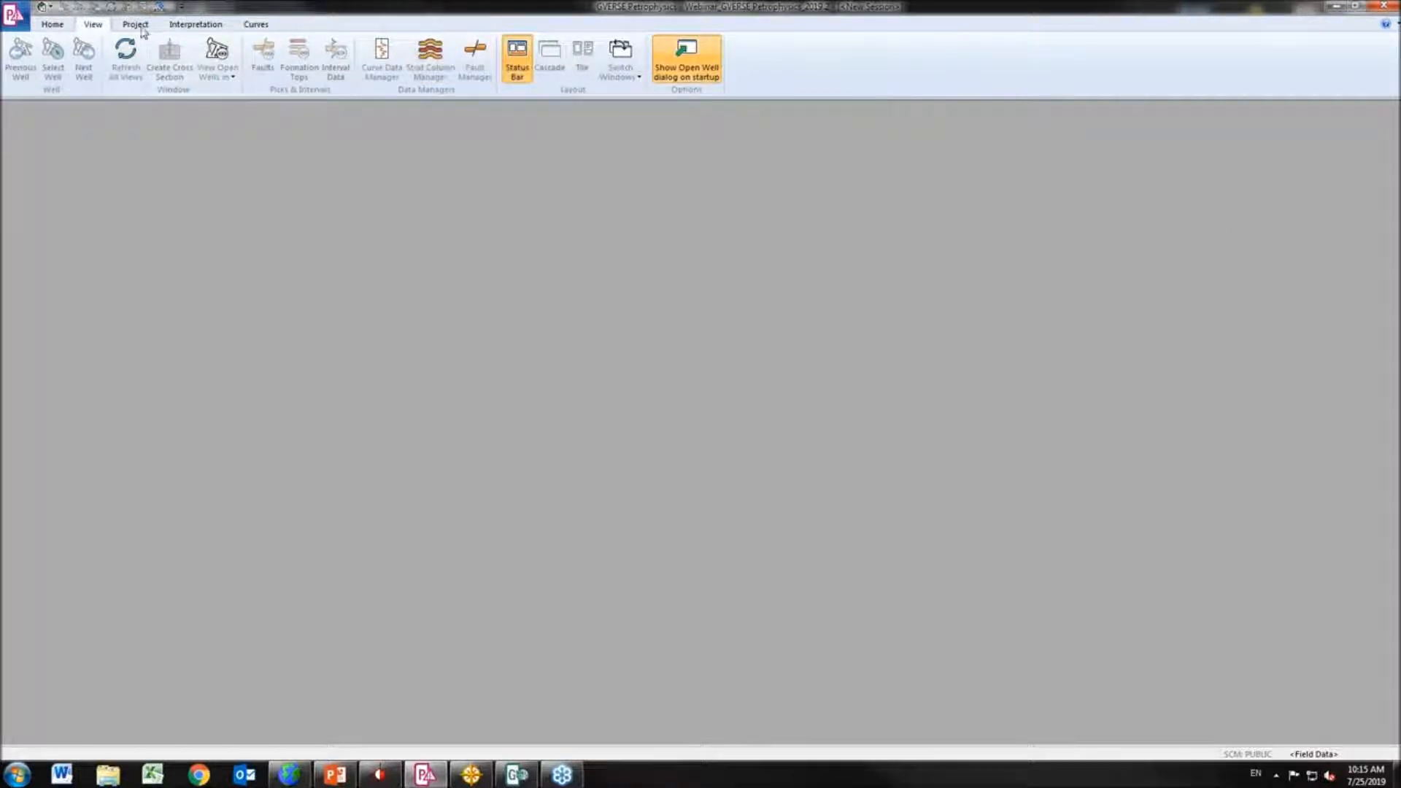
pyautogui.click(144, 25)
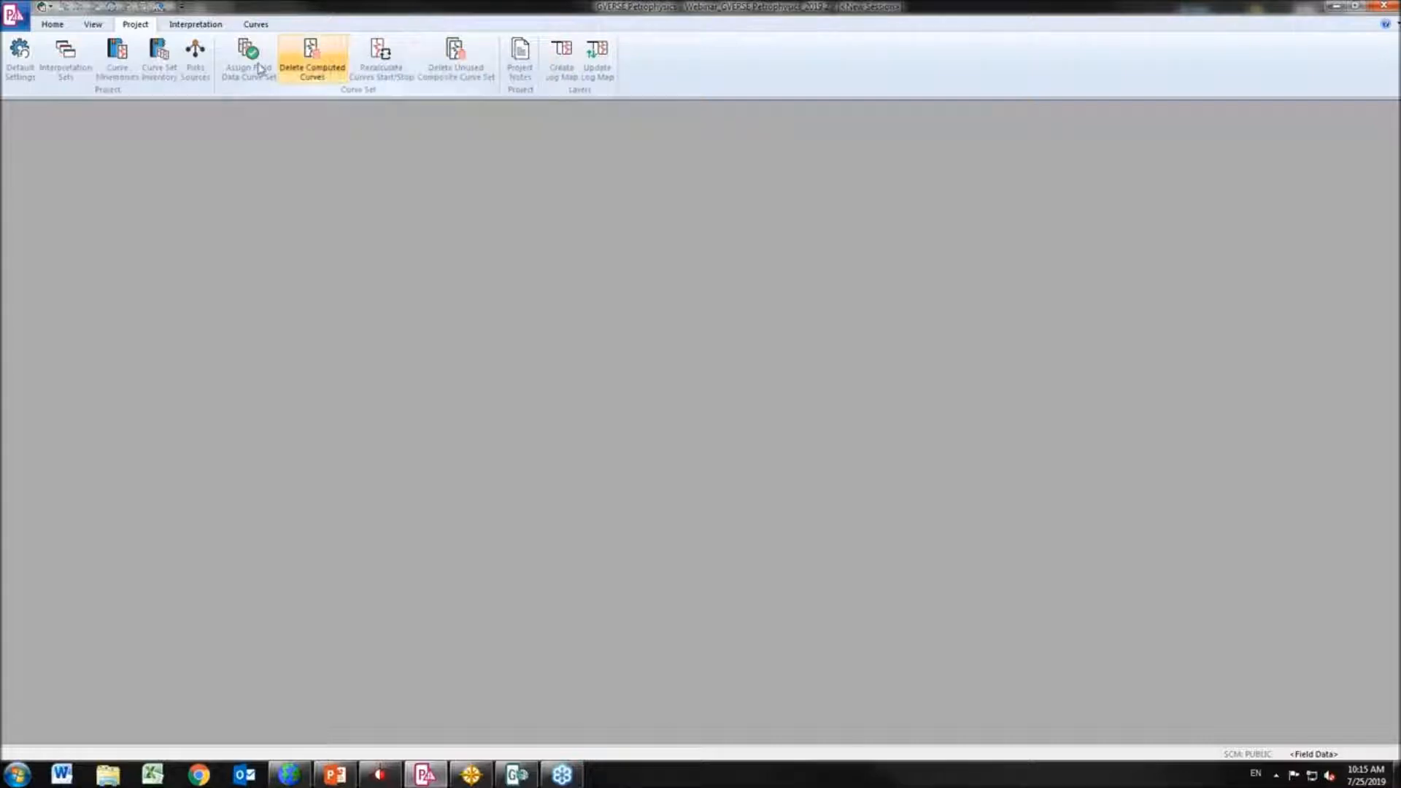
pyautogui.click(213, 26)
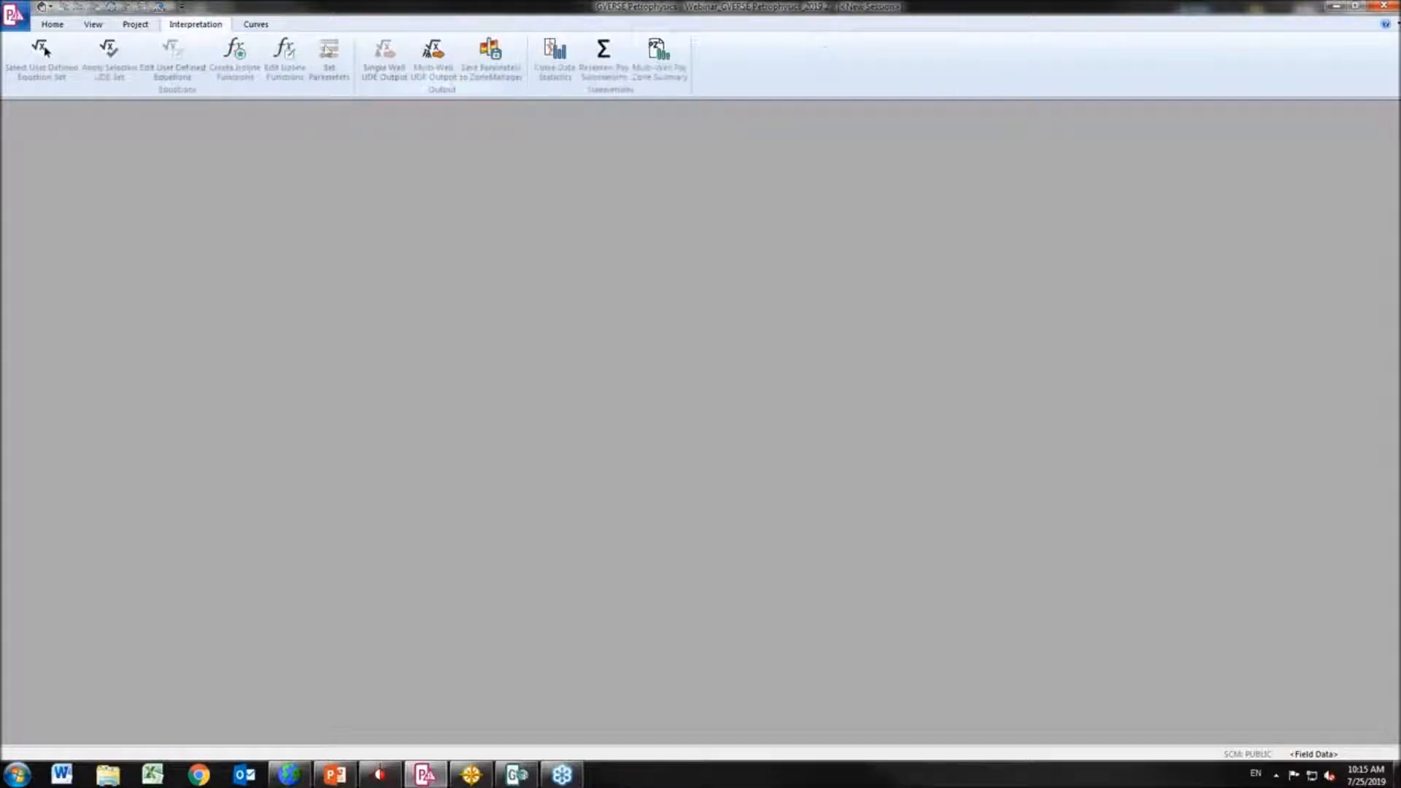
pyautogui.click(259, 25)
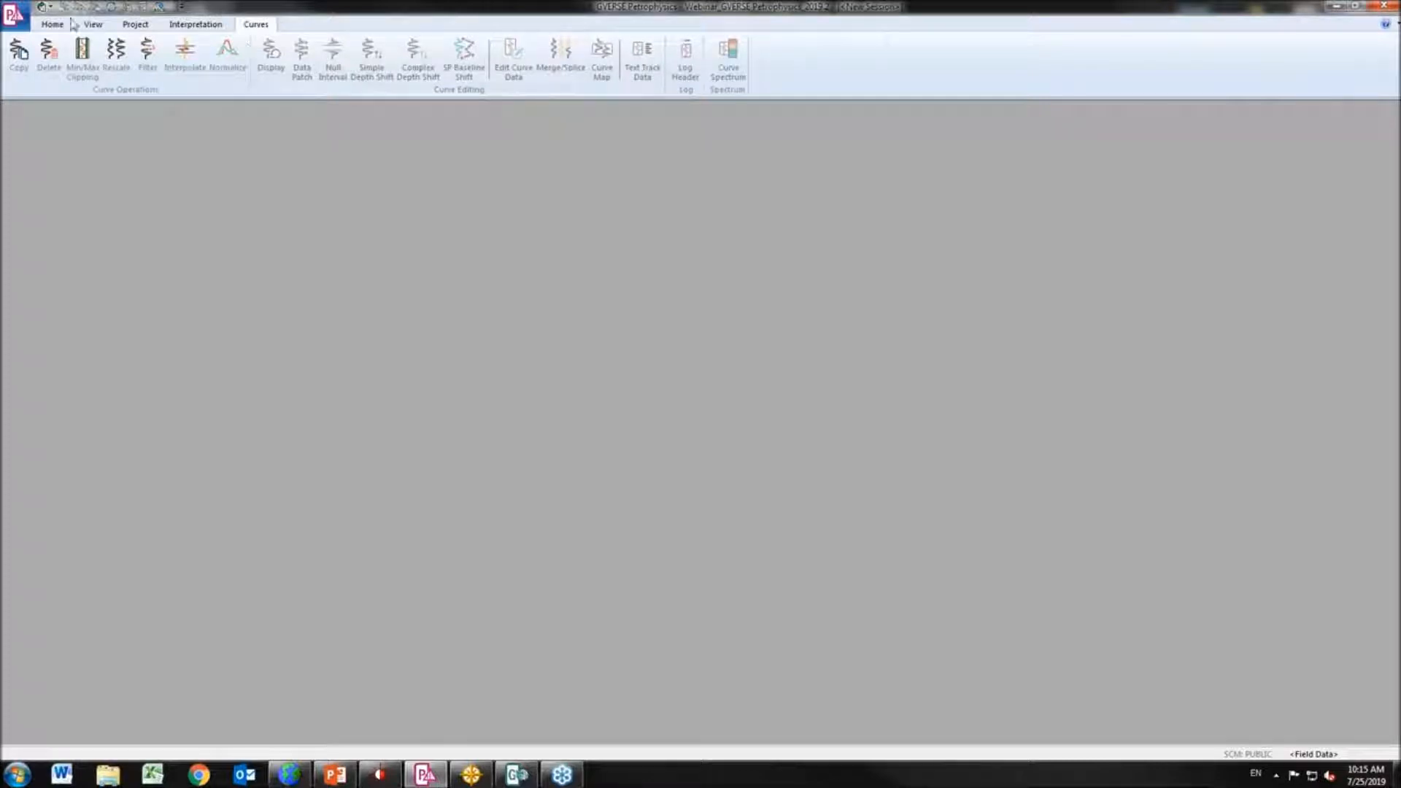
pyautogui.click(92, 27)
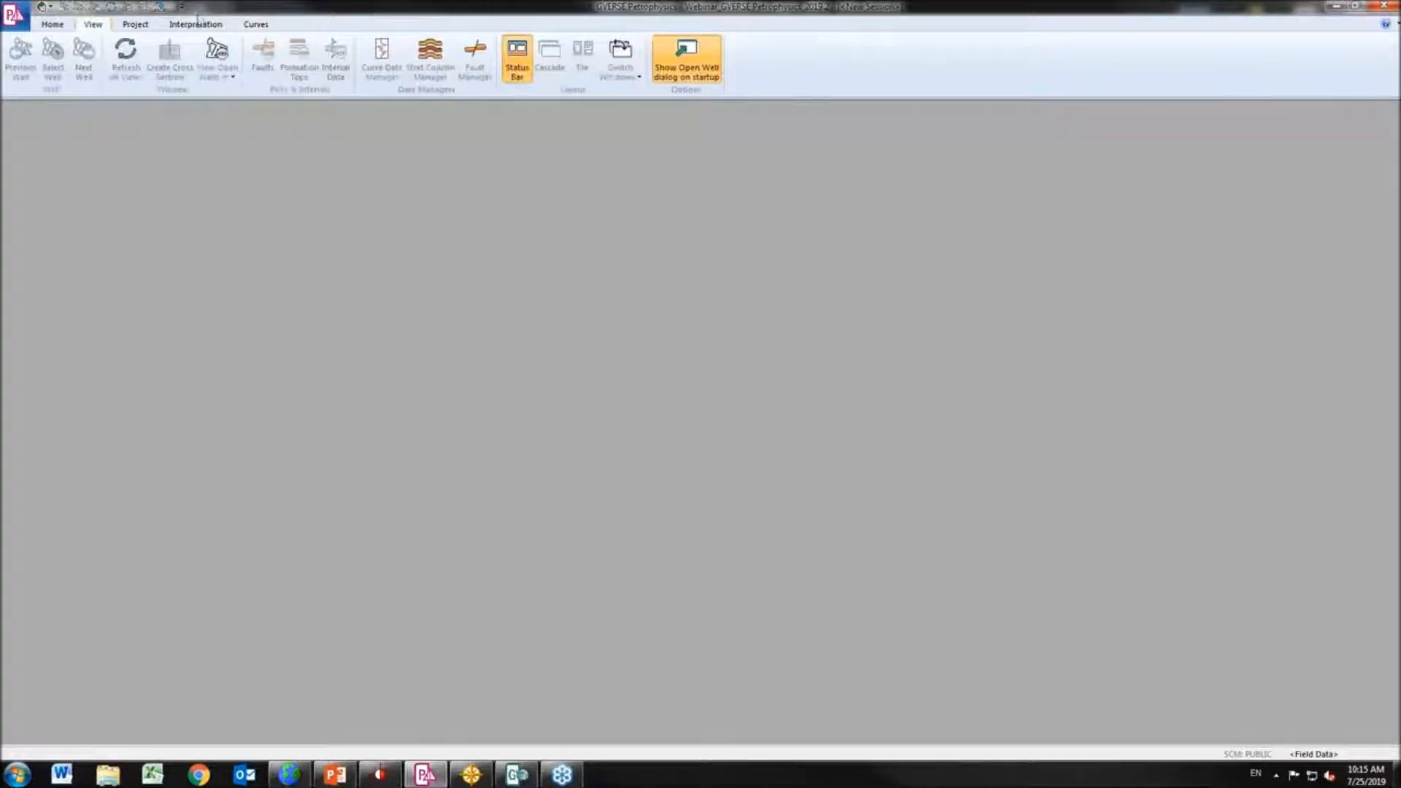
pyautogui.click(43, 25)
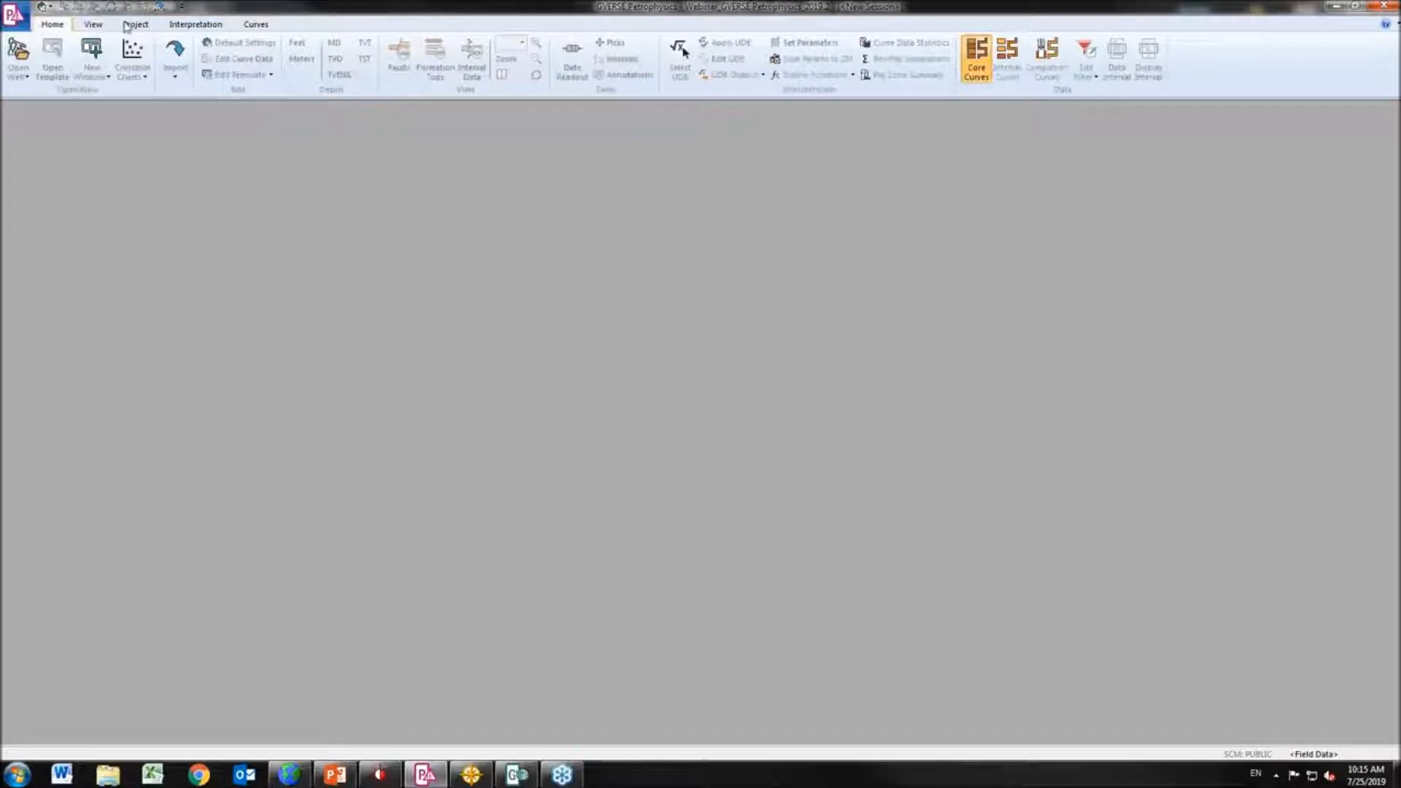
# Add the Export ASCII command from the Home commands to the Quick Access Toolbar and apply the customization
pyautogui.click(182, 7)
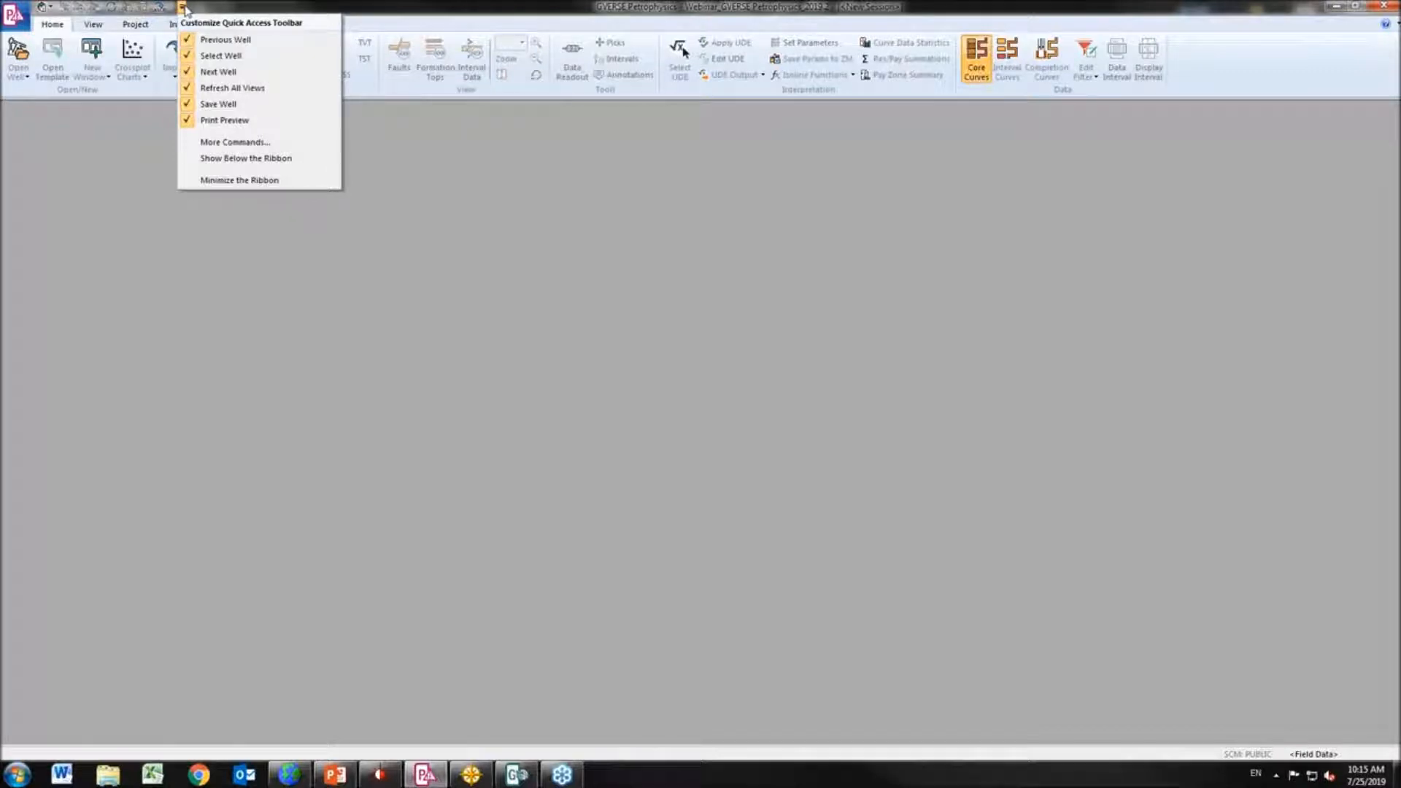
pyautogui.click(285, 144)
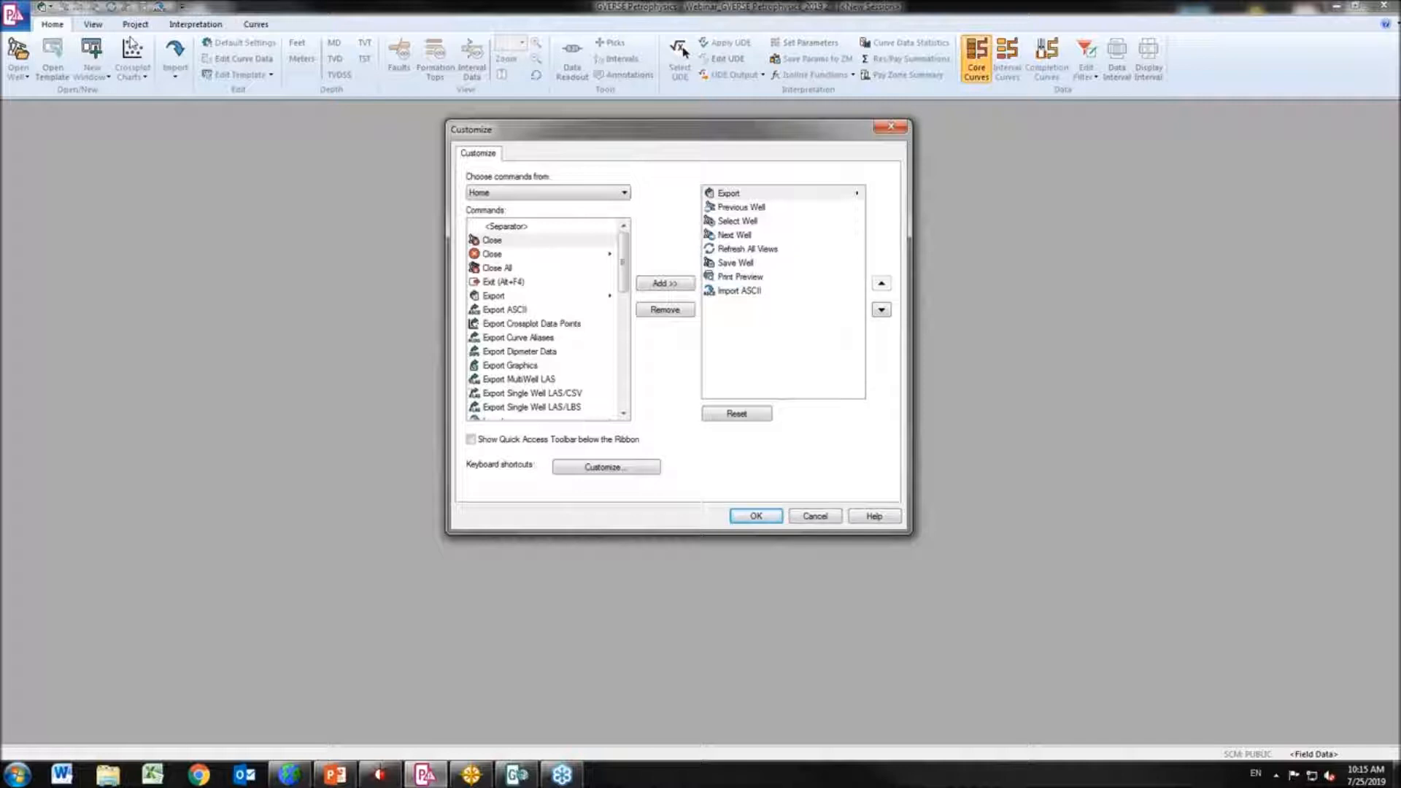
pyautogui.click(605, 194)
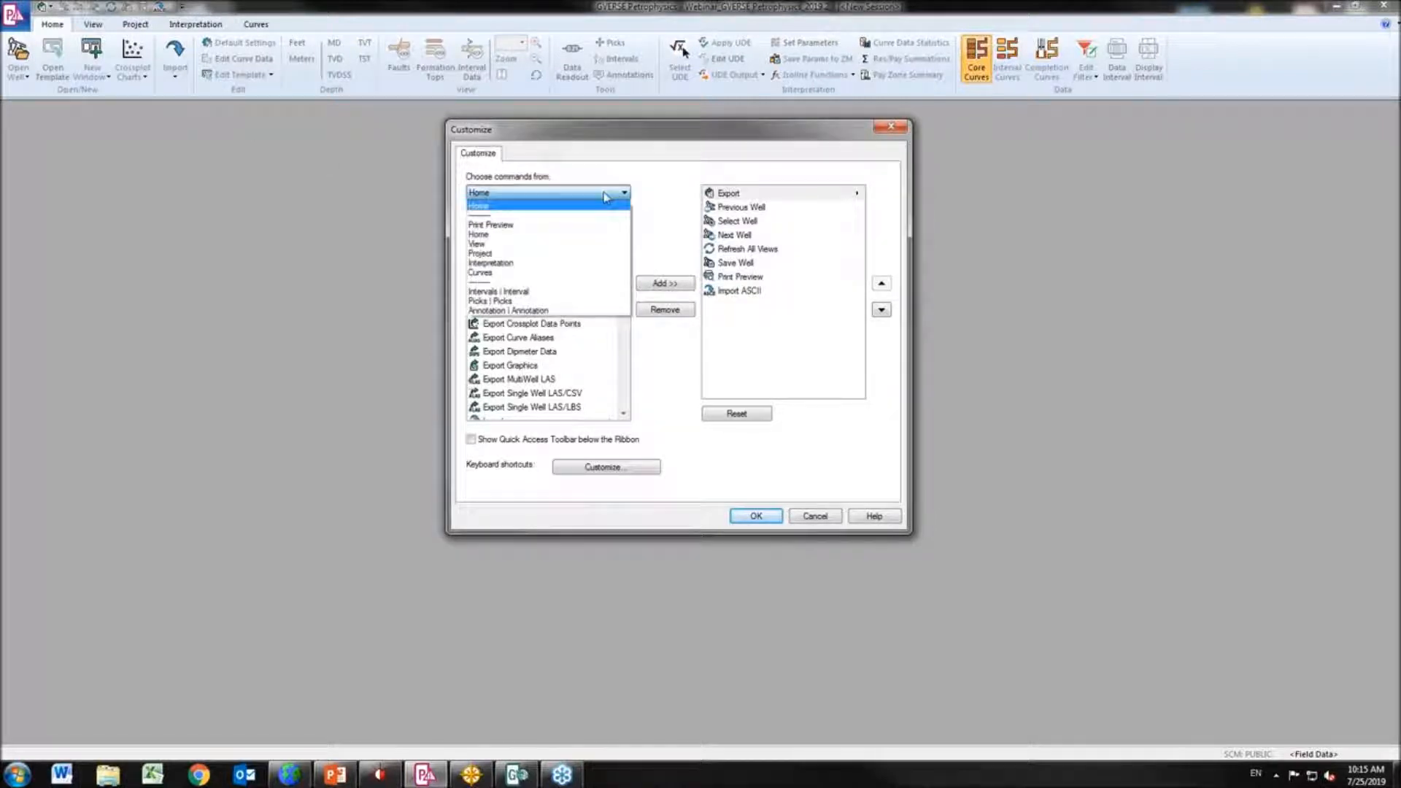
pyautogui.click(604, 196)
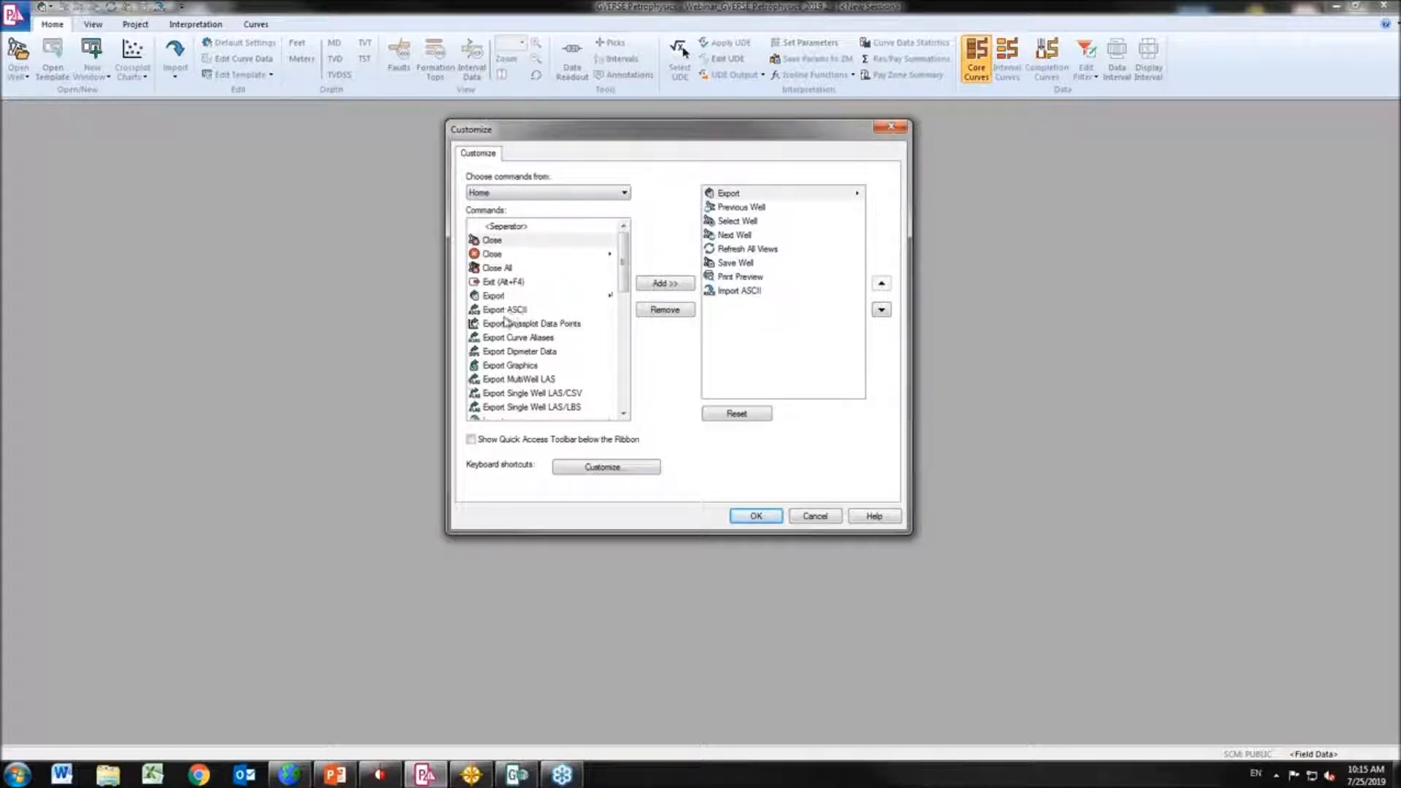
pyautogui.click(513, 314)
pyautogui.click(661, 286)
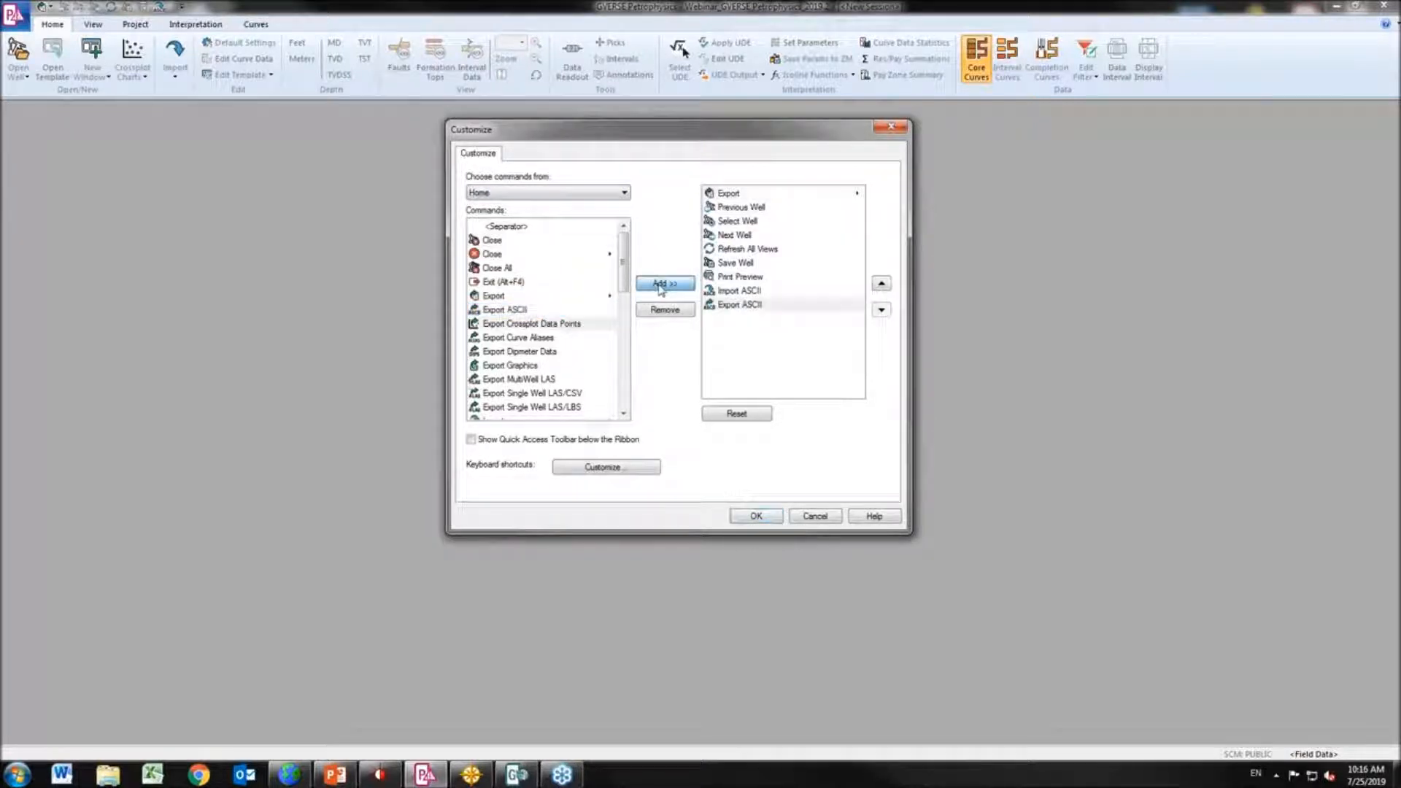
pyautogui.click(759, 517)
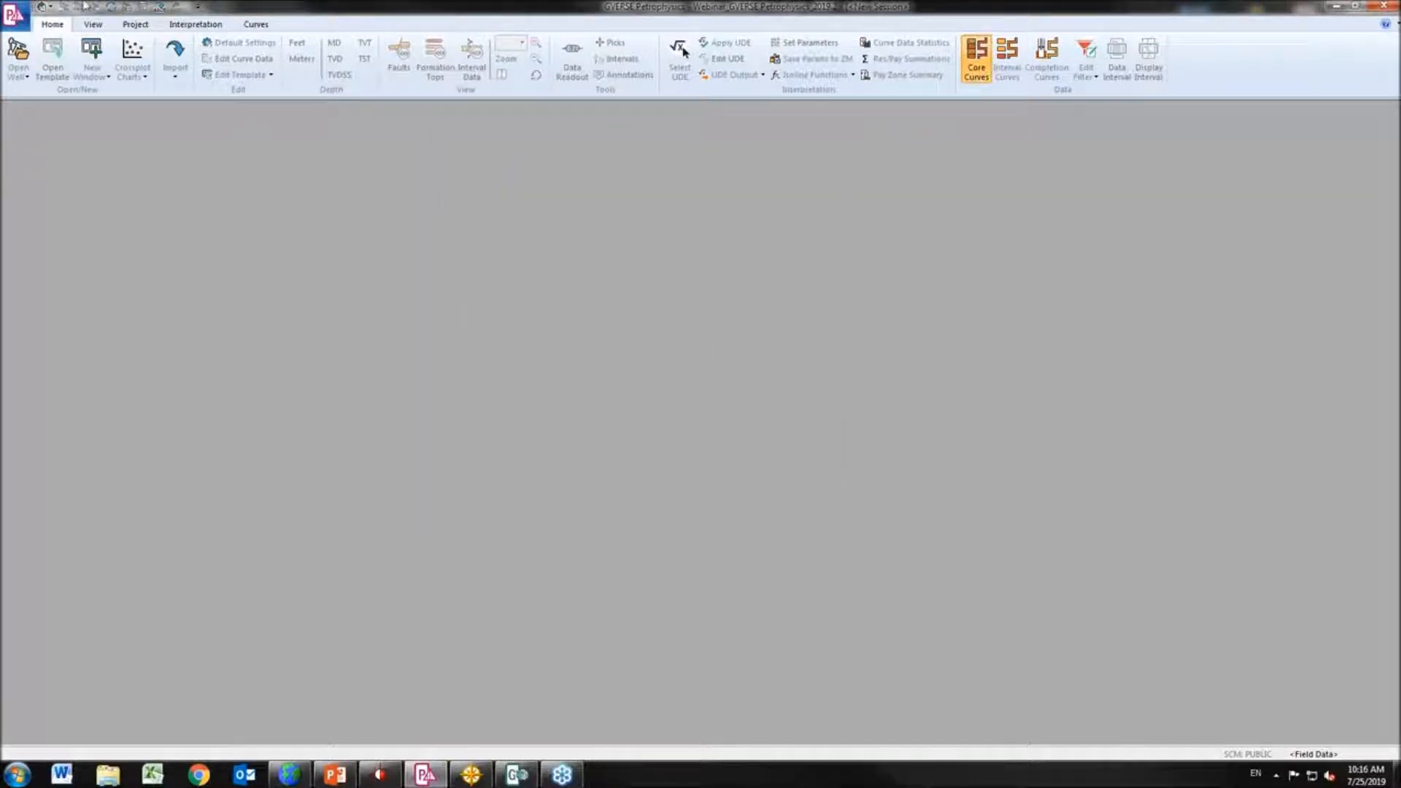
# Review the Interpretation commands available for the Quick Access Toolbar and close the customization without adding any
pyautogui.click(198, 7)
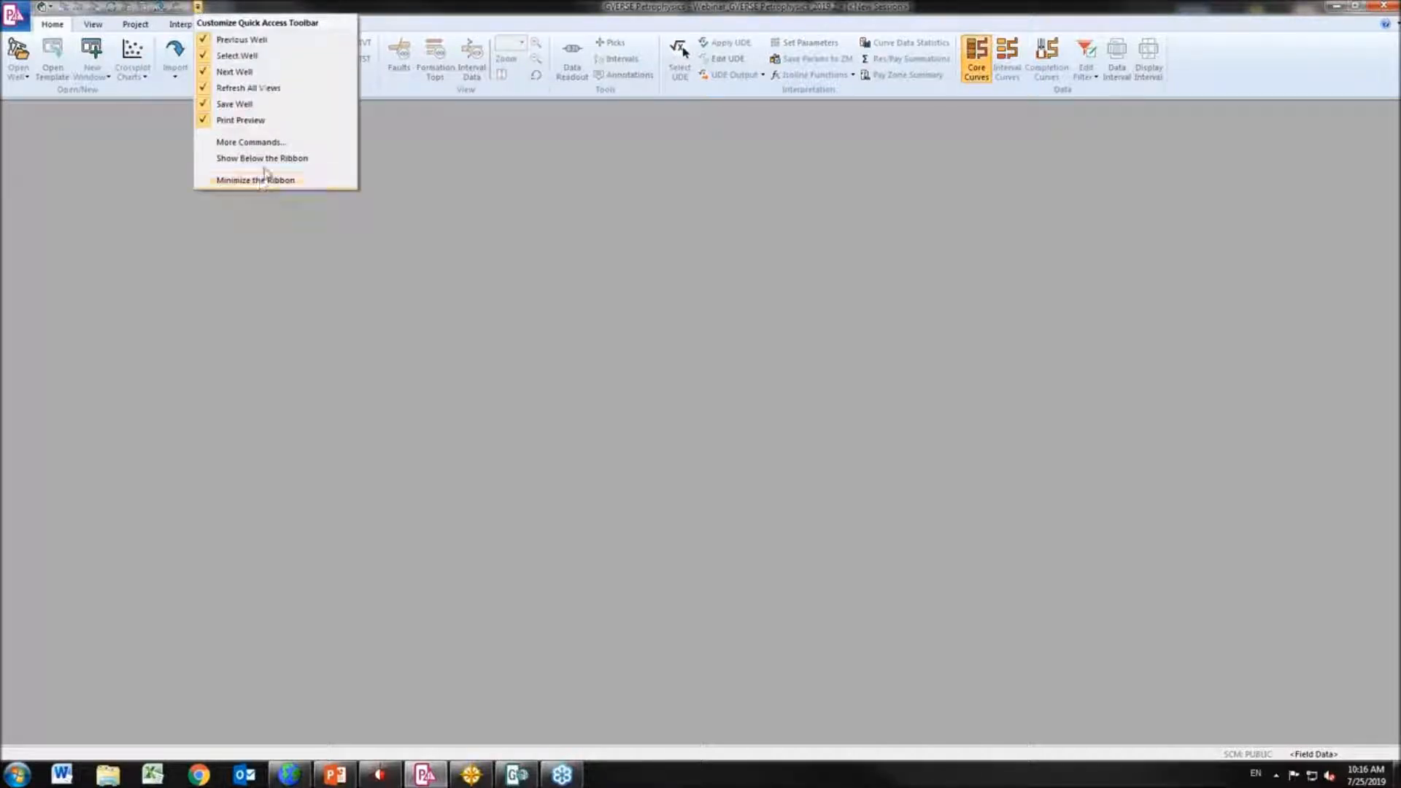
pyautogui.click(274, 143)
pyautogui.click(547, 248)
pyautogui.click(529, 321)
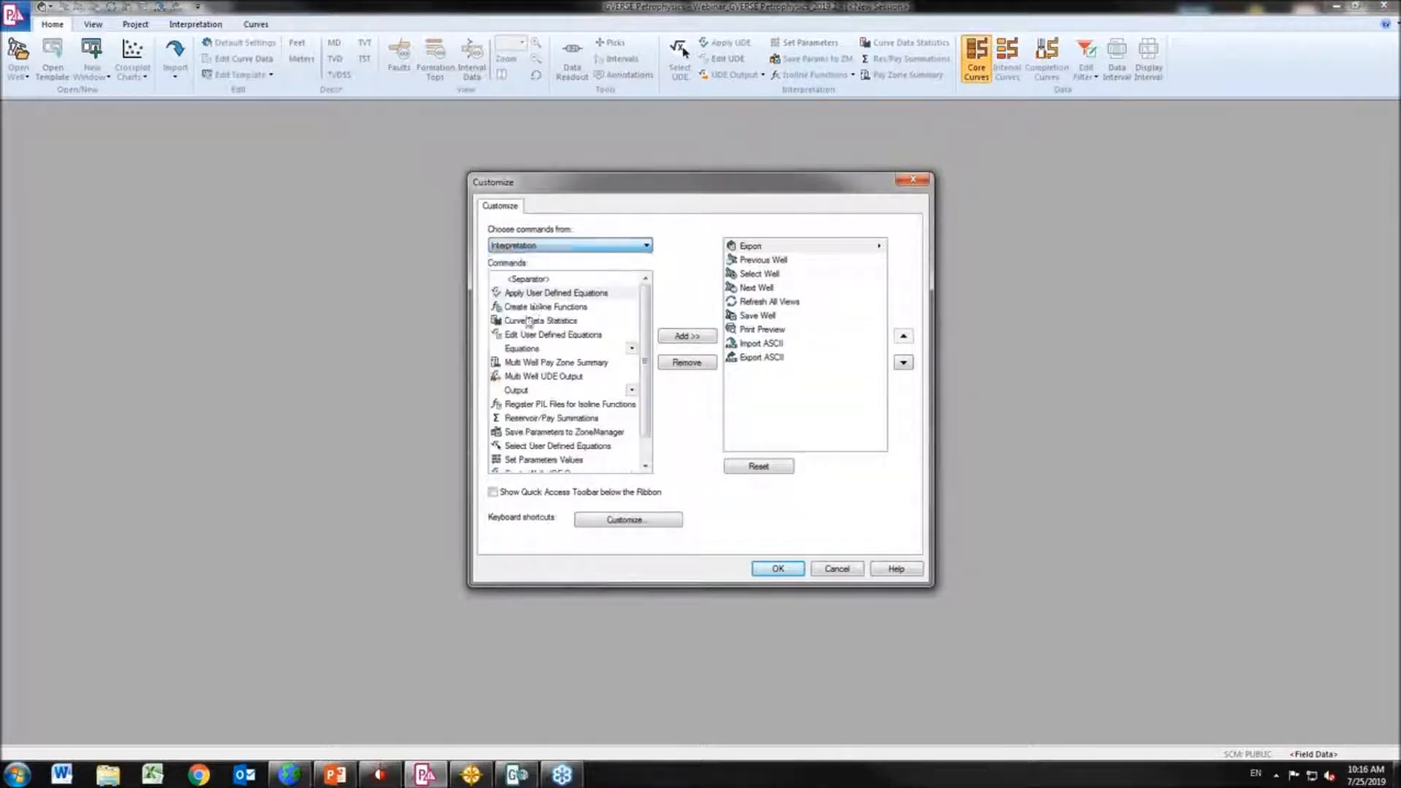
pyautogui.scroll(-1, 645, 299)
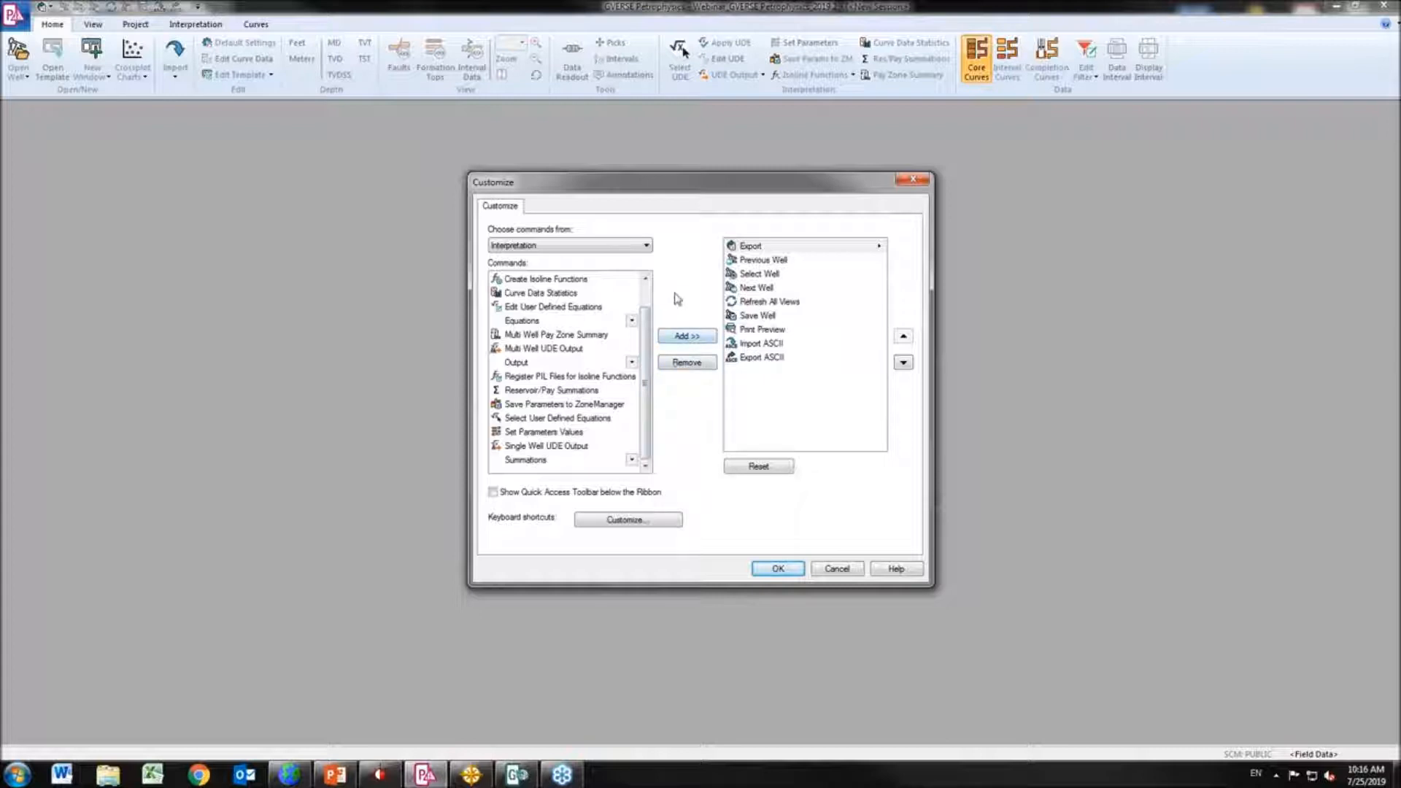
pyautogui.click(913, 180)
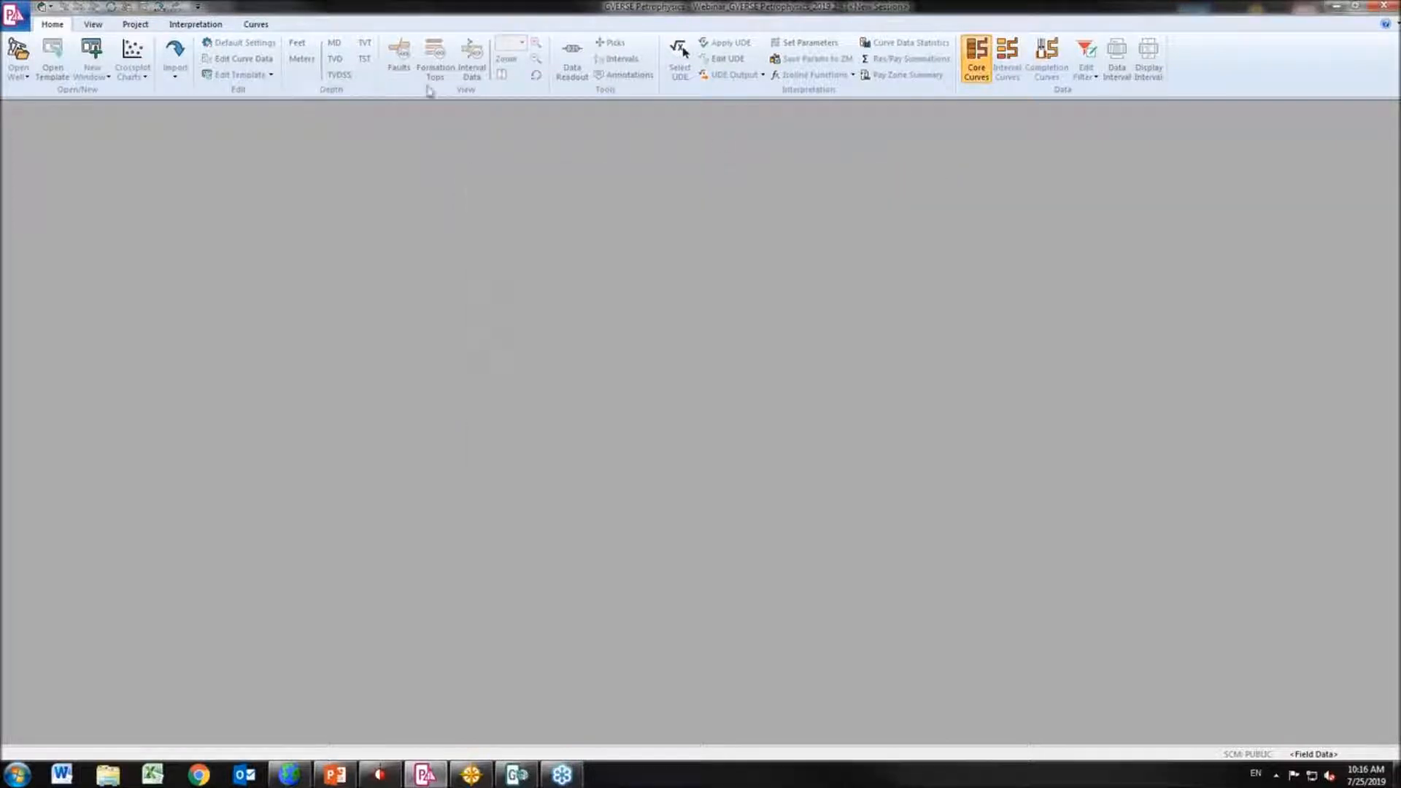
# Examine the project's curve mnemonics inventory, checking the CALI, GR and GRD curves against their default curves, and close it
pyautogui.click(137, 27)
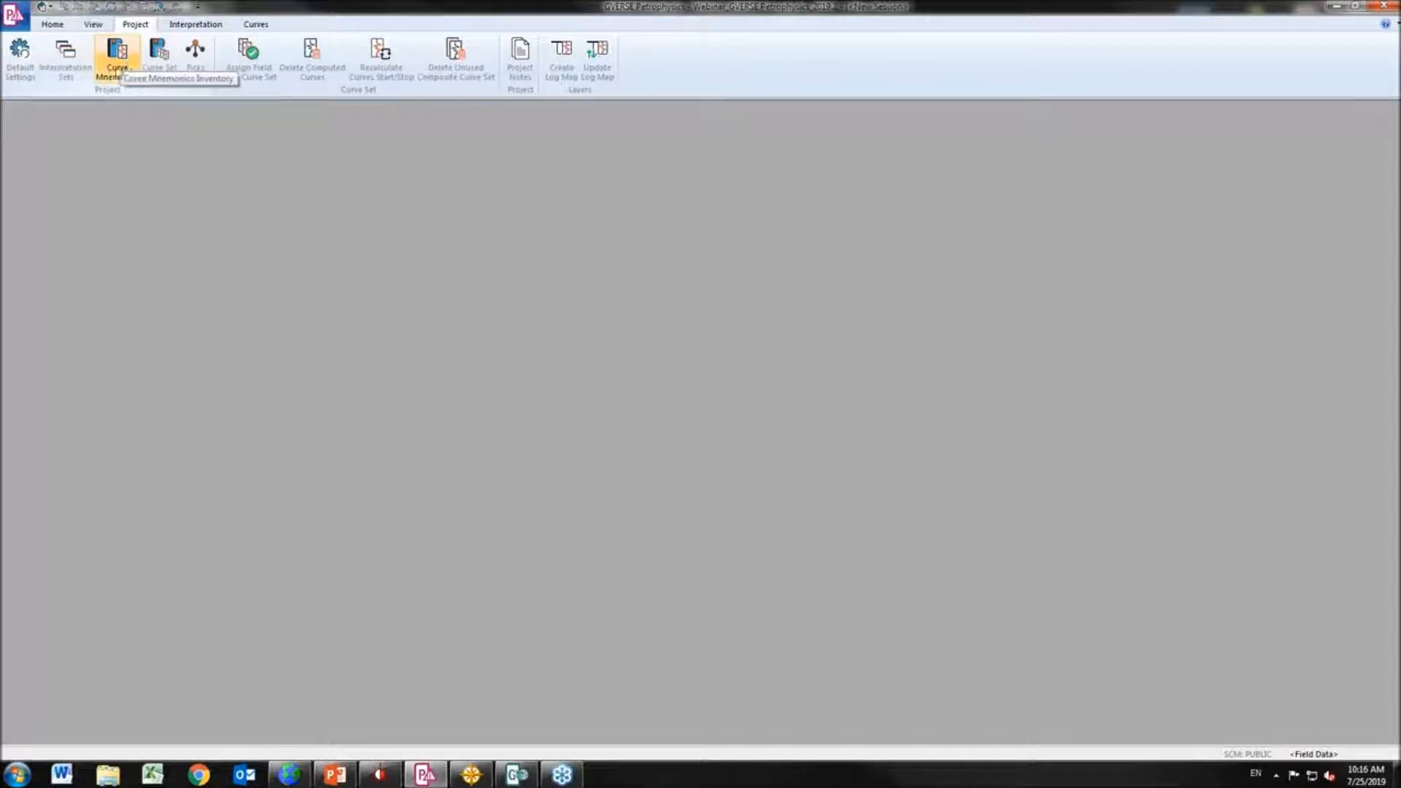
pyautogui.click(119, 58)
pyautogui.moveTo(684, 274); pyautogui.dragTo(738, 202)
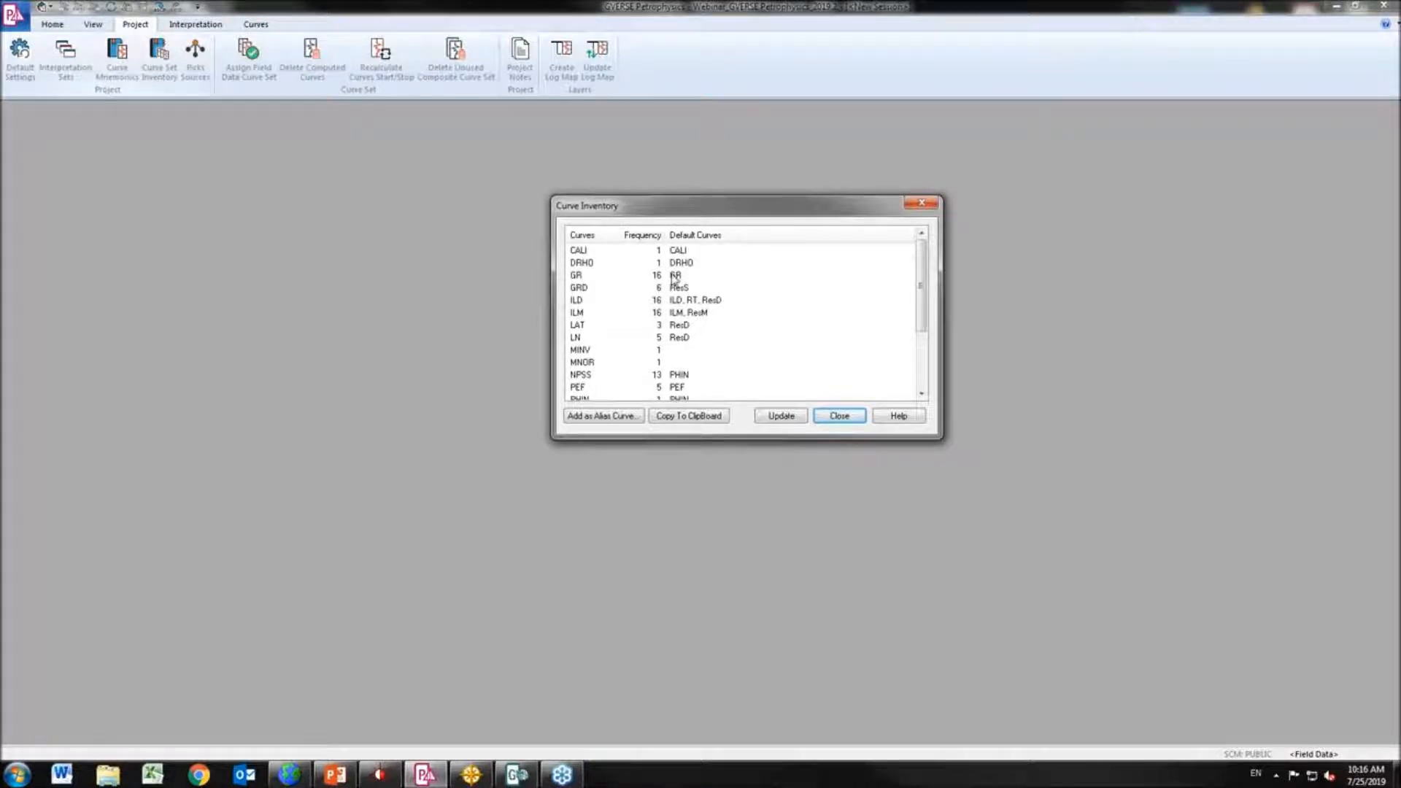
pyautogui.click(580, 250)
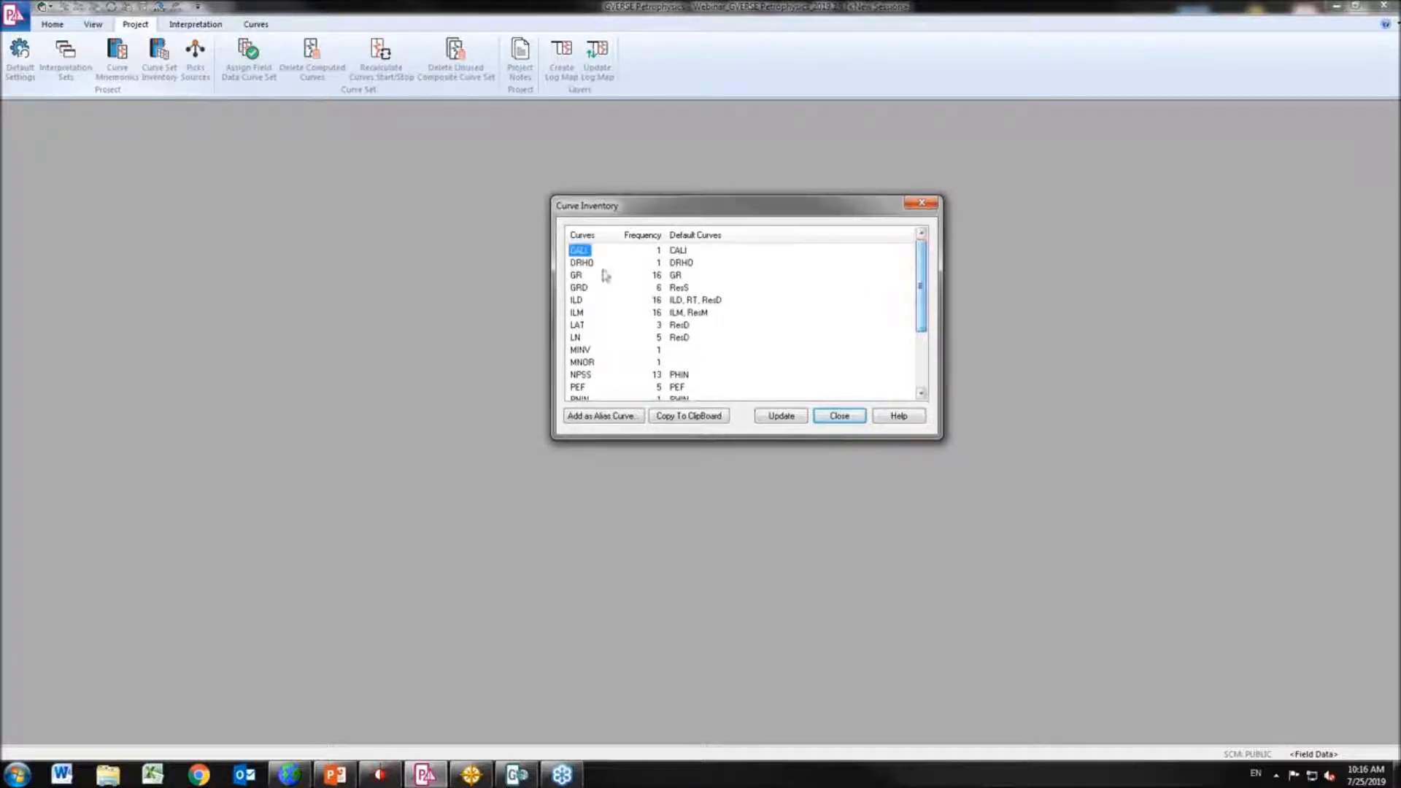
pyautogui.click(578, 276)
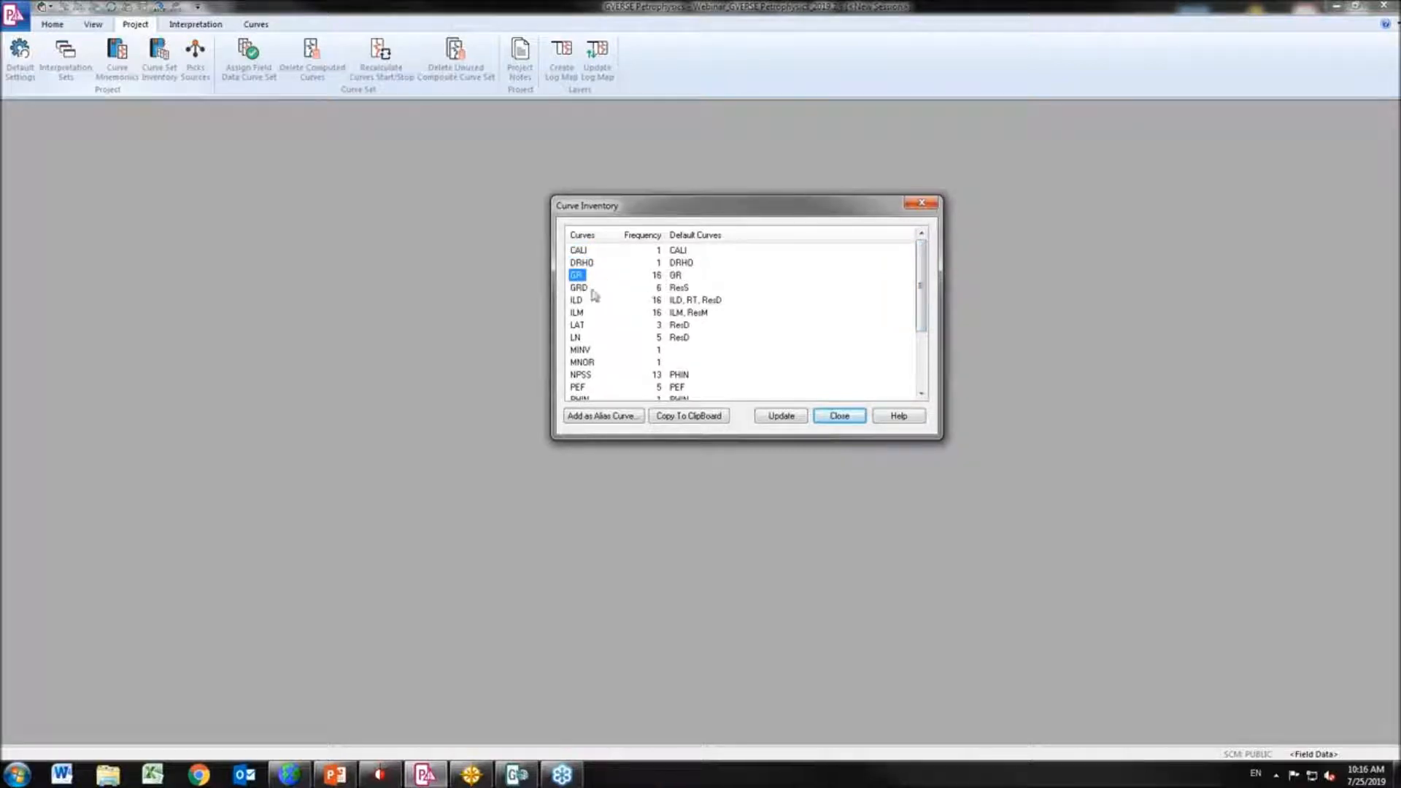
pyautogui.click(578, 289)
pyautogui.click(755, 293)
pyautogui.click(843, 416)
# Examine the Curve Set Inventory of the project wells, including each well's set names, depth ranges and curves, and close it
pyautogui.click(159, 58)
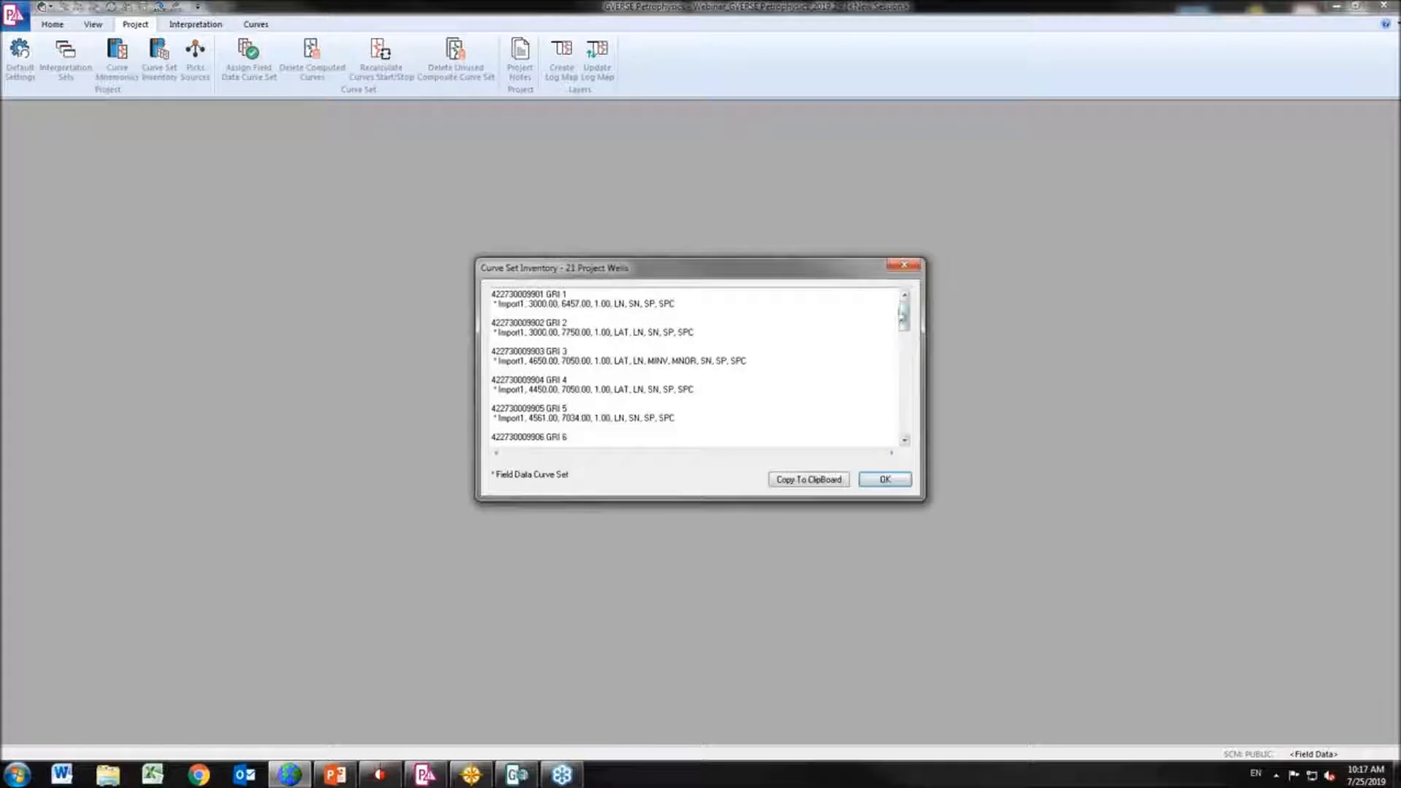
pyautogui.moveTo(905, 318)
pyautogui.mouseDown()
pyautogui.moveTo(905, 425)
pyautogui.moveTo(906, 314)
pyautogui.mouseUp()
pyautogui.moveTo(712, 258); pyautogui.dragTo(716, 135)
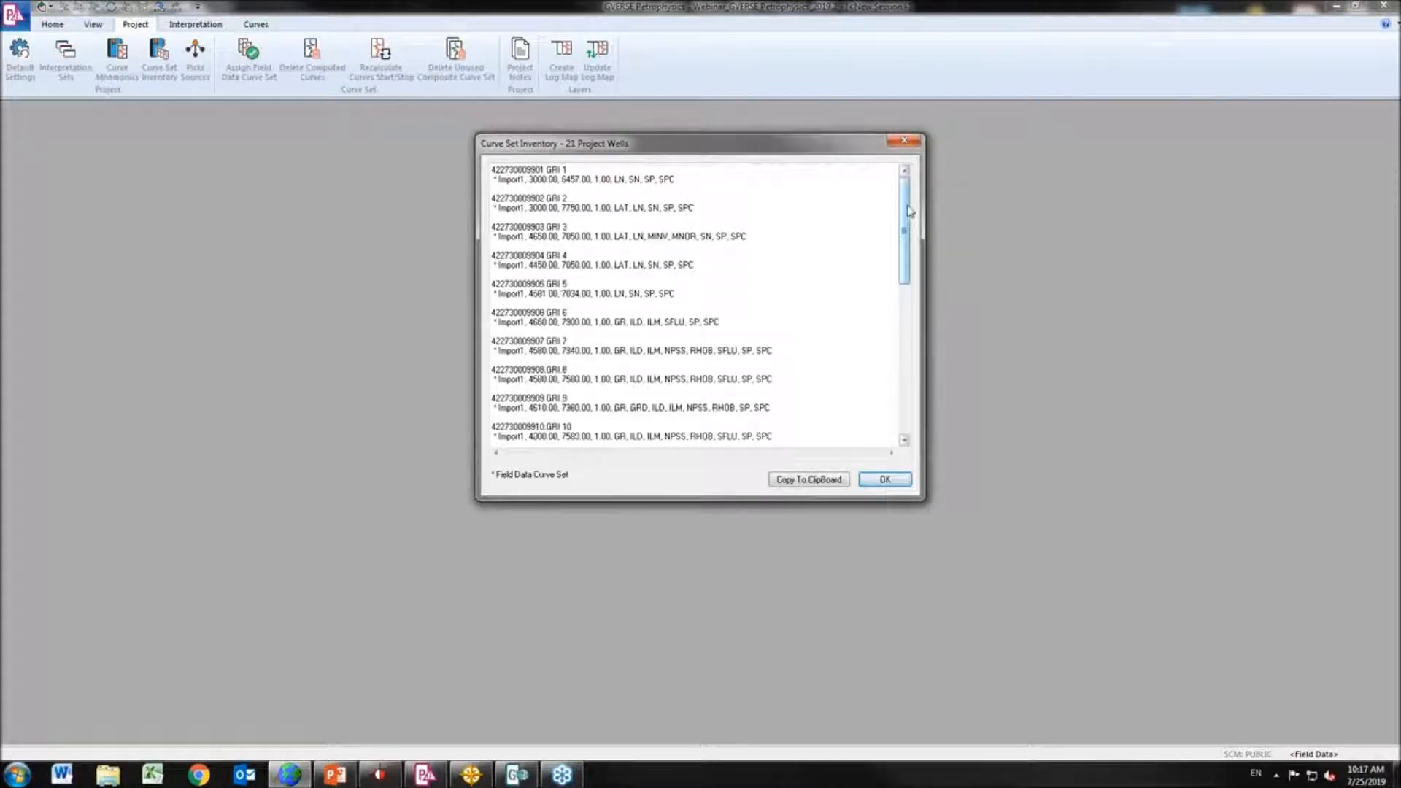
pyautogui.moveTo(582, 171); pyautogui.dragTo(489, 181)
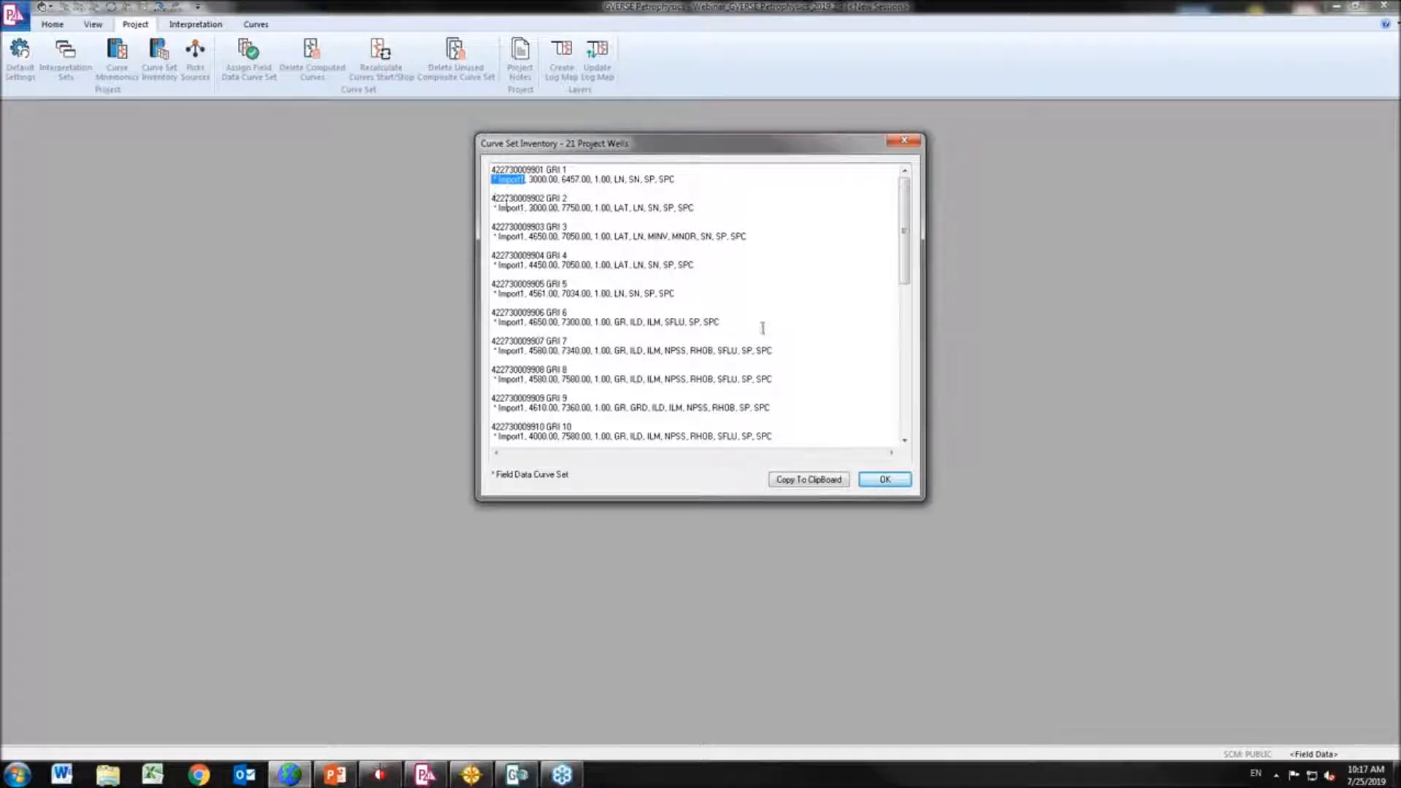
pyautogui.moveTo(526, 180); pyautogui.dragTo(672, 179)
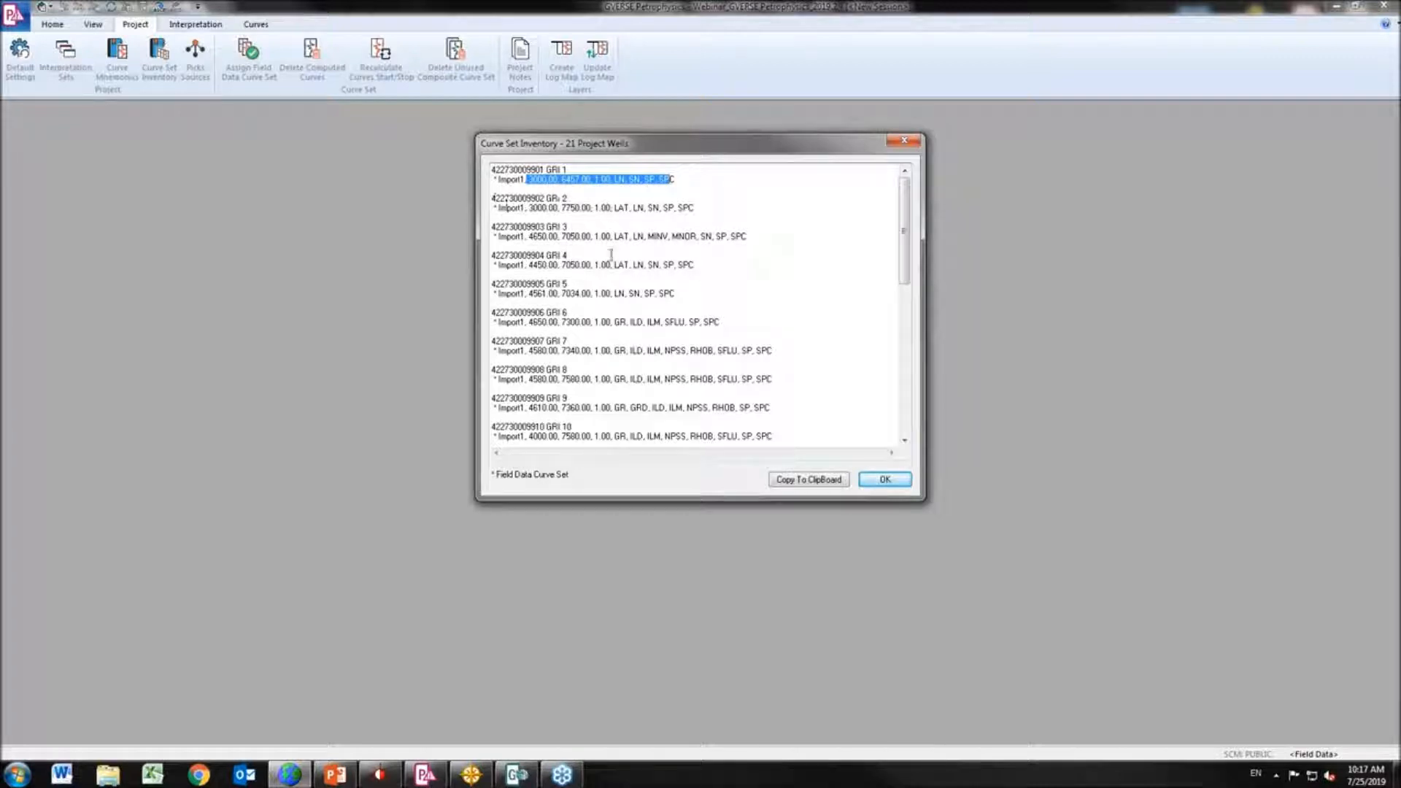
pyautogui.moveTo(905, 217); pyautogui.dragTo(895, 360)
pyautogui.moveTo(772, 312); pyautogui.dragTo(674, 319)
pyautogui.click(674, 318)
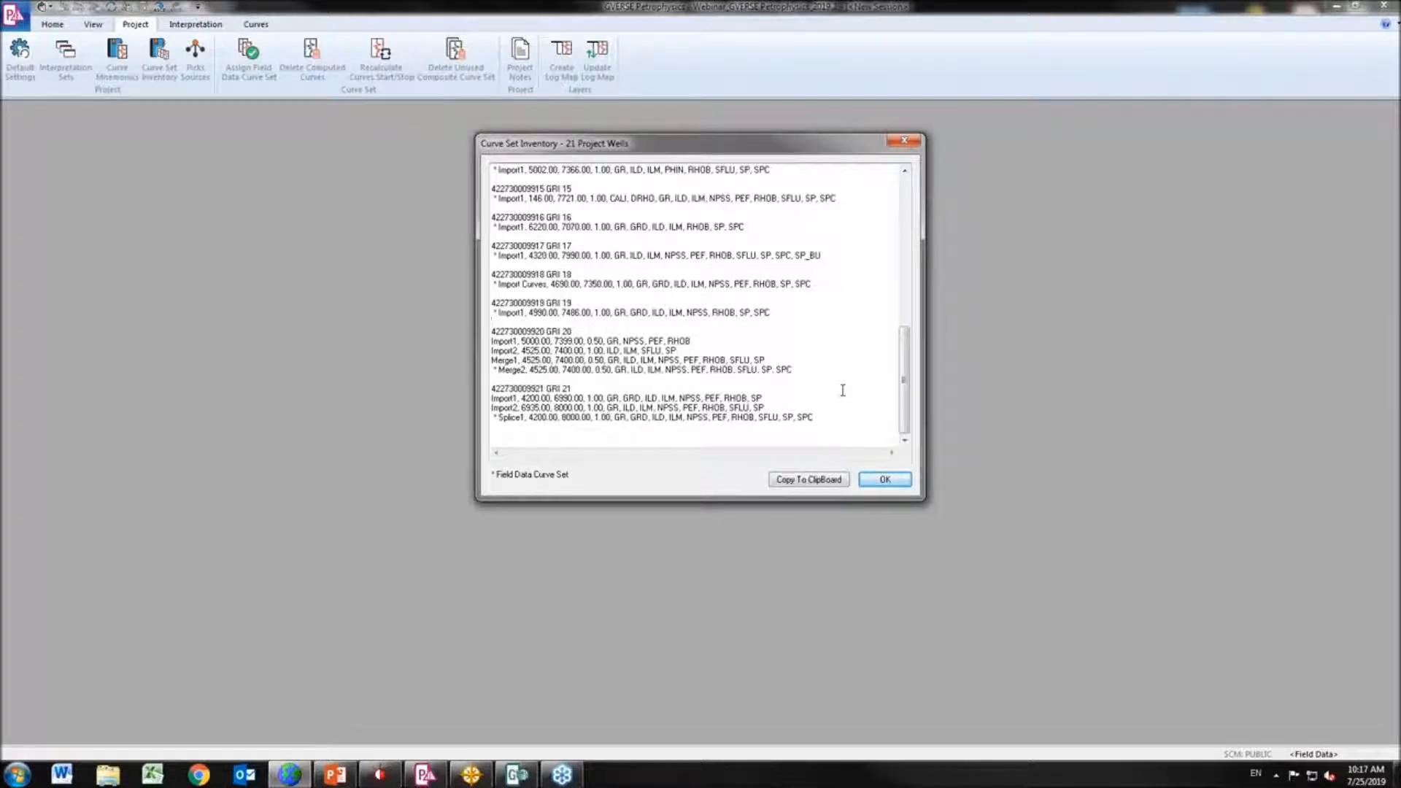
pyautogui.click(904, 140)
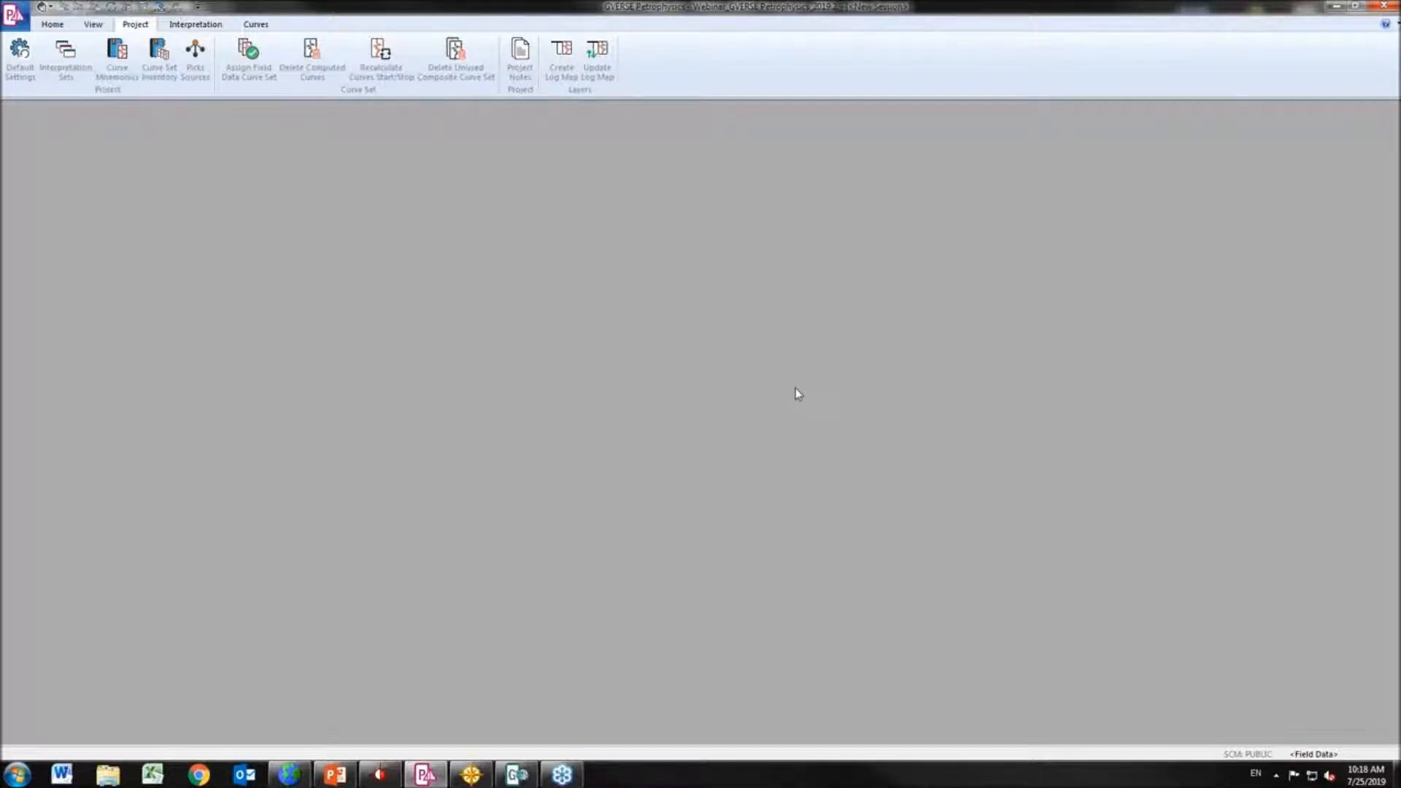
# Start an ASCII curve data import with the GRI 18 file from the PRIZM Data folder
pyautogui.click(14, 14)
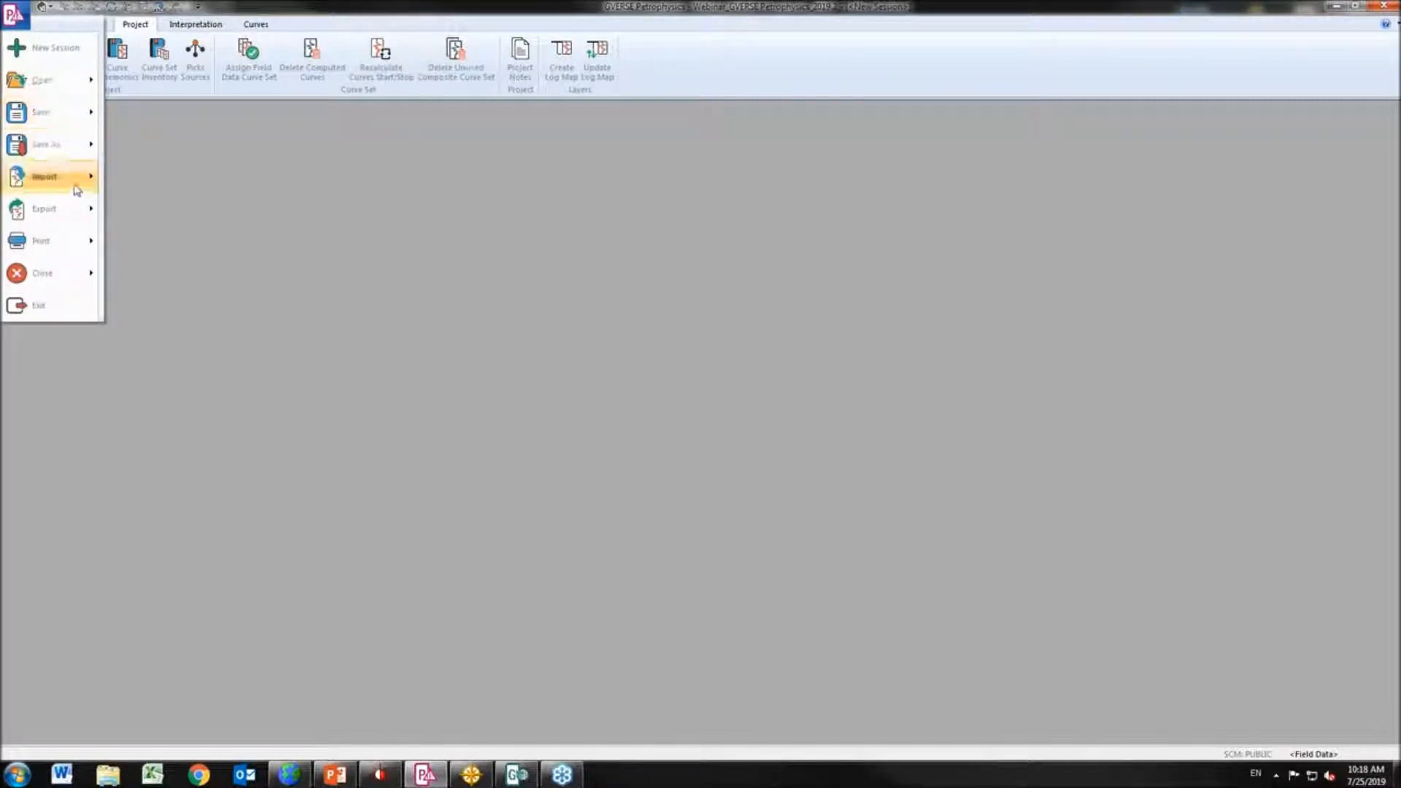
pyautogui.moveTo(81, 177)
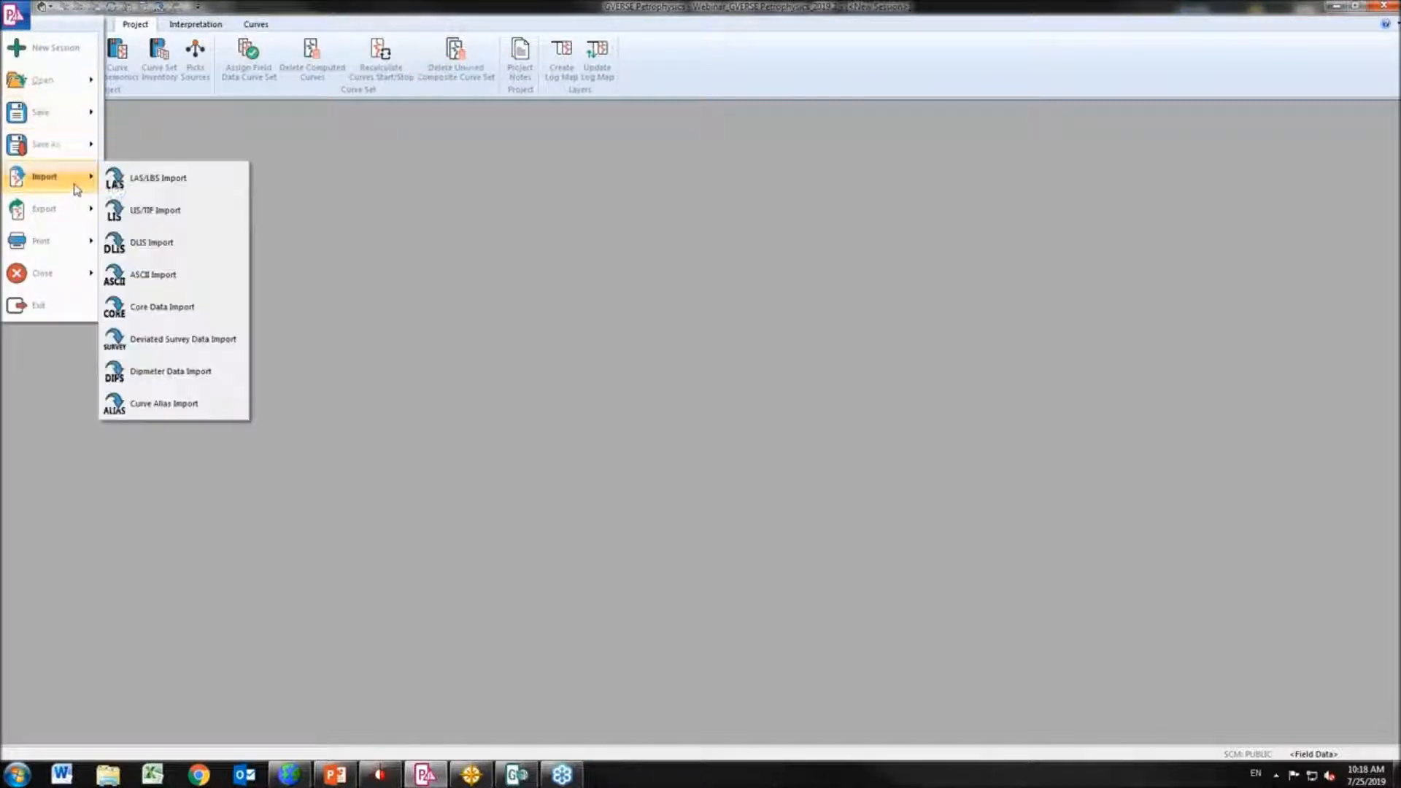
pyautogui.click(212, 280)
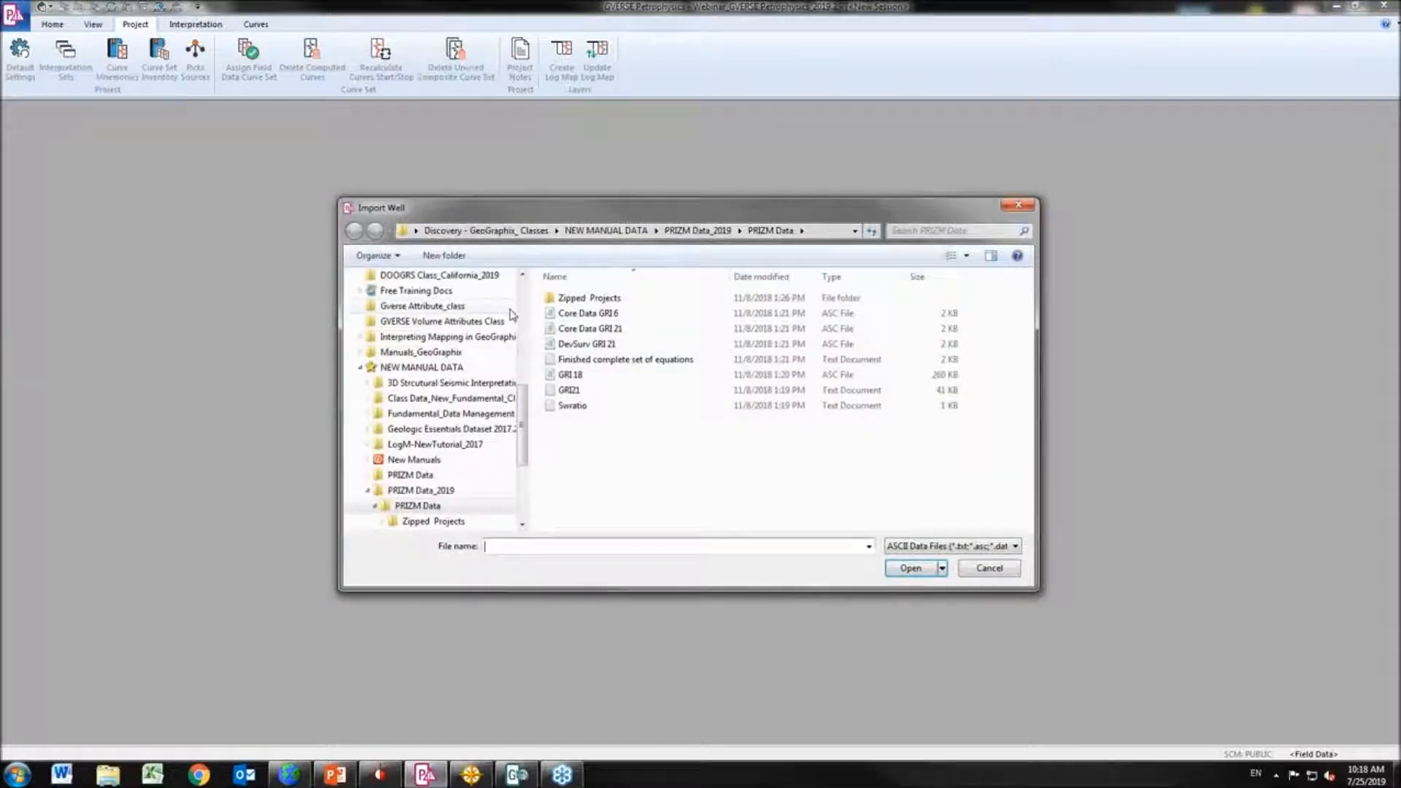
pyautogui.click(580, 376)
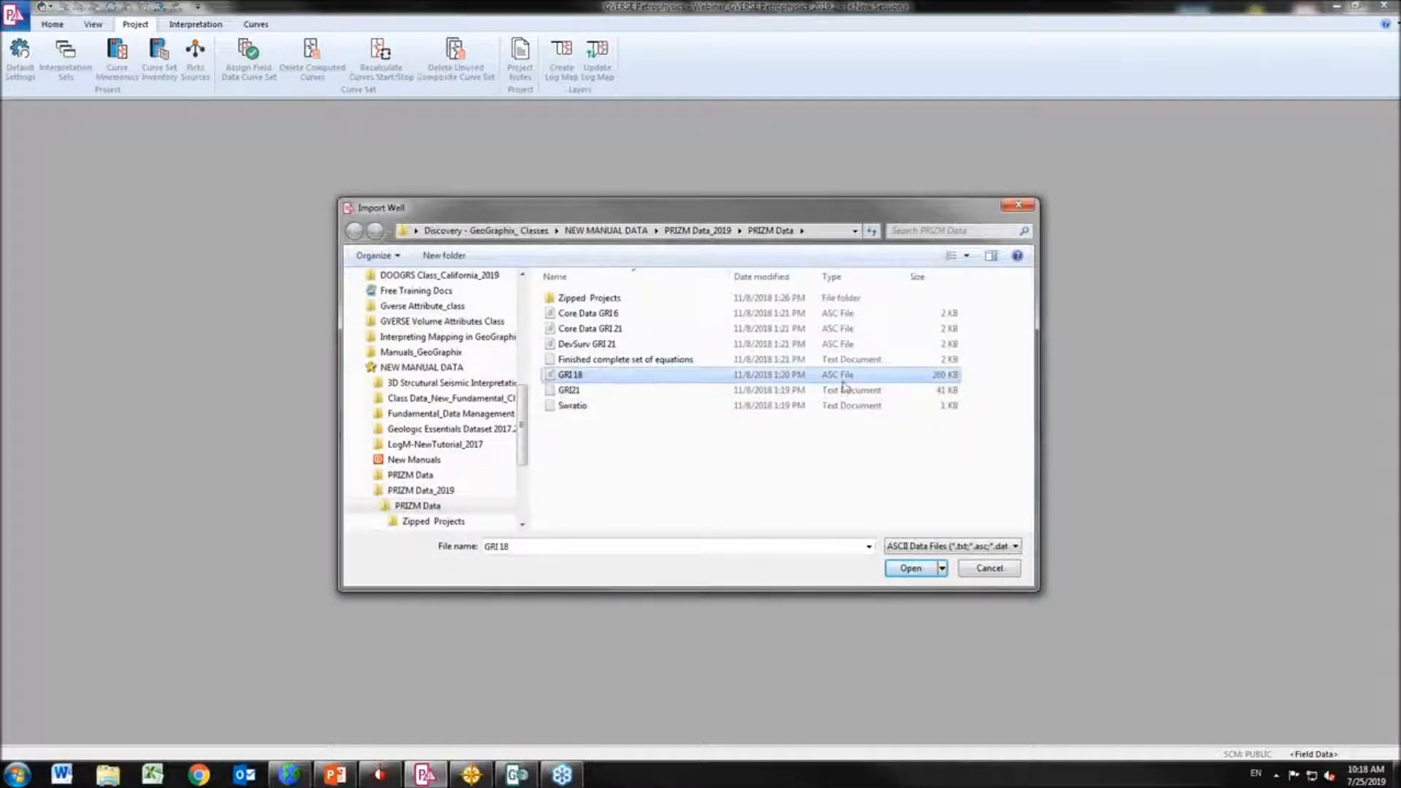
pyautogui.click(912, 569)
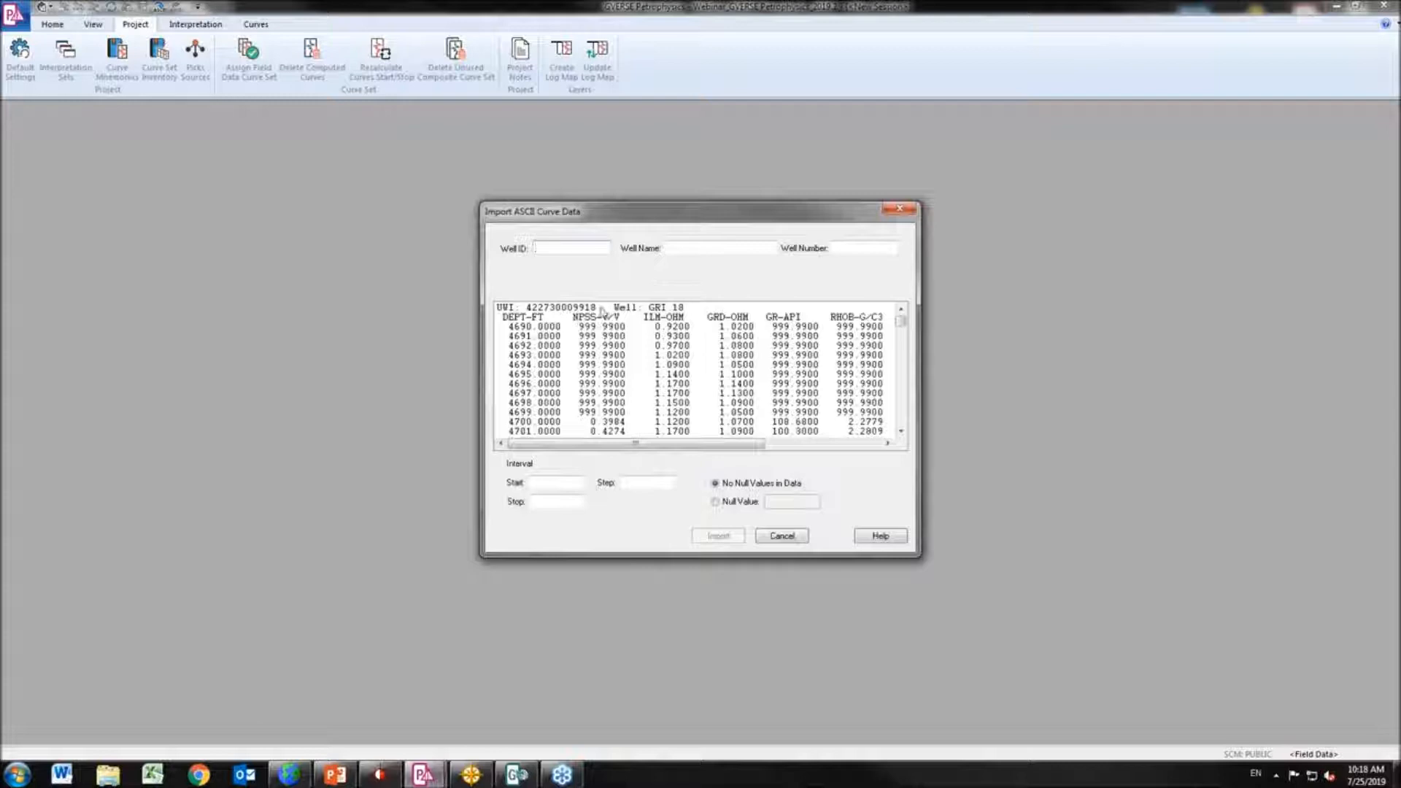
# Mark the first depth row as the start of the data and set the depth column's unit to Feet
pyautogui.click(514, 328)
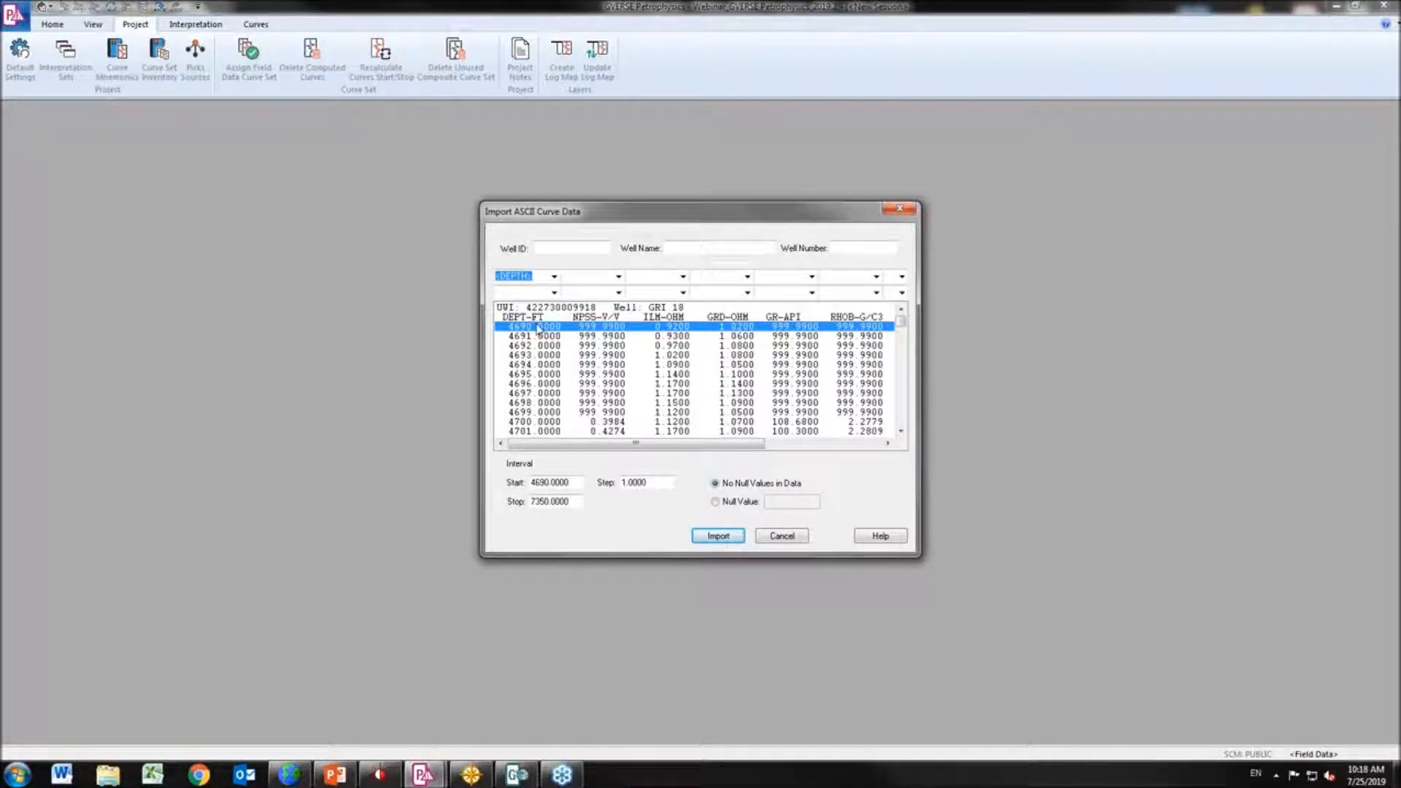
pyautogui.click(554, 293)
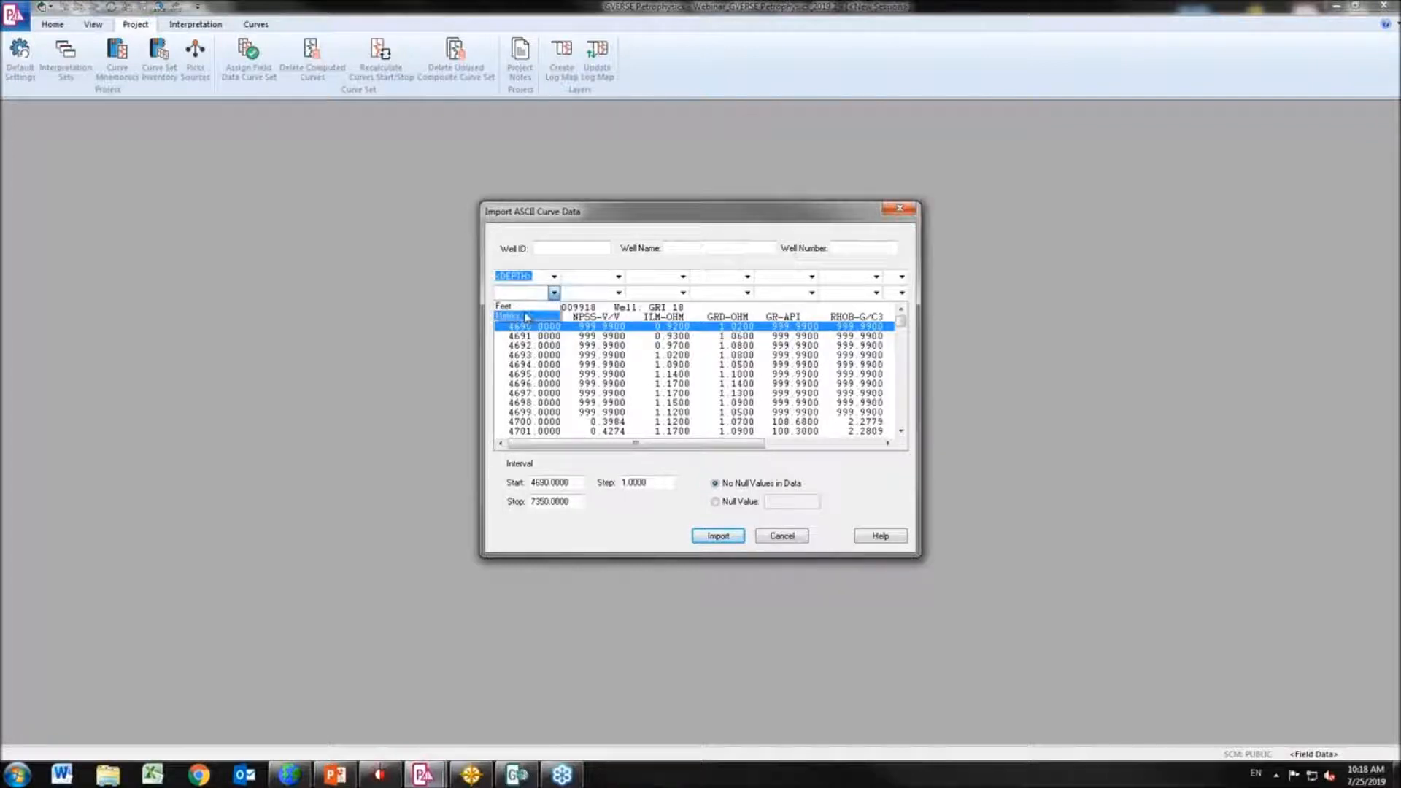
pyautogui.click(519, 303)
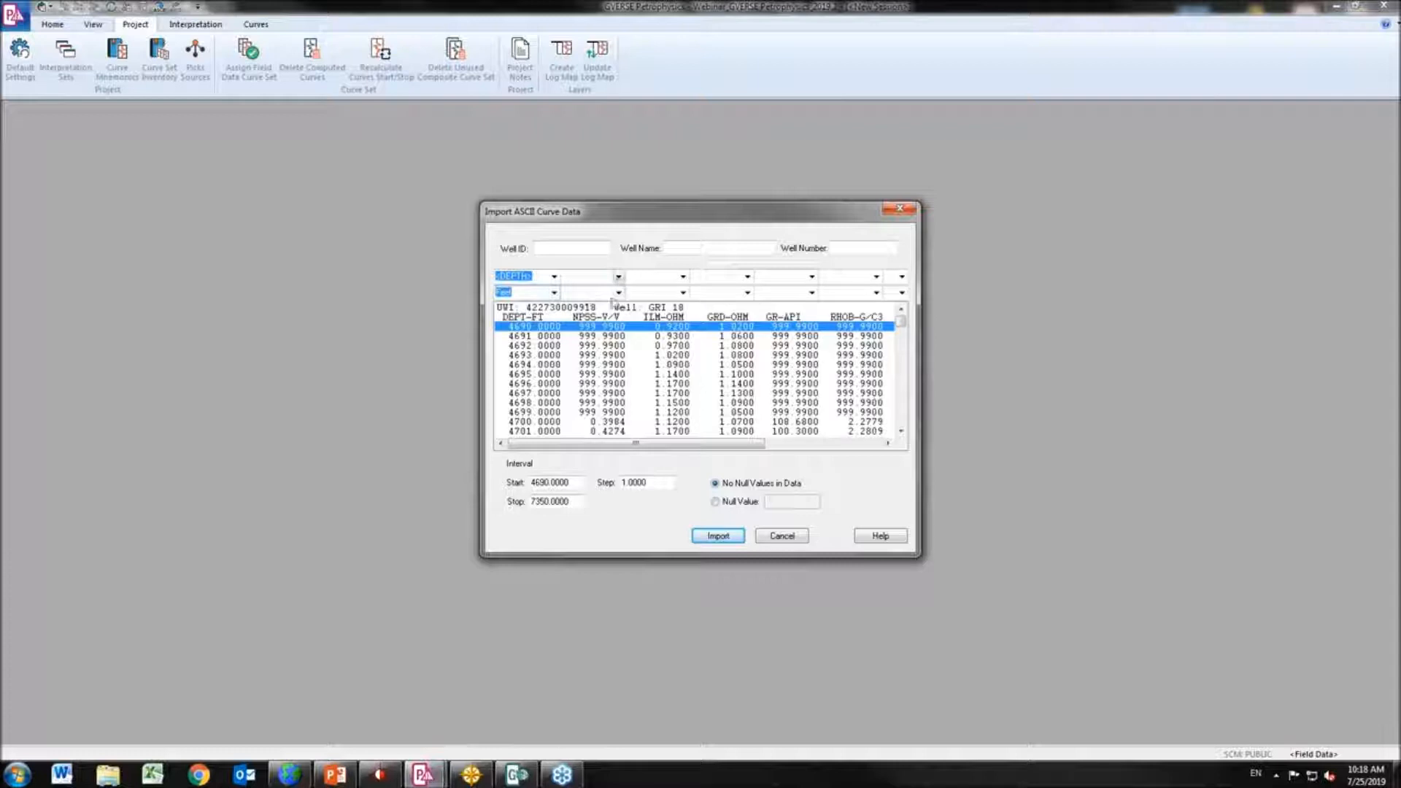
# Assign the second data column to the NPSS curve with V/V as its unit
pyautogui.click(619, 276)
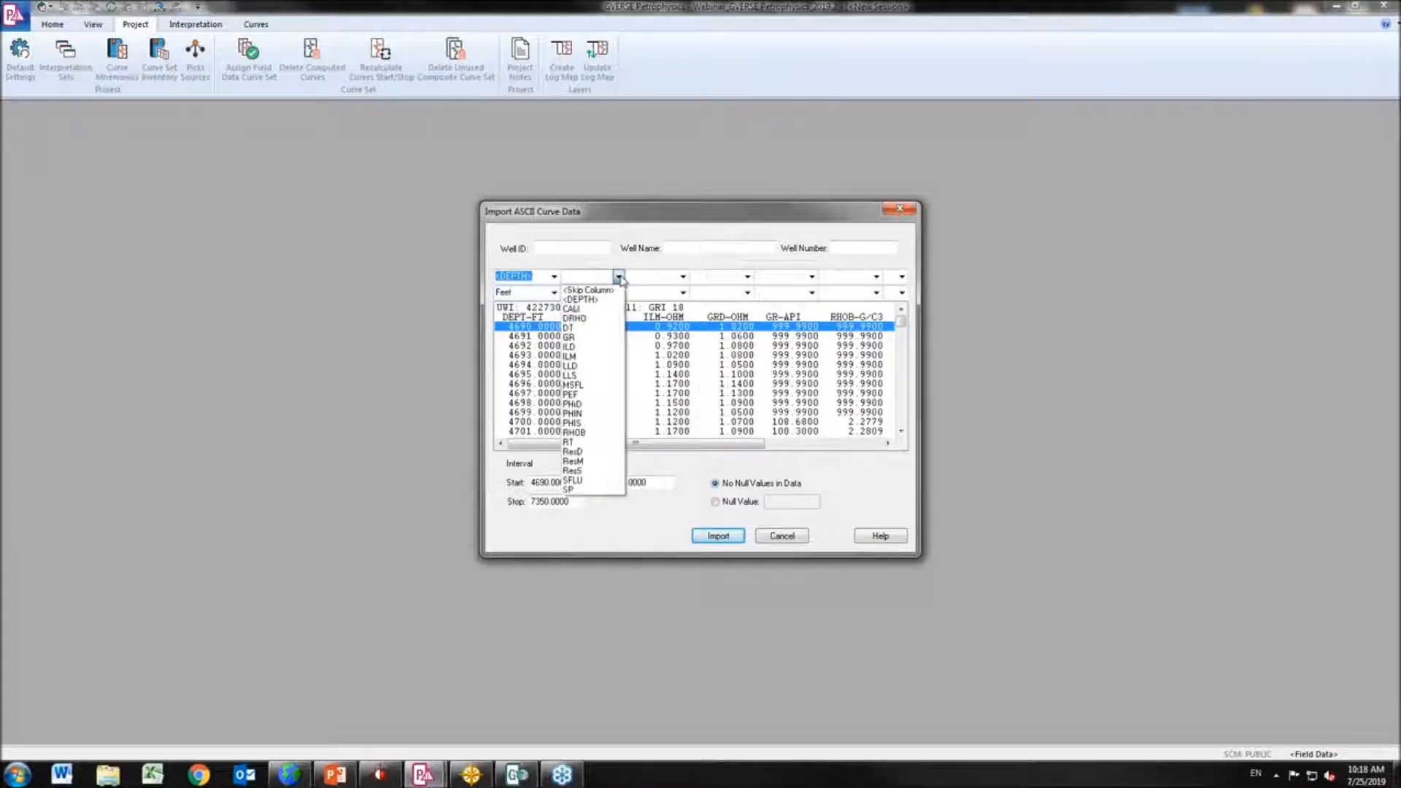
pyautogui.click(619, 277)
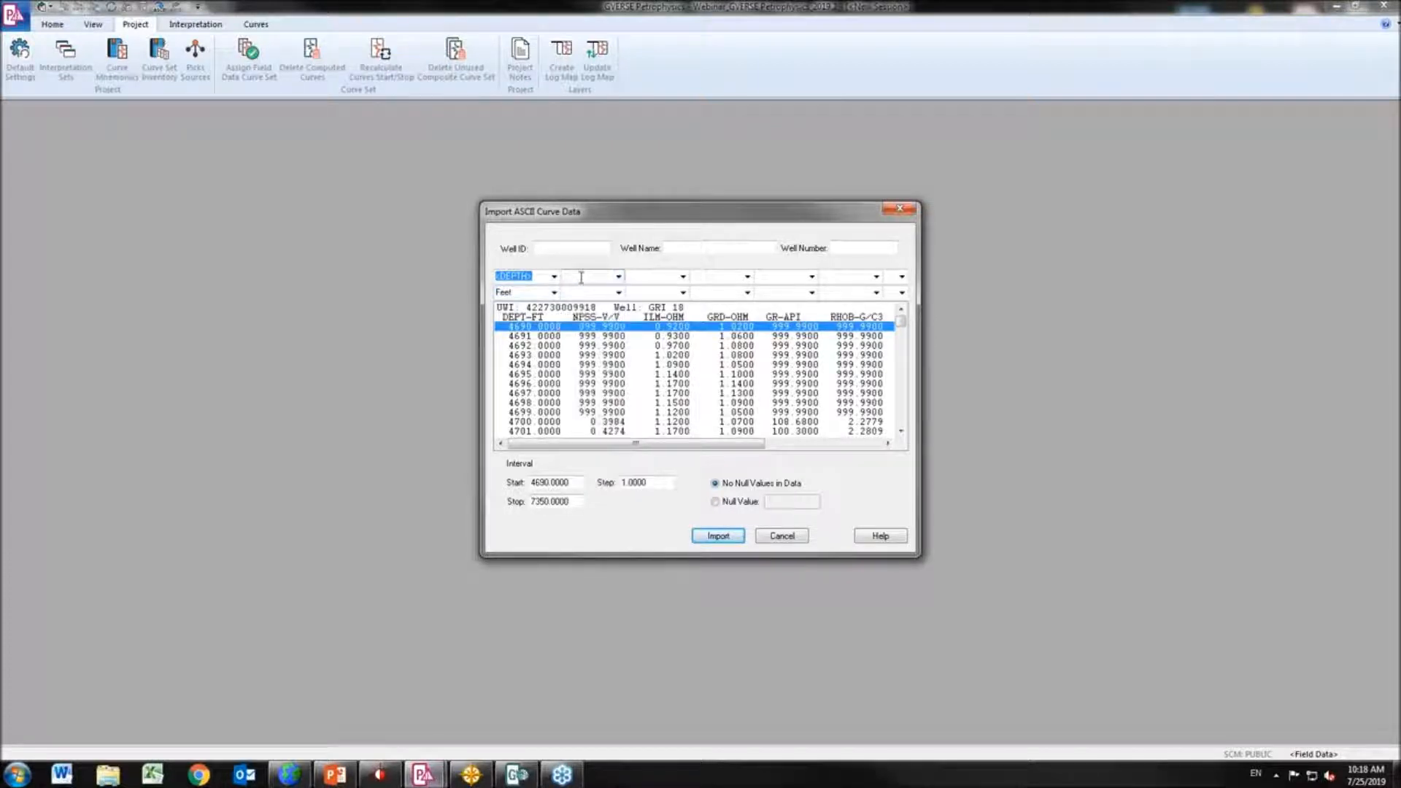
pyautogui.write('NPSS')
pyautogui.click(619, 293)
pyautogui.click(588, 477)
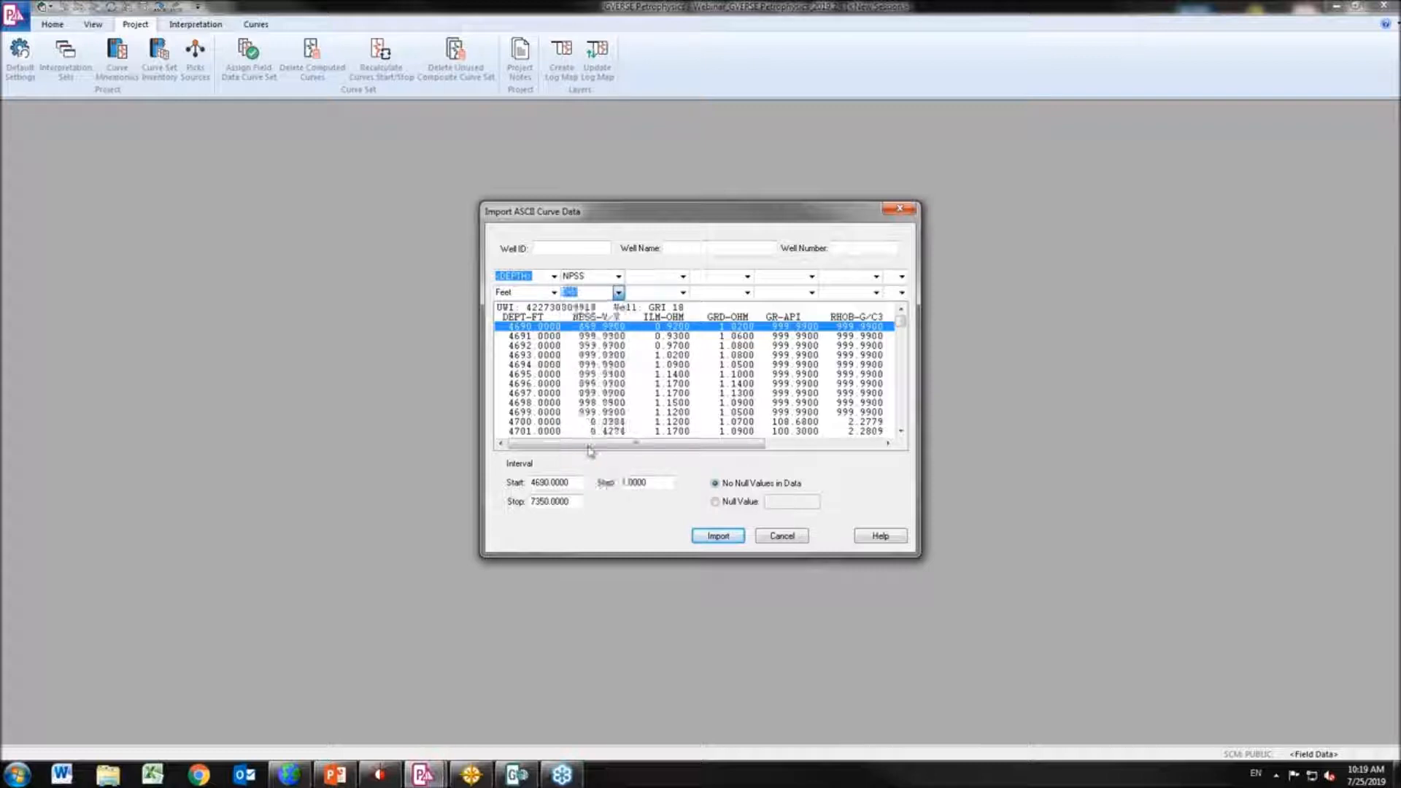
# Assign the third data column to the ILM curve and the fourth to a curve named GRD with OHMM as its unit
pyautogui.click(684, 277)
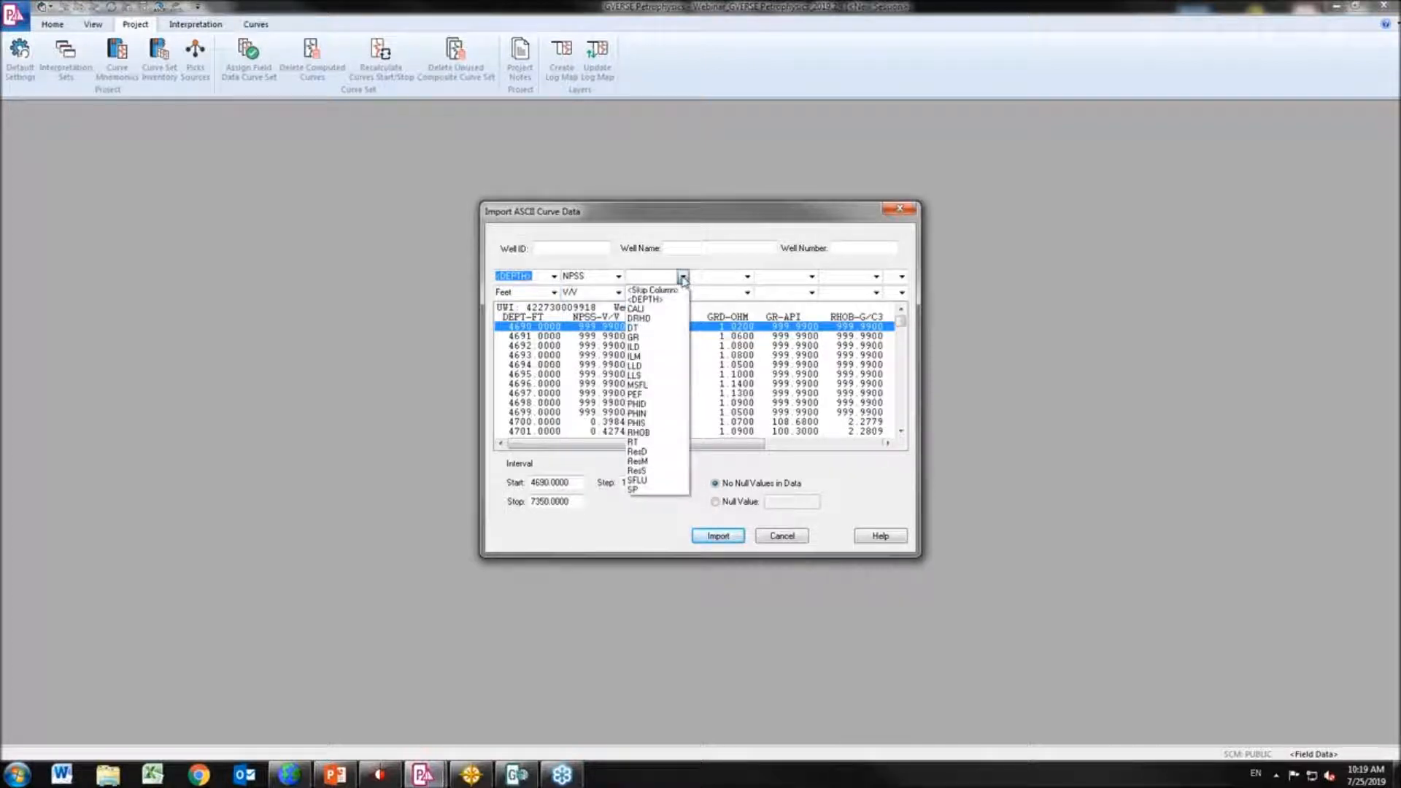
pyautogui.click(657, 353)
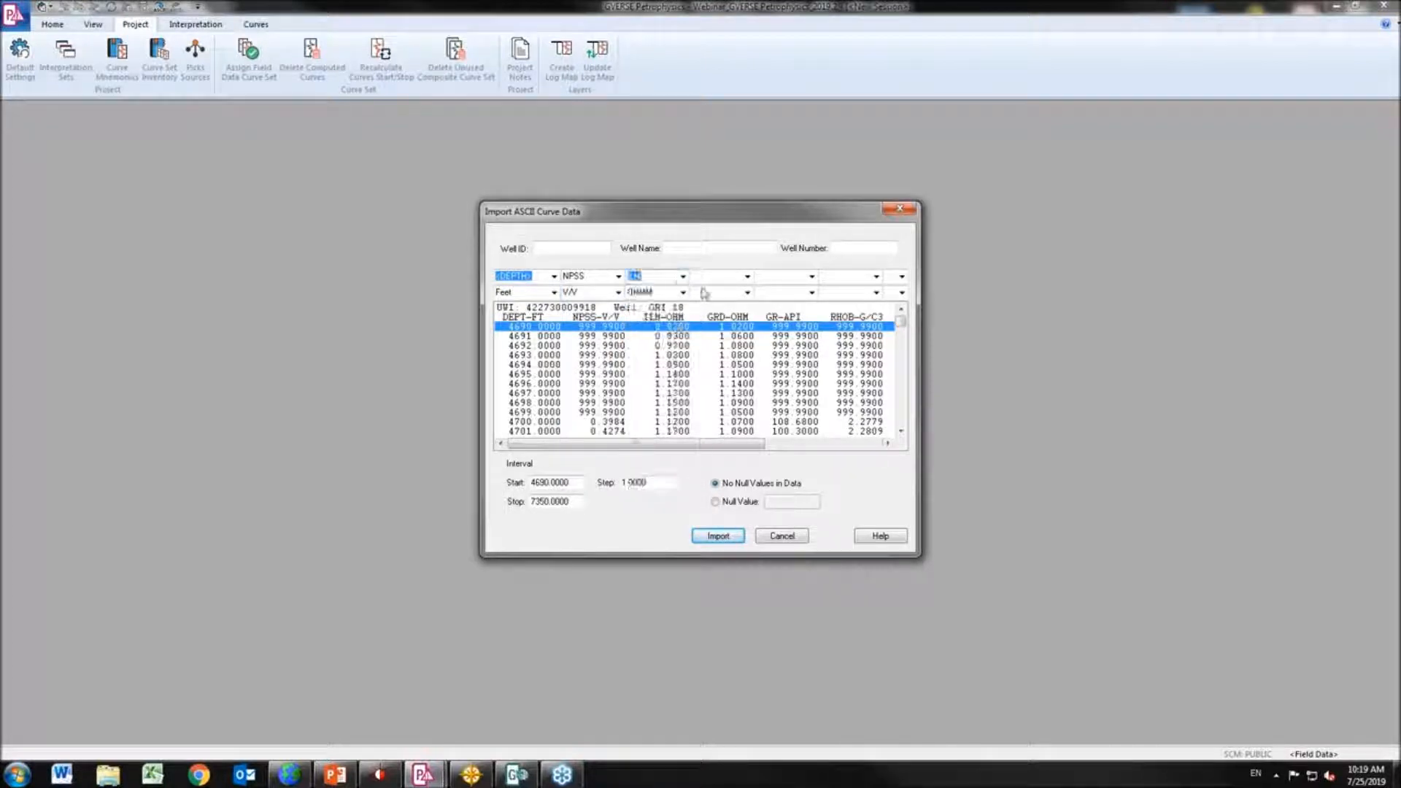
pyautogui.click(747, 277)
pyautogui.click(747, 277)
pyautogui.click(748, 277)
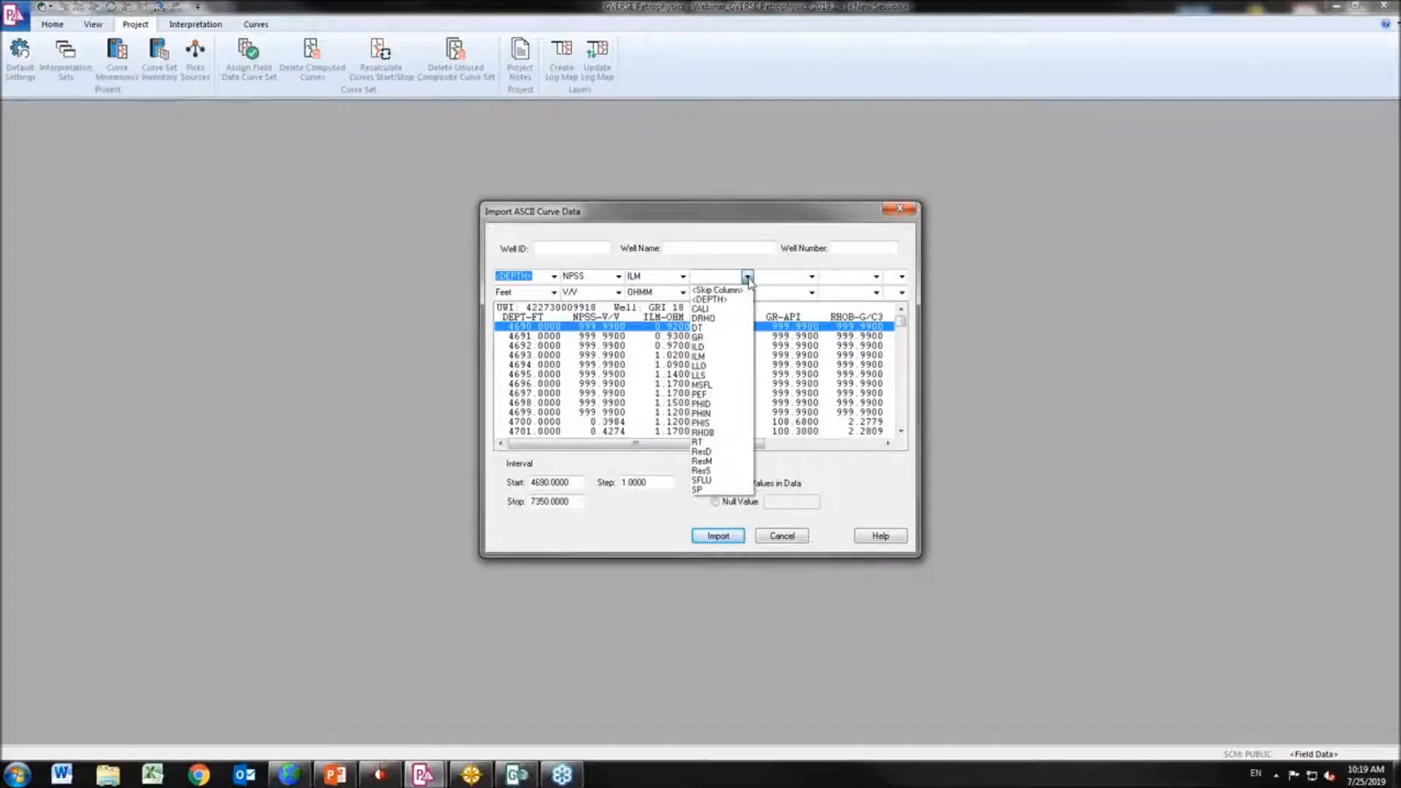
pyautogui.click(748, 277)
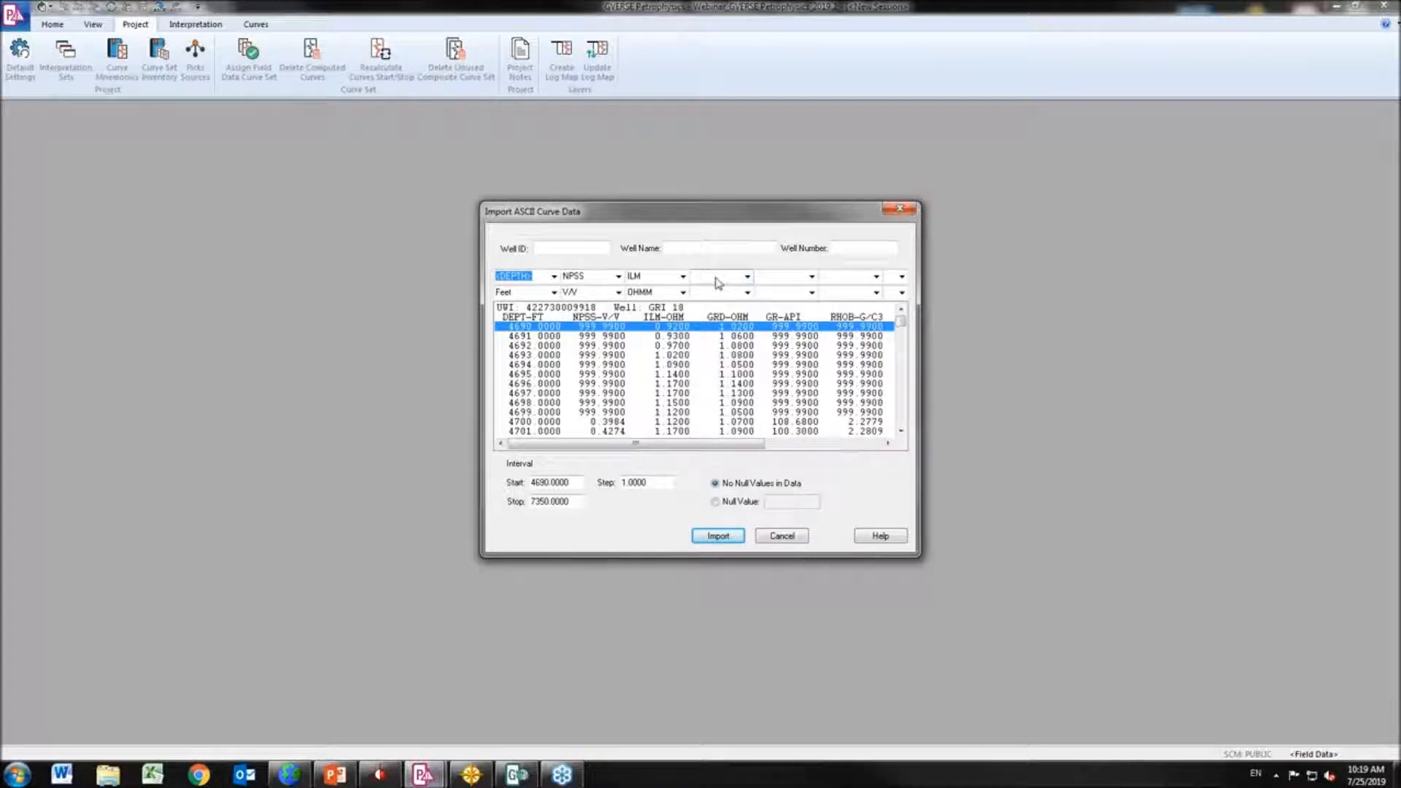
pyautogui.write('GRD')
pyautogui.click(747, 293)
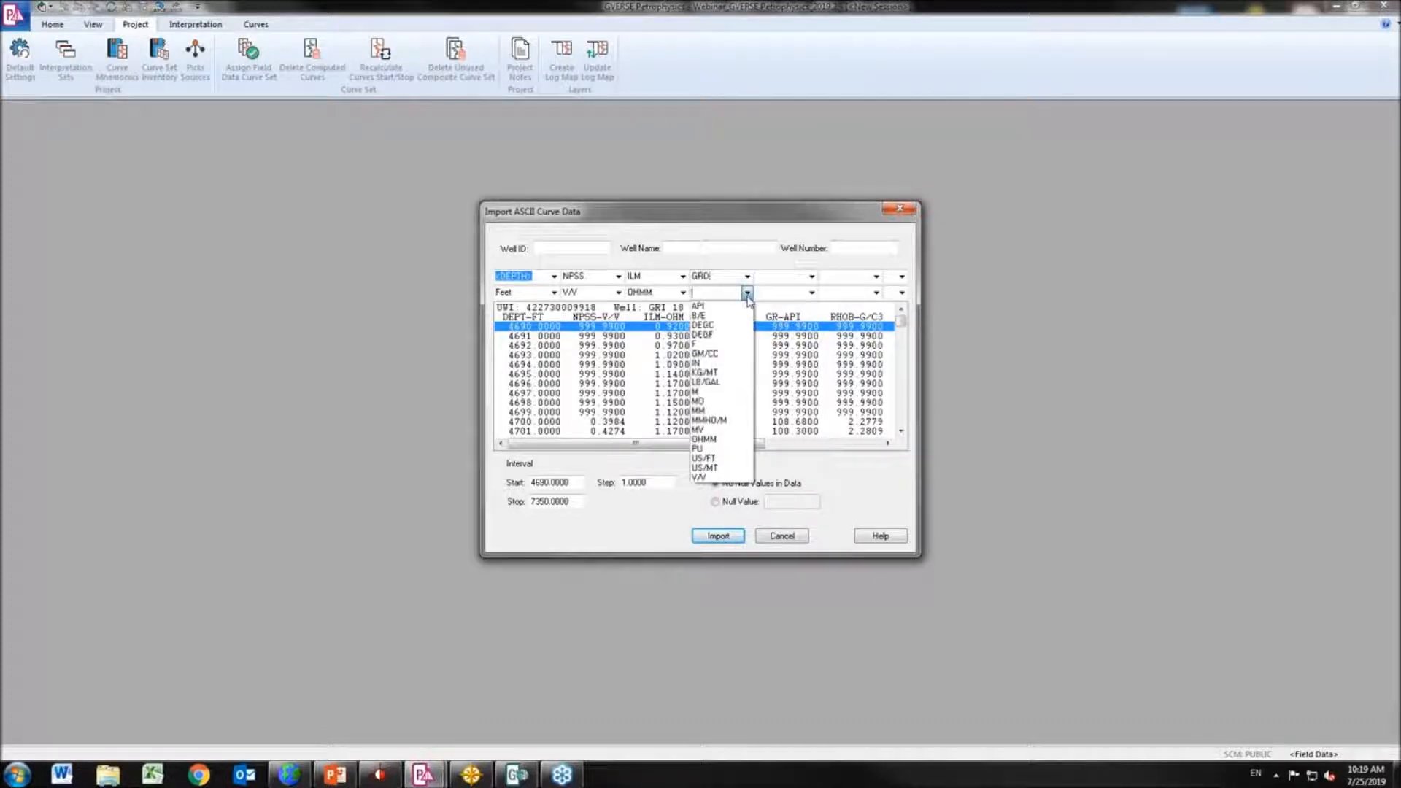
pyautogui.click(705, 439)
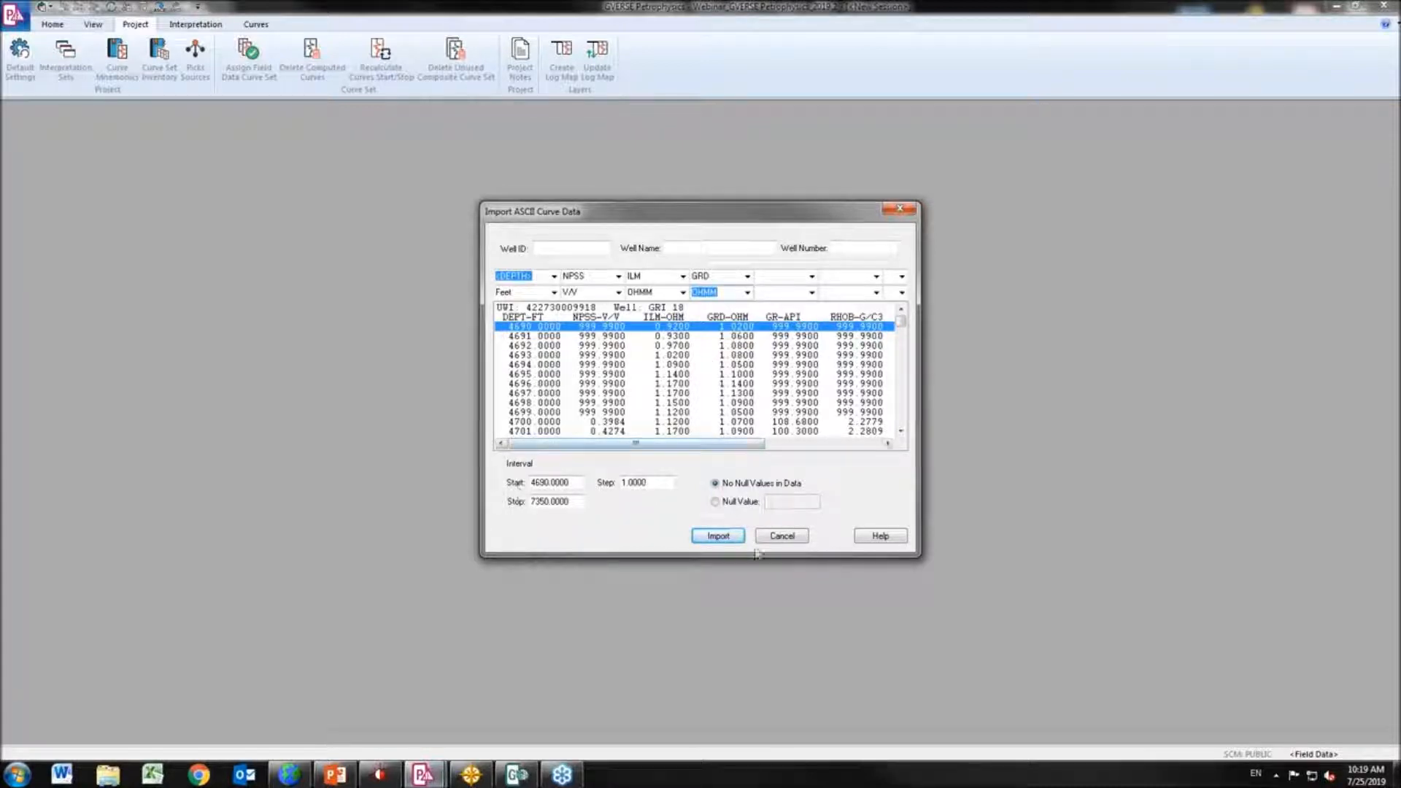
# Set the null value of the ASCII curve data to 999.99 and close the dialog without importing
pyautogui.click(727, 502)
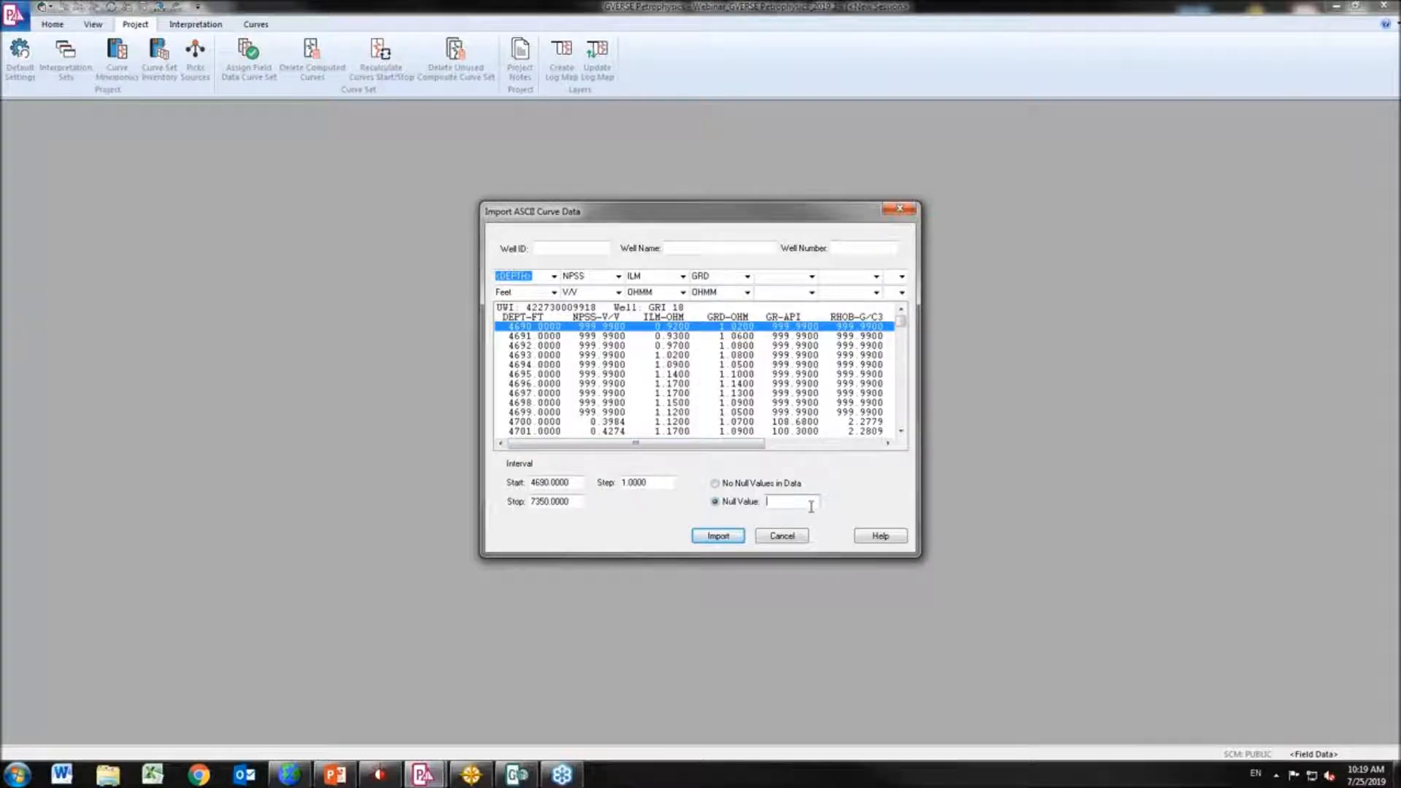
pyautogui.write('999.99')
pyautogui.click(899, 210)
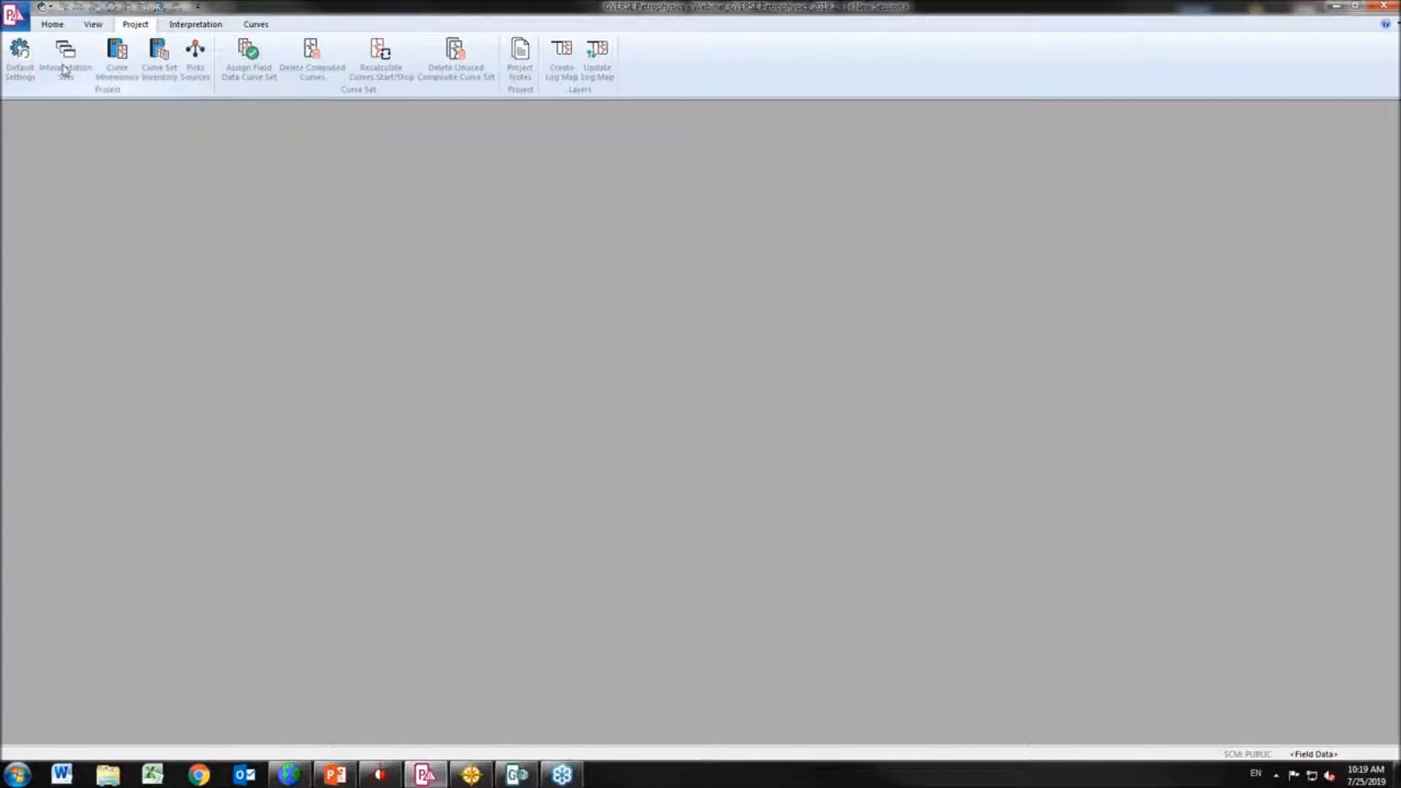
# Start a dipmeter data import with the GRI21 text file from the PRIZM Data folder
pyautogui.click(14, 15)
pyautogui.moveTo(52, 180)
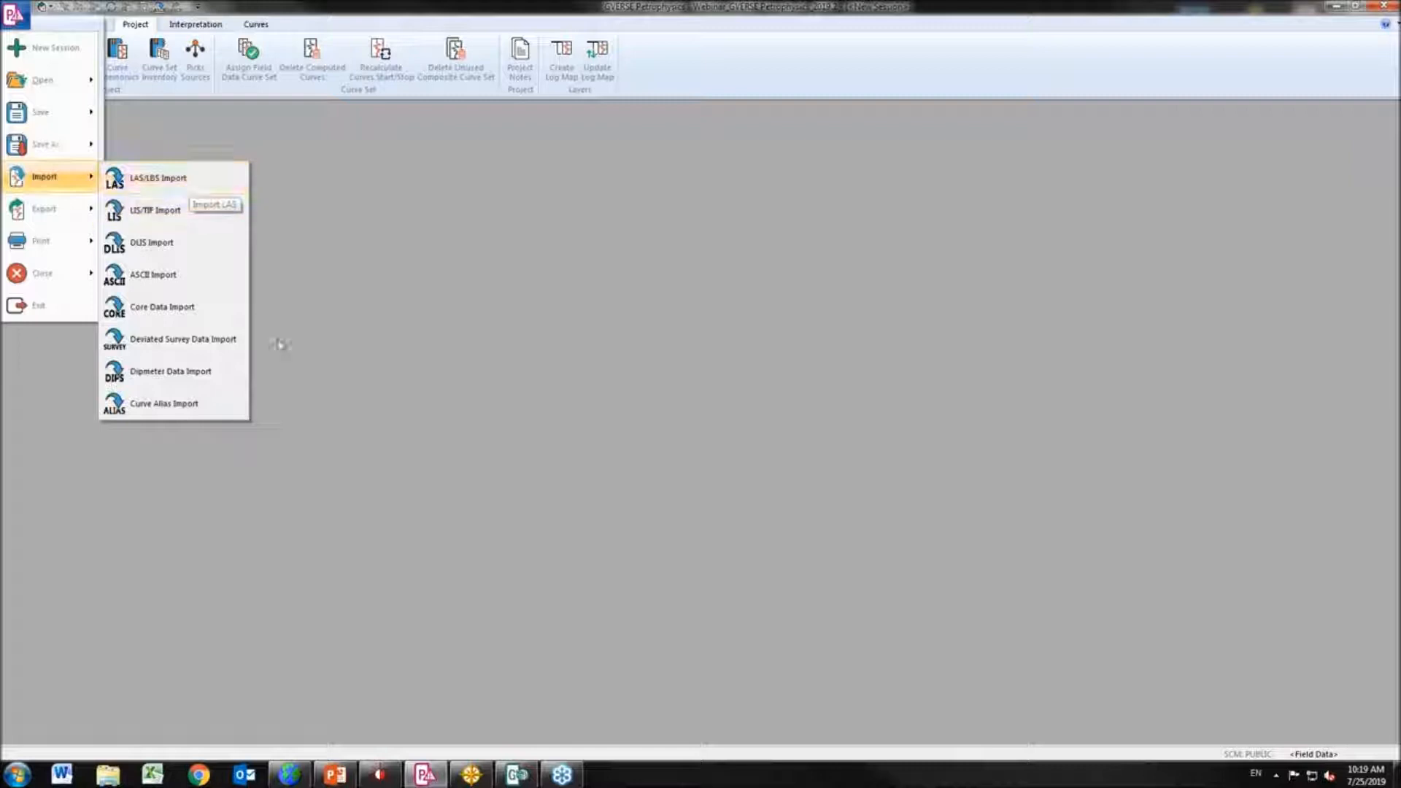
pyautogui.click(225, 373)
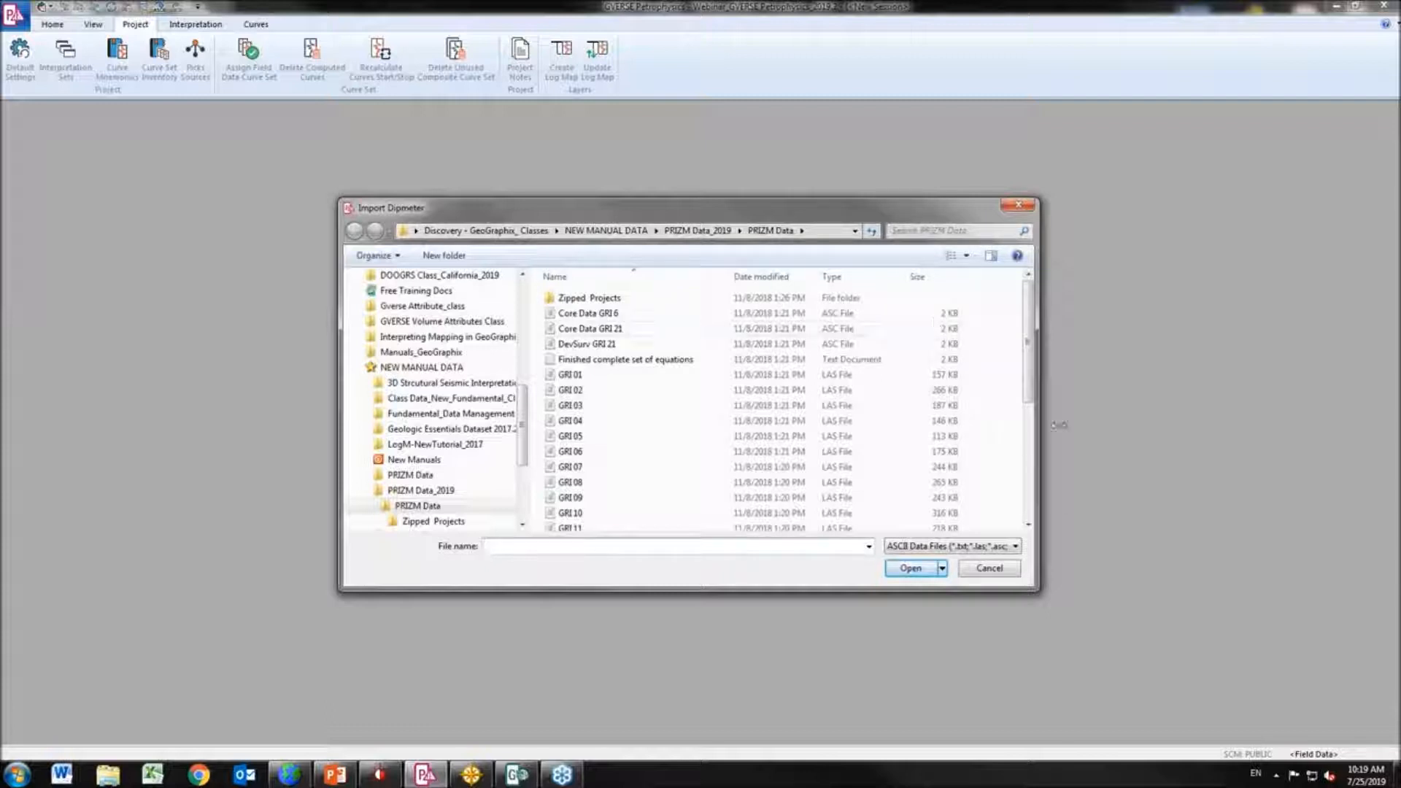
pyautogui.moveTo(1029, 343); pyautogui.dragTo(1029, 456)
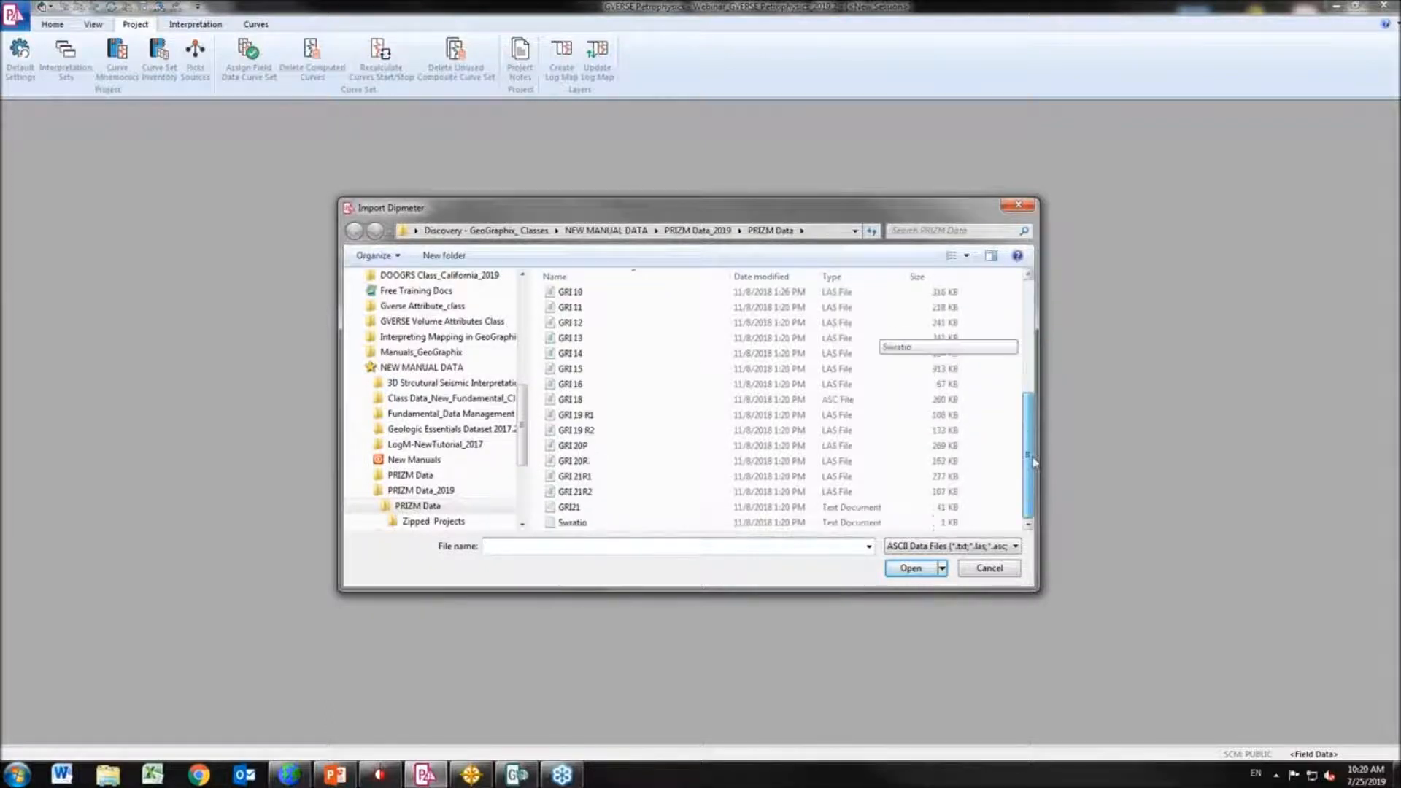
pyautogui.click(570, 509)
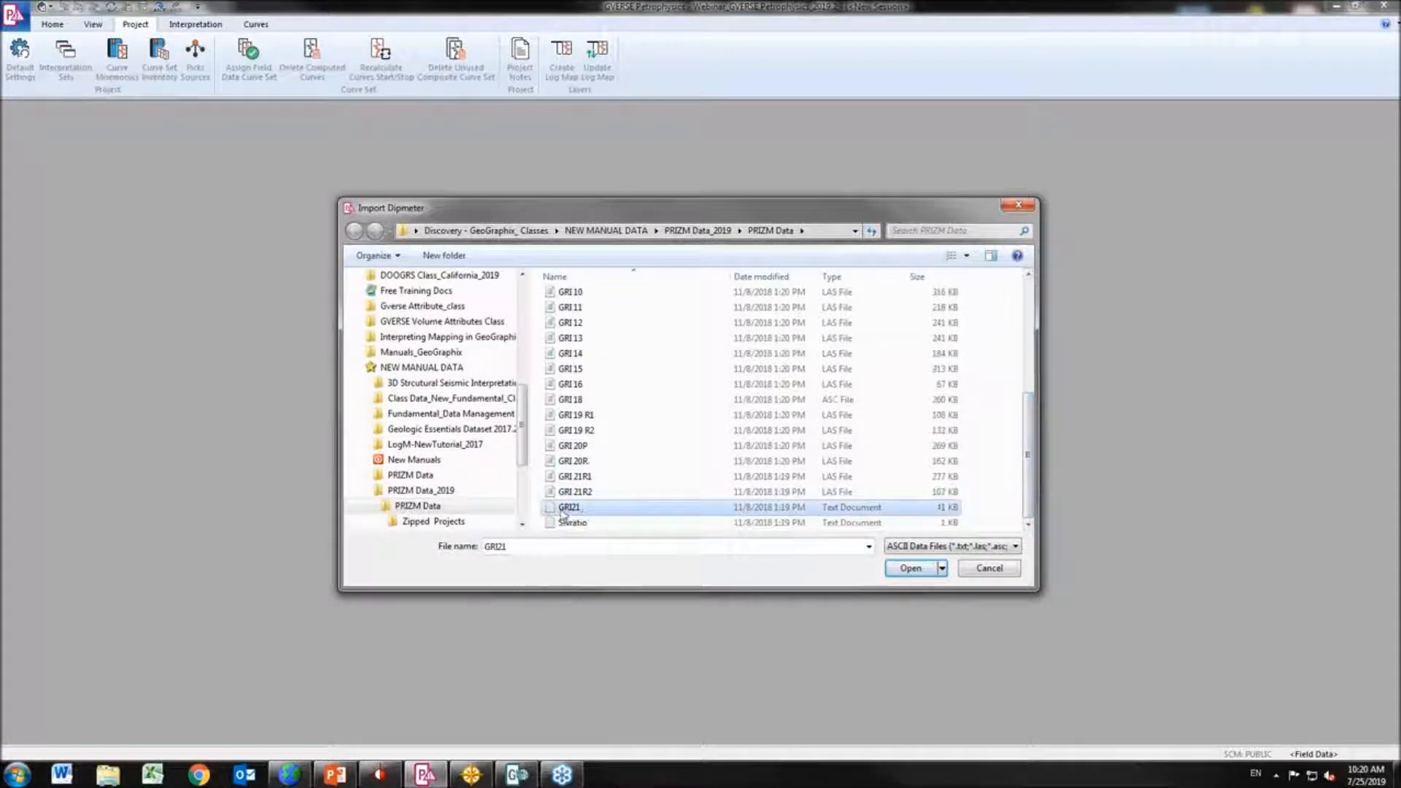
pyautogui.click(905, 570)
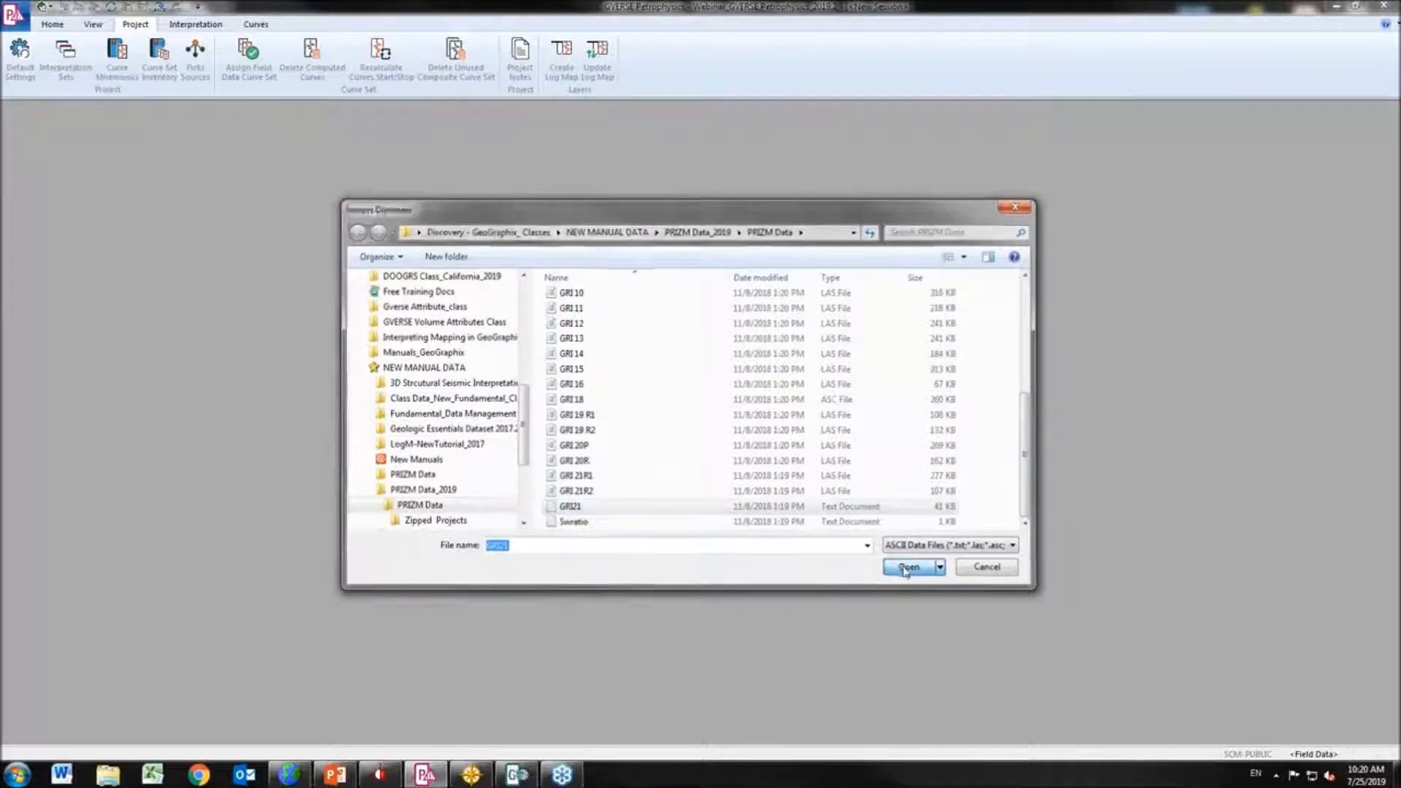
# Choose well GRI#21 as the target well for the dipmeter data
pyautogui.moveTo(786, 376); pyautogui.dragTo(783, 446)
pyautogui.click(588, 461)
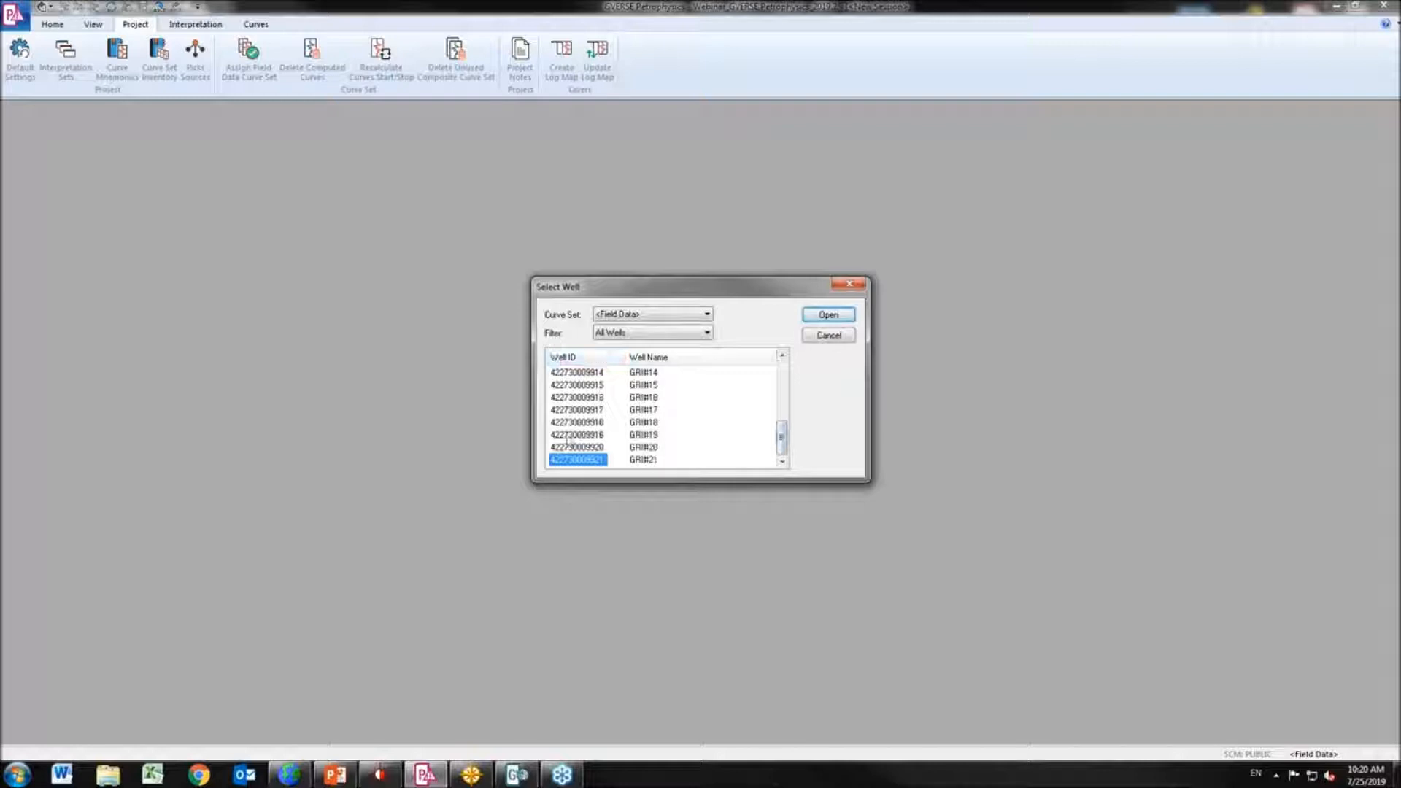
pyautogui.click(833, 322)
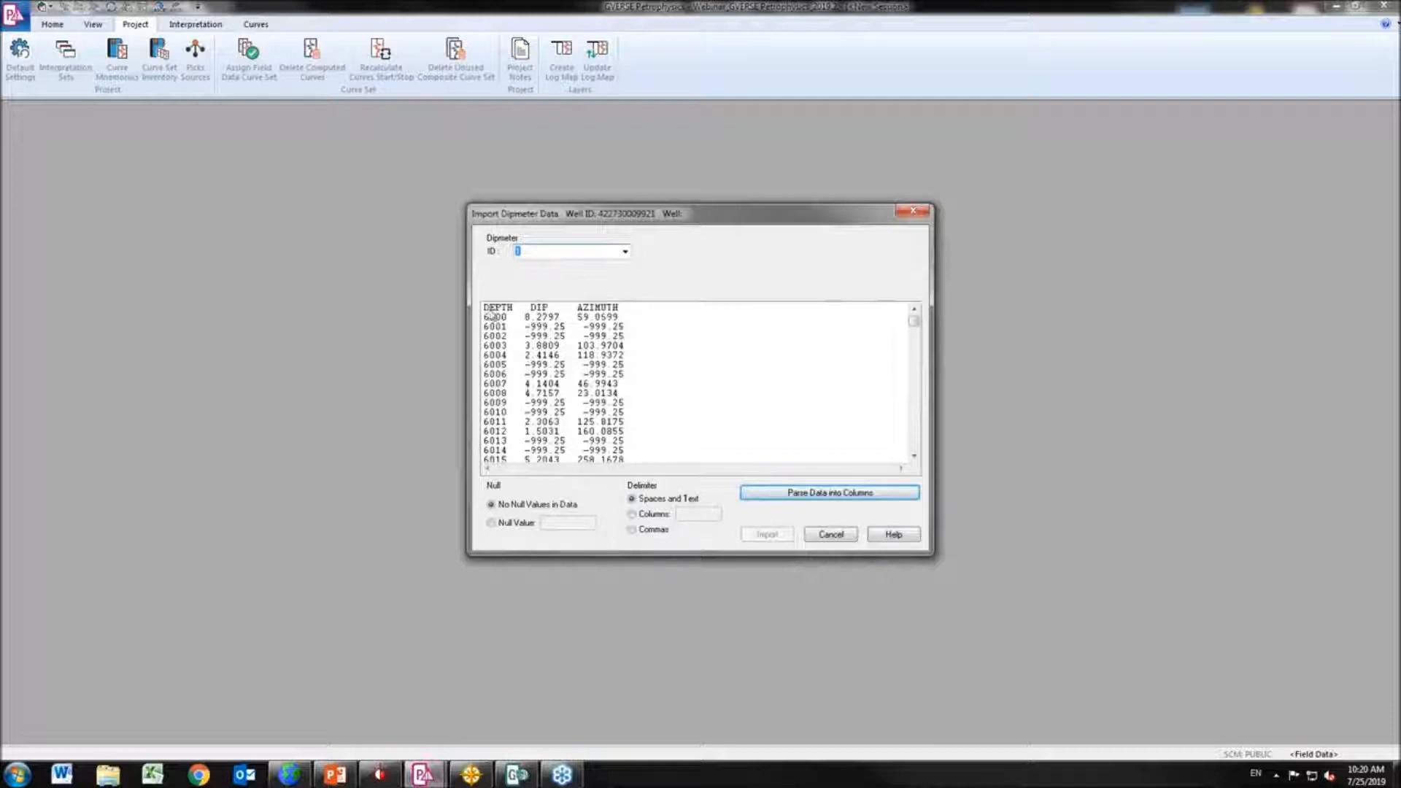
# Mark the 6000 depth row as the start of the dipmeter data and parse the data into columns
pyautogui.click(490, 309)
pyautogui.click(497, 325)
pyautogui.click(496, 318)
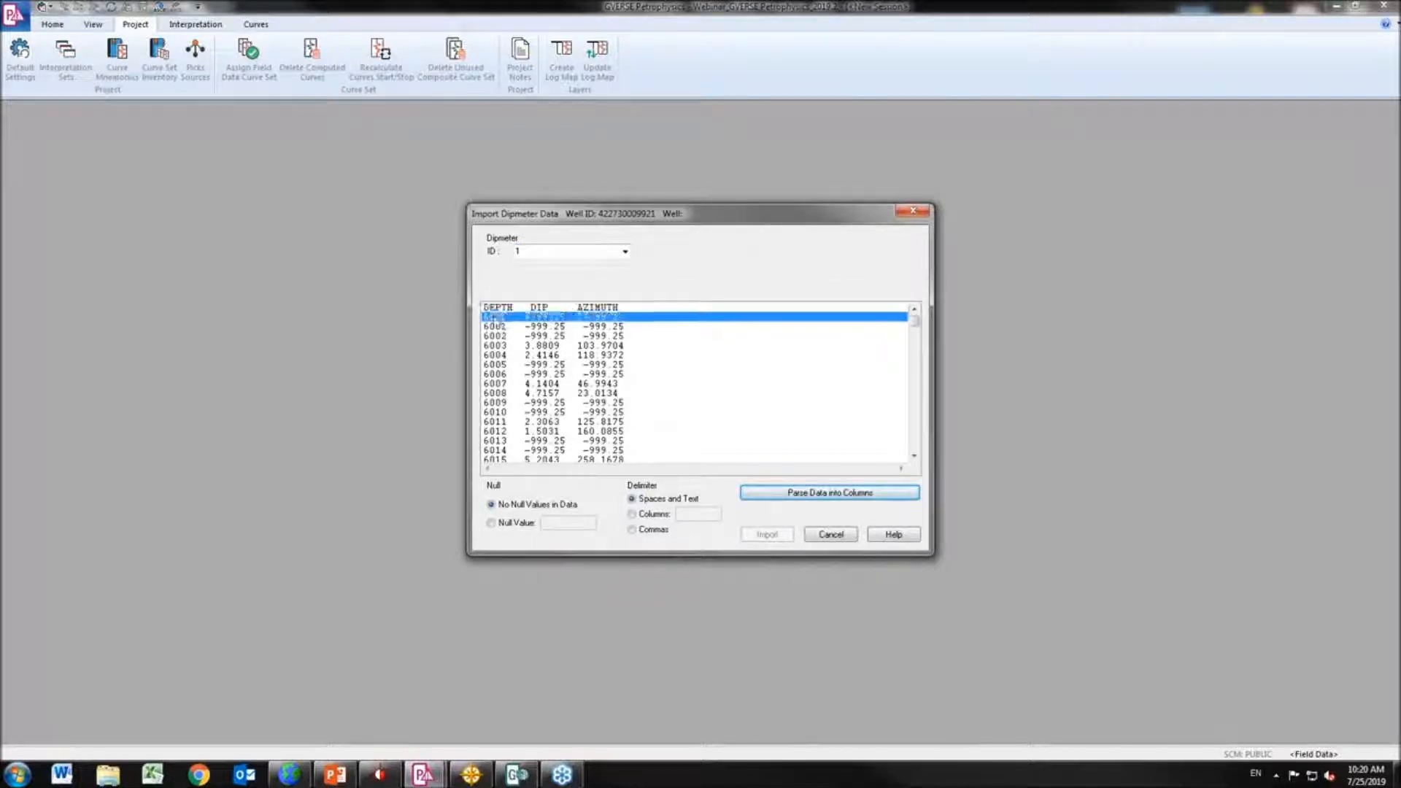
pyautogui.click(805, 493)
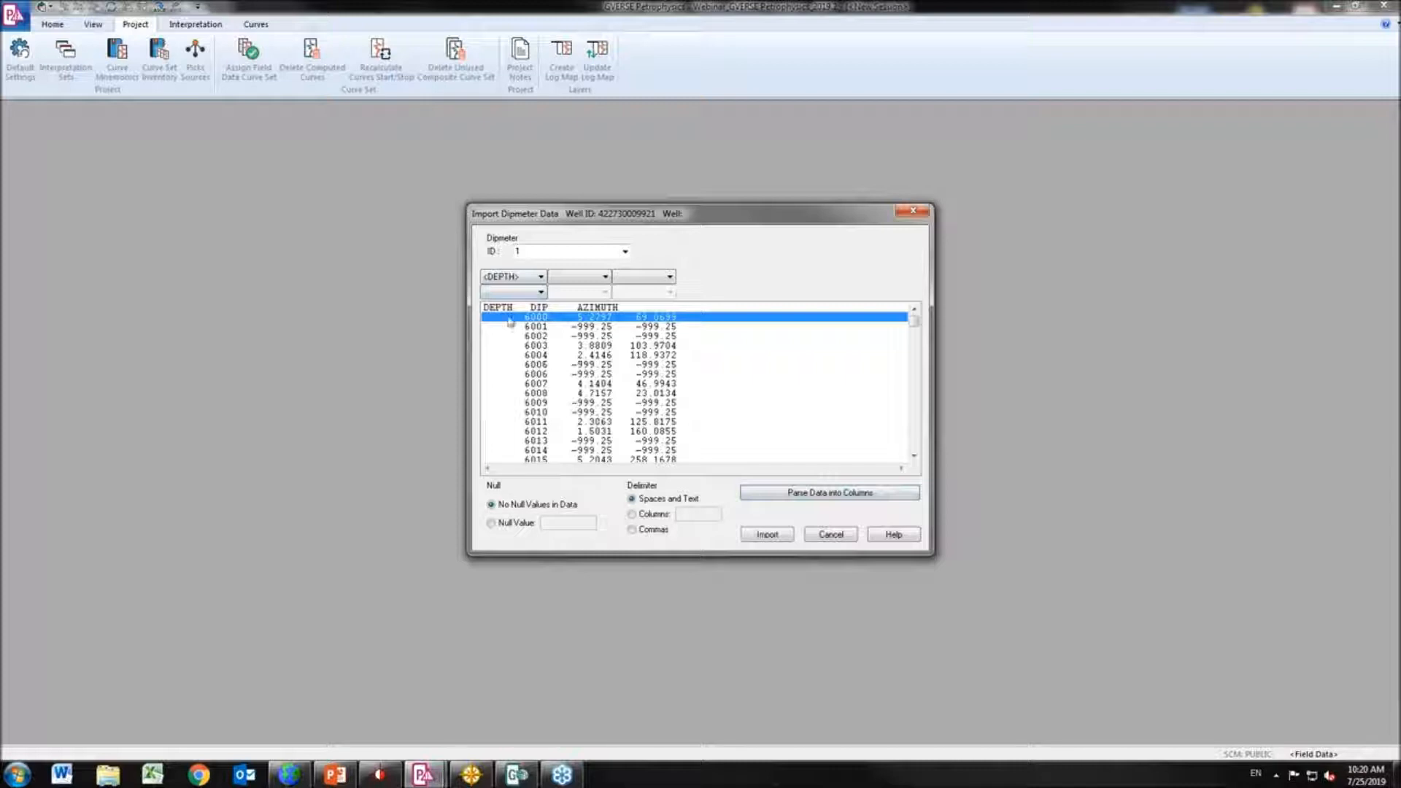
# Set the depth unit to Feet and assign the second and third columns to Dip Angle and Dip Azimuth
pyautogui.click(535, 294)
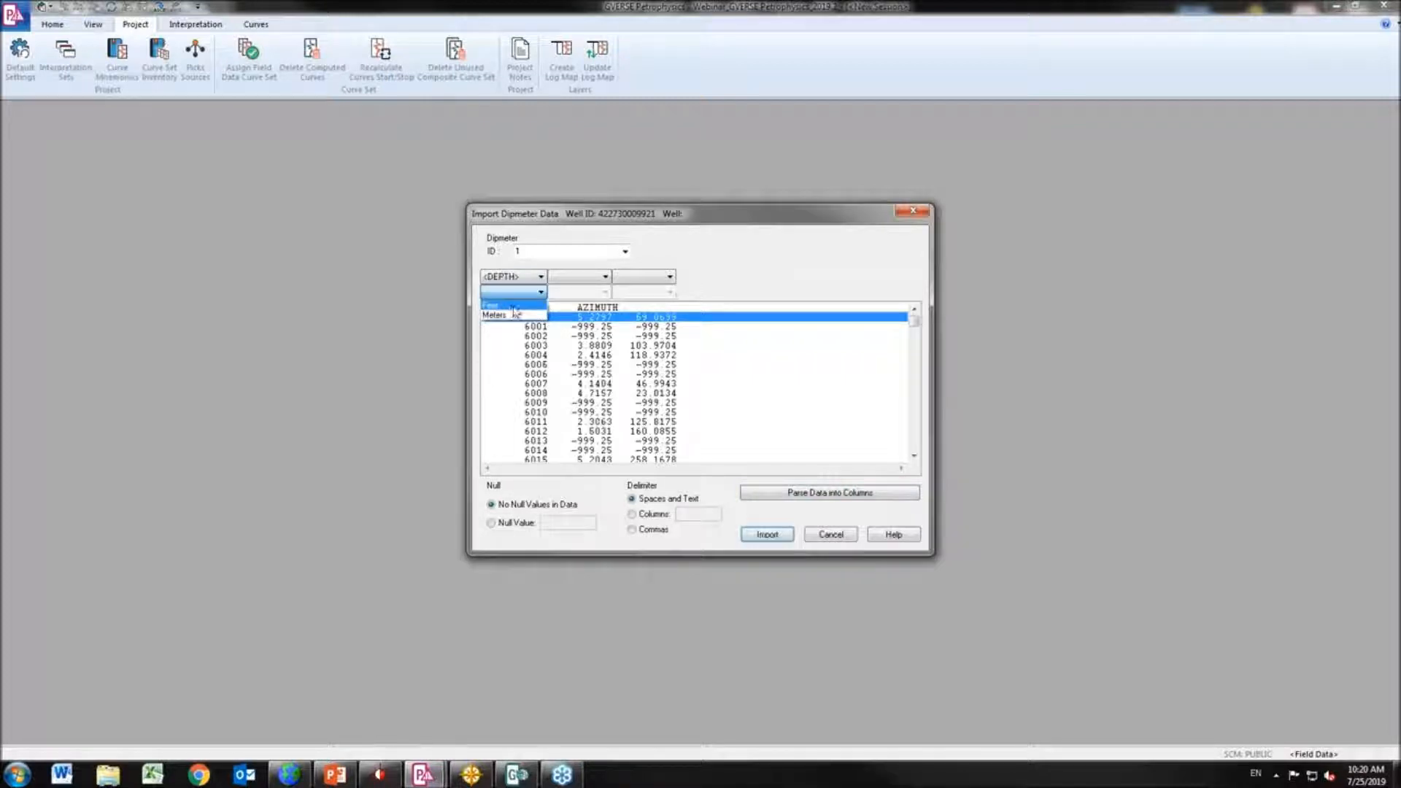
pyautogui.click(511, 305)
pyautogui.click(599, 277)
pyautogui.click(599, 280)
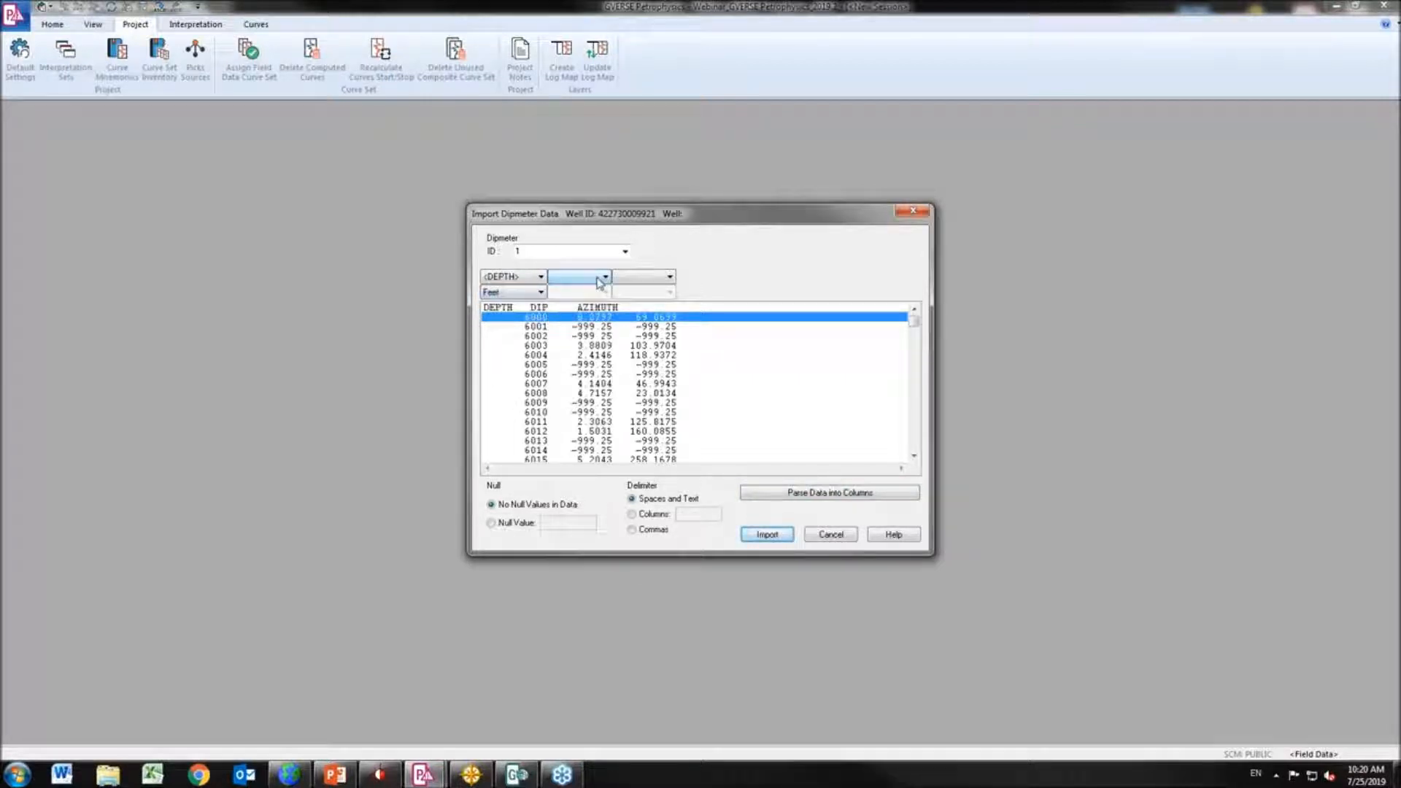
pyautogui.click(598, 279)
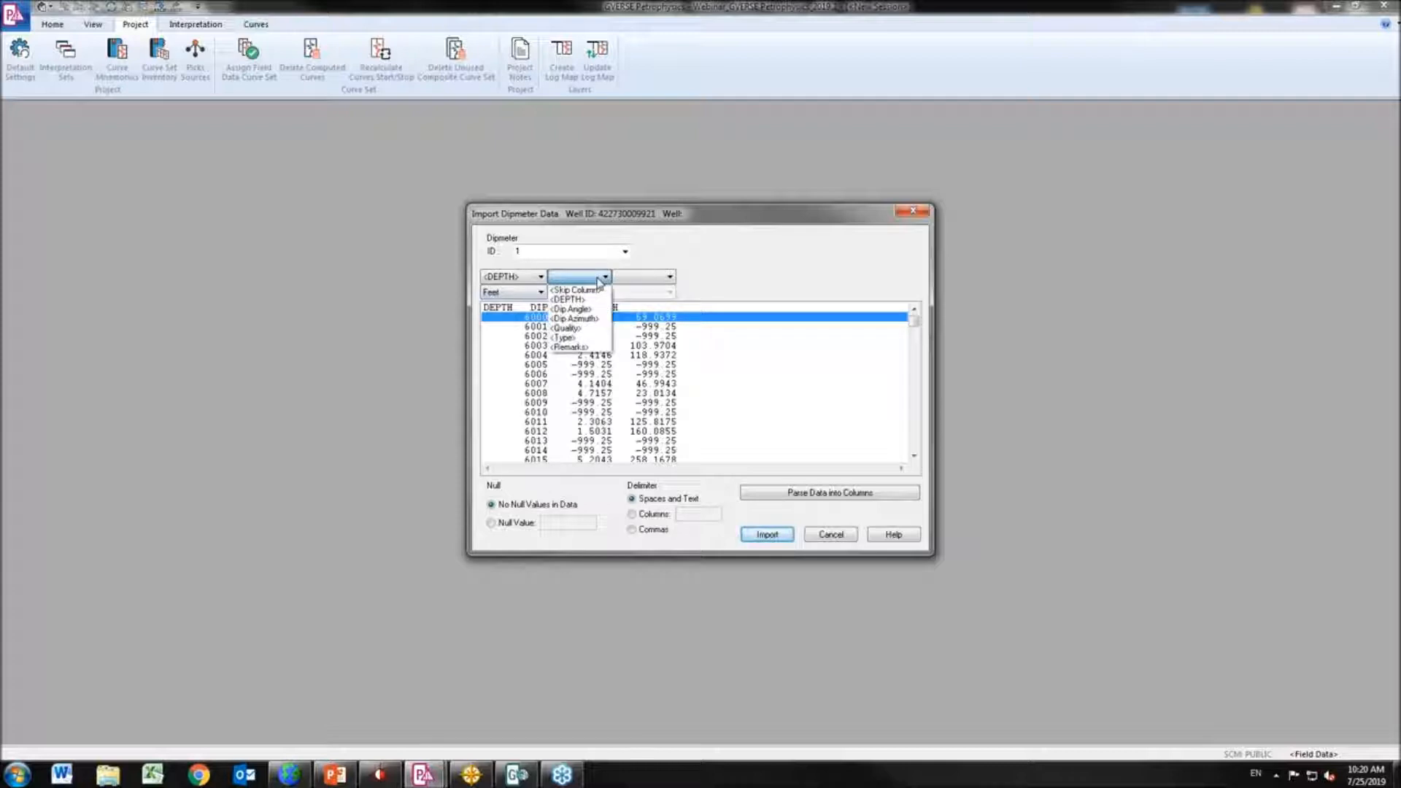
pyautogui.click(582, 309)
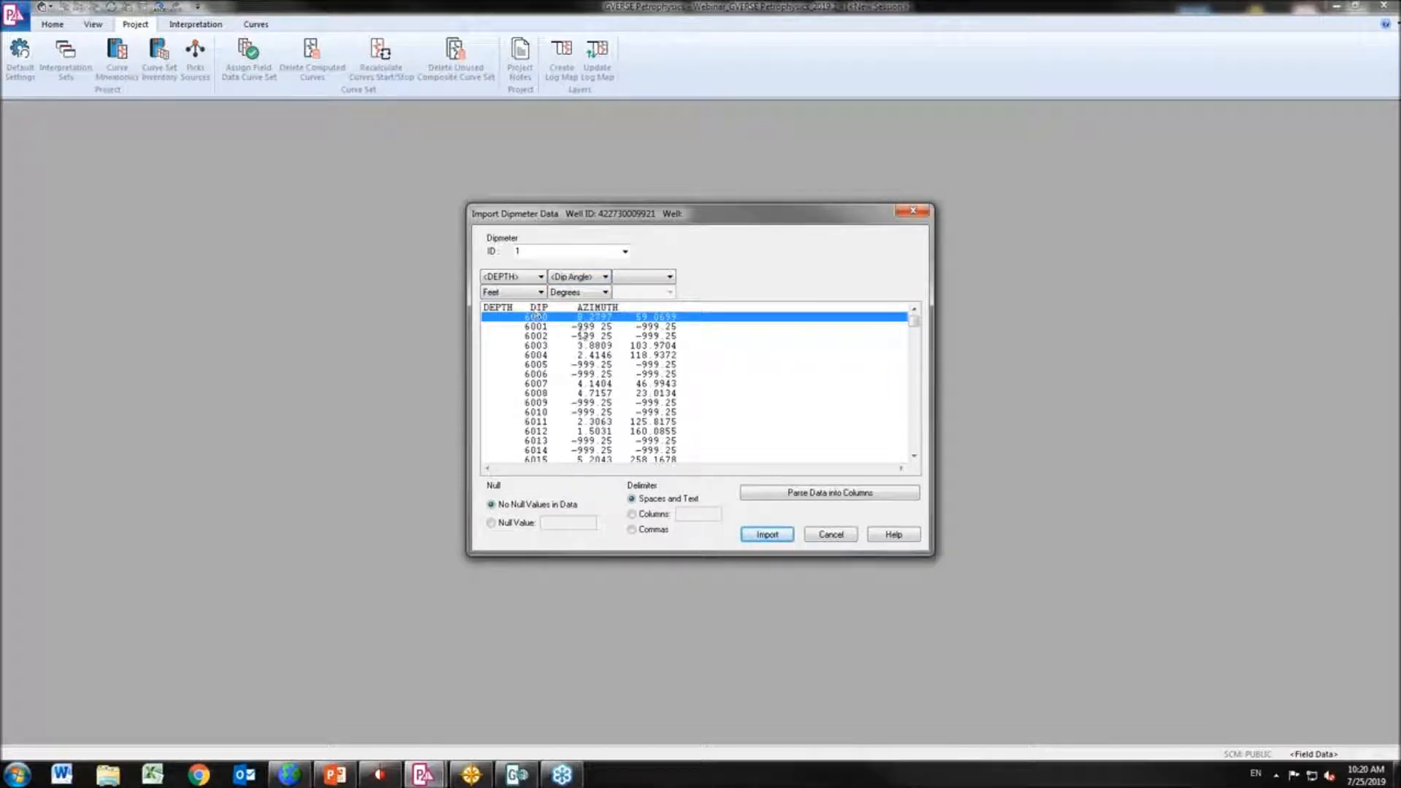
pyautogui.click(639, 278)
pyautogui.click(639, 318)
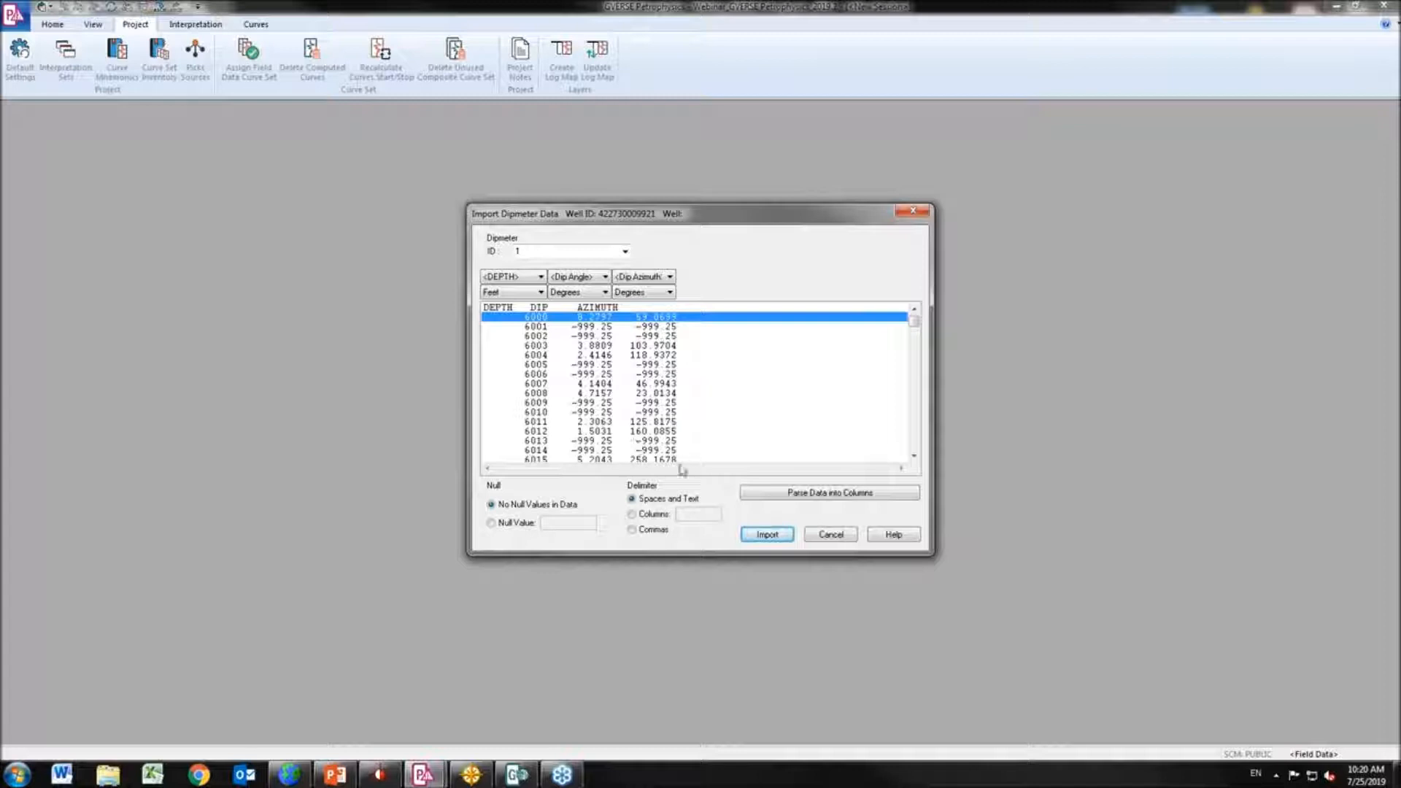
# Set the null value of the dipmeter data to -999.25 and cancel the import
pyautogui.click(507, 523)
pyautogui.click(568, 523)
pyautogui.write('-999.25')
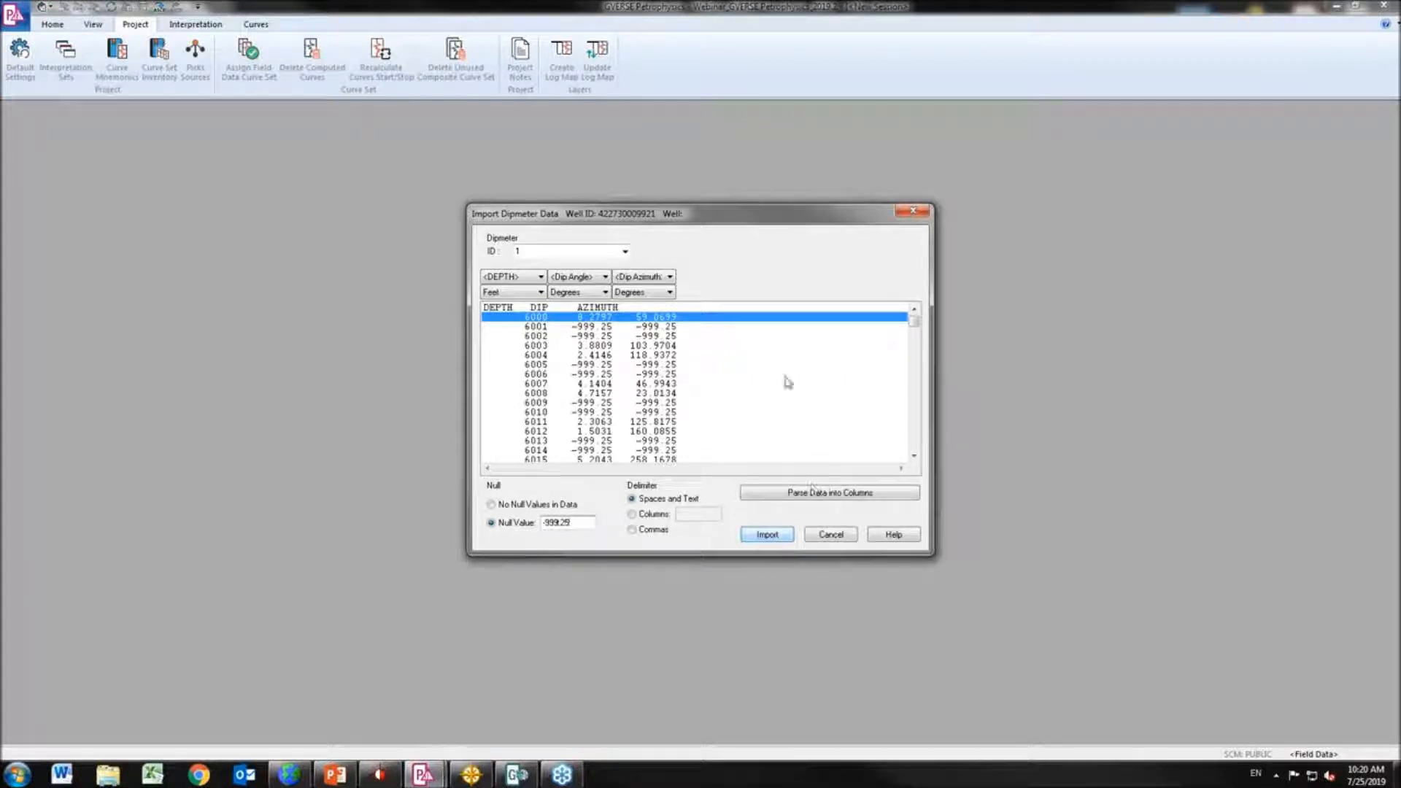
pyautogui.click(831, 535)
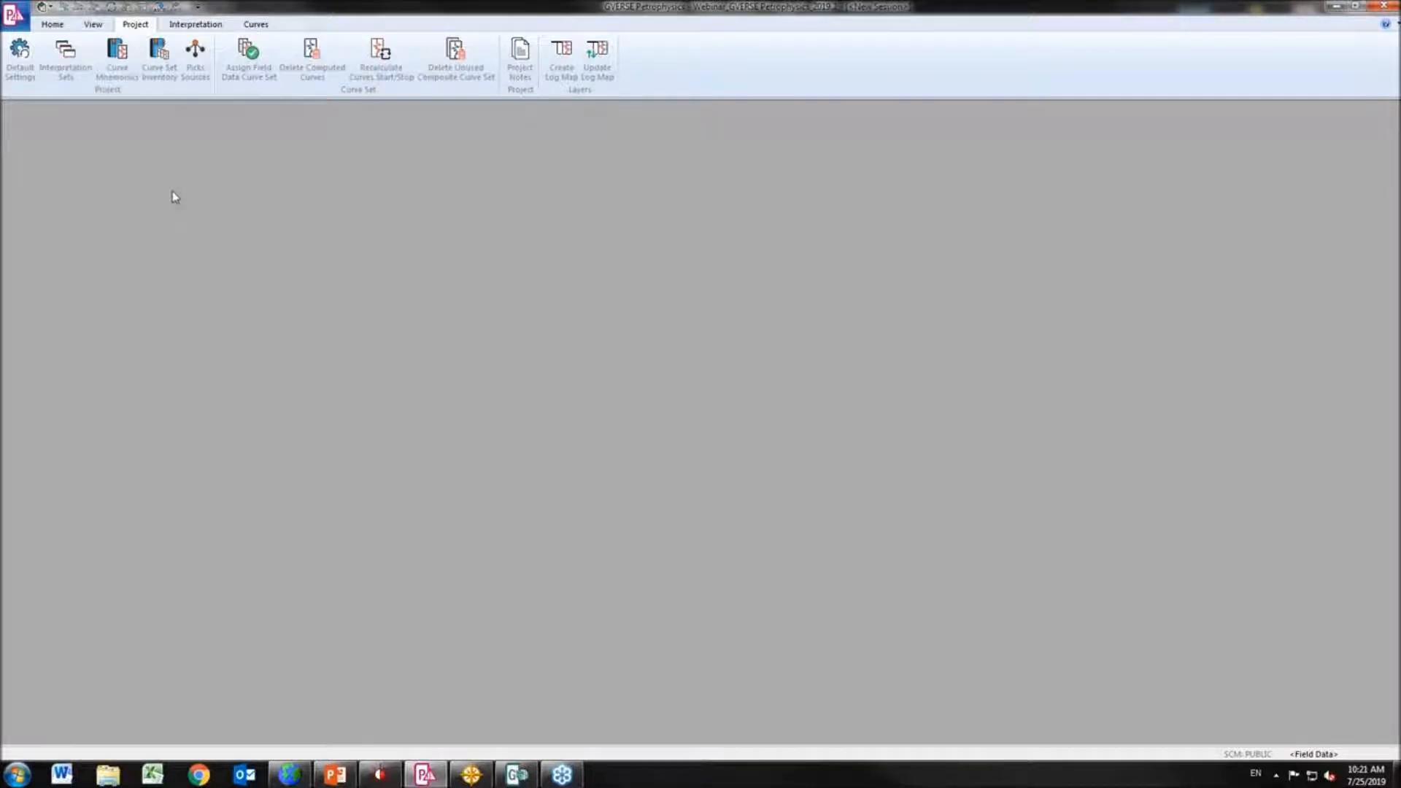
# Open the project's Interpretation Sets, examine the available set names and keep the Default set
pyautogui.click(52, 25)
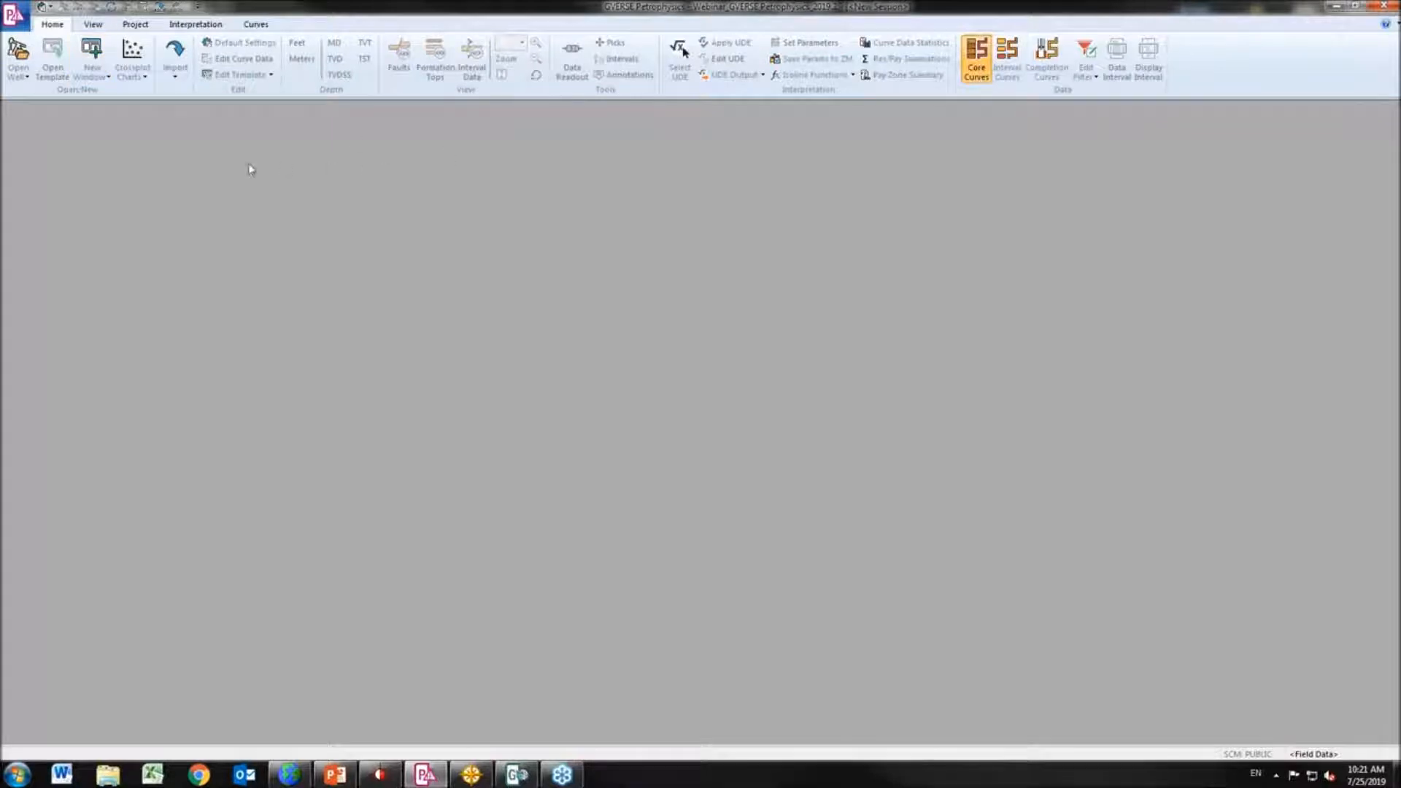
pyautogui.click(135, 24)
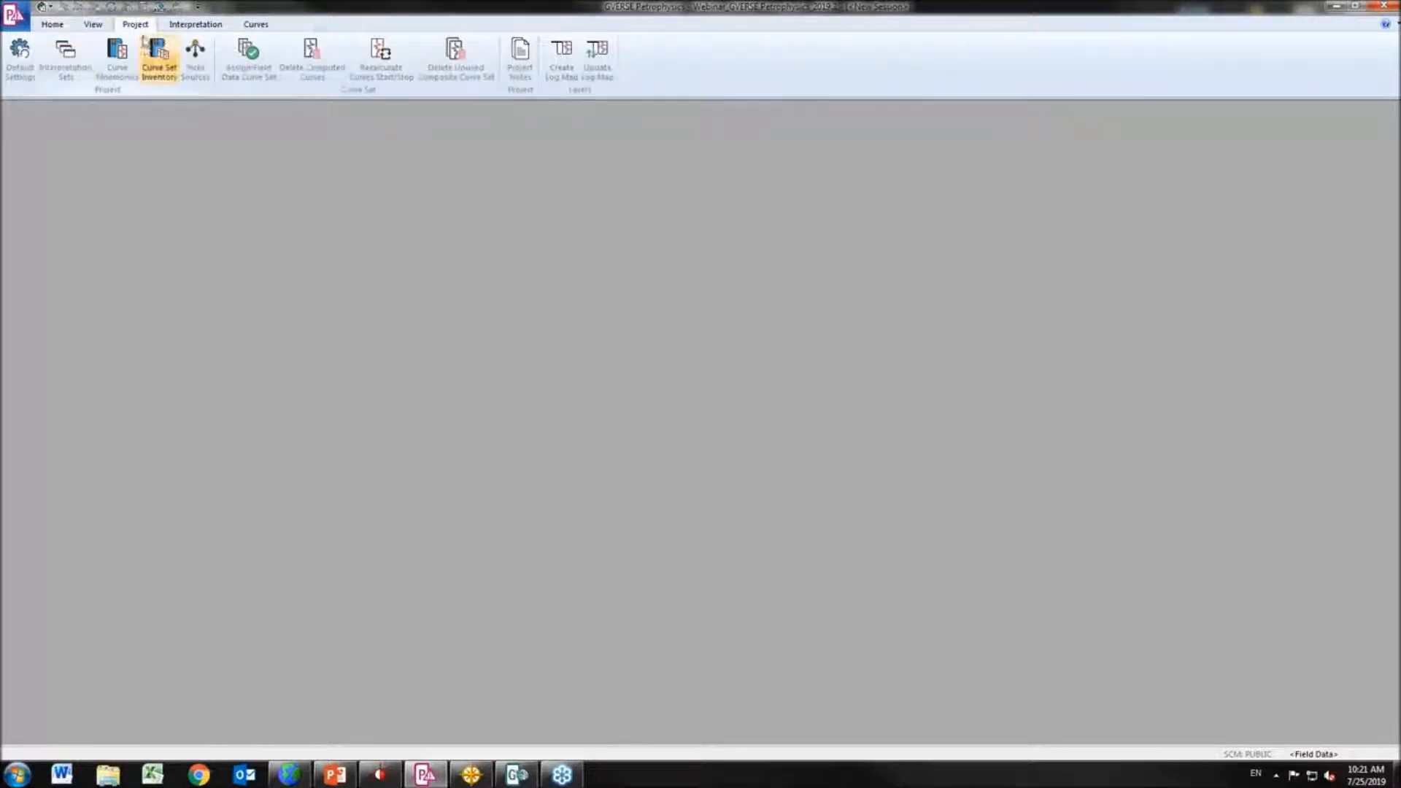
pyautogui.click(66, 67)
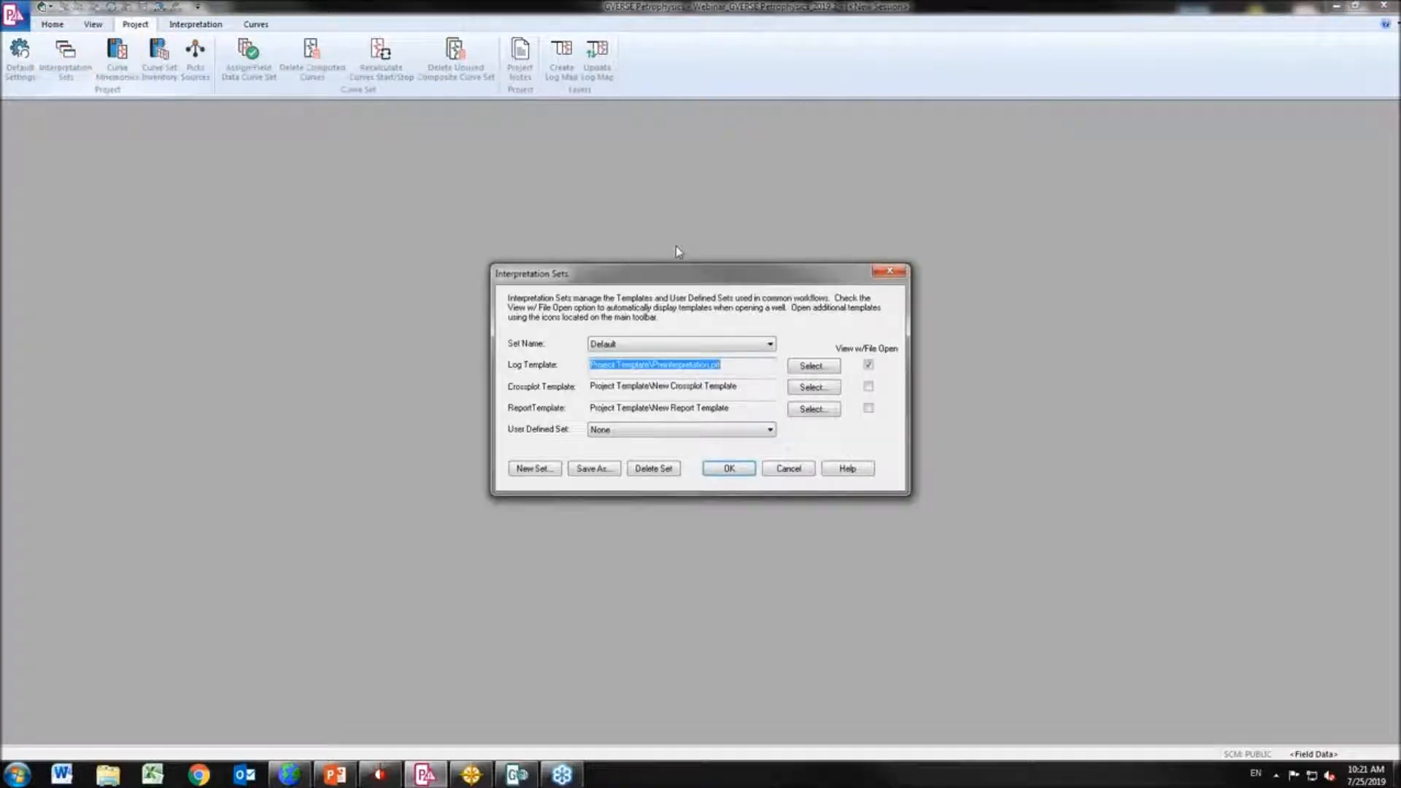
pyautogui.moveTo(686, 278); pyautogui.dragTo(664, 209)
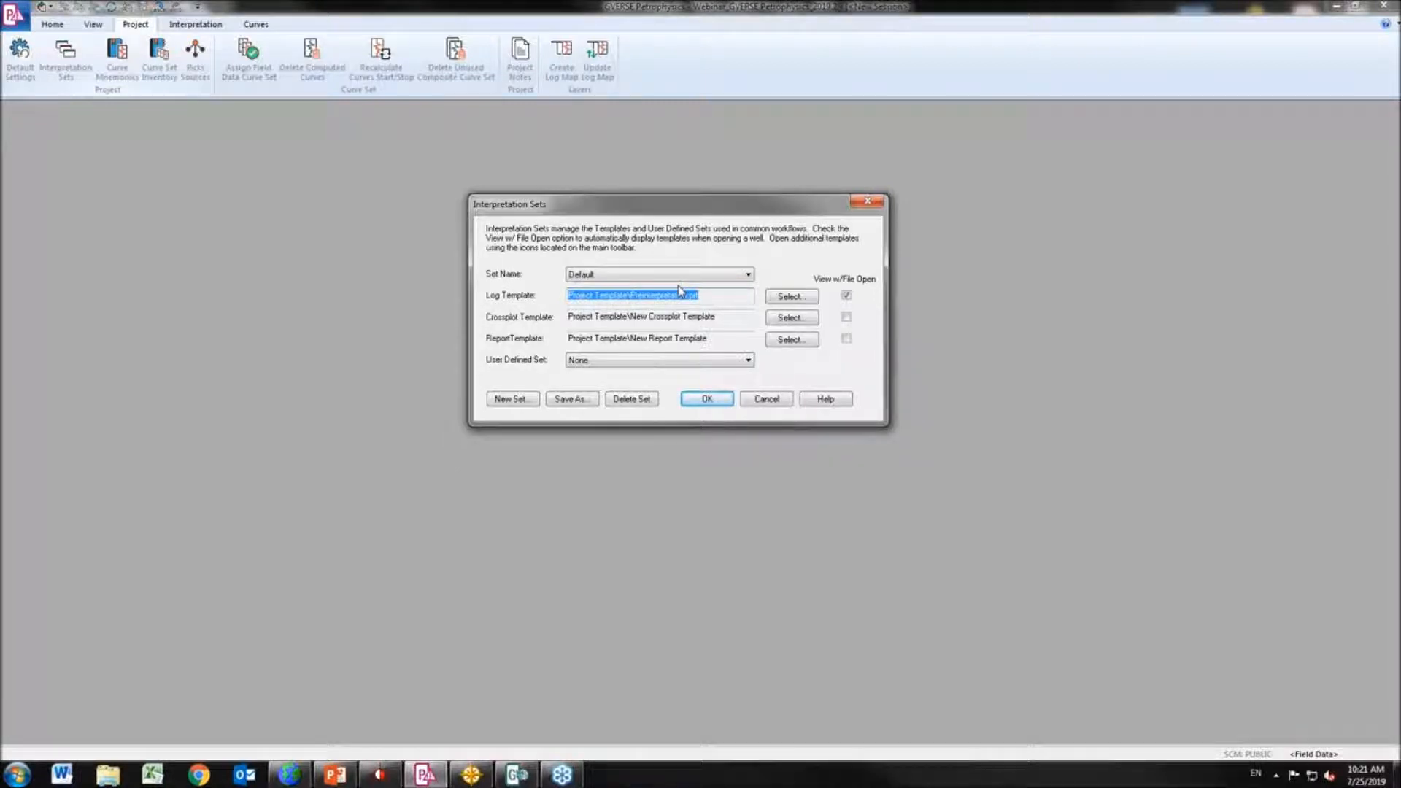
pyautogui.click(720, 274)
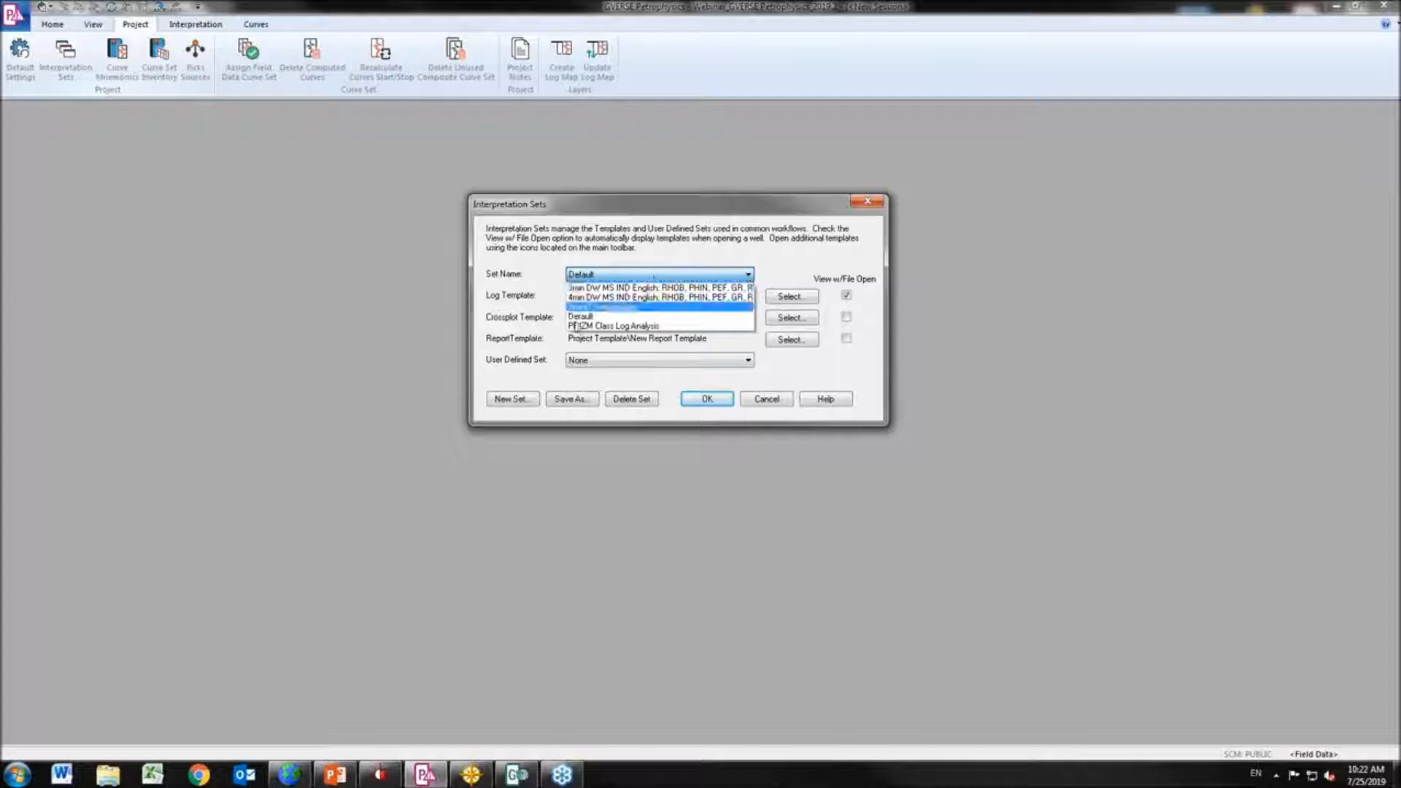
pyautogui.click(580, 316)
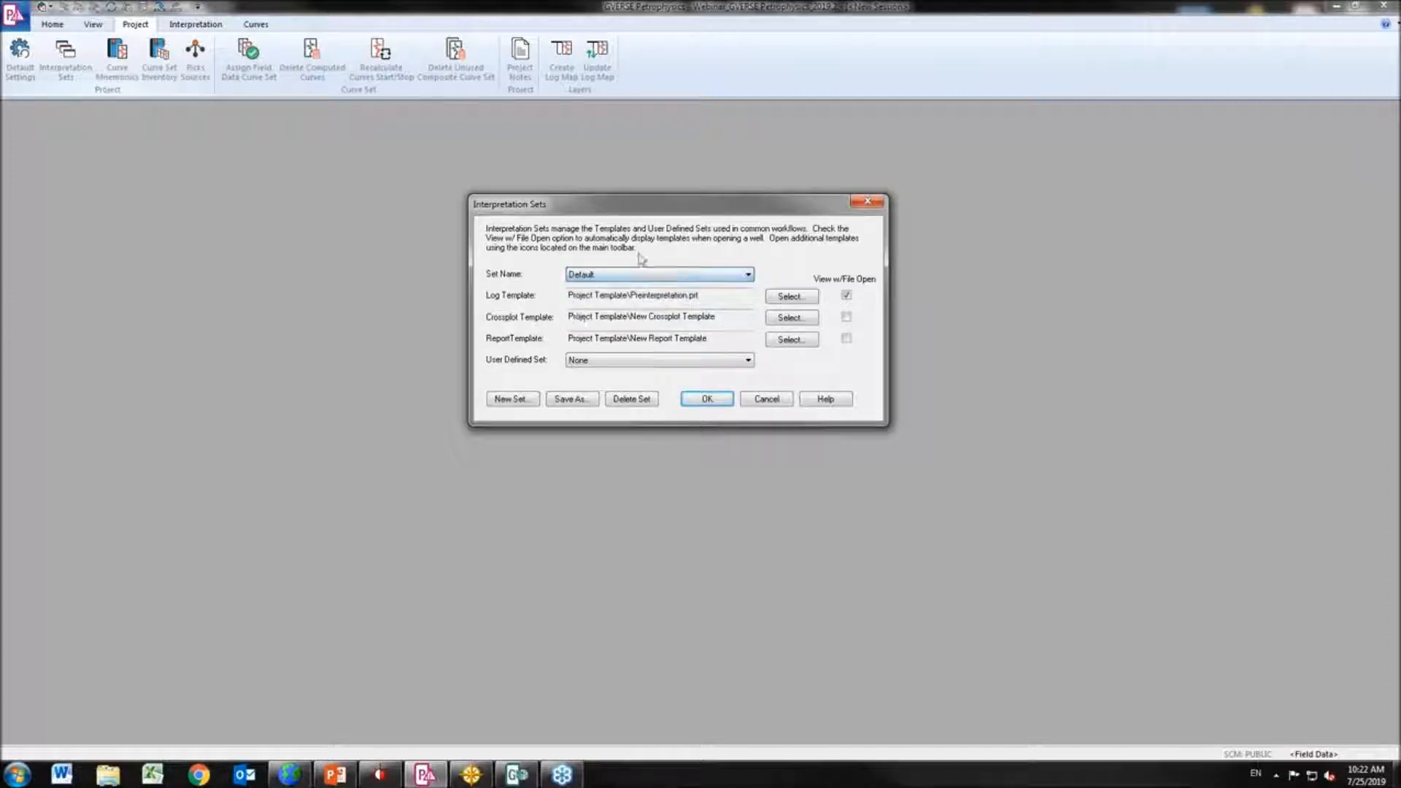
# Examine the project templates available as the Default set's log template, cancel the selection and accept the interpretation set
pyautogui.click(783, 298)
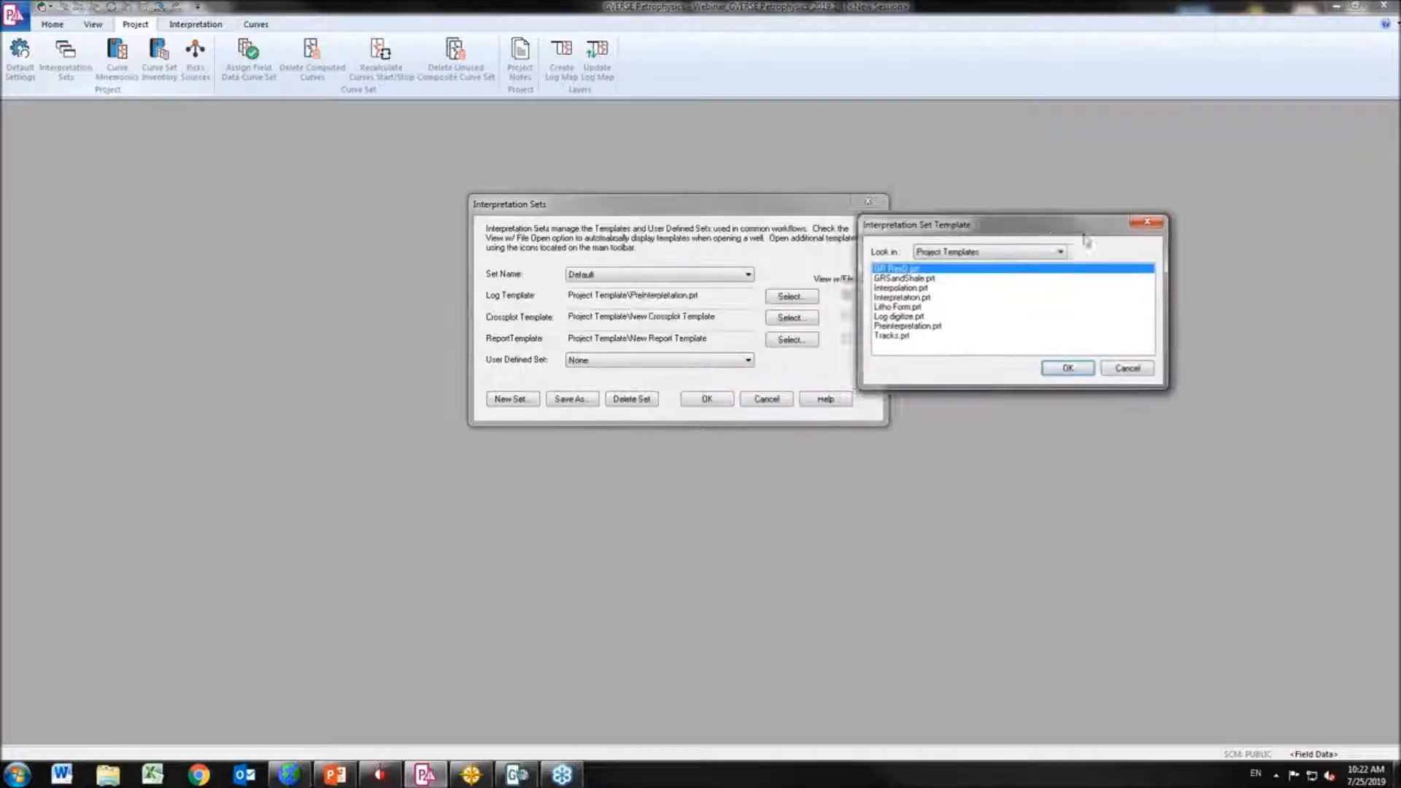
pyautogui.moveTo(1084, 235); pyautogui.dragTo(1133, 238)
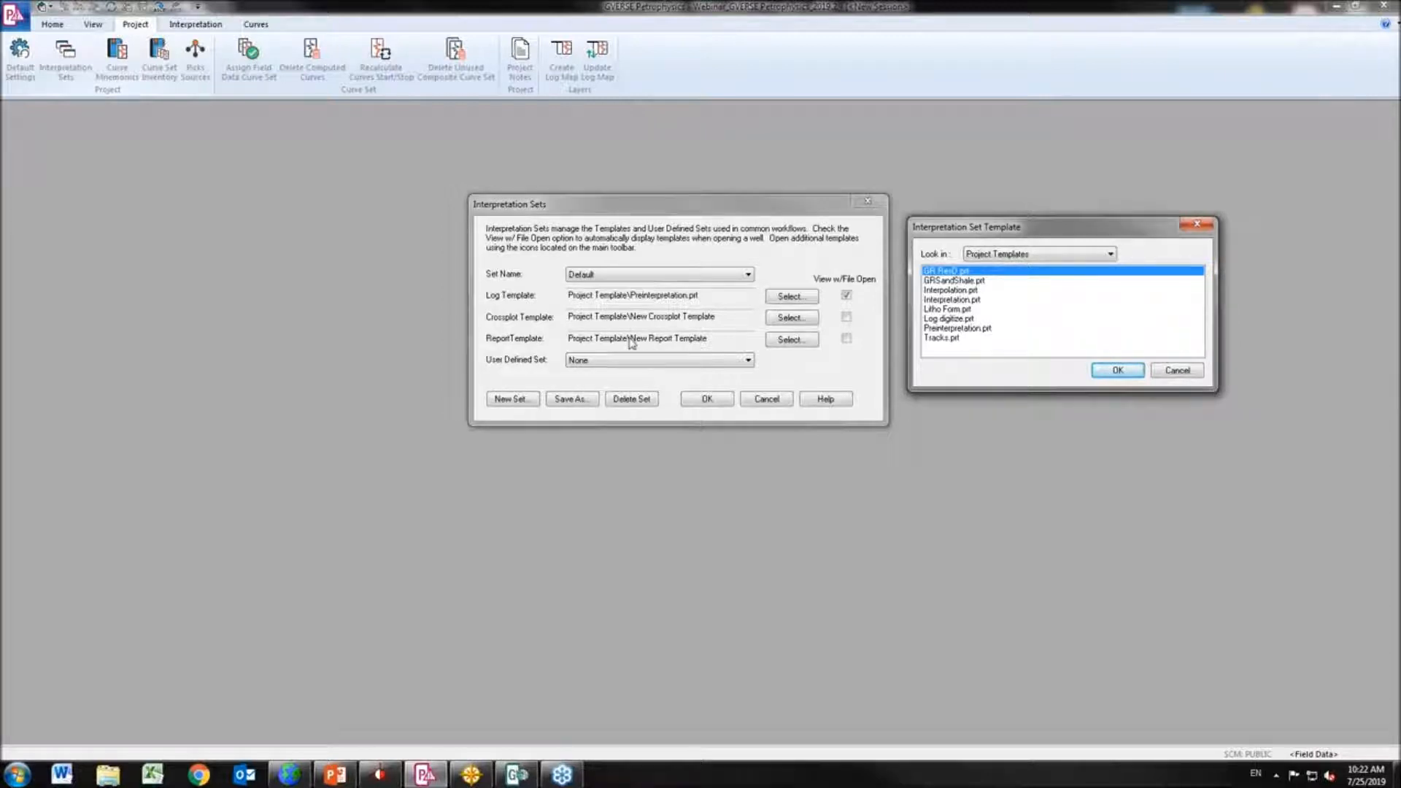
pyautogui.click(1193, 371)
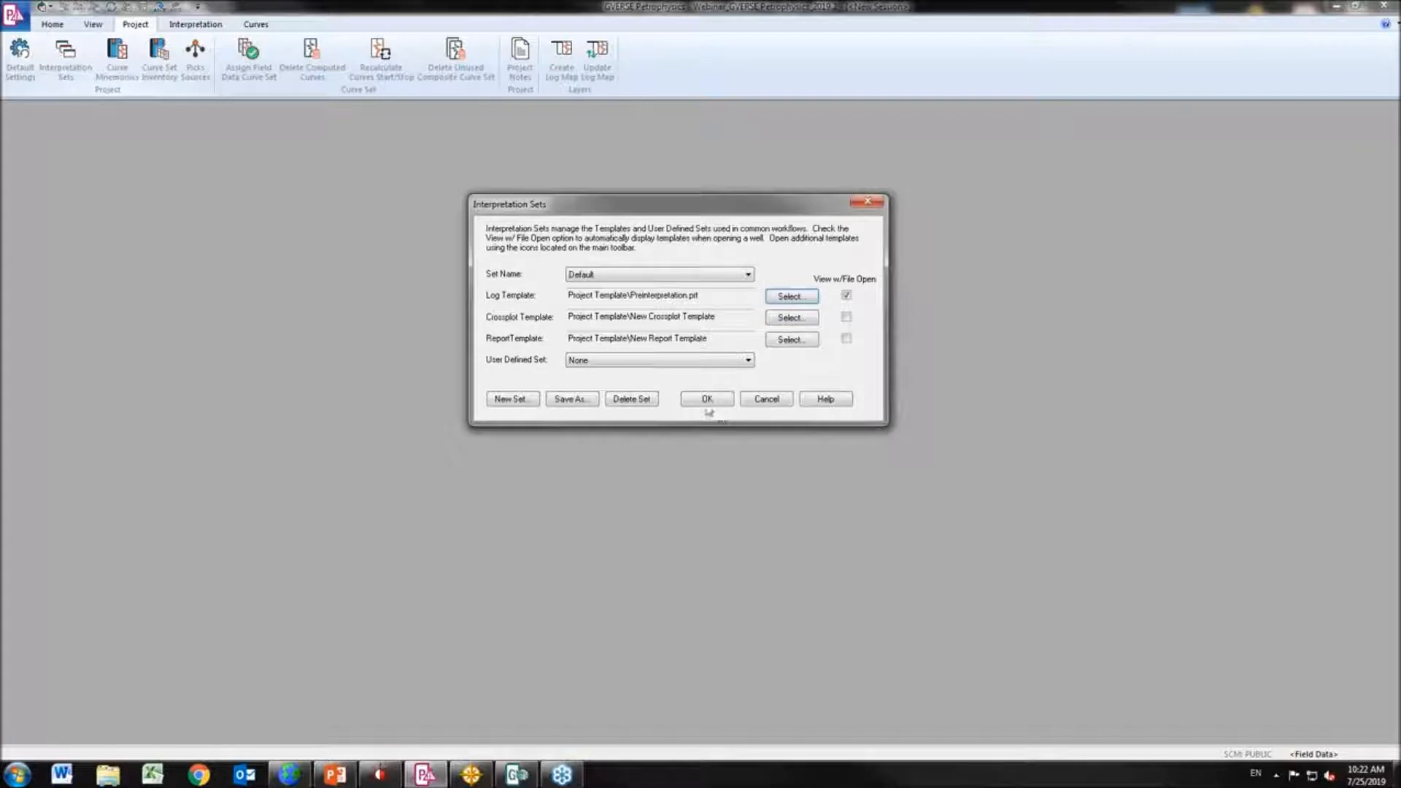
pyautogui.click(706, 401)
# Bring up the list of wells available for opening and look through the project's wells
pyautogui.click(65, 24)
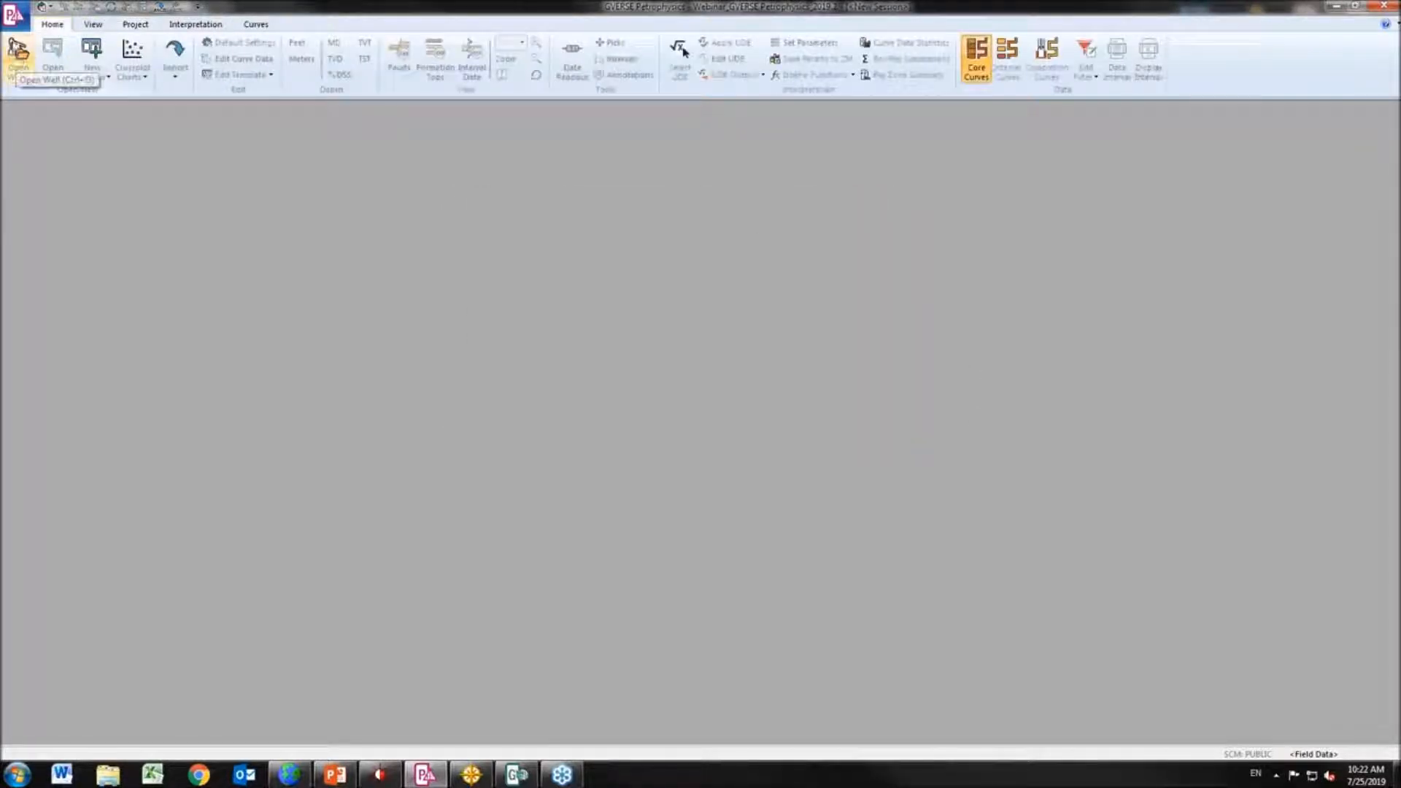
pyautogui.click(19, 53)
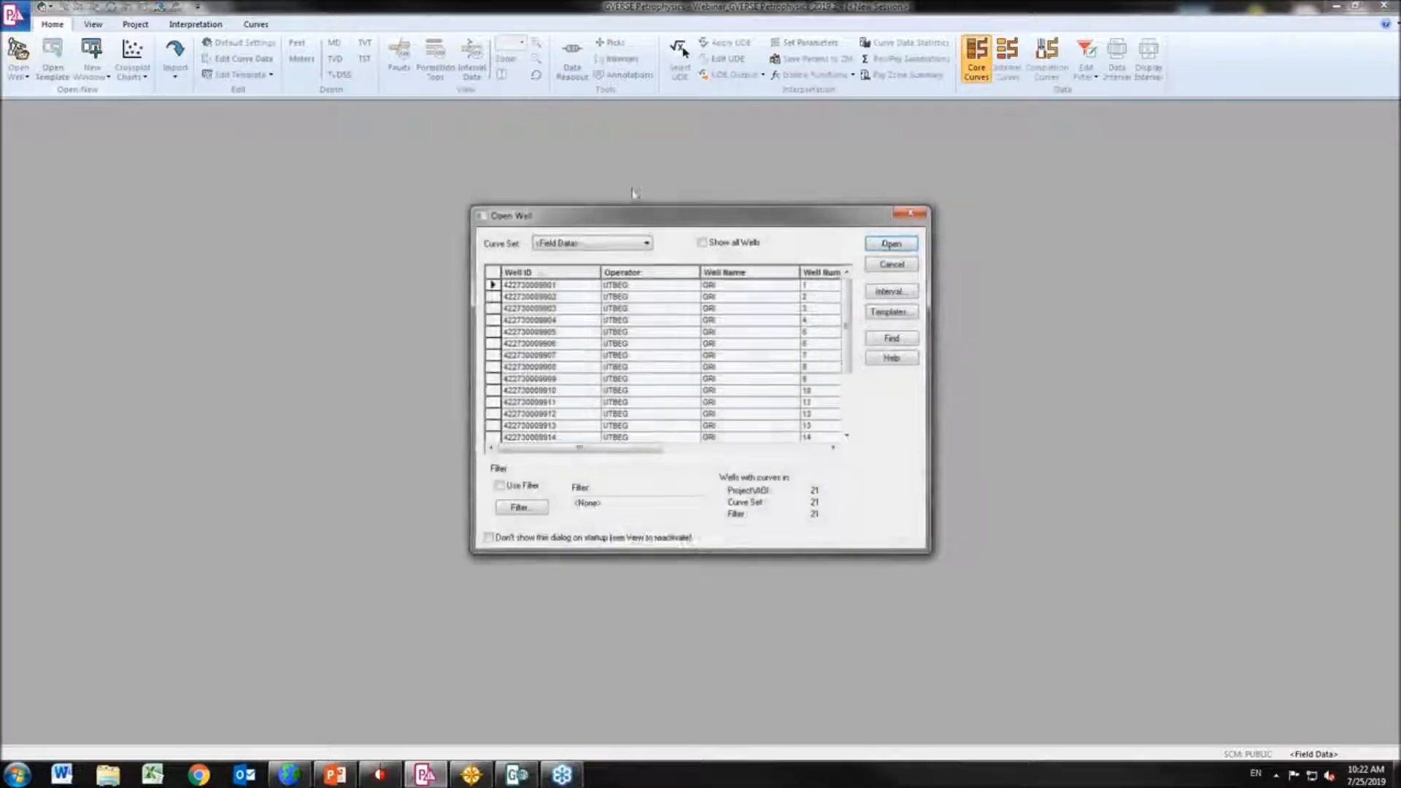
pyautogui.moveTo(607, 211); pyautogui.dragTo(526, 187)
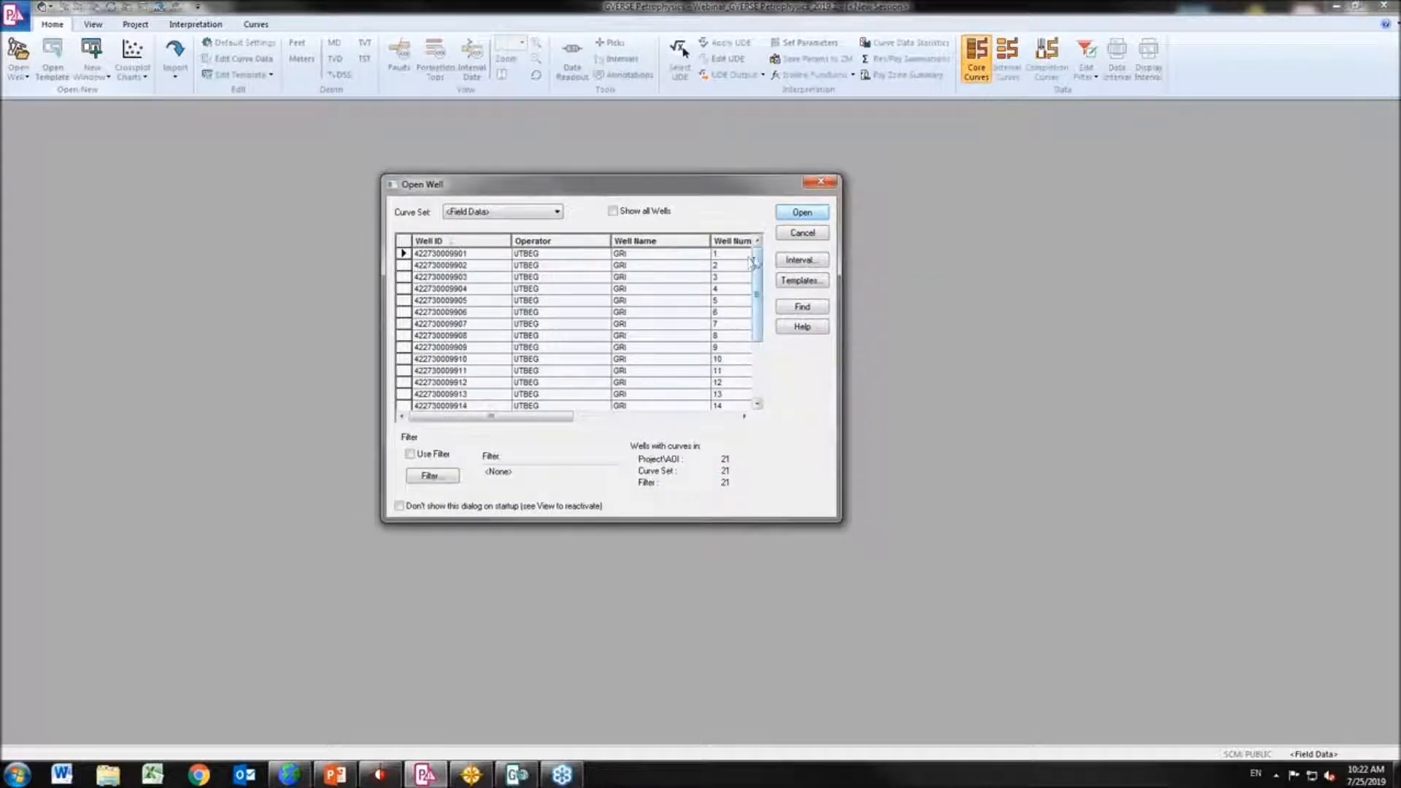
pyautogui.scroll(-2, 744, 354)
pyautogui.scroll(-3, 746, 355)
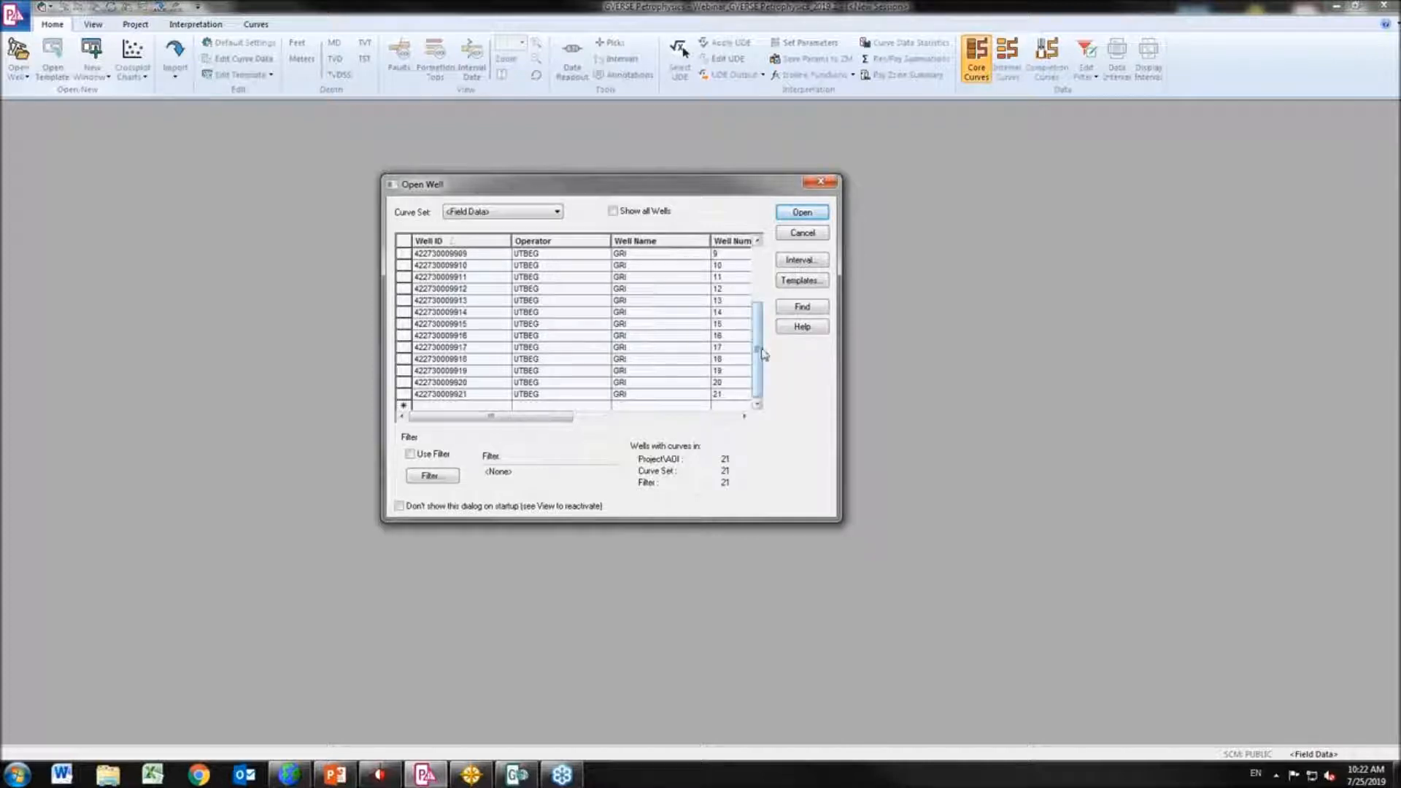
pyautogui.moveTo(763, 354)
pyautogui.mouseDown()
pyautogui.moveTo(758, 272)
pyautogui.moveTo(763, 318)
pyautogui.mouseUp()
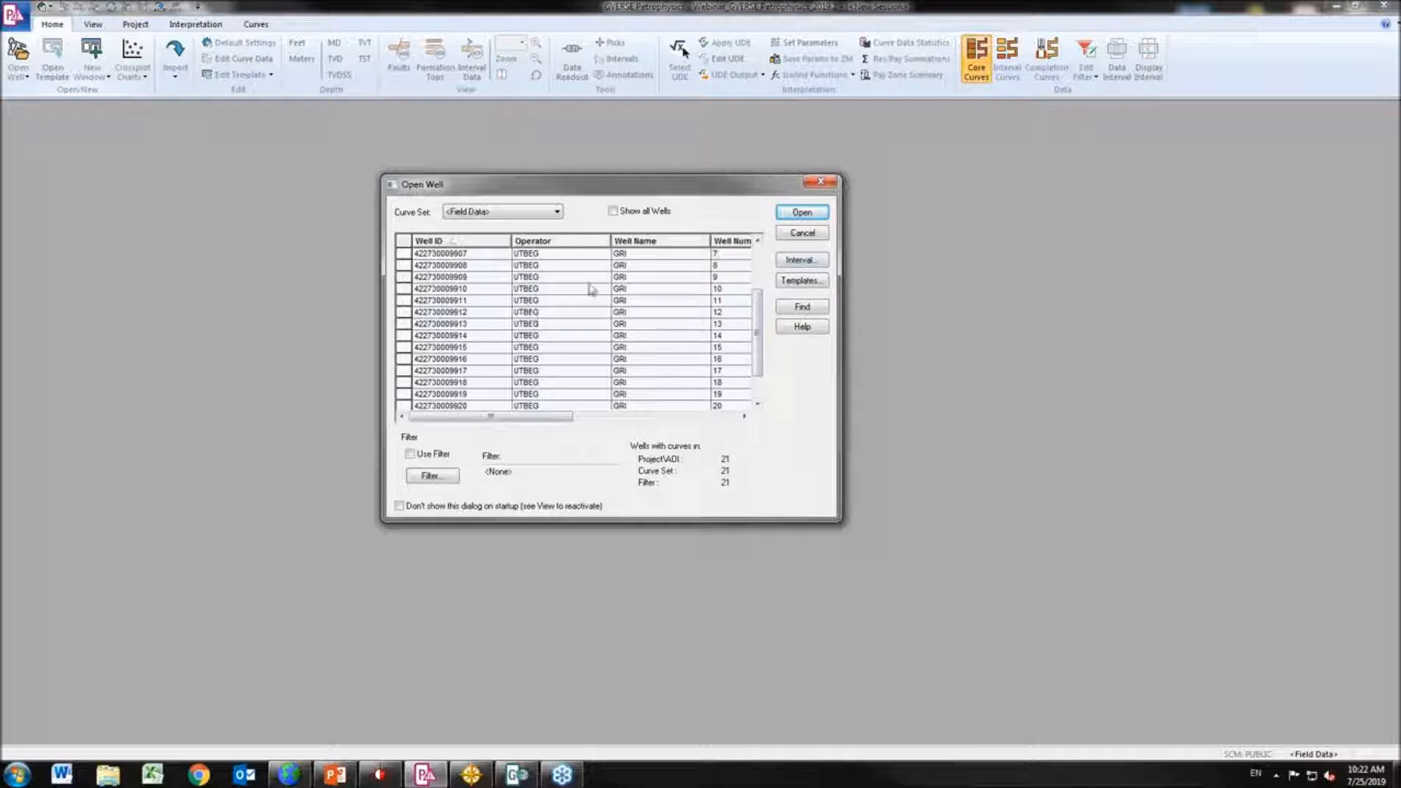
# Start a petrophysics filter for the well list and set its filter type to Wells w/ Curves
pyautogui.click(449, 478)
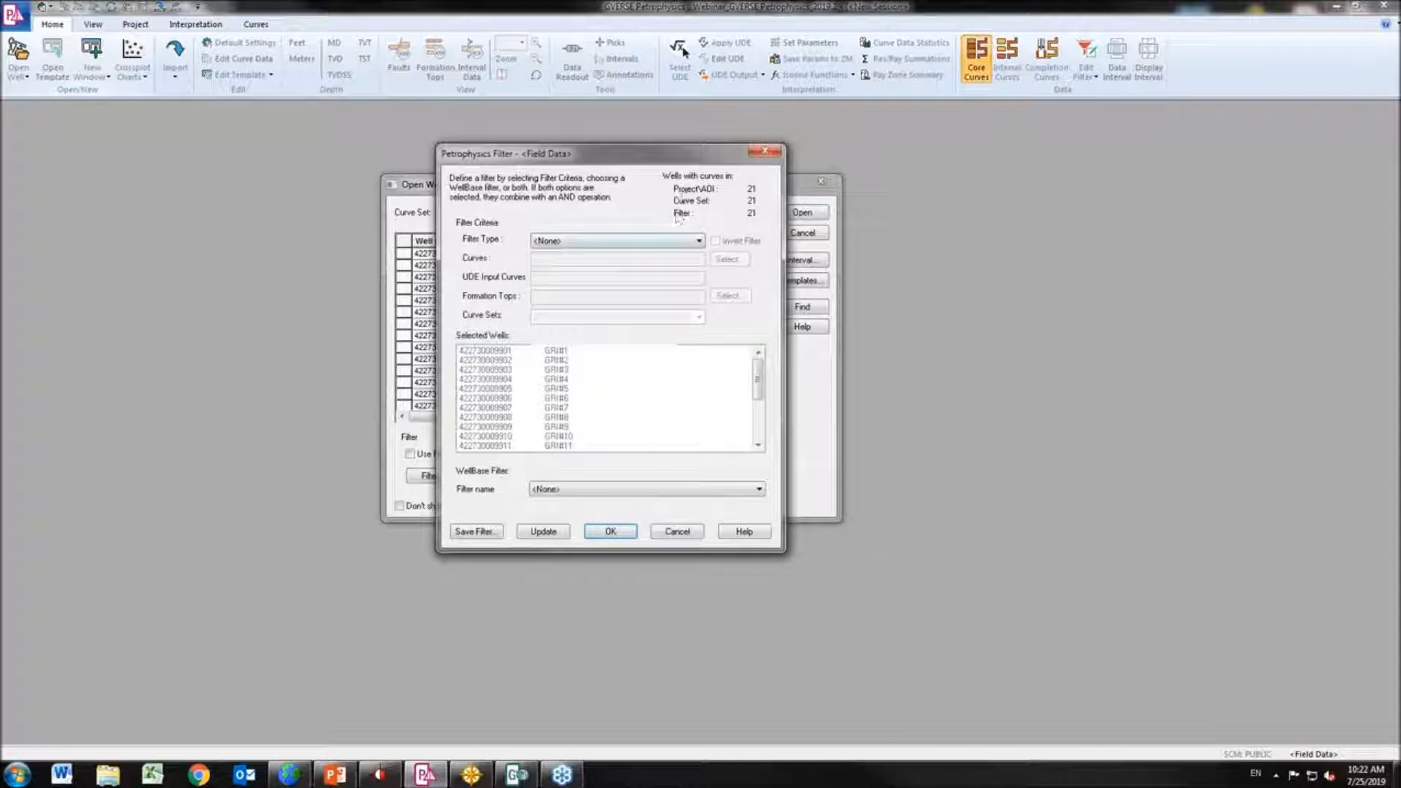
pyautogui.moveTo(694, 162); pyautogui.dragTo(1105, 181)
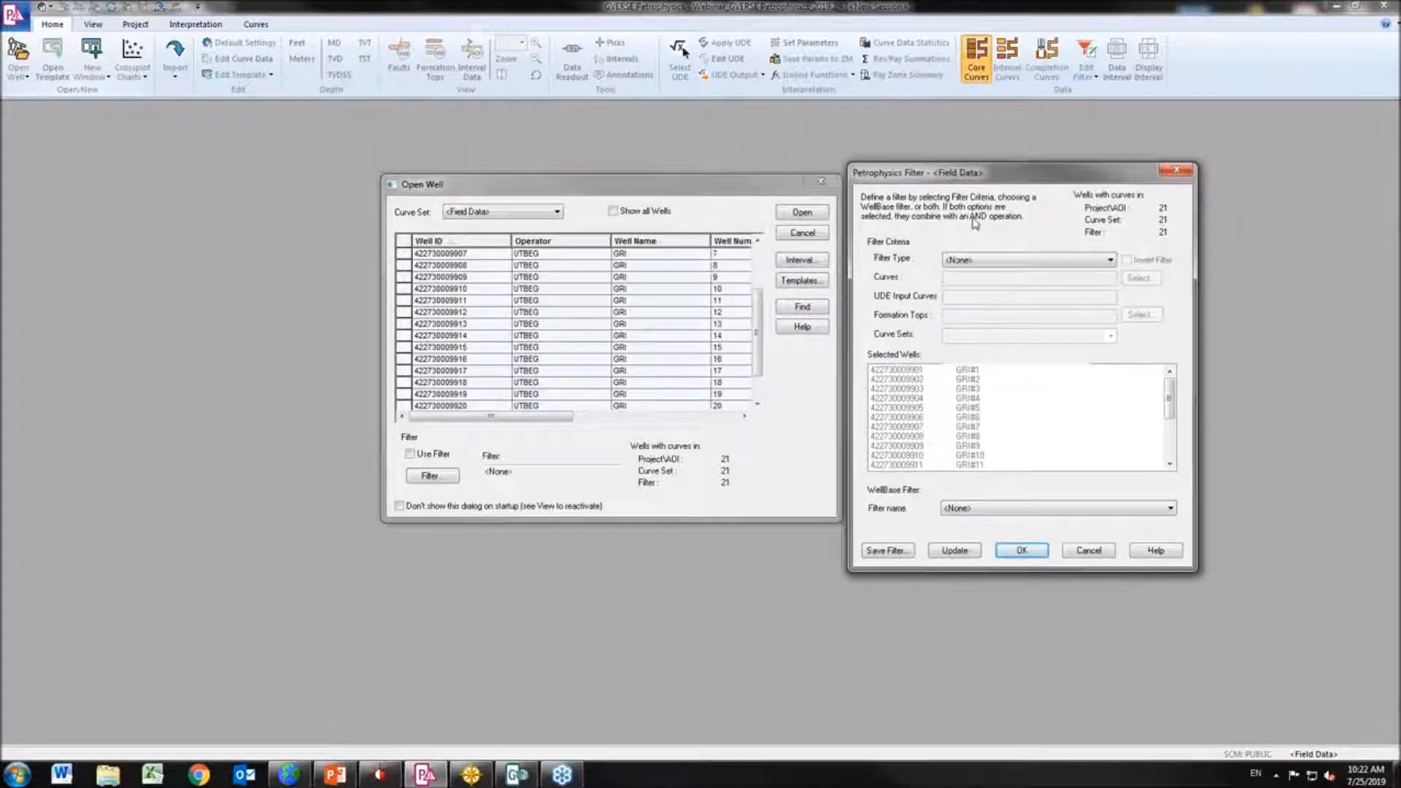
pyautogui.click(1055, 262)
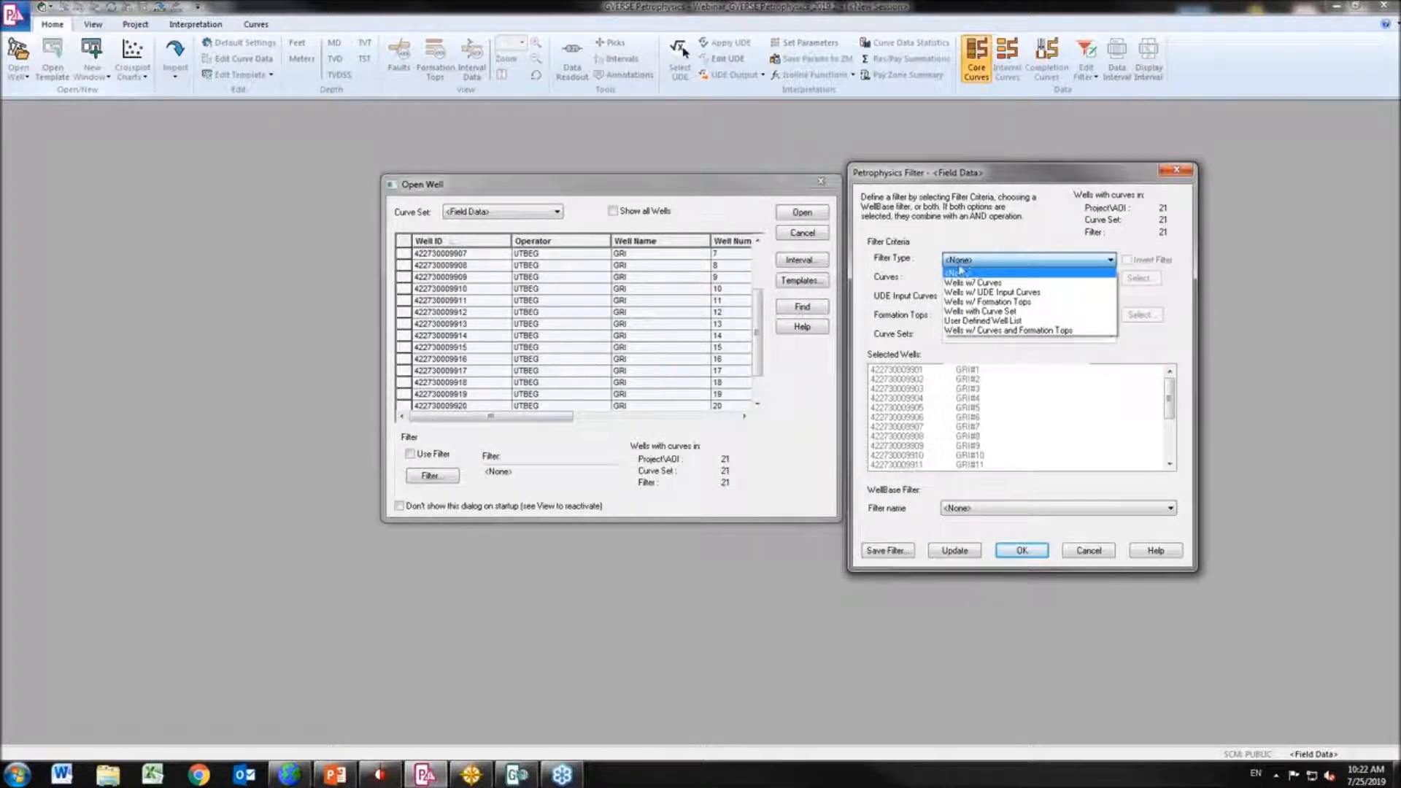
pyautogui.click(1002, 283)
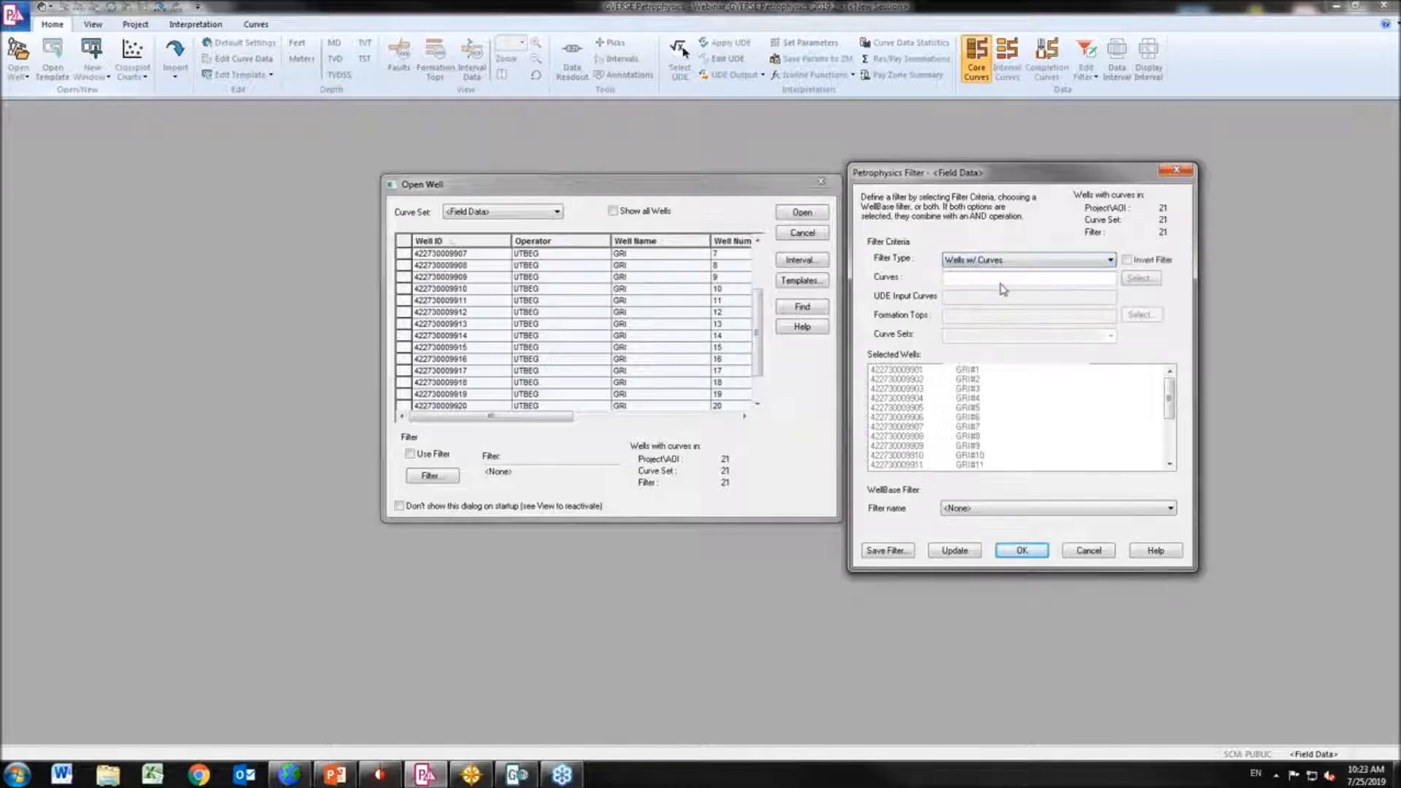
# Choose RHOB and SP as the required curves for the well filter
pyautogui.click(1140, 278)
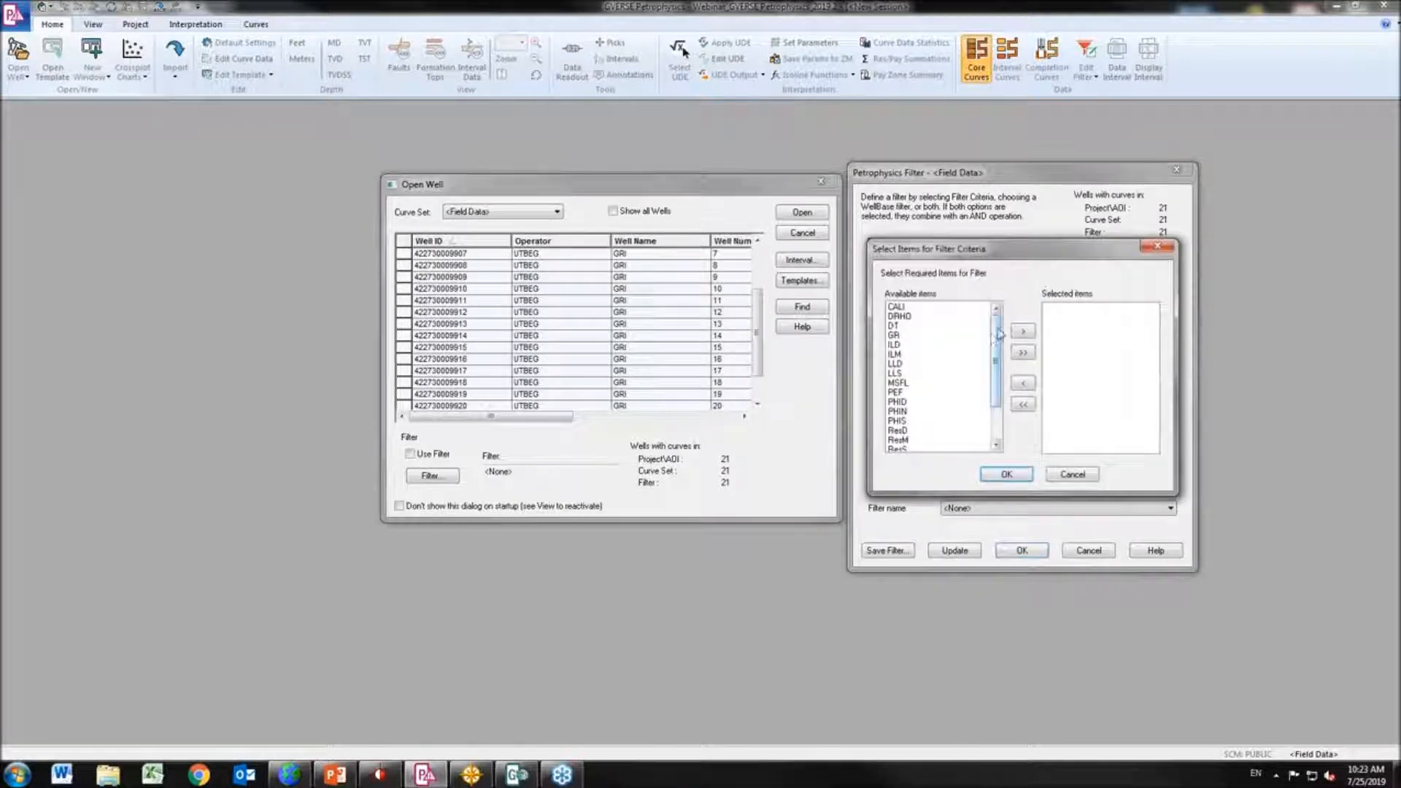
pyautogui.moveTo(994, 337); pyautogui.dragTo(996, 376)
pyautogui.click(905, 411)
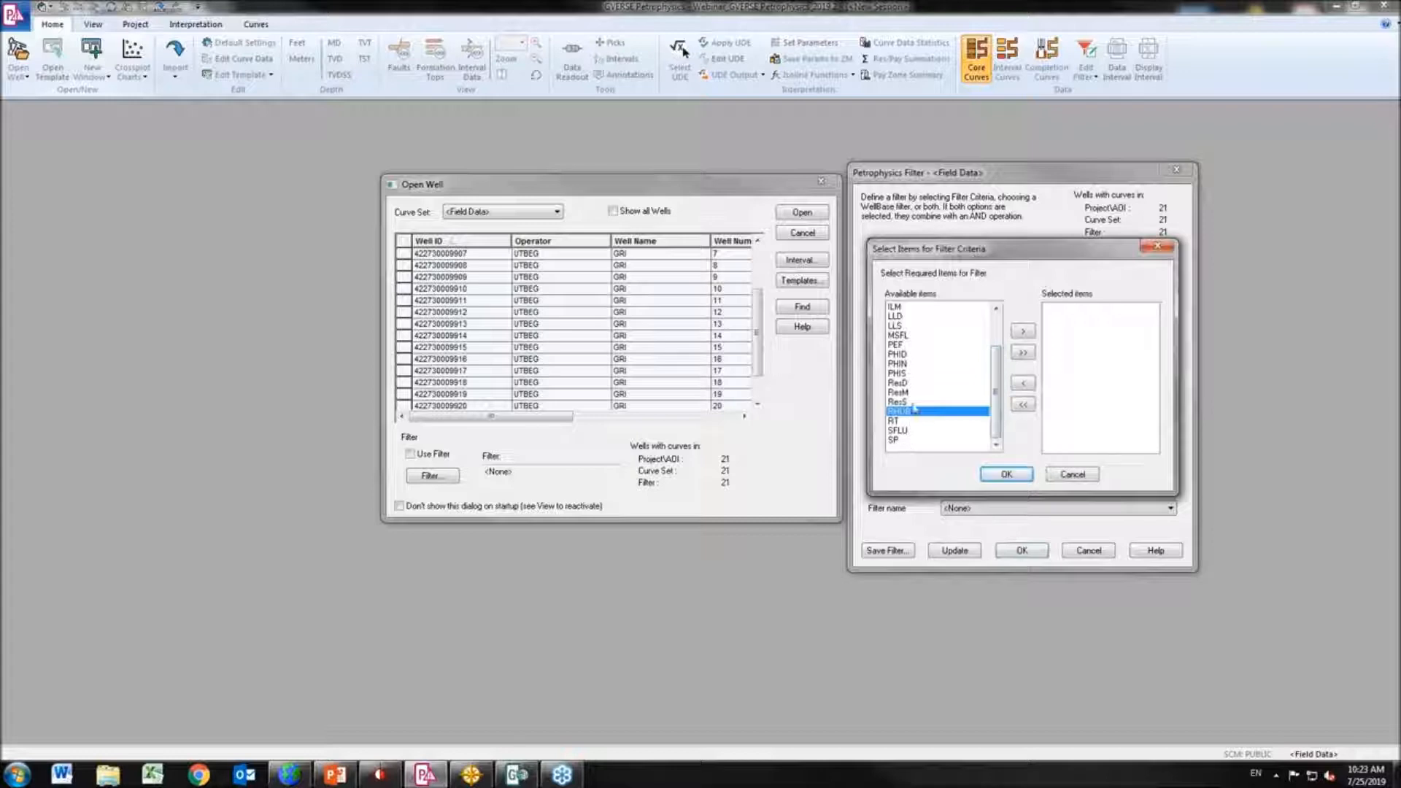
pyautogui.keyDown('ctrl'); pyautogui.click(894, 440); pyautogui.keyUp('ctrl')
pyautogui.click(1023, 330)
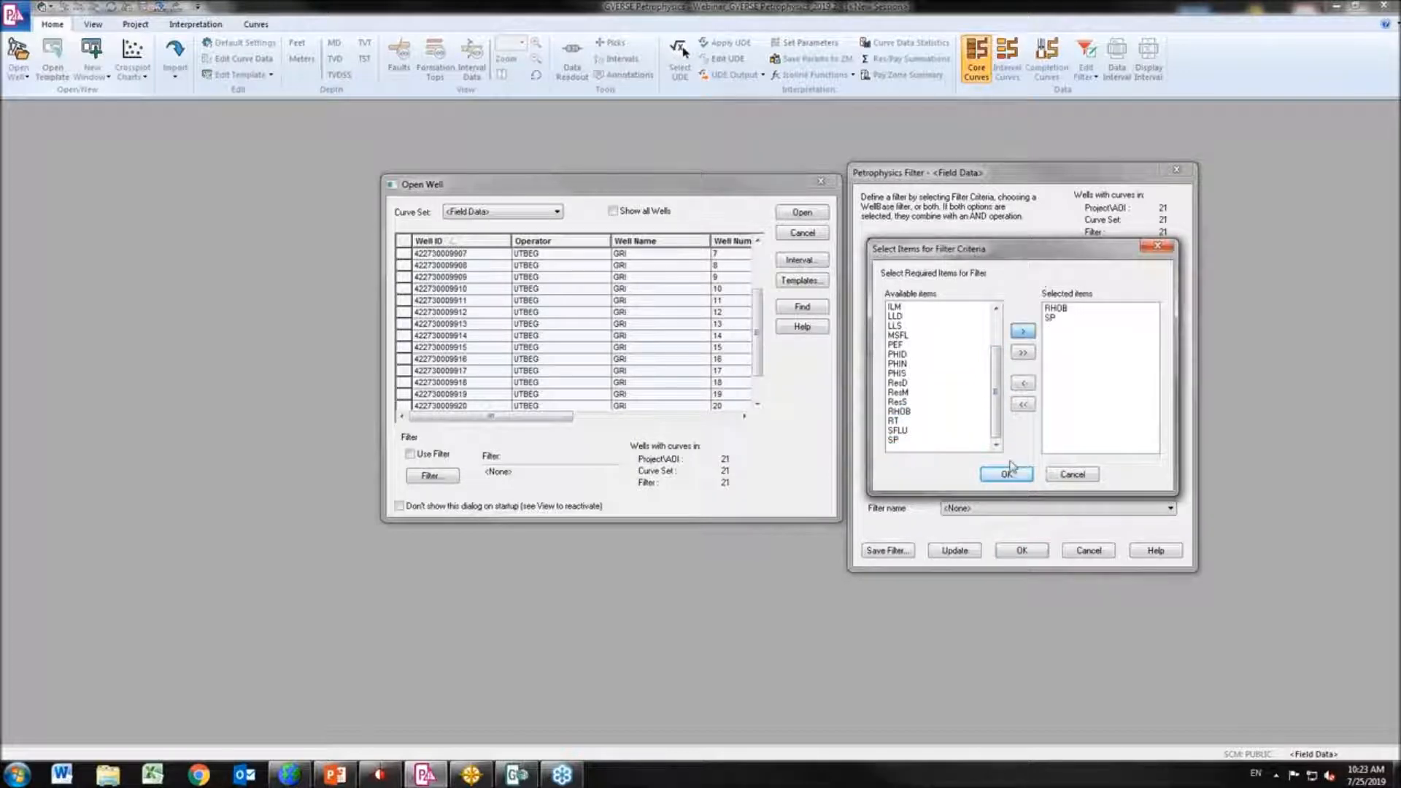
pyautogui.click(1007, 474)
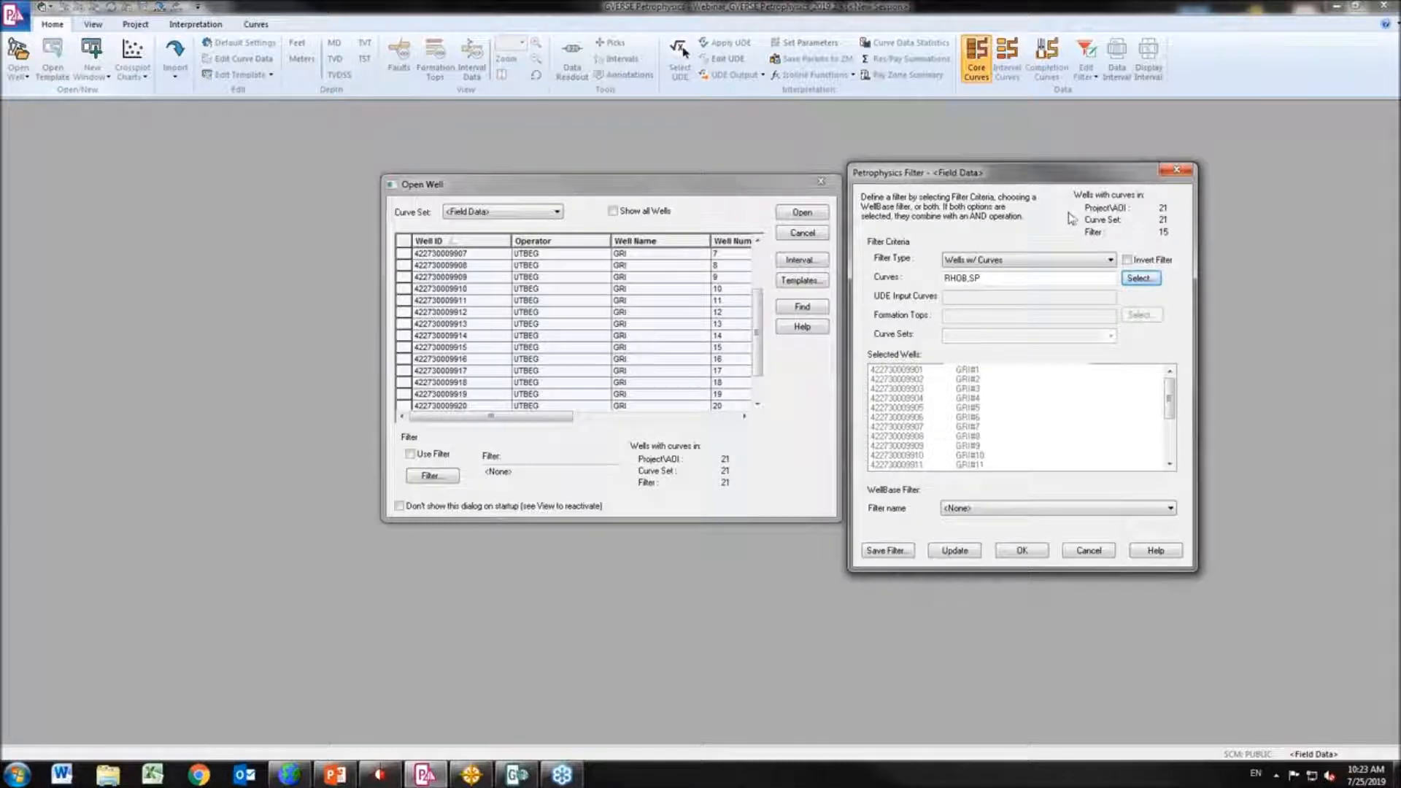
# Check the available WellBase filters, reset the filter type to None and cancel the well filter
pyautogui.click(1031, 511)
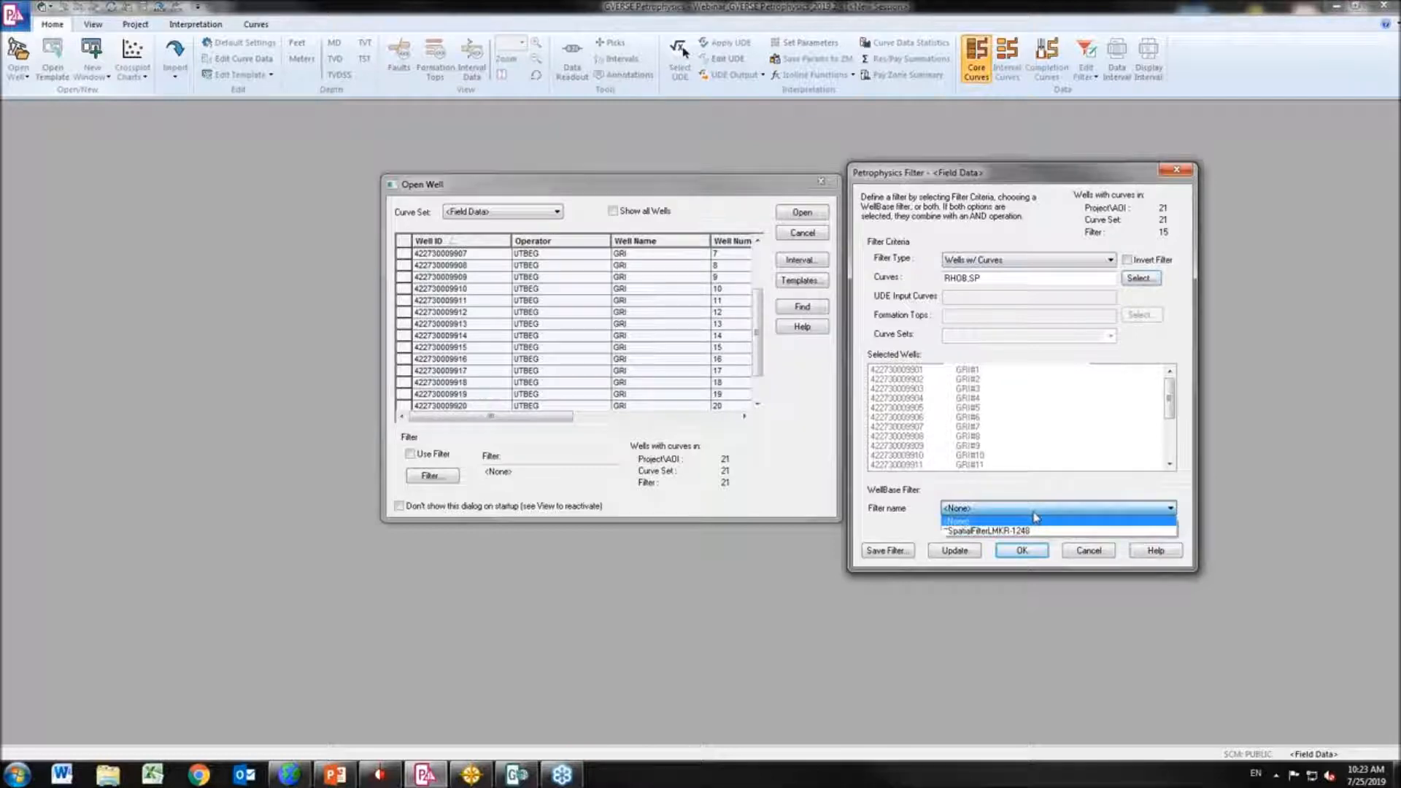
pyautogui.click(1035, 520)
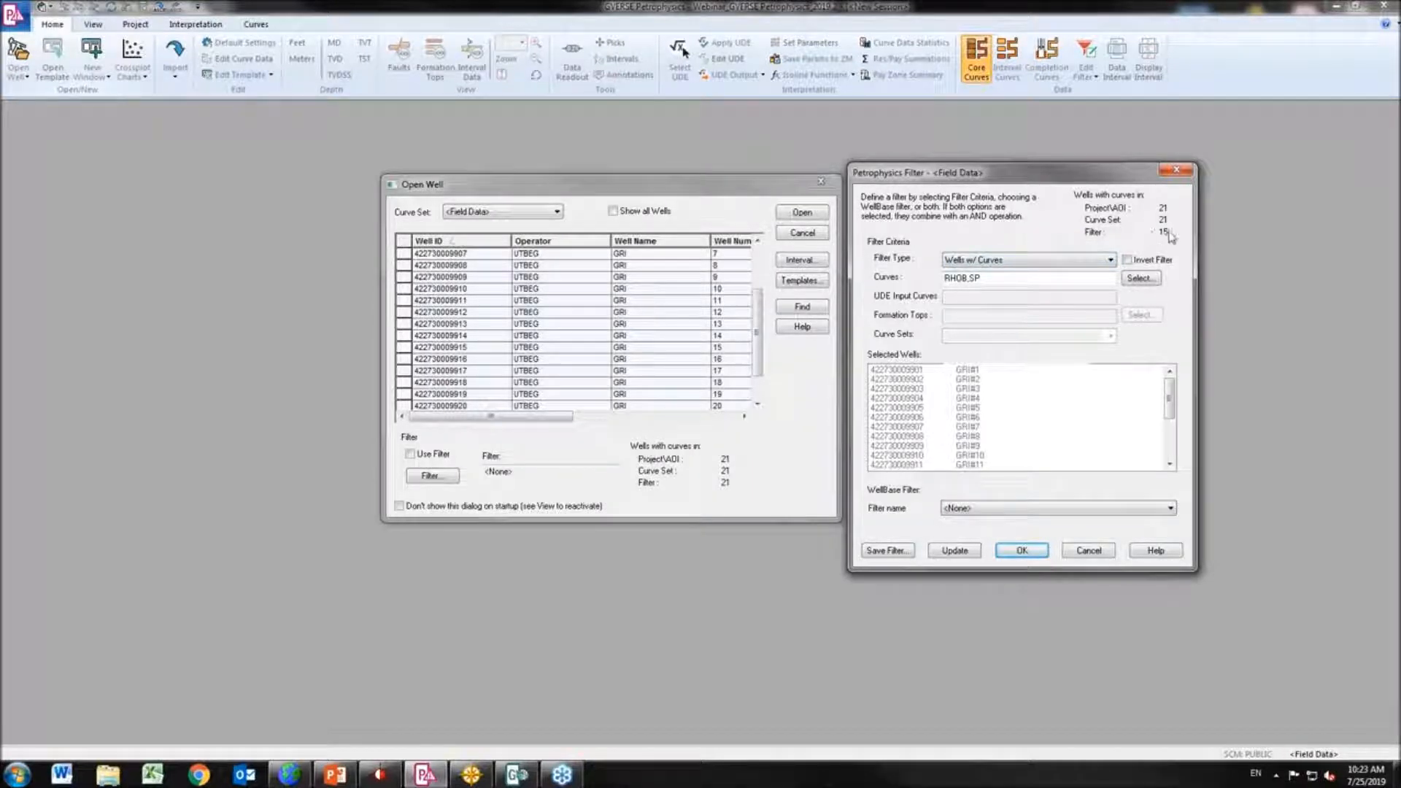
pyautogui.click(1098, 262)
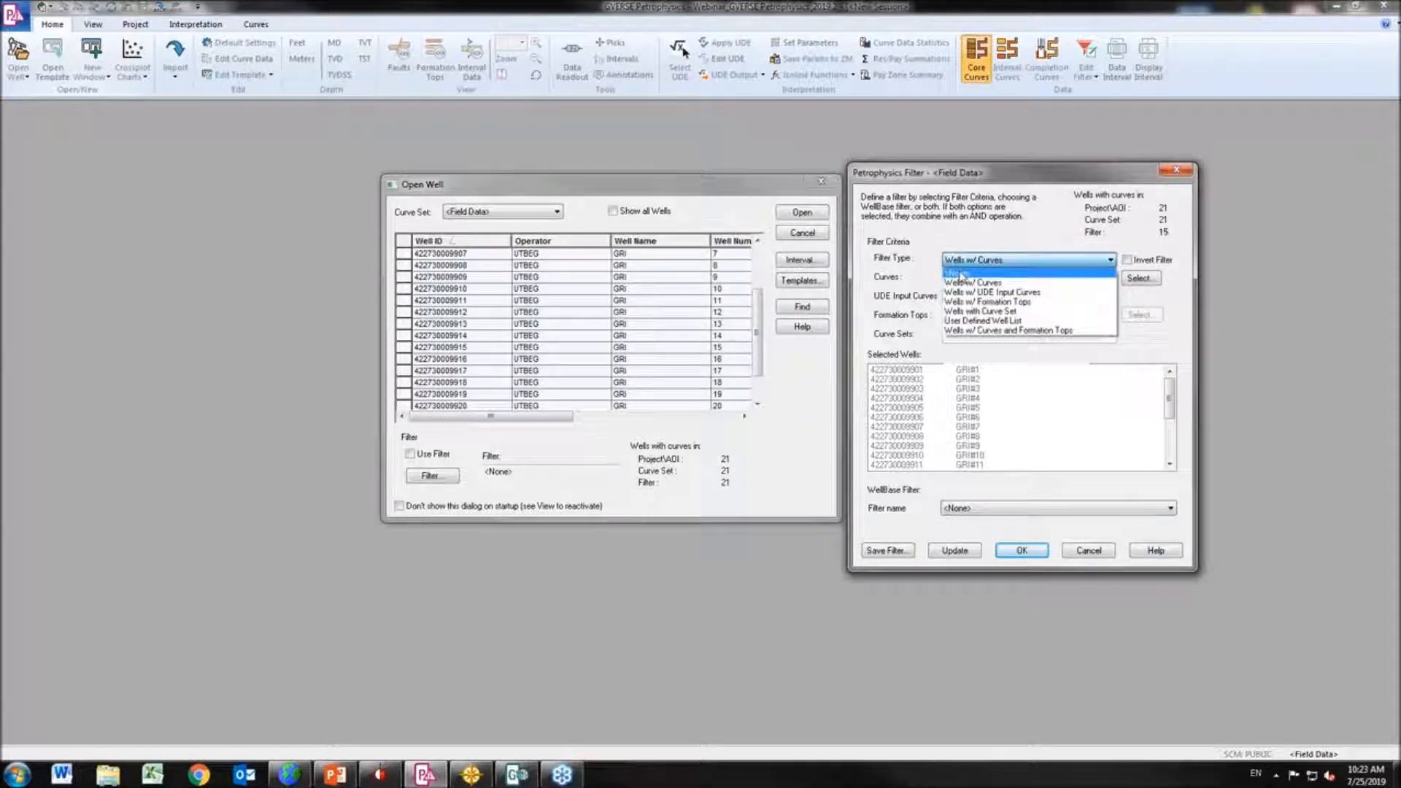
pyautogui.click(962, 269)
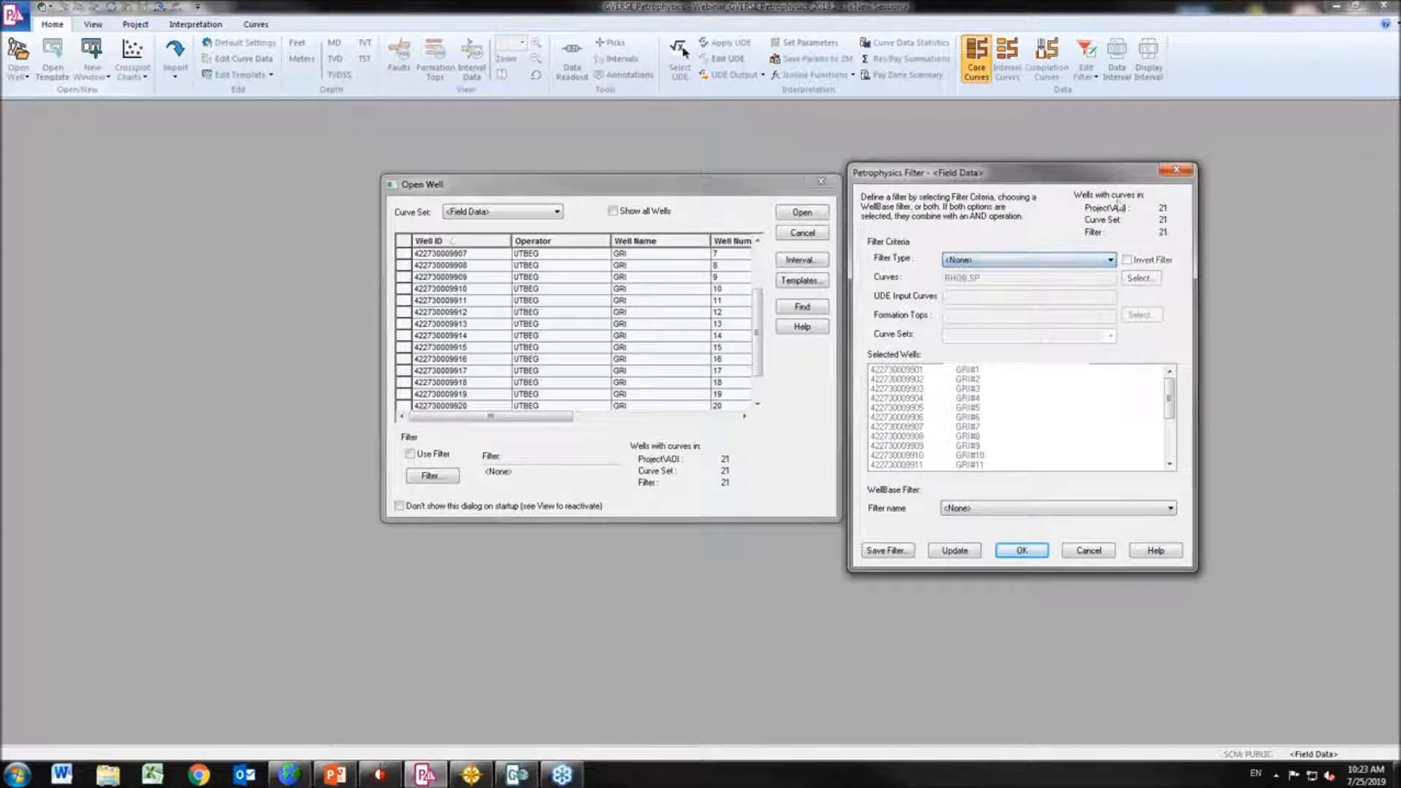
pyautogui.click(1091, 553)
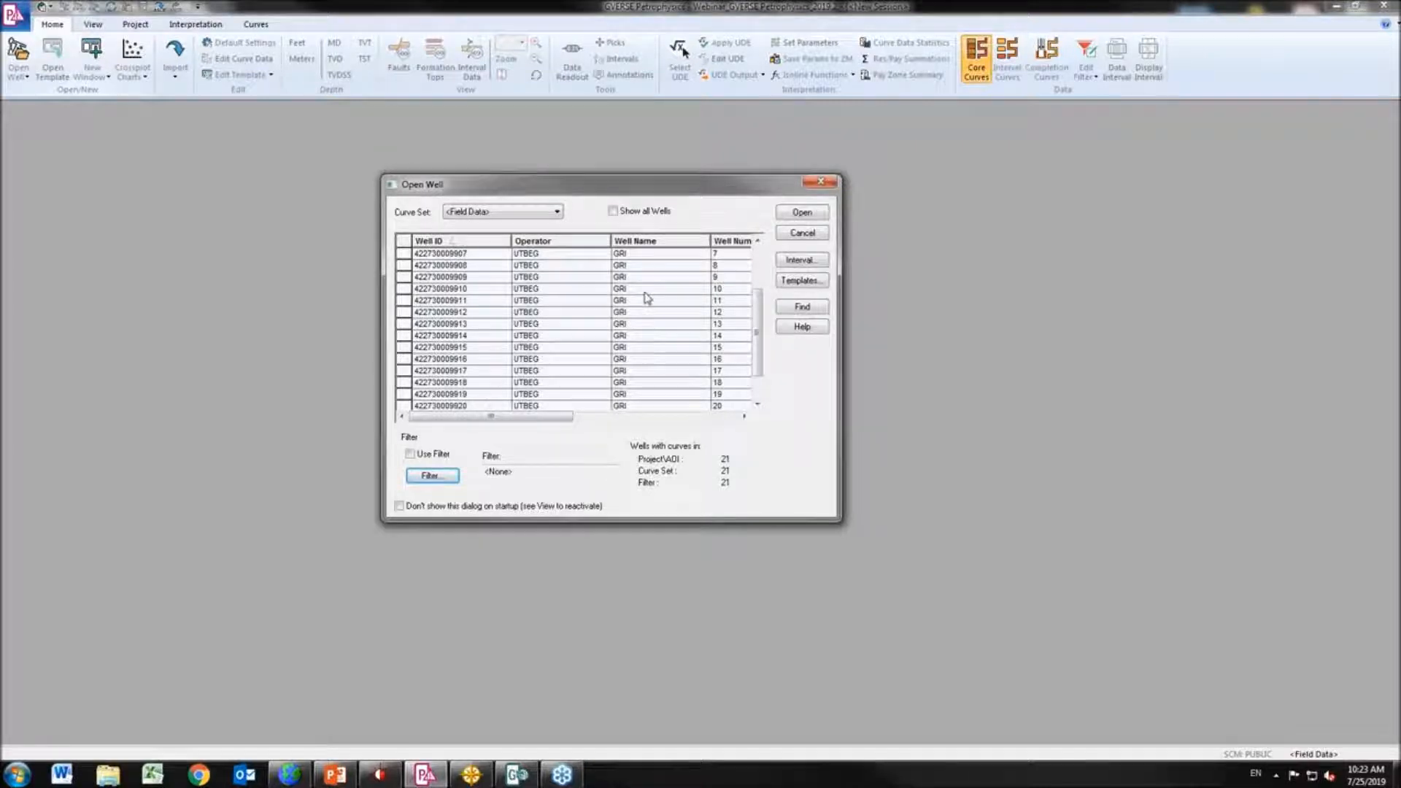
# Select GRI well number 11 and look through the project log templates it can be opened with
pyautogui.click(669, 300)
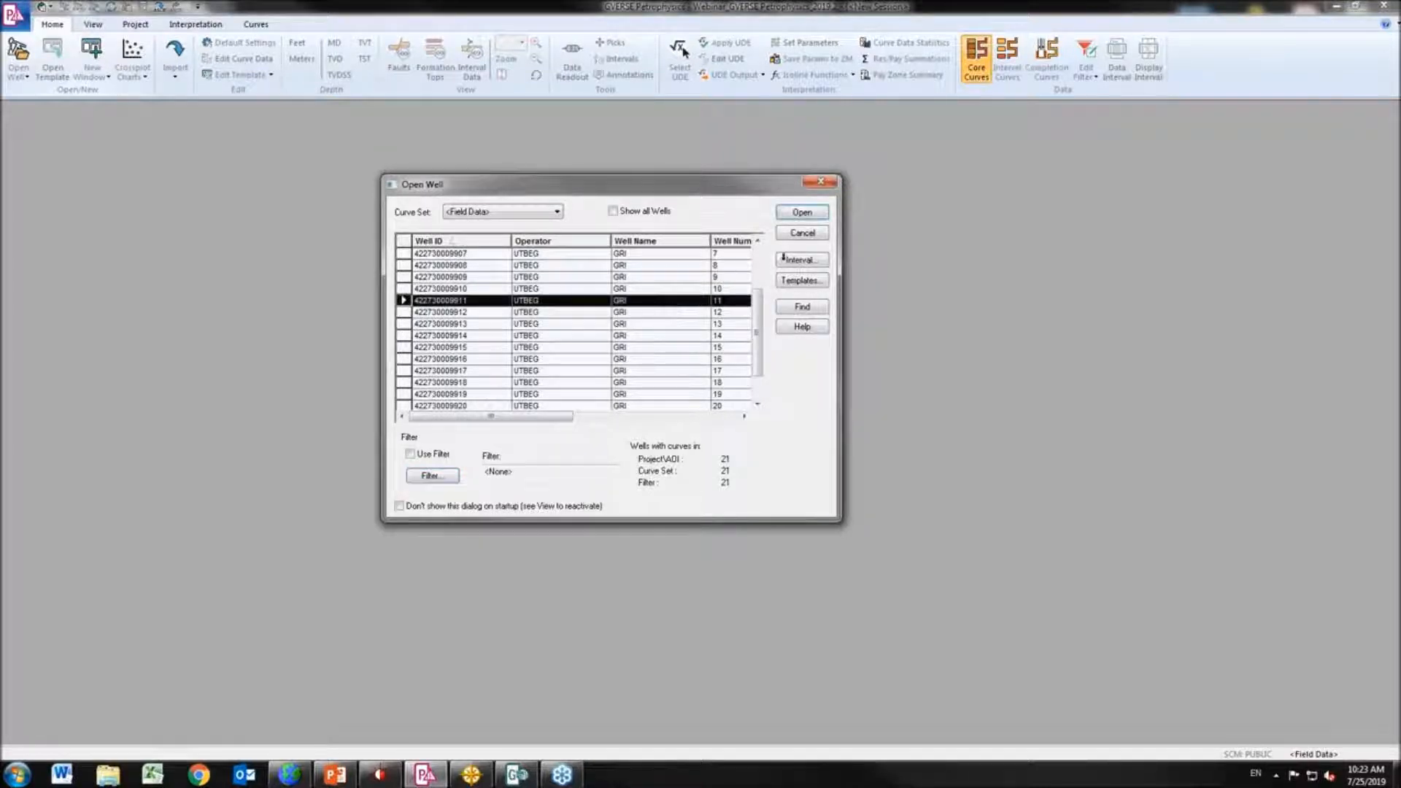
pyautogui.moveTo(705, 187); pyautogui.dragTo(537, 167)
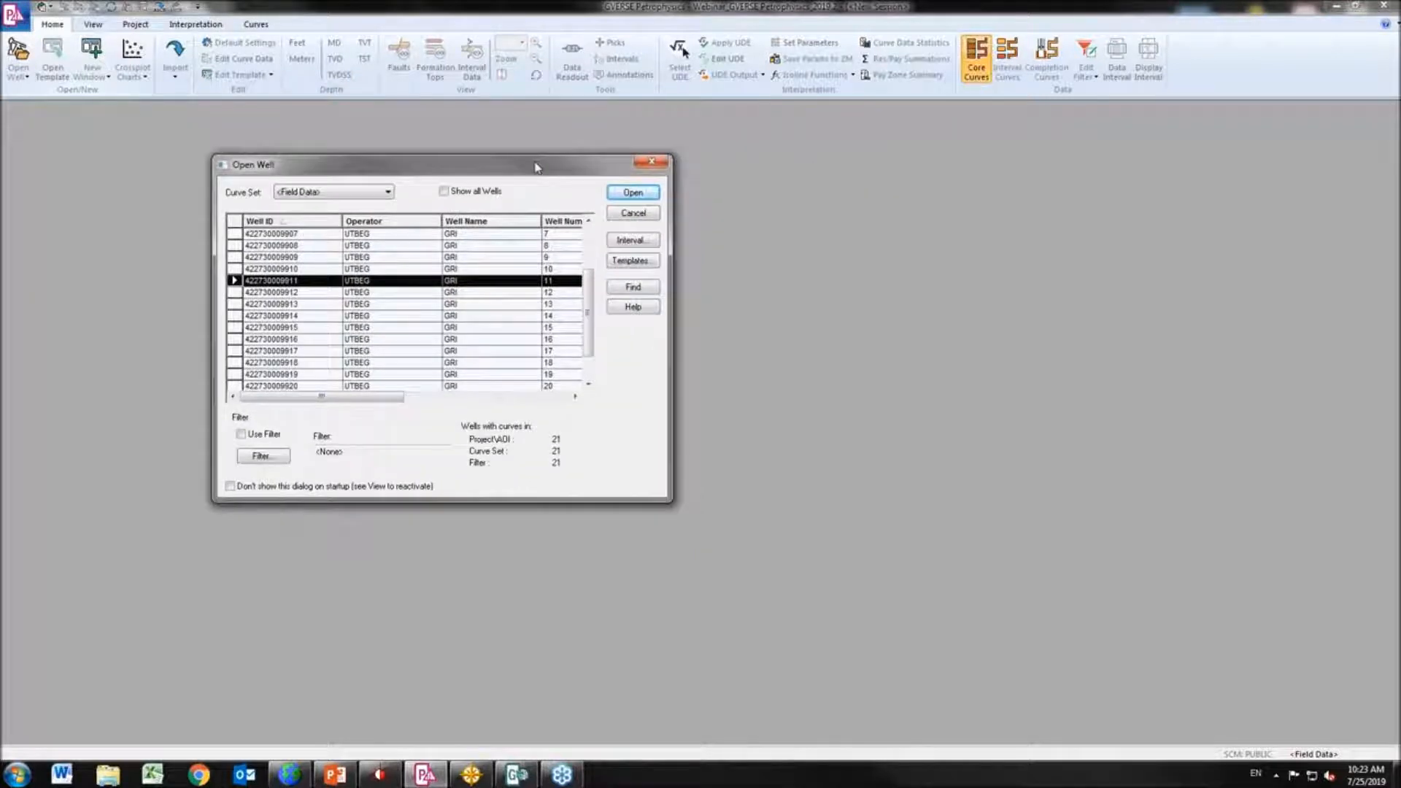
pyautogui.click(644, 270)
pyautogui.moveTo(543, 198); pyautogui.dragTo(1017, 179)
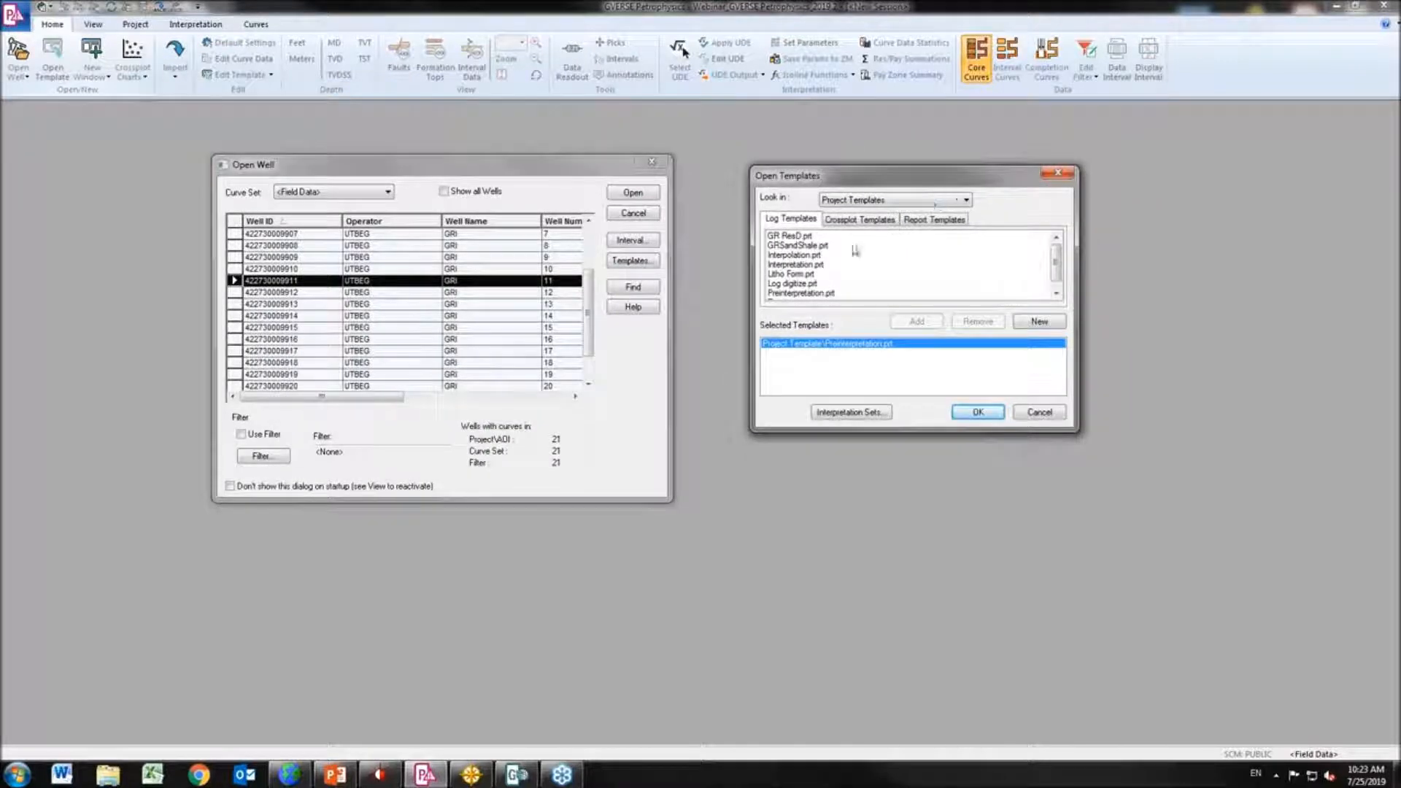
pyautogui.click(1057, 293)
pyautogui.click(1056, 237)
# Add the system log template Raw Curves.prt to the templates selected for opening the well
pyautogui.click(883, 201)
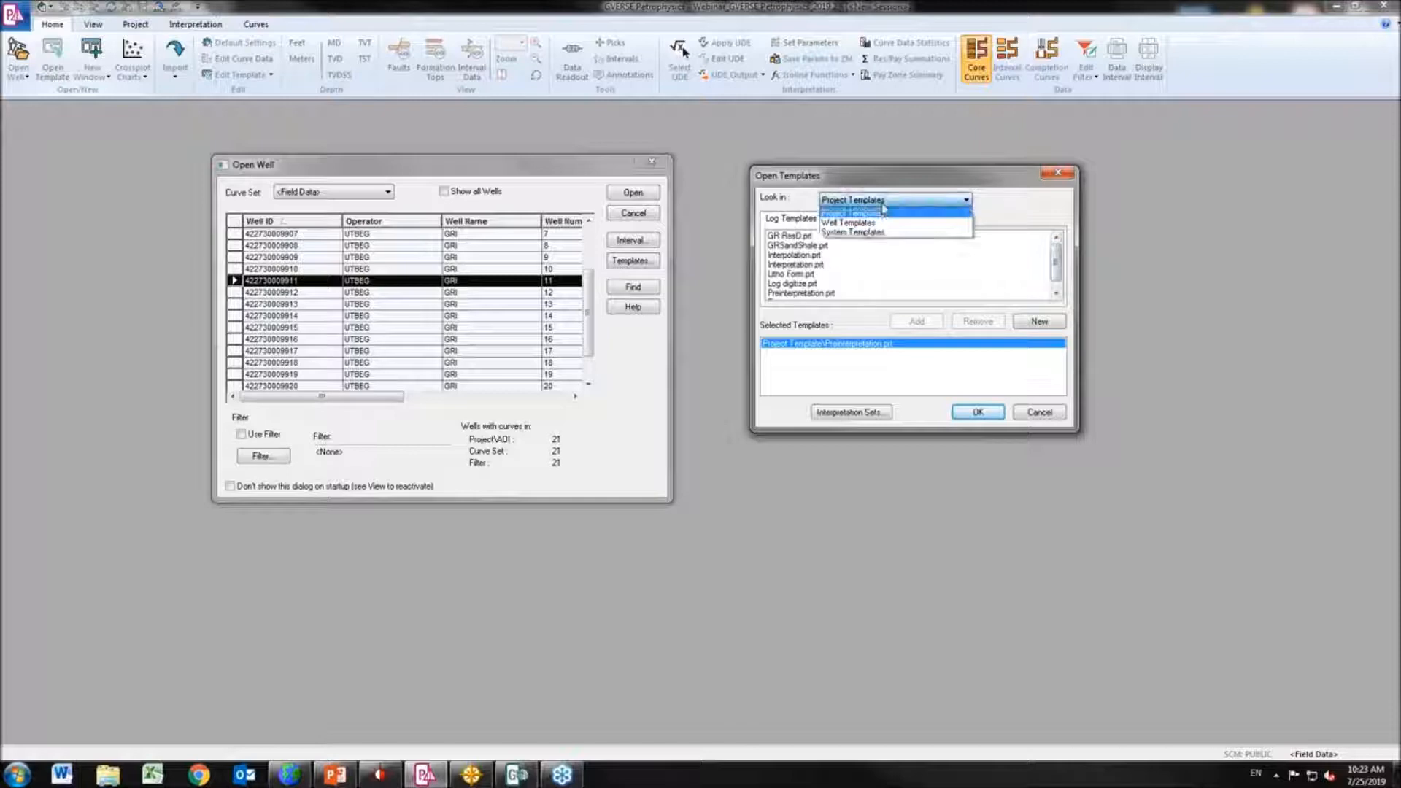
pyautogui.click(868, 232)
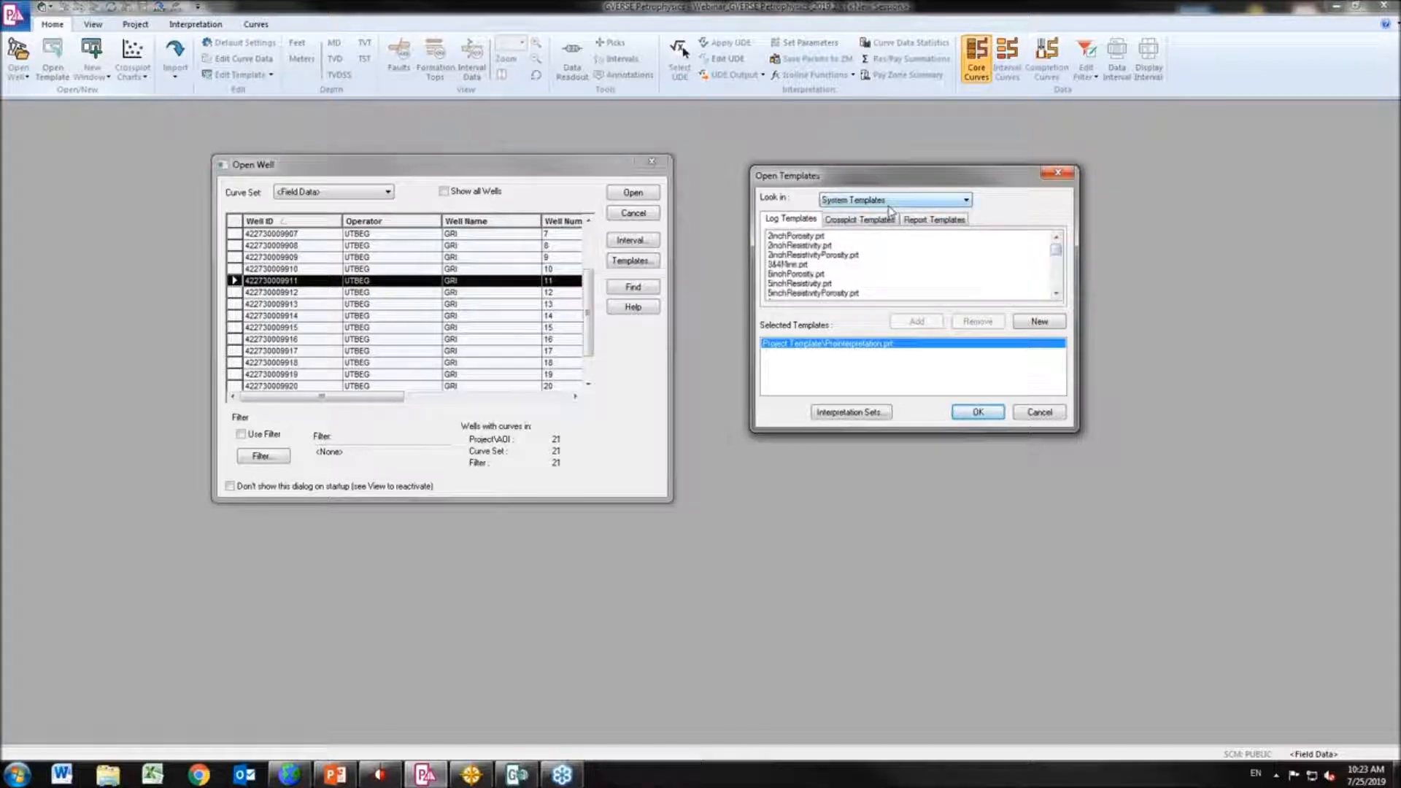
pyautogui.moveTo(1056, 249); pyautogui.dragTo(1056, 295)
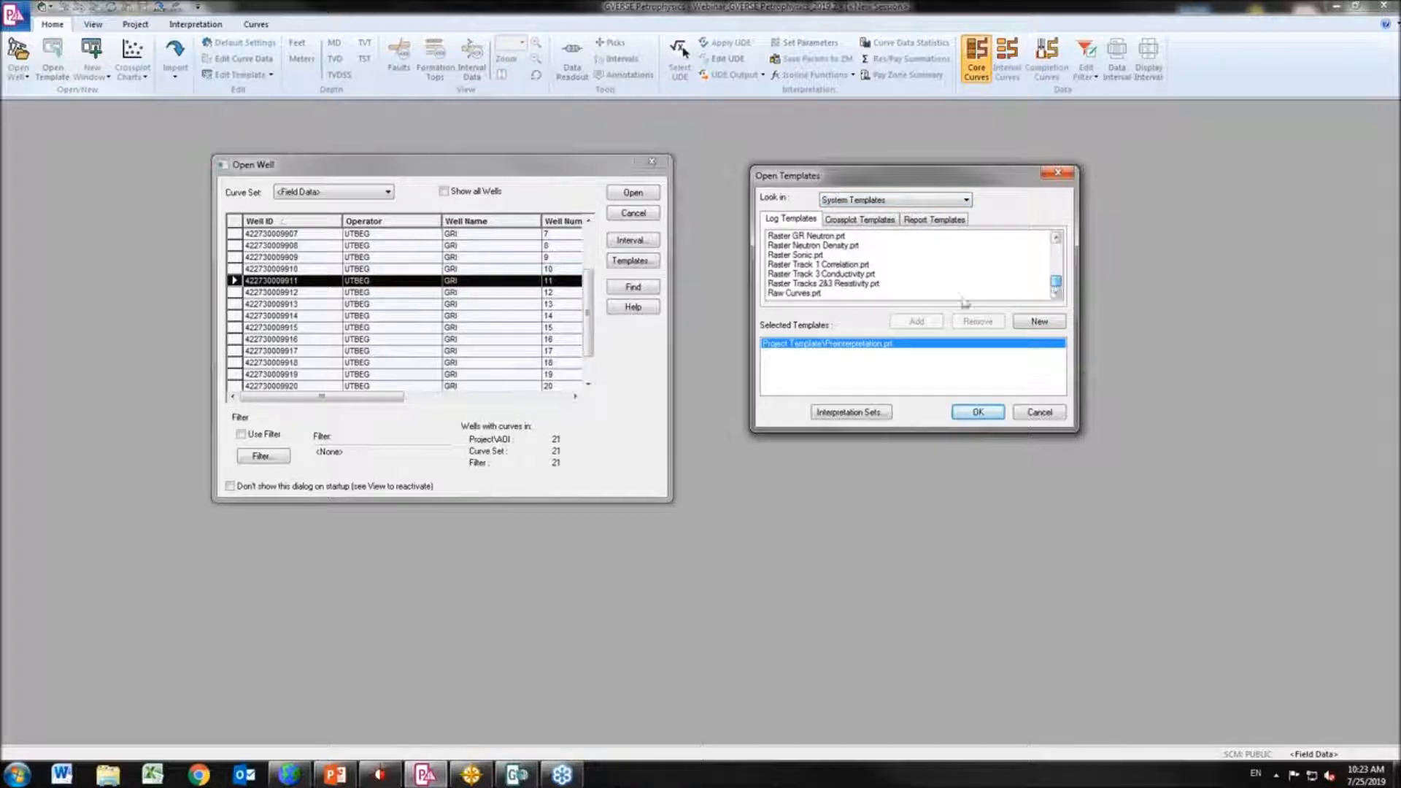
pyautogui.click(817, 293)
pyautogui.click(936, 324)
pyautogui.click(864, 355)
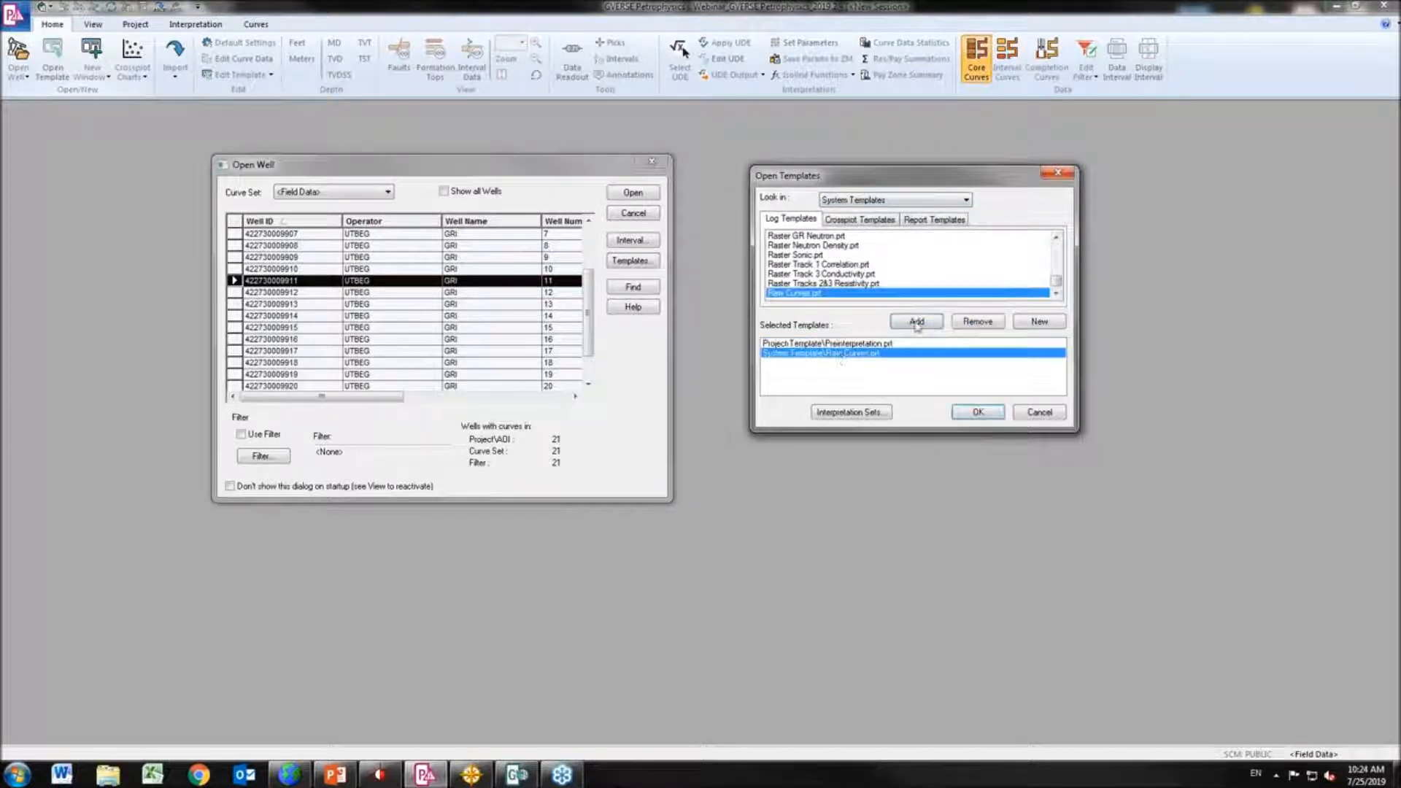
# Review the project and system log templates again and accept Preinterpretation.prt and Raw Curves.prt as the selected templates
pyautogui.click(873, 200)
pyautogui.click(863, 221)
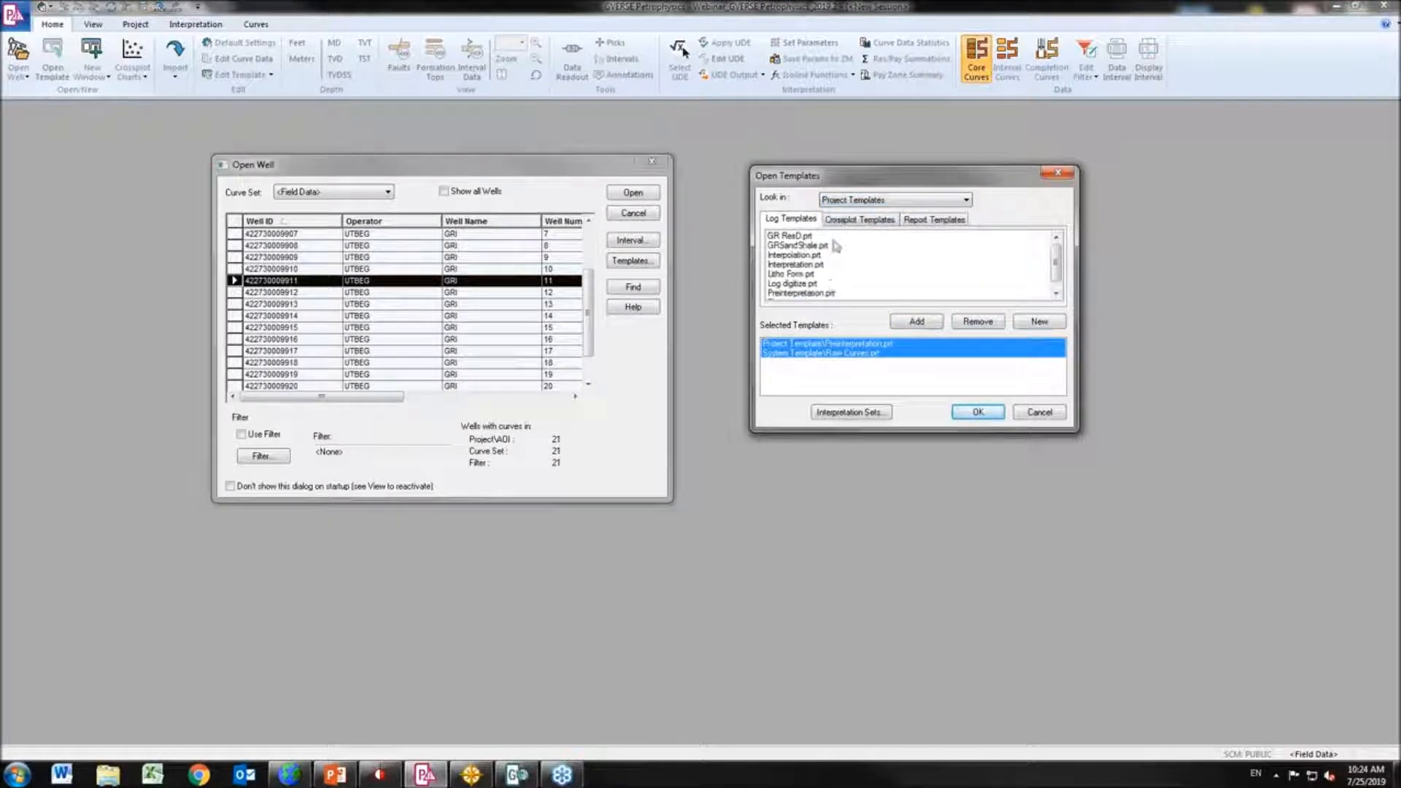
pyautogui.scroll(-1, 1055, 254)
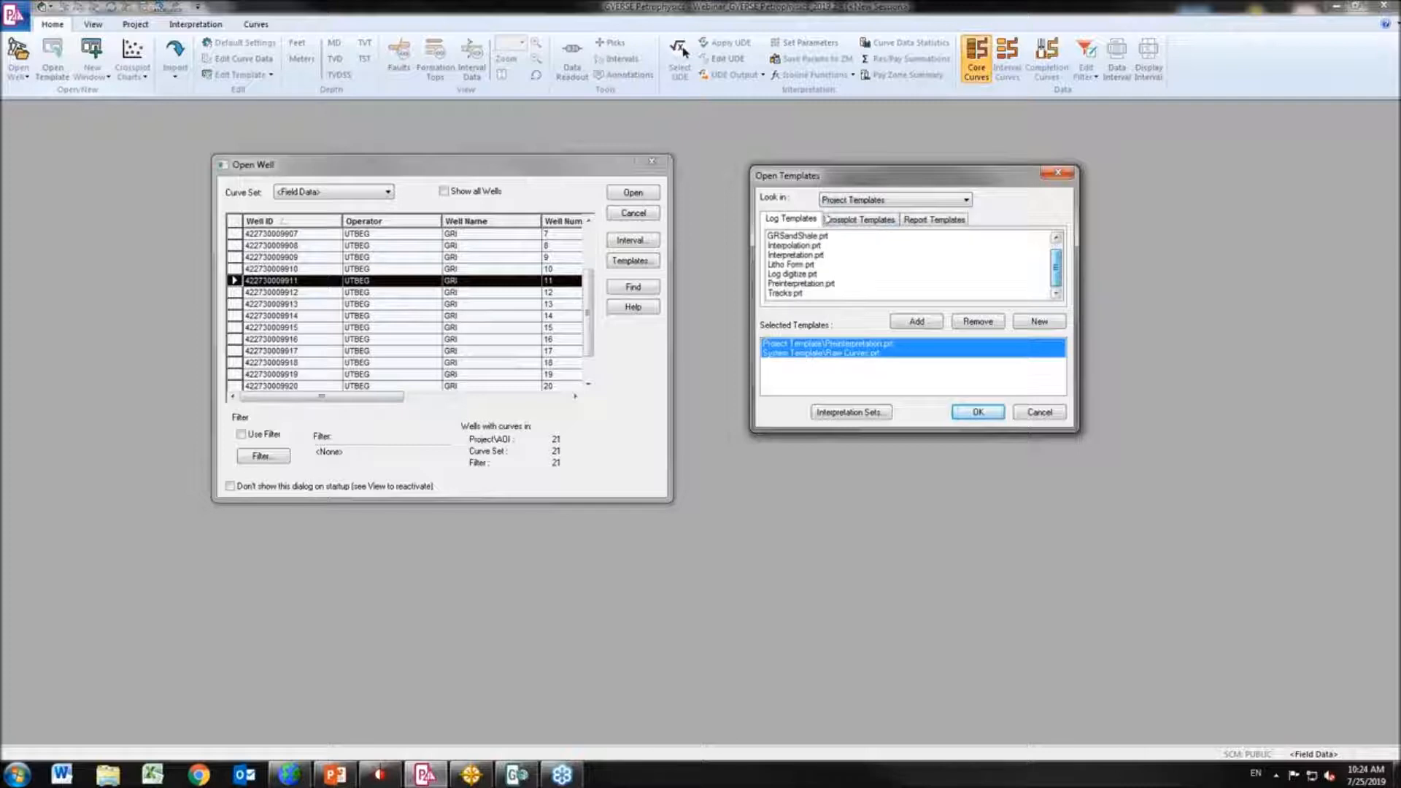
pyautogui.click(898, 201)
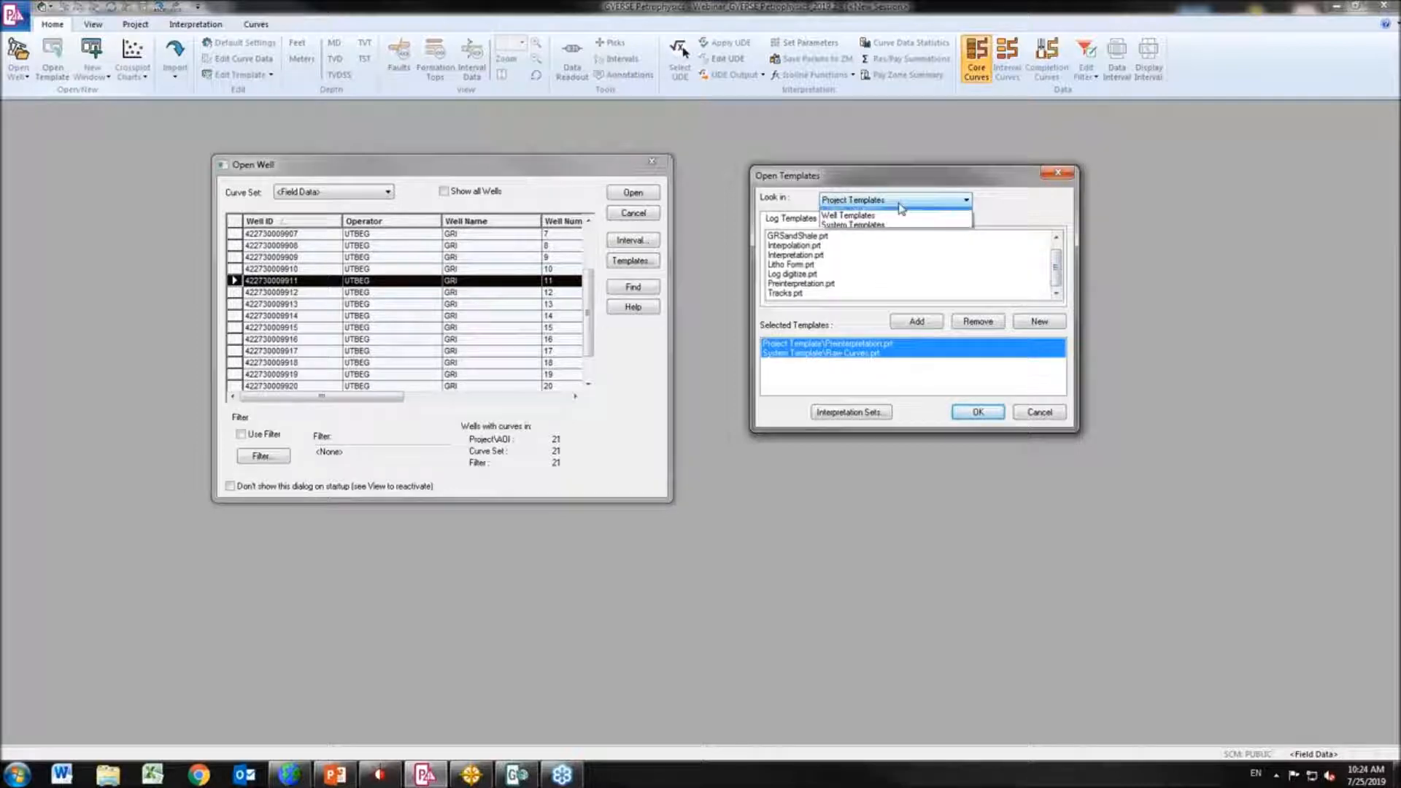
pyautogui.click(874, 232)
pyautogui.moveTo(1058, 266); pyautogui.dragTo(1059, 292)
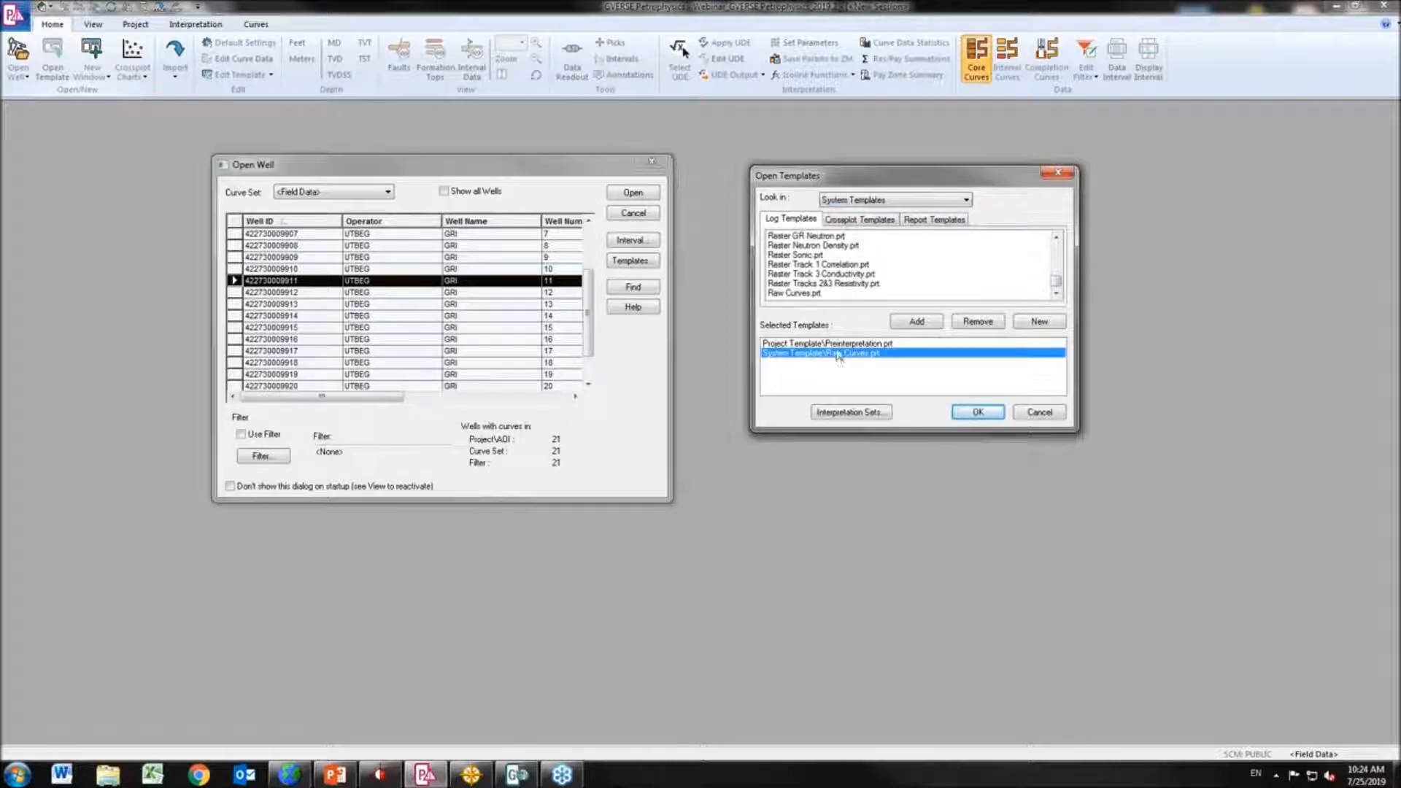
pyautogui.click(977, 413)
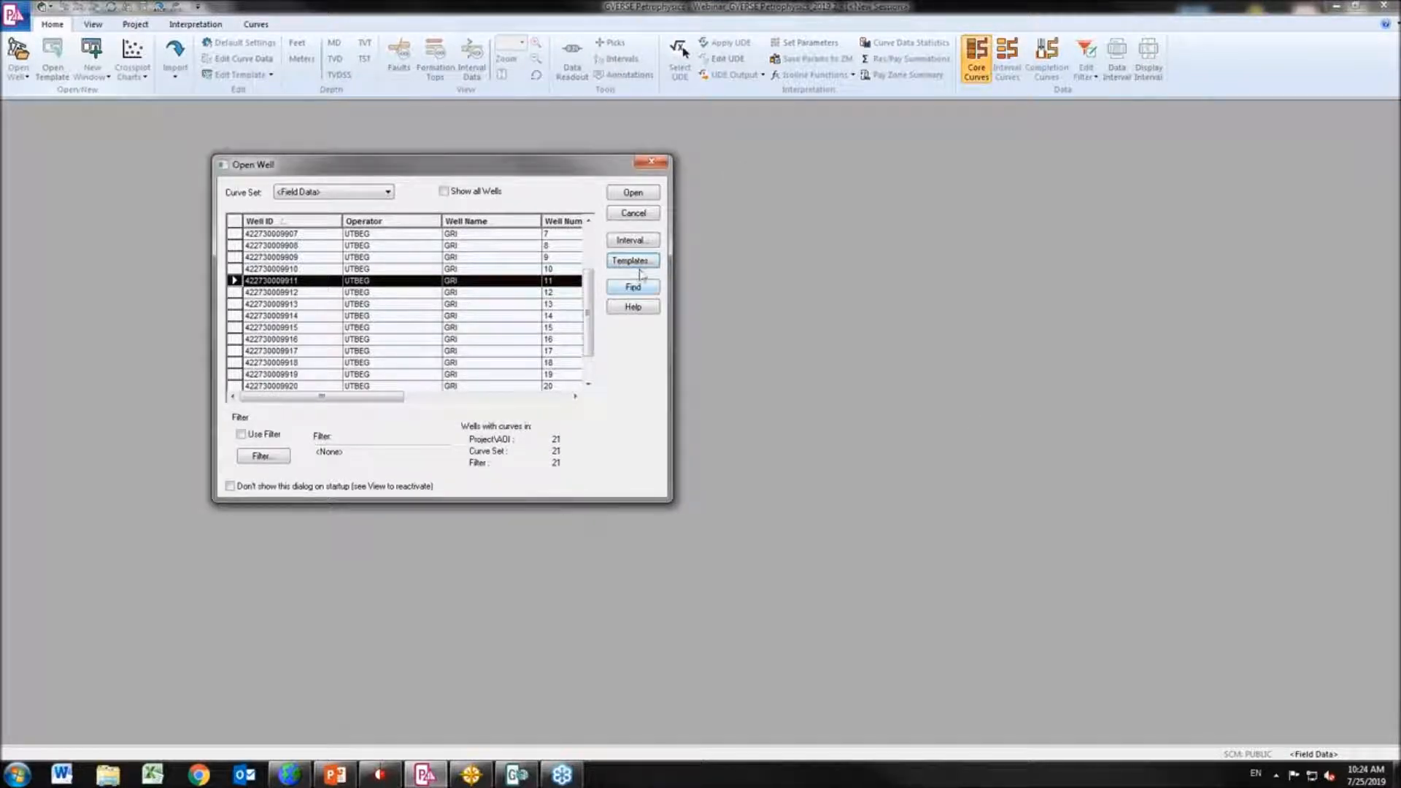
# Examine the data interval options for the well, including the top depth choices, keep <Start> and close them without applying
pyautogui.click(644, 243)
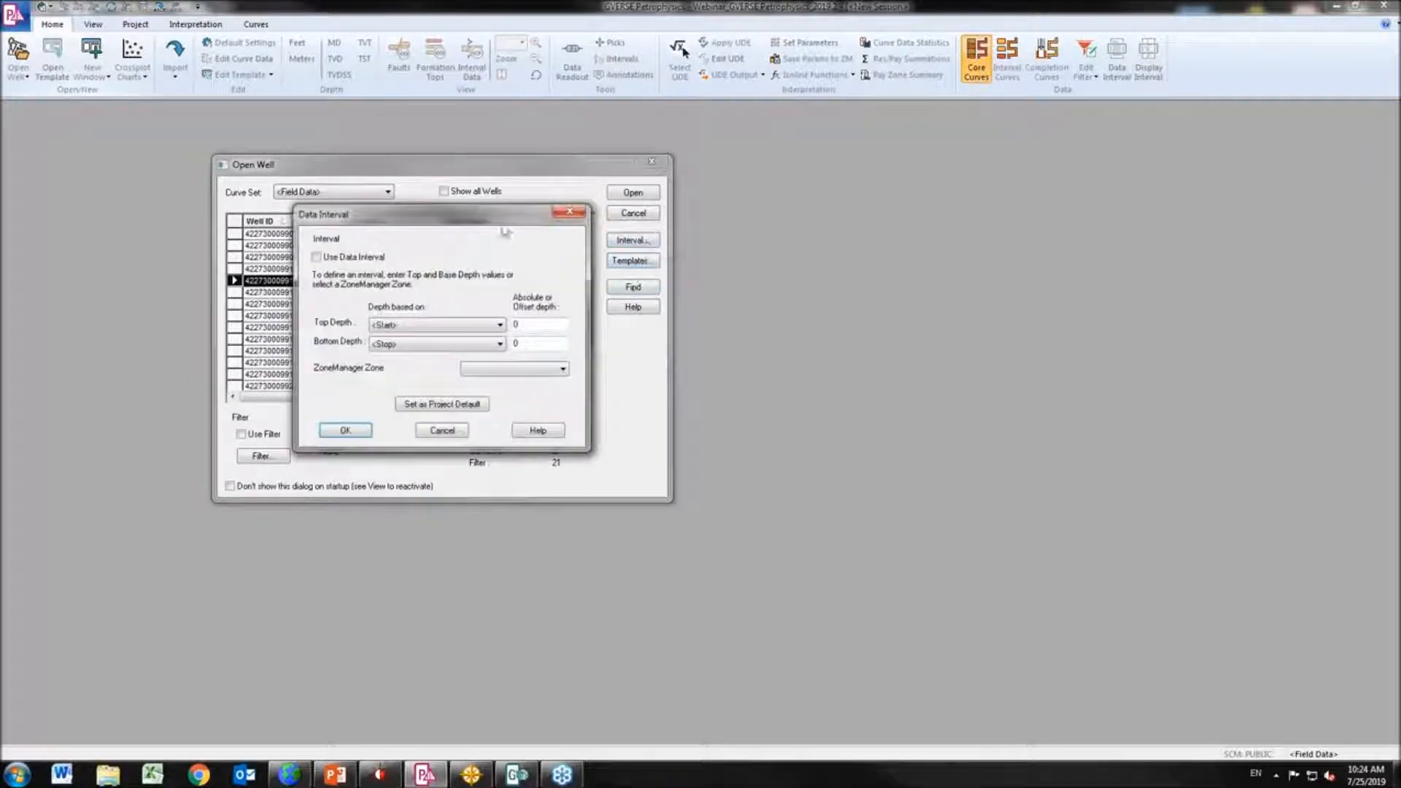
pyautogui.moveTo(505, 227); pyautogui.dragTo(965, 230)
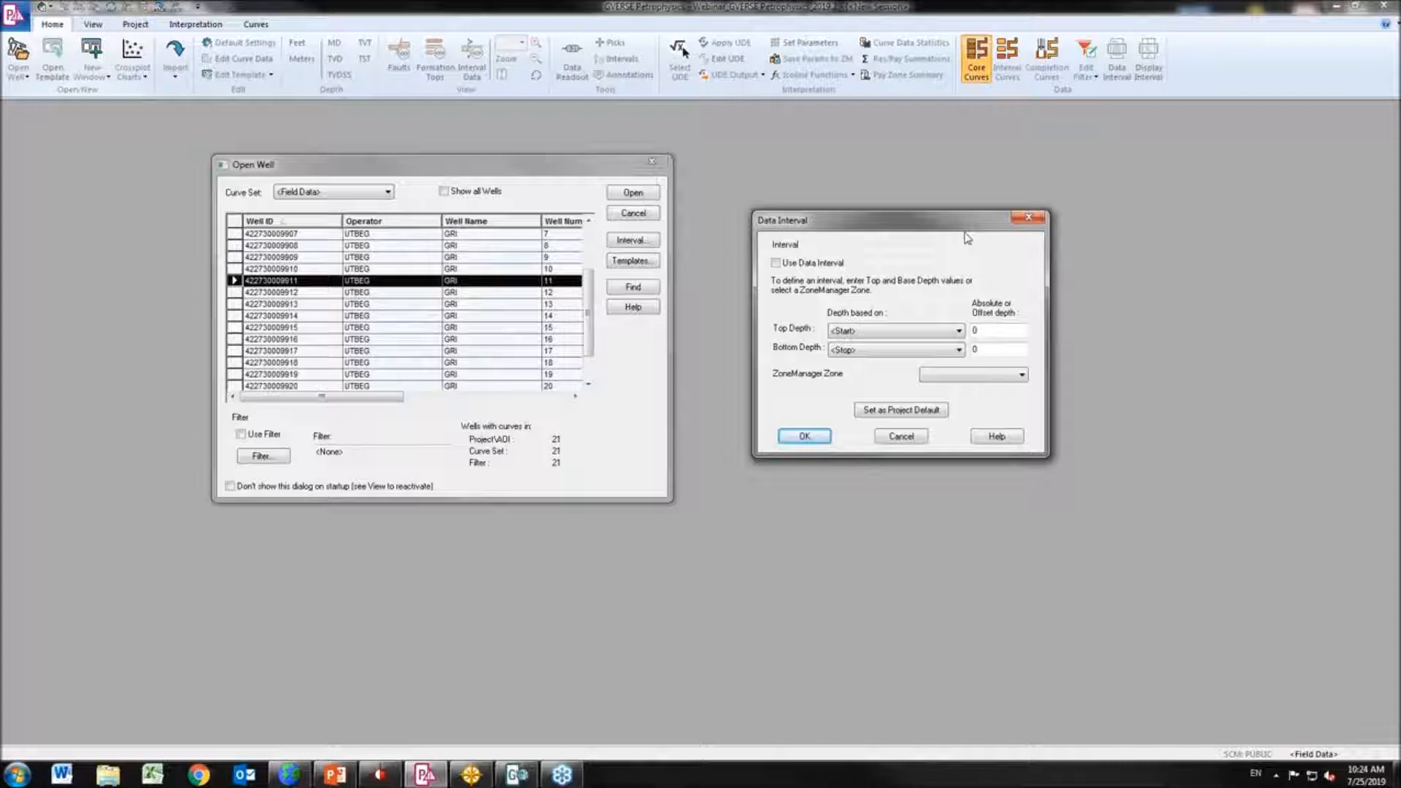
pyautogui.click(959, 330)
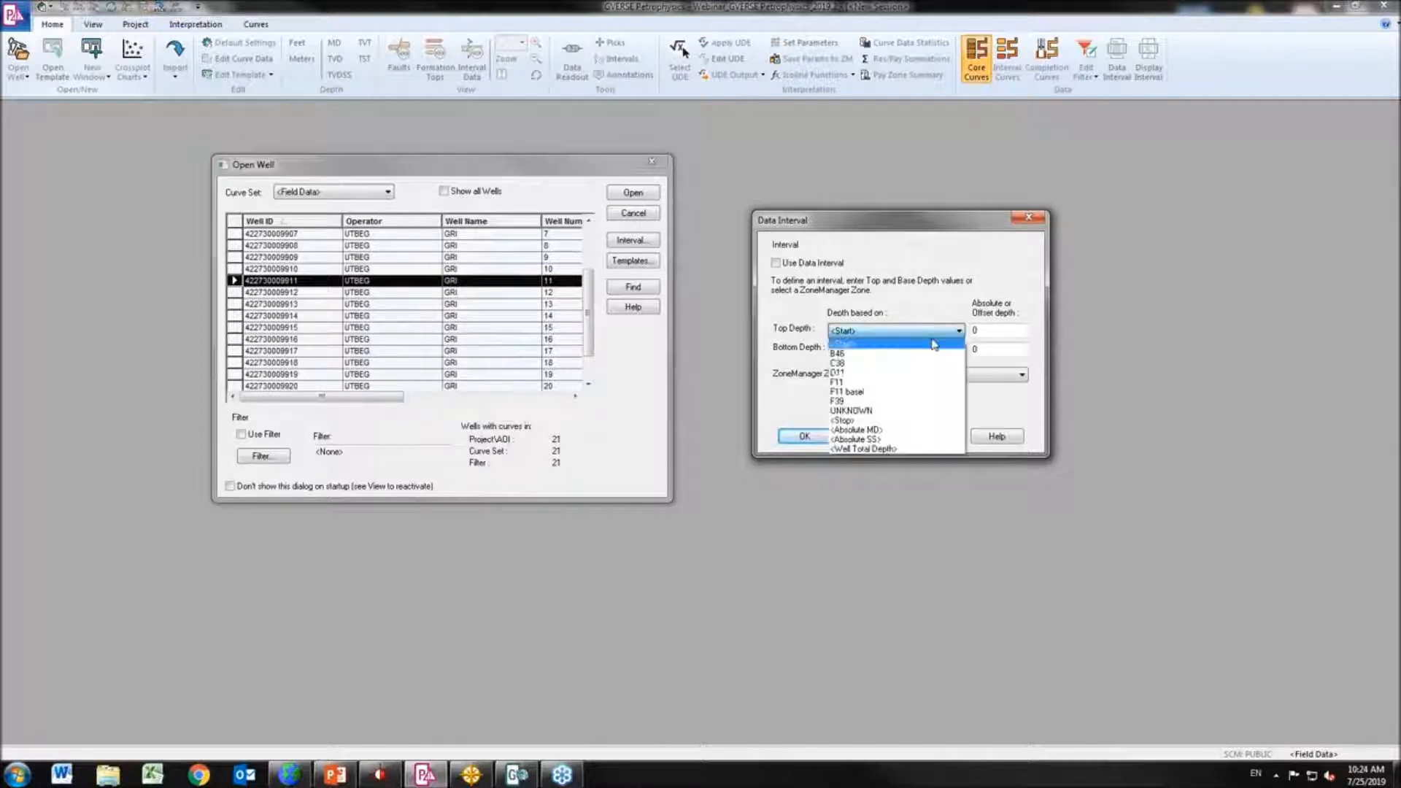
pyautogui.click(936, 340)
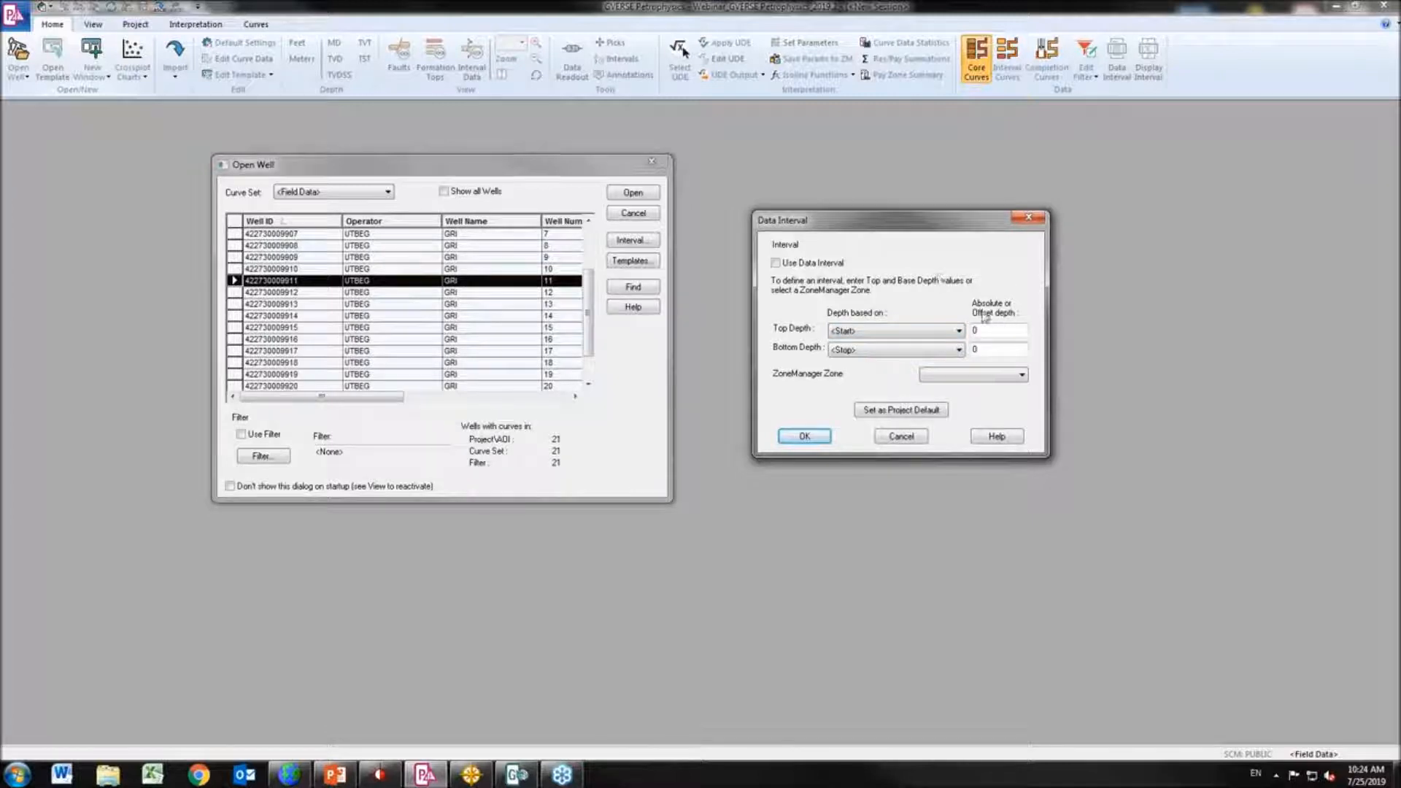
pyautogui.click(1041, 220)
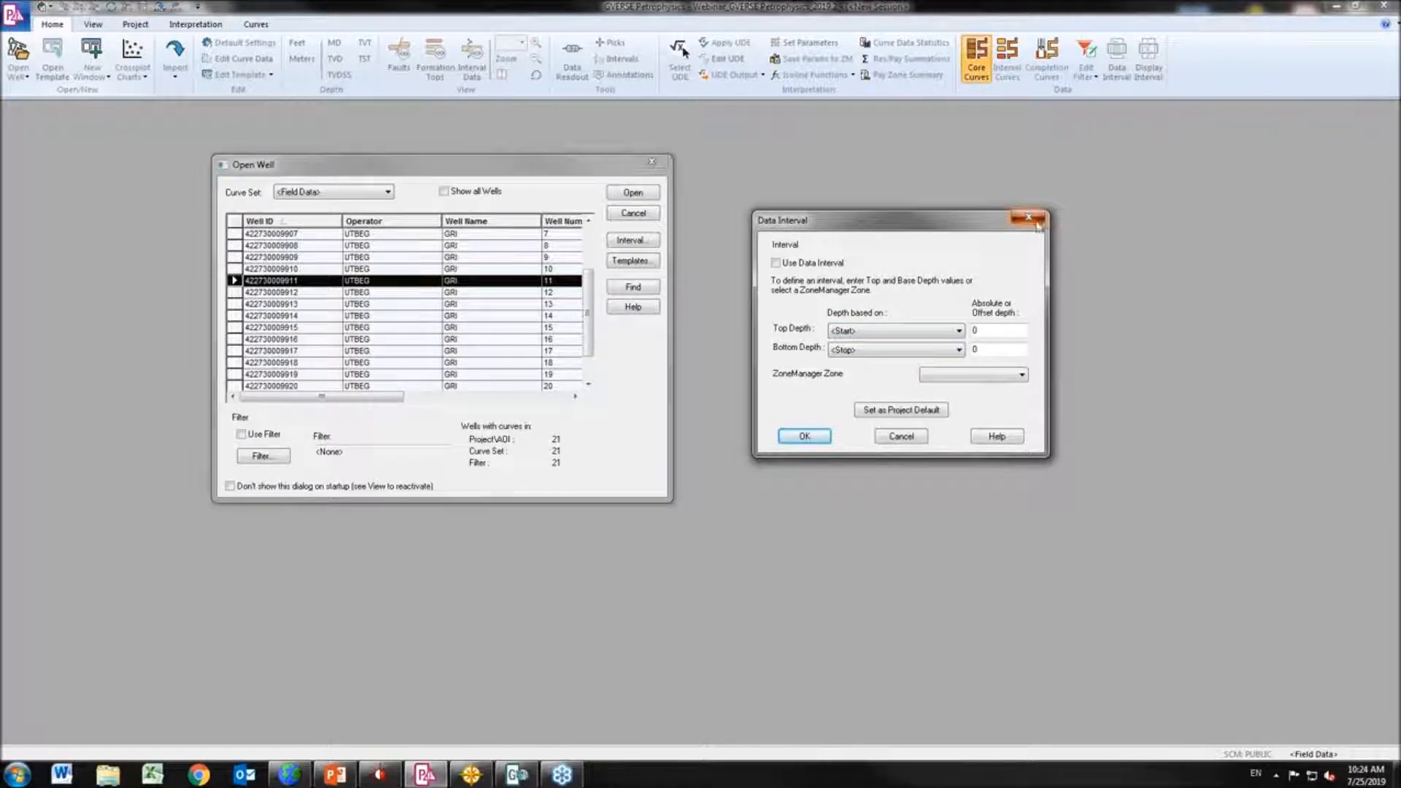
# Open the well with the selected templates, glance down the Raw Curves.prt log, and close the Preinterpretation.prt log window
pyautogui.click(632, 196)
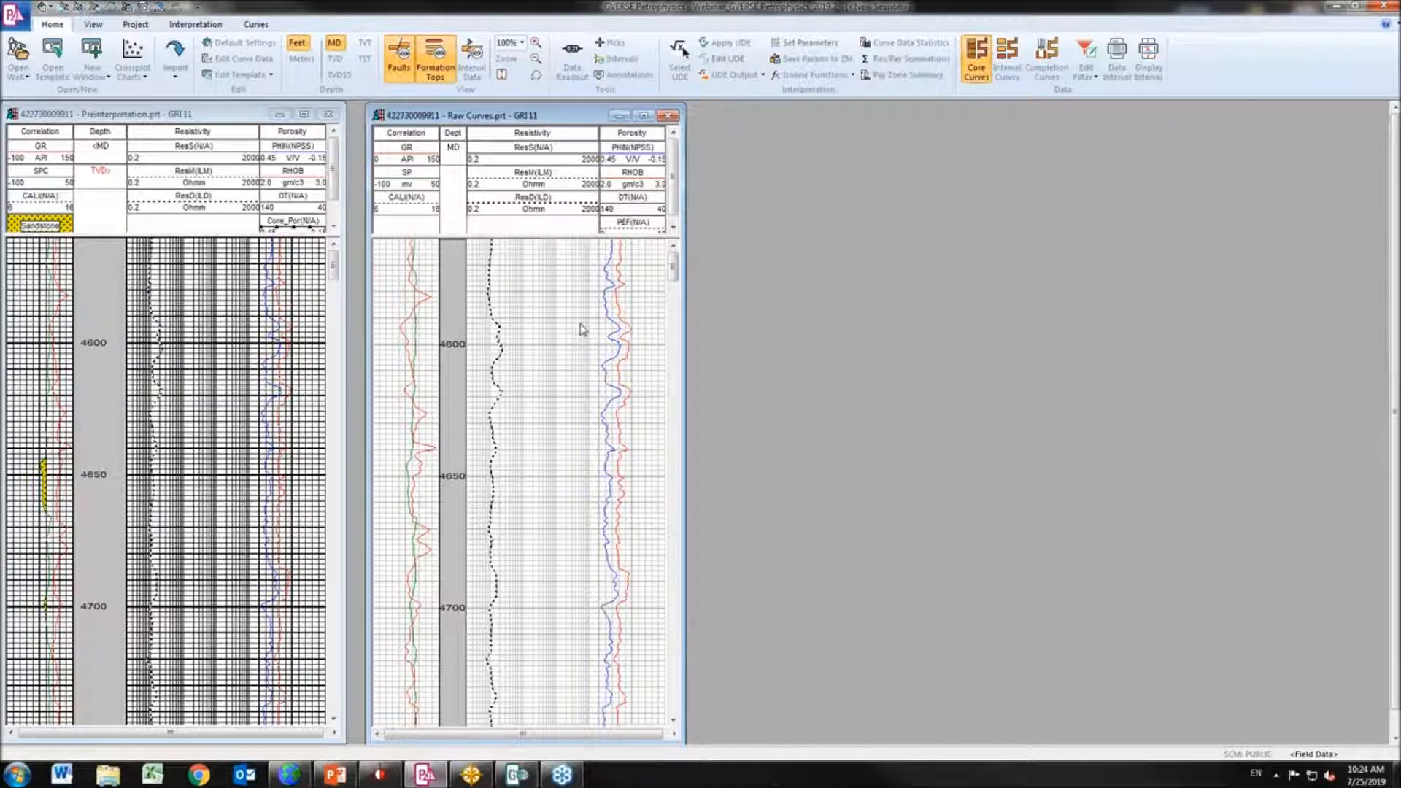
pyautogui.moveTo(672, 269); pyautogui.dragTo(673, 649)
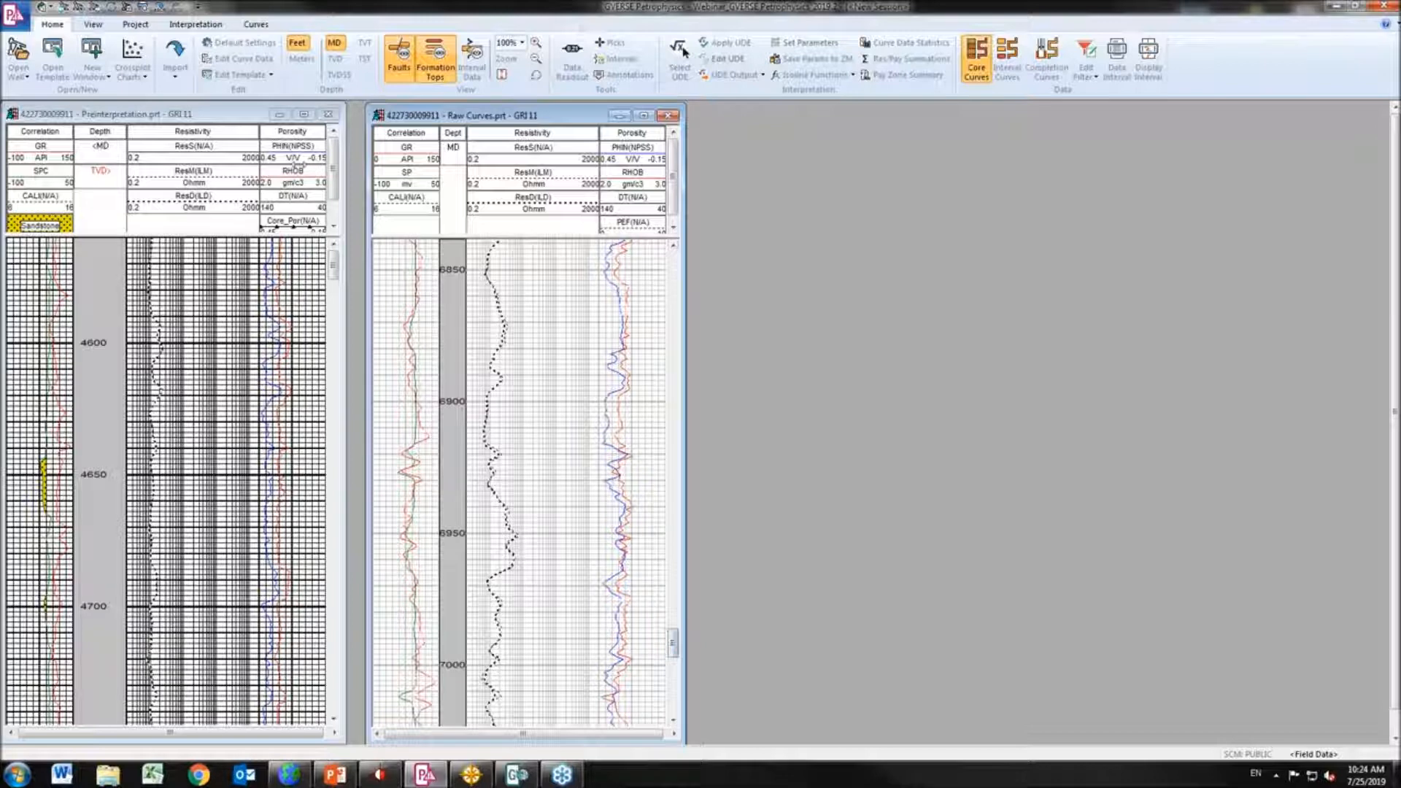
pyautogui.click(330, 115)
# Move the Raw Curves.prt log window to the workspace's left edge, widen it, and enlarge its header area to show all curves
pyautogui.moveTo(465, 119); pyautogui.dragTo(106, 117)
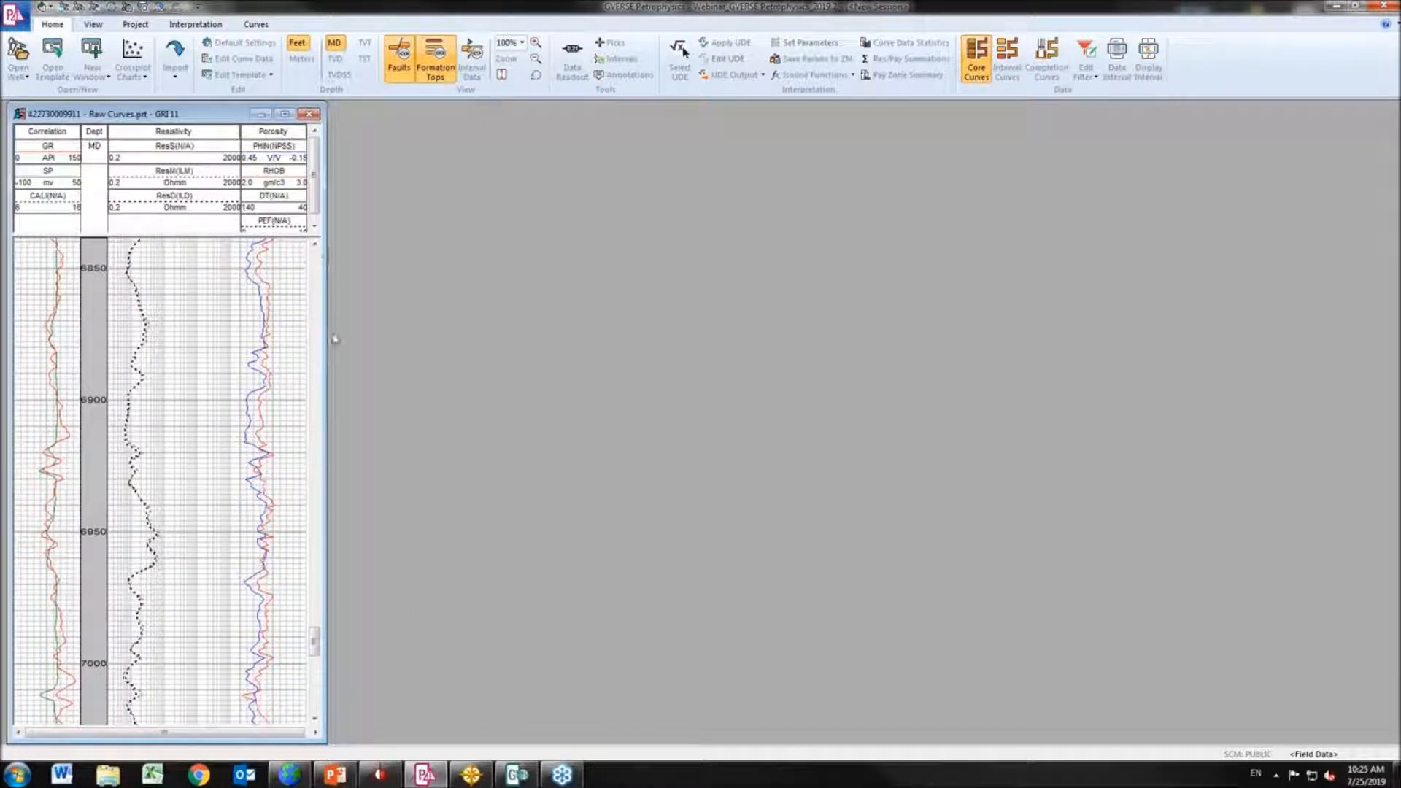
pyautogui.moveTo(332, 333); pyautogui.dragTo(739, 332)
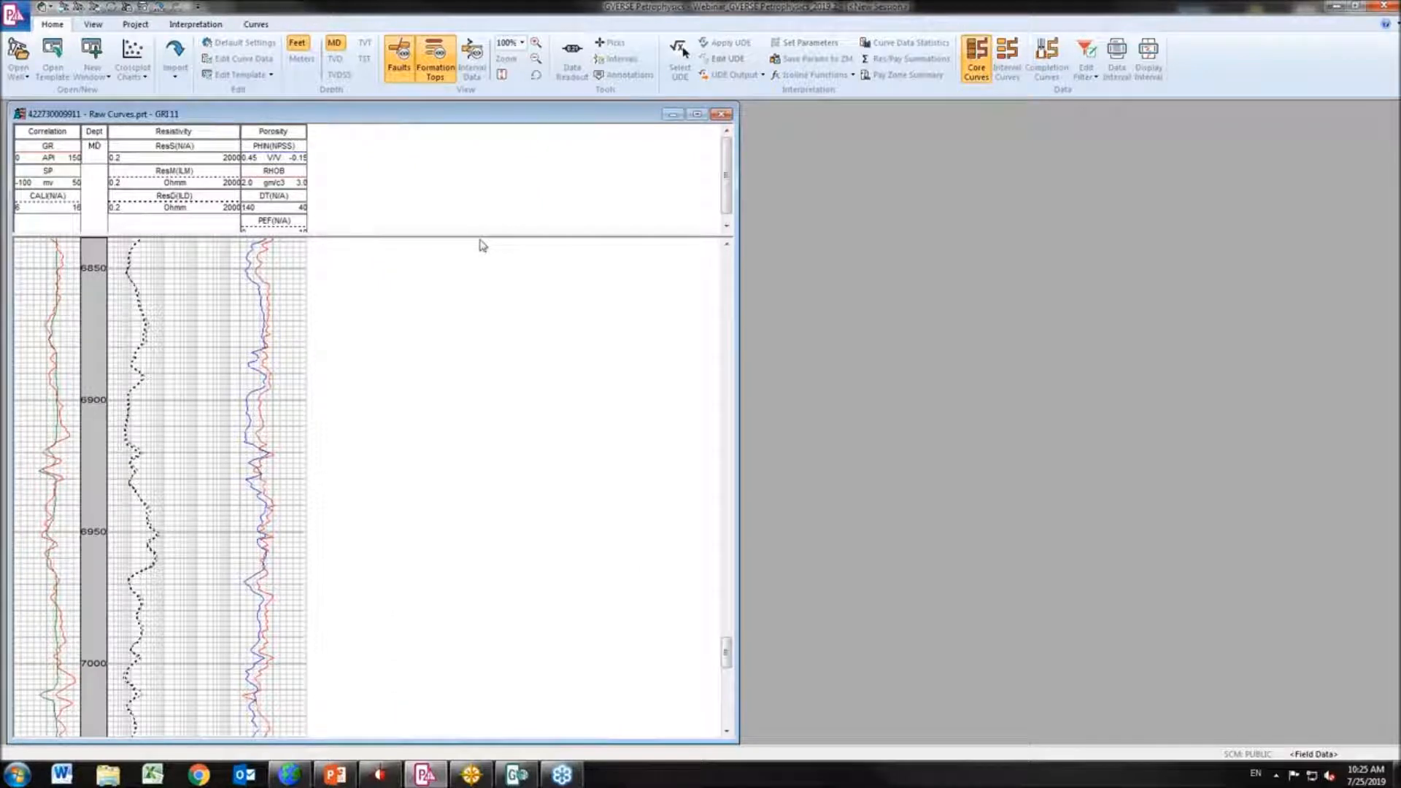
pyautogui.moveTo(478, 242); pyautogui.dragTo(474, 292)
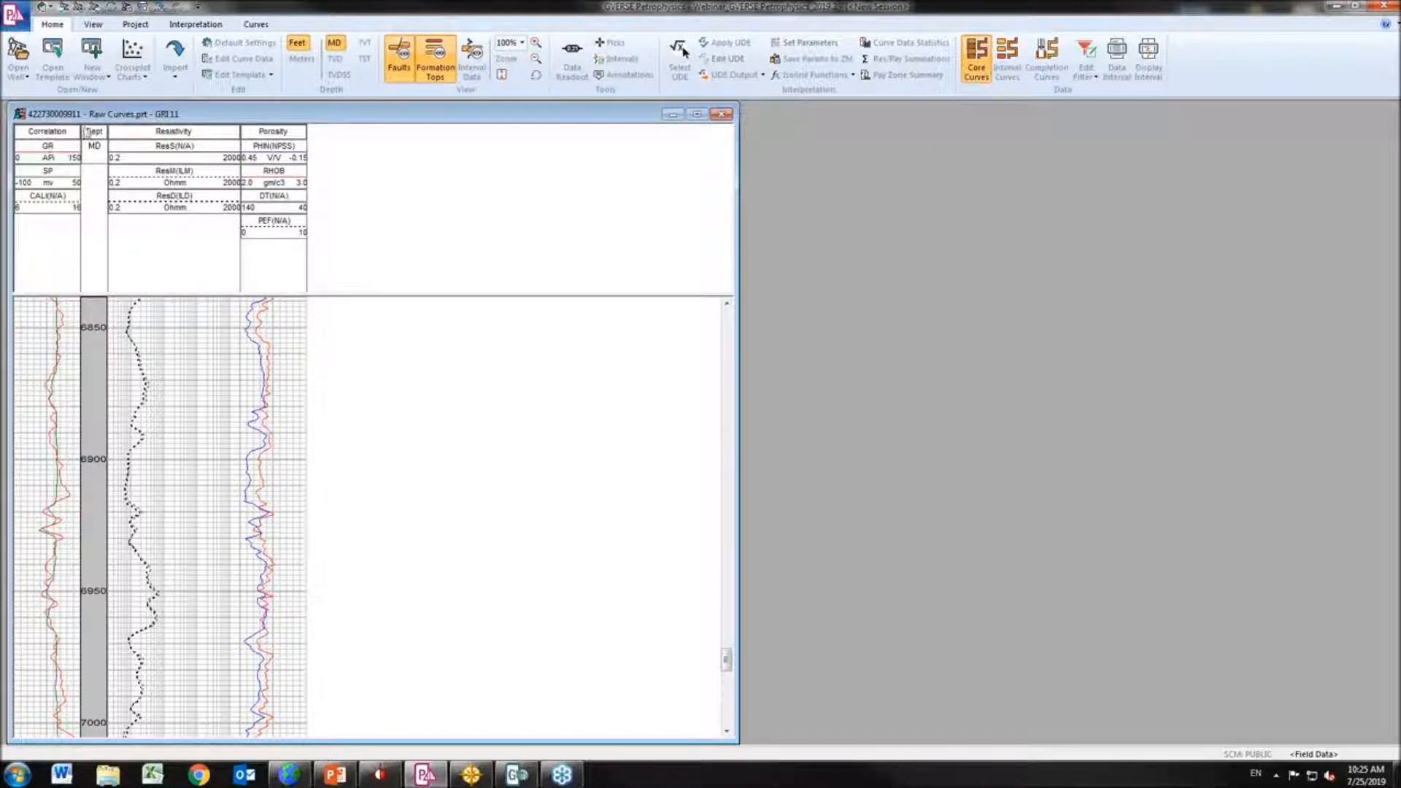
pyautogui.moveTo(736, 385); pyautogui.dragTo(983, 385)
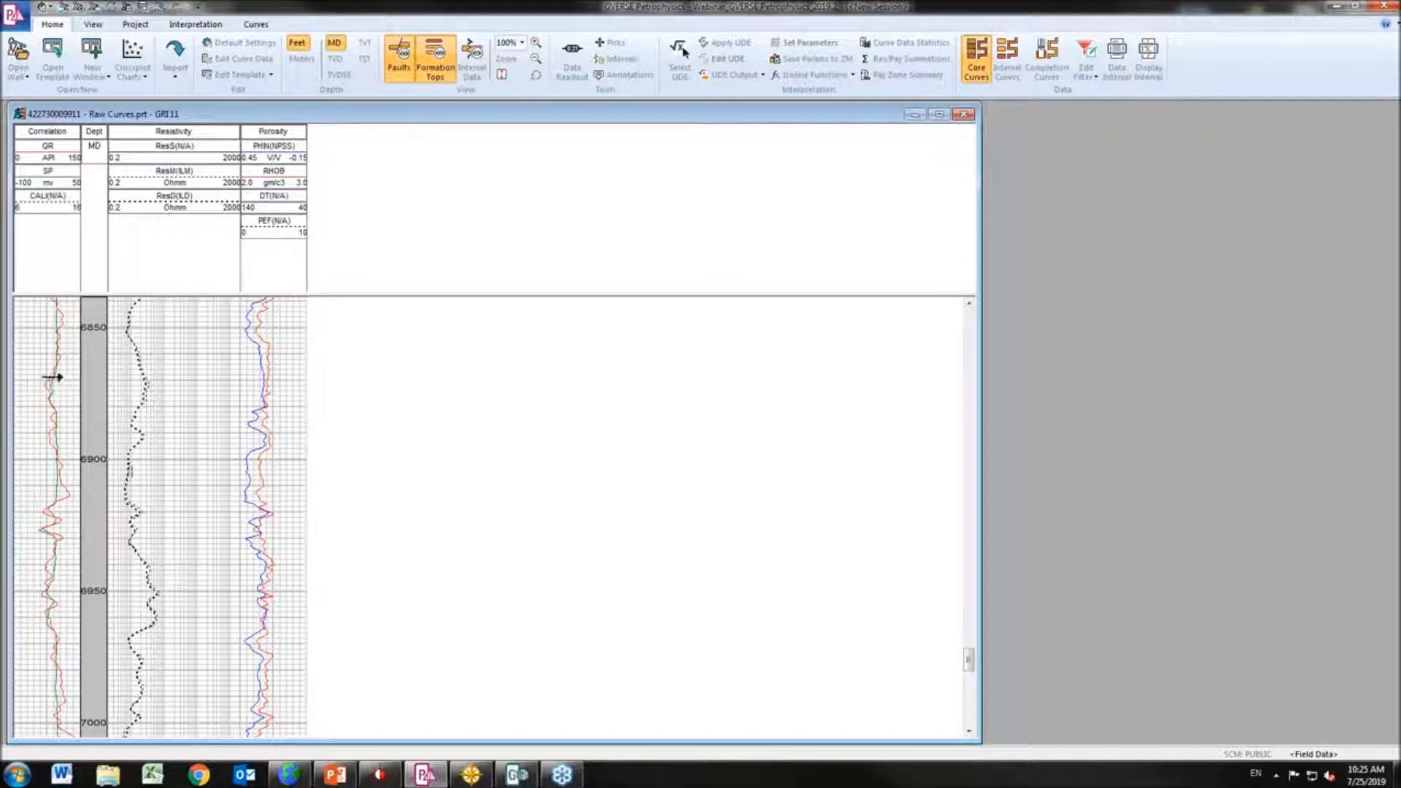
# Open the Raw Curves log's template properties and apply TVD depths as secondary labels in the depth track
pyautogui.doubleClick(53, 377)
pyautogui.click(424, 243)
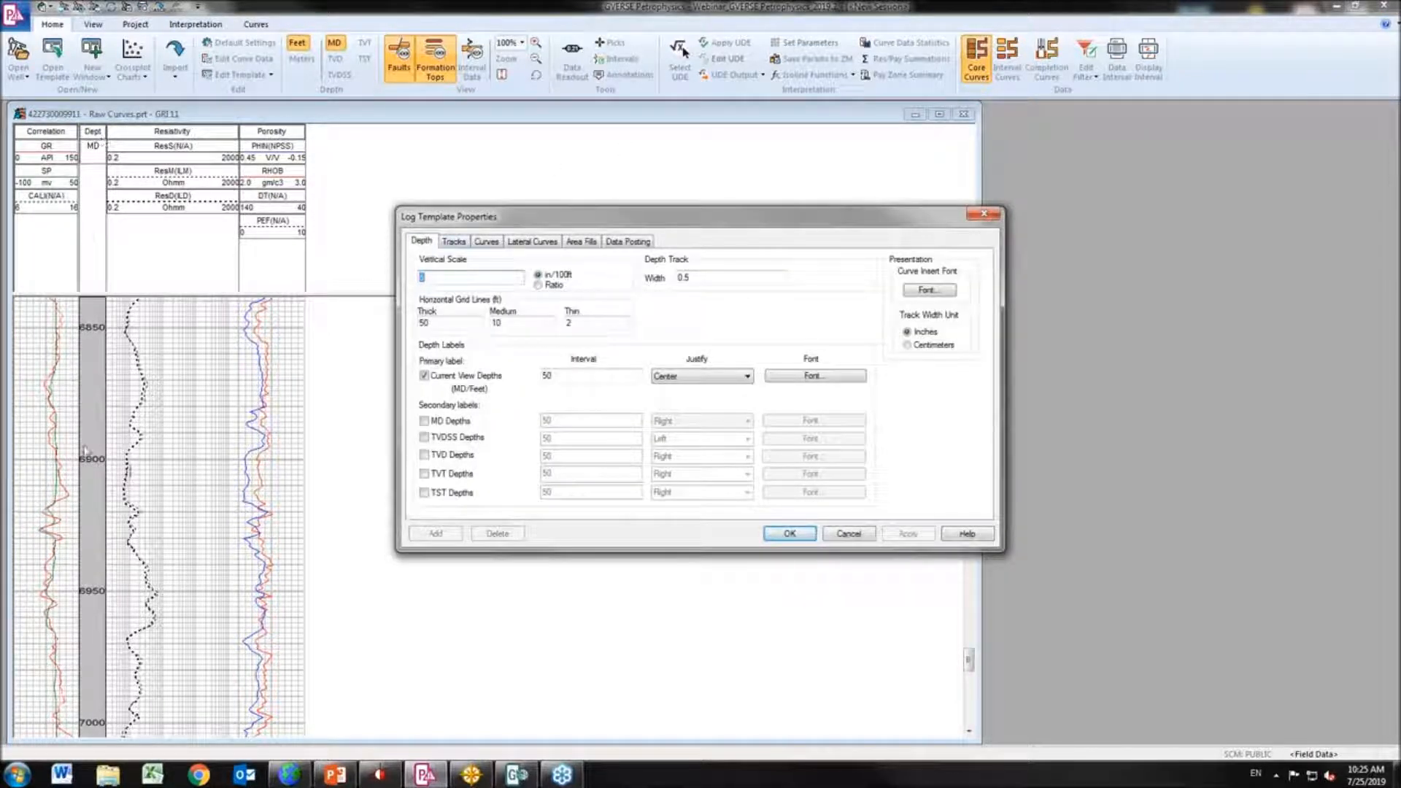
pyautogui.click(429, 456)
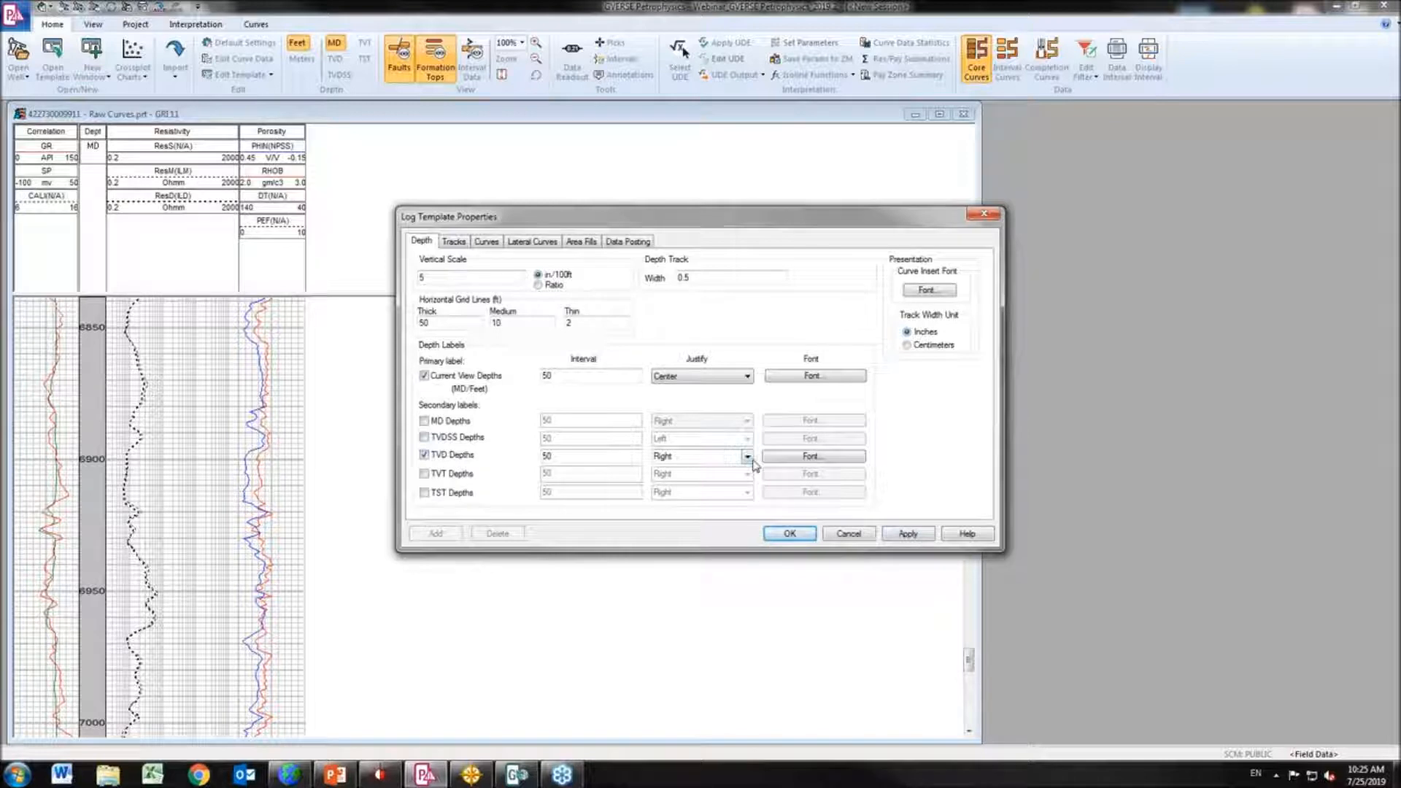
pyautogui.click(909, 534)
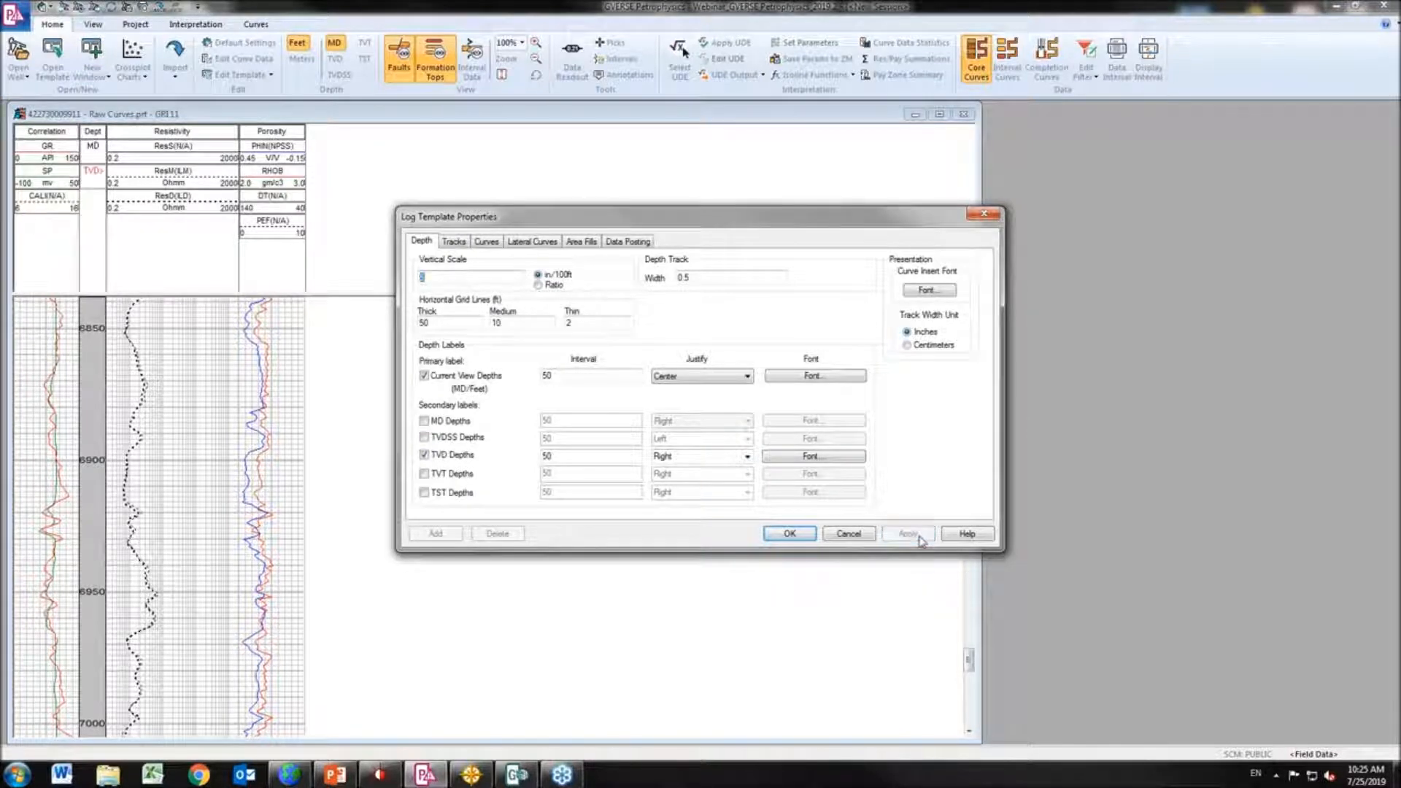
# Replace the TVD secondary depth labels with TVT depths, apply them, and clear the TVT labels again
pyautogui.click(423, 455)
pyautogui.click(423, 474)
pyautogui.click(918, 538)
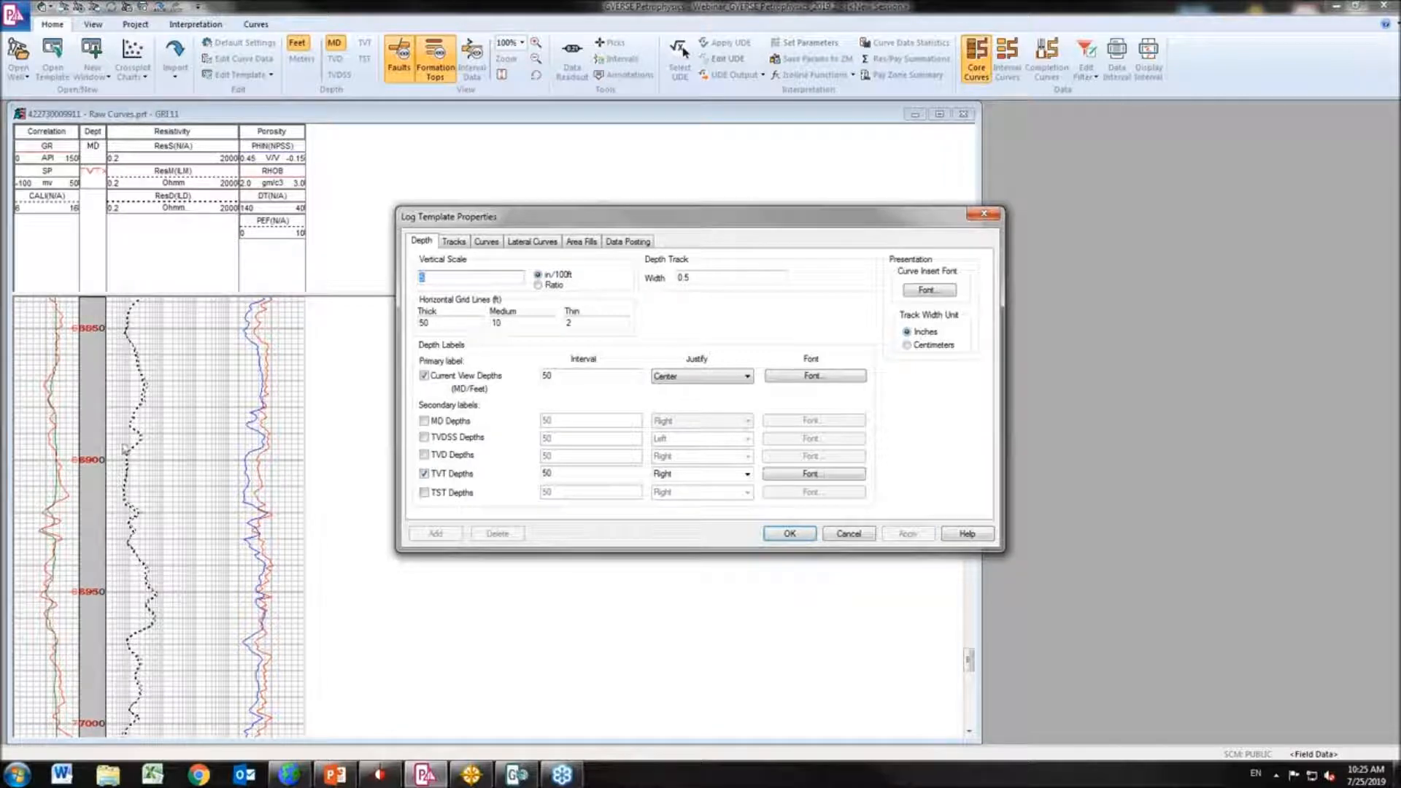
pyautogui.click(424, 474)
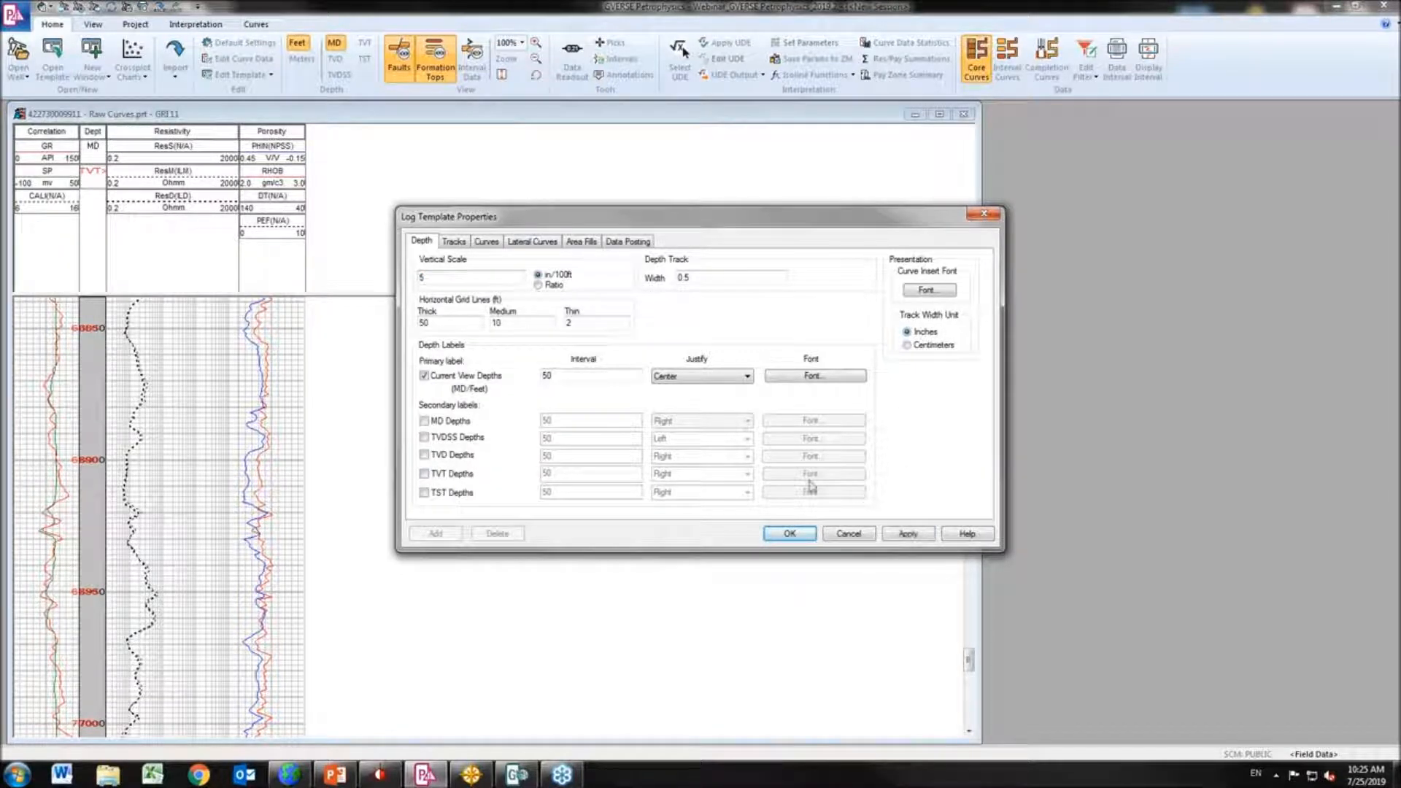
pyautogui.click(908, 533)
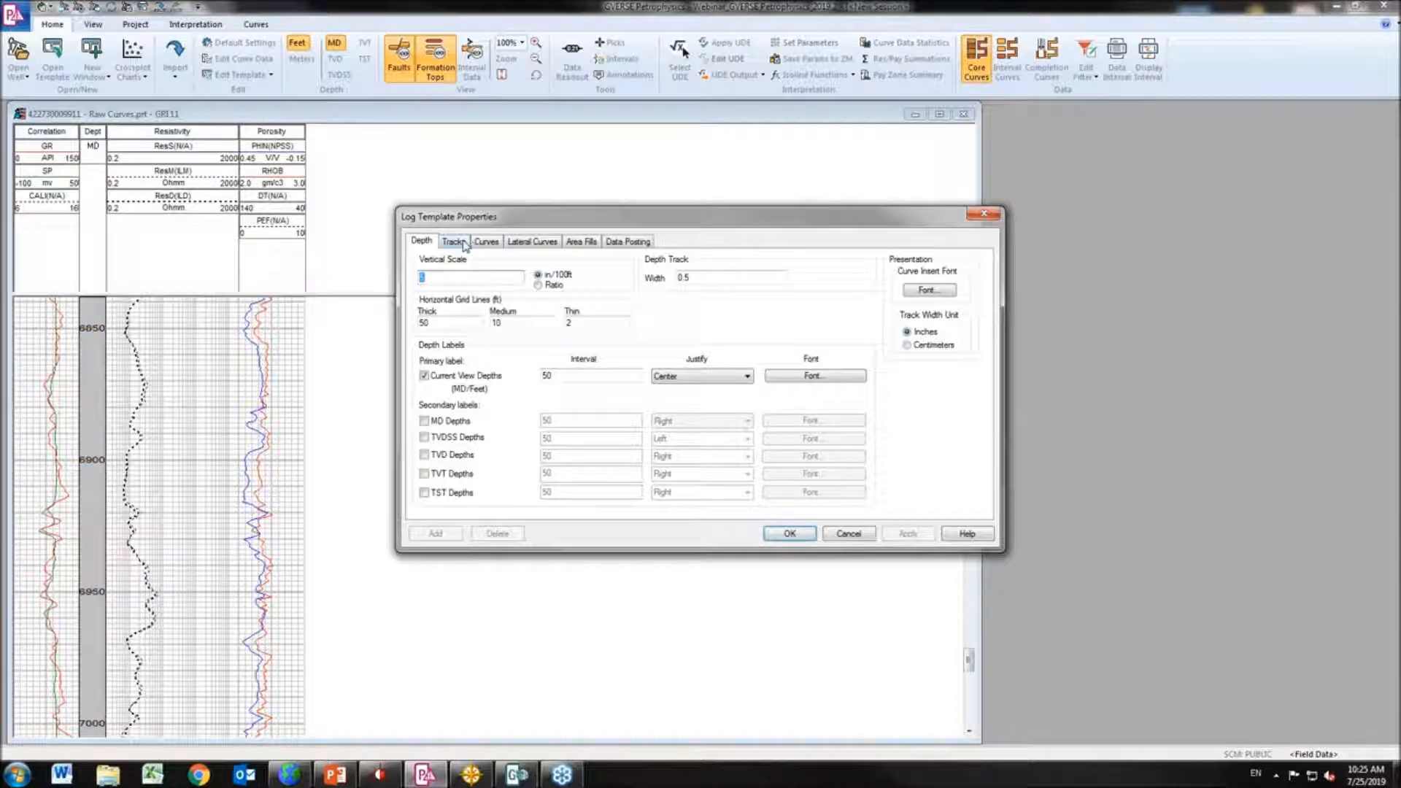
# Review the template's track settings, including the names of the Correlation and Porosity tracks and the Correlation track's type
pyautogui.click(463, 244)
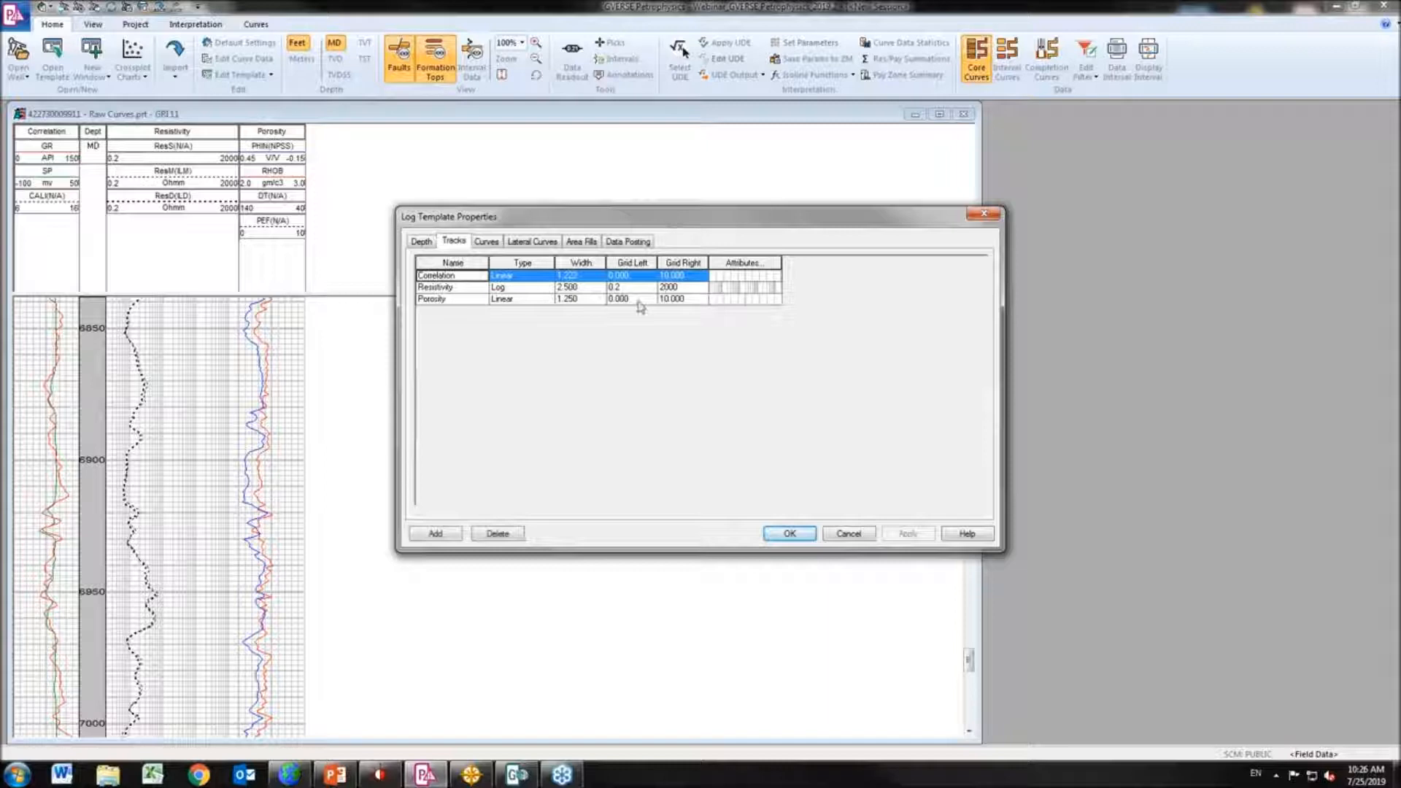
pyautogui.moveTo(456, 275); pyautogui.dragTo(389, 281)
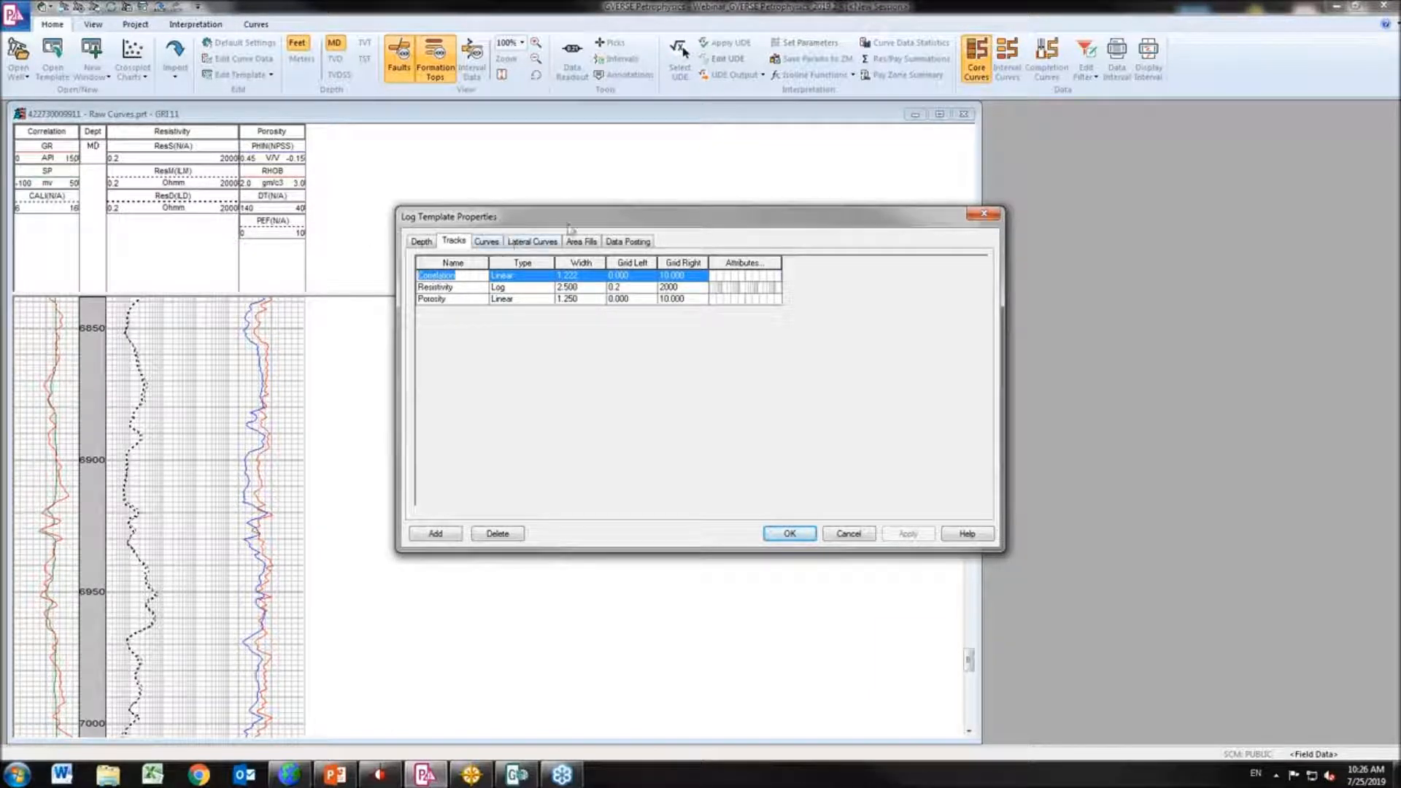
pyautogui.click(448, 299)
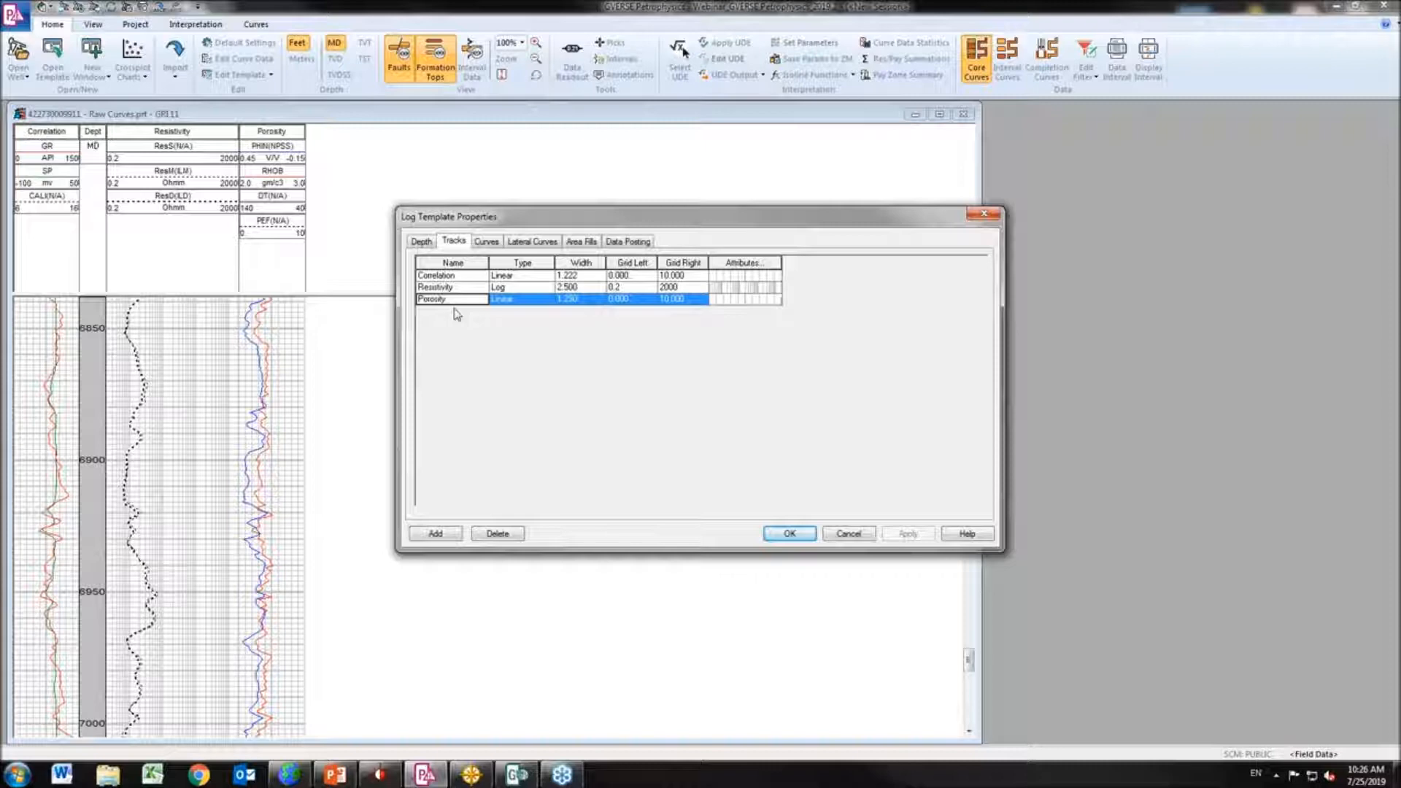
pyautogui.click(549, 278)
pyautogui.click(548, 276)
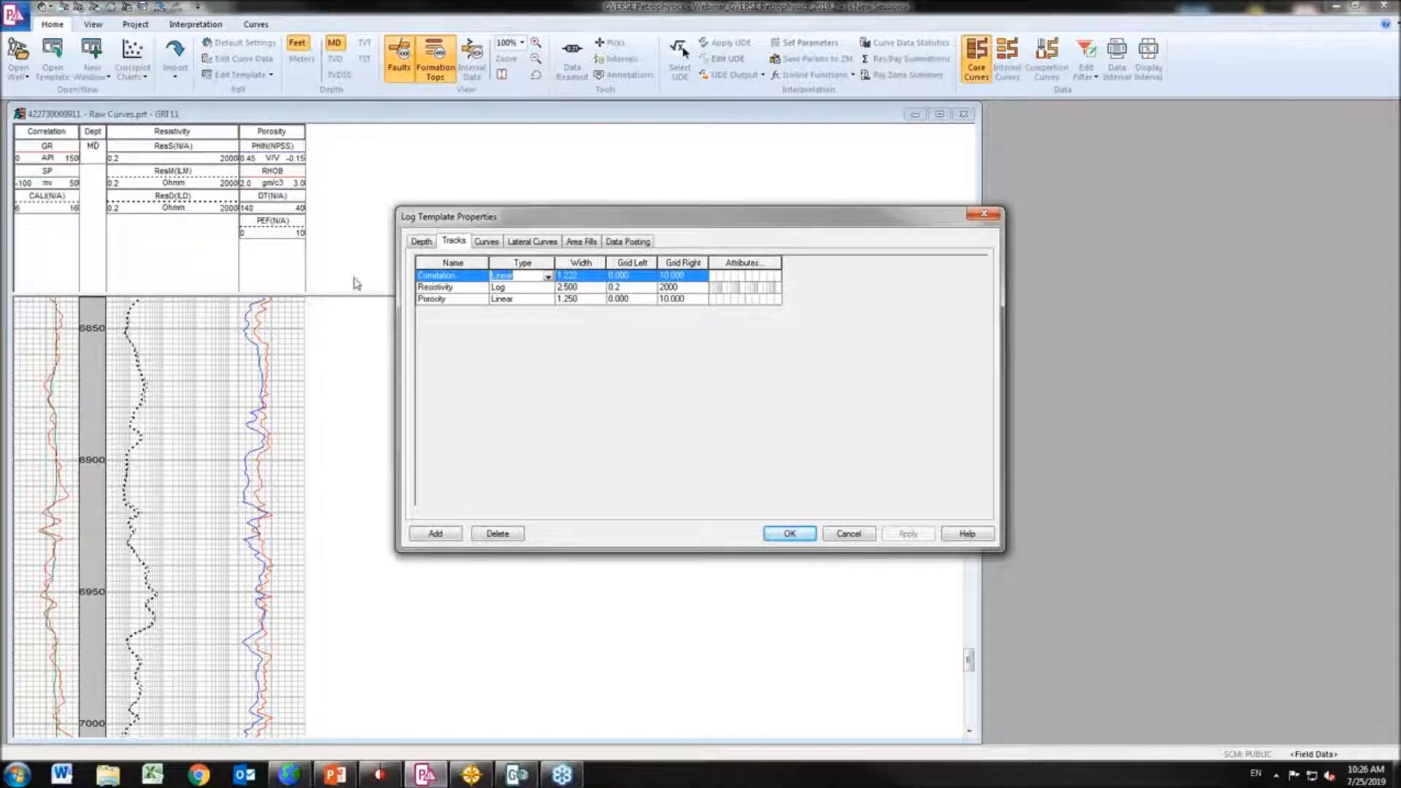
# Hide the Correlation track's grid and apply the change to the log
pyautogui.click(750, 280)
pyautogui.moveTo(723, 284); pyautogui.dragTo(1083, 242)
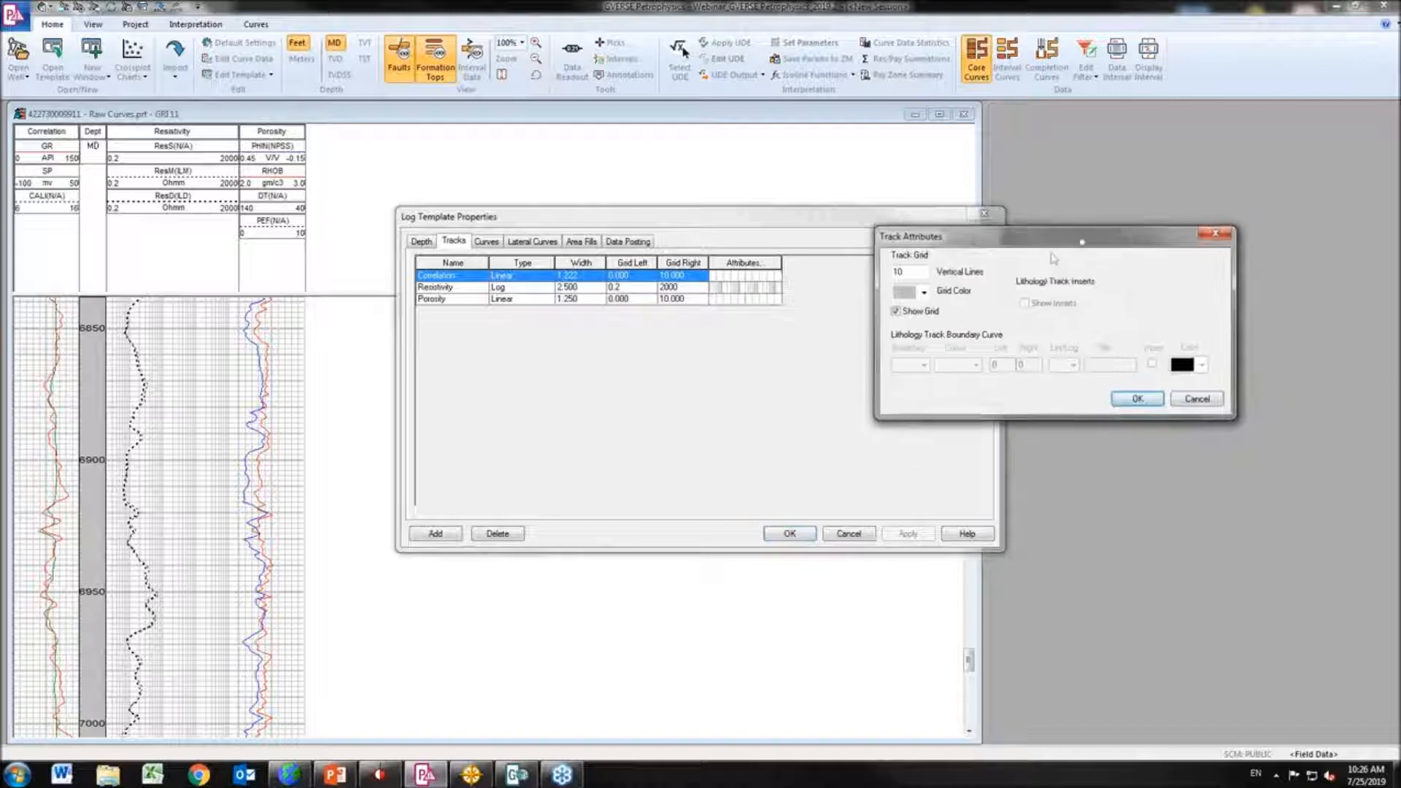
pyautogui.click(894, 311)
pyautogui.click(1136, 399)
pyautogui.click(905, 532)
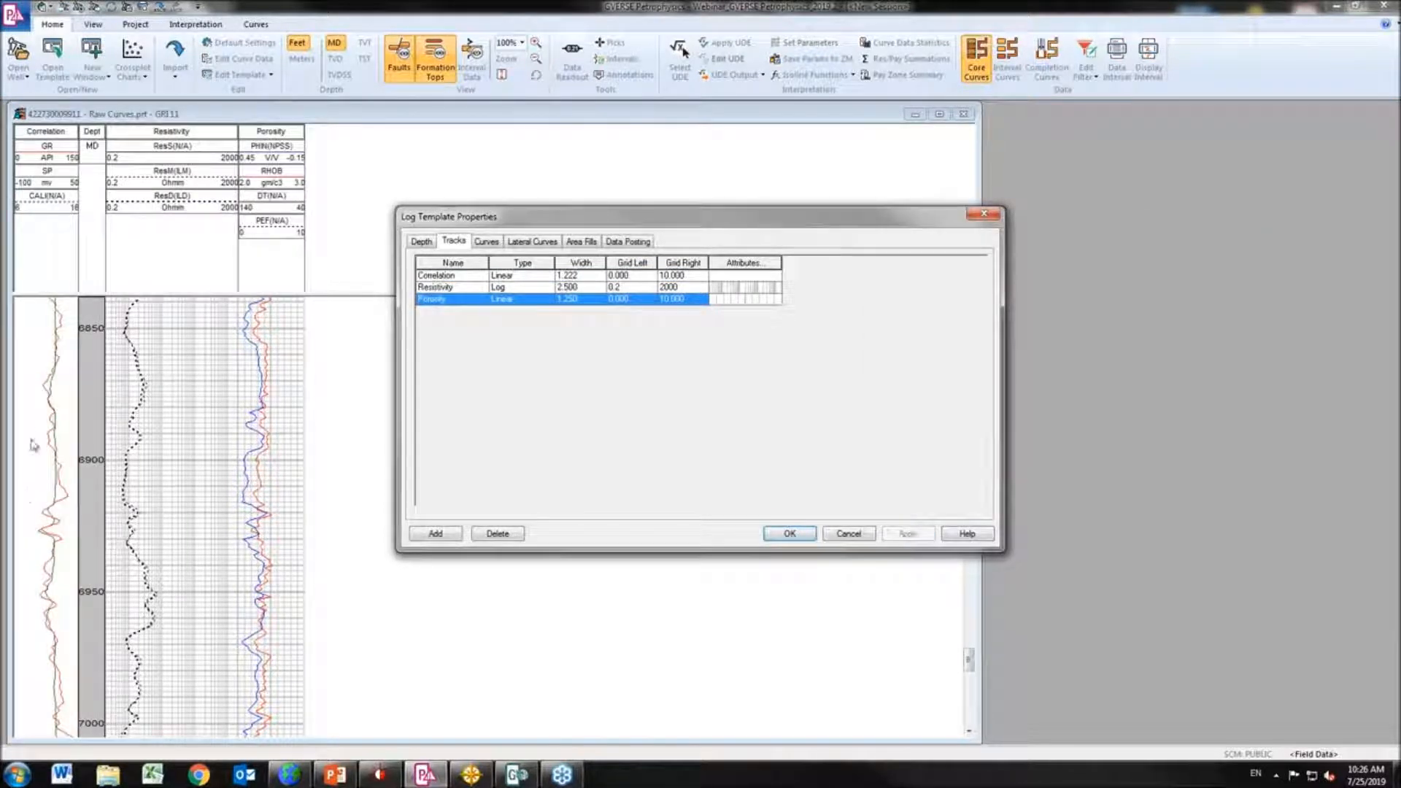
# Show the Correlation track's grid in teal, change its number of vertical lines, and apply the change
pyautogui.click(761, 277)
pyautogui.click(763, 281)
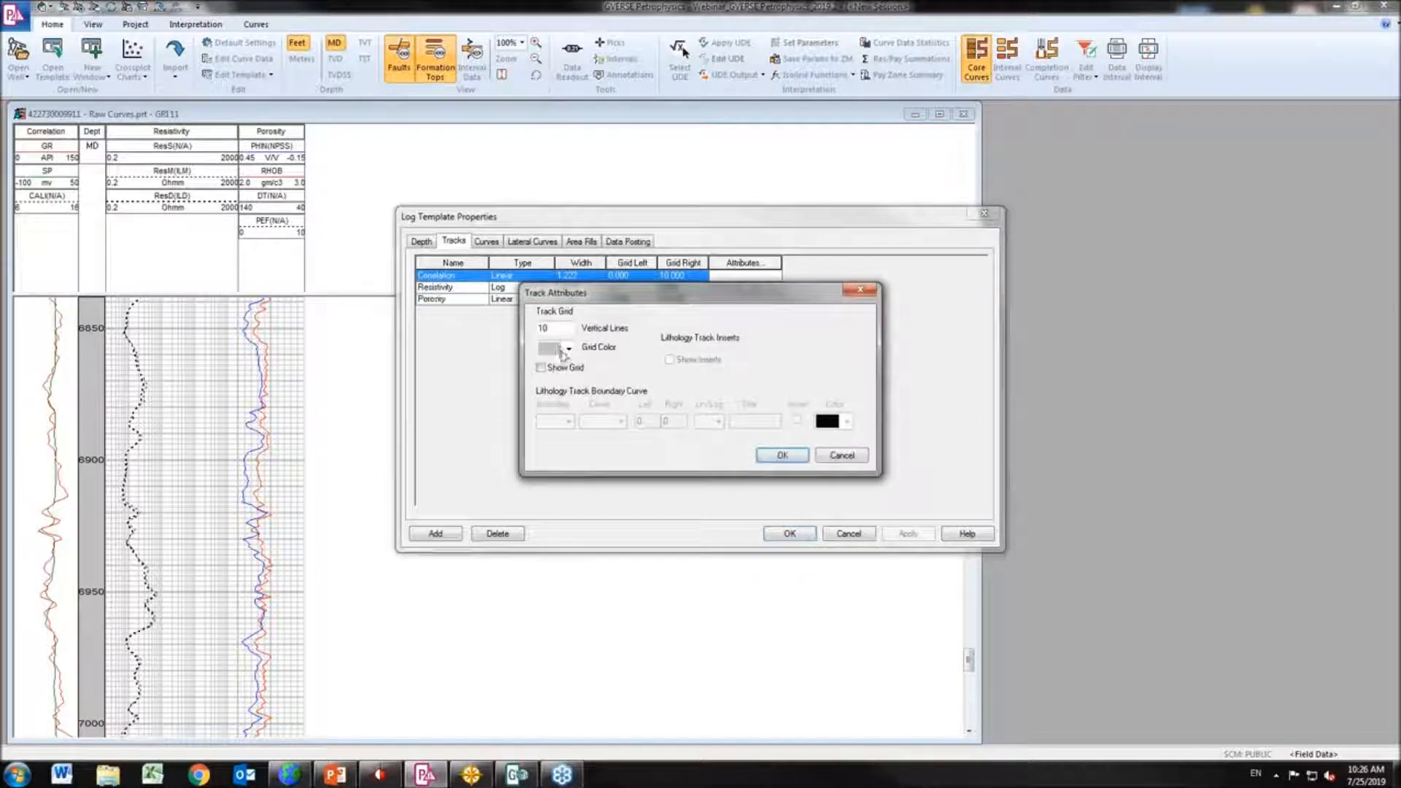
pyautogui.click(568, 349)
pyautogui.scroll(-2, 562, 401)
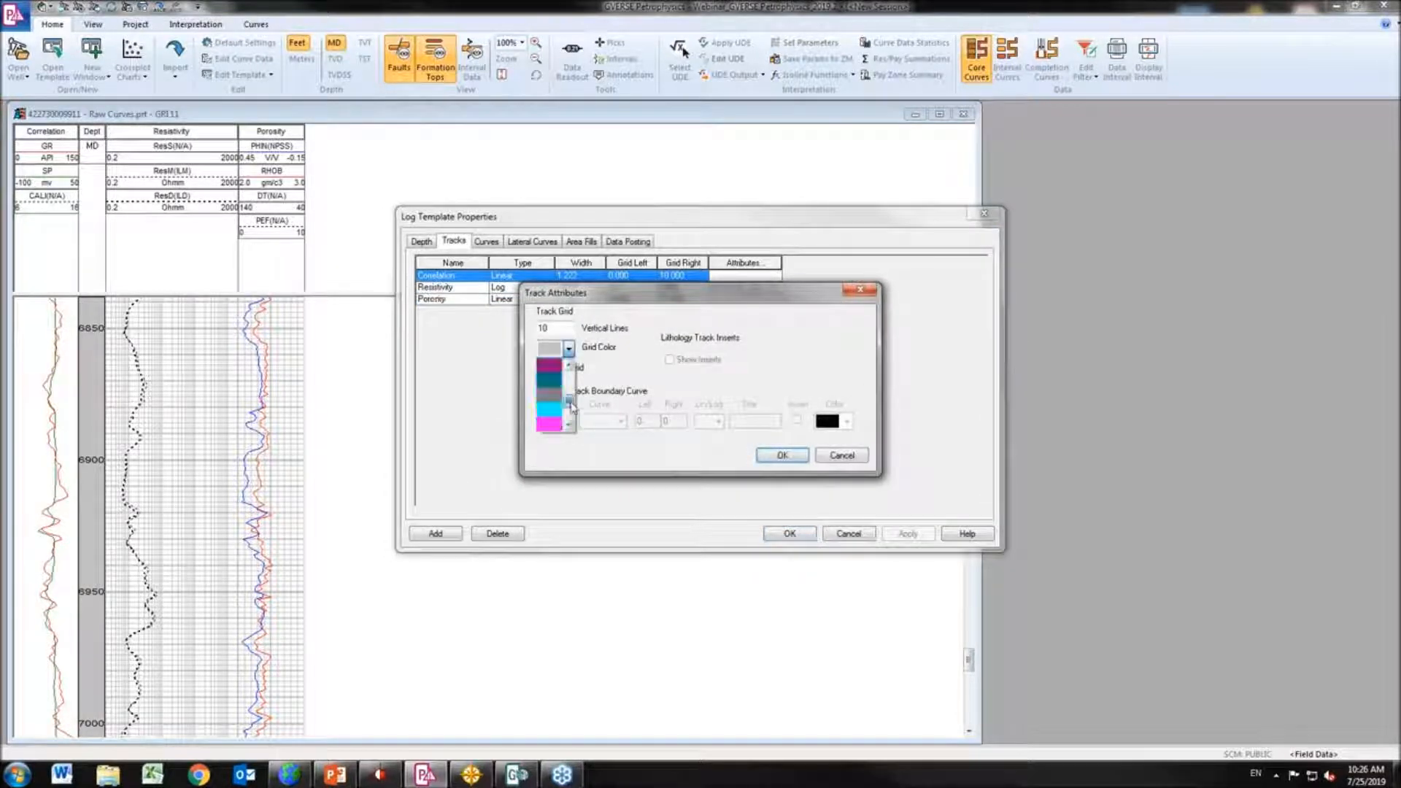
pyautogui.click(557, 422)
pyautogui.click(541, 367)
pyautogui.doubleClick(544, 328)
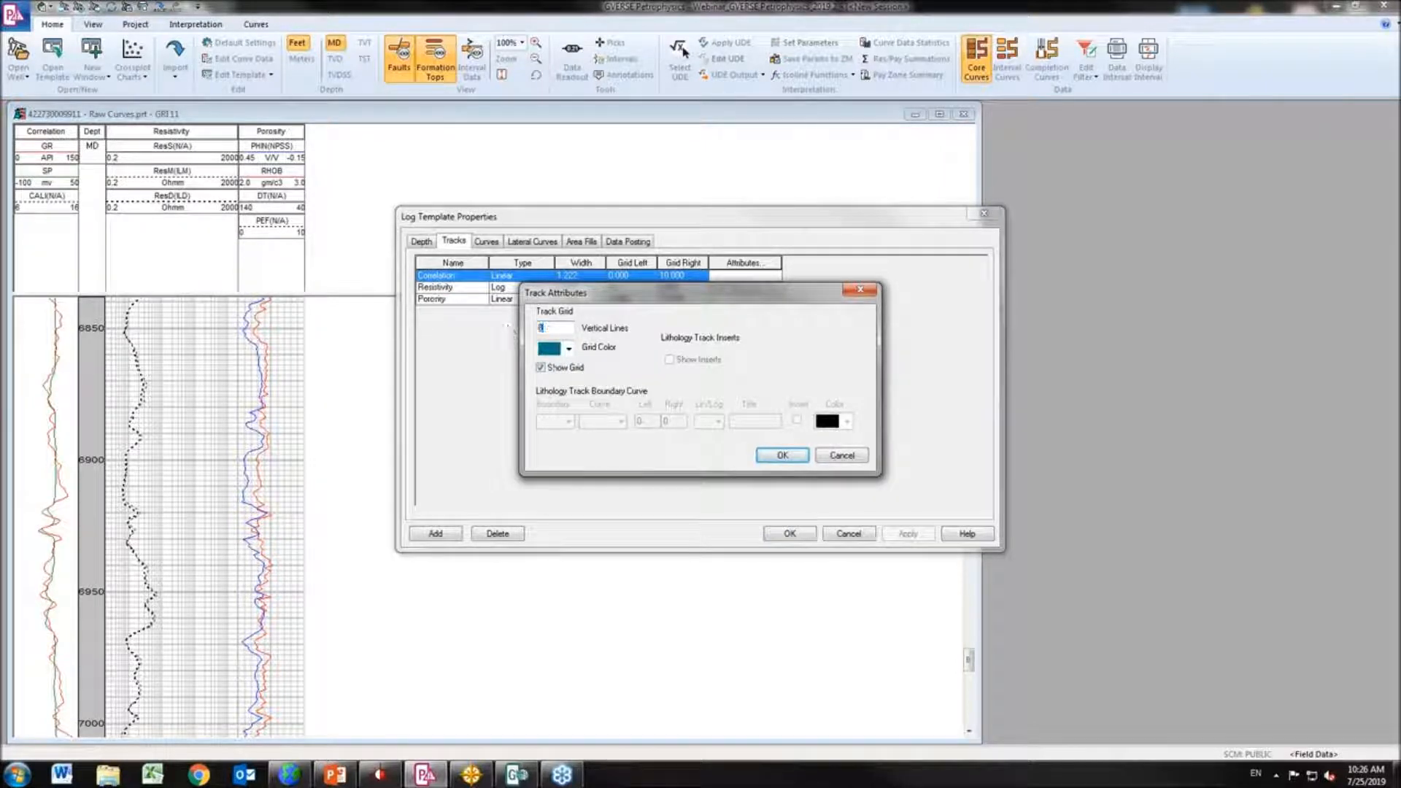
pyautogui.click(924, 533)
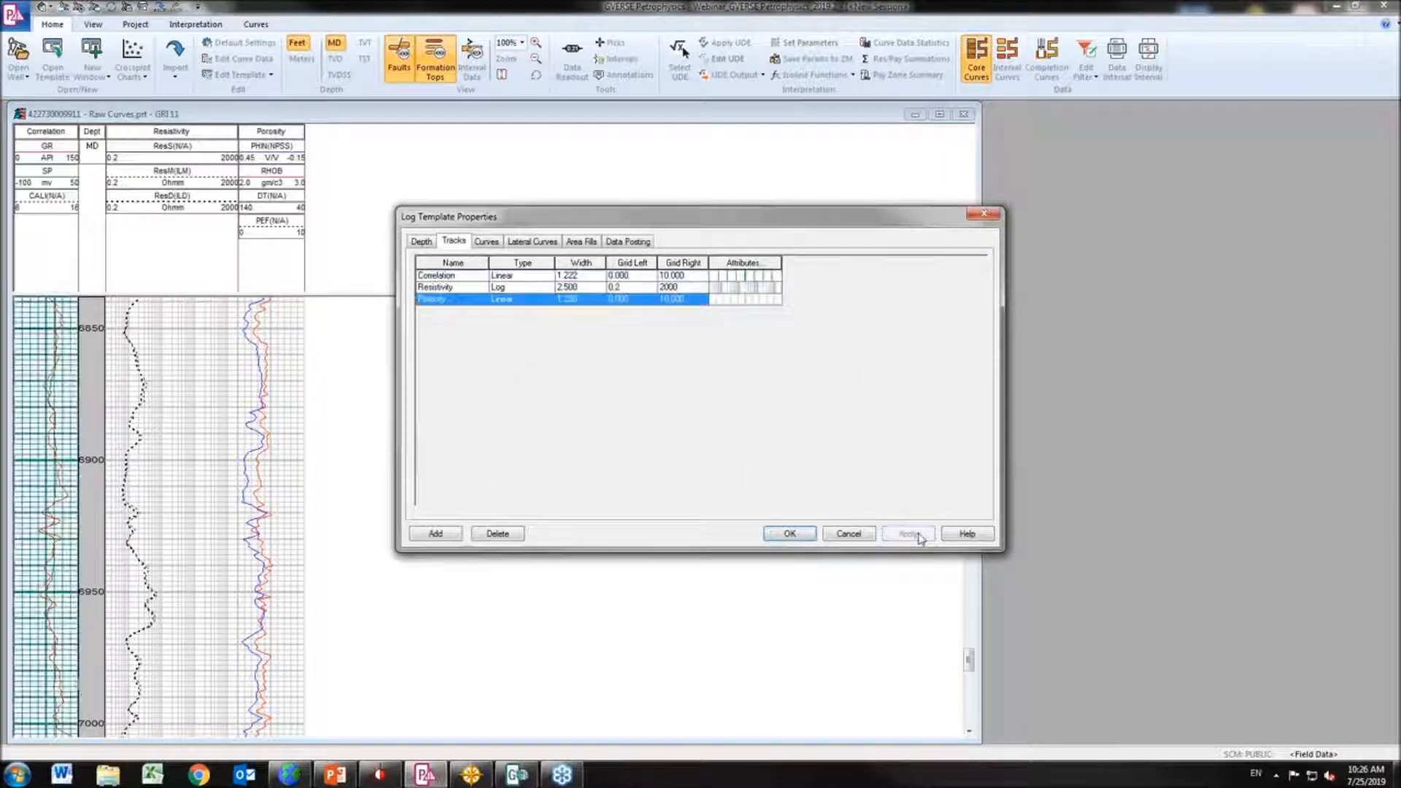
# Set the Correlation track's grid to 10 vertical lines in light gray
pyautogui.click(737, 276)
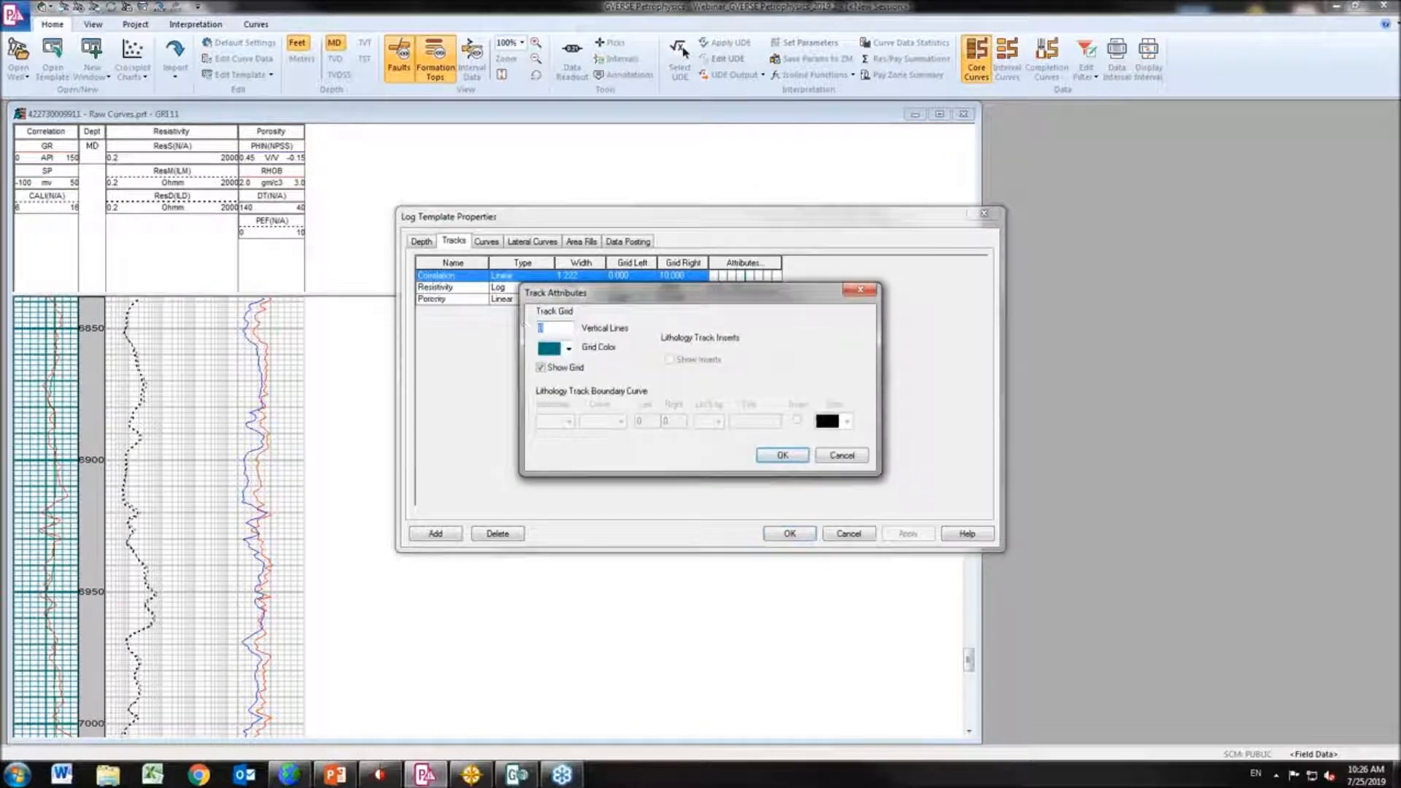
pyautogui.click(569, 348)
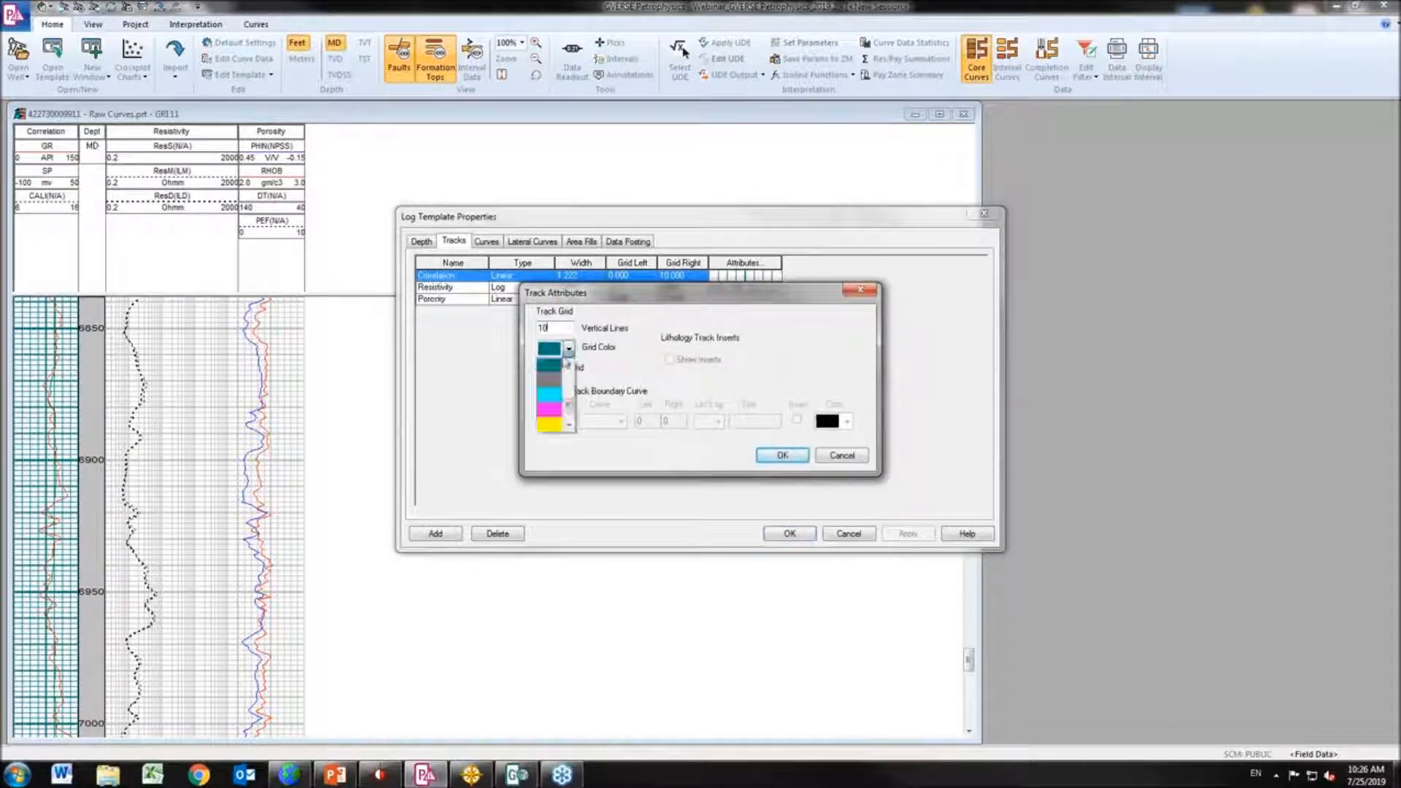
pyautogui.click(568, 424)
pyautogui.click(554, 412)
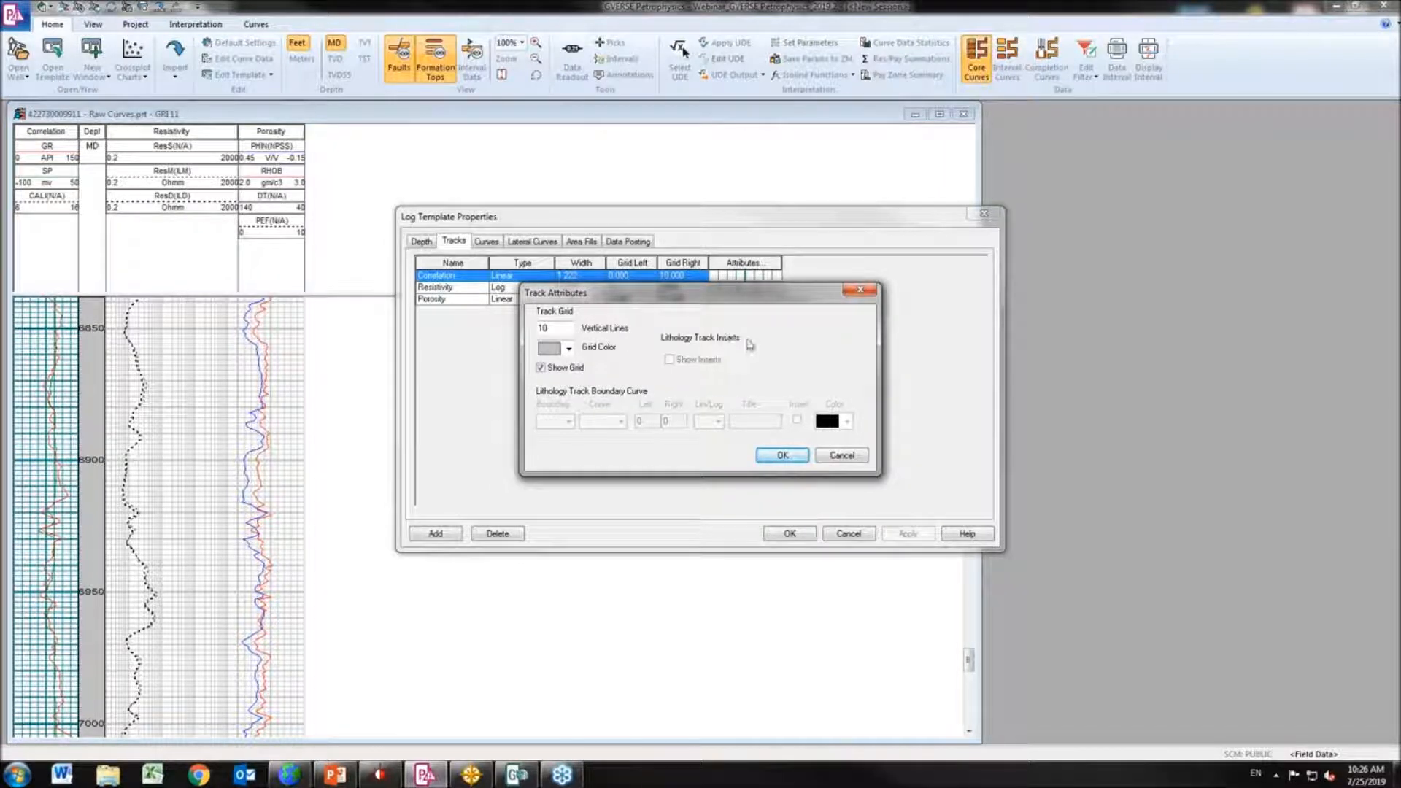
pyautogui.click(780, 455)
# Add a new curve entry to the log template and assign it to the Resistivity track
pyautogui.click(496, 246)
pyautogui.click(667, 416)
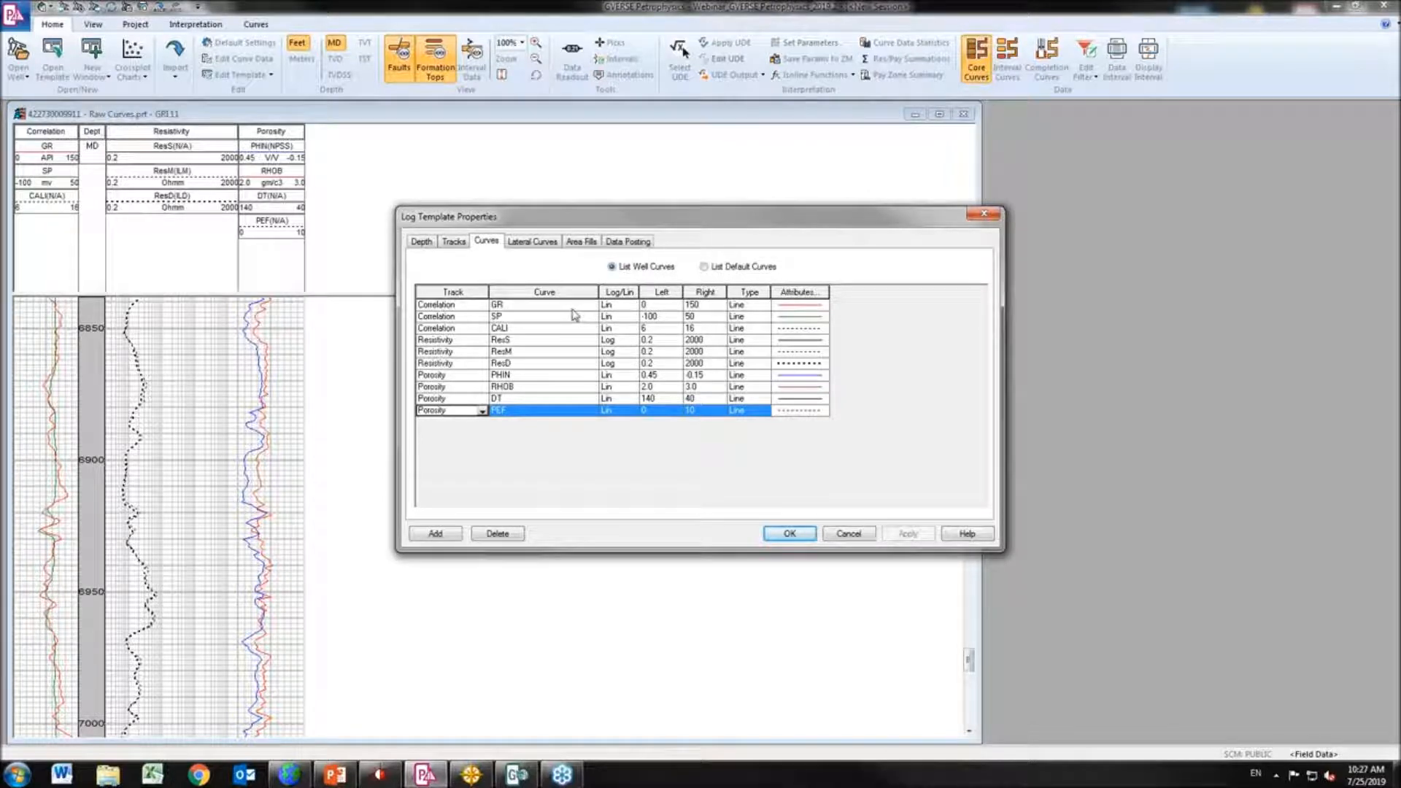
pyautogui.click(437, 535)
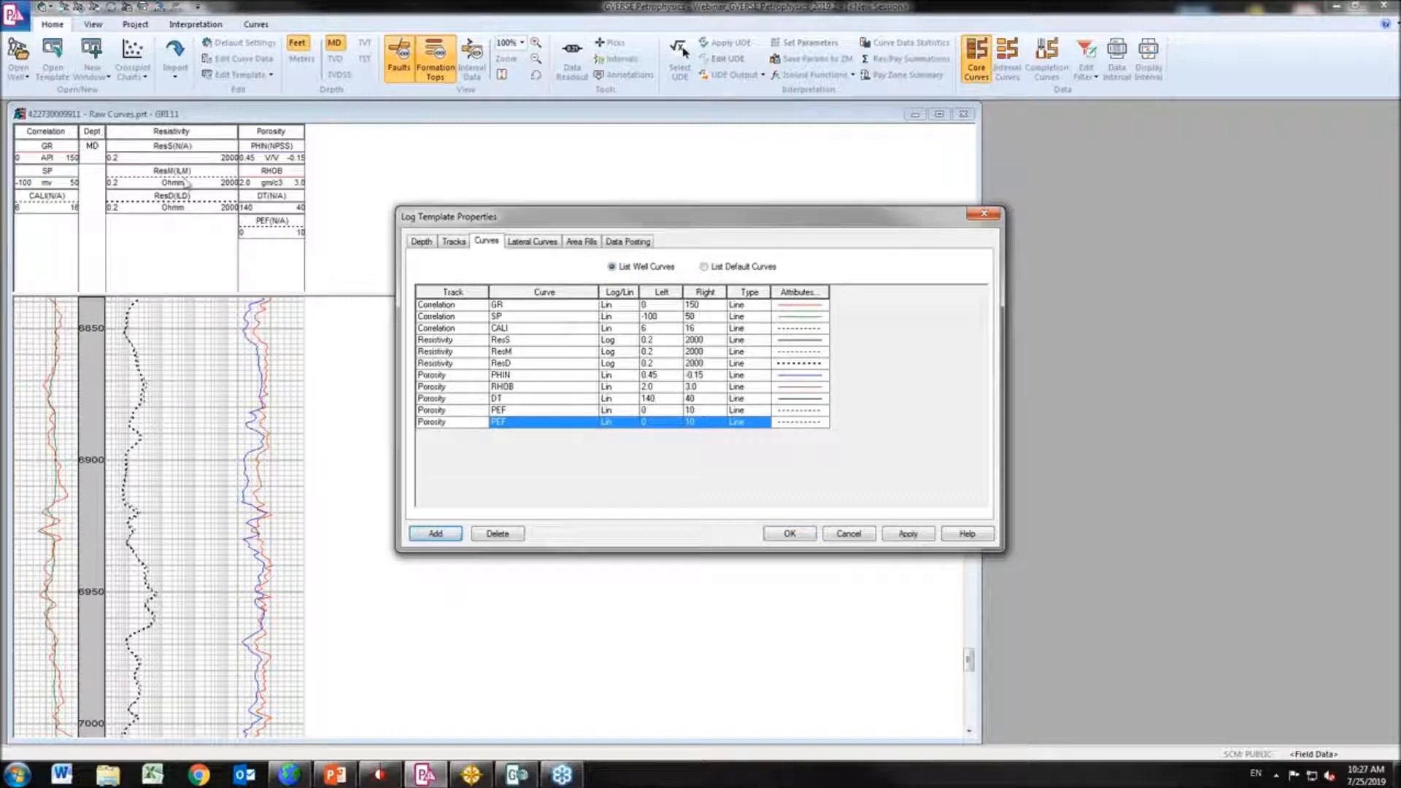
pyautogui.click(485, 423)
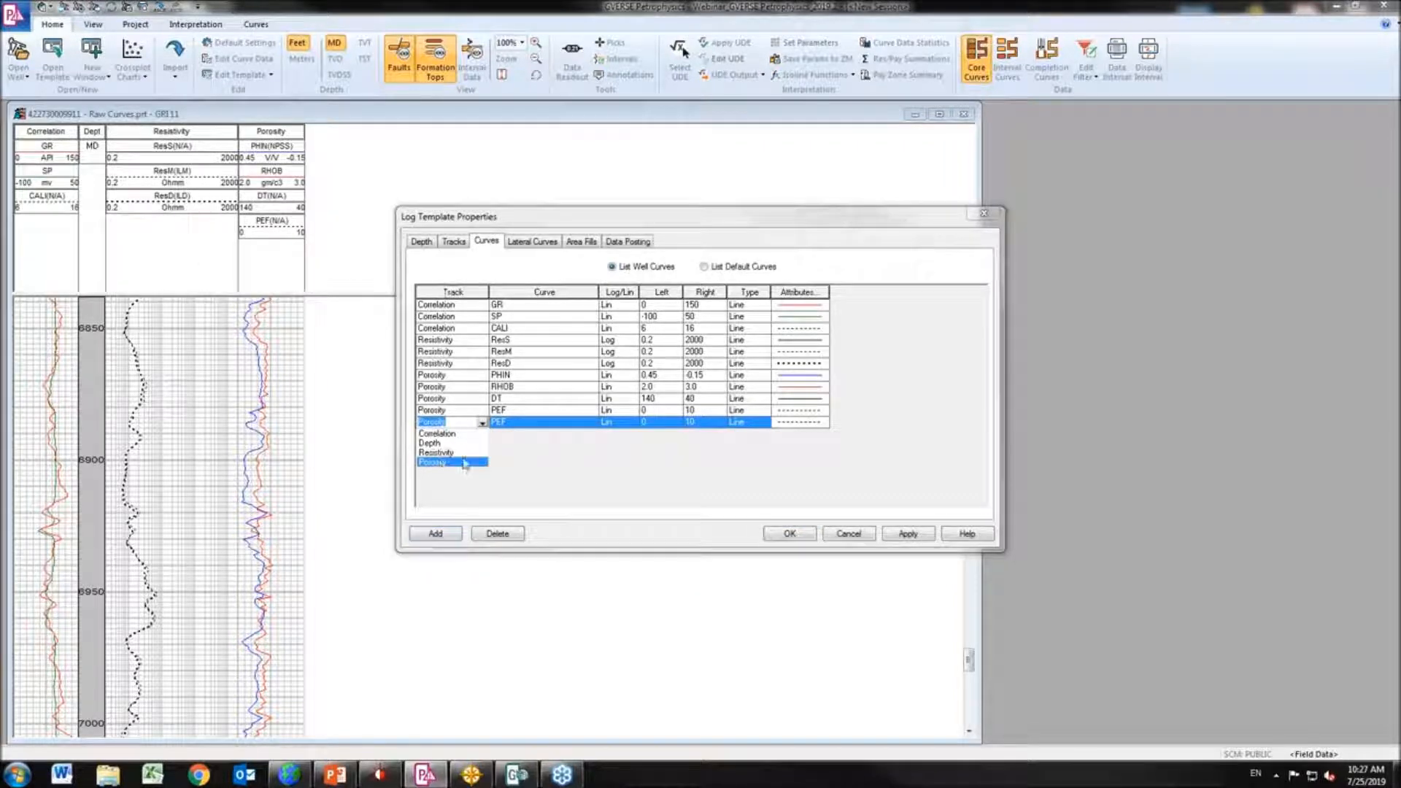
pyautogui.click(465, 452)
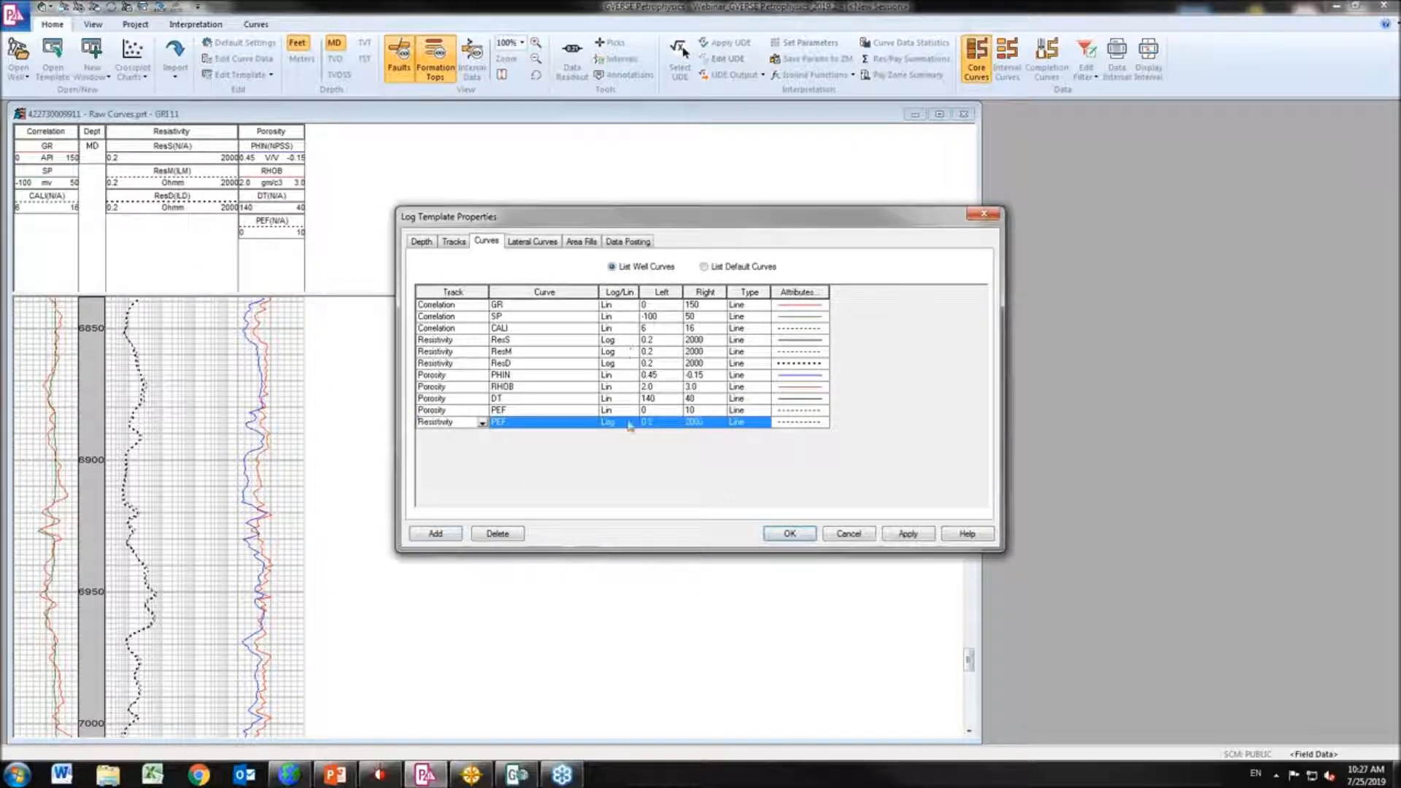
# Choose GR as the curve for the new Resistivity entry and set its scale from 0 to 150
pyautogui.click(594, 423)
pyautogui.click(593, 423)
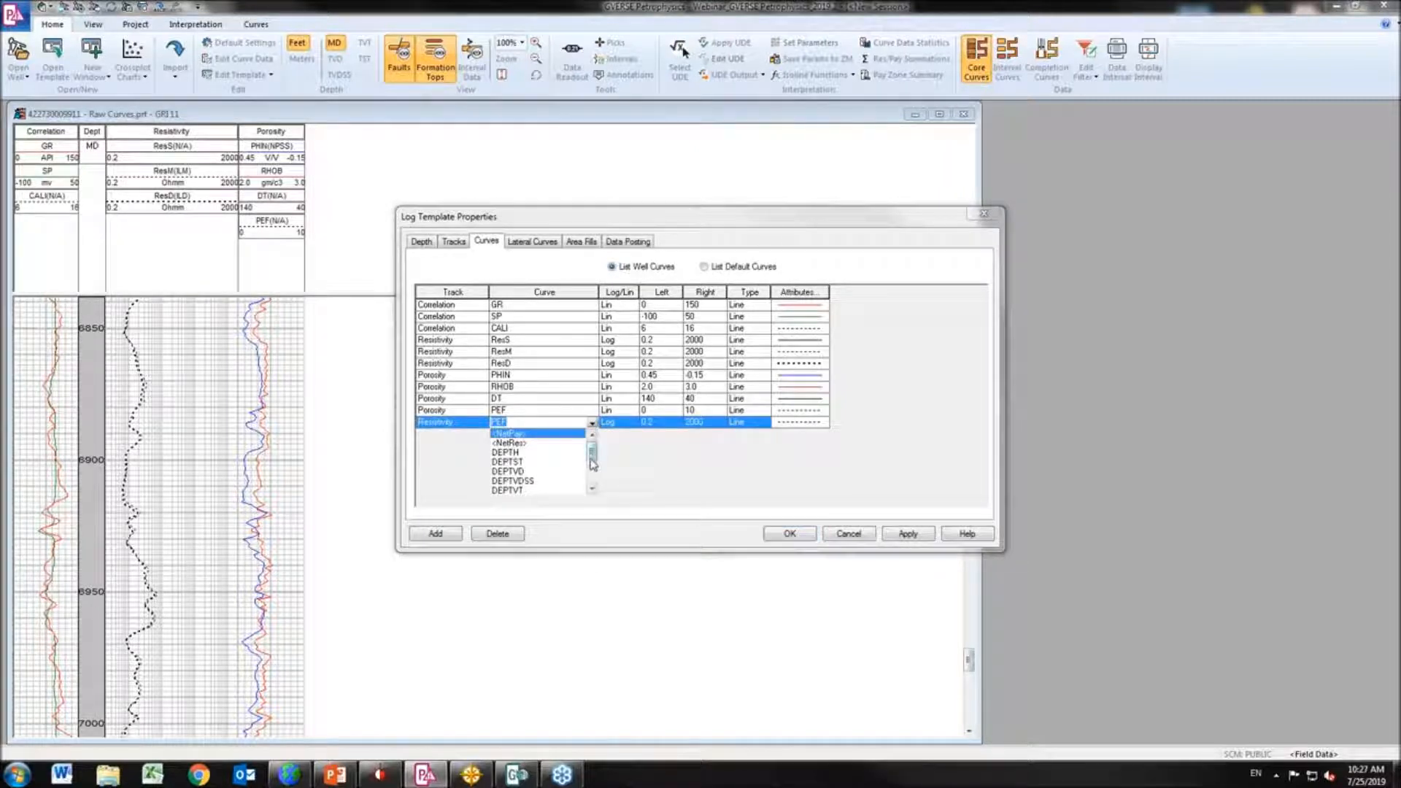
pyautogui.moveTo(594, 455); pyautogui.dragTo(594, 480)
pyautogui.click(500, 434)
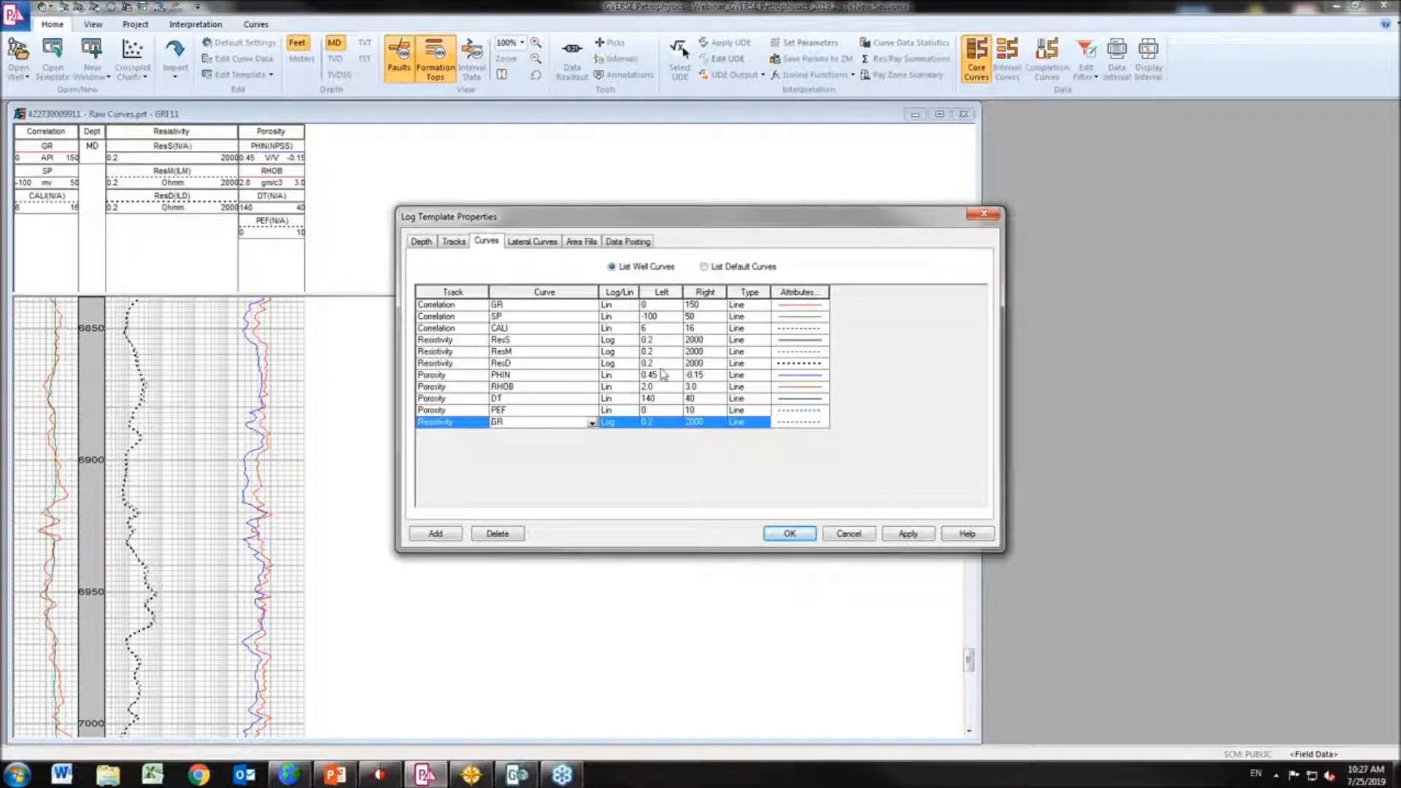
pyautogui.click(656, 422)
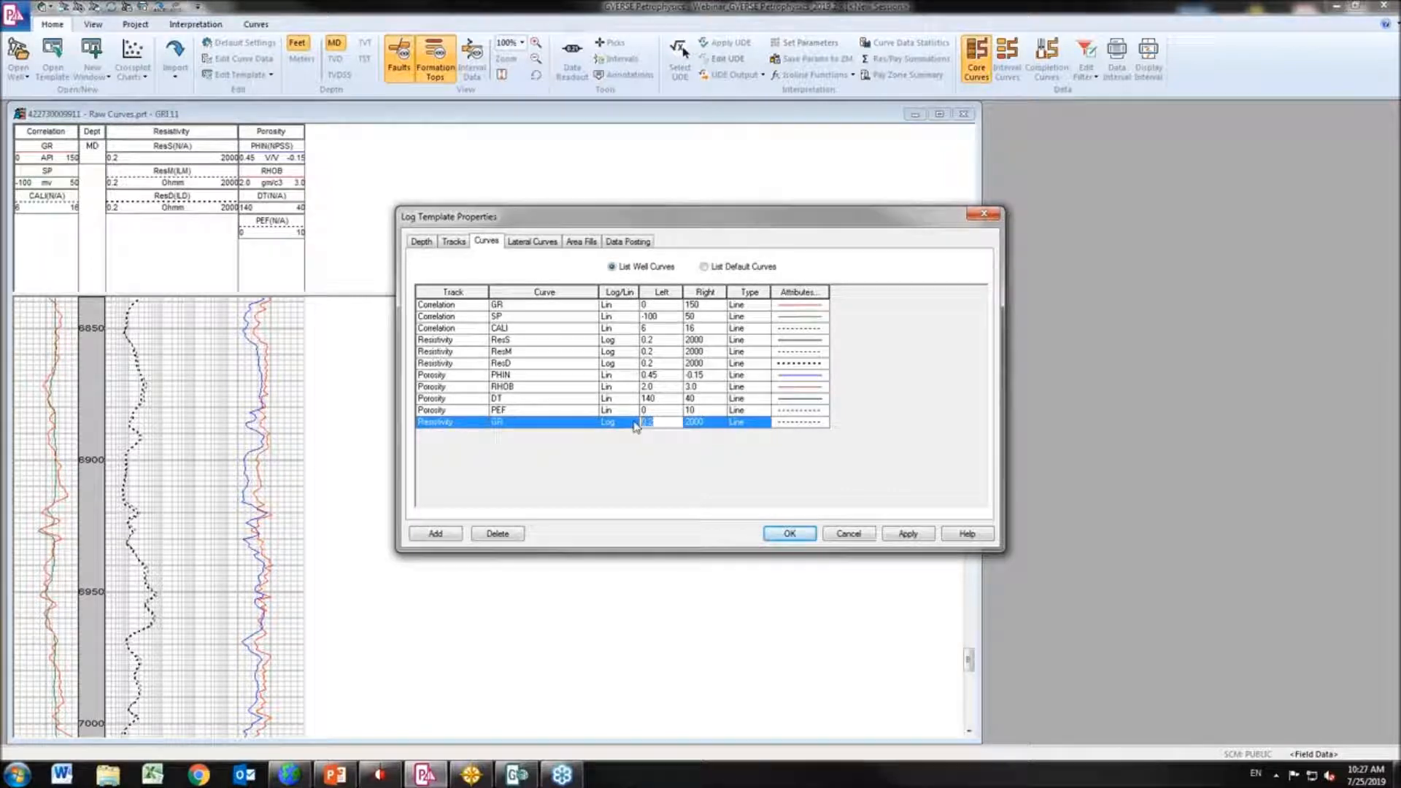
pyautogui.write('0')
pyautogui.click(708, 430)
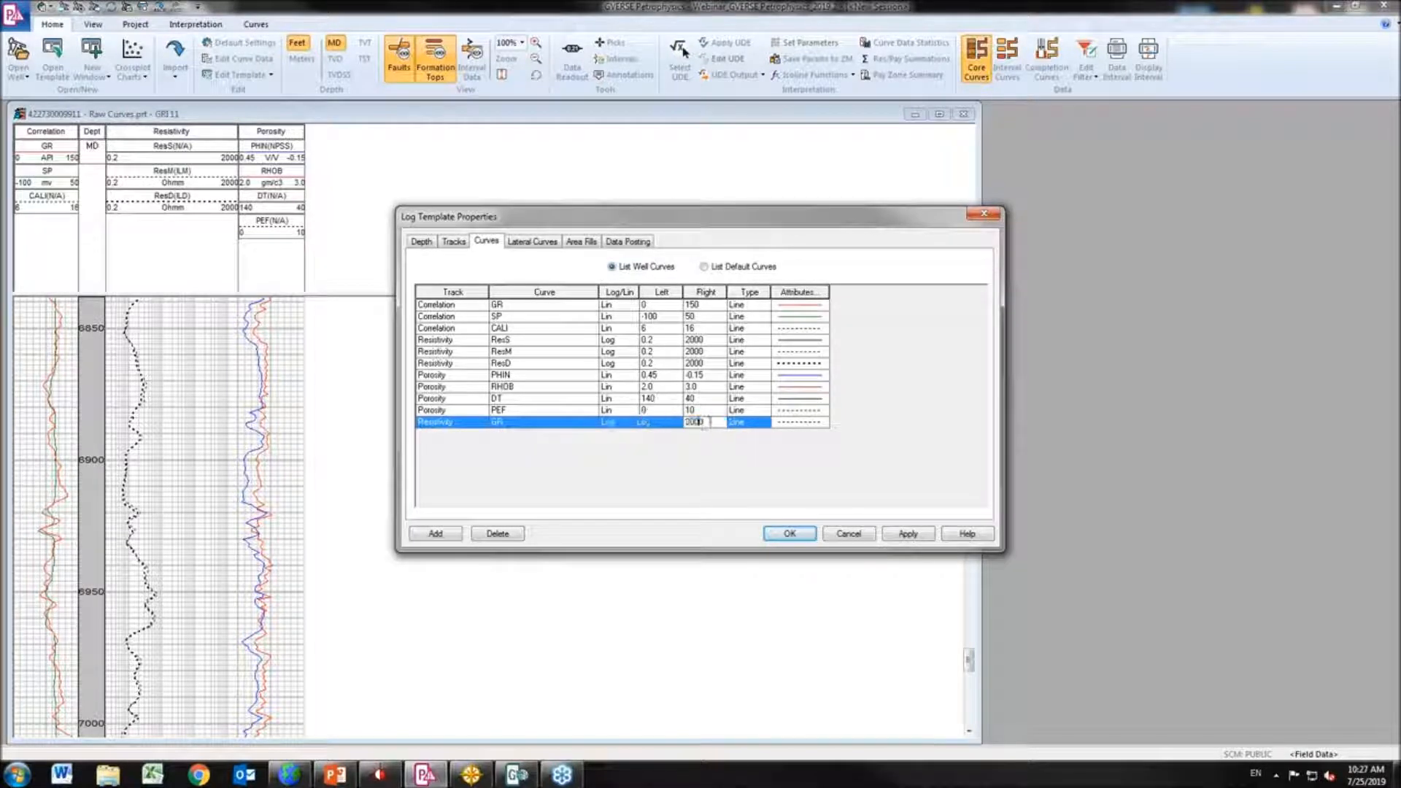
pyautogui.write('150')
# Set the Resistivity track's GR curve to the blank line style with Cross X symbols
pyautogui.doubleClick(818, 419)
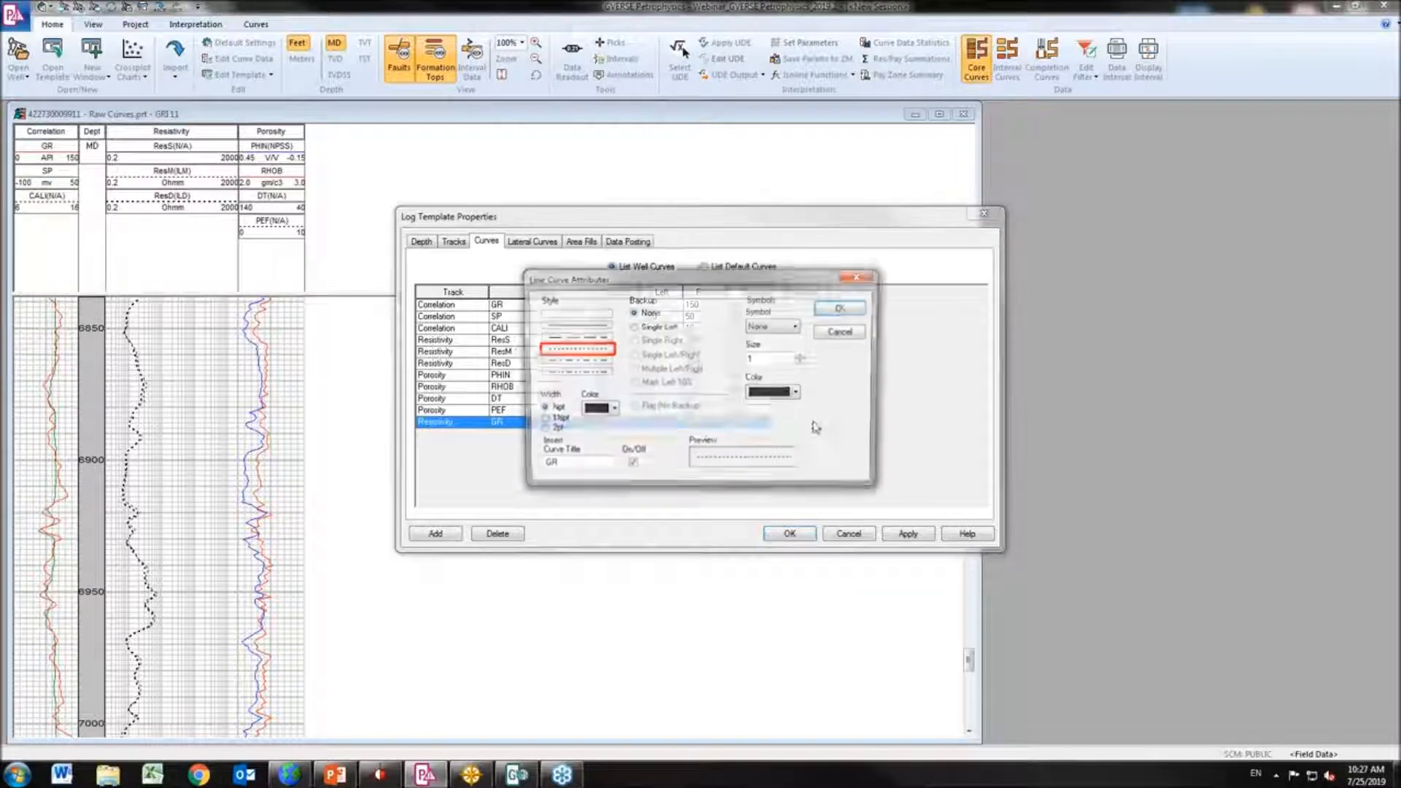
pyautogui.moveTo(728, 281); pyautogui.dragTo(1082, 272)
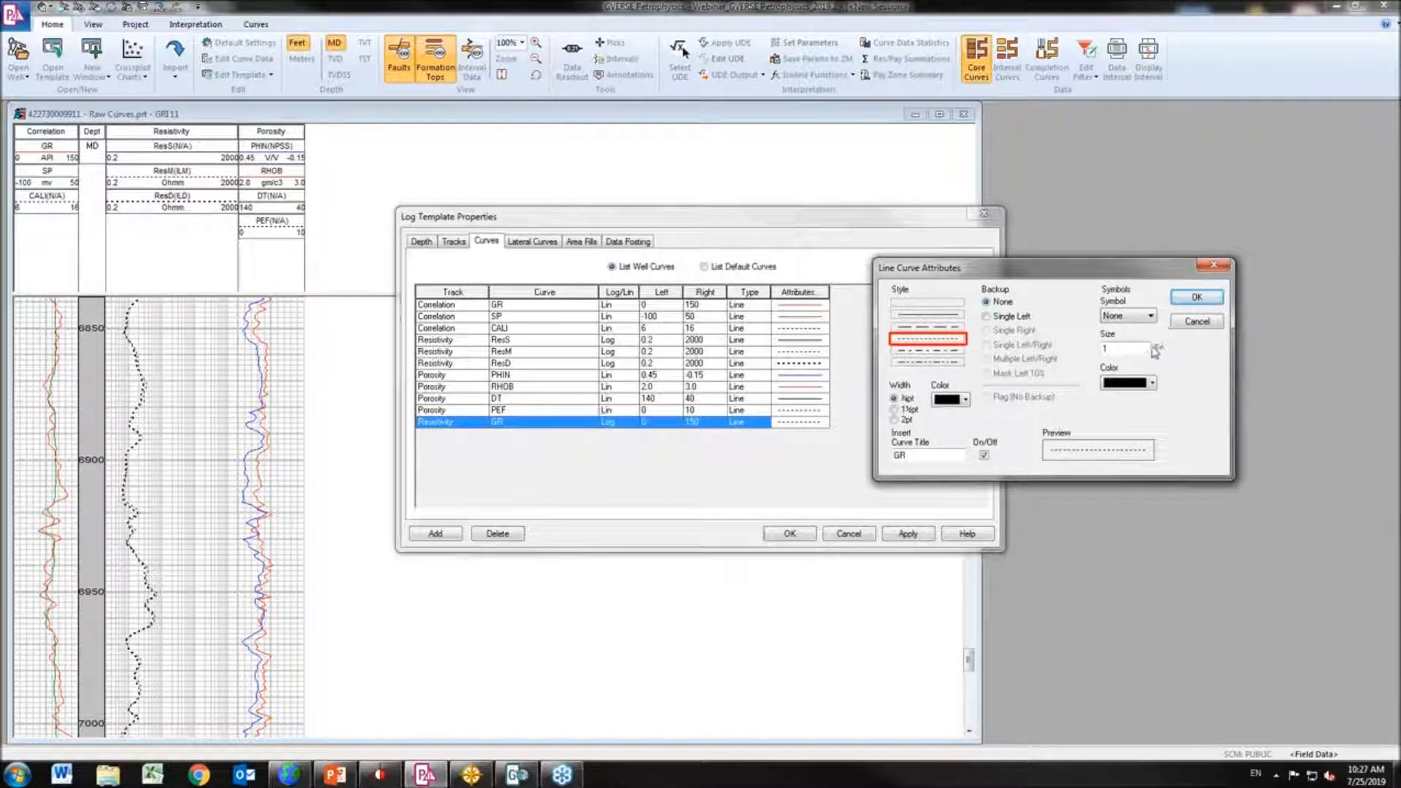
pyautogui.click(941, 302)
pyautogui.click(1151, 315)
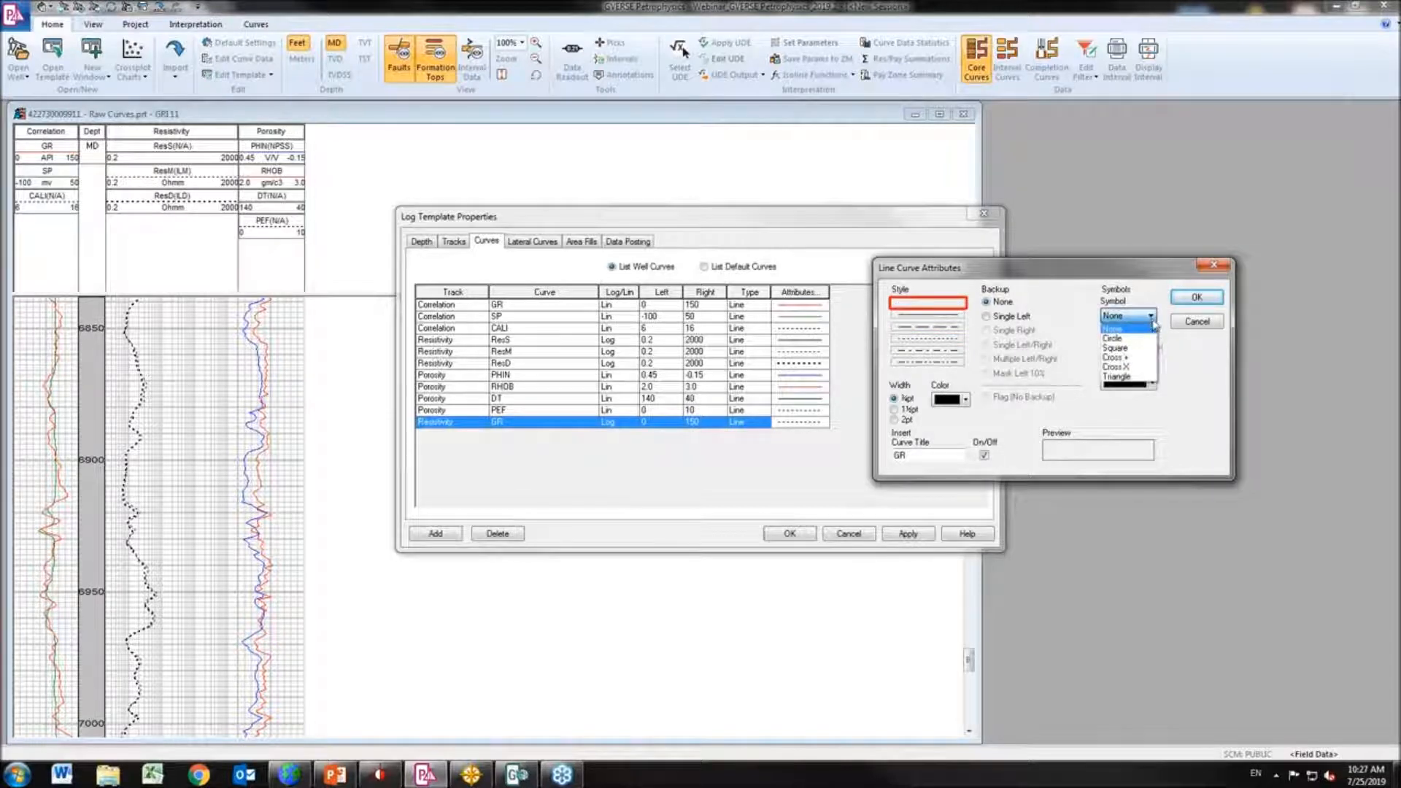
pyautogui.click(1137, 367)
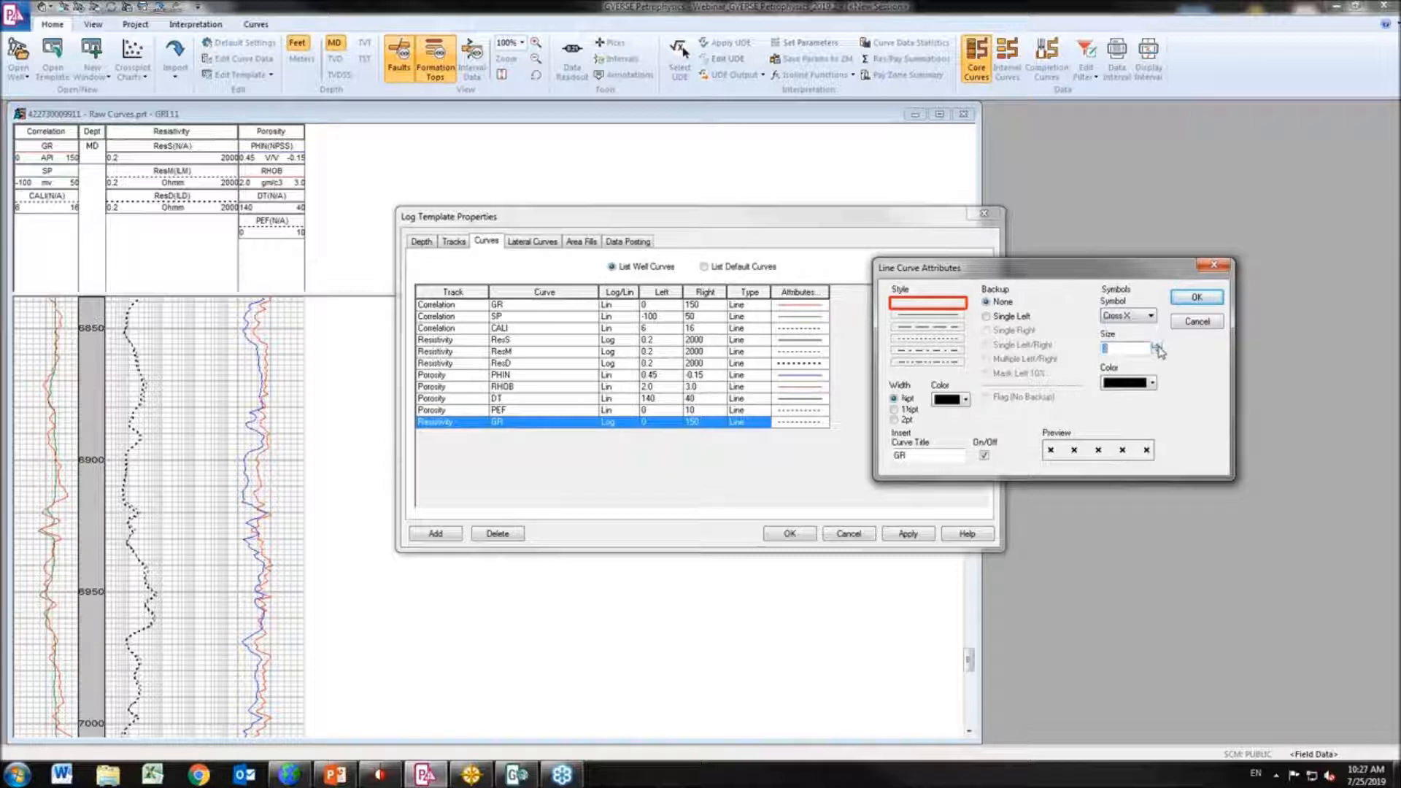
# Set the Resistivity GR curve's symbols to size 3 in red and apply the change to the log template
pyautogui.click(1151, 385)
pyautogui.click(1112, 420)
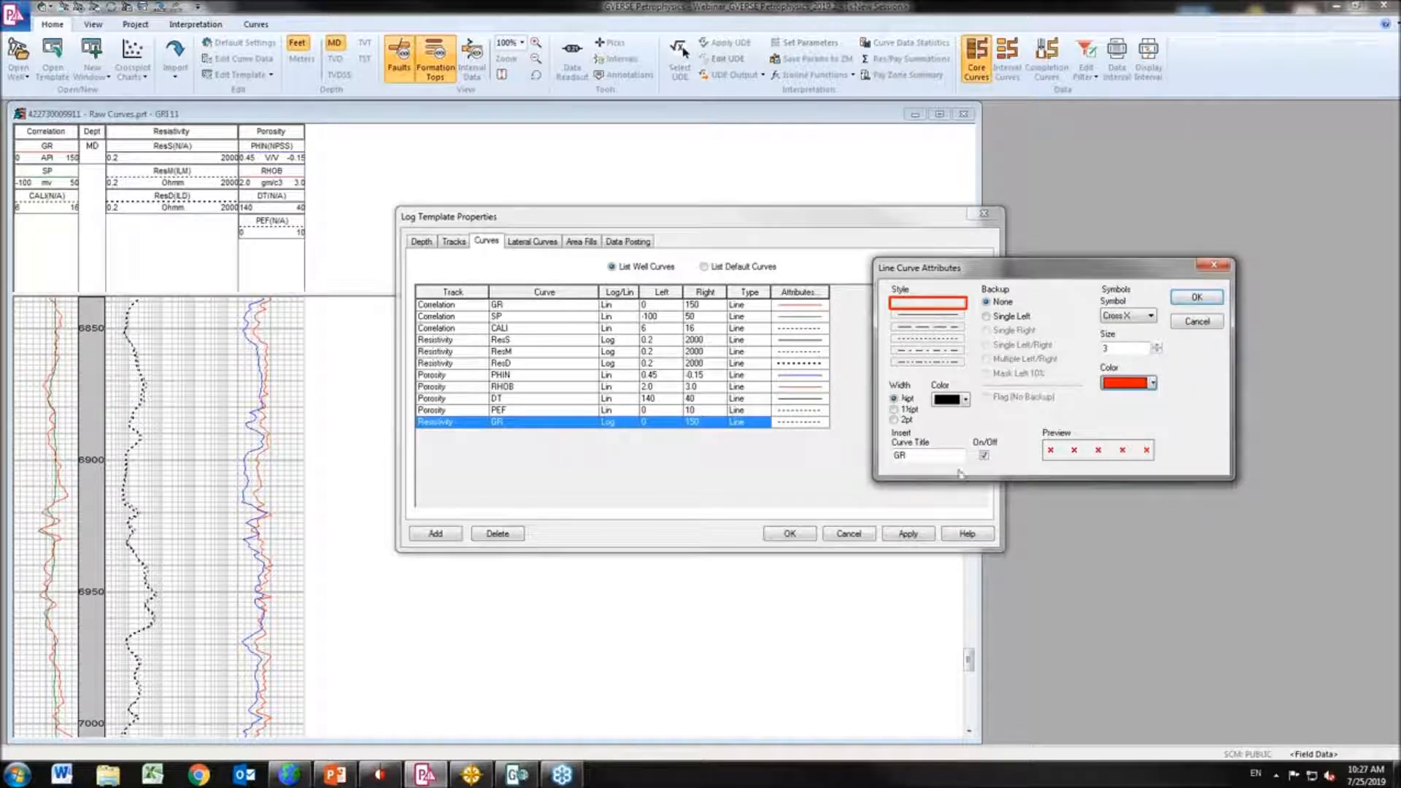
pyautogui.click(984, 456)
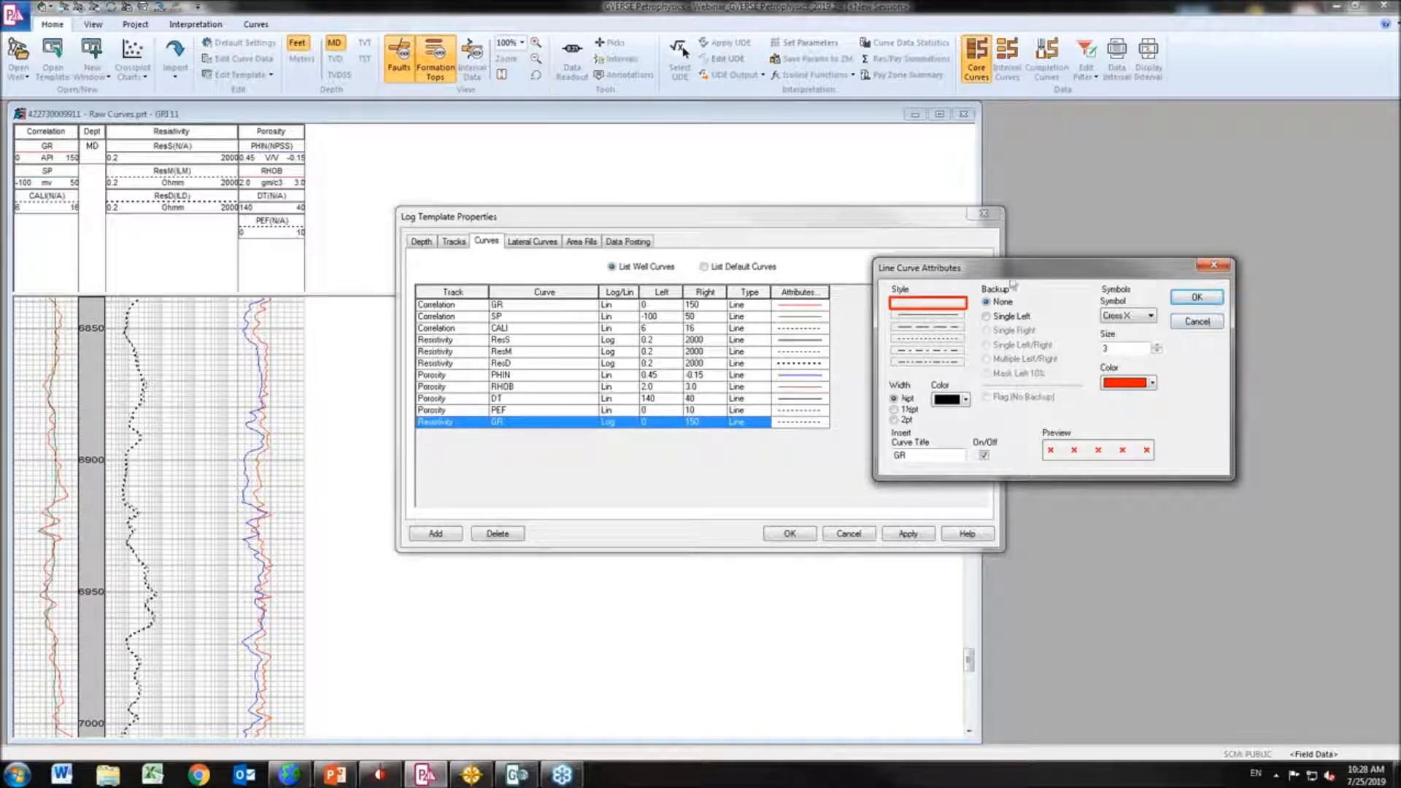
pyautogui.click(1197, 299)
pyautogui.click(909, 535)
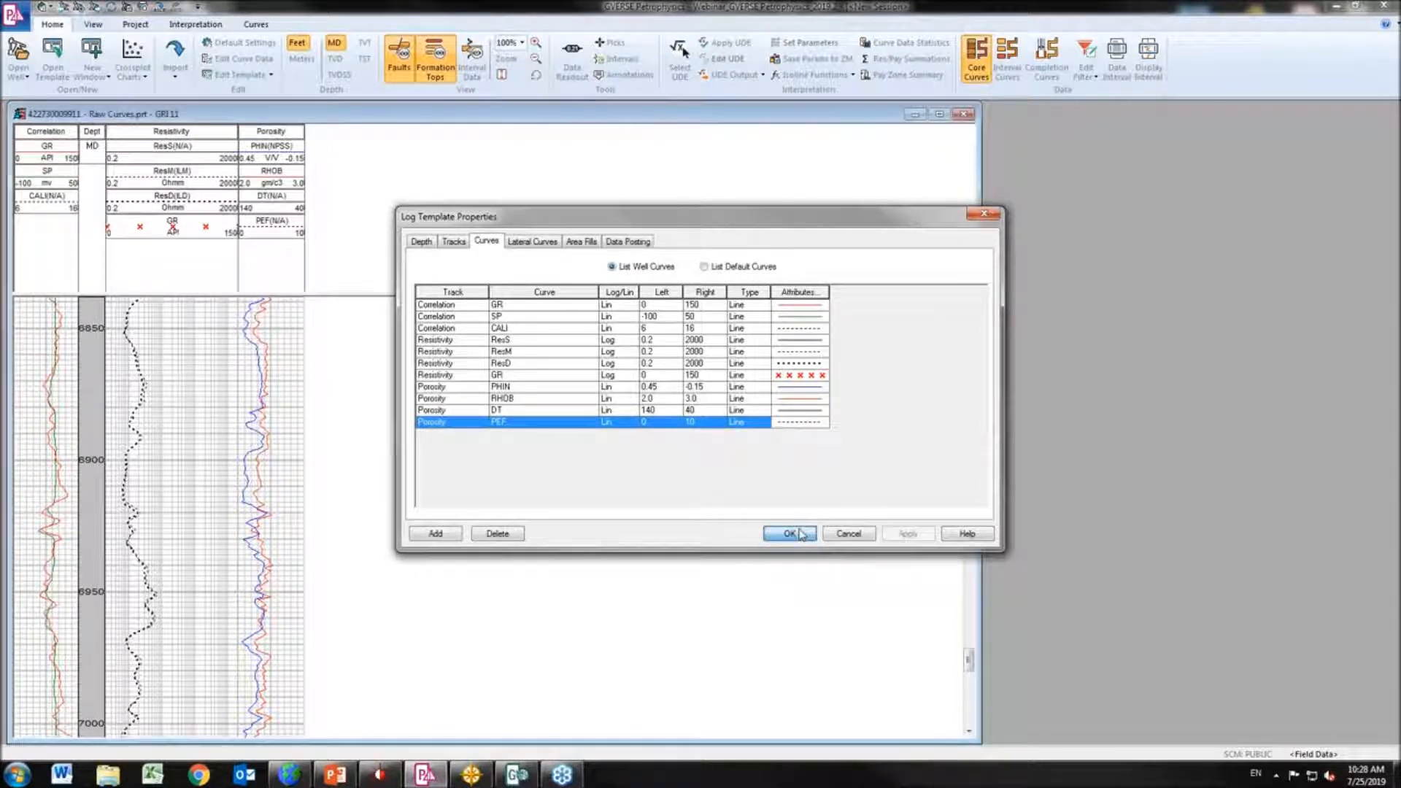
pyautogui.click(791, 533)
# Delete the GR curve from the Resistivity track in the log template and commit the change
pyautogui.moveTo(968, 679); pyautogui.dragTo(944, 728)
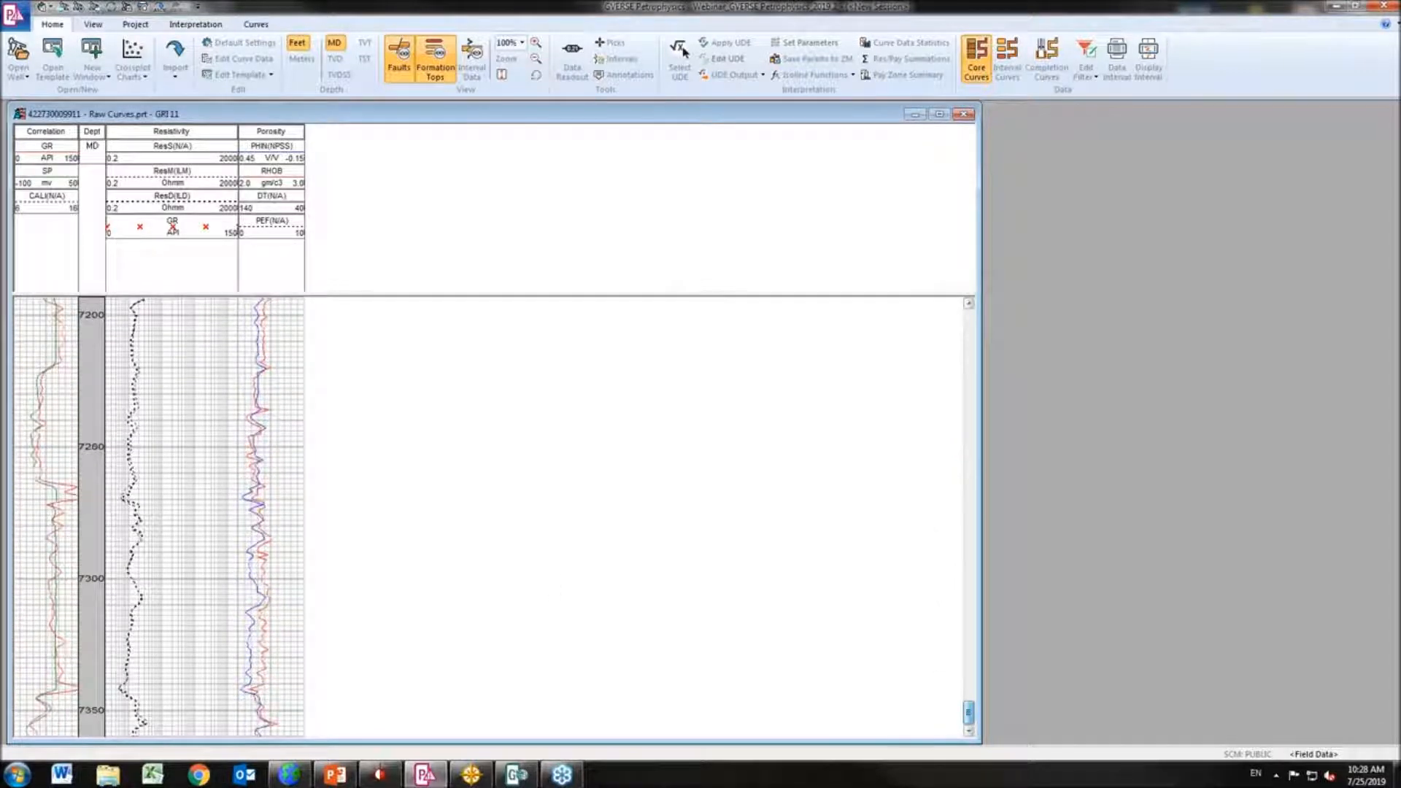
pyautogui.doubleClick(139, 472)
pyautogui.click(486, 242)
pyautogui.doubleClick(816, 377)
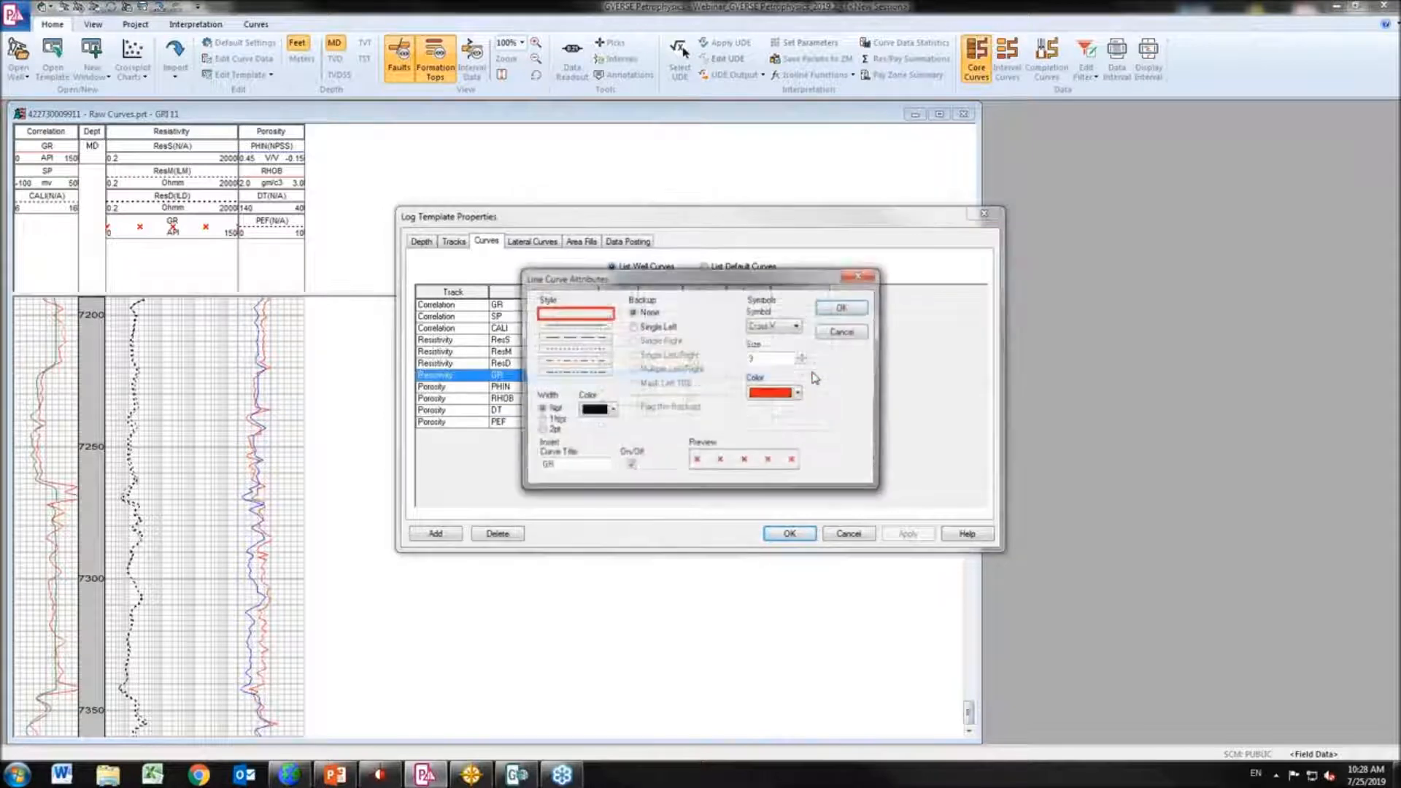
pyautogui.click(858, 301)
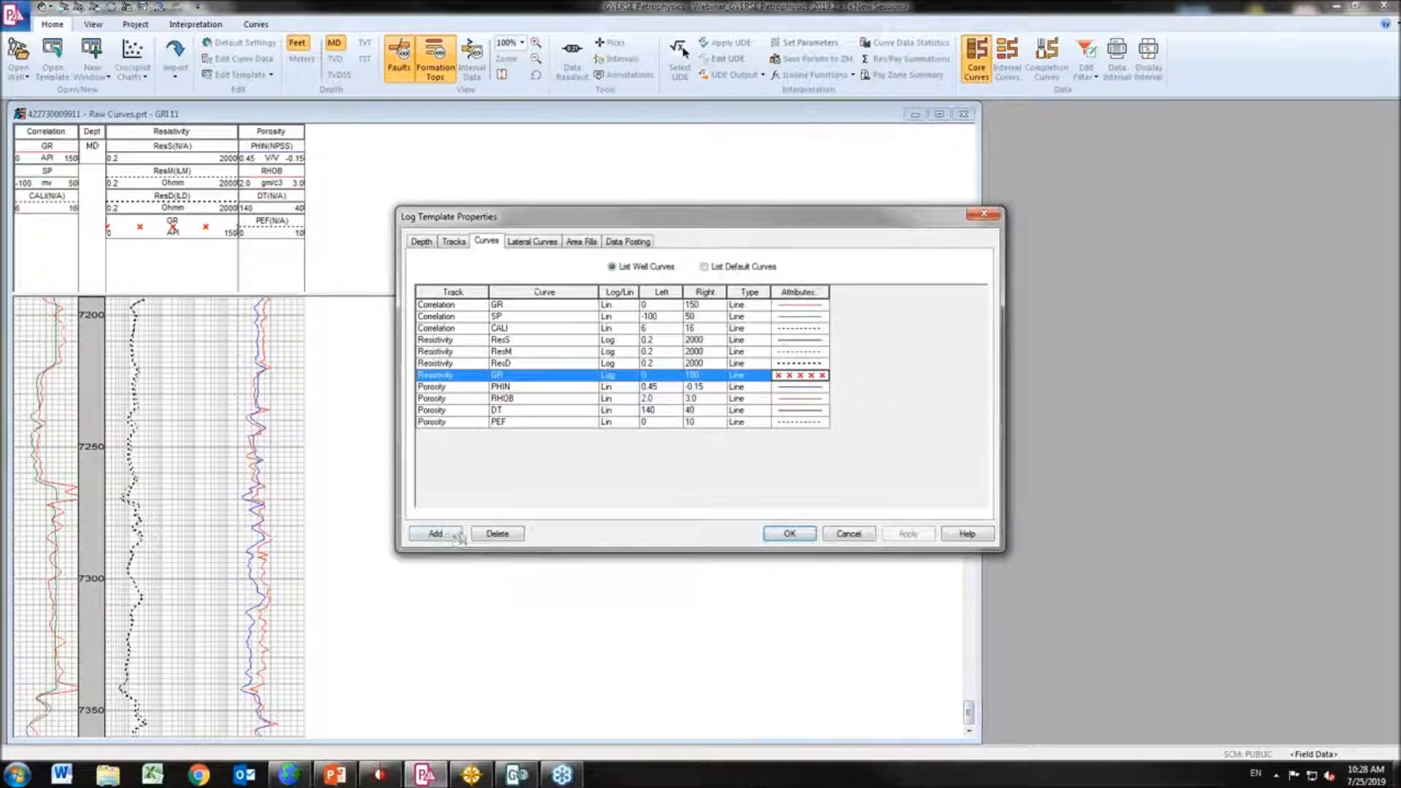
pyautogui.click(514, 537)
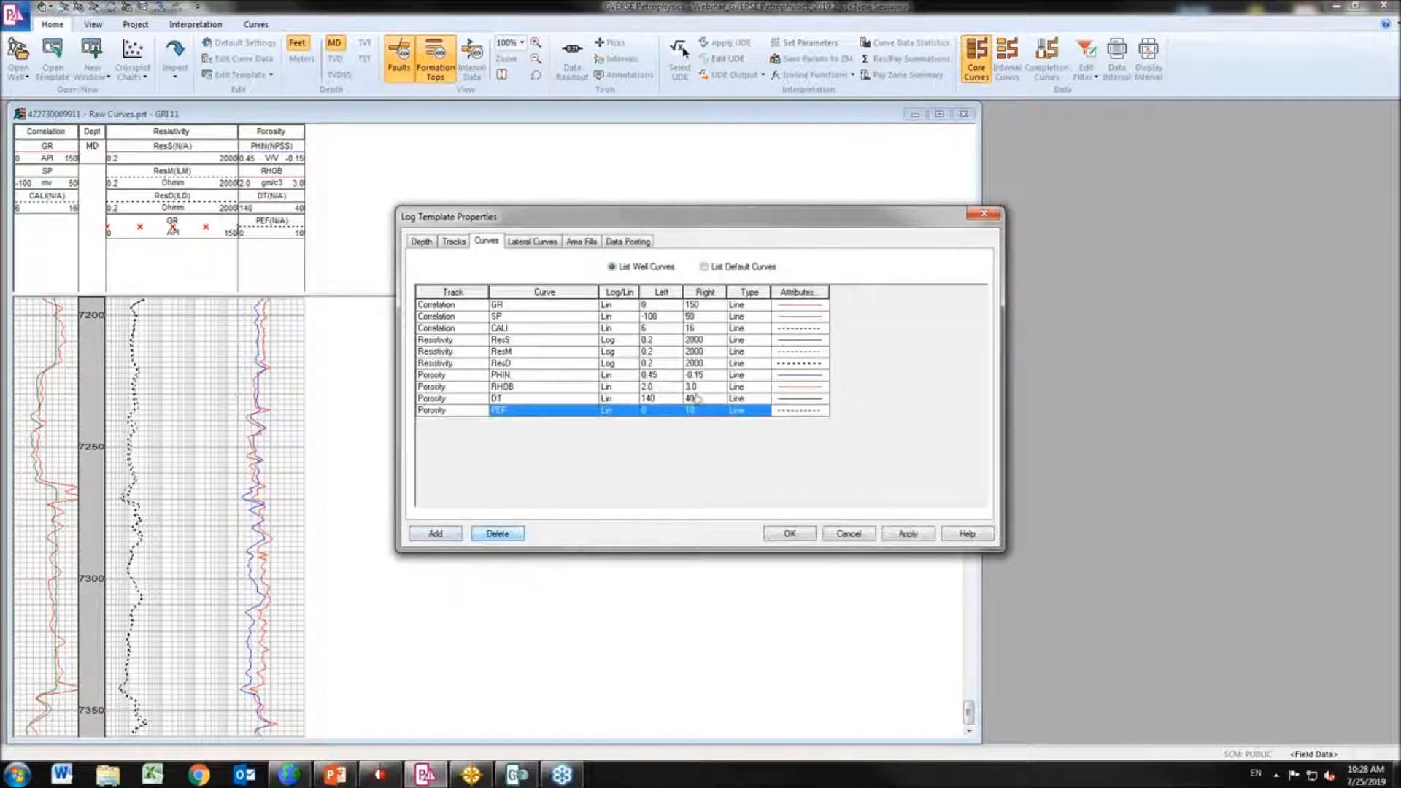
pyautogui.click(549, 245)
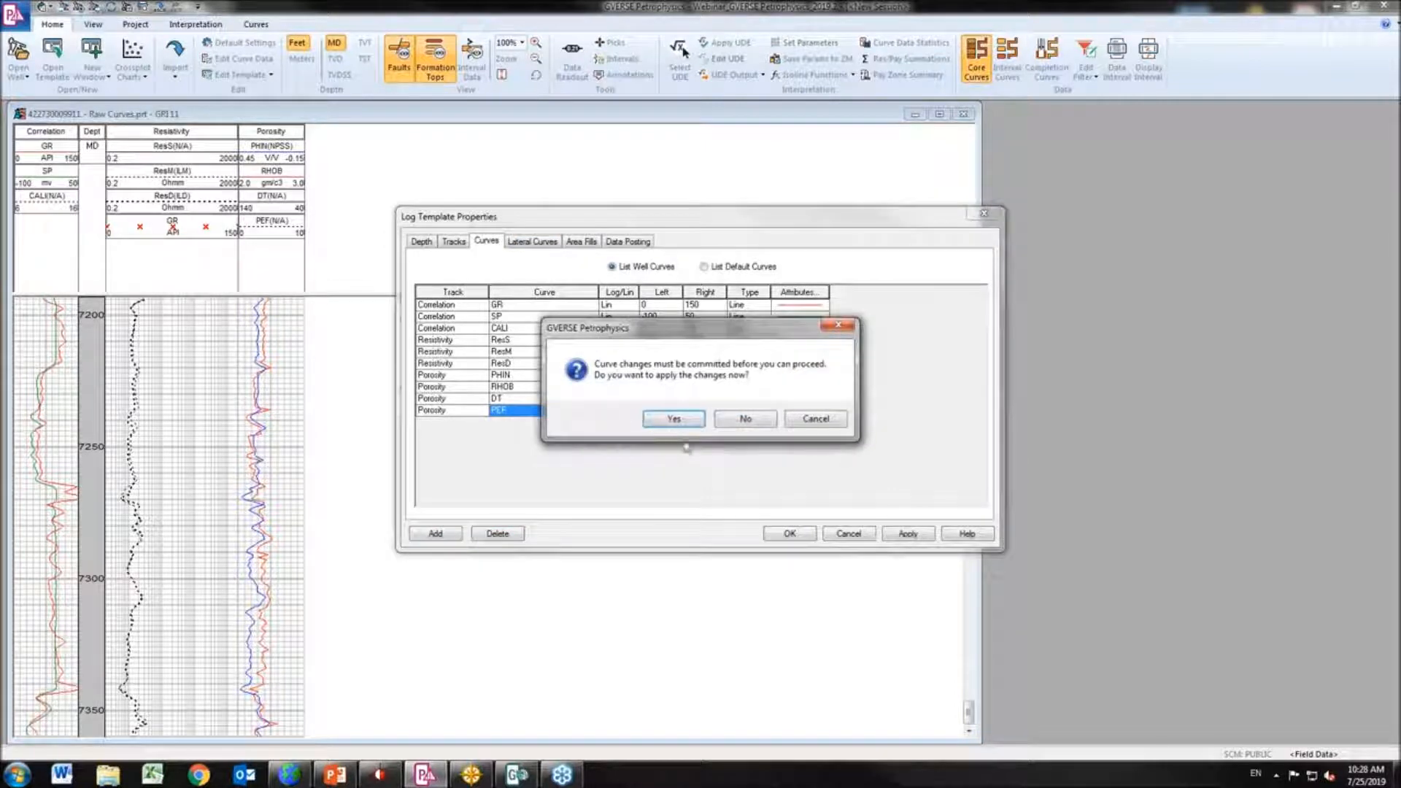
pyautogui.click(679, 421)
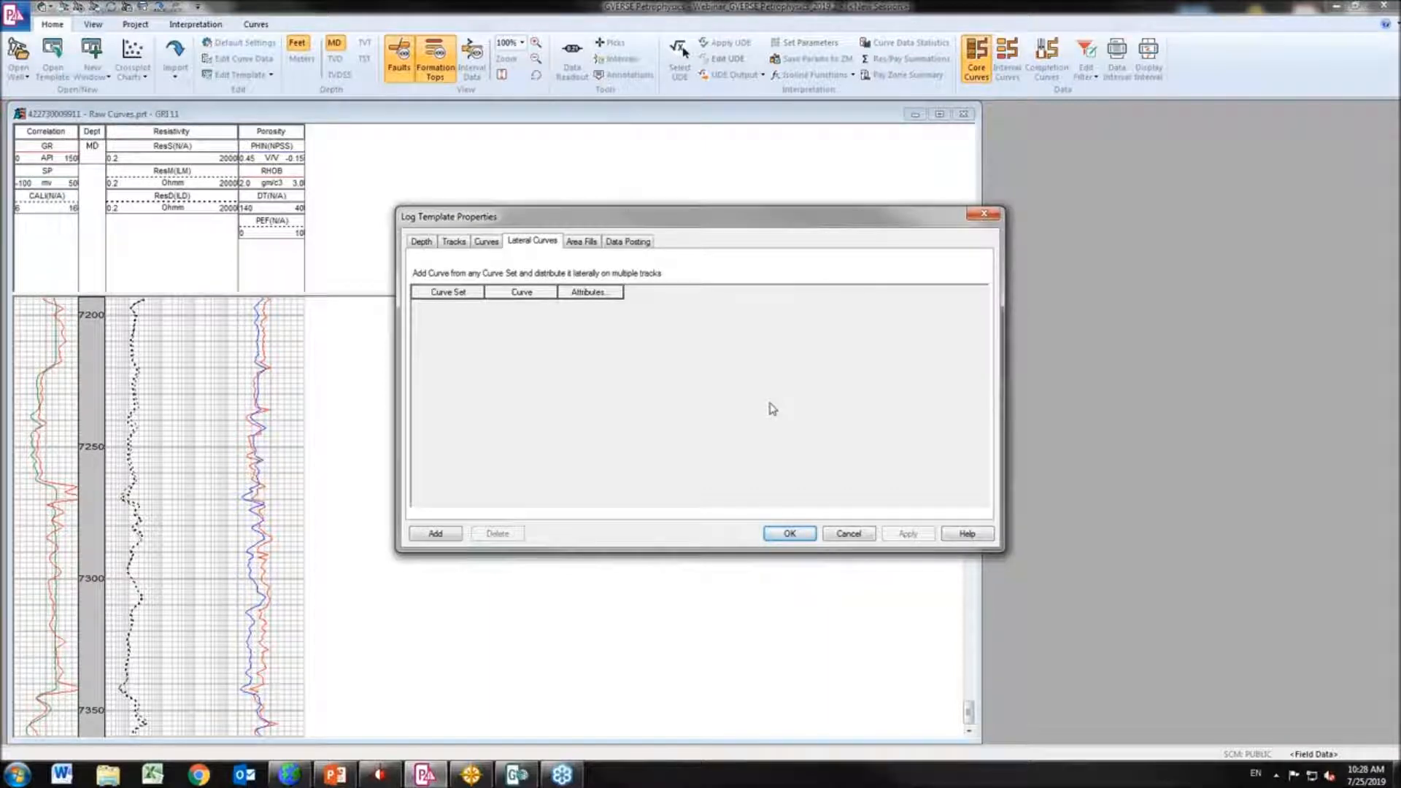
# Add a new area fill entry for the Correlation track and browse its available patterns
pyautogui.click(588, 242)
pyautogui.click(444, 534)
pyautogui.click(517, 276)
pyautogui.click(540, 277)
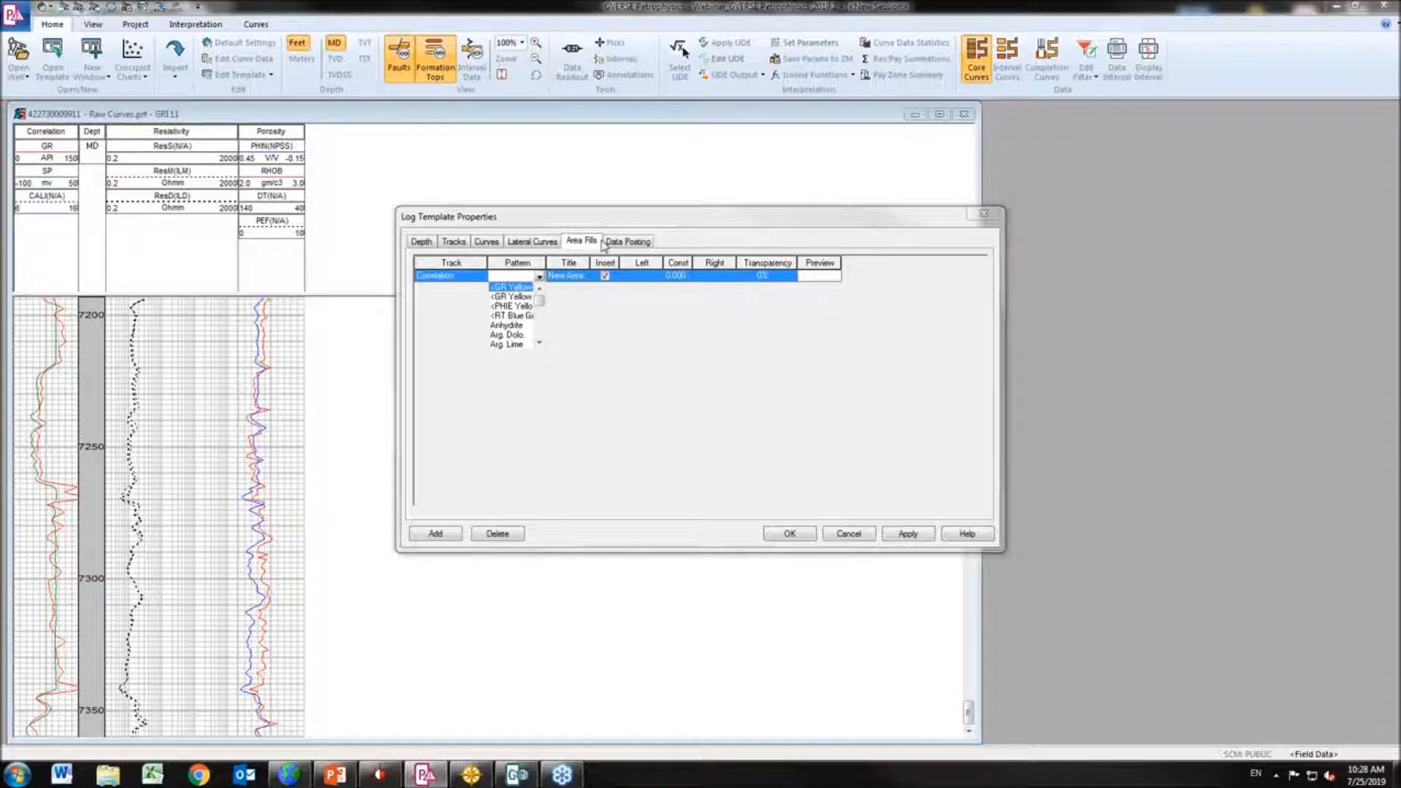
pyautogui.click(630, 241)
pyautogui.click(672, 420)
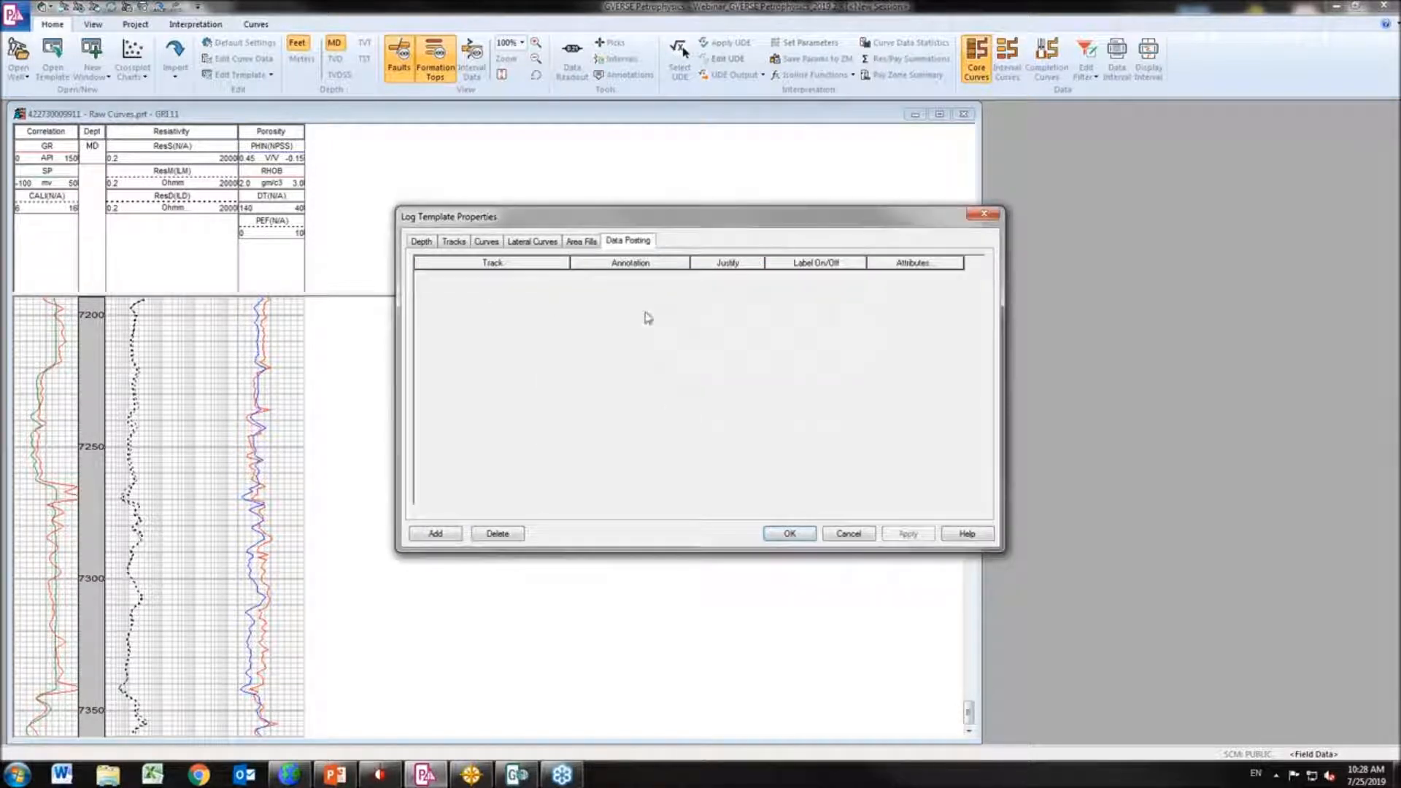
# Add three DST data posting entries to the Correlation track, switching briefly to WellBase Information Manager to view the well data
pyautogui.click(447, 535)
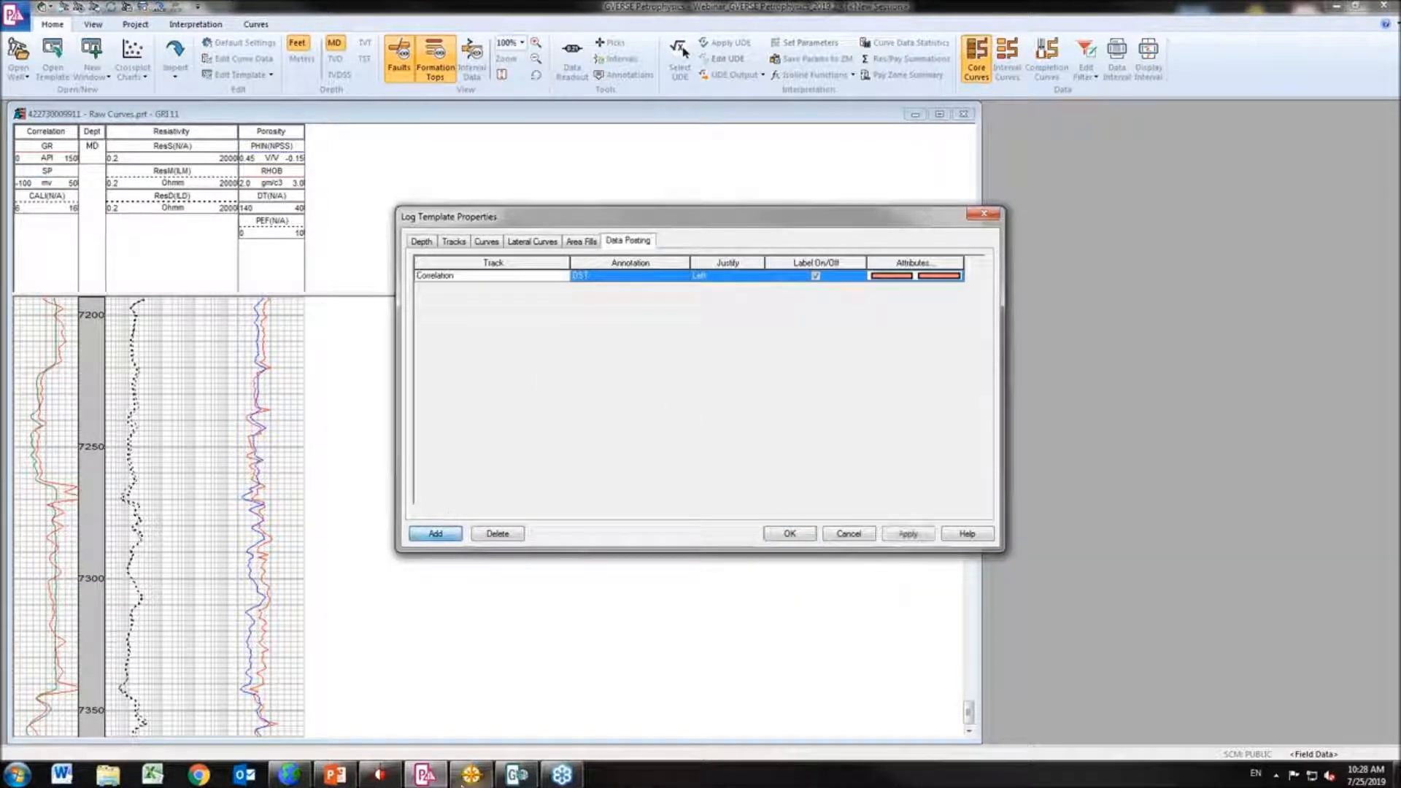
pyautogui.click(381, 775)
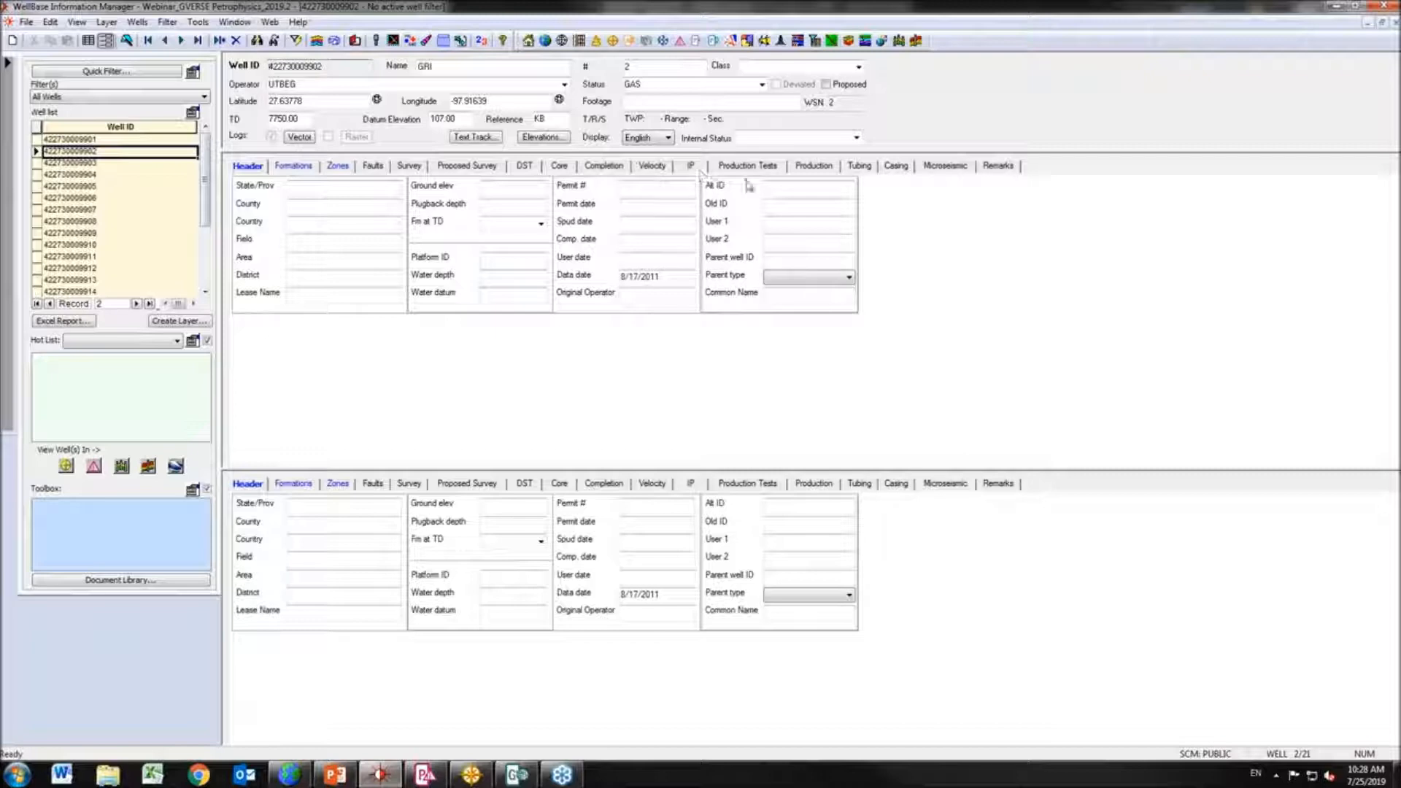
pyautogui.click(1337, 9)
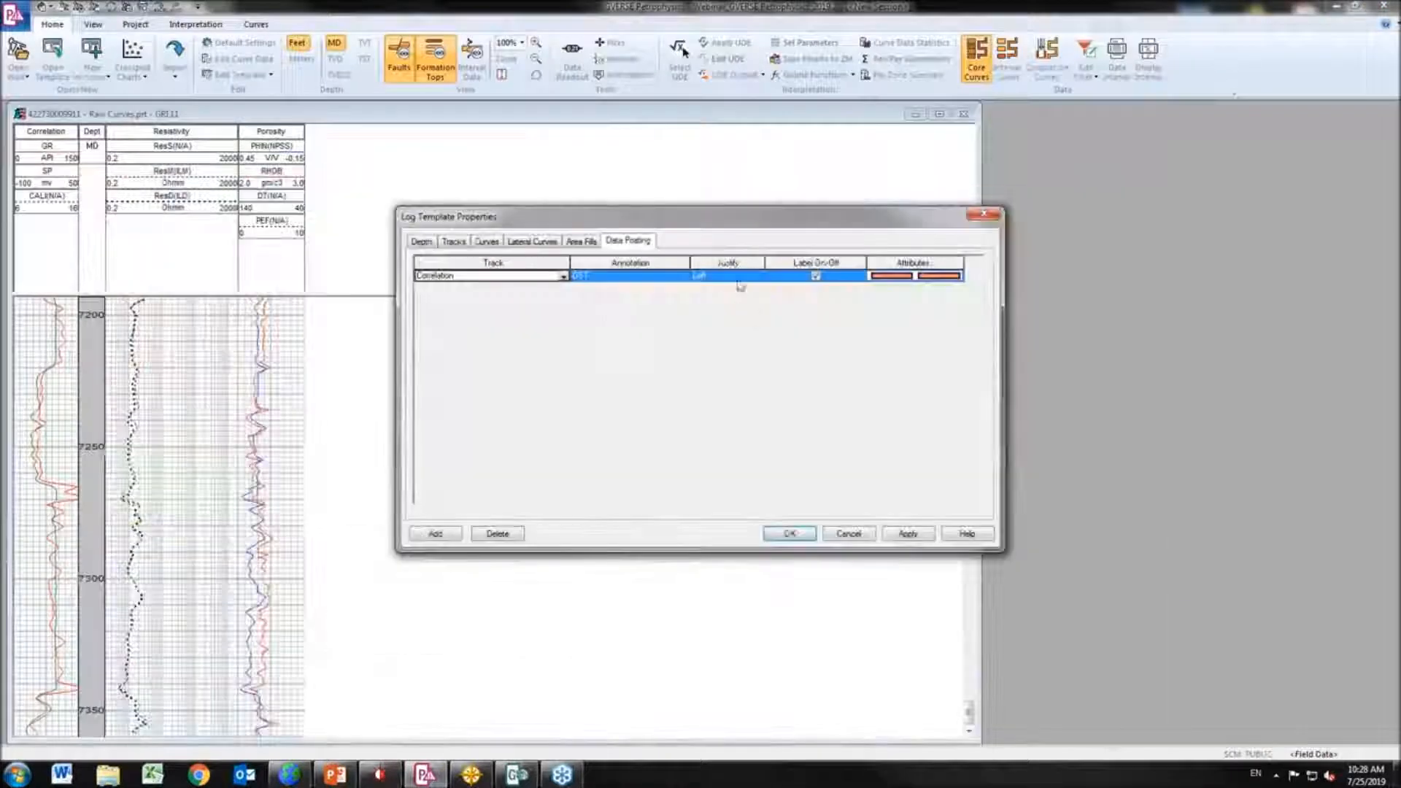
pyautogui.click(440, 535)
pyautogui.click(440, 535)
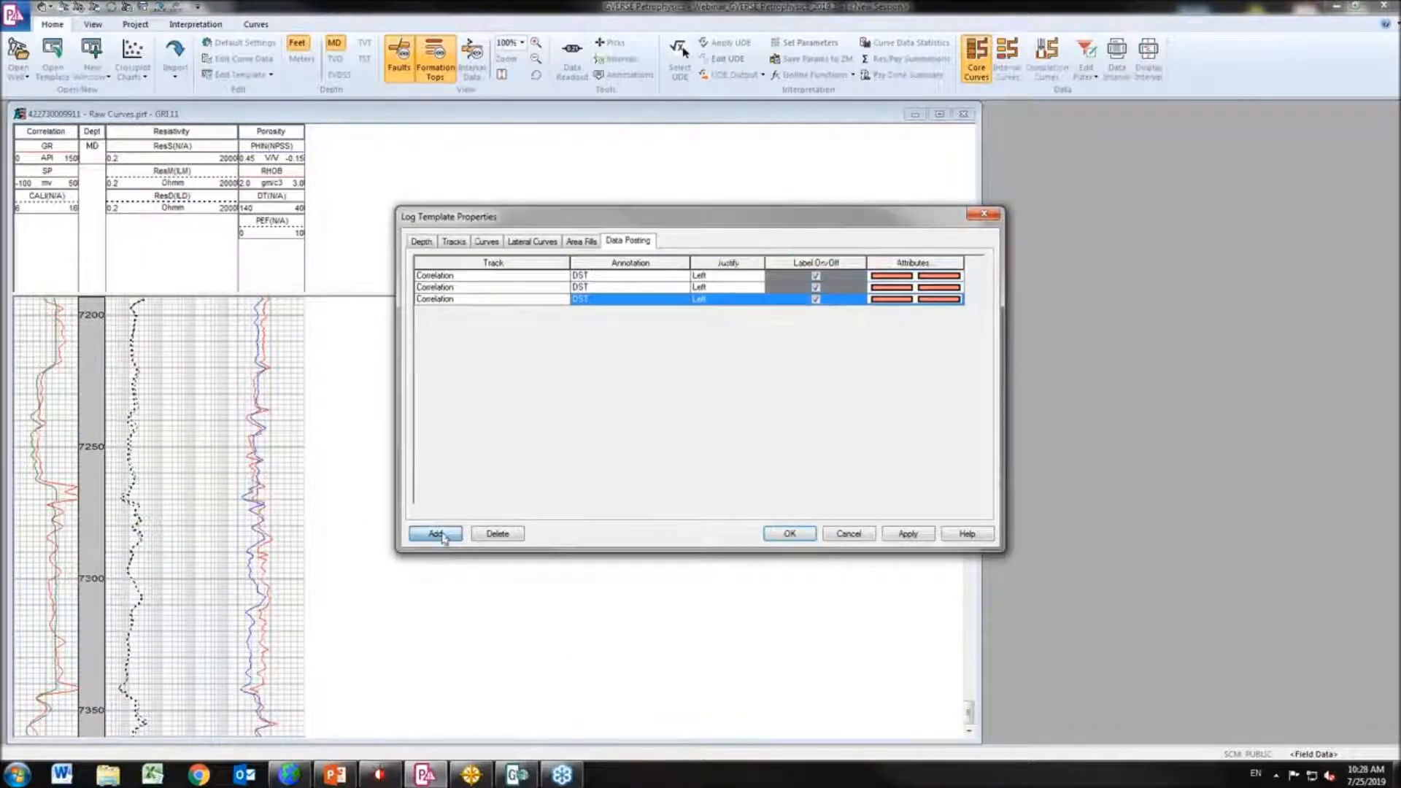
# Change the first data posting entry's annotation to Tubing and cancel the log template properties
pyautogui.click(686, 277)
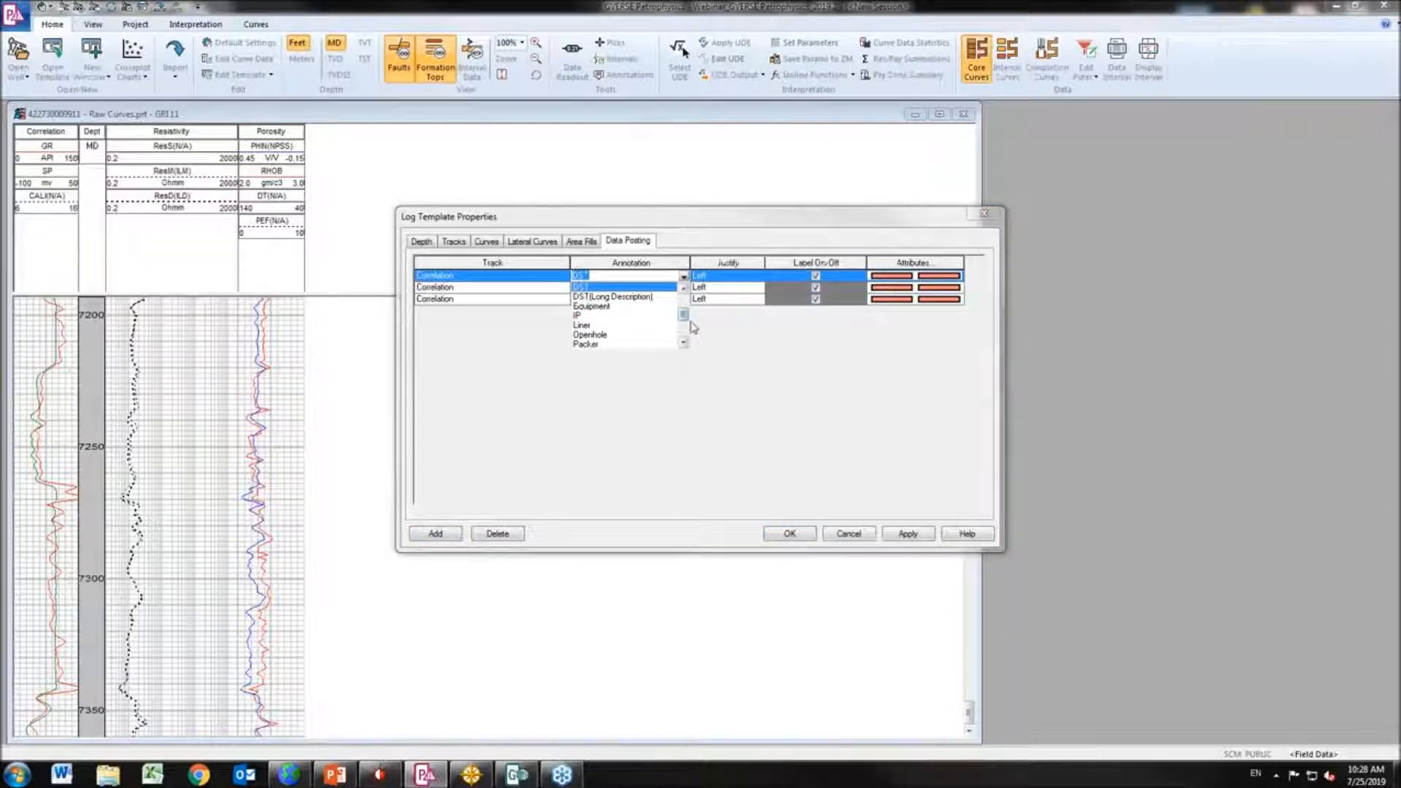
pyautogui.moveTo(684, 318); pyautogui.dragTo(684, 332)
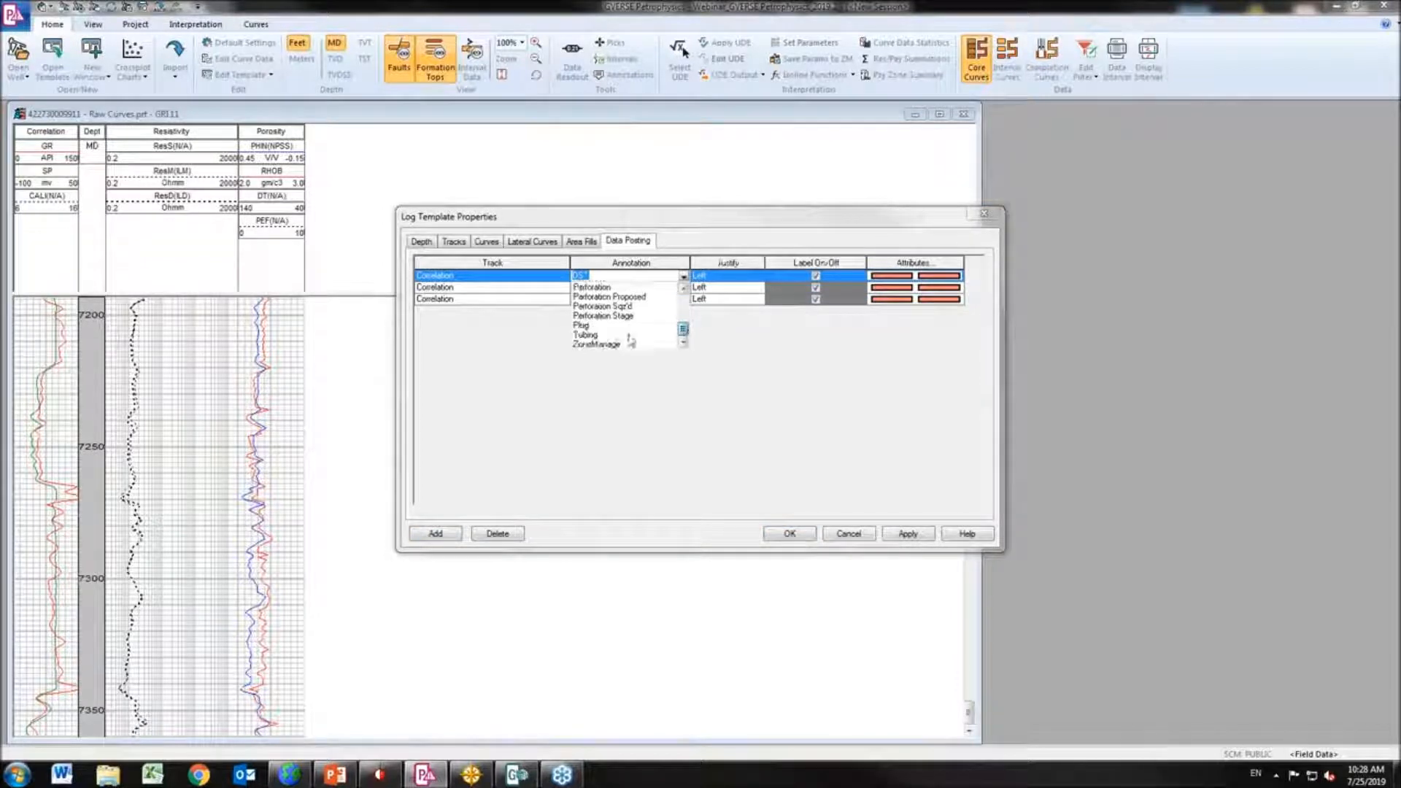
pyautogui.click(584, 336)
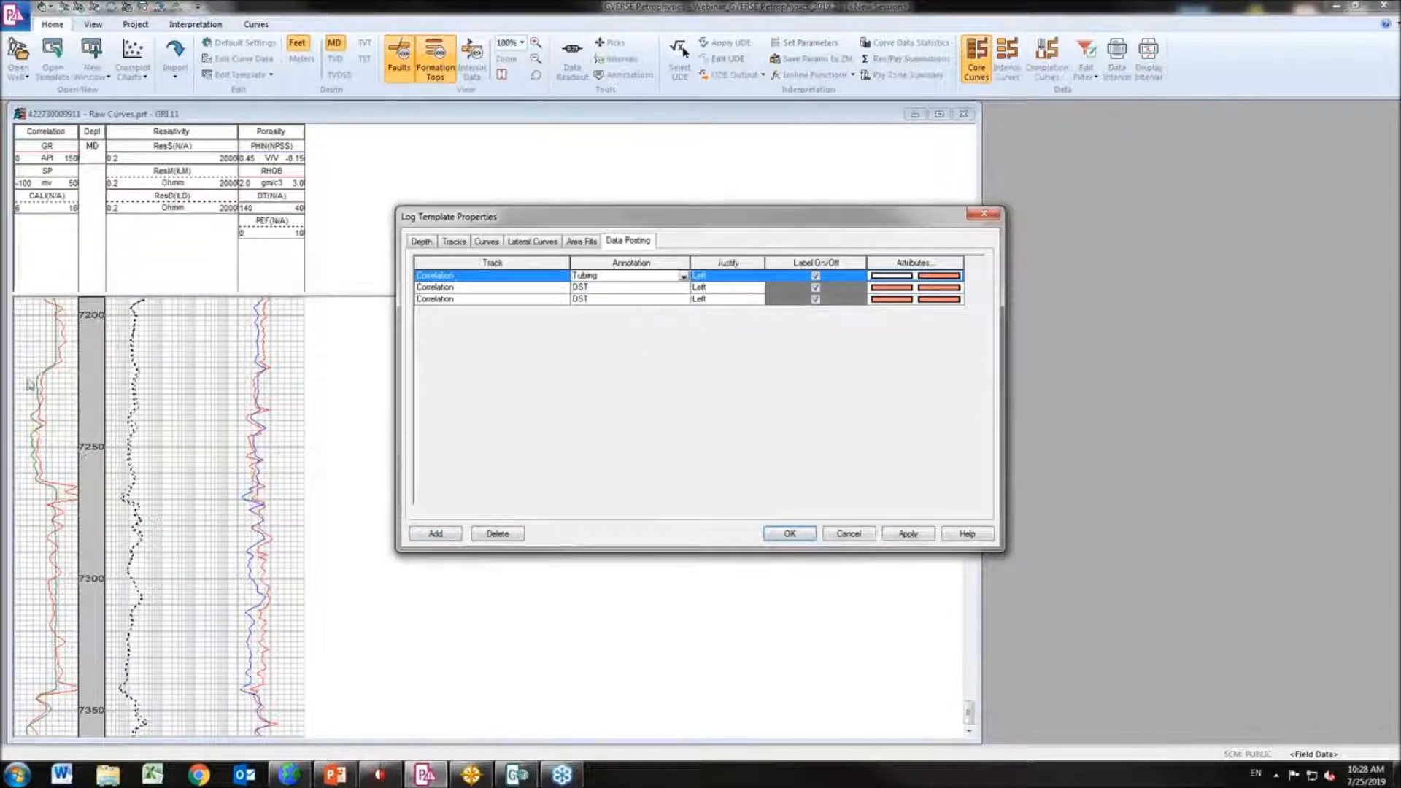
pyautogui.click(865, 534)
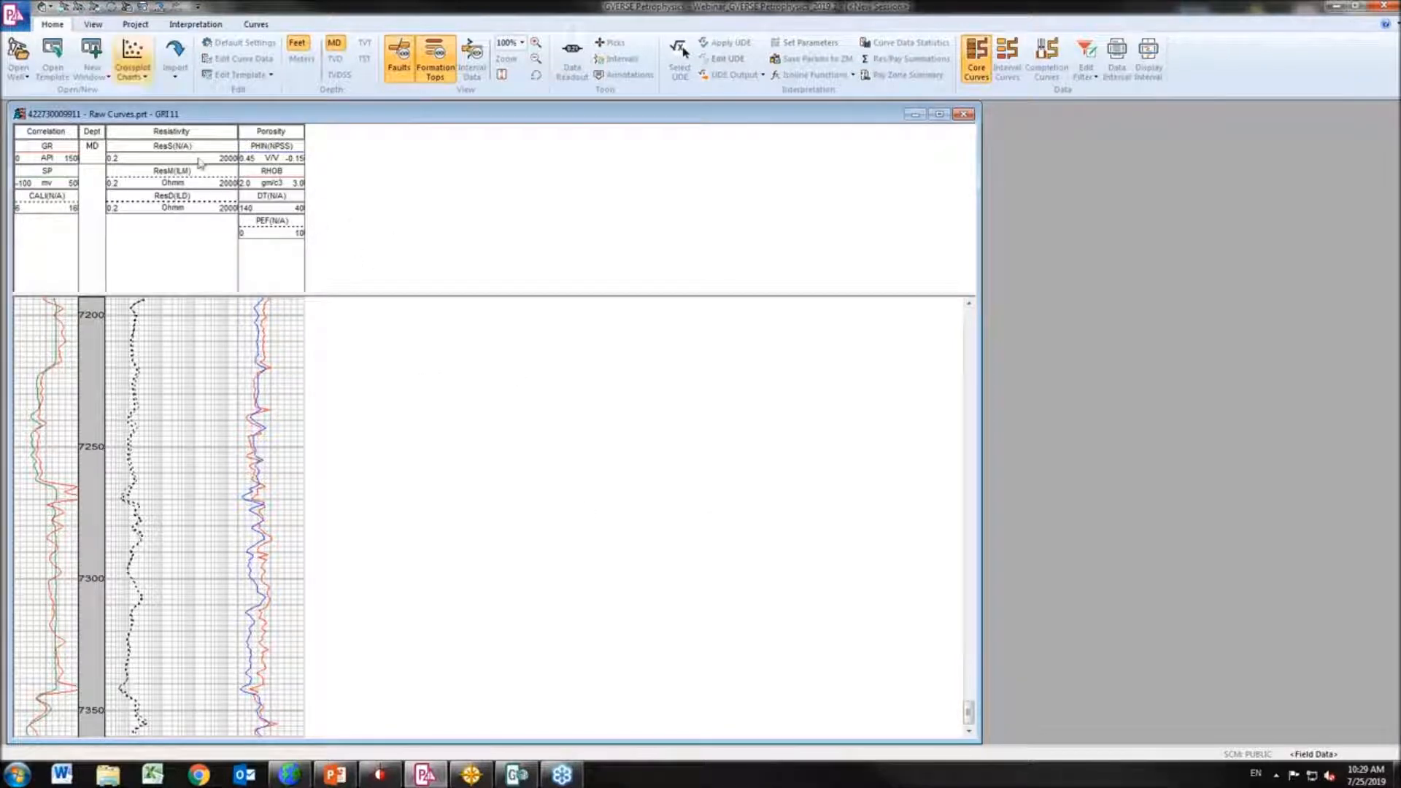
# Save the current log layout as a new template, using a person's first name as the file name
pyautogui.click(13, 13)
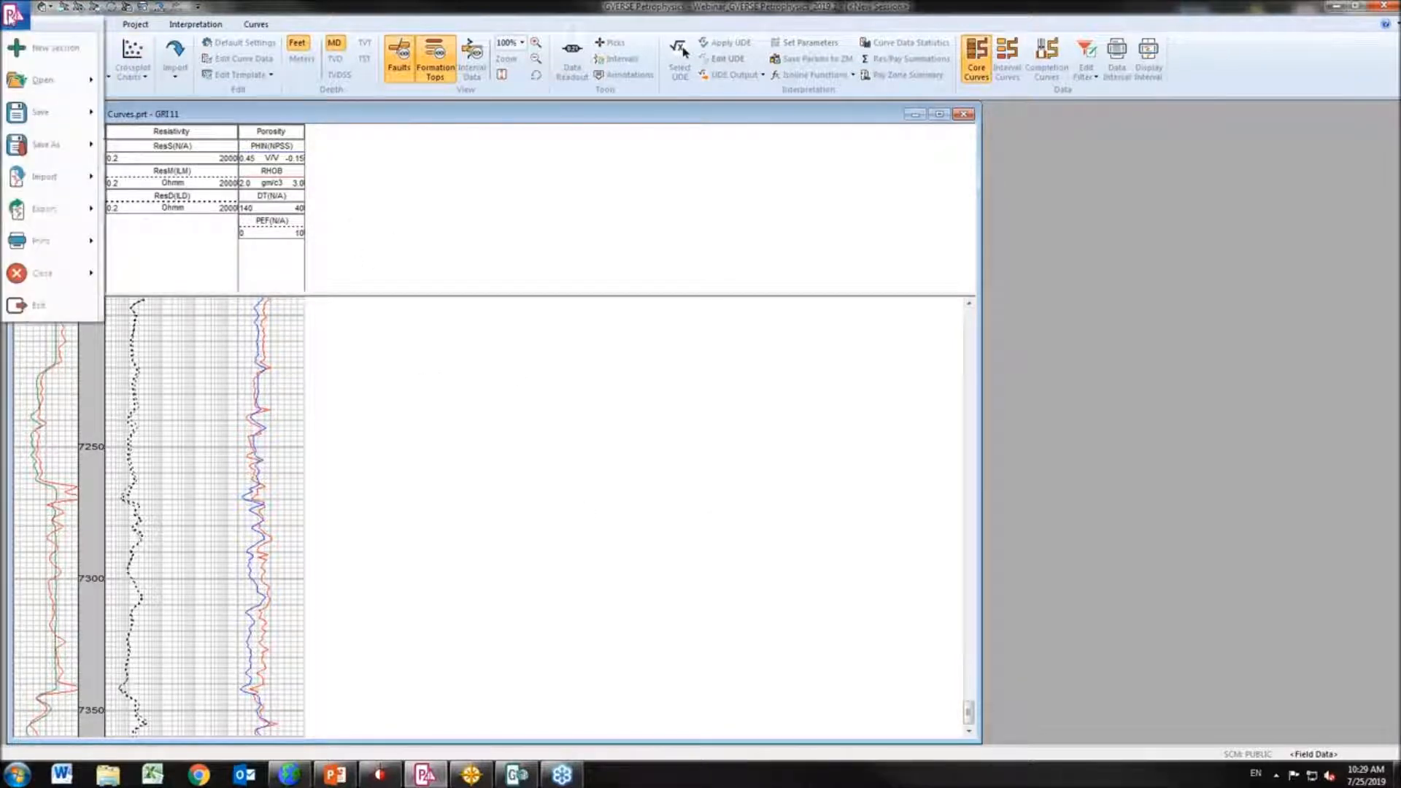
pyautogui.moveTo(48, 146)
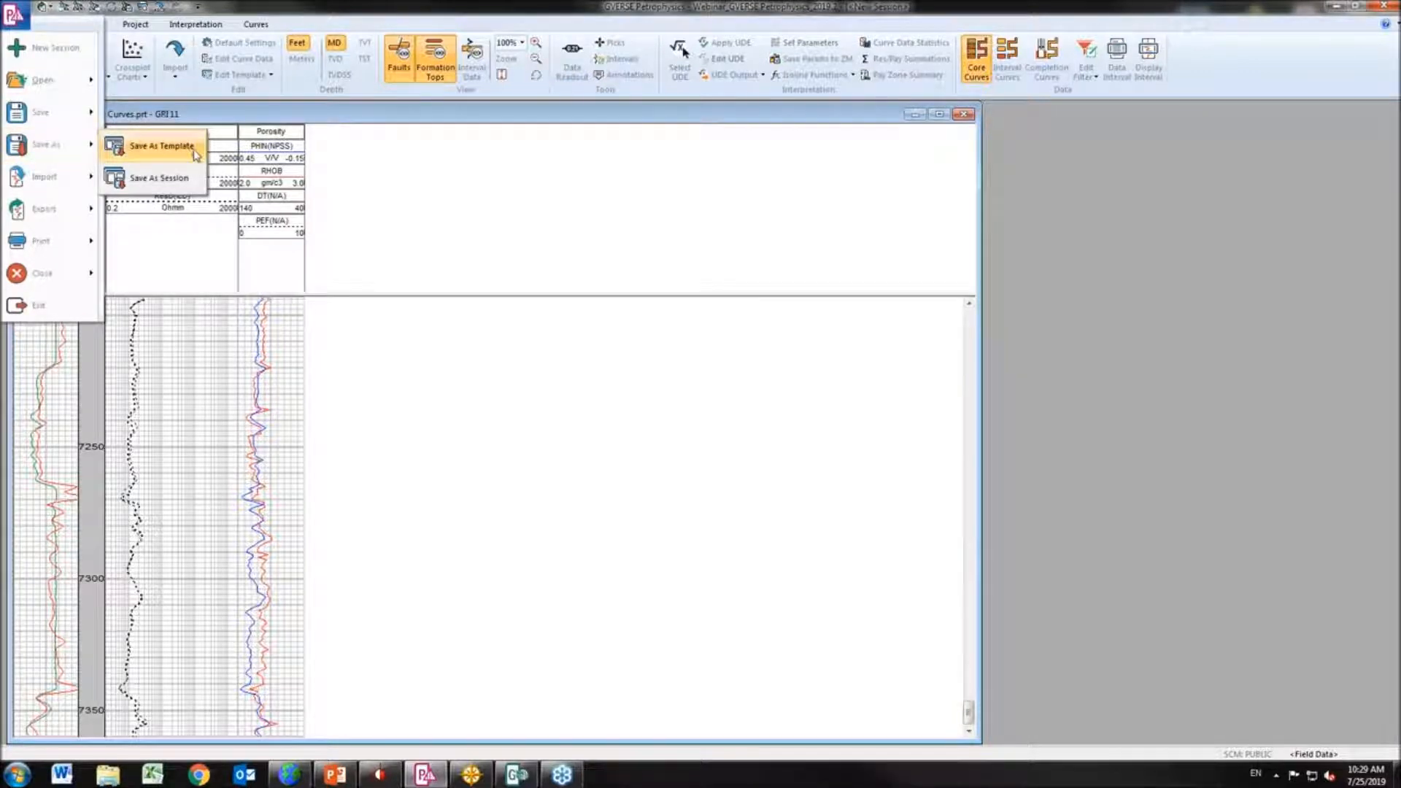
pyautogui.click(157, 146)
pyautogui.click(666, 437)
pyautogui.press('BackSpace')
pyautogui.press('BackSpace')
pyautogui.press('BackSpace')
pyautogui.press('BackSpace')
pyautogui.press('BackSpace')
pyautogui.press('BackSpace')
pyautogui.press('BackSpace')
pyautogui.write('Carlos')
pyautogui.click(822, 438)
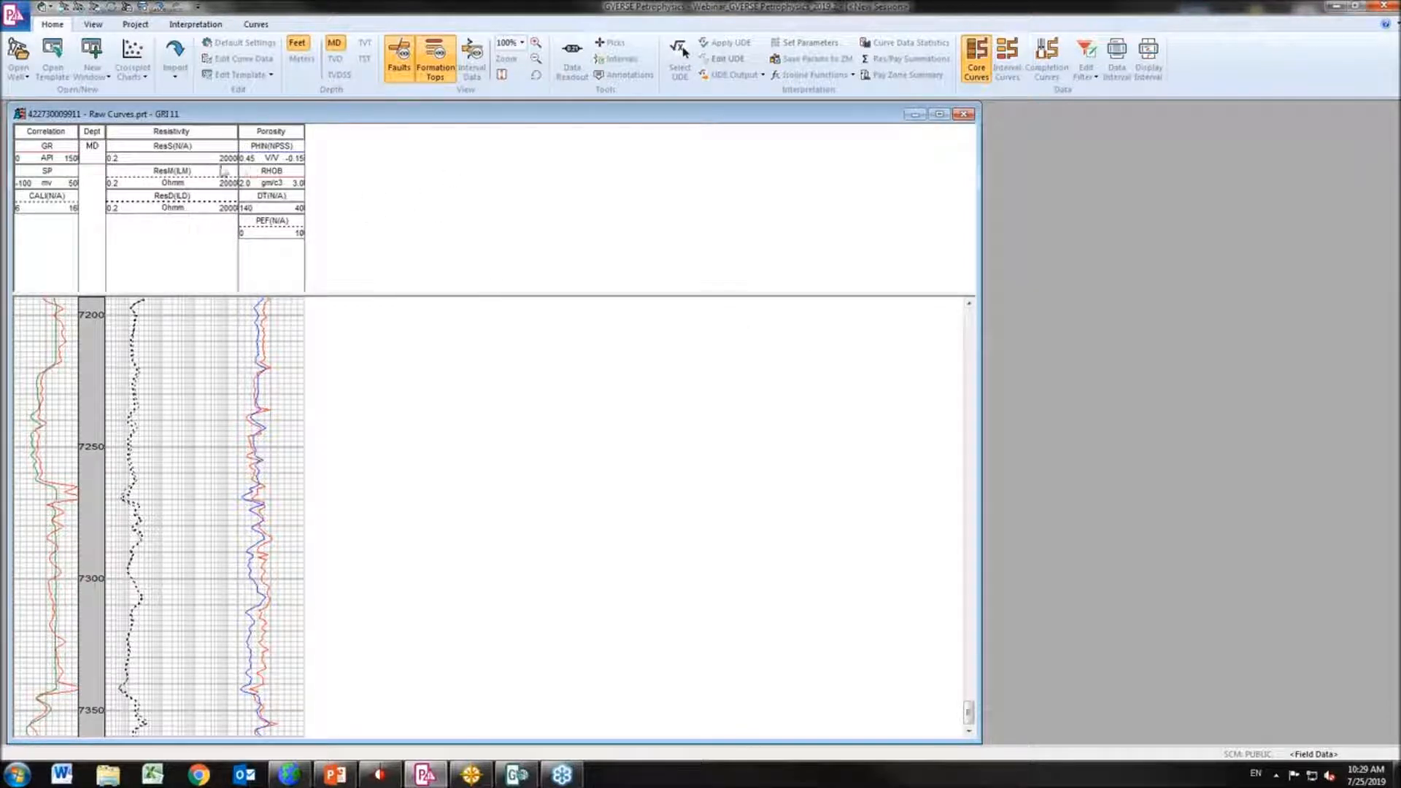
# Examine the well's curve sets and the curves in its imported set in Curve Data Edit
pyautogui.click(172, 150)
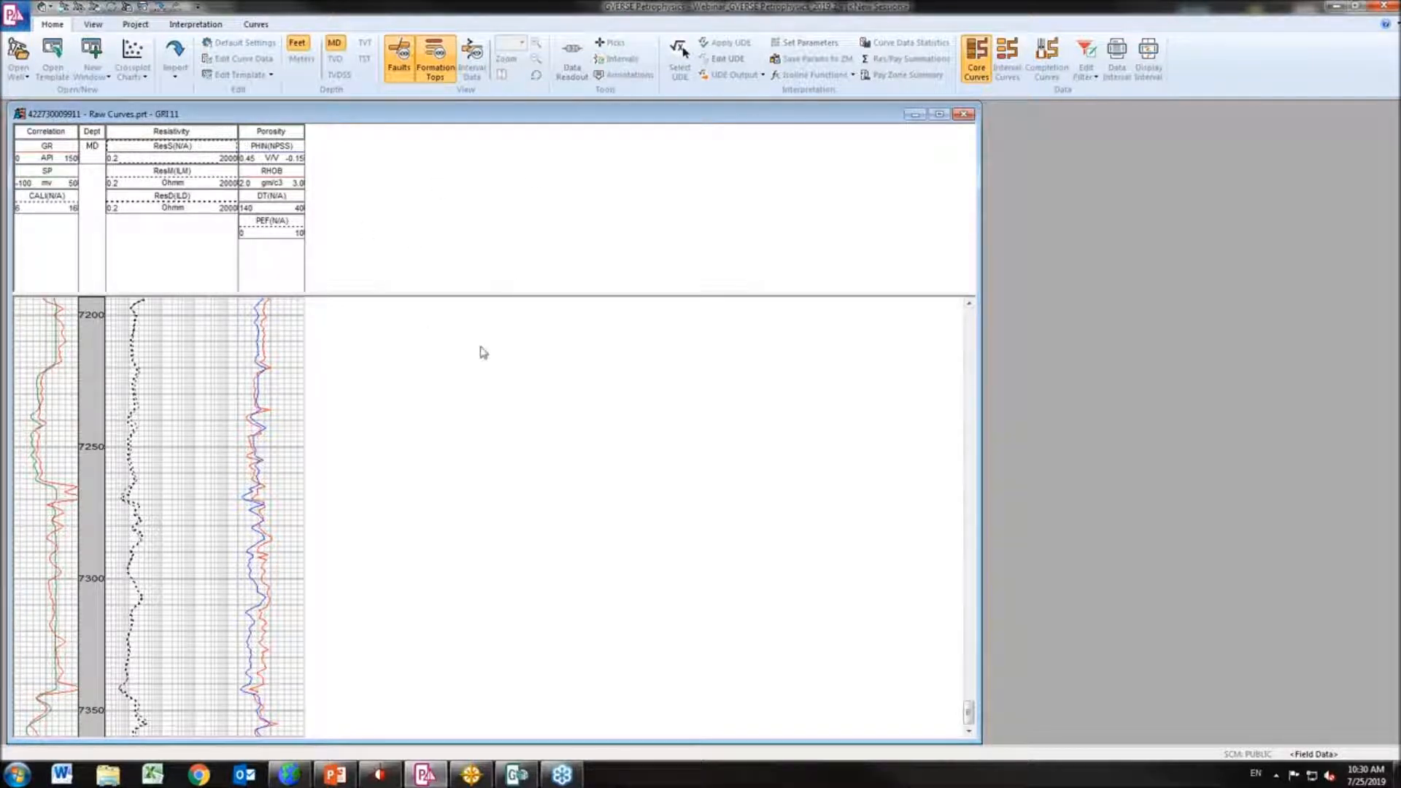
pyautogui.click(256, 26)
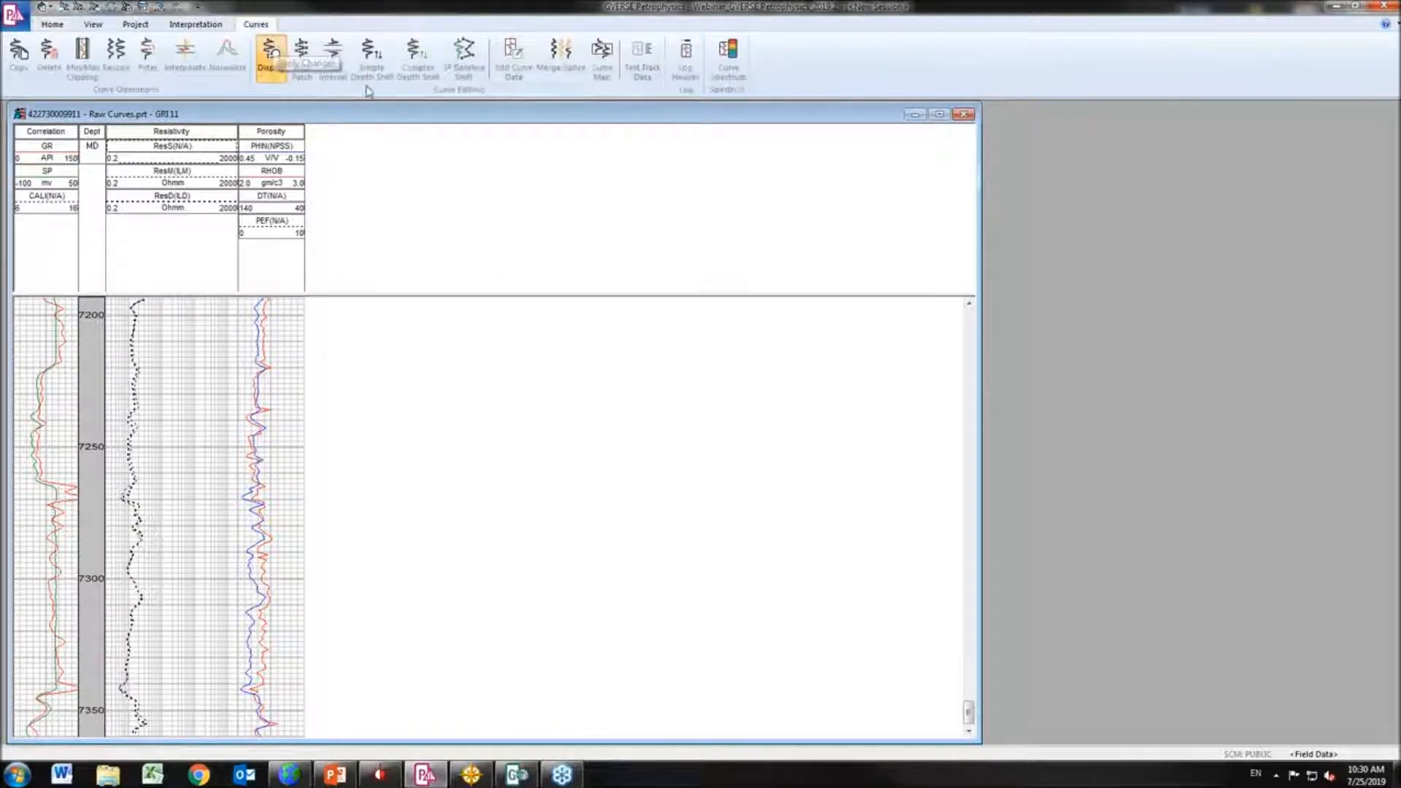
pyautogui.click(515, 64)
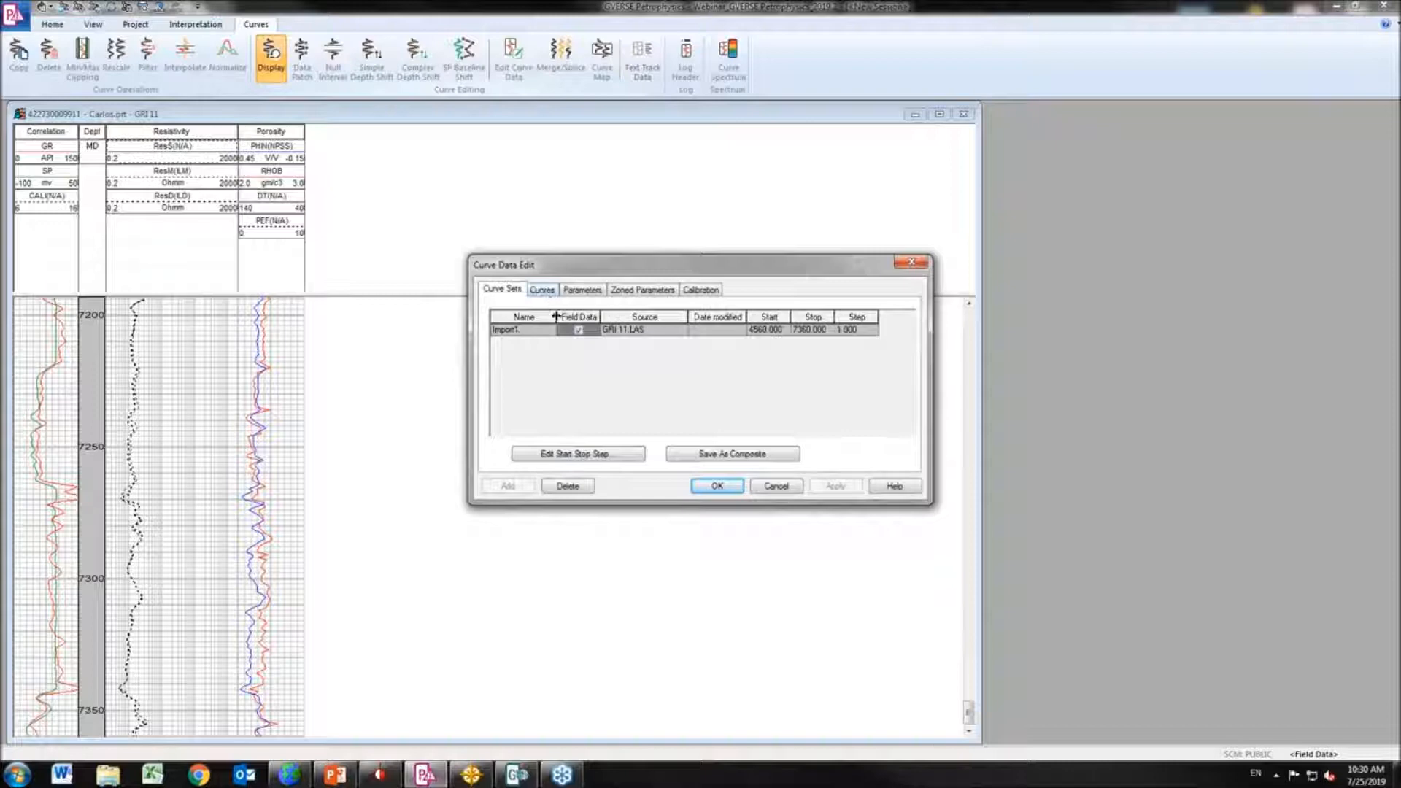
pyautogui.click(549, 293)
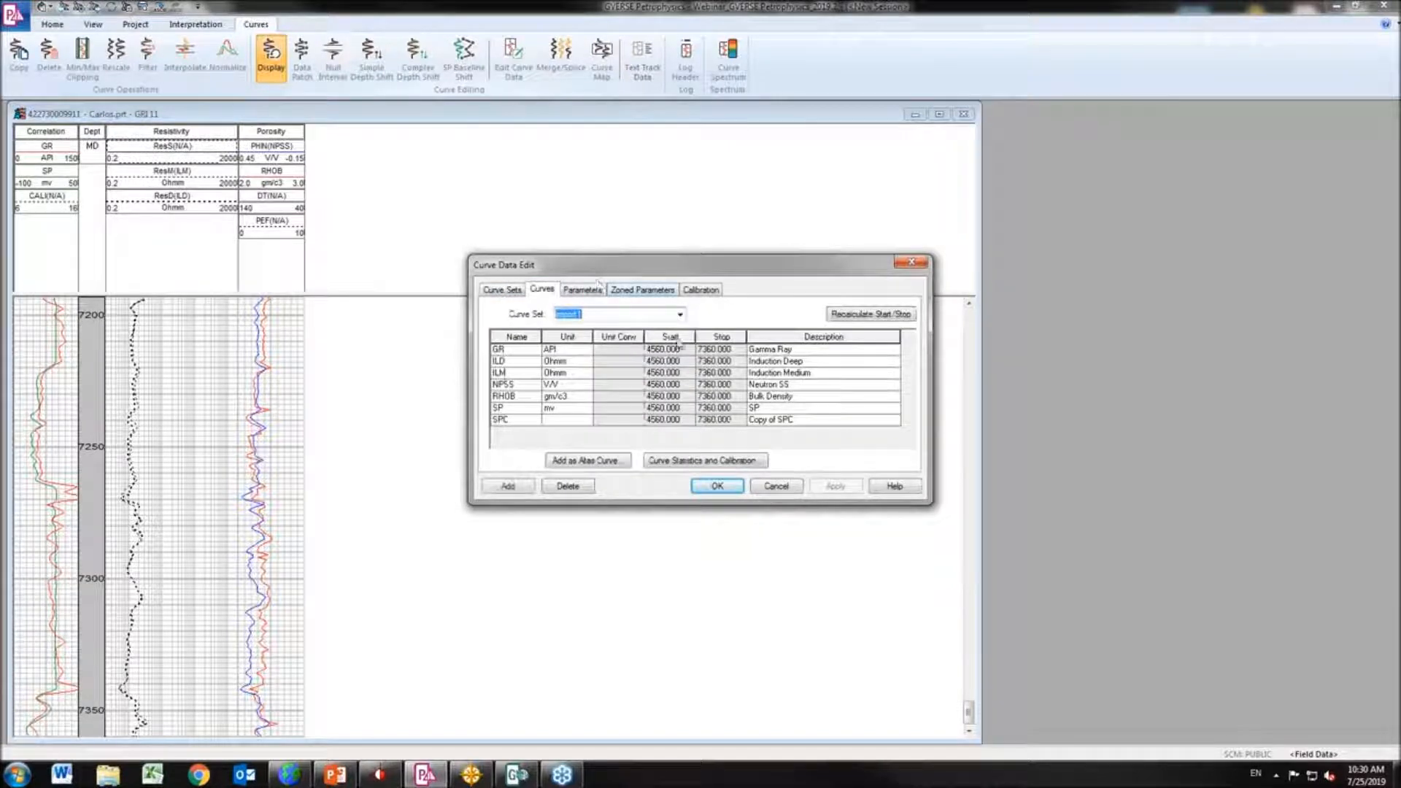
pyautogui.click(680, 315)
pyautogui.click(686, 319)
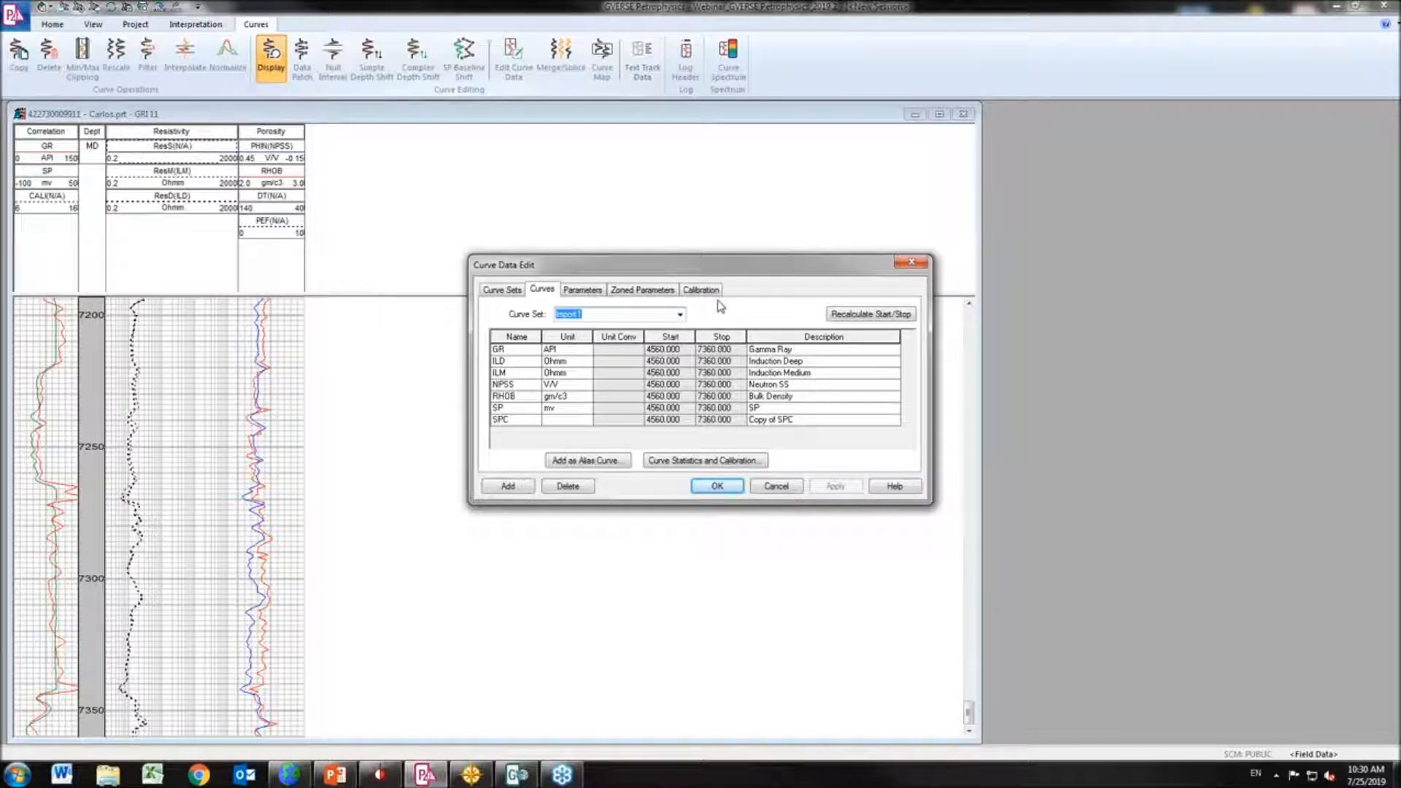
pyautogui.click(913, 263)
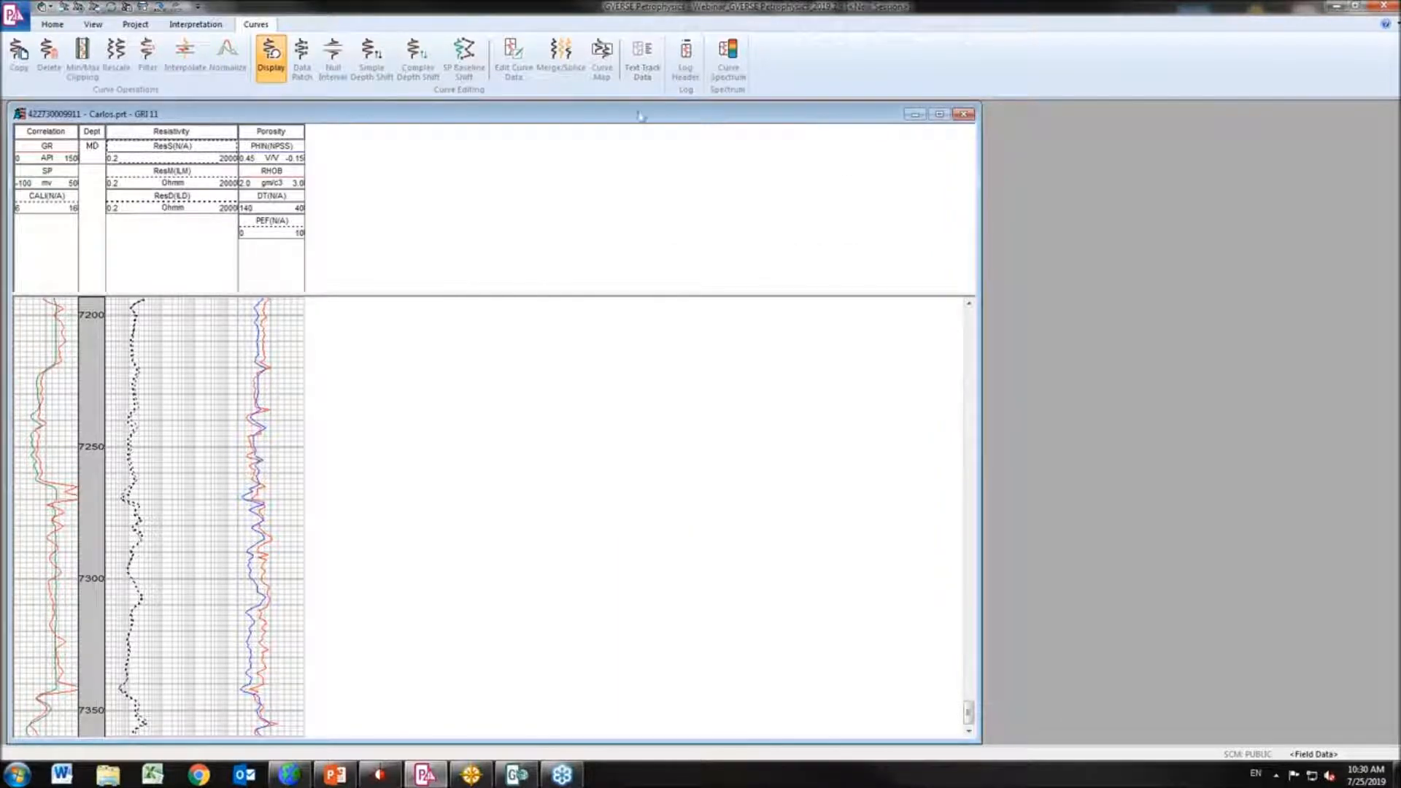
# Examine the default curves and their aliases in the project default settings
pyautogui.click(133, 24)
pyautogui.click(20, 59)
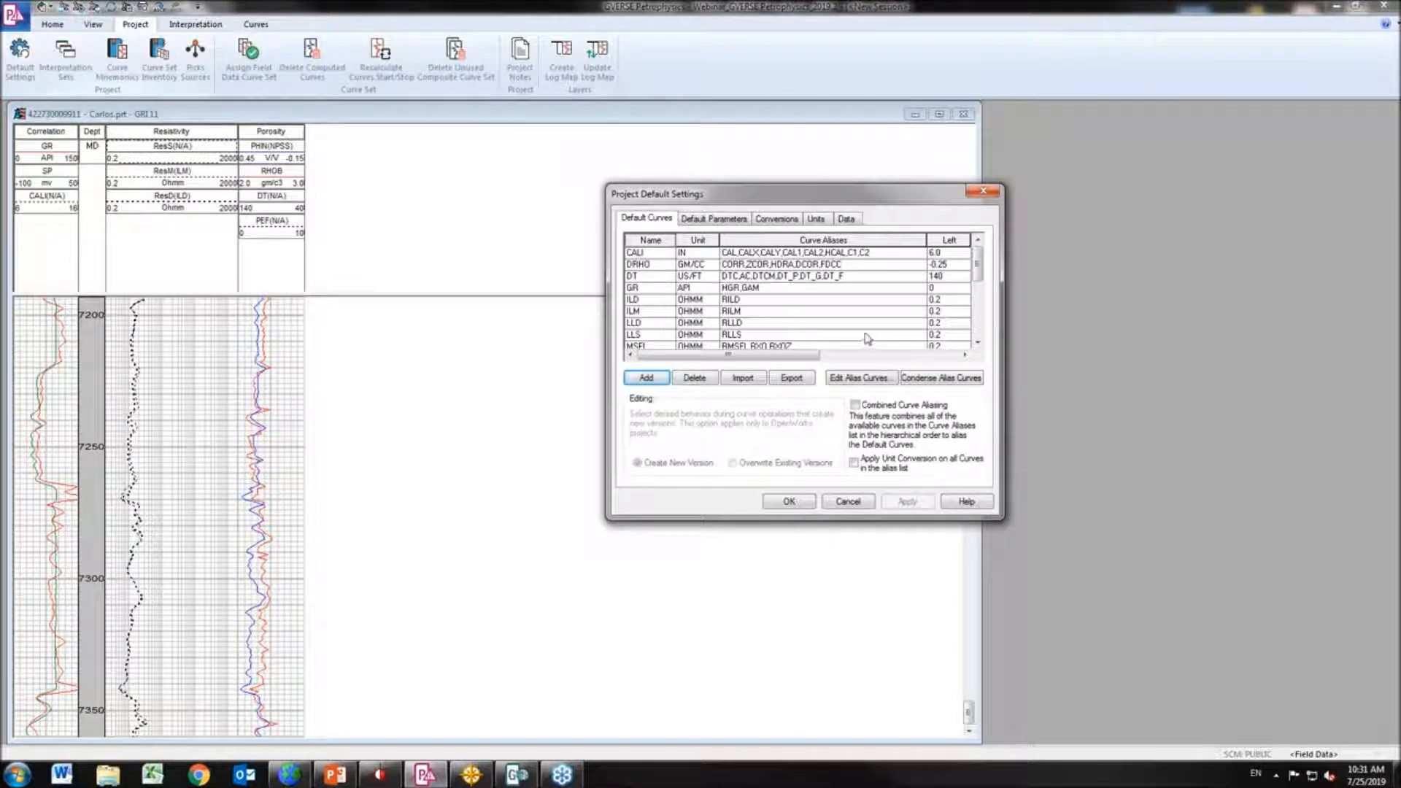
pyautogui.click(979, 344)
pyautogui.click(979, 345)
pyautogui.click(979, 344)
pyautogui.click(979, 345)
pyautogui.click(979, 344)
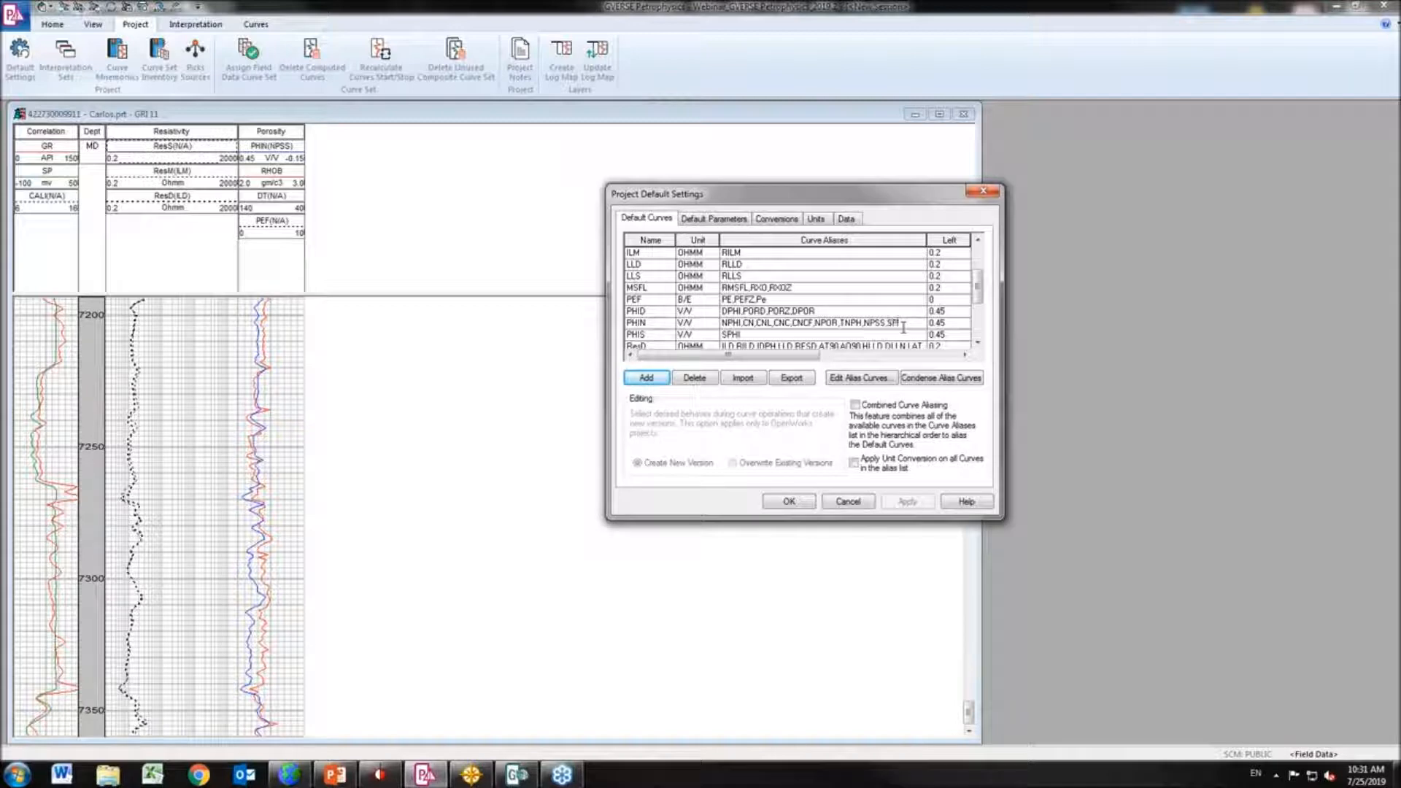
# Try editing the alias list of the default PHIN curve and cancel the project default settings
pyautogui.press('BackSpace')
pyautogui.press('BackSpace')
pyautogui.press('BackSpace')
pyautogui.press('BackSpace')
pyautogui.write(',PE')
pyautogui.click(847, 501)
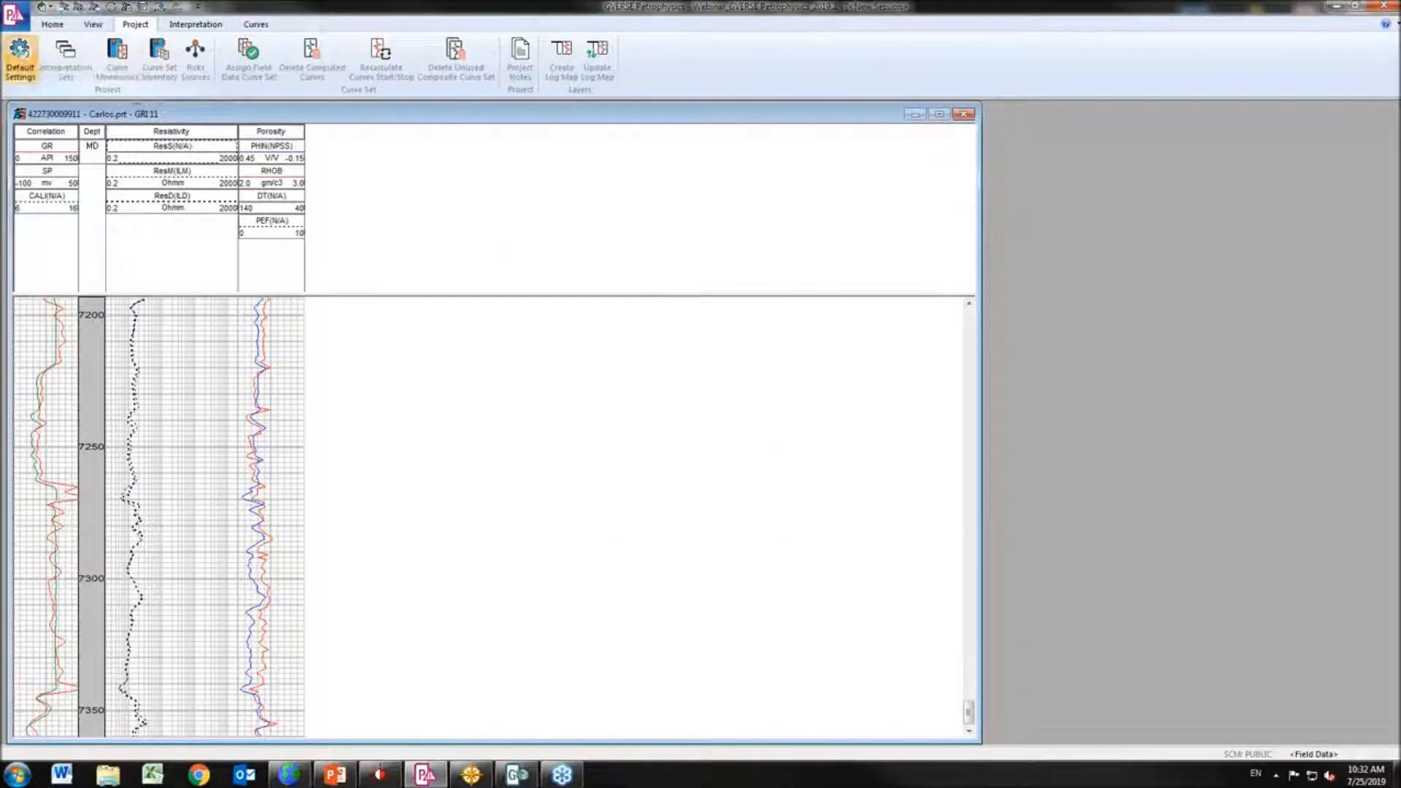
# Review the aliases of the project's default curves, including the porosity and resistivity curves, and close the default settings
pyautogui.click(20, 58)
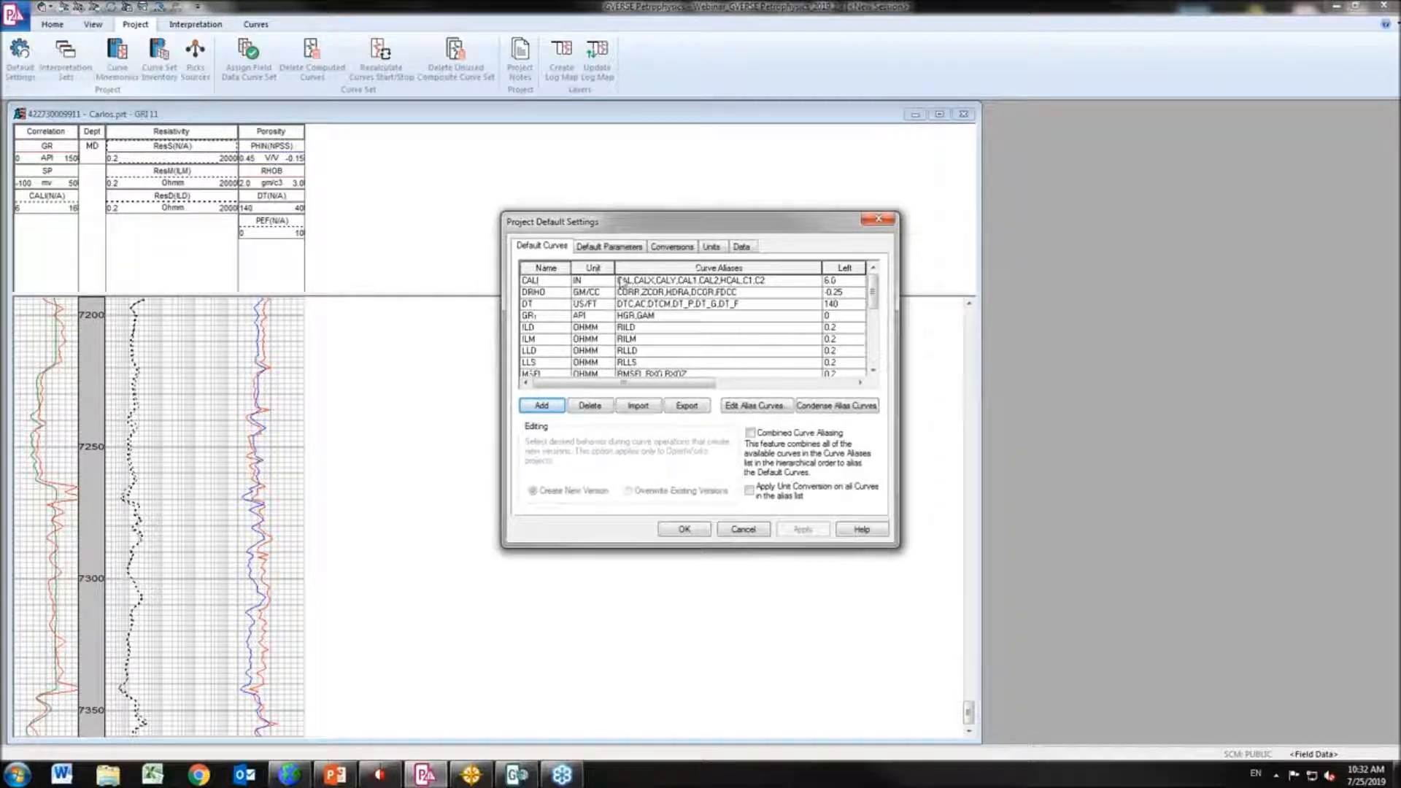
pyautogui.moveTo(873, 295); pyautogui.dragTo(875, 354)
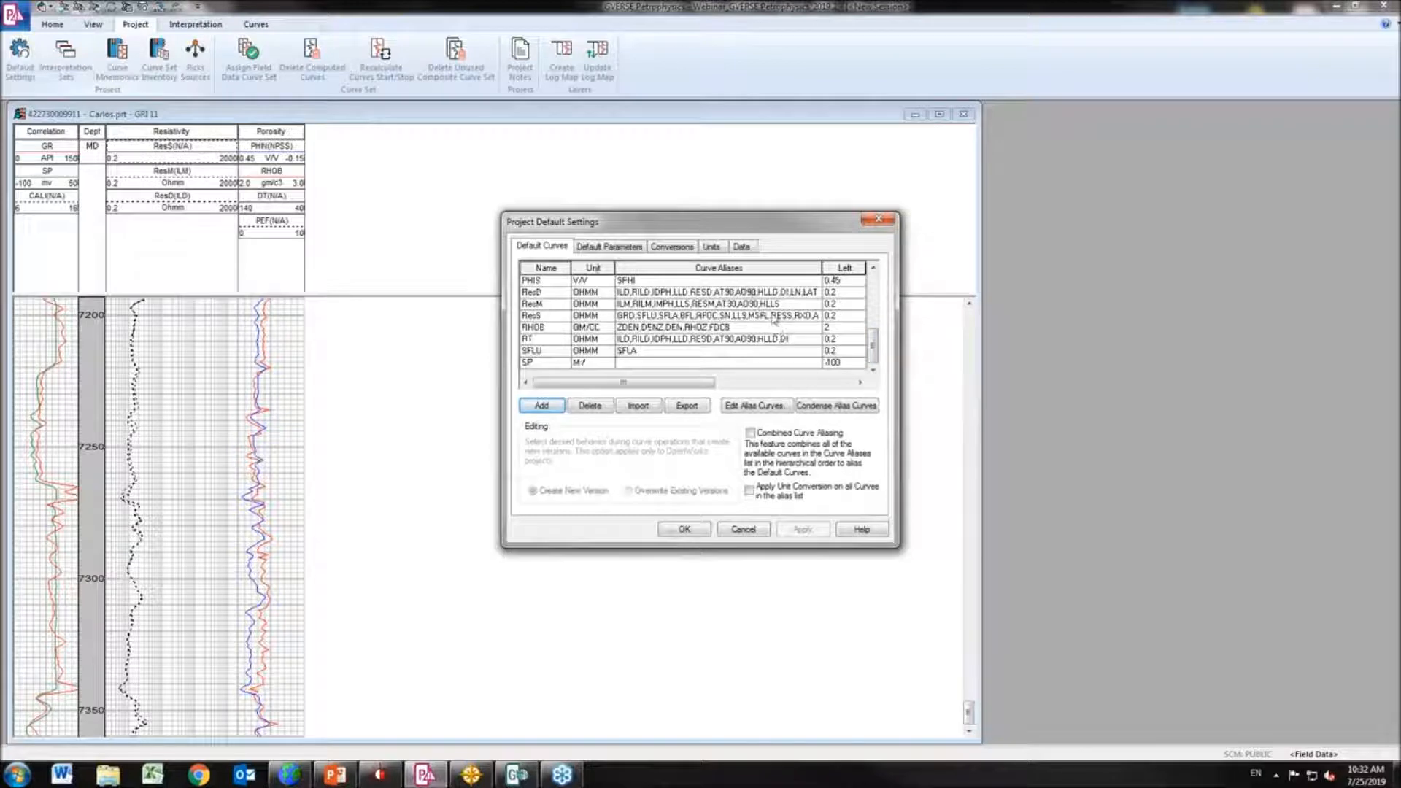
pyautogui.moveTo(874, 338); pyautogui.dragTo(873, 323)
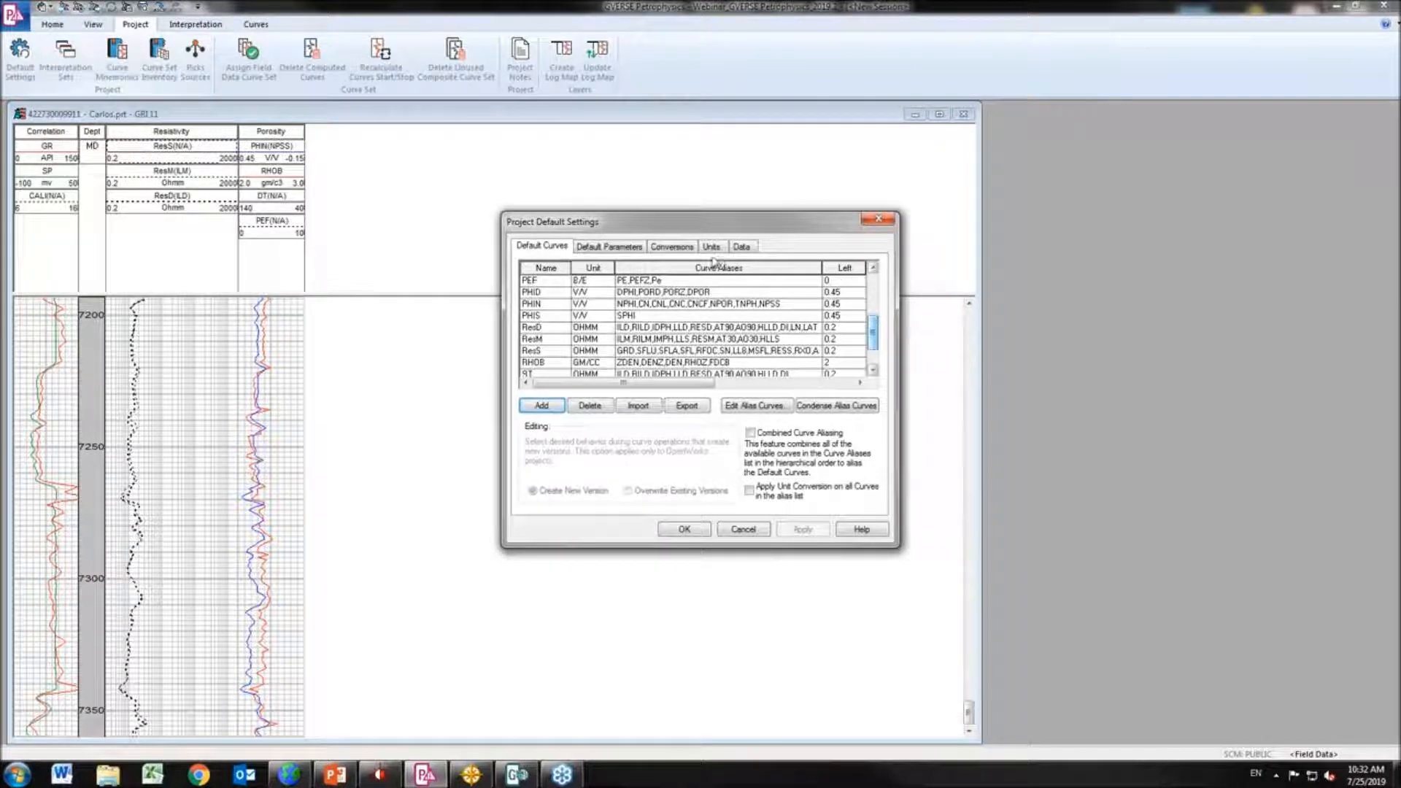
pyautogui.click(878, 220)
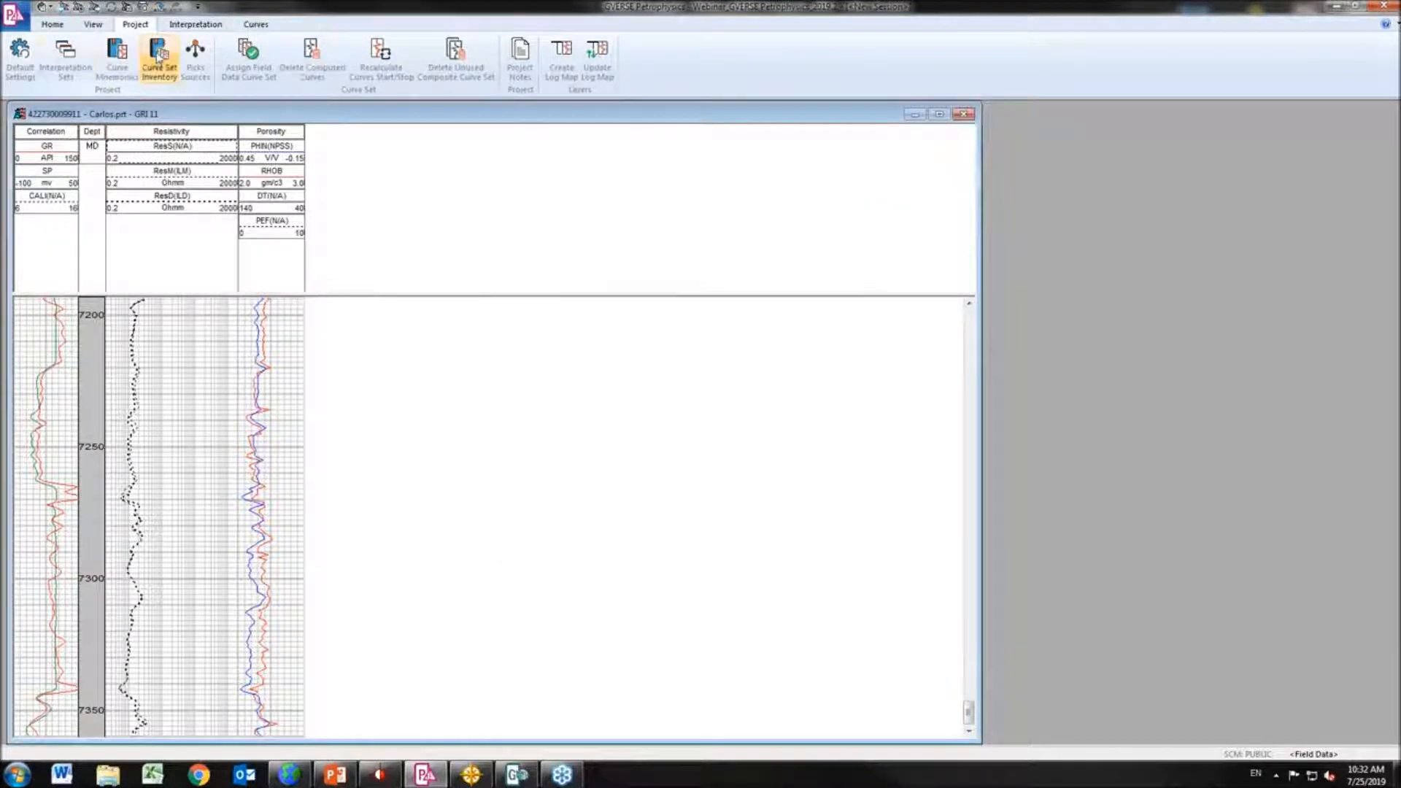
# Examine the project's curve inventory, checking the frequencies and associated default curves of GRD, NPSS, LAT and LN
pyautogui.click(119, 64)
pyautogui.moveTo(672, 283); pyautogui.dragTo(860, 248)
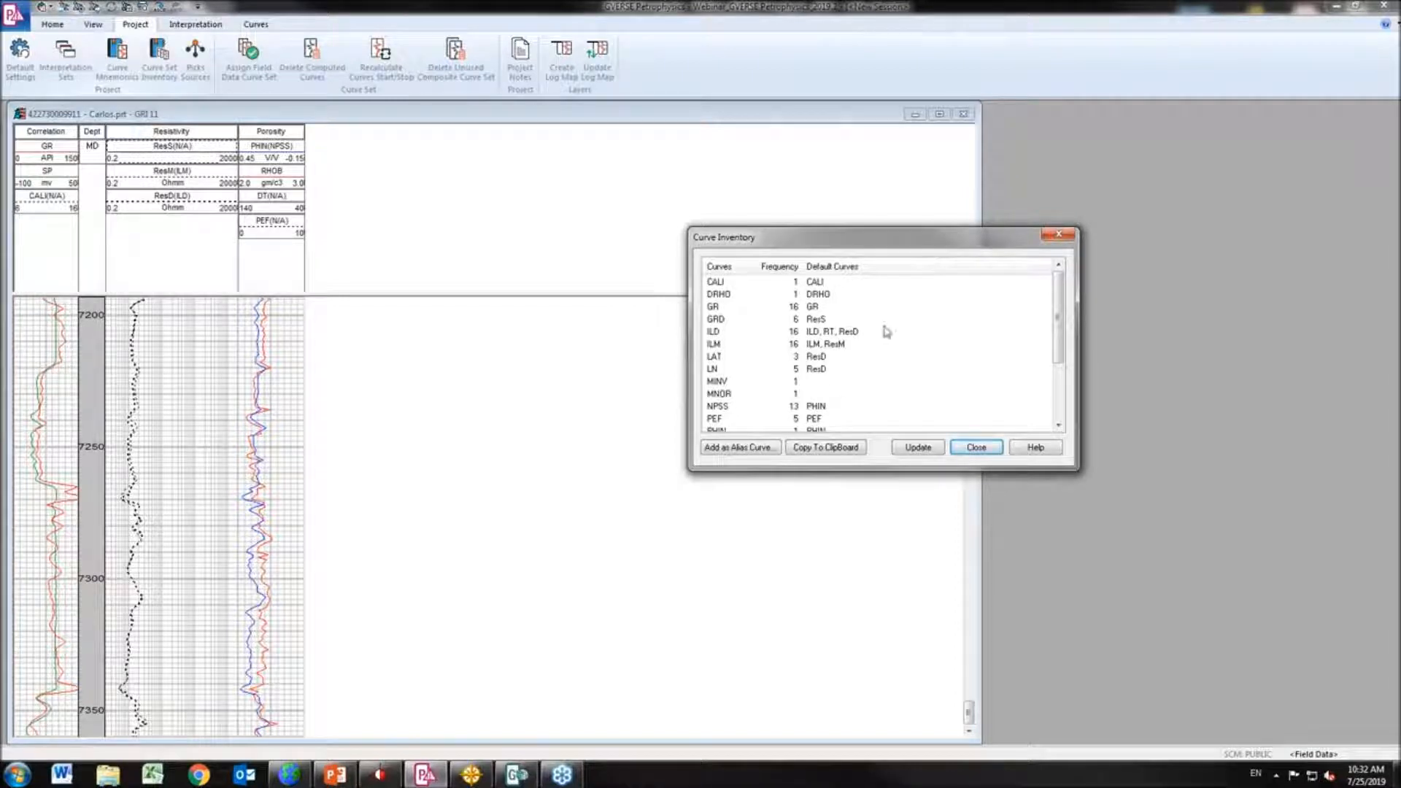
pyautogui.moveTo(900, 240); pyautogui.dragTo(811, 226)
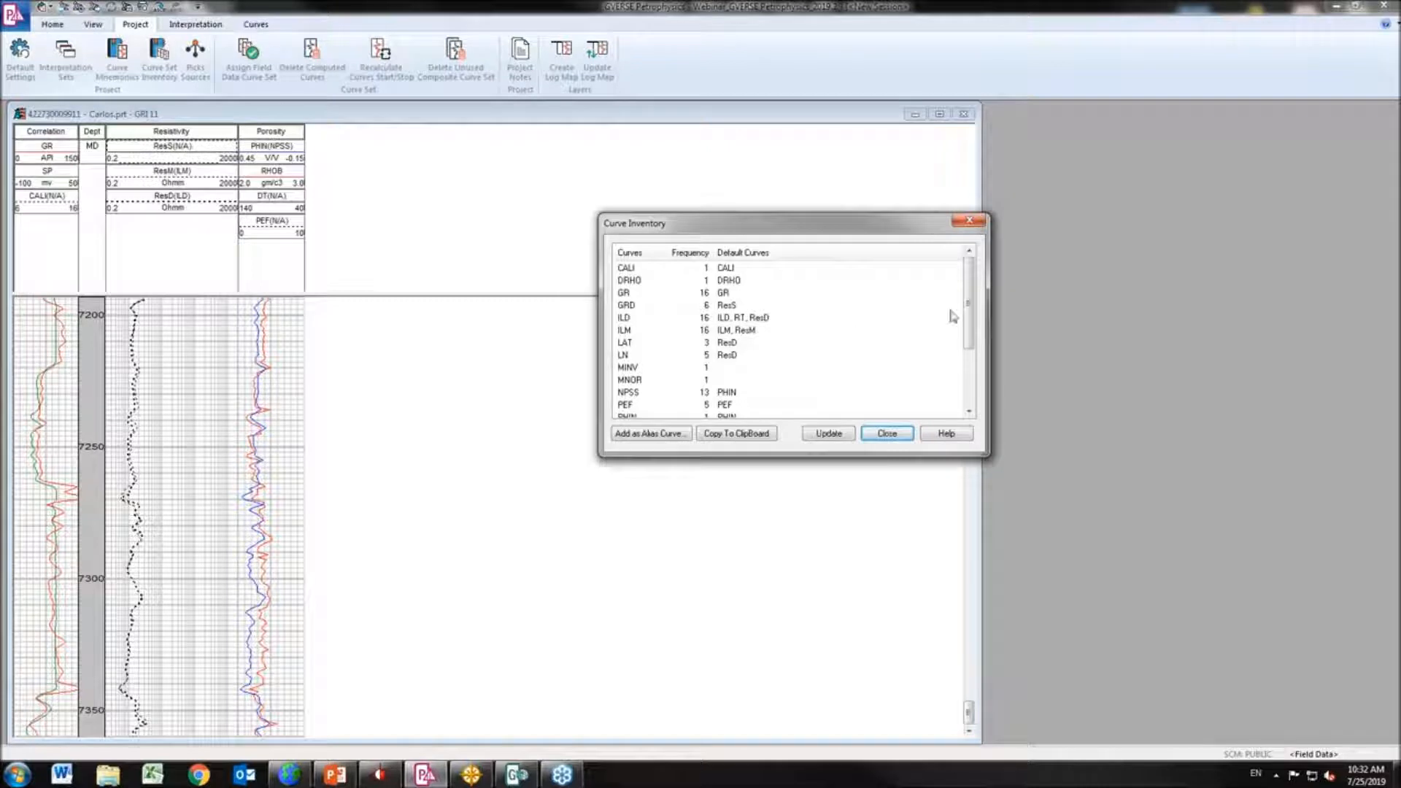
pyautogui.scroll(-1, 970, 325)
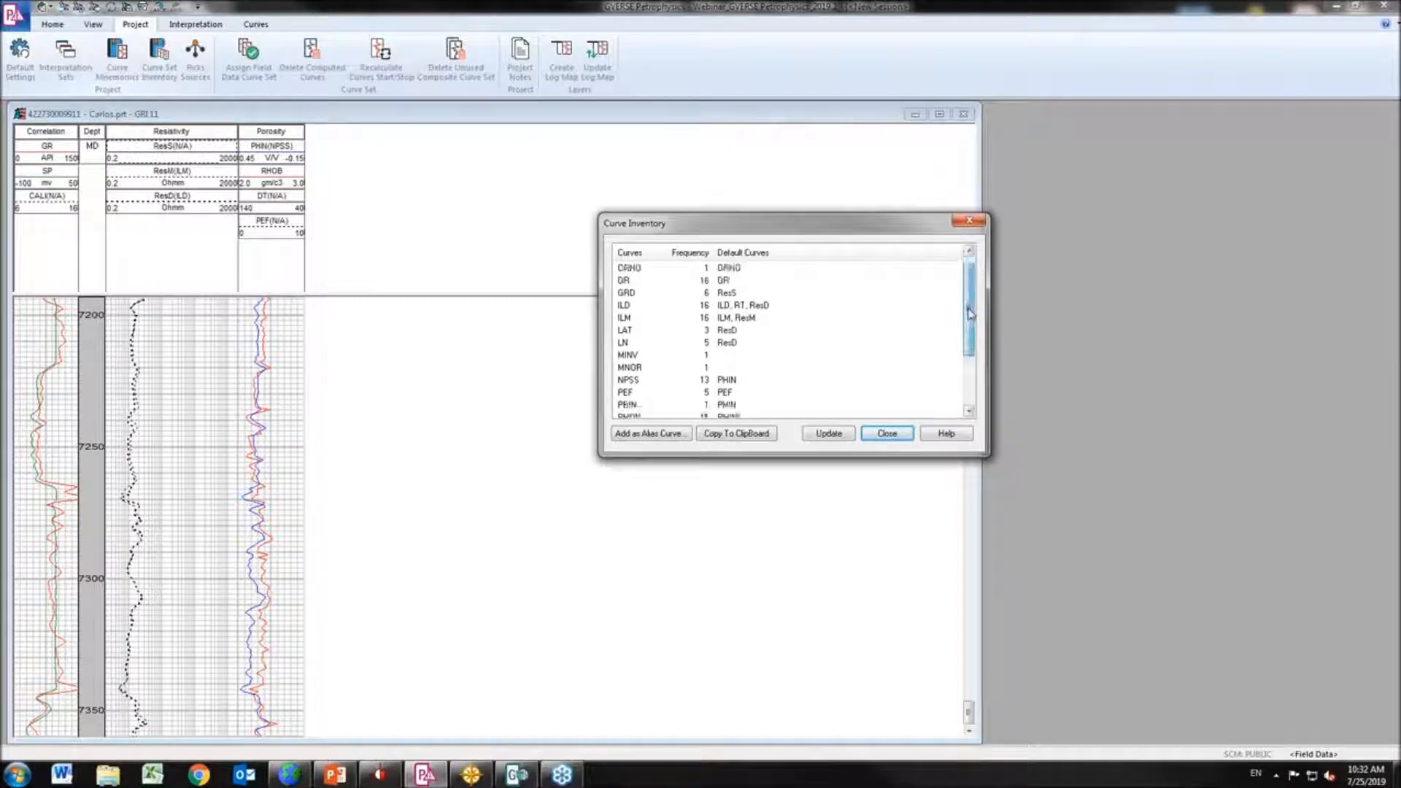
pyautogui.moveTo(971, 326)
pyautogui.mouseDown()
pyautogui.moveTo(967, 374)
pyautogui.moveTo(964, 304)
pyautogui.mouseUp()
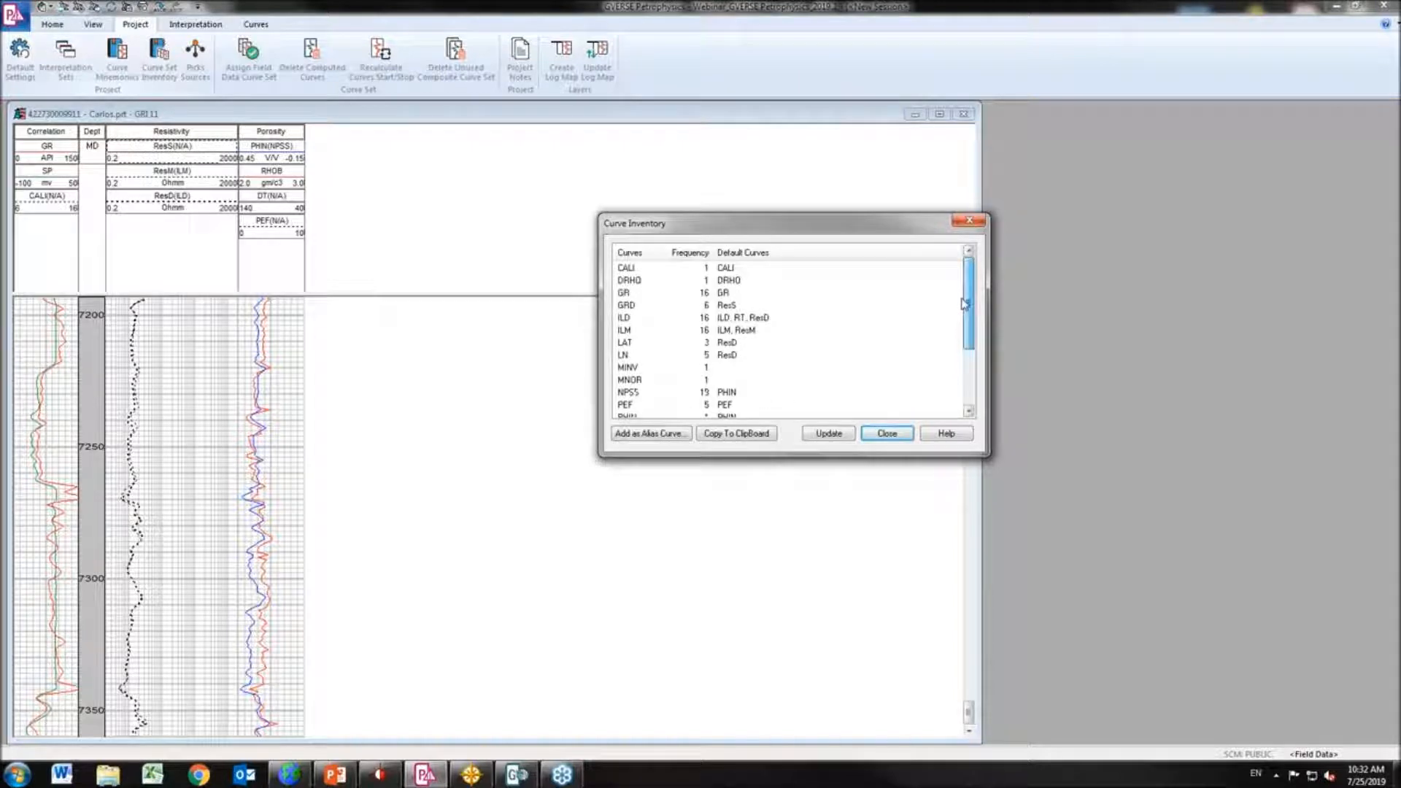
pyautogui.click(627, 305)
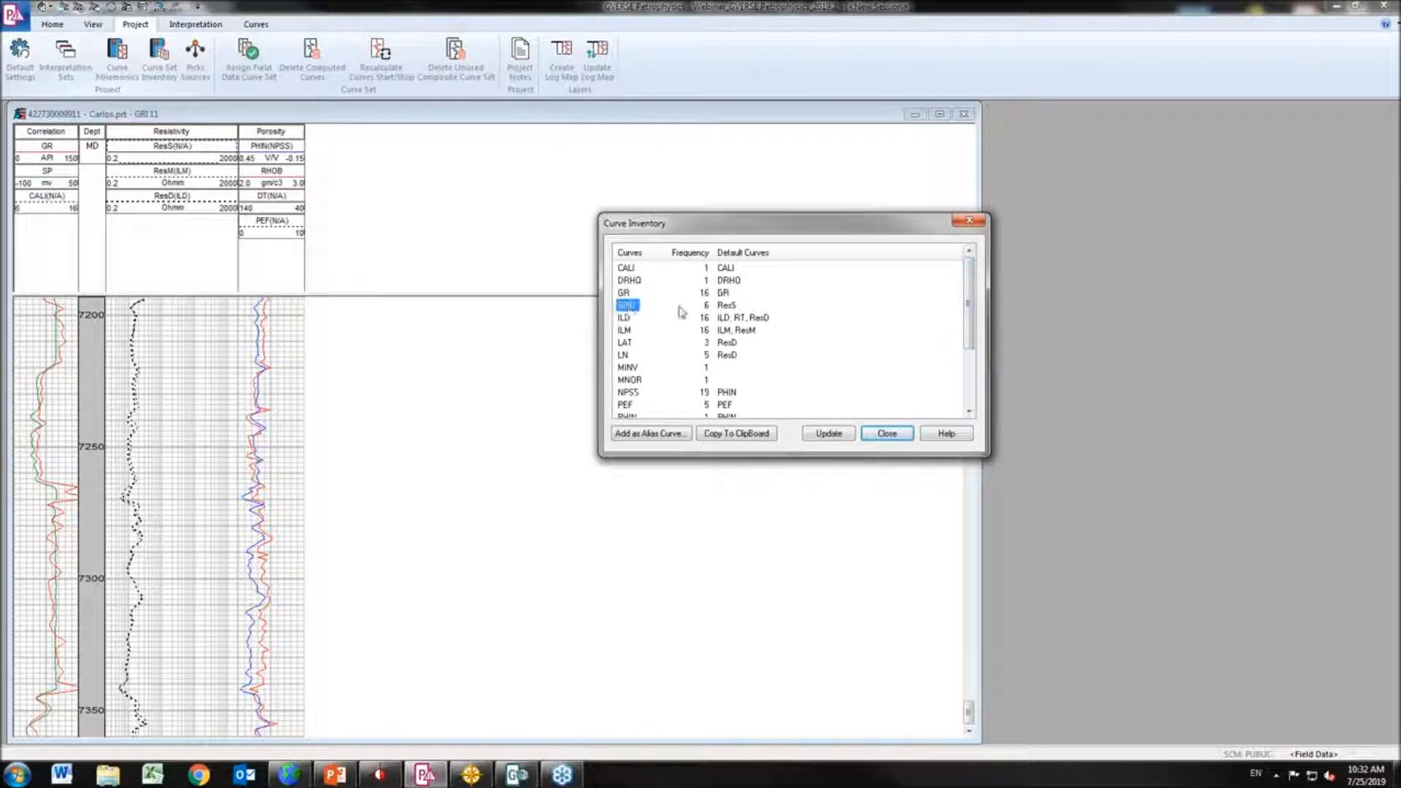
pyautogui.click(630, 393)
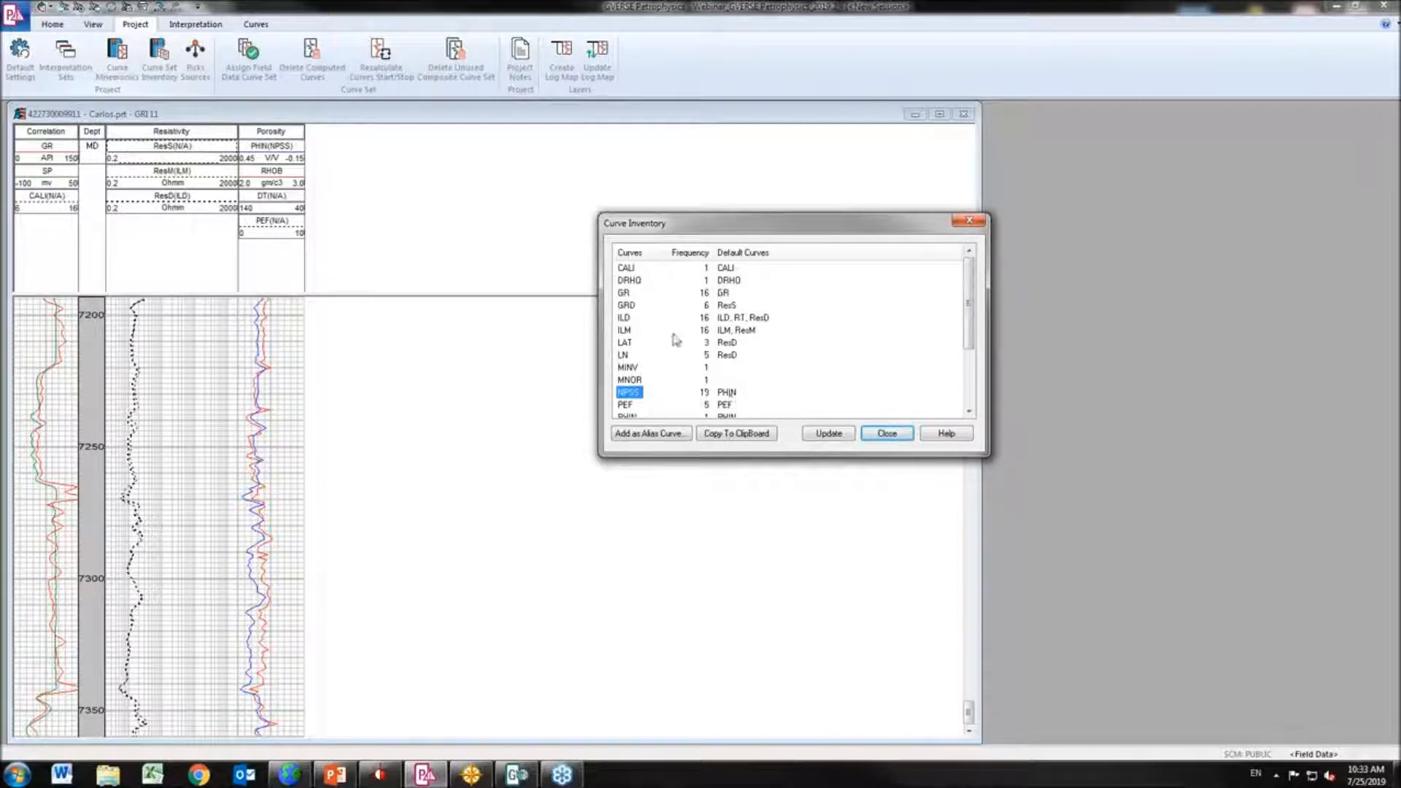
pyautogui.click(626, 343)
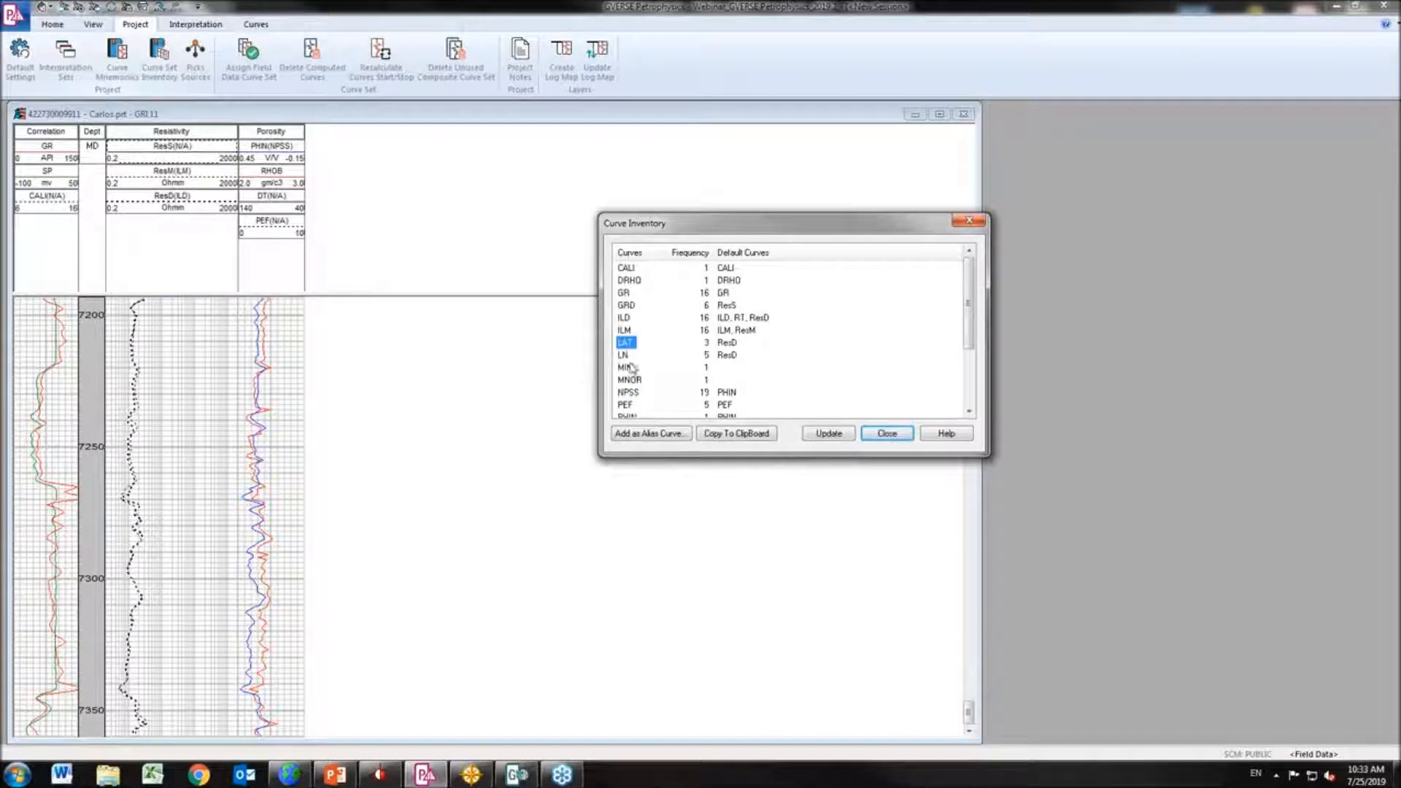
pyautogui.click(625, 356)
# Try adding LAT as an alias of the default curve ResD, cancel the alias edit and close the curve inventory
pyautogui.click(626, 343)
pyautogui.click(659, 435)
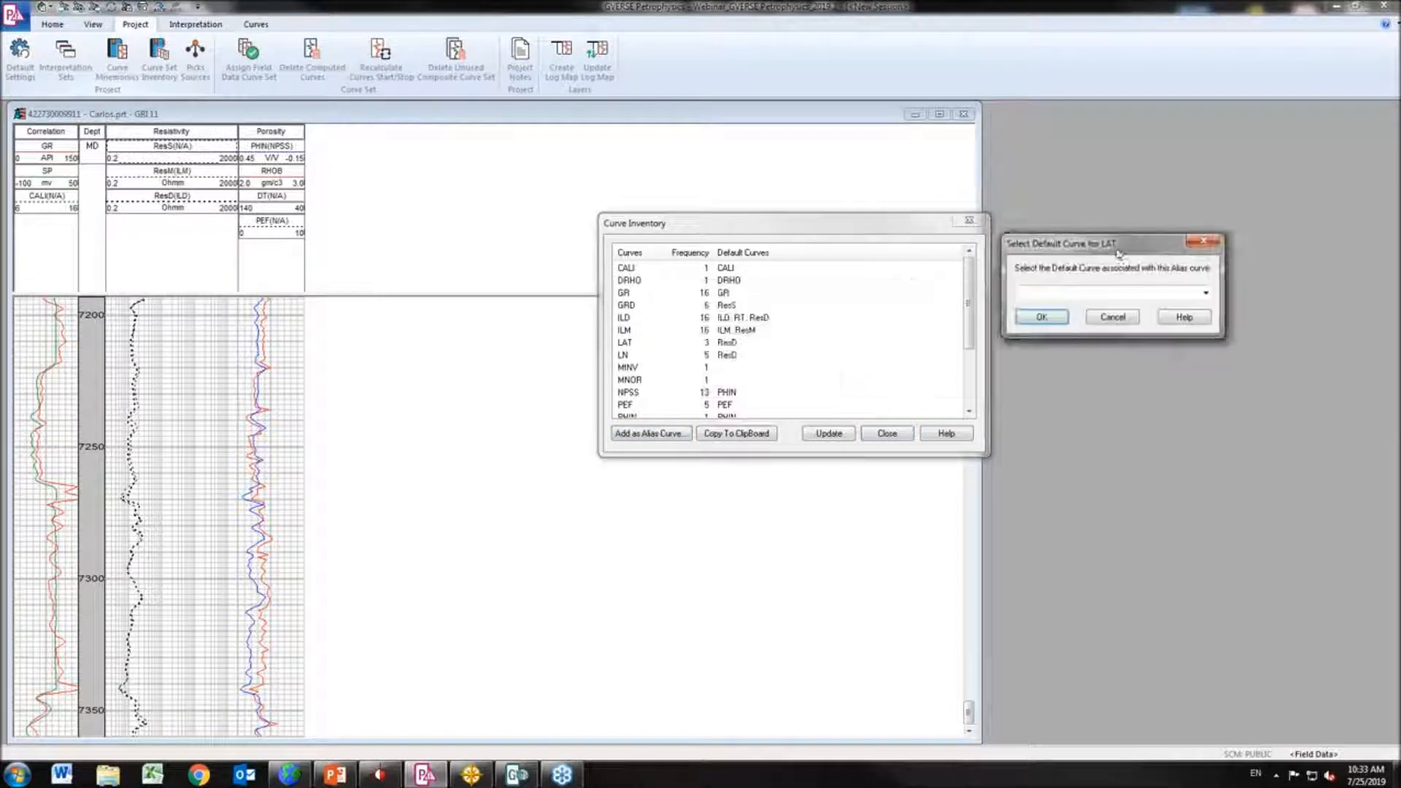
pyautogui.click(1226, 302)
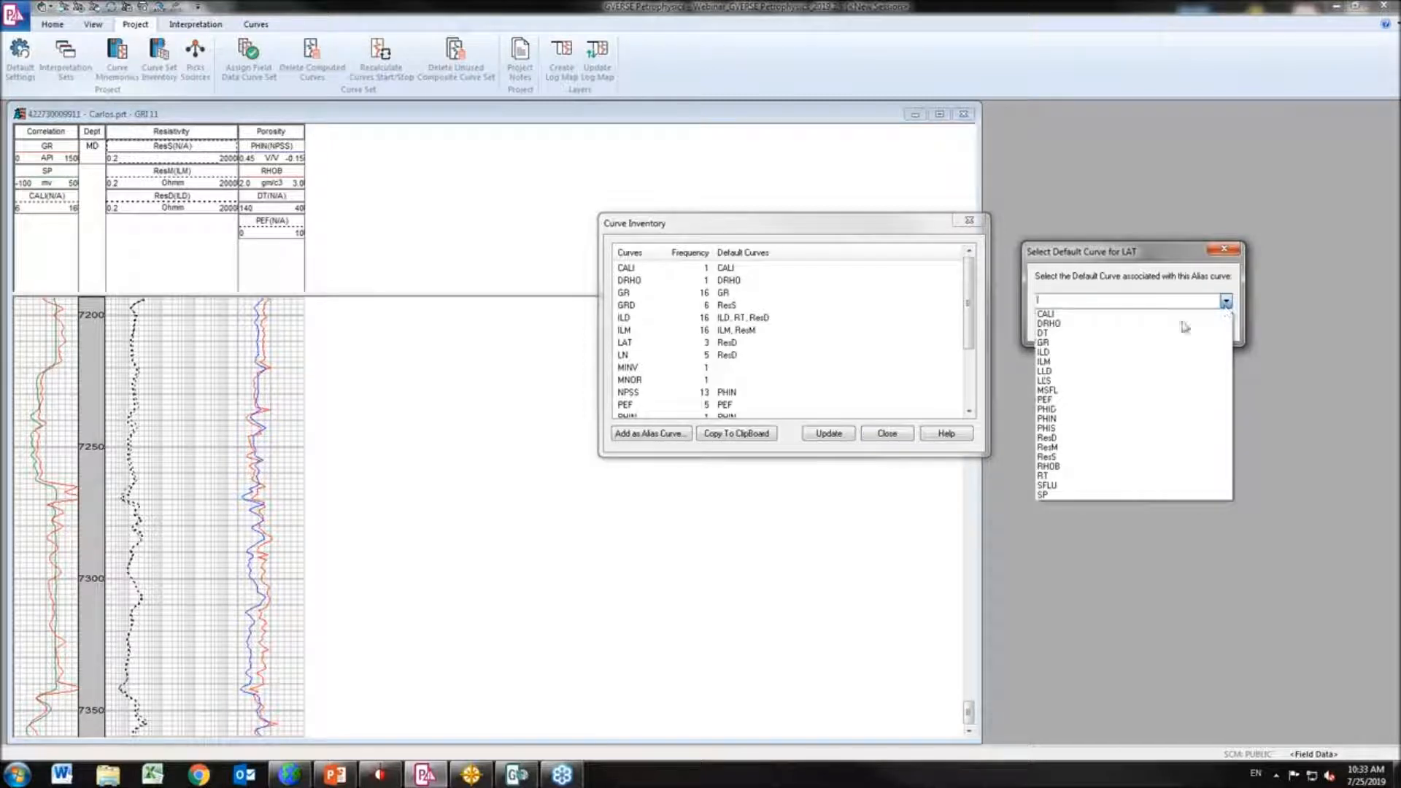
pyautogui.click(1051, 438)
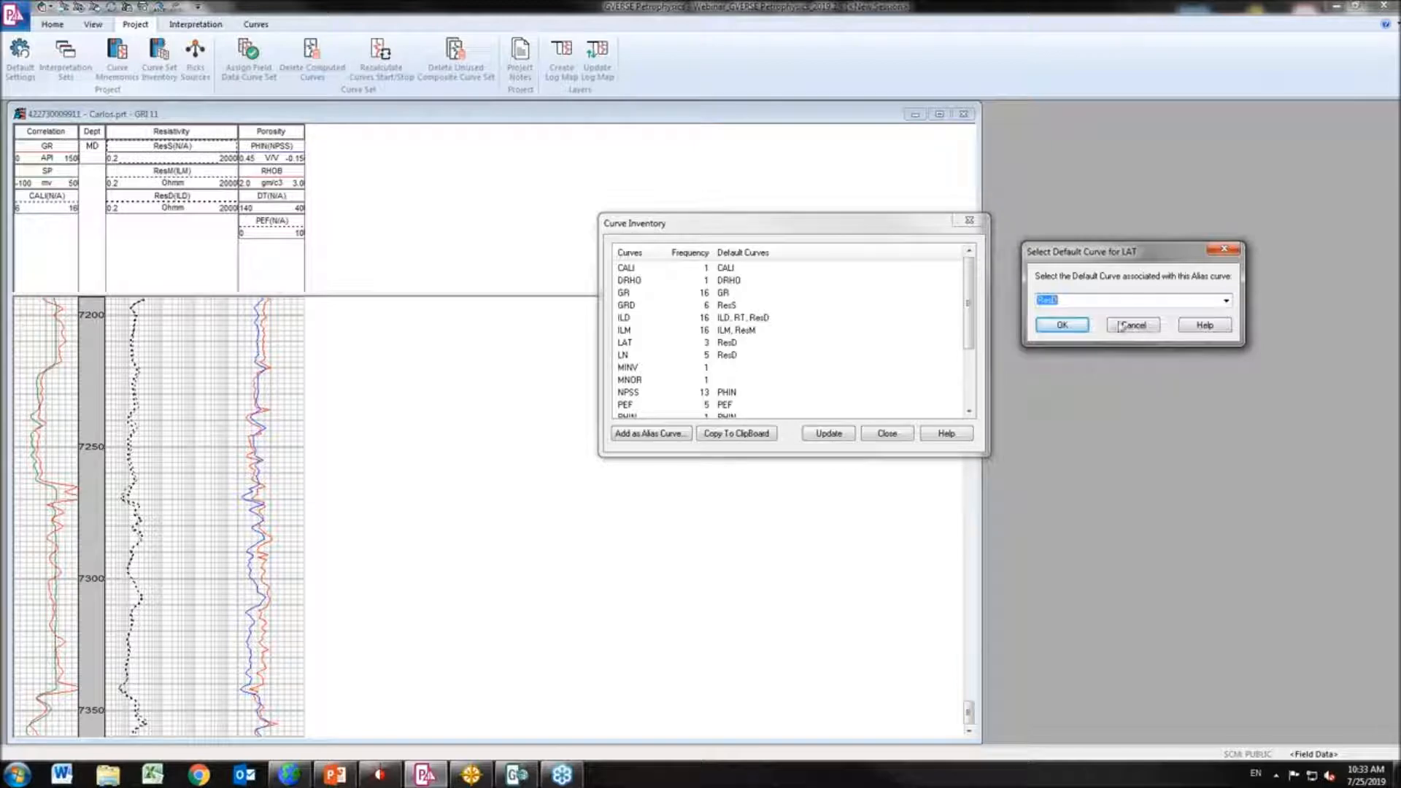
pyautogui.click(1063, 325)
pyautogui.moveTo(857, 219); pyautogui.dragTo(1241, 227)
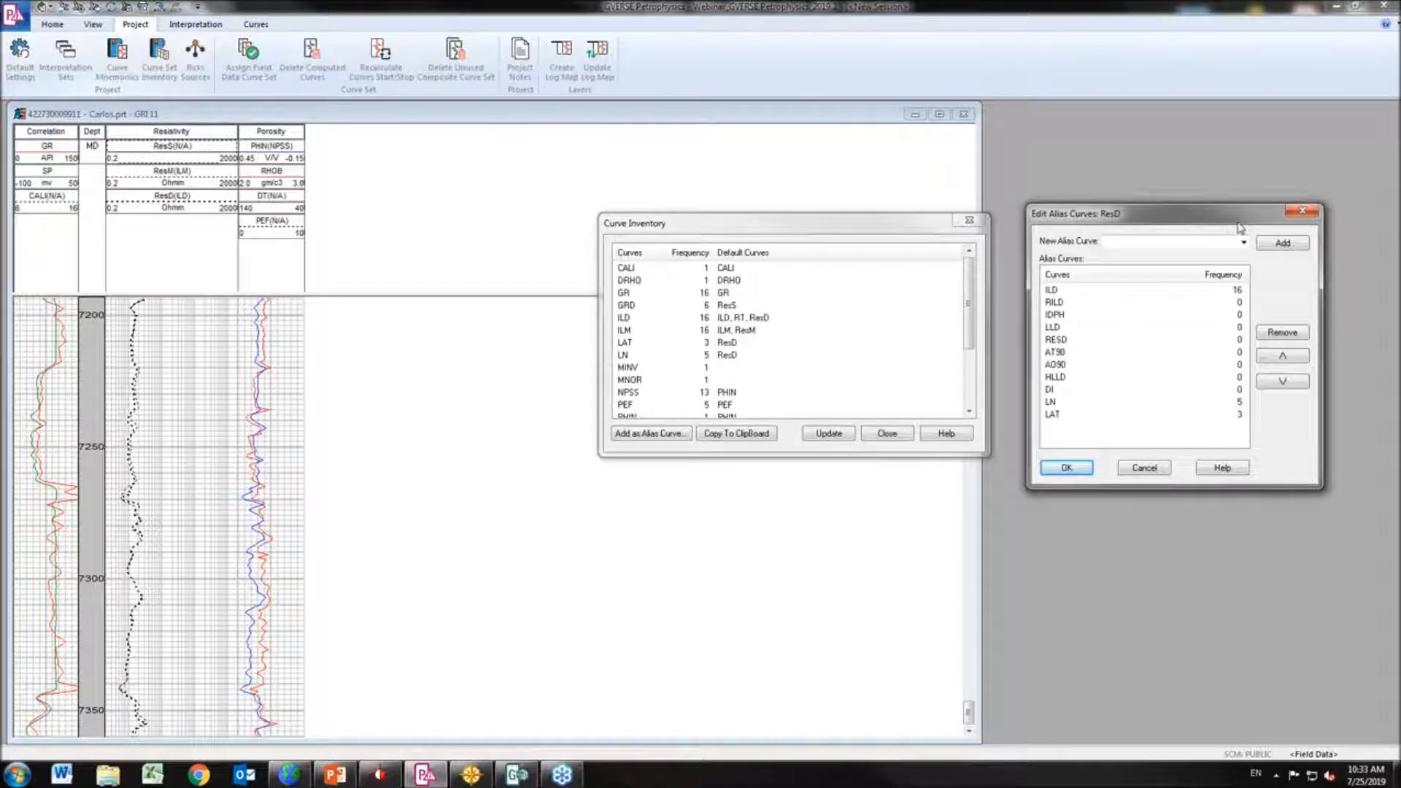
pyautogui.click(1244, 242)
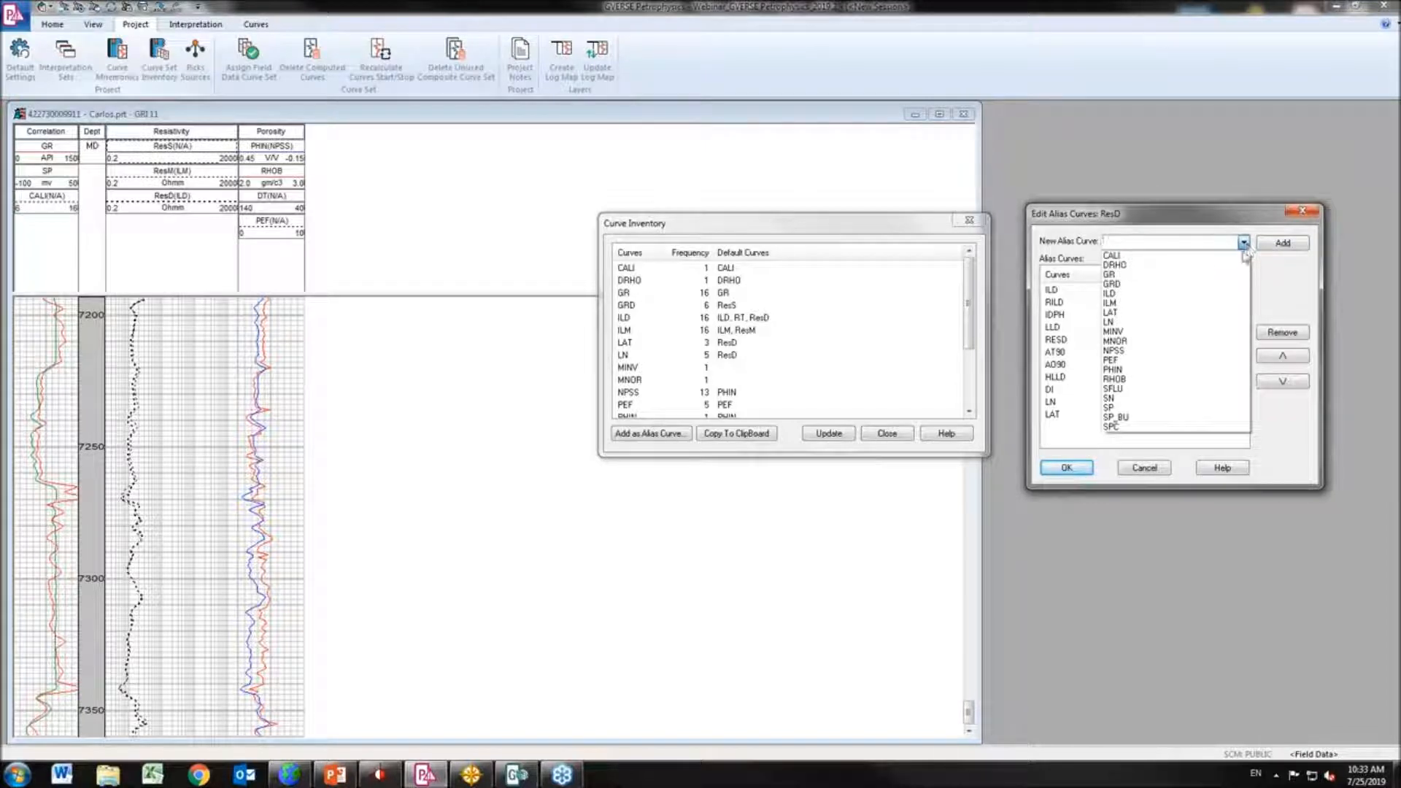
pyautogui.click(1279, 295)
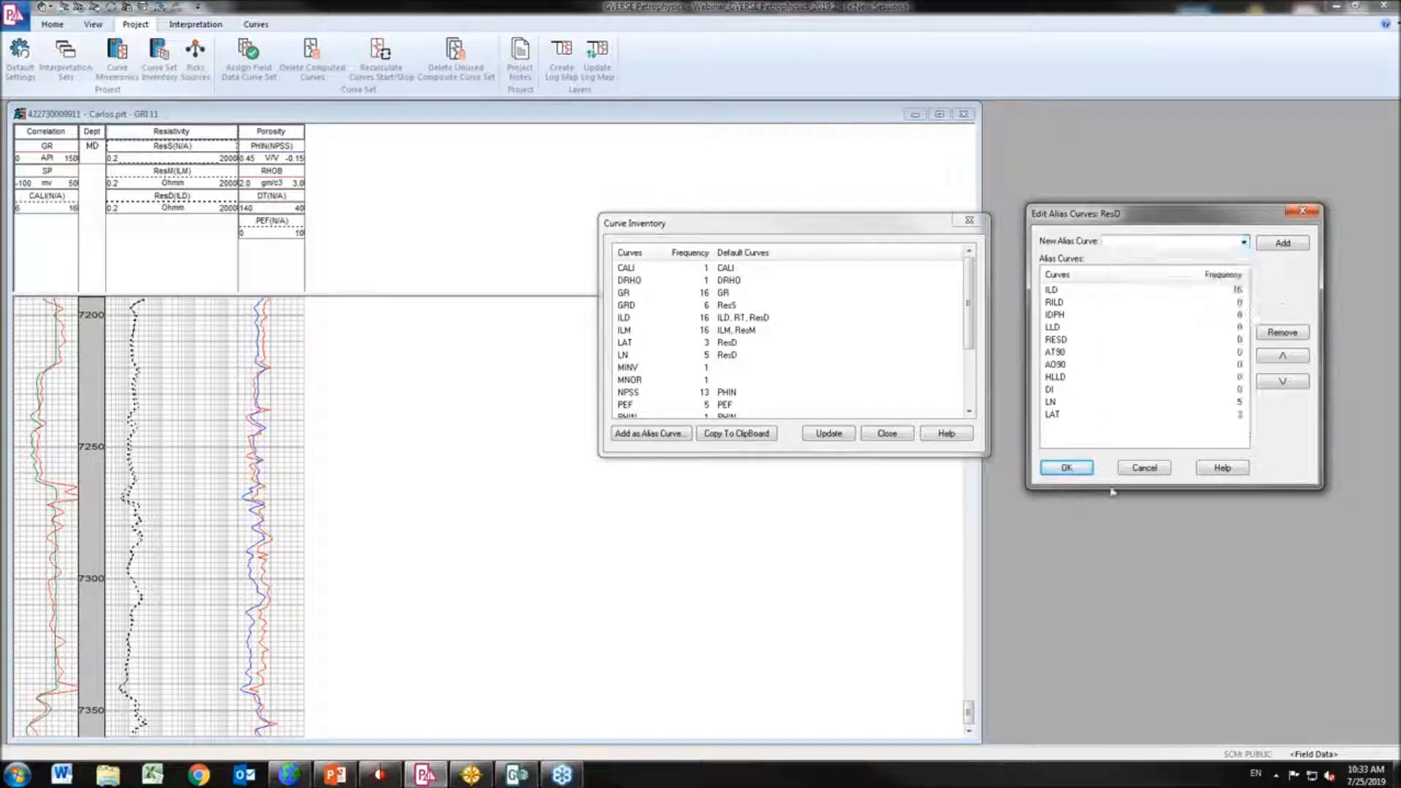
pyautogui.click(1157, 468)
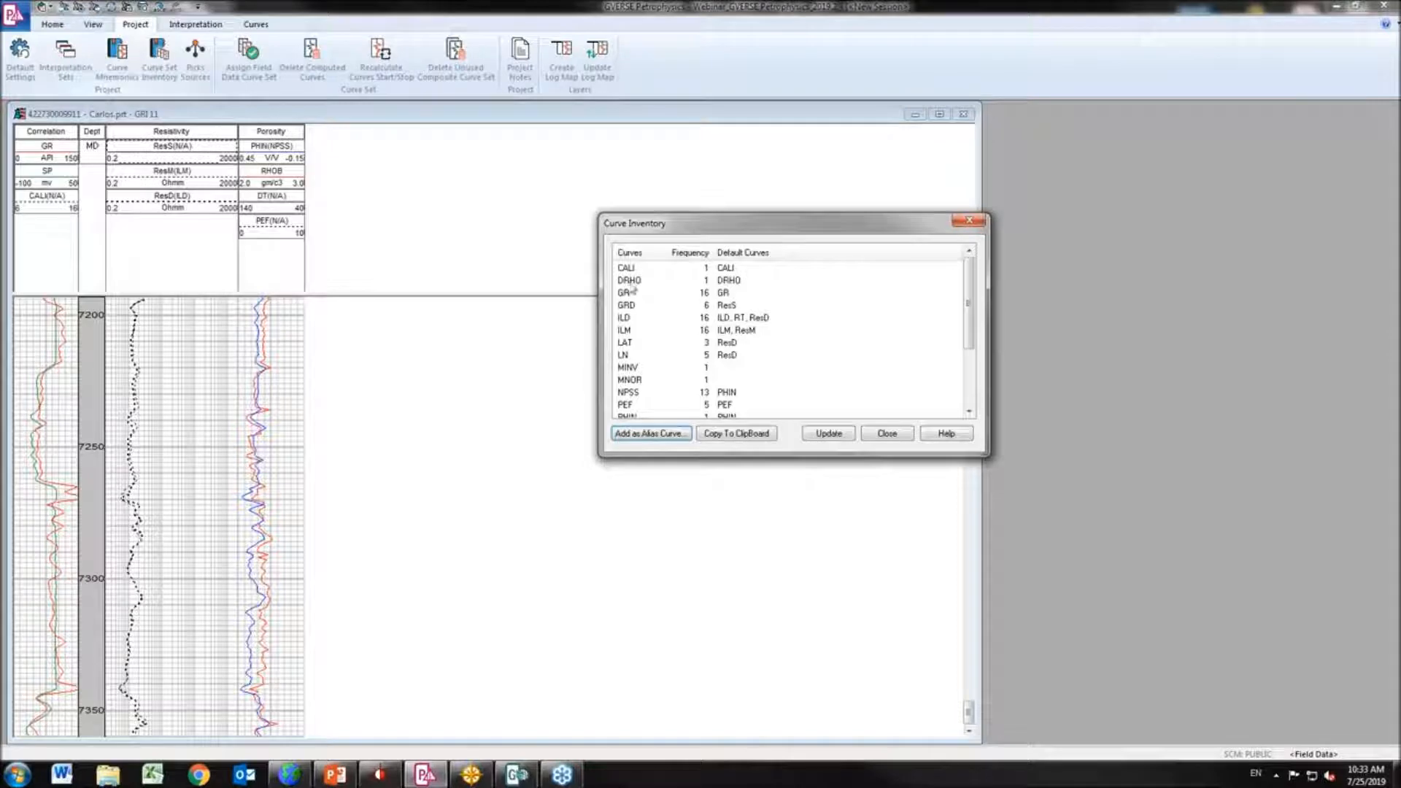
pyautogui.click(971, 221)
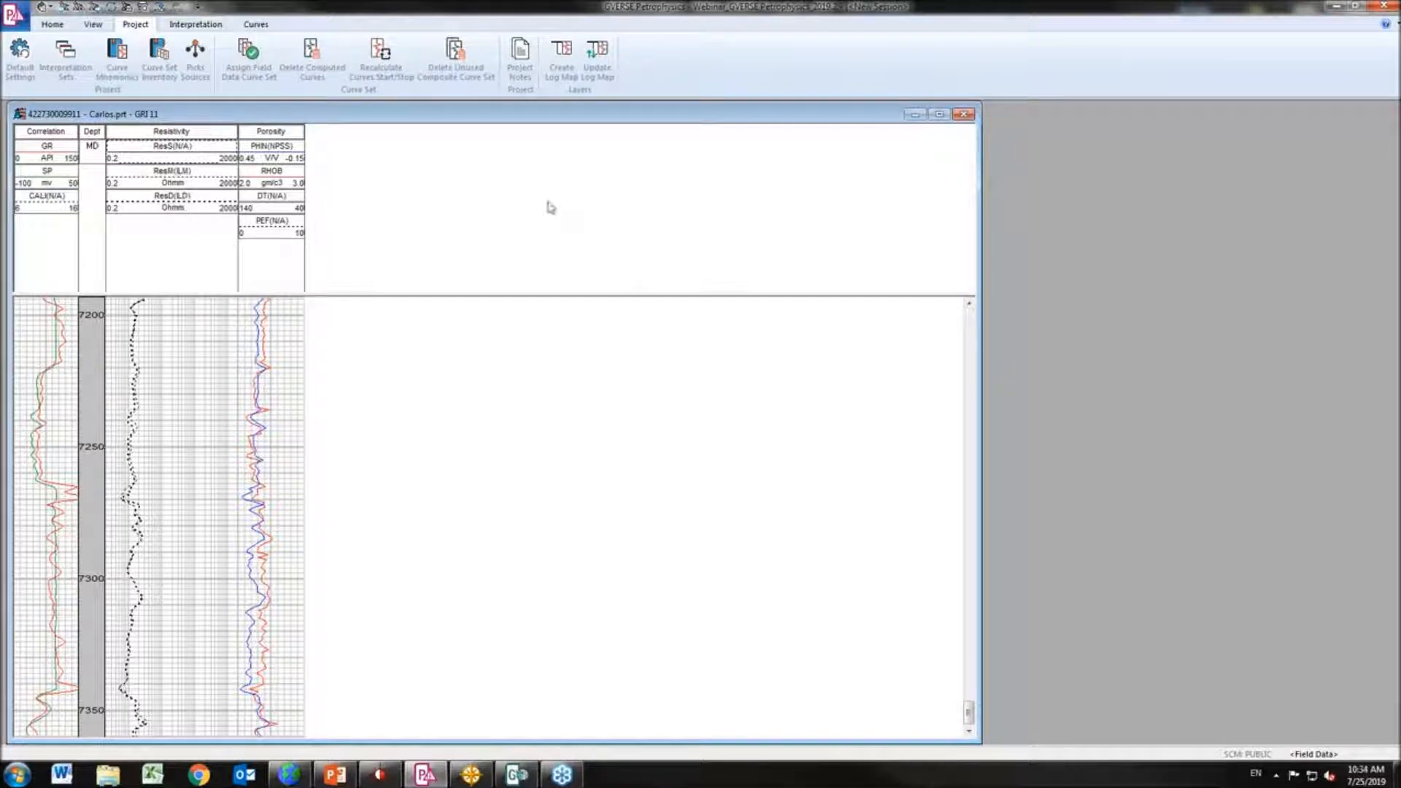
# Check the alias lists of the CALI and DT default curves in the project default settings
pyautogui.click(20, 64)
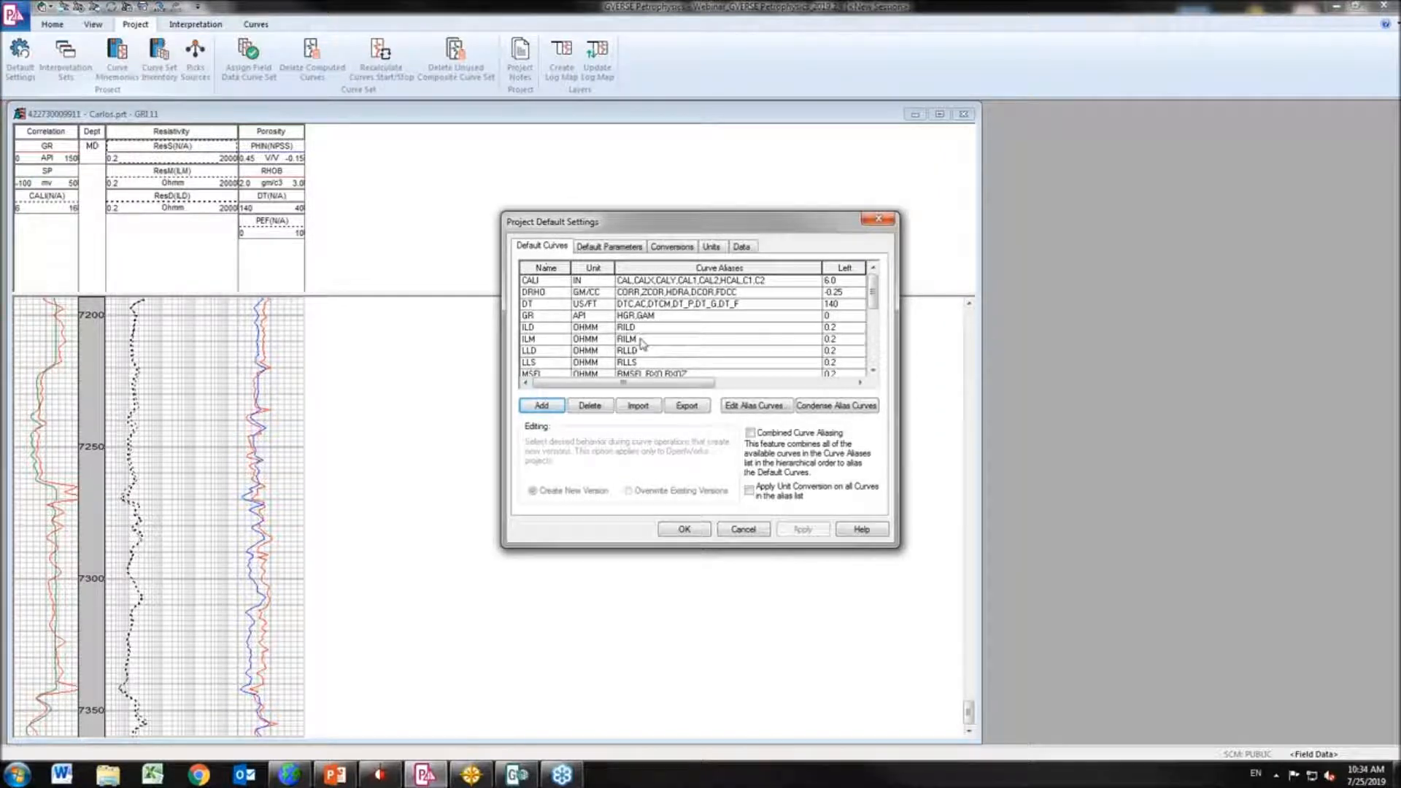
pyautogui.click(621, 281)
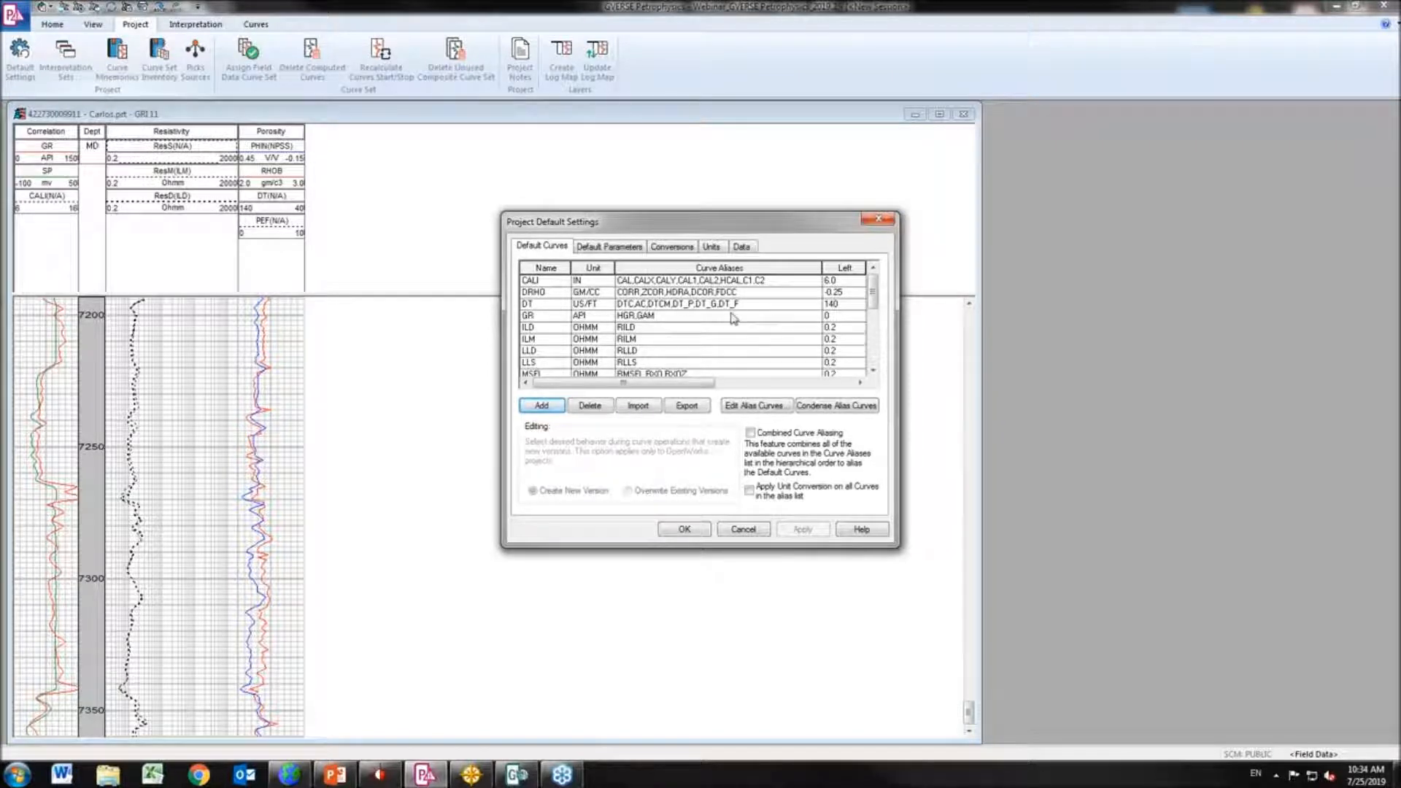
pyautogui.click(617, 304)
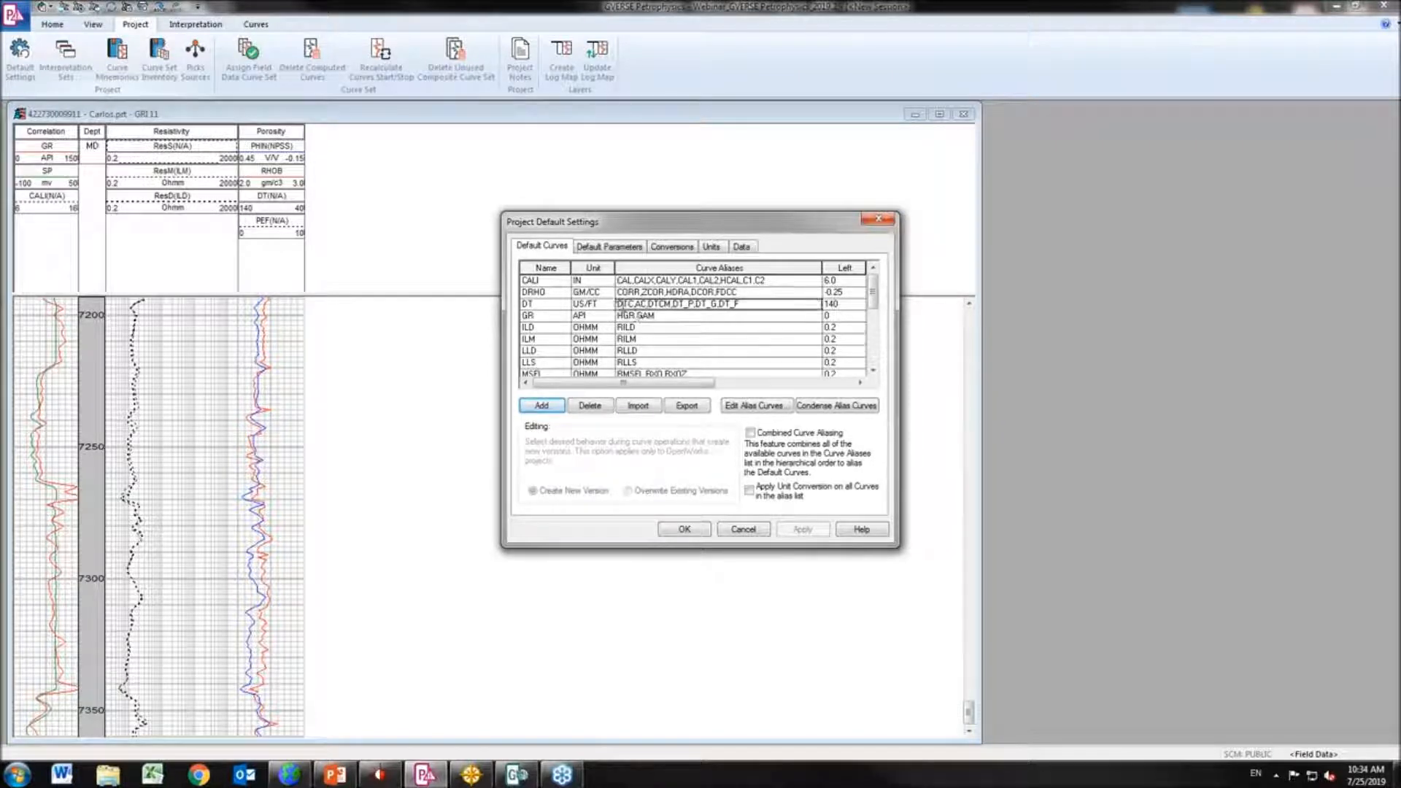
pyautogui.click(885, 222)
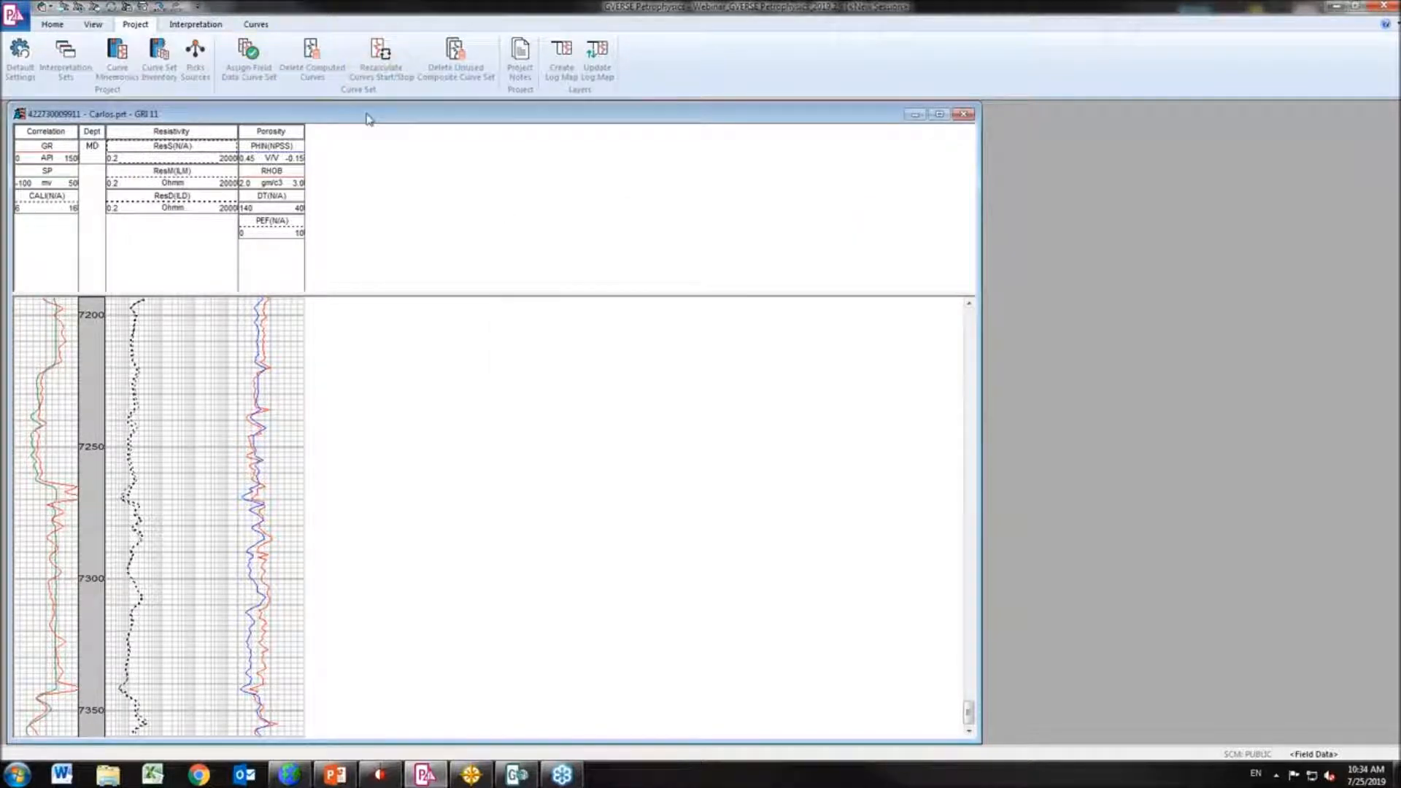
# Try adding the MINV curve from the curve inventory as an alias of the default curve ILD and cancel the alias edit
pyautogui.click(117, 69)
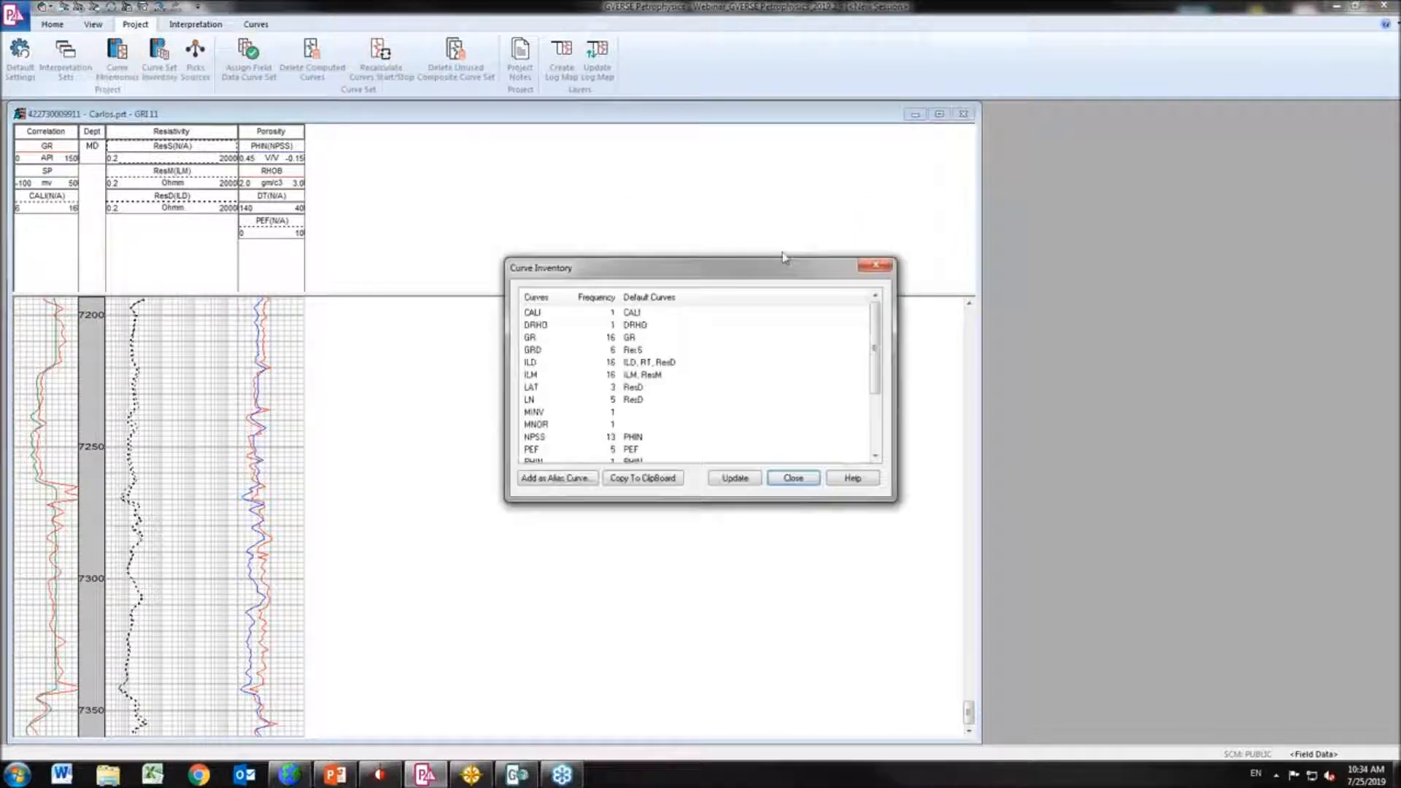
pyautogui.moveTo(698, 272); pyautogui.dragTo(707, 204)
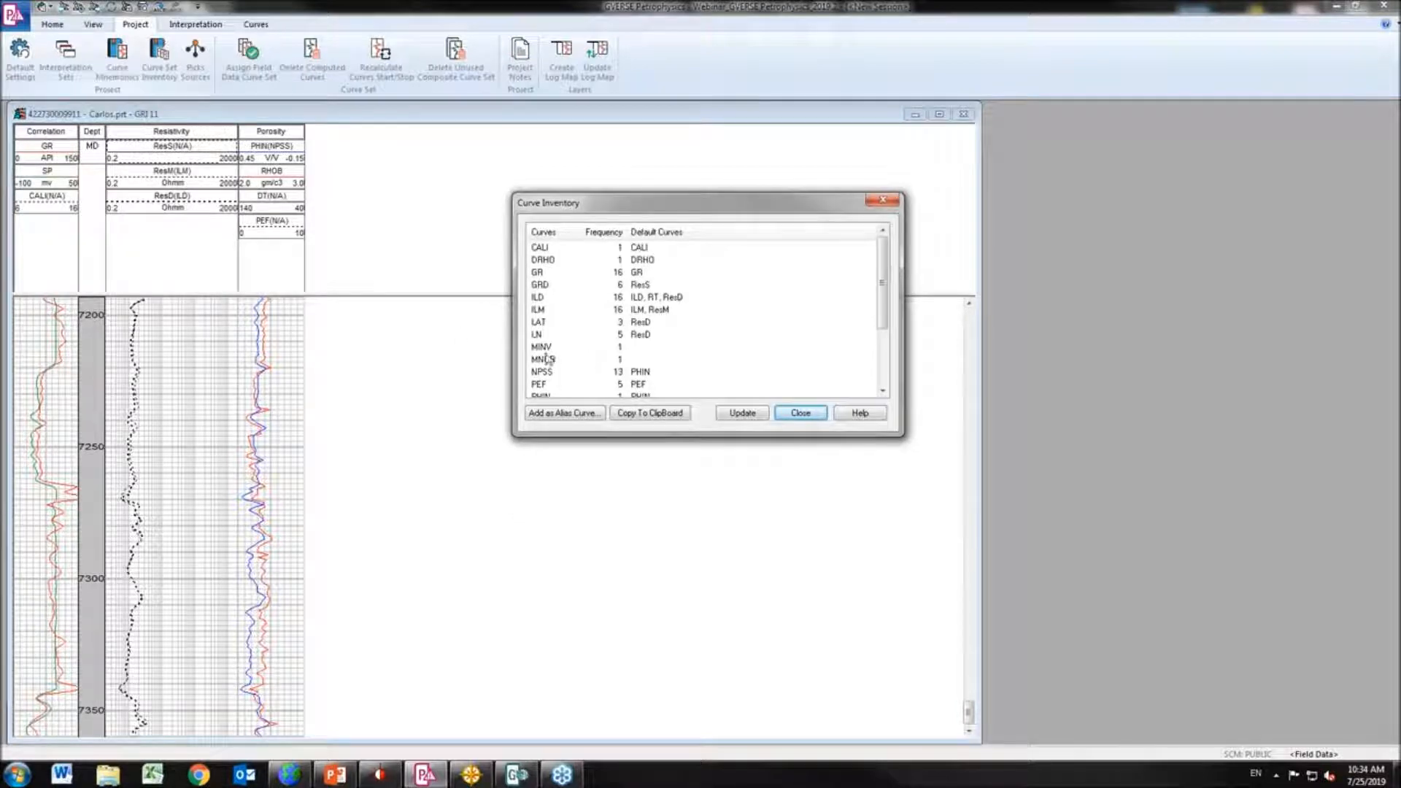
pyautogui.click(539, 347)
pyautogui.click(564, 413)
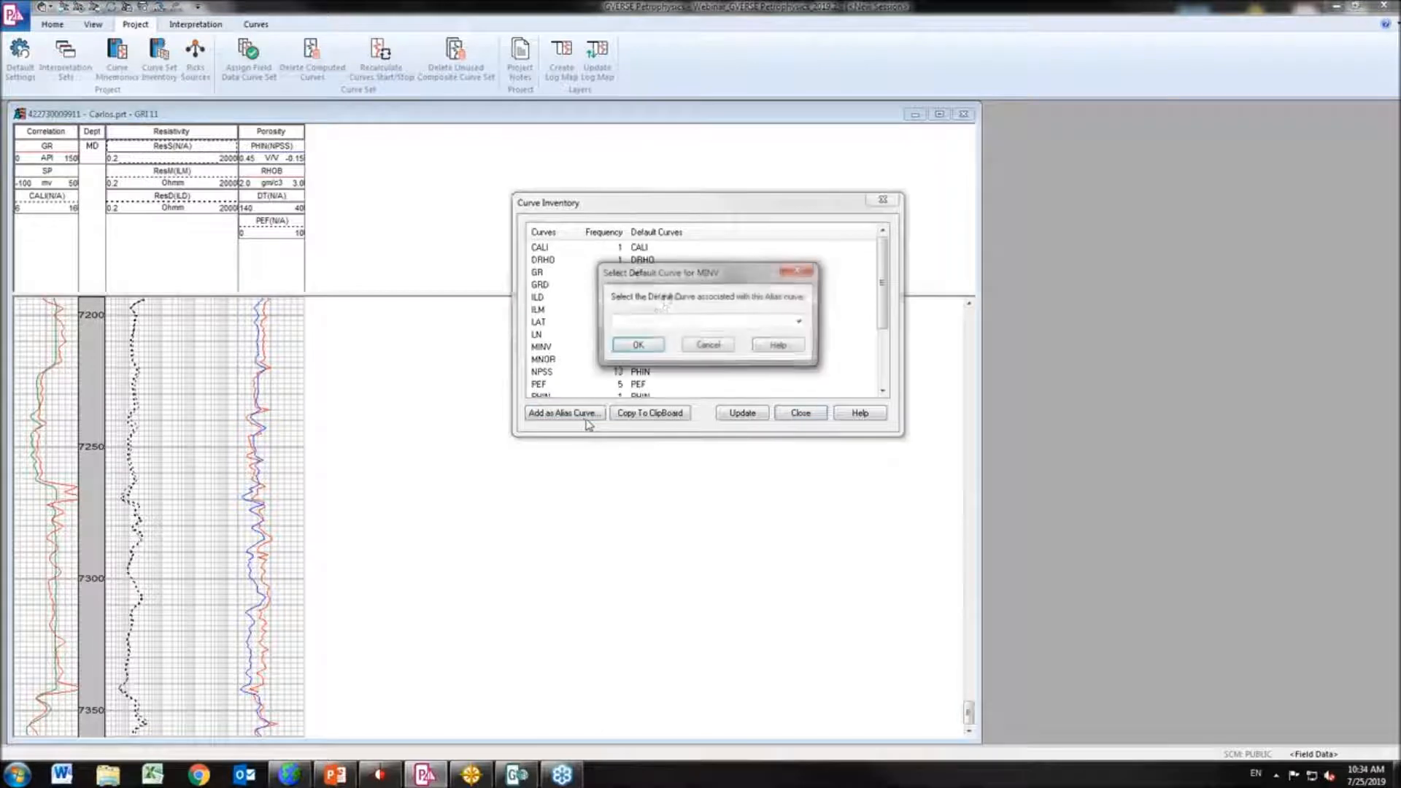
pyautogui.moveTo(668, 275); pyautogui.dragTo(1143, 284)
pyautogui.click(1272, 322)
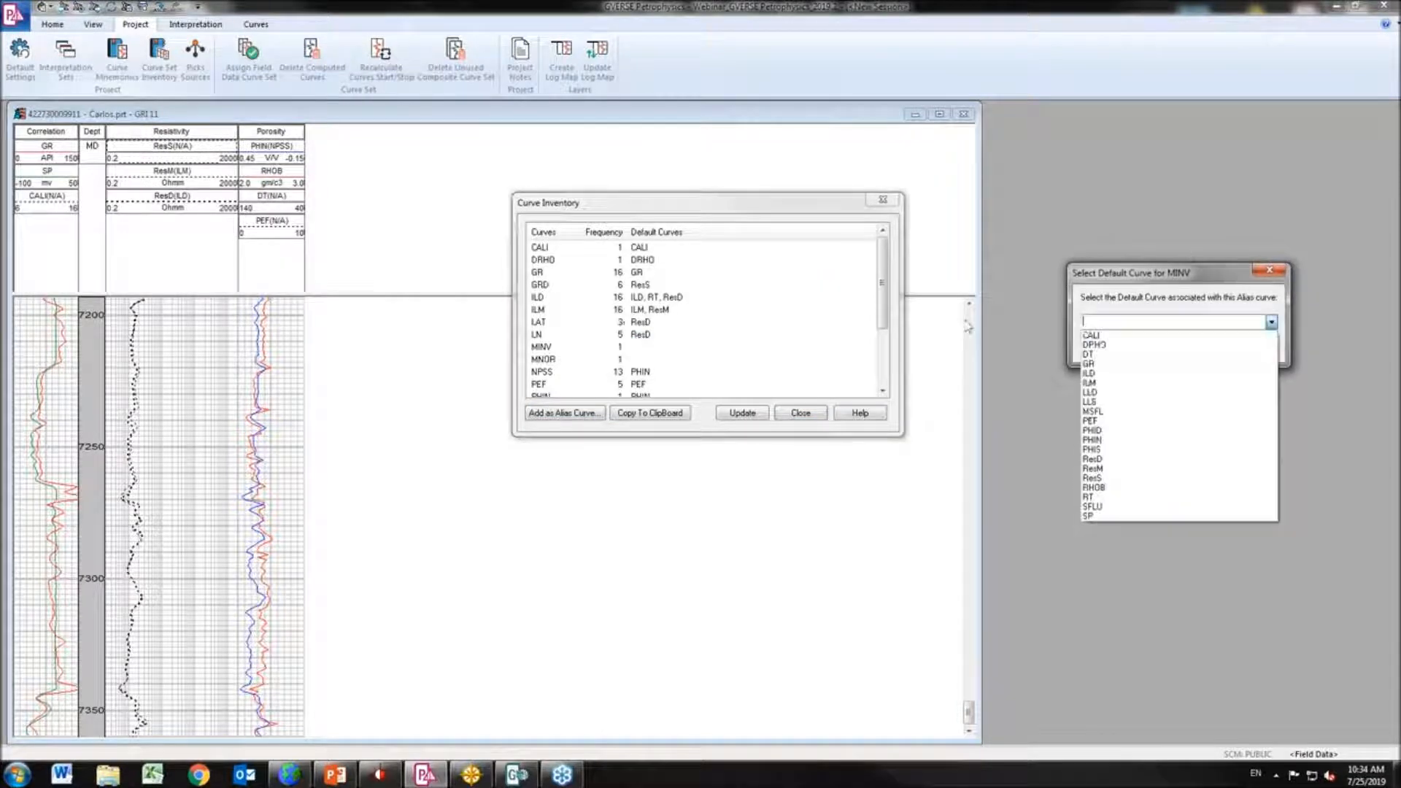
pyautogui.click(1100, 374)
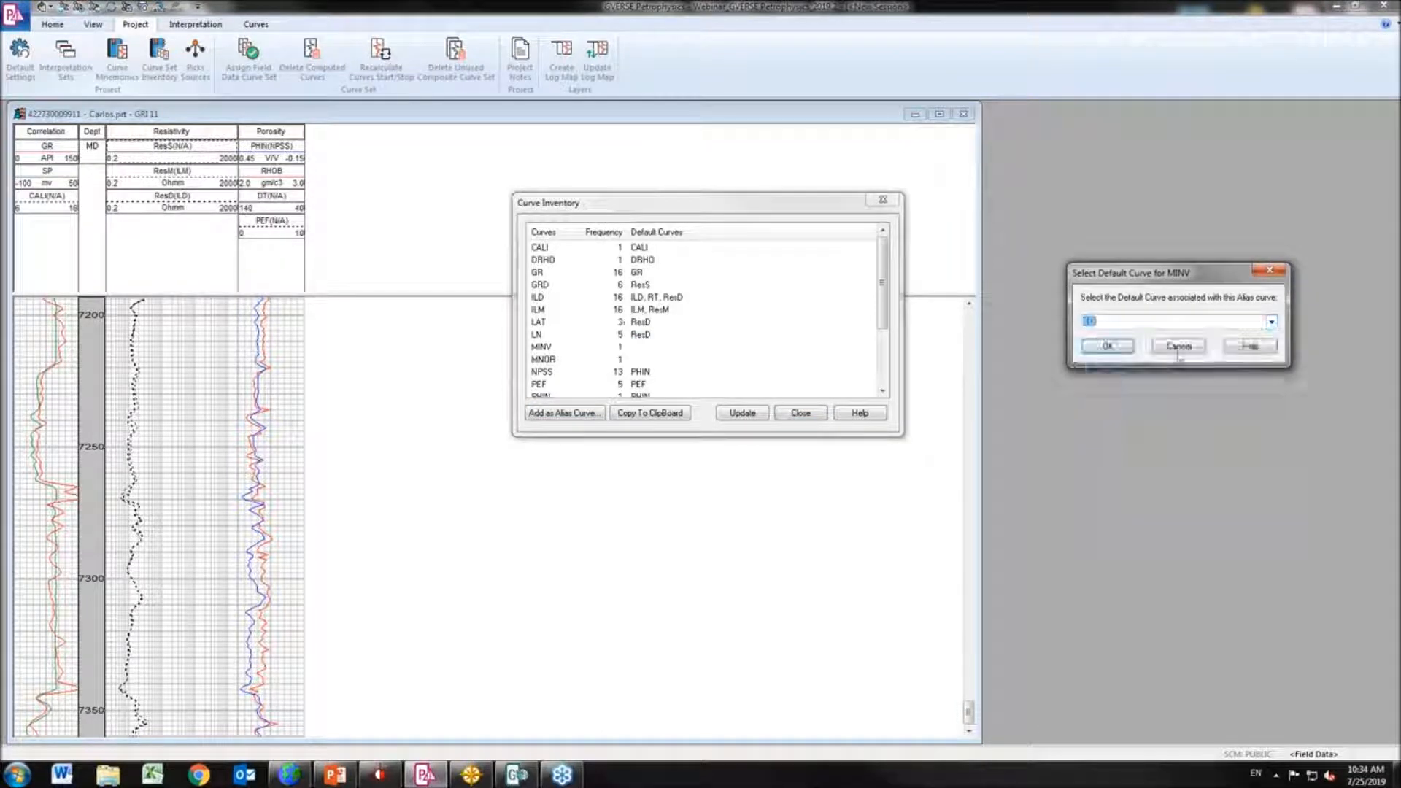
pyautogui.click(1117, 348)
pyautogui.moveTo(721, 177); pyautogui.dragTo(1128, 198)
pyautogui.click(1184, 222)
pyautogui.click(1246, 263)
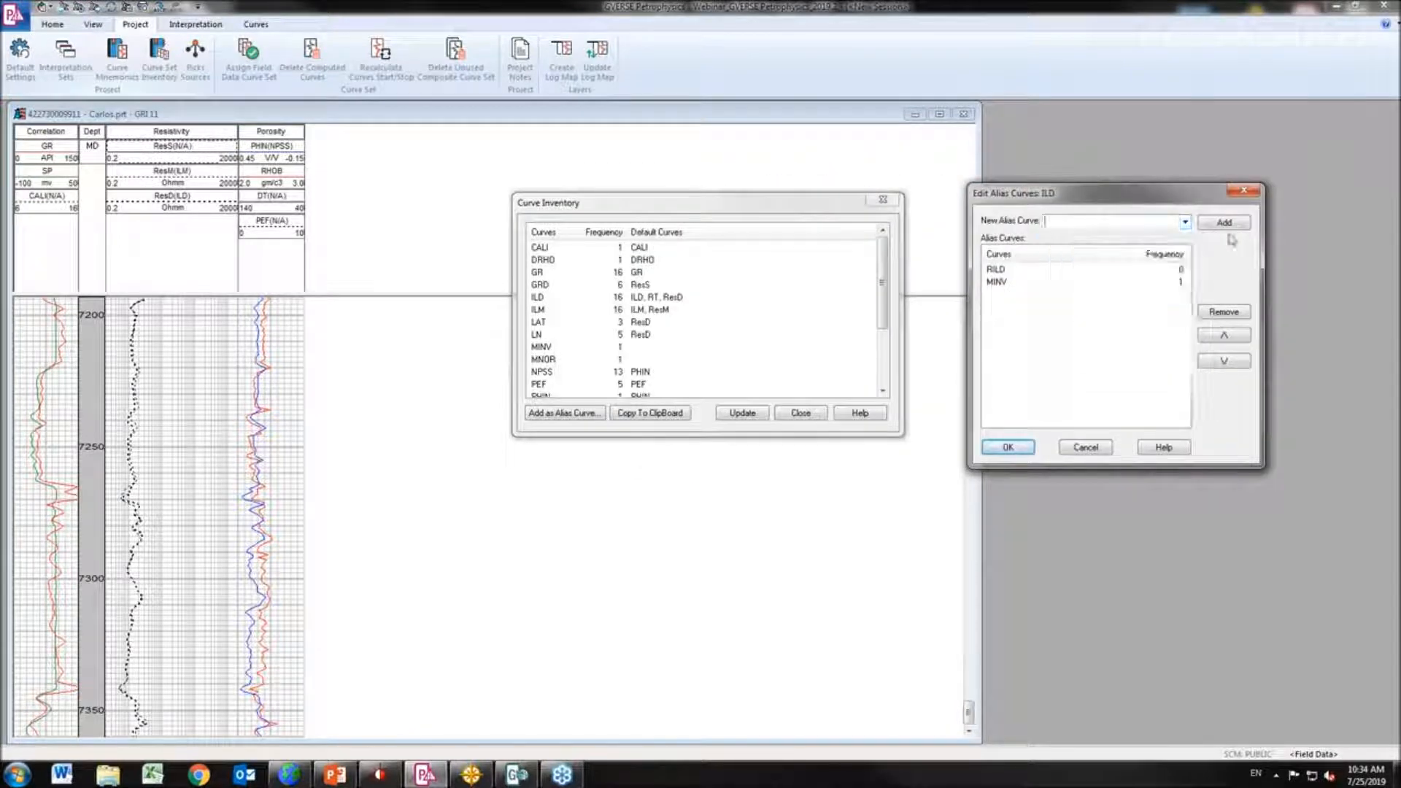
pyautogui.click(1086, 446)
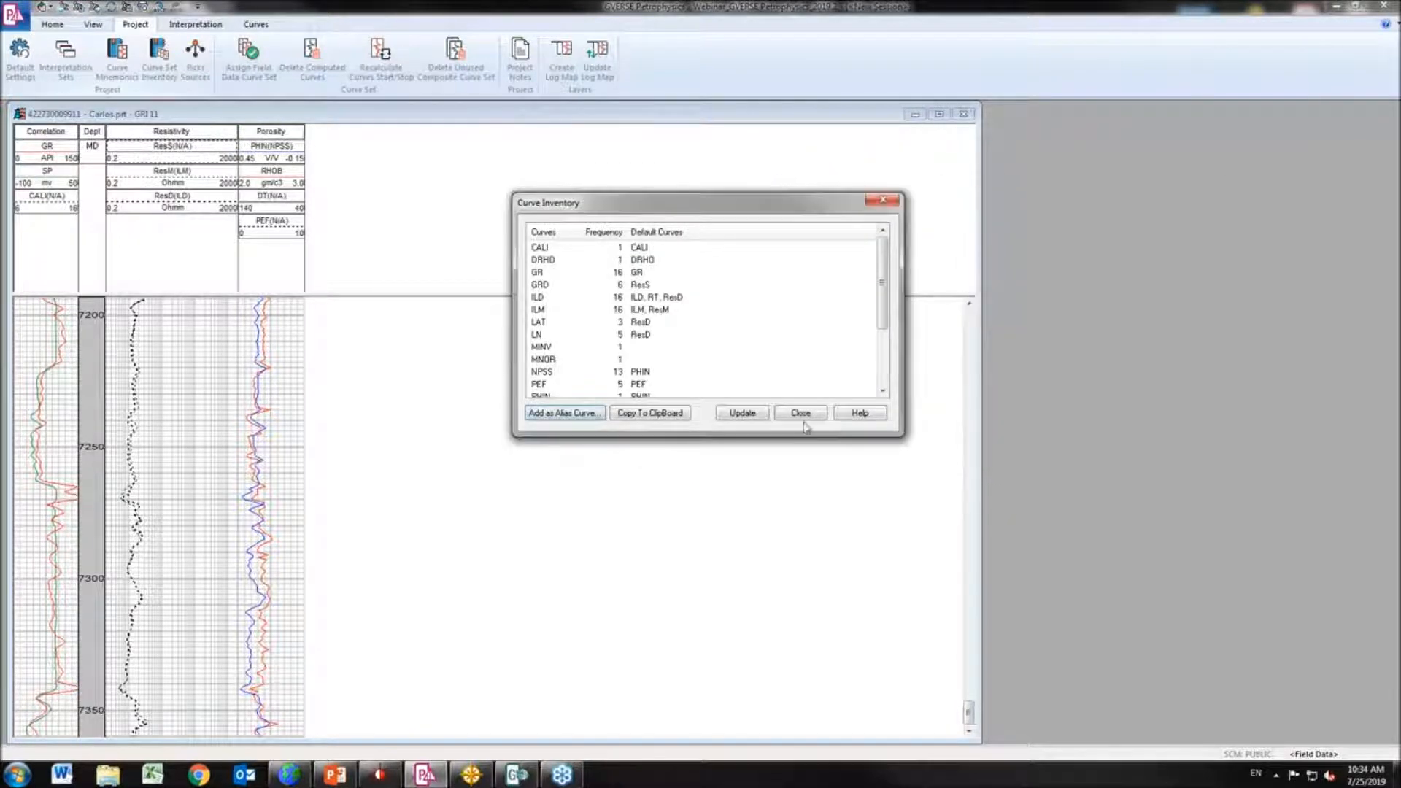
# Close the curve inventory and add a Litho Curves track to the log beside the Porosity track
pyautogui.click(801, 413)
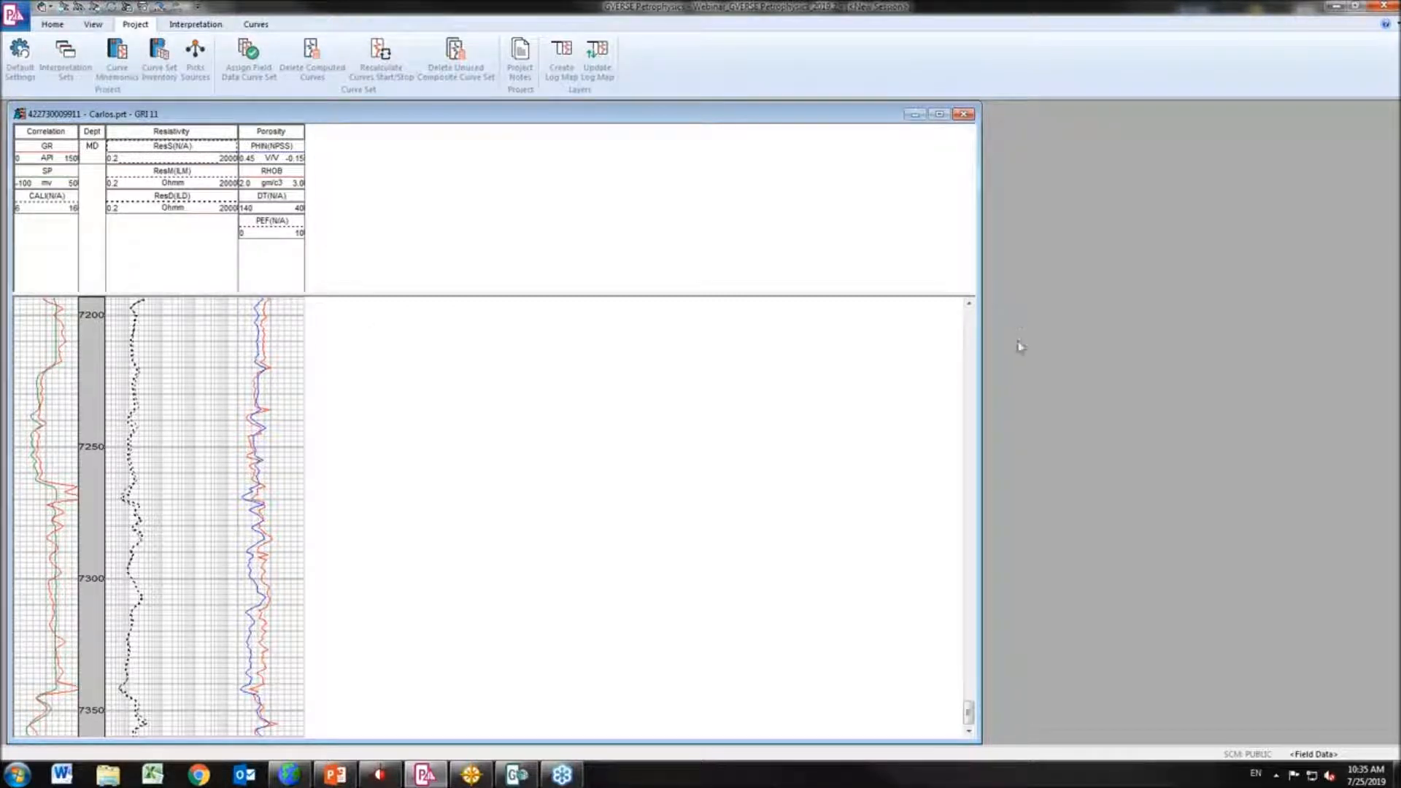
pyautogui.moveTo(985, 355); pyautogui.dragTo(897, 420)
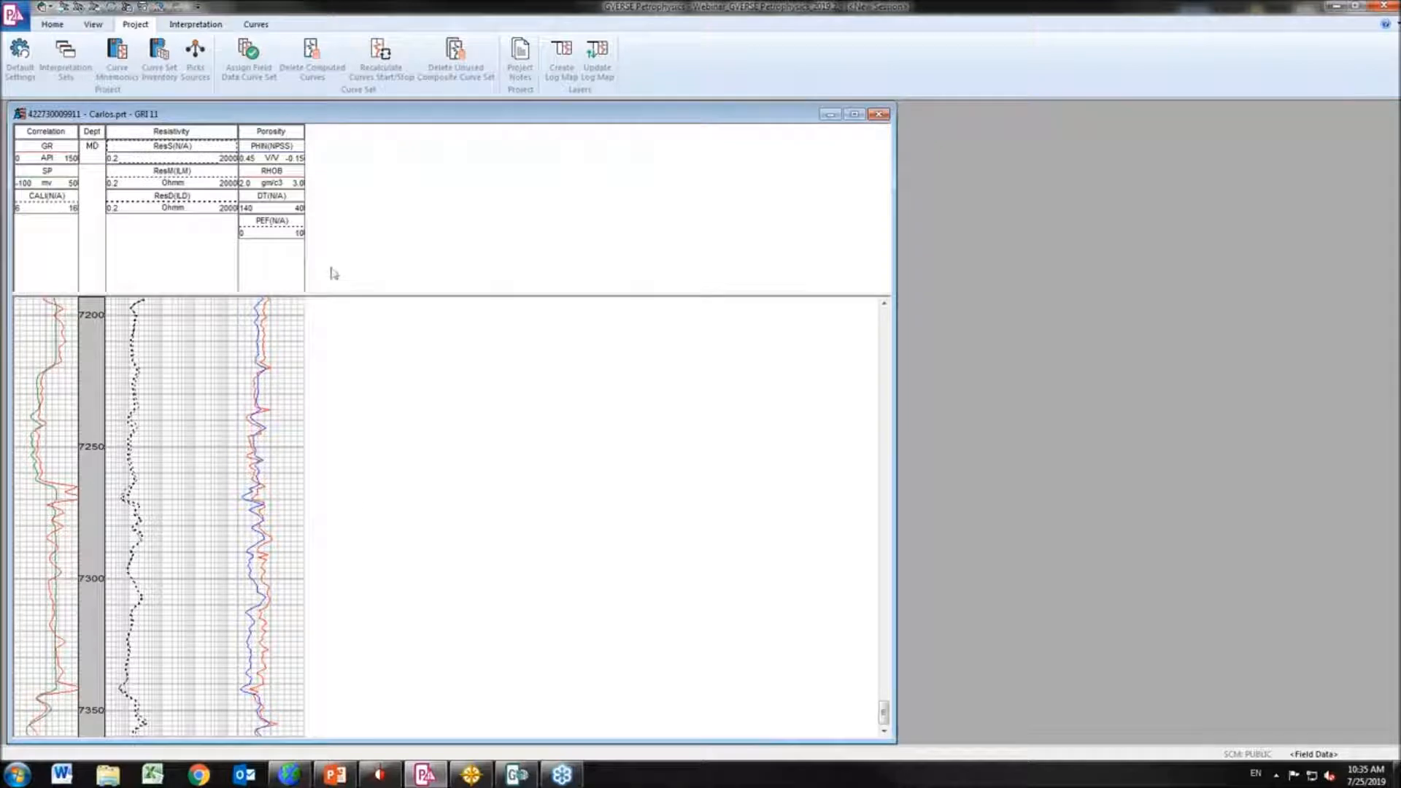
pyautogui.rightClick(387, 356)
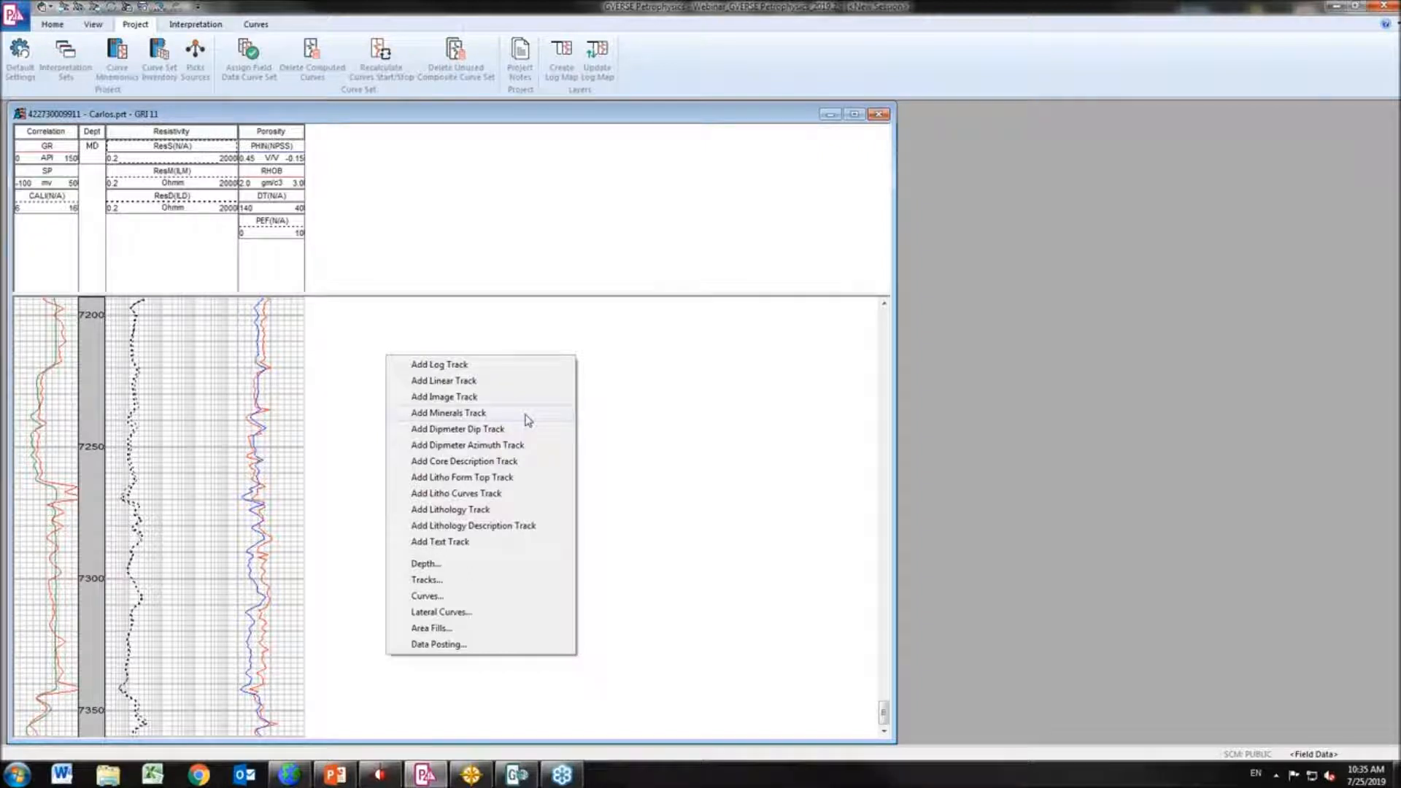
pyautogui.click(546, 494)
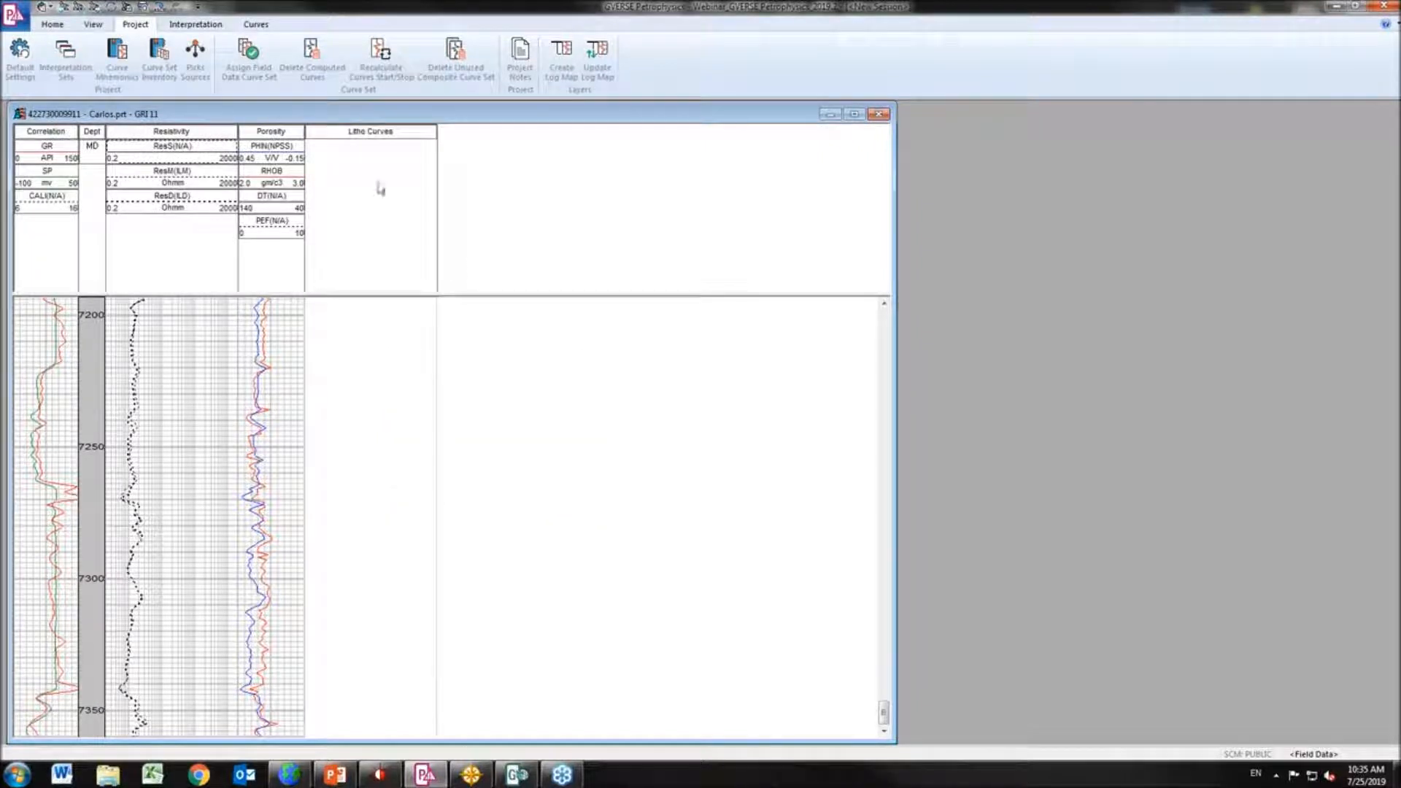
# Open the lithology definition of the Litho Curves track and add two rule rows
pyautogui.doubleClick(365, 449)
pyautogui.moveTo(654, 217); pyautogui.dragTo(847, 219)
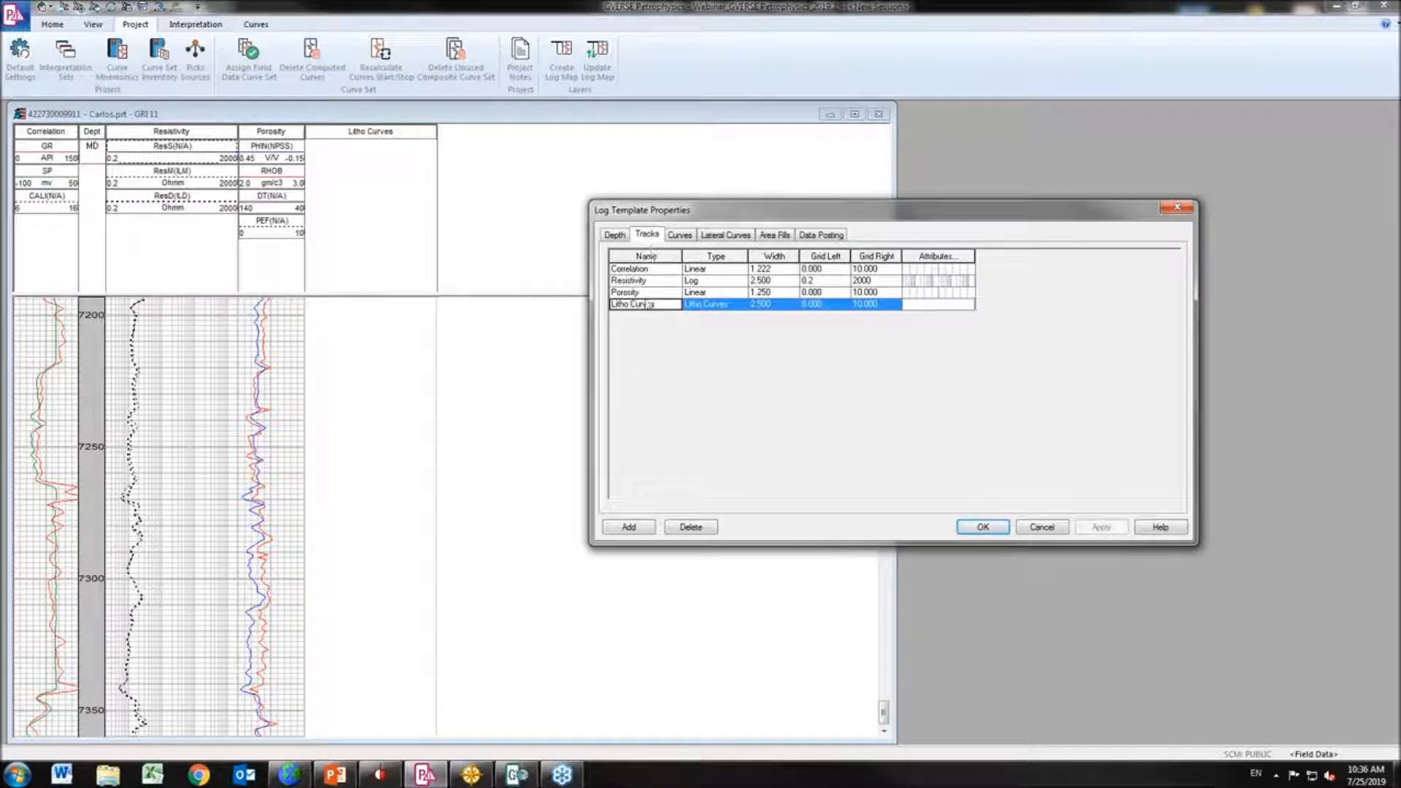
pyautogui.click(923, 305)
pyautogui.moveTo(935, 257); pyautogui.dragTo(1177, 263)
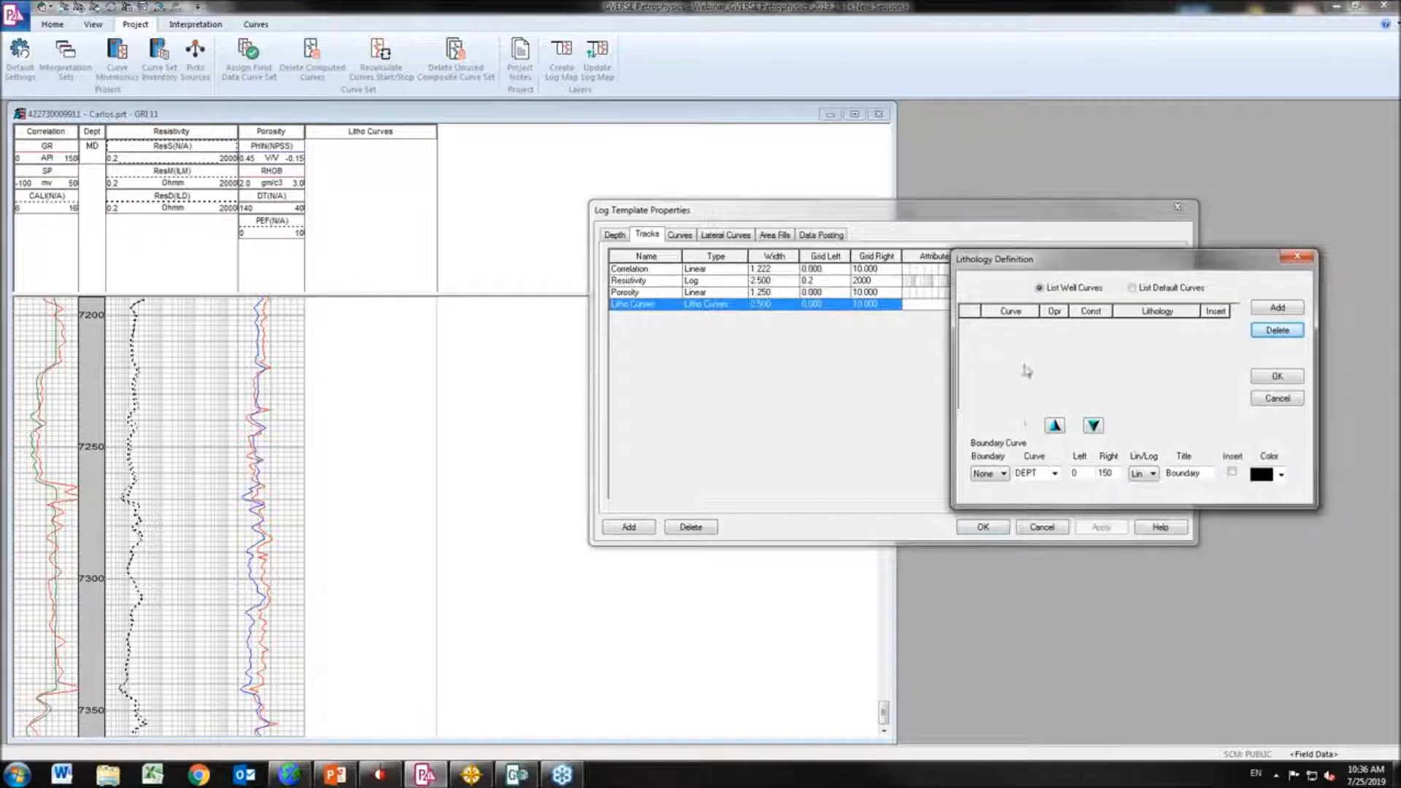
pyautogui.click(1277, 307)
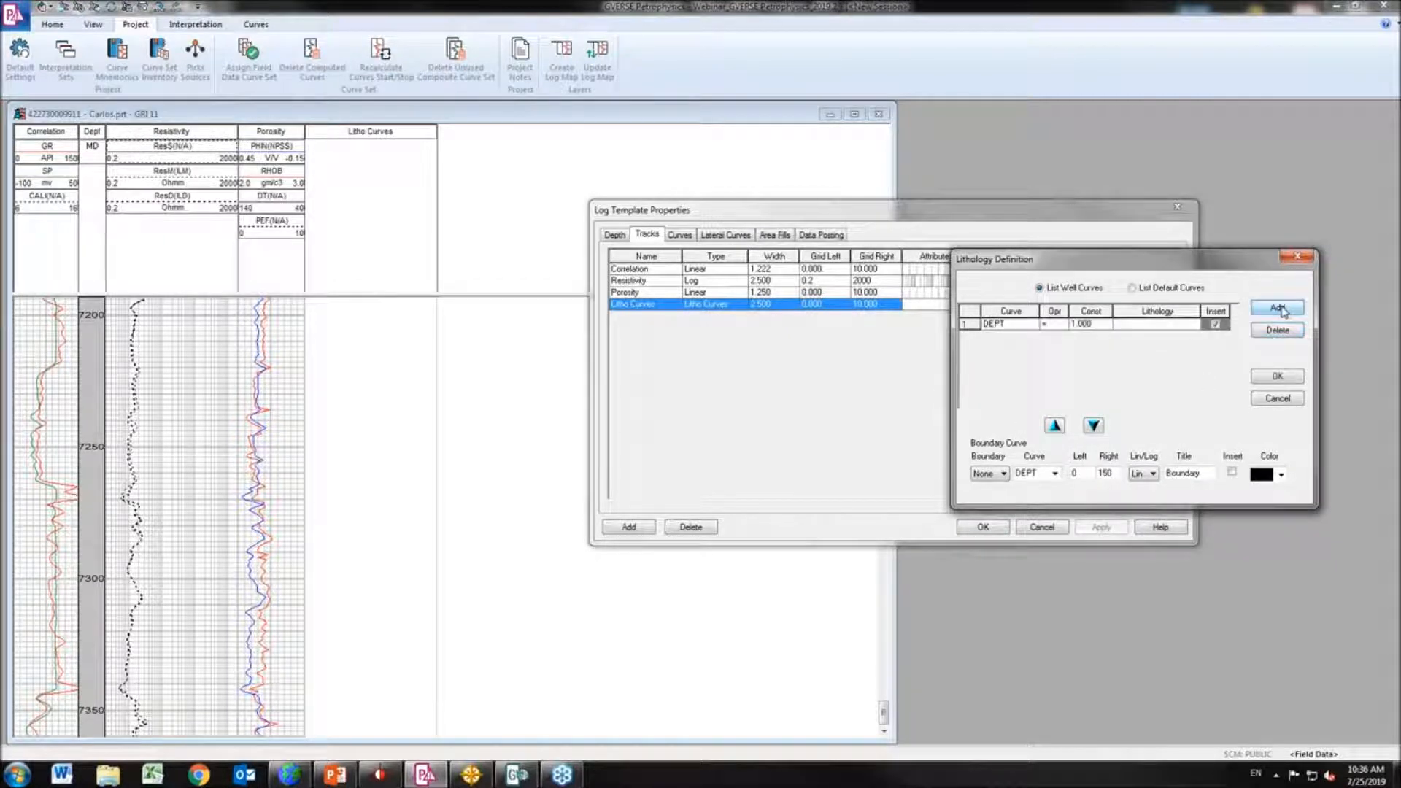
pyautogui.click(1278, 308)
# Assign the SP curve to both lithology rules
pyautogui.click(1032, 324)
pyautogui.moveTo(1033, 358); pyautogui.dragTo(1037, 384)
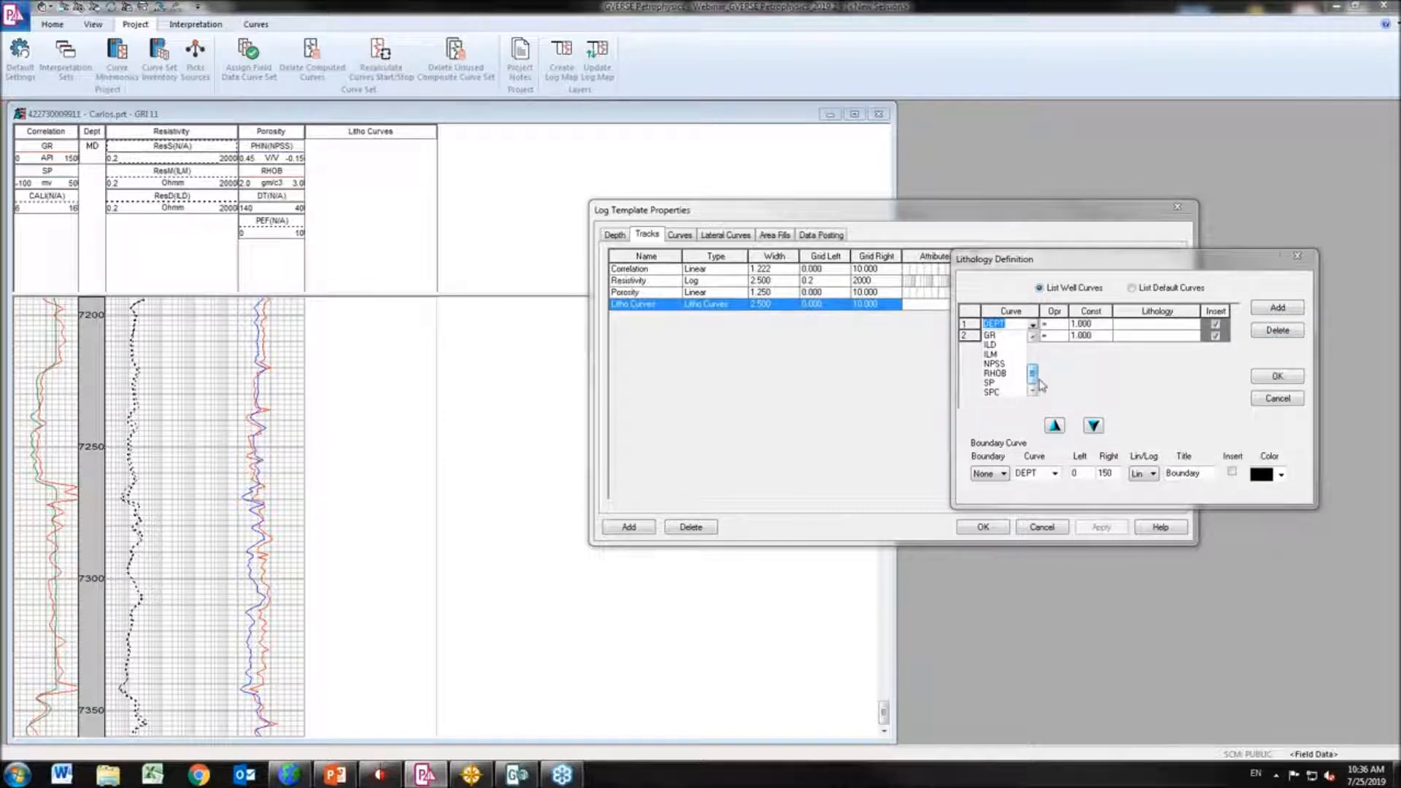
pyautogui.click(991, 384)
pyautogui.click(1032, 335)
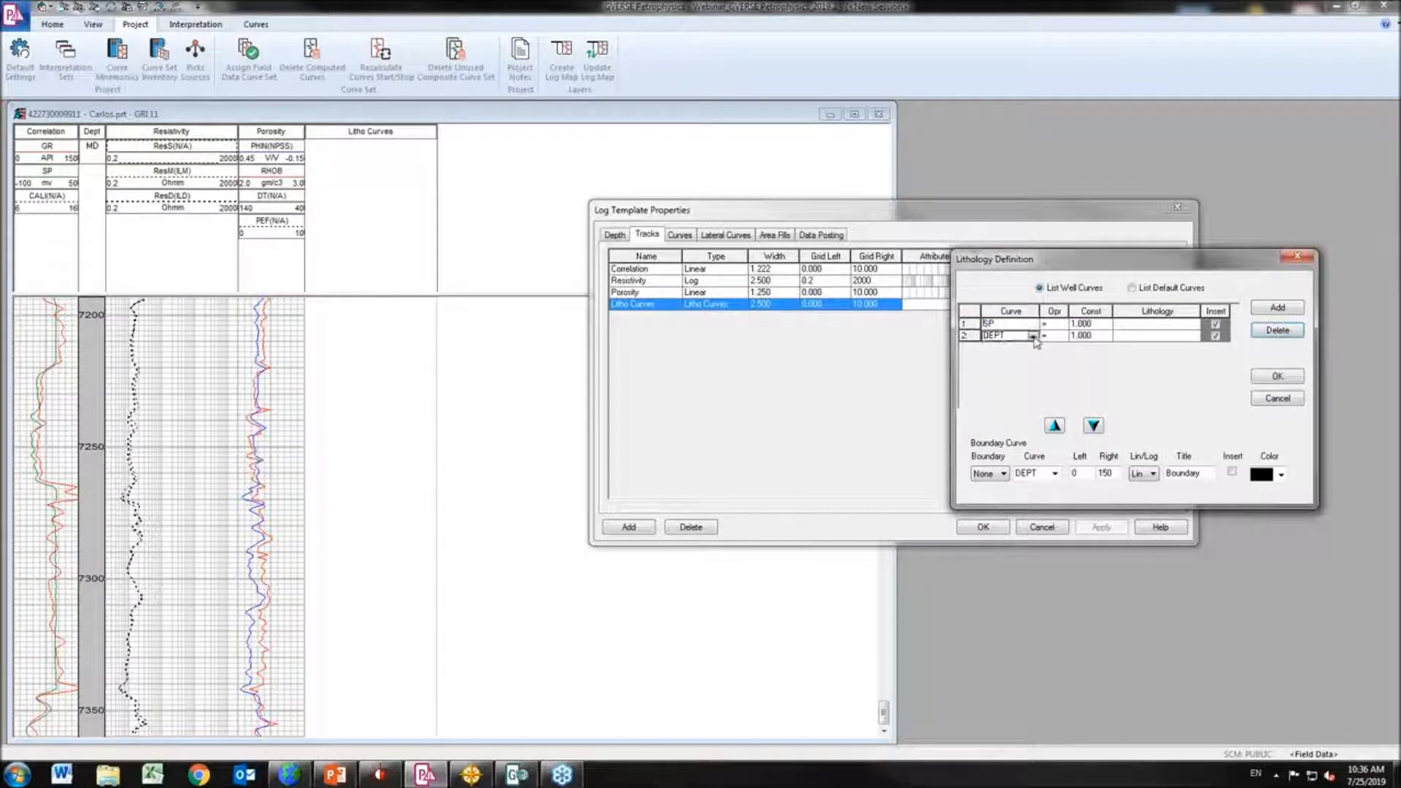
pyautogui.click(1033, 336)
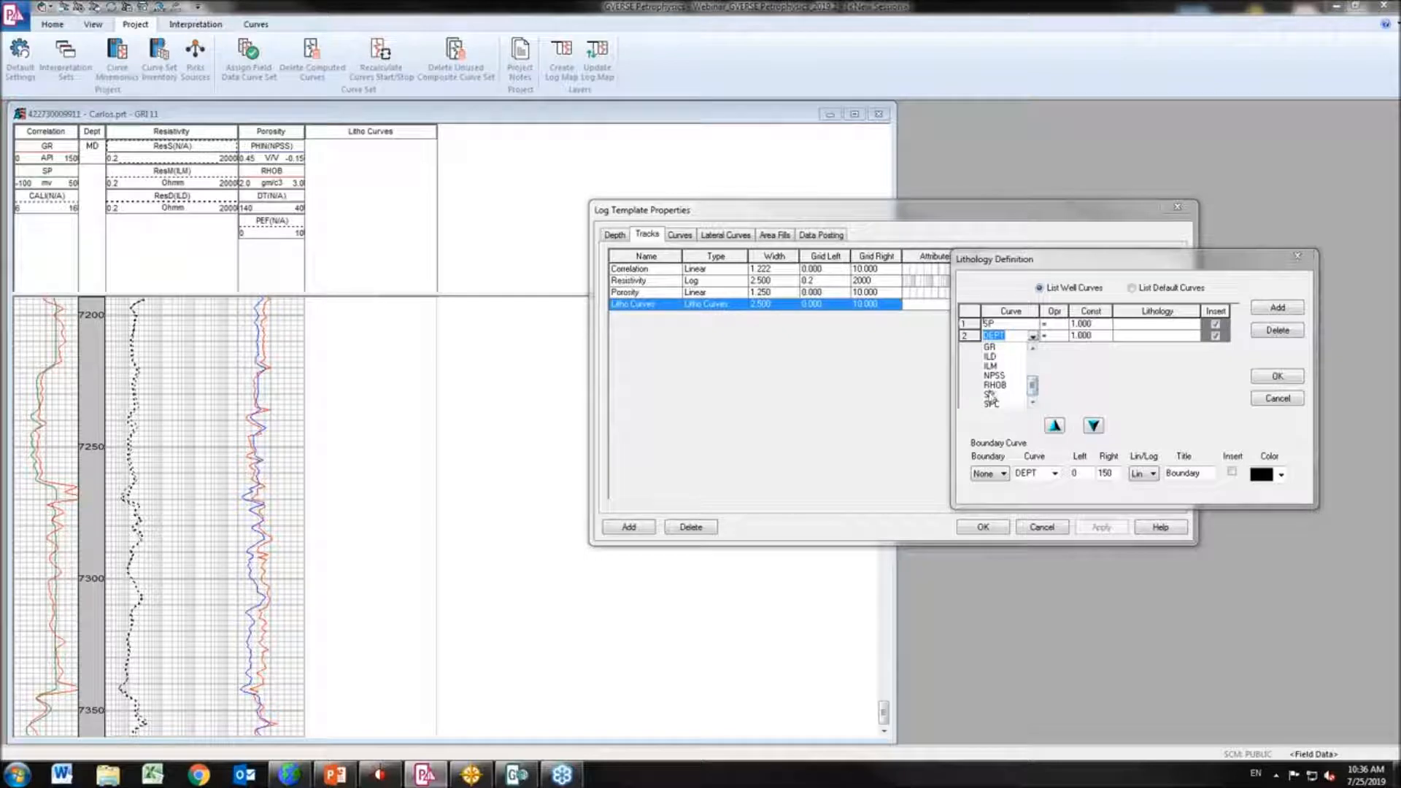
pyautogui.click(1011, 395)
# Set the first lithology rule's condition to SP greater than -10
pyautogui.click(1061, 325)
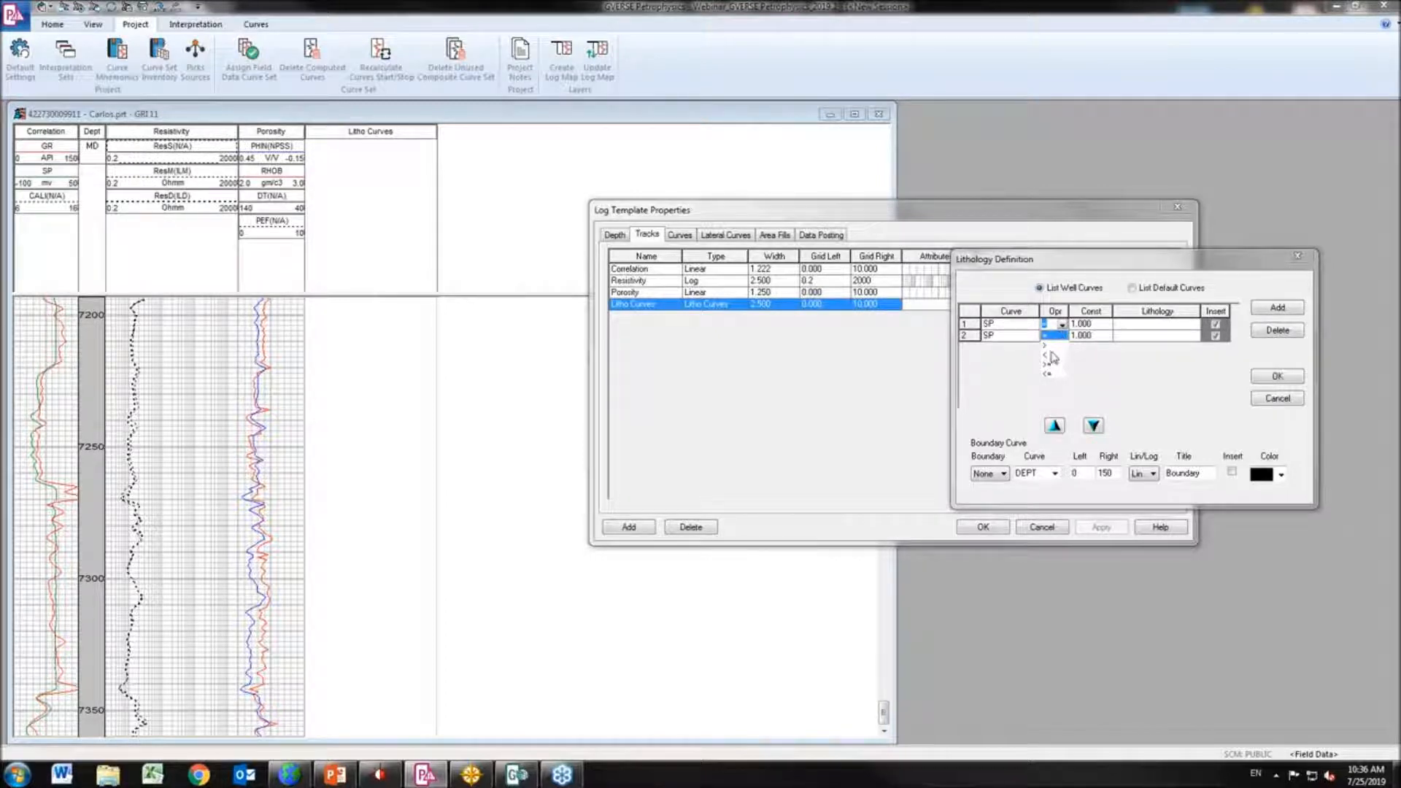
pyautogui.click(1048, 345)
pyautogui.click(1093, 324)
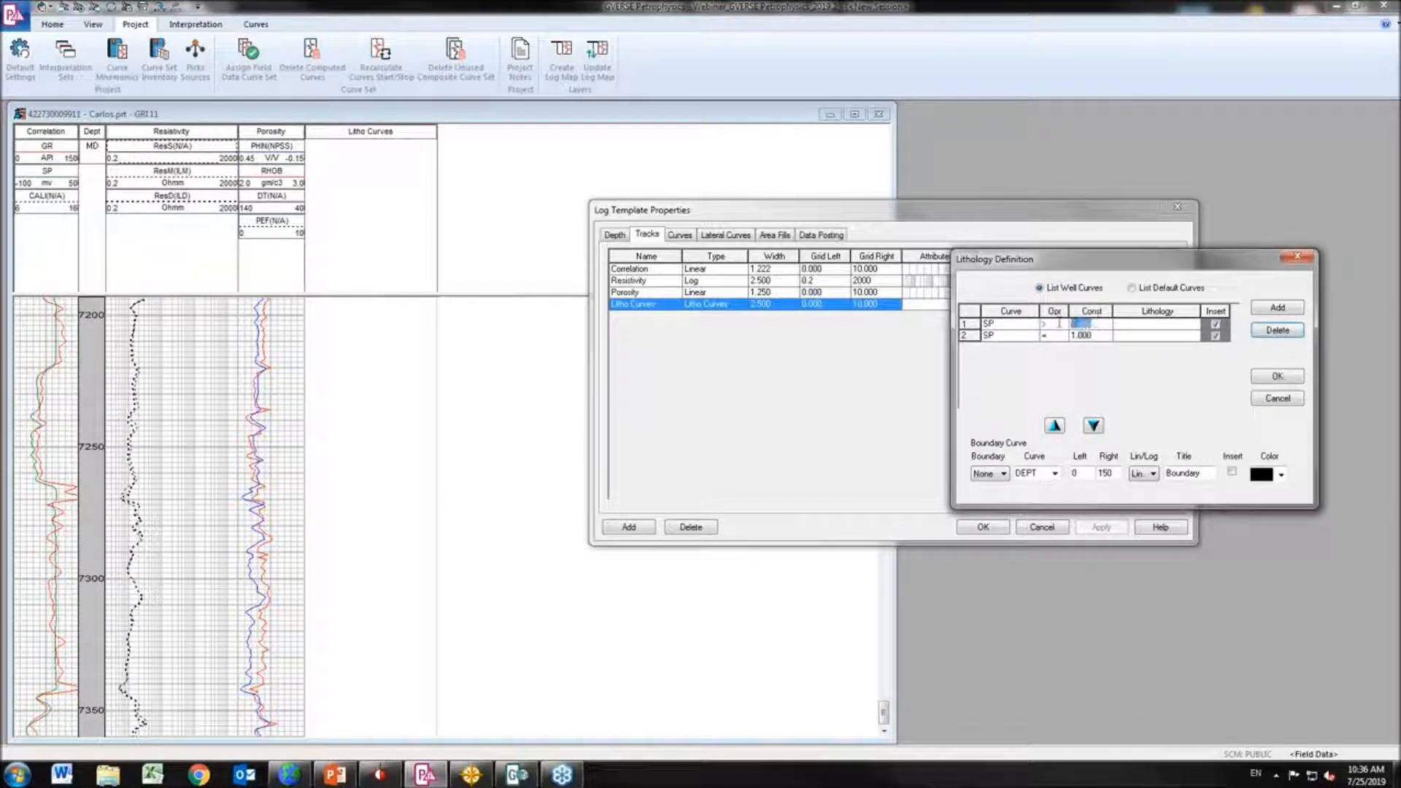
pyautogui.write('-10')
# Assign Shale as the lithology of the first rule
pyautogui.click(1197, 327)
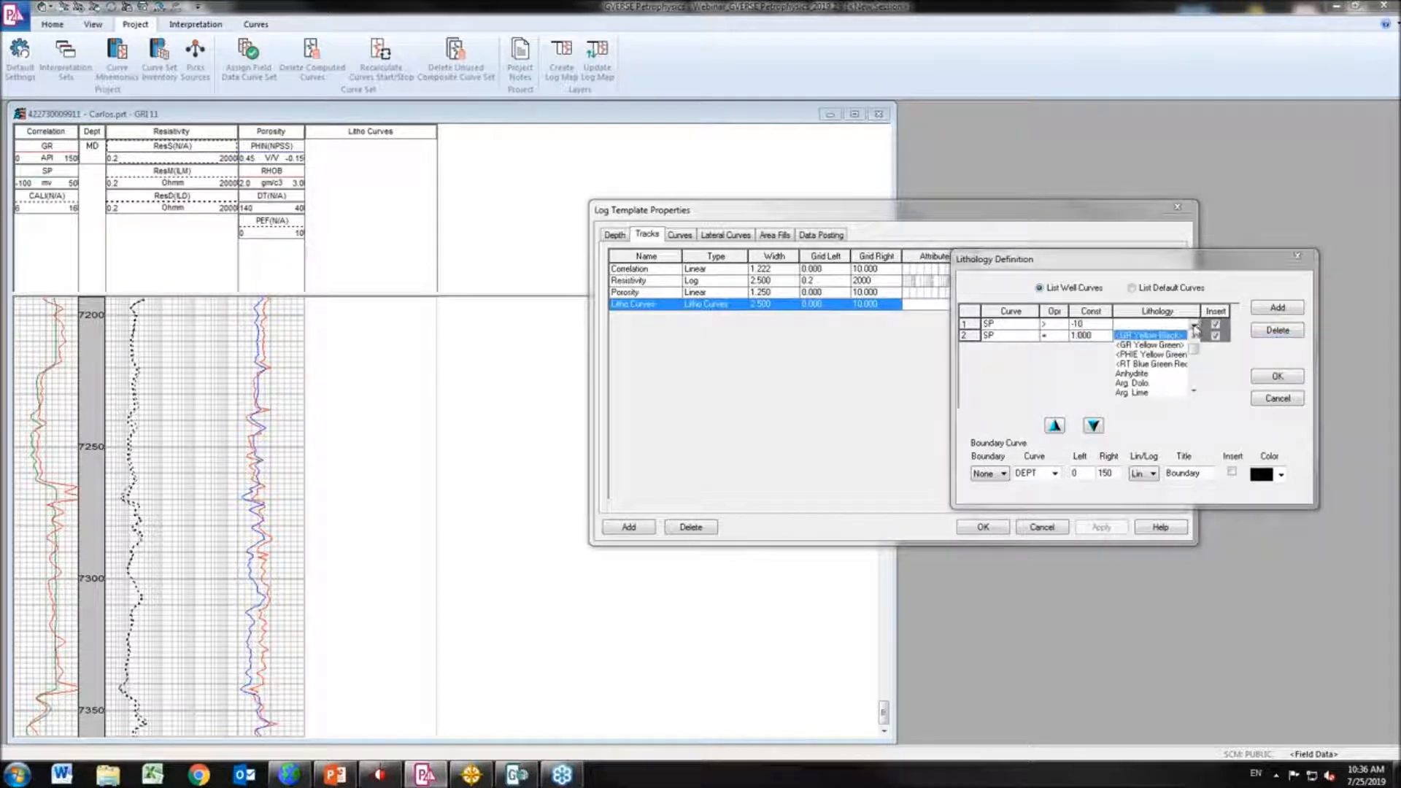
pyautogui.click(1194, 393)
pyautogui.click(1195, 393)
pyautogui.click(1194, 392)
pyautogui.click(1194, 393)
pyautogui.click(1194, 392)
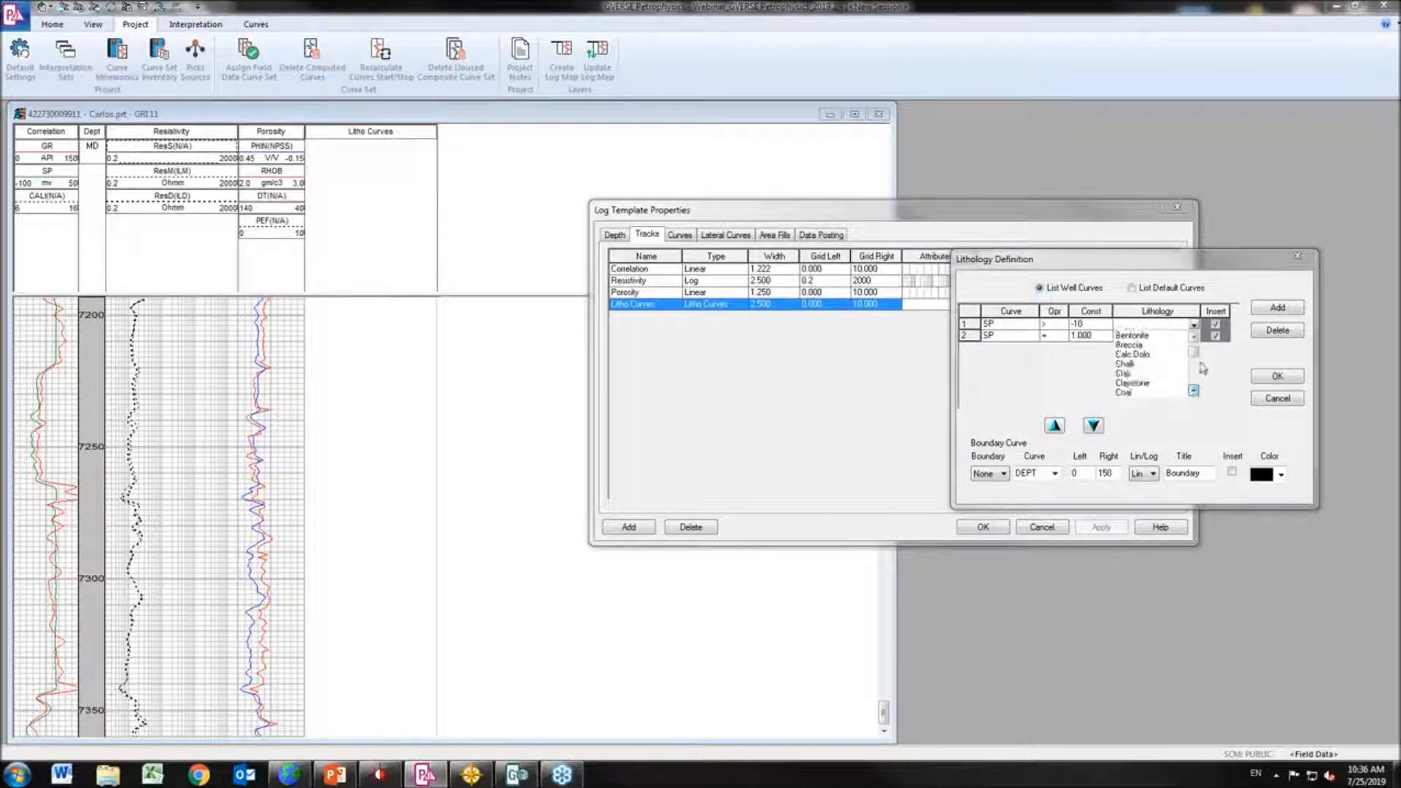
pyautogui.moveTo(1196, 356); pyautogui.dragTo(1197, 387)
pyautogui.click(1194, 338)
pyautogui.click(1195, 339)
pyautogui.click(1195, 339)
pyautogui.click(1194, 338)
pyautogui.click(1195, 339)
pyautogui.click(1195, 339)
pyautogui.click(1151, 354)
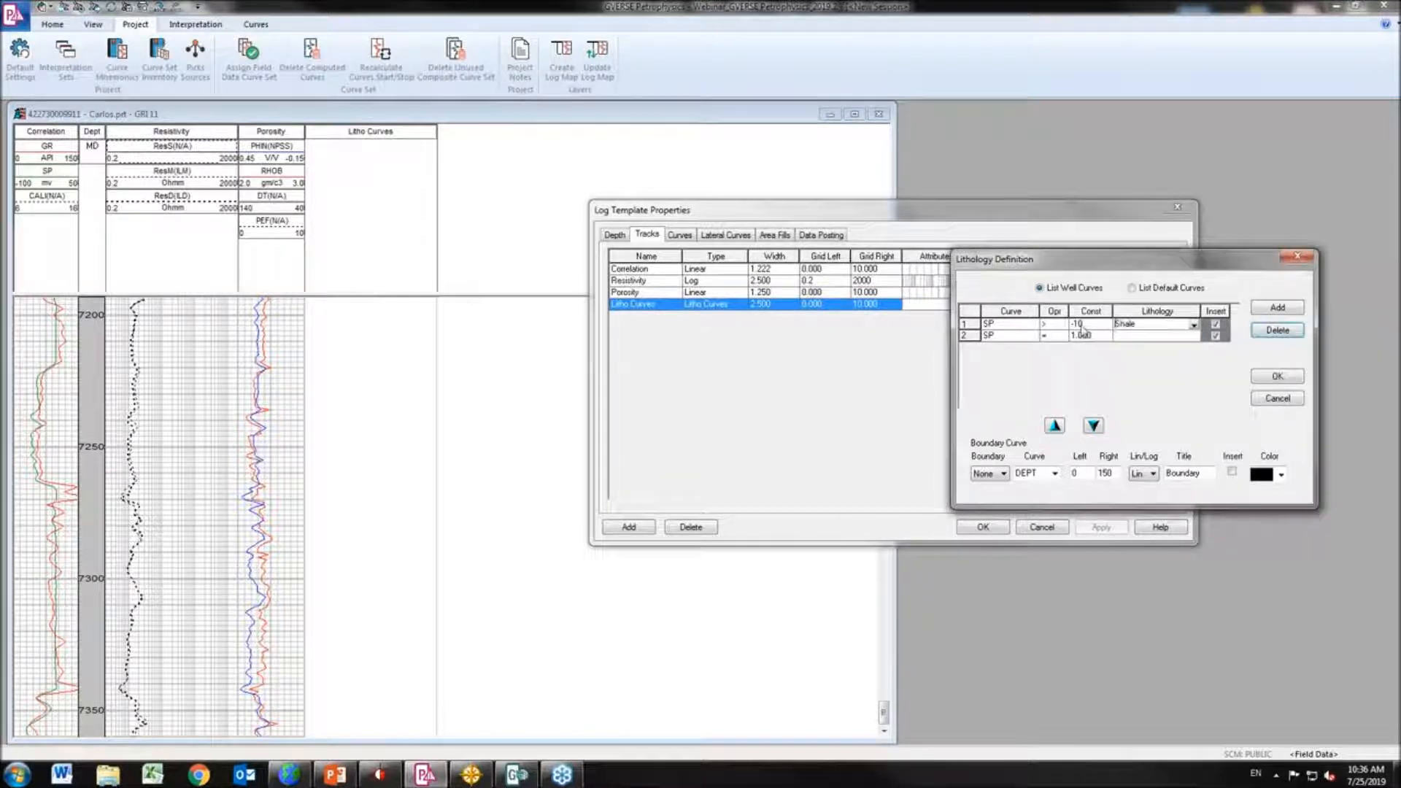
# Set the second lithology rule's condition to SP less than or equal to -10
pyautogui.click(1048, 335)
pyautogui.click(1062, 337)
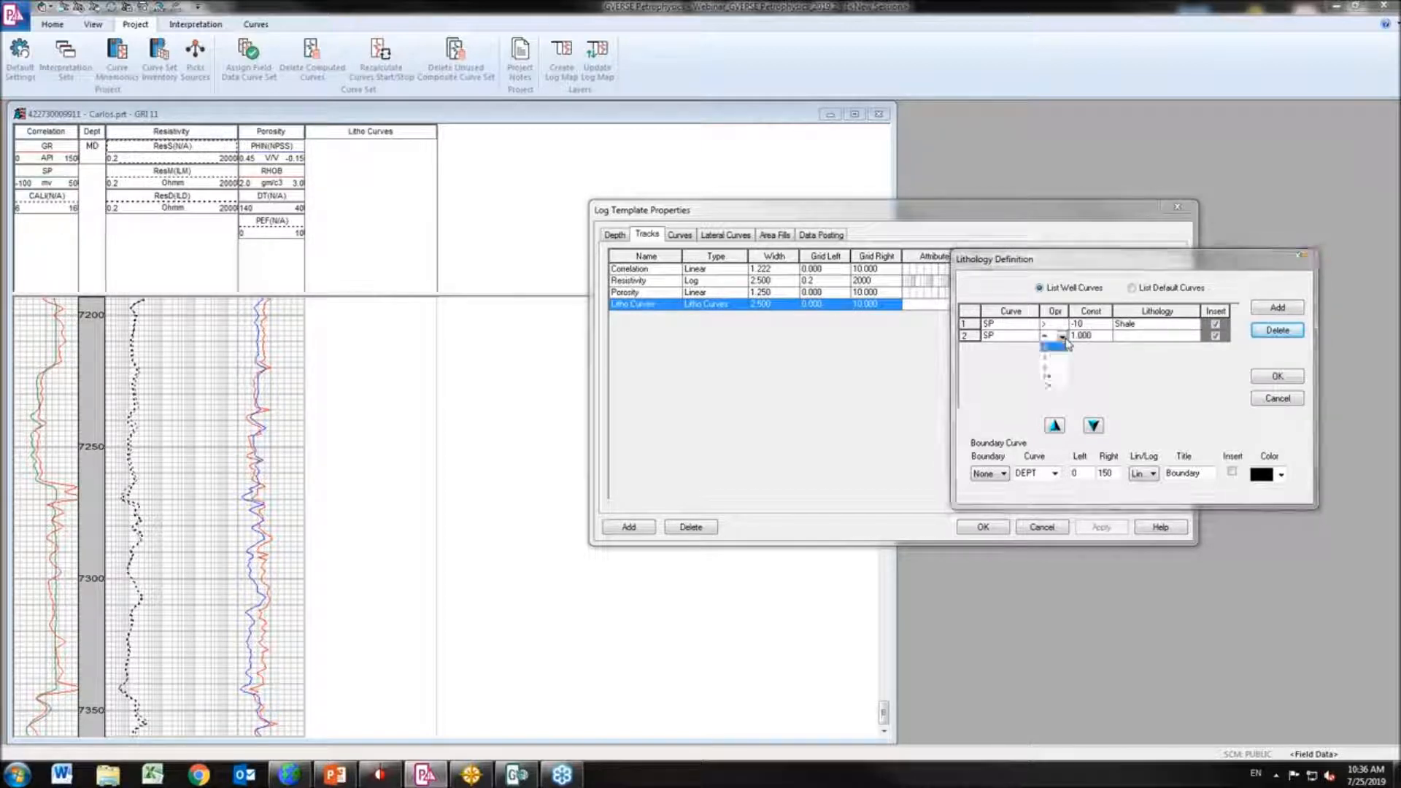
pyautogui.click(1051, 393)
pyautogui.click(1106, 336)
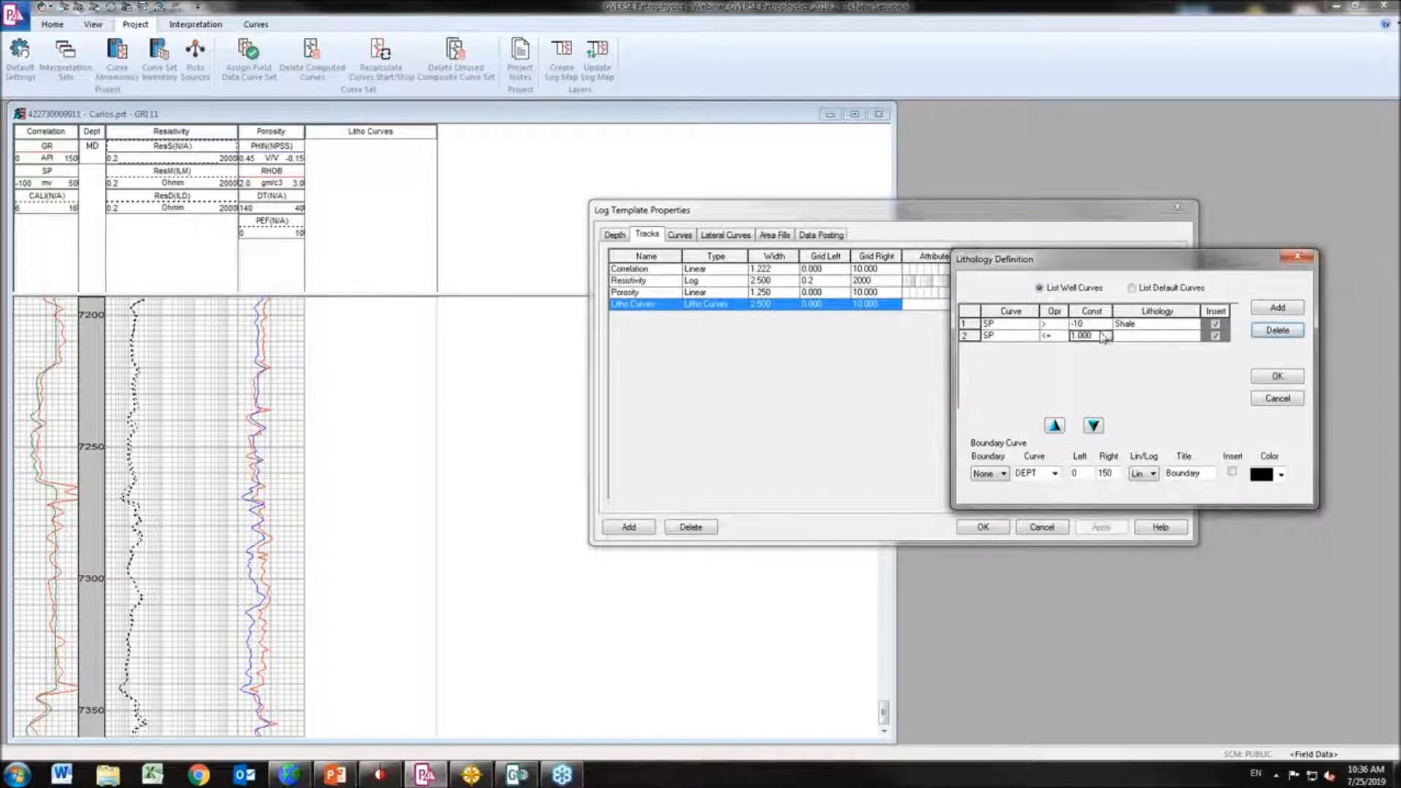
pyautogui.moveTo(1097, 336); pyautogui.dragTo(1059, 340)
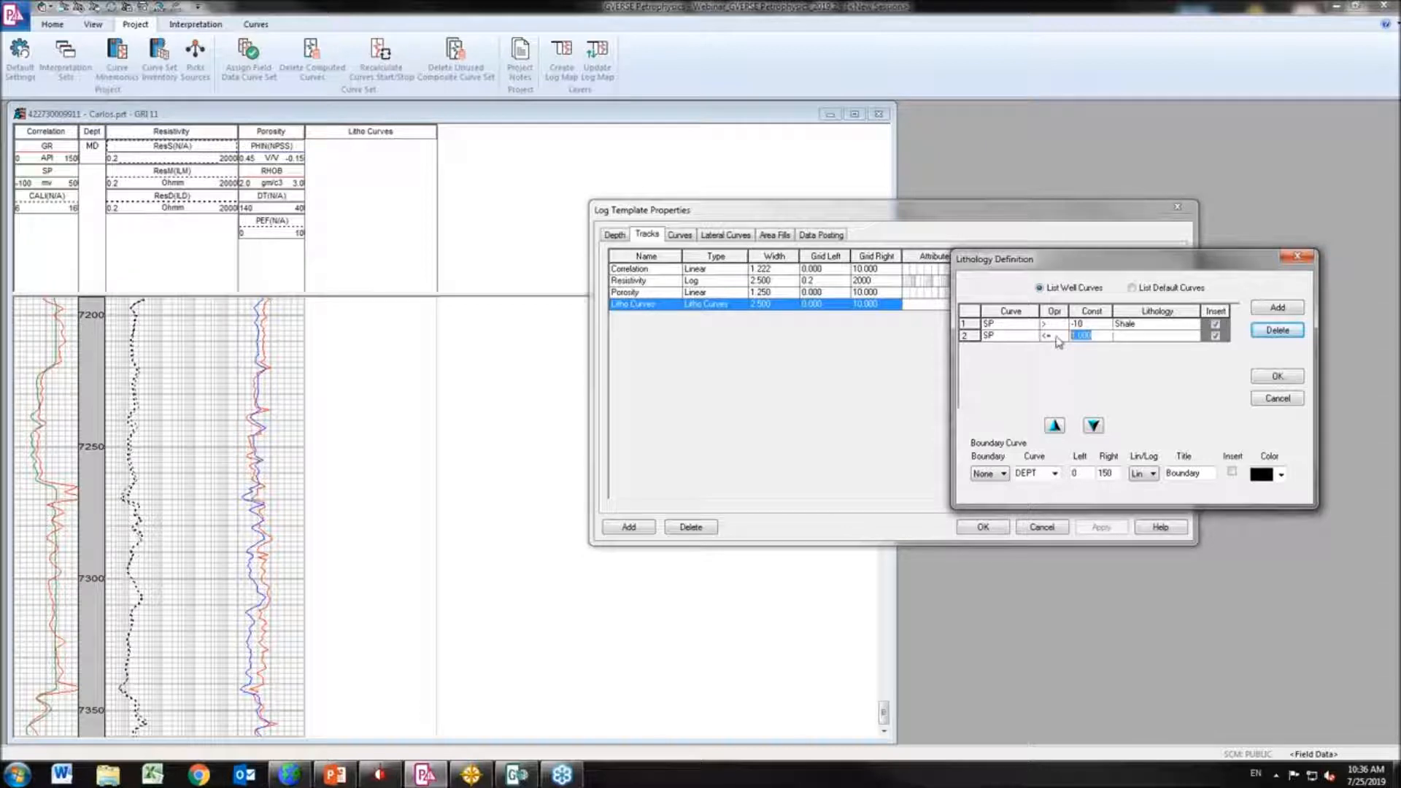
pyautogui.write('10')
# Assign Sandstone as the second rule's lithology and apply the lithology definition to the log
pyautogui.click(1194, 336)
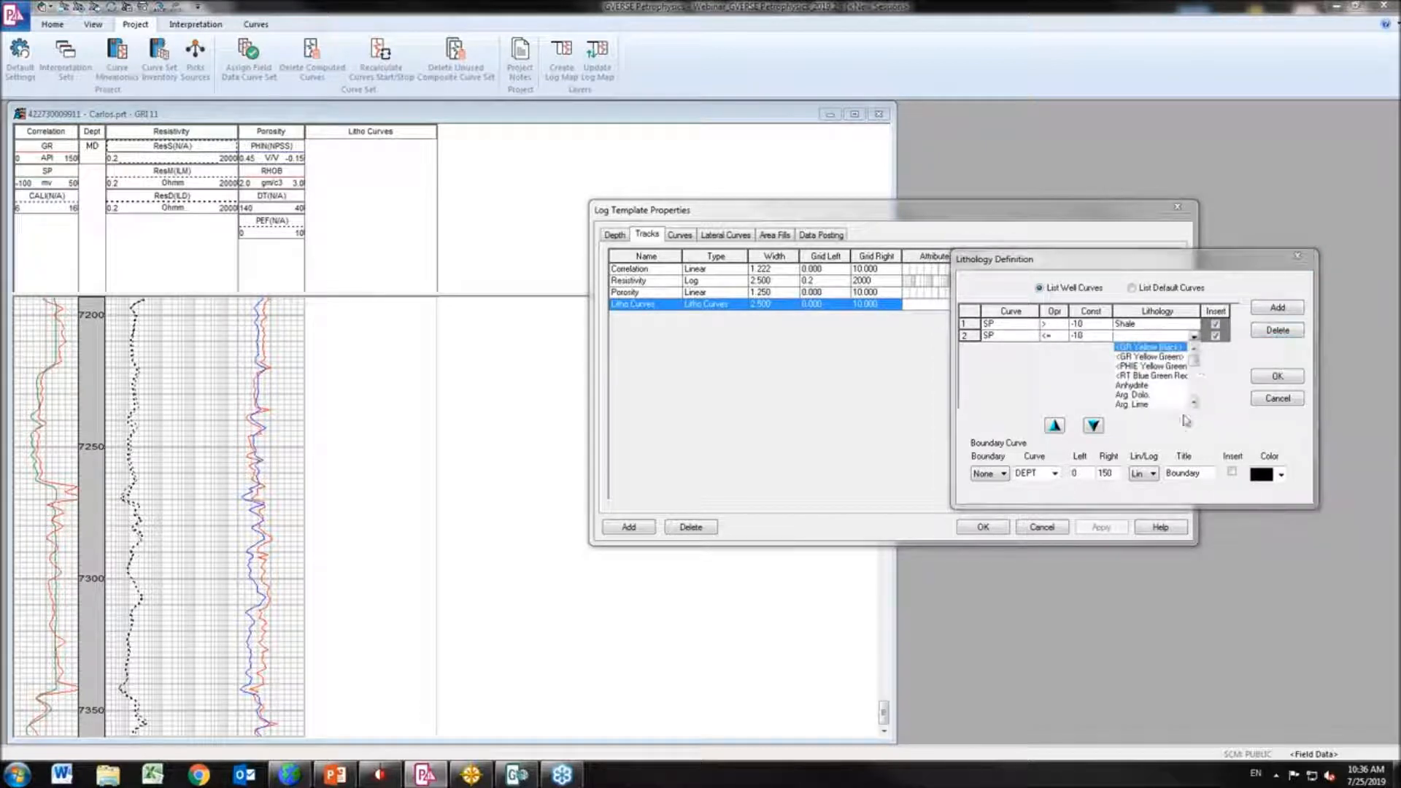
pyautogui.click(1194, 402)
pyautogui.click(1194, 402)
pyautogui.click(1194, 402)
pyautogui.click(1194, 402)
pyautogui.click(1194, 402)
pyautogui.click(1194, 403)
pyautogui.click(1194, 402)
pyautogui.click(1194, 402)
pyautogui.click(1194, 402)
pyautogui.click(1194, 402)
pyautogui.click(1195, 402)
pyautogui.click(1194, 402)
pyautogui.click(1194, 402)
pyautogui.click(1194, 402)
pyautogui.click(1194, 403)
pyautogui.click(1194, 402)
pyautogui.click(1194, 402)
pyautogui.click(1194, 402)
pyautogui.click(1194, 402)
pyautogui.click(1194, 402)
pyautogui.click(1194, 402)
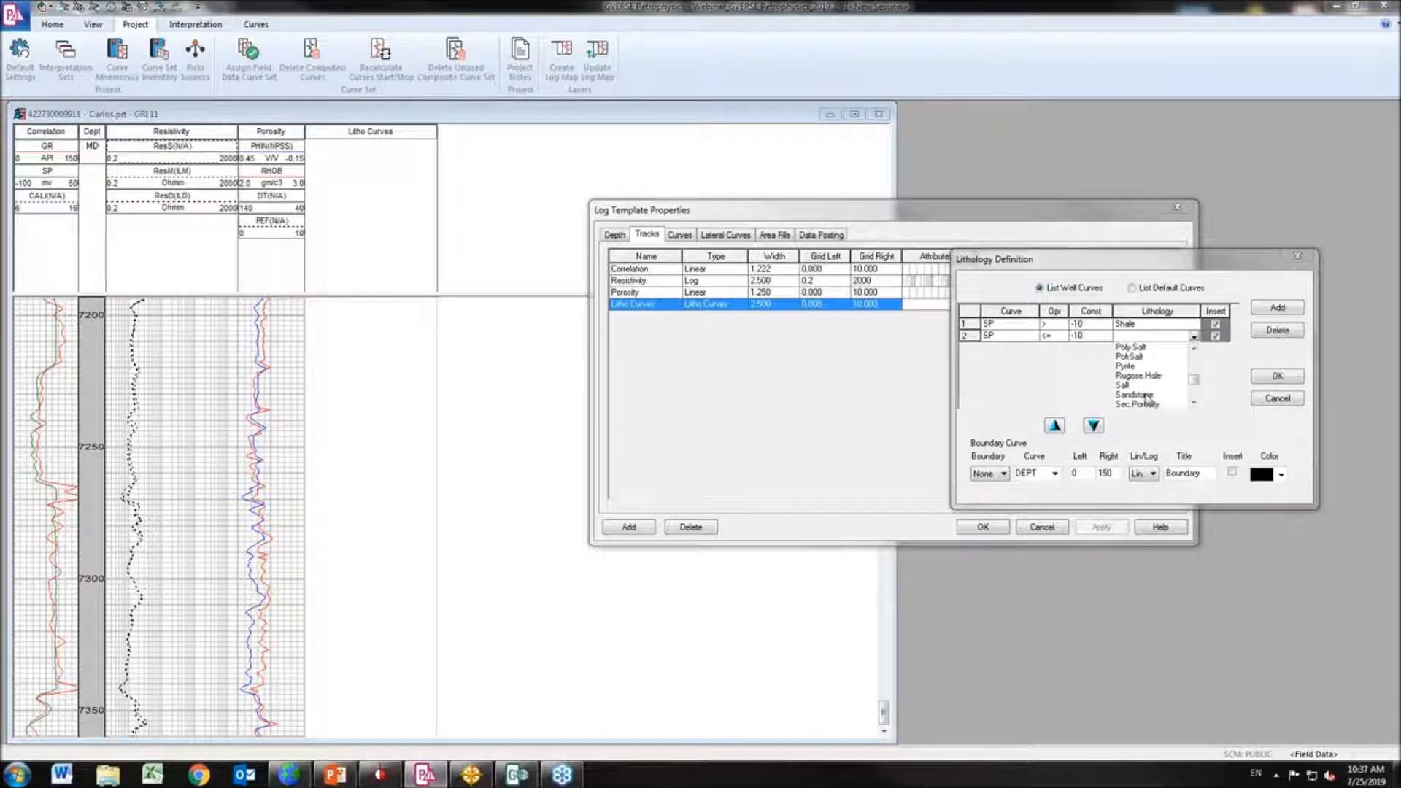
pyautogui.click(1135, 398)
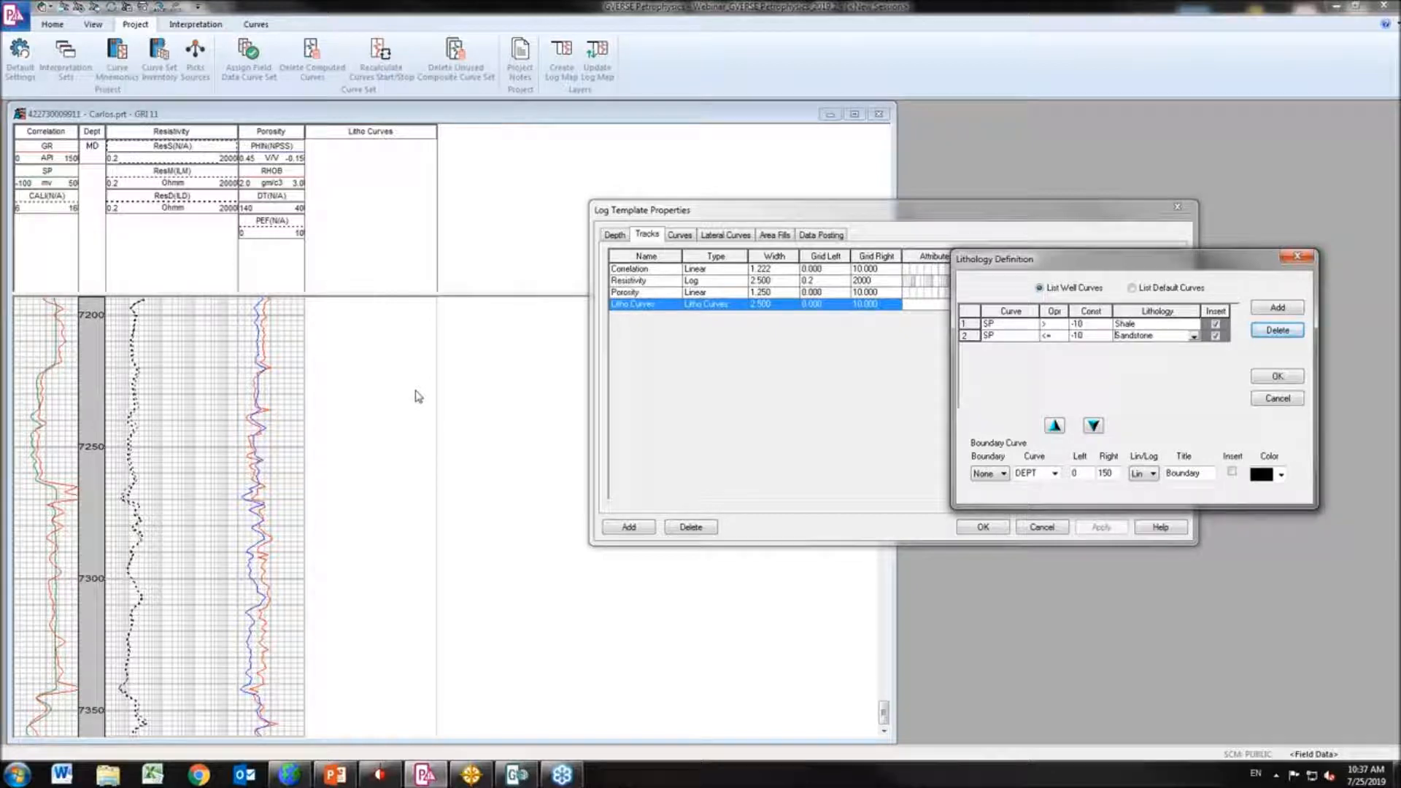
pyautogui.click(1277, 376)
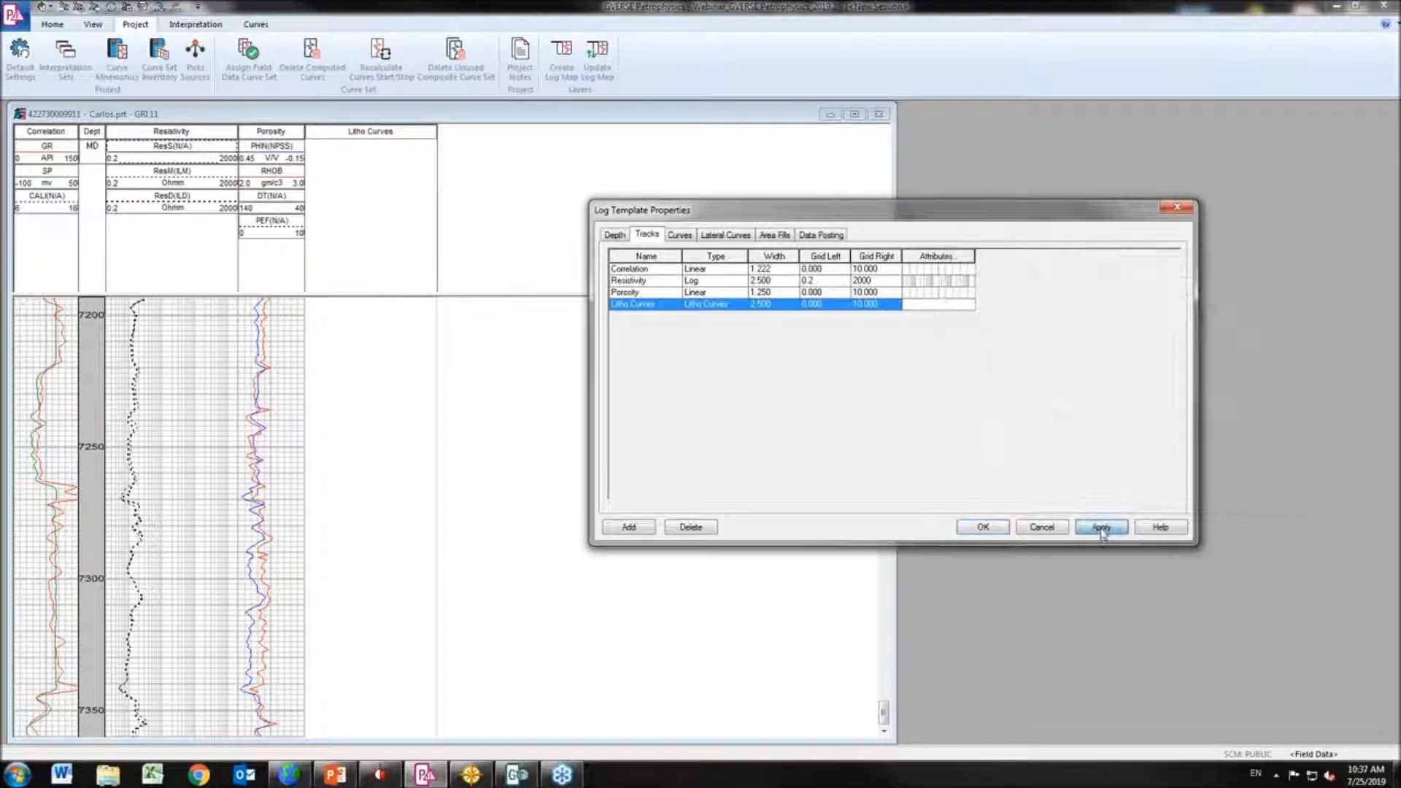
pyautogui.click(1101, 527)
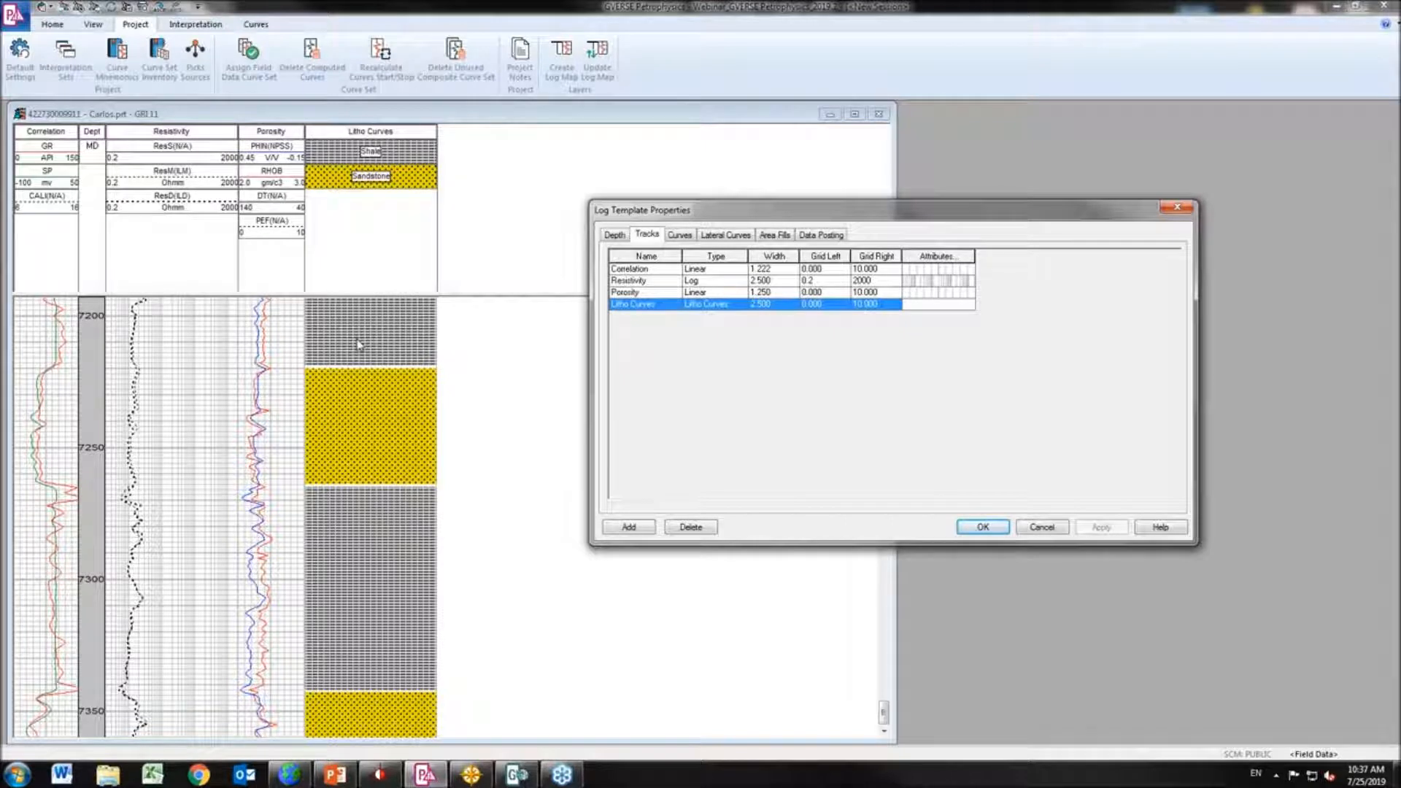
# Reopen the Litho Curves track's lithology definition and set a Right boundary that follows the SP curve
pyautogui.click(943, 313)
pyautogui.moveTo(951, 263); pyautogui.dragTo(1152, 218)
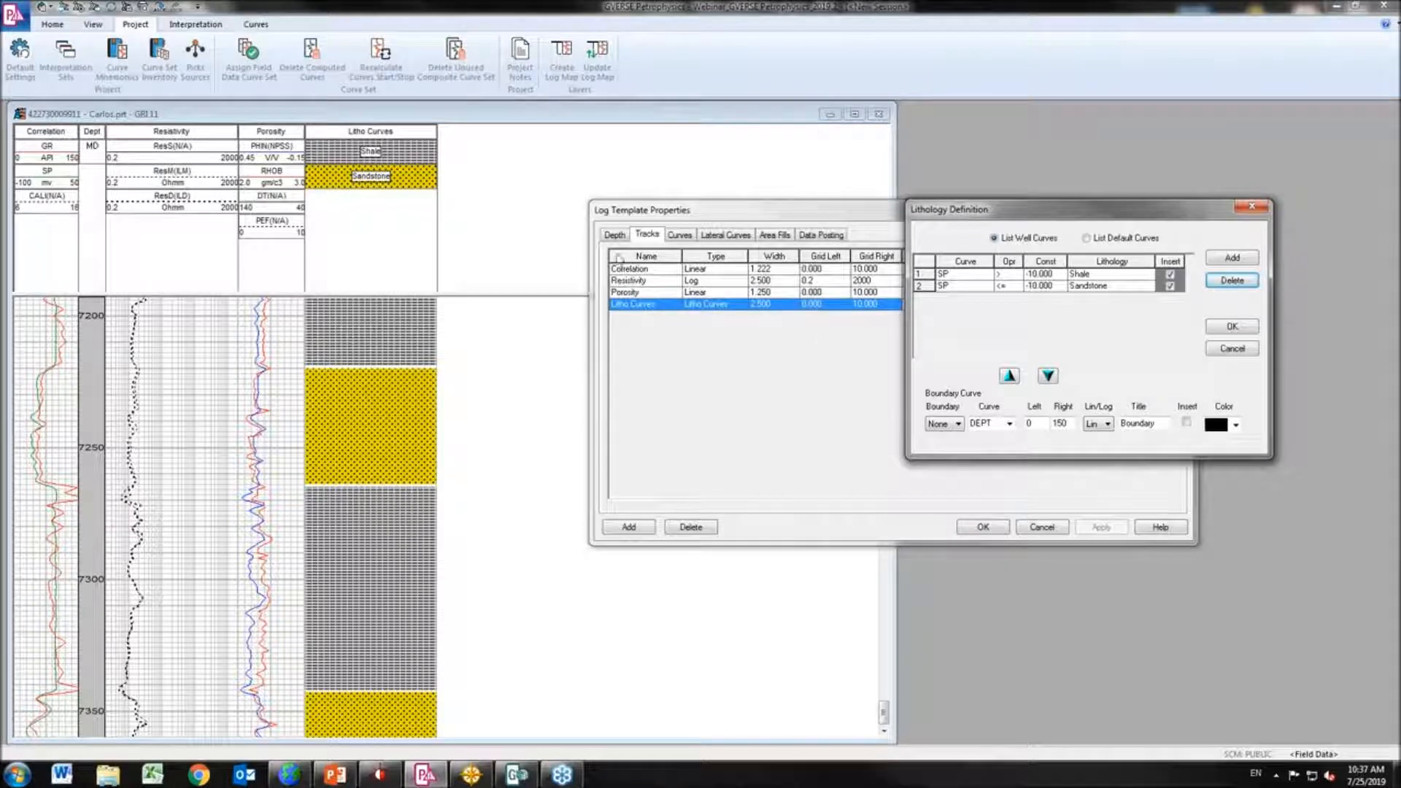
pyautogui.click(958, 425)
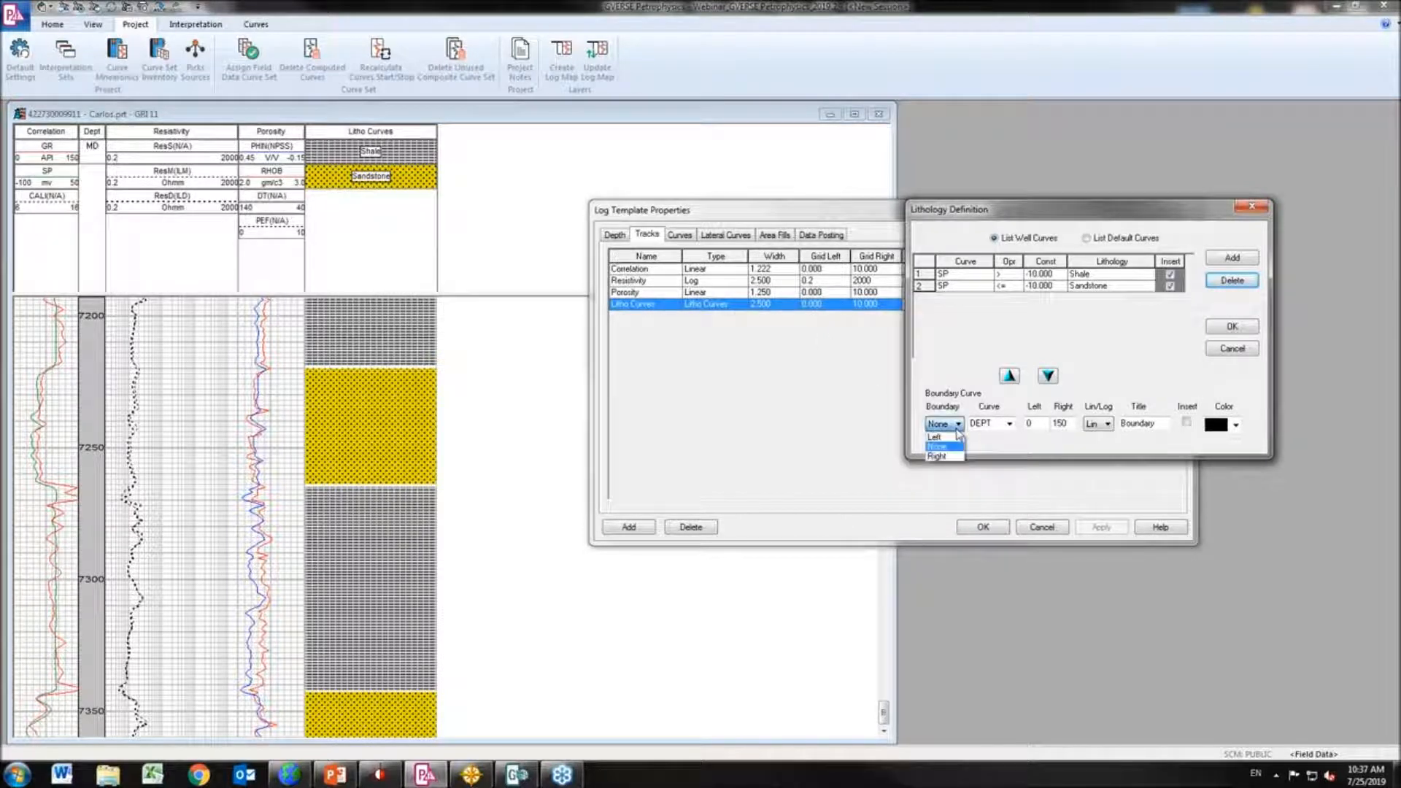
pyautogui.click(937, 456)
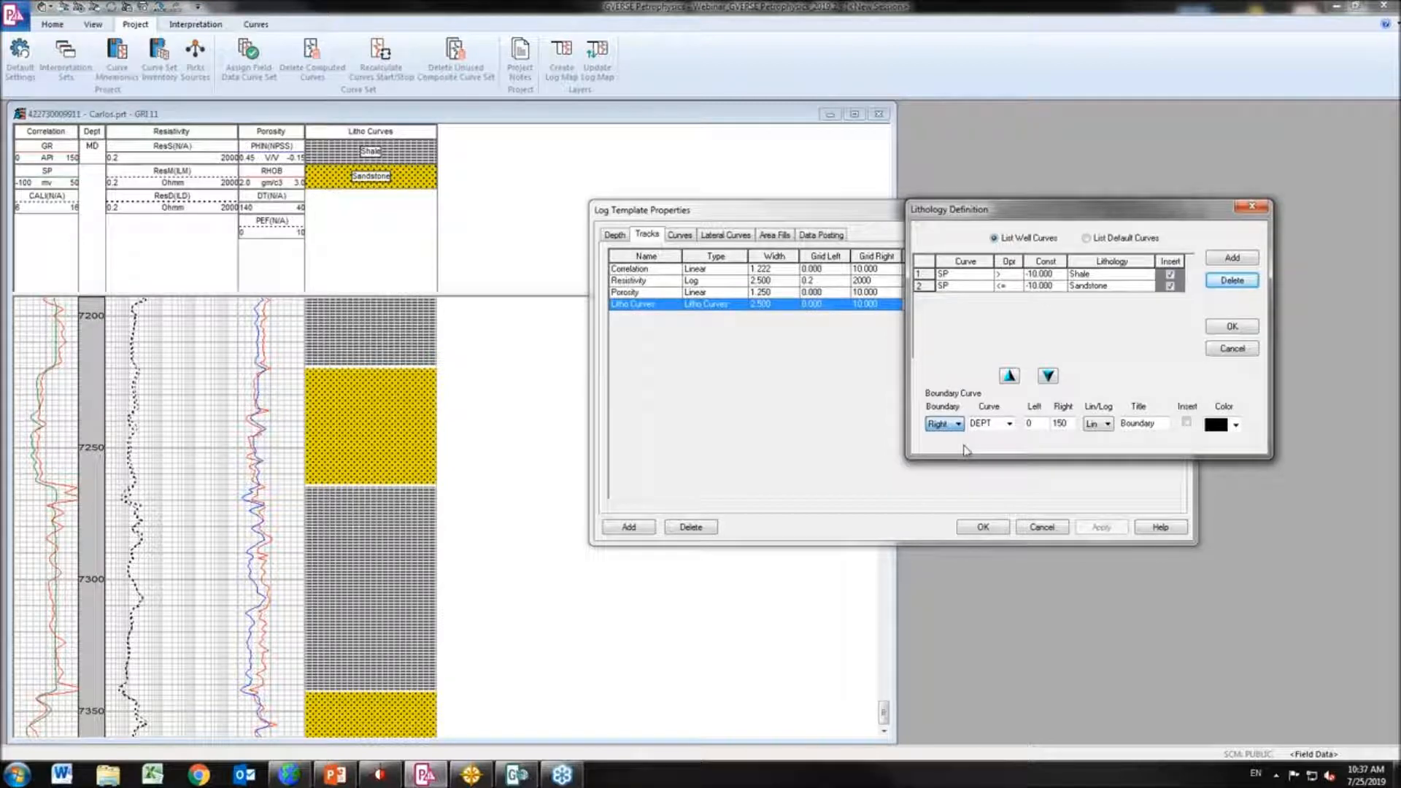
pyautogui.click(1010, 425)
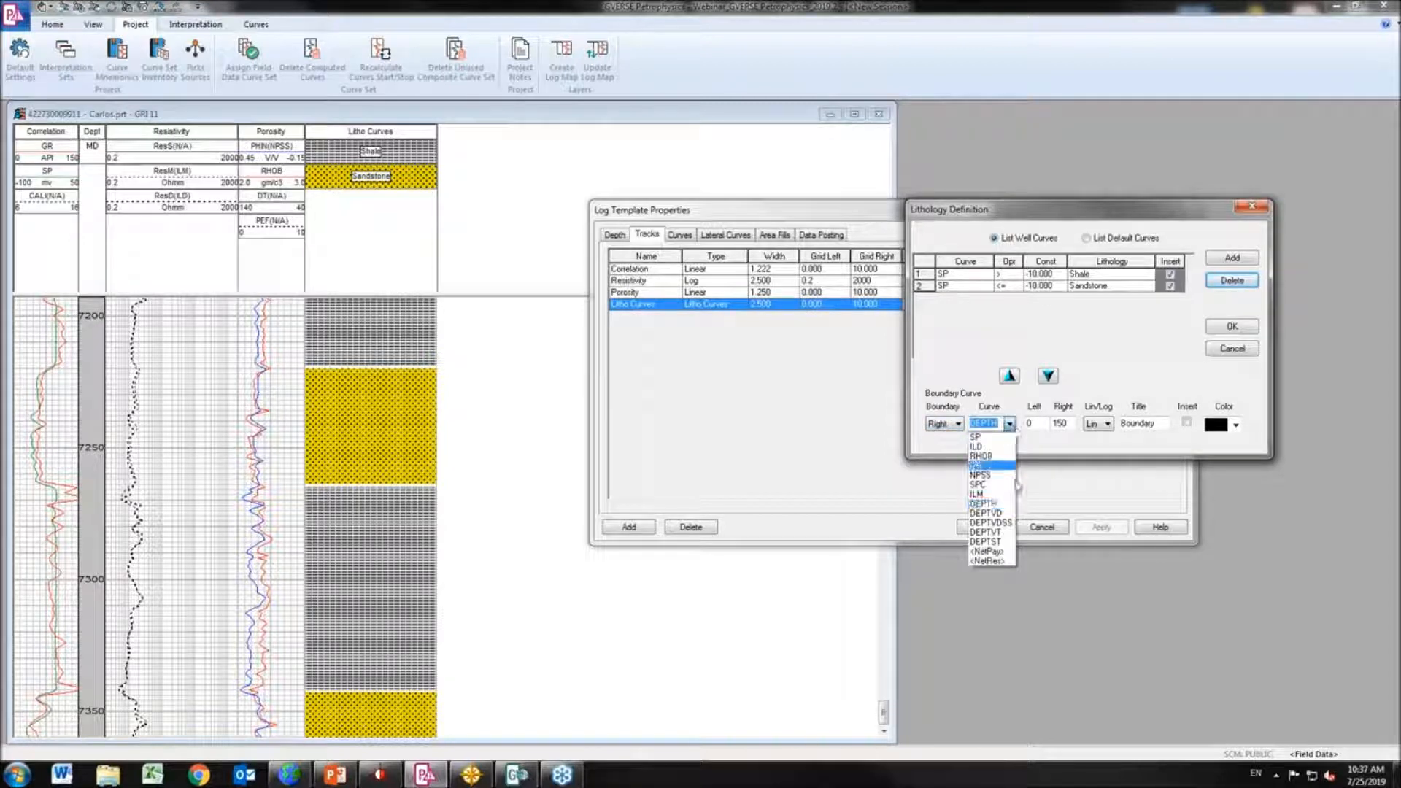
pyautogui.click(989, 437)
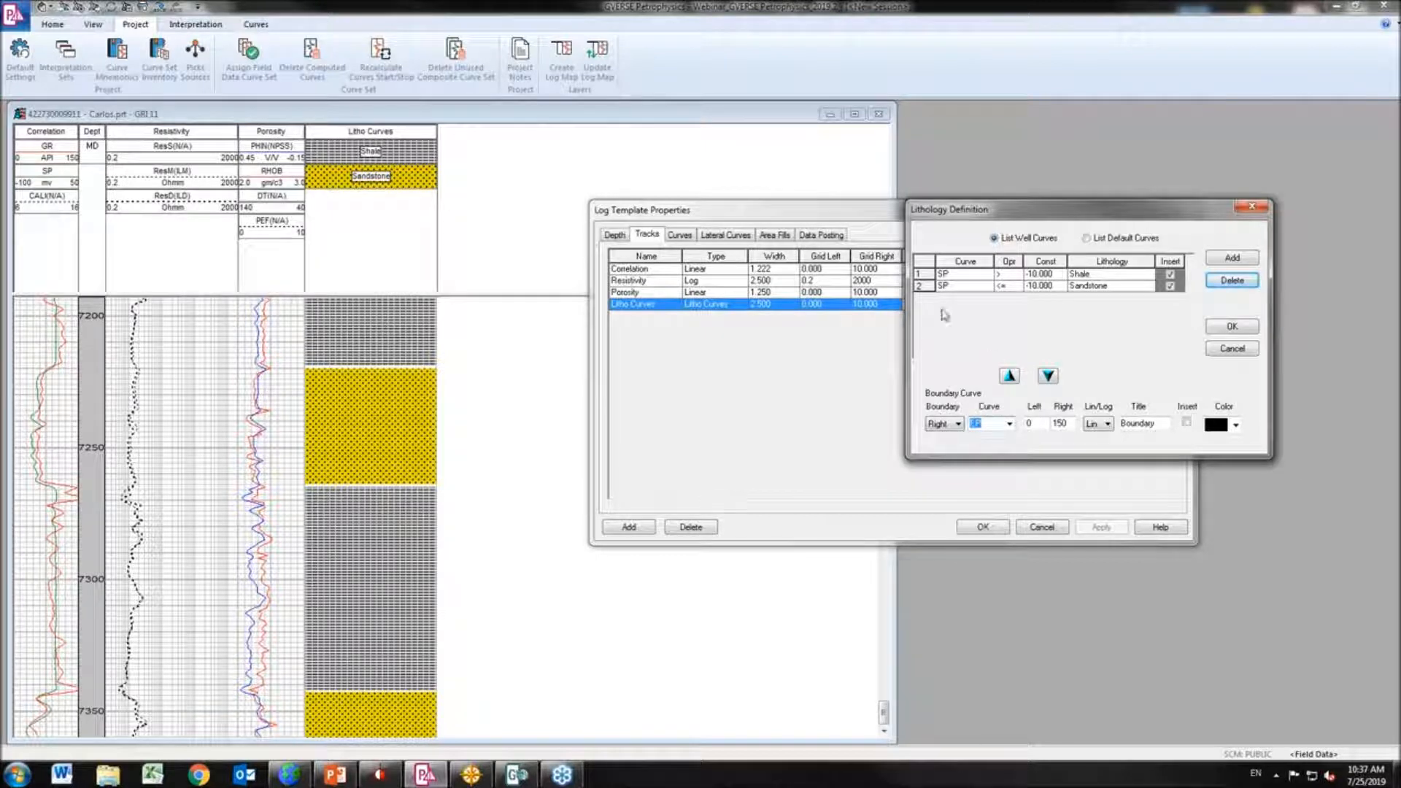
# Scale the SP boundary curve linearly from 50 to -100, enable its Insert option, and apply the template changes
pyautogui.click(1042, 425)
pyautogui.press('Tab')
pyautogui.click(1108, 426)
pyautogui.click(1110, 427)
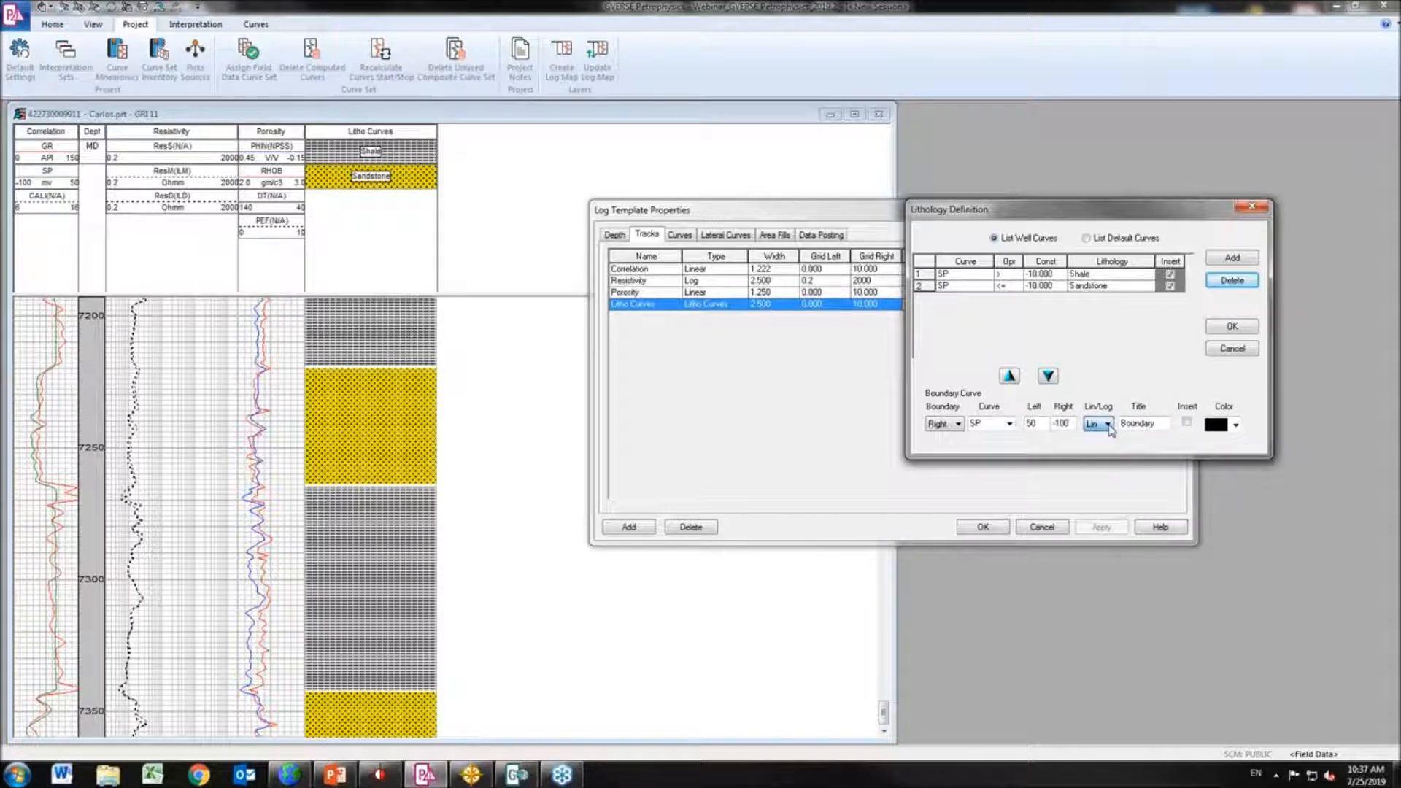
pyautogui.click(1187, 424)
pyautogui.click(1241, 327)
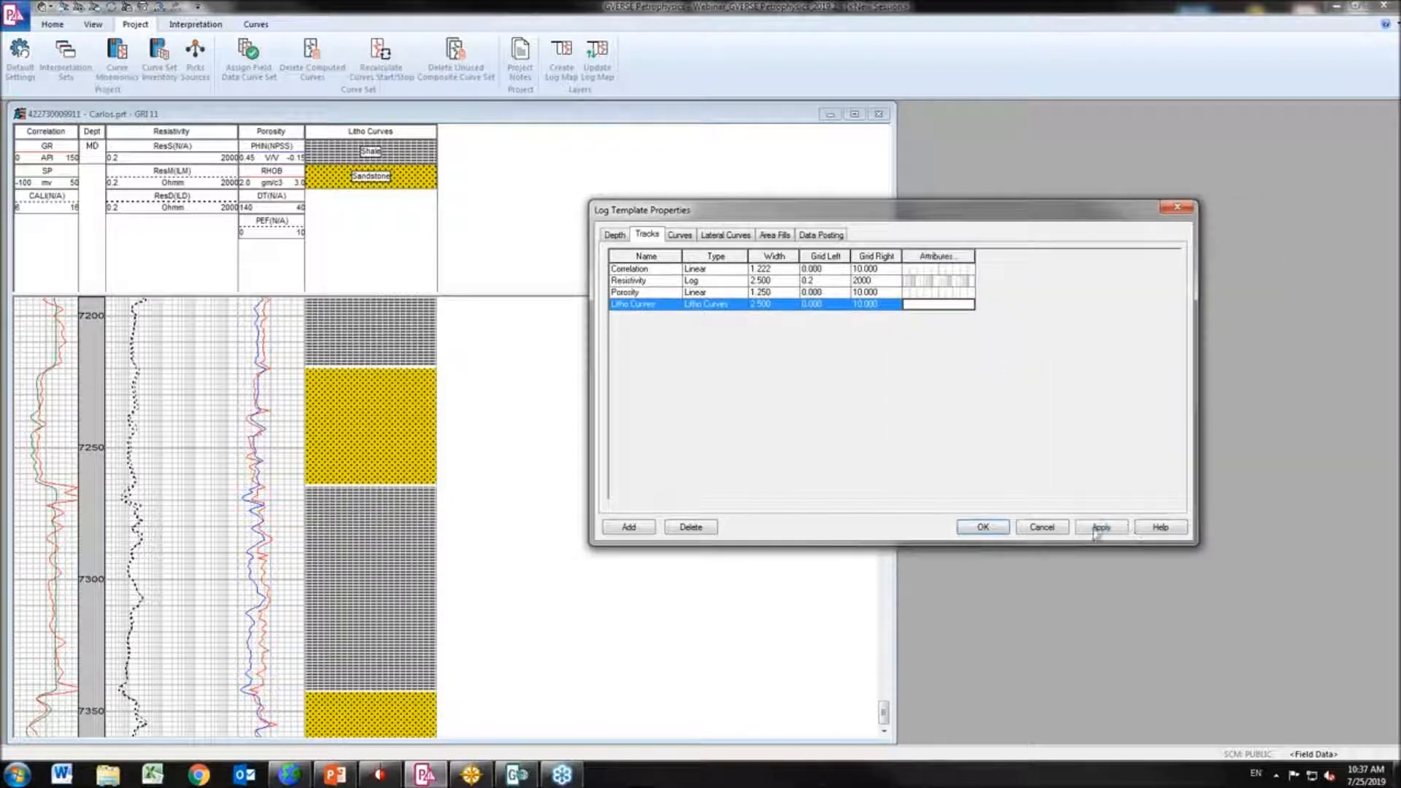
pyautogui.click(1099, 527)
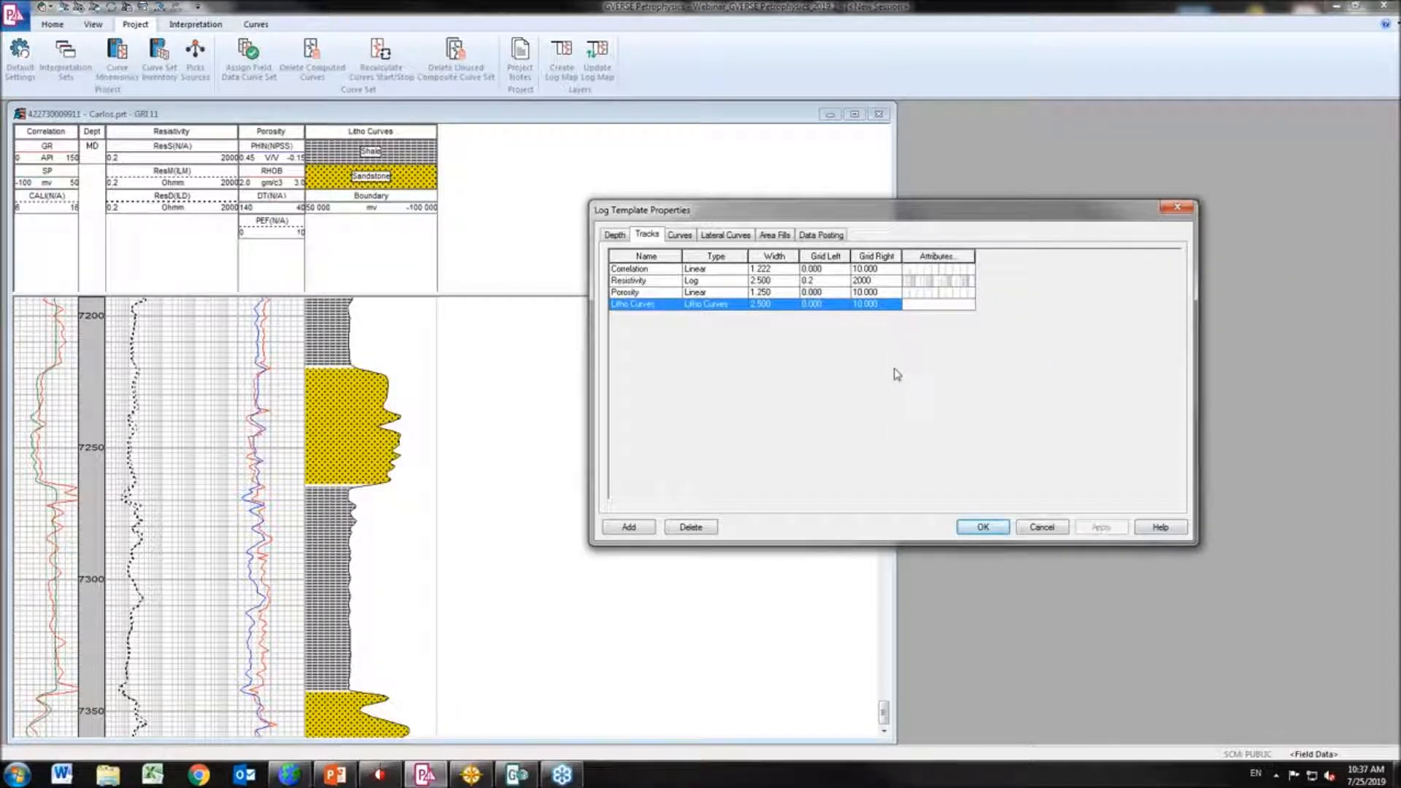
pyautogui.moveTo(972, 213); pyautogui.dragTo(1008, 117)
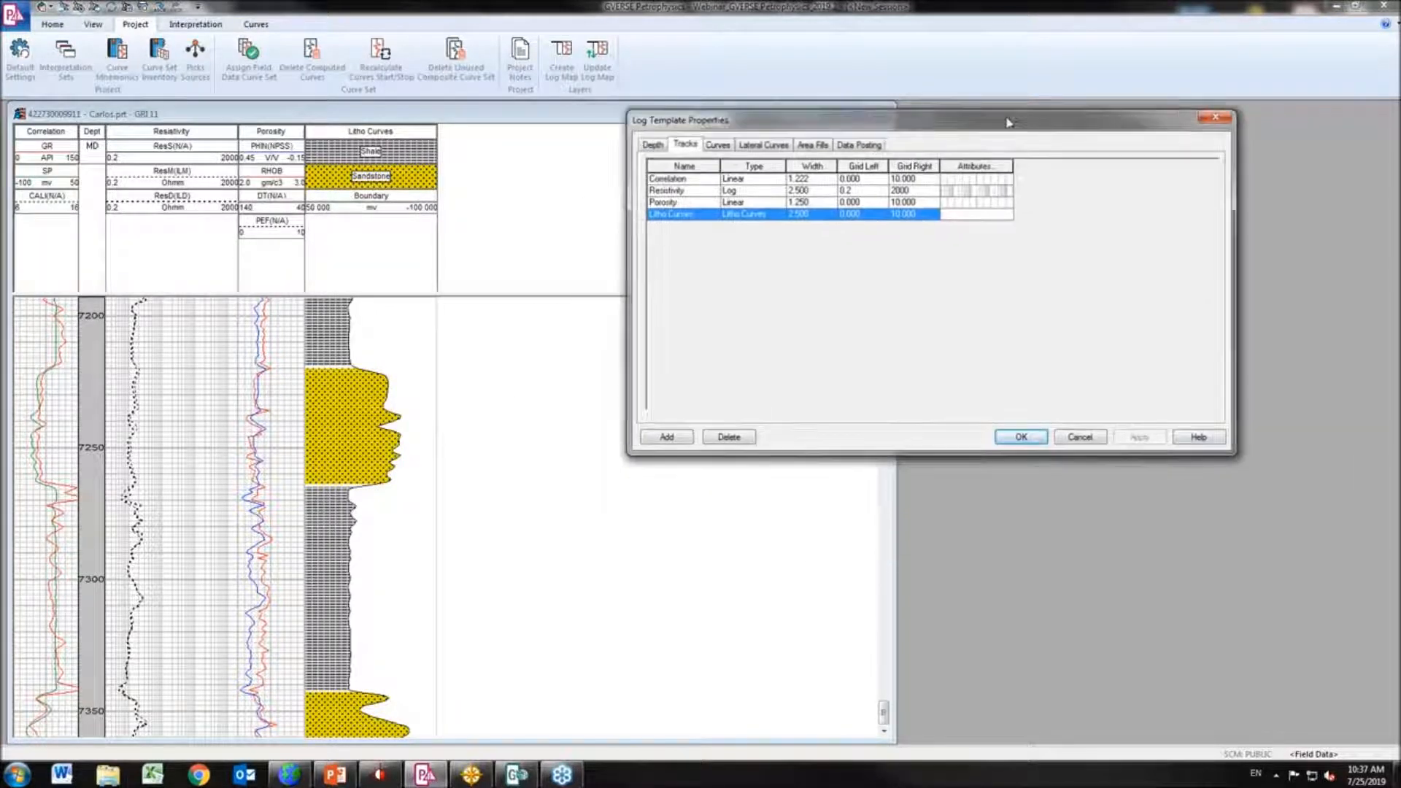
pyautogui.click(1018, 430)
# Examine the shale and sandstone intervals in the Litho Curves track at shallower depths of the well
pyautogui.moveTo(884, 714); pyautogui.dragTo(885, 590)
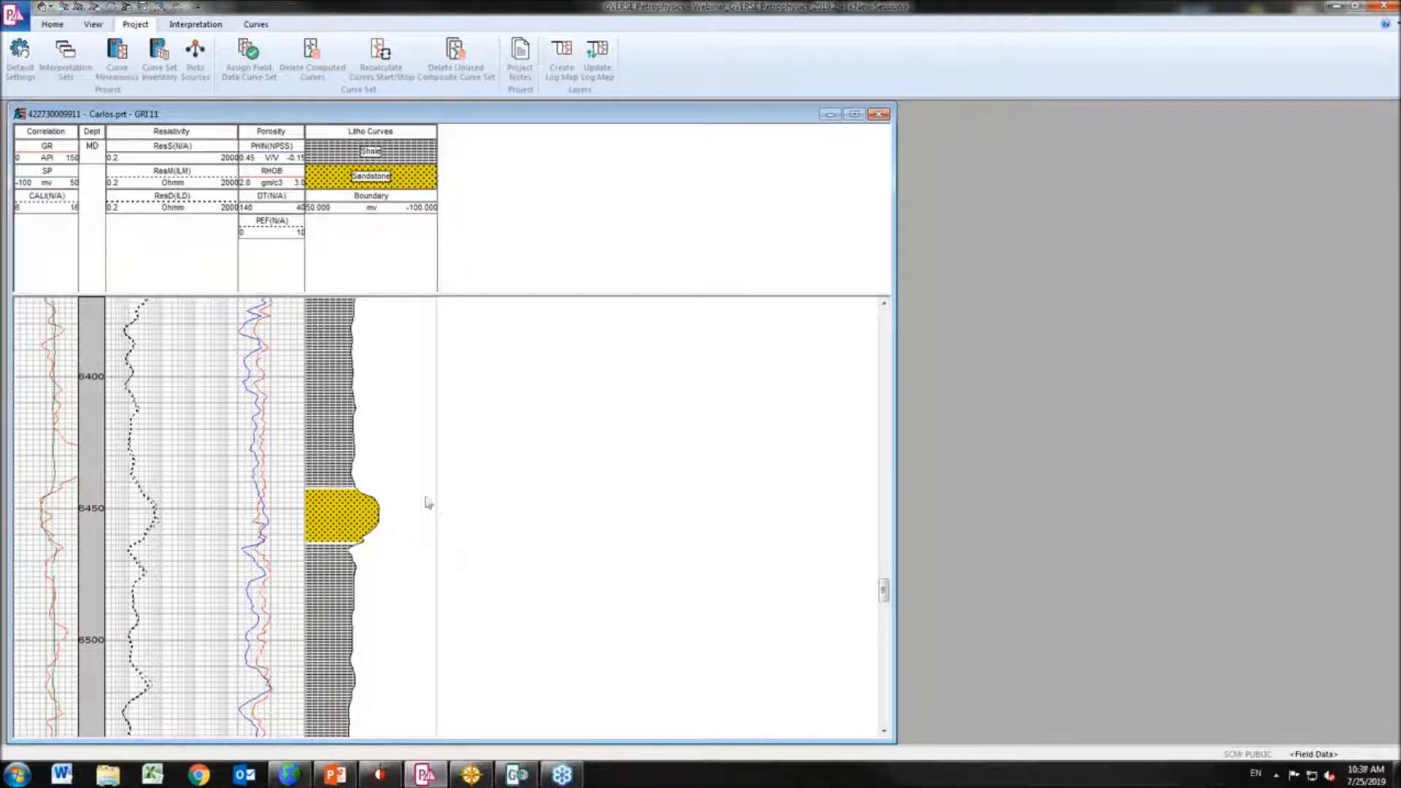
pyautogui.moveTo(886, 602); pyautogui.dragTo(889, 699)
pyautogui.scroll(3, 699, 567)
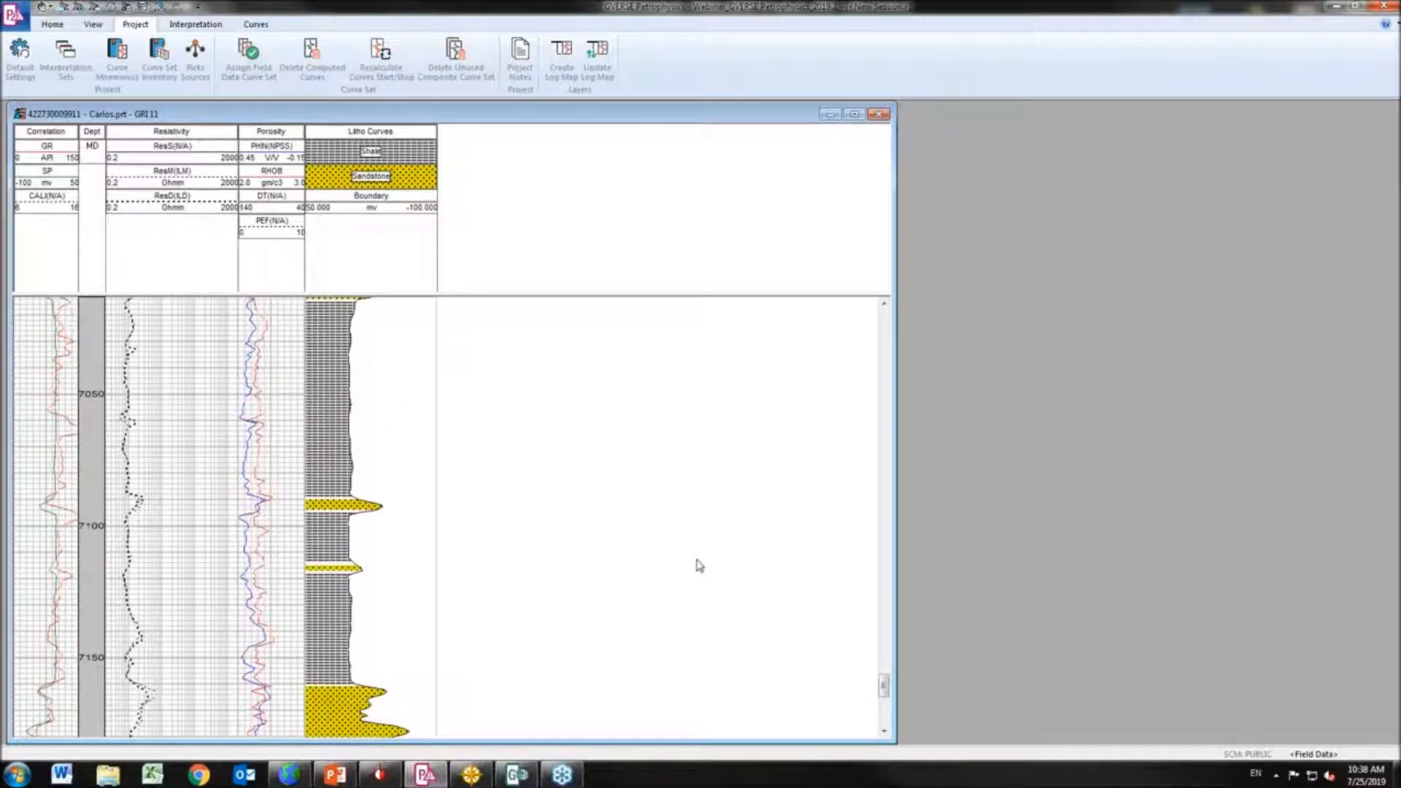
pyautogui.scroll(6, 604, 454)
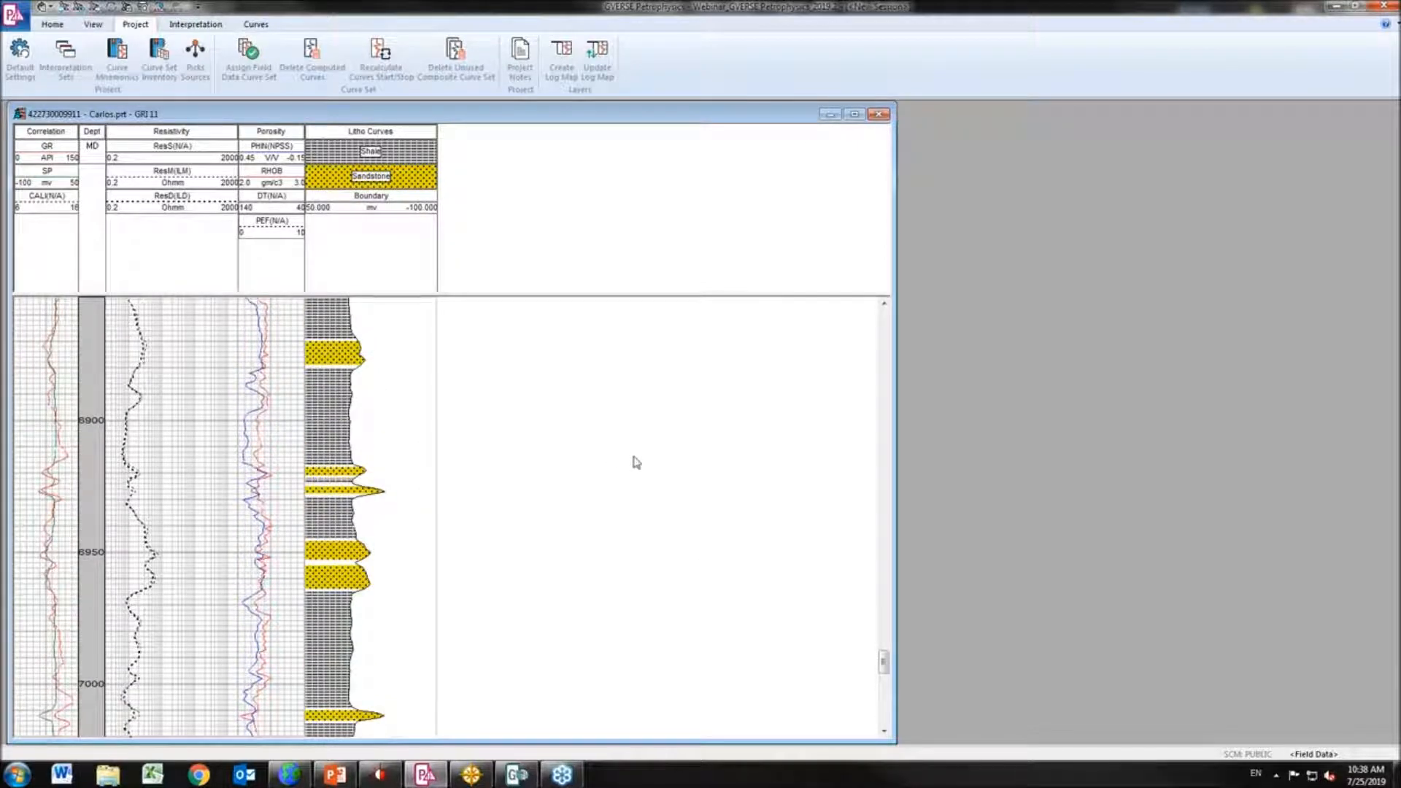
# Open the active well in DepthRegistration from the log's Resistivity track
pyautogui.moveTo(884, 661); pyautogui.dragTo(894, 492)
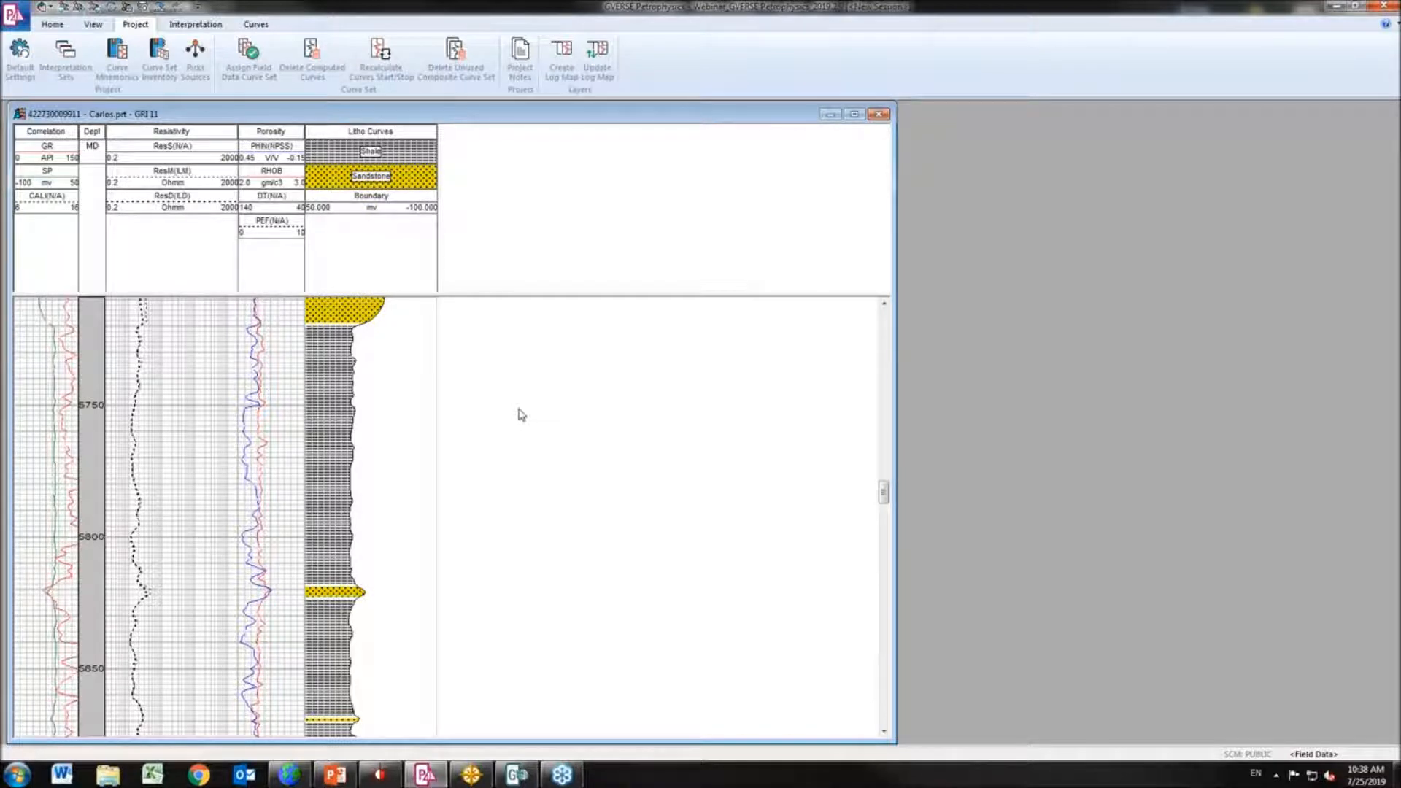
pyautogui.rightClick(168, 454)
pyautogui.moveTo(267, 351)
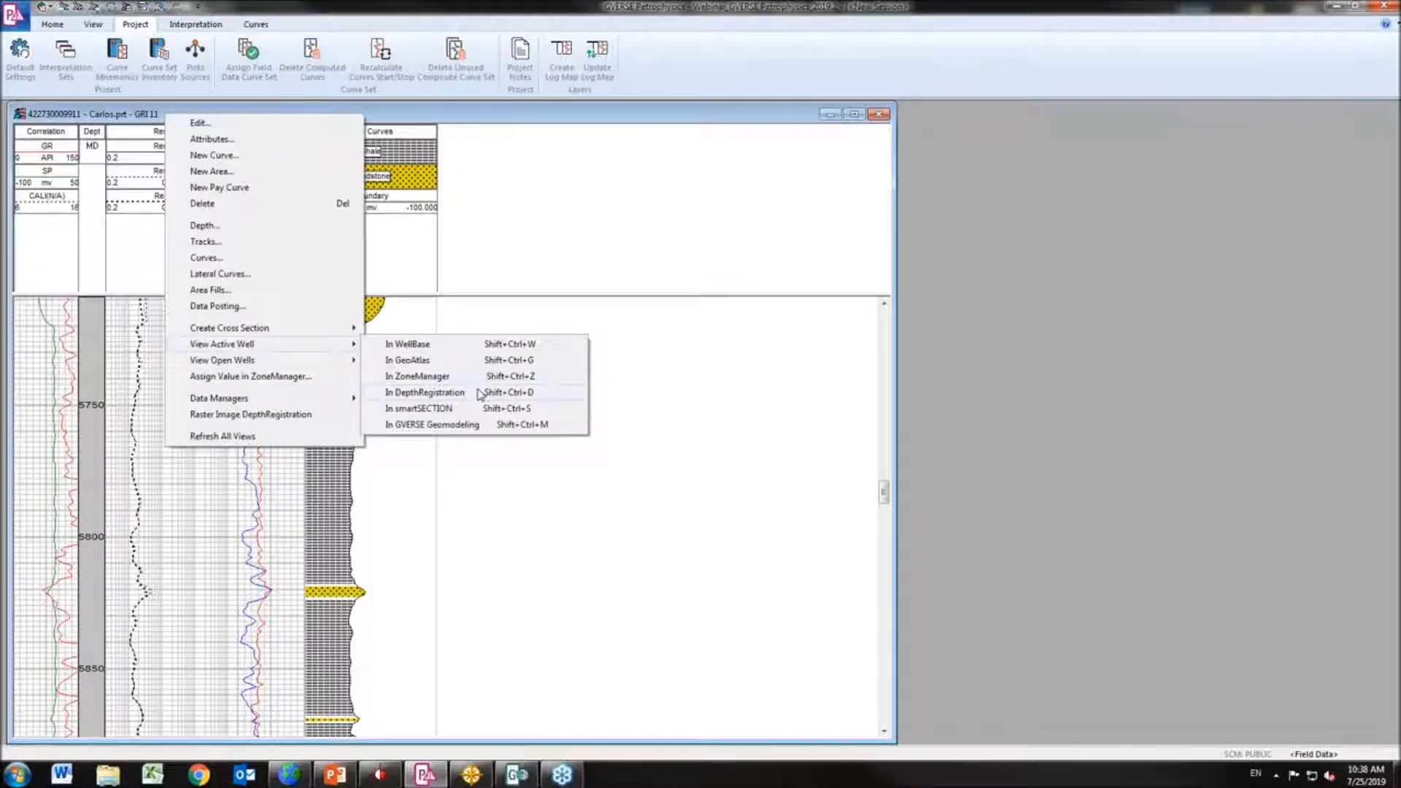
pyautogui.click(424, 392)
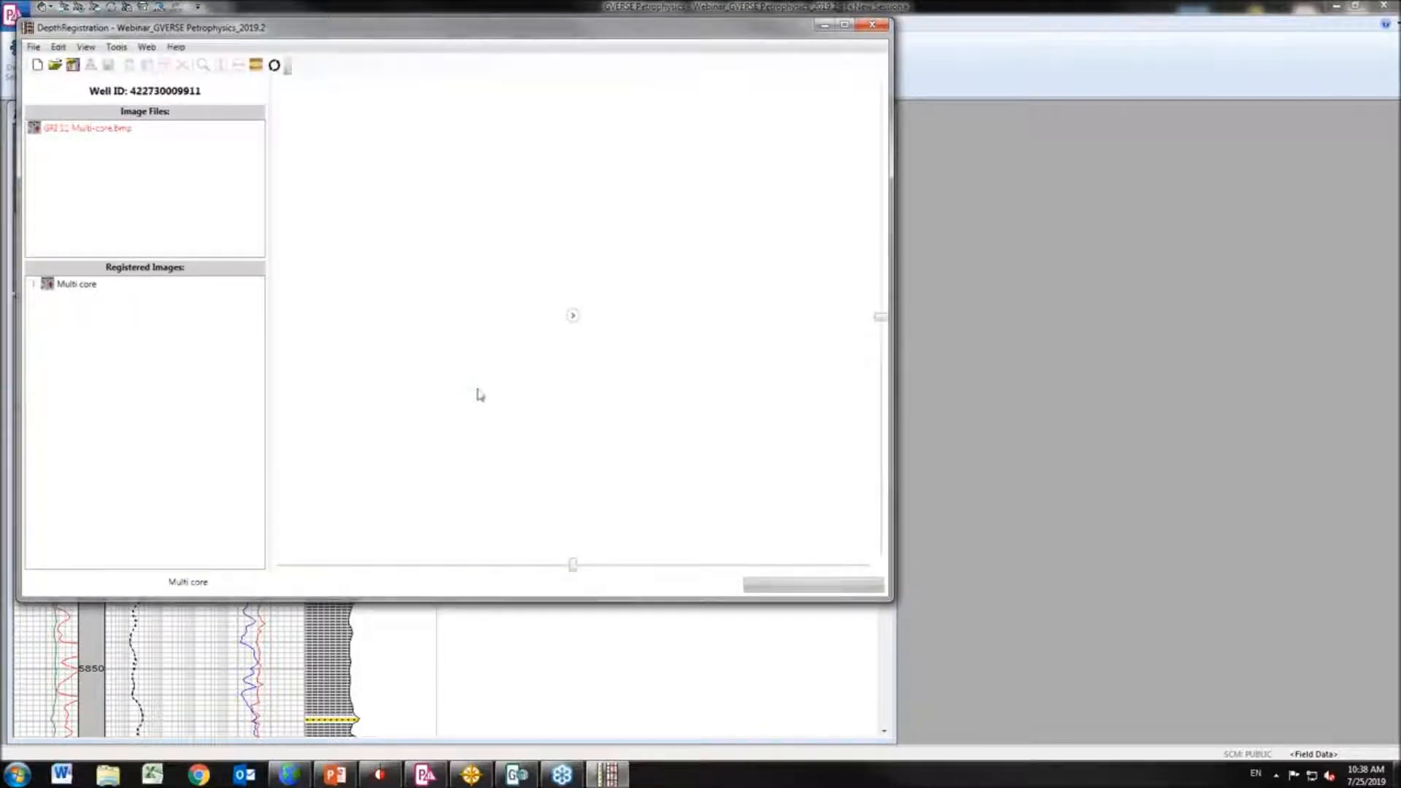
# Delete the existing GRI 11 Multi-core.bmp image and its registered log section from the well
pyautogui.click(102, 130)
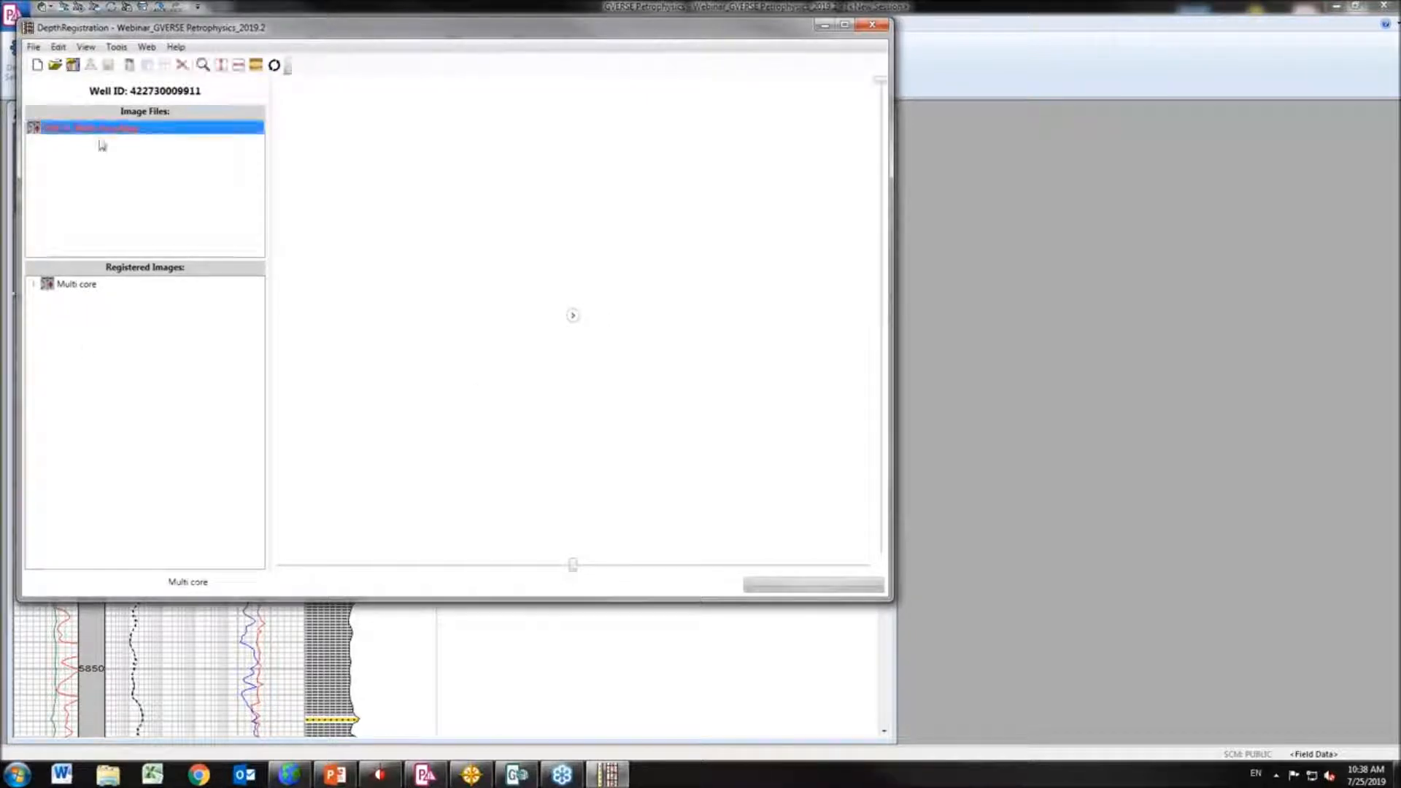
pyautogui.click(33, 284)
pyautogui.click(93, 298)
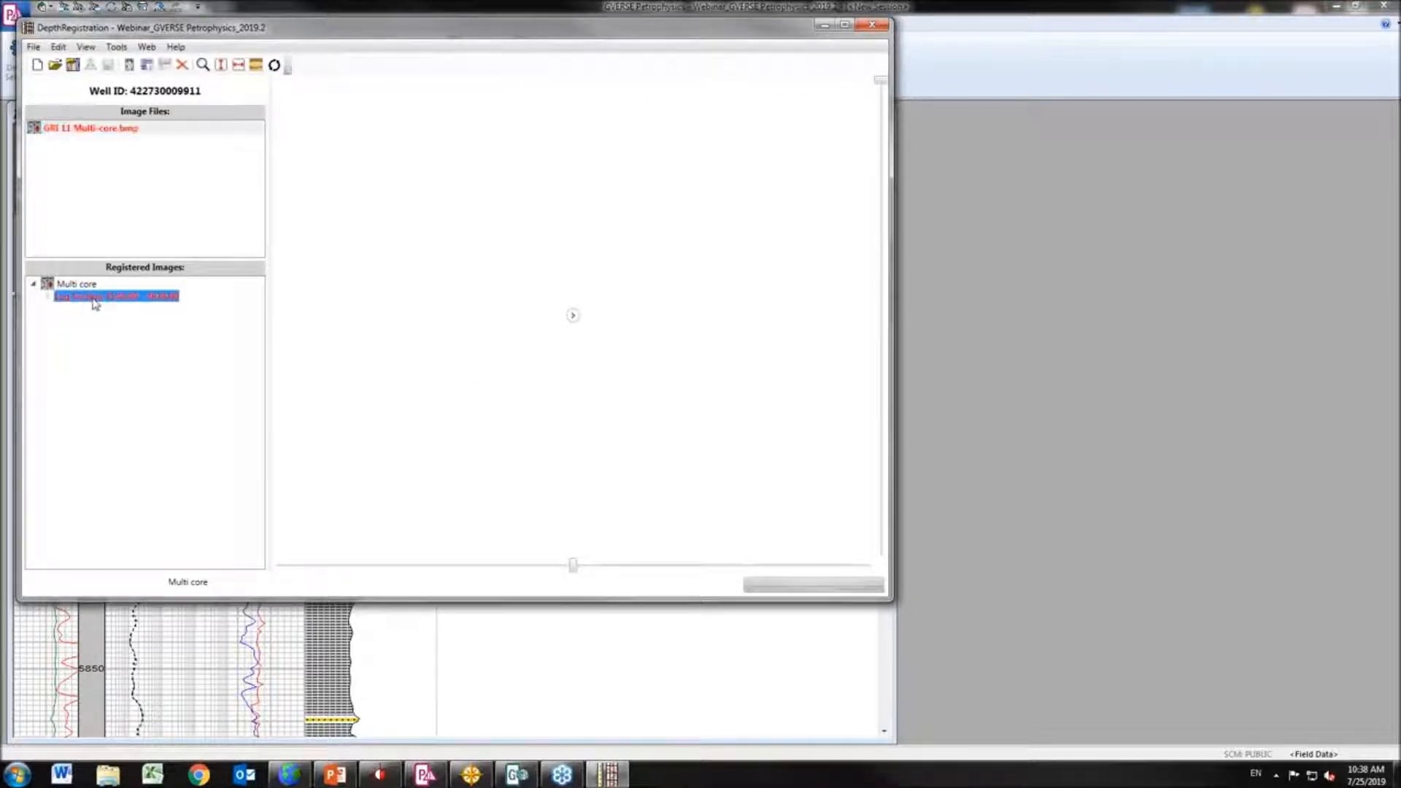
pyautogui.click(94, 135)
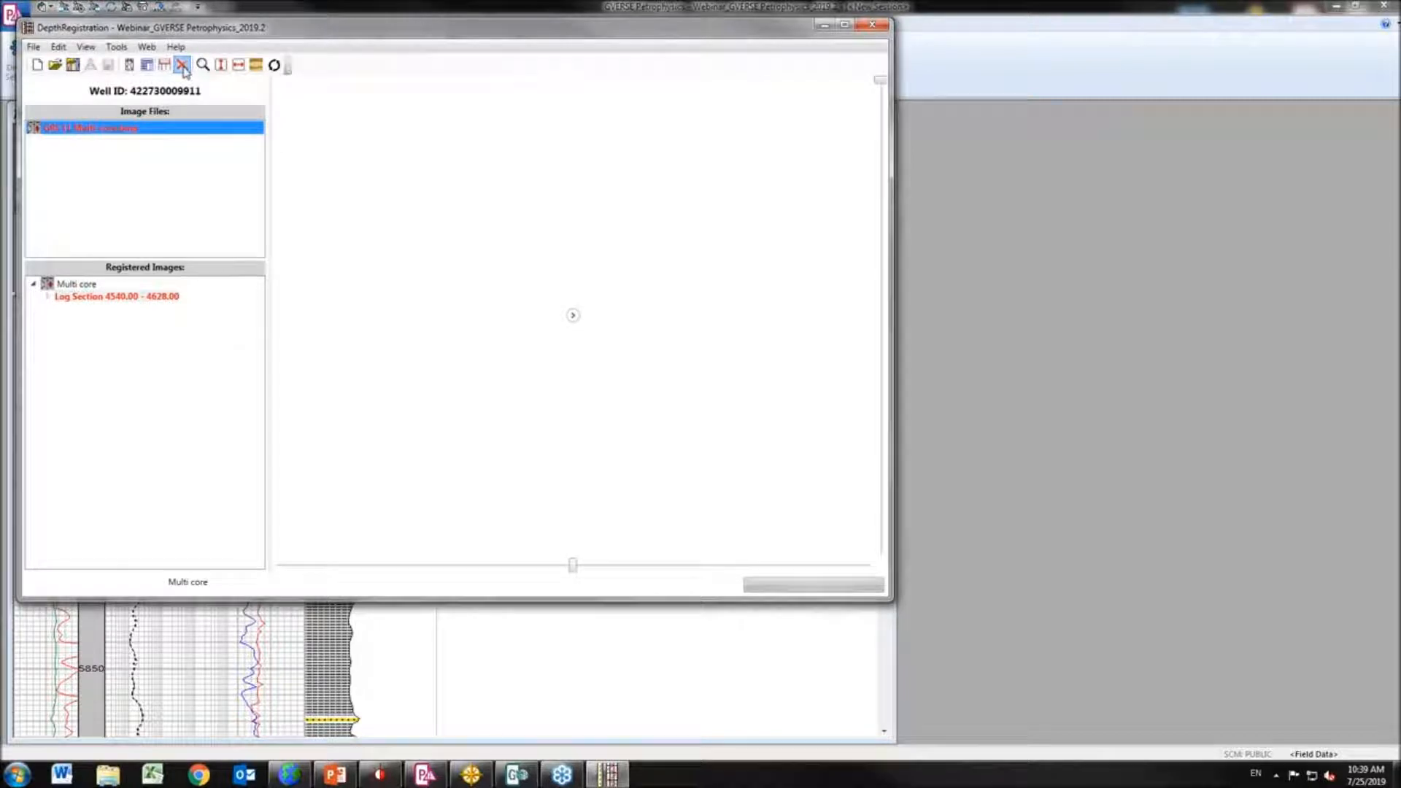
pyautogui.click(182, 65)
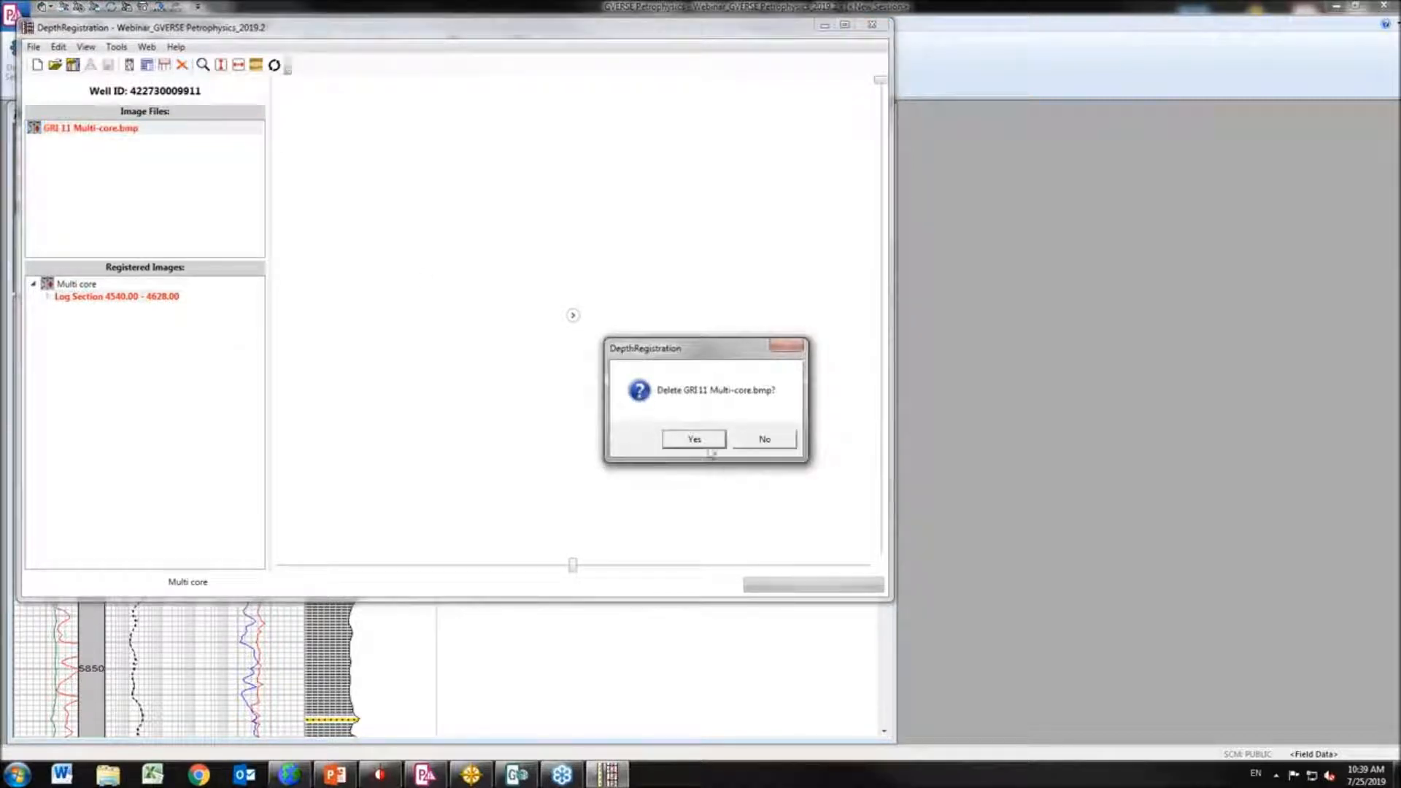
pyautogui.click(694, 438)
# Start opening an image file and browse to NEW MANUAL DATA, PRIZM Data_2019, PRIZM Data in the Discovery - GeoGraphix_ Classes folder
pyautogui.moveTo(236, 28); pyautogui.dragTo(565, 96)
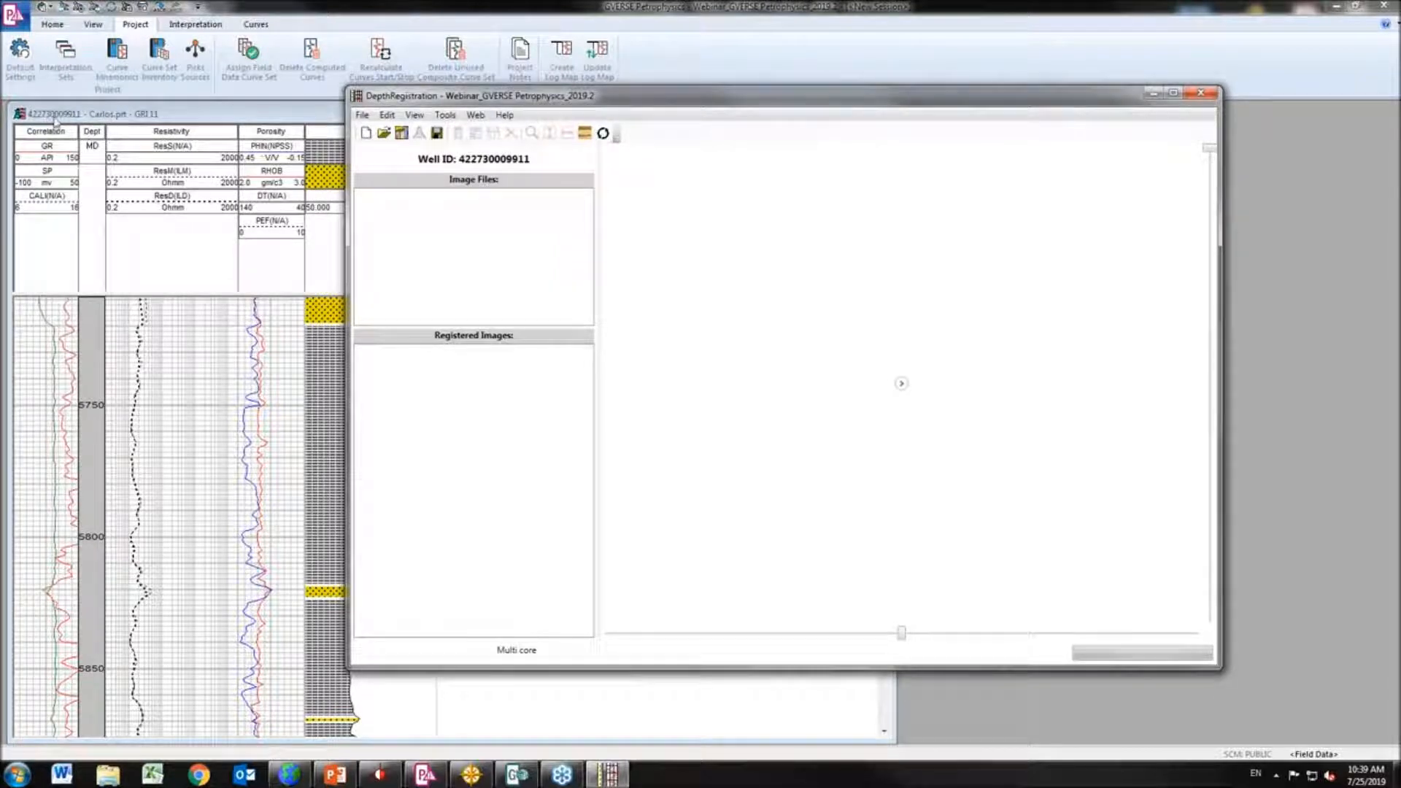
pyautogui.click(401, 134)
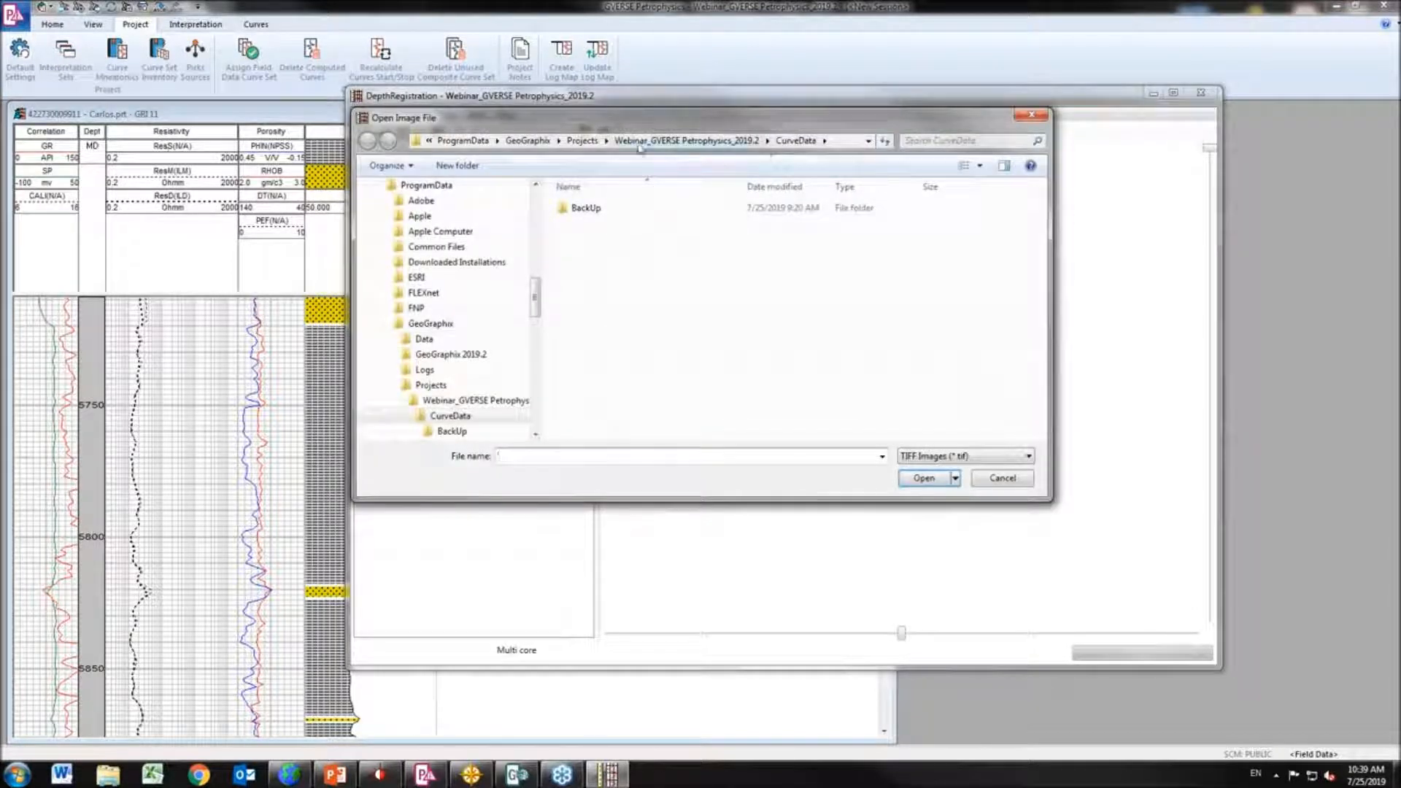
pyautogui.scroll(10, 505, 191)
pyautogui.click(407, 207)
pyautogui.doubleClick(592, 373)
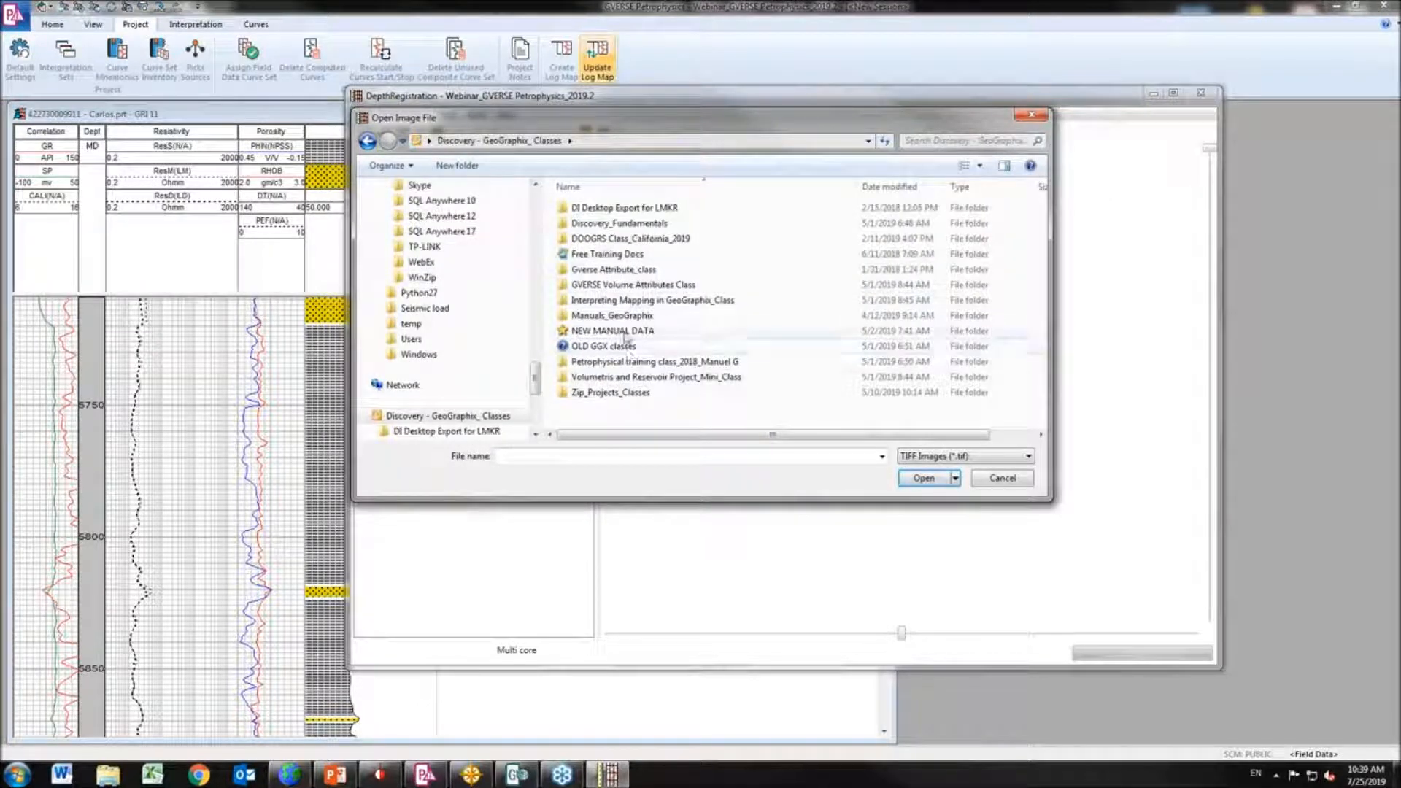
pyautogui.doubleClick(626, 333)
pyautogui.doubleClick(625, 319)
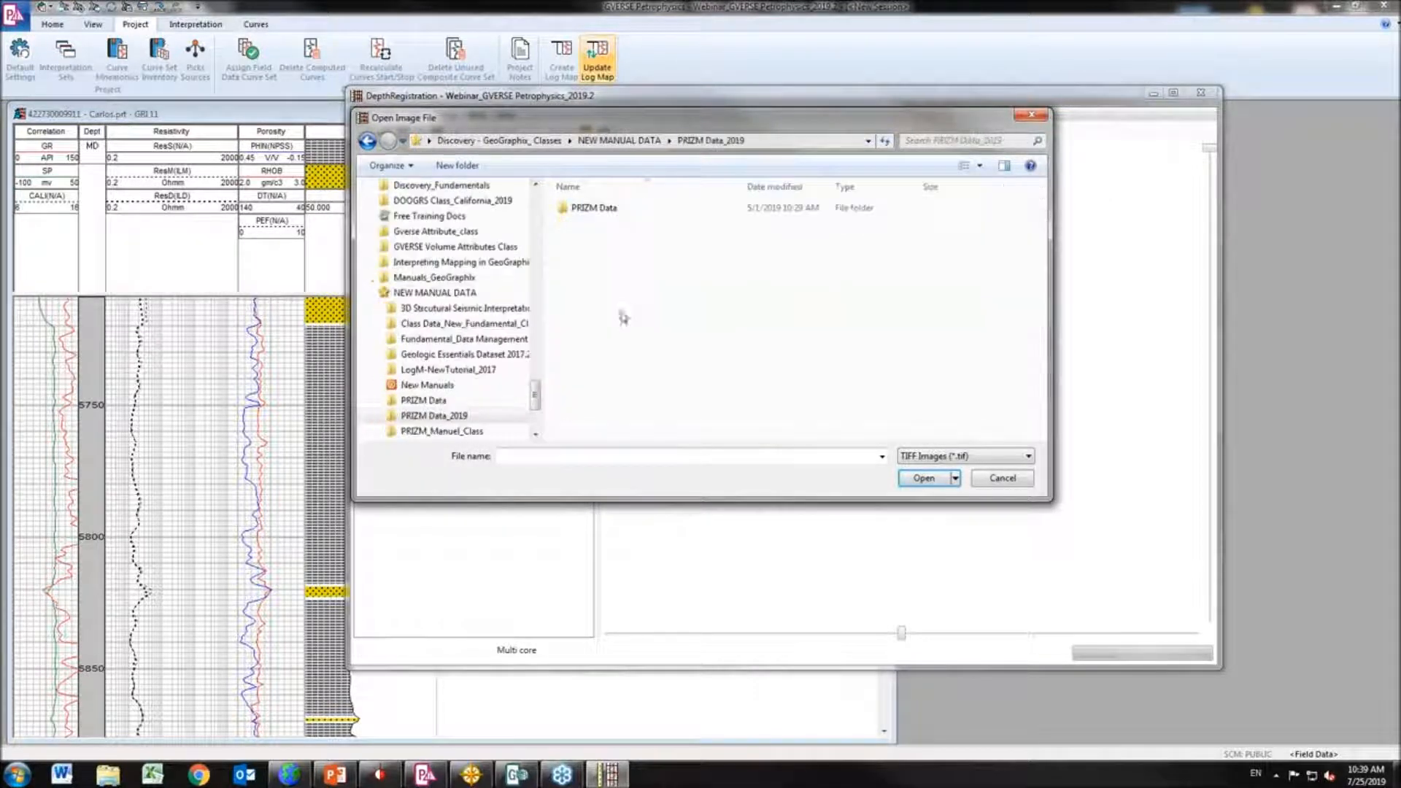
pyautogui.doubleClick(592, 207)
# Filter the files to Windows Bitmaps (*.bmp) and open the GRI 11 Multi-core image
pyautogui.click(958, 456)
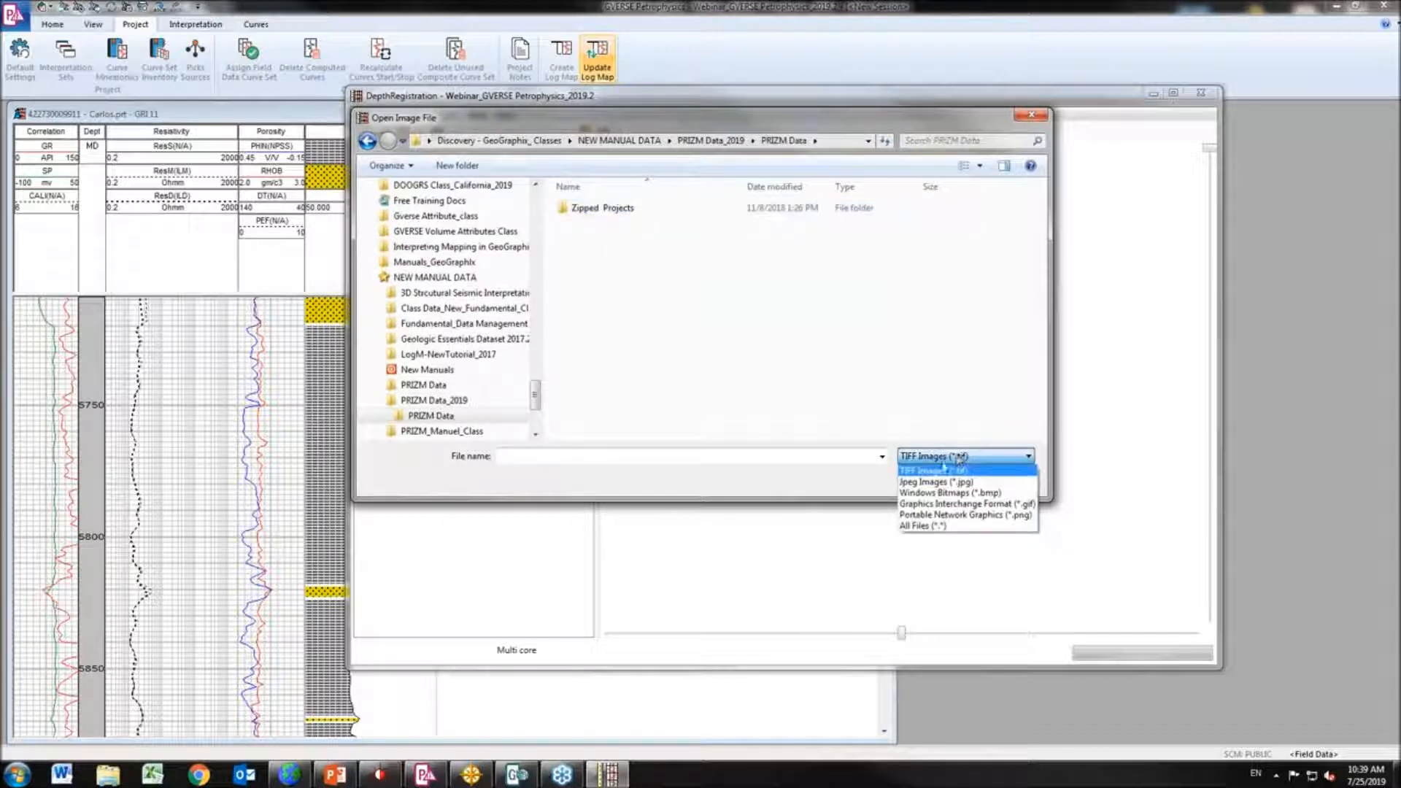
pyautogui.click(949, 492)
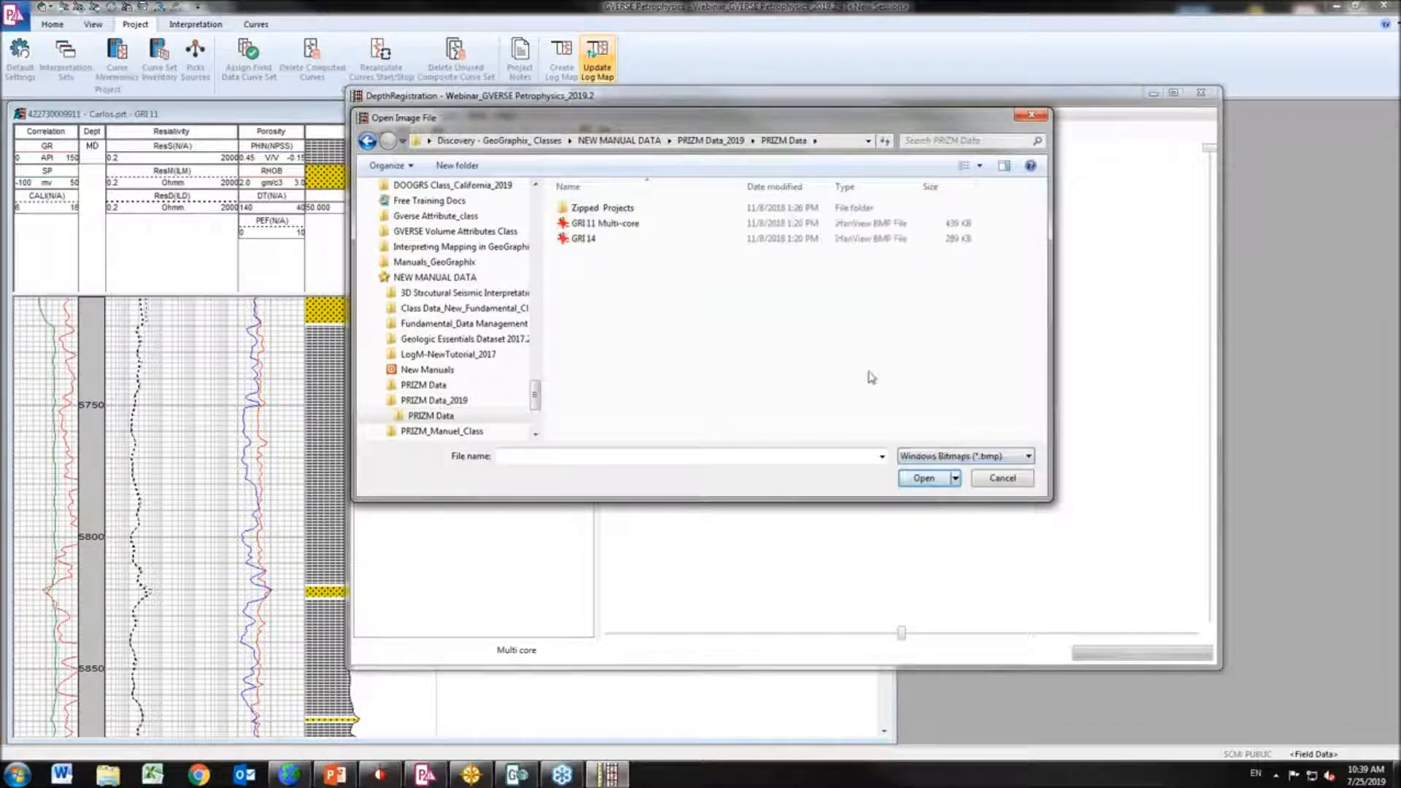
pyautogui.click(609, 224)
pyautogui.click(924, 479)
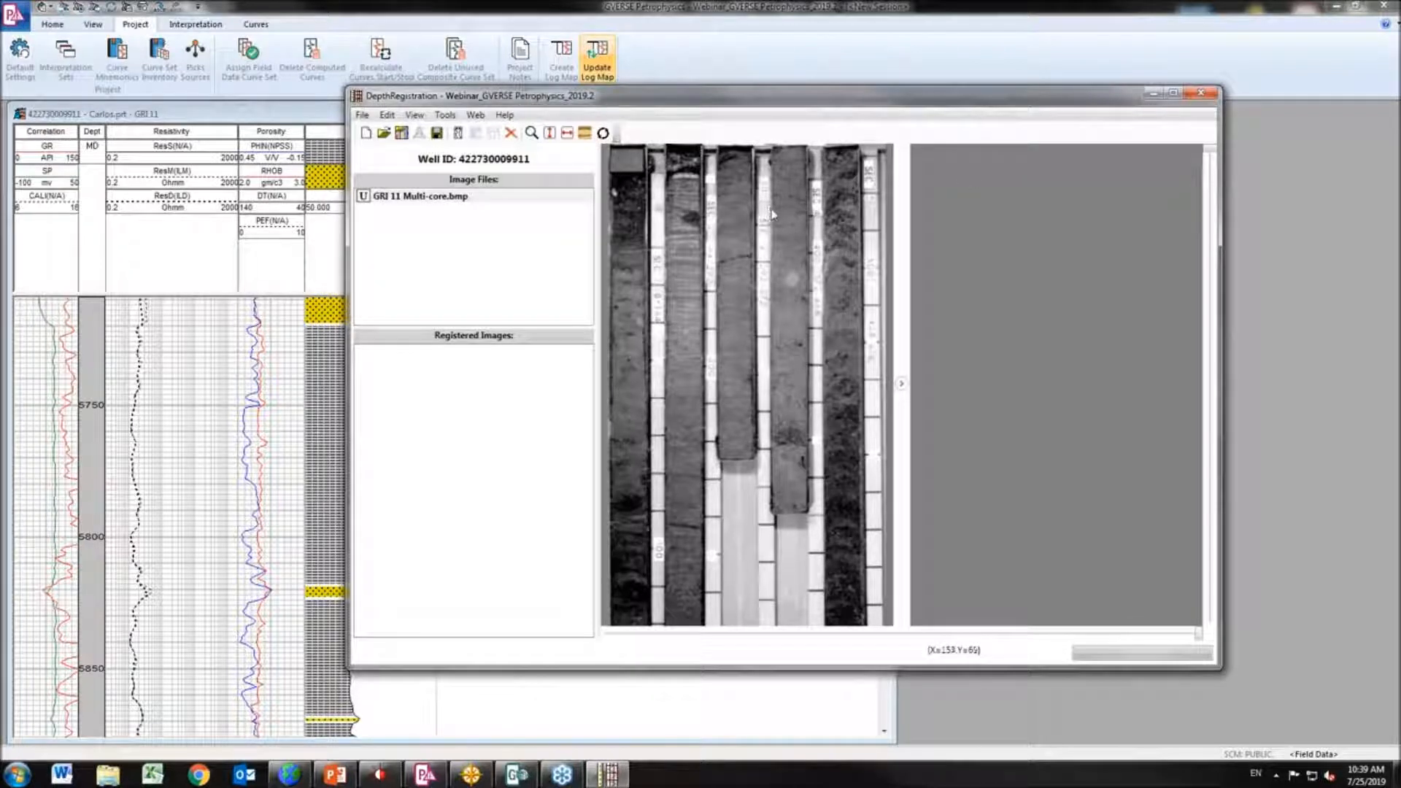
# Start a log section along the core image's upper edge with top depth 4540 ft and image name Multi core
pyautogui.click(458, 135)
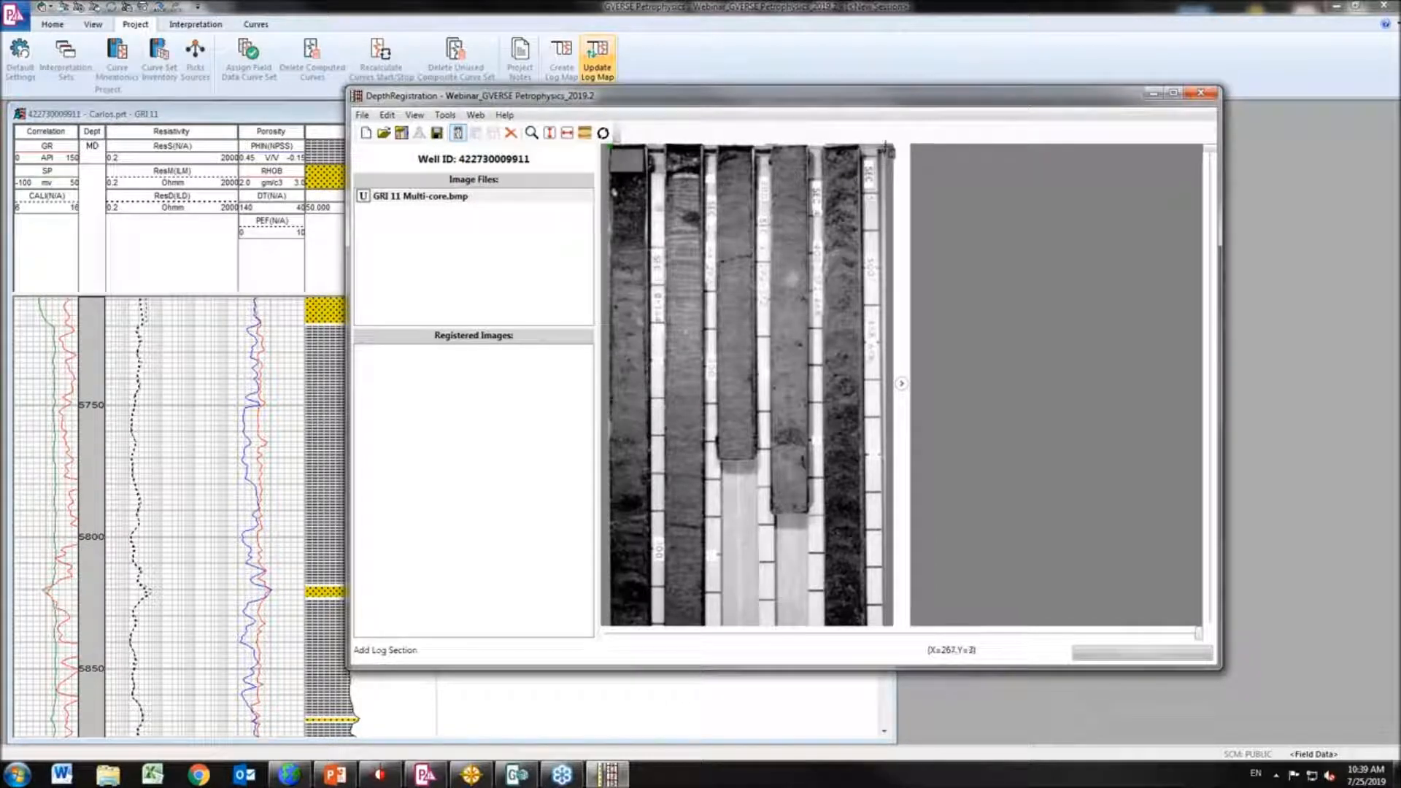
pyautogui.click(883, 147)
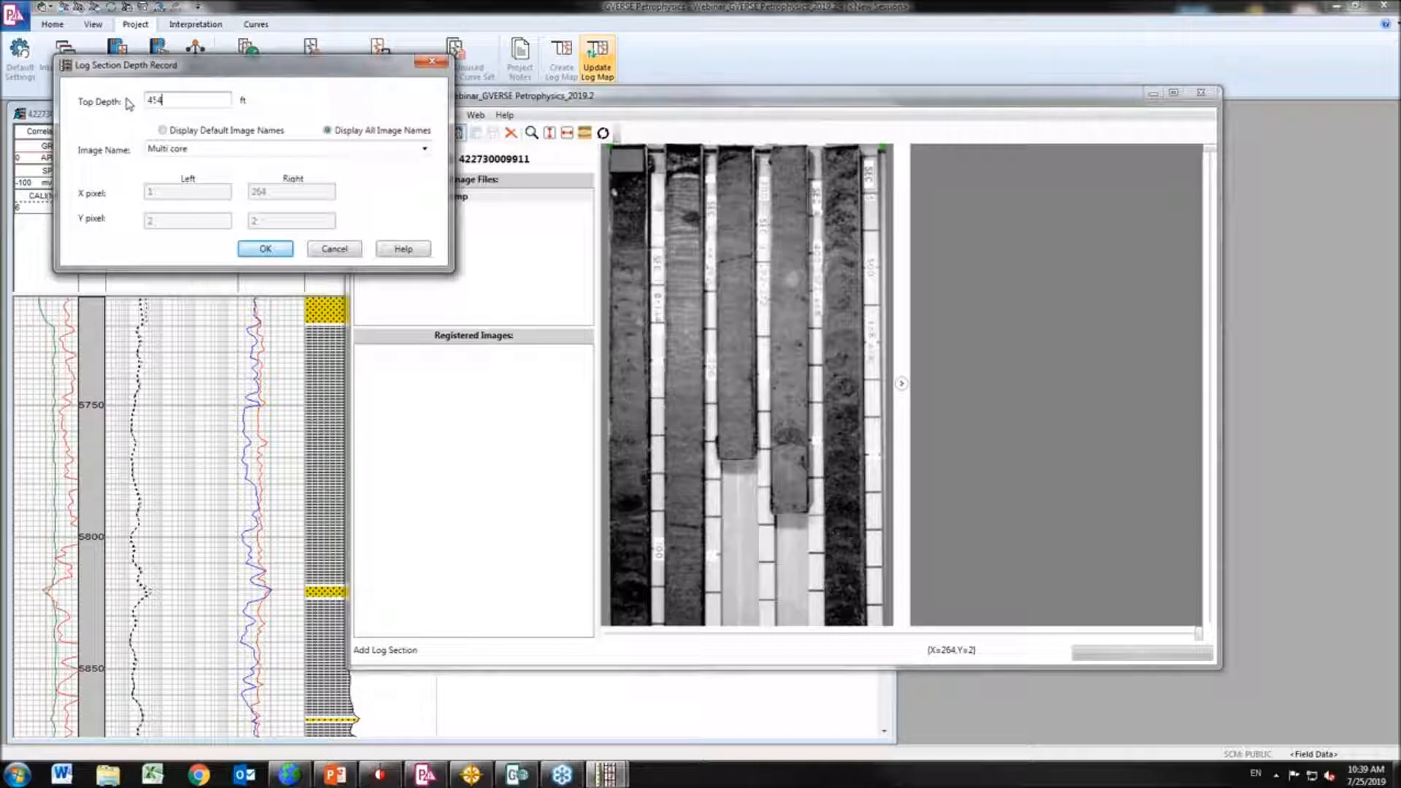
pyautogui.click(425, 150)
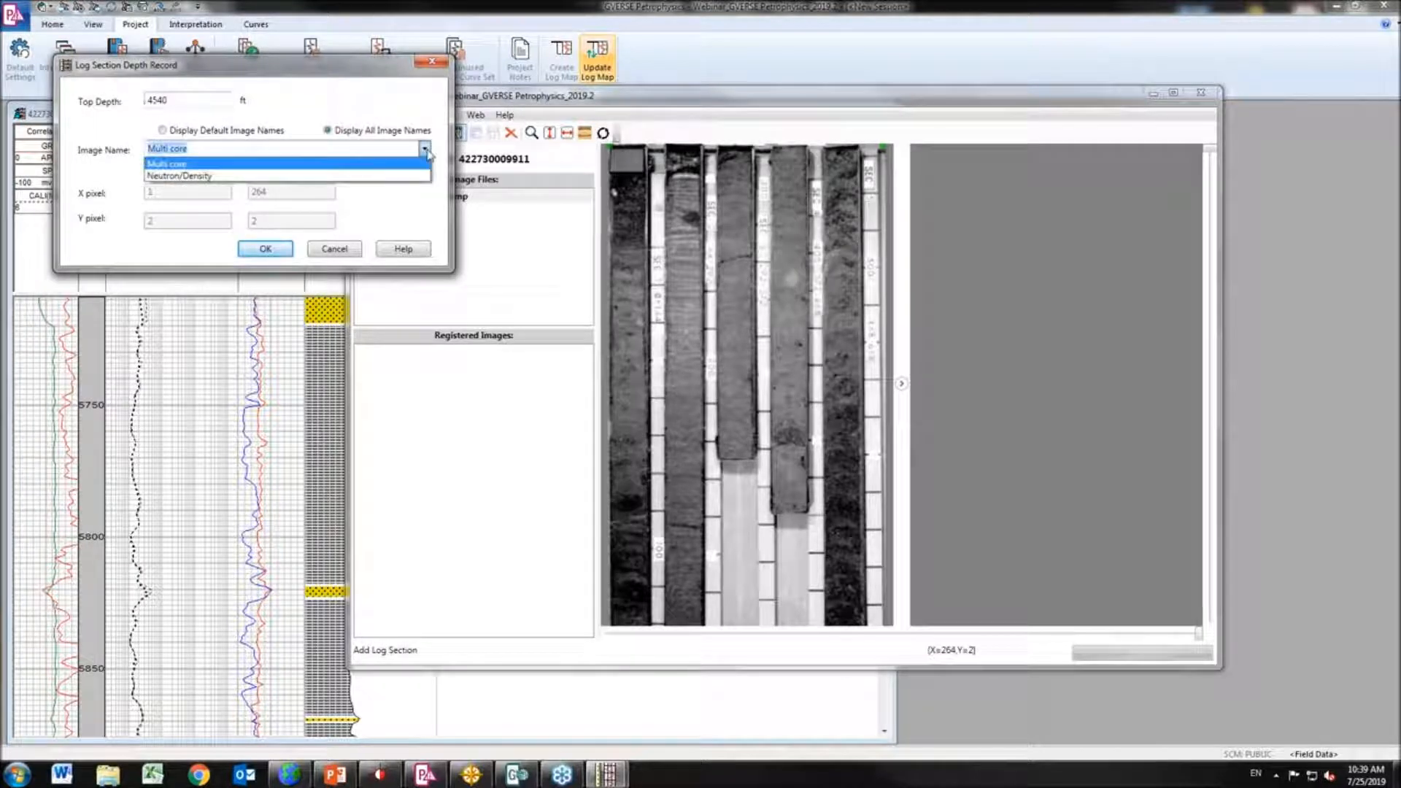
pyautogui.click(426, 151)
pyautogui.click(266, 249)
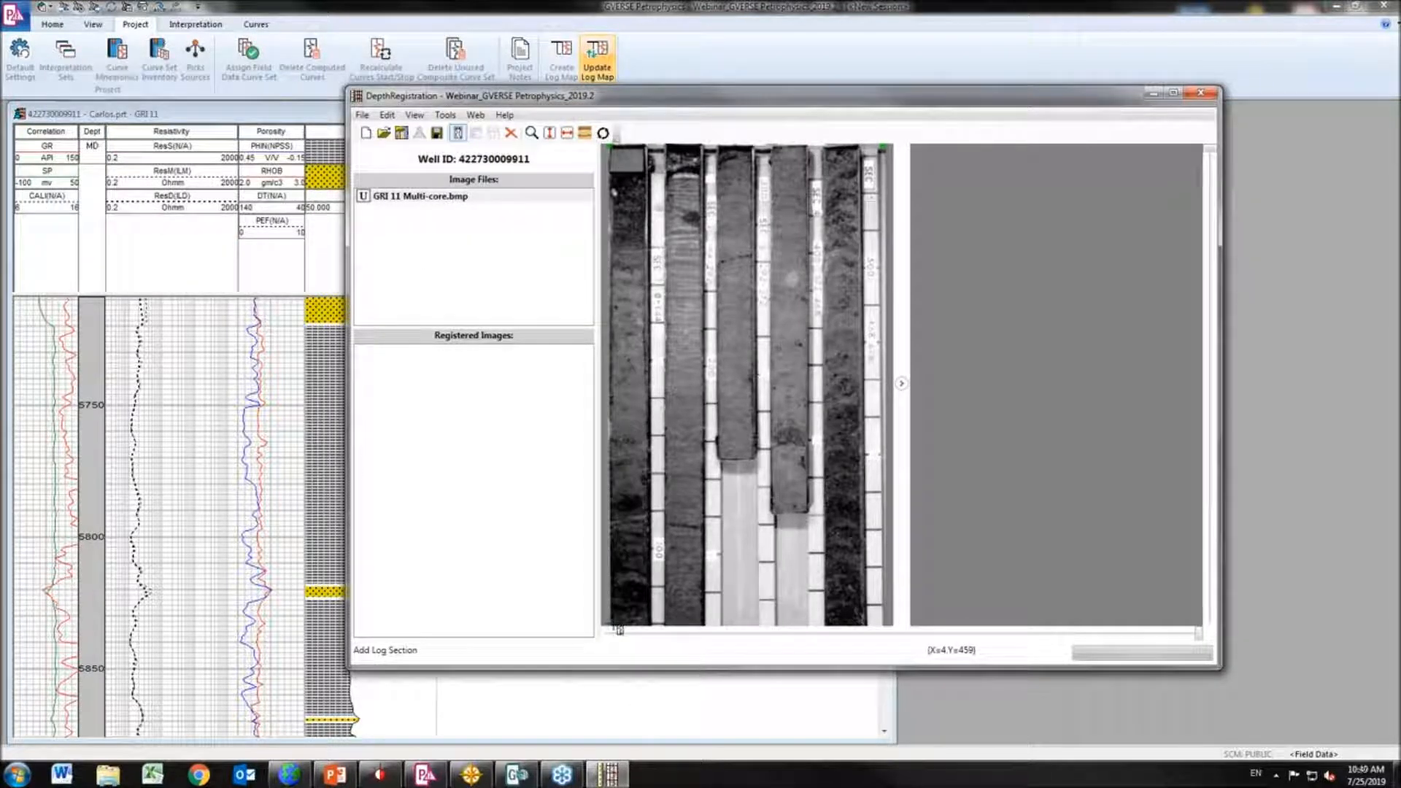
# Mark the log section's base along the core image's lower edge and set its base depth to 4628 ft
pyautogui.click(886, 627)
pyautogui.moveTo(218, 129); pyautogui.dragTo(129, 120)
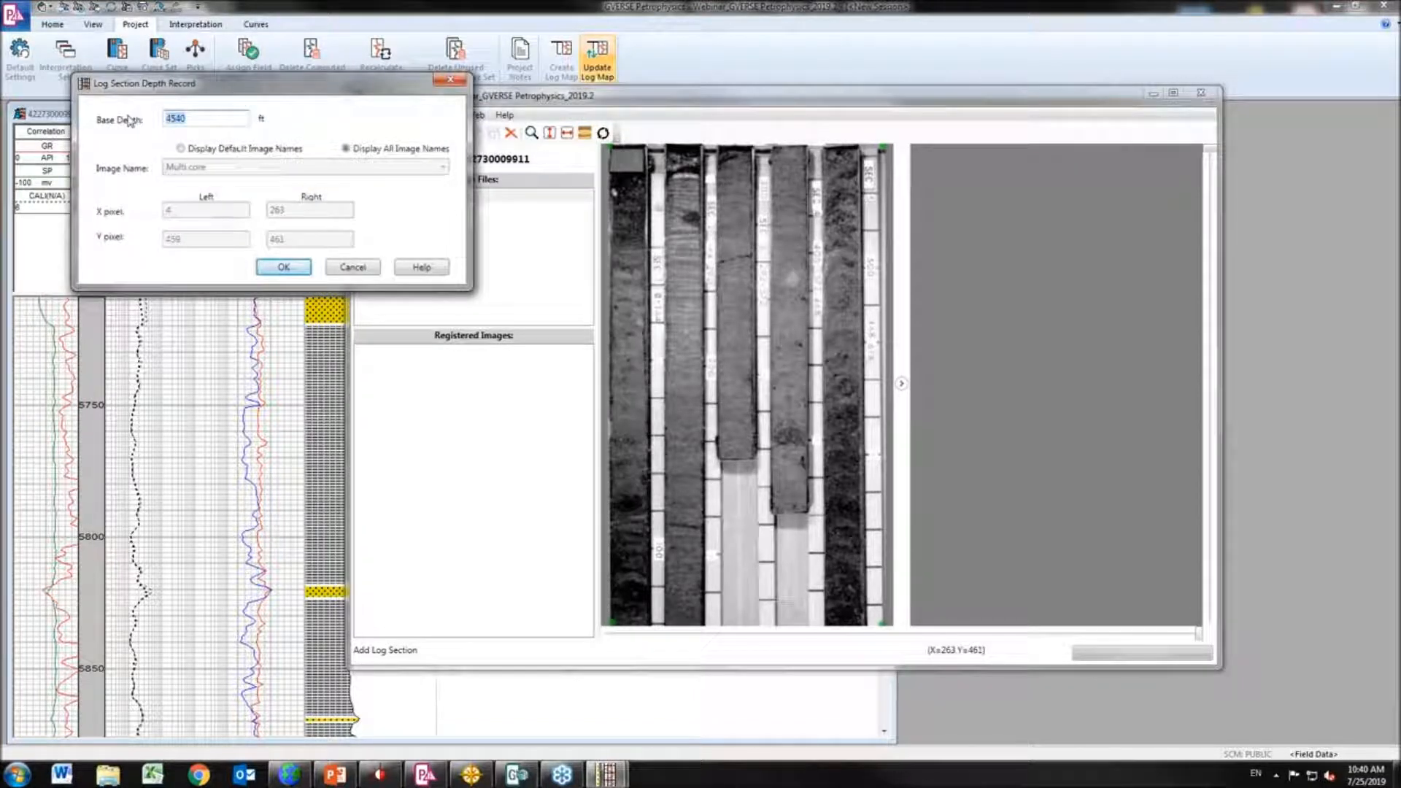
pyautogui.write('4628')
pyautogui.click(283, 267)
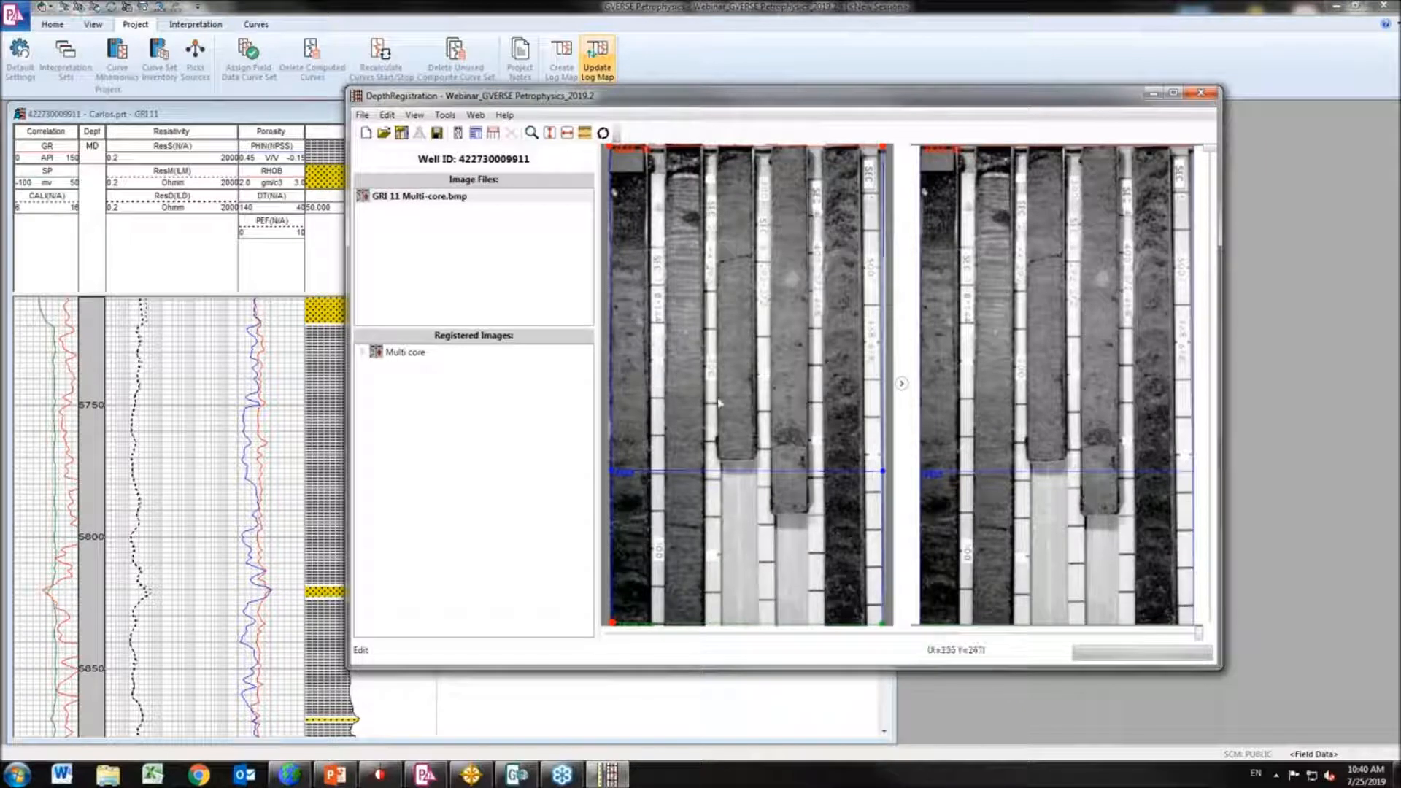
# Save the depth registration, create the straightened core image, and close DepthRegistration
pyautogui.click(437, 134)
pyautogui.click(765, 444)
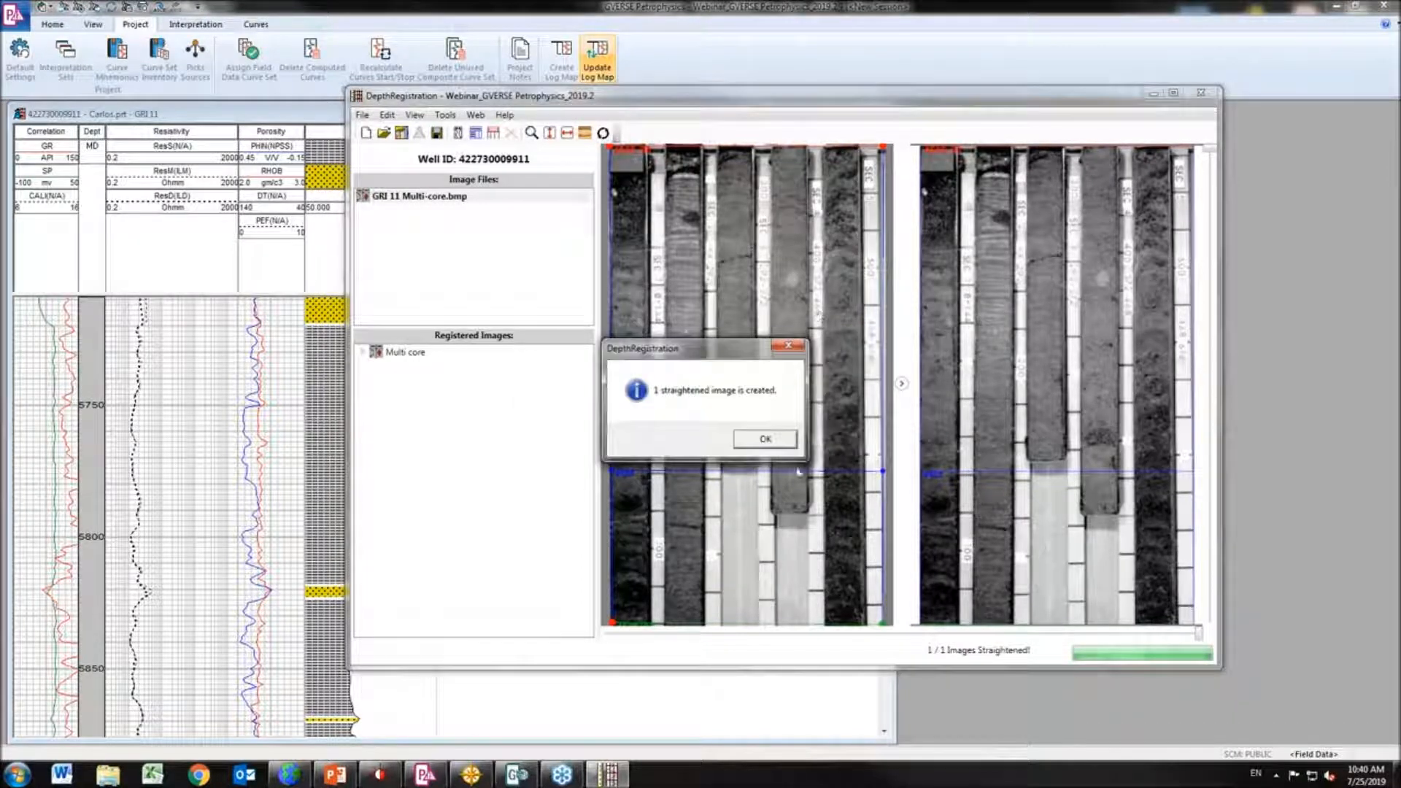
pyautogui.click(765, 439)
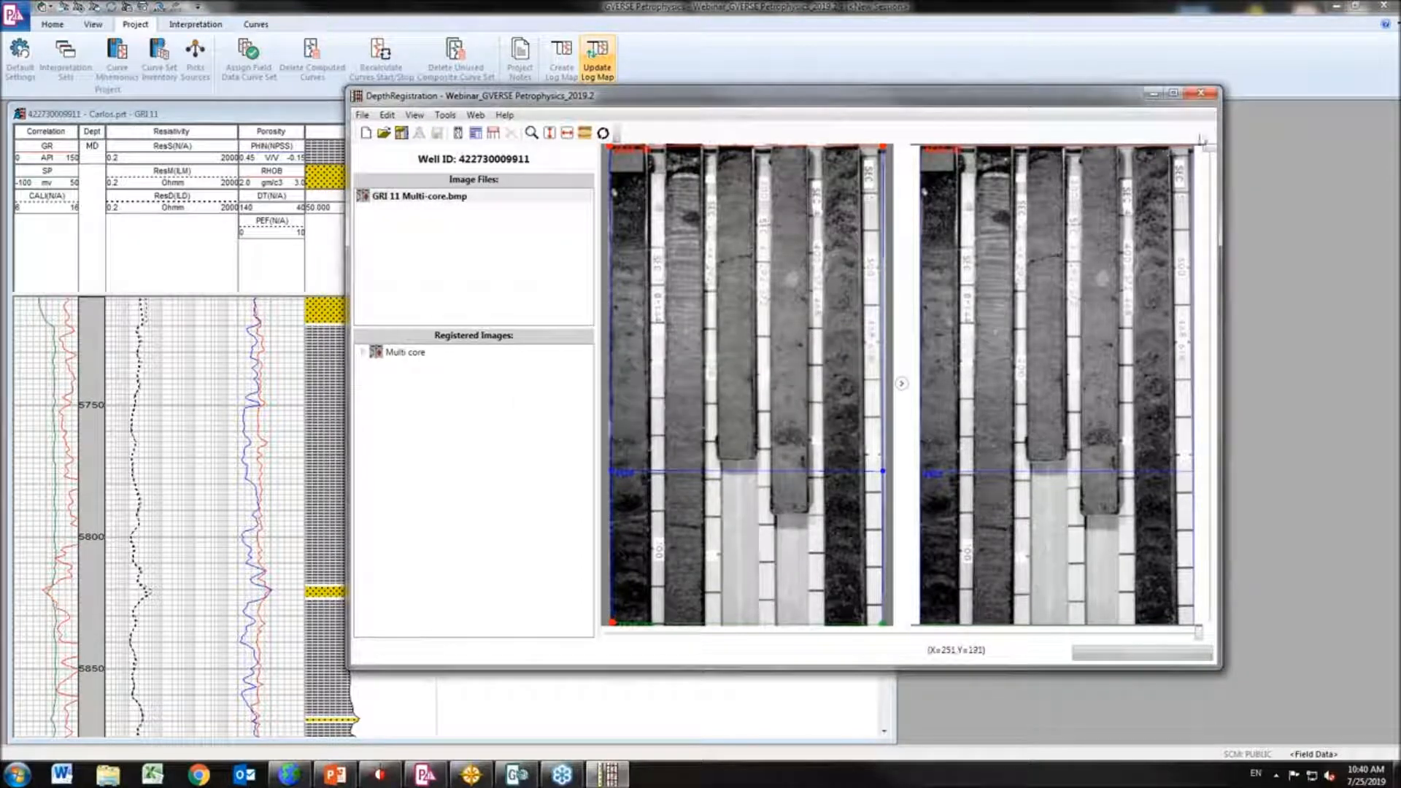
pyautogui.click(1200, 93)
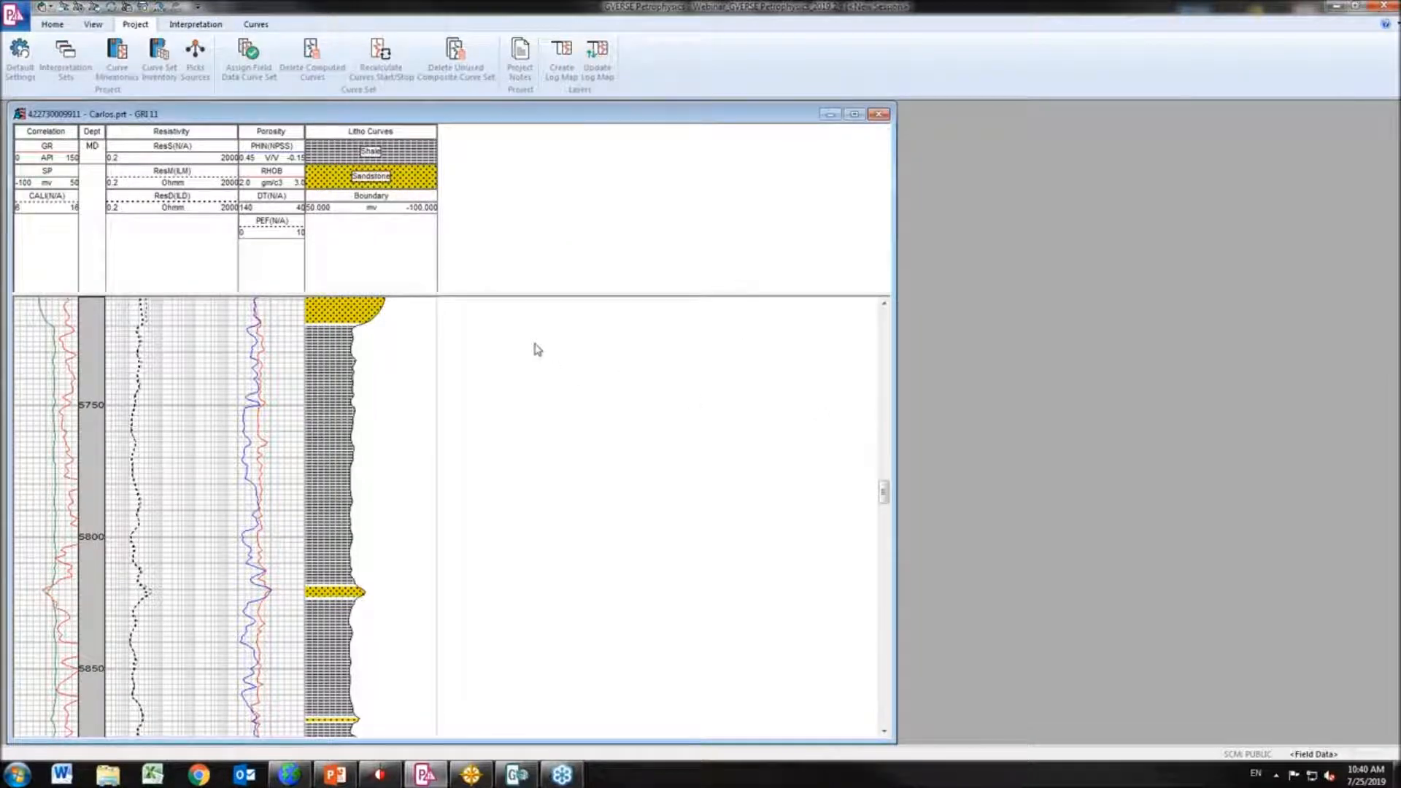
# Add an Image track beside the Litho Curves track at the cored depth interval around 4600 ft
pyautogui.moveTo(884, 491); pyautogui.dragTo(887, 319)
pyautogui.rightClick(513, 363)
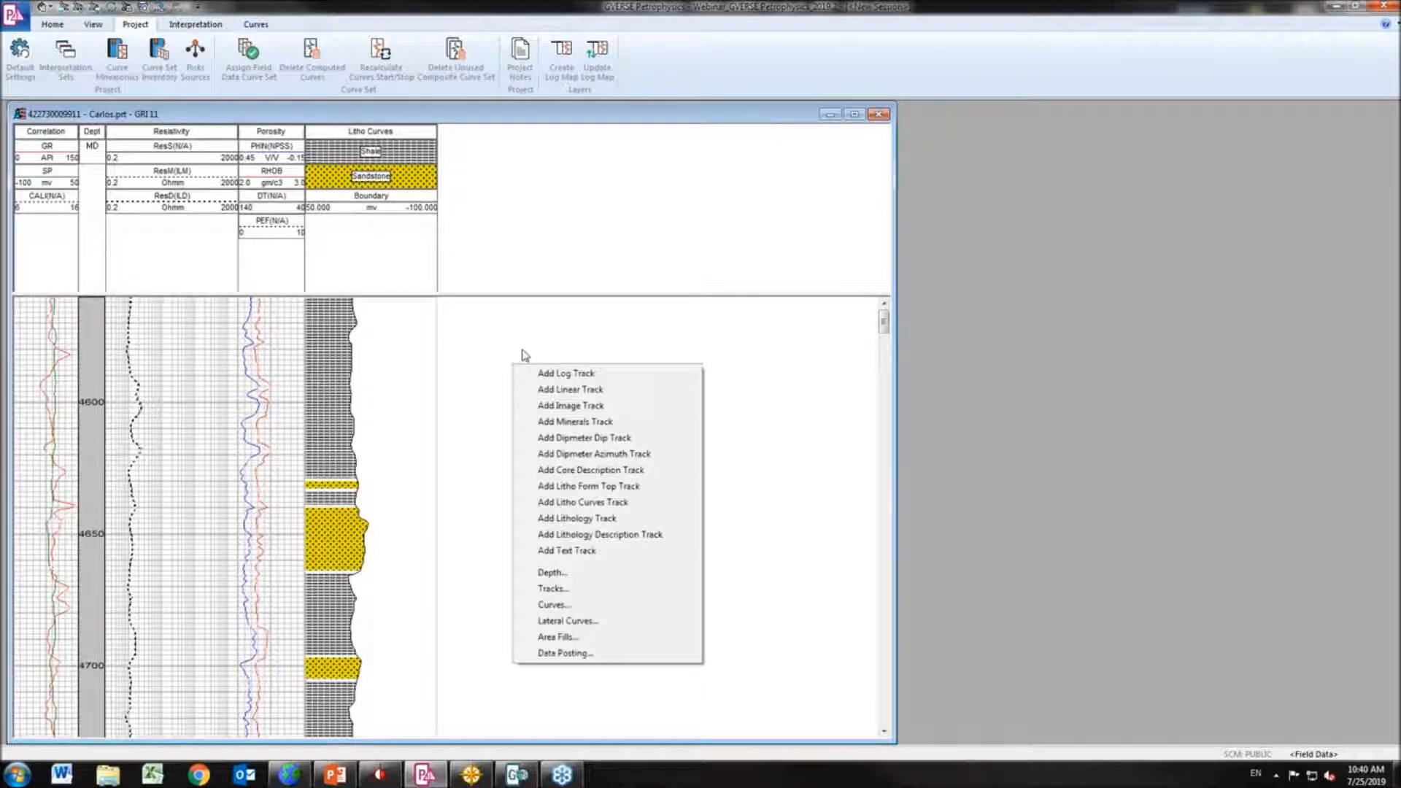
pyautogui.click(597, 413)
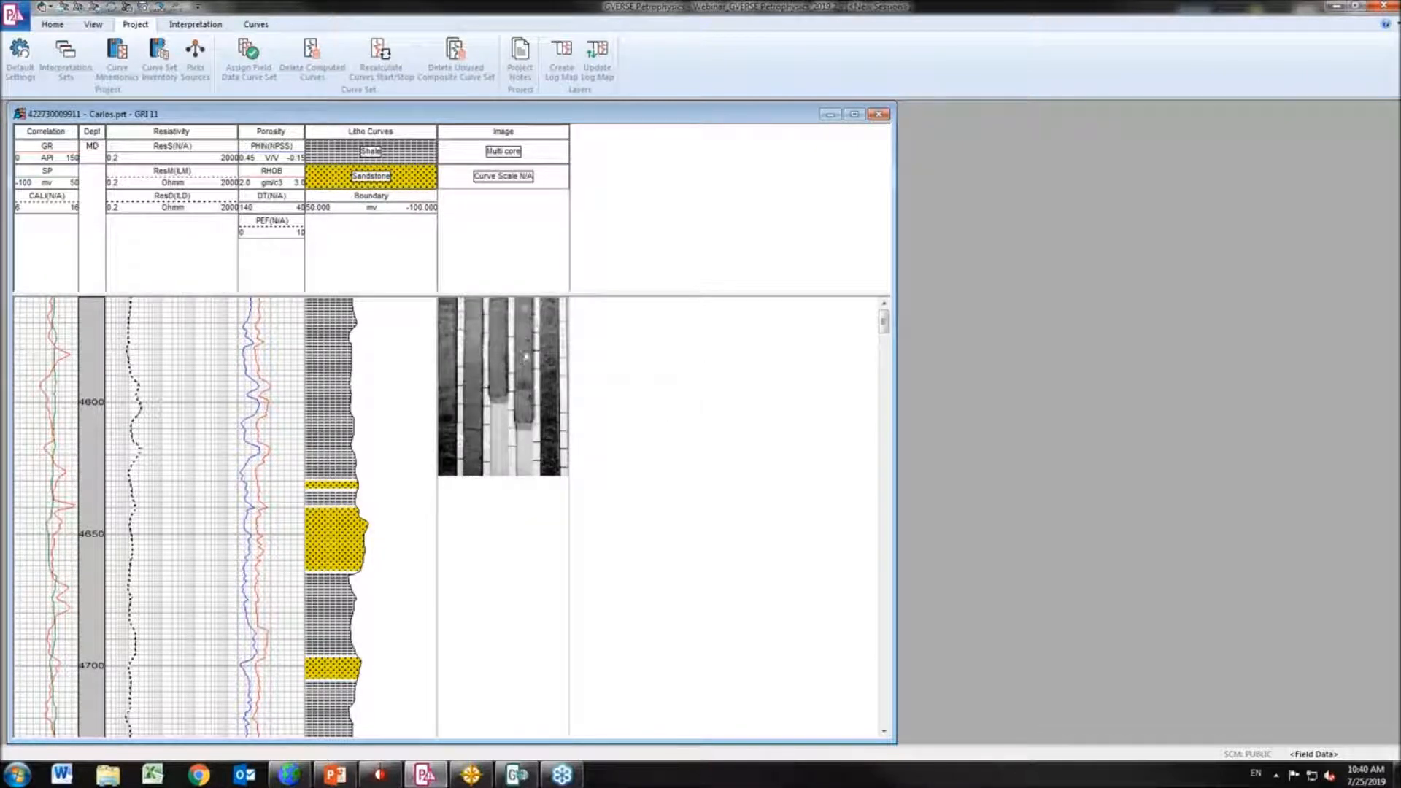
# Try to select the well's Multi core image for the Image track and rank it above <Any>
pyautogui.doubleClick(532, 504)
pyautogui.moveTo(788, 219); pyautogui.dragTo(1026, 194)
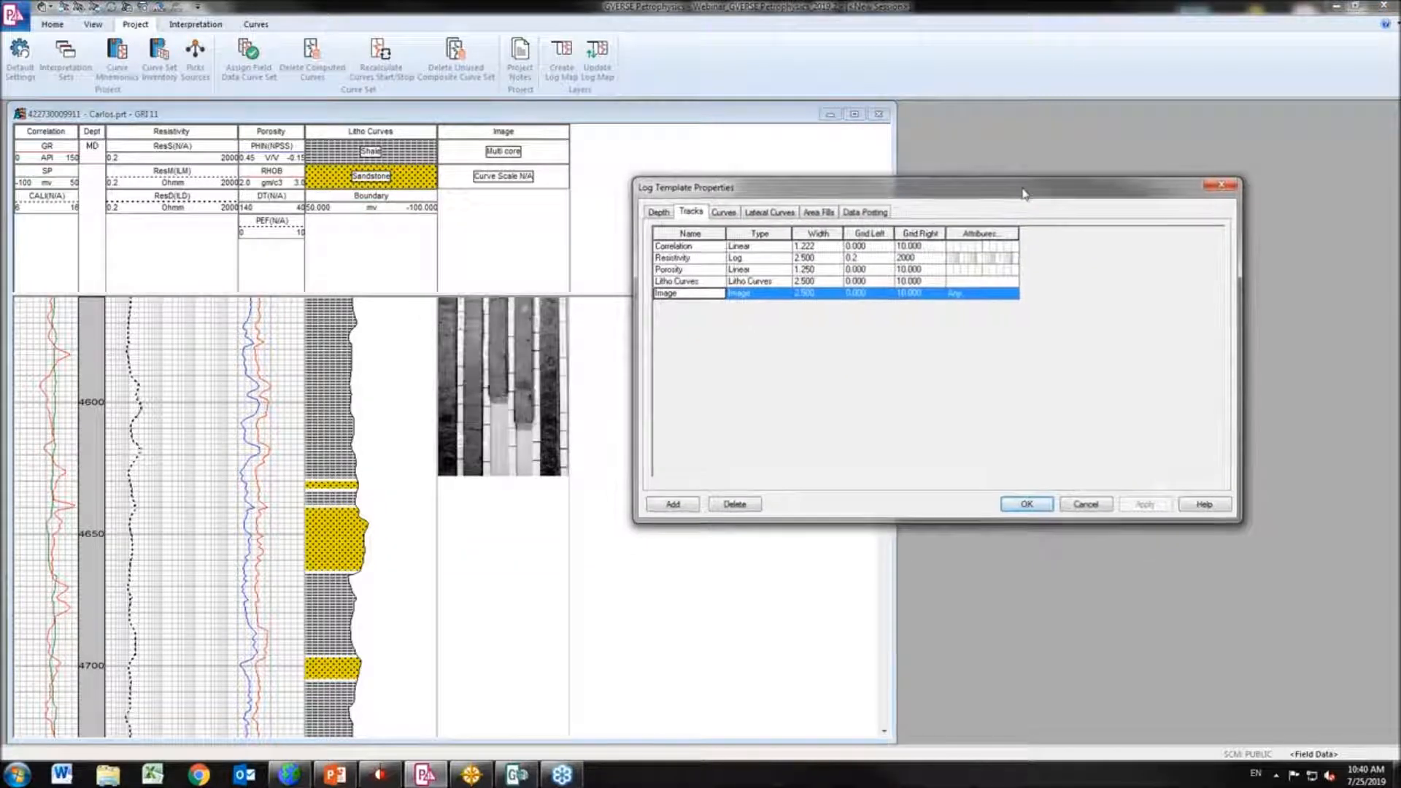
pyautogui.click(974, 300)
pyautogui.moveTo(823, 195); pyautogui.dragTo(903, 216)
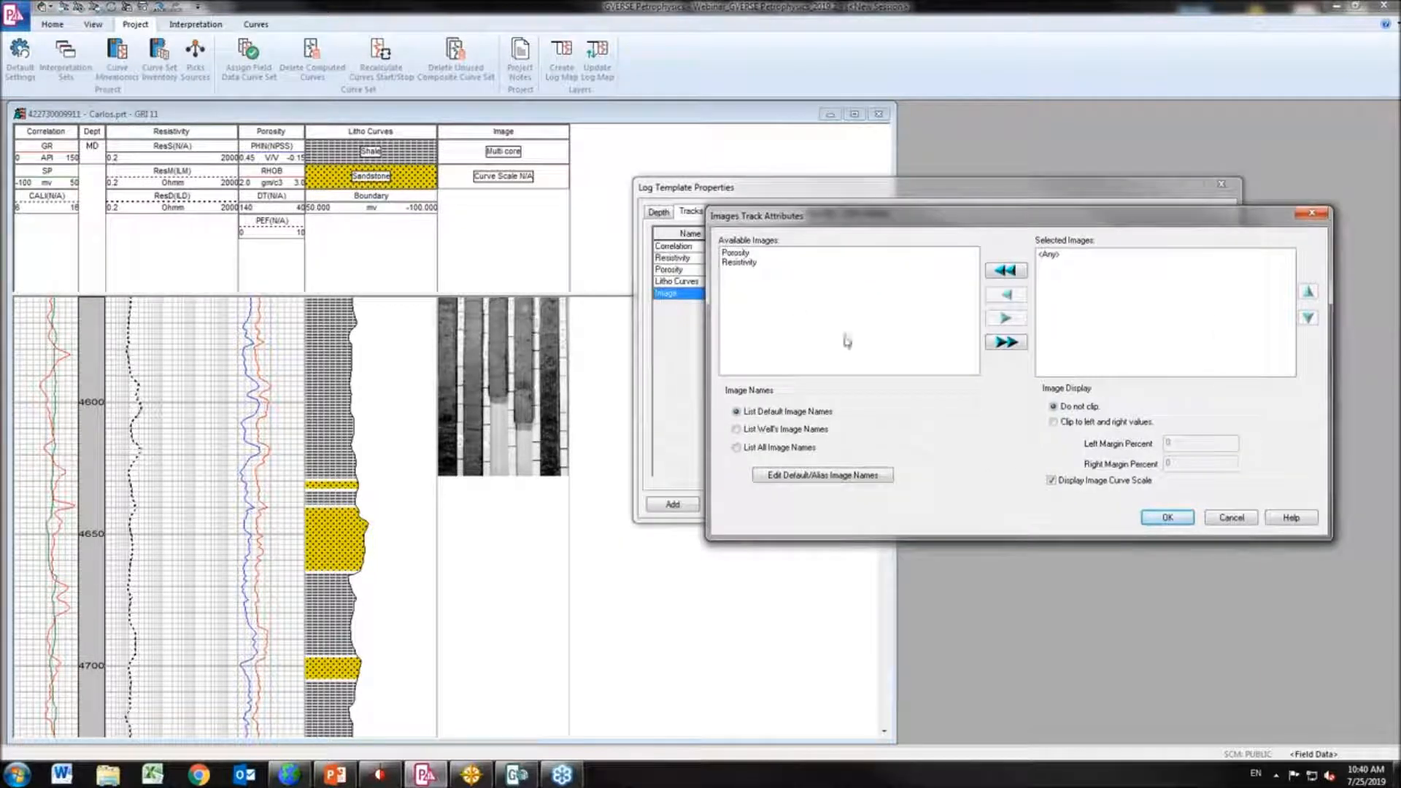
pyautogui.click(752, 432)
pyautogui.click(746, 253)
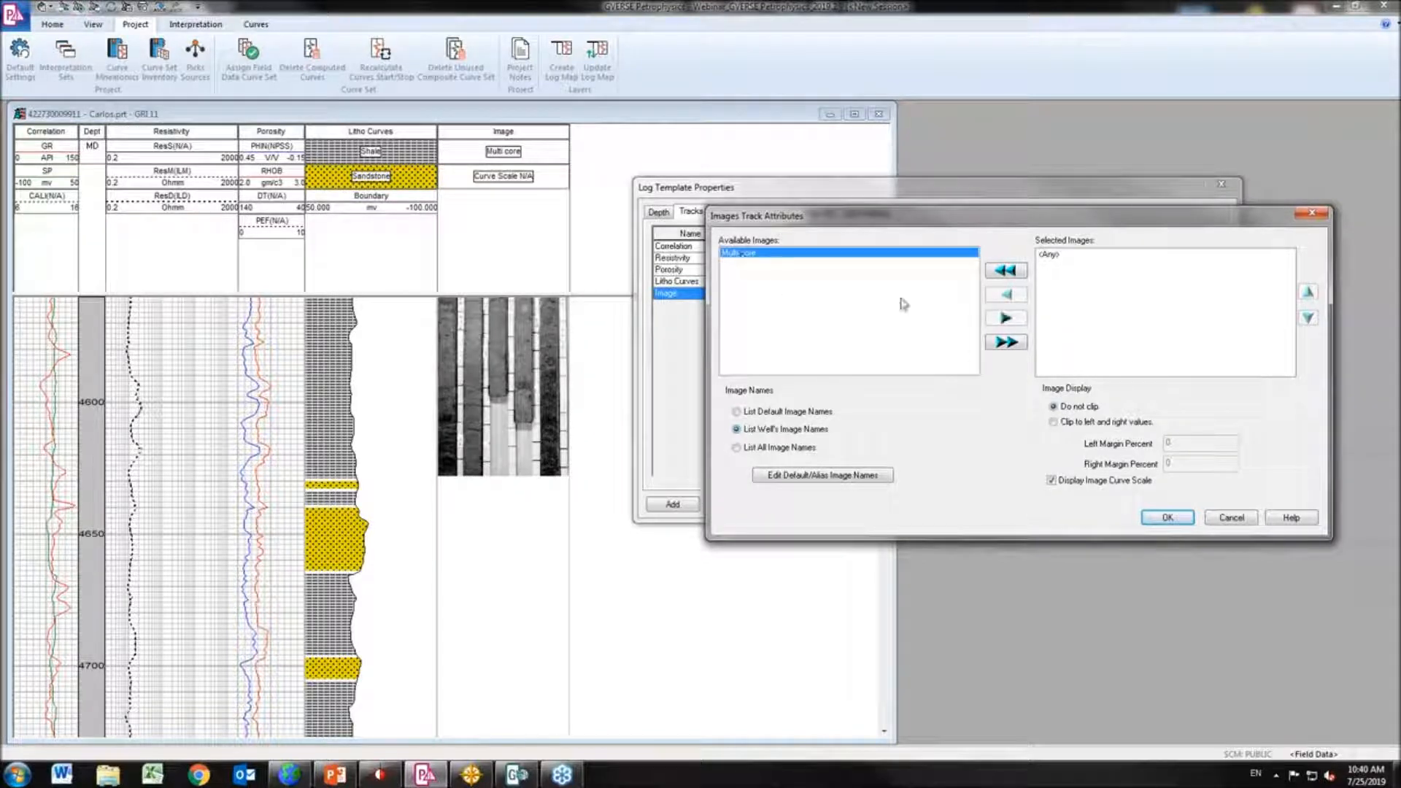
pyautogui.click(1006, 318)
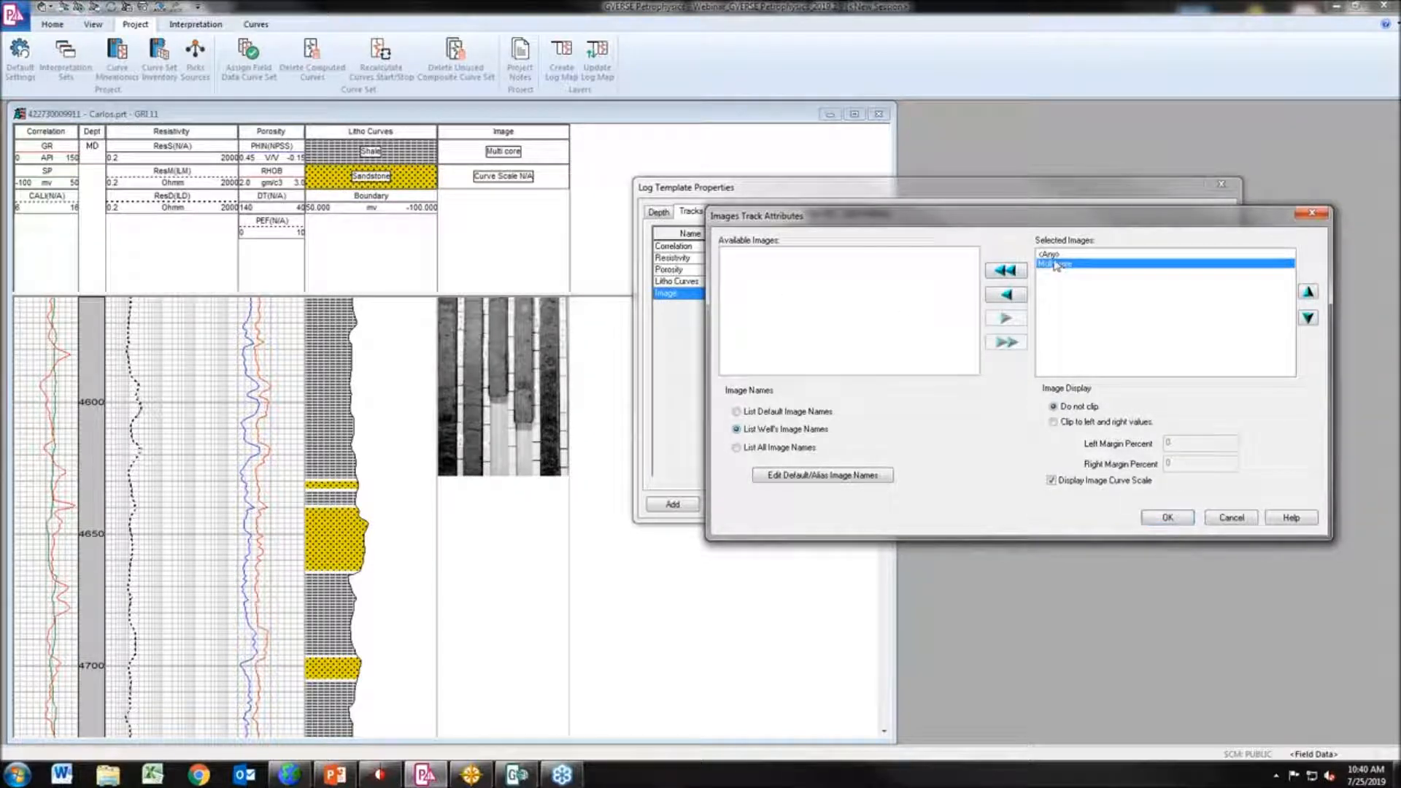
pyautogui.click(1308, 292)
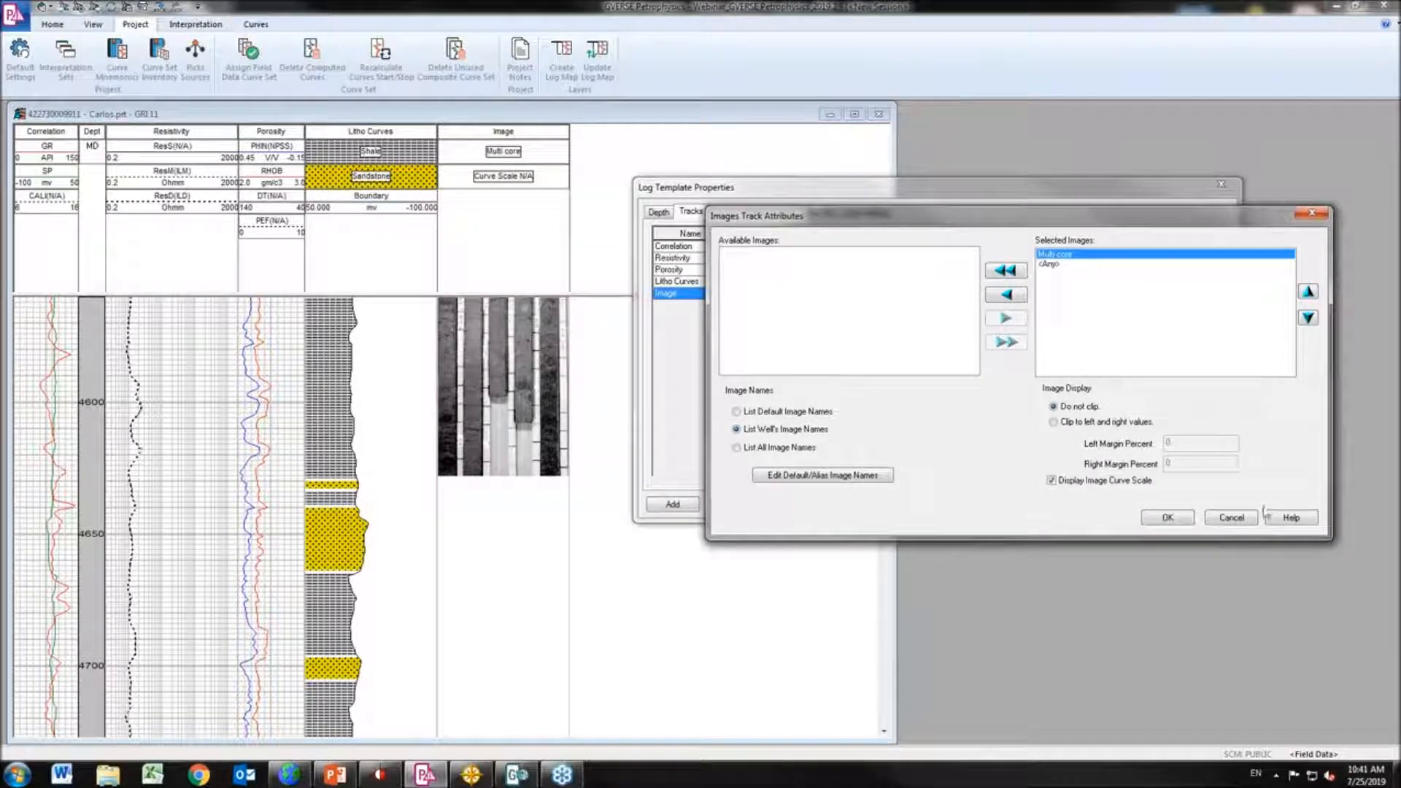
pyautogui.click(1232, 518)
pyautogui.click(1082, 505)
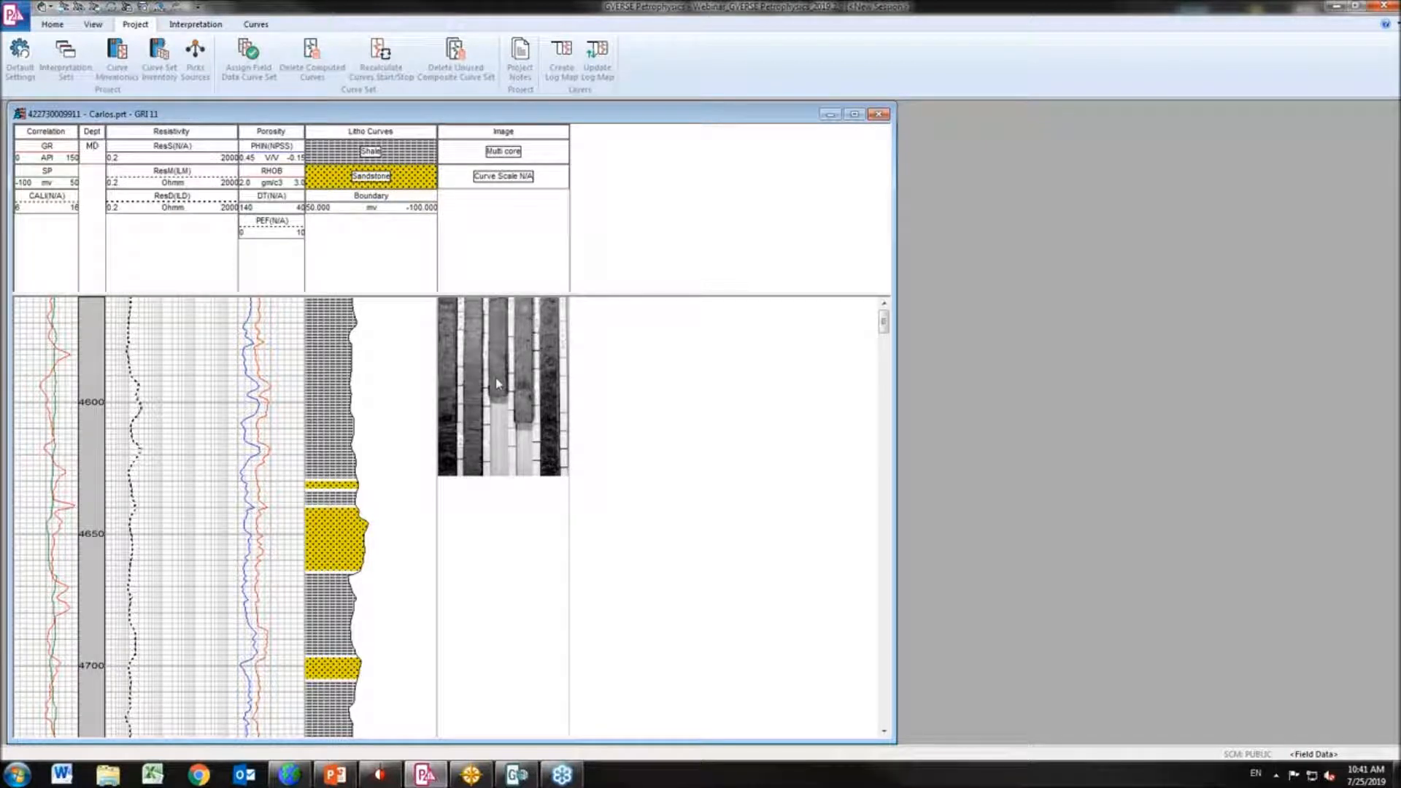
pyautogui.rightClick(163, 405)
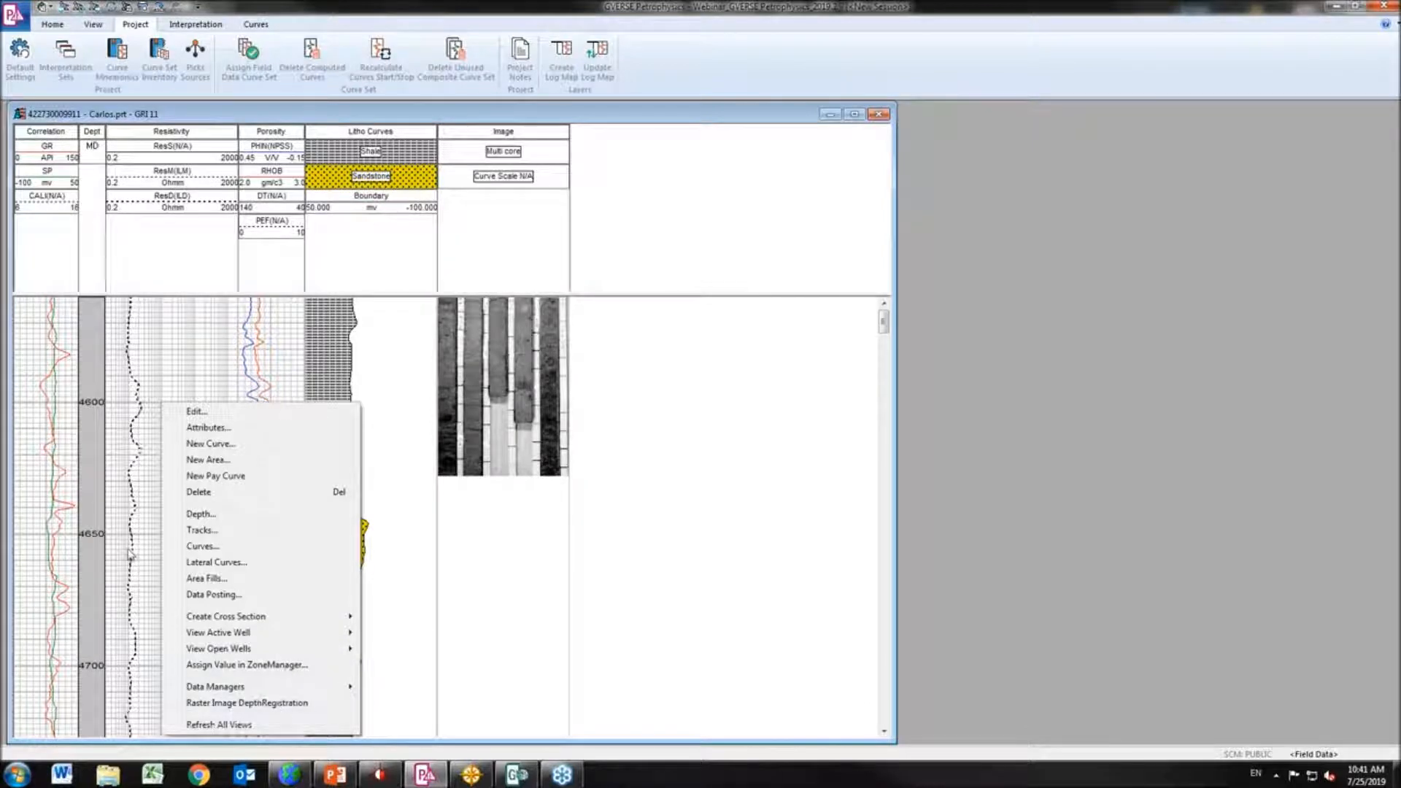
pyautogui.click(752, 511)
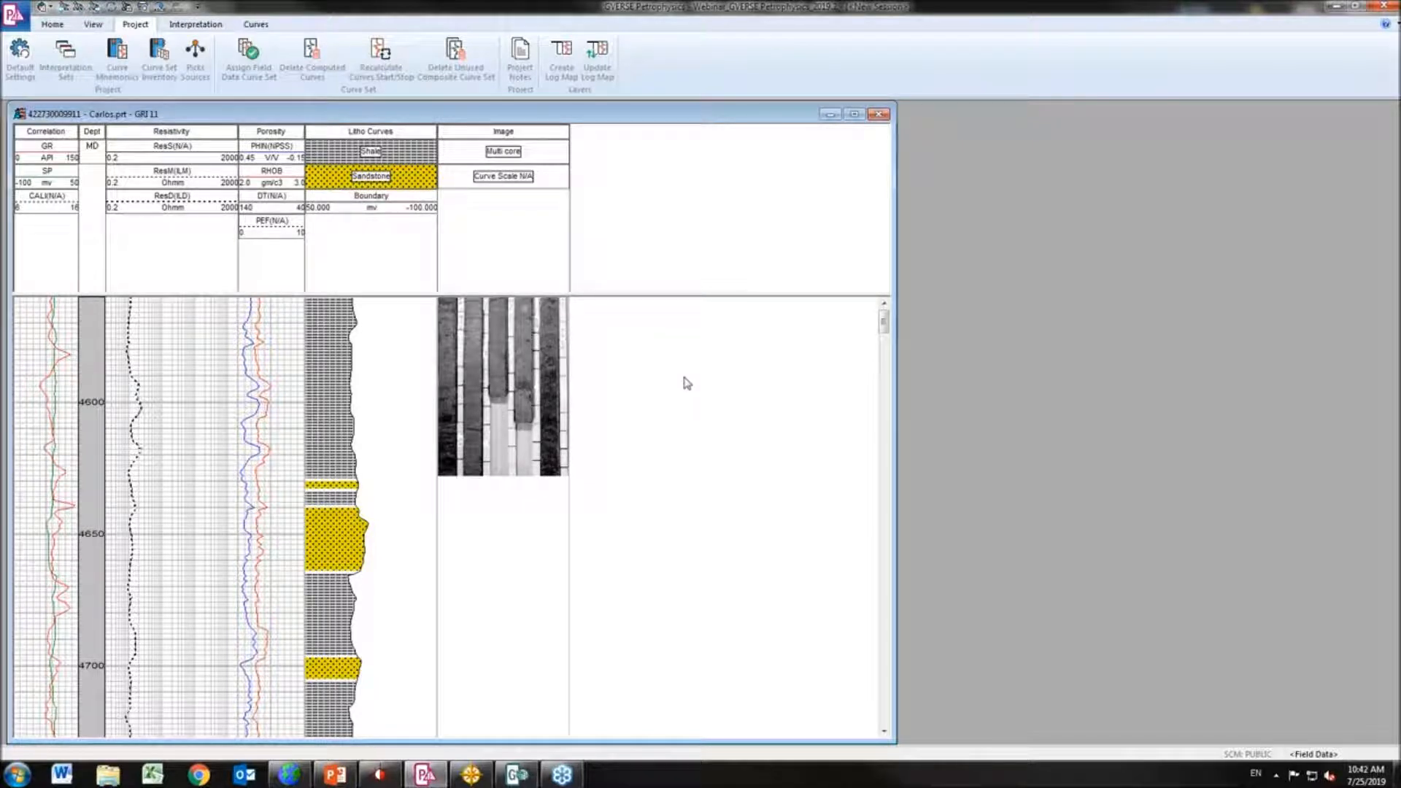
# Add a Text track beside the core Image track
pyautogui.rightClick(670, 384)
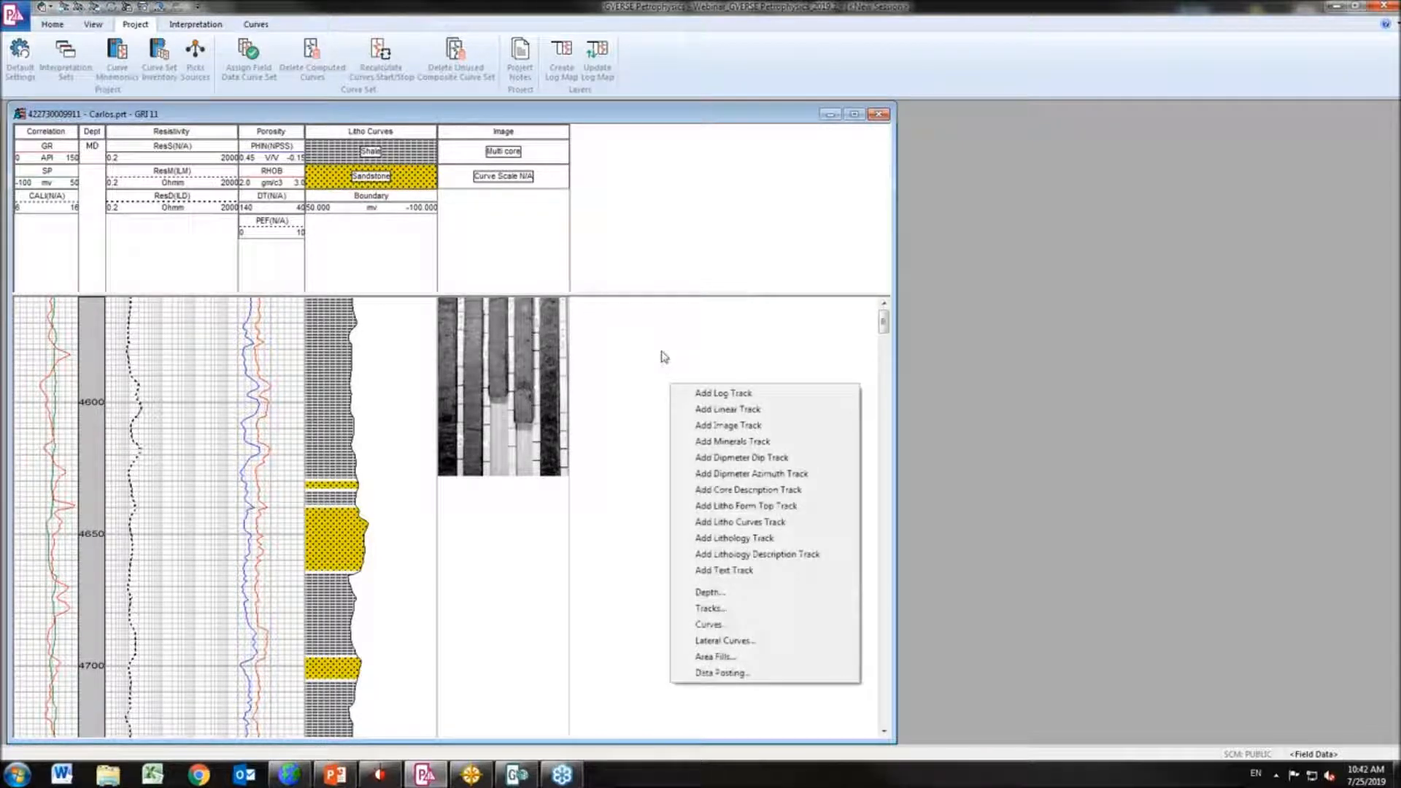
pyautogui.click(741, 570)
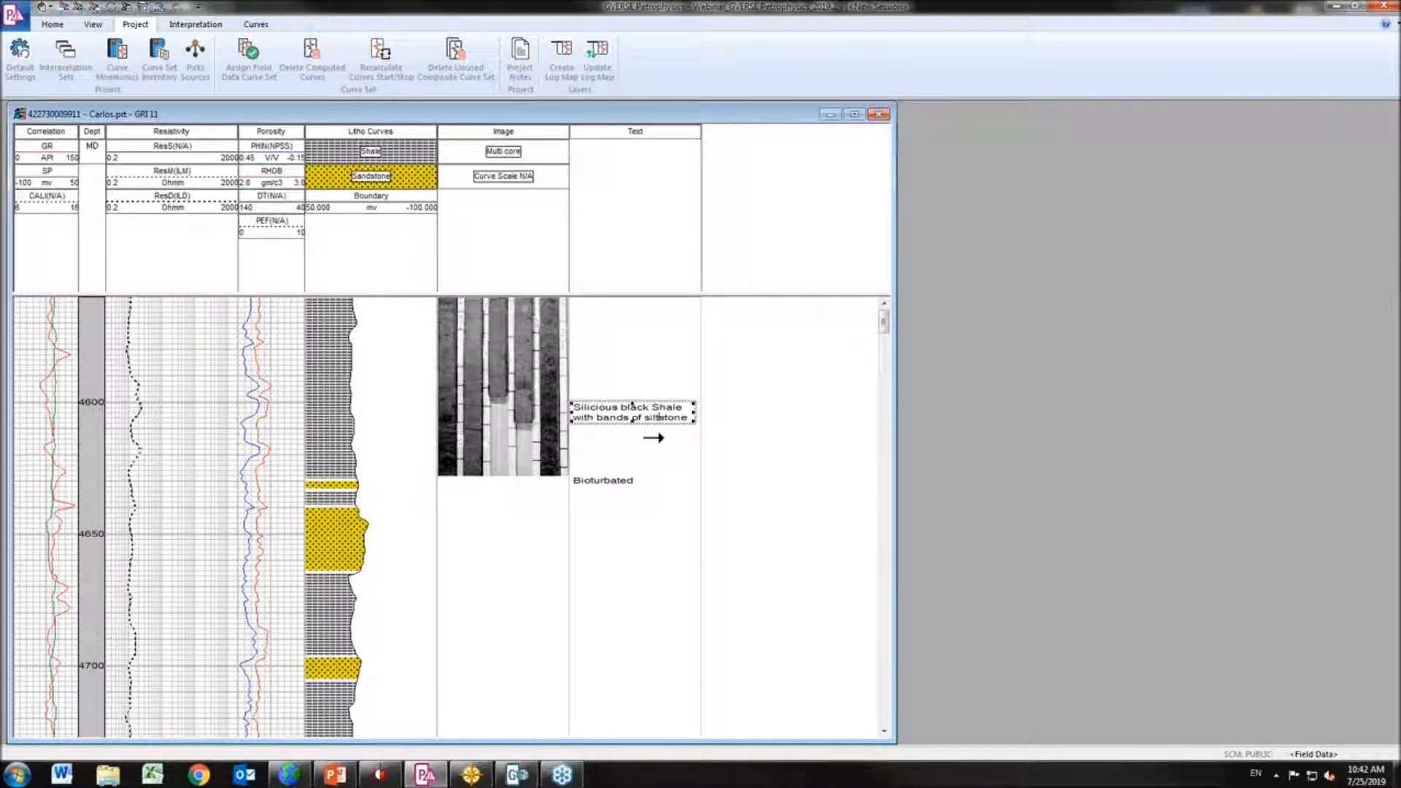
# Check the Text track's text style attribute in the log template's track properties, leaving it as is
pyautogui.rightClick(647, 381)
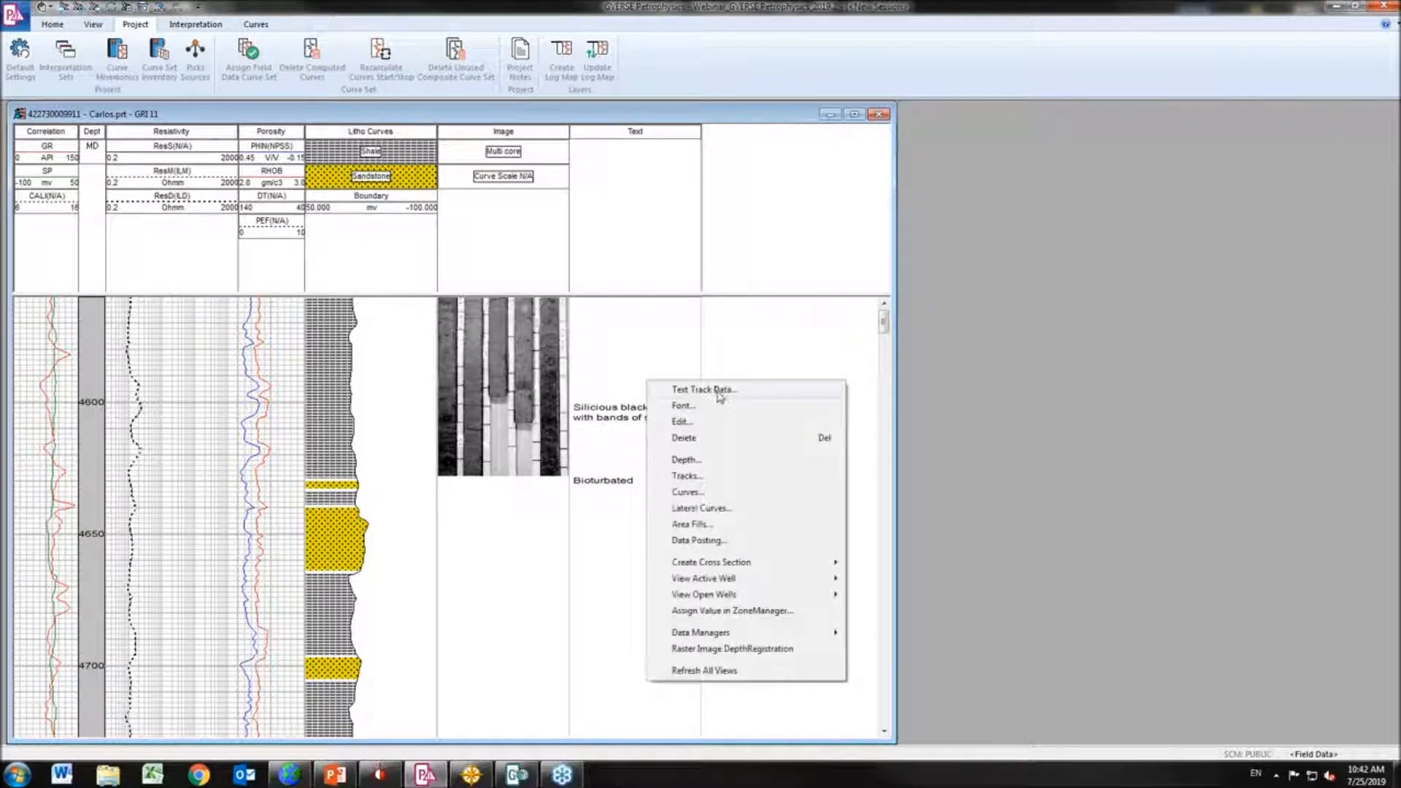
pyautogui.click(686, 476)
pyautogui.click(745, 335)
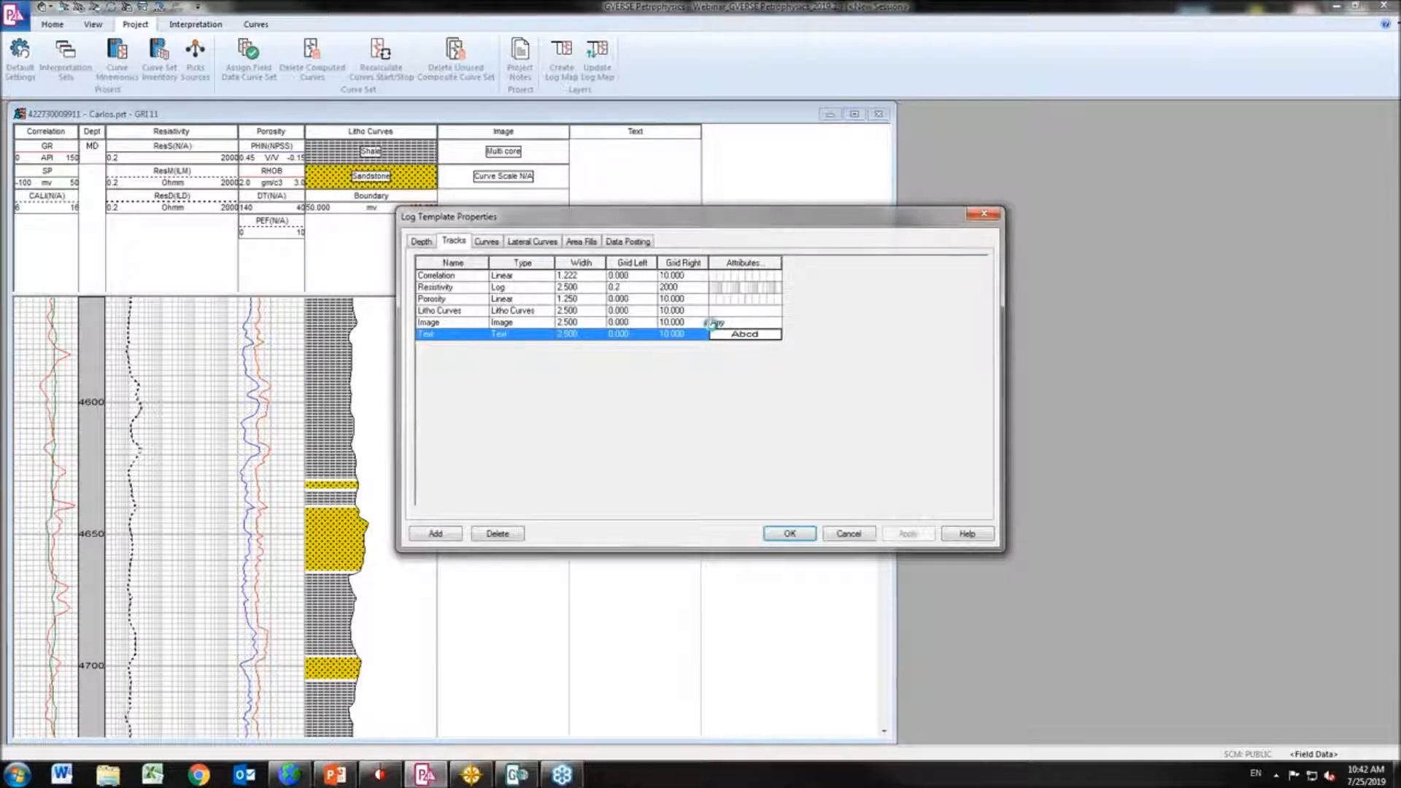
pyautogui.click(844, 257)
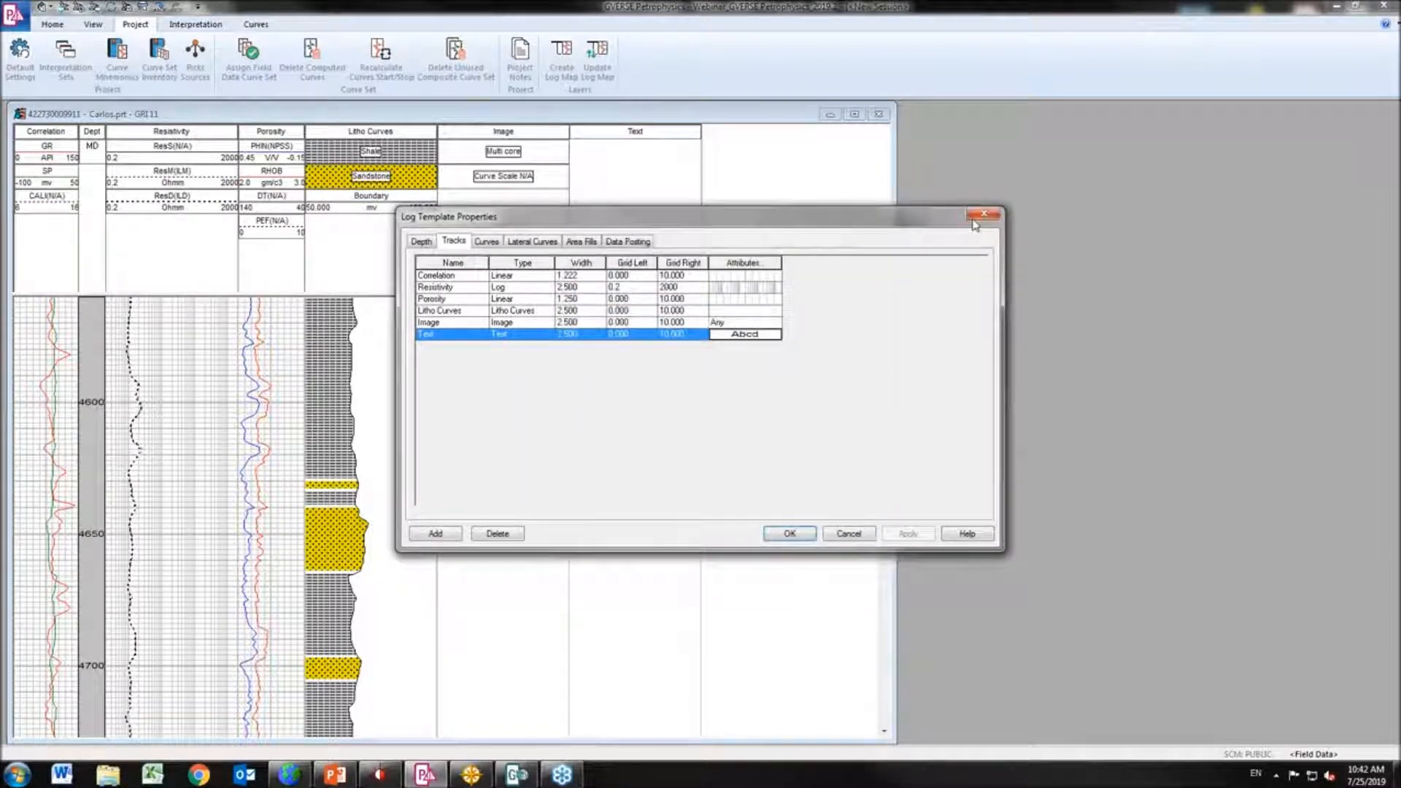
pyautogui.click(978, 216)
# Review the Text track's depth and text entries, try an additional blank row, and close without saving it
pyautogui.rightClick(651, 416)
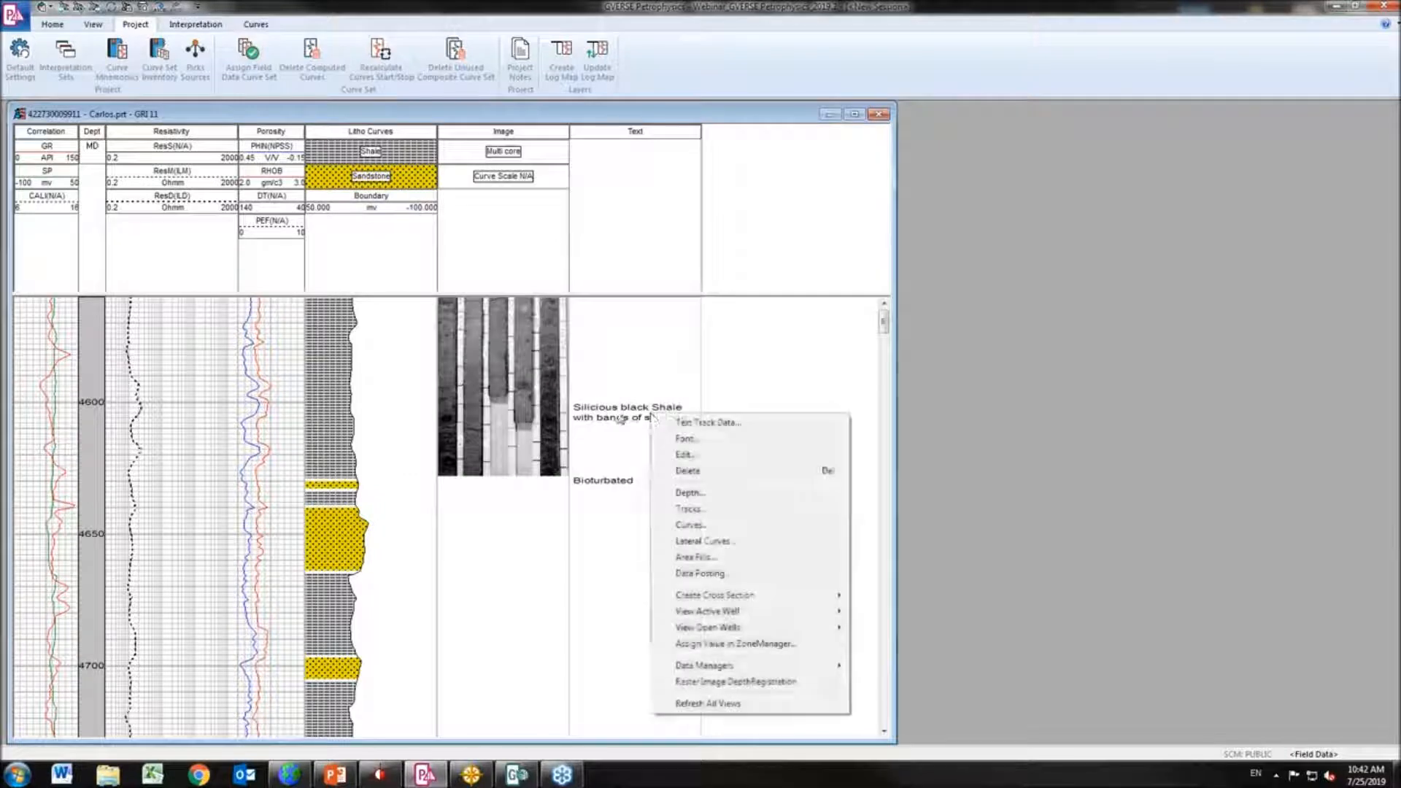
pyautogui.click(686, 423)
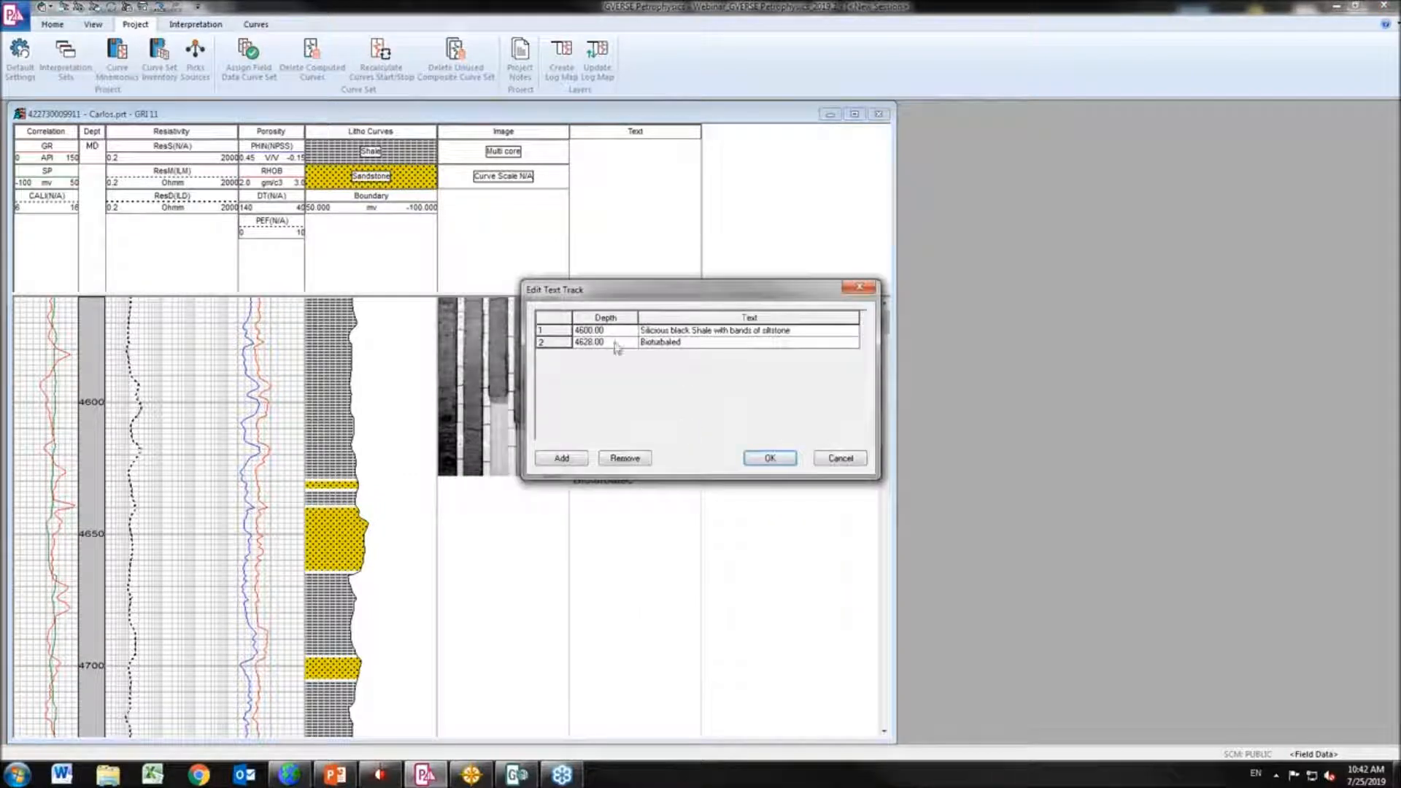
pyautogui.moveTo(758, 290); pyautogui.dragTo(998, 284)
pyautogui.click(802, 450)
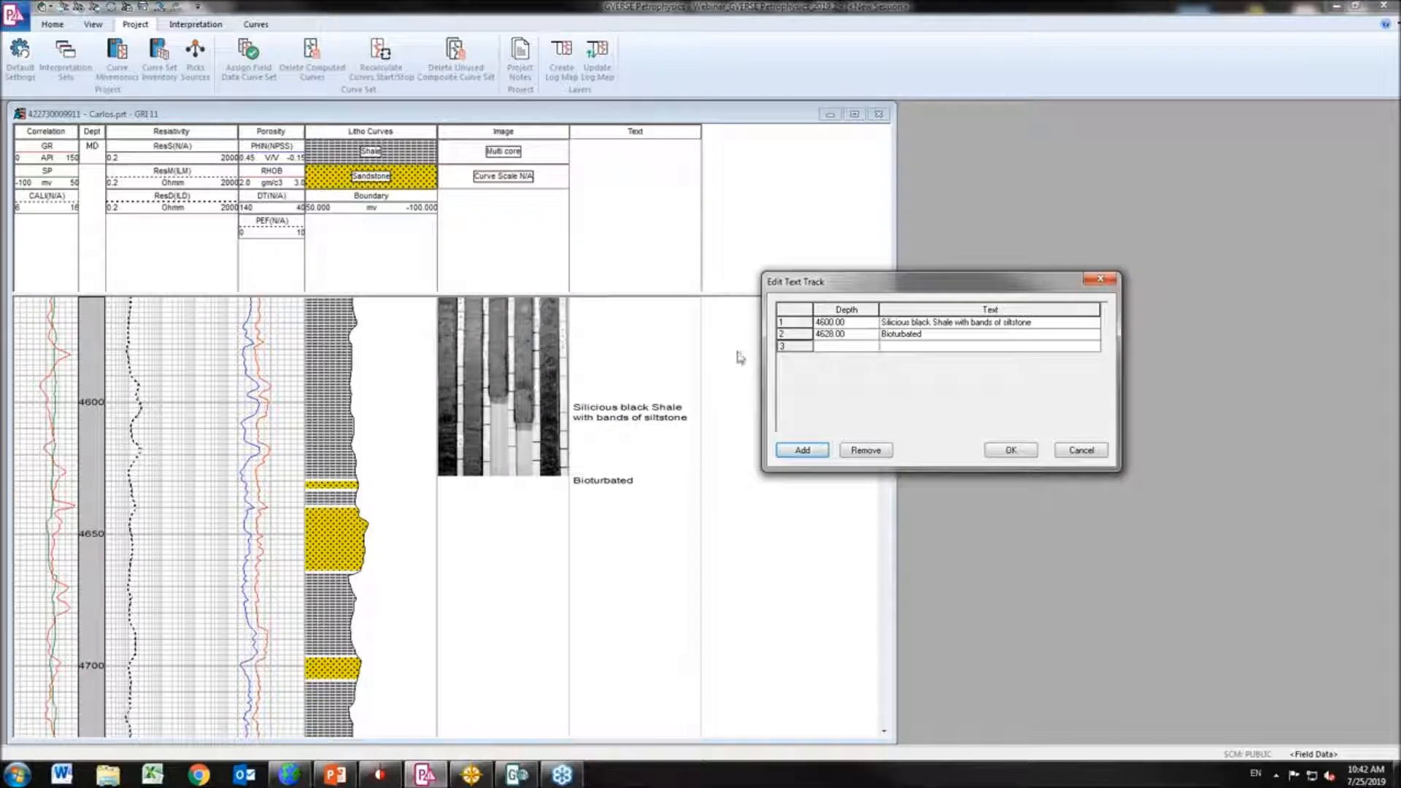
pyautogui.click(1097, 284)
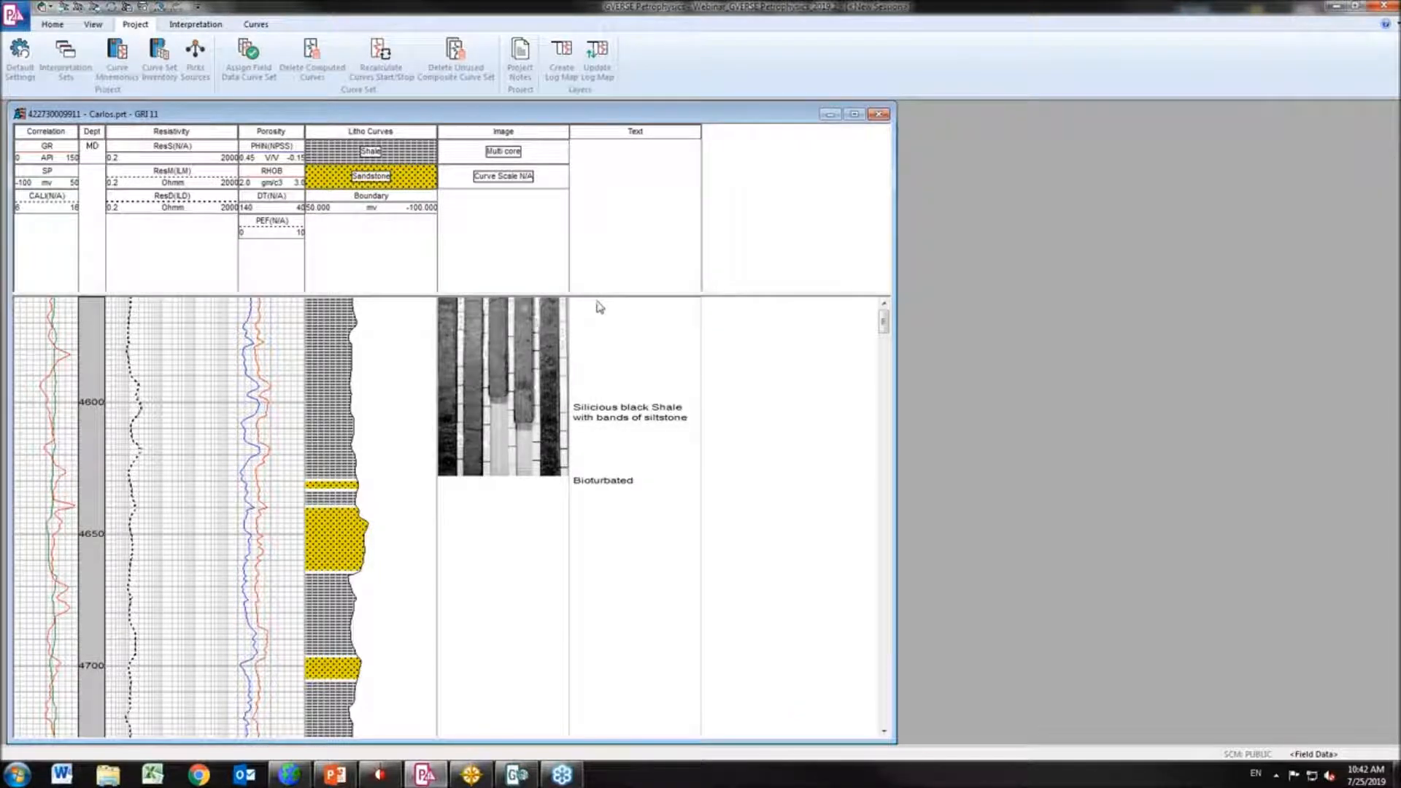
# Add a Lithology track beside the Text track and insert a Sandstone interval above the Carbn Shale, stretching it thicker
pyautogui.rightClick(746, 386)
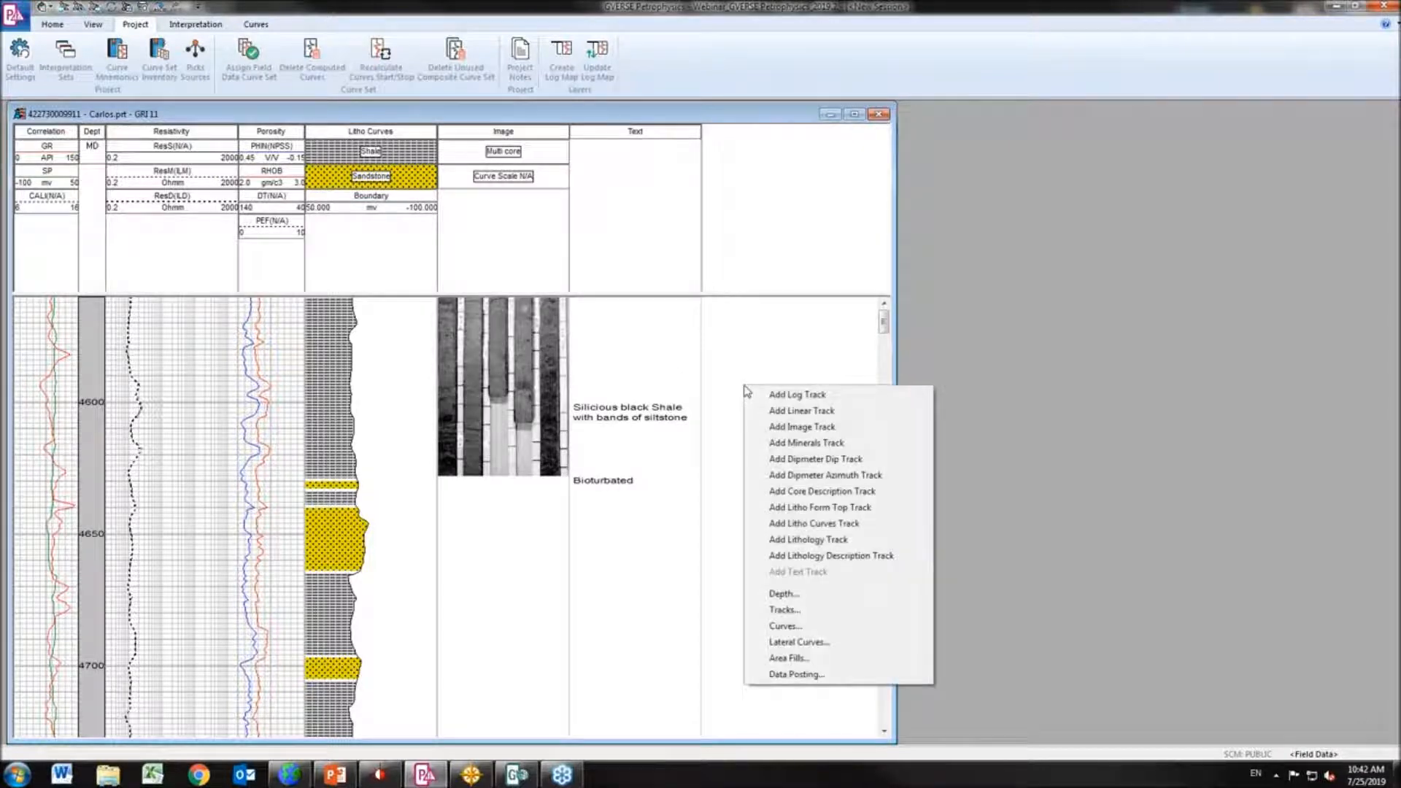
pyautogui.click(849, 540)
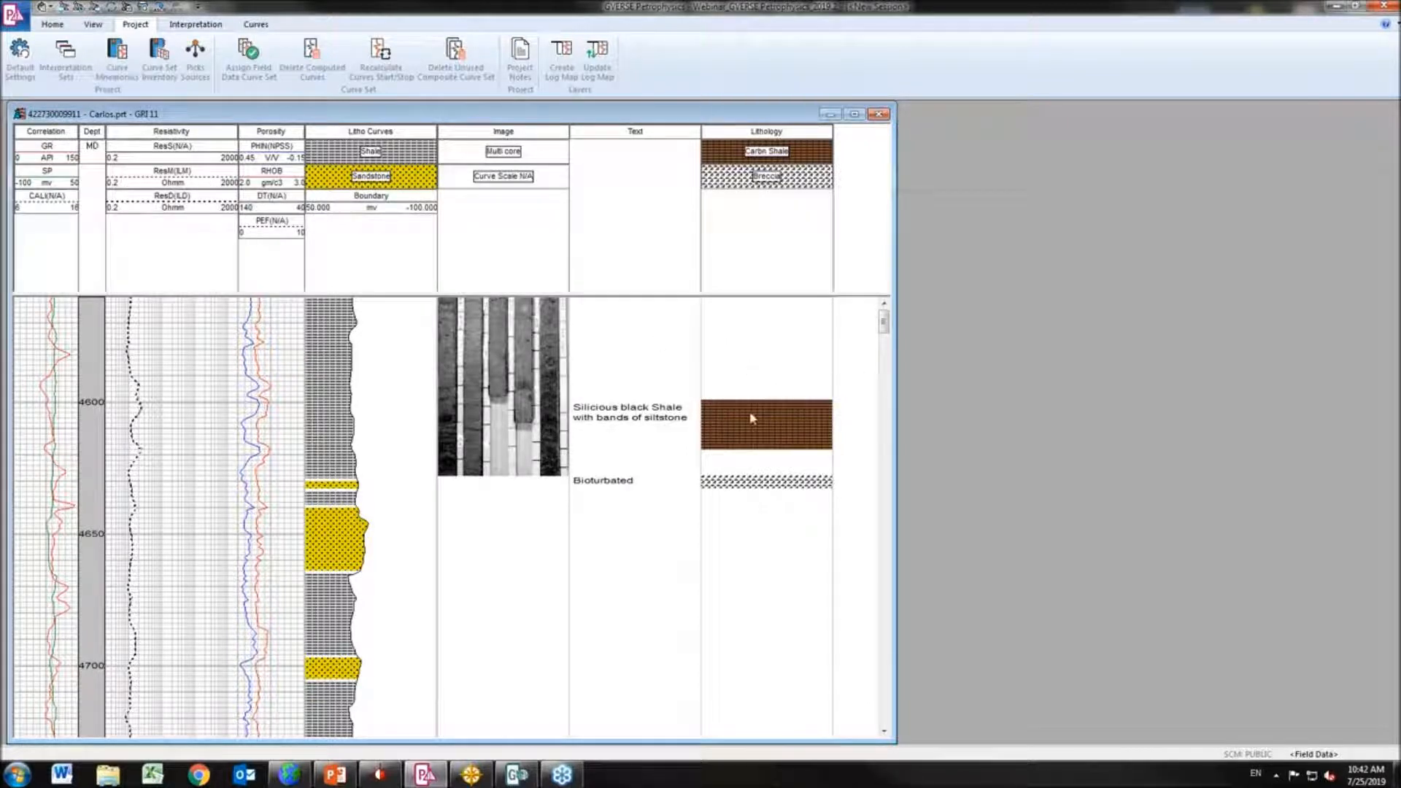
pyautogui.rightClick(748, 357)
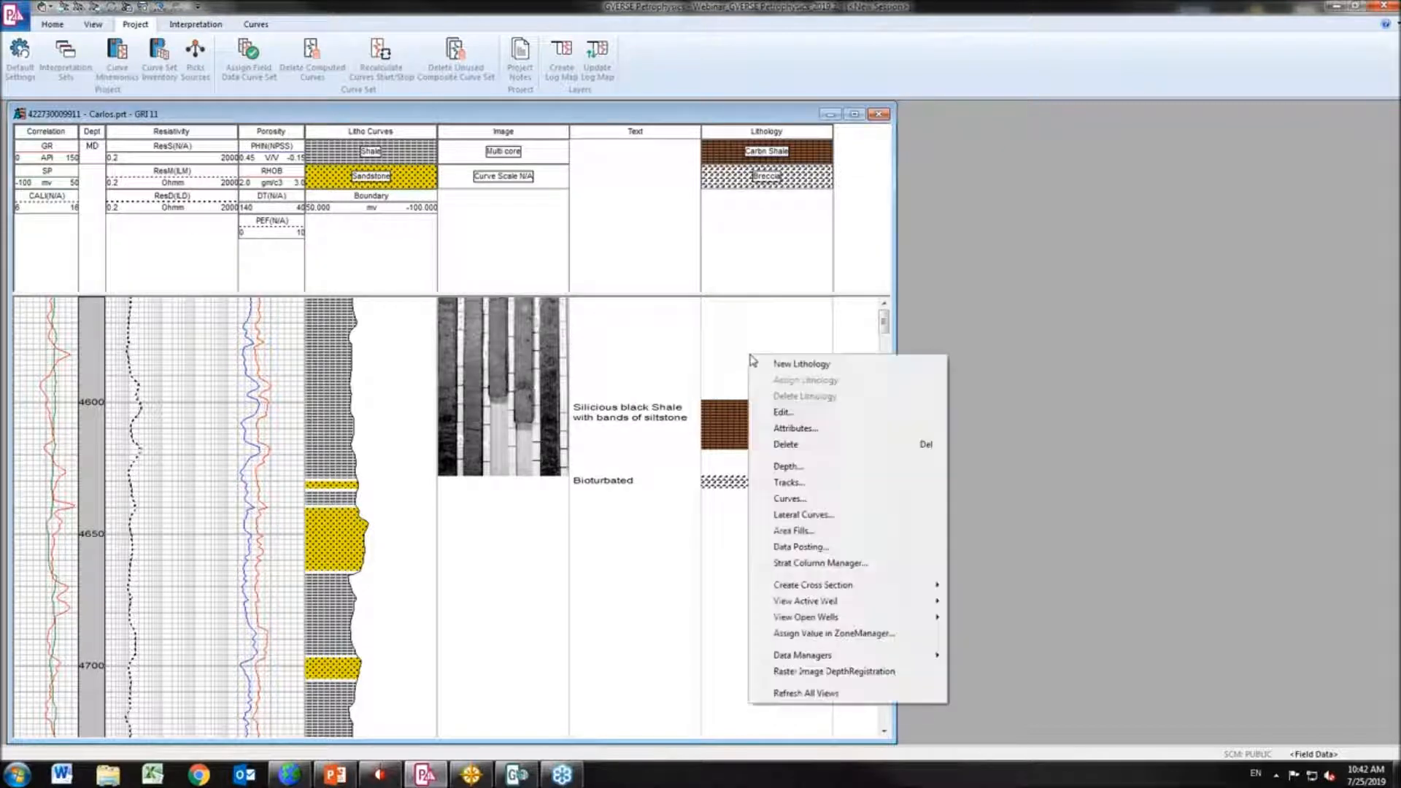
pyautogui.click(801, 363)
pyautogui.moveTo(752, 314); pyautogui.dragTo(527, 263)
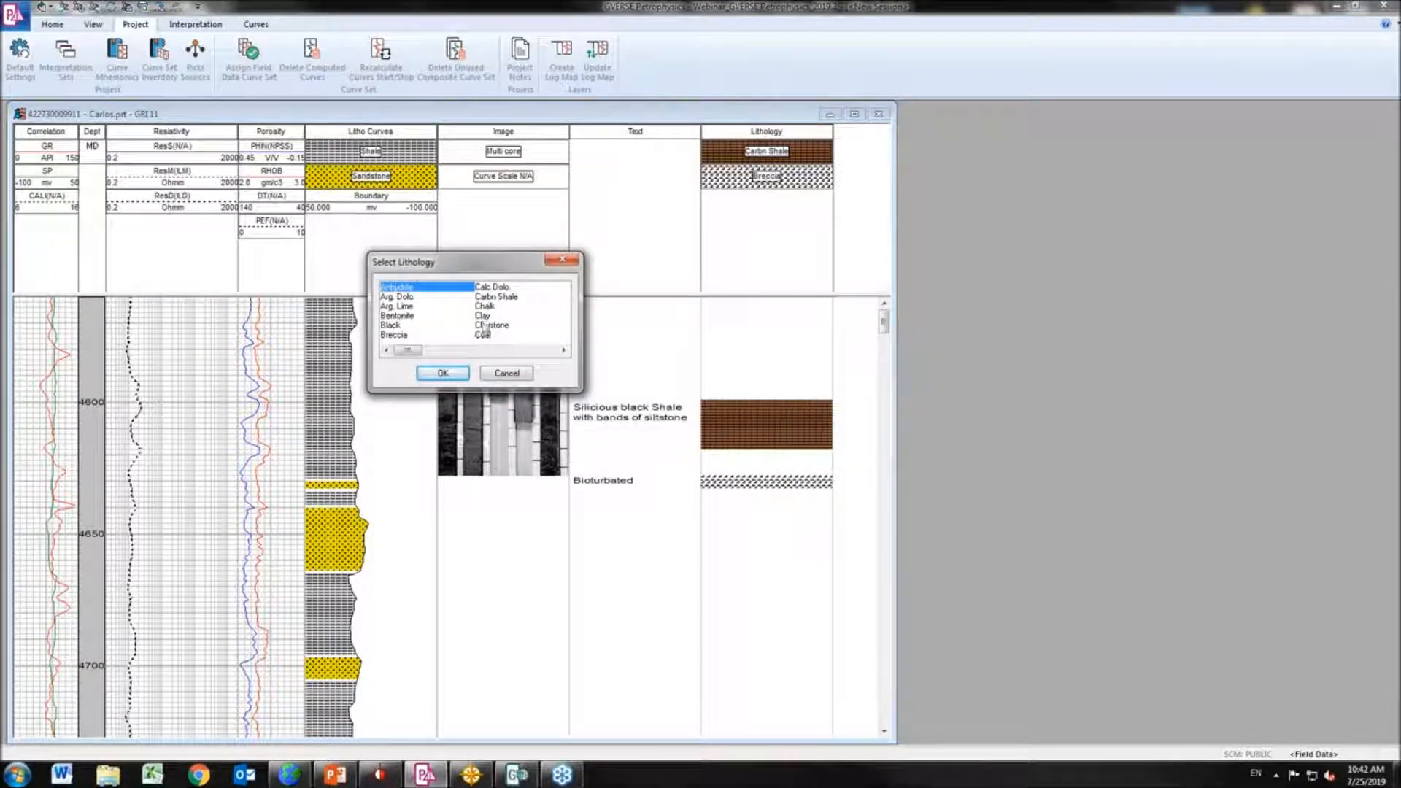
pyautogui.click(564, 351)
pyautogui.click(563, 351)
pyautogui.click(563, 351)
pyautogui.click(564, 351)
pyautogui.click(564, 351)
pyautogui.click(563, 351)
pyautogui.click(563, 351)
pyautogui.click(564, 351)
pyautogui.click(564, 351)
pyautogui.click(564, 351)
pyautogui.click(563, 352)
pyautogui.click(487, 307)
pyautogui.click(443, 373)
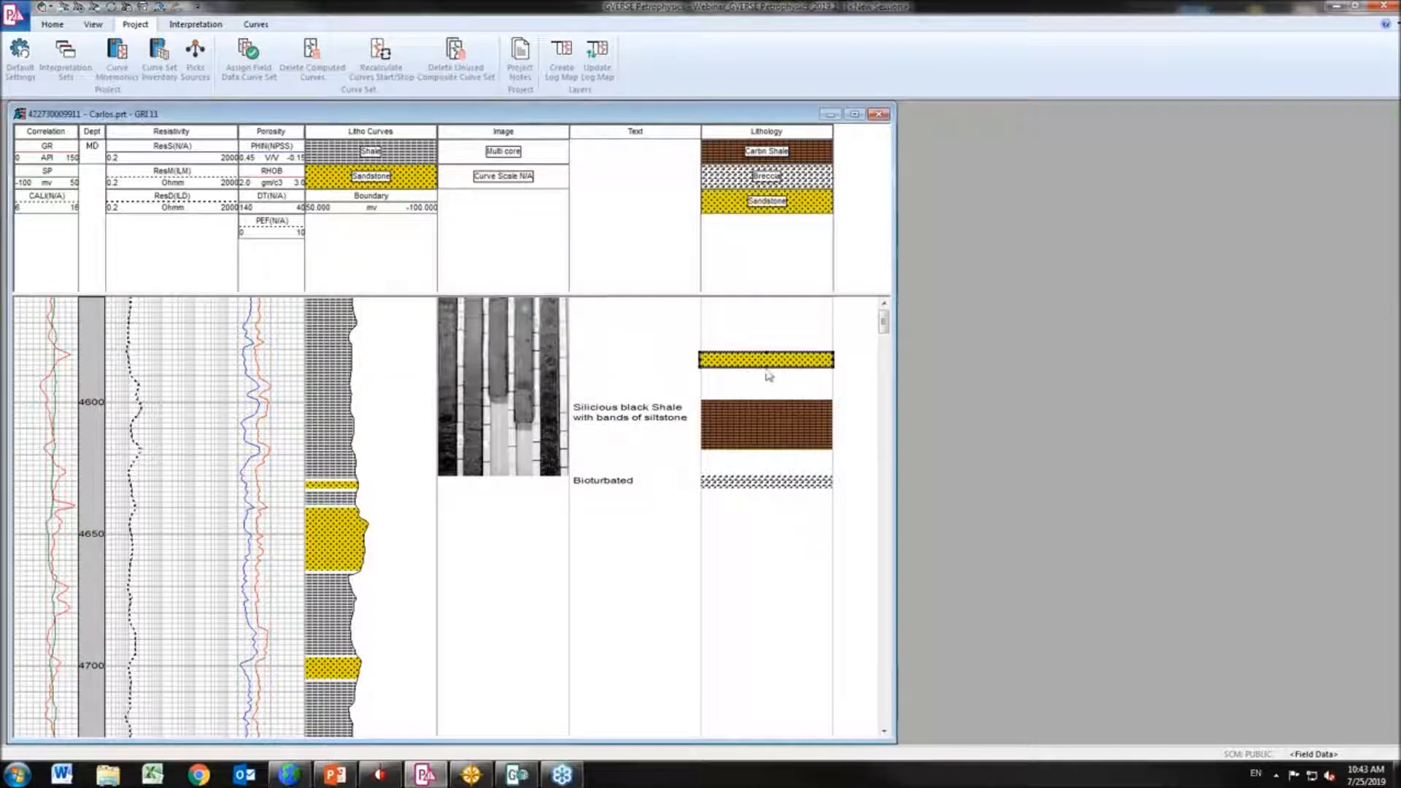
pyautogui.moveTo(767, 368); pyautogui.dragTo(768, 331)
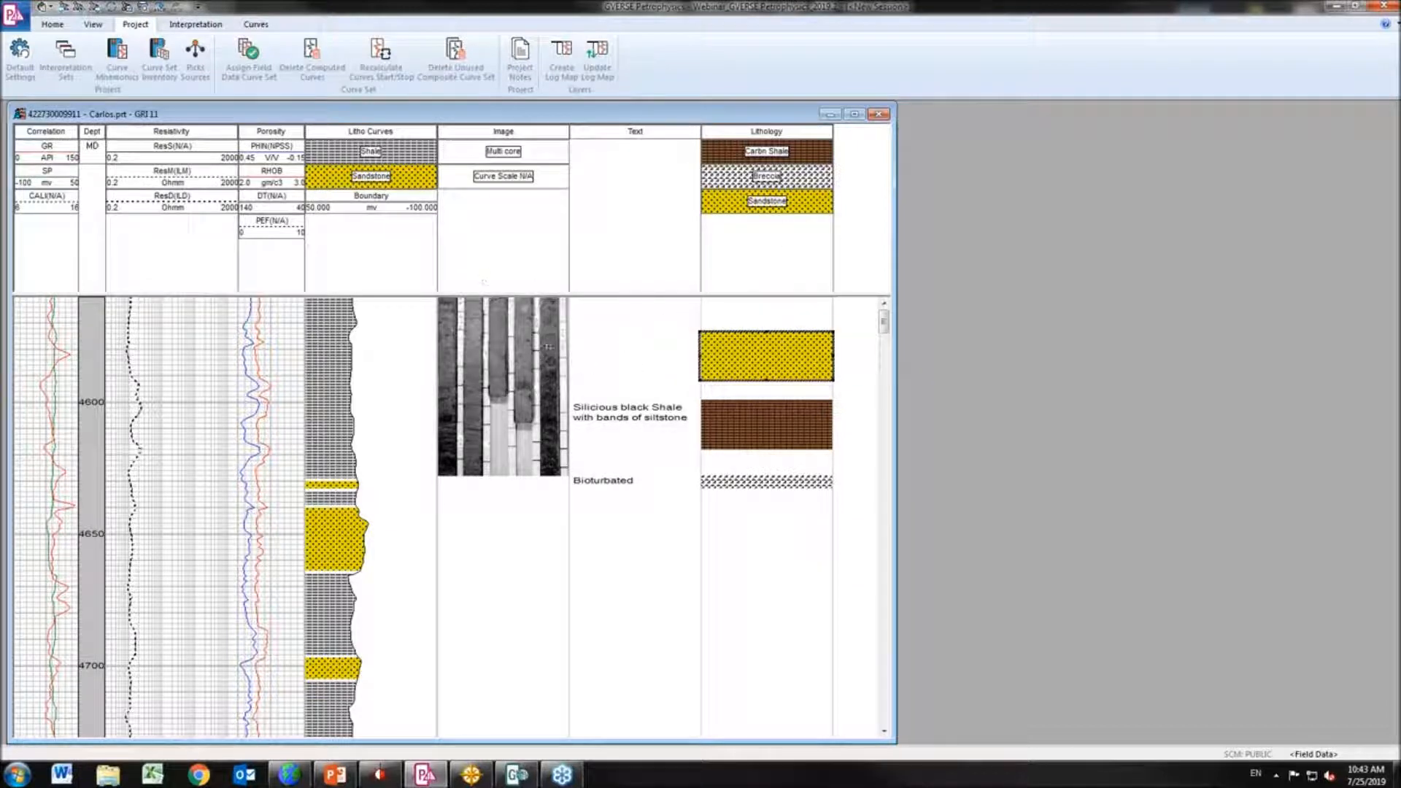
# Delete the Lithology track and try to add a fresh one beside the Text track
pyautogui.press('Delete')
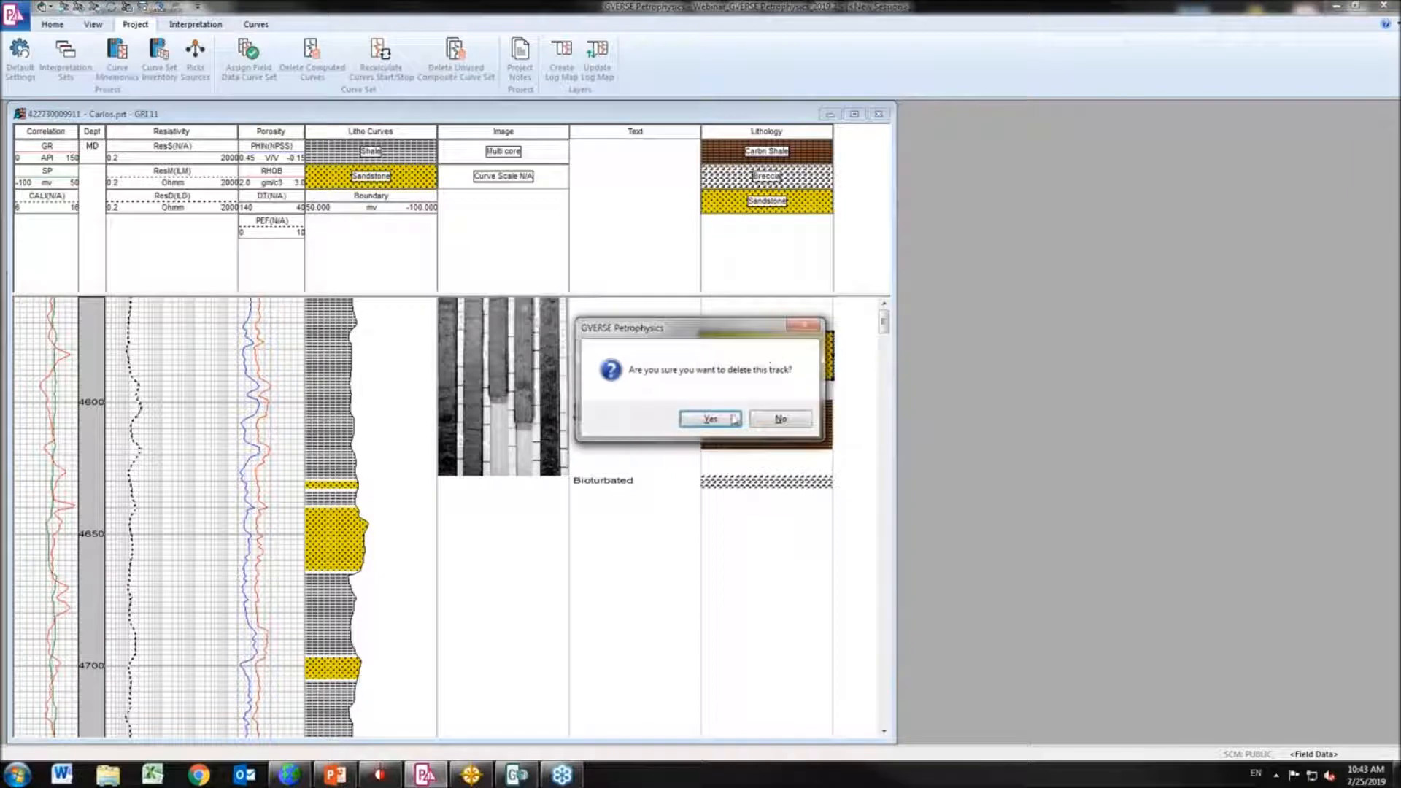
pyautogui.click(711, 419)
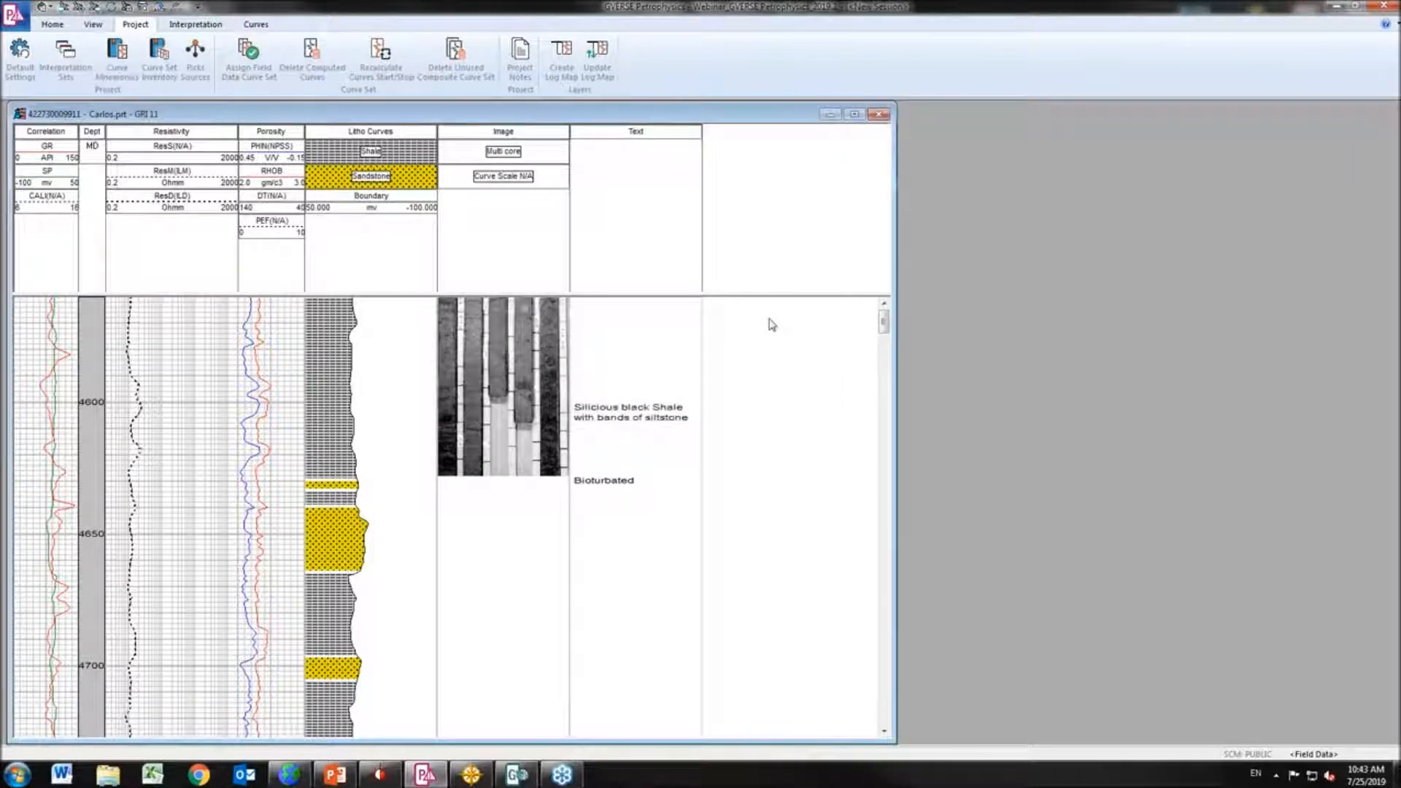
pyautogui.rightClick(771, 322)
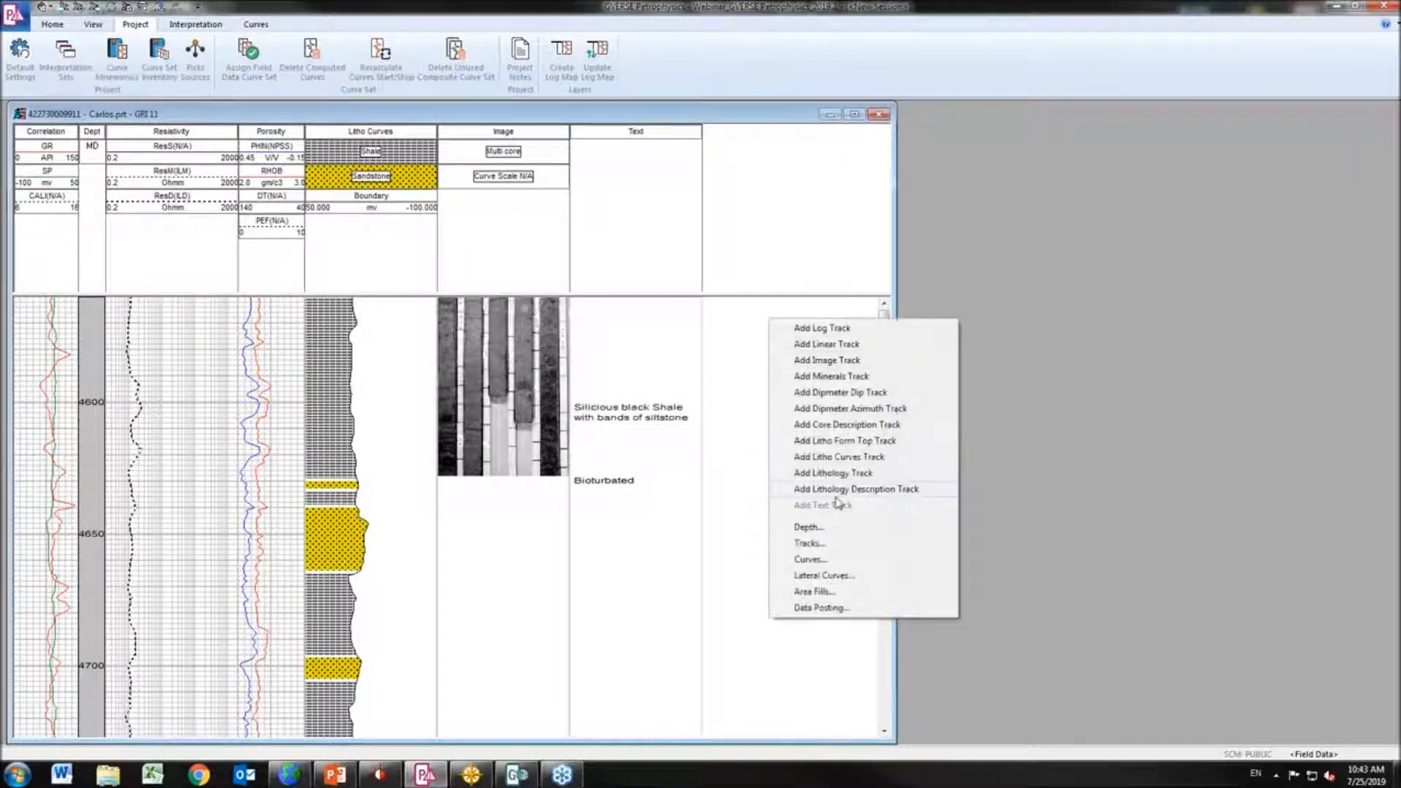
pyautogui.click(834, 474)
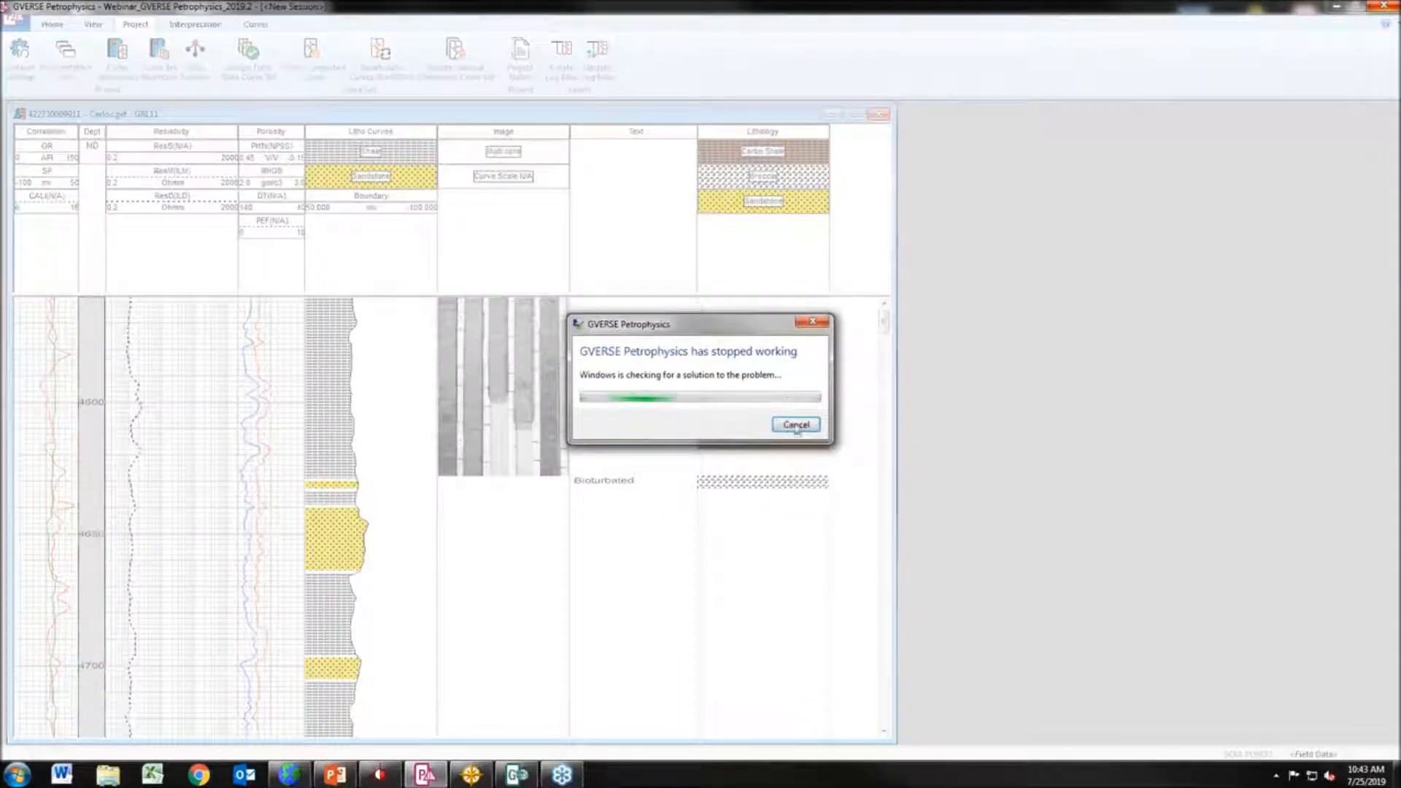
# Dismiss the crash report, relaunch GVERSE Petrophysics from ProjectExplorer, and close its introduction screen
pyautogui.click(794, 425)
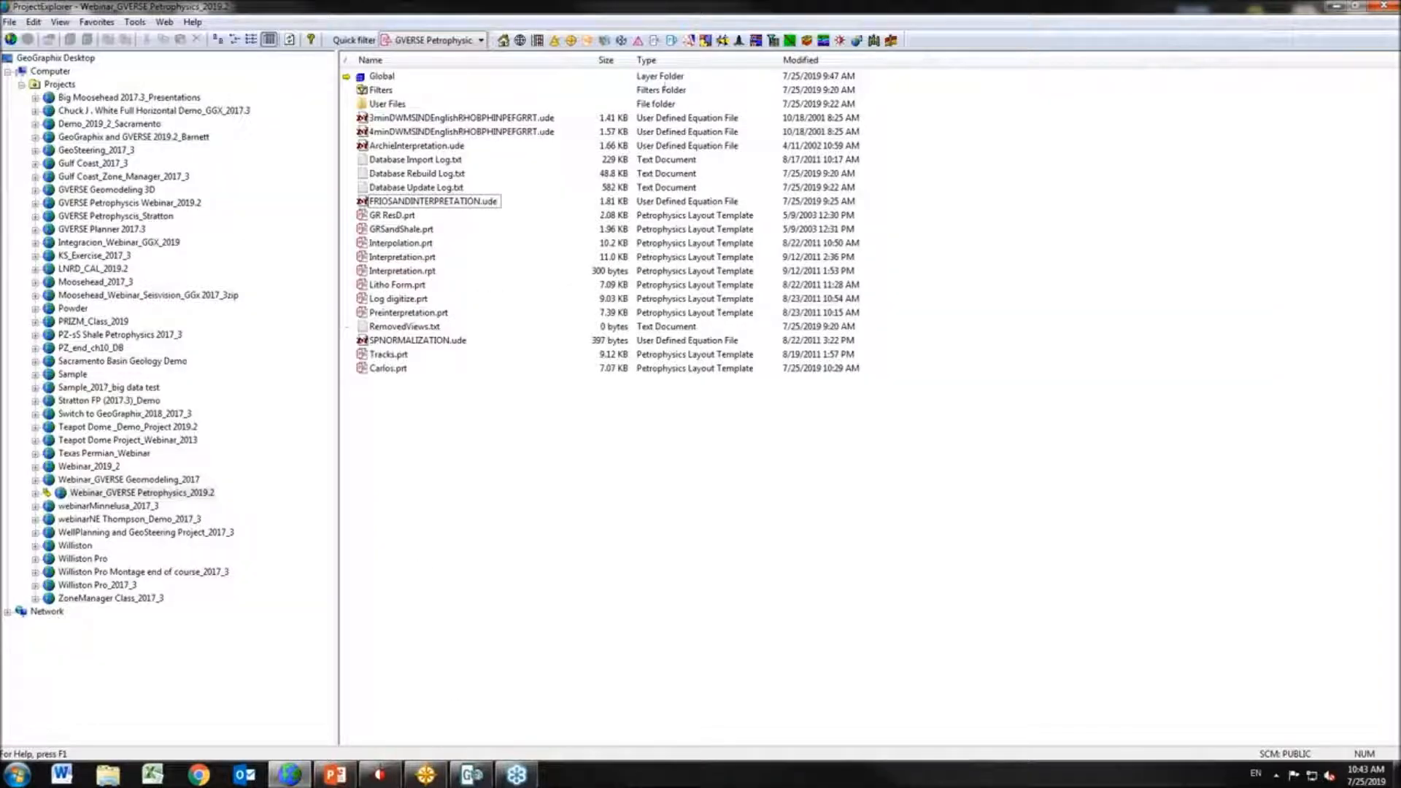
pyautogui.click(639, 40)
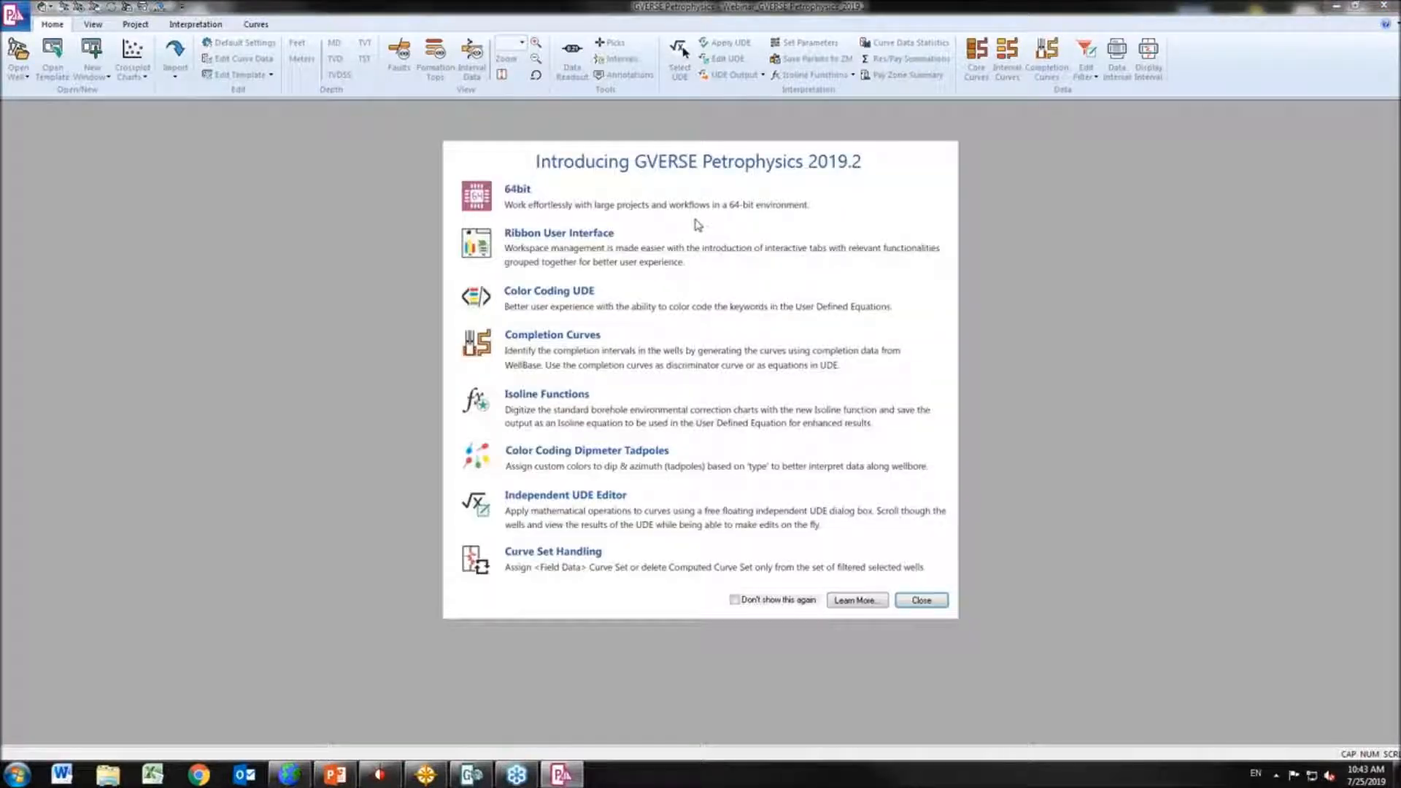
pyautogui.click(922, 600)
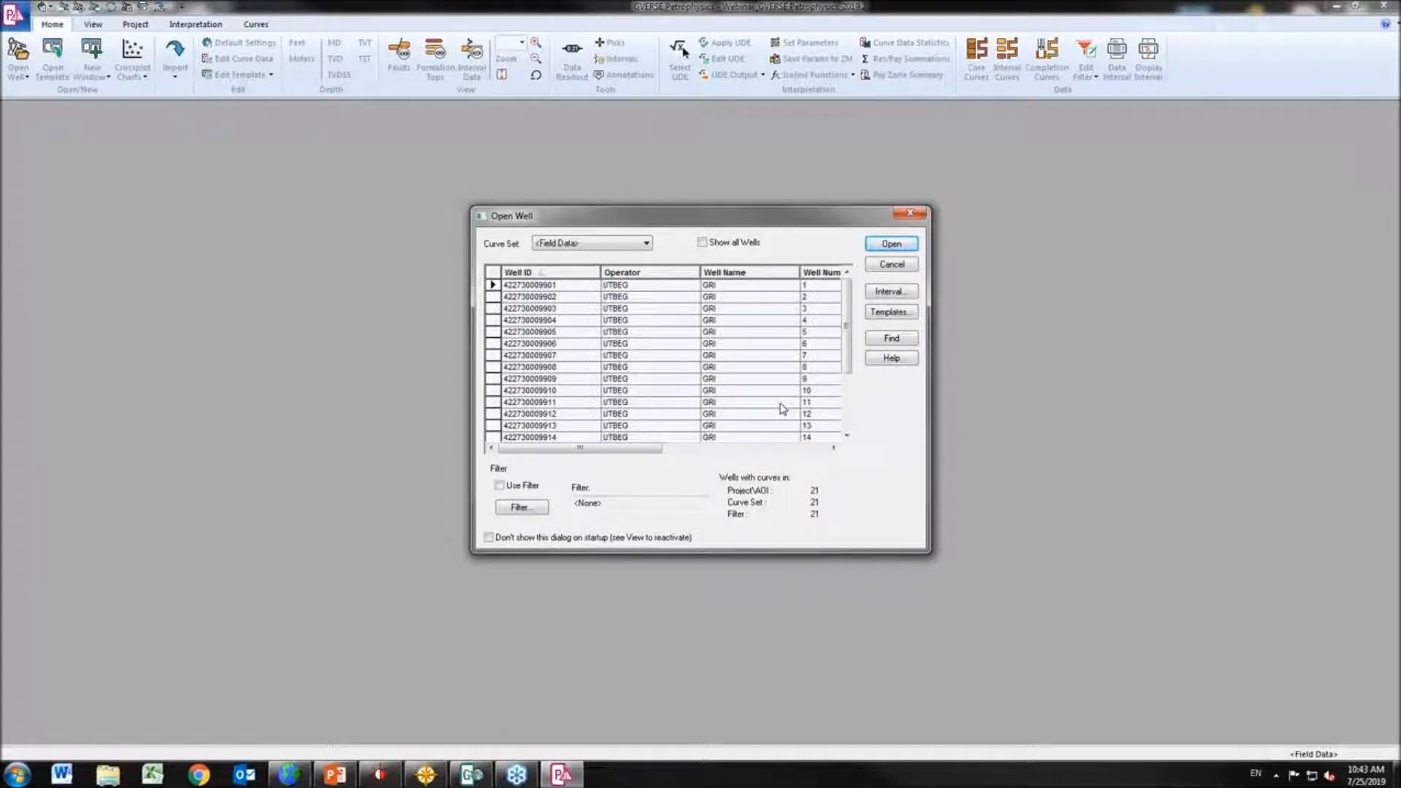
# Open well GRI 14 with the <Field Data> curve set
pyautogui.moveTo(854, 342); pyautogui.dragTo(859, 381)
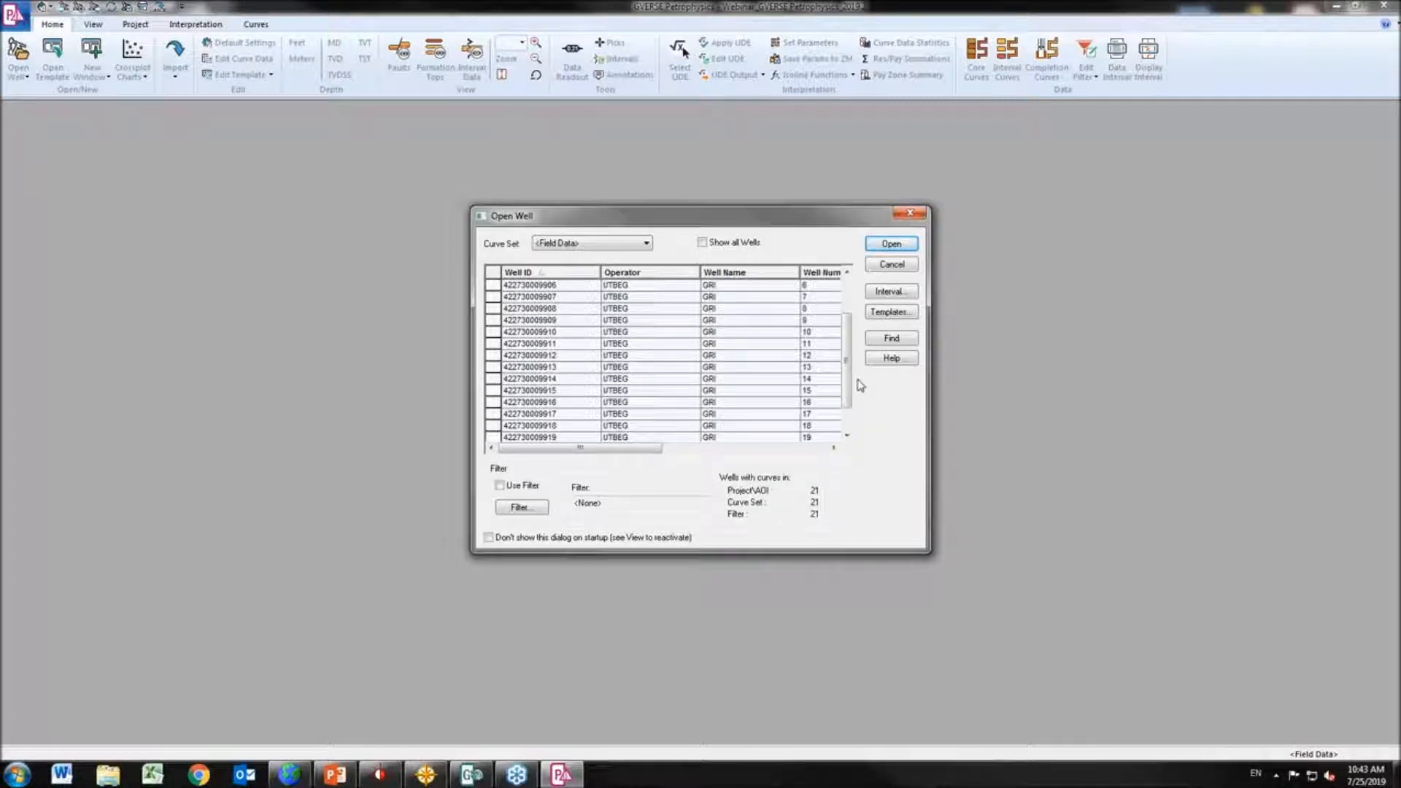
pyautogui.click(761, 380)
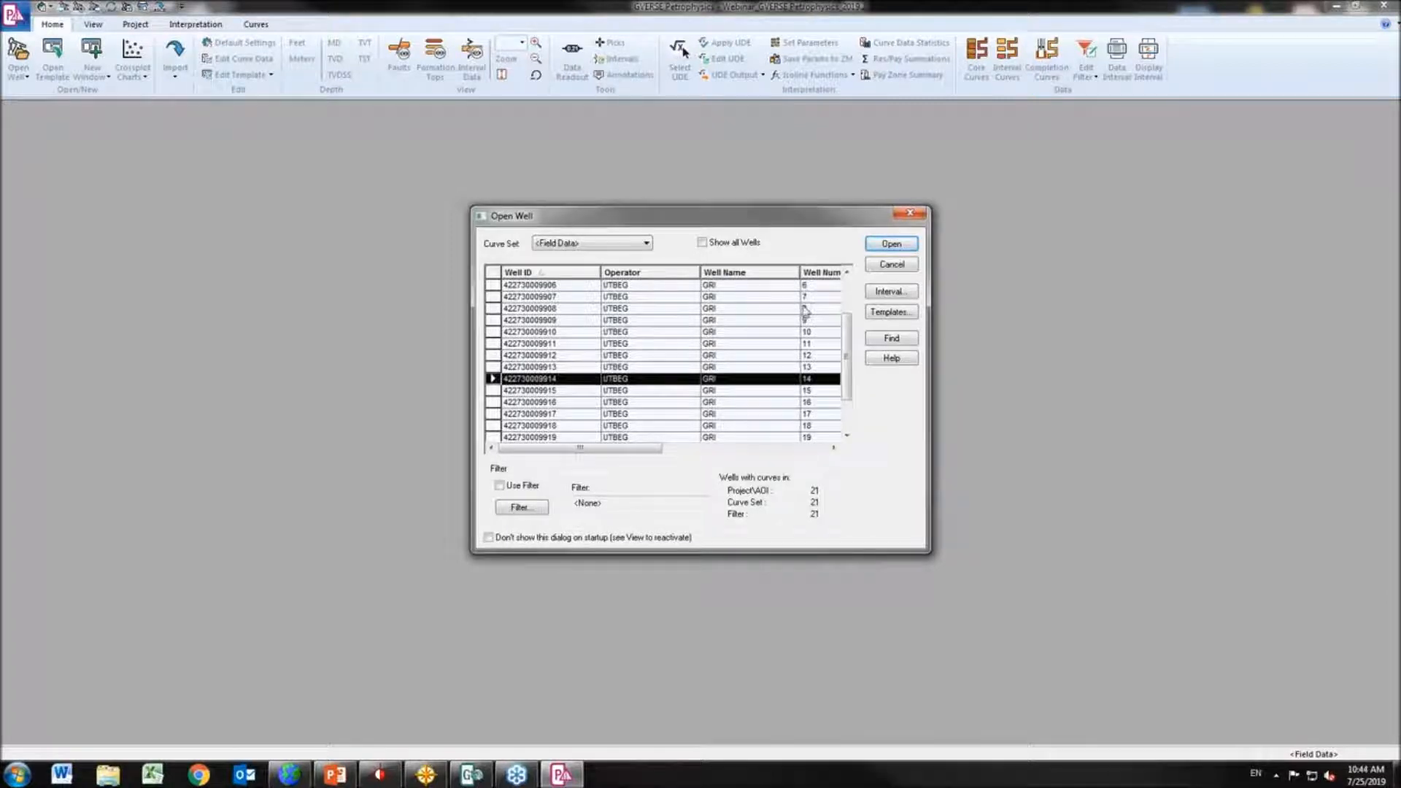
pyautogui.click(895, 245)
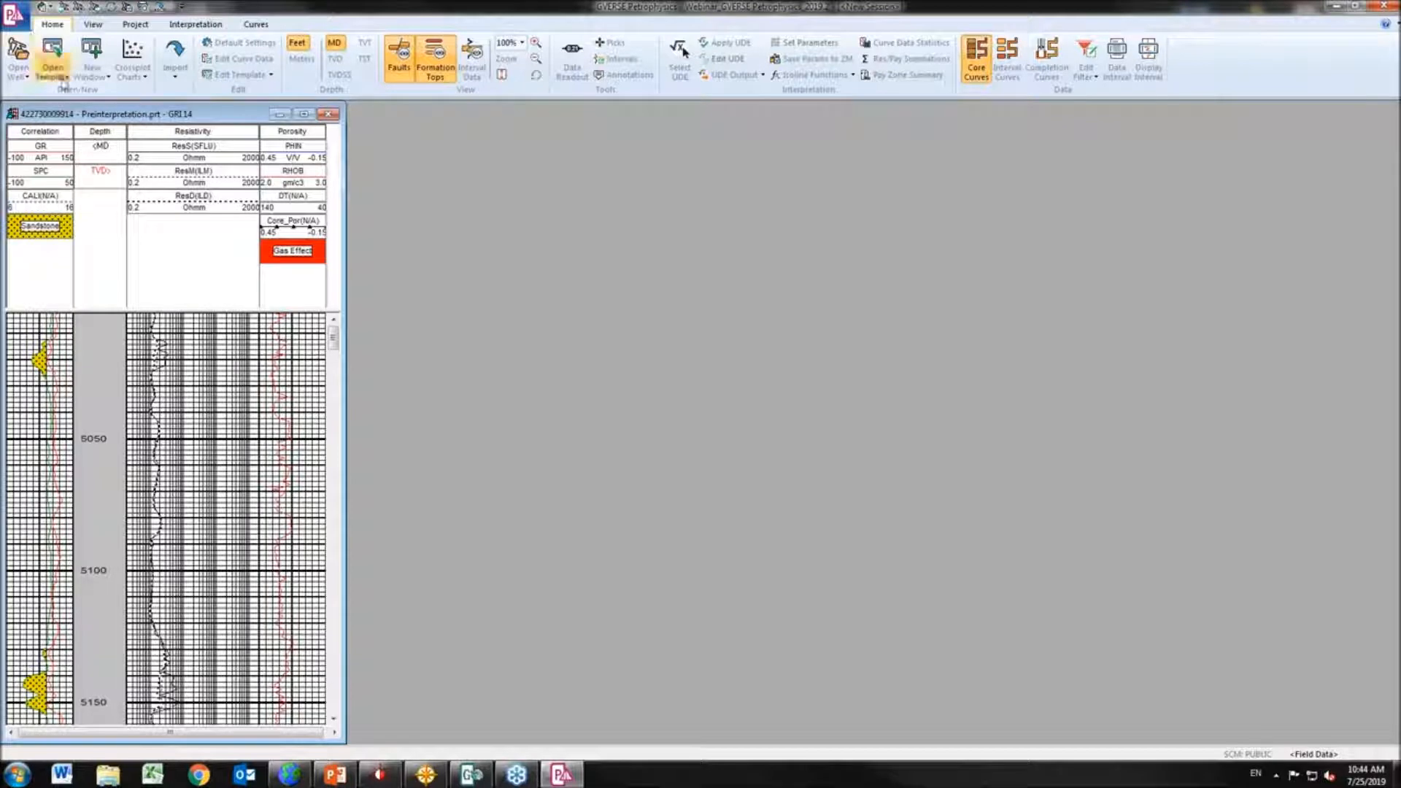
# Open the template selection, look through the System Templates for logs, and return to the Project Templates
pyautogui.click(13, 14)
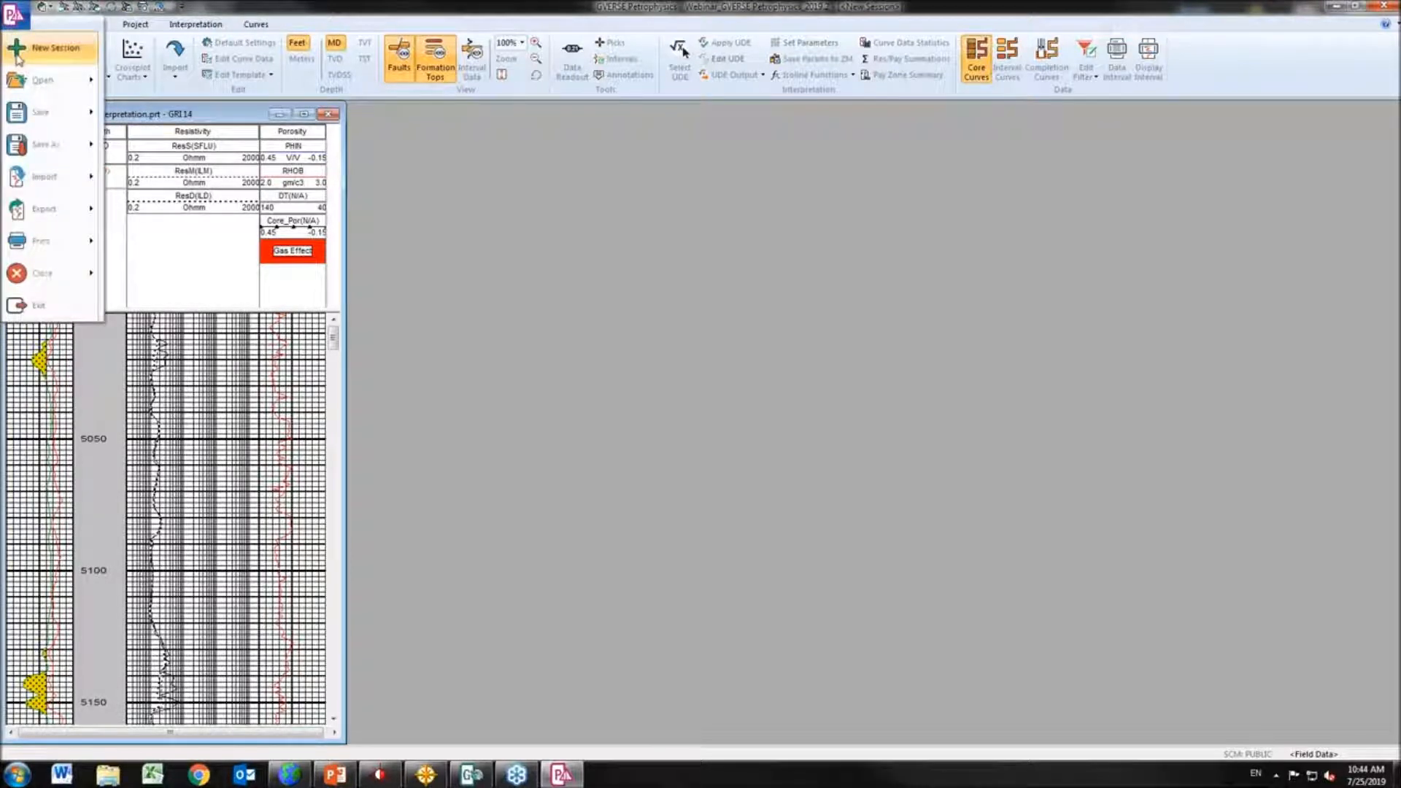
pyautogui.click(66, 82)
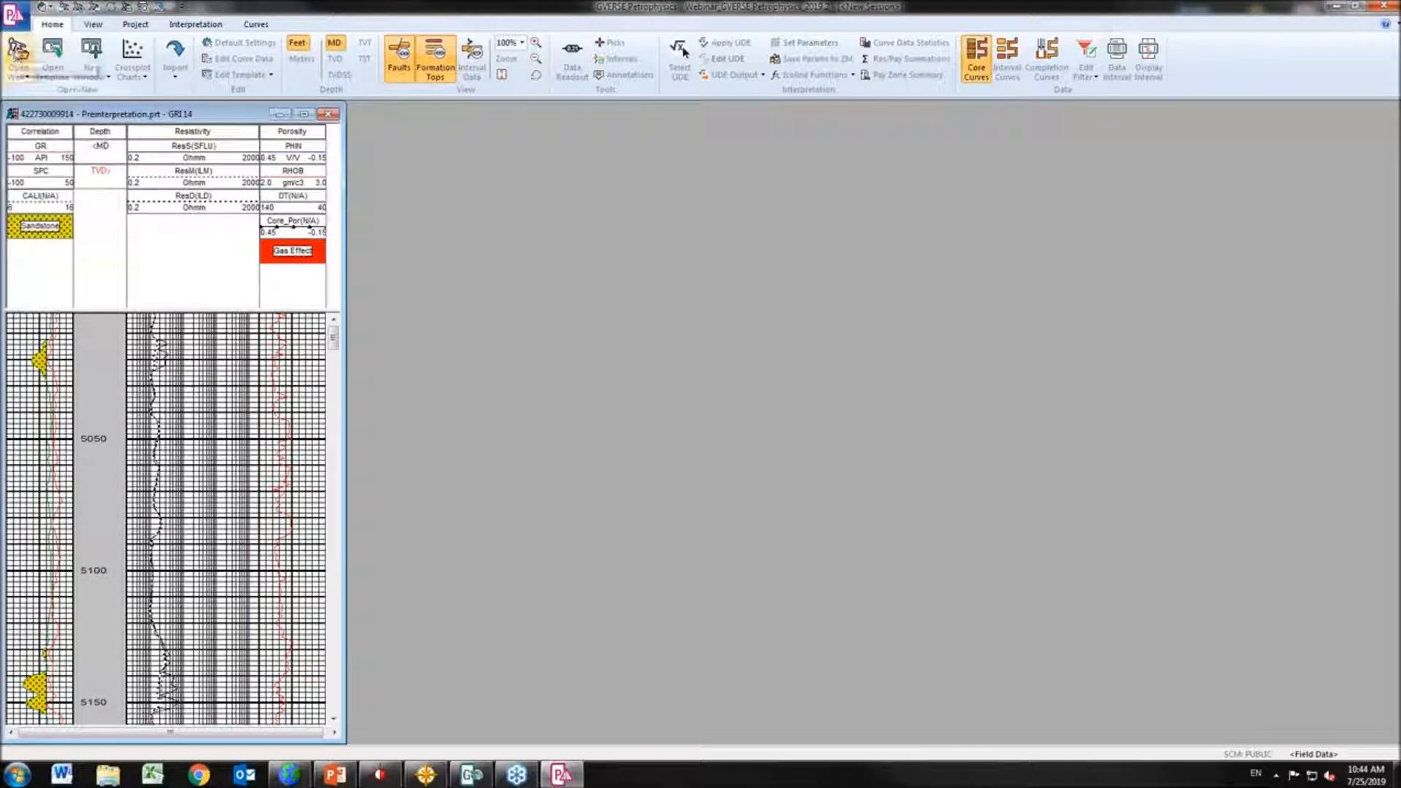
pyautogui.click(53, 55)
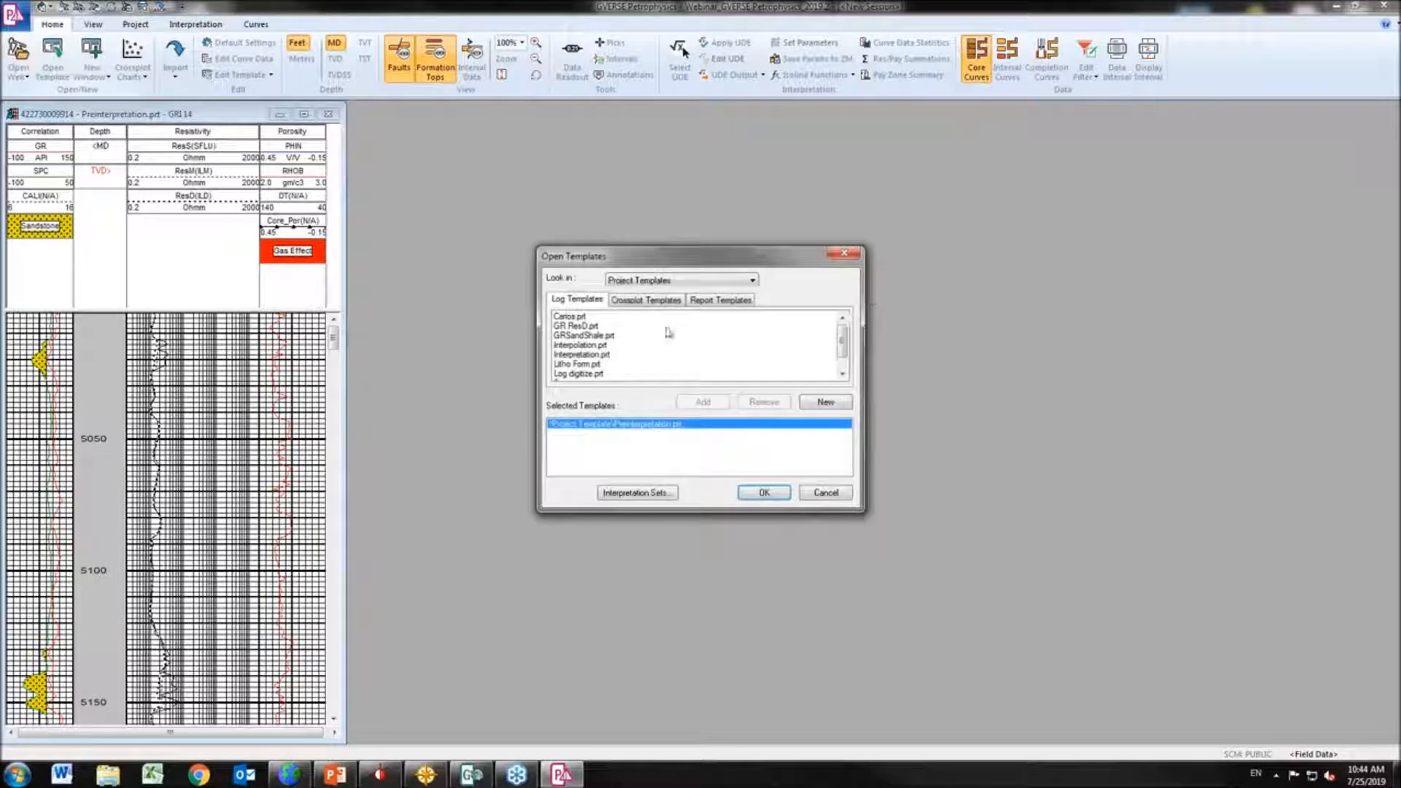
pyautogui.click(654, 281)
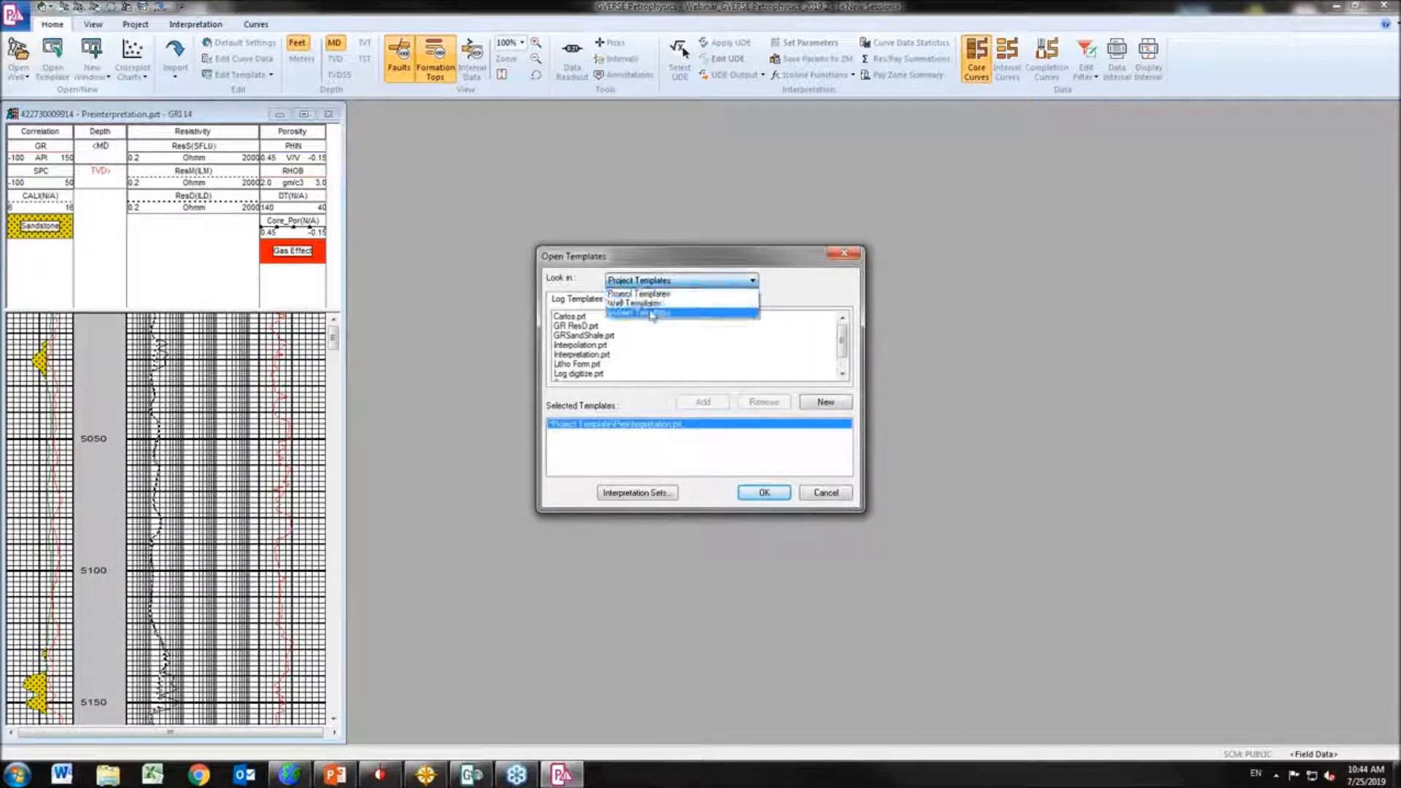
pyautogui.click(651, 314)
pyautogui.scroll(-10, 730, 369)
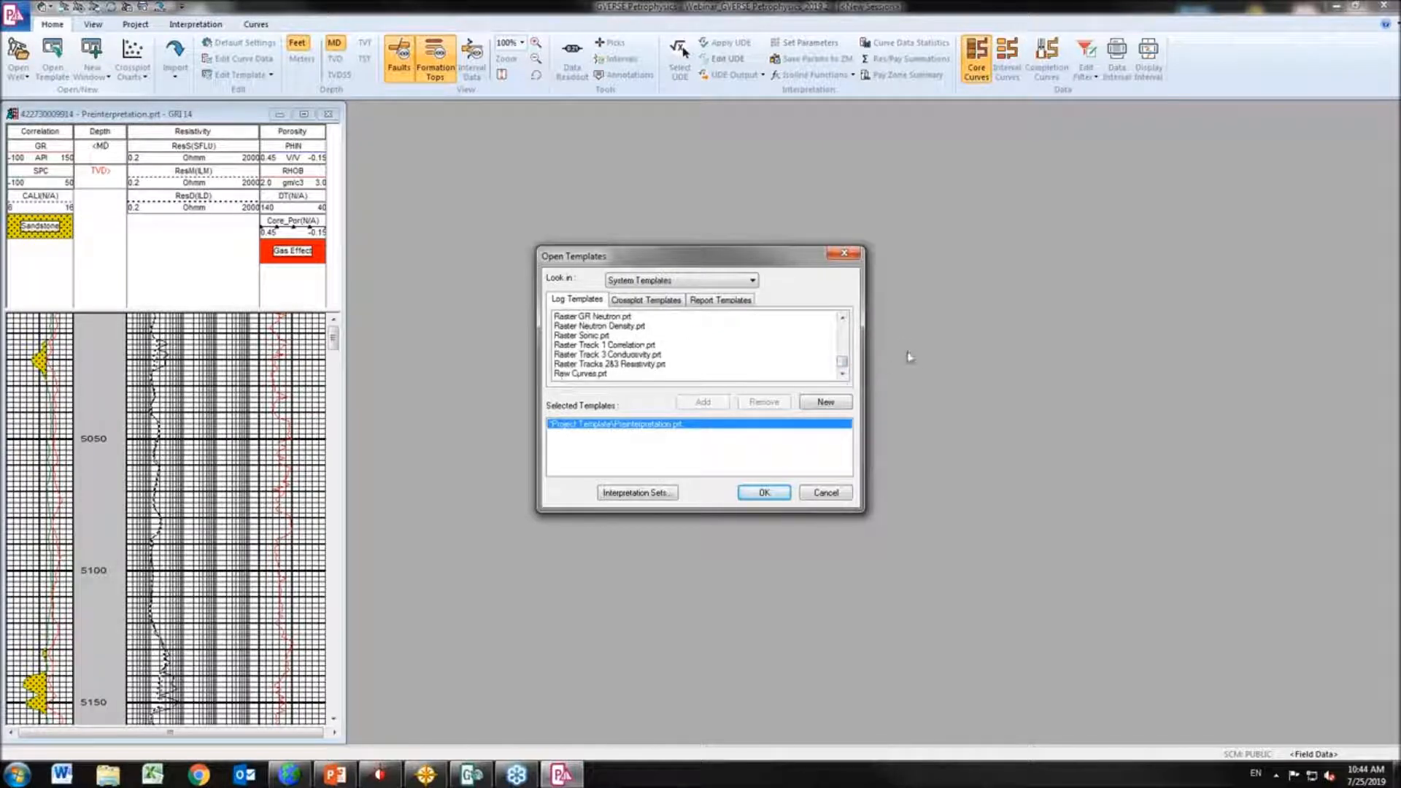
pyautogui.click(843, 319)
pyautogui.click(843, 319)
pyautogui.click(843, 319)
pyautogui.scroll(8, 847, 327)
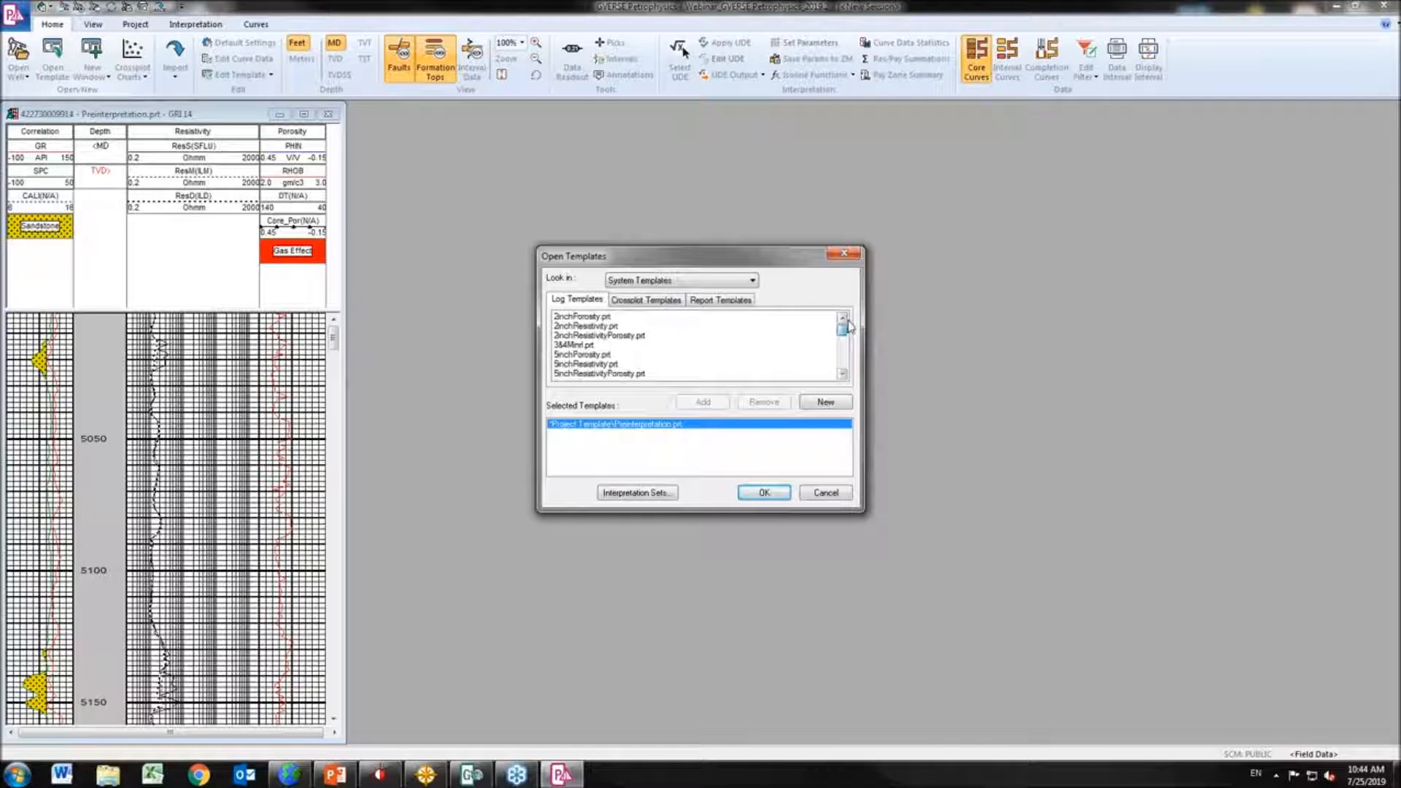
pyautogui.click(843, 374)
pyautogui.click(843, 374)
pyautogui.click(843, 374)
pyautogui.click(843, 375)
pyautogui.click(651, 282)
pyautogui.click(642, 292)
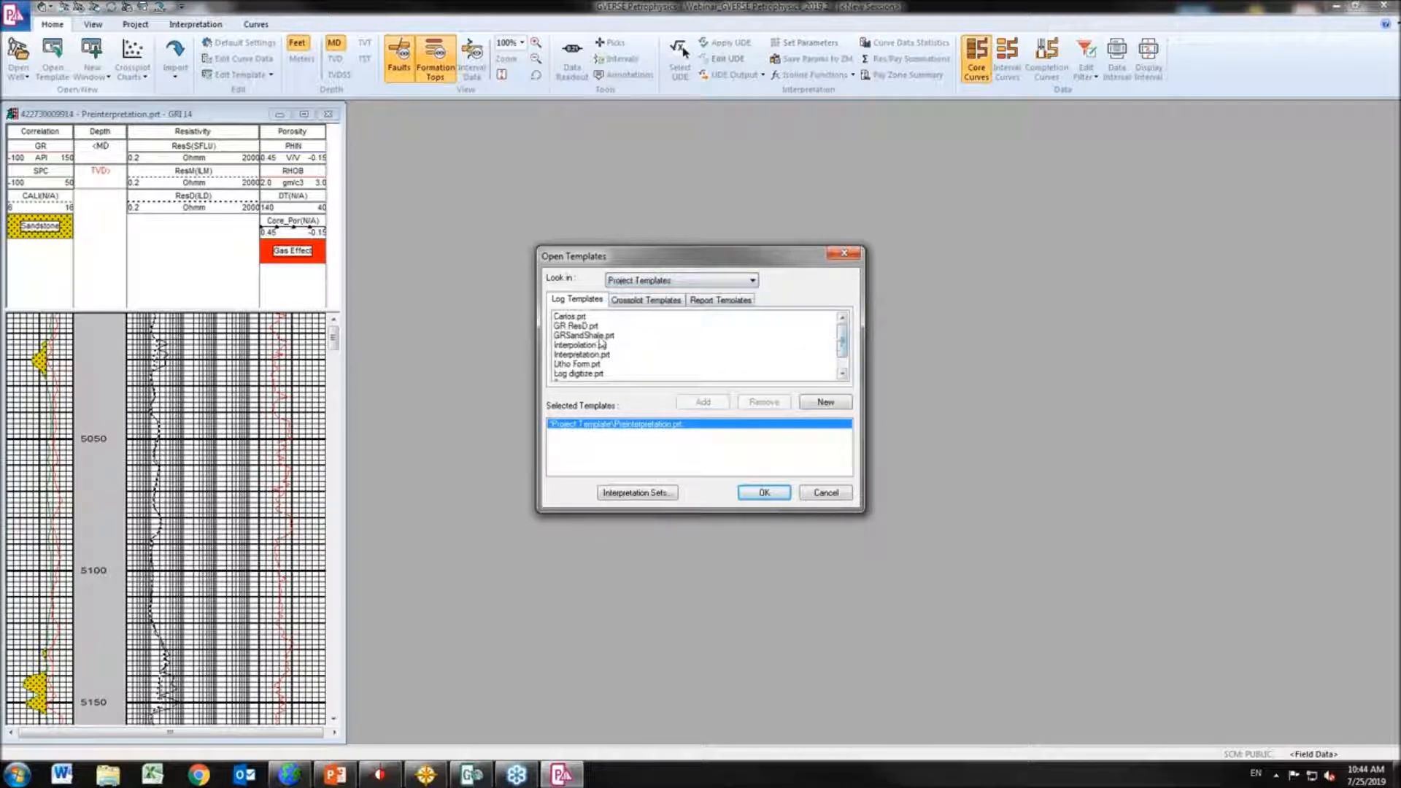
# Add the project log template Carlos.prt to the selected templates and open it for the well
pyautogui.click(581, 317)
pyautogui.click(703, 402)
pyautogui.click(635, 435)
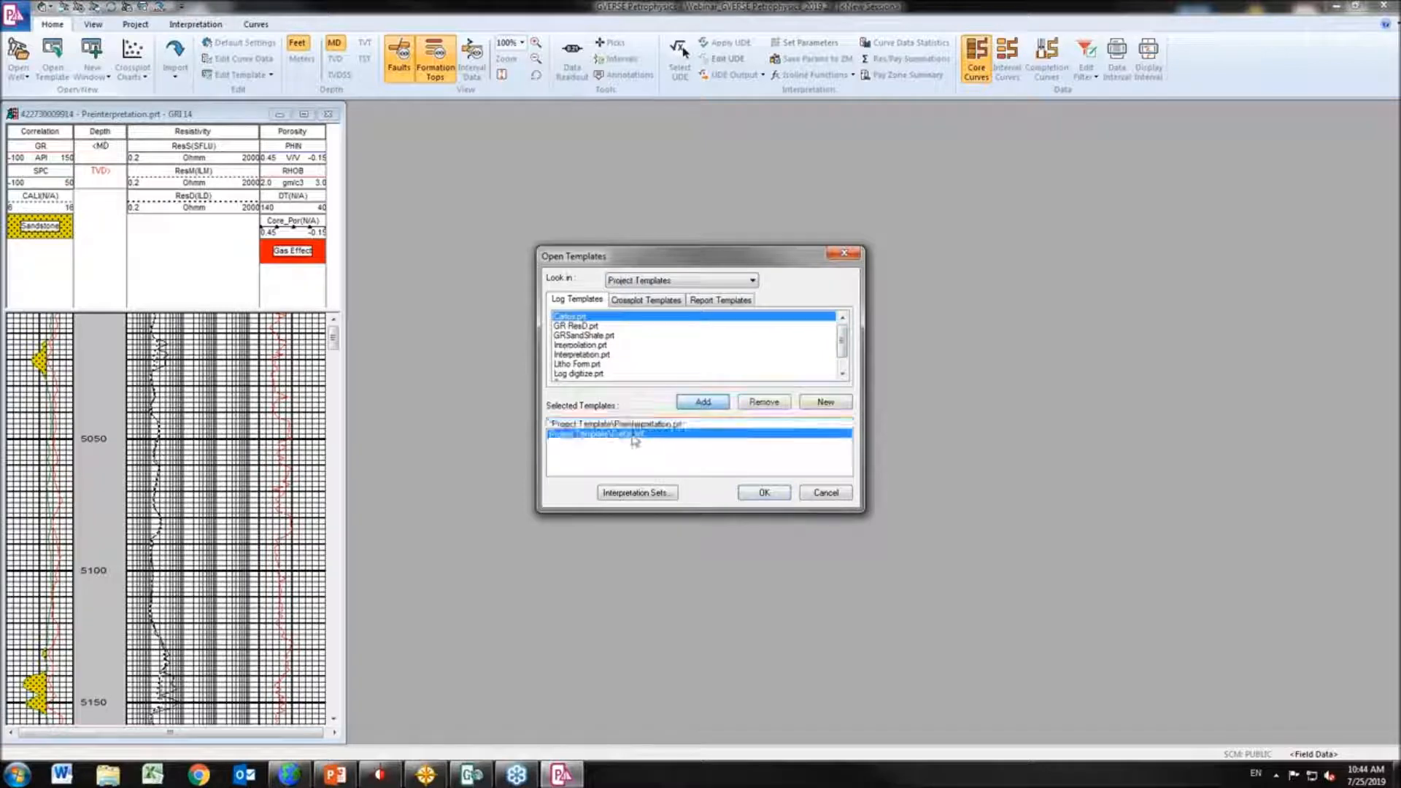
pyautogui.click(764, 493)
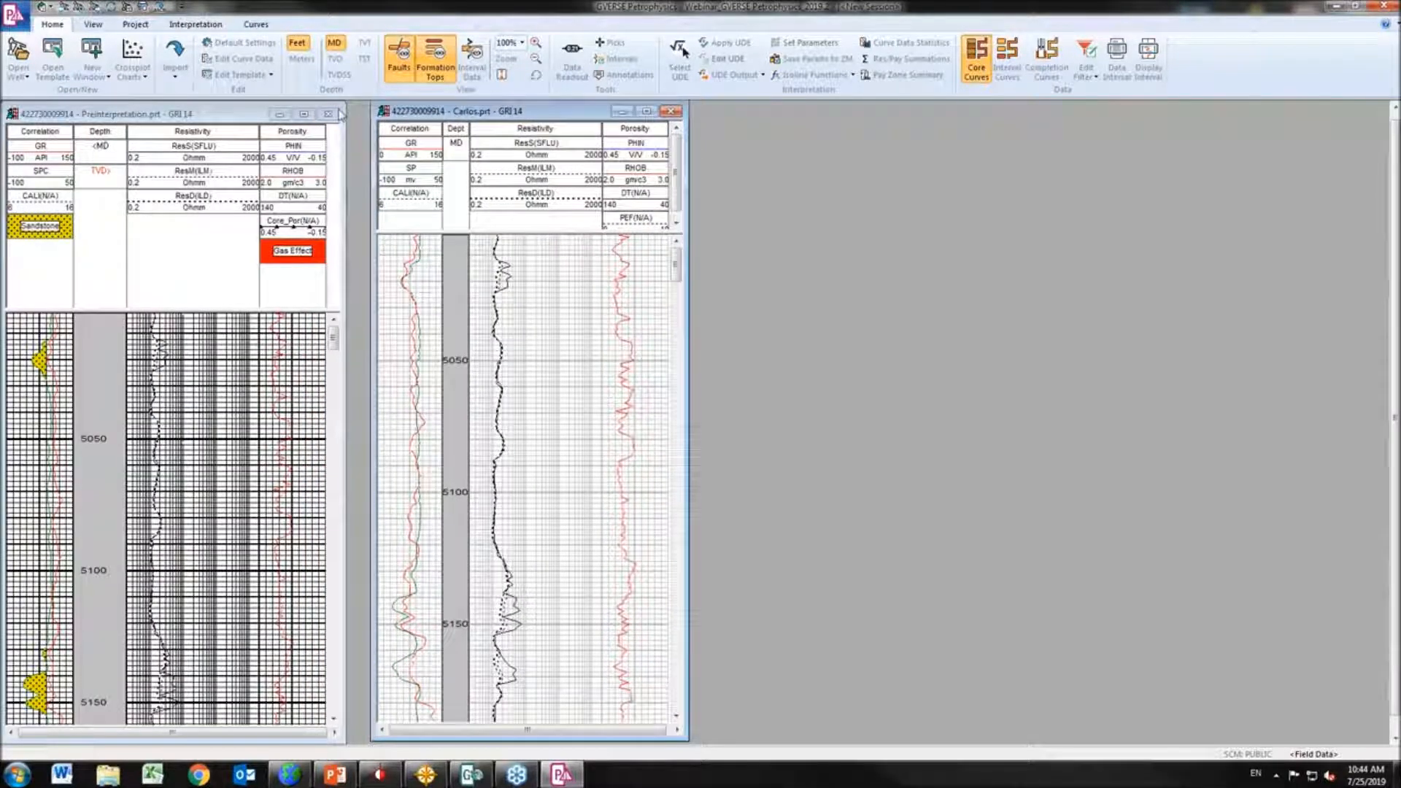
# Close the Preinterpretation.prt view, then move the Carlos.prt view to its former place and widen it
pyautogui.click(328, 114)
pyautogui.moveTo(576, 118); pyautogui.dragTo(235, 124)
pyautogui.moveTo(340, 373); pyautogui.dragTo(695, 415)
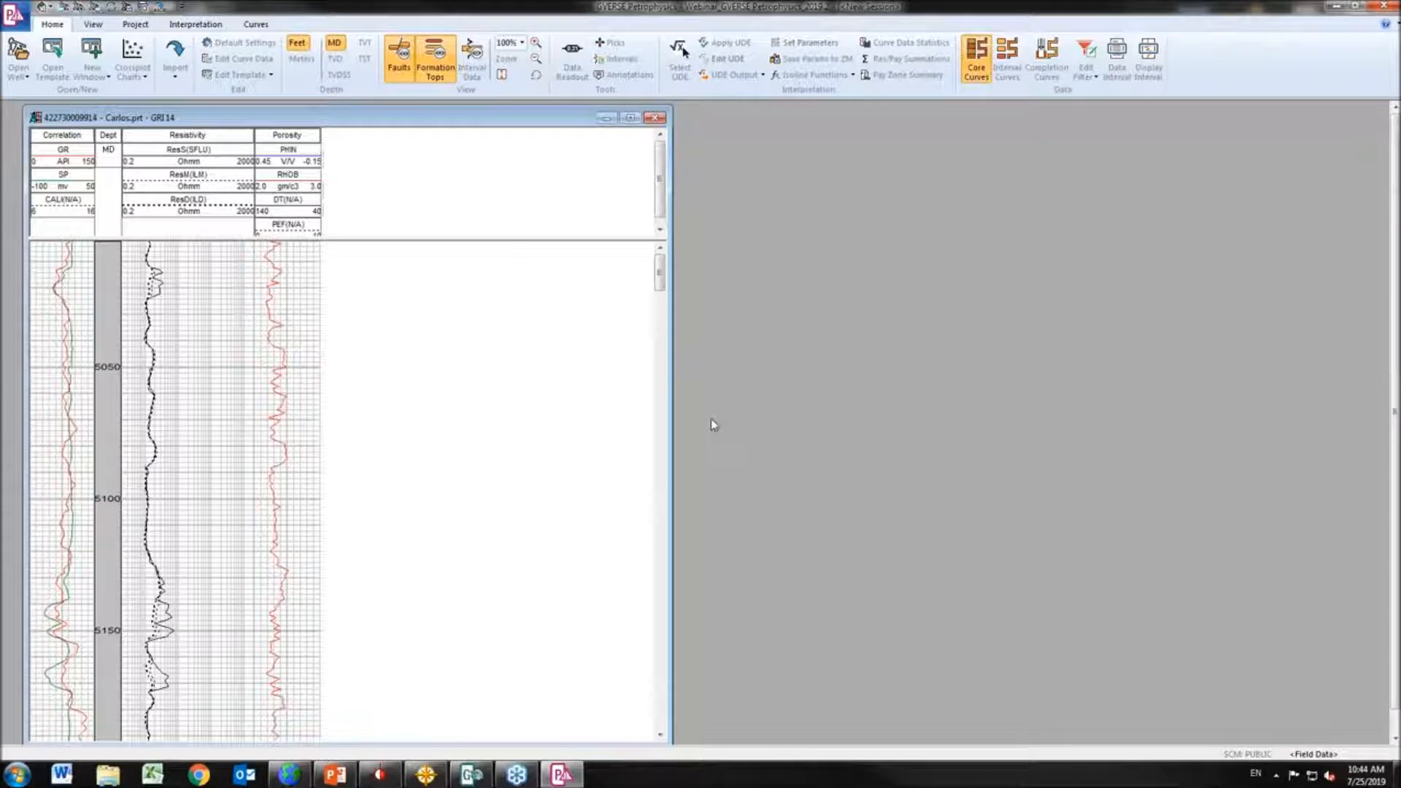
pyautogui.moveTo(456, 124); pyautogui.dragTo(436, 122)
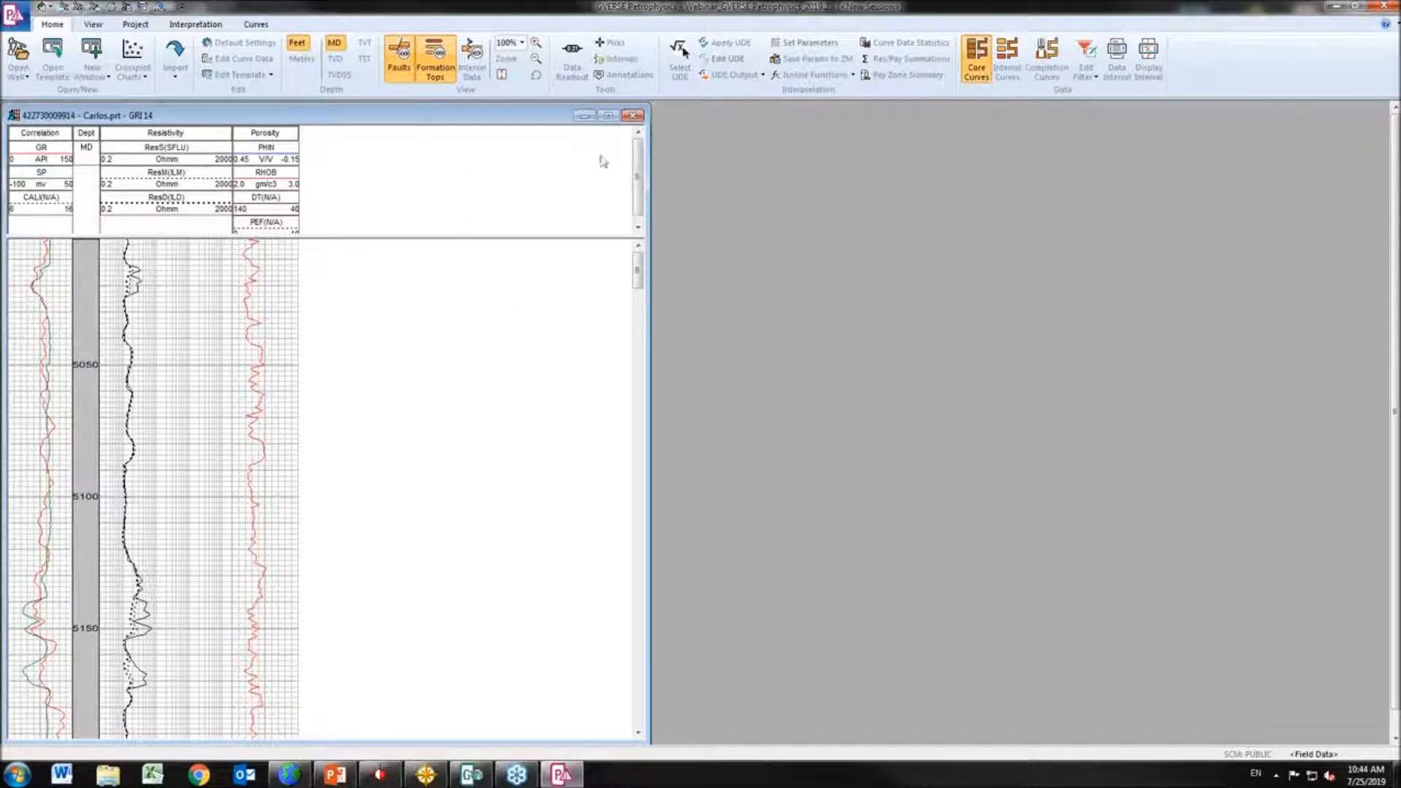
# Open raster image depth registration for well GRI 14 and delete the existing GRI 14.bmp image file
pyautogui.rightClick(154, 405)
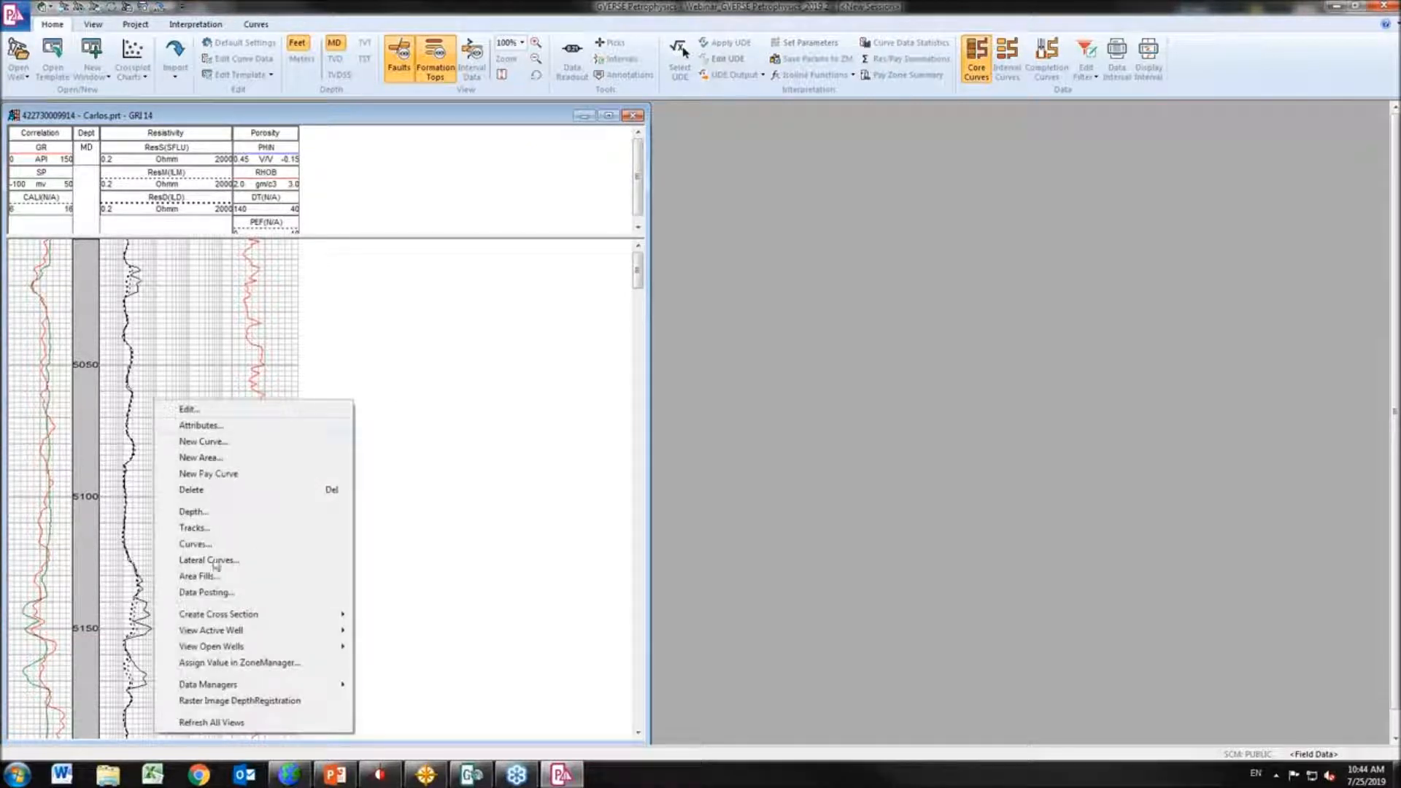
pyautogui.moveTo(282, 619)
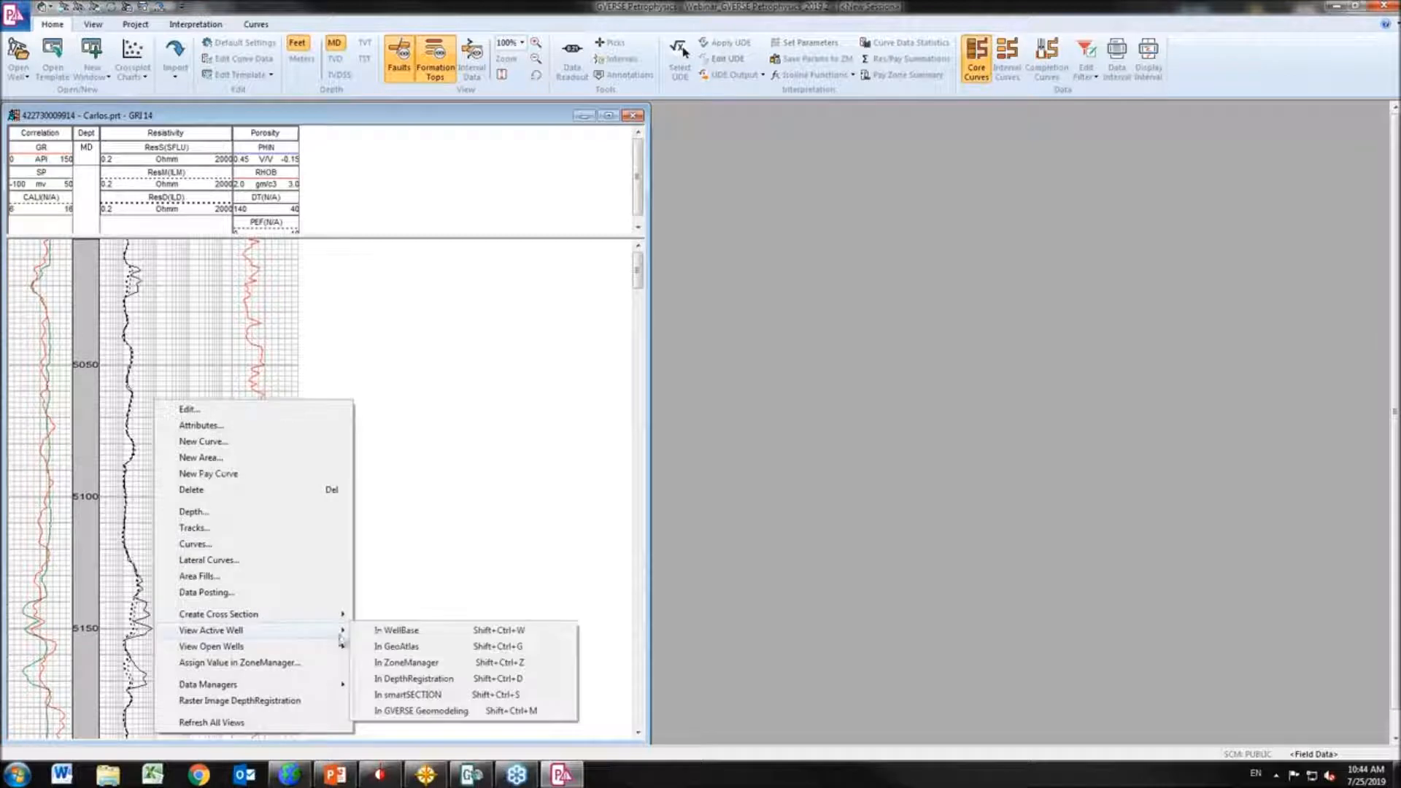
pyautogui.click(679, 520)
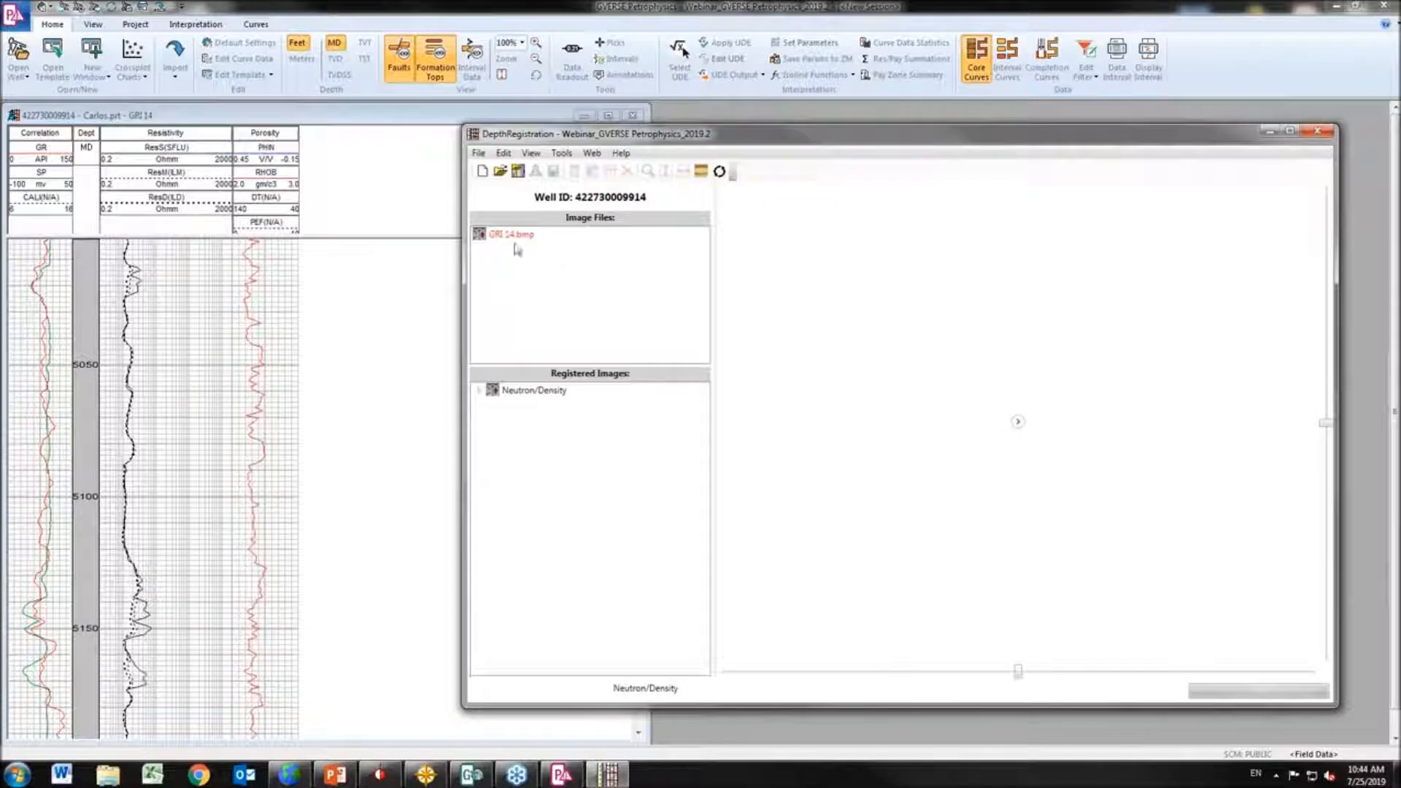
pyautogui.click(516, 241)
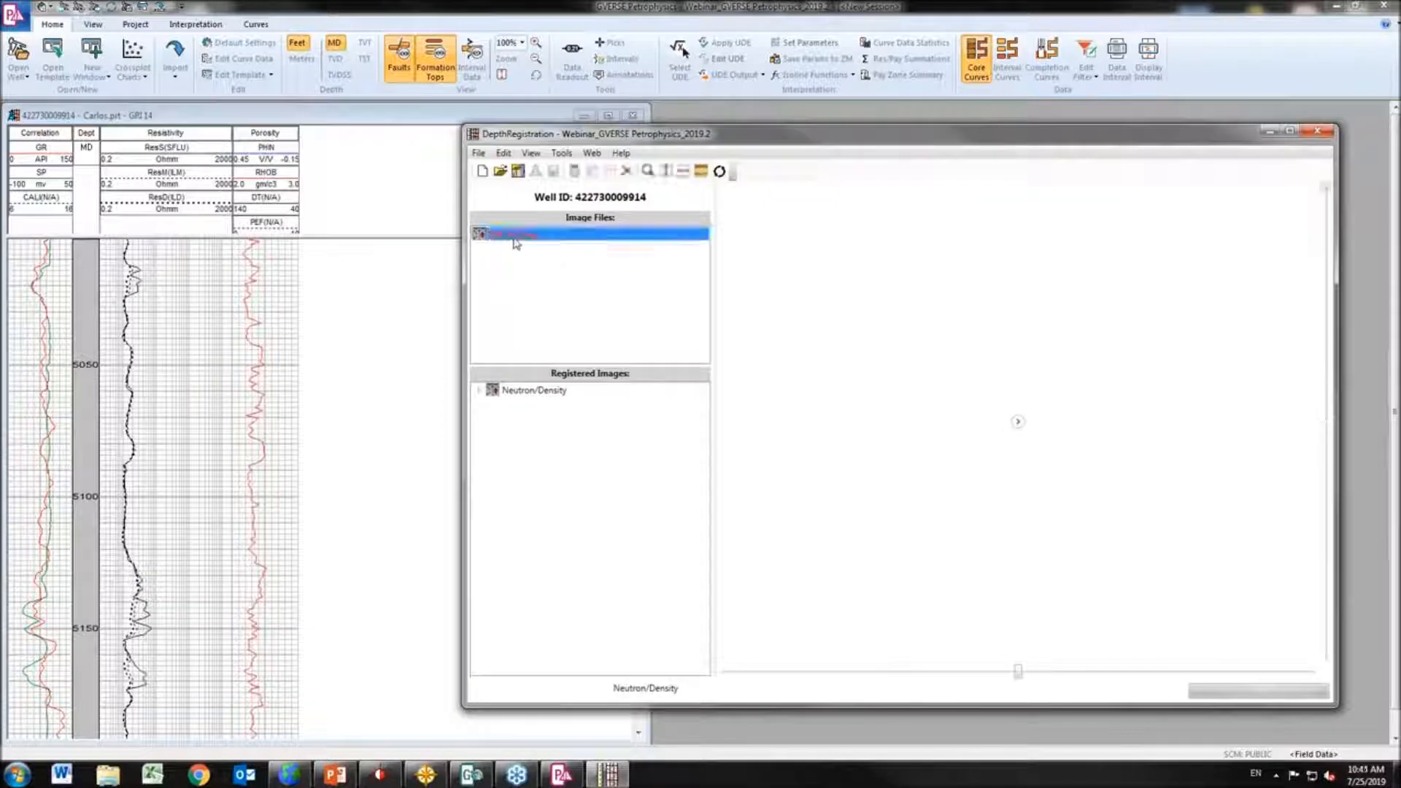
pyautogui.click(627, 172)
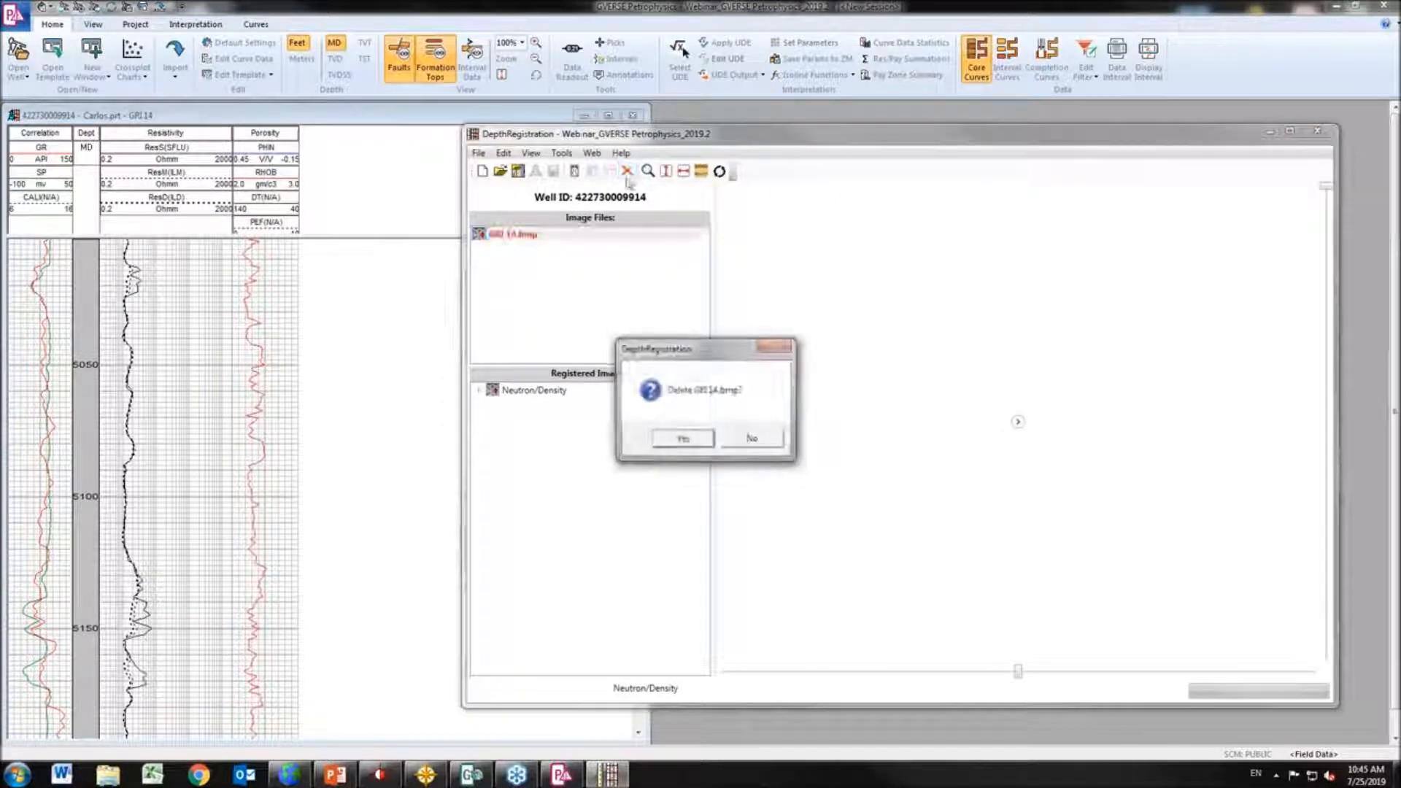
pyautogui.click(683, 438)
# Load the Windows bitmap GRI 14 from the PRIZM Data folder as the well's image file and reposition the DepthRegistration window
pyautogui.click(518, 174)
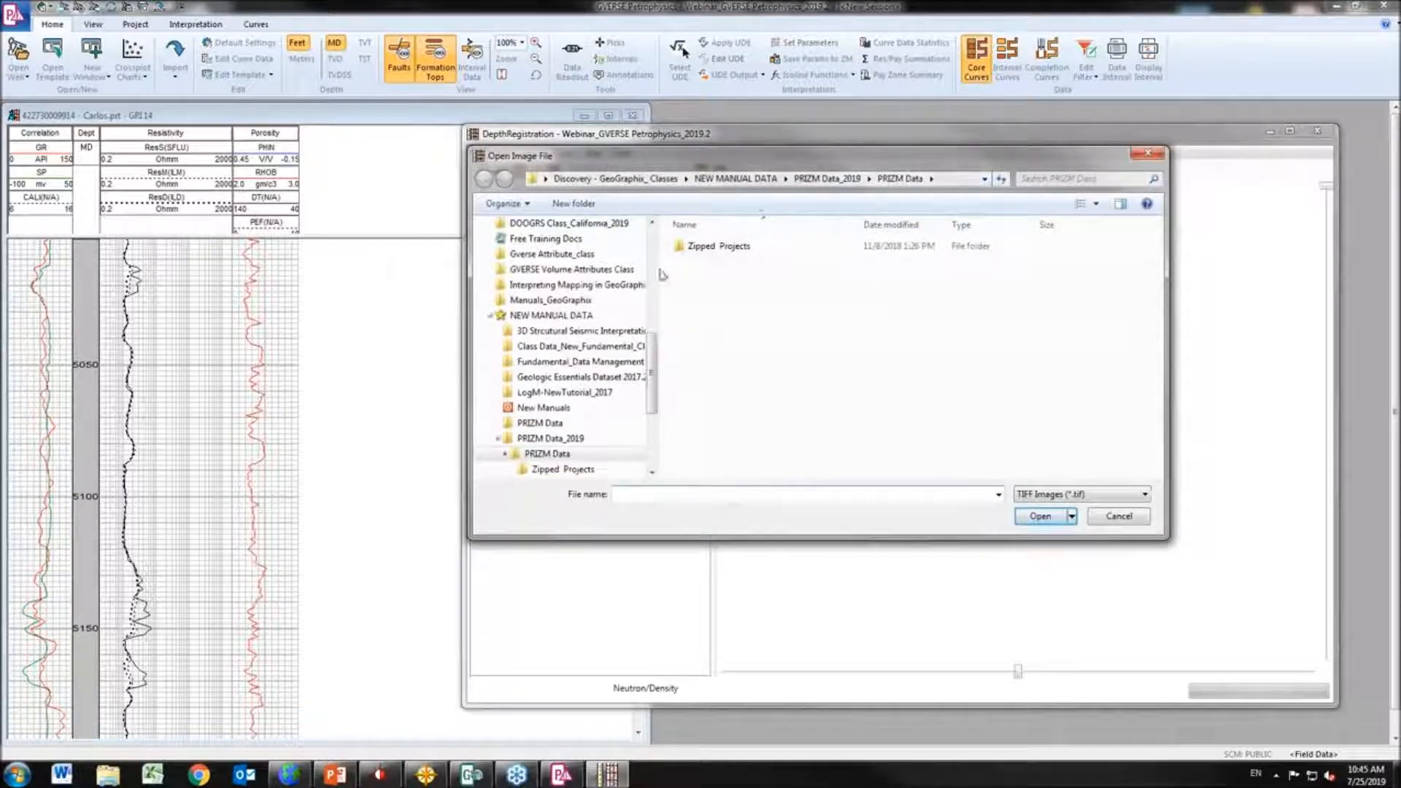
pyautogui.click(1066, 496)
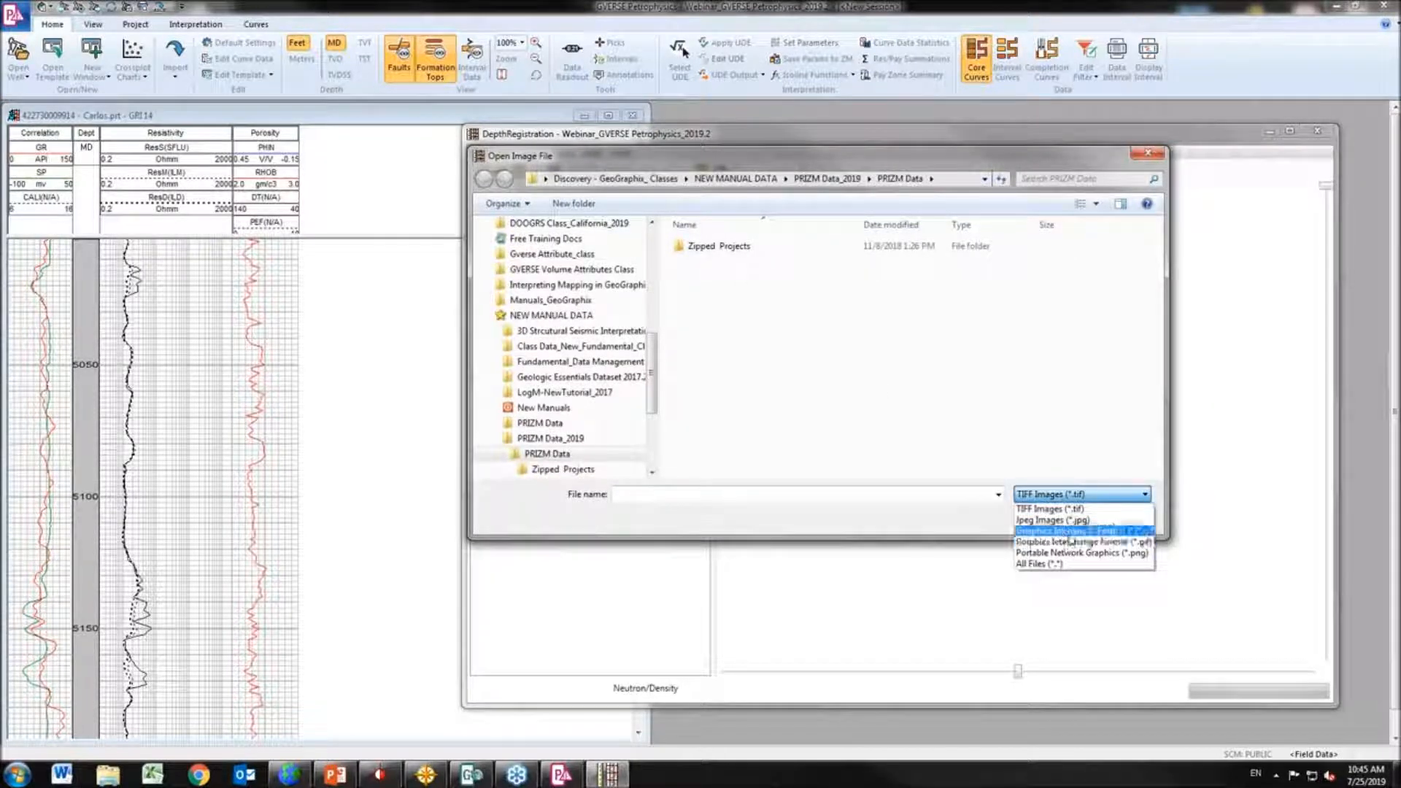
pyautogui.click(1066, 530)
pyautogui.click(708, 279)
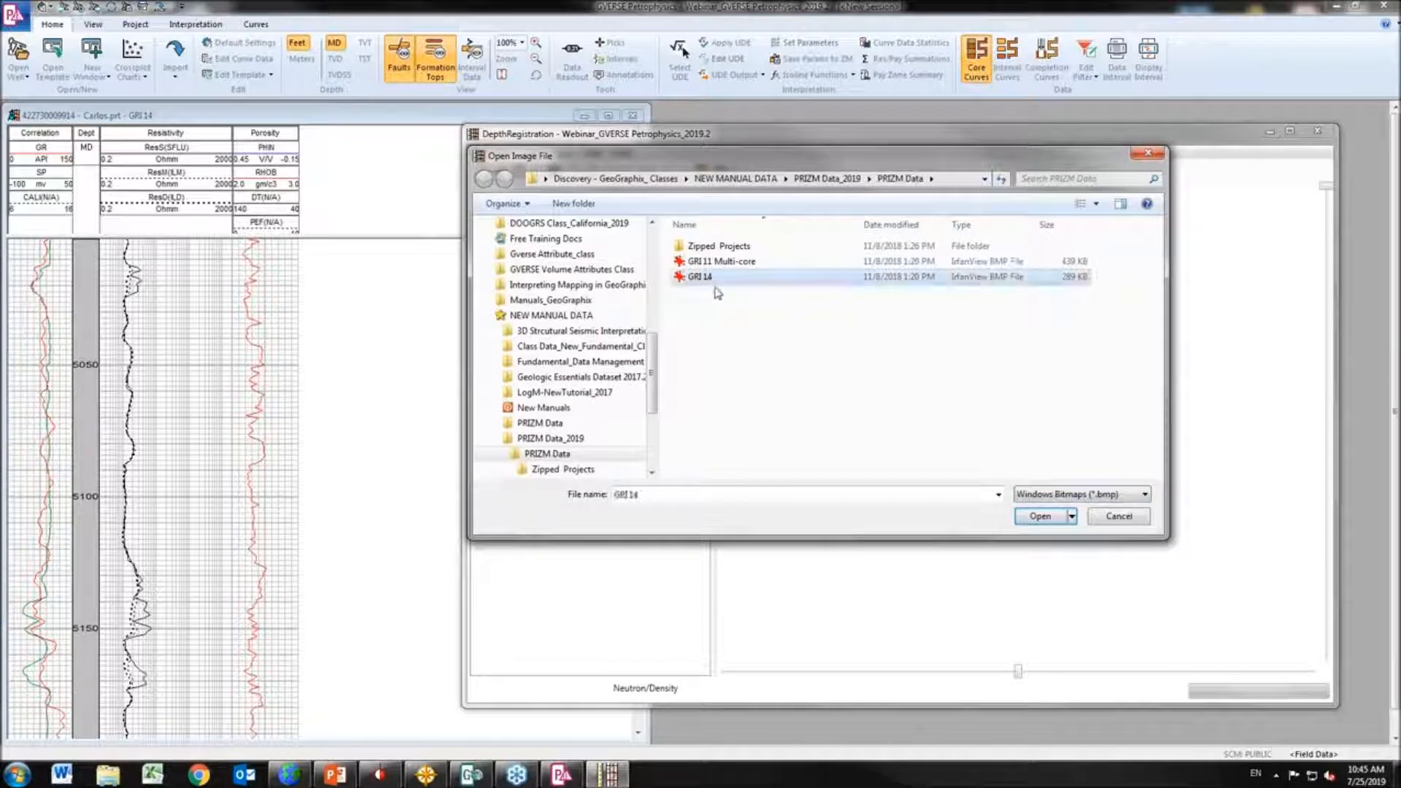
pyautogui.click(1048, 517)
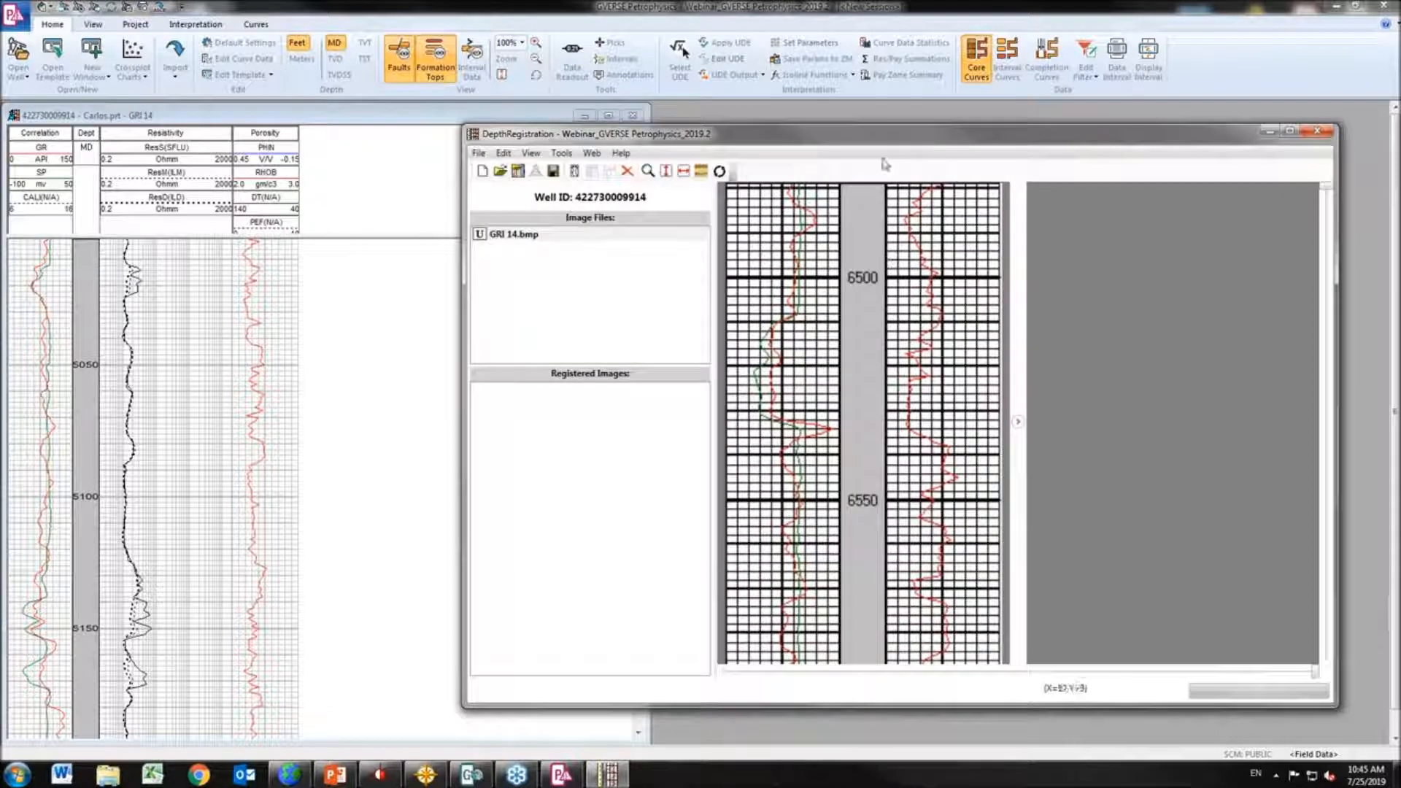
pyautogui.moveTo(980, 134); pyautogui.dragTo(804, 125)
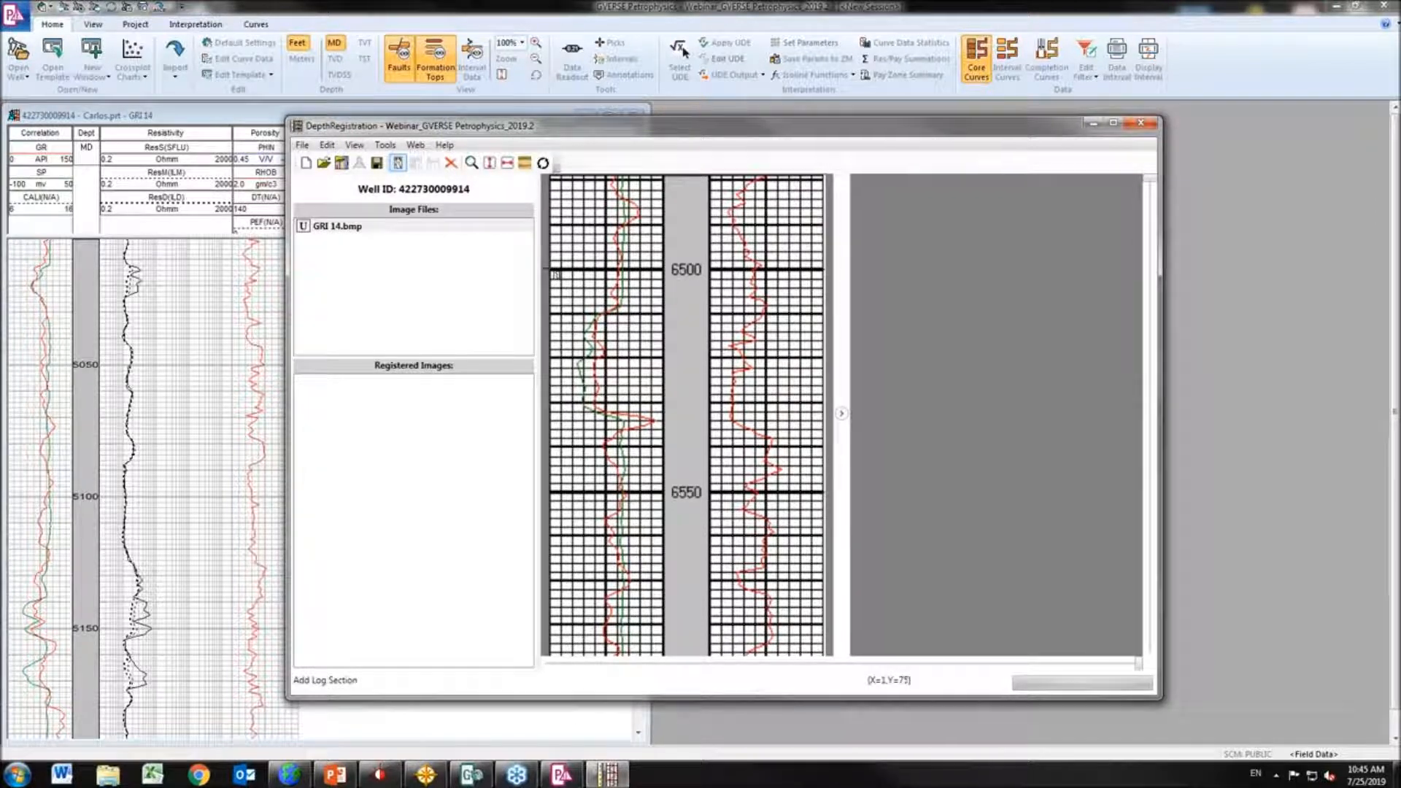
# Mark the log section's top along the 6500 line, with top depth 6500 ft and image name Curve a calibrar
pyautogui.click(550, 269)
pyautogui.click(820, 266)
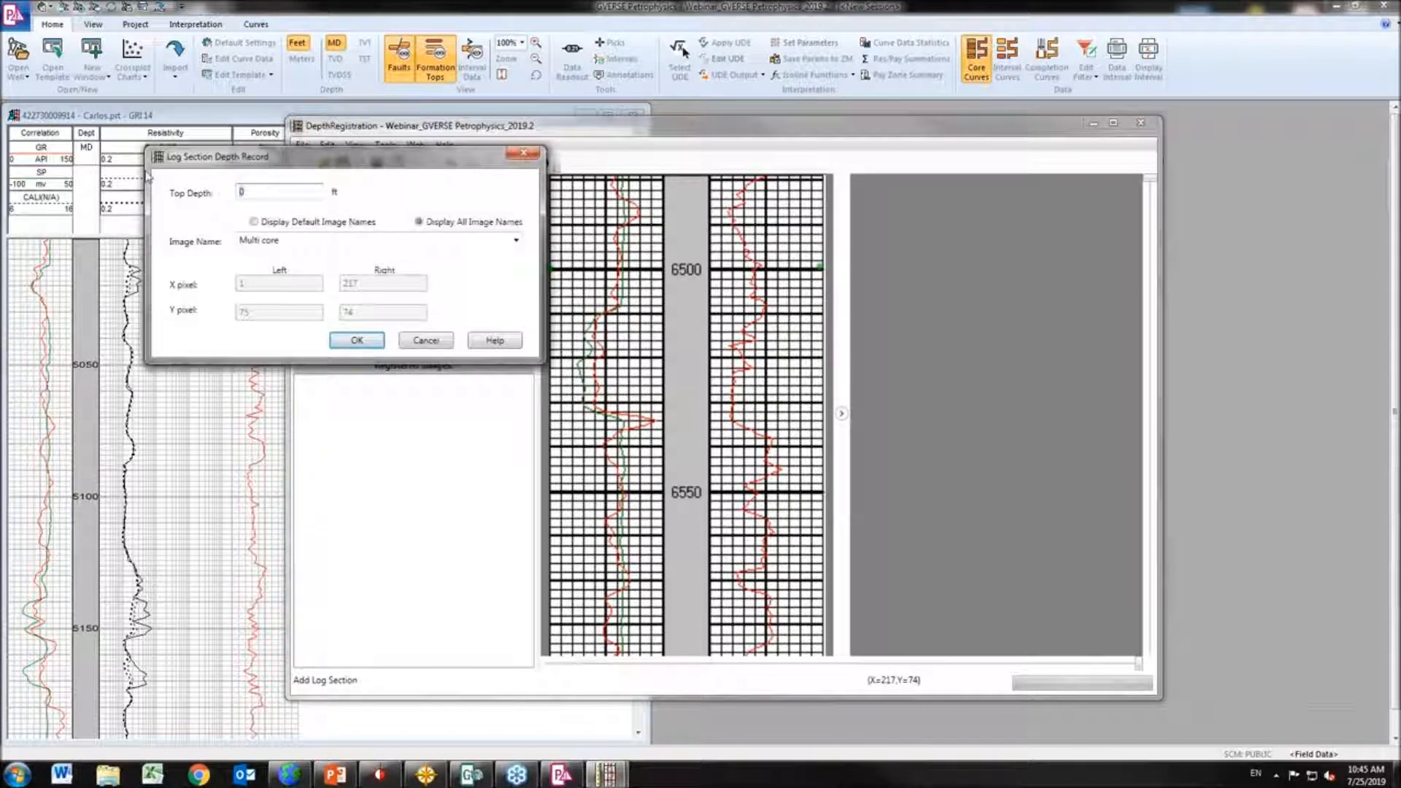
pyautogui.write('6500')
pyautogui.press('Tab')
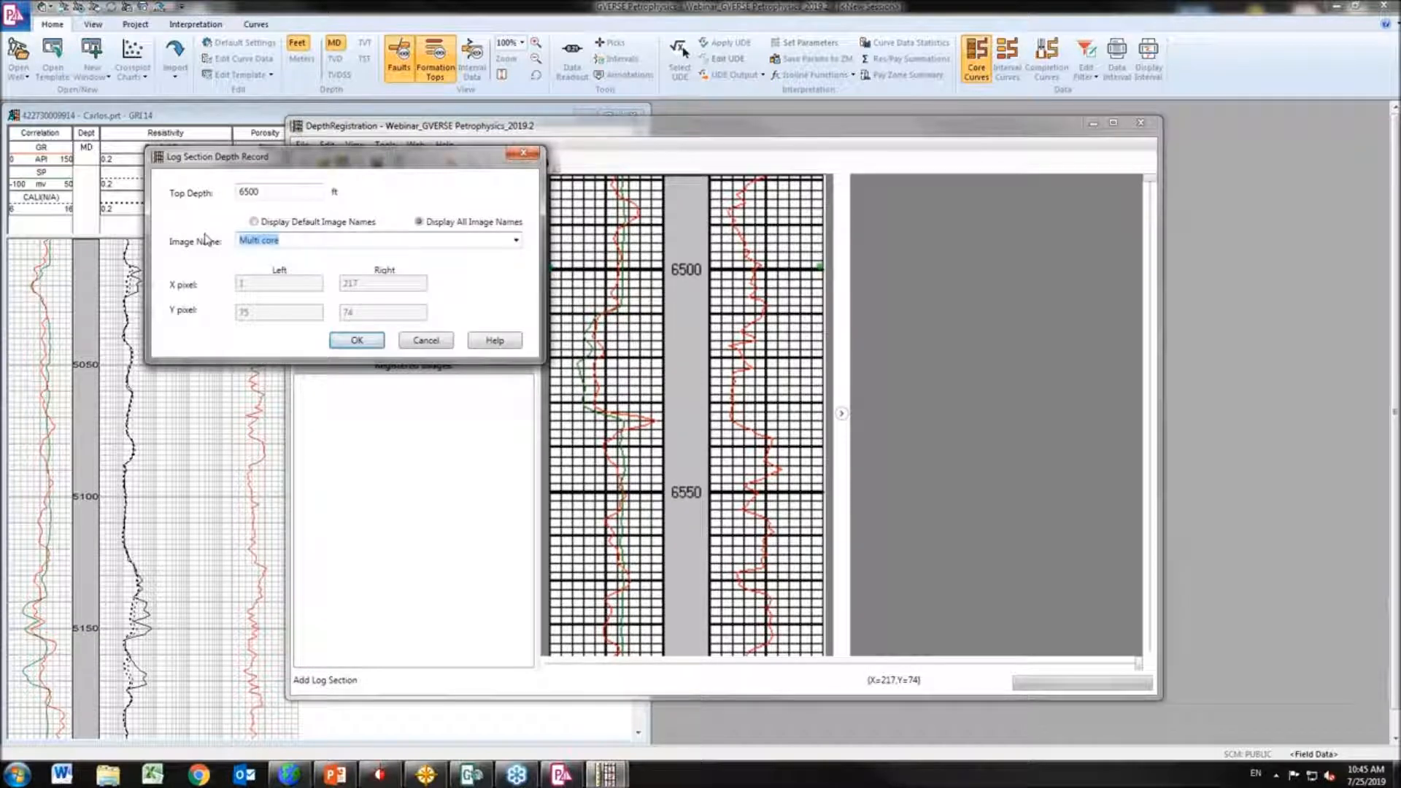
pyautogui.write('Curve a calibrar')
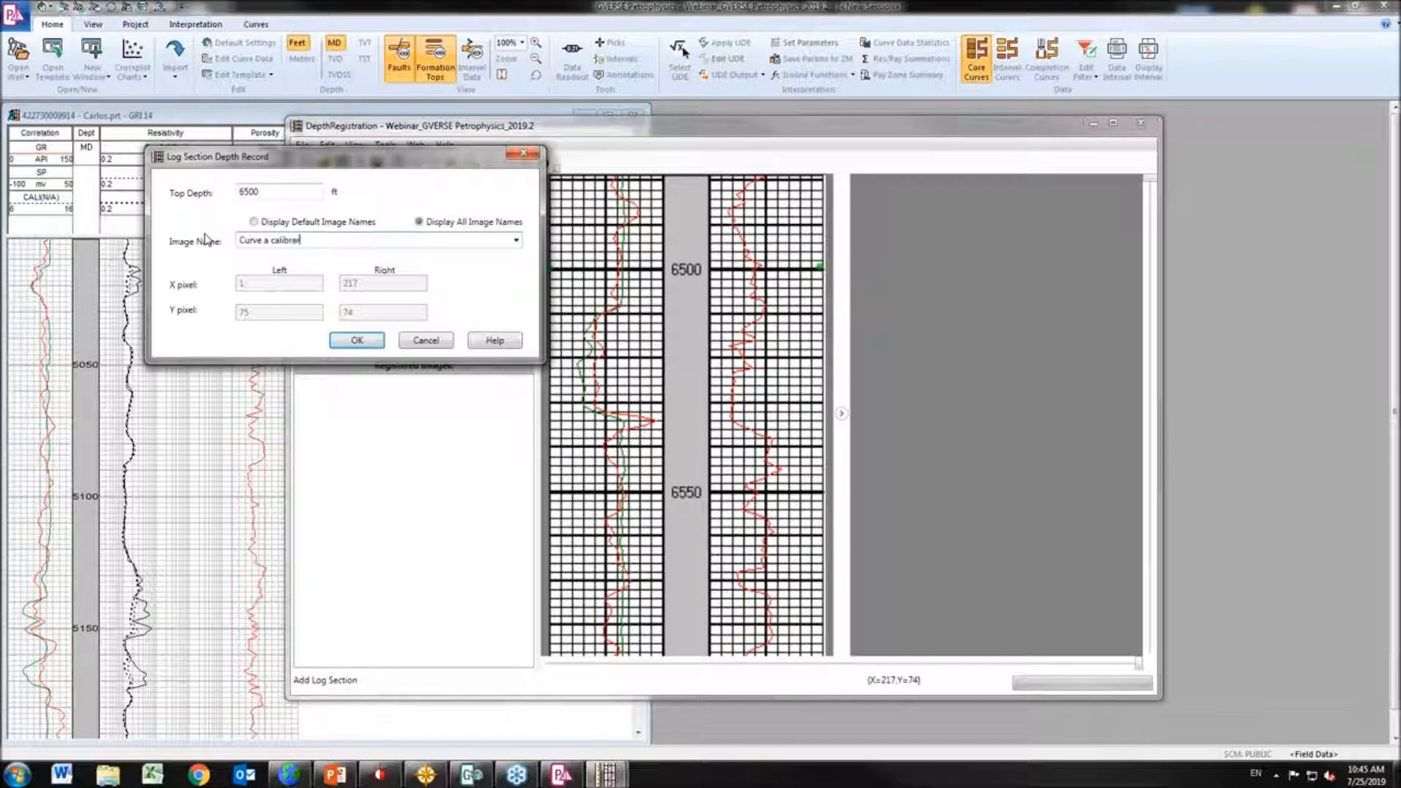
pyautogui.click(356, 341)
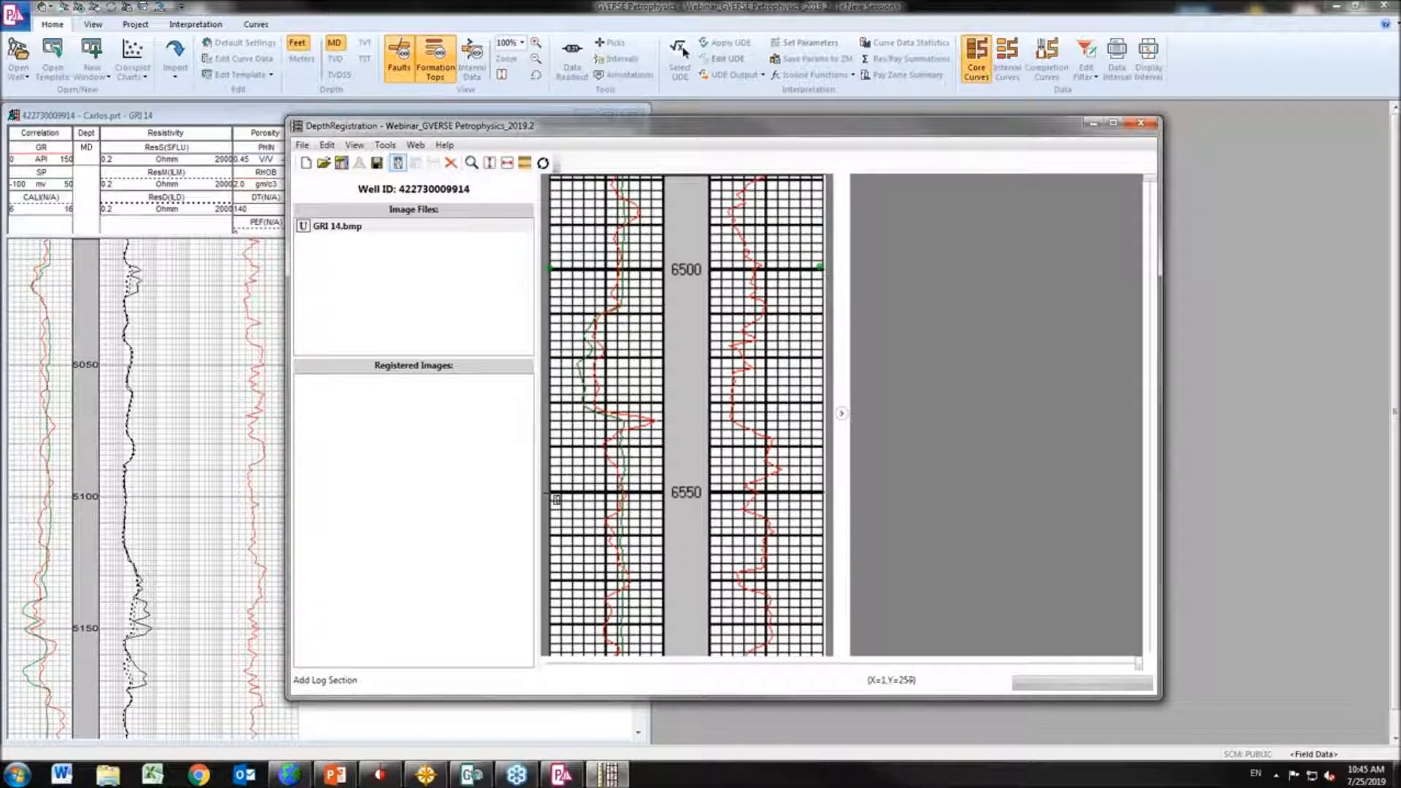
# Mark the log section's base along the 6550 line and set its base depth to 6550 ft
pyautogui.click(825, 495)
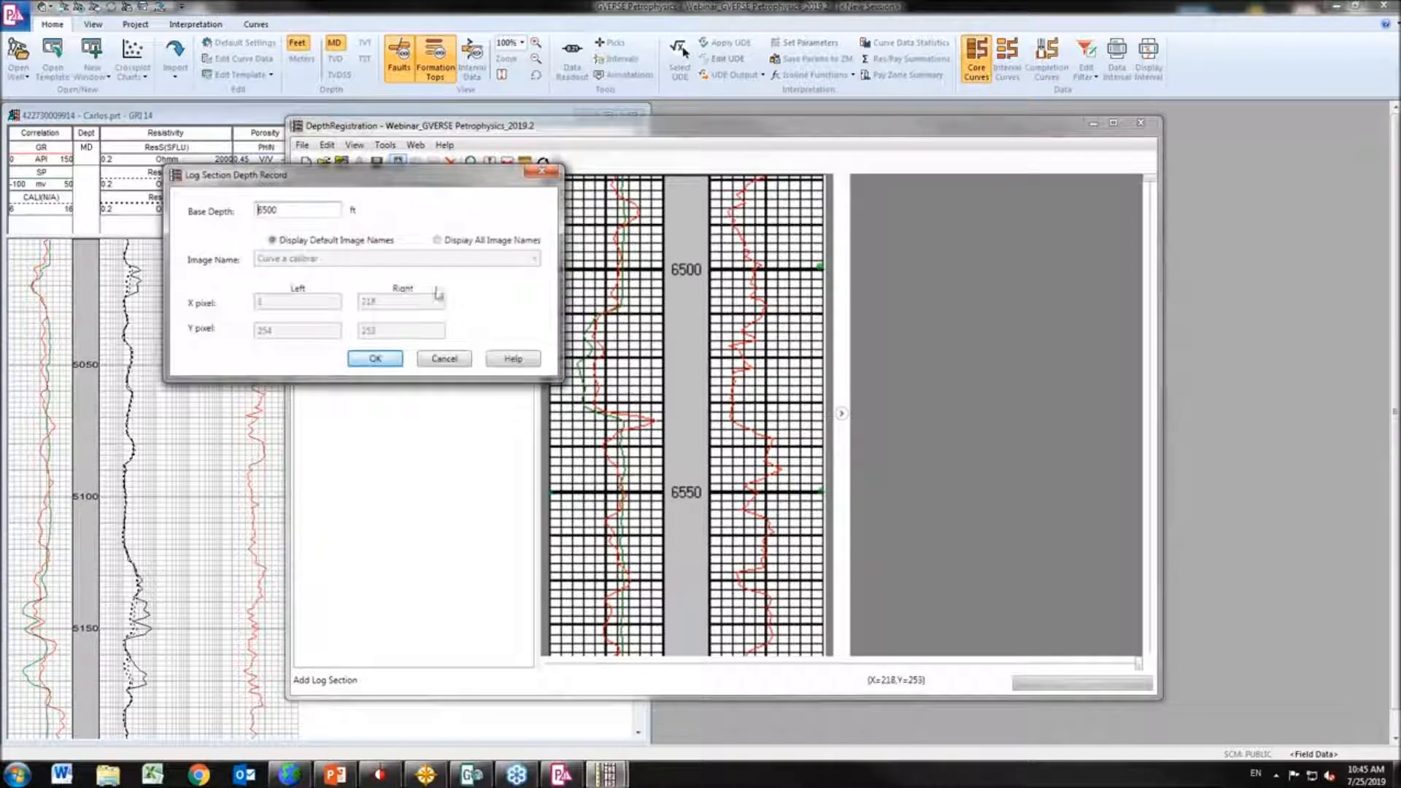
pyautogui.moveTo(320, 209); pyautogui.dragTo(173, 196)
pyautogui.write('6')
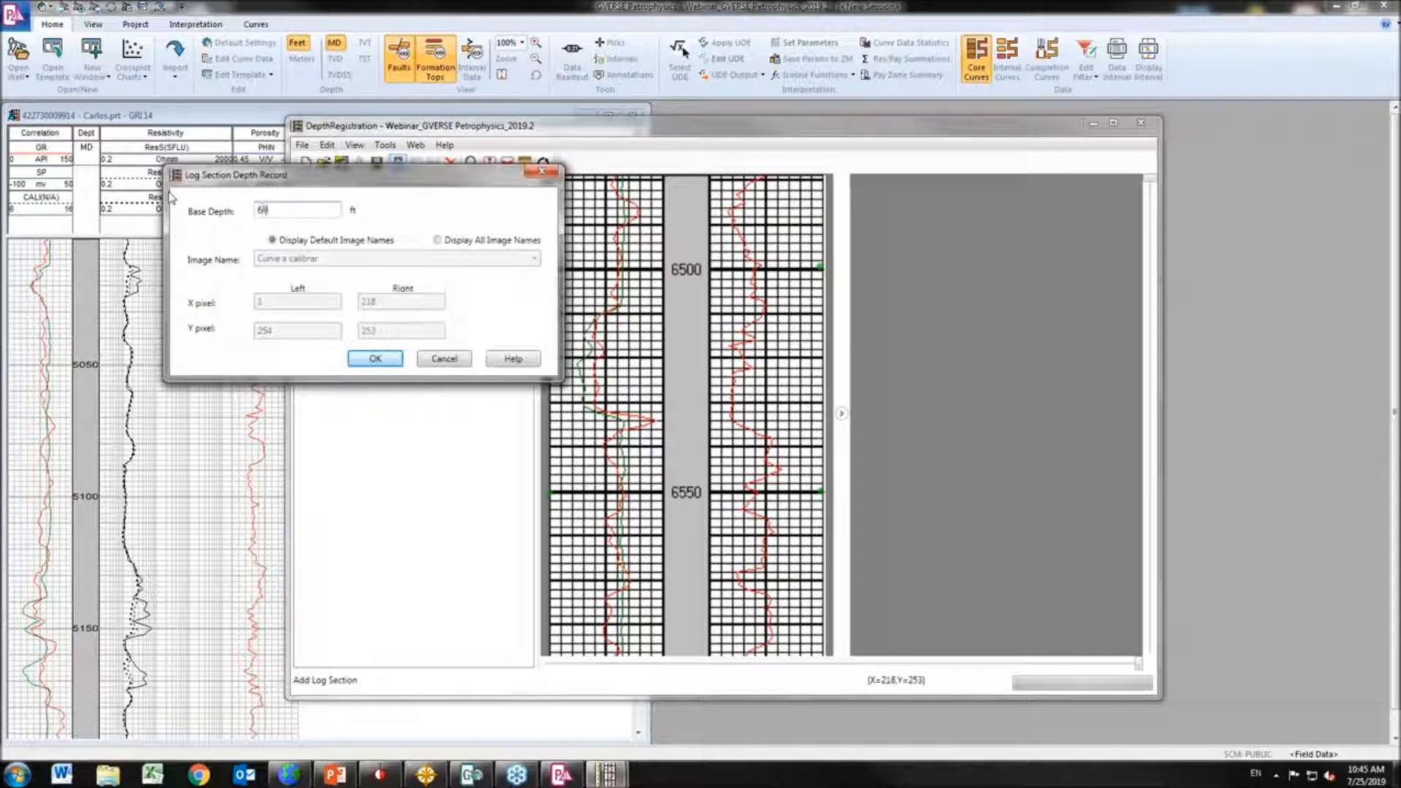
pyautogui.click(374, 359)
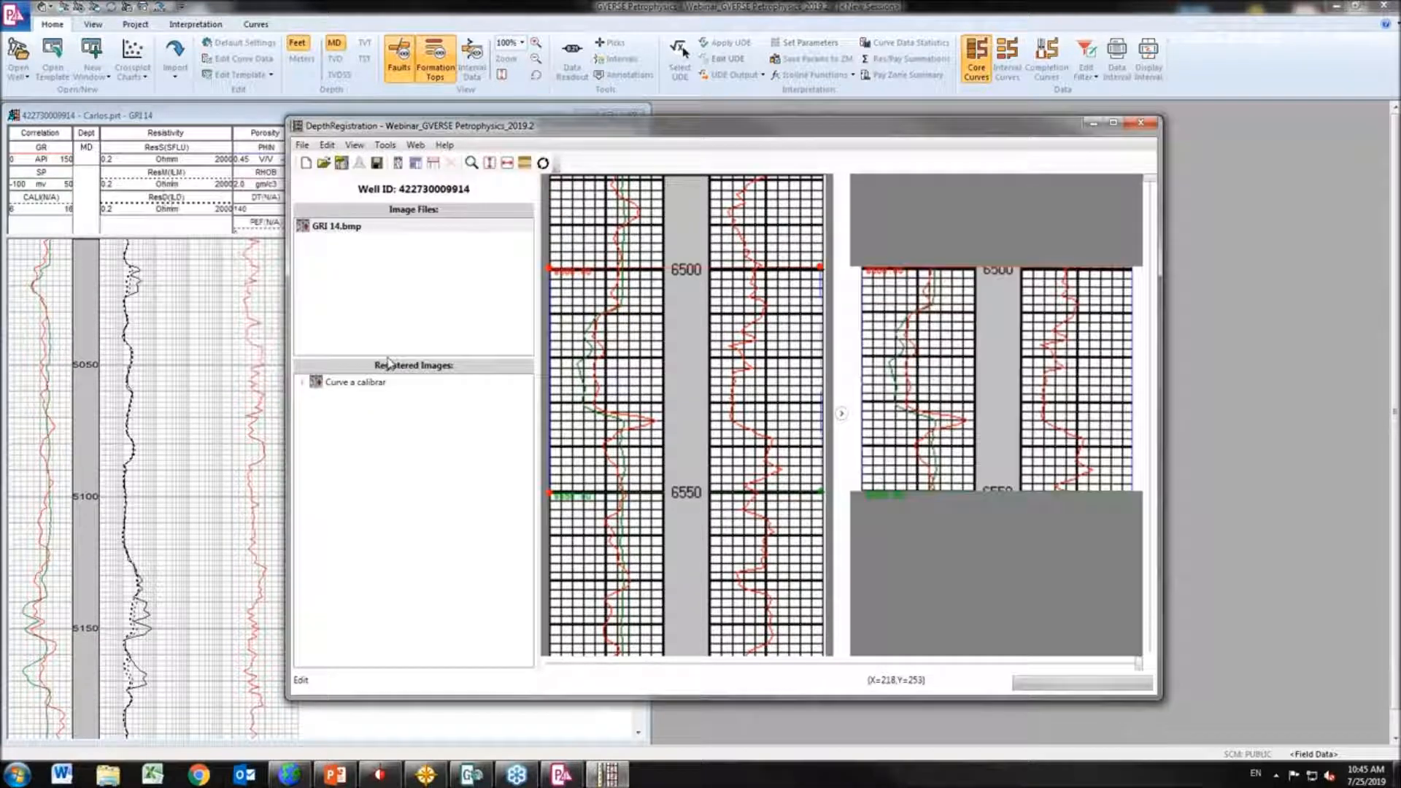
# Save the registered image and close DepthRegistration to return to the Carlos.prt log view
pyautogui.click(377, 163)
pyautogui.click(778, 440)
pyautogui.click(774, 441)
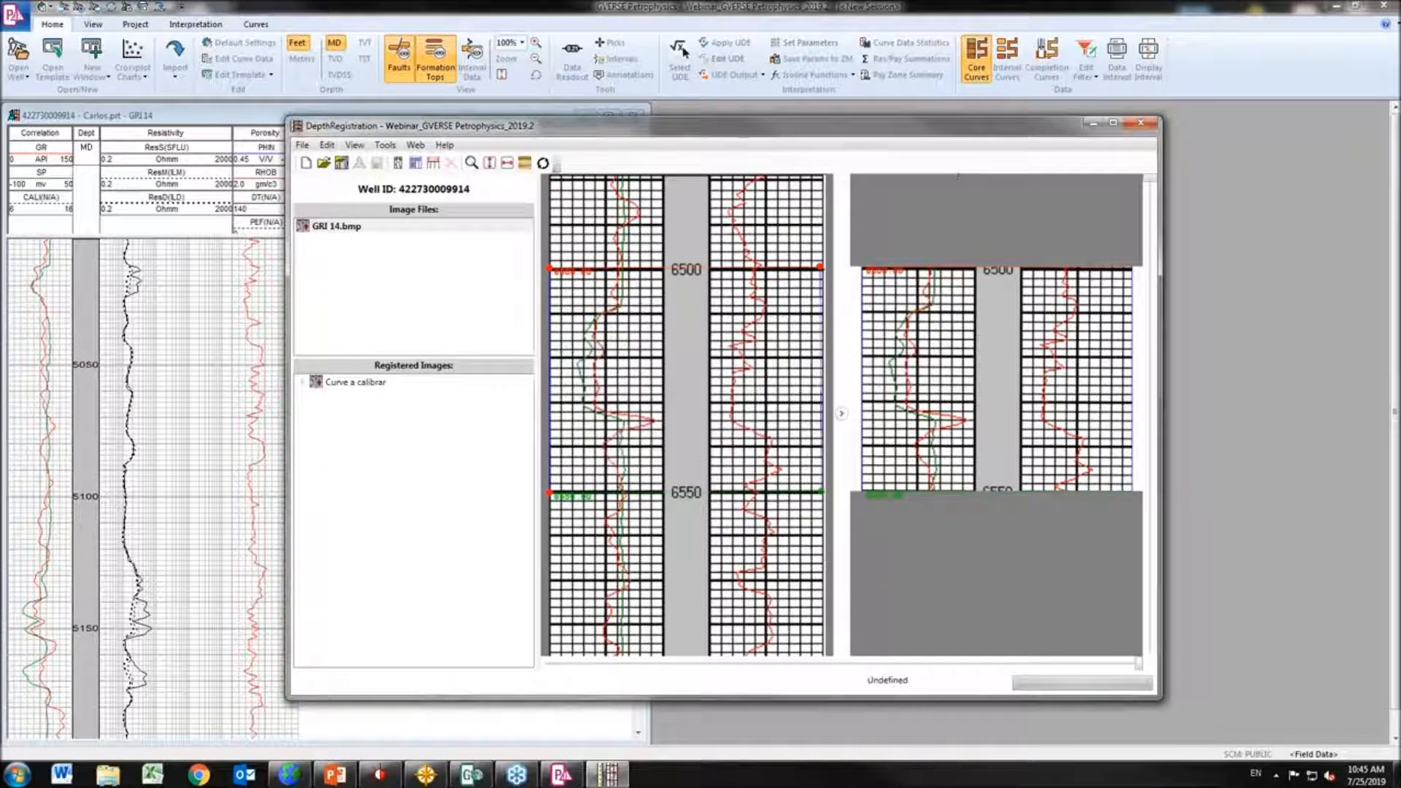
pyautogui.click(1141, 123)
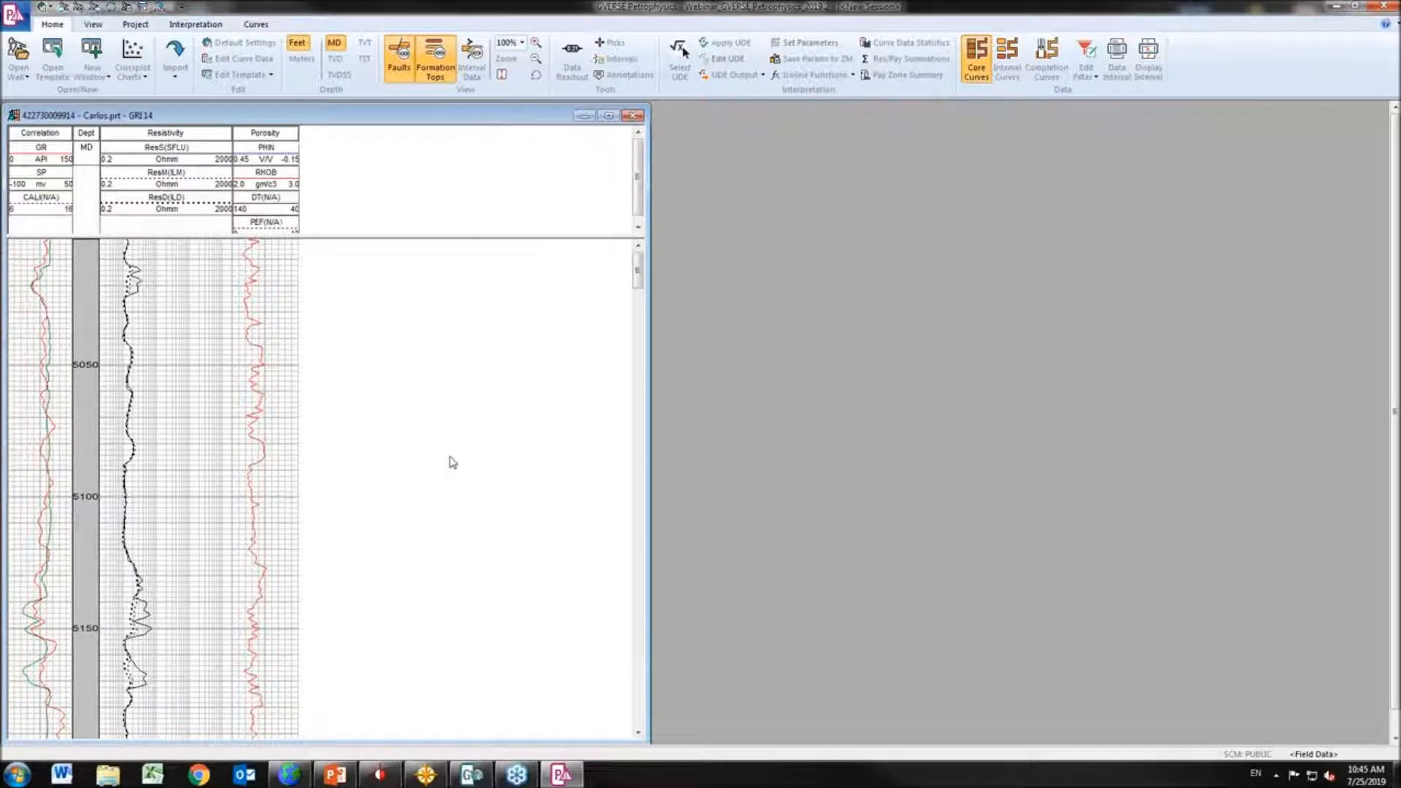
# Add an image track after the Porosity track and bring the 6500 to 6550 ft interval into view
pyautogui.rightClick(414, 461)
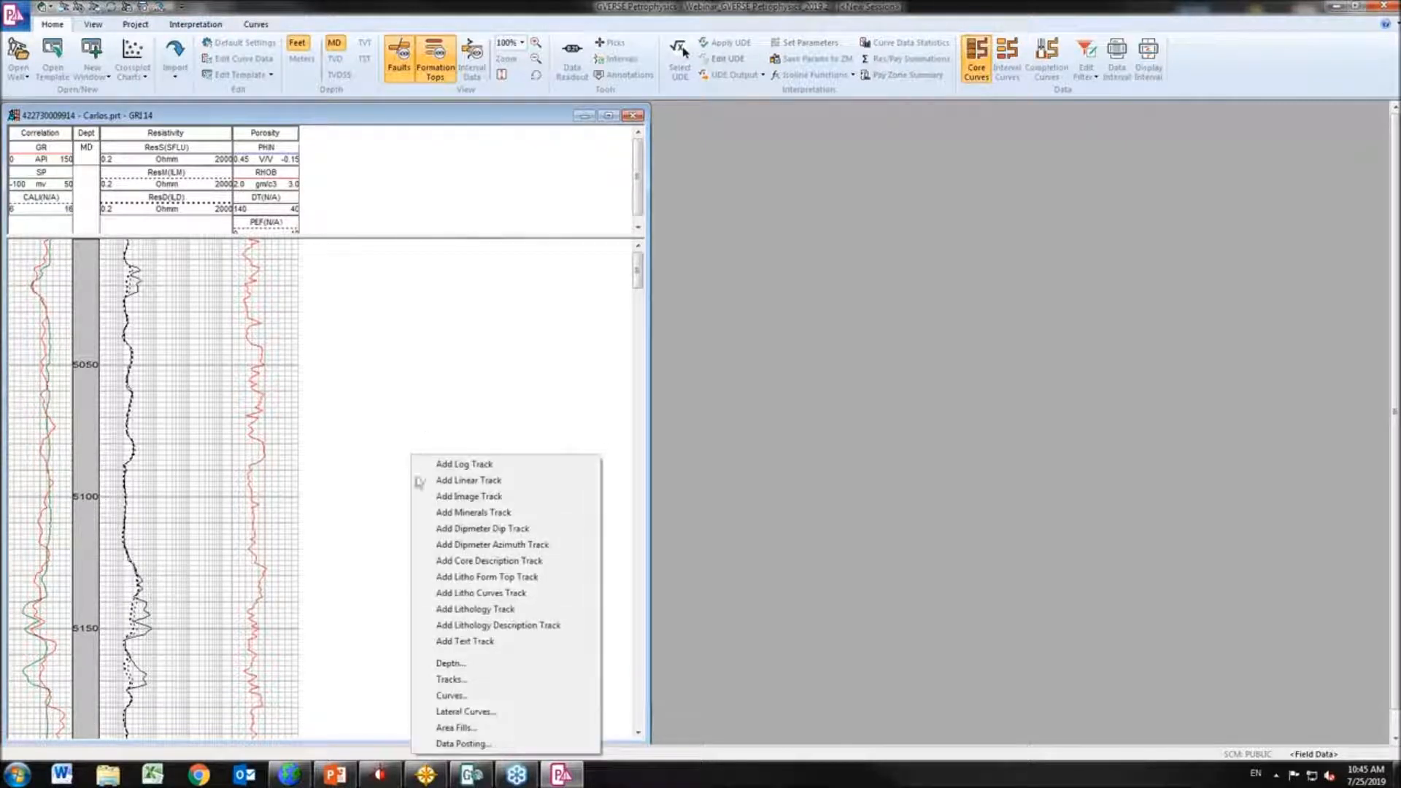
pyautogui.click(459, 498)
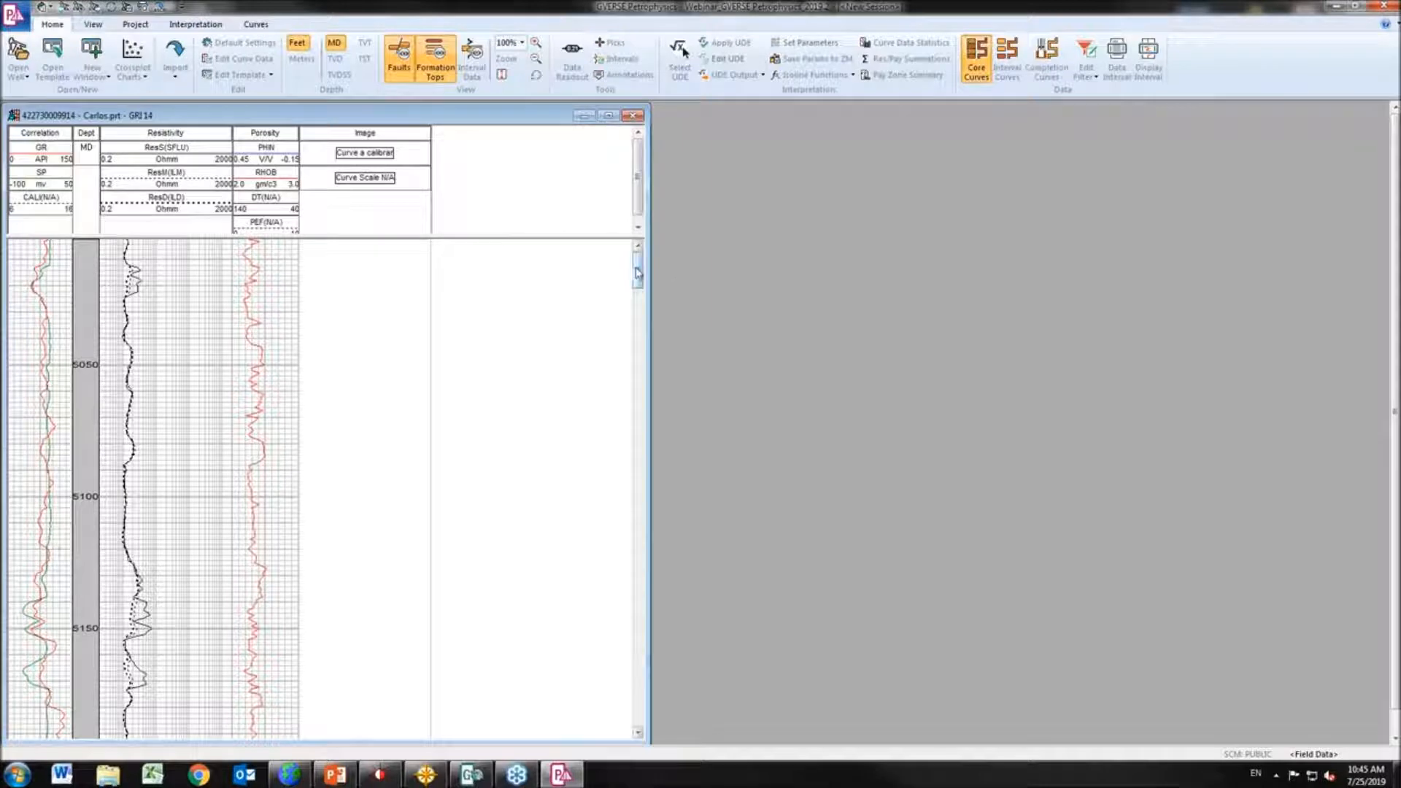
pyautogui.moveTo(638, 276); pyautogui.dragTo(628, 567)
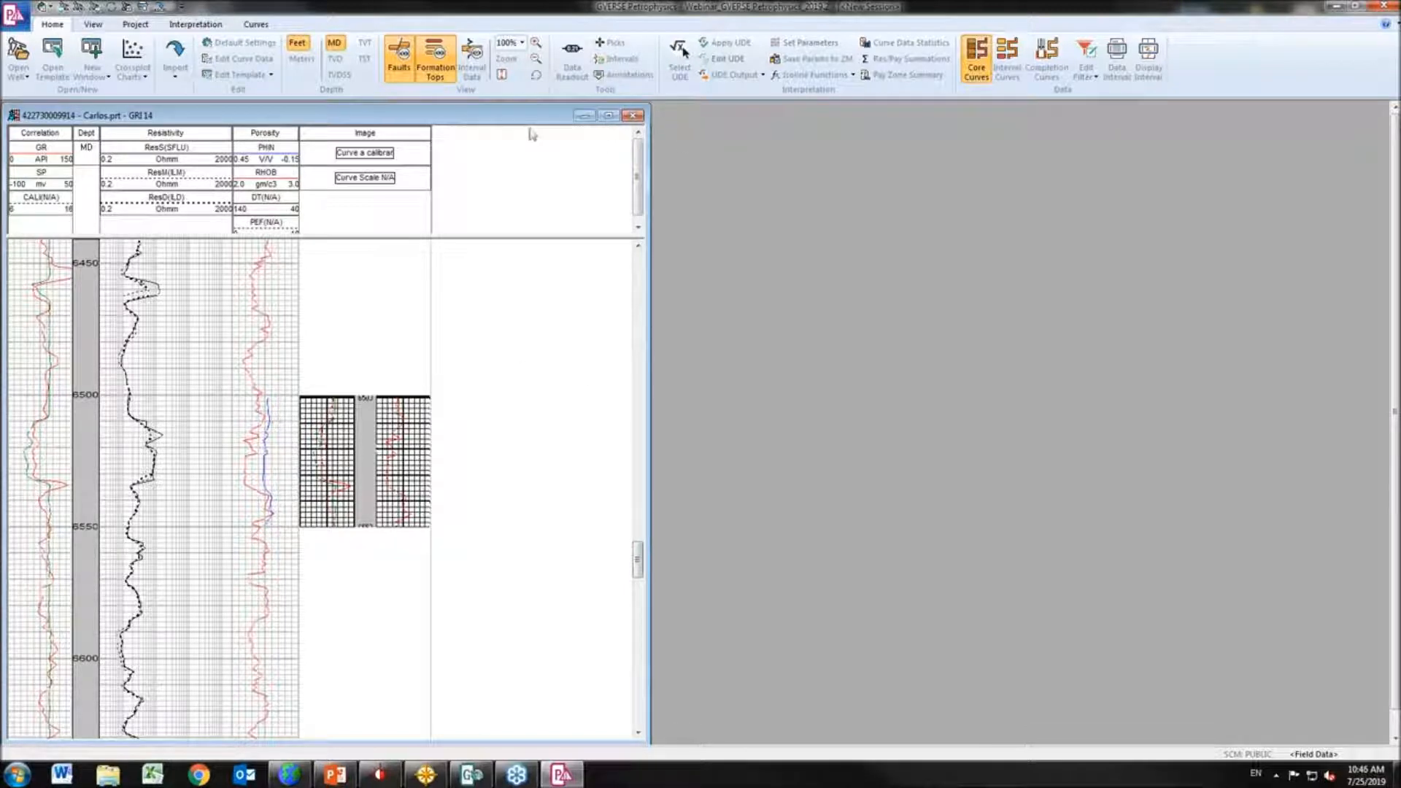
# Pan the raster in the Image track sideways to bring its second curve column toward the Porosity track
pyautogui.rightClick(377, 454)
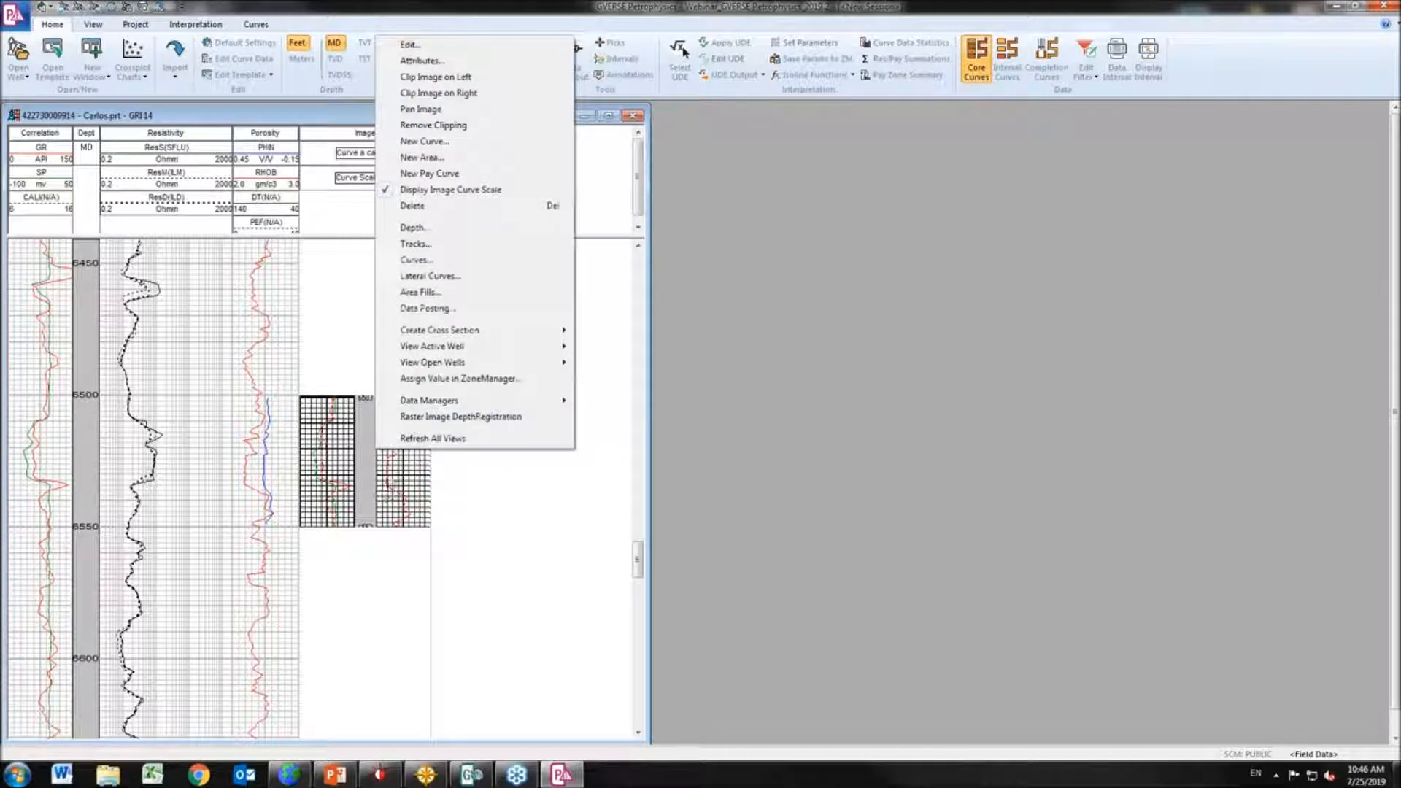
pyautogui.click(437, 124)
pyautogui.moveTo(382, 440); pyautogui.dragTo(349, 436)
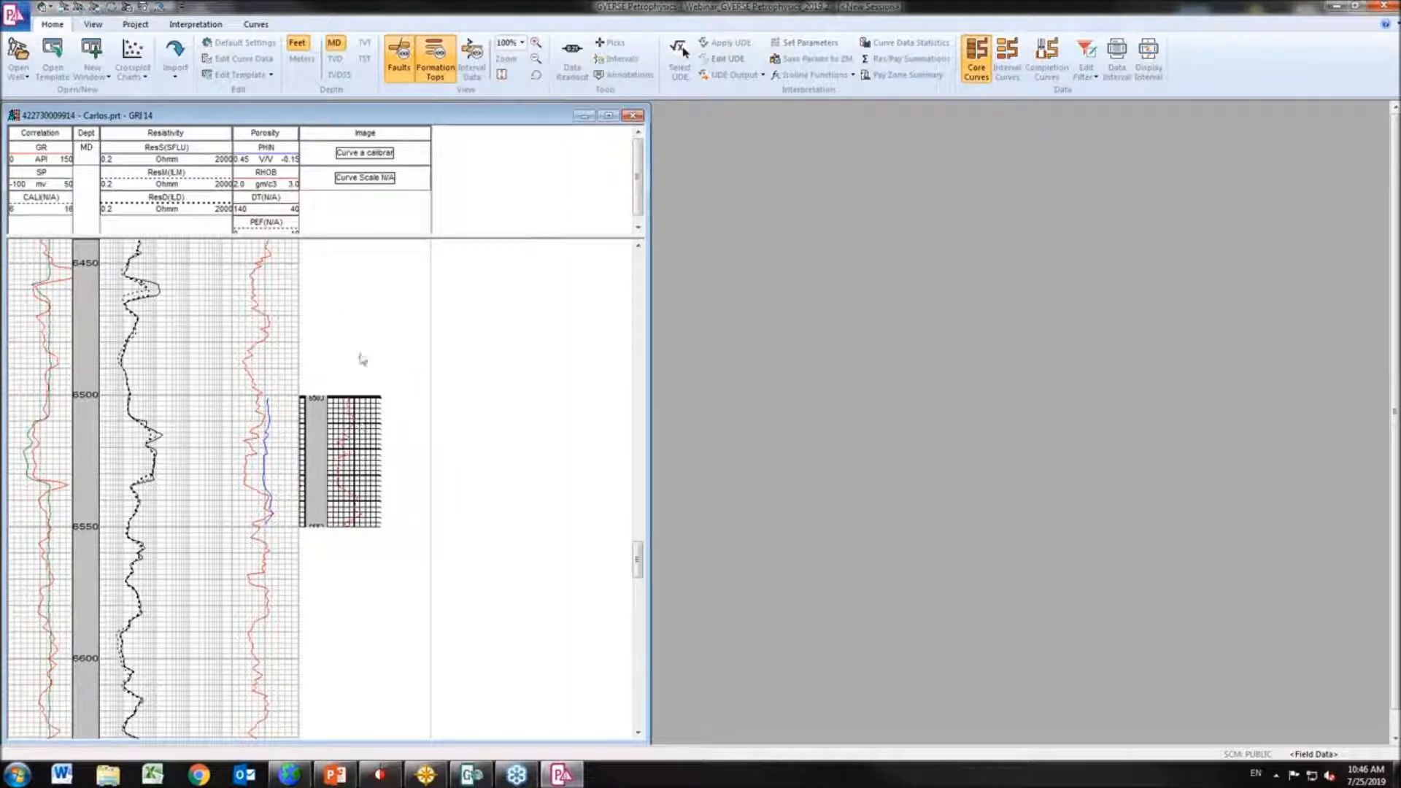
pyautogui.rightClick(348, 295)
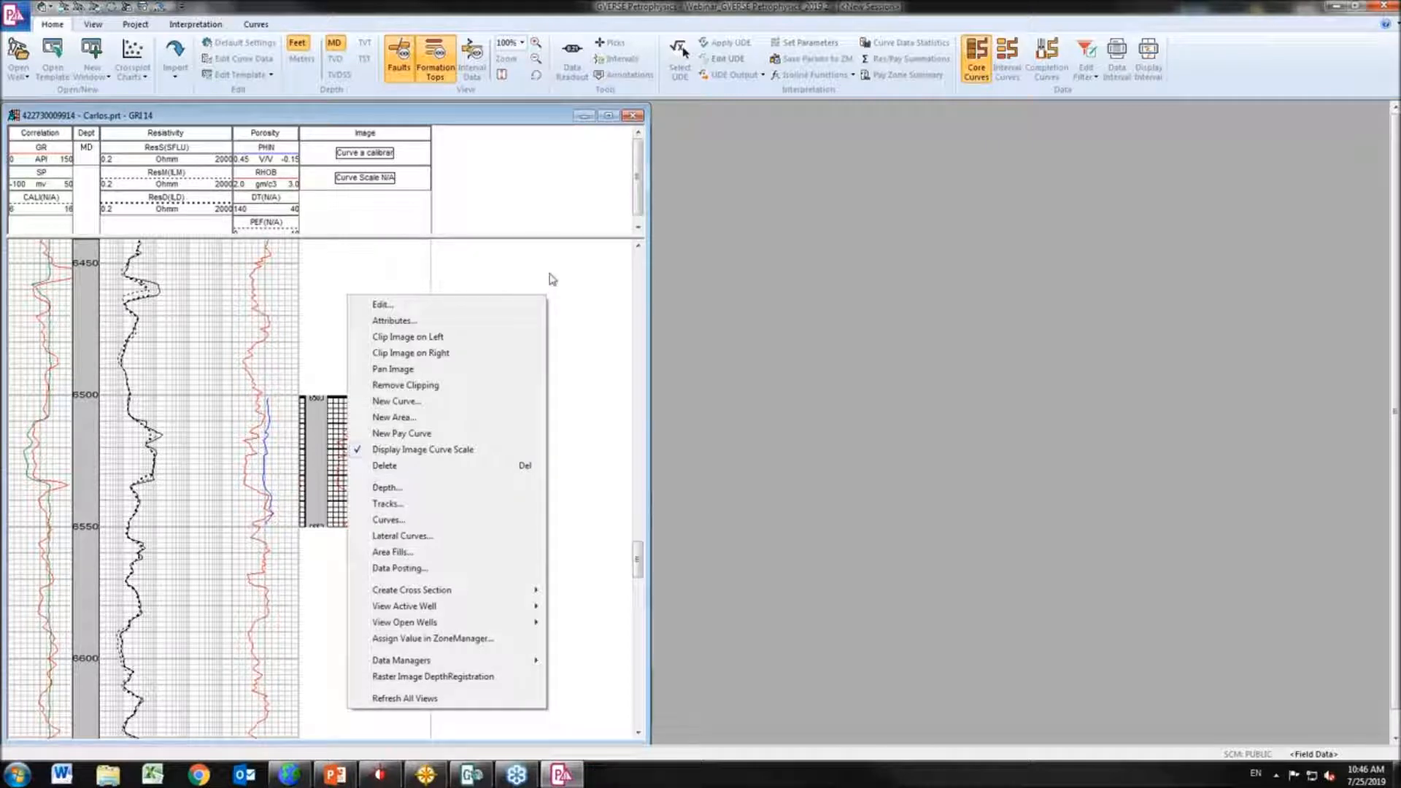
pyautogui.click(95, 27)
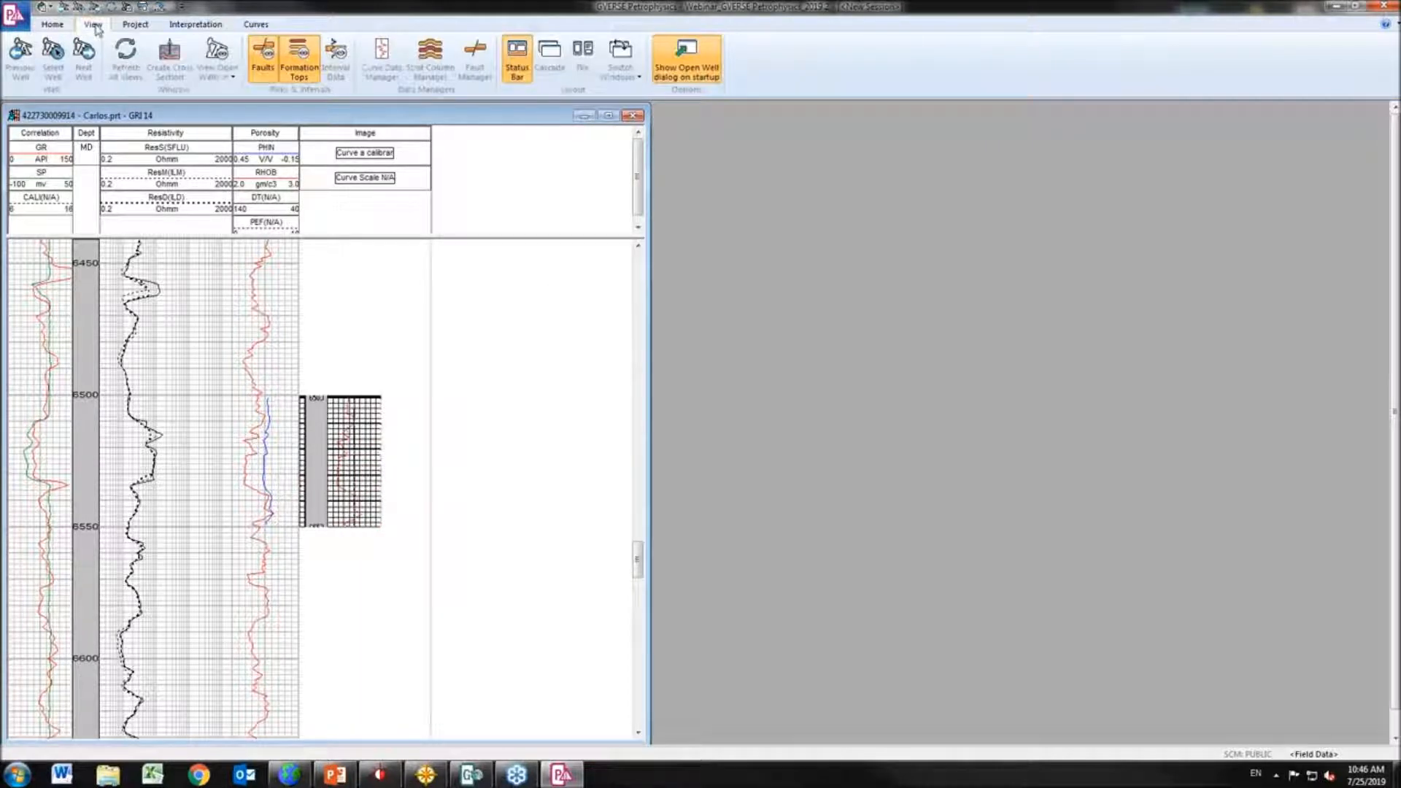
pyautogui.click(144, 29)
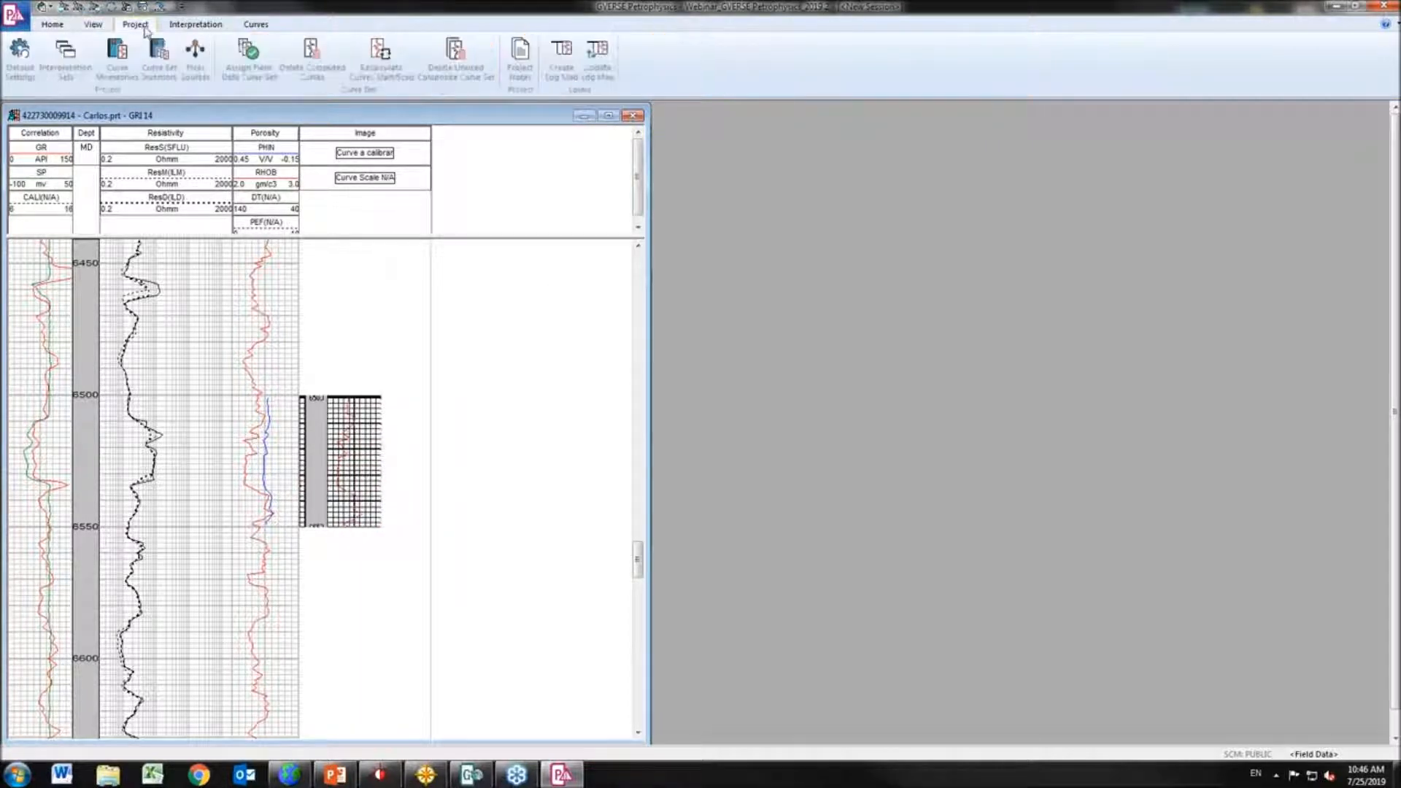
pyautogui.click(52, 26)
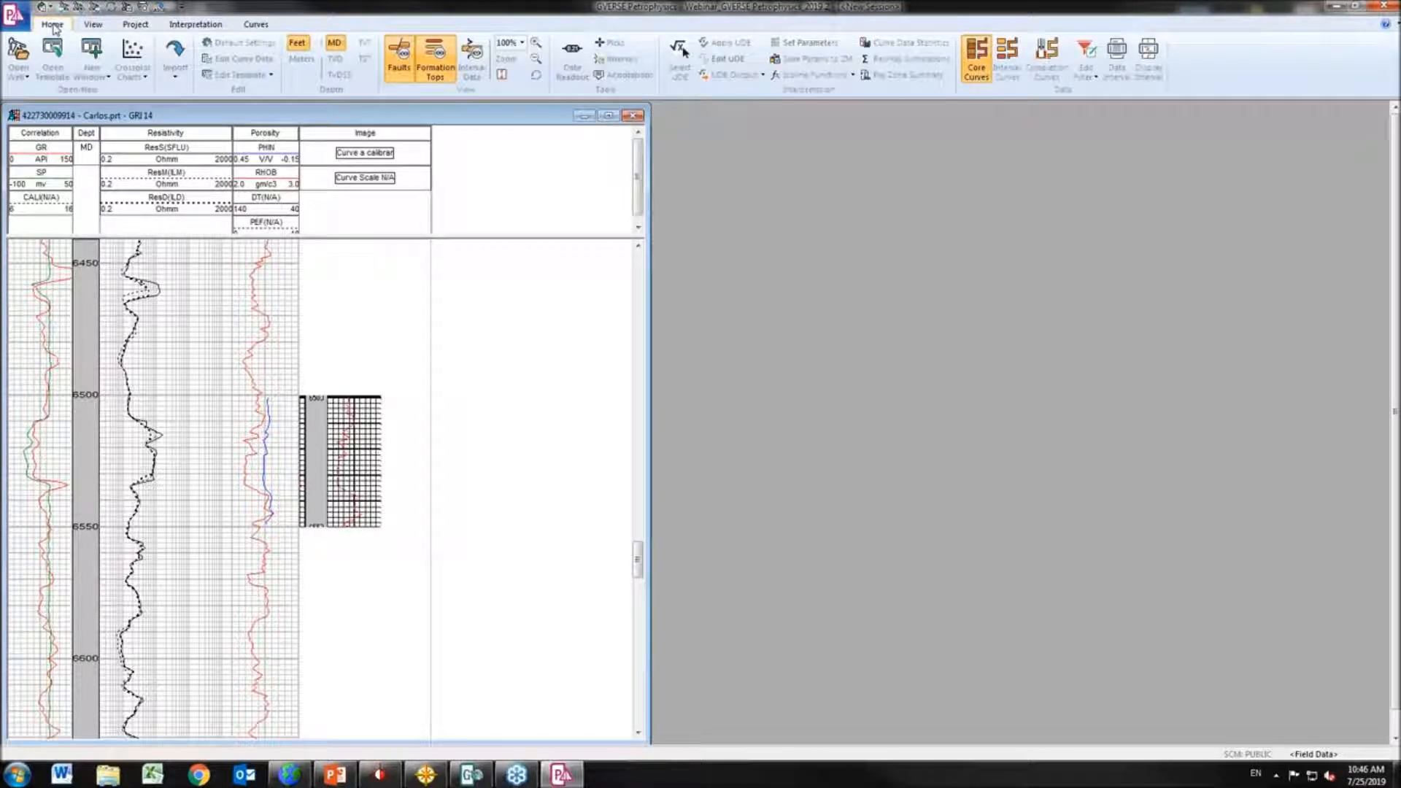
# Zoom in on the registered raster interval and examine its curve between 6500 and 6550 ft
pyautogui.click(537, 42)
pyautogui.moveTo(312, 398); pyautogui.dragTo(403, 514)
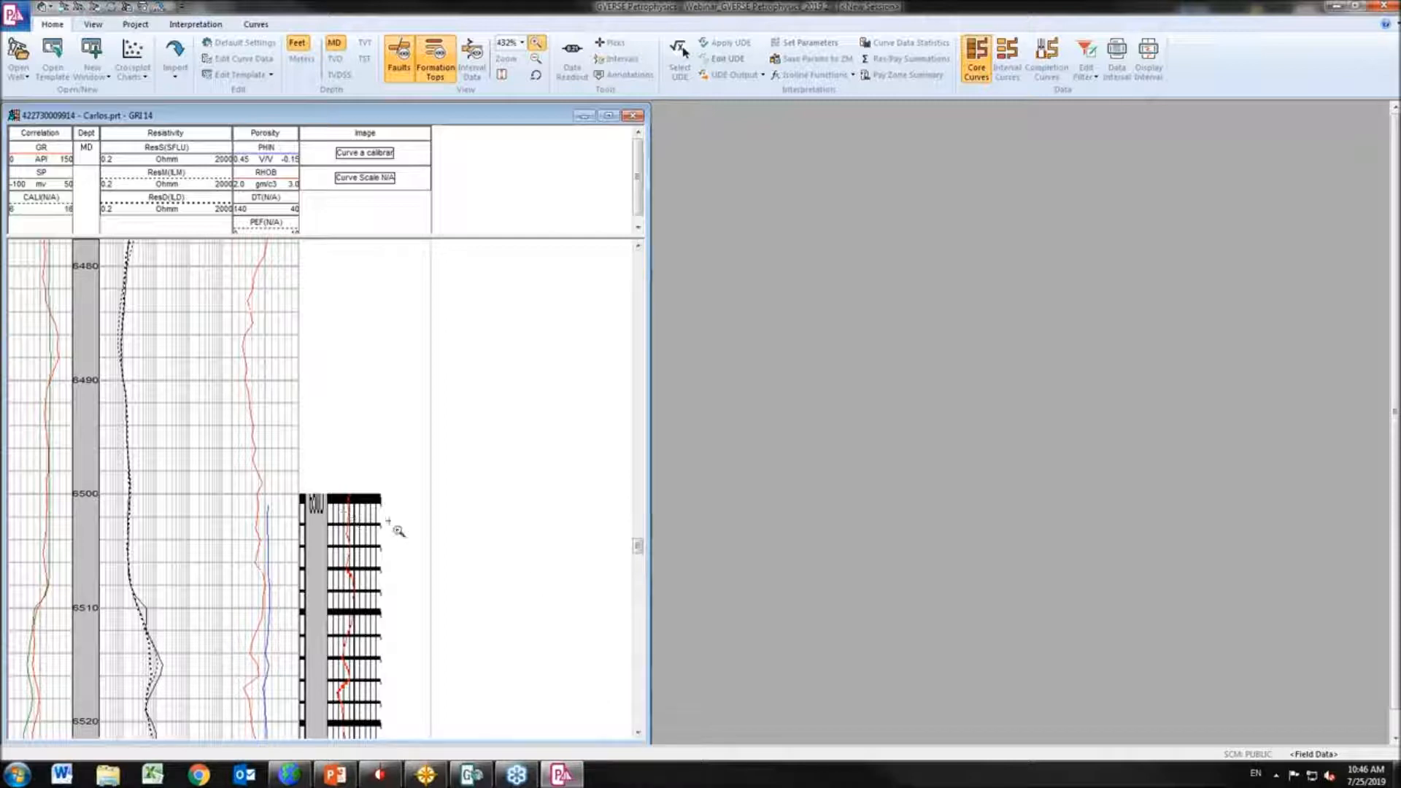
pyautogui.click(538, 44)
pyautogui.click(640, 734)
pyautogui.click(639, 734)
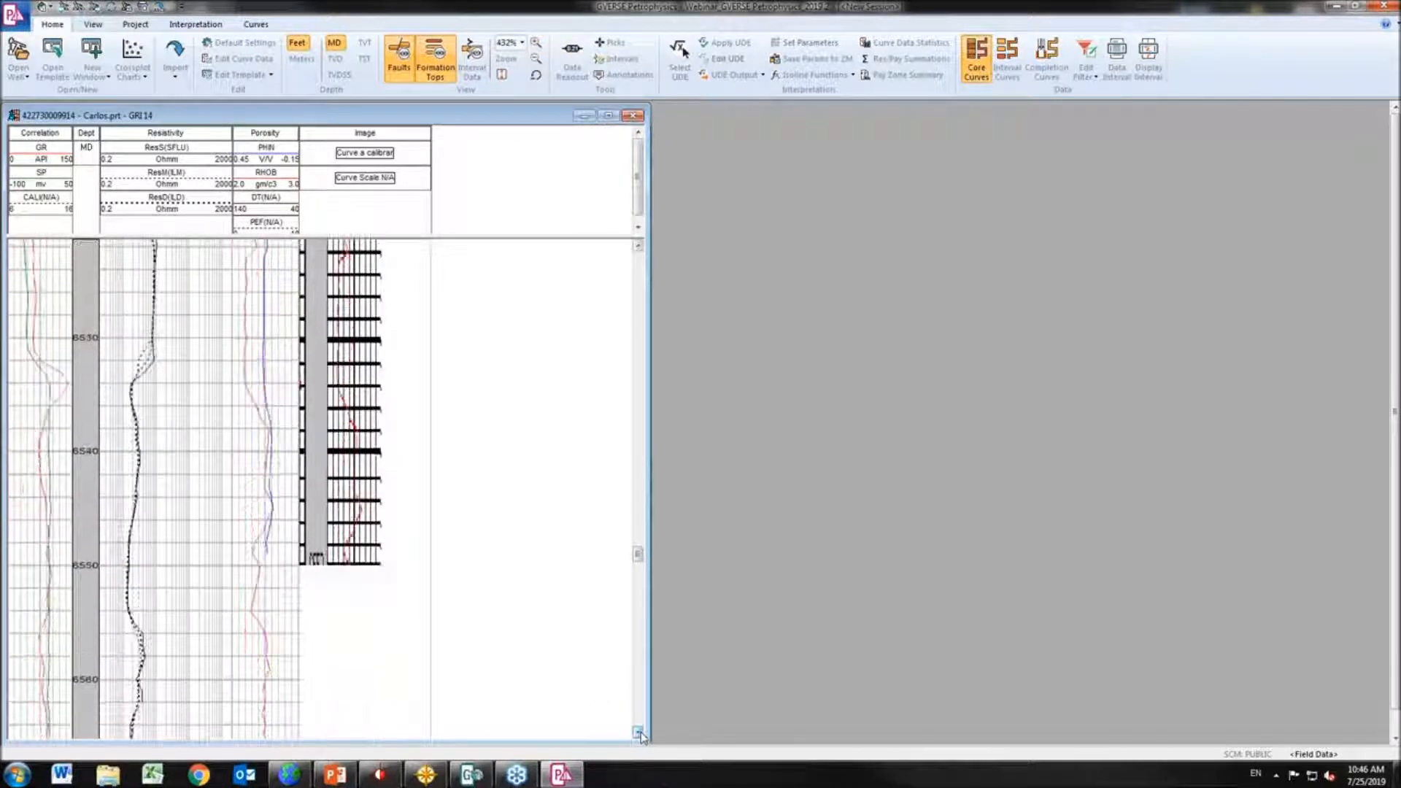
pyautogui.click(639, 247)
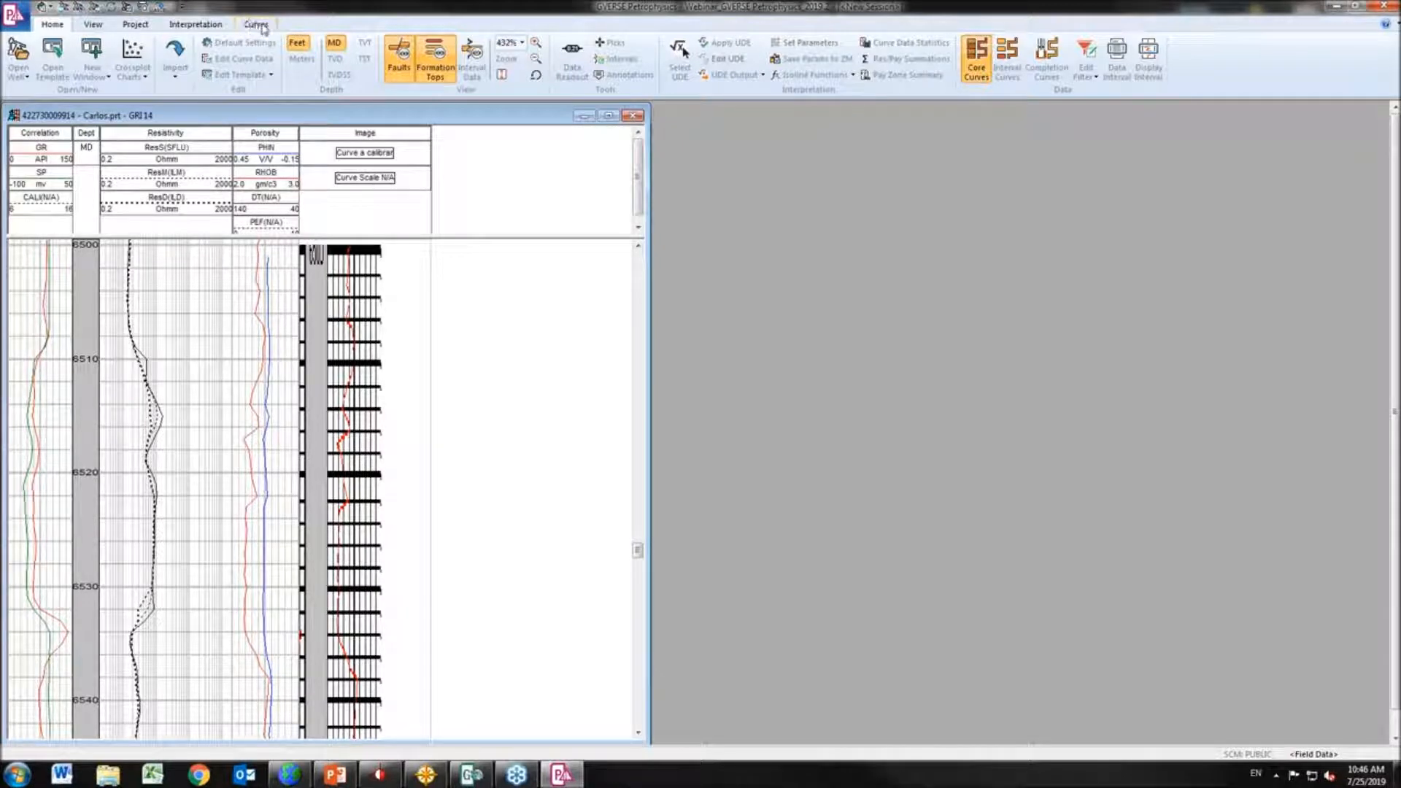
# Add a new curve named PHIN_C to the Import1 curve set of well GRI 14
pyautogui.click(256, 25)
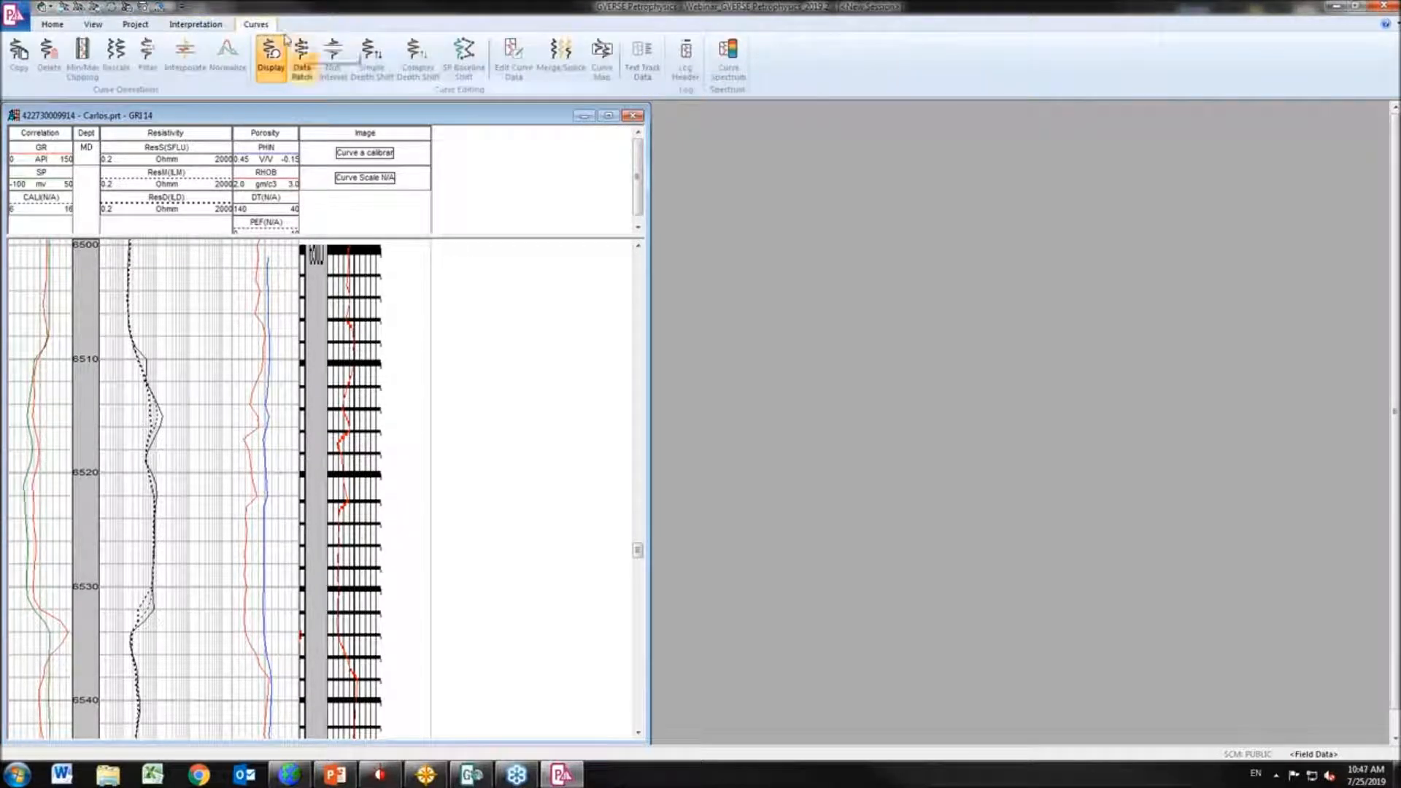
pyautogui.click(514, 60)
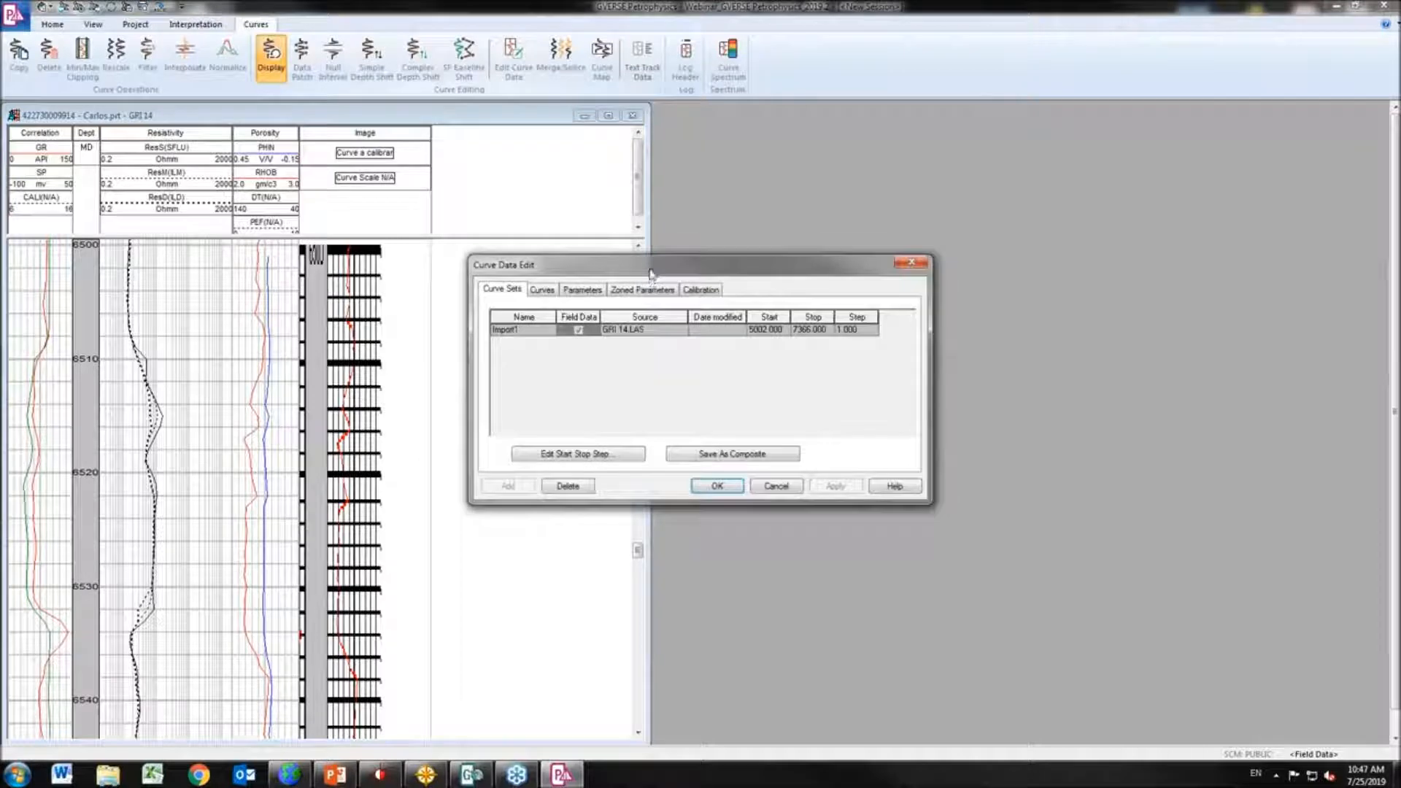
pyautogui.click(669, 254)
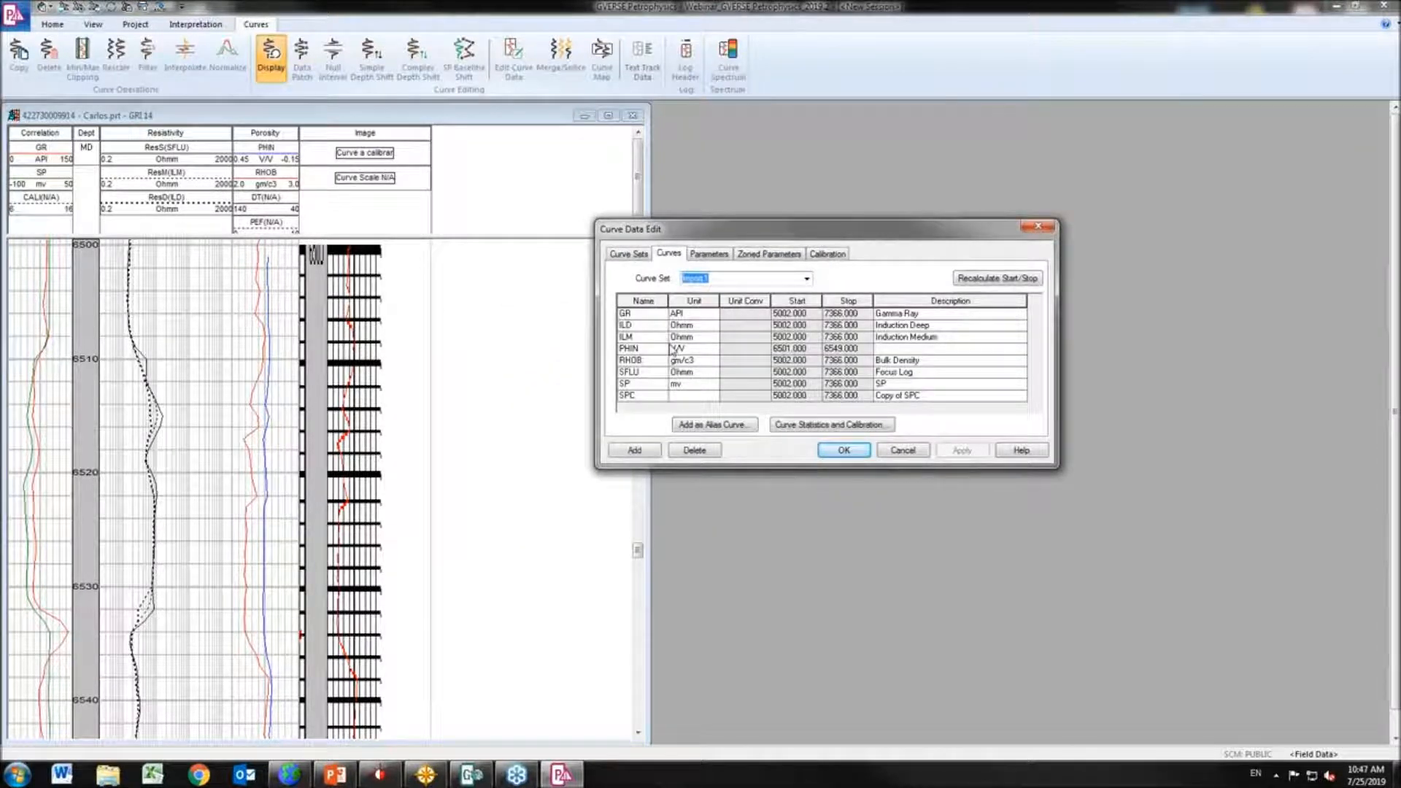
pyautogui.click(636, 451)
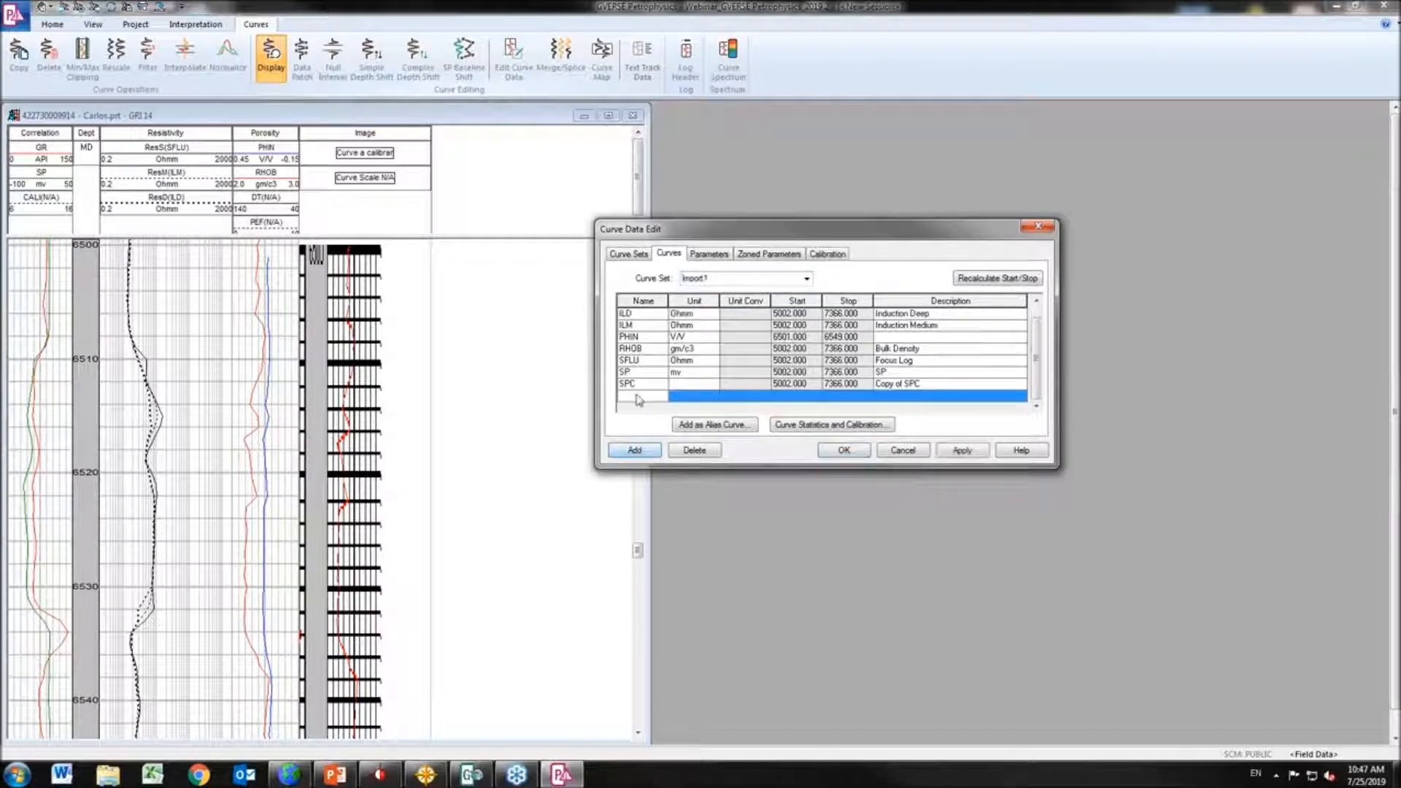
pyautogui.click(659, 396)
pyautogui.write('PHIN_C')
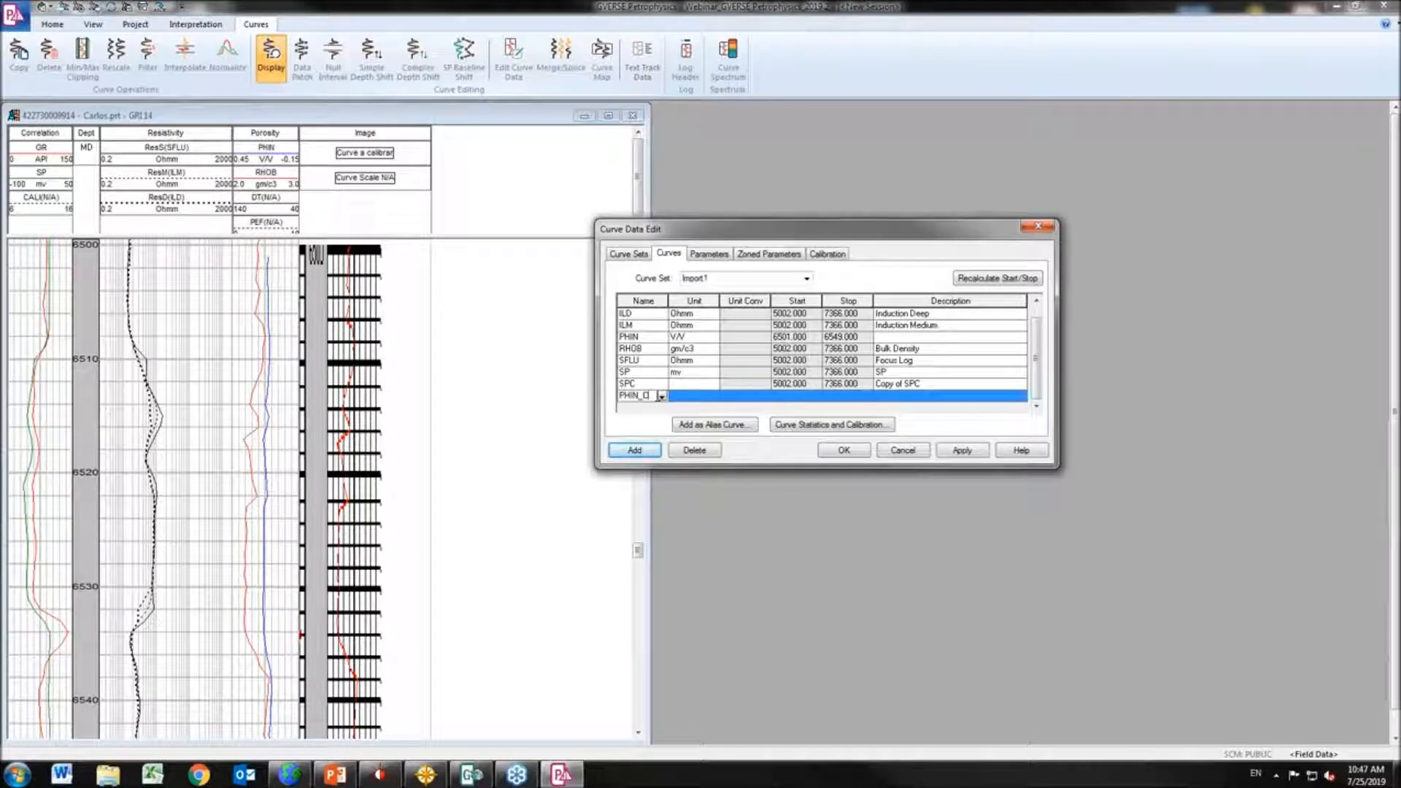
# Set the unit of PHIN_C to V/V and accept the curve data edits
pyautogui.click(714, 398)
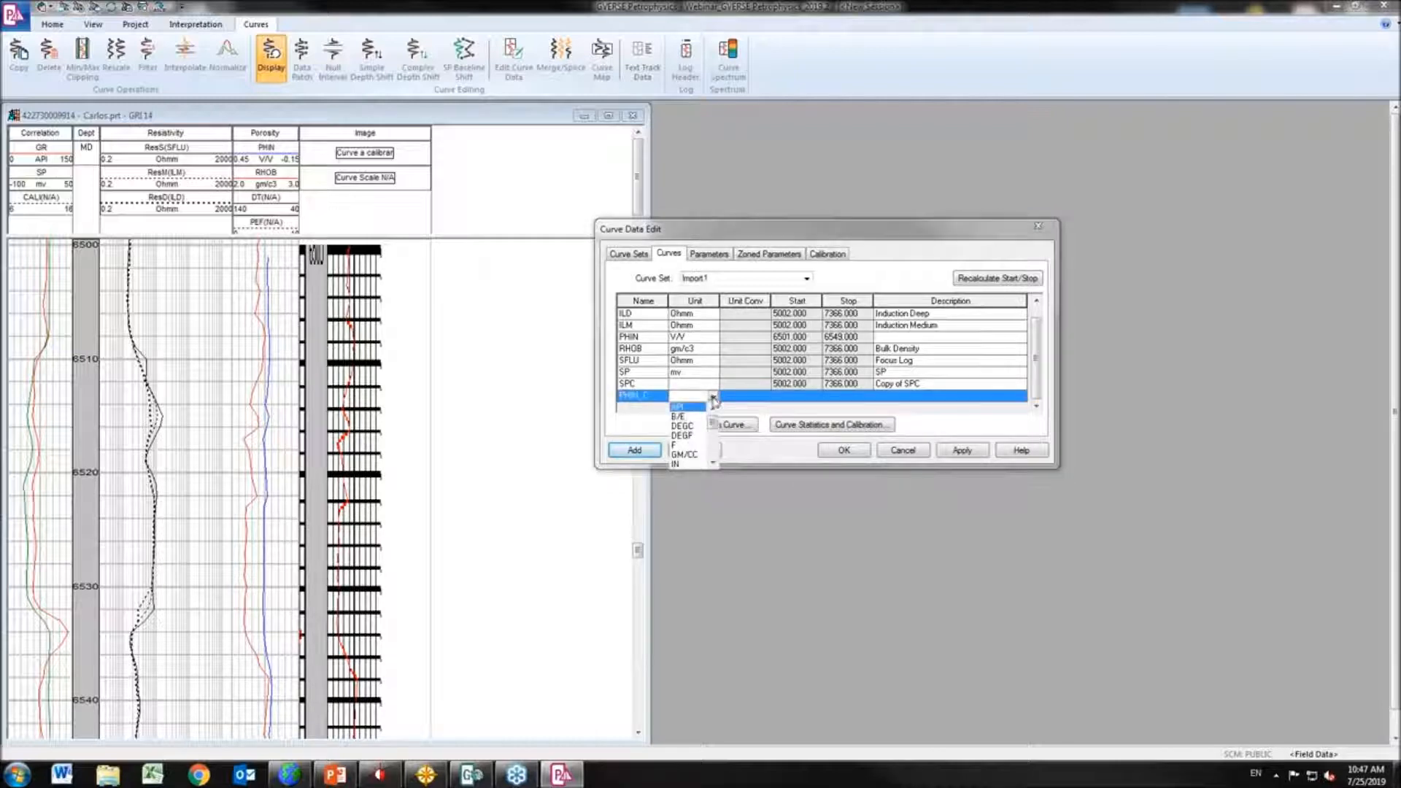
pyautogui.click(713, 463)
pyautogui.click(713, 463)
pyautogui.click(713, 463)
pyautogui.click(713, 462)
pyautogui.click(713, 462)
pyautogui.click(713, 463)
pyautogui.click(713, 463)
pyautogui.click(713, 463)
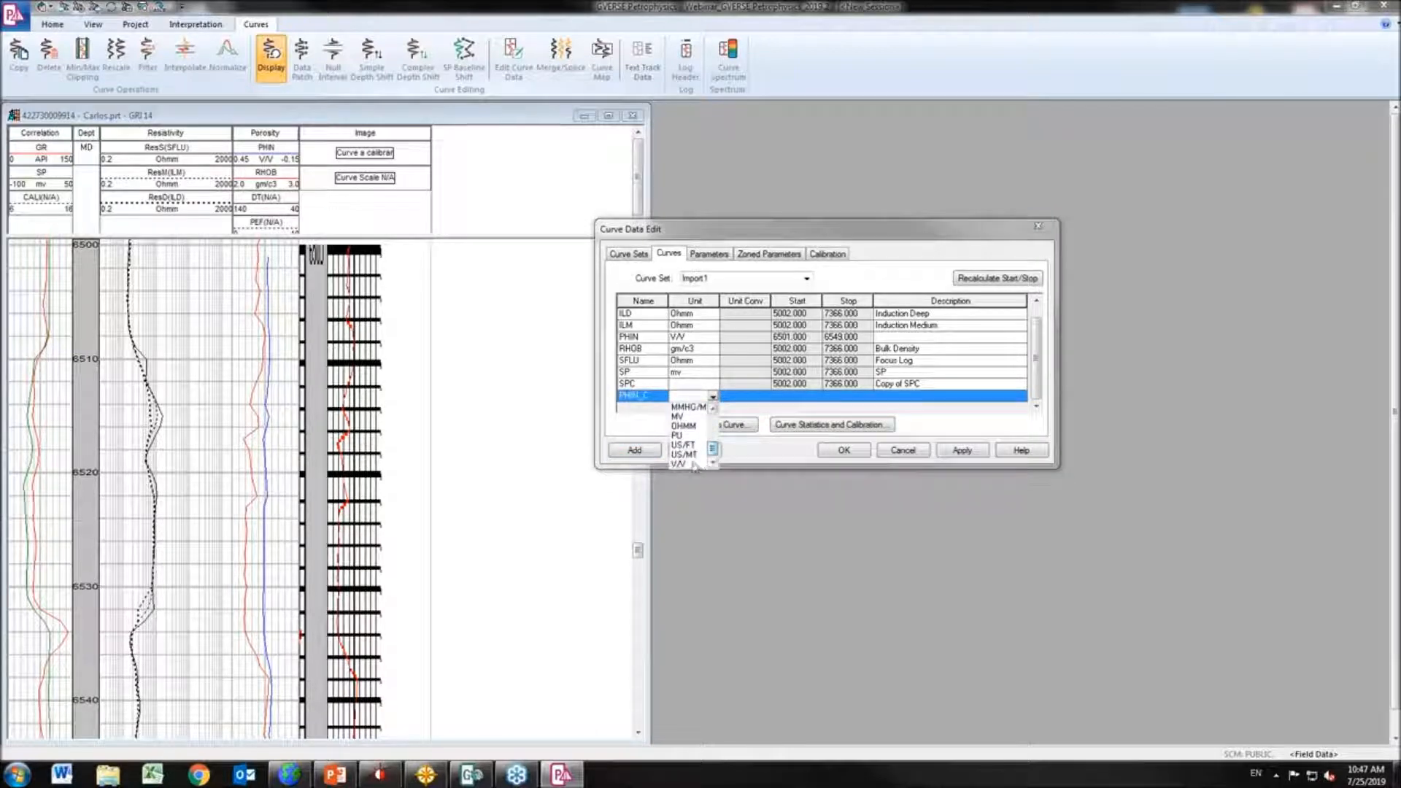
pyautogui.click(690, 465)
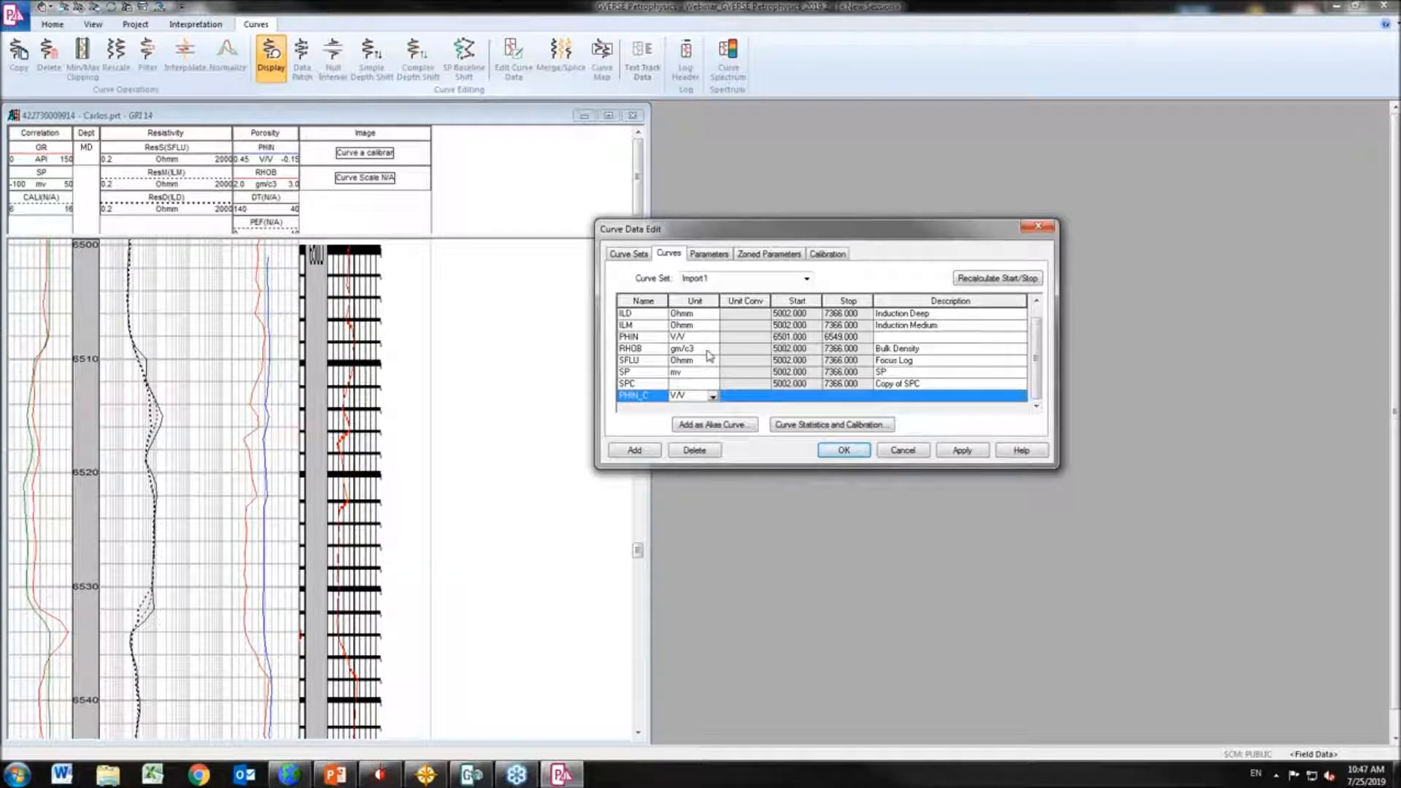
pyautogui.click(844, 451)
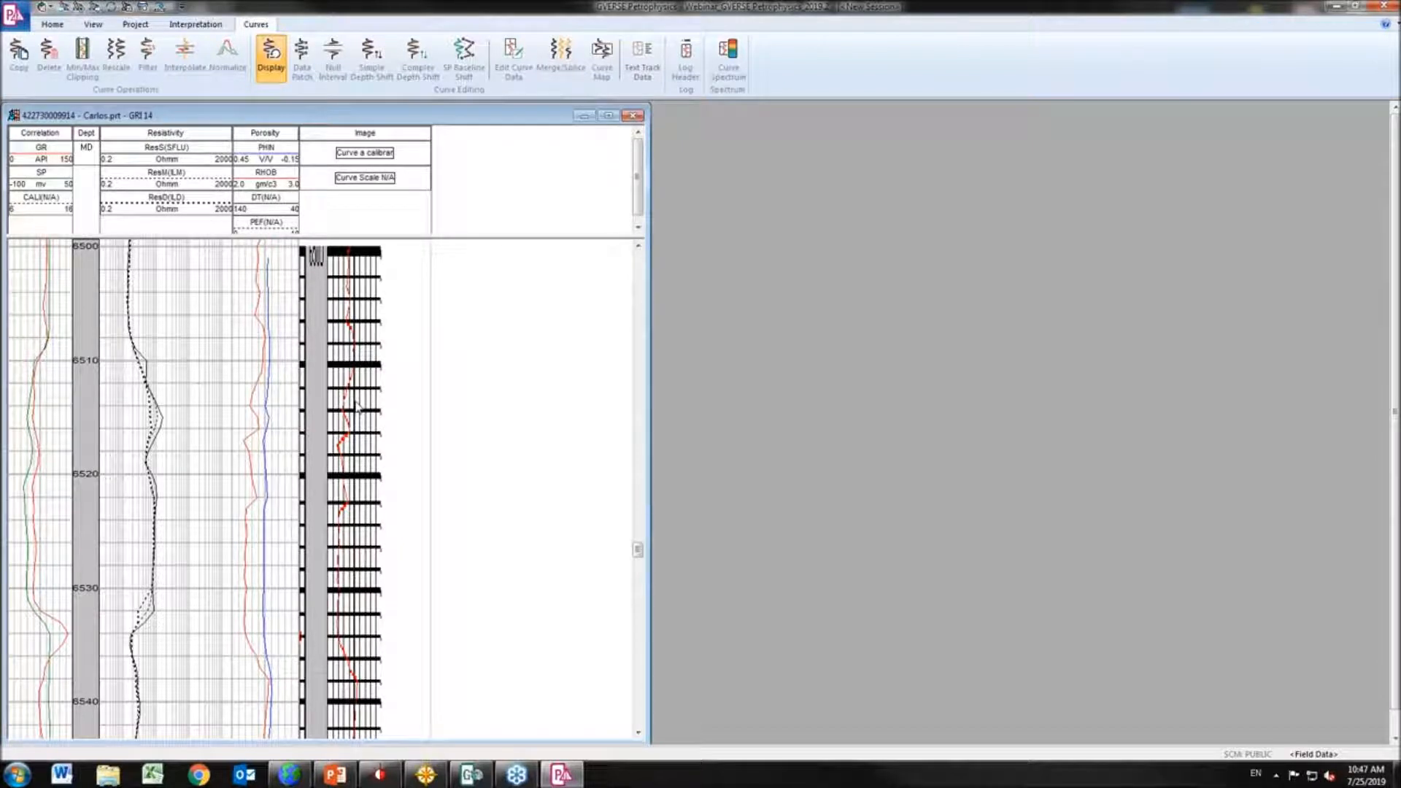
# Add PHIN_C to the Image track as a linear line curve scaled from 0.2 to 0
pyautogui.rightClick(356, 405)
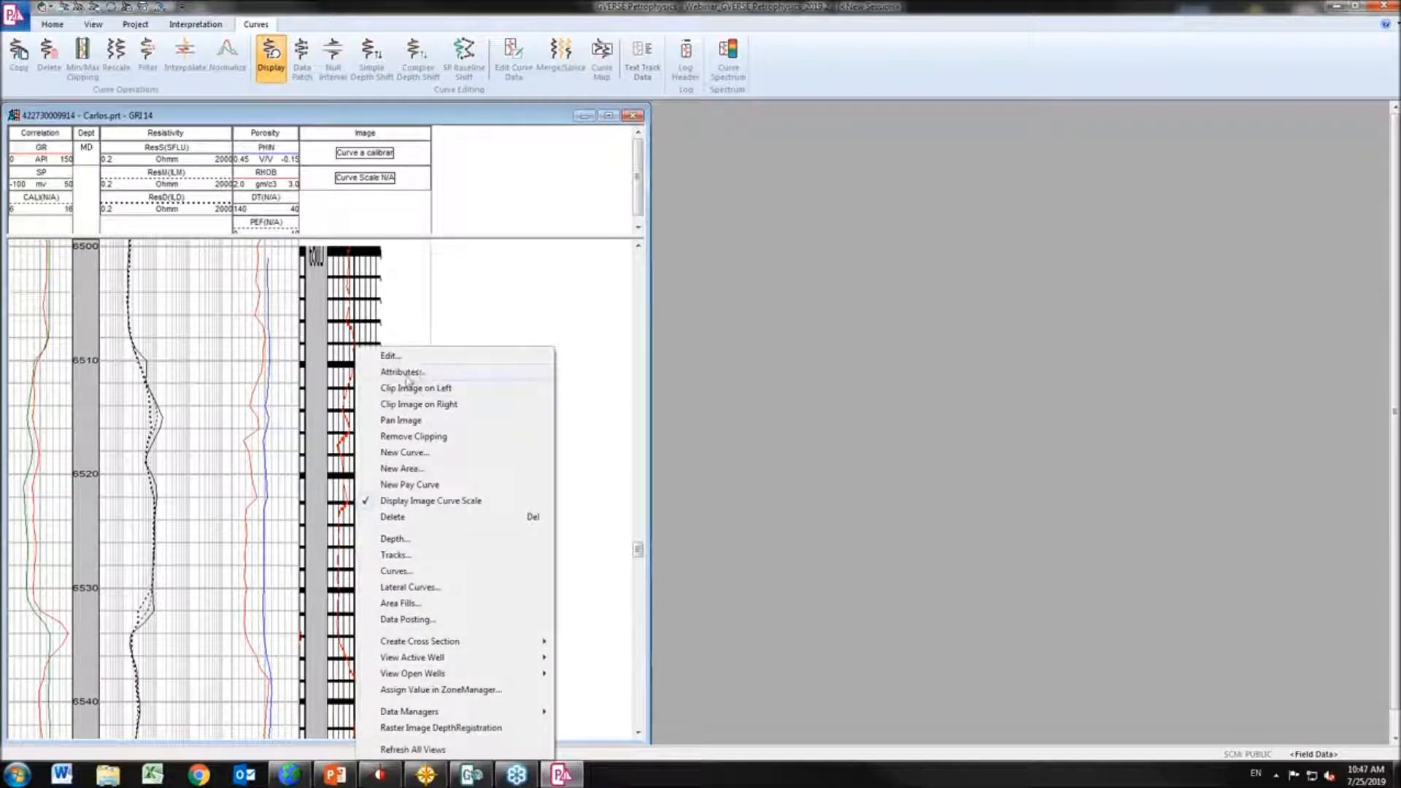
pyautogui.click(420, 457)
pyautogui.moveTo(625, 327); pyautogui.dragTo(631, 307)
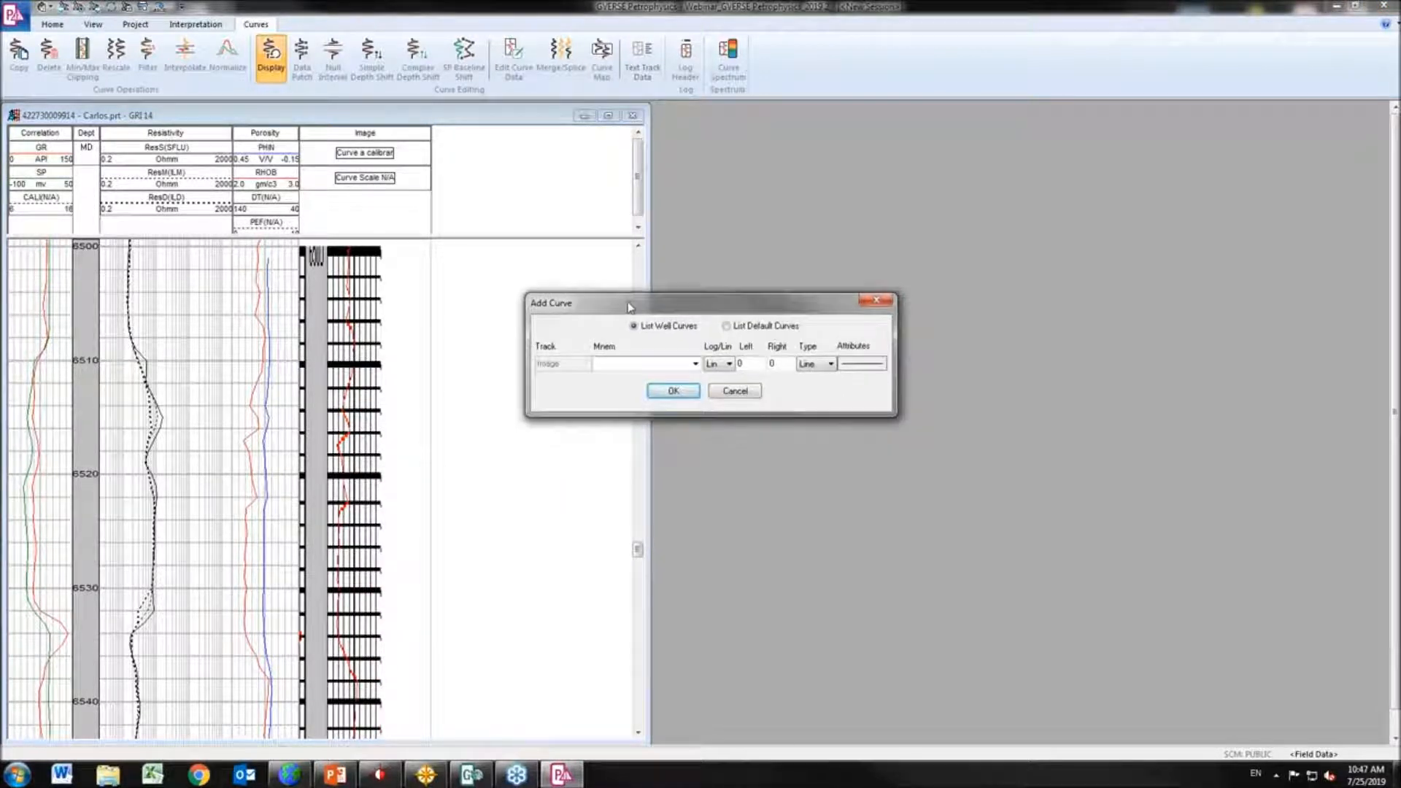
pyautogui.click(694, 363)
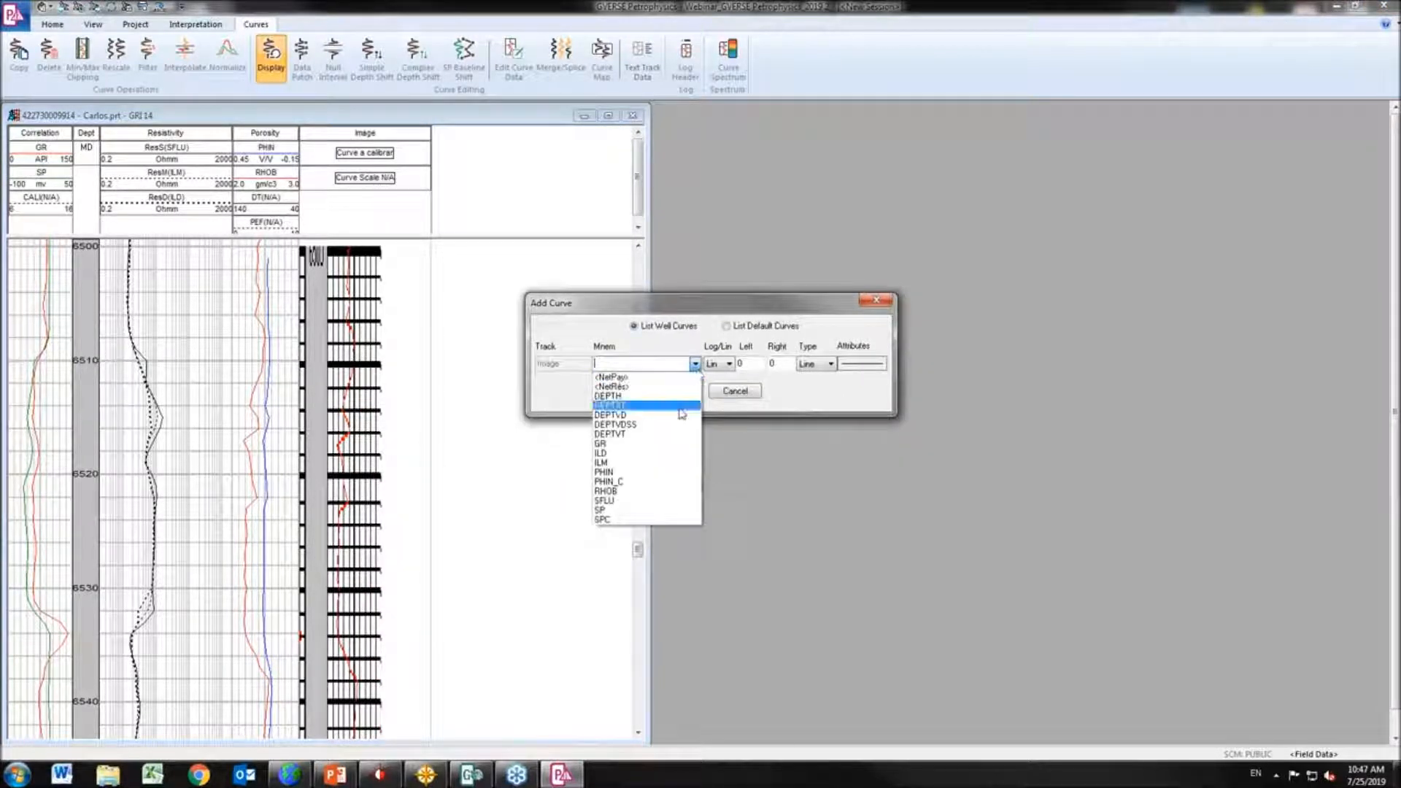
pyautogui.click(615, 483)
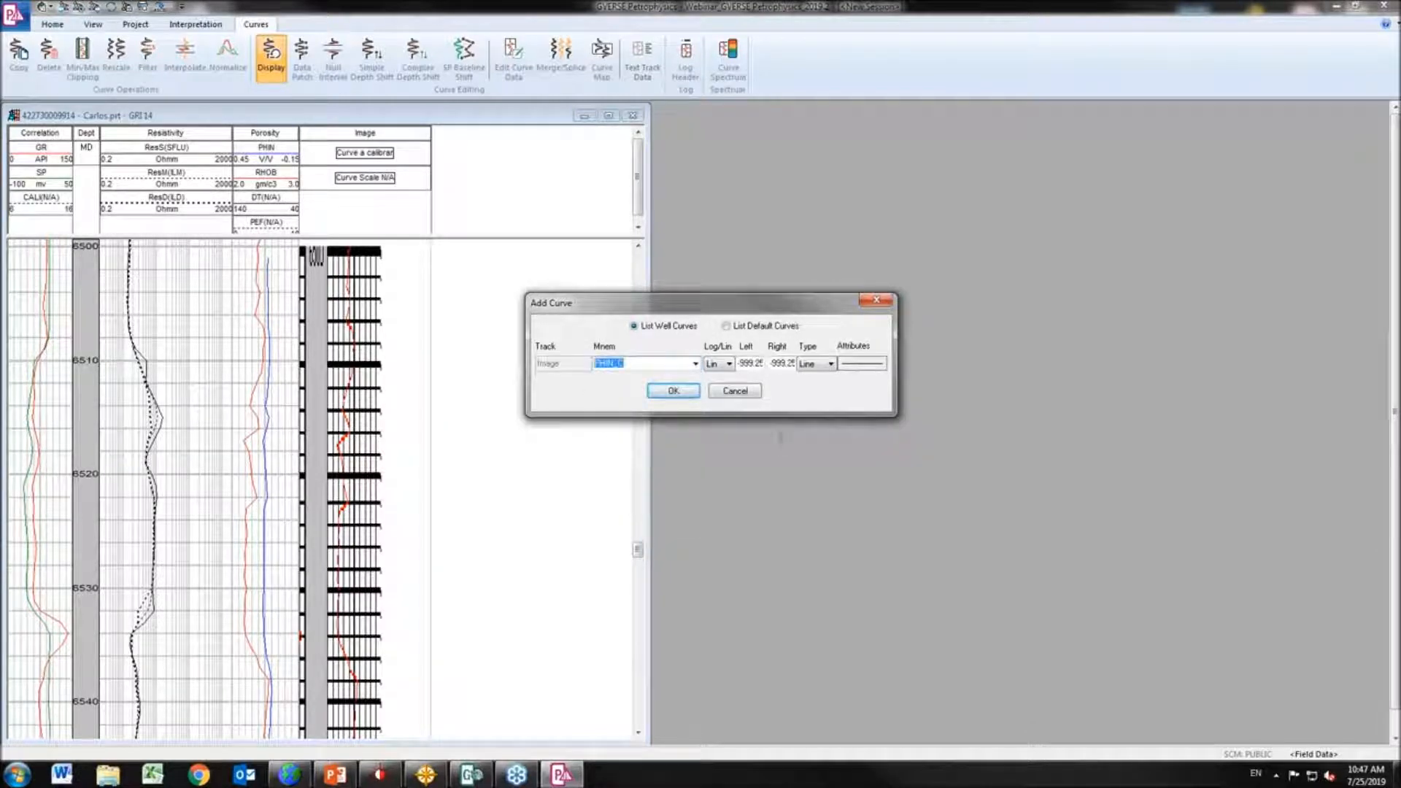
pyautogui.doubleClick(741, 365)
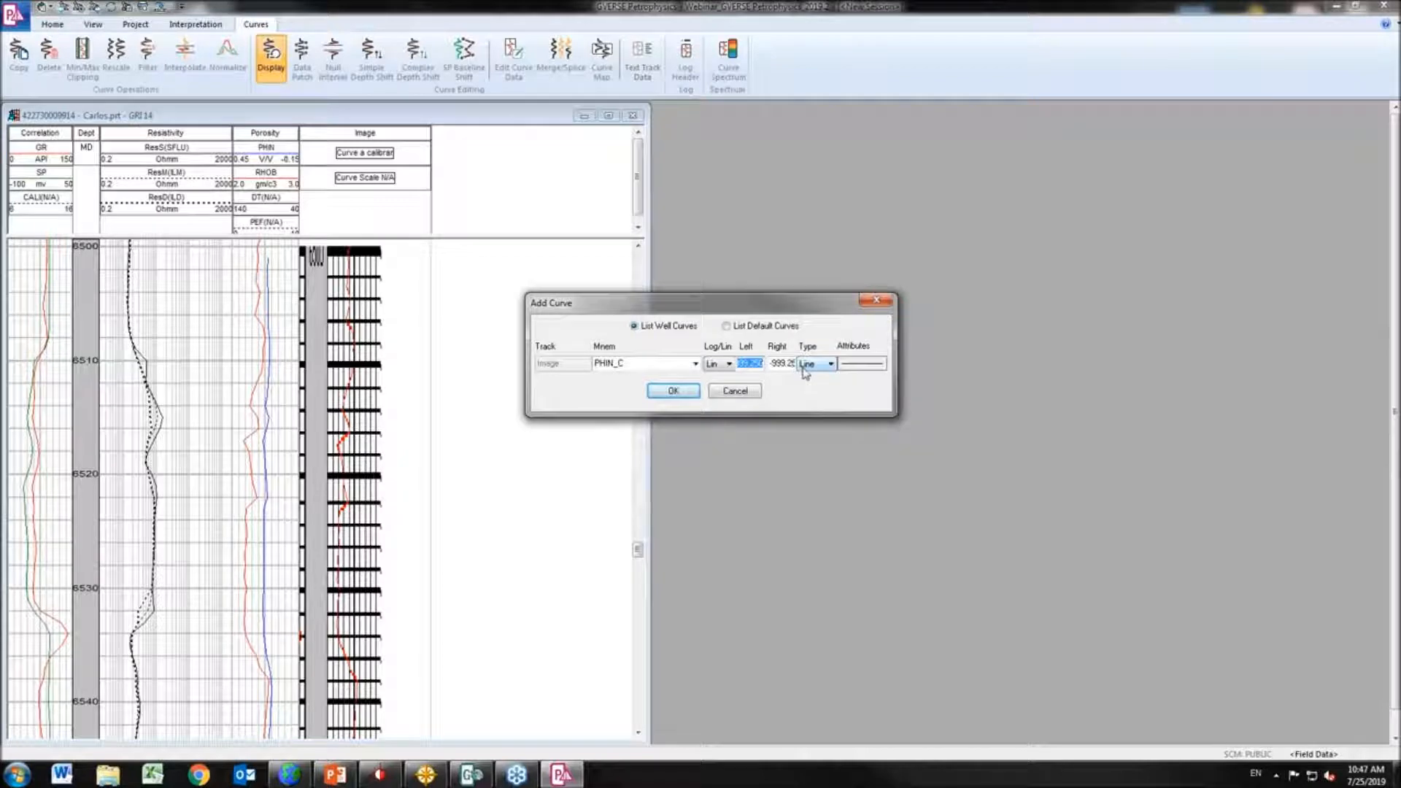
pyautogui.write('00')
pyautogui.doubleClick(781, 364)
pyautogui.write('2')
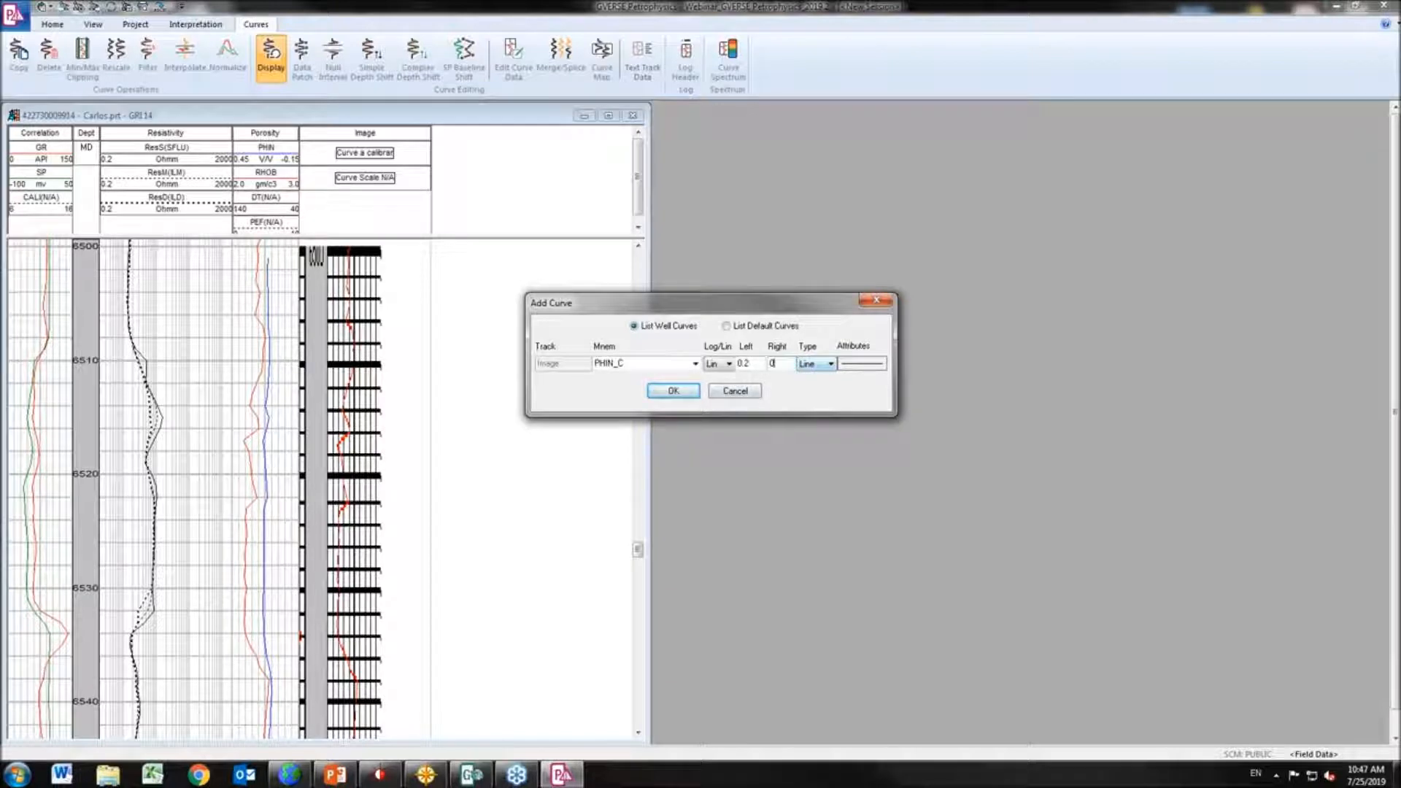
pyautogui.write('.')
pyautogui.click(663, 392)
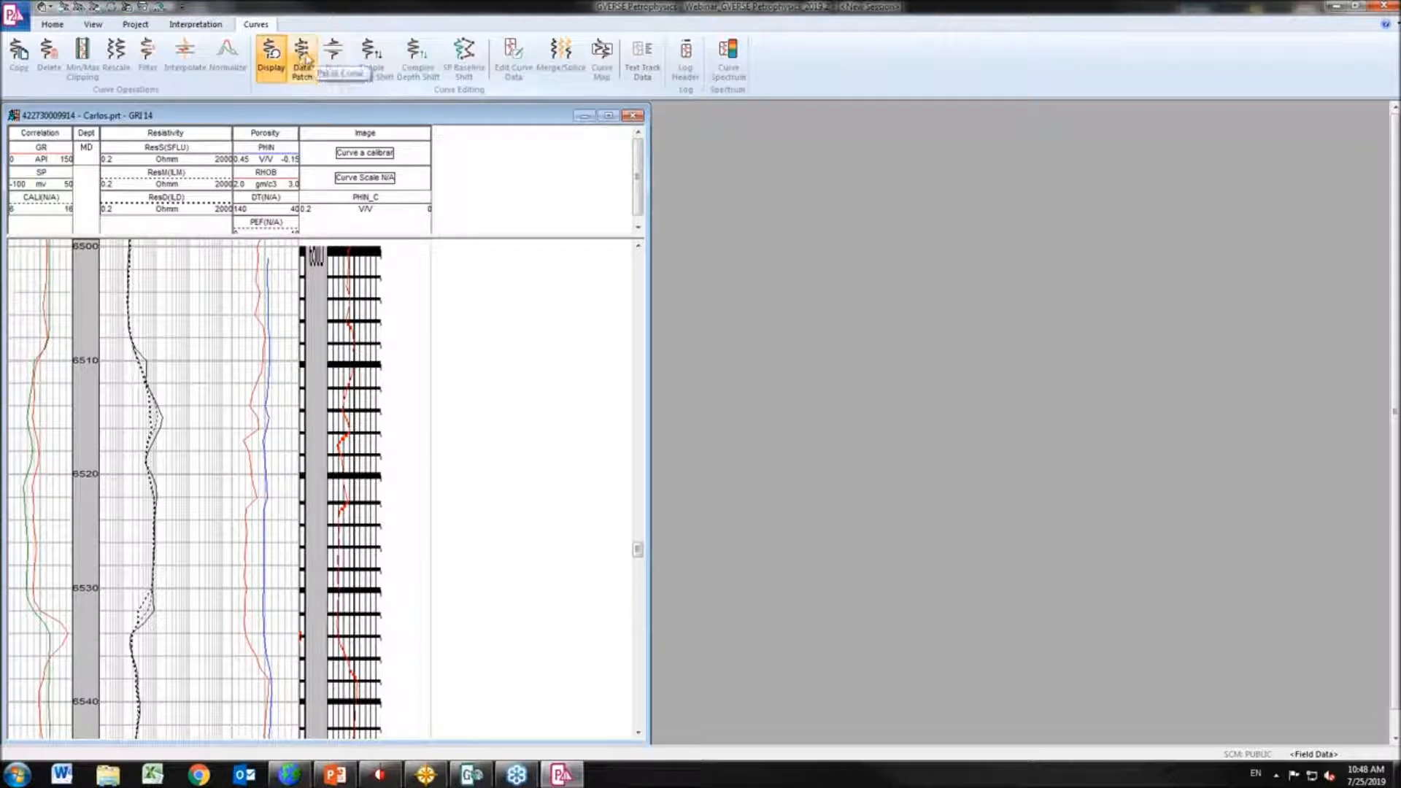
# Use Data Patch on PHIN_C to trace the raster's red curve from 6500 to about 6534 ft
pyautogui.click(303, 60)
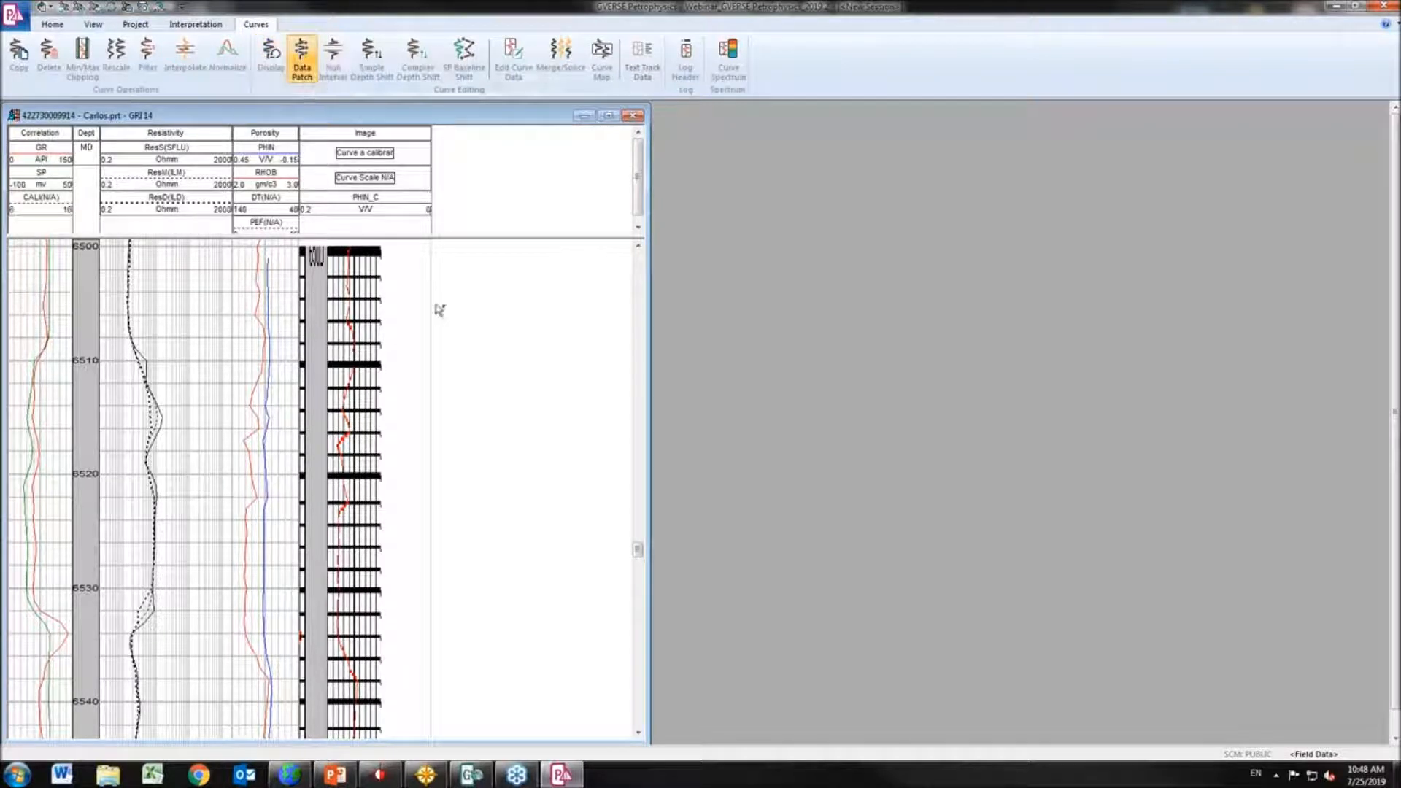
pyautogui.click(302, 70)
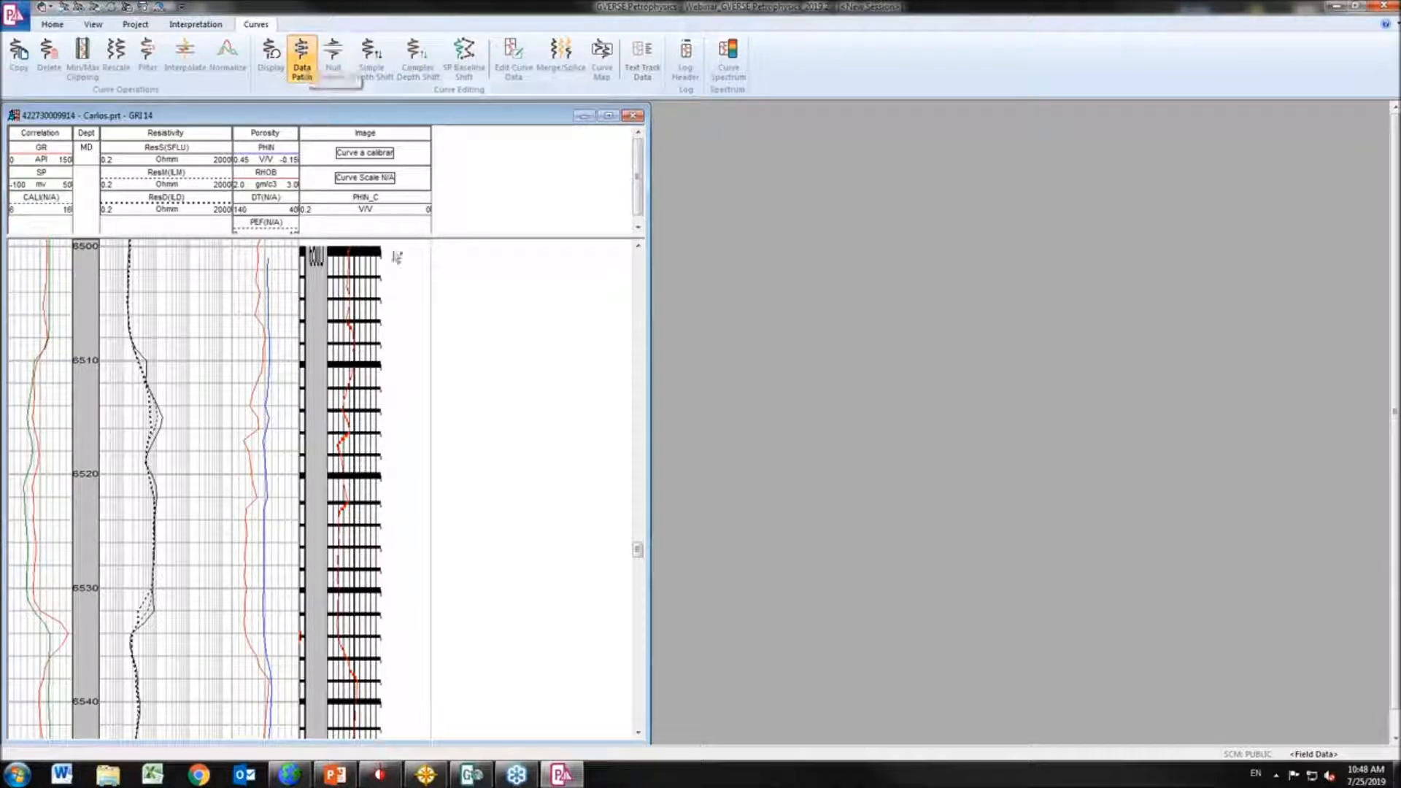
pyautogui.click(347, 206)
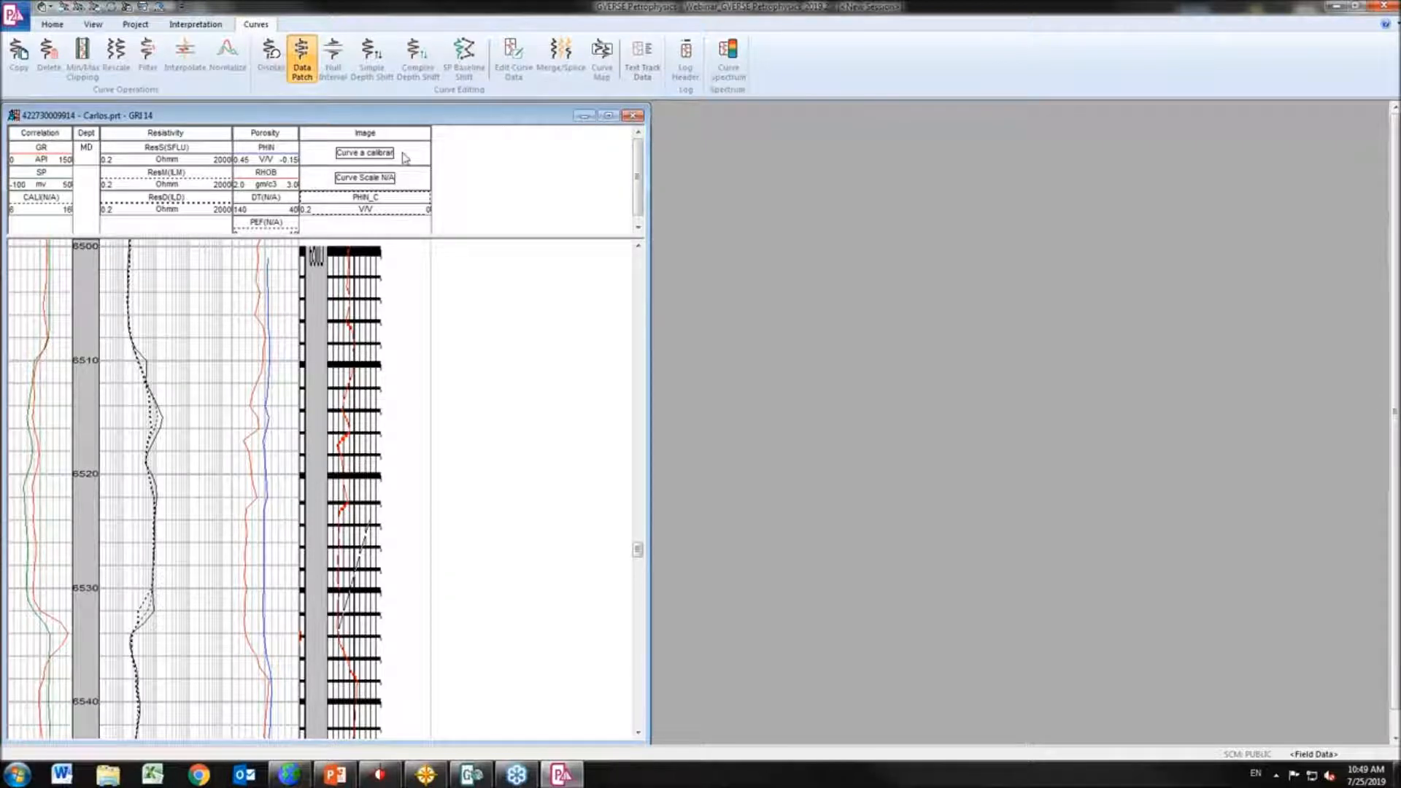
# Remove the selected raster image from the Image track's attributes and apply the template change, keeping the PHIN_C curve
pyautogui.click(405, 157)
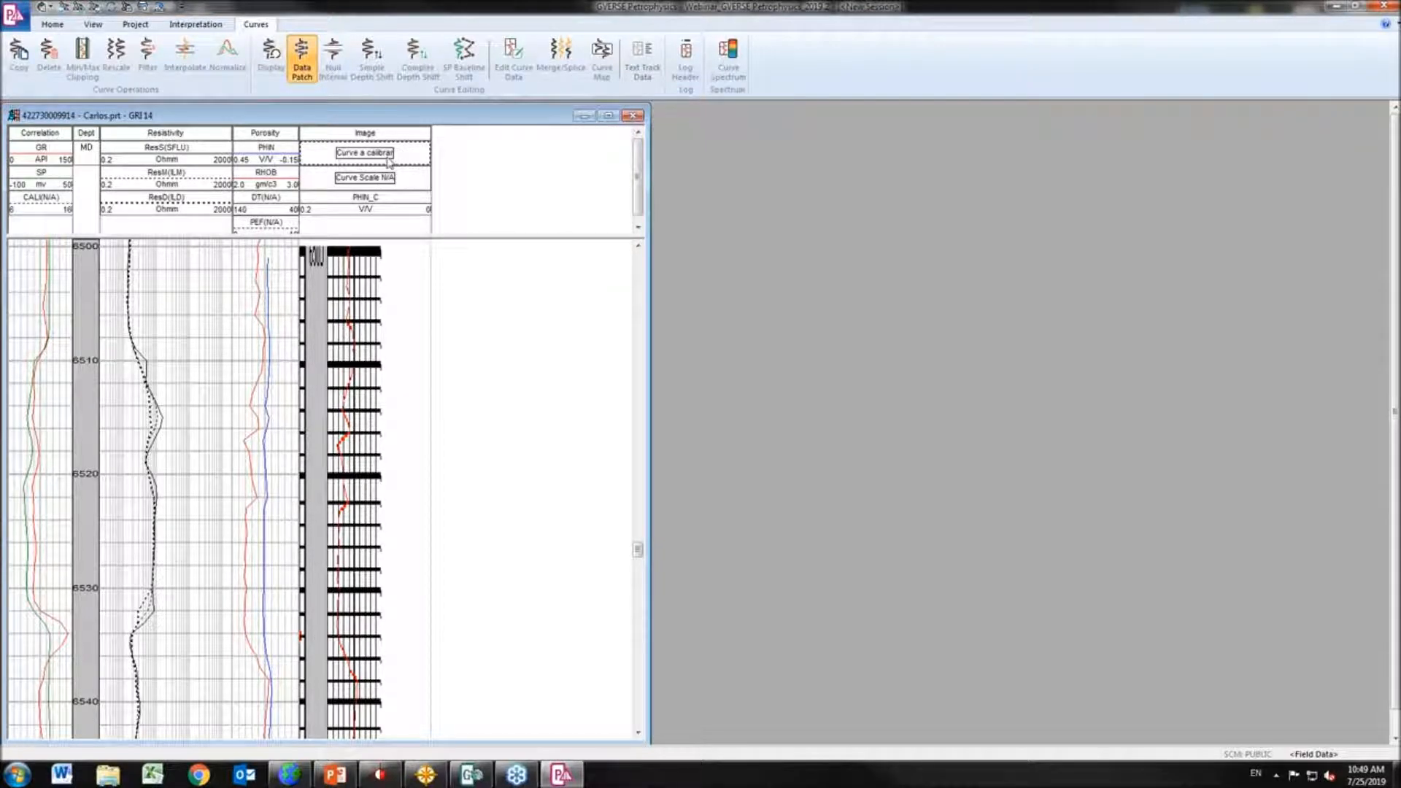
pyautogui.doubleClick(387, 157)
pyautogui.click(550, 239)
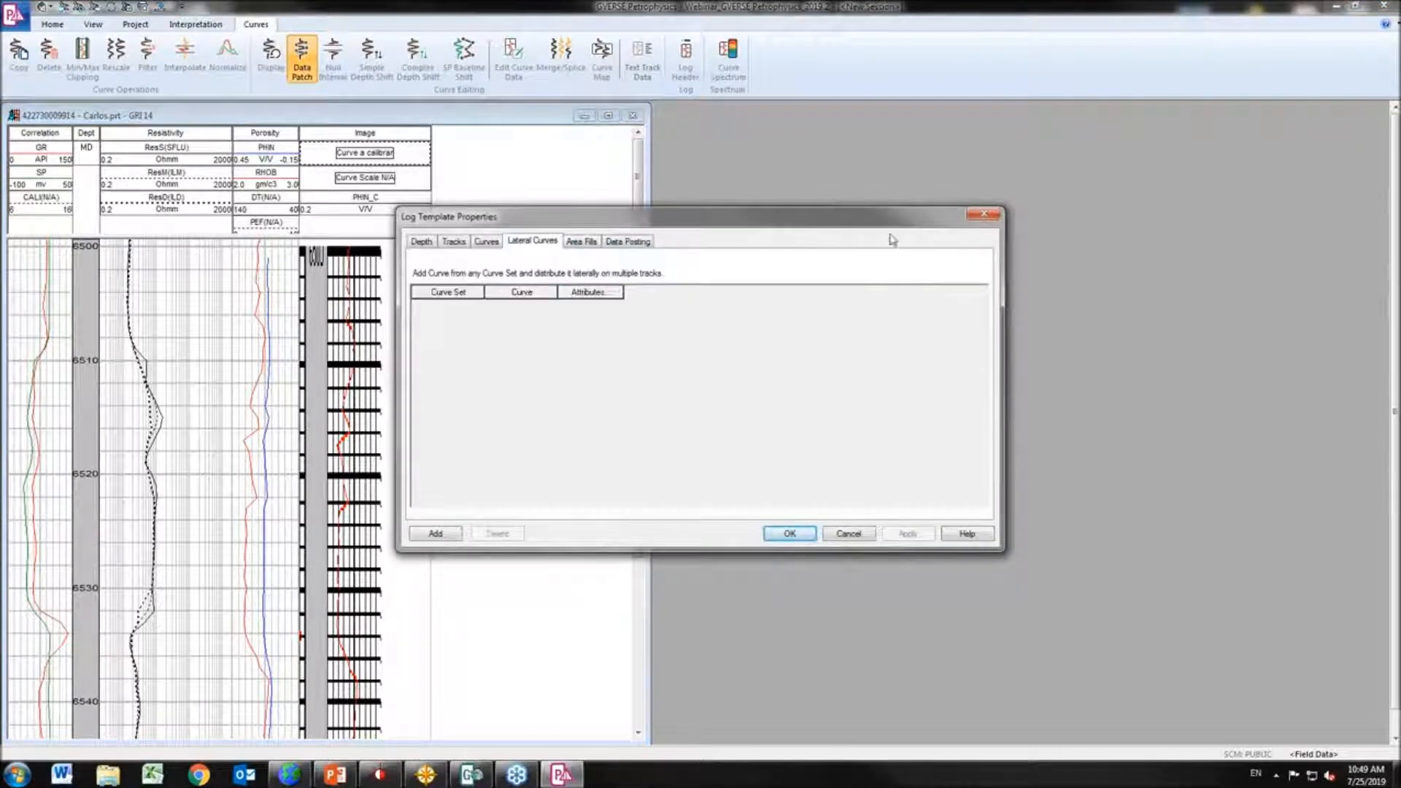
pyautogui.click(479, 241)
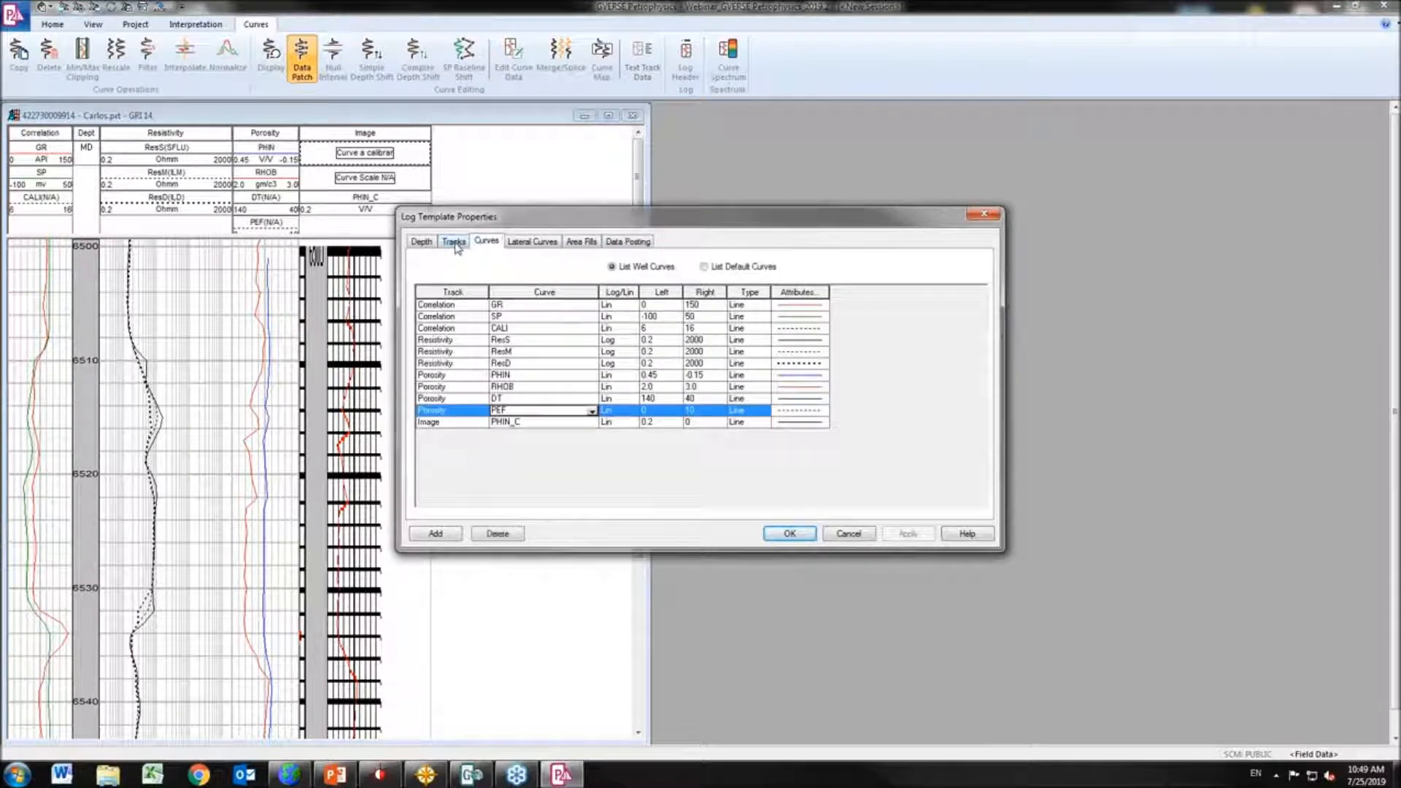
pyautogui.click(454, 241)
pyautogui.click(757, 322)
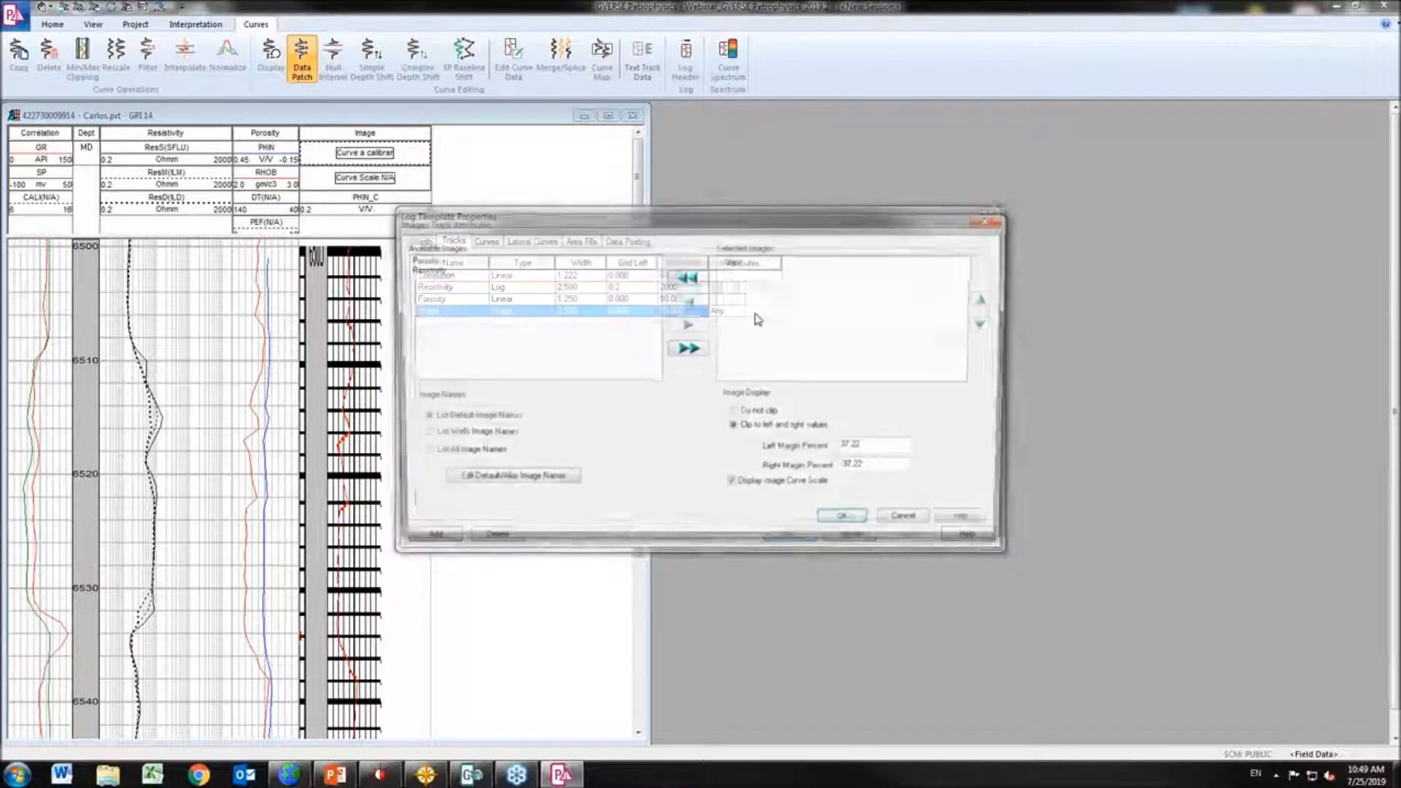
pyautogui.click(748, 261)
pyautogui.click(687, 301)
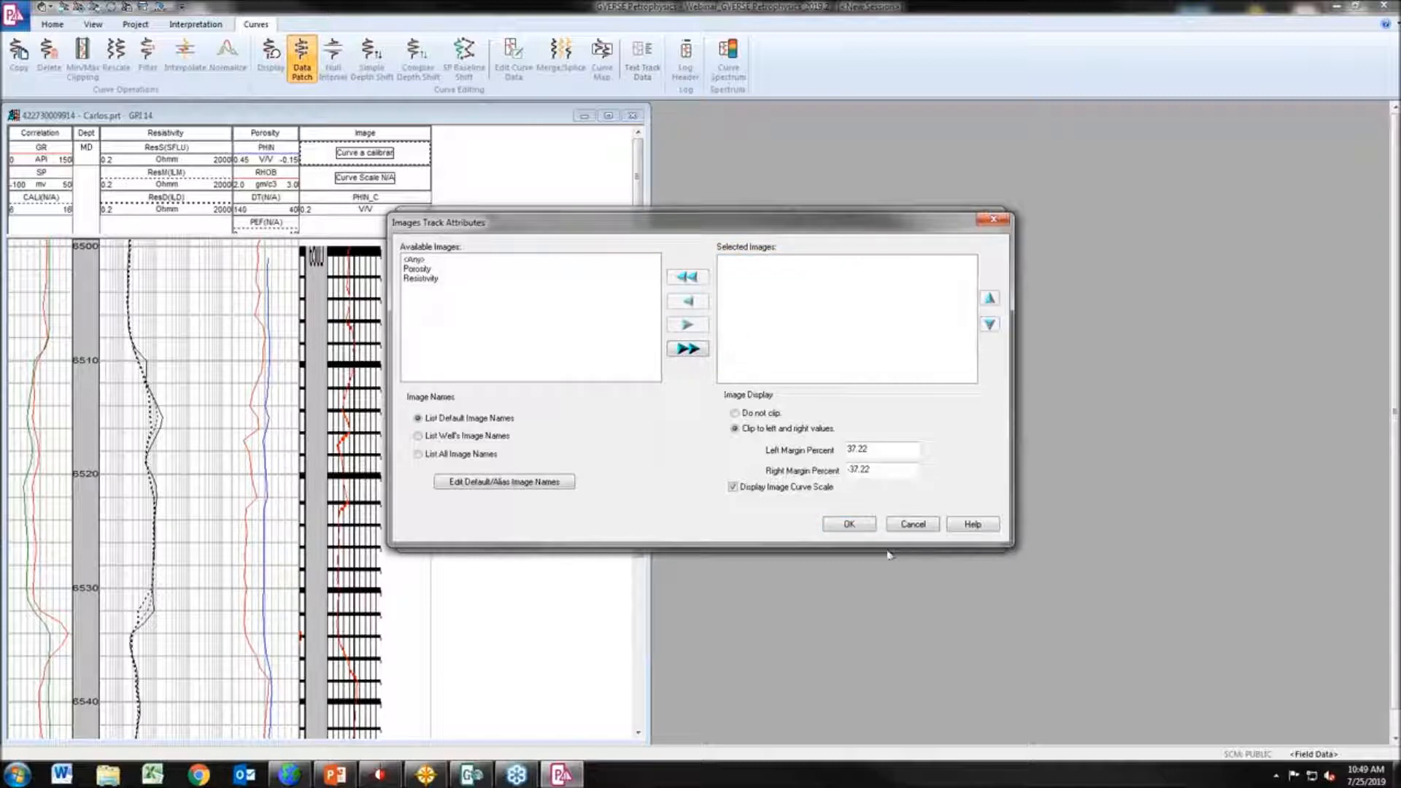
pyautogui.click(865, 530)
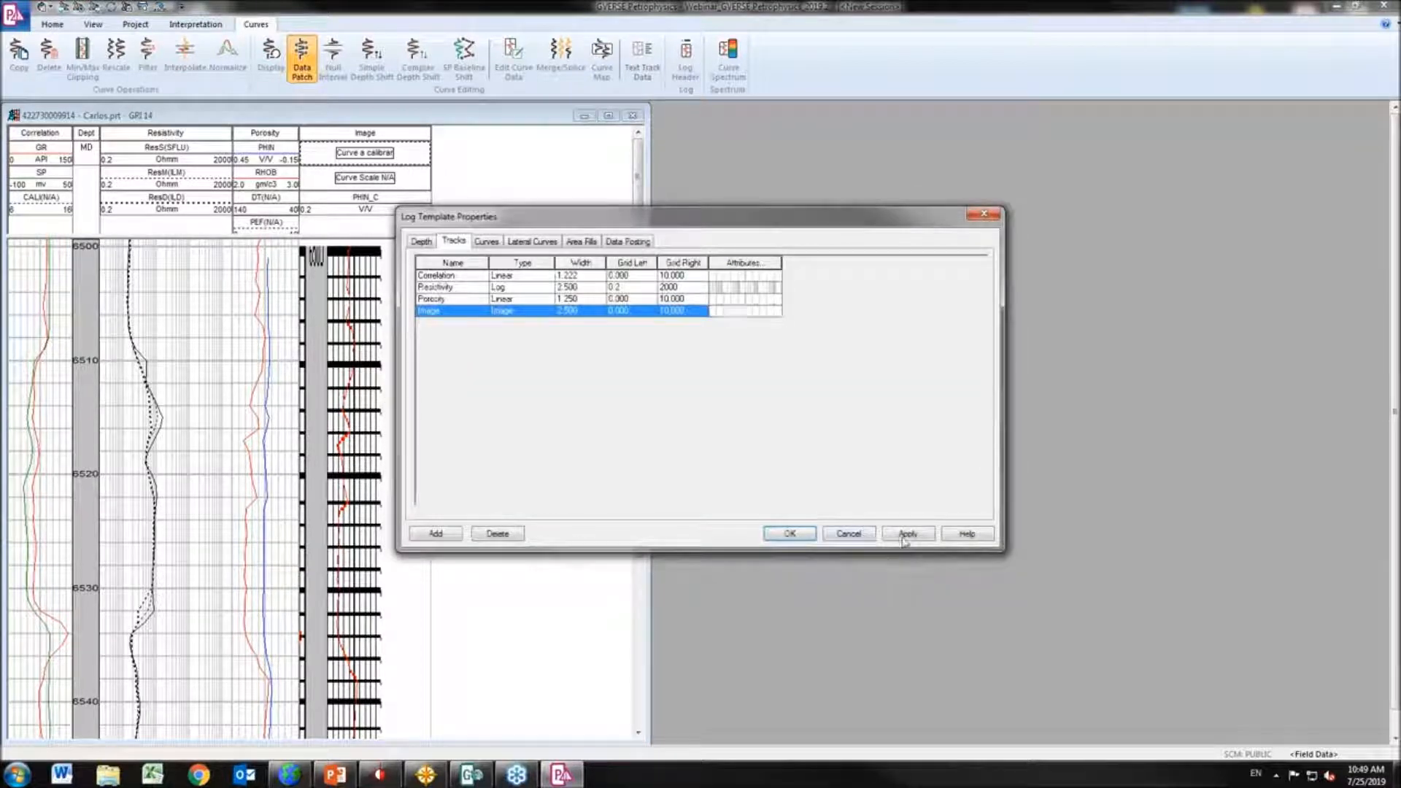
pyautogui.click(904, 534)
pyautogui.moveTo(710, 221); pyautogui.dragTo(870, 223)
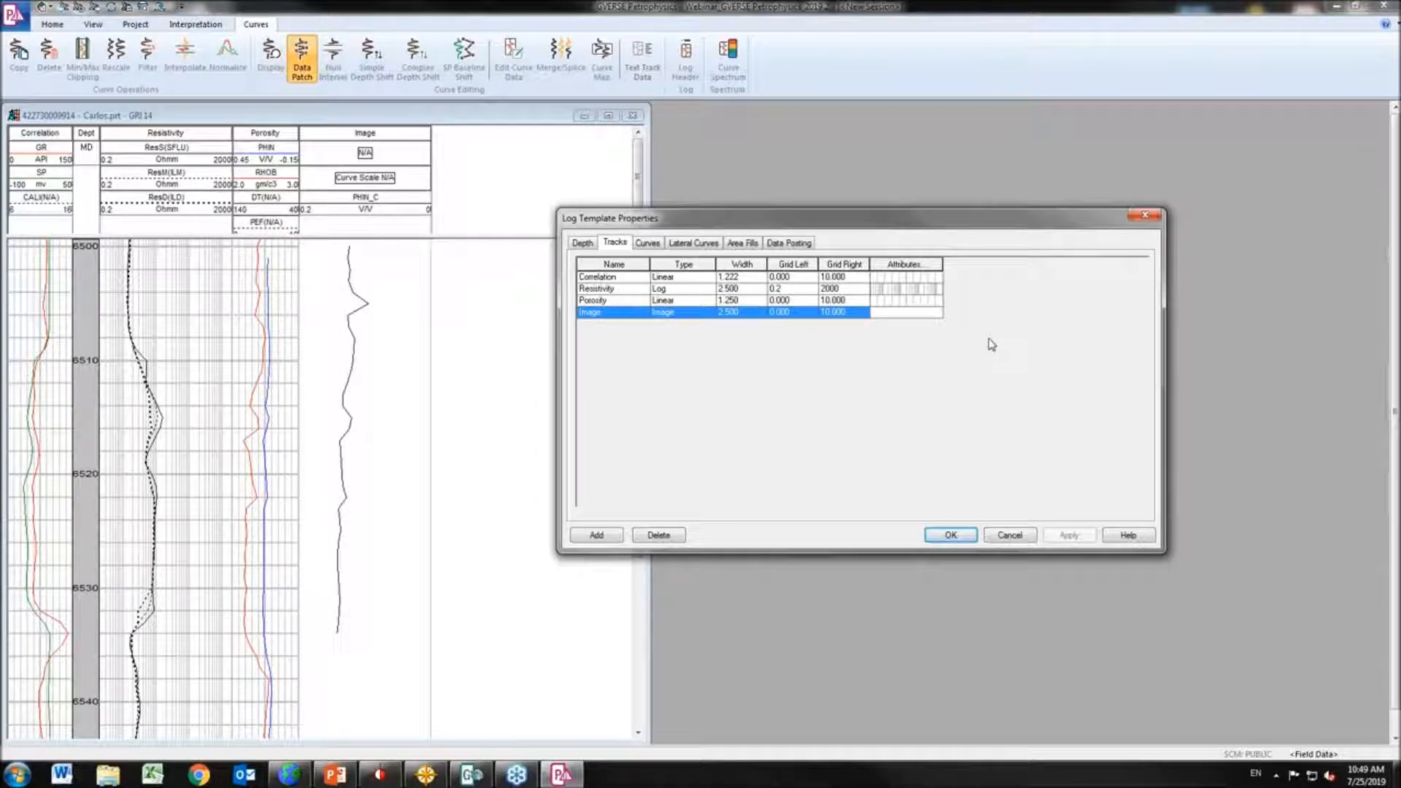
pyautogui.click(1010, 536)
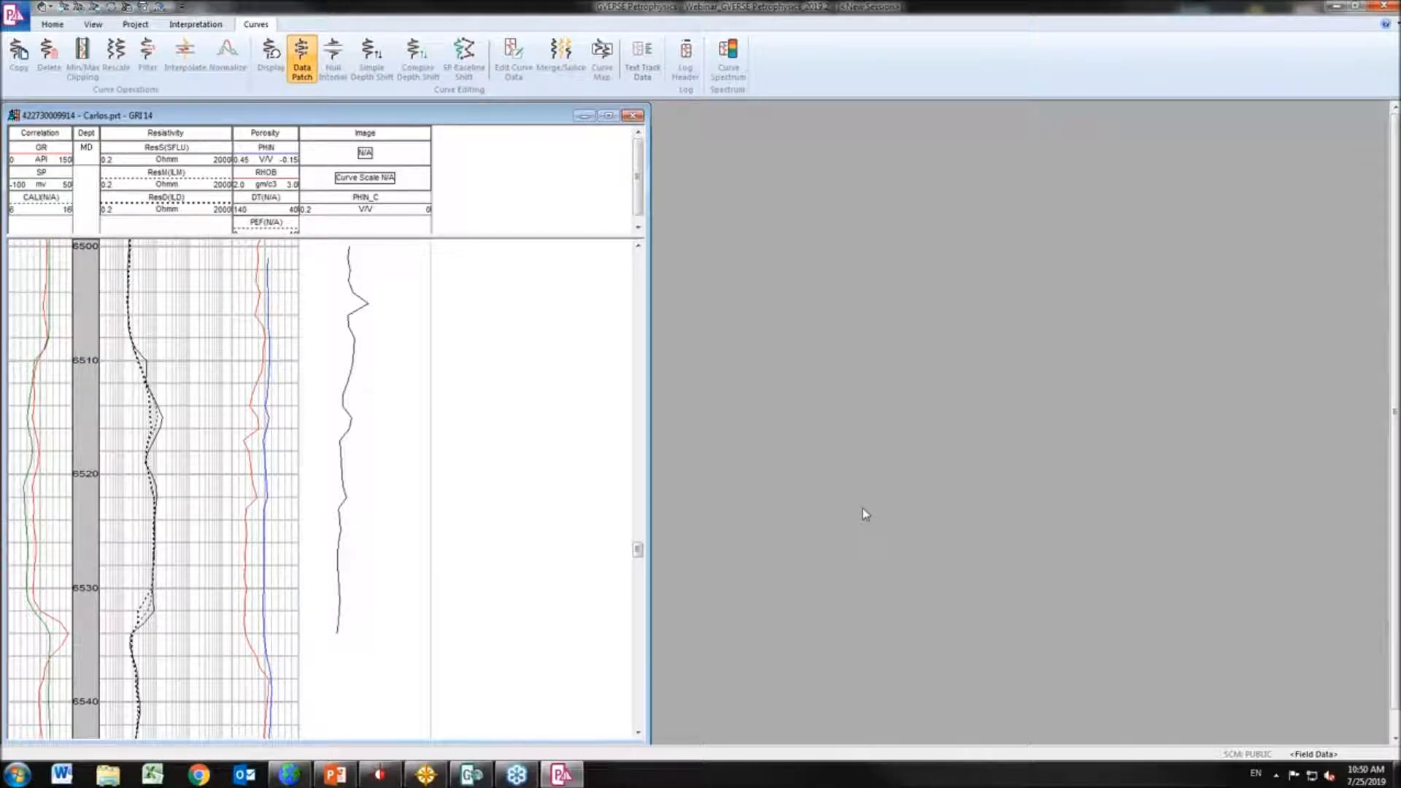
# Close the GRI 14 log without saving changes and open well GRI 6
pyautogui.click(634, 117)
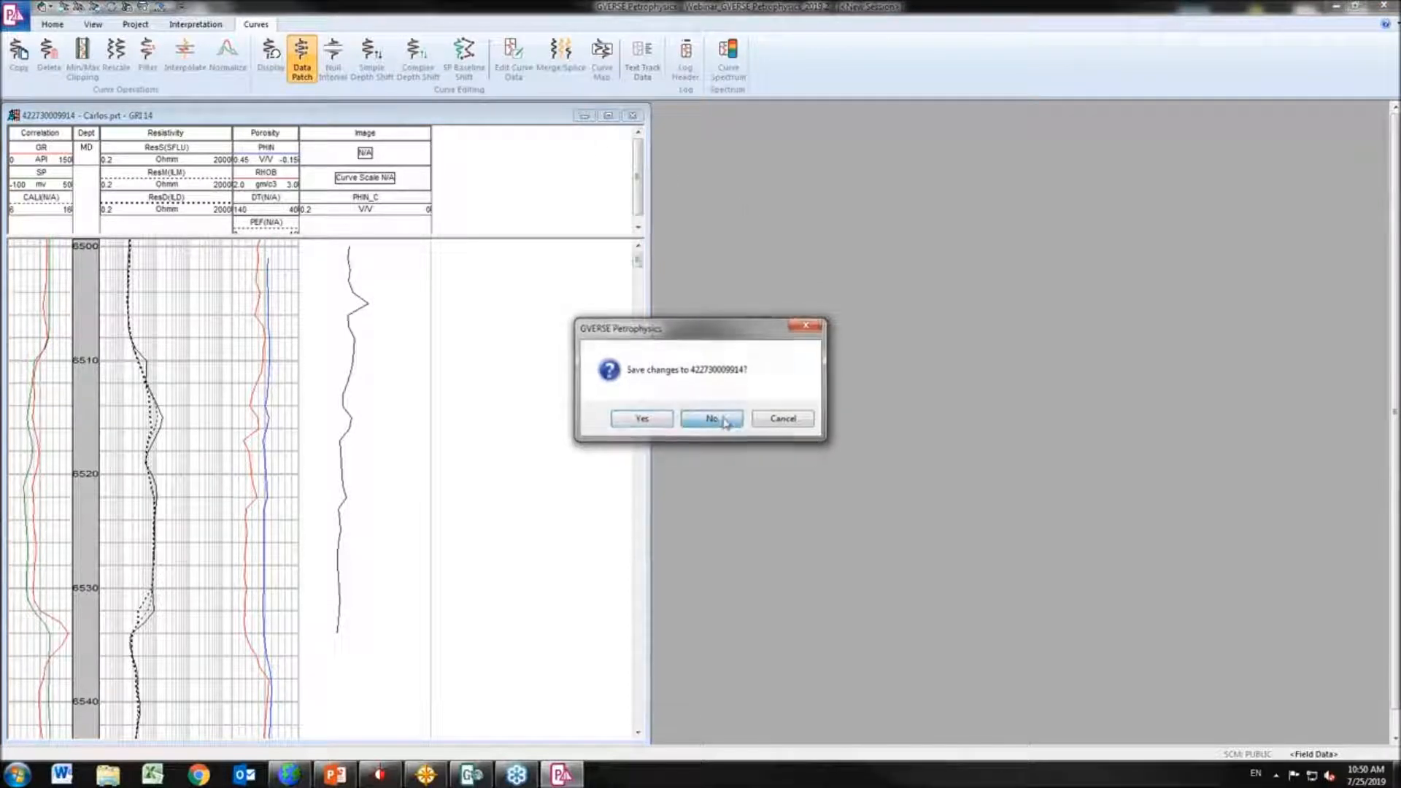
pyautogui.click(711, 419)
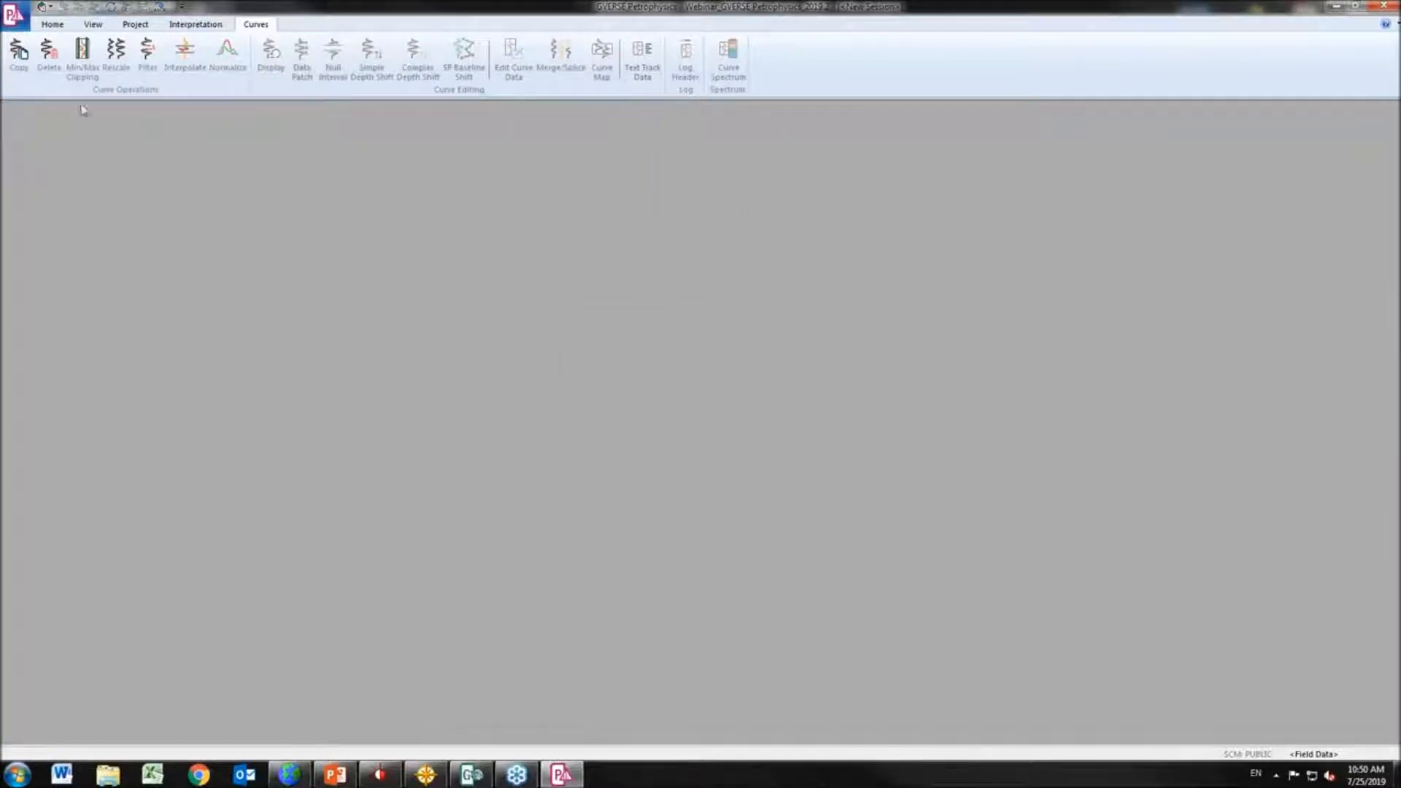
pyautogui.click(43, 24)
pyautogui.click(24, 69)
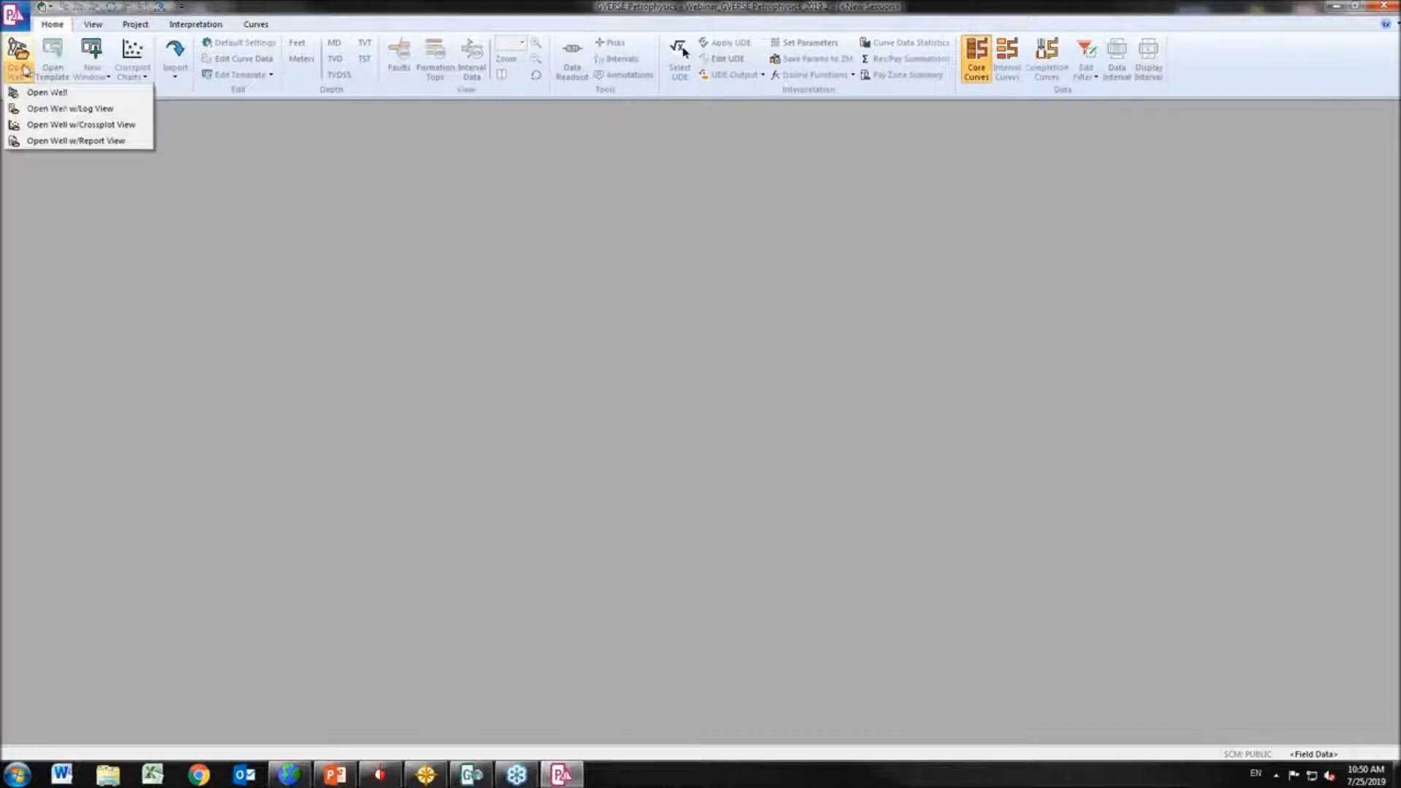
pyautogui.click(33, 92)
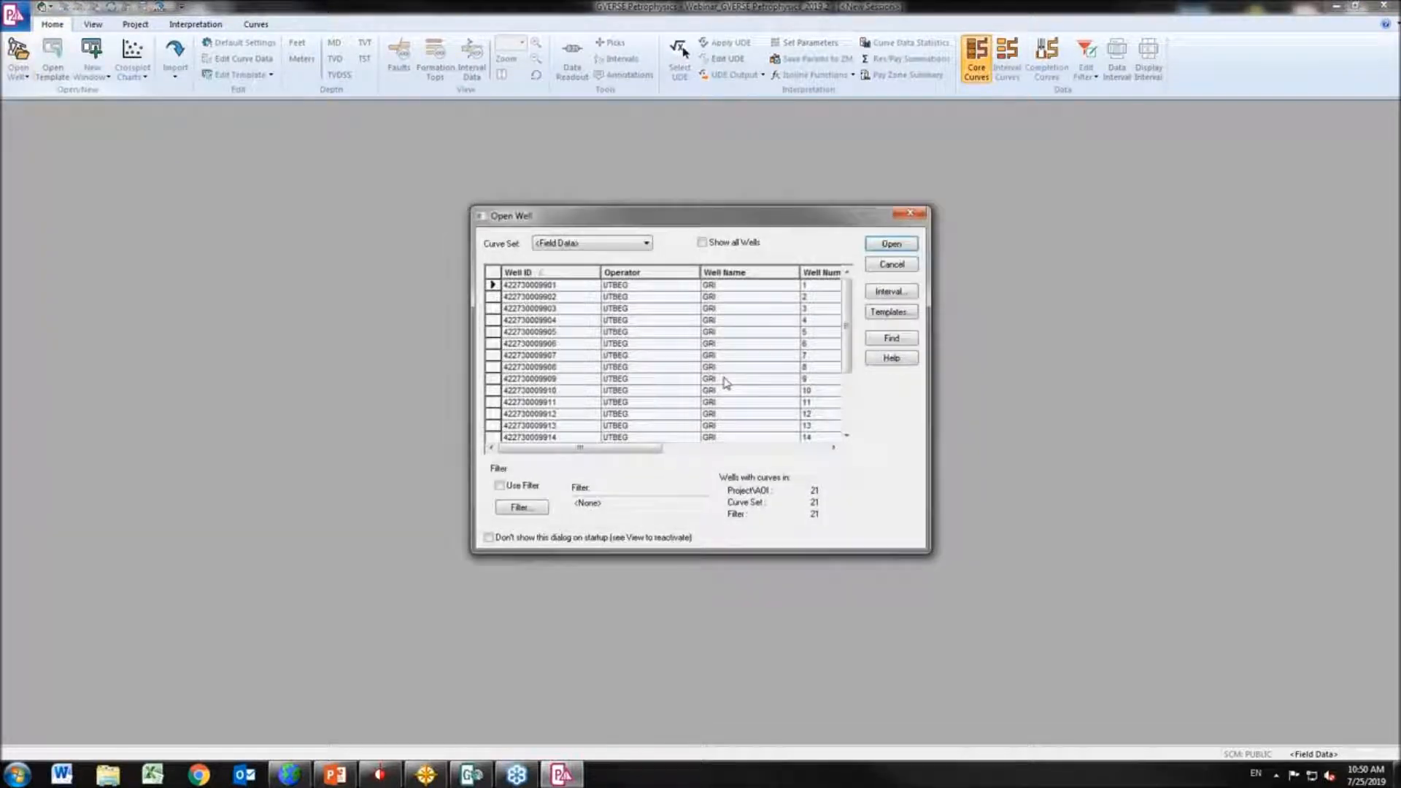
pyautogui.click(803, 343)
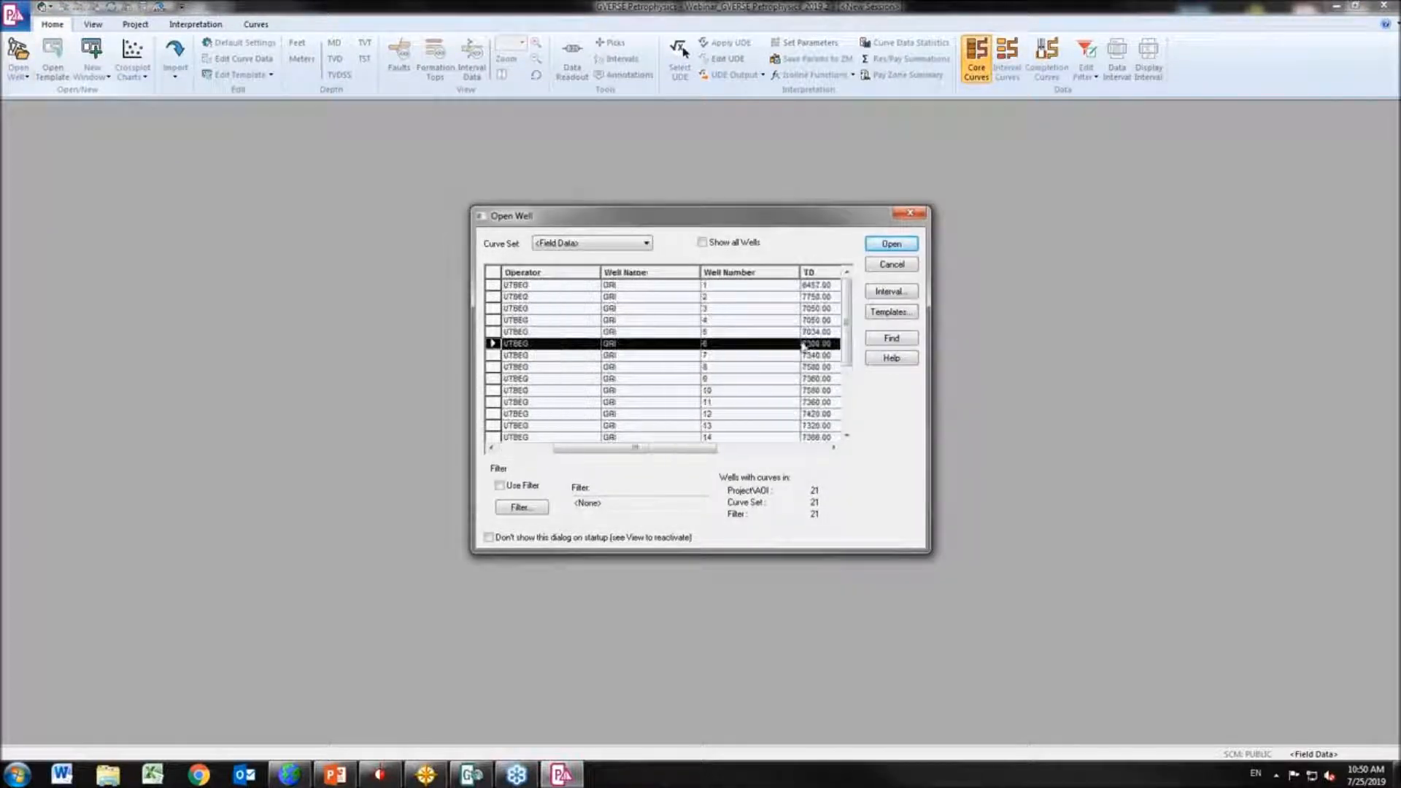
pyautogui.click(892, 244)
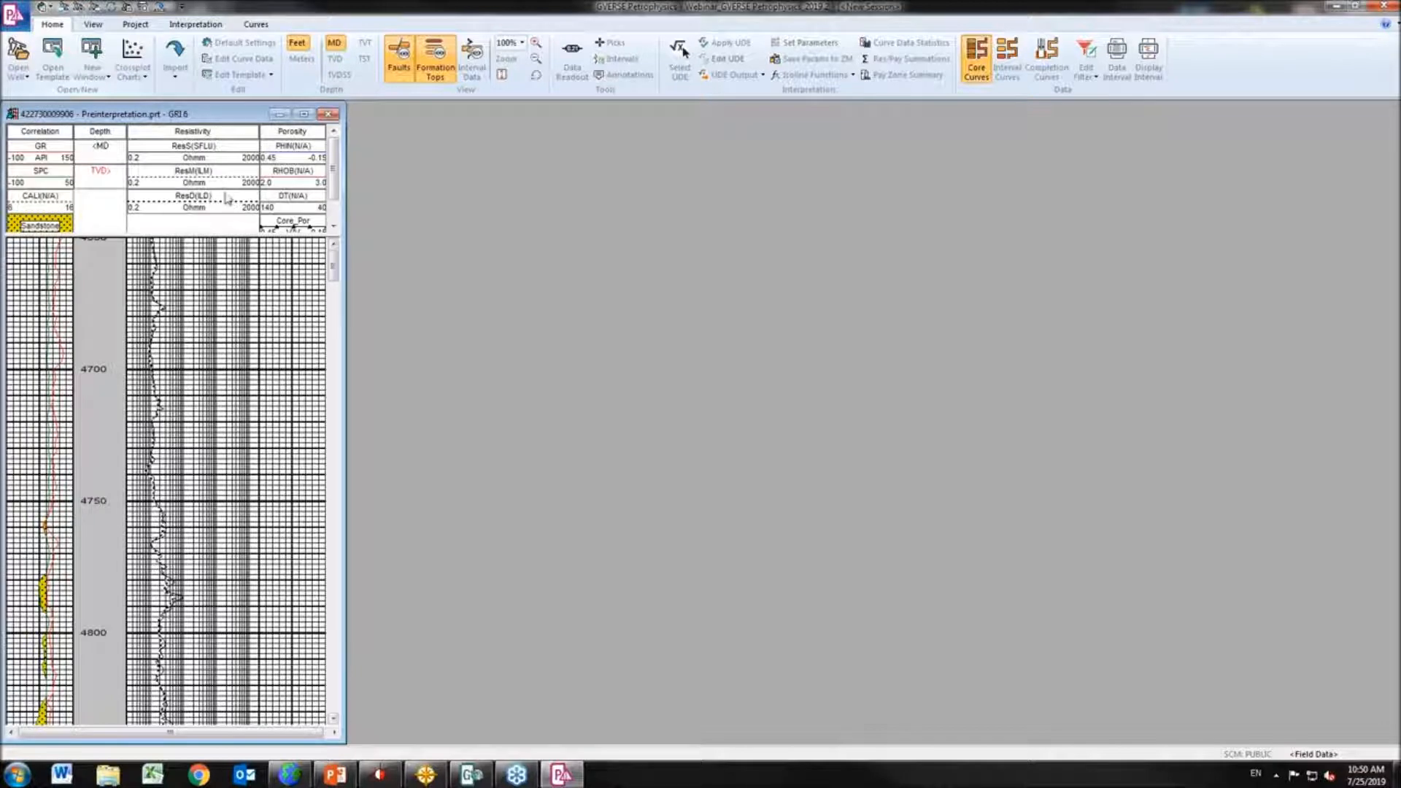
# Start a core data import from the Core Data GRI6 file and assign it to well GRI 6
pyautogui.click(14, 14)
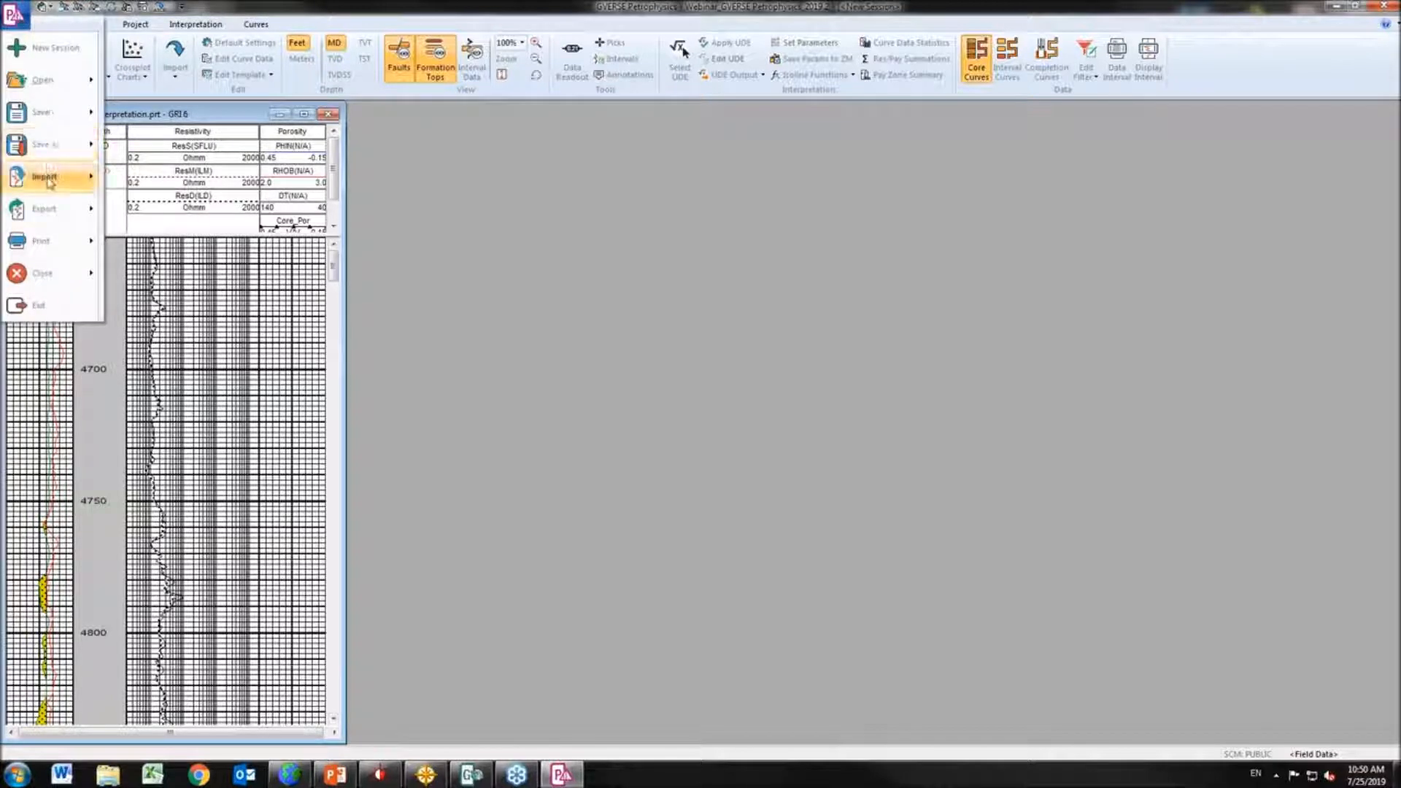
pyautogui.moveTo(49, 182)
pyautogui.click(187, 312)
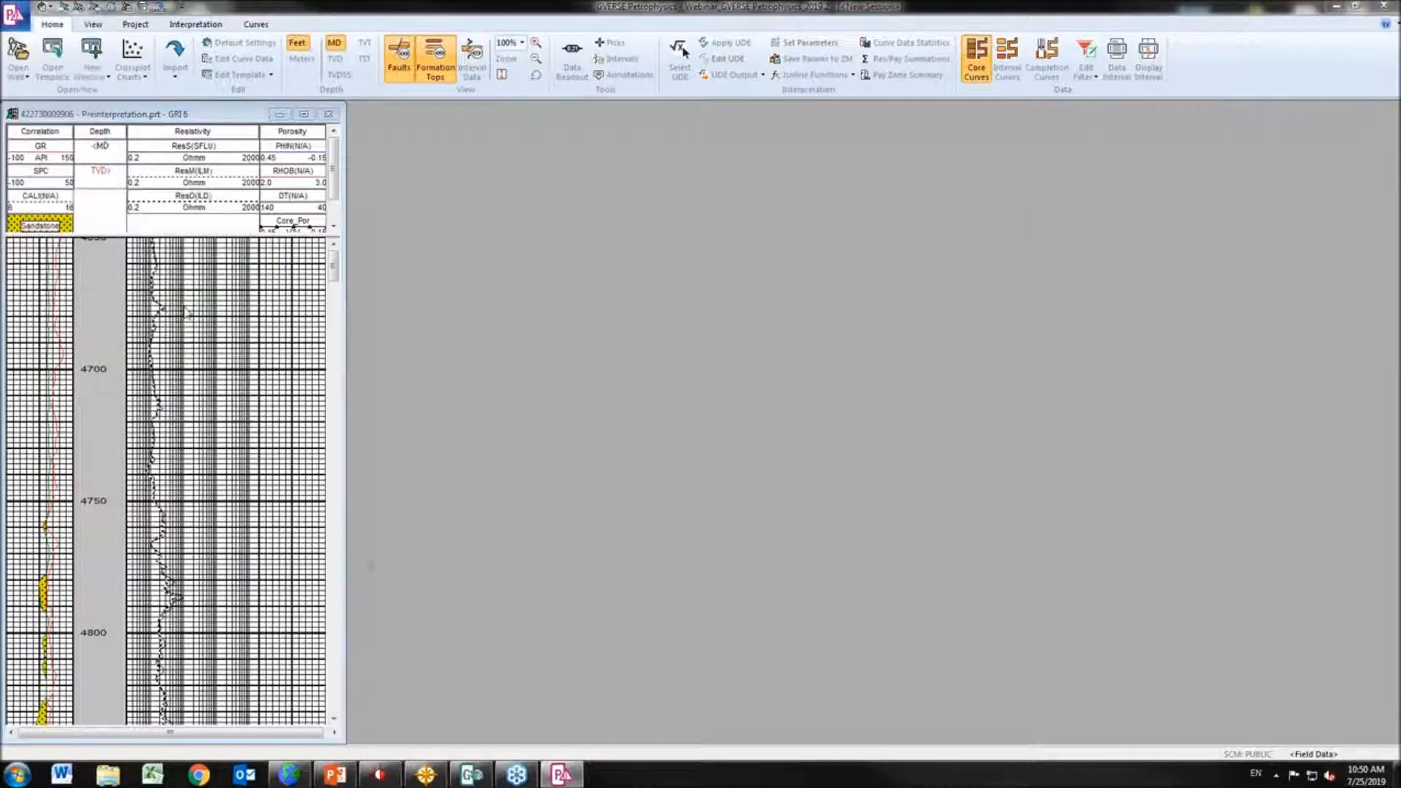
pyautogui.click(615, 315)
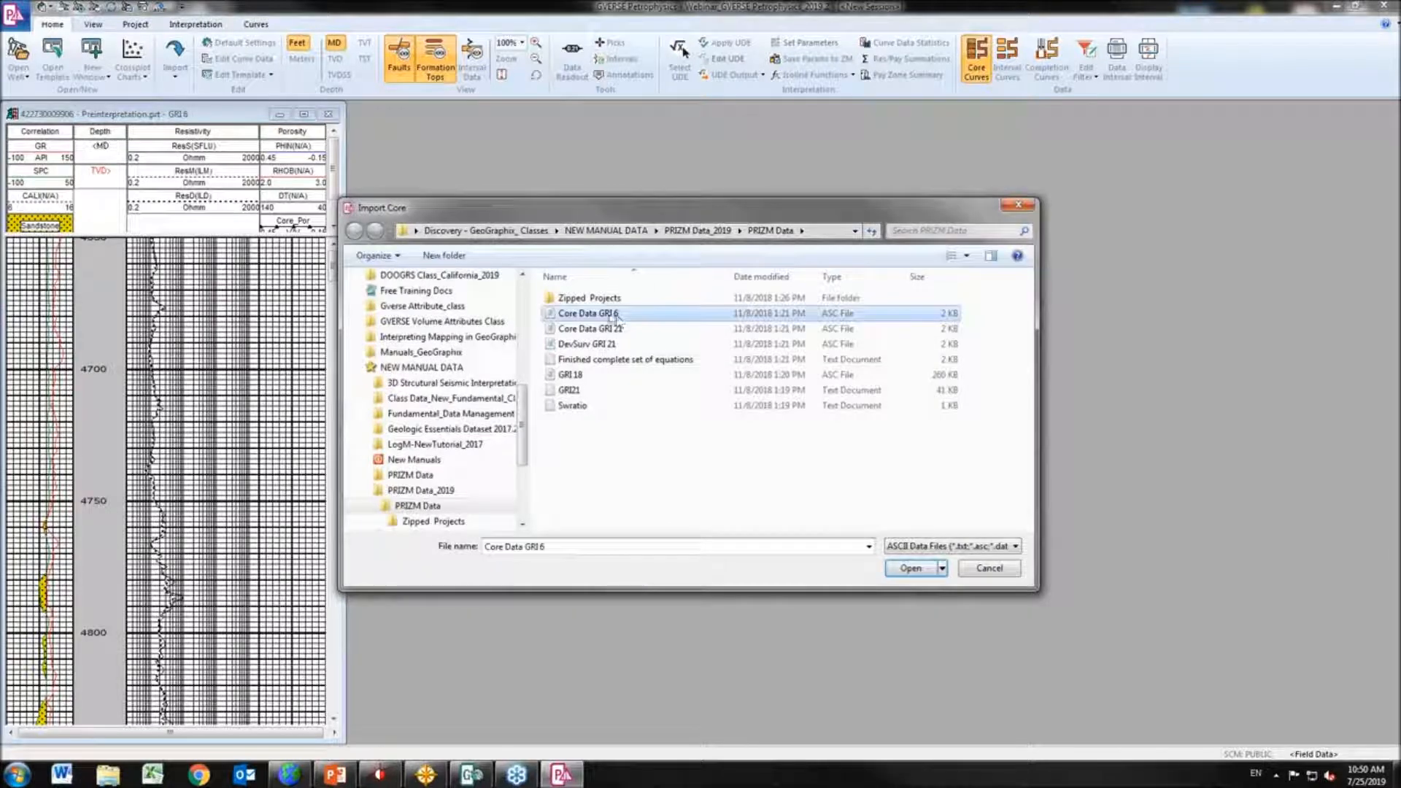
pyautogui.click(911, 568)
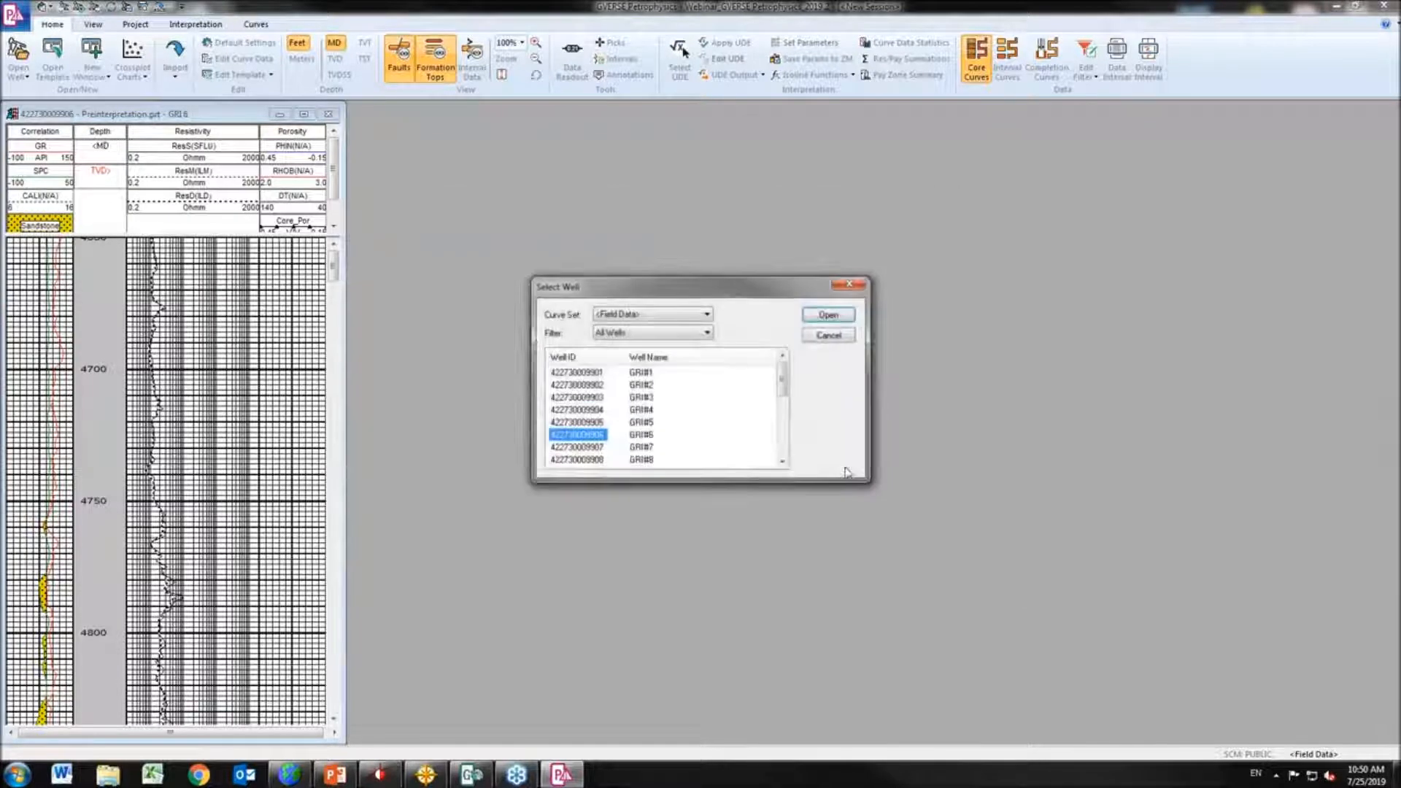
pyautogui.click(830, 321)
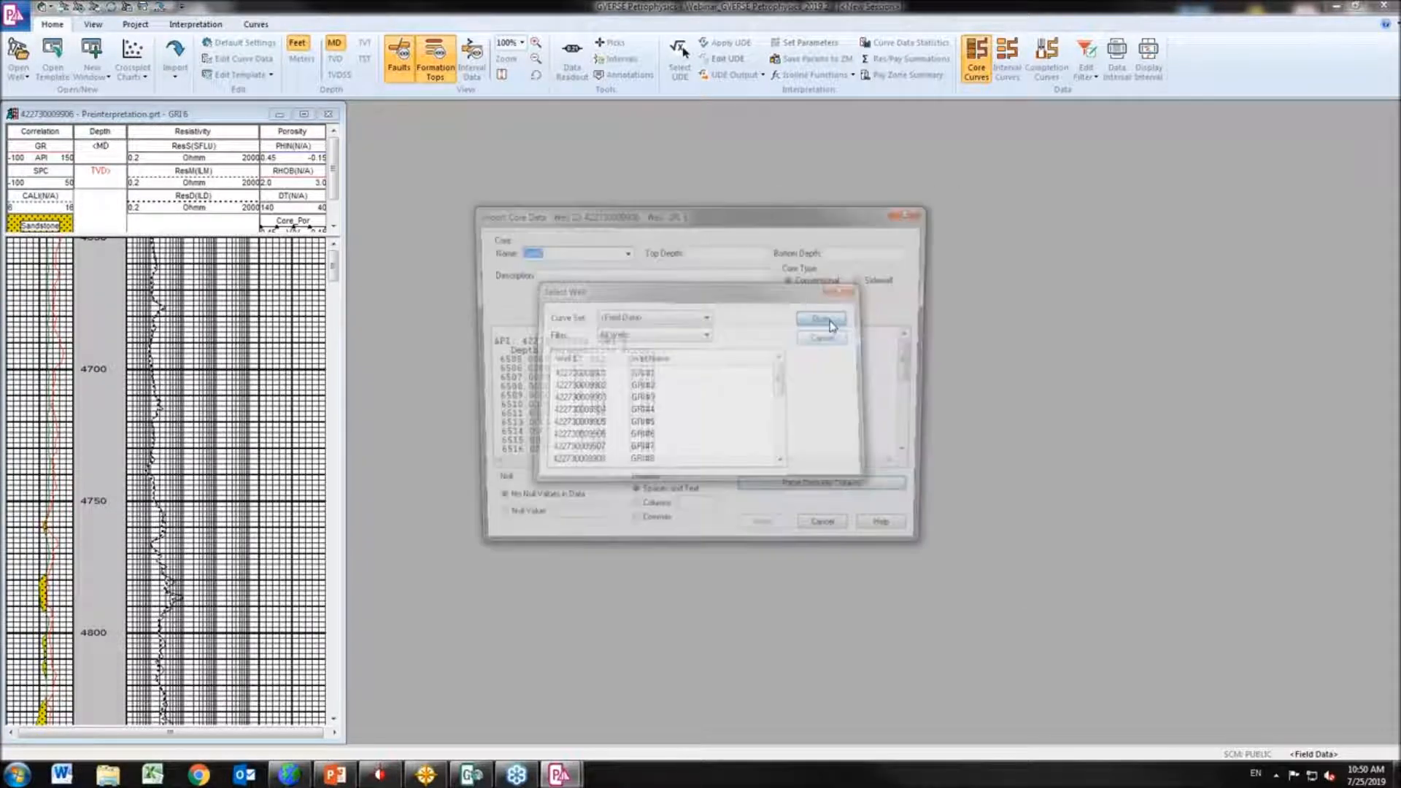
# Parse the core data into columns starting at the 6505 depth row and set the depth unit to feet
pyautogui.click(516, 363)
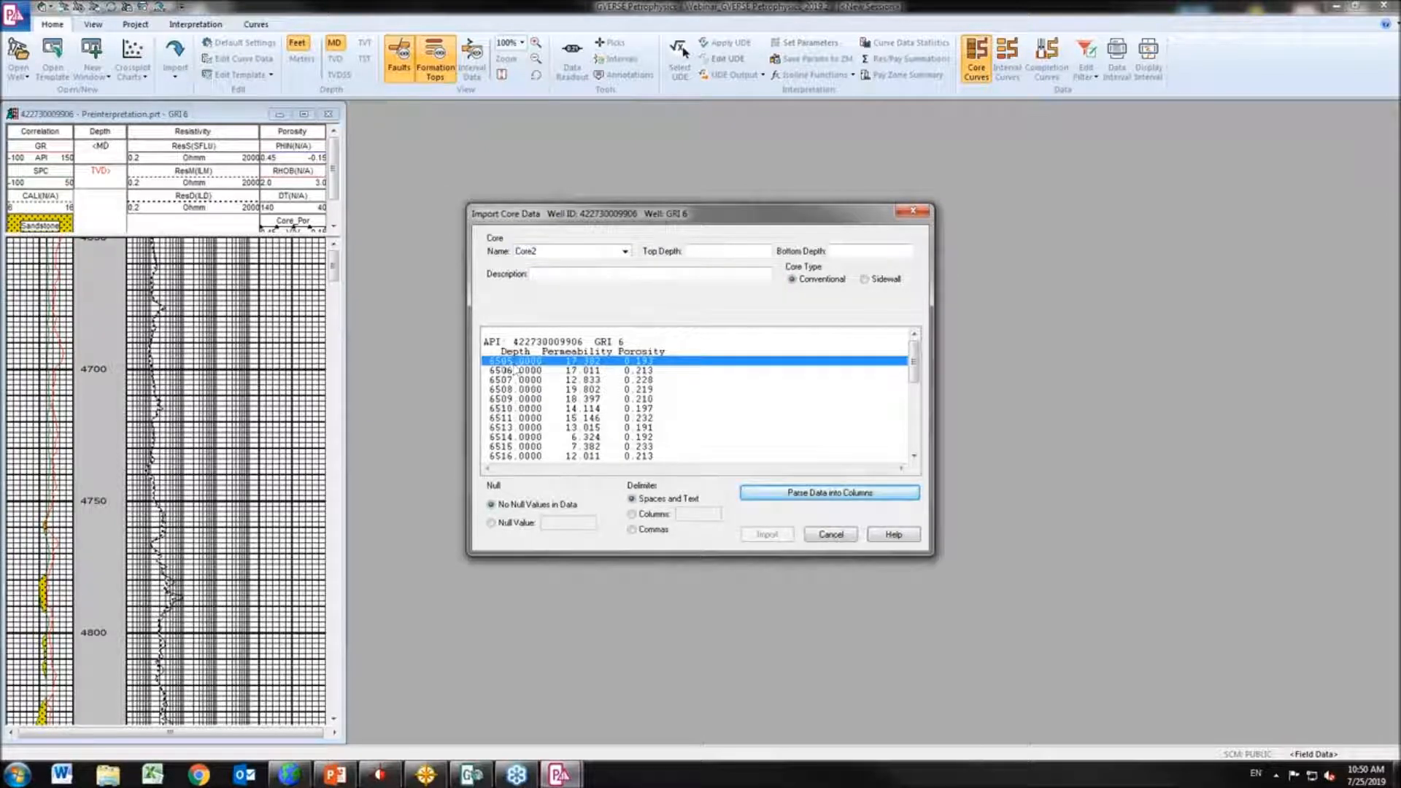
pyautogui.click(791, 494)
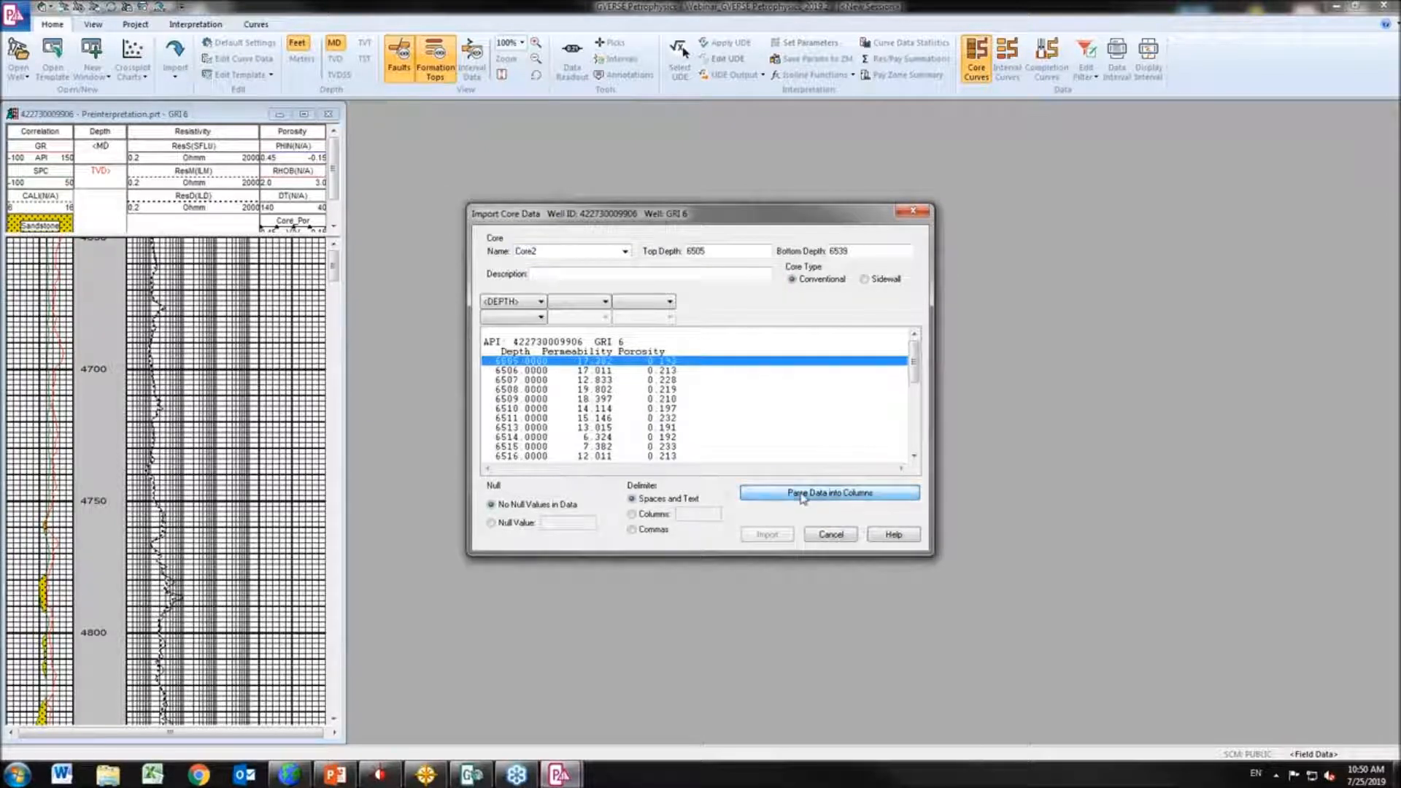
pyautogui.click(540, 319)
pyautogui.click(491, 330)
# Map the permeability column to Core_Kmax and the porosity column to Core_Por, and import the core data
pyautogui.click(605, 301)
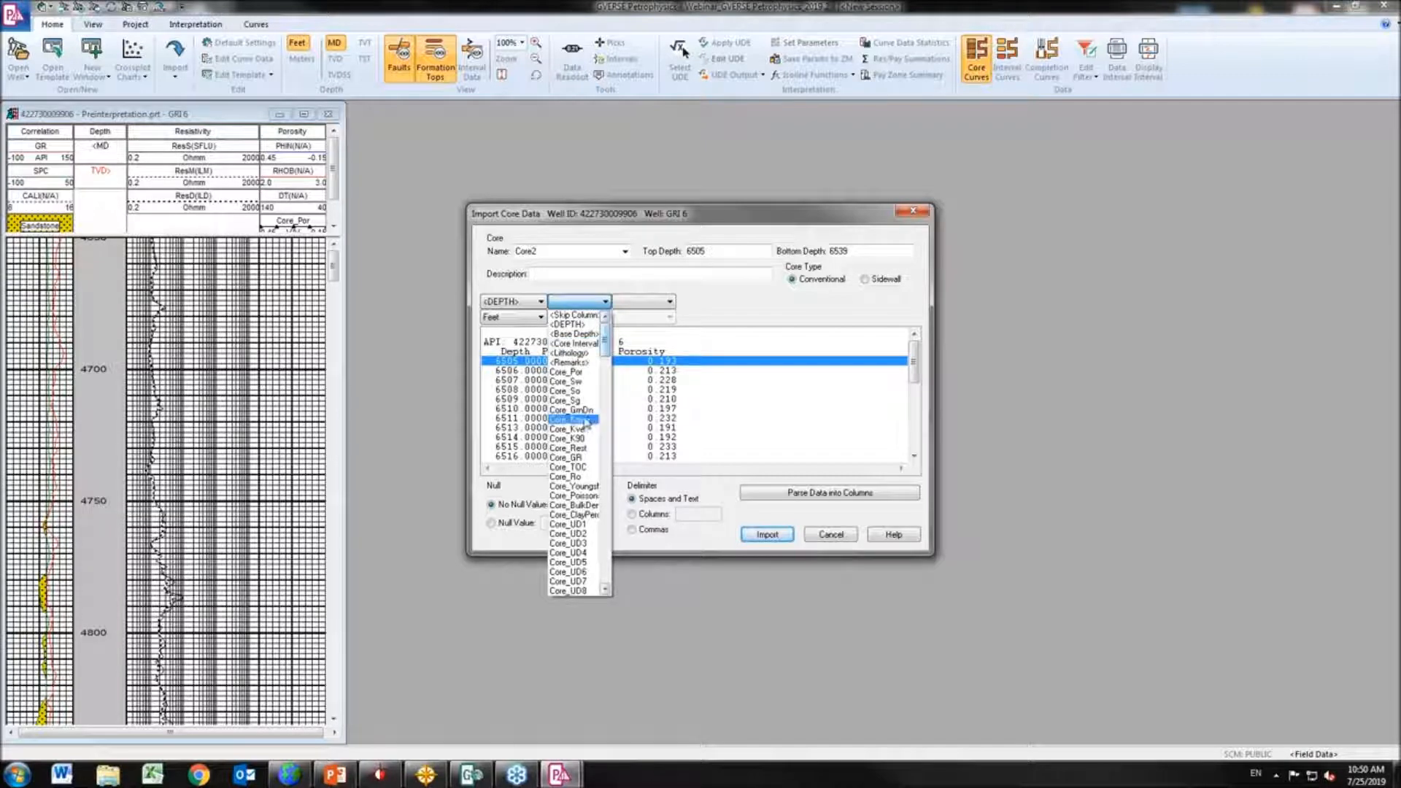
pyautogui.click(571, 419)
pyautogui.click(671, 301)
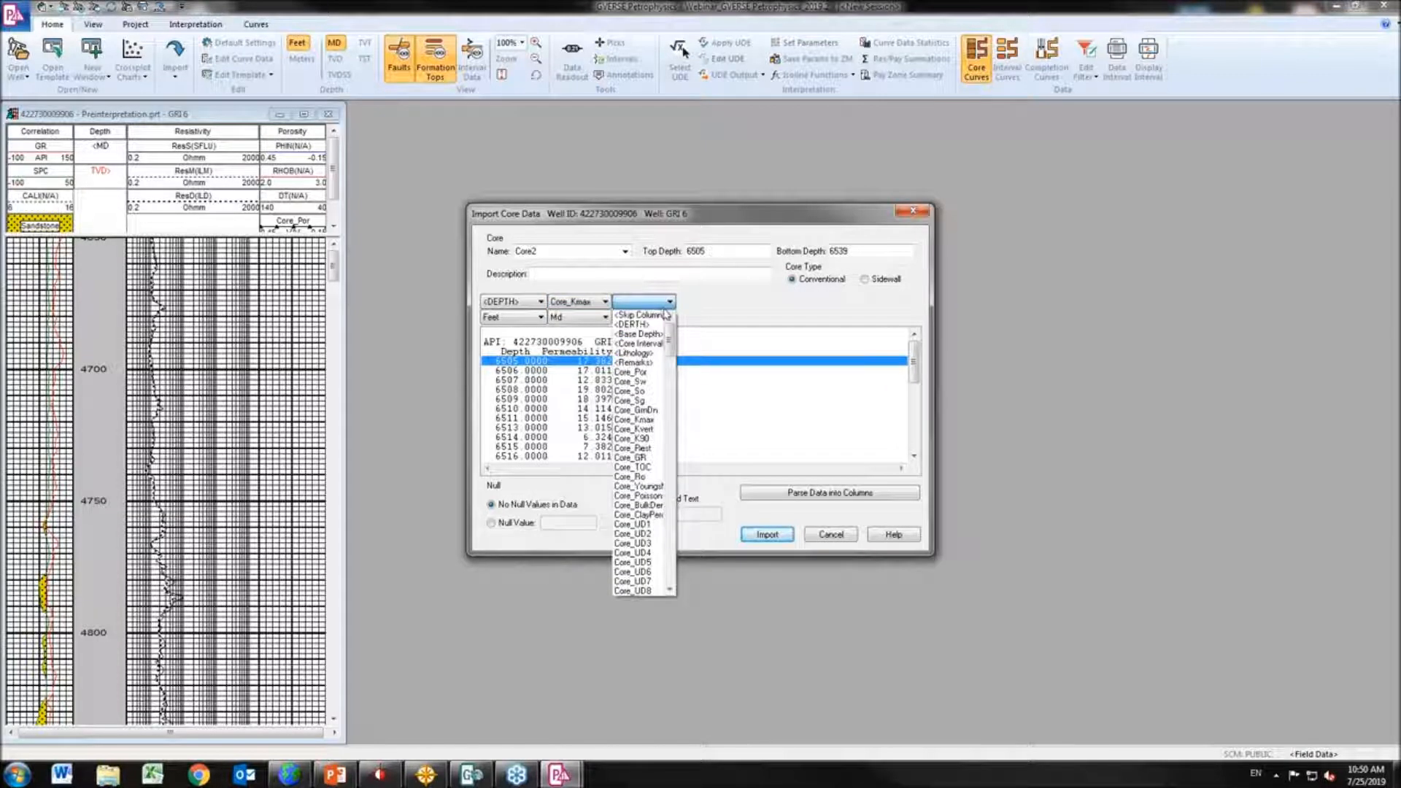
pyautogui.click(627, 372)
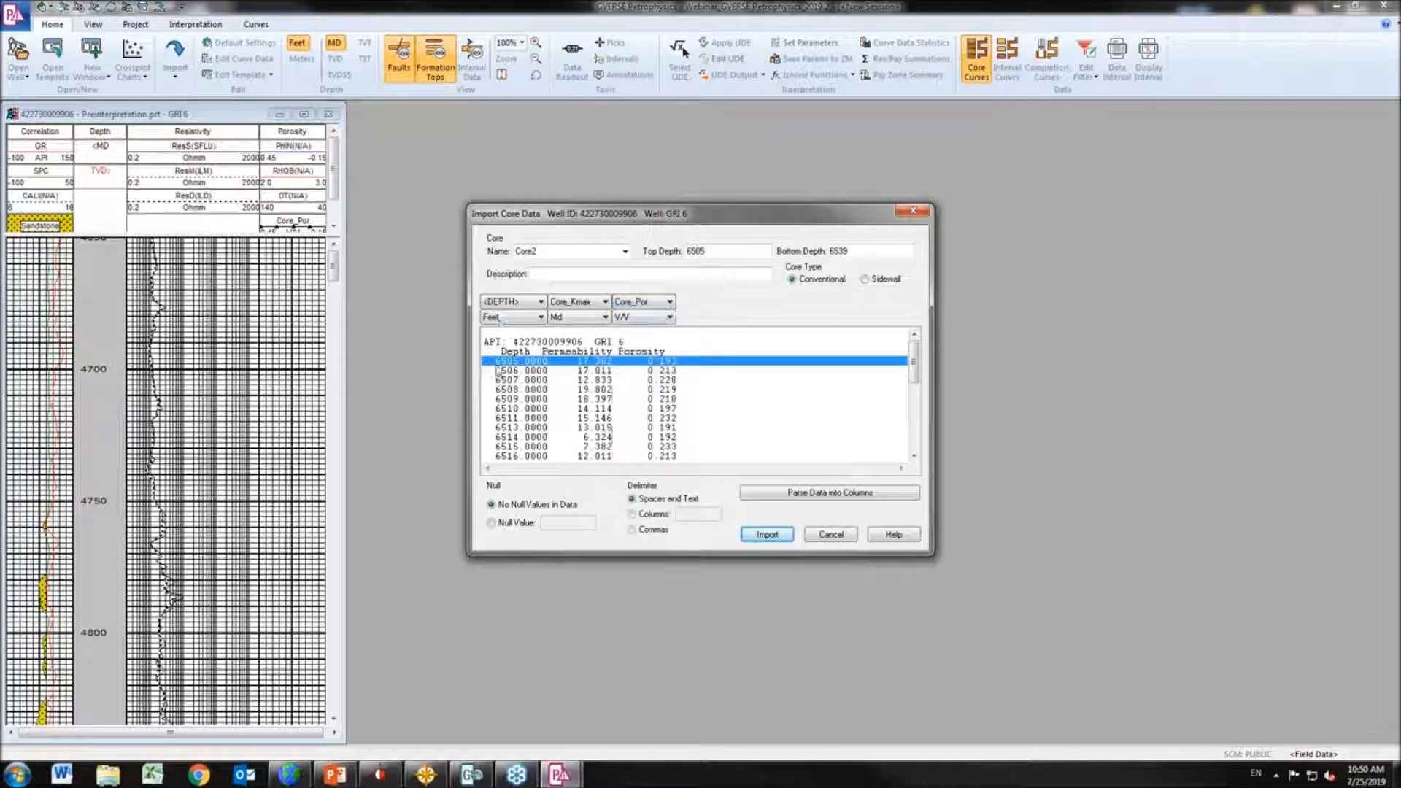
pyautogui.click(767, 536)
pyautogui.click(830, 534)
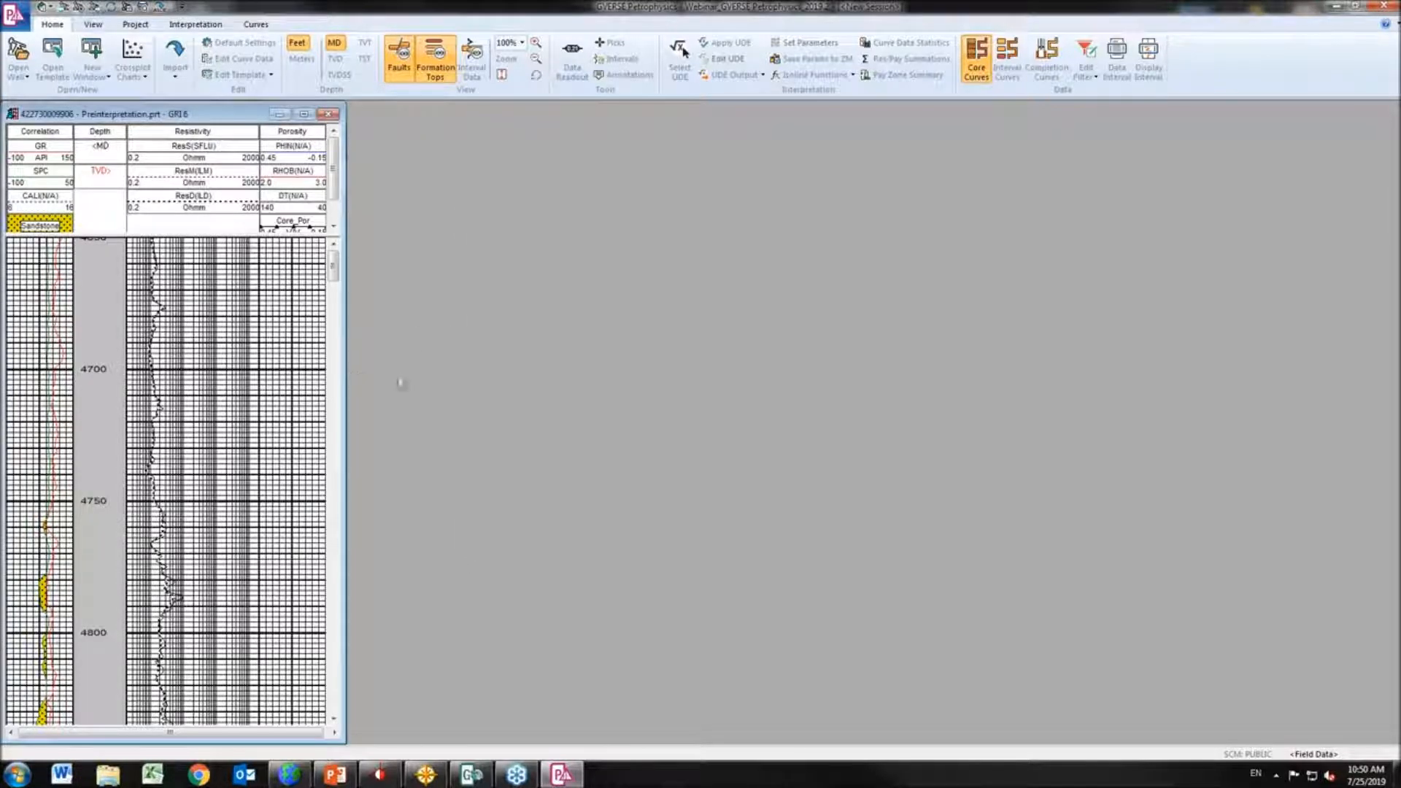
# Widen the GRI 6 log window and add the Core_Kmax curve to the Porosity track in the log template
pyautogui.moveTo(340, 368); pyautogui.dragTo(745, 379)
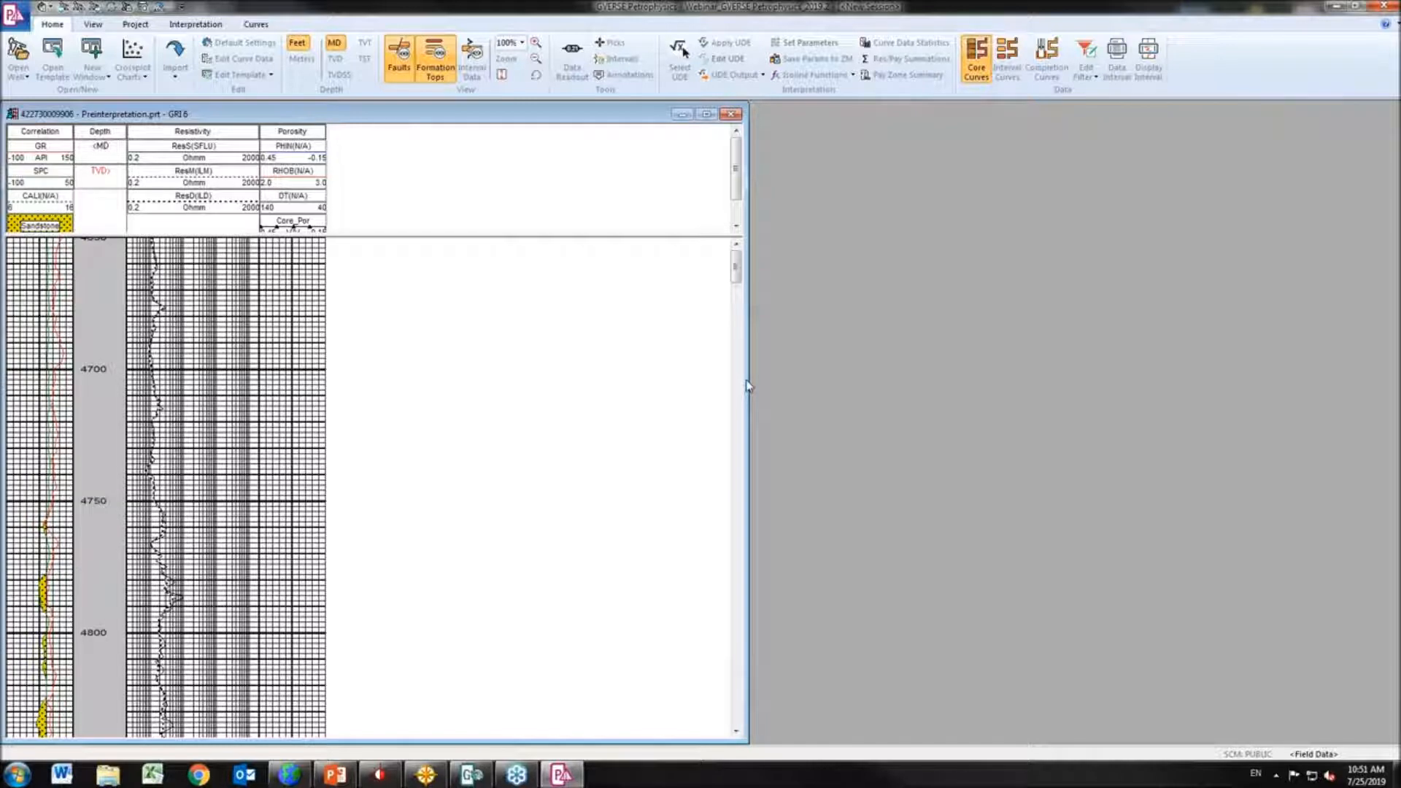
pyautogui.doubleClick(308, 435)
pyautogui.click(486, 242)
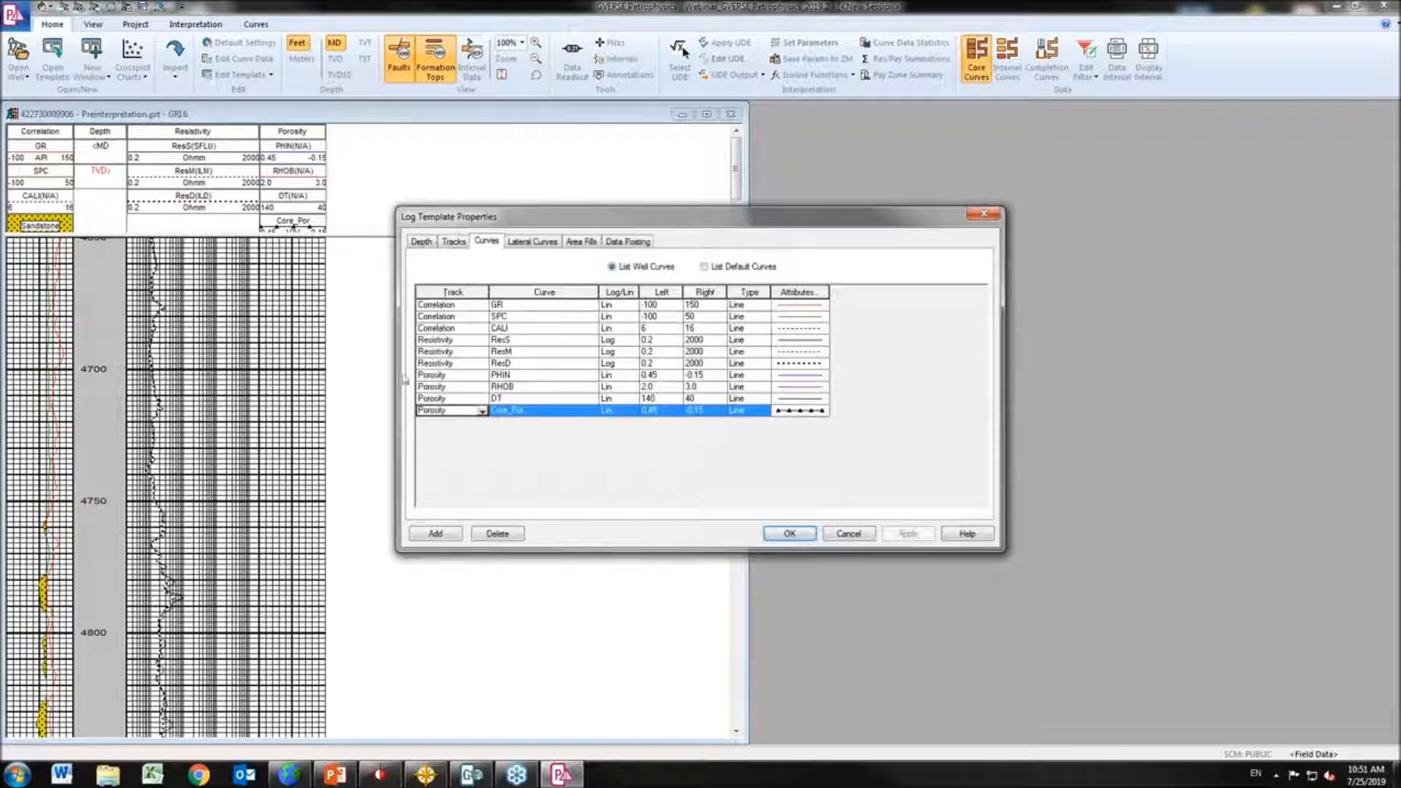
pyautogui.click(435, 534)
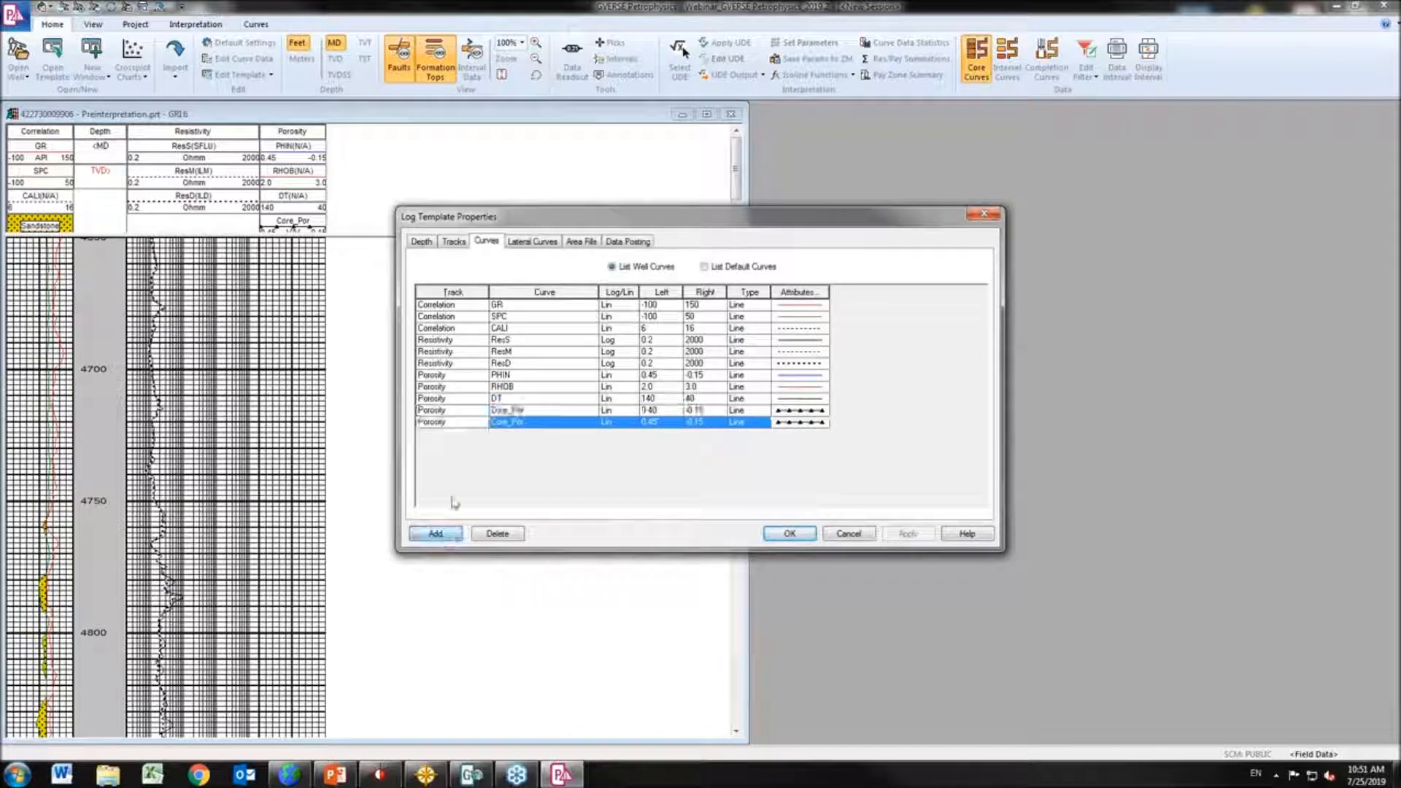
pyautogui.click(592, 424)
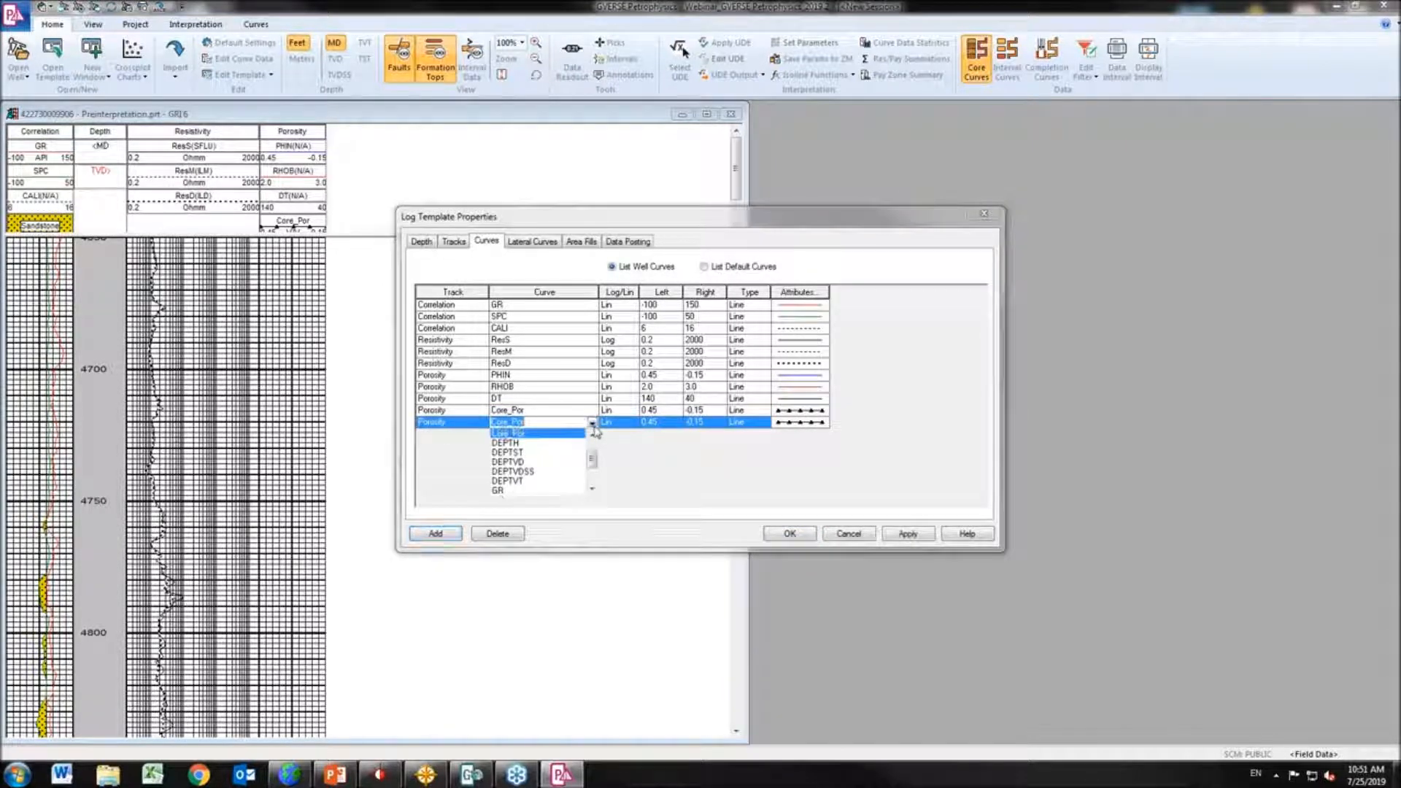
pyautogui.click(525, 462)
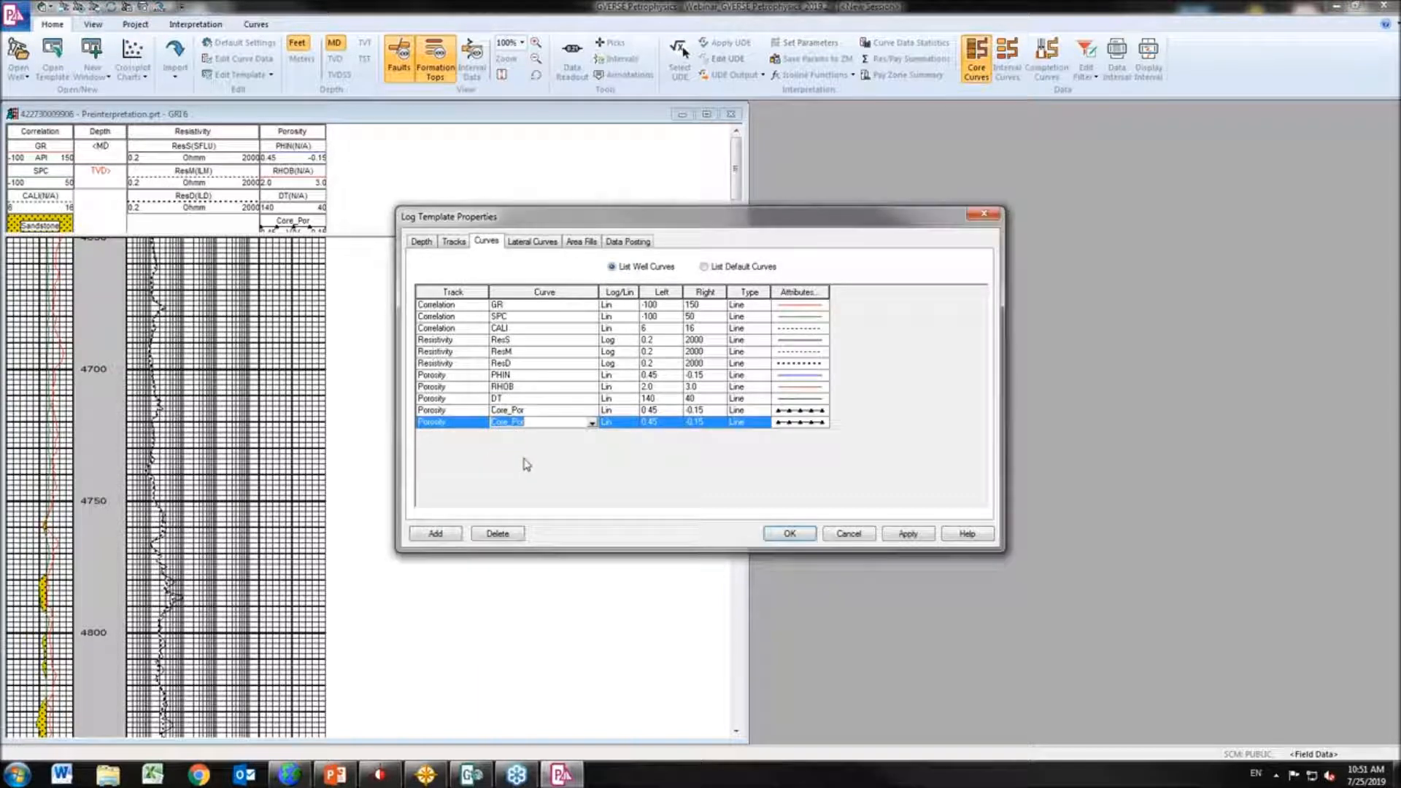
pyautogui.click(592, 424)
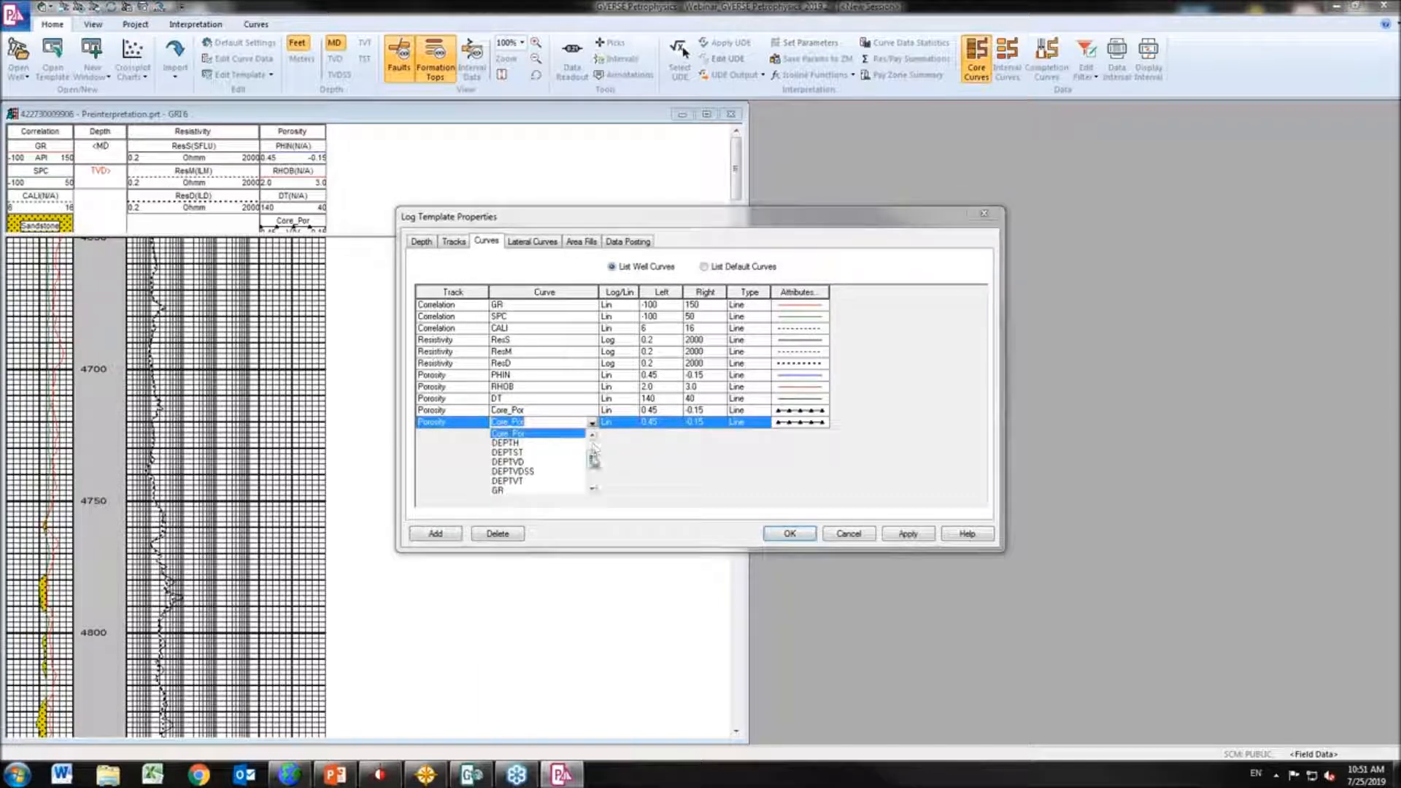
pyautogui.click(515, 453)
# Format the Core_Por curve without a connecting line, using green triangle symbols of size 4
pyautogui.doubleClick(799, 410)
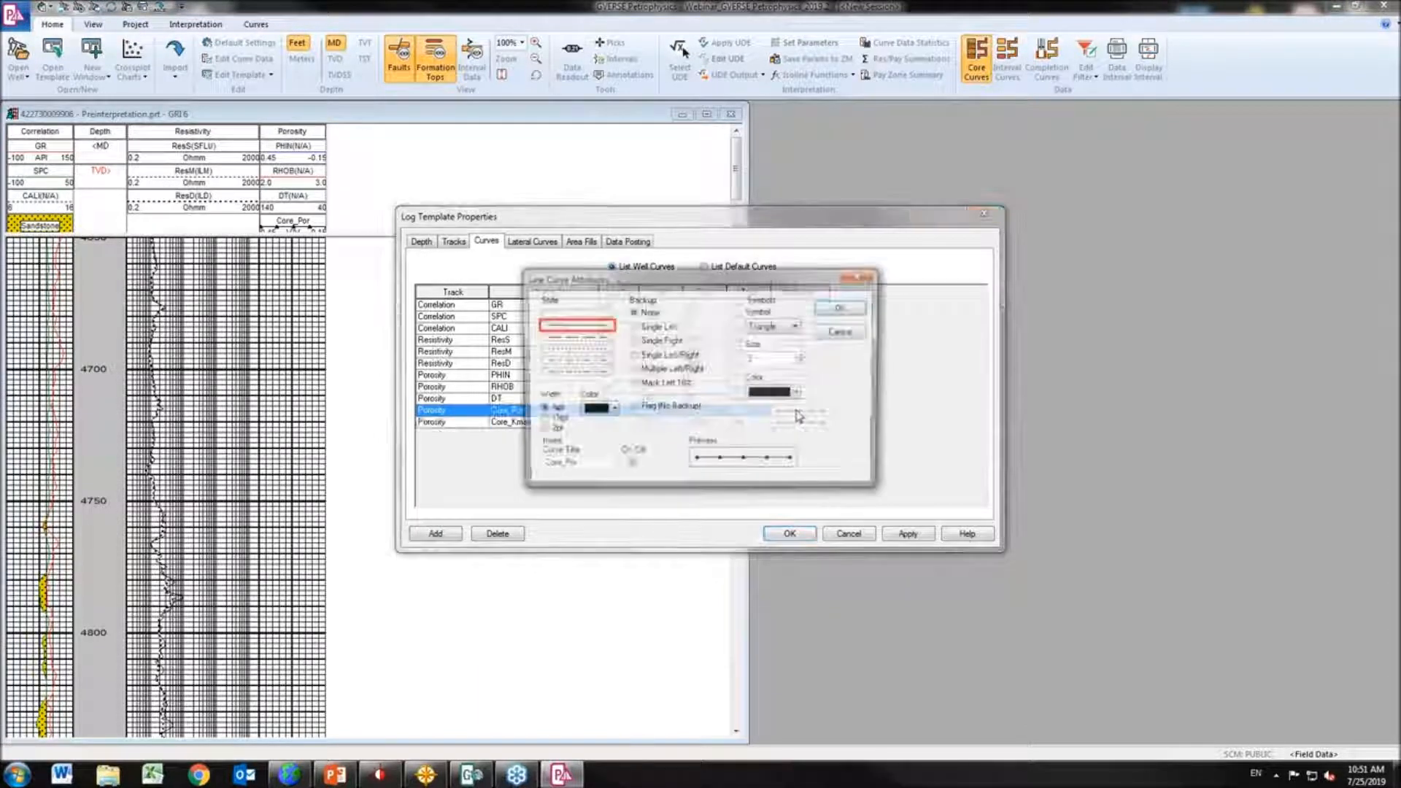
pyautogui.click(576, 313)
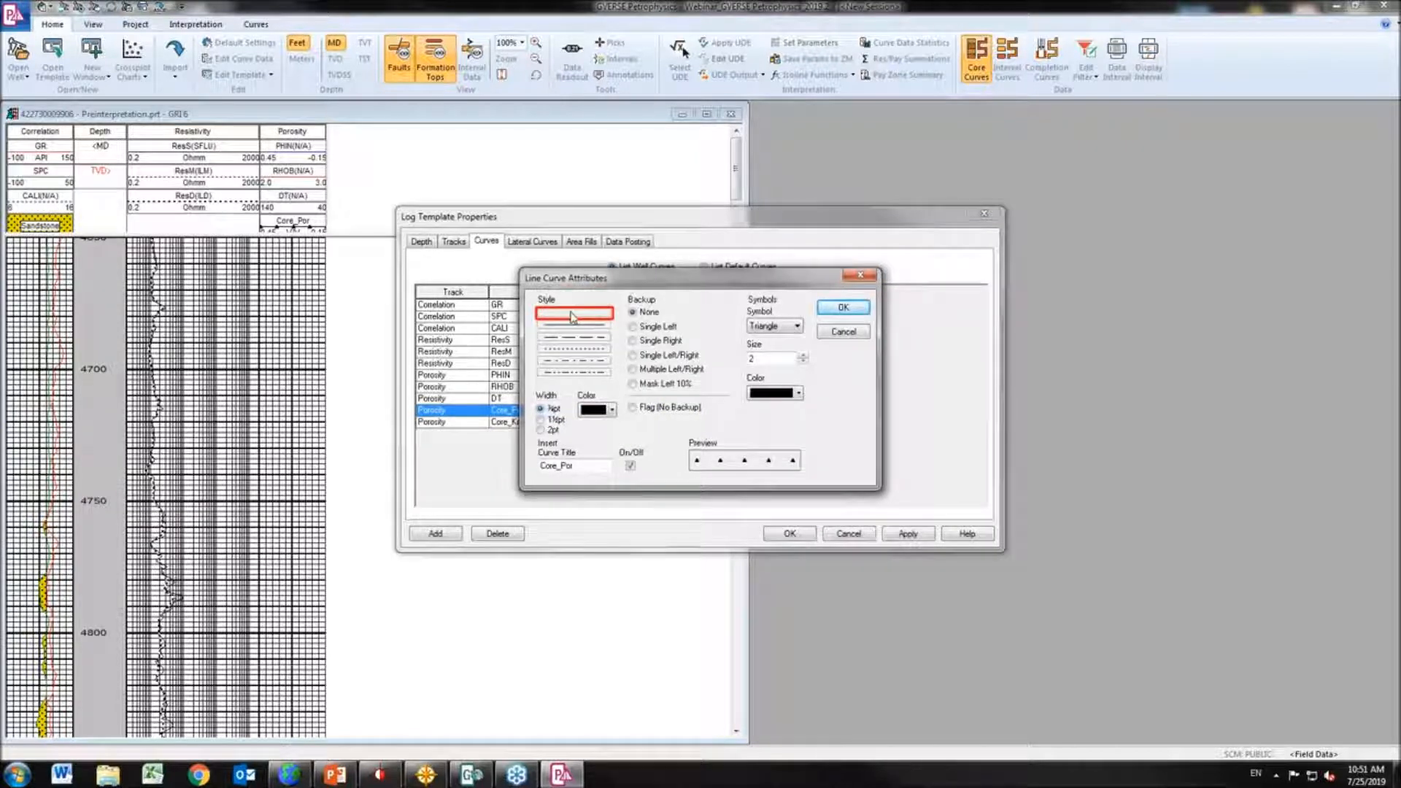
pyautogui.click(804, 360)
pyautogui.click(804, 357)
pyautogui.click(803, 356)
pyautogui.click(799, 395)
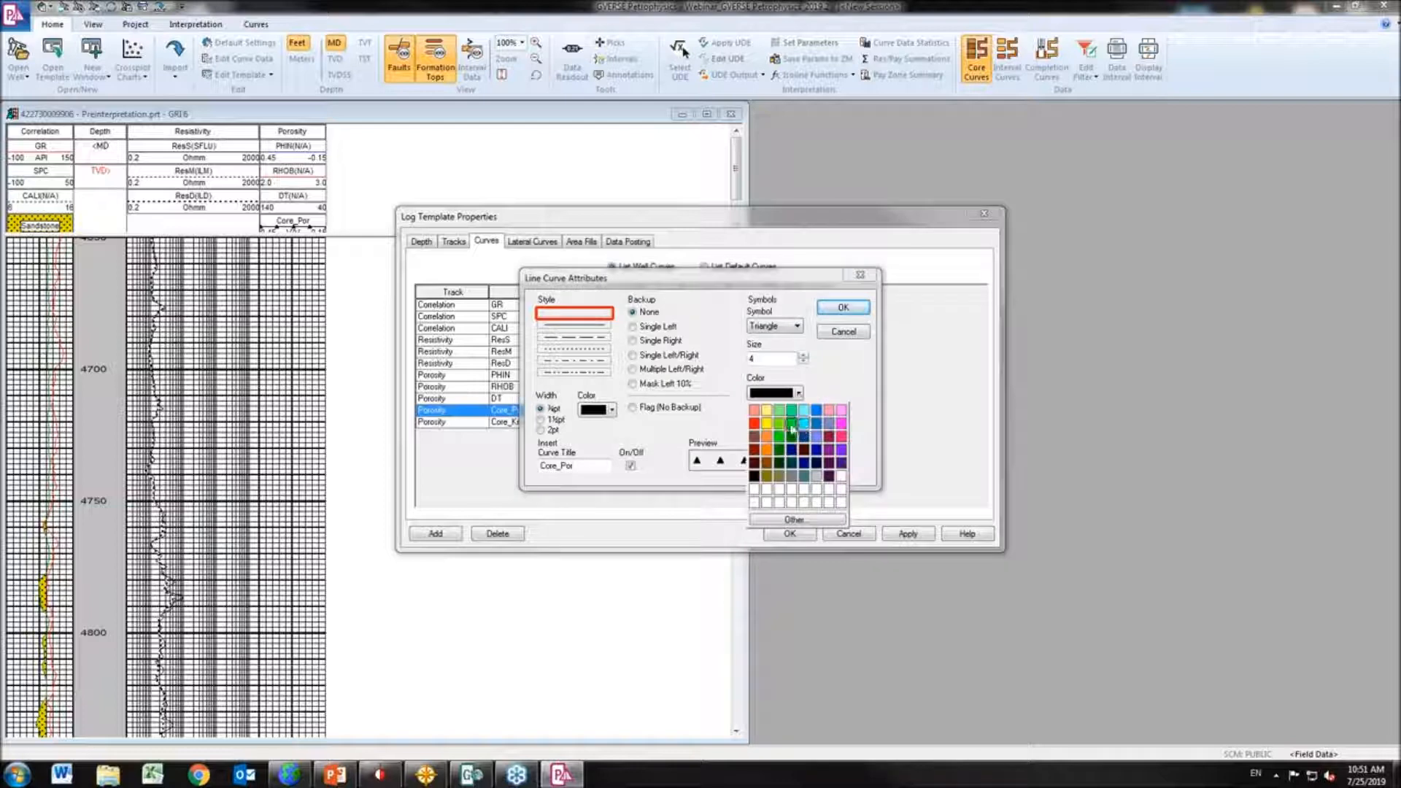
pyautogui.click(794, 429)
pyautogui.click(832, 308)
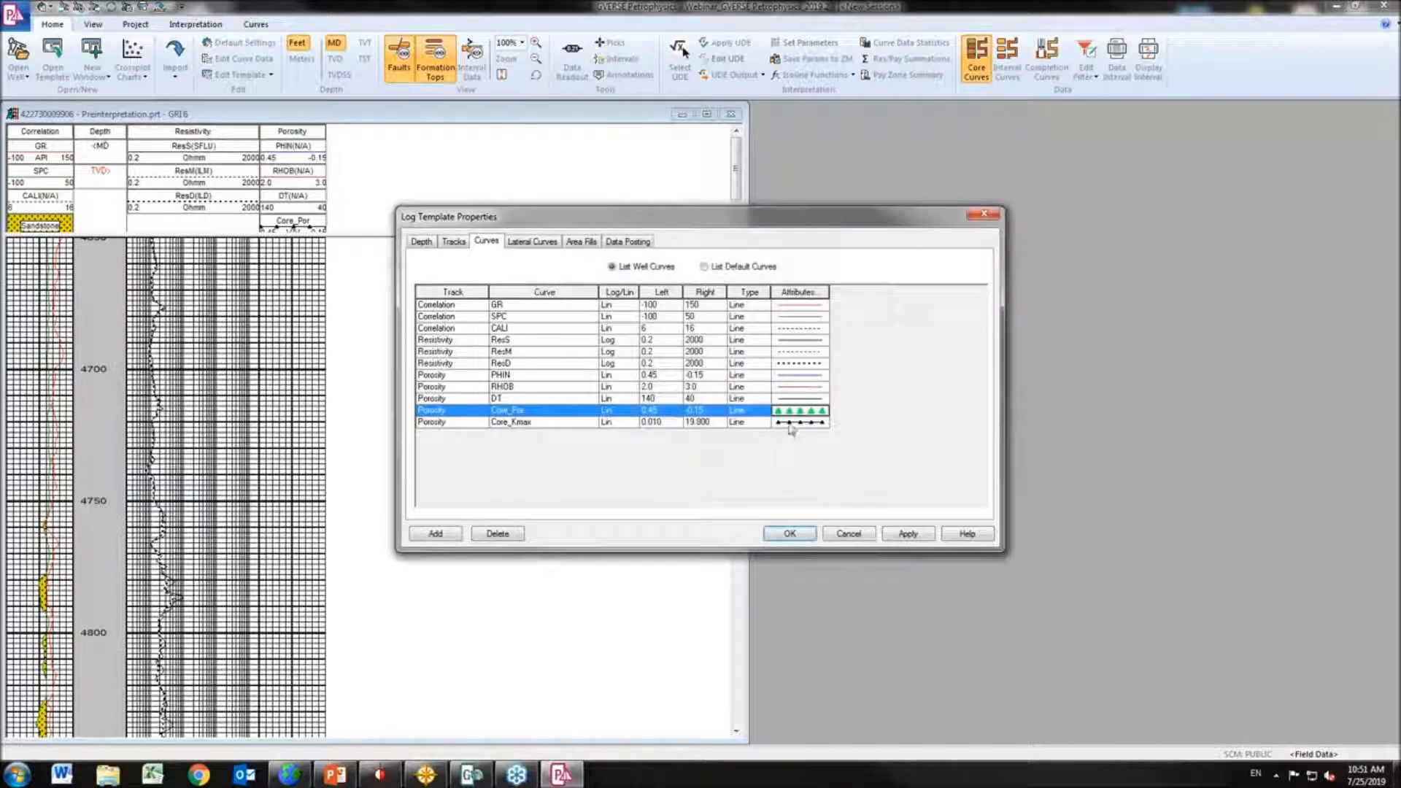
# Format the Core_Kmax curve without a connecting line, using orange triangle symbols of size 4, and apply the template changes
pyautogui.doubleClick(792, 423)
pyautogui.click(803, 355)
pyautogui.click(803, 355)
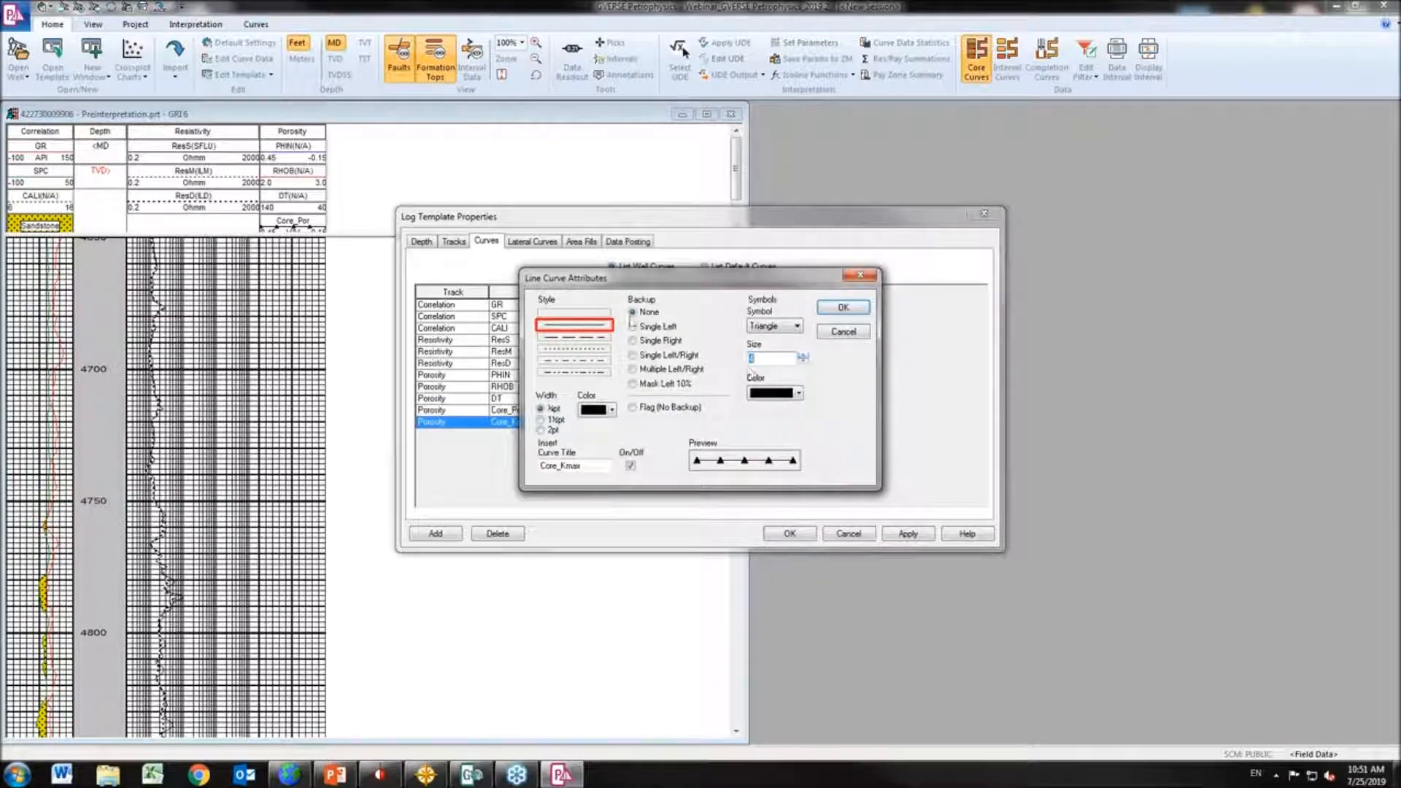
pyautogui.click(798, 326)
pyautogui.click(773, 353)
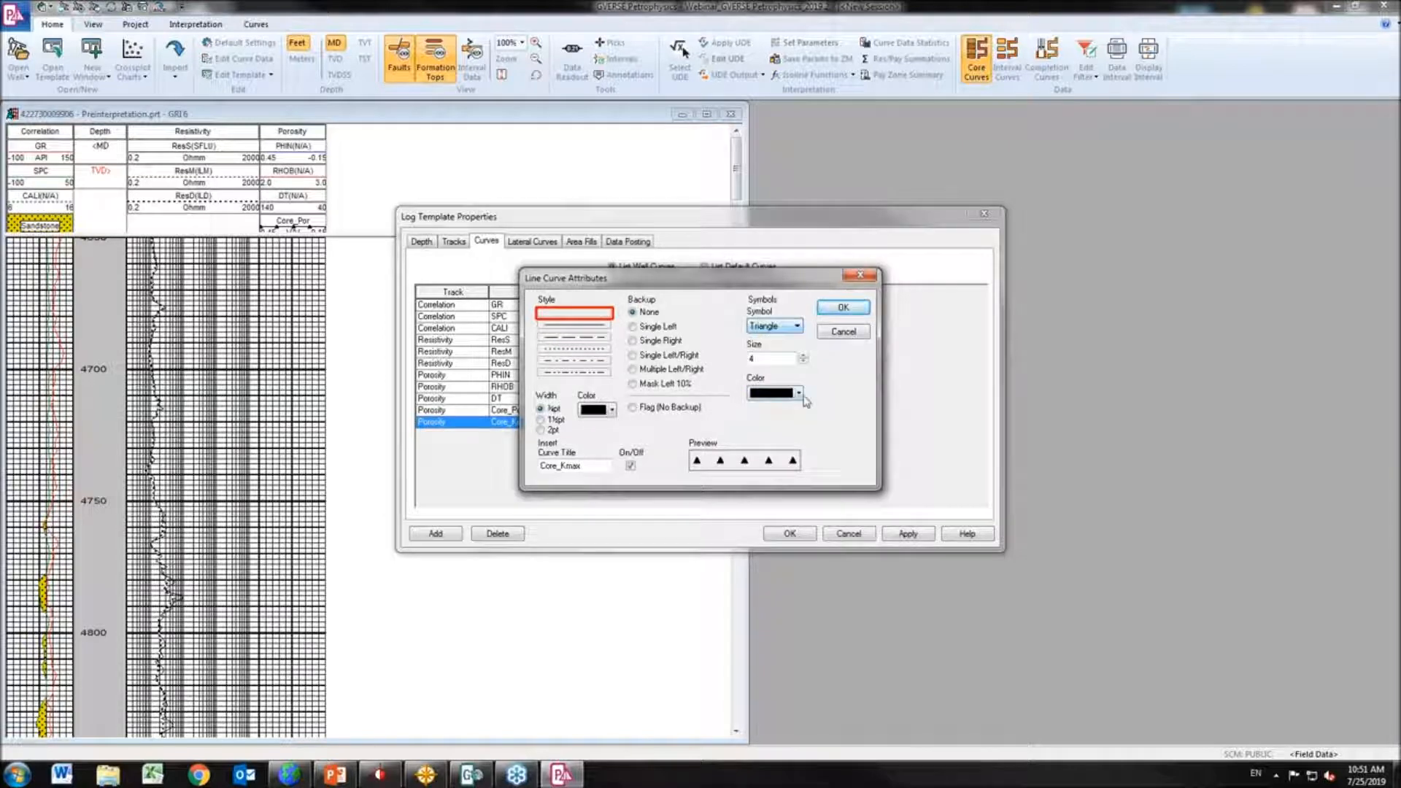
pyautogui.click(799, 394)
pyautogui.click(766, 449)
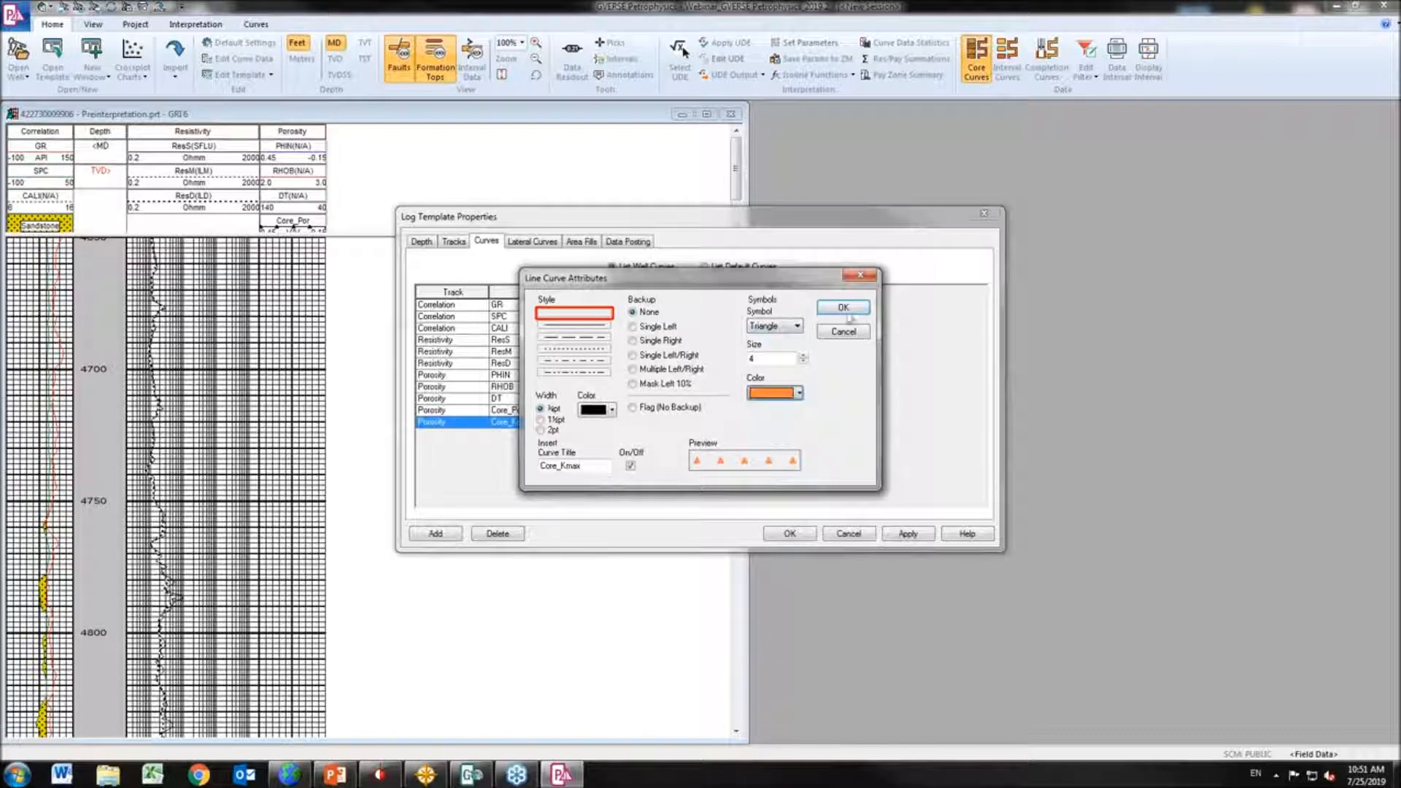
pyautogui.click(843, 307)
pyautogui.click(908, 535)
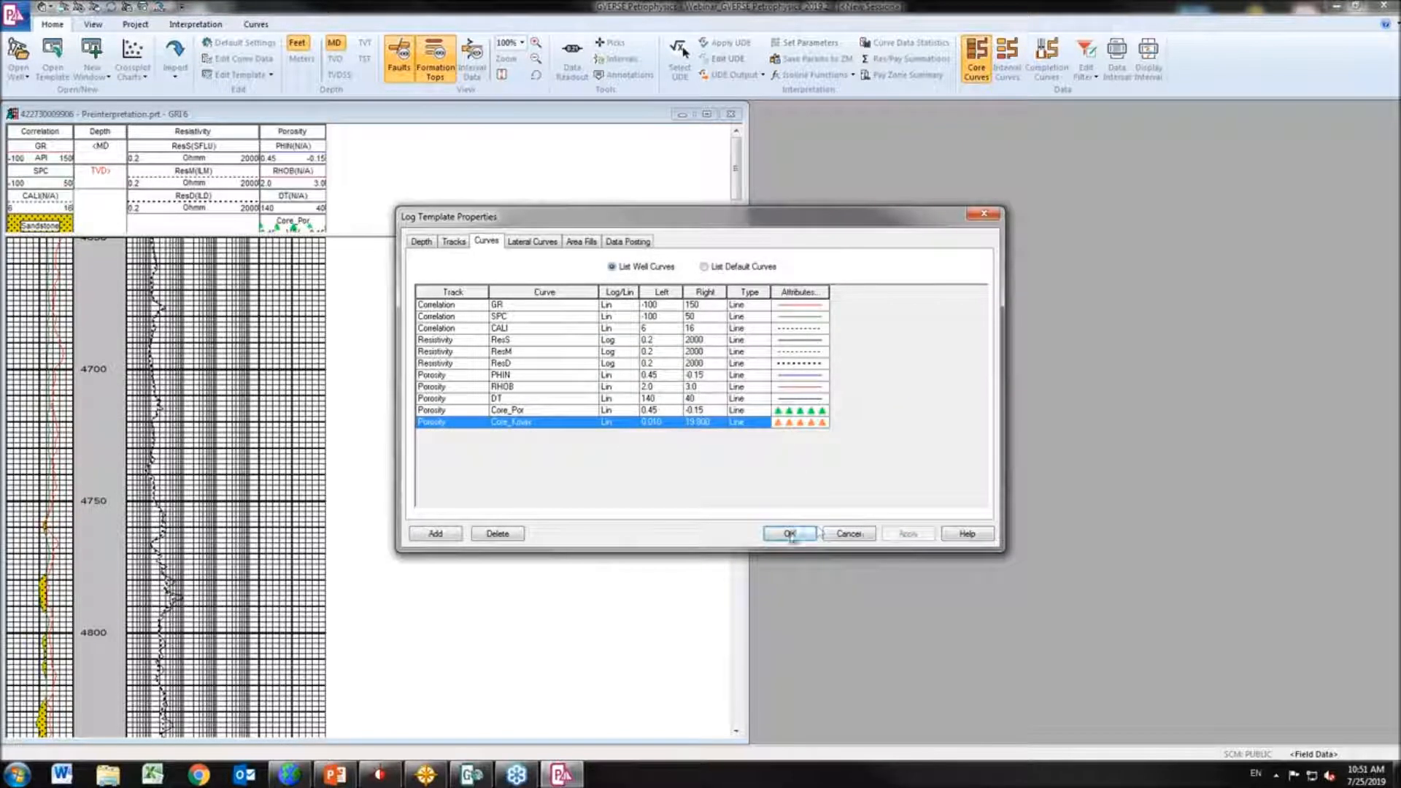
pyautogui.click(790, 534)
# View the plotted core points around 6500 ft on GRI 6 and step forward to wells GRI 7 and GRI 8
pyautogui.moveTo(737, 272); pyautogui.dragTo(734, 586)
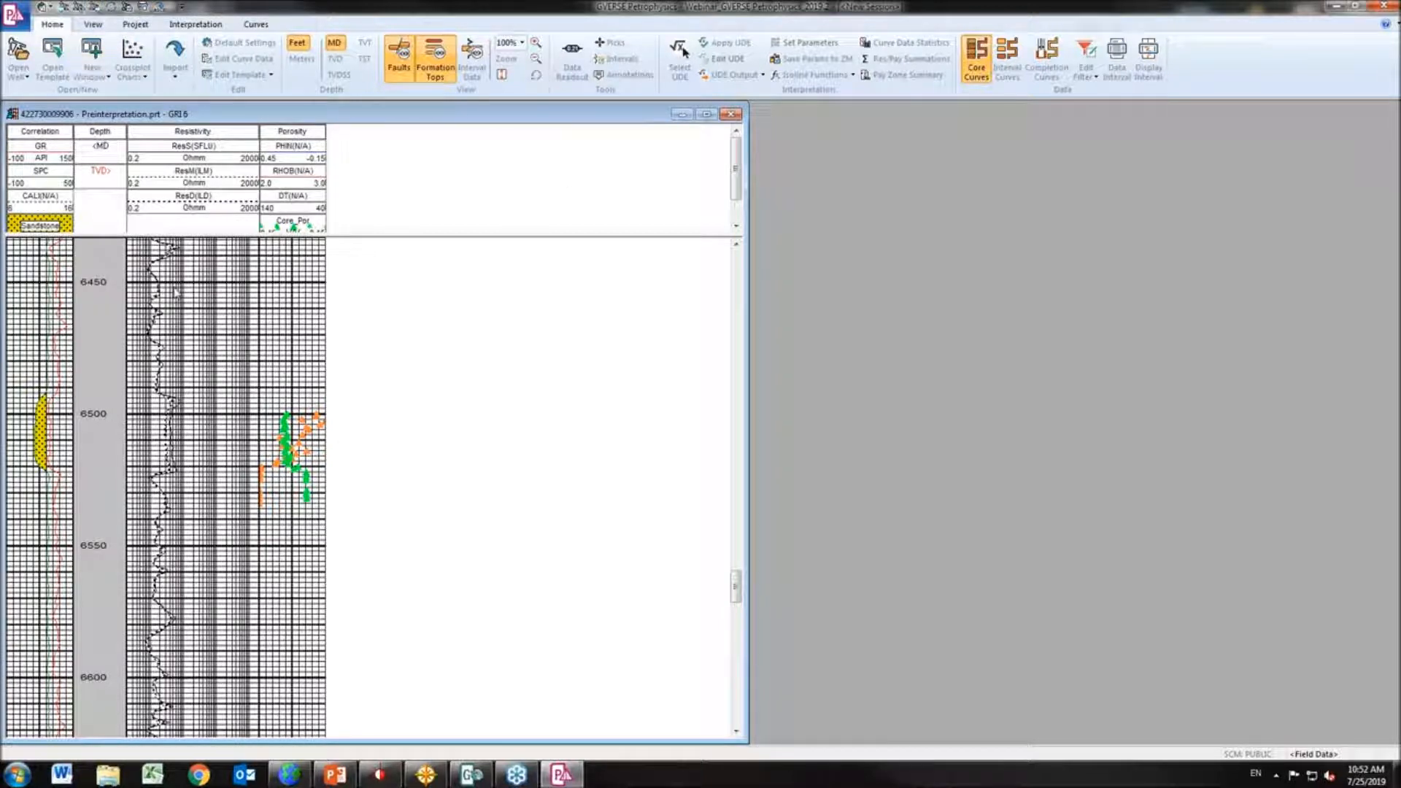
pyautogui.rightClick(403, 308)
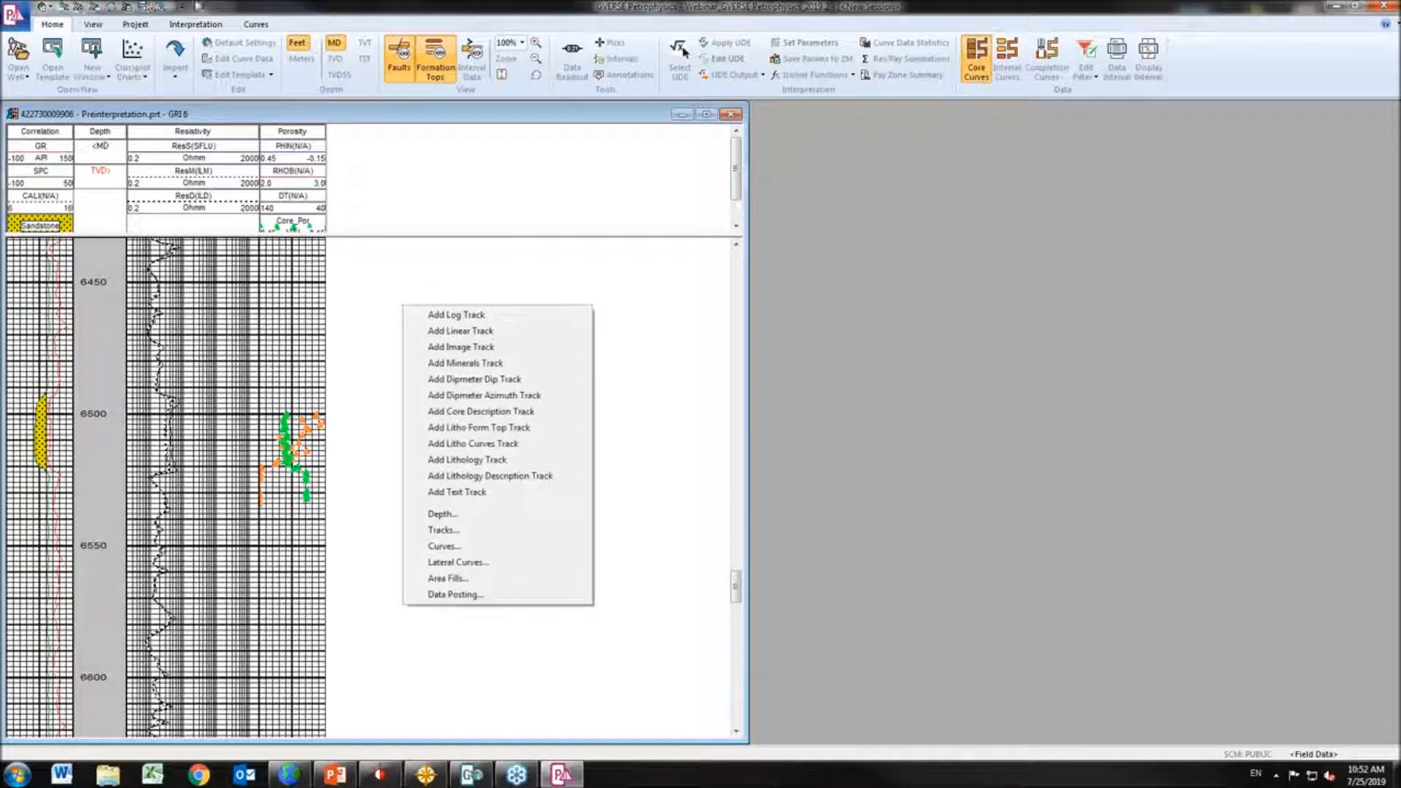
pyautogui.click(244, 6)
pyautogui.click(96, 7)
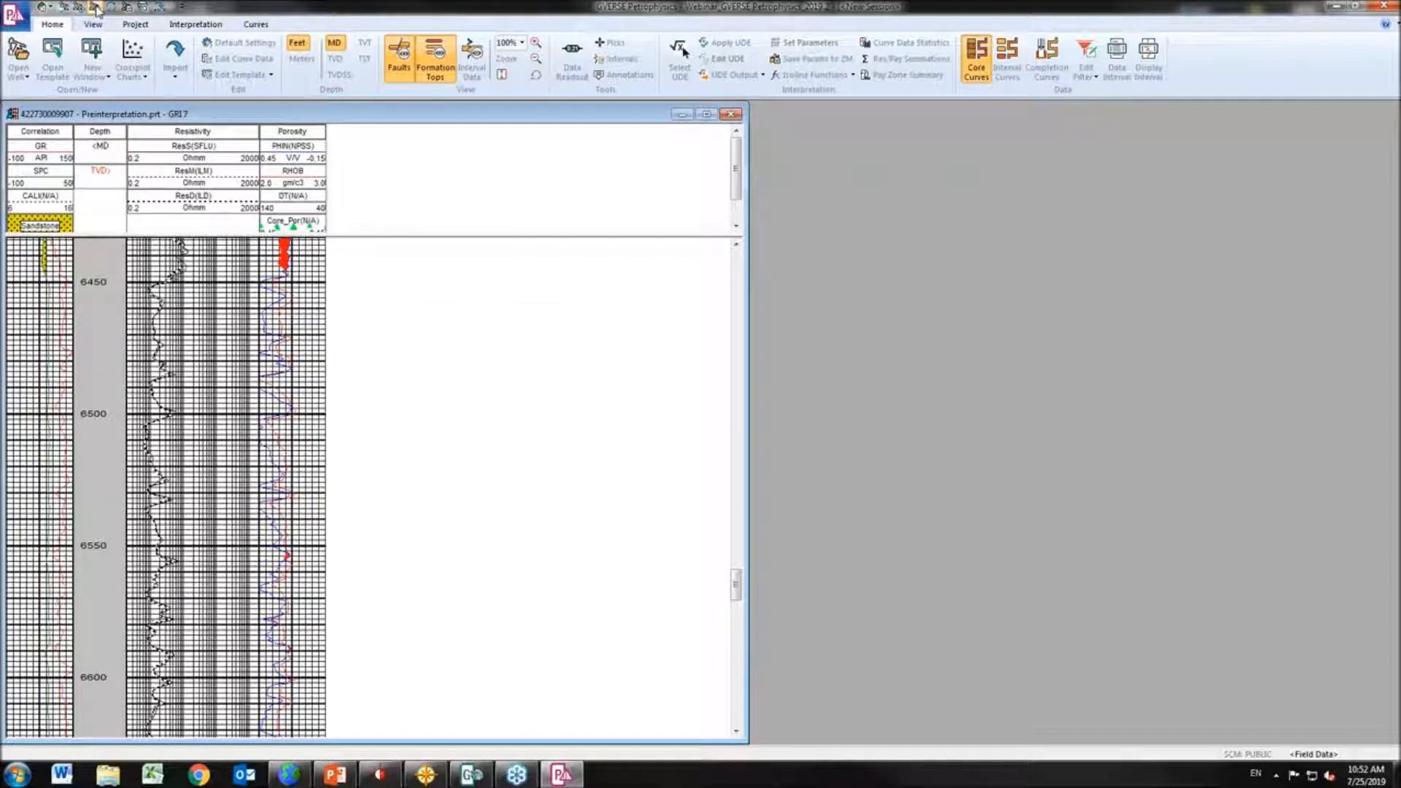
pyautogui.click(96, 7)
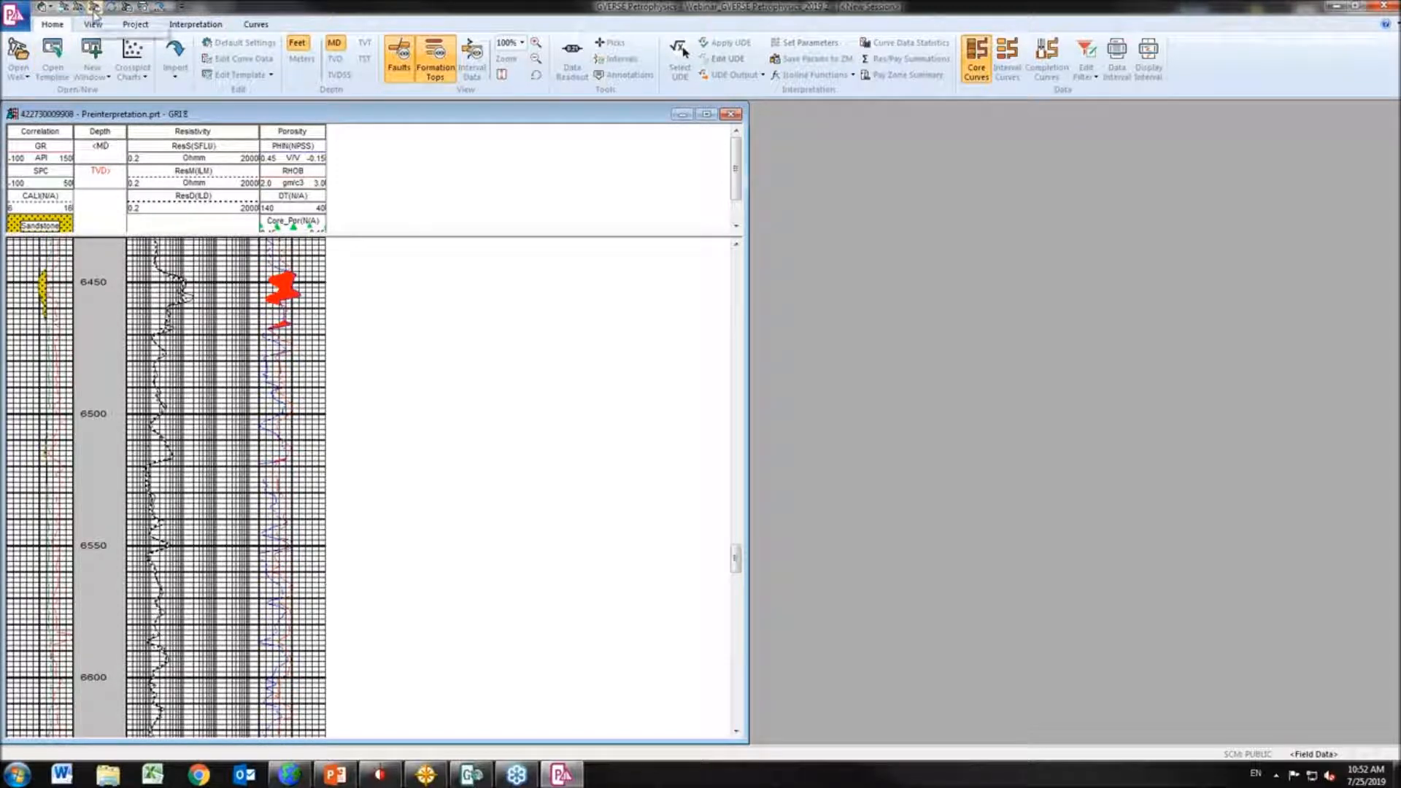
# Open well GRI 21 in its own log window and close the GRI 8 log
pyautogui.click(18, 58)
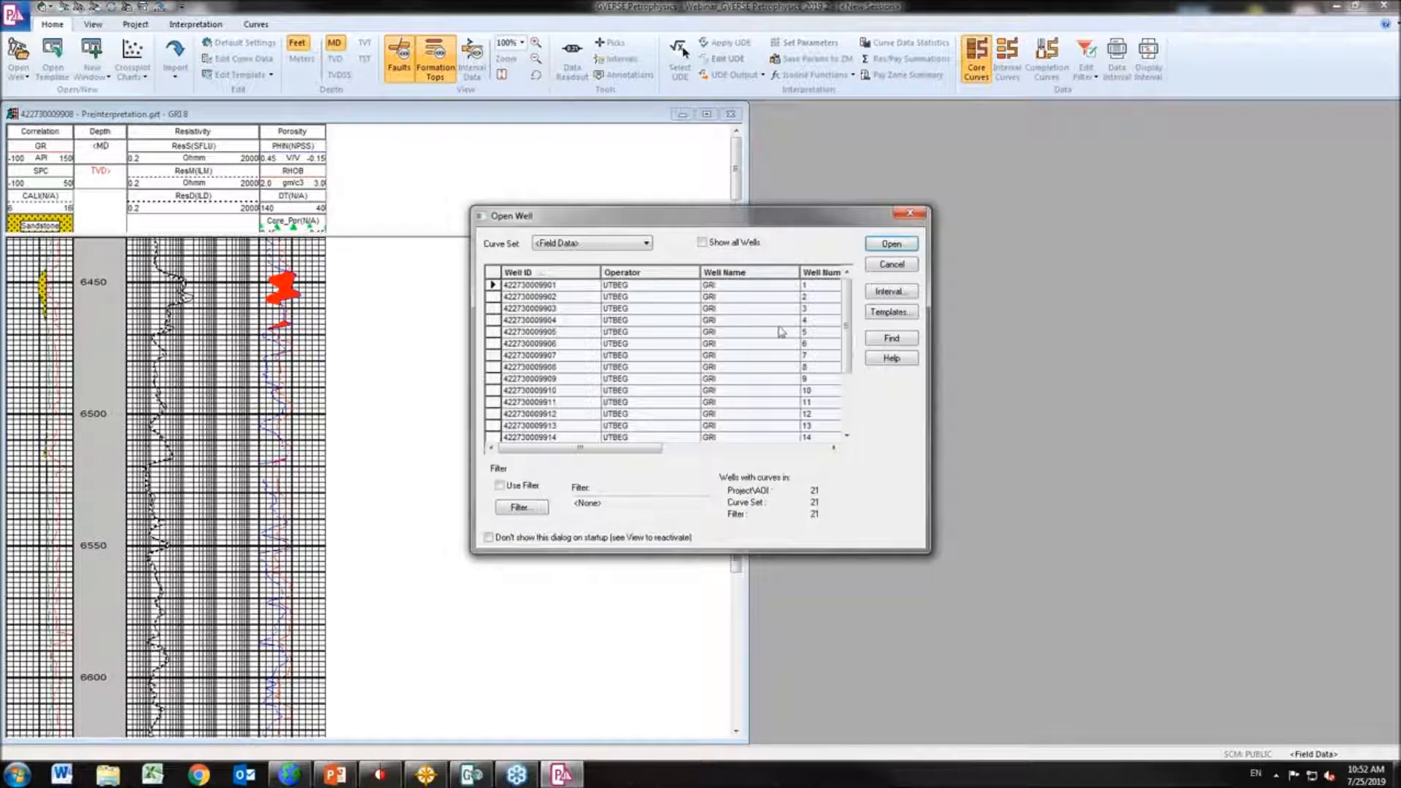
pyautogui.moveTo(847, 324); pyautogui.dragTo(846, 383)
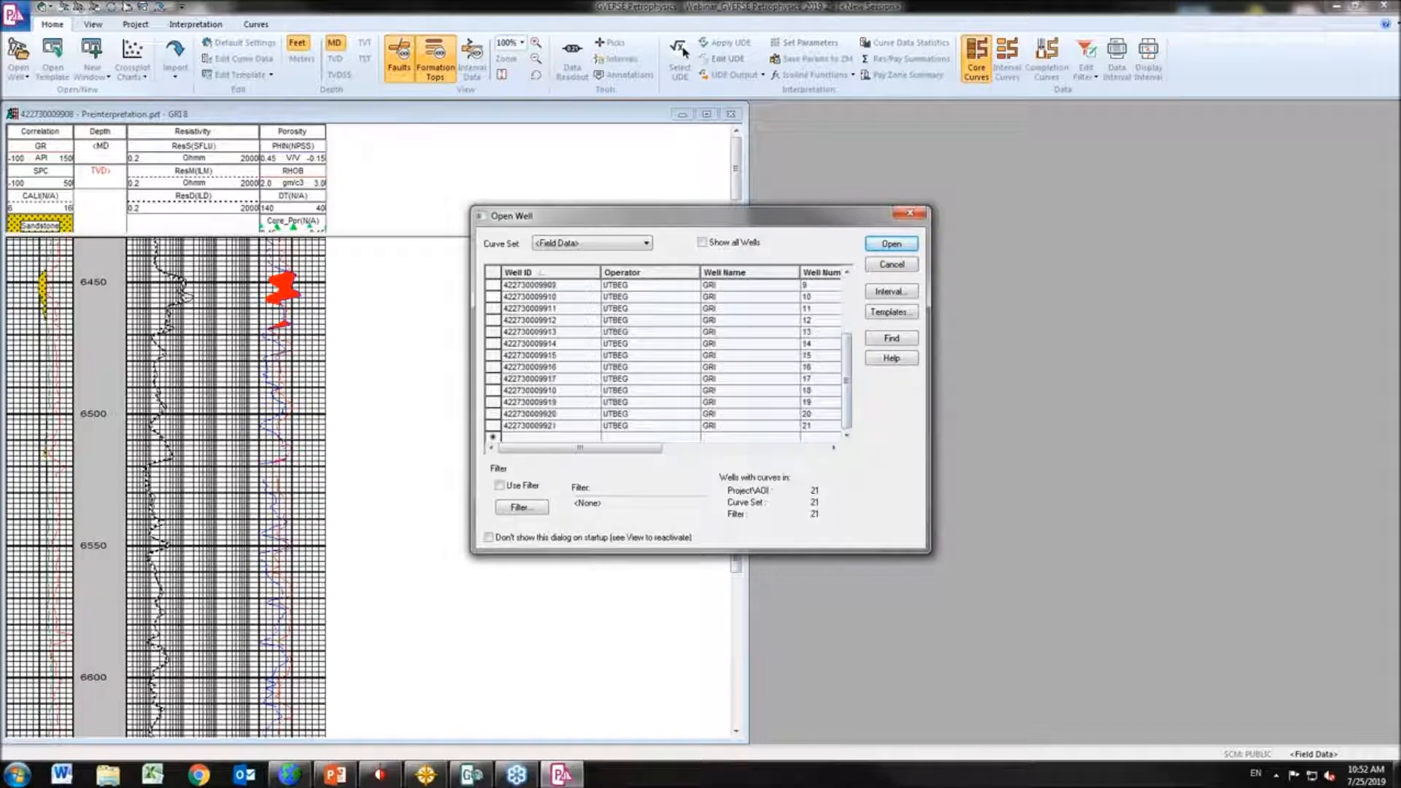
pyautogui.click(646, 427)
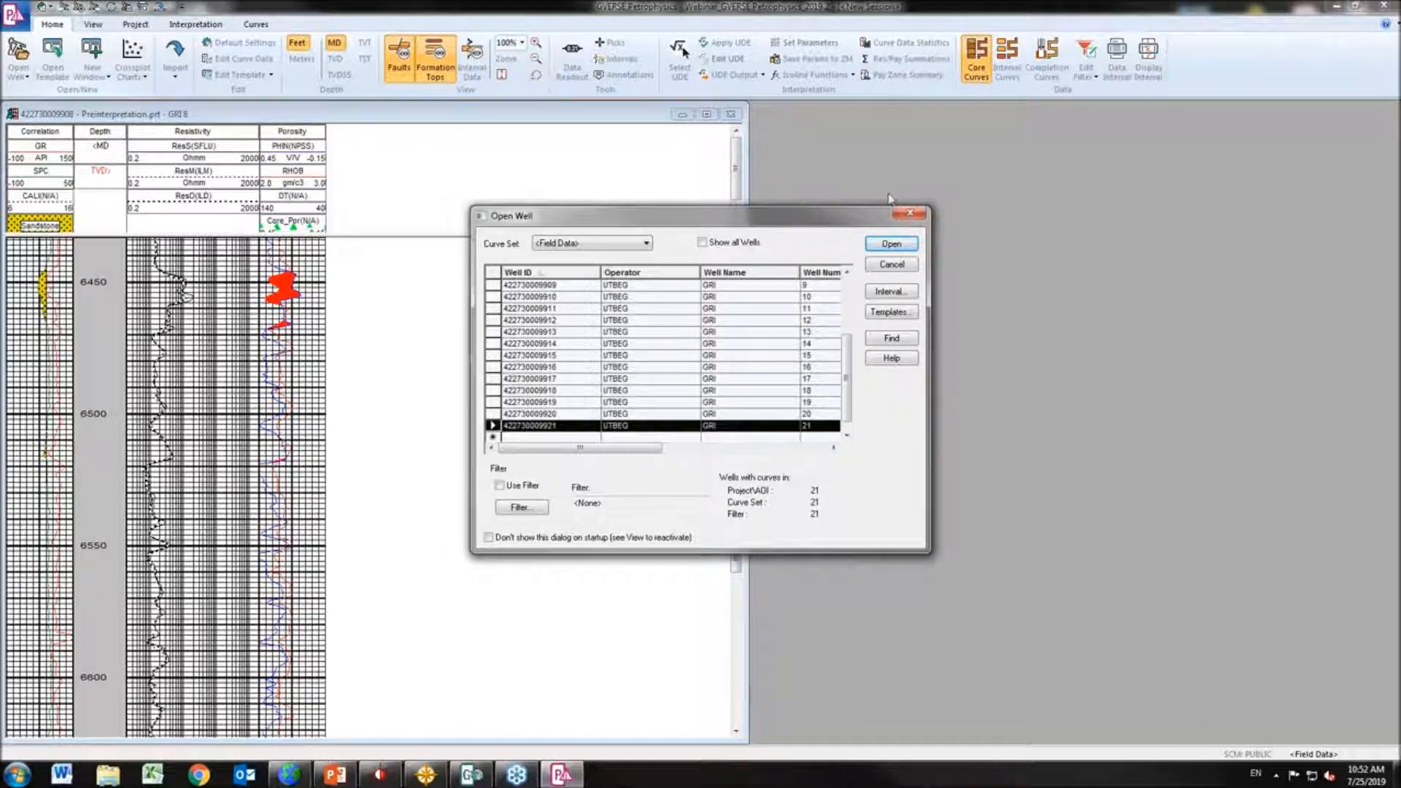
pyautogui.click(891, 244)
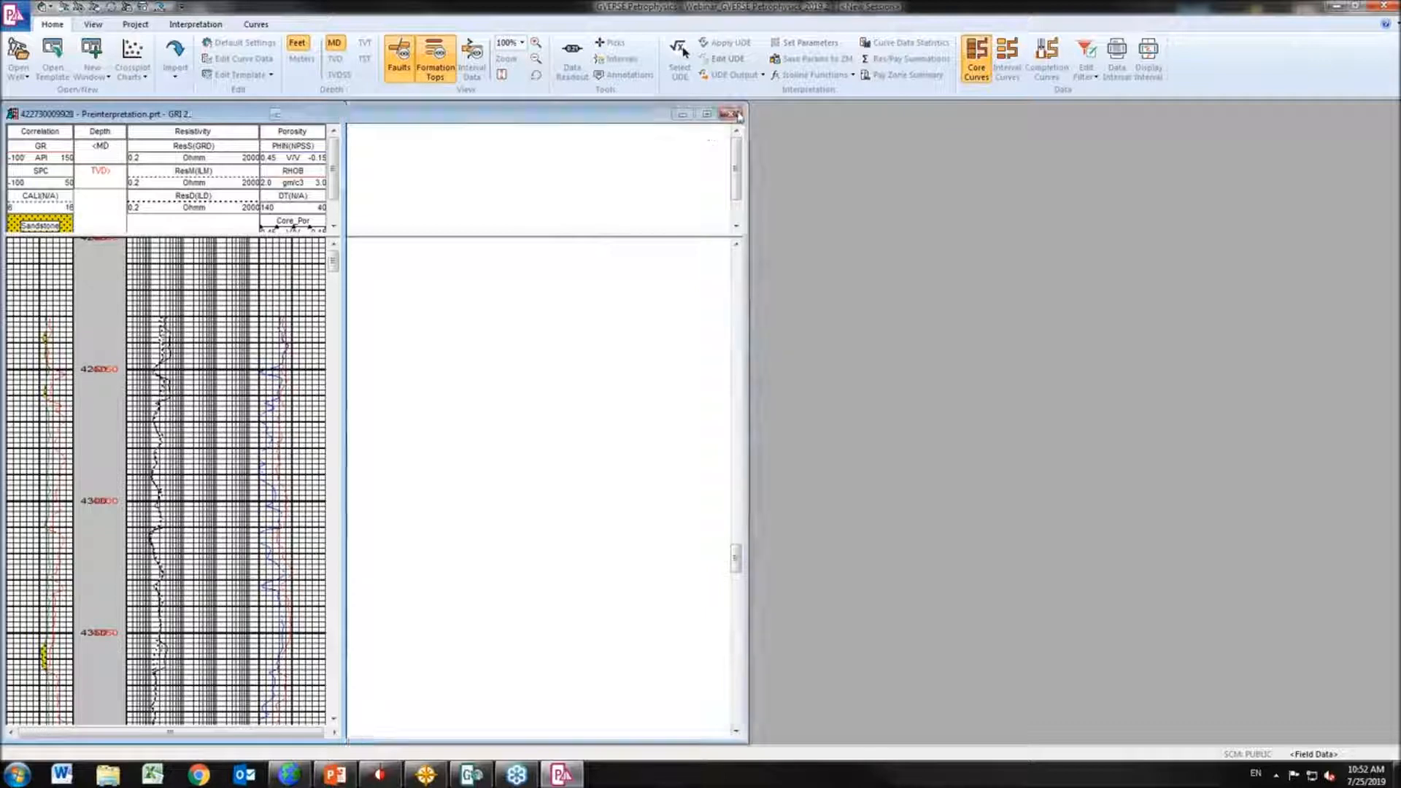
pyautogui.click(738, 116)
pyautogui.click(714, 419)
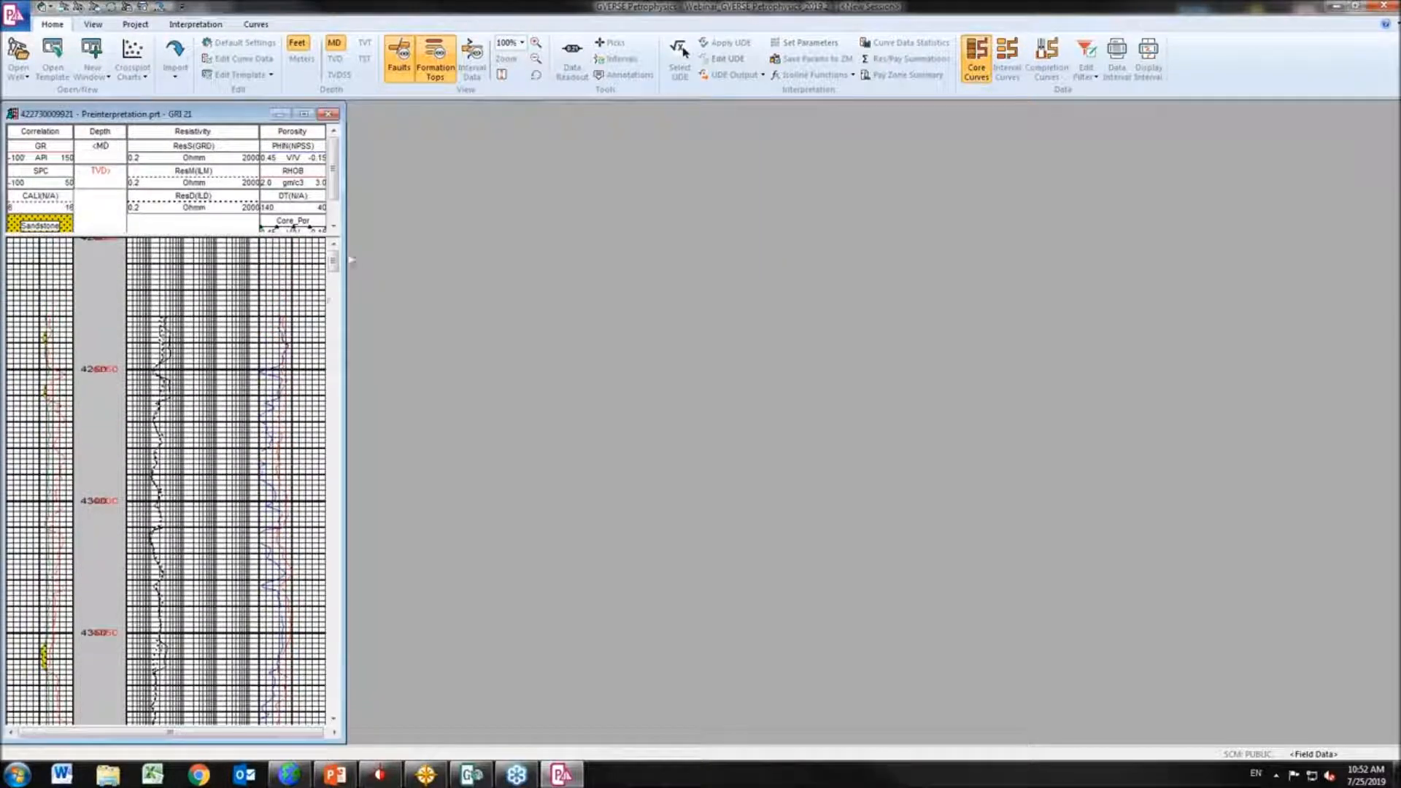
# Set the transparency of the Porosity track's Gas Effect fill and the Correlation track's Sandstone fill to 25% in the log template
pyautogui.doubleClick(295, 373)
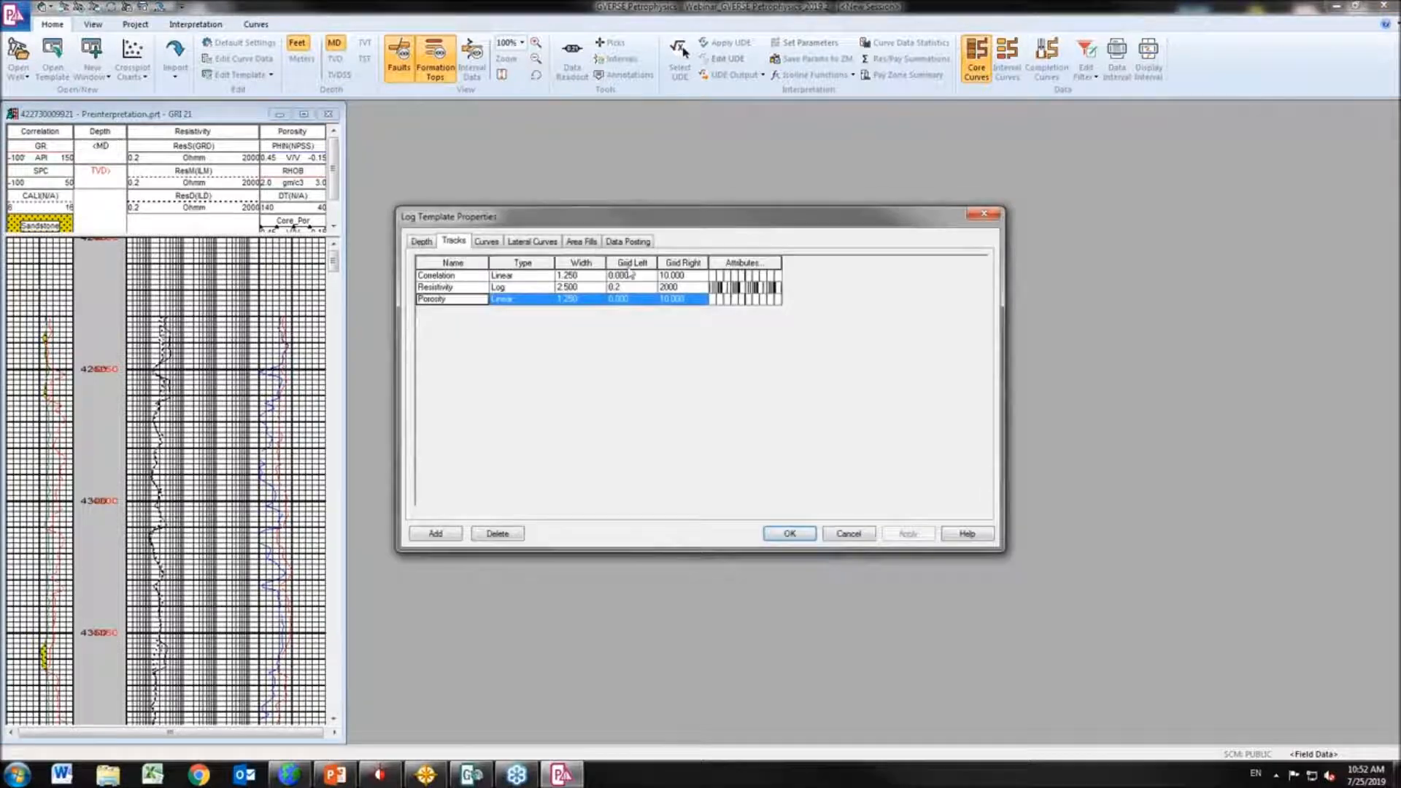
pyautogui.click(580, 242)
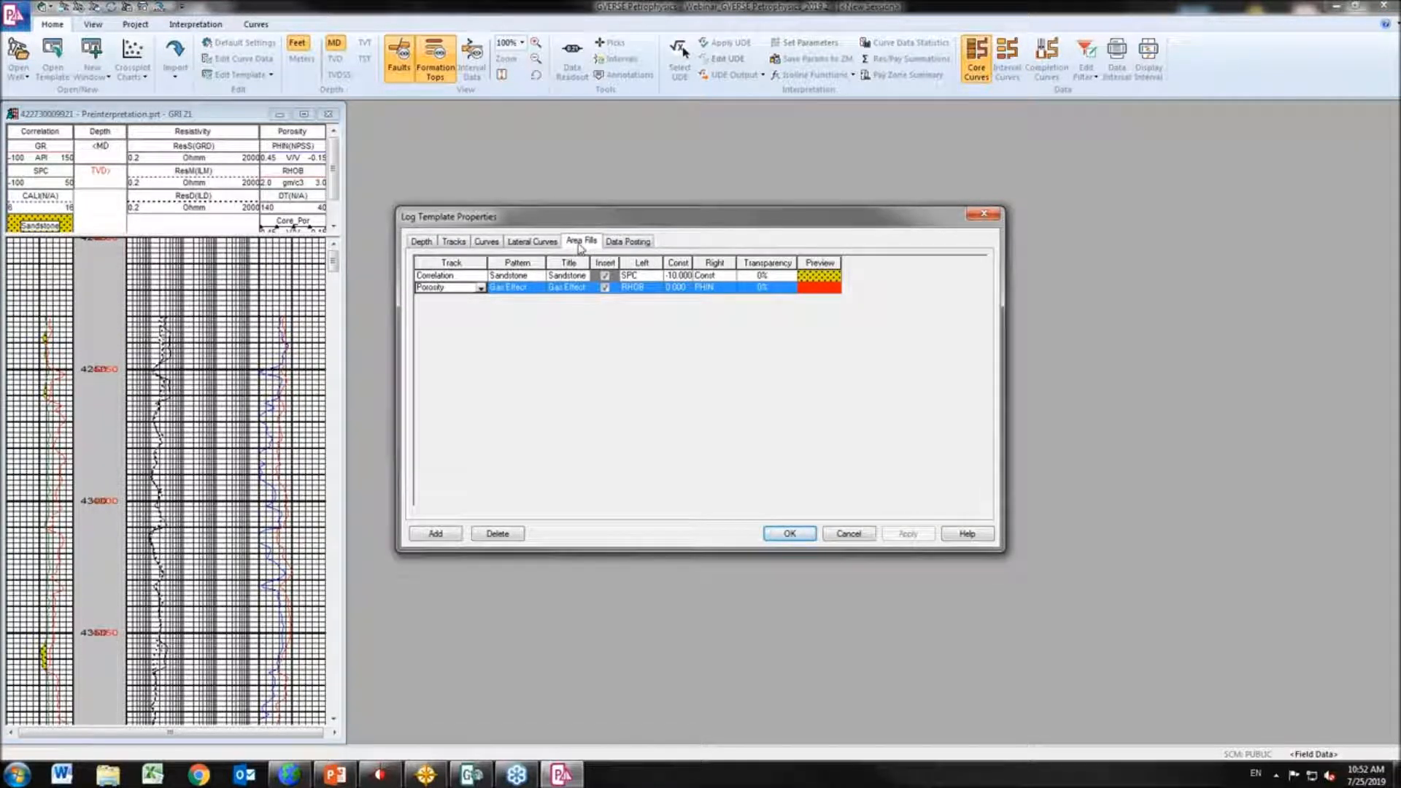
pyautogui.click(436, 533)
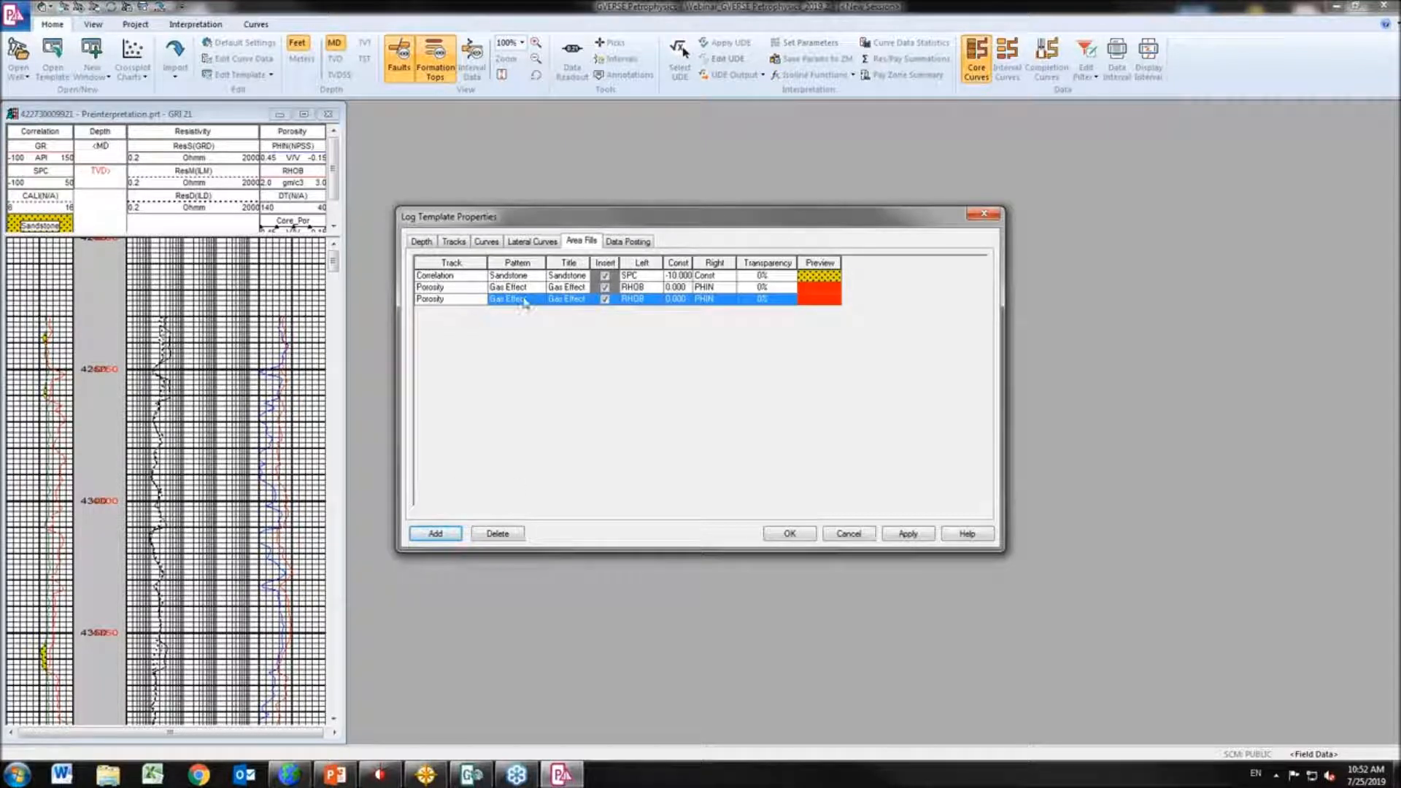
pyautogui.click(495, 533)
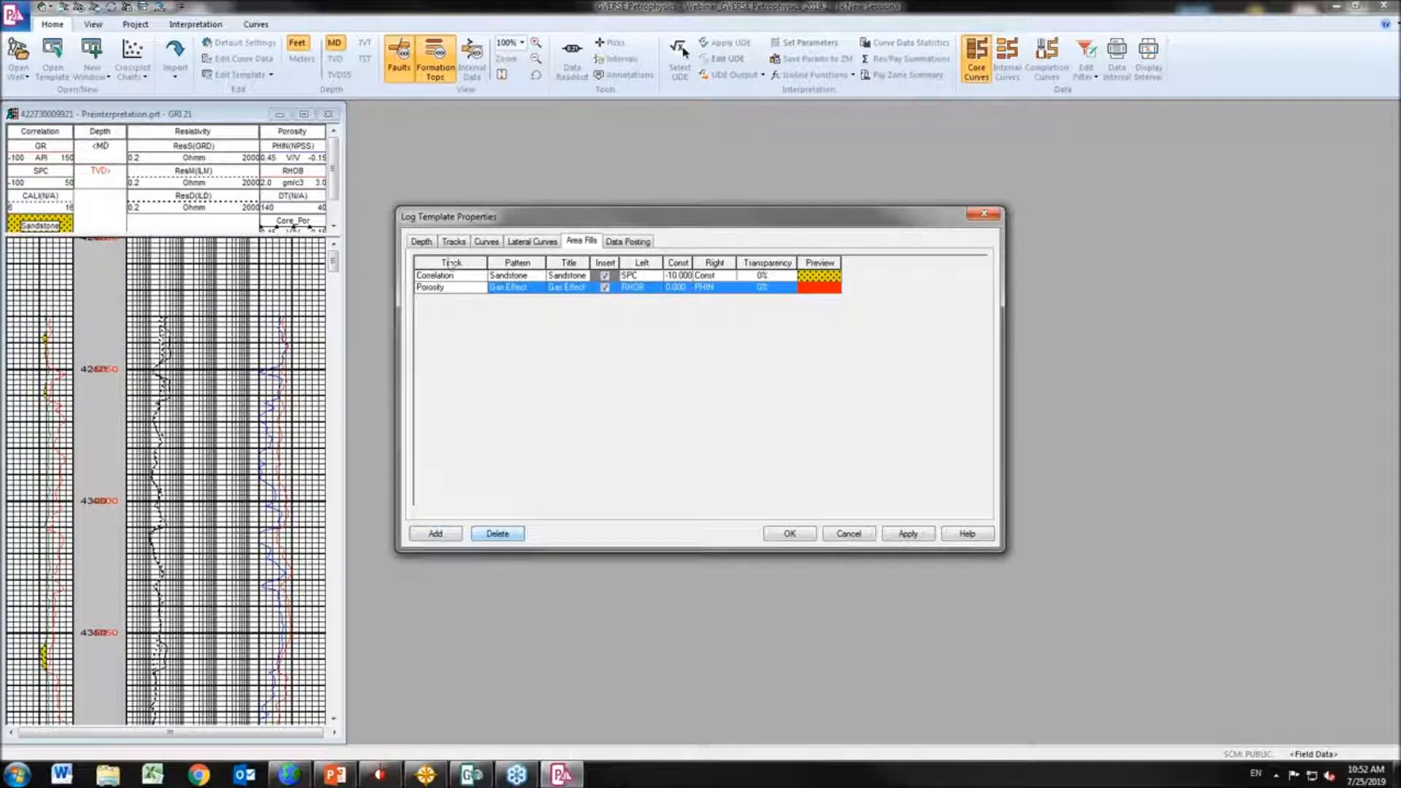
pyautogui.click(440, 275)
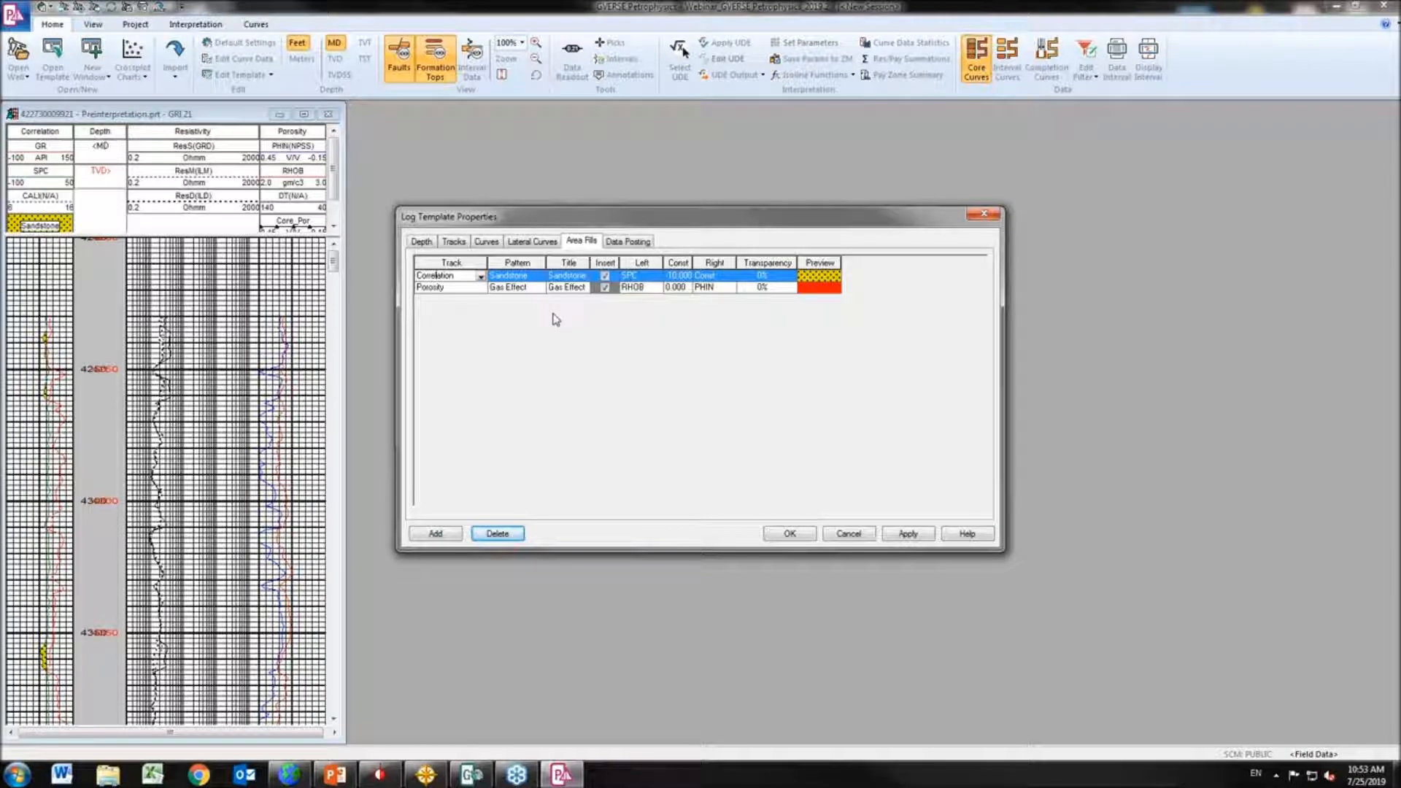
pyautogui.click(789, 289)
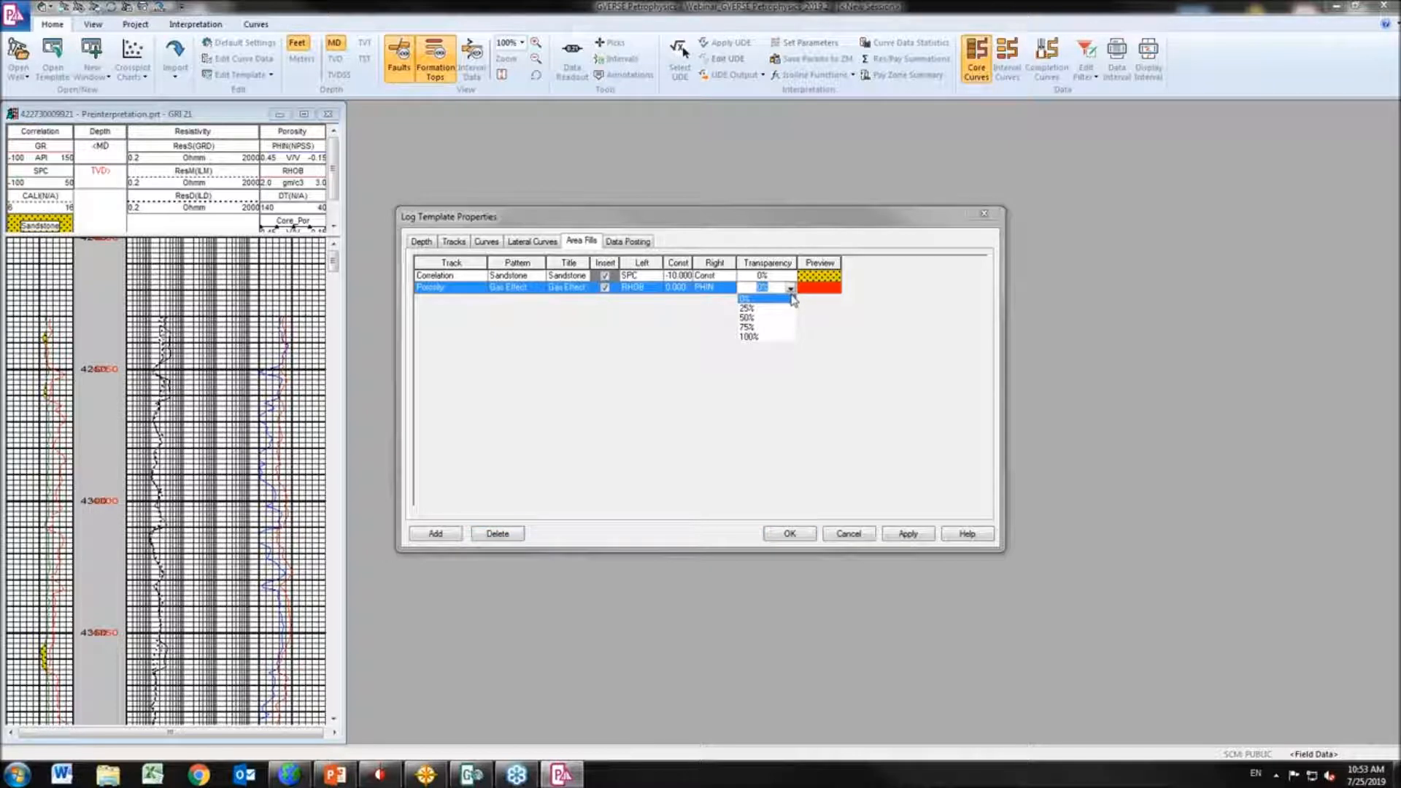
pyautogui.click(754, 309)
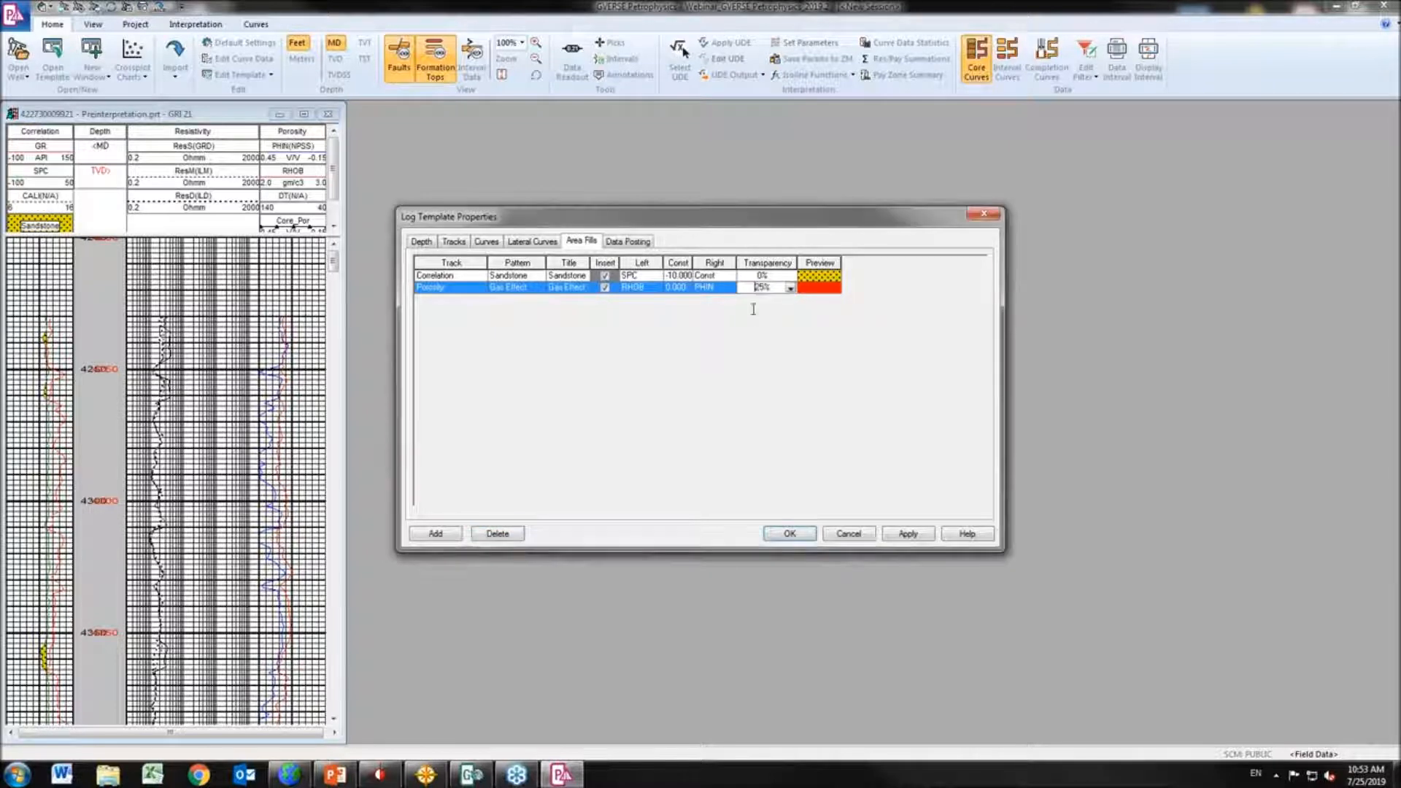
pyautogui.click(792, 277)
pyautogui.click(764, 298)
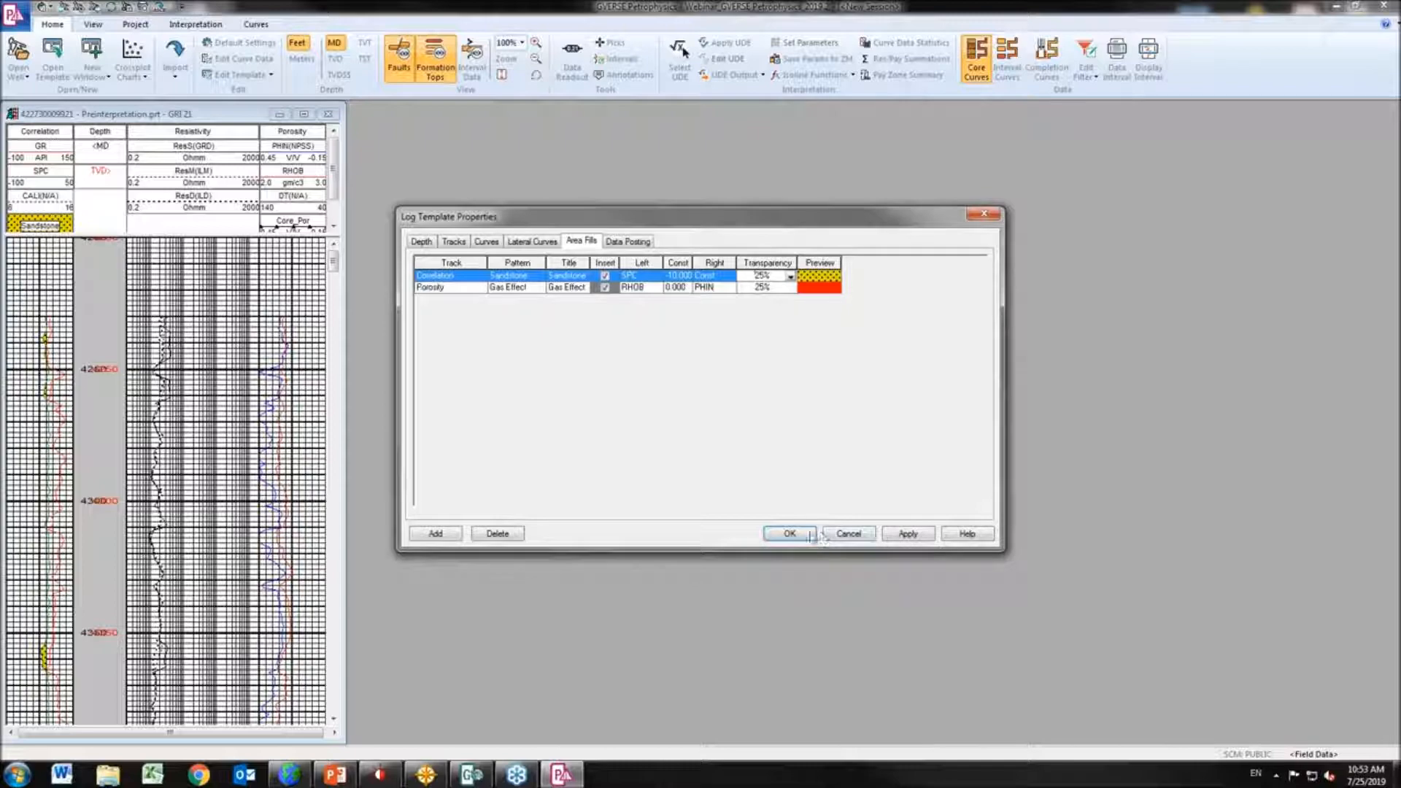
pyautogui.click(789, 533)
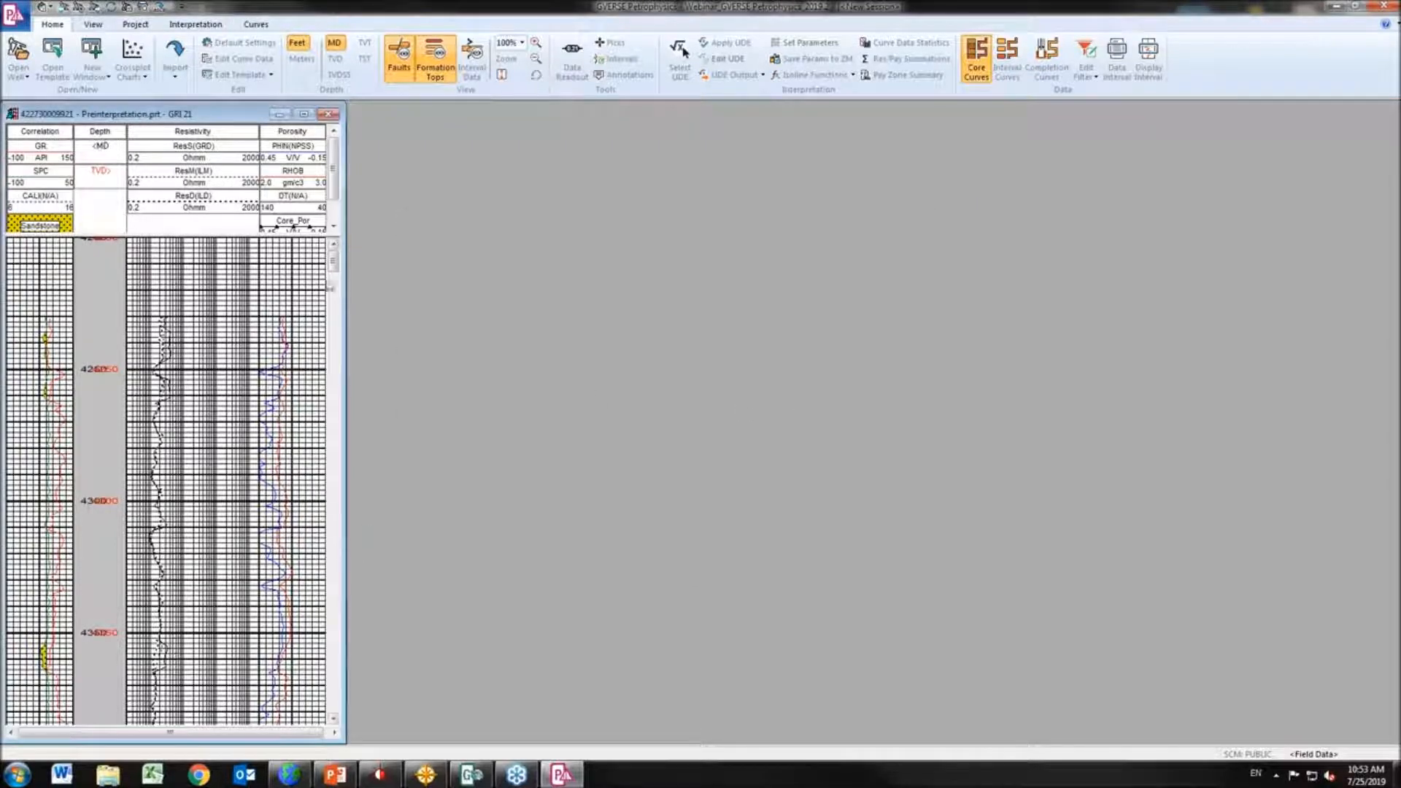
# Examine the area fills around 6400 ft on GRI 21 and enlarge the log header down to the Gas Effect entry
pyautogui.moveTo(335, 263); pyautogui.dragTo(335, 468)
pyautogui.scroll(-5, 334, 490)
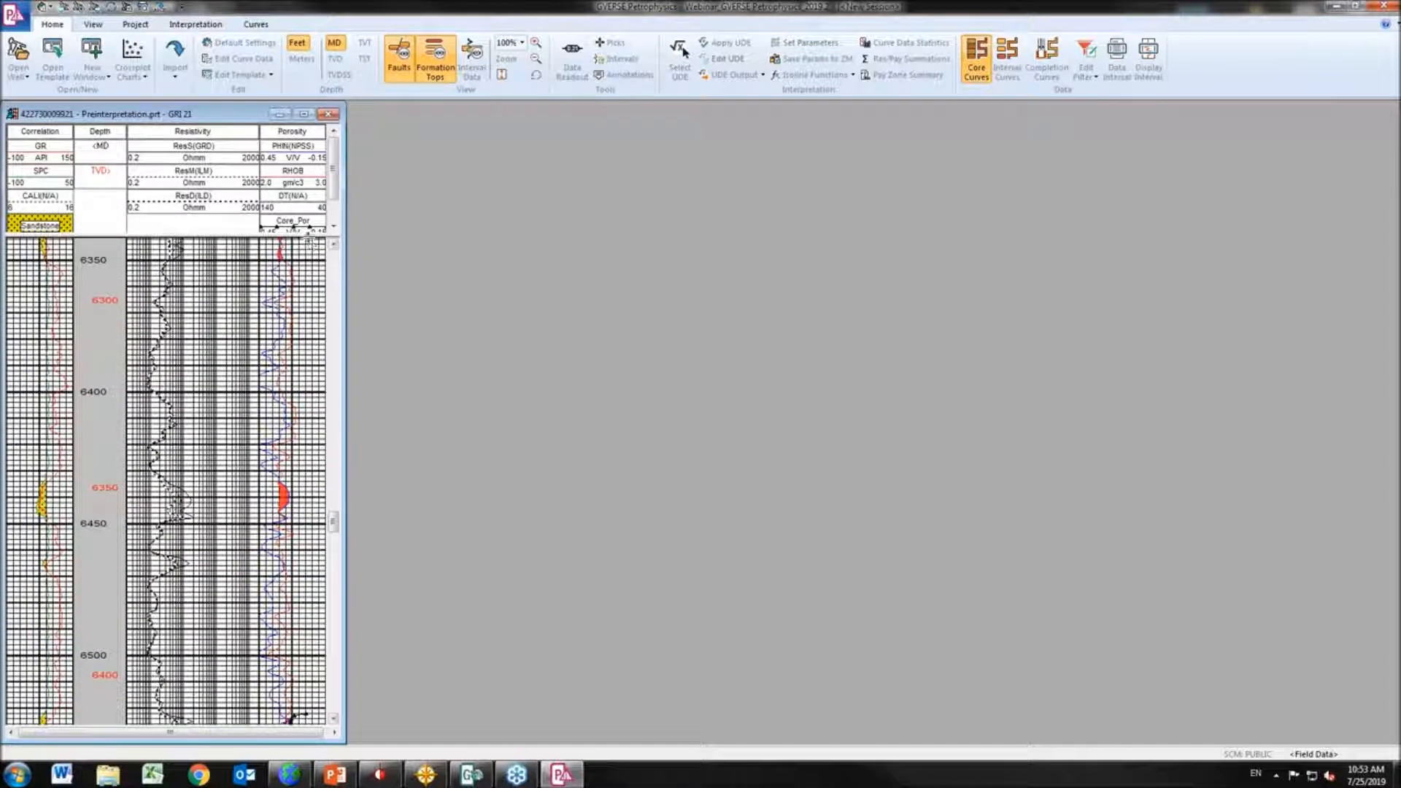
pyautogui.moveTo(312, 234); pyautogui.dragTo(312, 290)
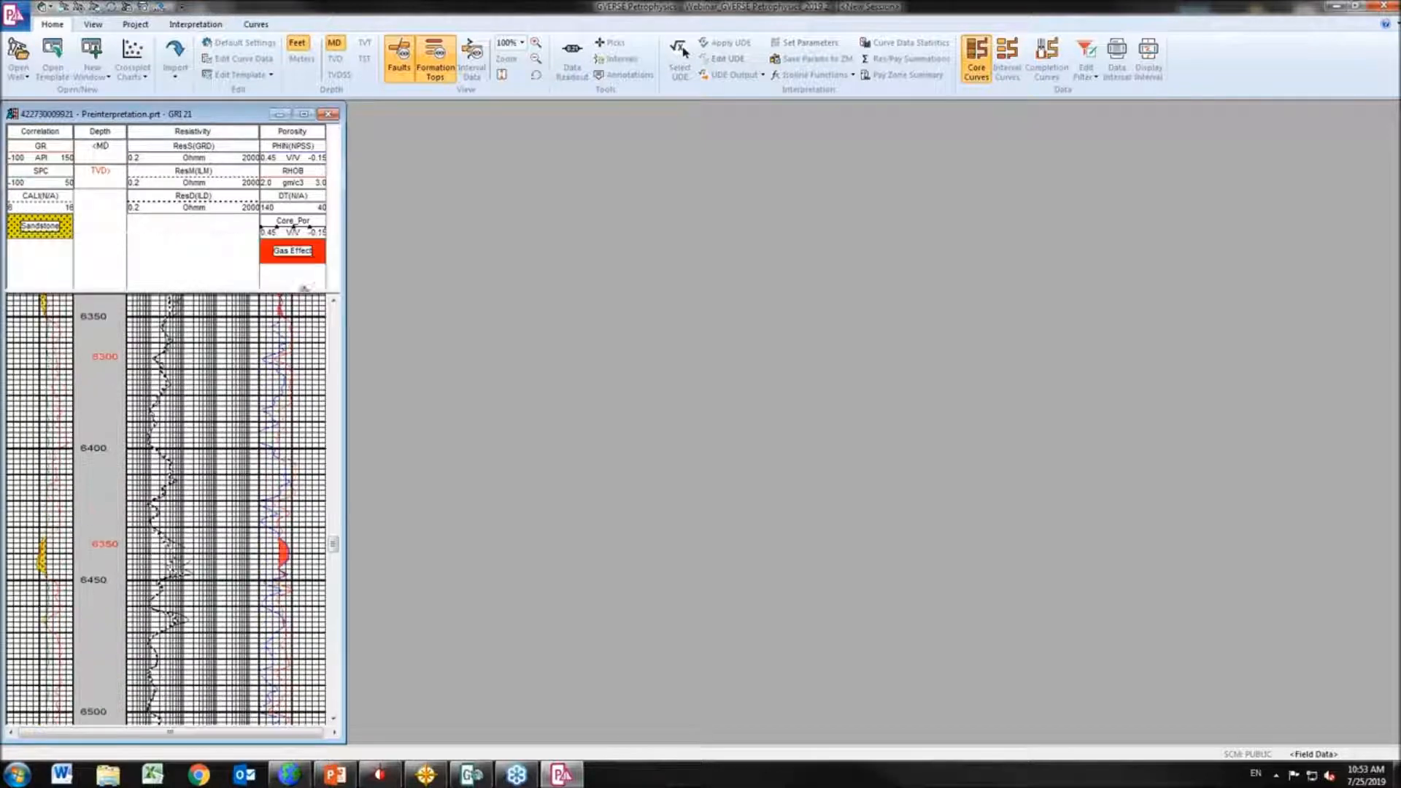
pyautogui.scroll(-1, 333, 544)
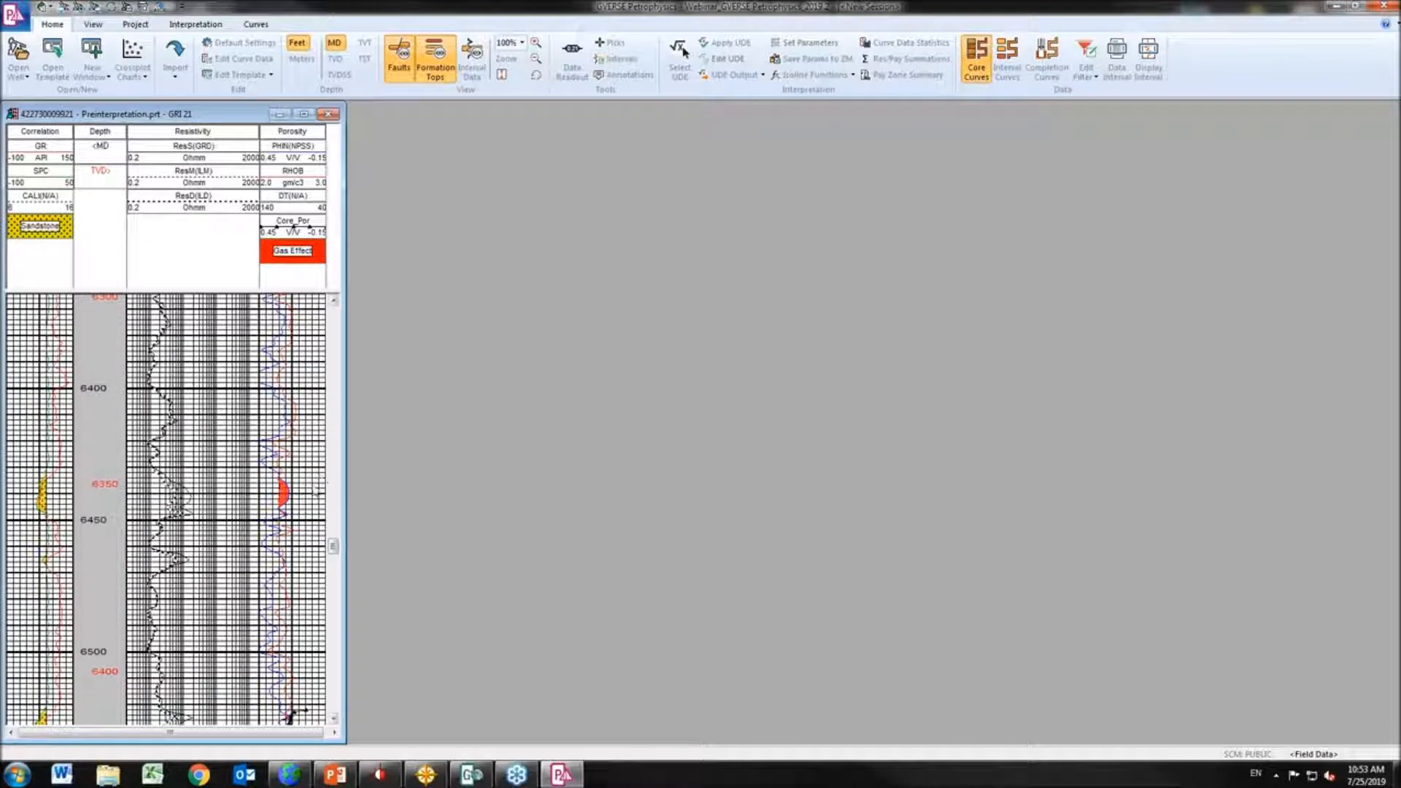
# Review the pattern selection for the Correlation track's Sandstone area fill and close the template properties
pyautogui.doubleClick(310, 488)
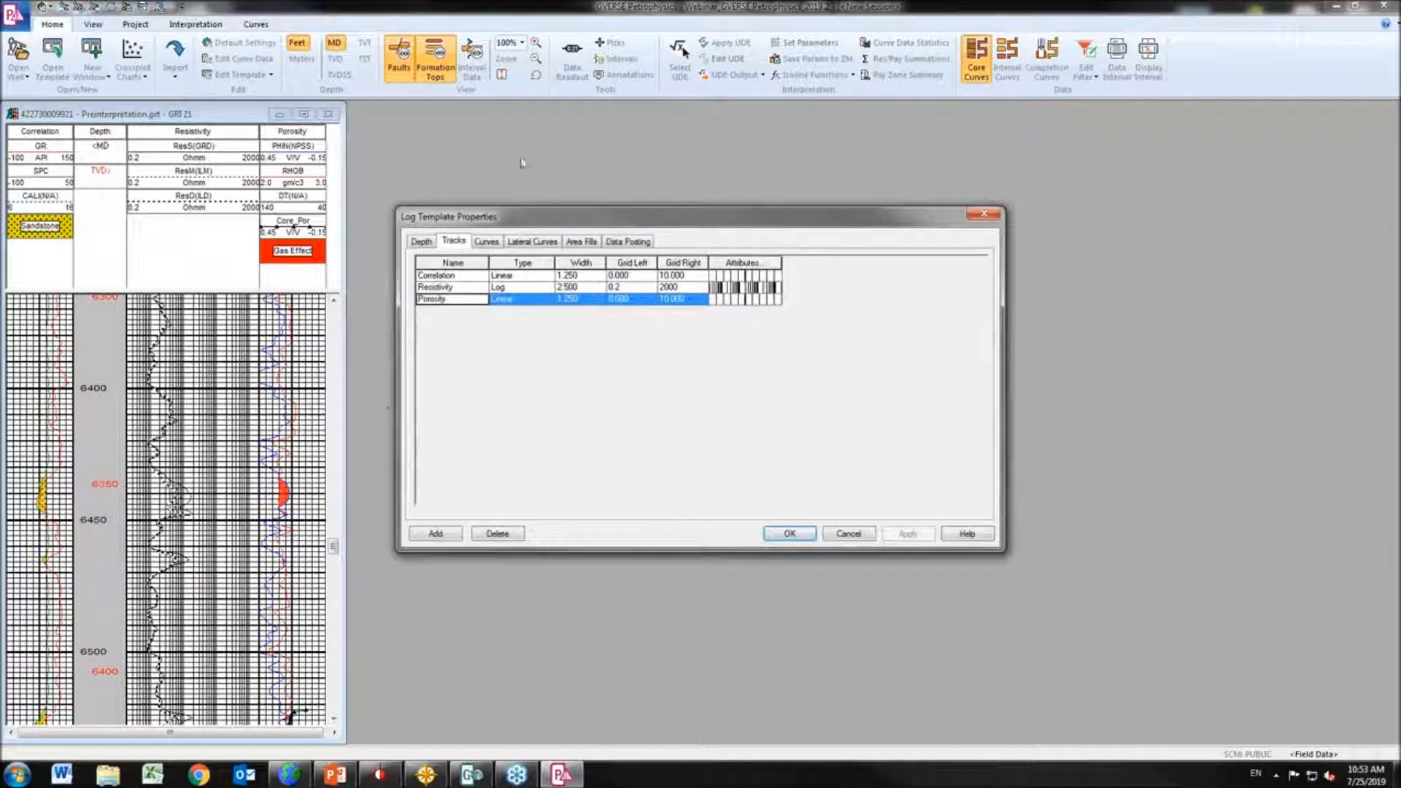
pyautogui.click(581, 241)
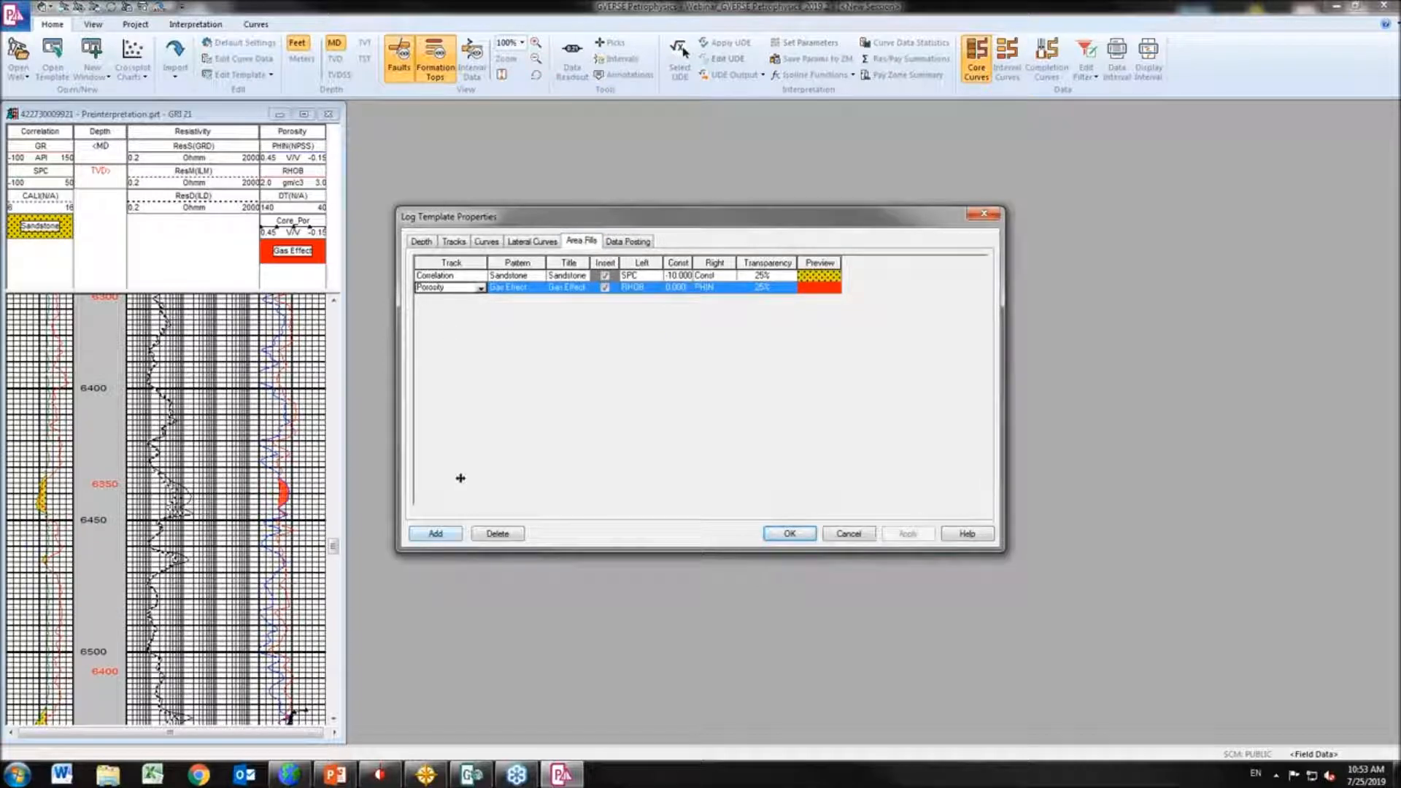
pyautogui.click(541, 276)
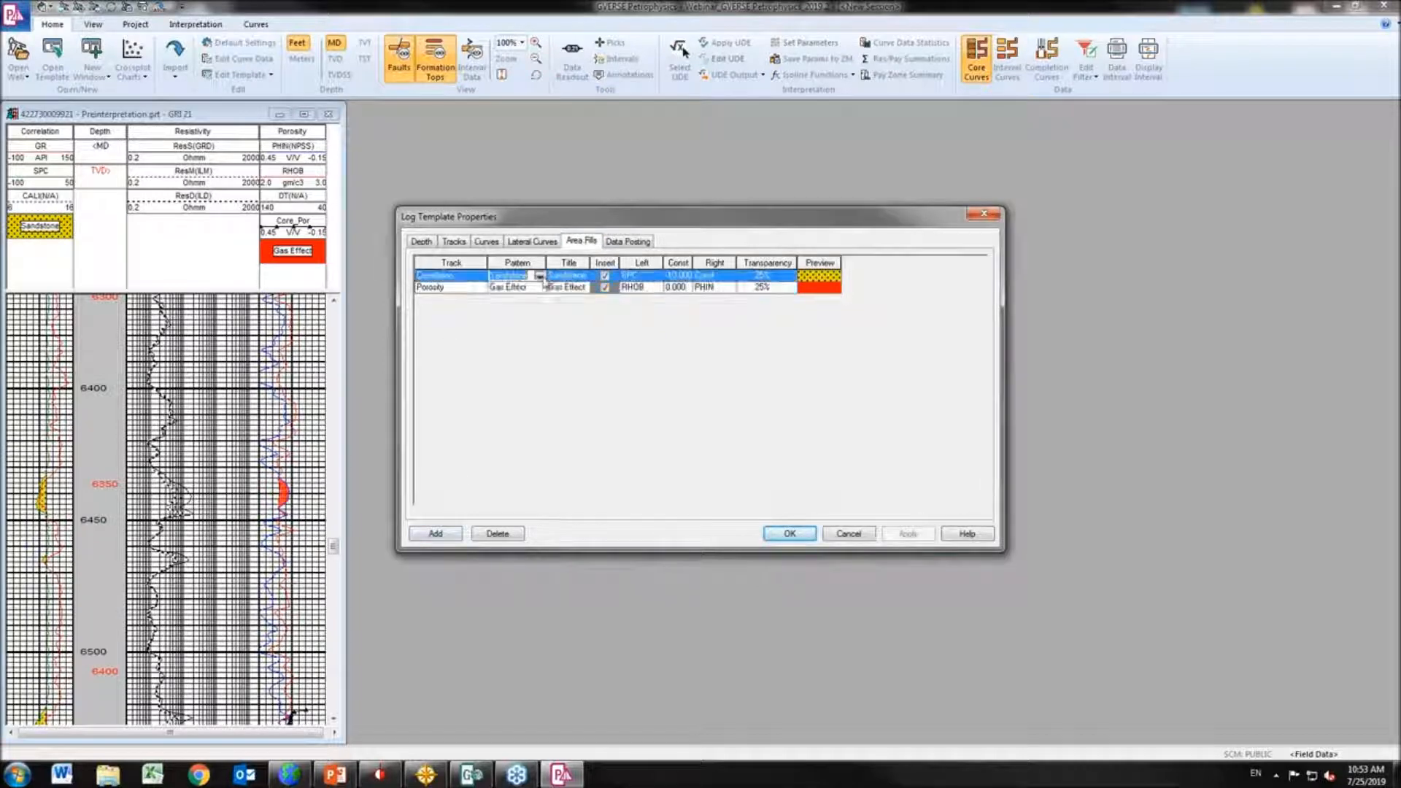
pyautogui.click(539, 277)
pyautogui.click(541, 278)
pyautogui.click(983, 214)
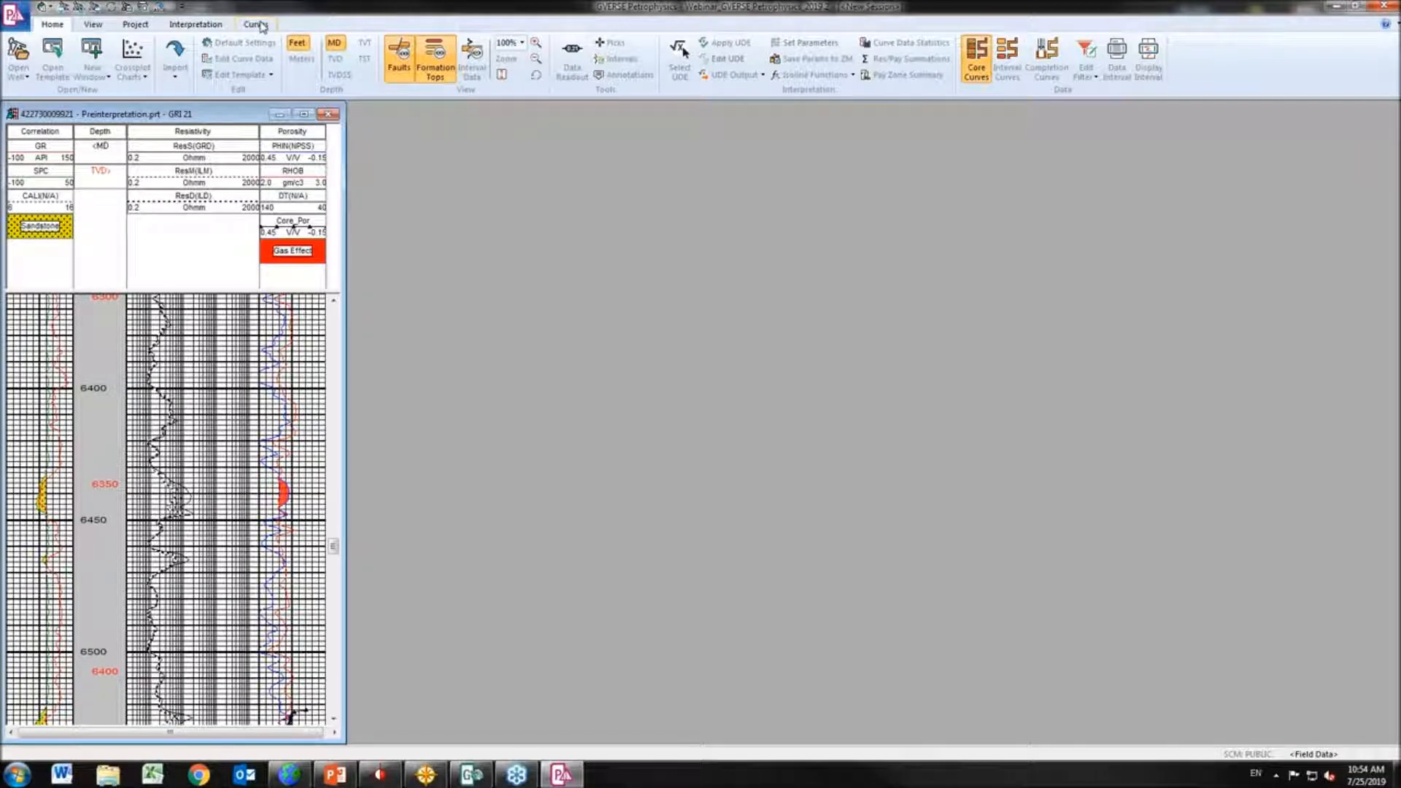
# Look through the existing curve spectrums and start a new one
pyautogui.click(260, 26)
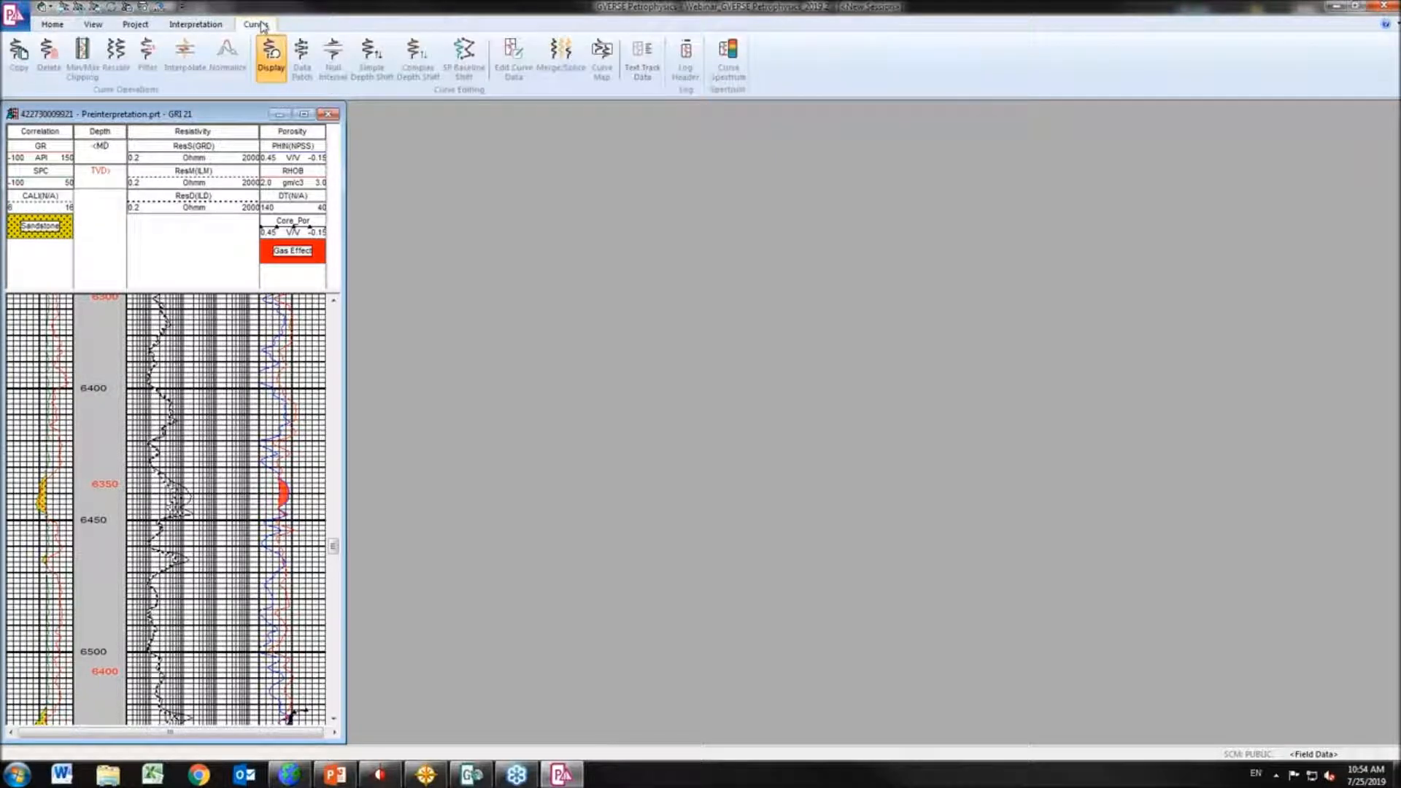
pyautogui.click(732, 65)
pyautogui.moveTo(704, 337); pyautogui.dragTo(610, 157)
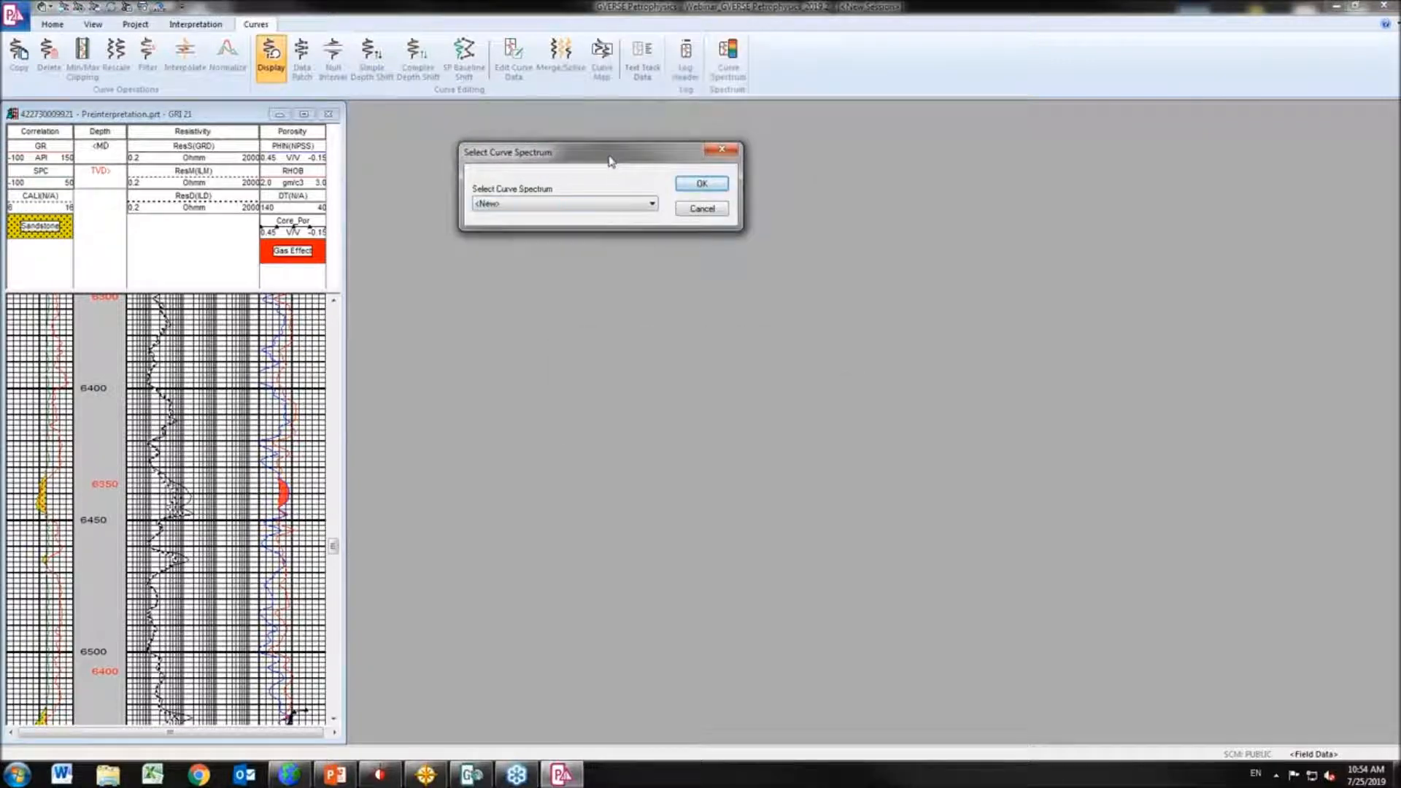
pyautogui.click(605, 211)
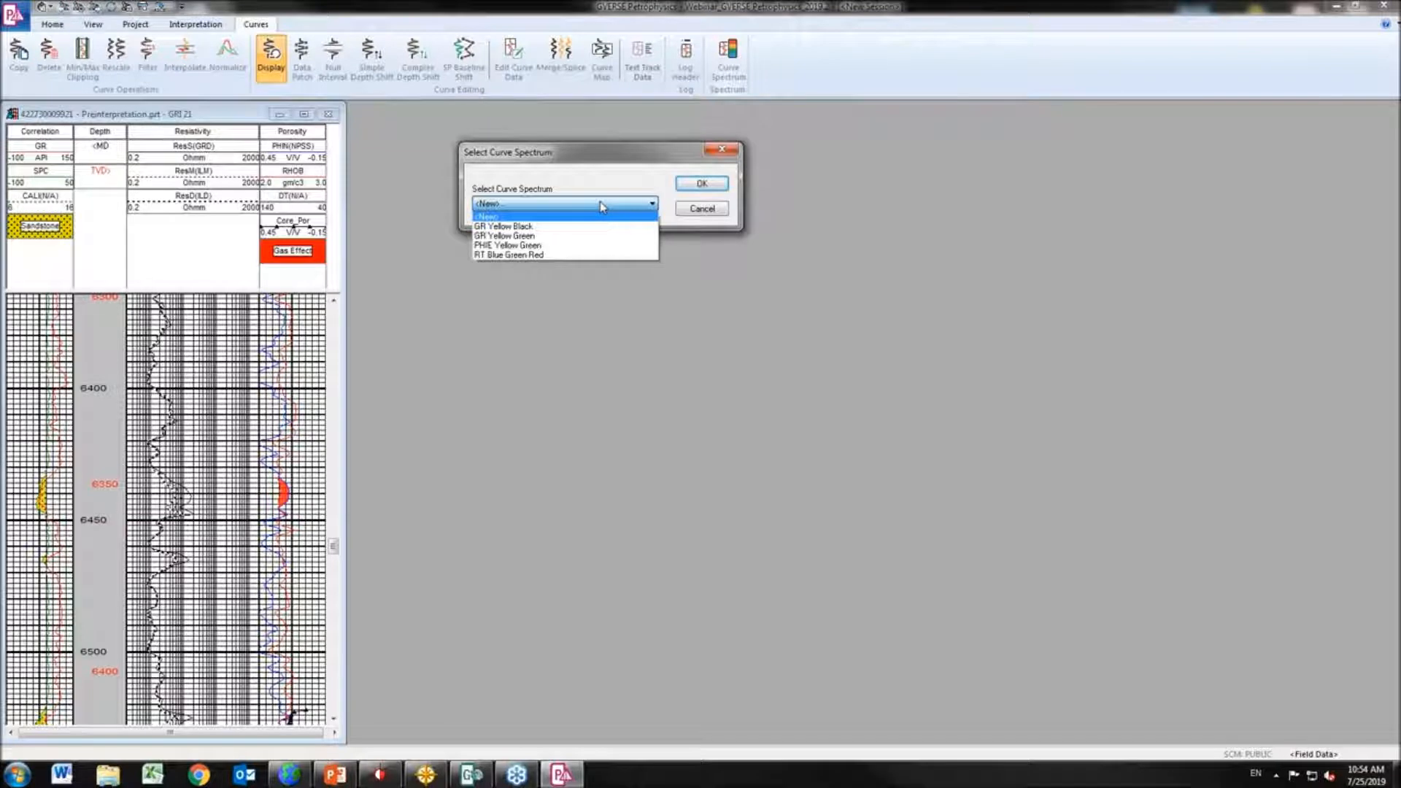
pyautogui.click(600, 202)
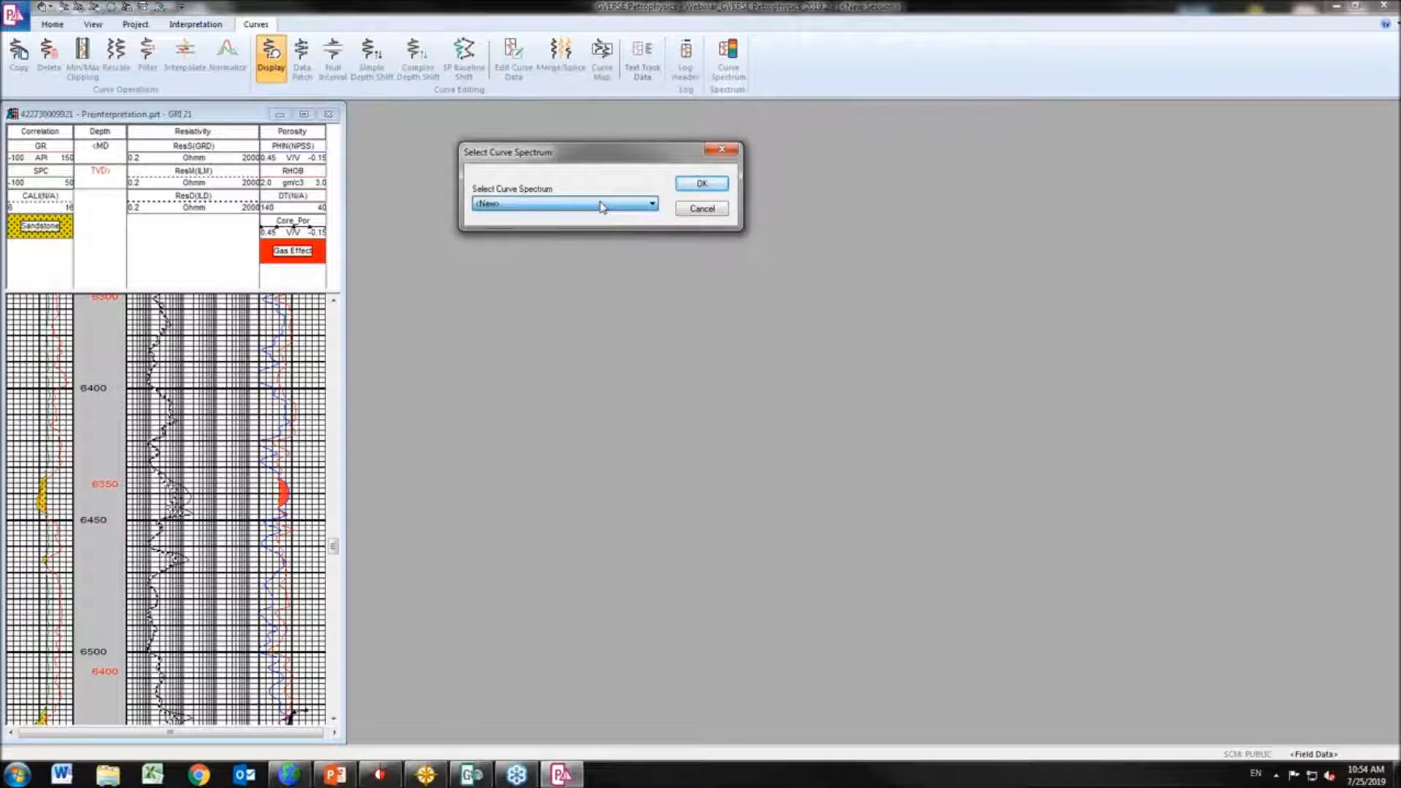
pyautogui.click(701, 185)
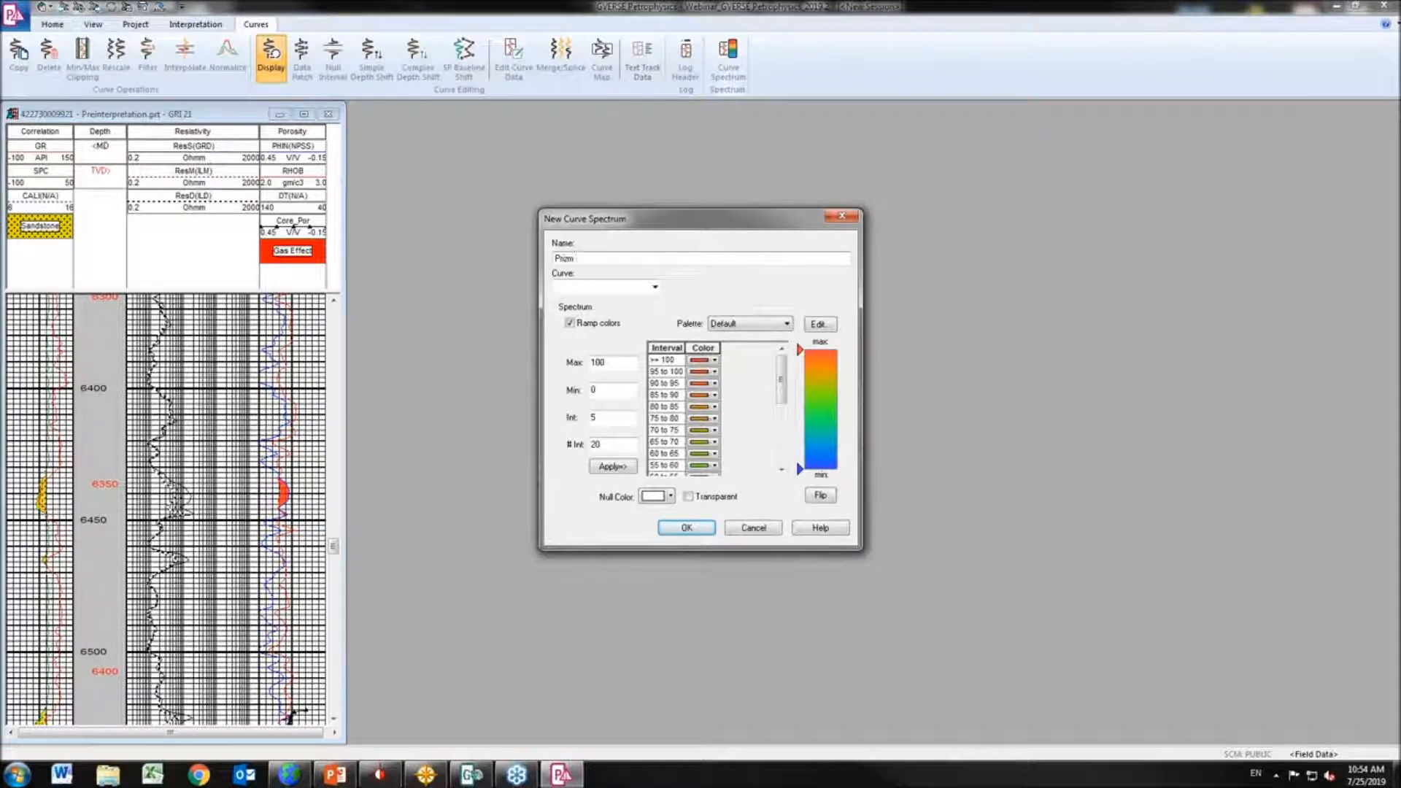
# Name the new curve spectrum Prizm GR and assign it to the GR curve
pyautogui.write('Prizm GR yello')
pyautogui.press('BackSpace')
pyautogui.press('BackSpace')
pyautogui.press('BackSpace')
pyautogui.press('BackSpace')
pyautogui.press('BackSpace')
pyautogui.click(655, 286)
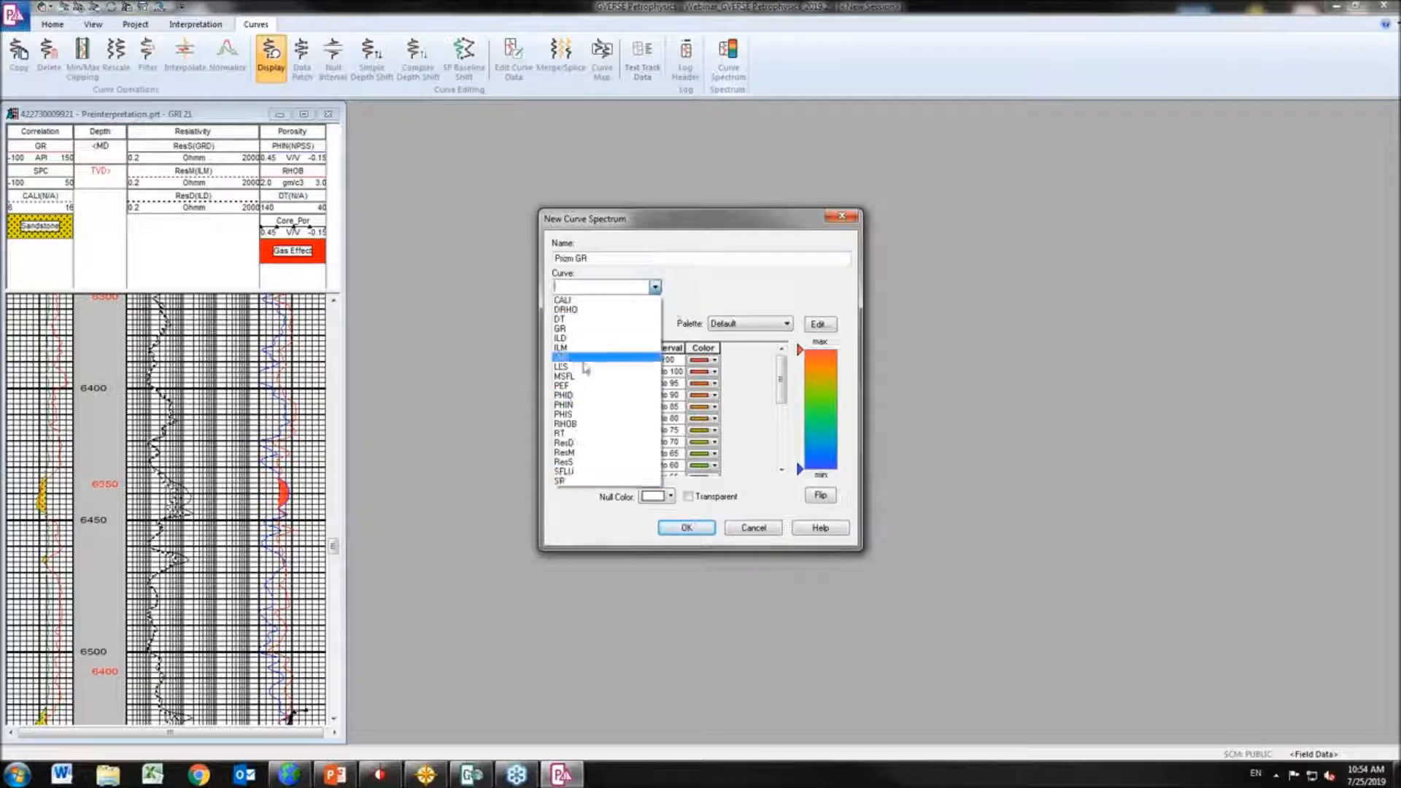
pyautogui.click(568, 329)
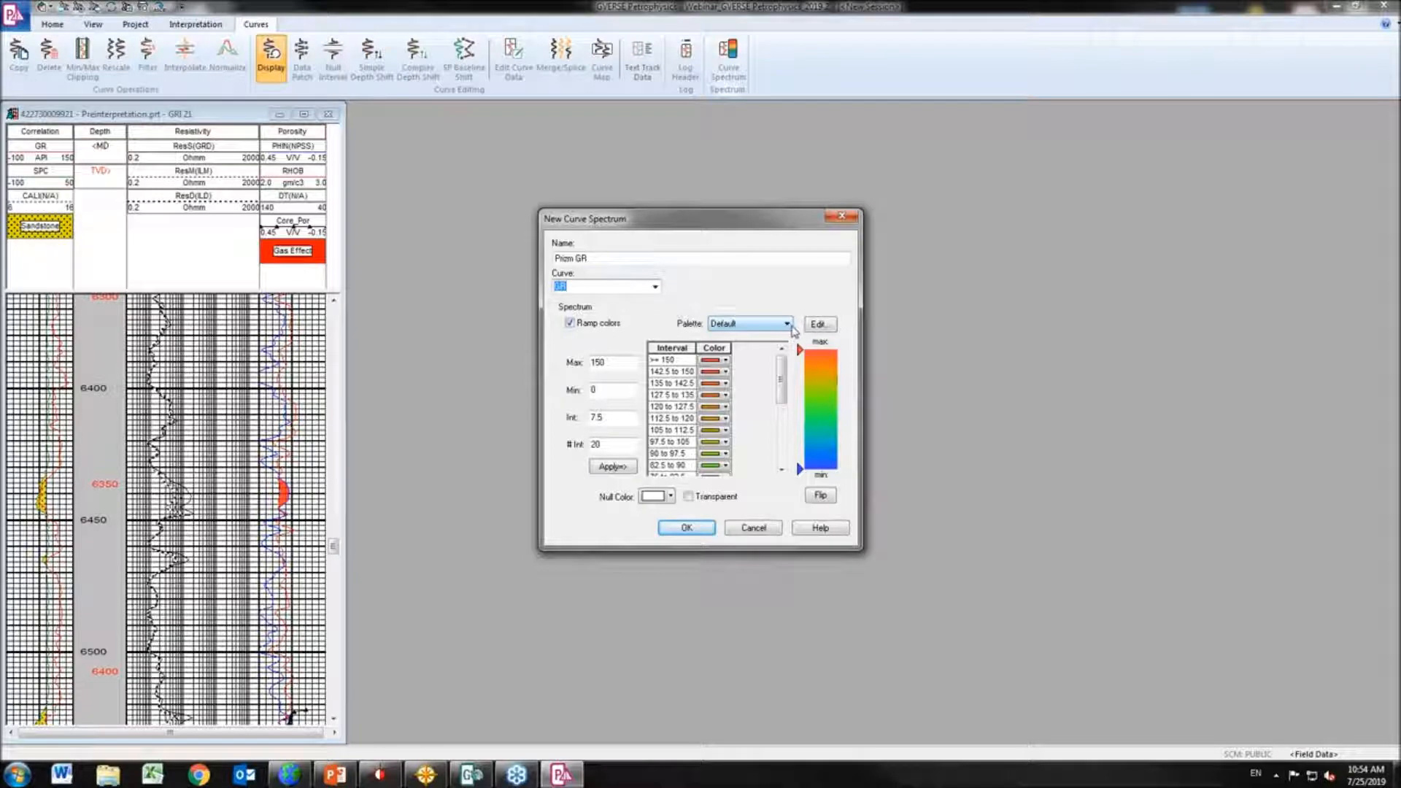
# In a new colour palette, paint the range from 0 to about 3.5 blue and from about 94.9 to 100 olive yellow
pyautogui.click(820, 325)
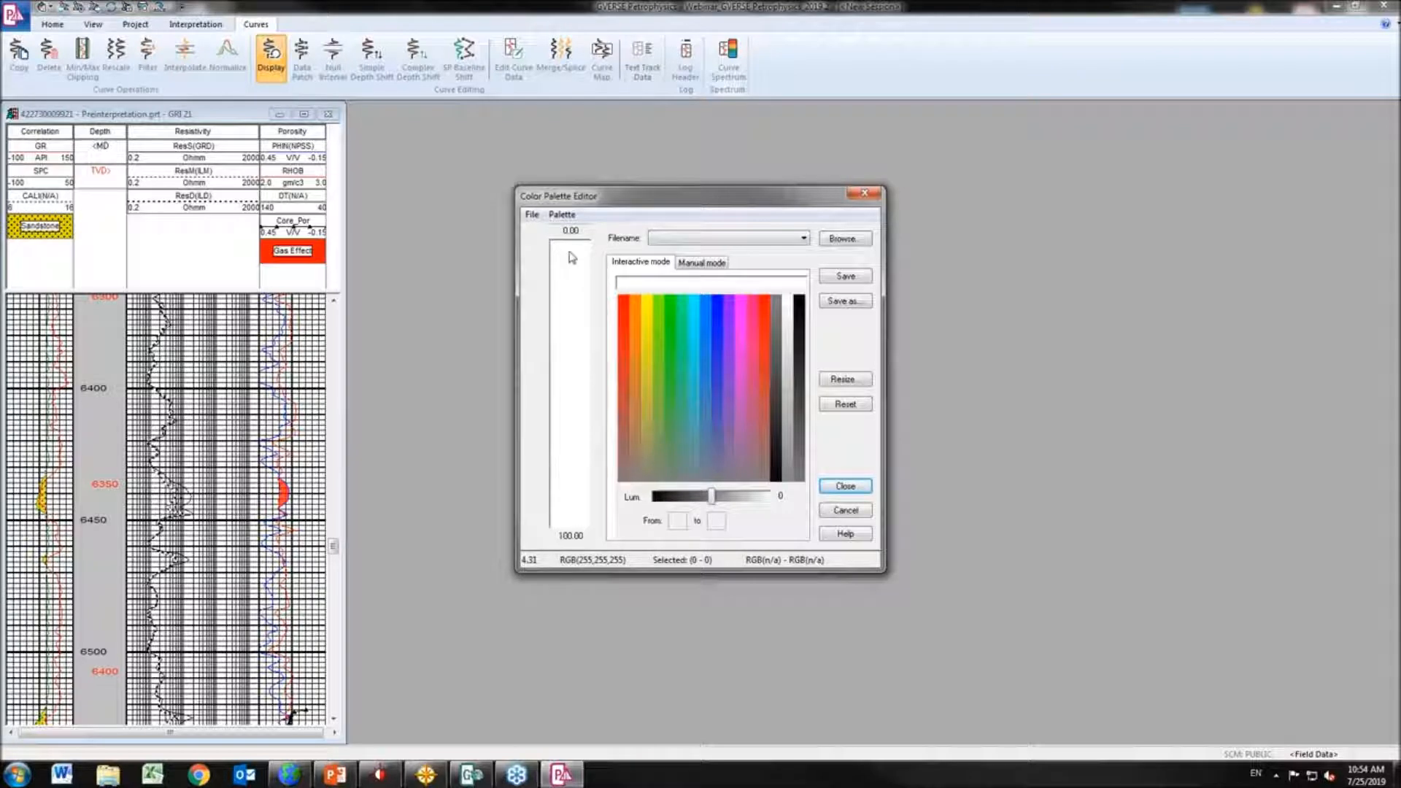
pyautogui.click(567, 257)
pyautogui.moveTo(564, 252); pyautogui.dragTo(565, 233)
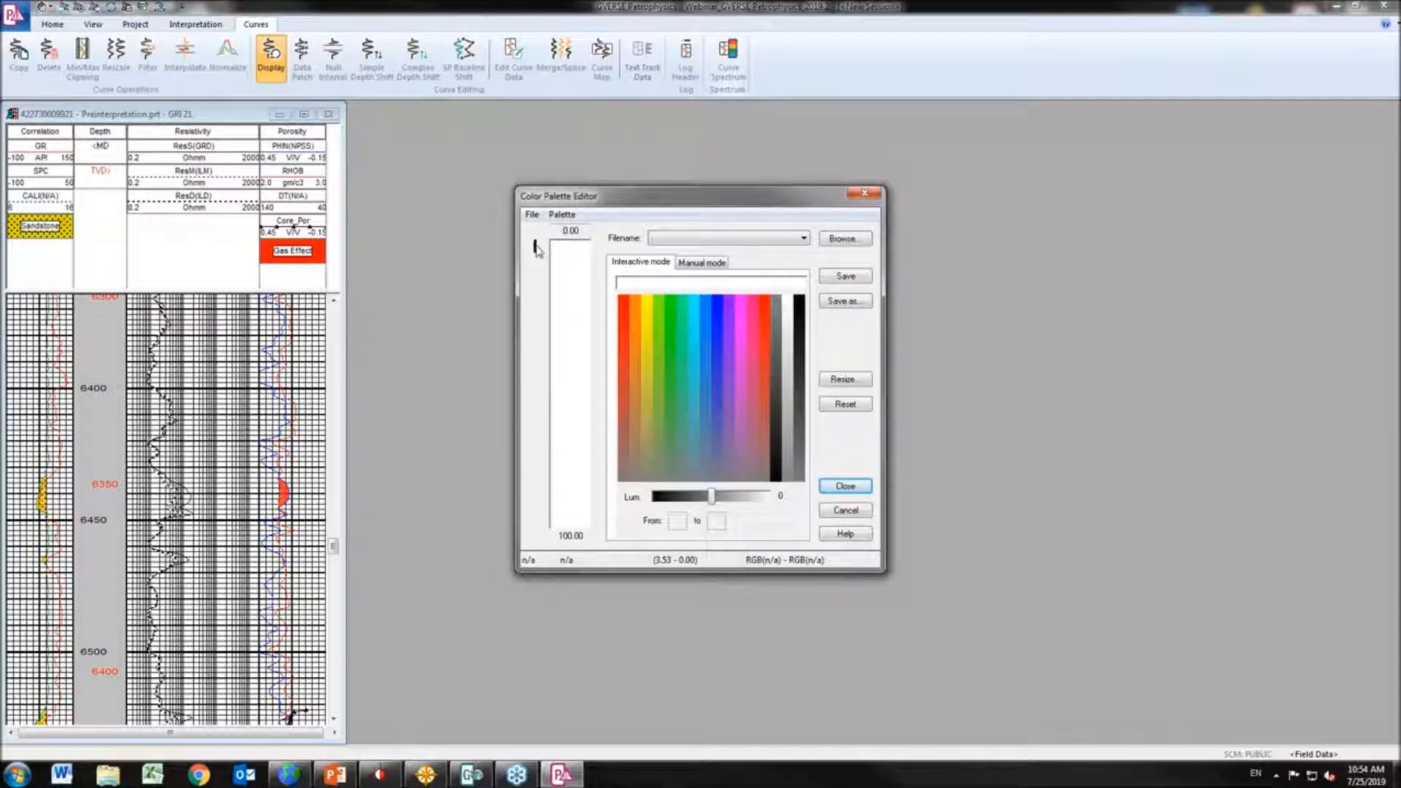
pyautogui.click(707, 304)
pyautogui.moveTo(561, 513); pyautogui.dragTo(564, 528)
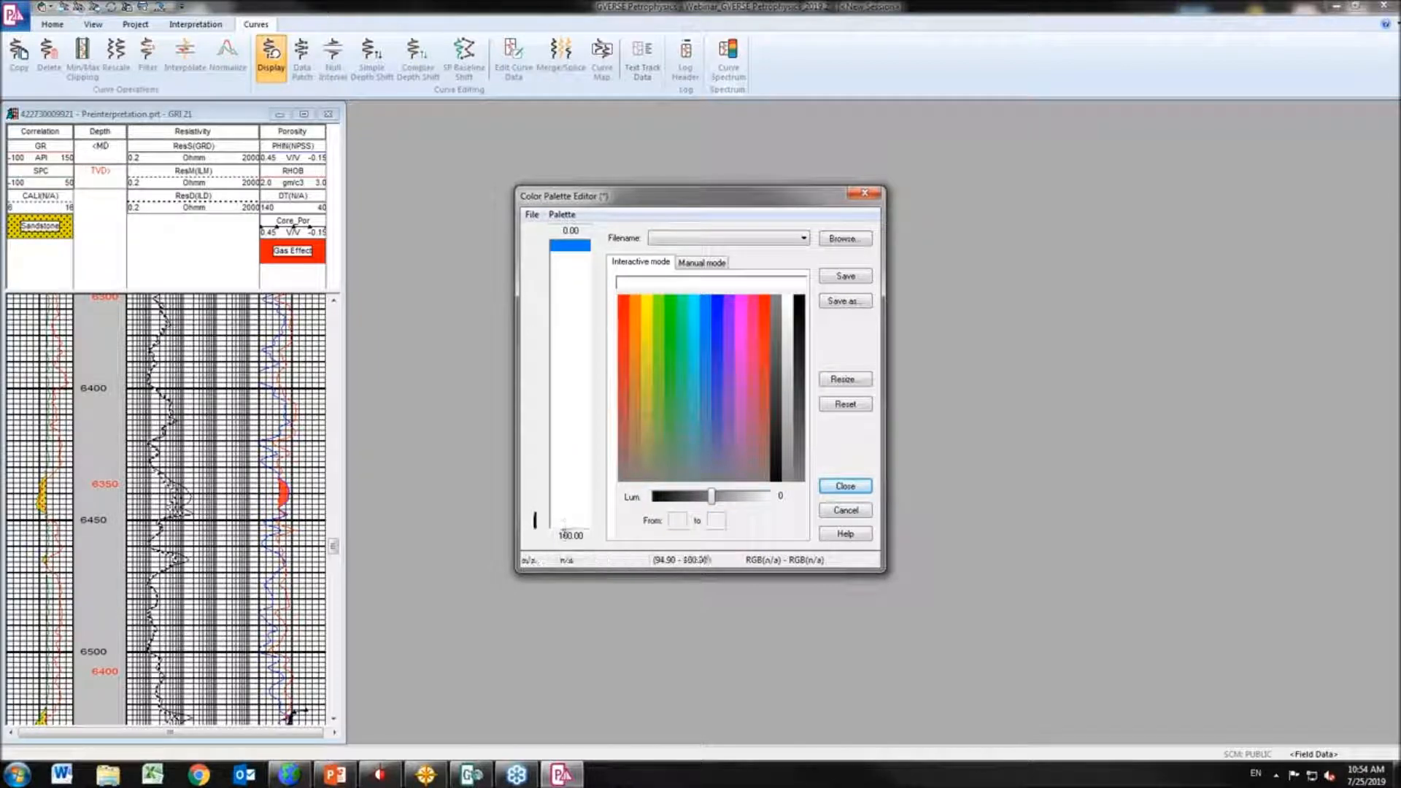
pyautogui.click(649, 431)
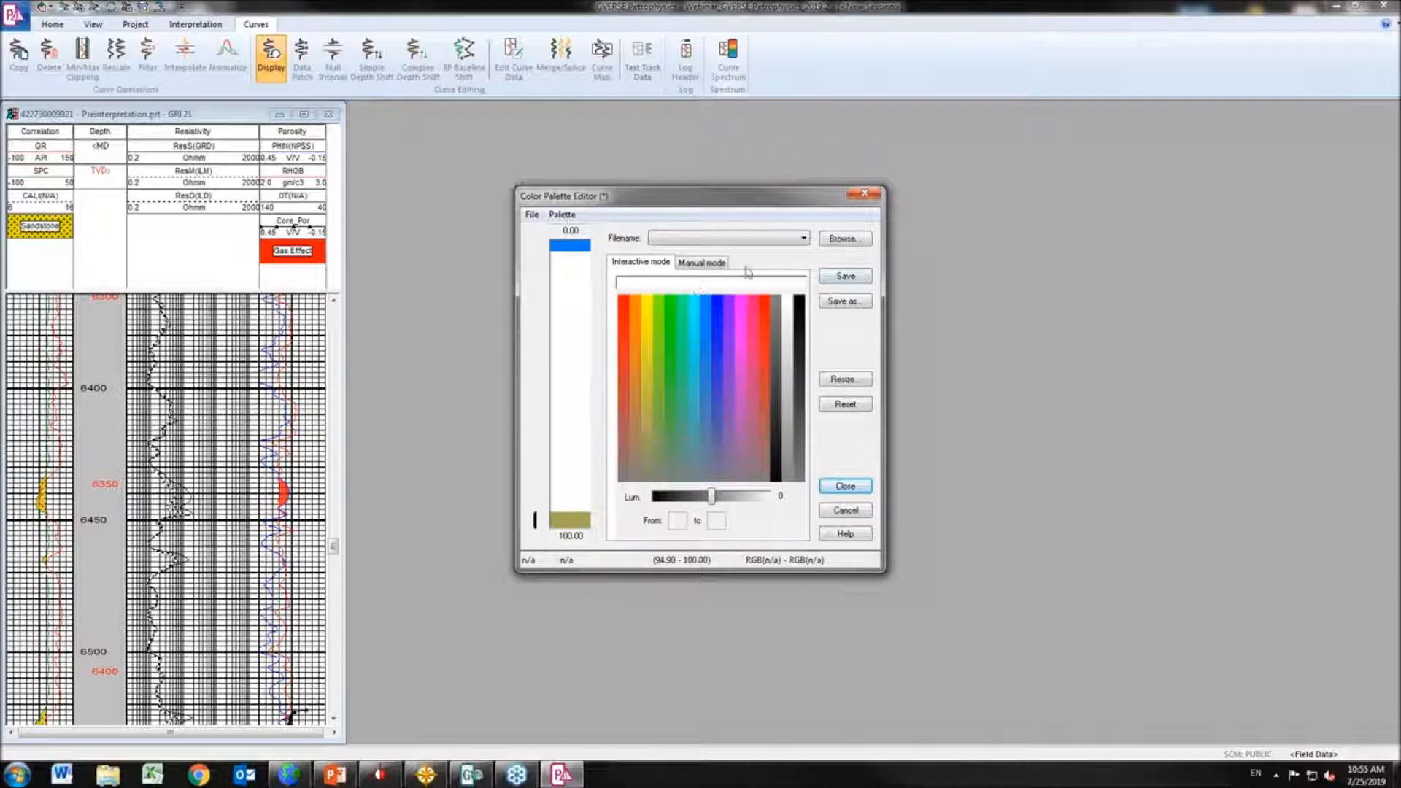
# Interpolate the palette colours from blue to olive yellow over the range of about 2.35 to 97.65
pyautogui.click(715, 266)
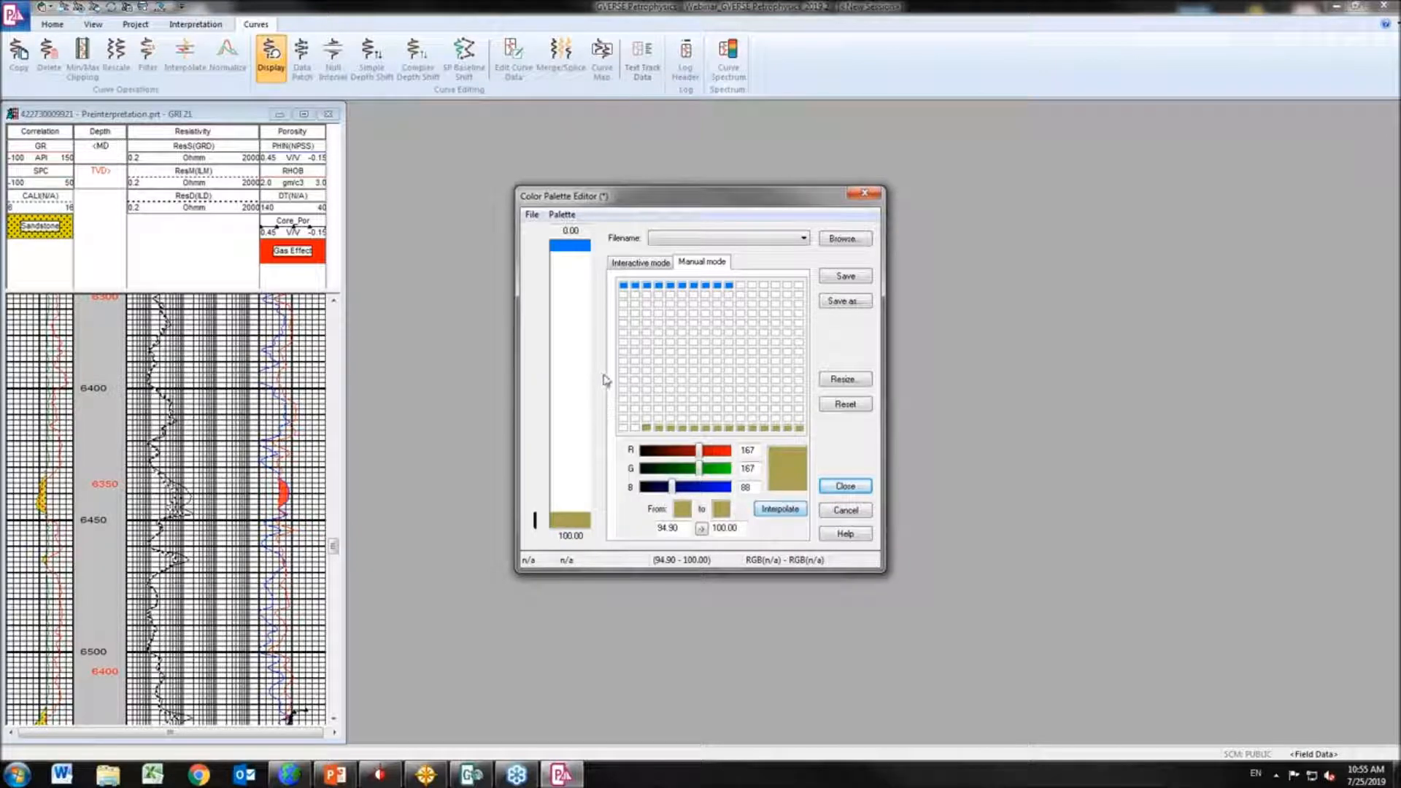
pyautogui.moveTo(573, 248); pyautogui.dragTo(578, 524)
pyautogui.click(780, 509)
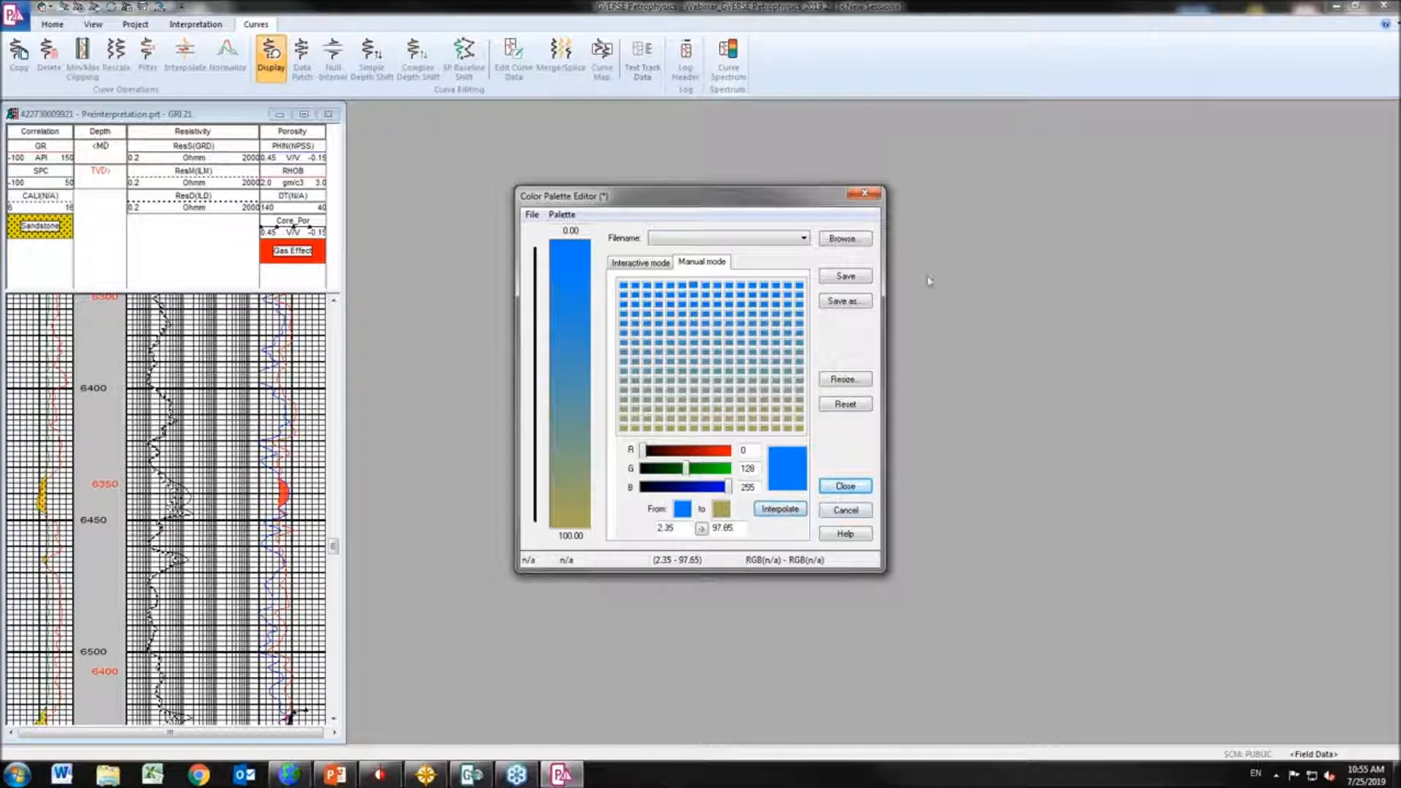
# Save the palette as a file named with the author's first name followed by _blue_yellow, and close the palette editor
pyautogui.click(860, 305)
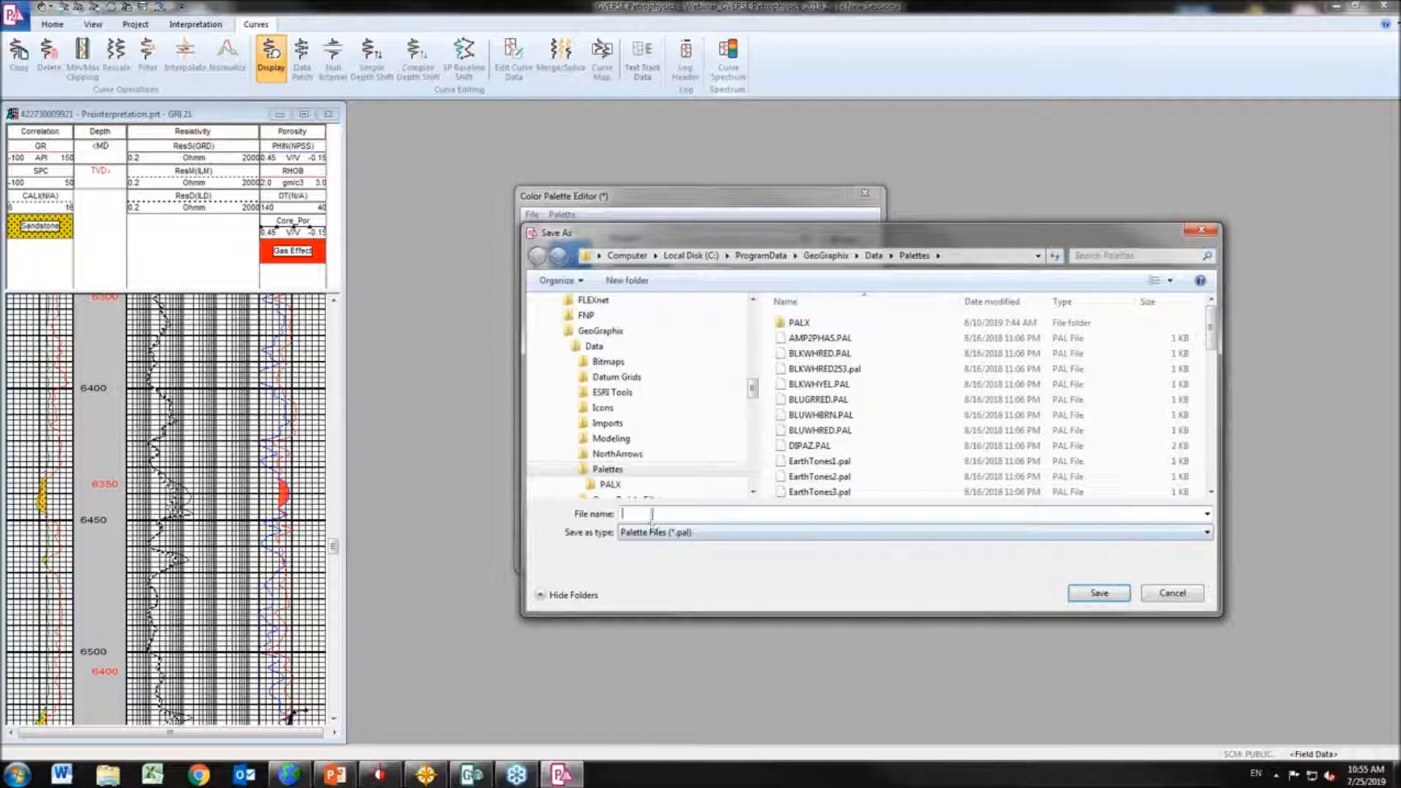
pyautogui.write('Carlos_blue_yellow')
pyautogui.click(1108, 590)
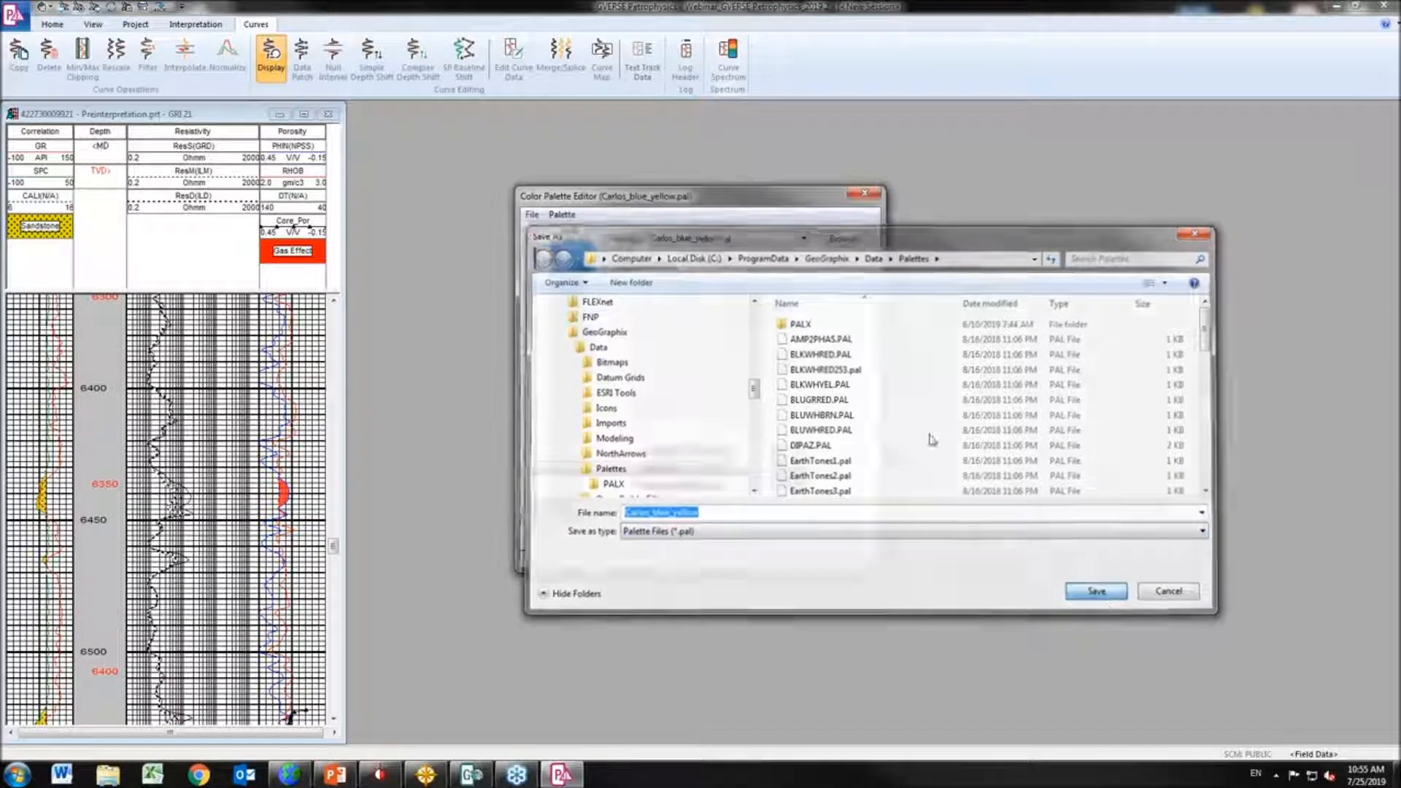
pyautogui.click(853, 278)
pyautogui.click(649, 266)
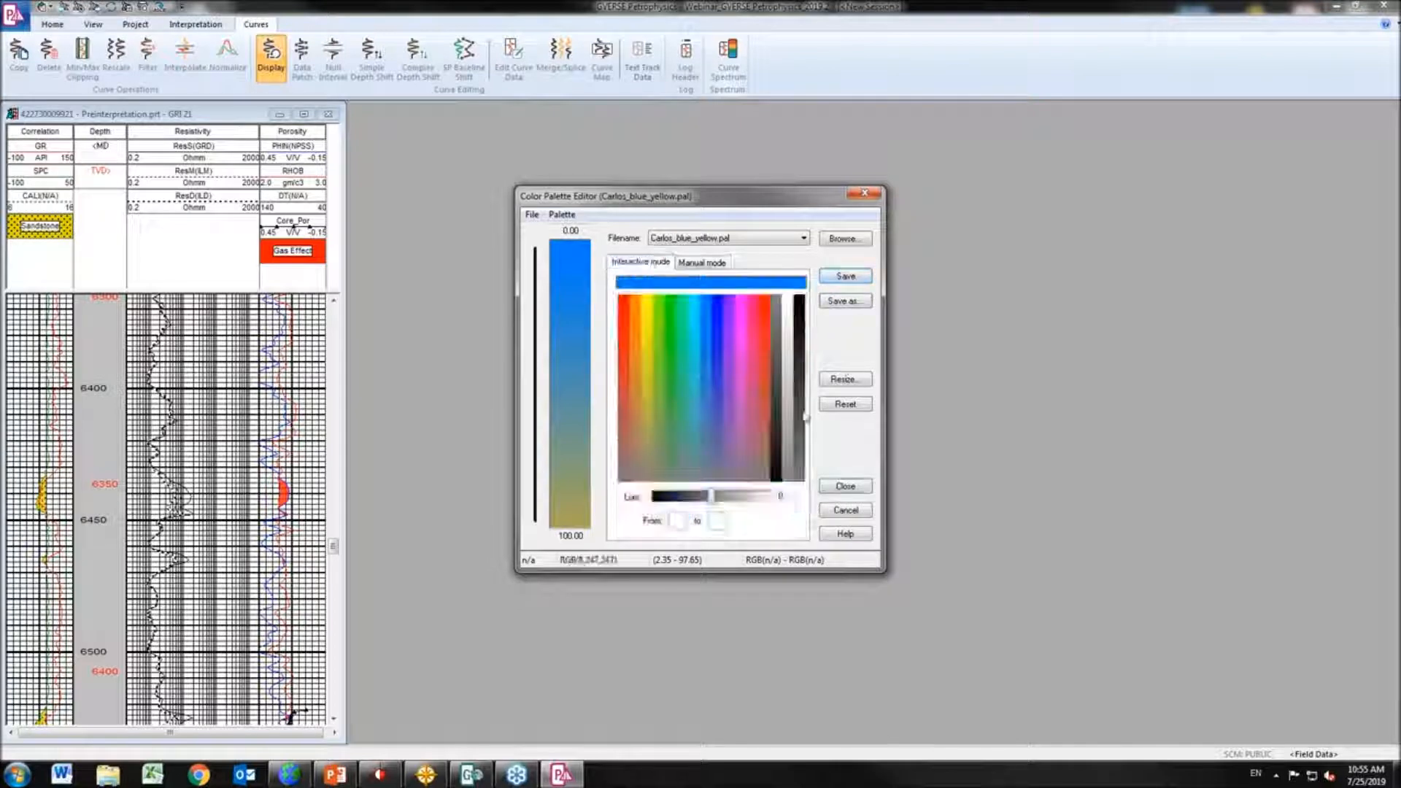
pyautogui.click(845, 487)
# Use the saved blue-yellow palette for the Prizm GR spectrum, with 13 intervals, a maximum of 140 and flipped colours
pyautogui.click(773, 323)
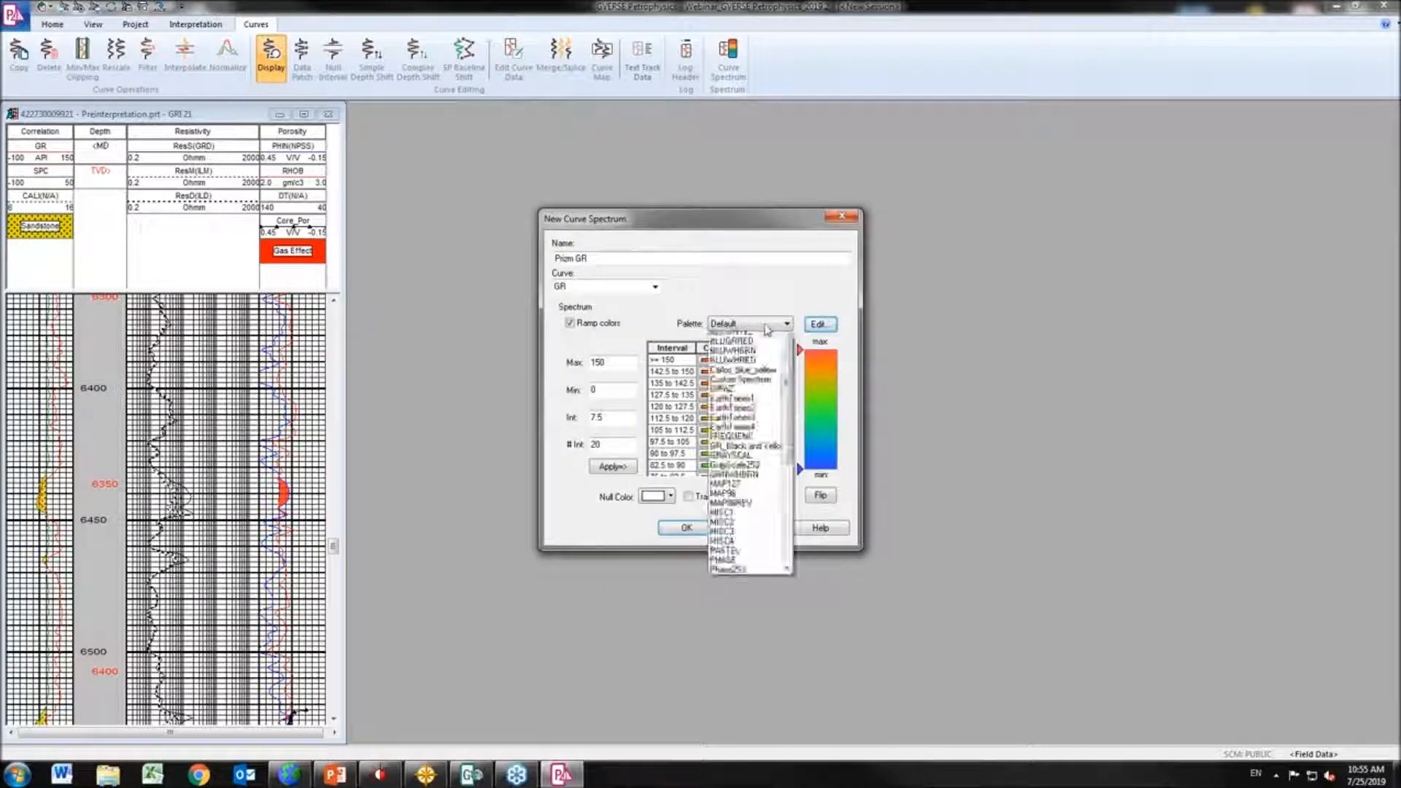
pyautogui.click(743, 414)
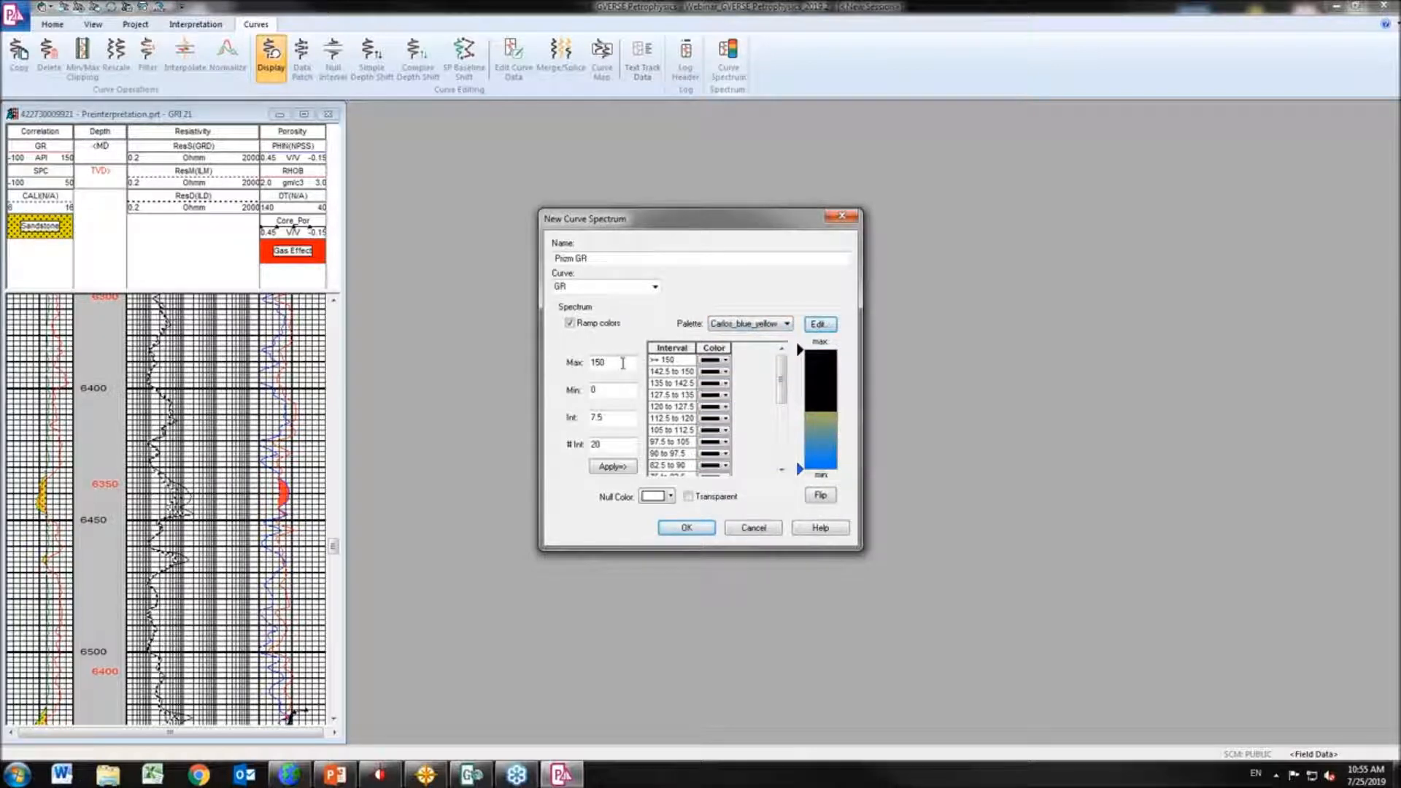
pyautogui.doubleClick(608, 445)
pyautogui.write('1')
pyautogui.doubleClick(600, 362)
pyautogui.write('140')
pyautogui.click(820, 495)
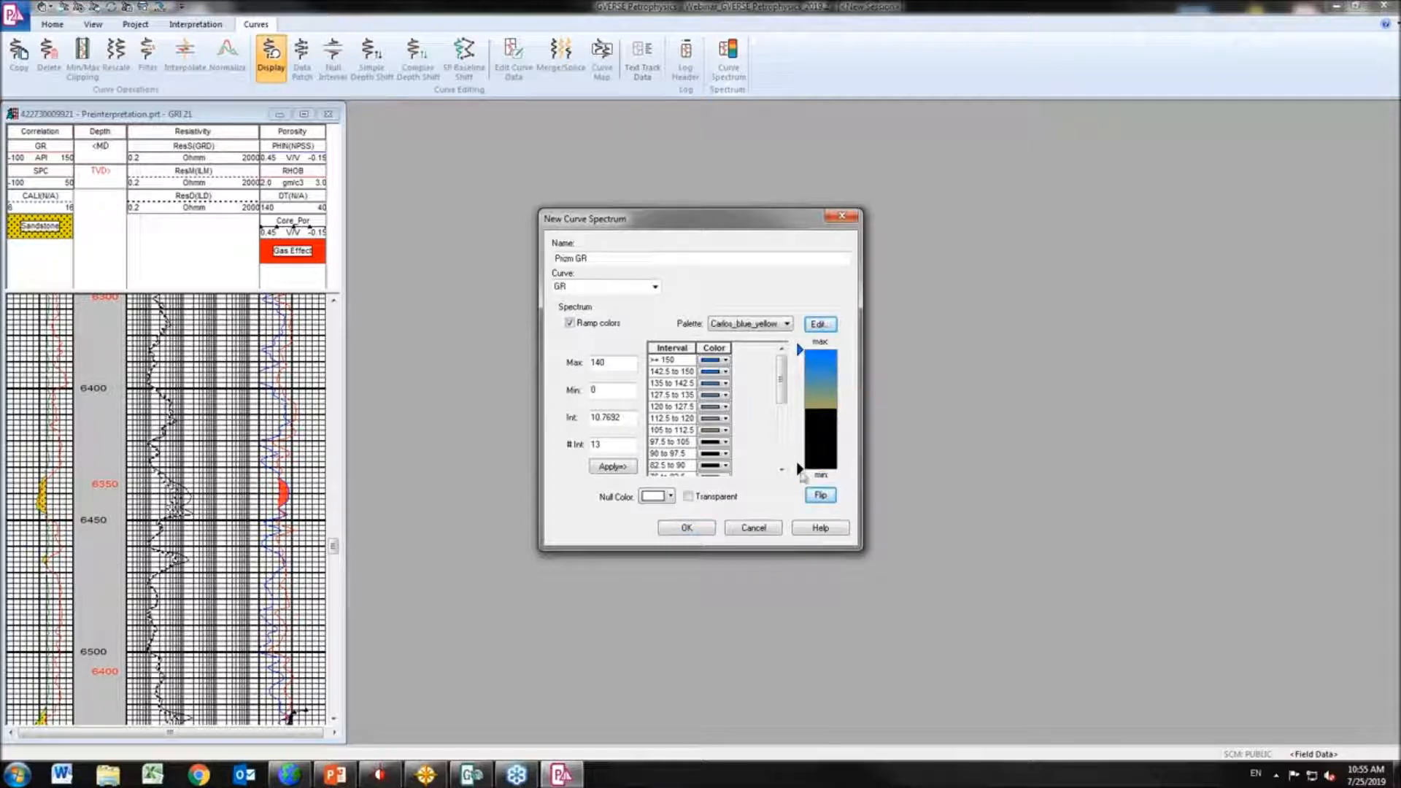
# Accept the new GR curve spectrum, open well GRI 8 and place its log window beside the GRI 21 log
pyautogui.click(686, 528)
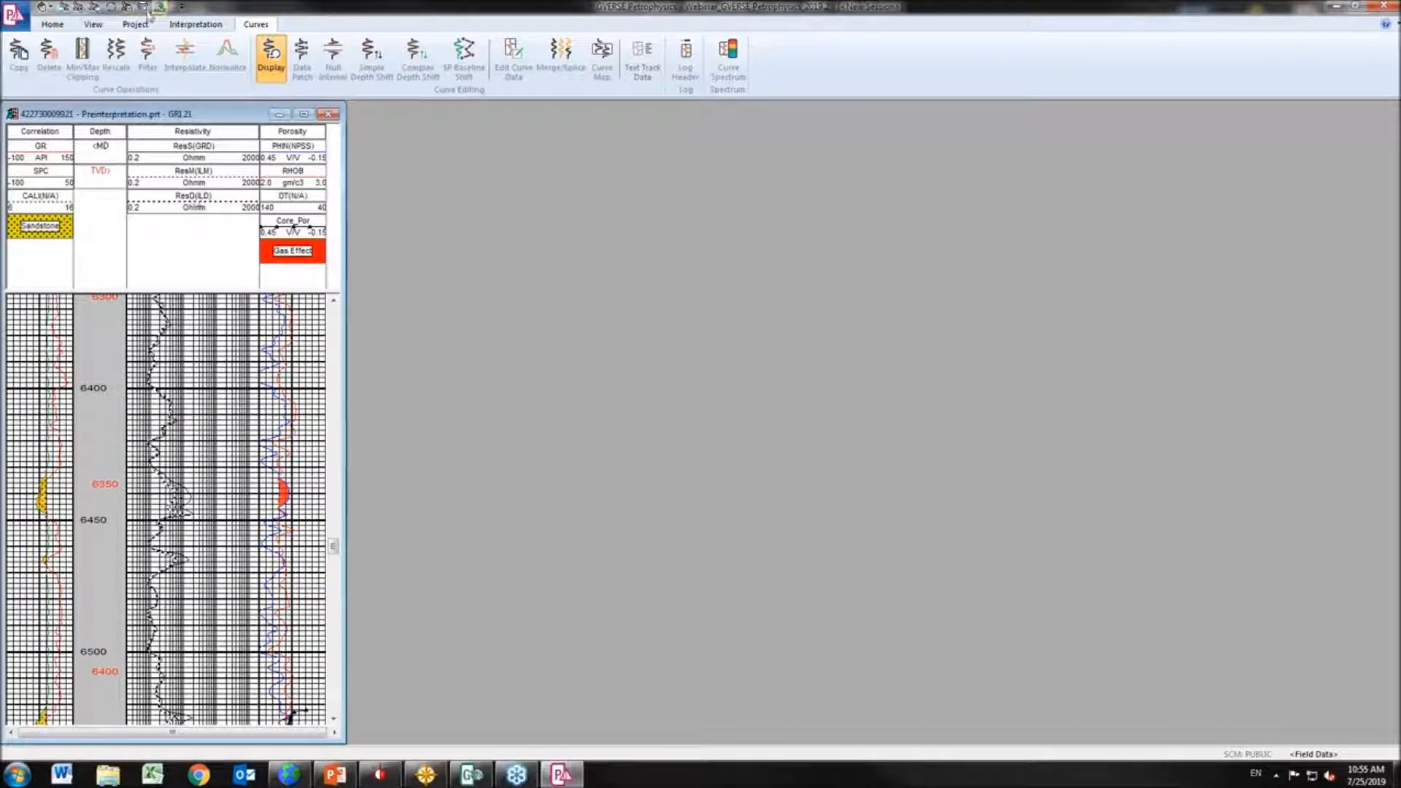
pyautogui.click(55, 25)
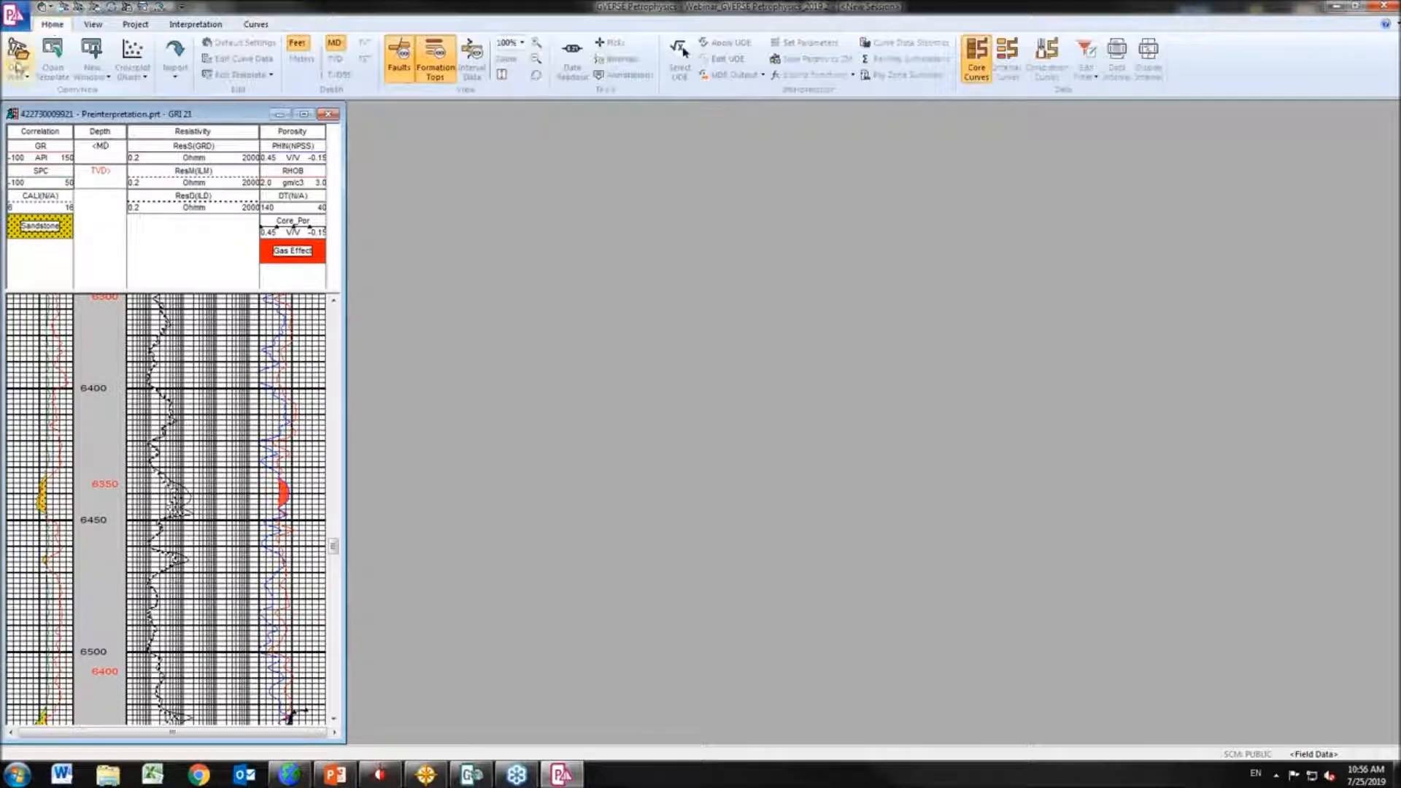
pyautogui.click(18, 64)
pyautogui.click(814, 367)
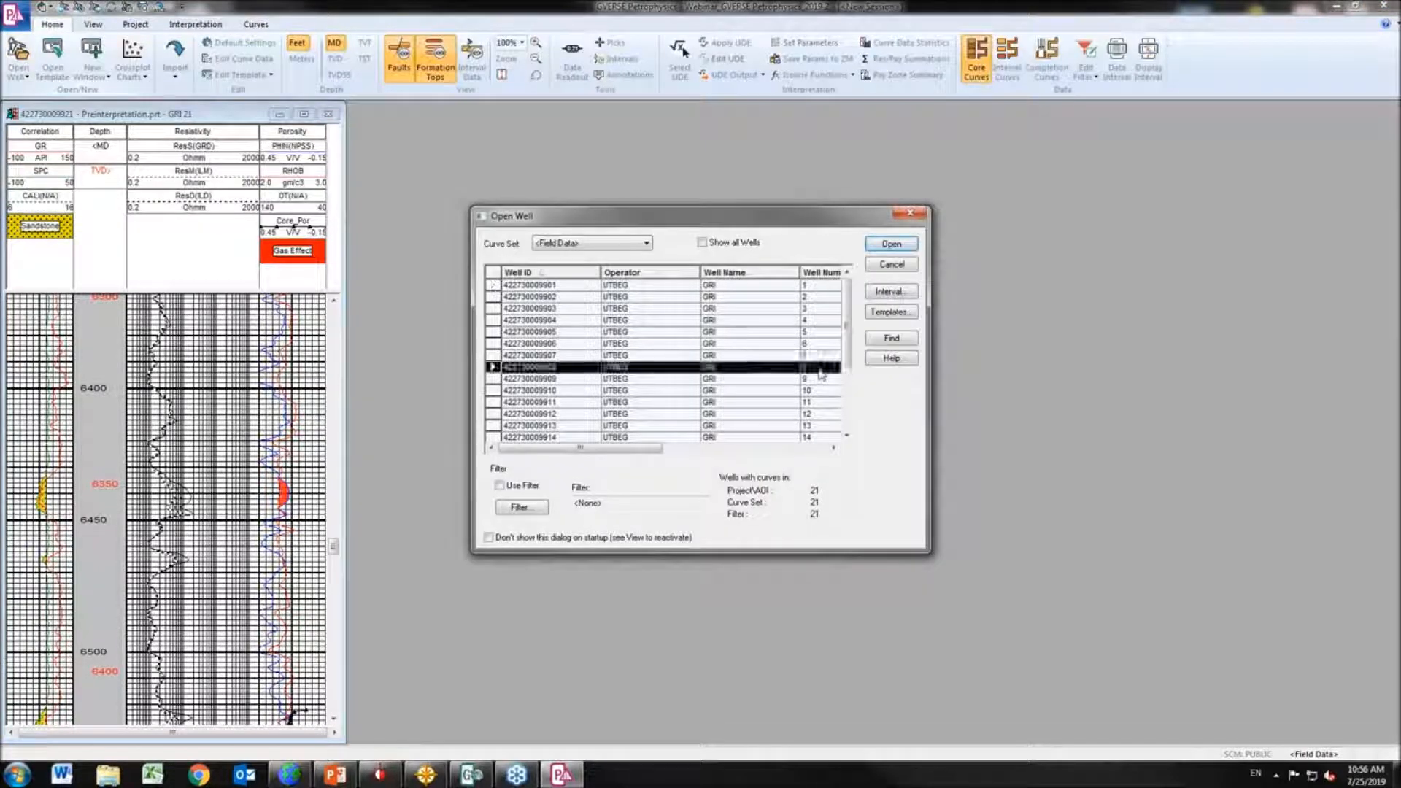
pyautogui.click(892, 244)
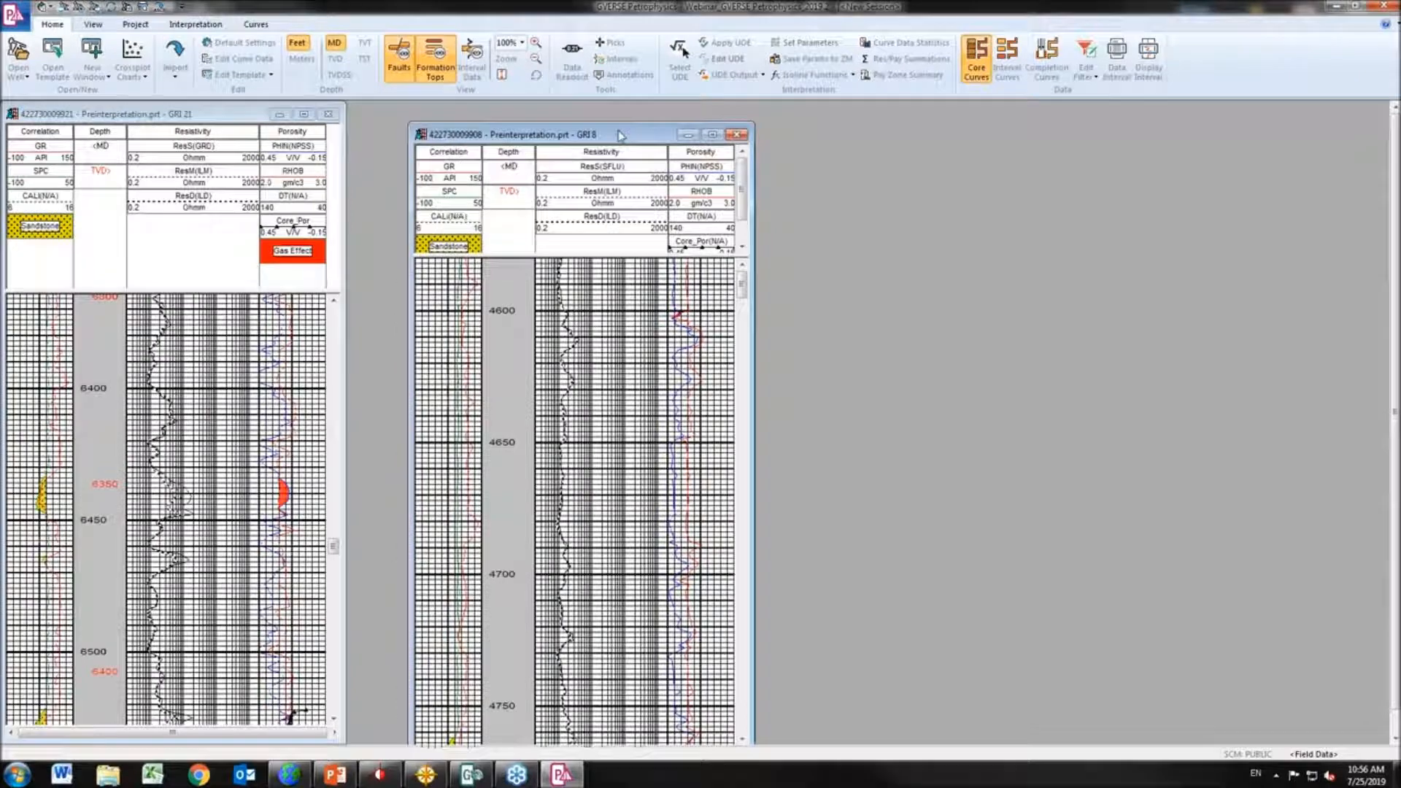
pyautogui.moveTo(620, 135); pyautogui.dragTo(567, 121)
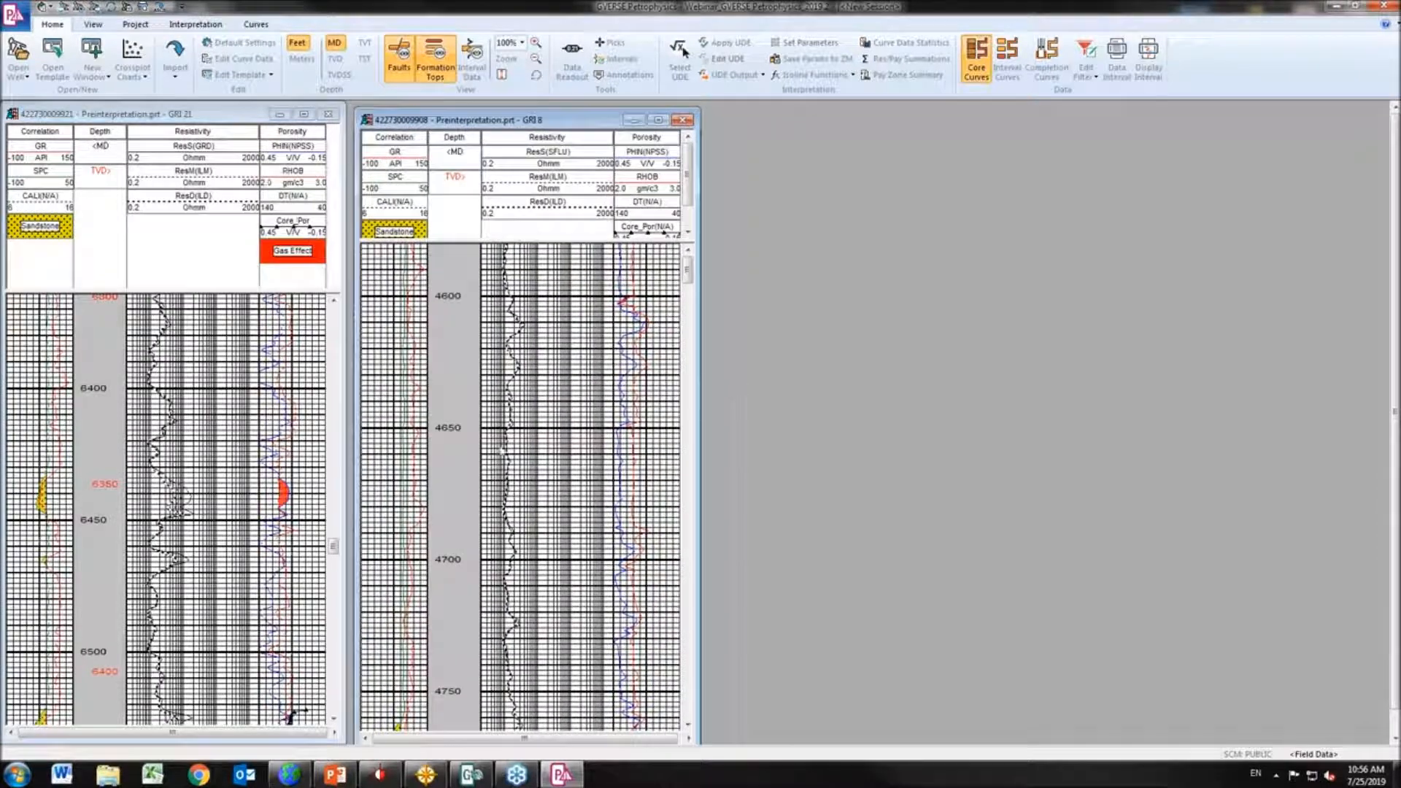
# Start a new area fill in the Correlation track of GRI 8, using the Prizm GR spectrum as its pattern
pyautogui.rightClick(392, 393)
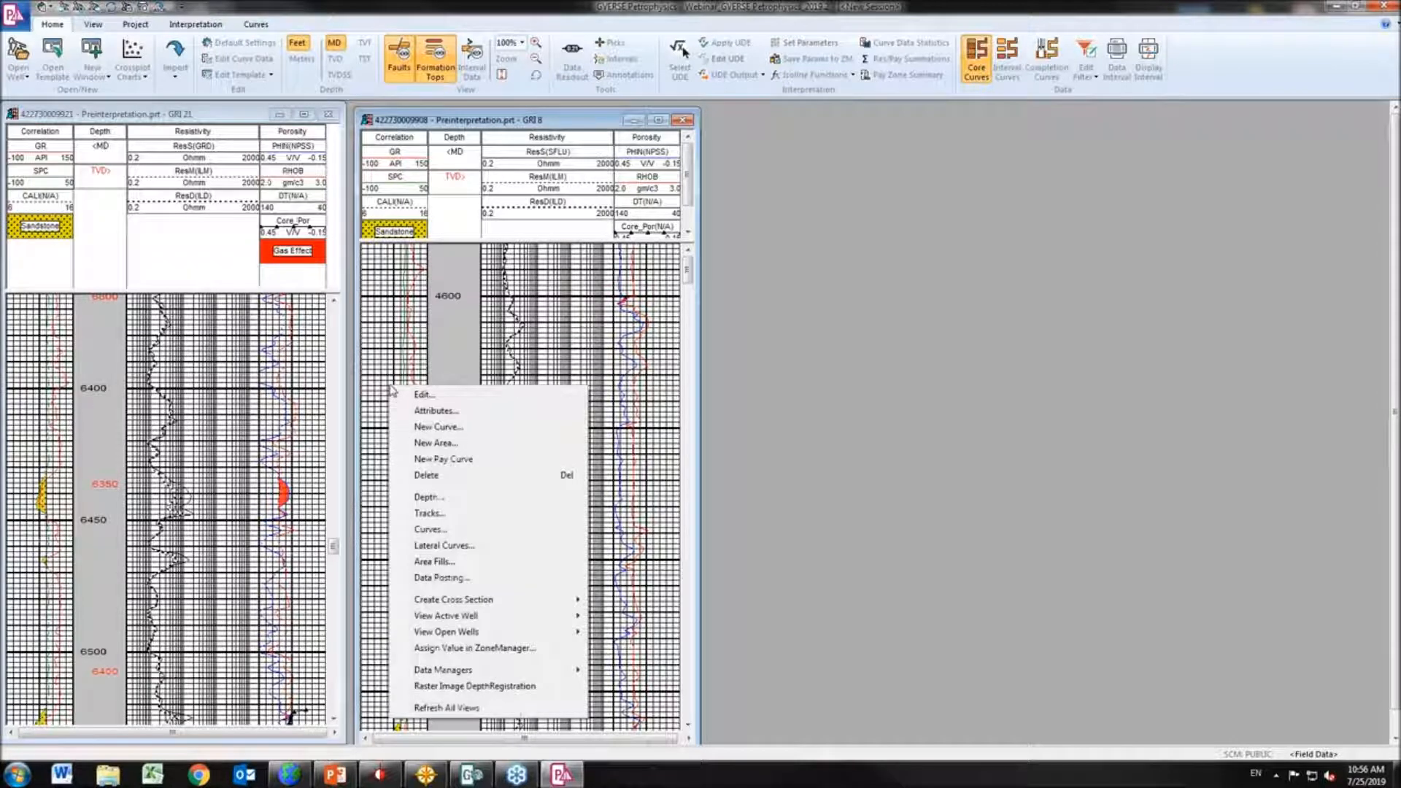
pyautogui.click(458, 443)
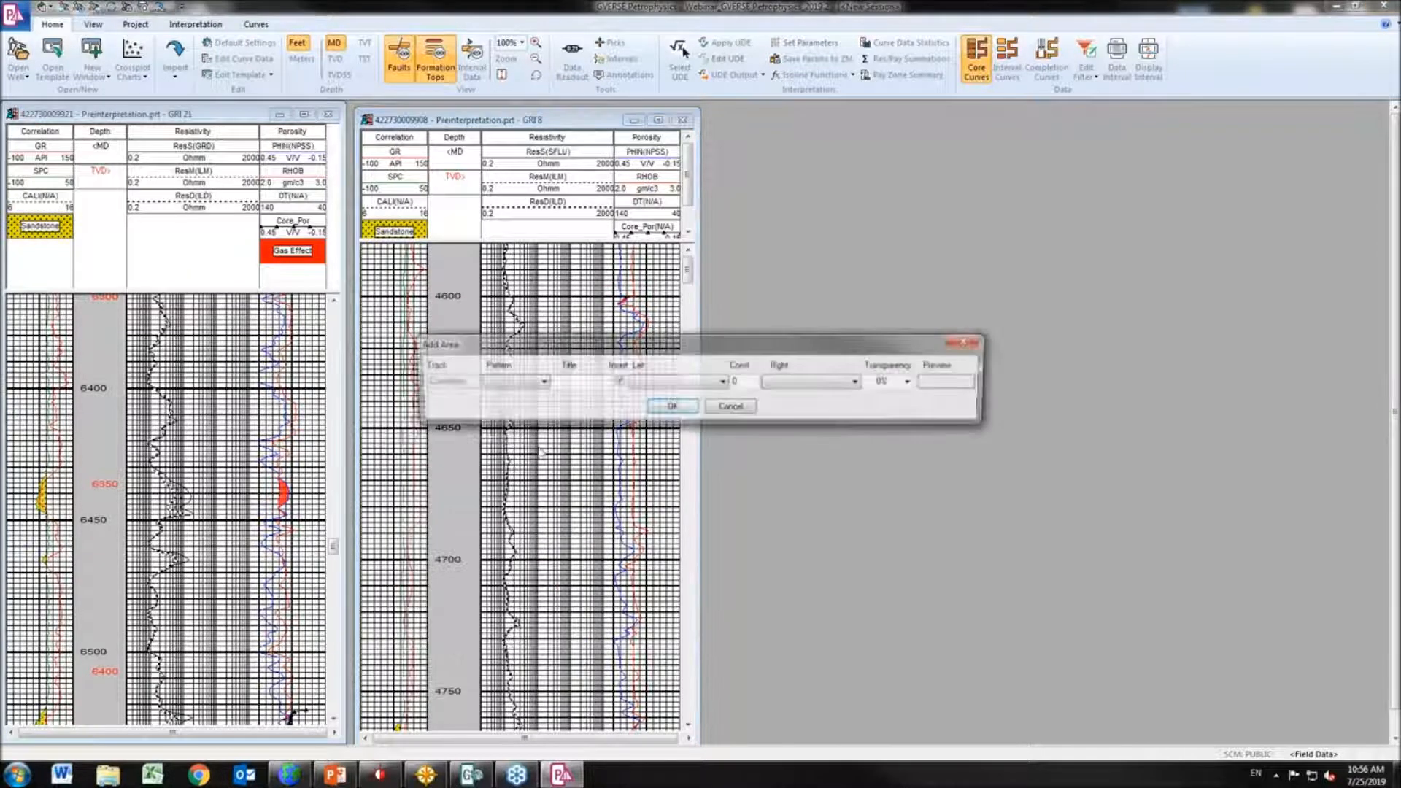
pyautogui.moveTo(715, 344); pyautogui.dragTo(1042, 296)
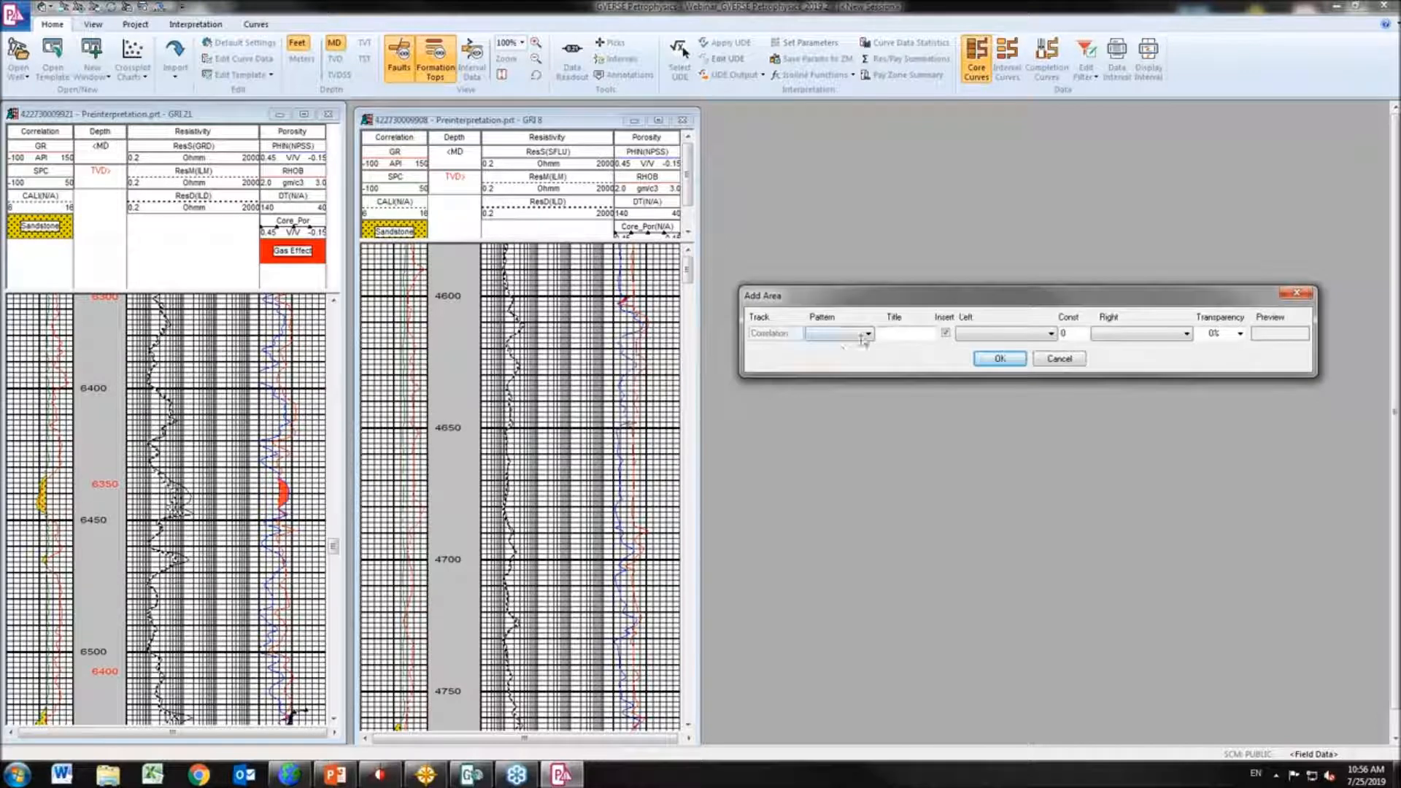
pyautogui.click(867, 335)
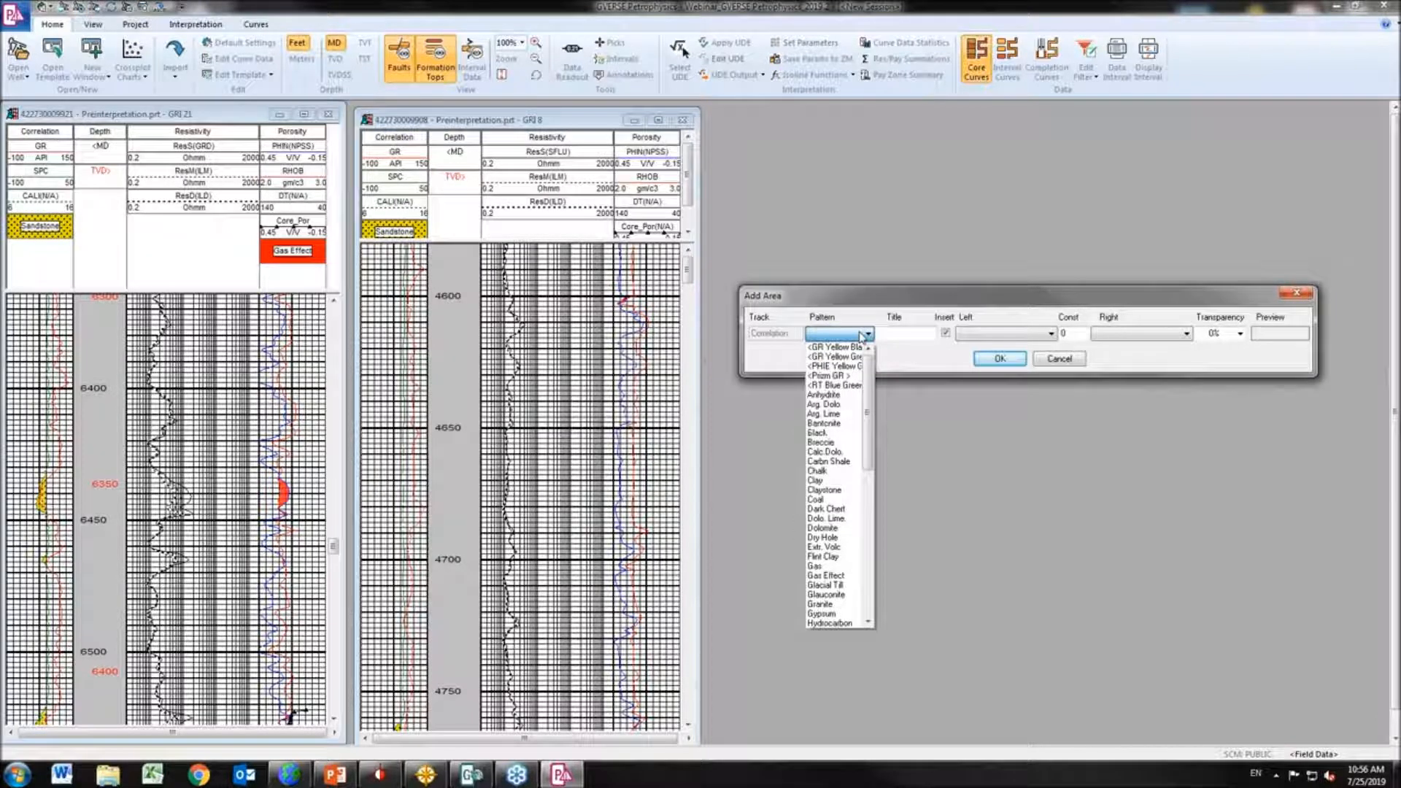
pyautogui.moveTo(867, 454); pyautogui.dragTo(870, 408)
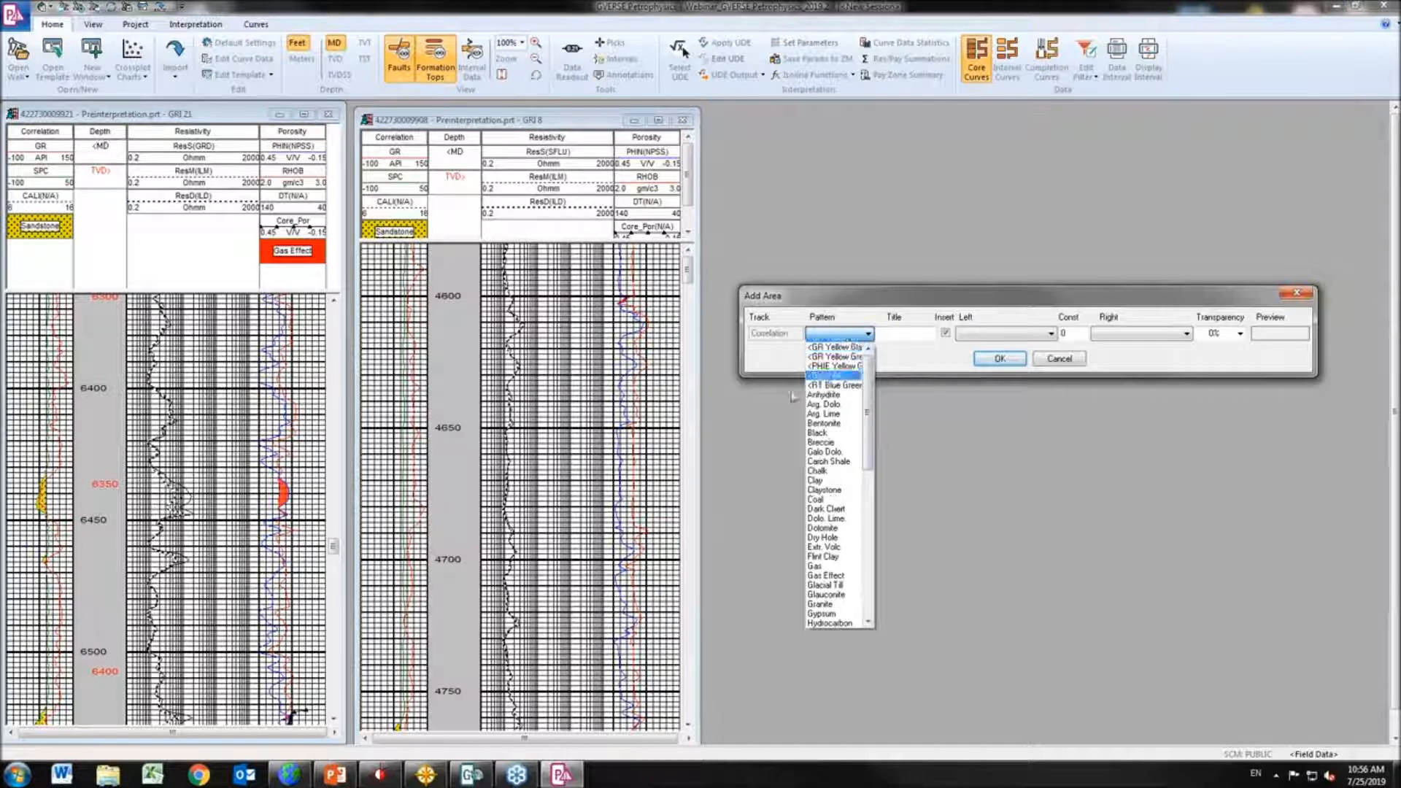
pyautogui.click(832, 366)
pyautogui.click(863, 334)
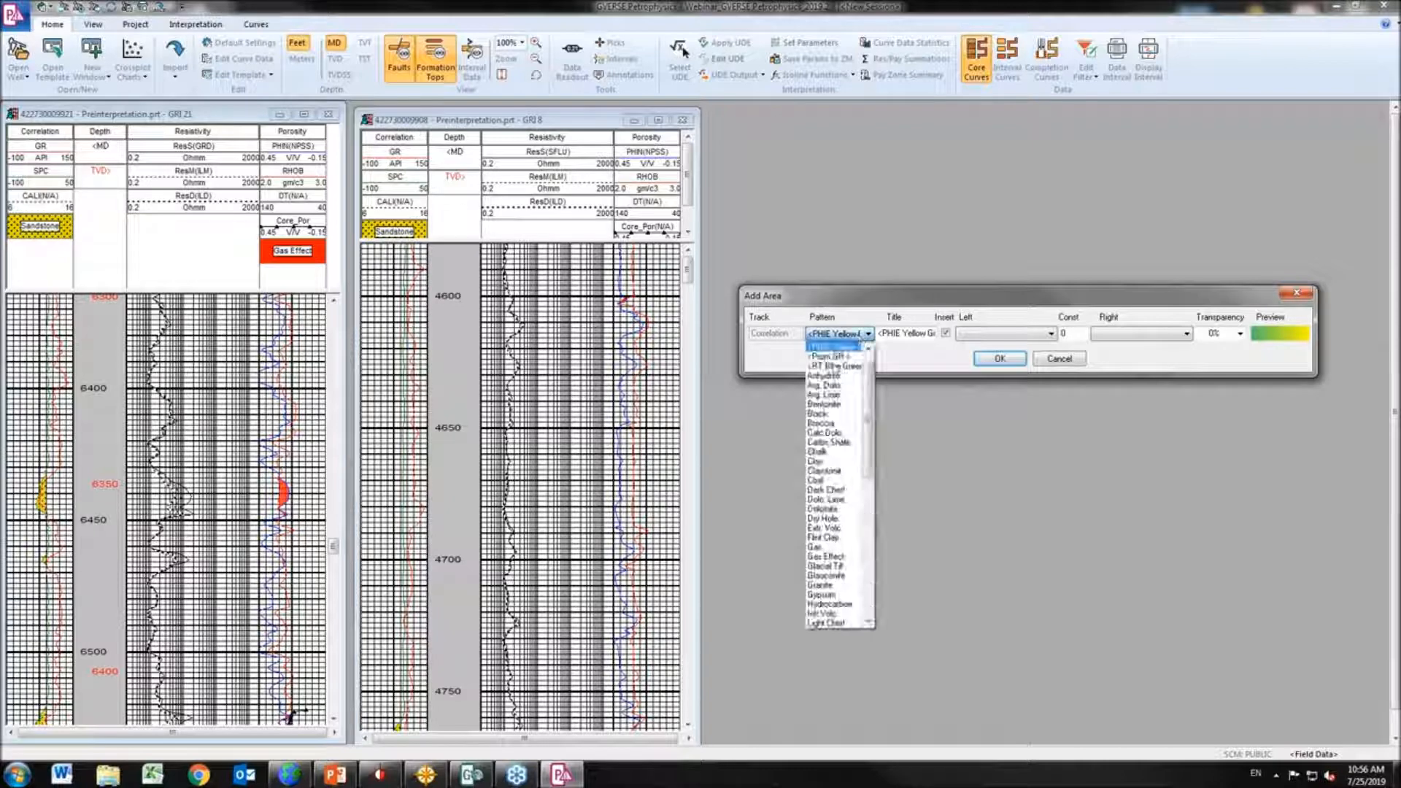
pyautogui.click(831, 356)
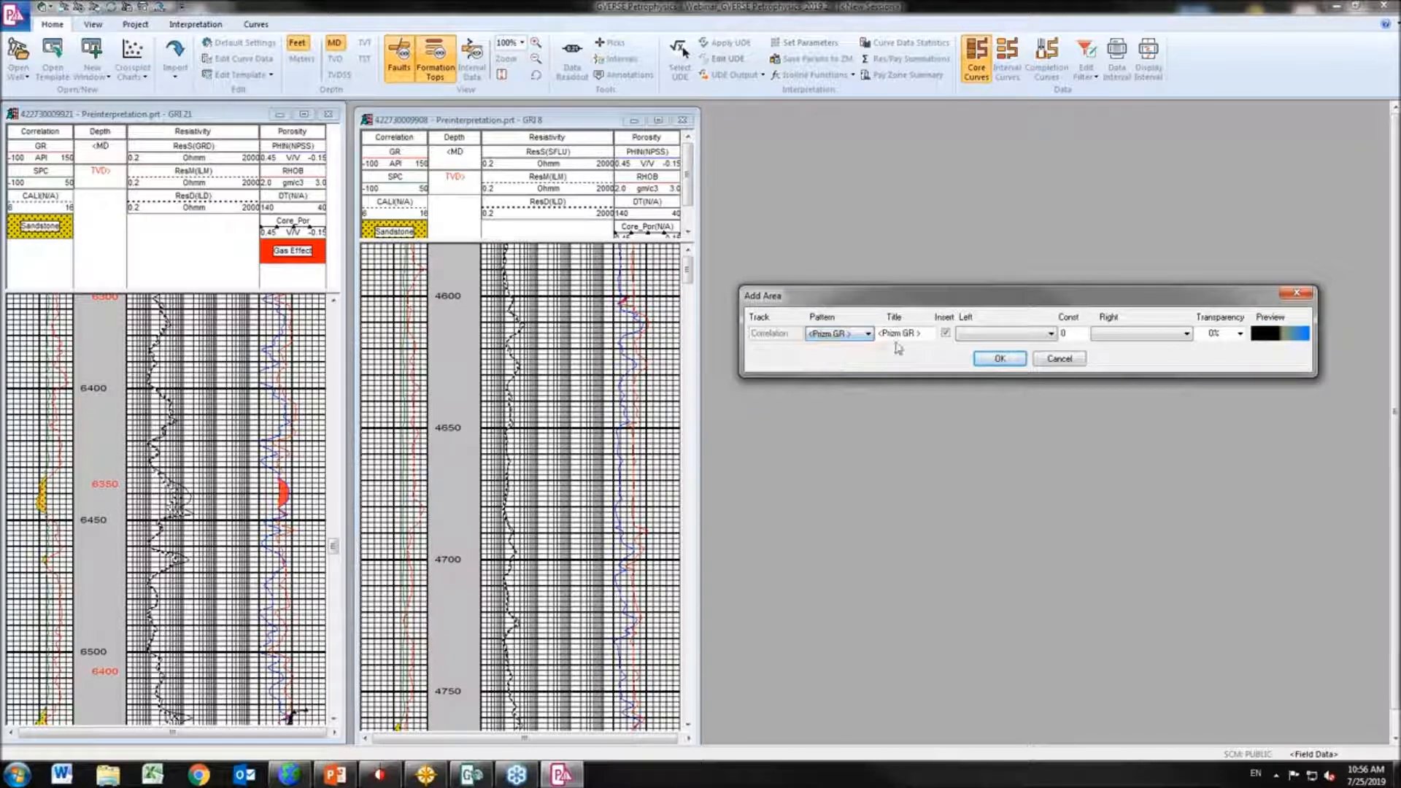
# Bound the new area fill by the GR curve on the left and a constant of 150 on the right, and add it
pyautogui.click(991, 336)
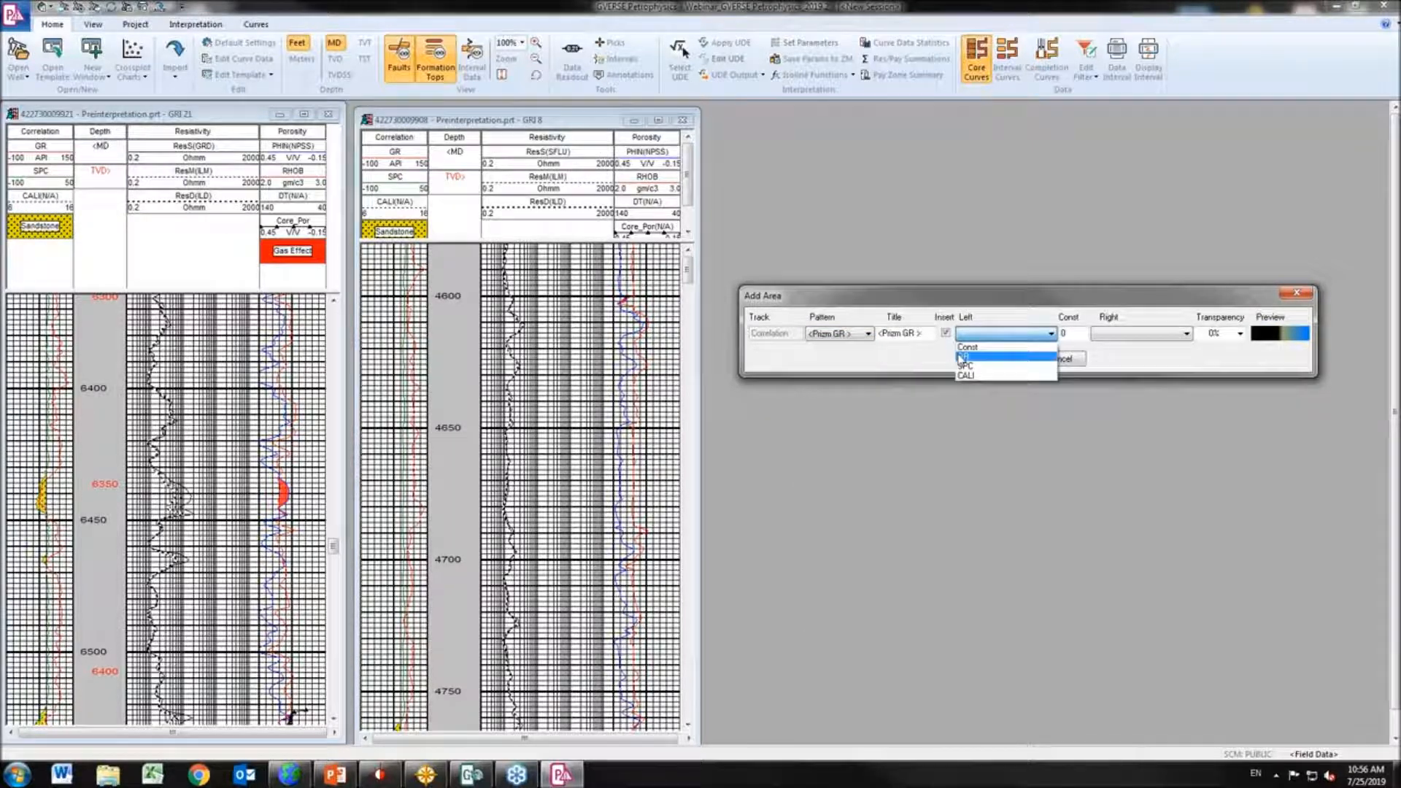
pyautogui.click(962, 356)
pyautogui.click(1064, 334)
pyautogui.write('15')
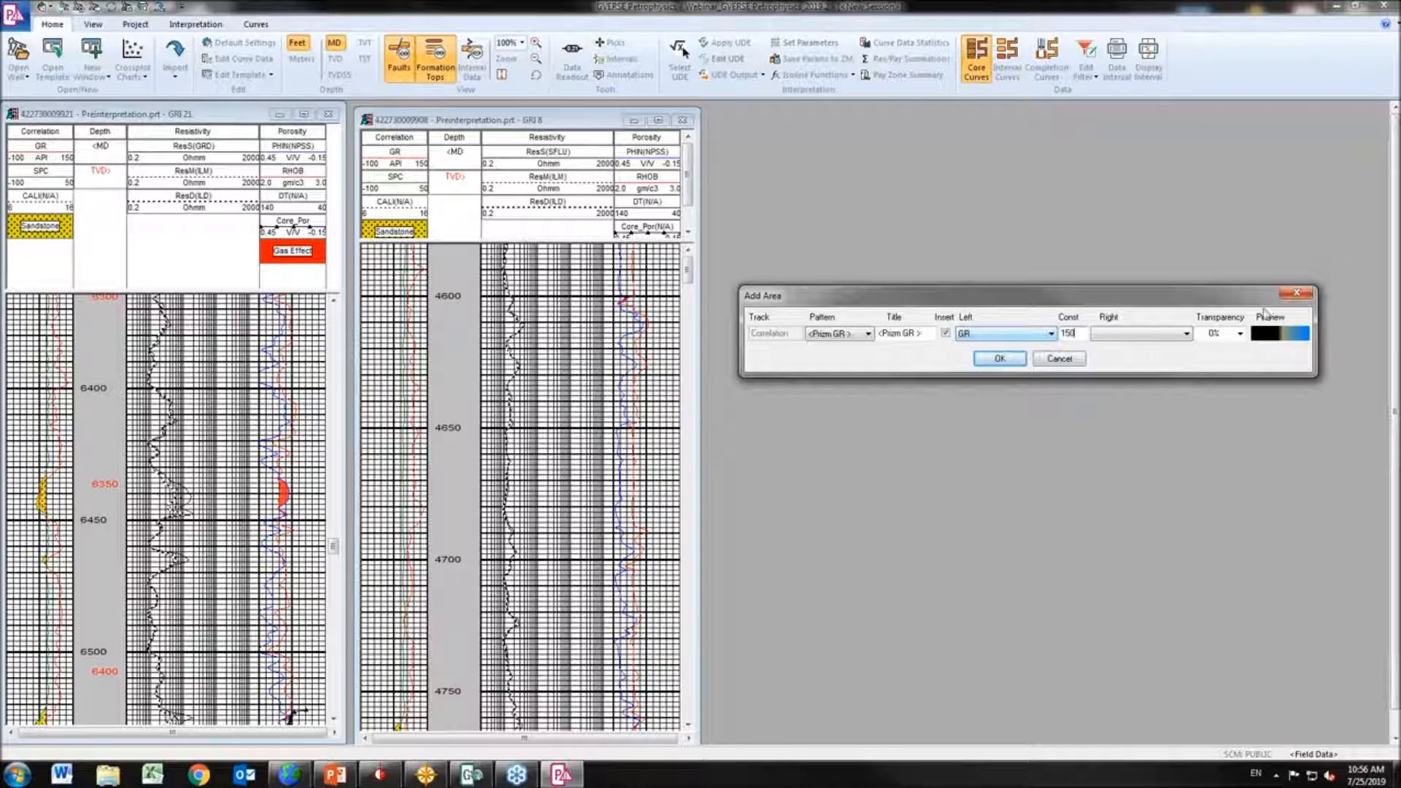
pyautogui.click(1144, 338)
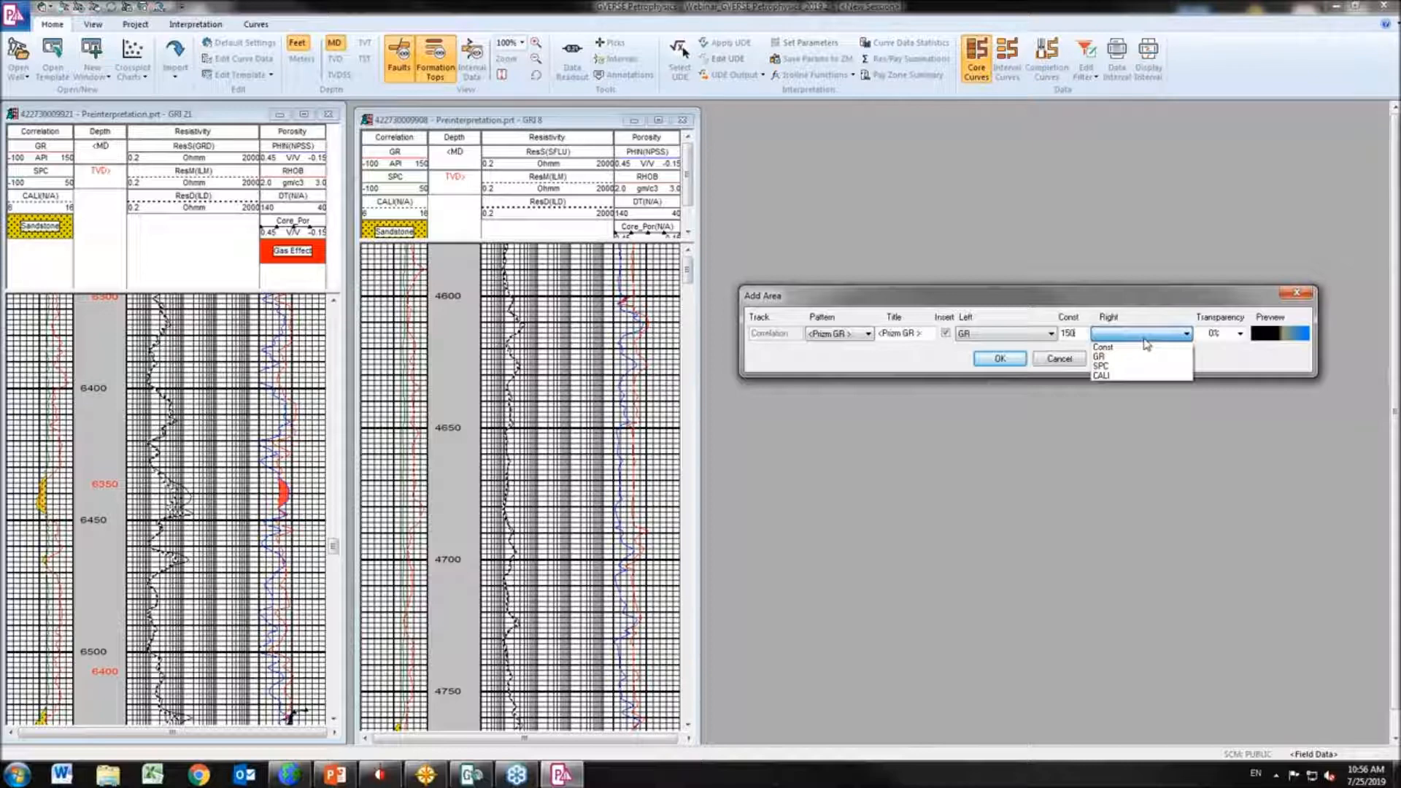
pyautogui.click(1116, 346)
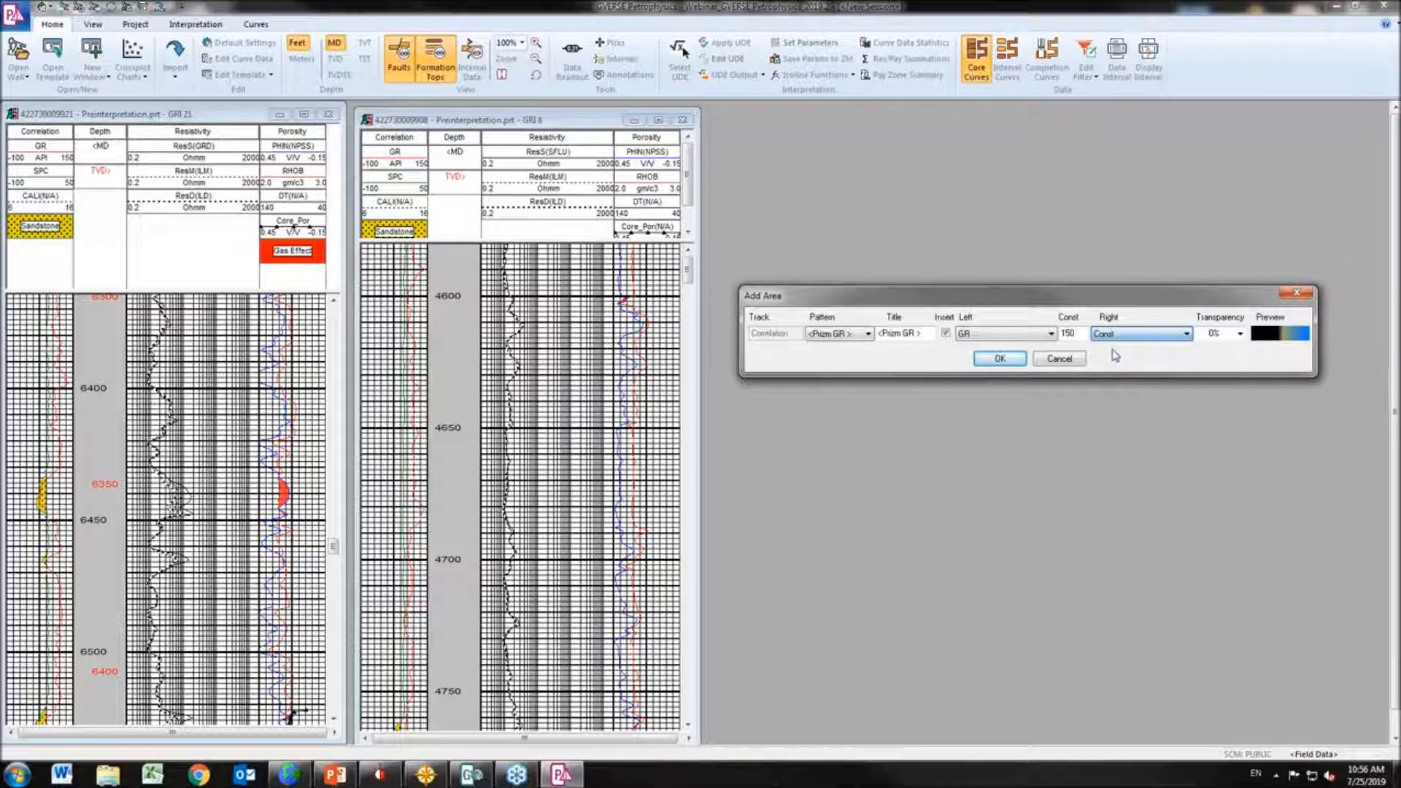
pyautogui.click(999, 358)
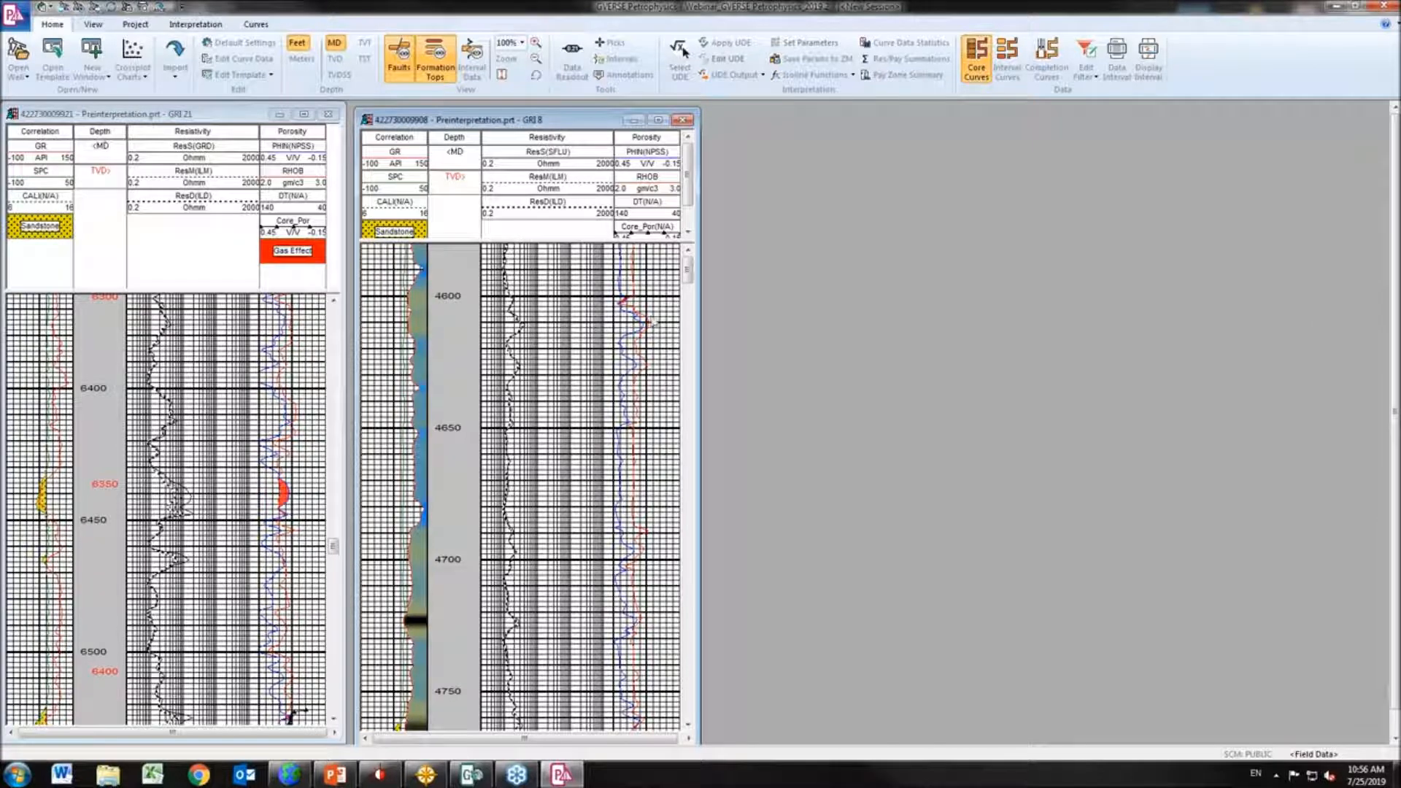
# In the GRI 8 template's area fills, change the GR fill's pattern to the yellow-to-black GR spectrum and apply it
pyautogui.moveTo(687, 271); pyautogui.dragTo(673, 656)
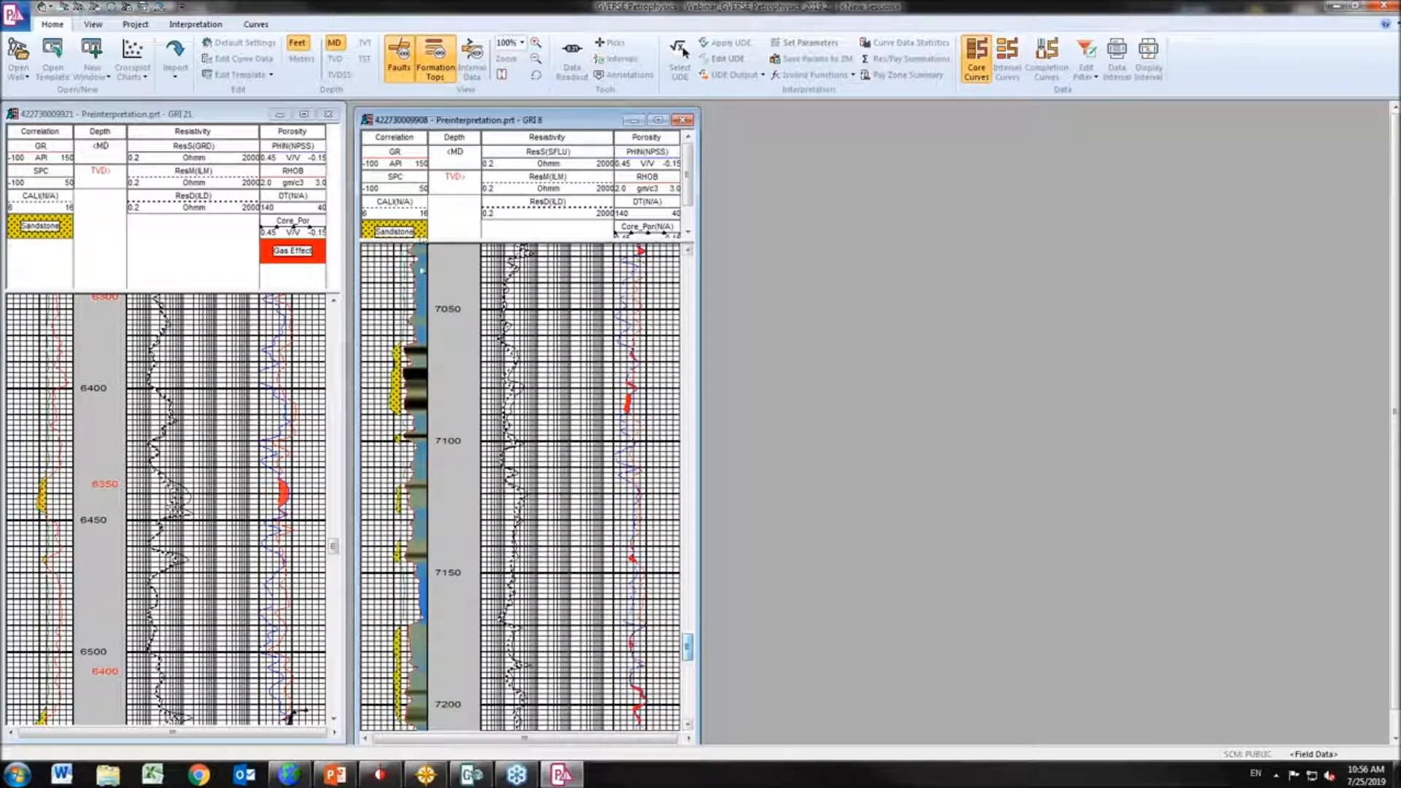
pyautogui.doubleClick(423, 276)
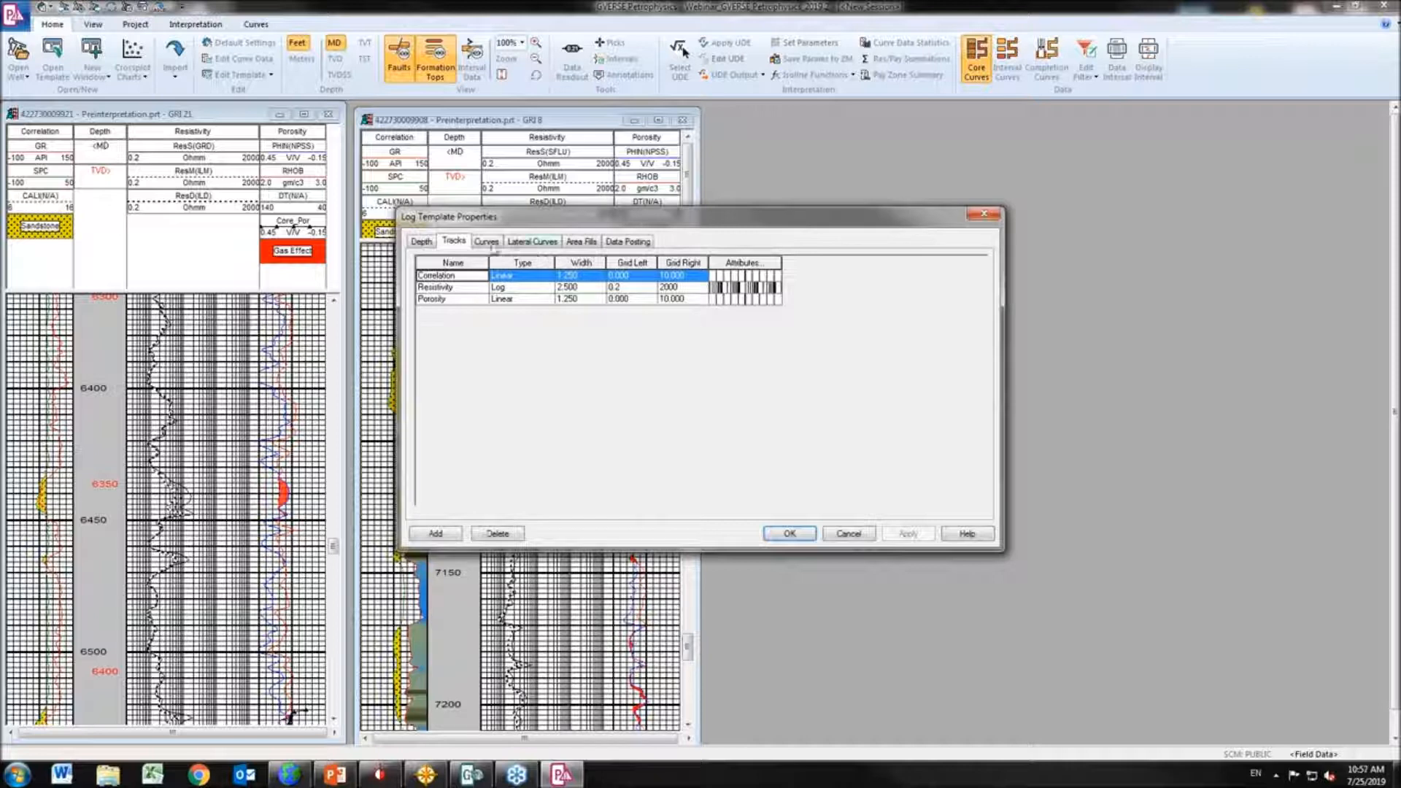
pyautogui.click(532, 242)
pyautogui.click(581, 241)
pyautogui.click(817, 286)
pyautogui.click(527, 287)
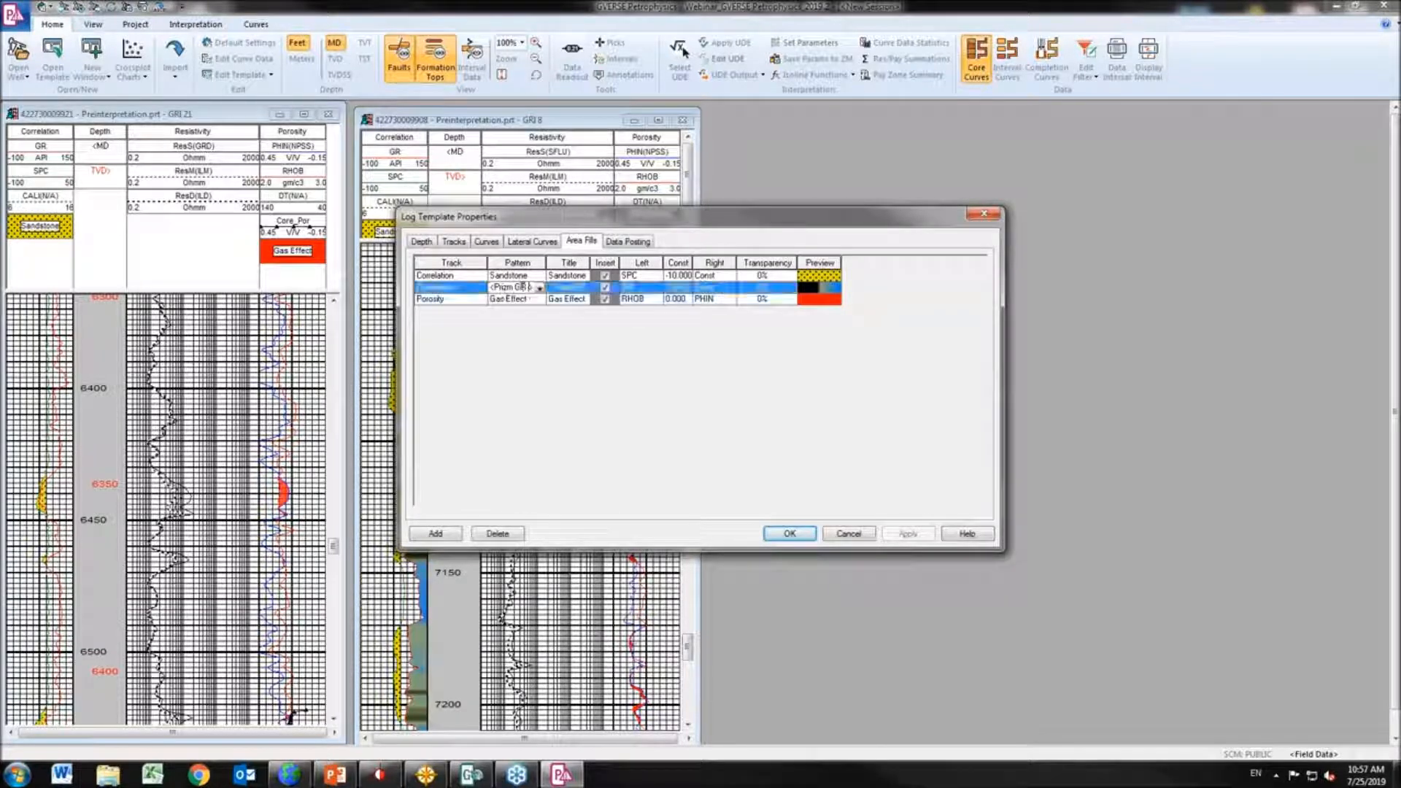
pyautogui.click(539, 287)
pyautogui.scroll(2, 534, 314)
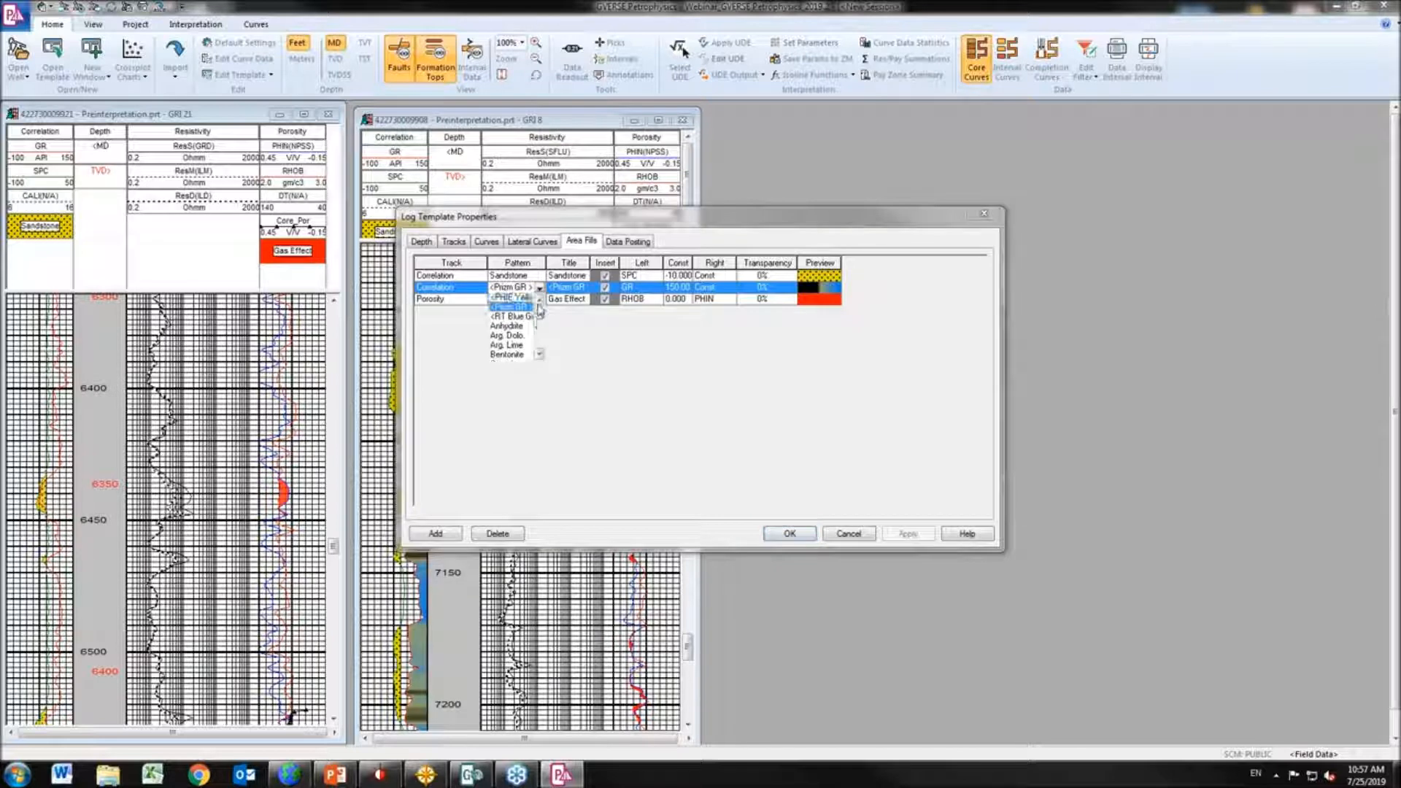
pyautogui.click(514, 308)
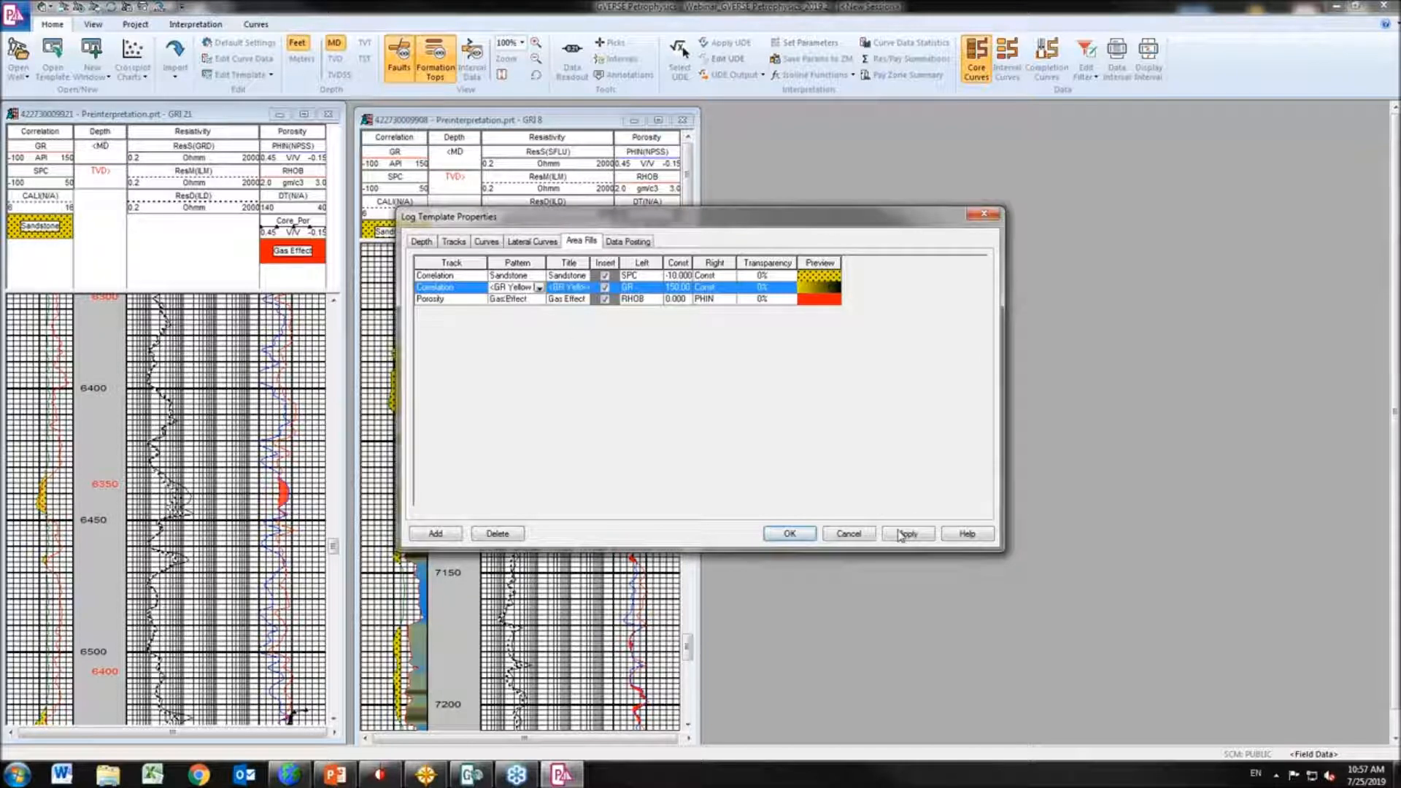
pyautogui.click(908, 533)
pyautogui.click(789, 534)
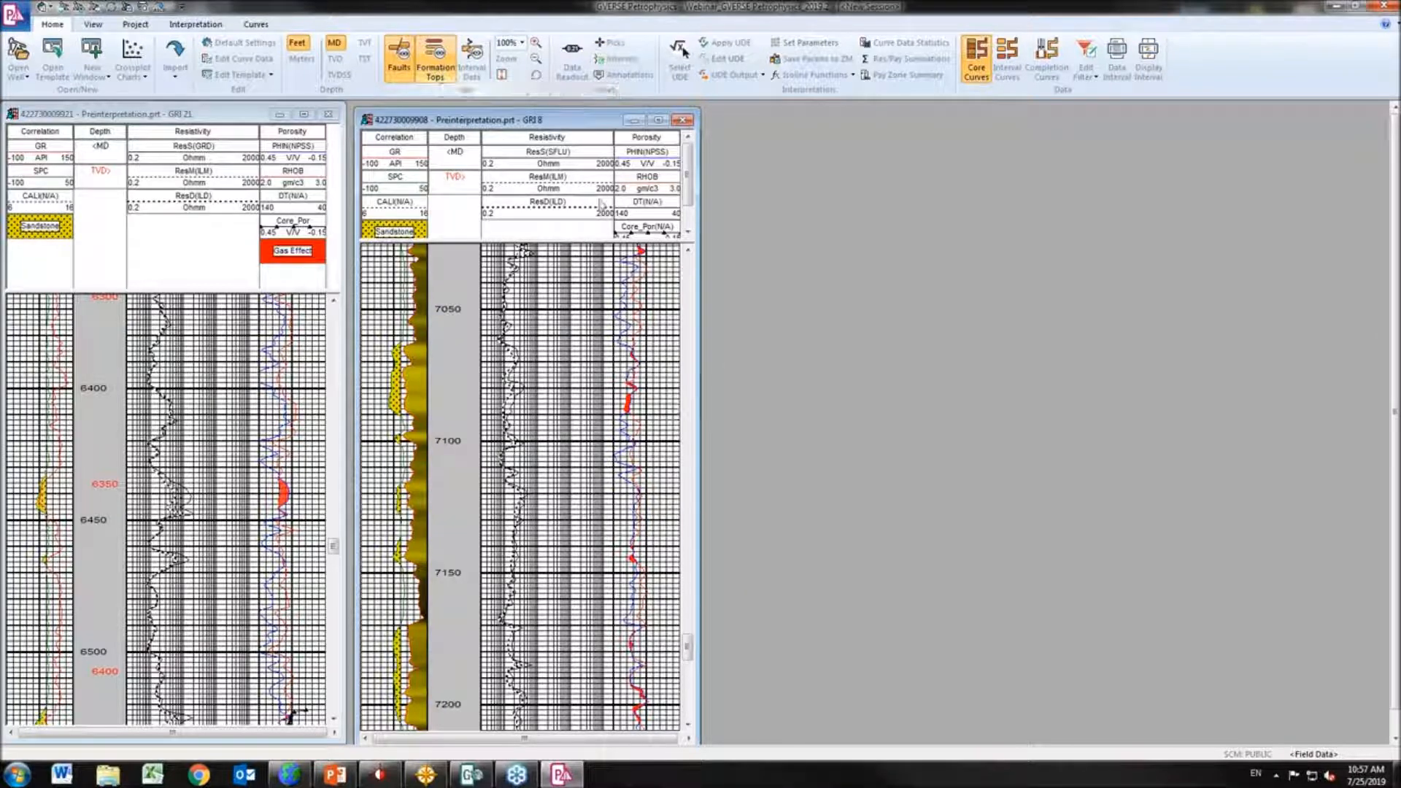
# Display the formation tops F11 and F11 base in the log view
pyautogui.click(432, 58)
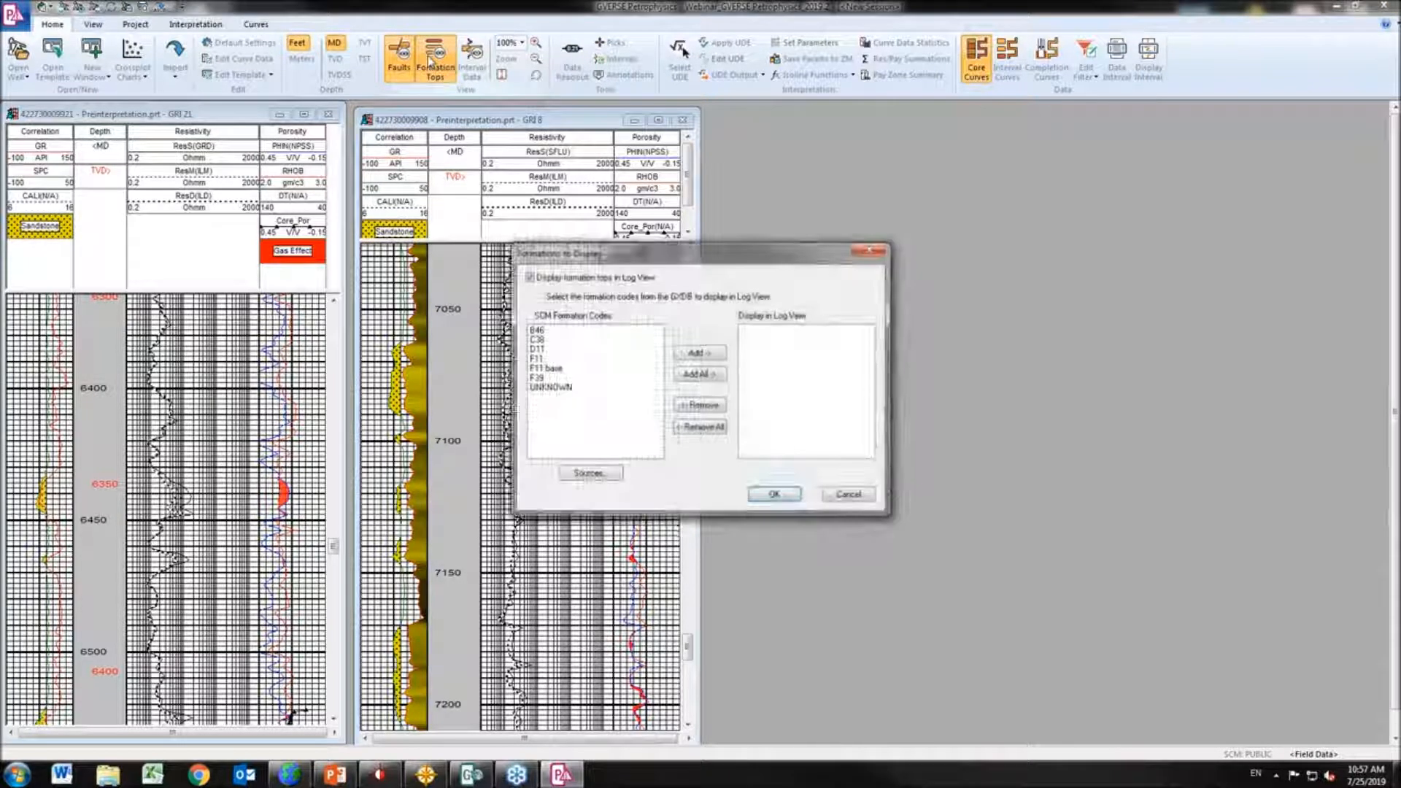
pyautogui.moveTo(547, 361); pyautogui.dragTo(562, 371)
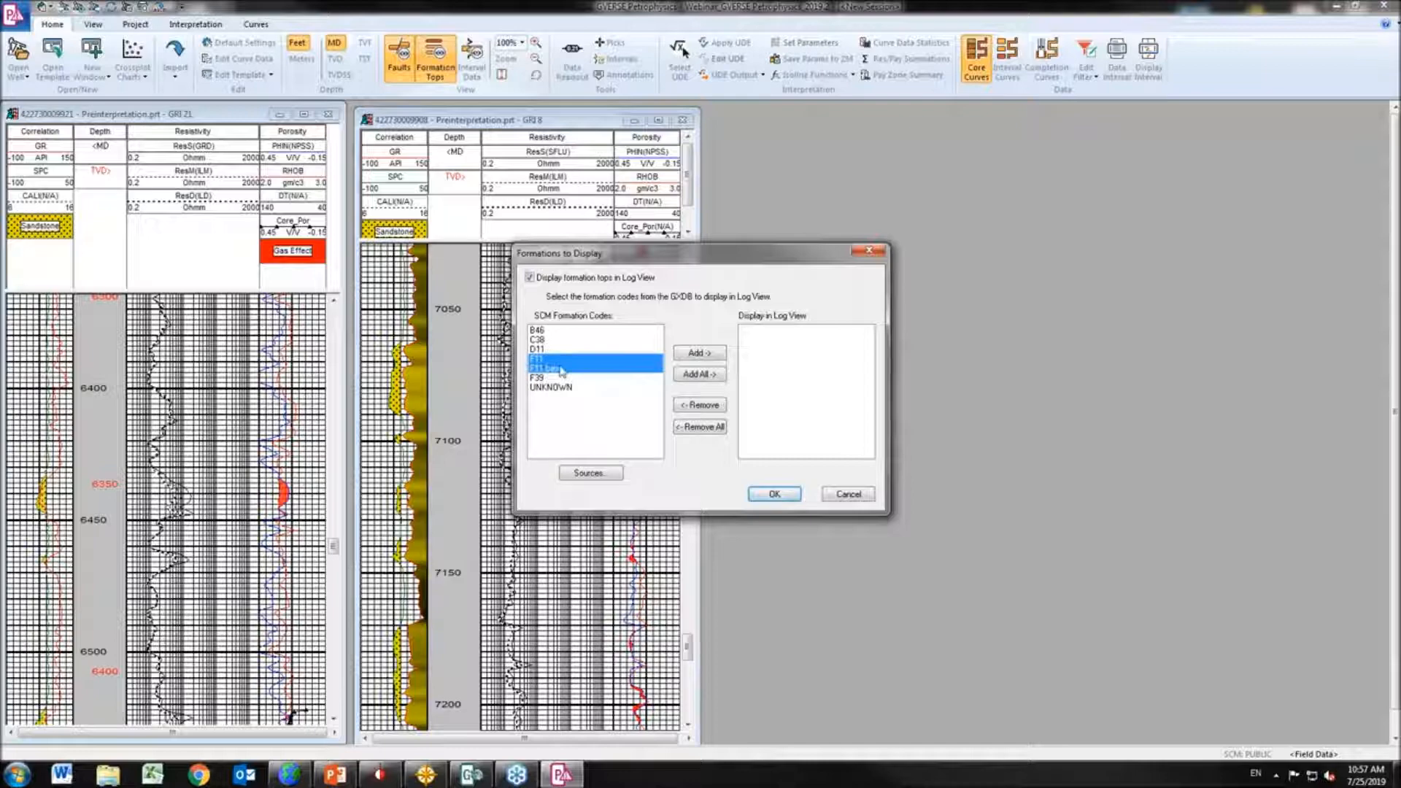
pyautogui.click(700, 353)
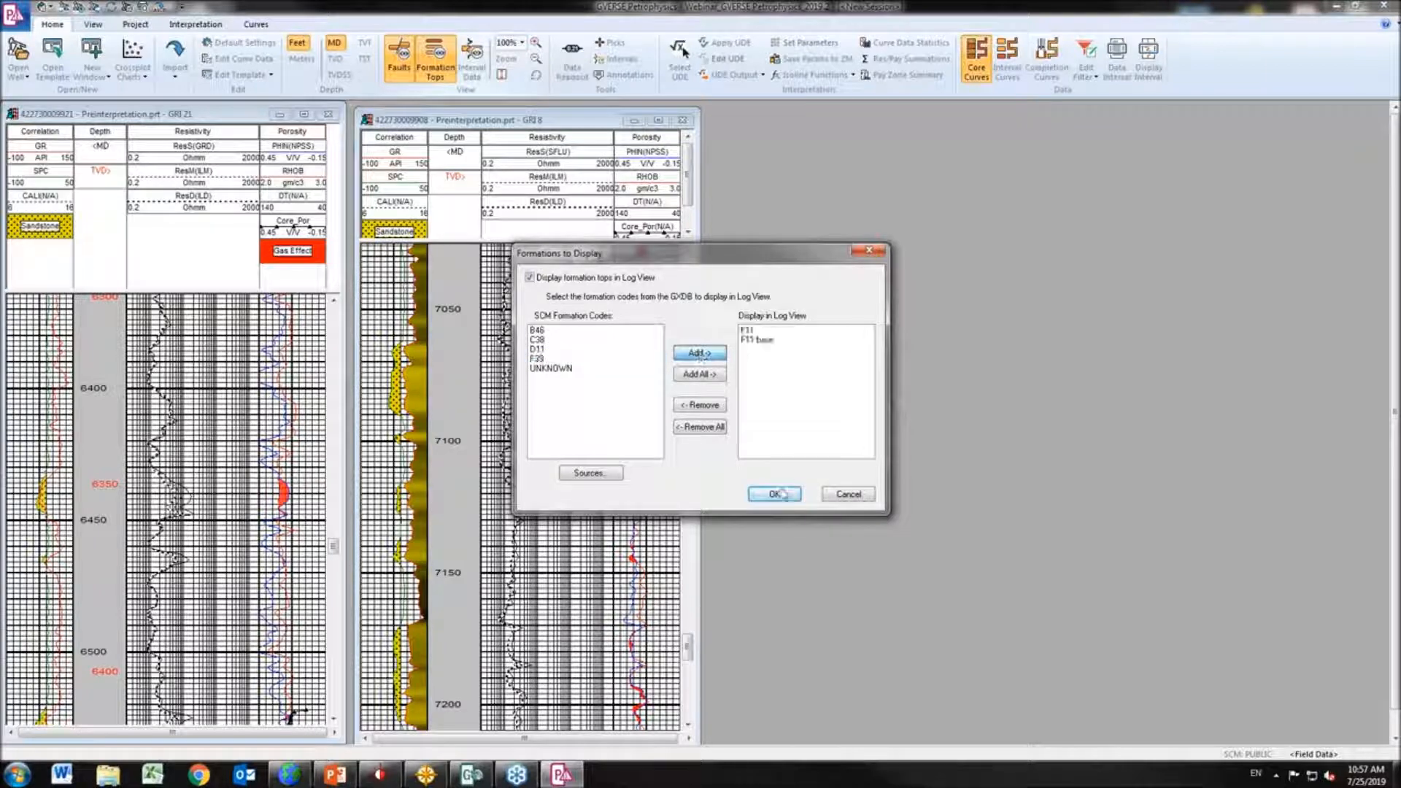
pyautogui.click(774, 495)
# Start adding formation picks on the GRI 8 log near the F11 interval
pyautogui.moveTo(688, 657); pyautogui.dragTo(686, 565)
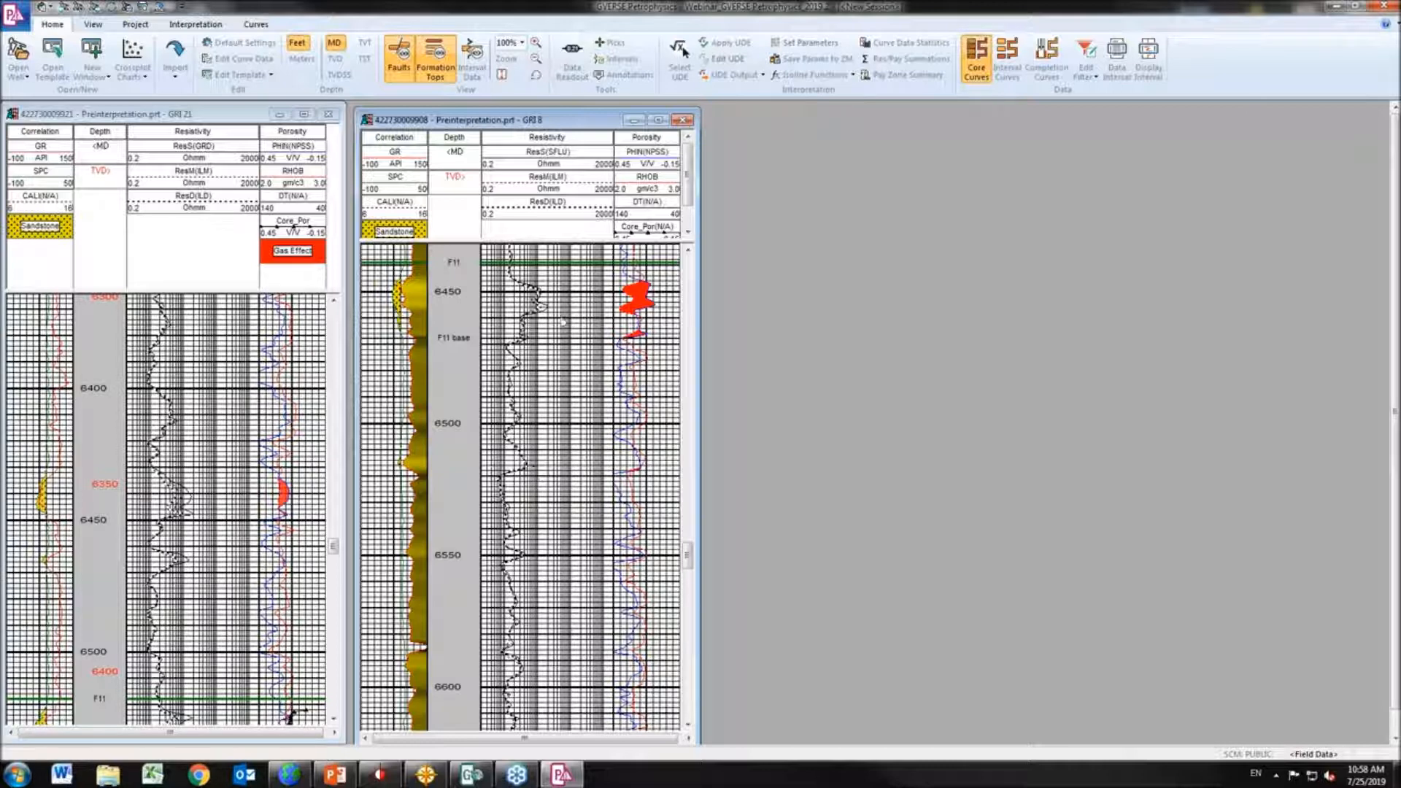
pyautogui.click(616, 42)
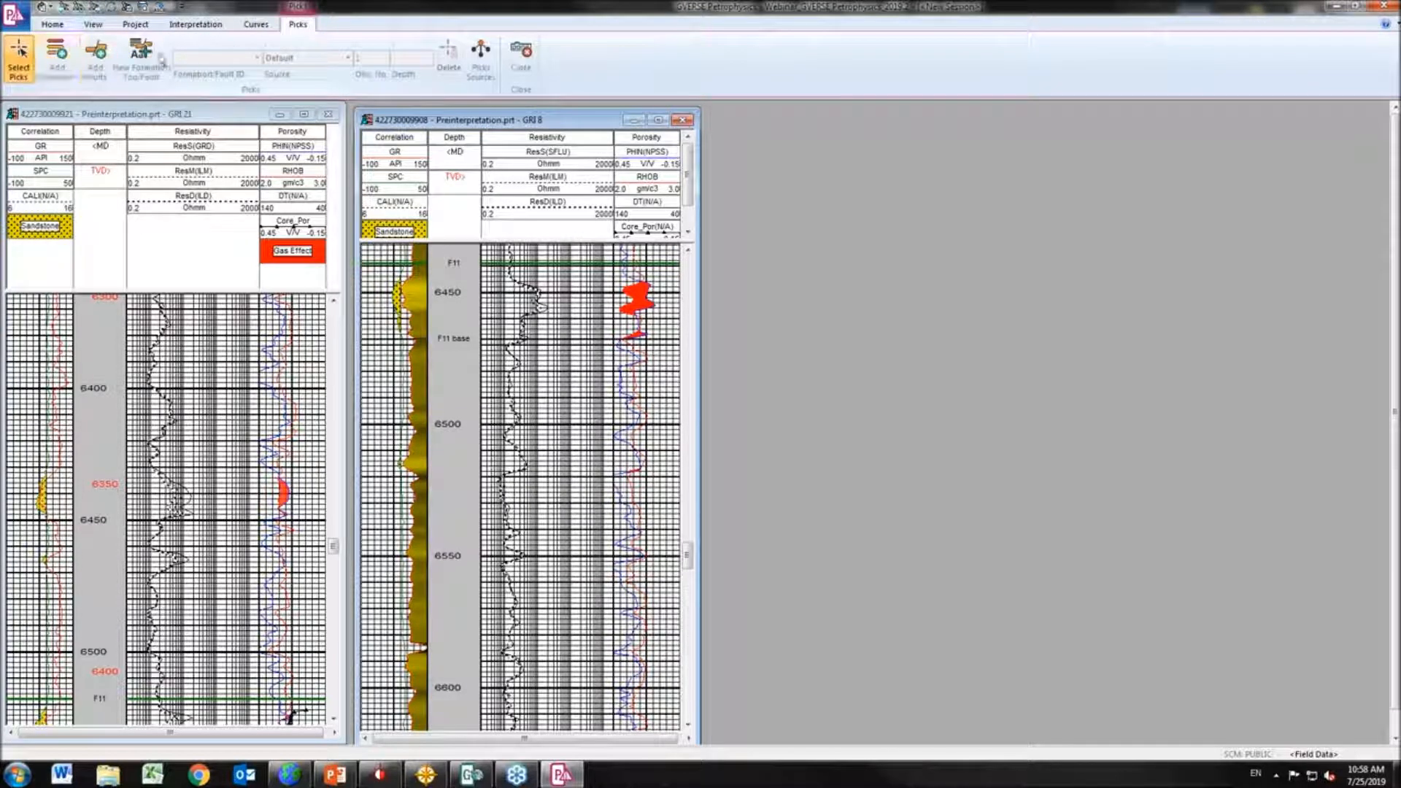
pyautogui.click(58, 62)
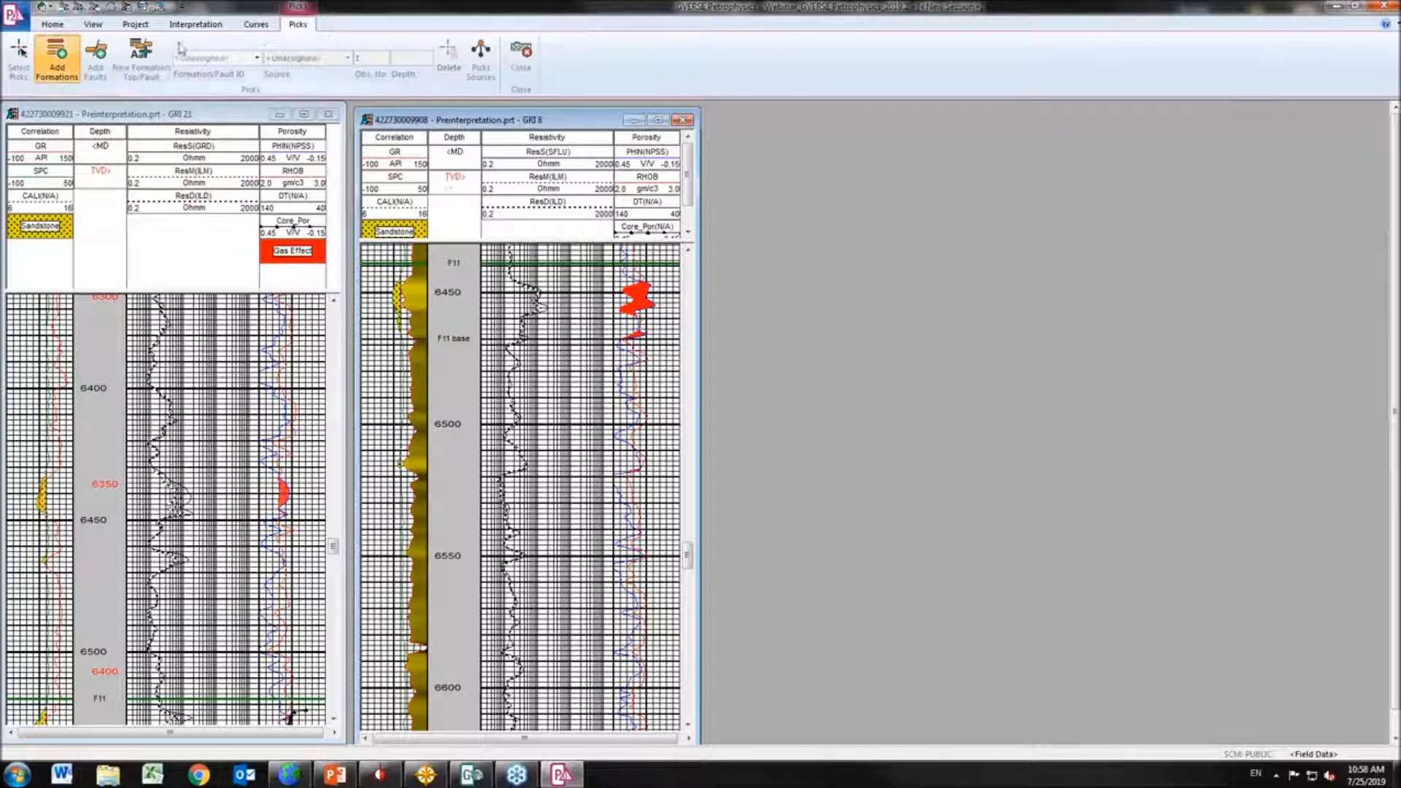
# Create a new formation top named "formacion nueva"
pyautogui.click(256, 58)
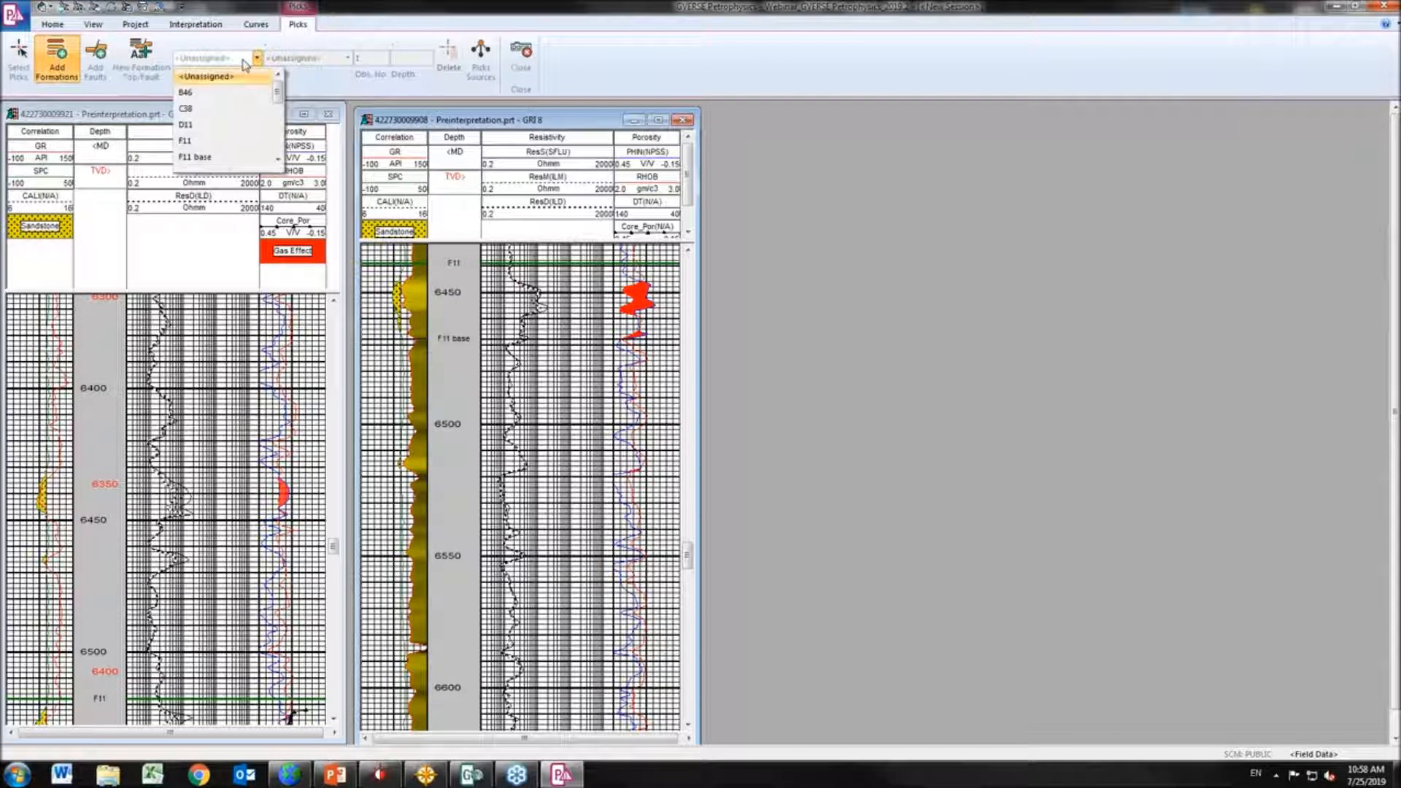
pyautogui.click(141, 57)
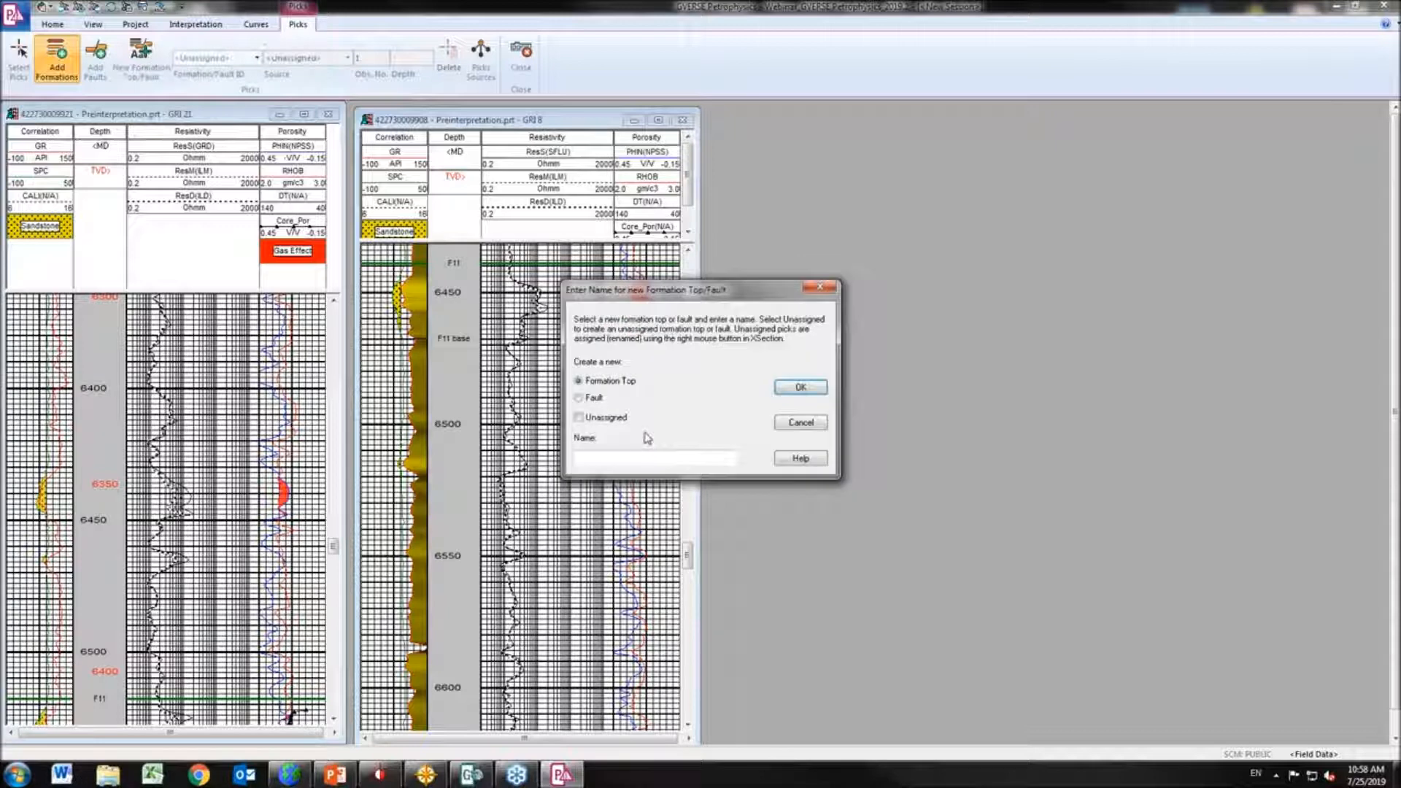
pyautogui.write('t')
pyautogui.write('ormacion nueva')
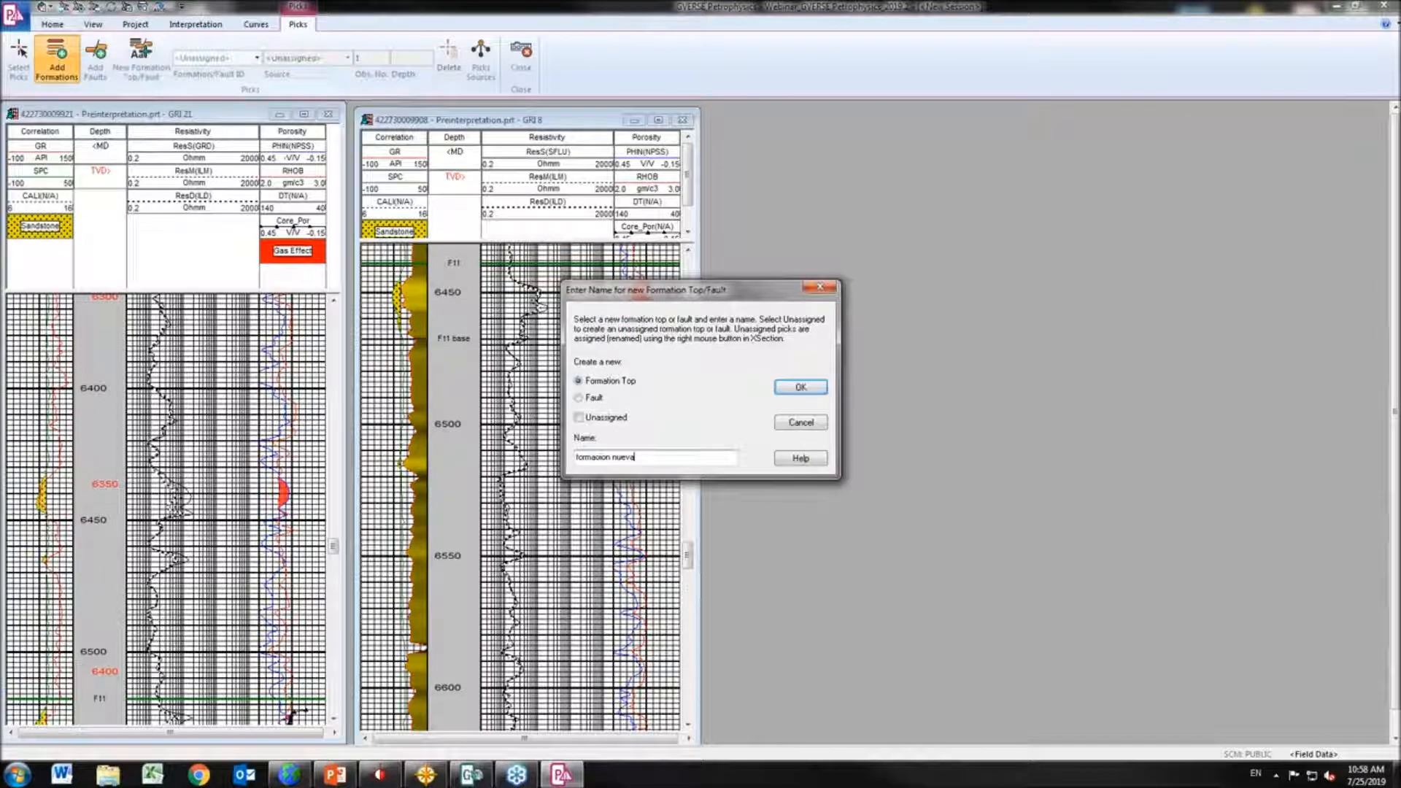
pyautogui.click(801, 387)
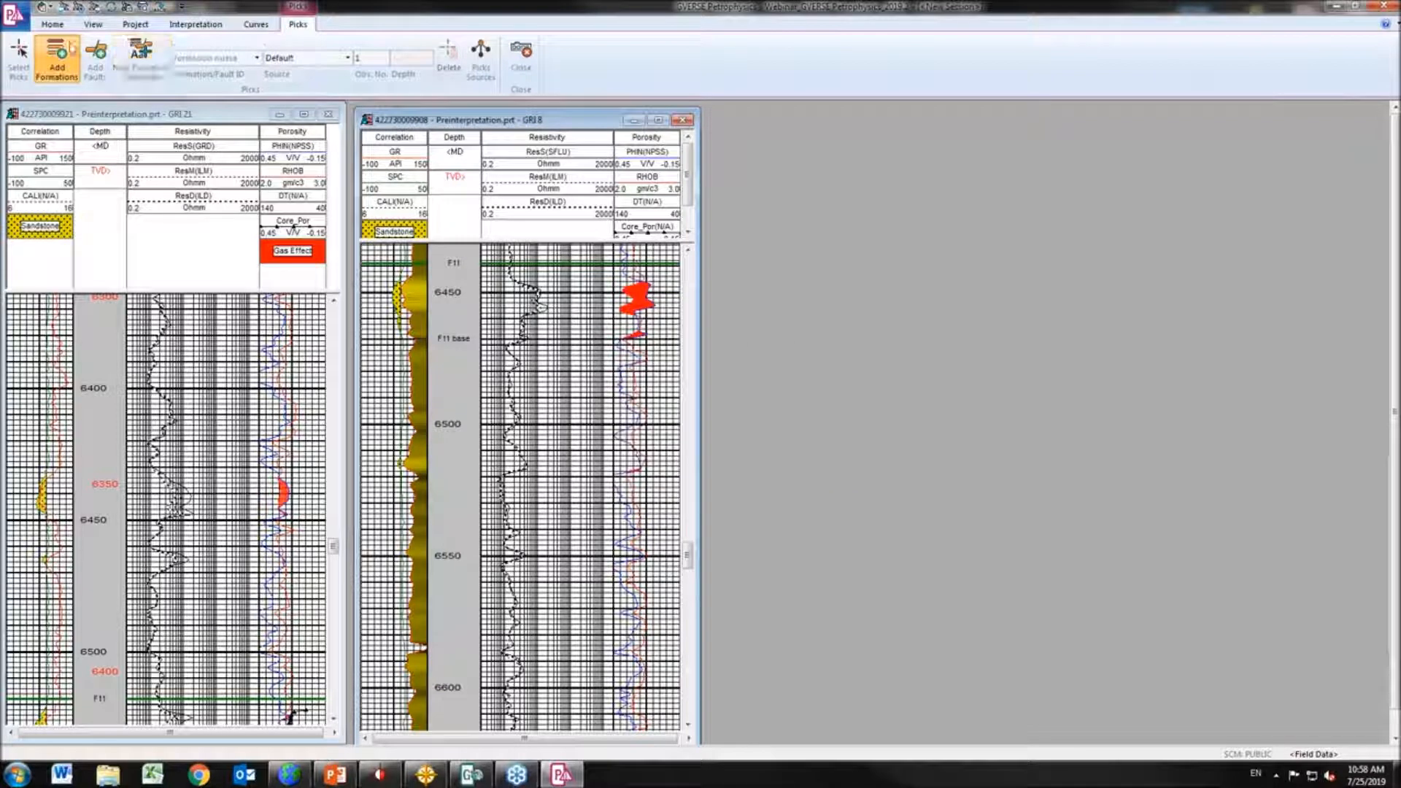
# Place a "formacion nueva" formation pick in the GRI 8 well log at about 6519 ft
pyautogui.click(19, 55)
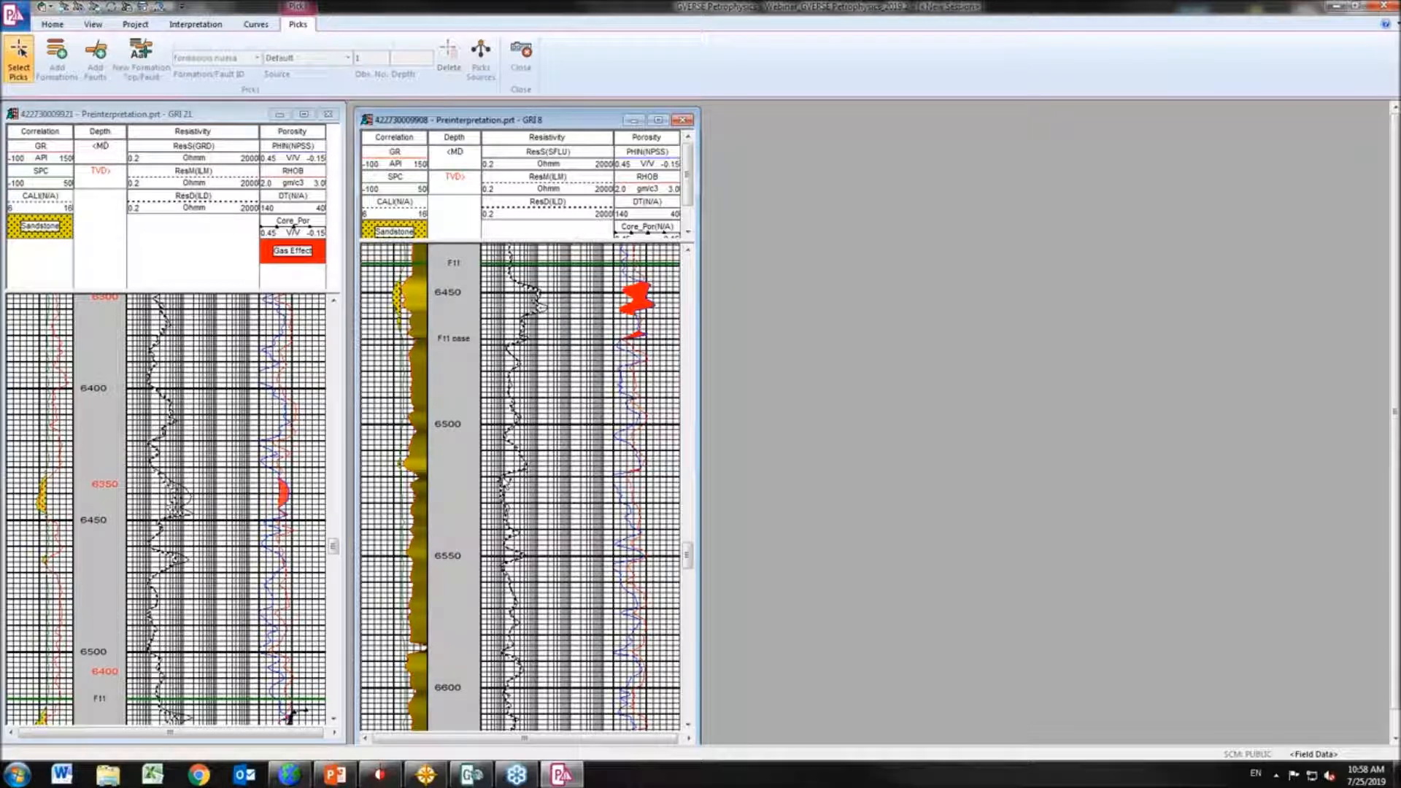
pyautogui.click(57, 59)
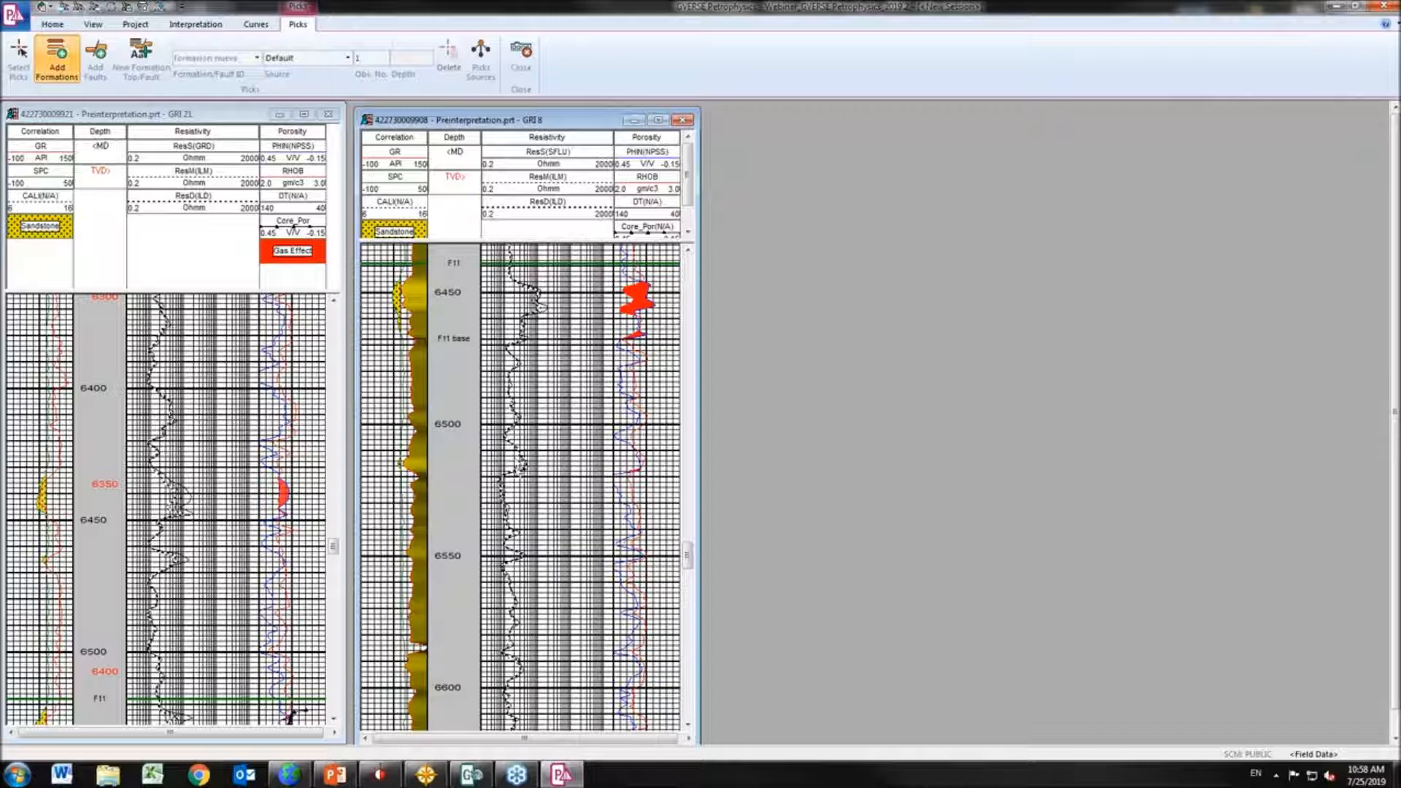
pyautogui.click(519, 474)
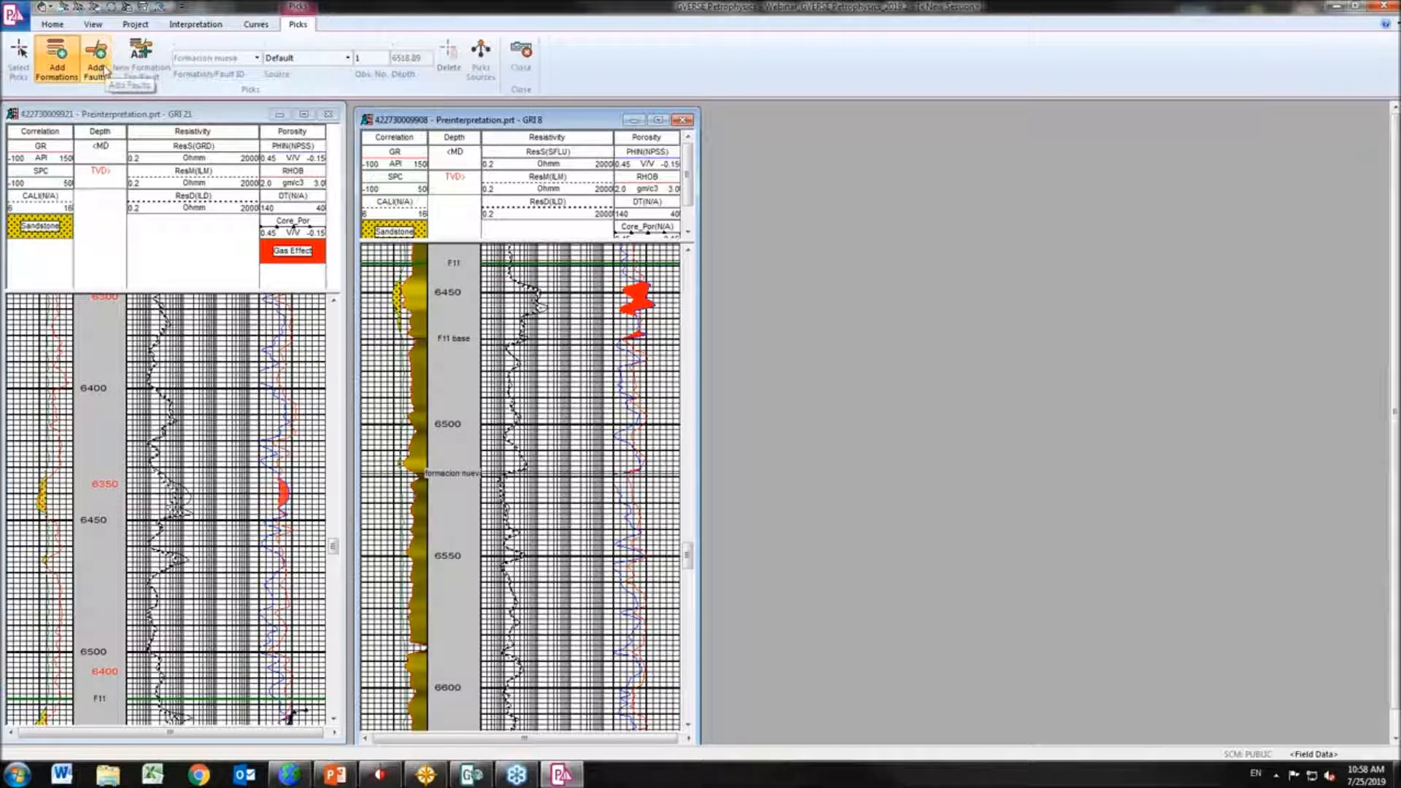
# Define a new fault for picking, leaving its name empty
pyautogui.click(144, 64)
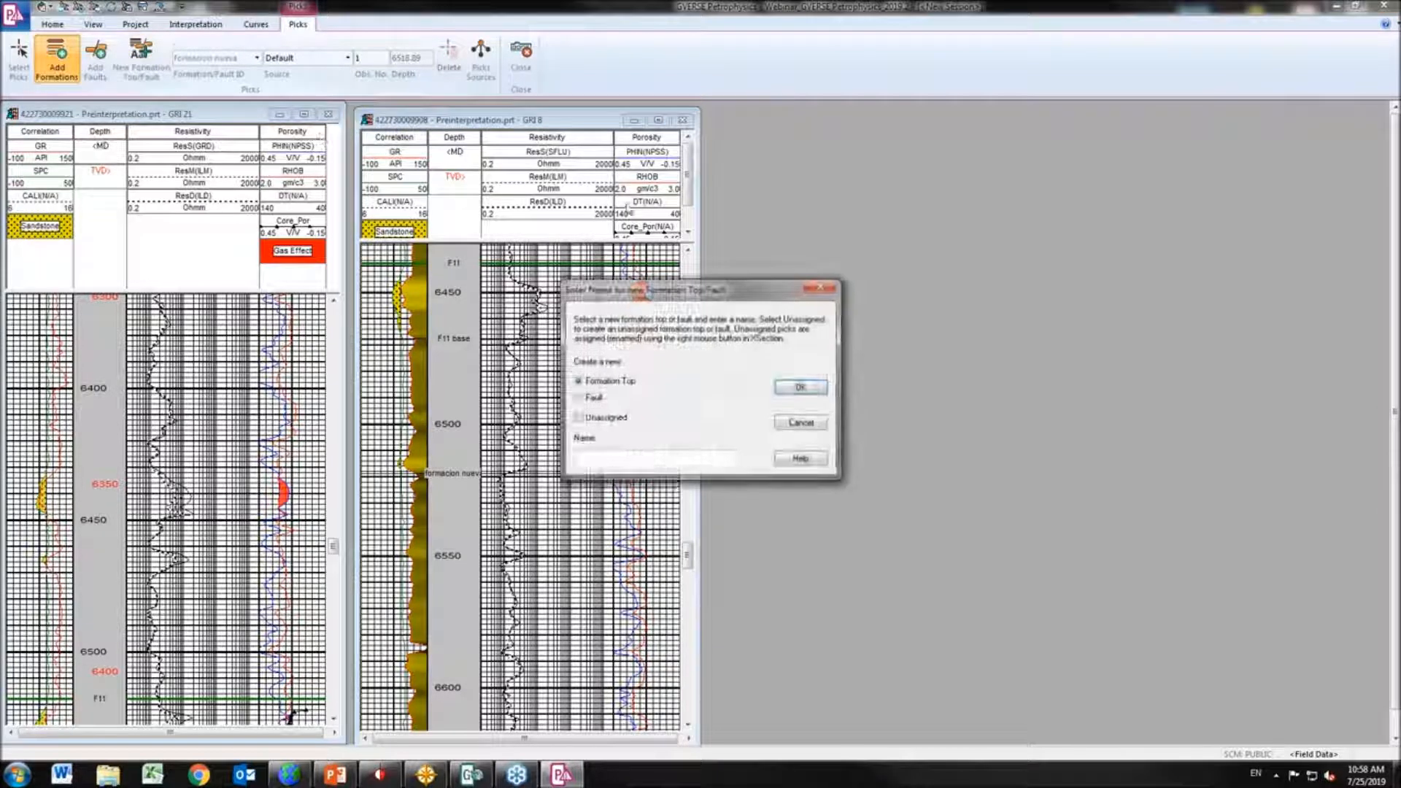
pyautogui.click(595, 400)
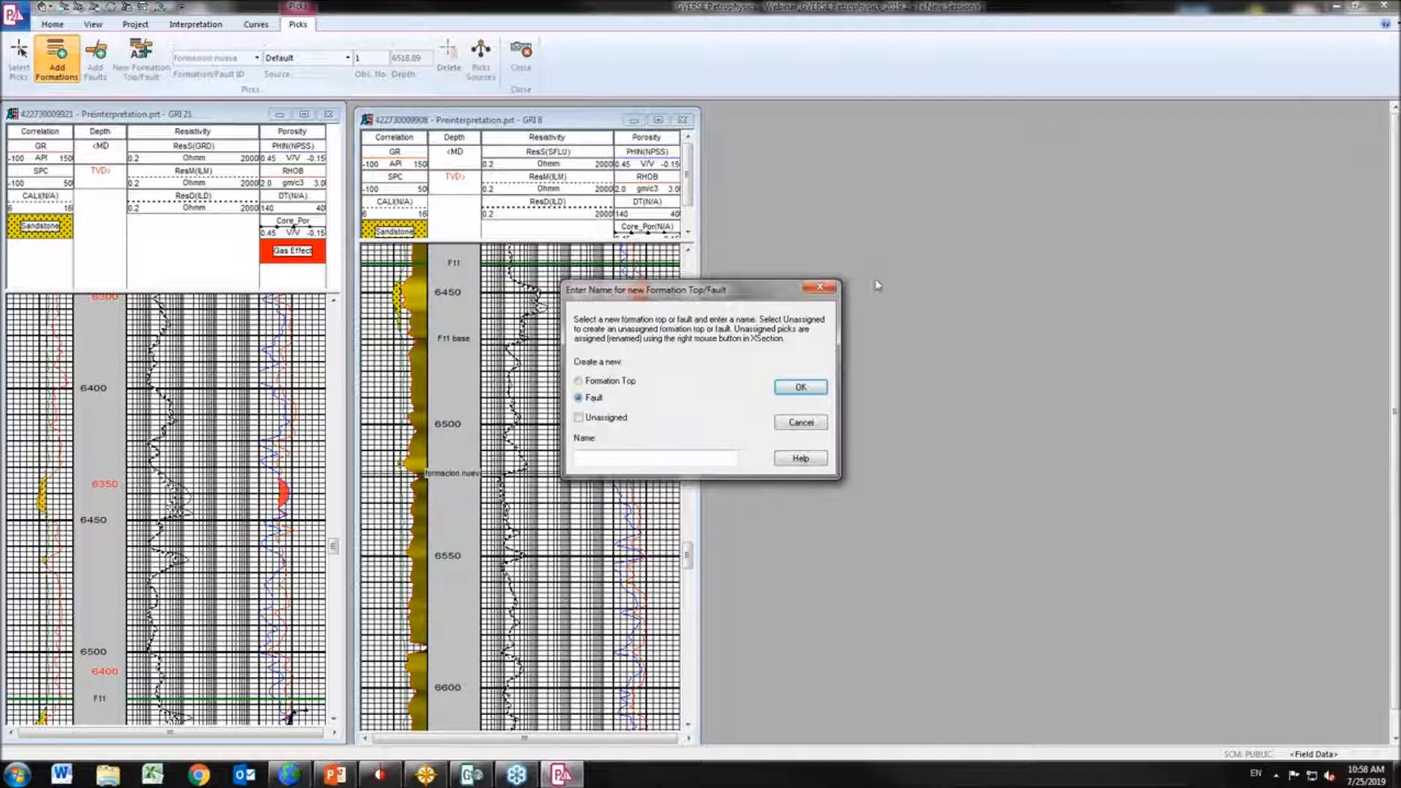
pyautogui.click(801, 387)
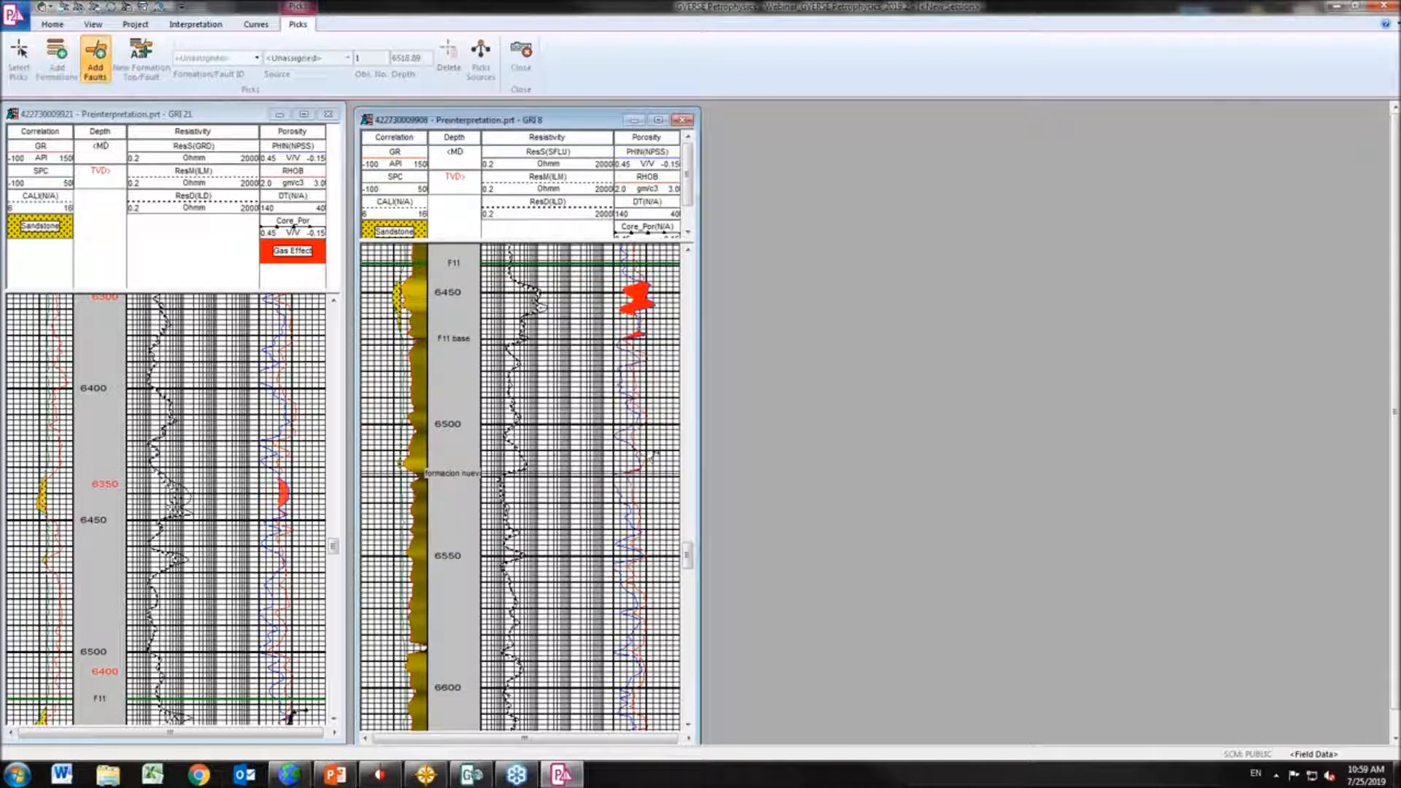
# Discard the pick edits and close both open well logs without saving their templates
pyautogui.click(527, 53)
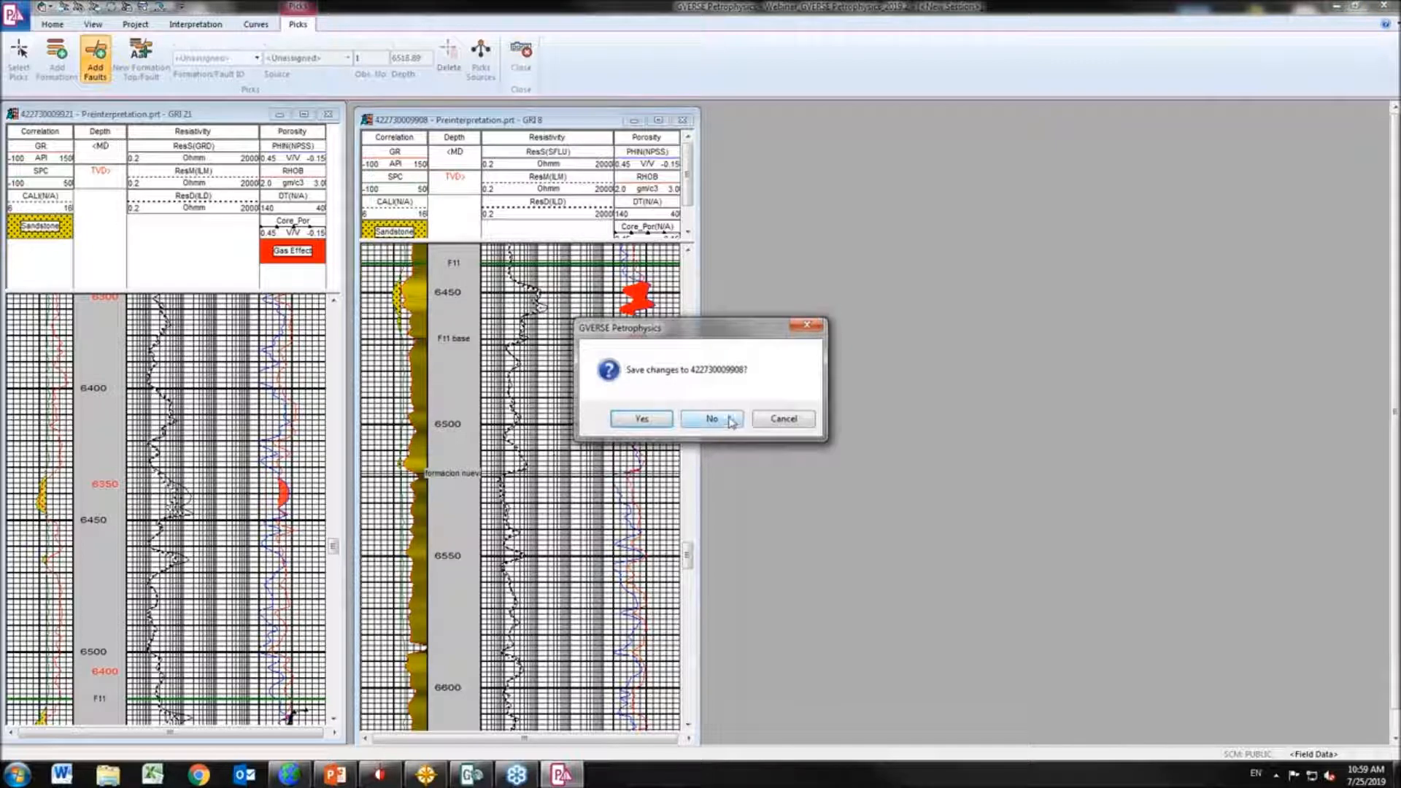
pyautogui.click(730, 420)
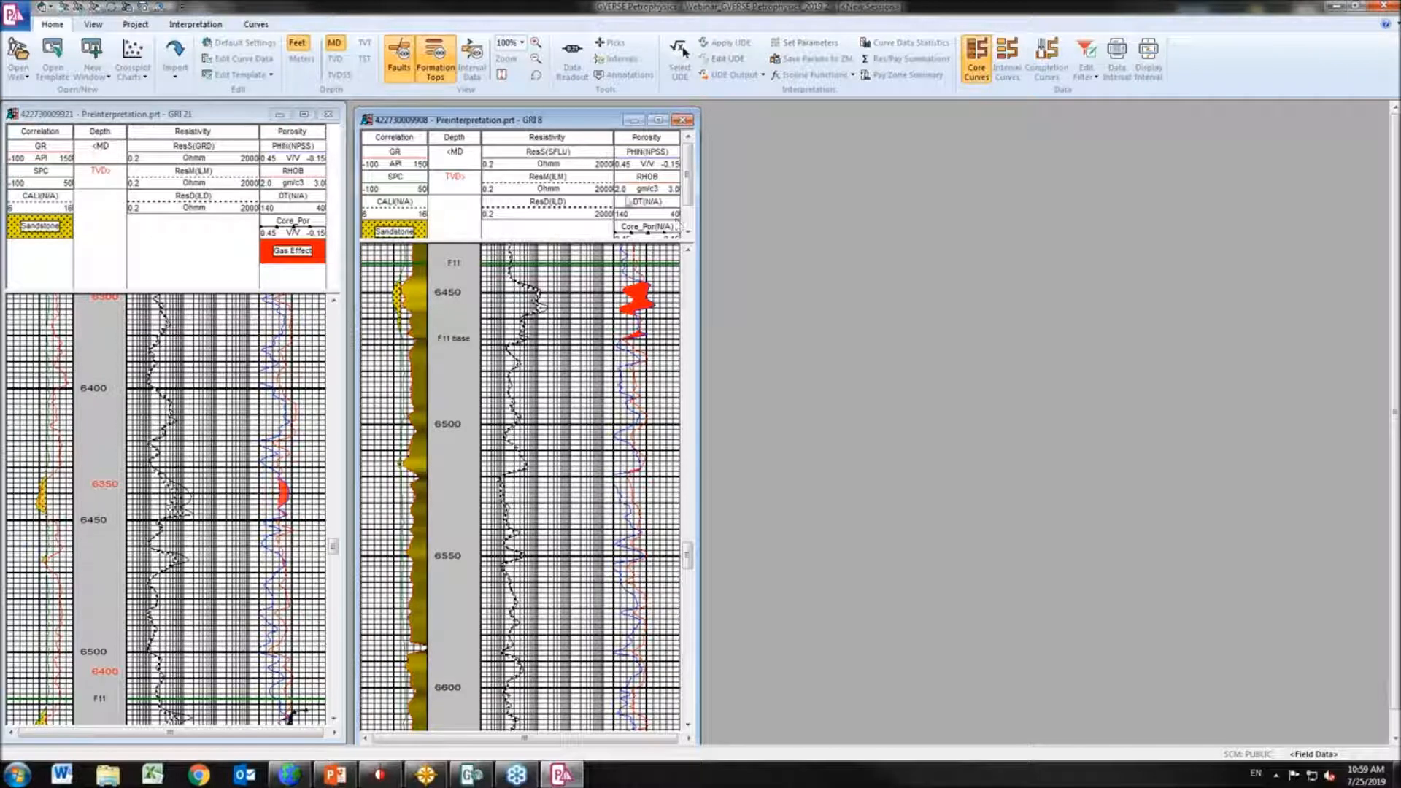
pyautogui.click(683, 119)
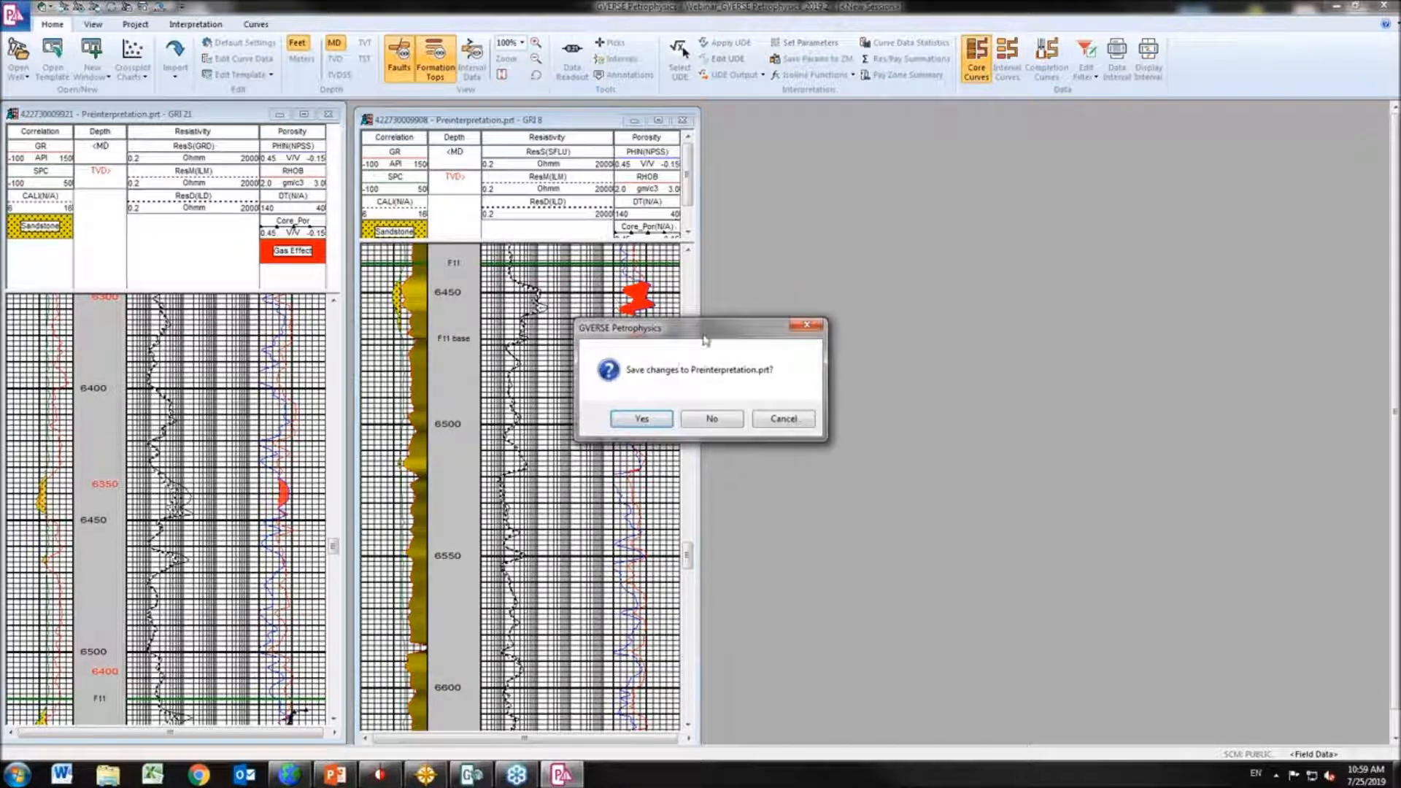
pyautogui.click(715, 418)
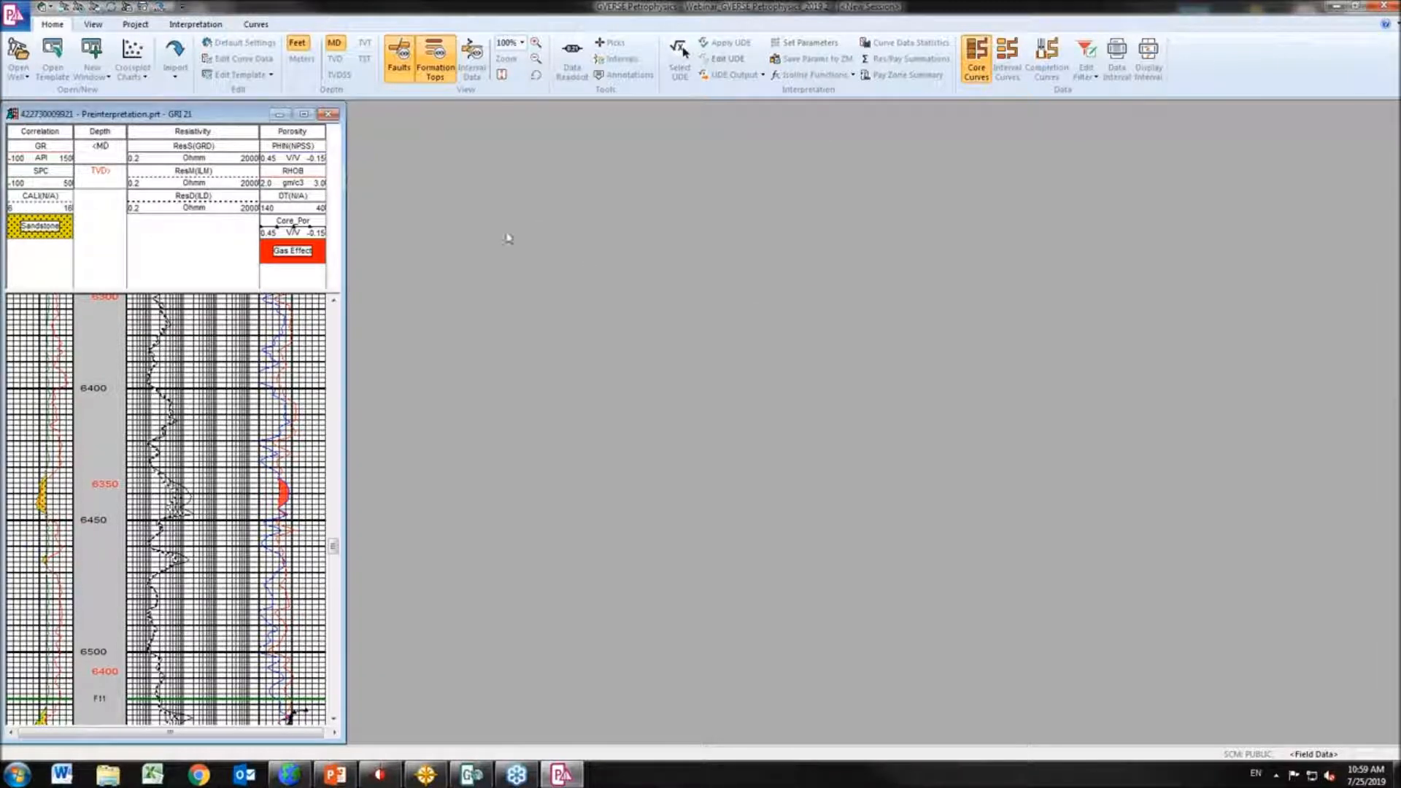
pyautogui.click(328, 113)
pyautogui.click(708, 420)
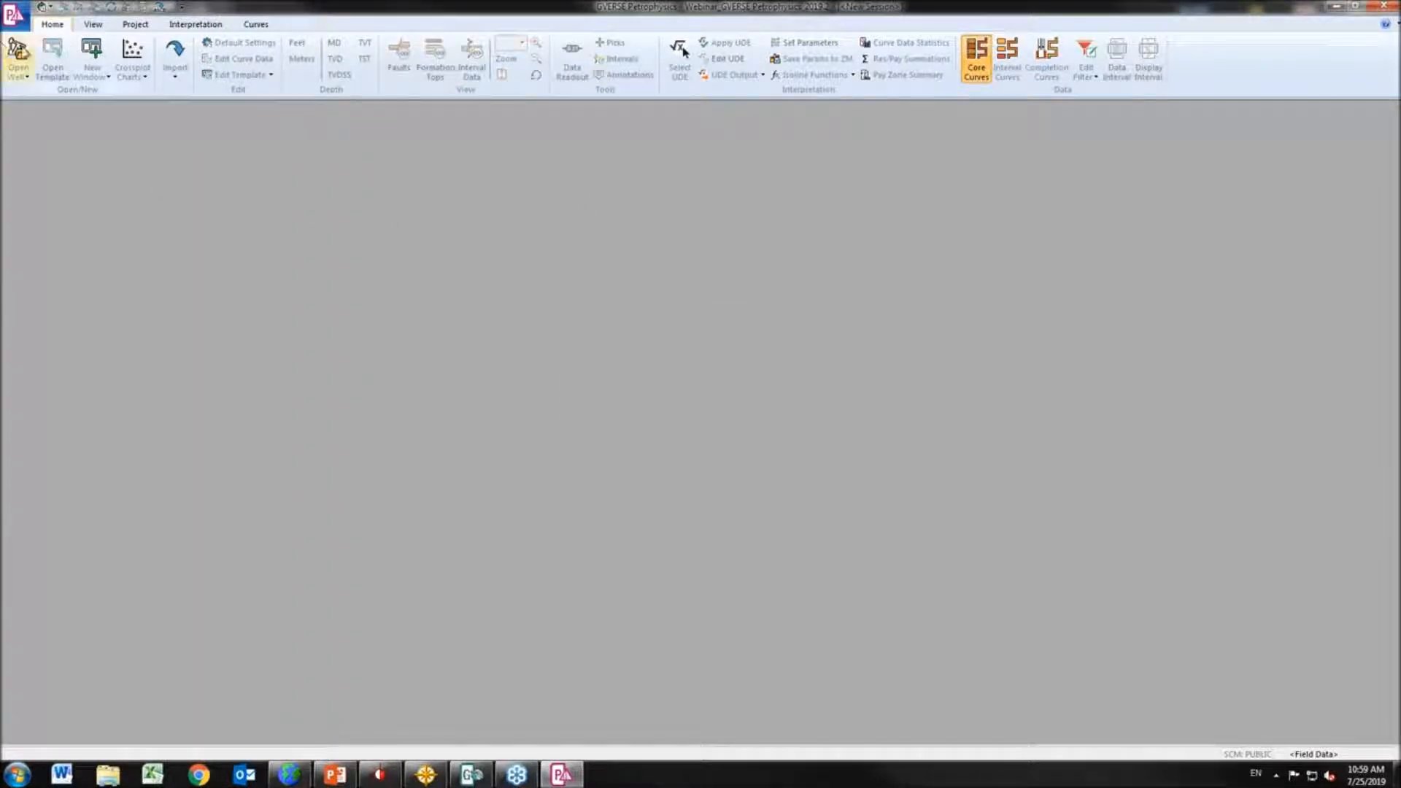
pyautogui.click(19, 55)
pyautogui.click(909, 214)
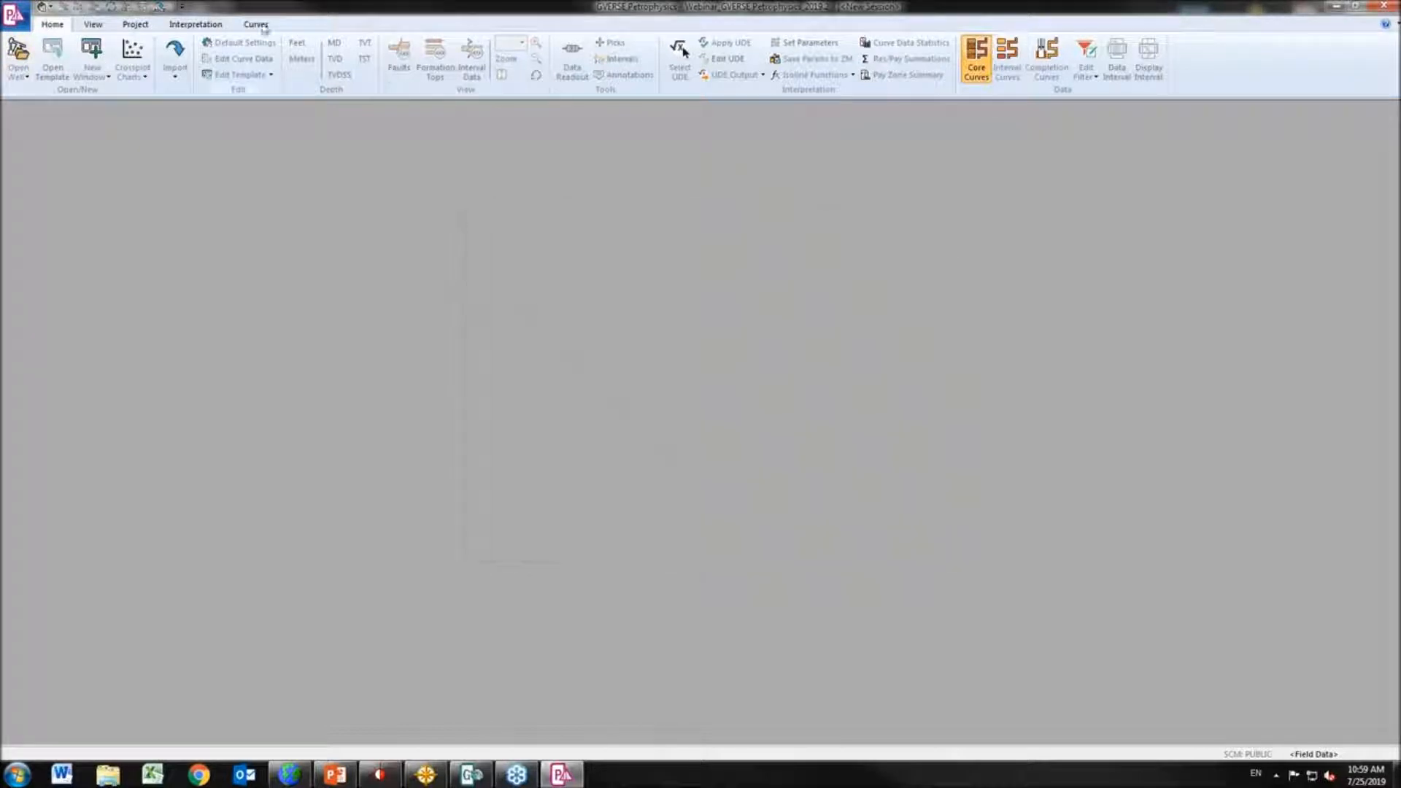
pyautogui.click(194, 25)
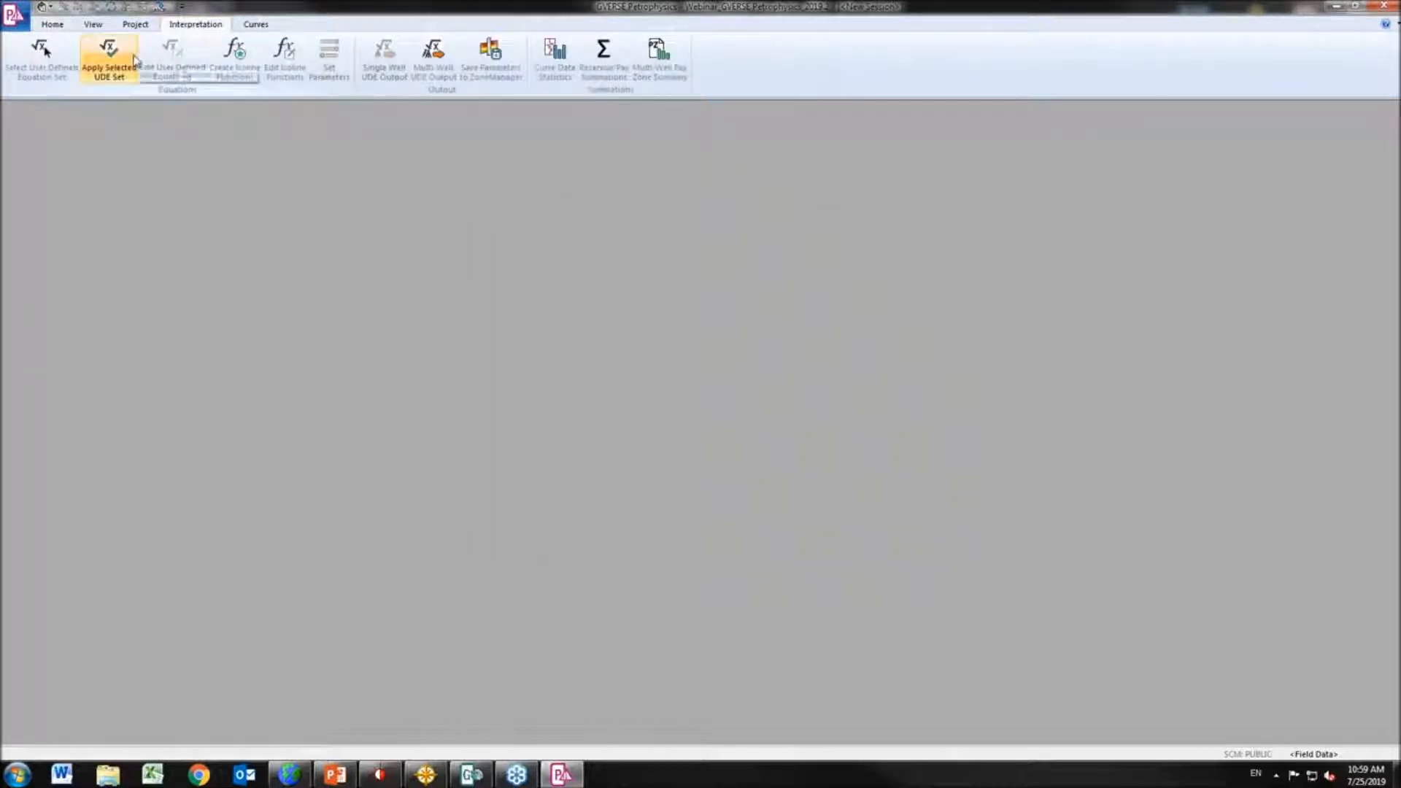
pyautogui.click(53, 24)
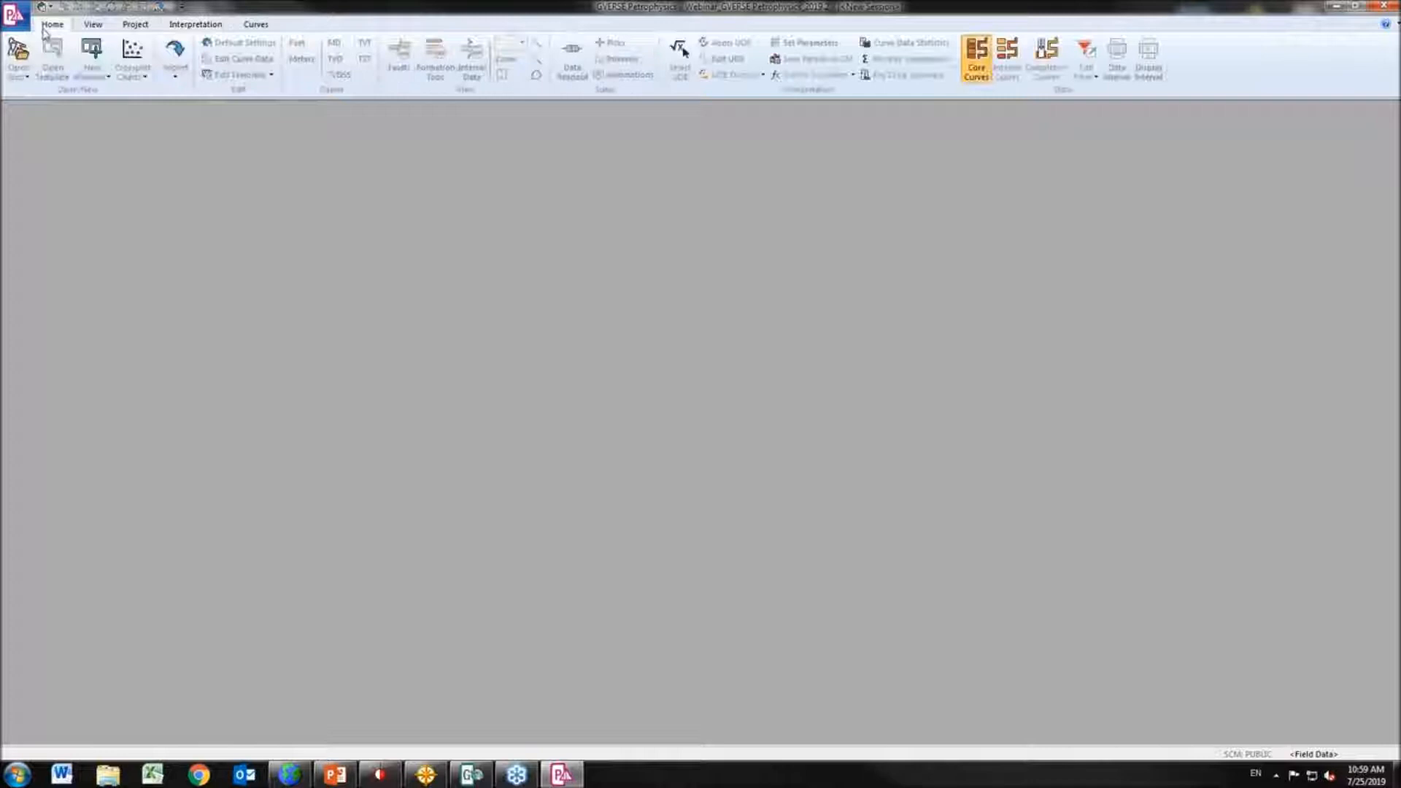
pyautogui.click(18, 55)
pyautogui.moveTo(848, 307); pyautogui.dragTo(852, 372)
pyautogui.click(779, 334)
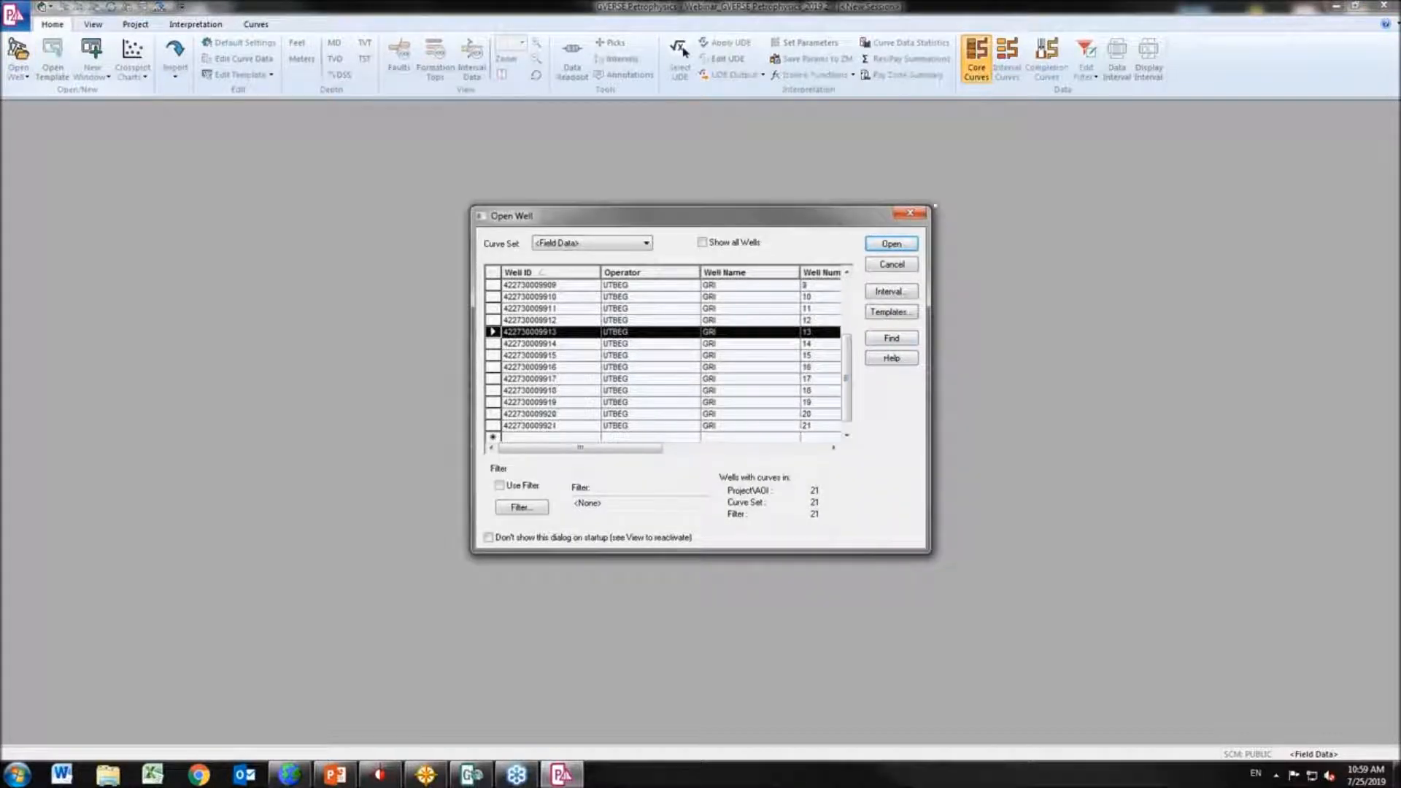
pyautogui.click(897, 249)
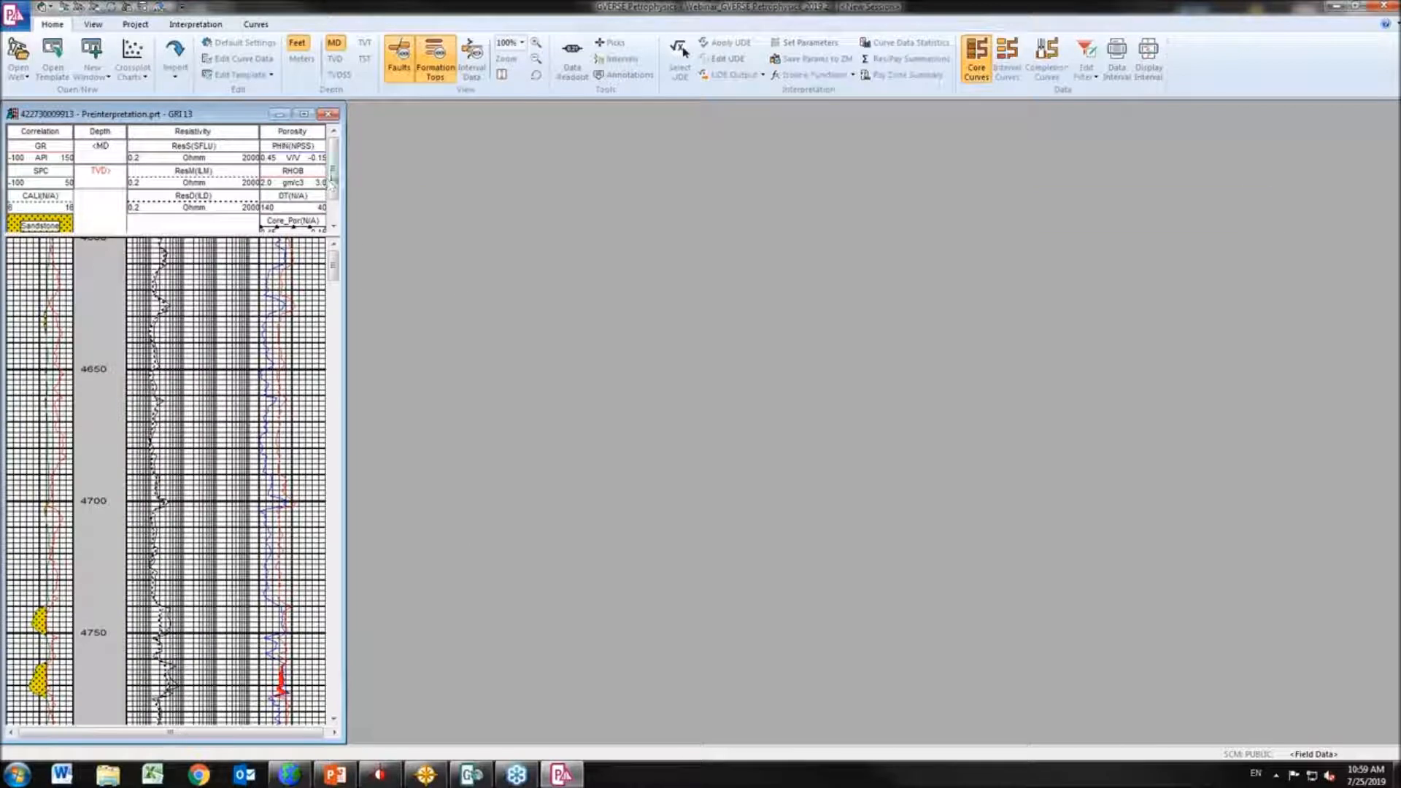
# Make the system equation set "3 Mineral Neut/Dens/PEF XPlot" the active user defined equation set
pyautogui.click(192, 24)
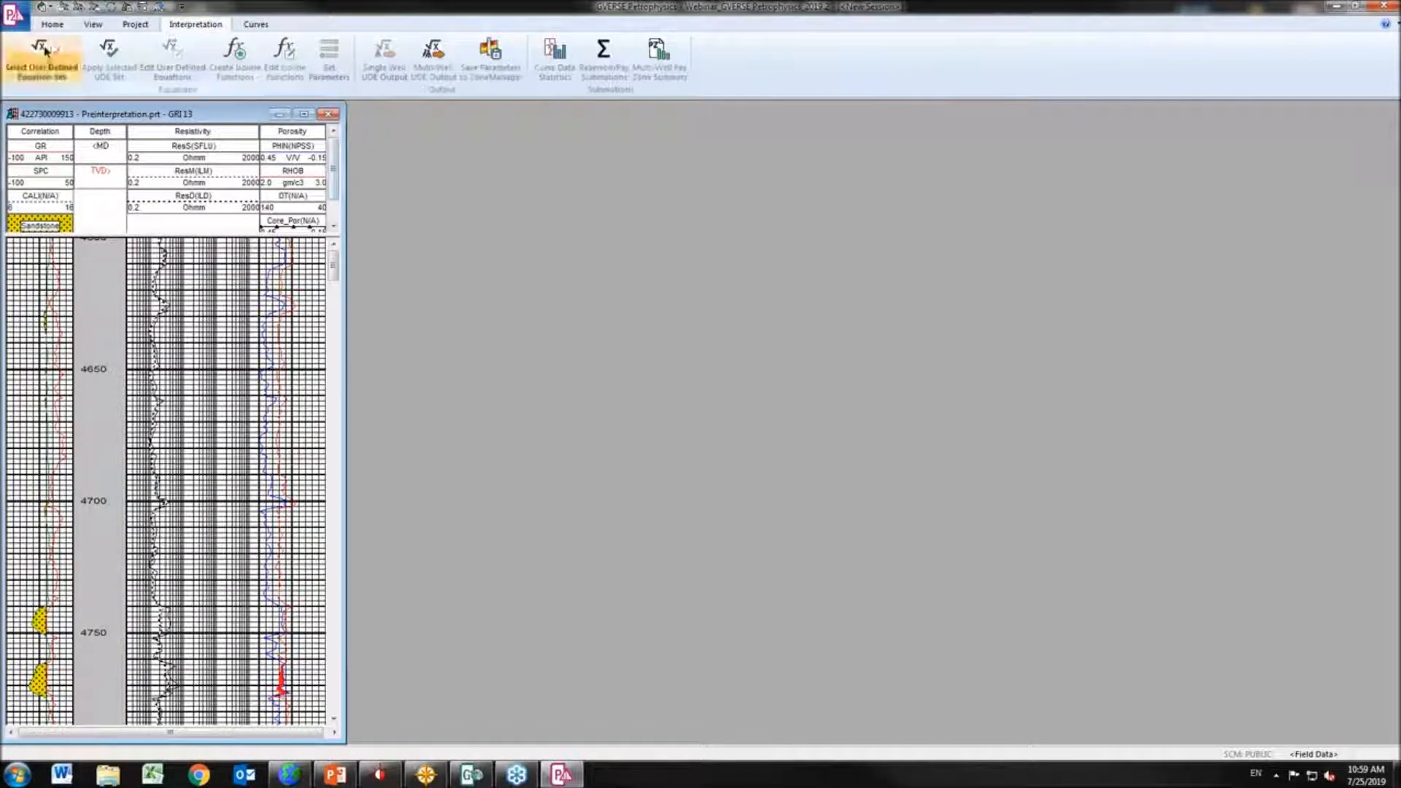
pyautogui.click(44, 53)
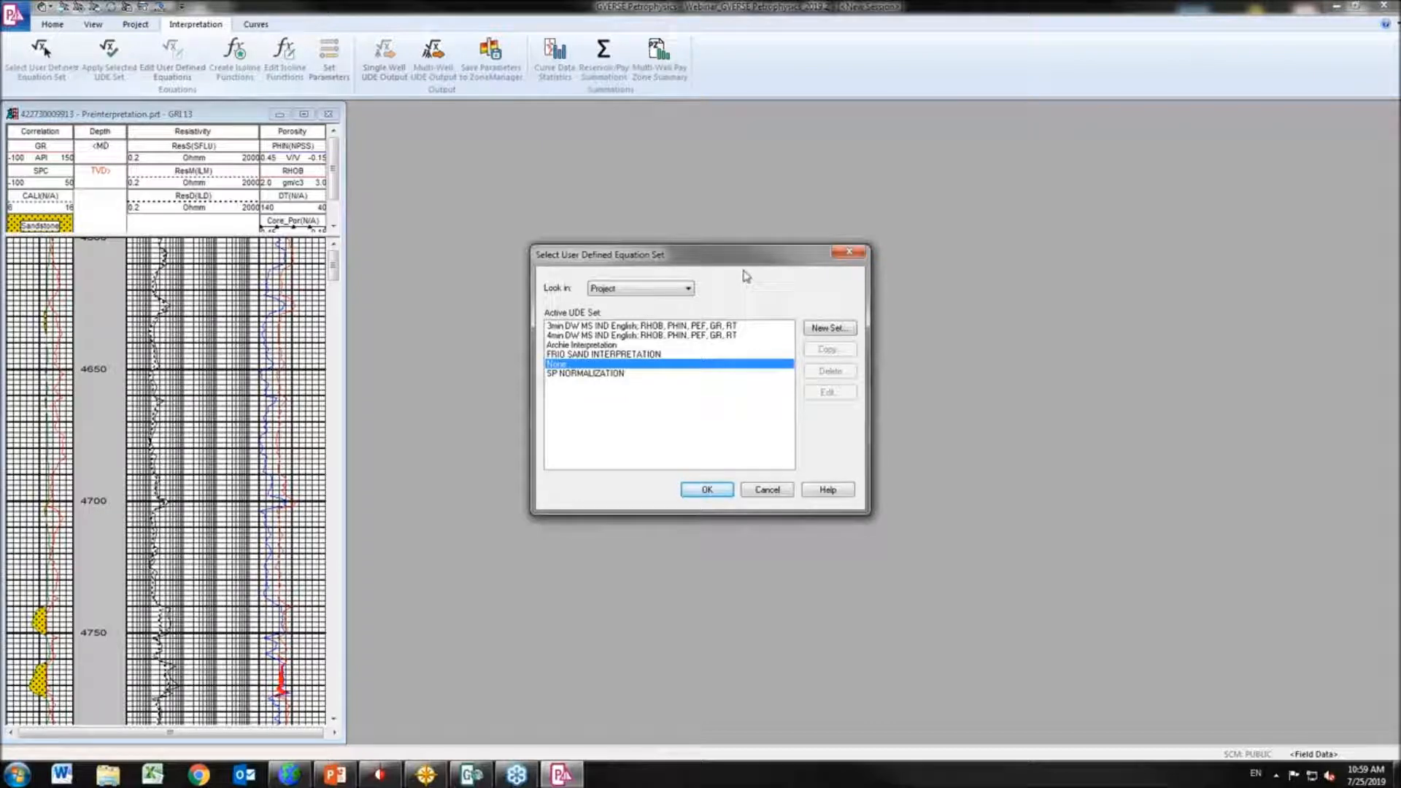
pyautogui.click(674, 290)
pyautogui.click(666, 314)
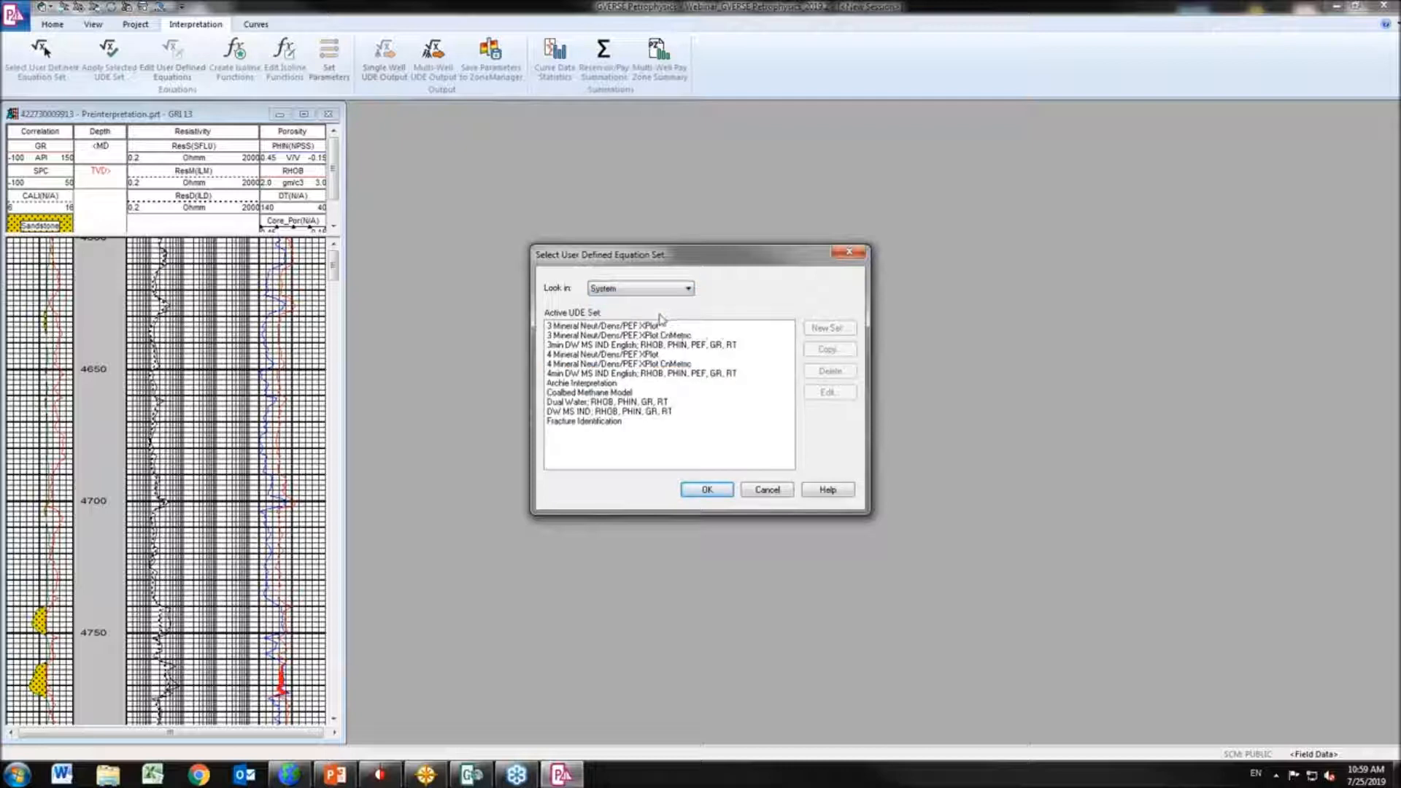
pyautogui.click(641, 327)
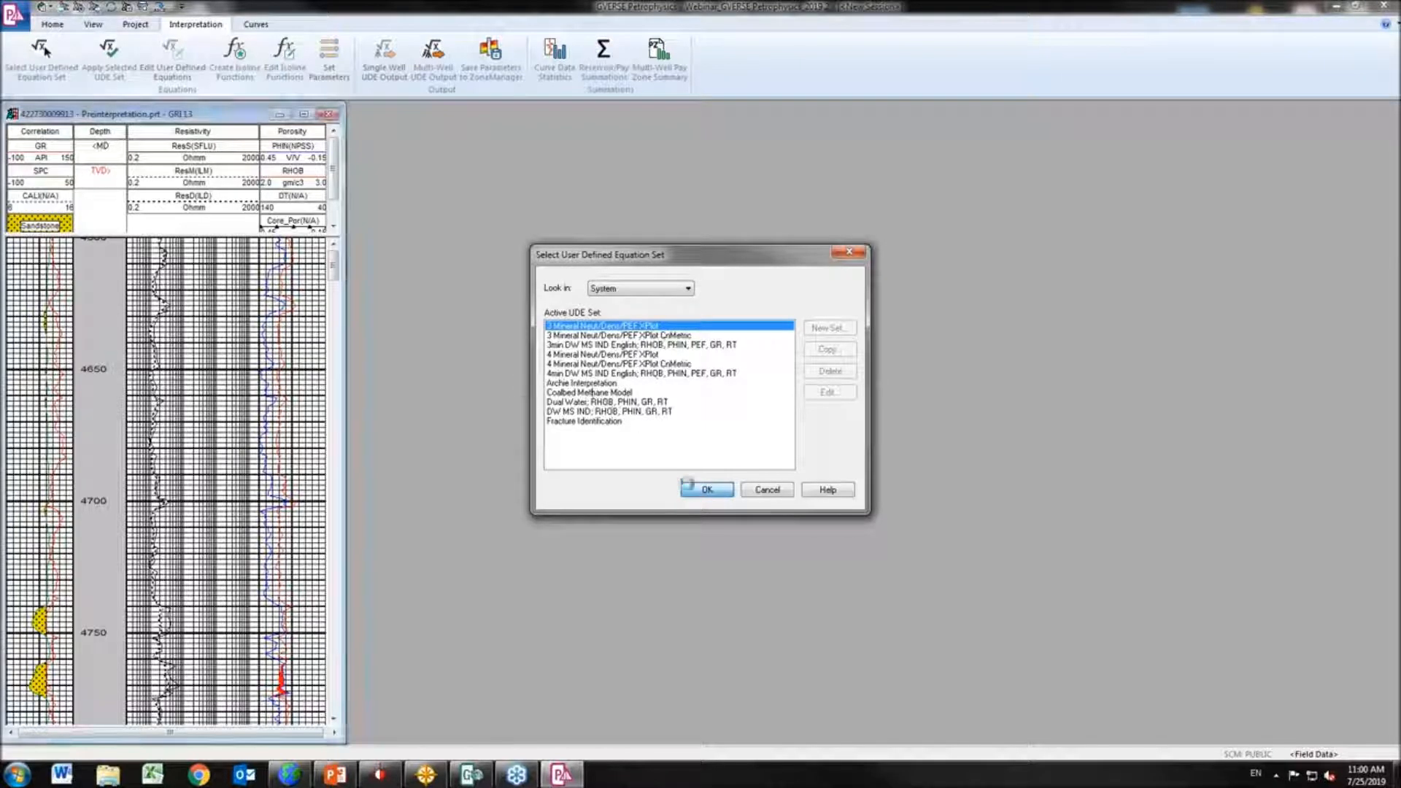
pyautogui.press('Return')
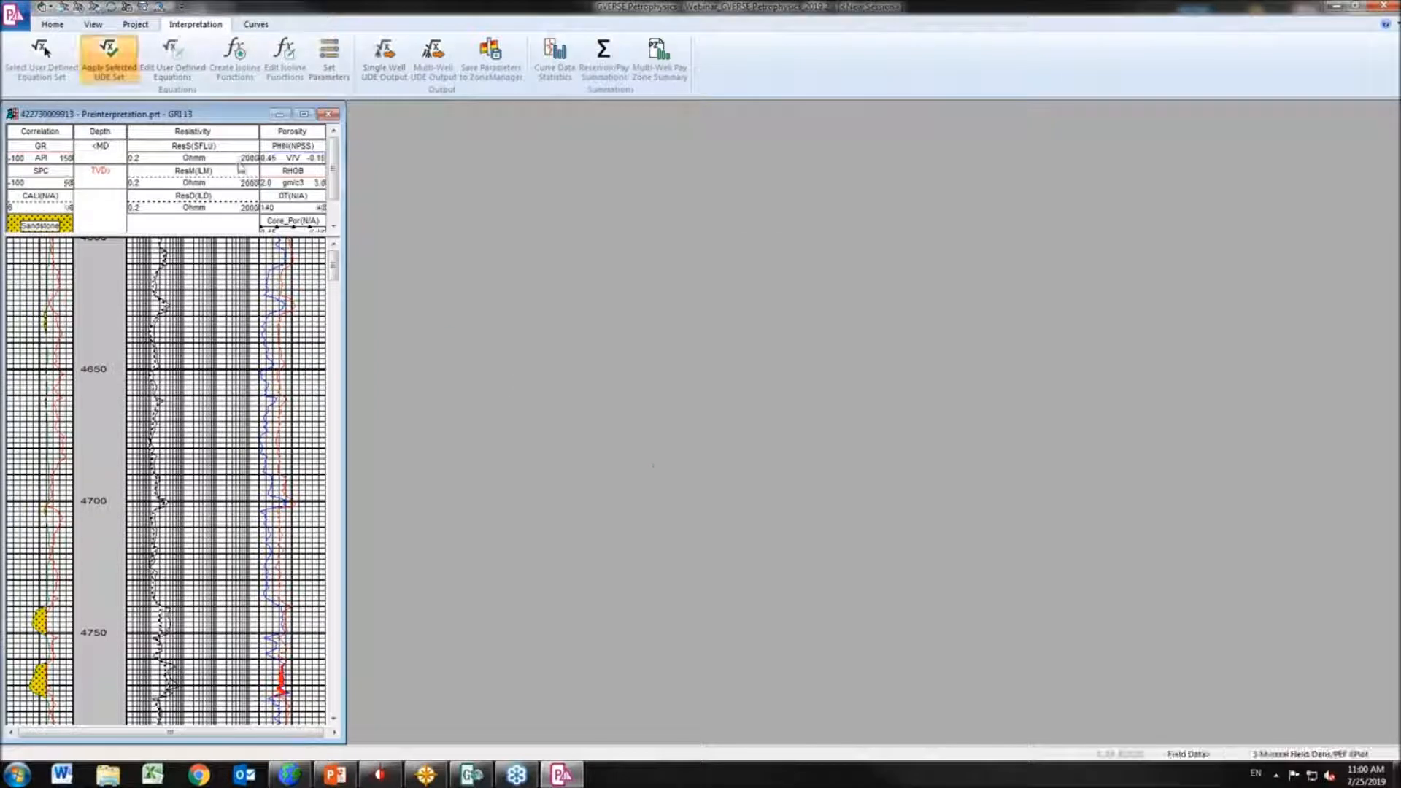
# Apply the interpretation set "3min DW MS IND English: RHOB, PHIN, PEF, GR, RT" to the well and enlarge the log's header area
pyautogui.click(135, 25)
pyautogui.click(66, 55)
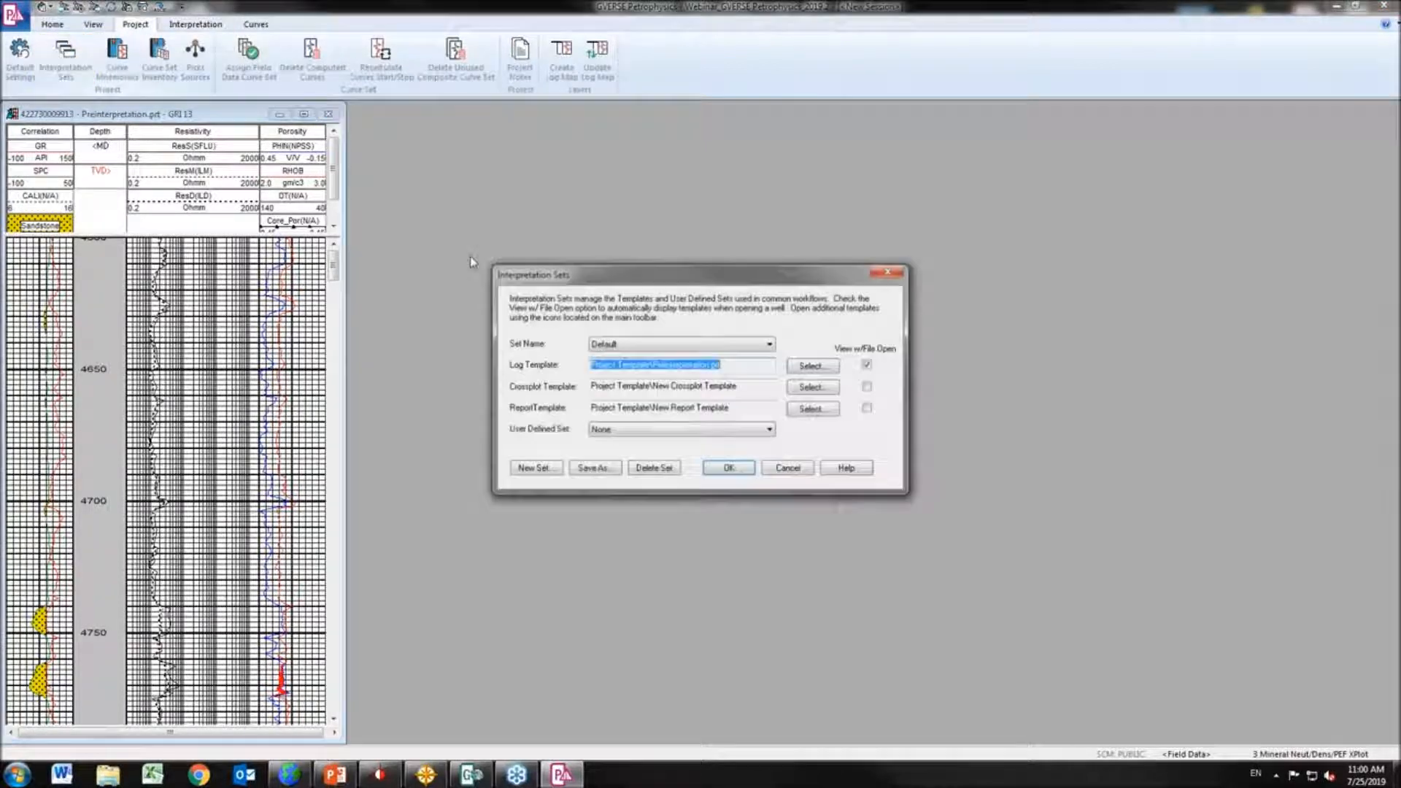
pyautogui.click(645, 344)
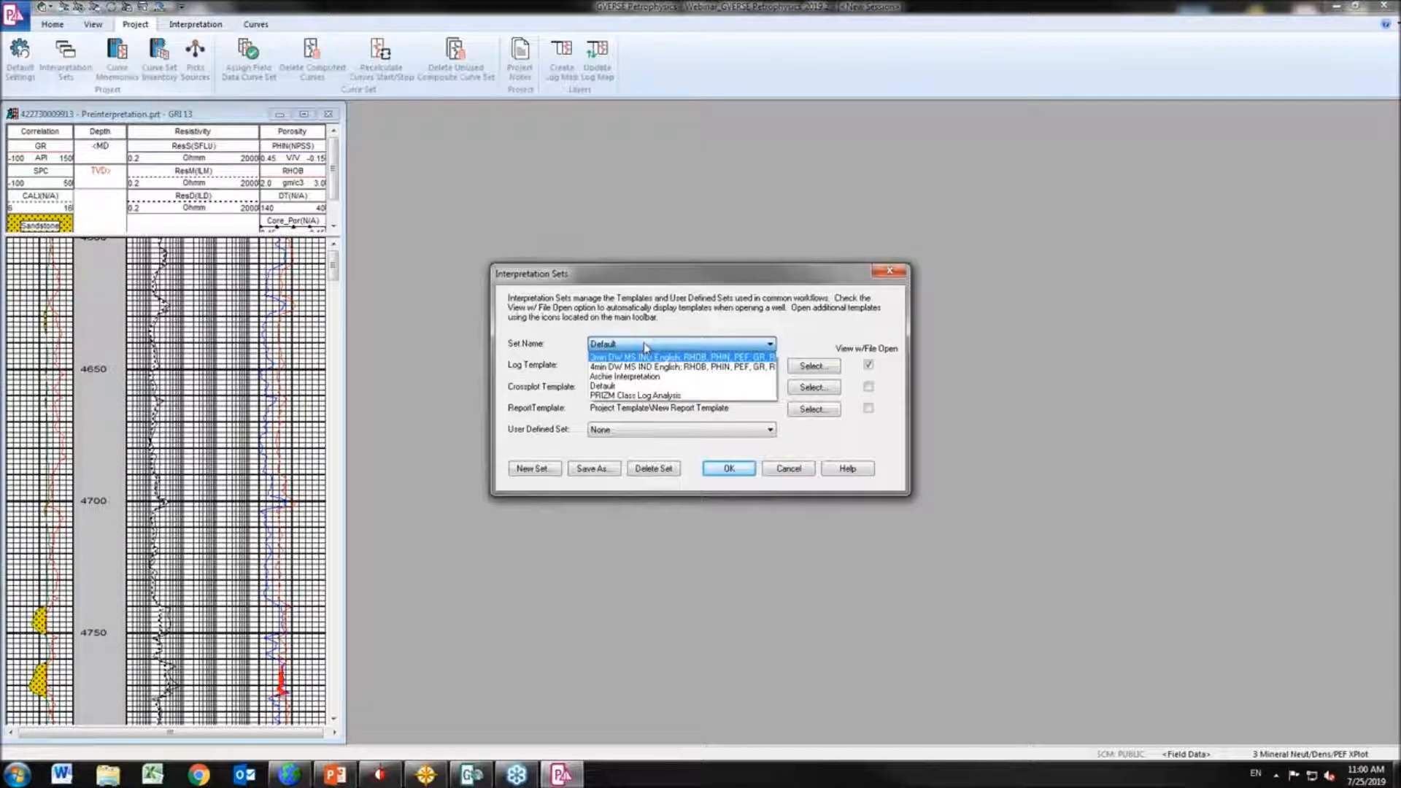
pyautogui.click(641, 358)
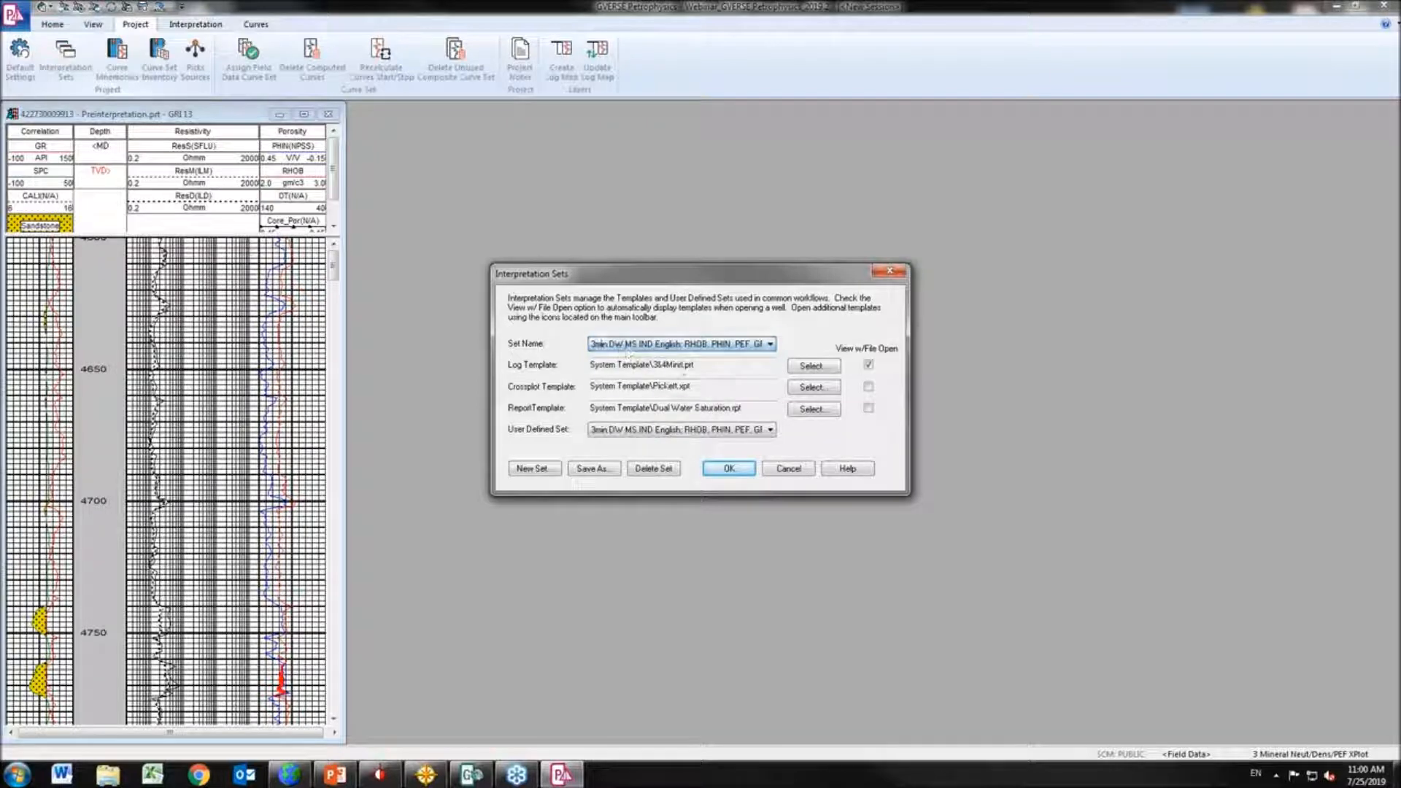
pyautogui.click(730, 469)
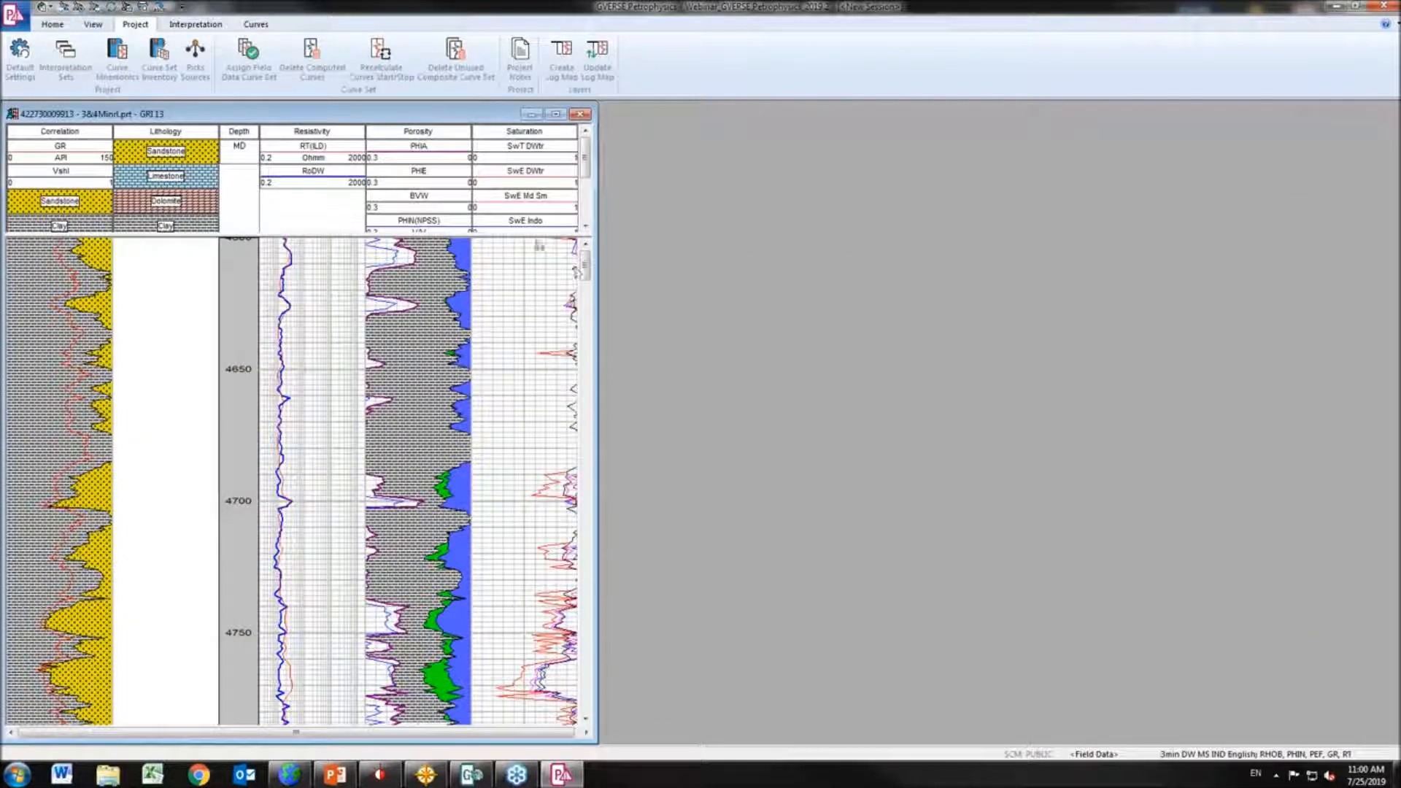
pyautogui.moveTo(539, 234); pyautogui.dragTo(569, 367)
pyautogui.scroll(5, 569, 372)
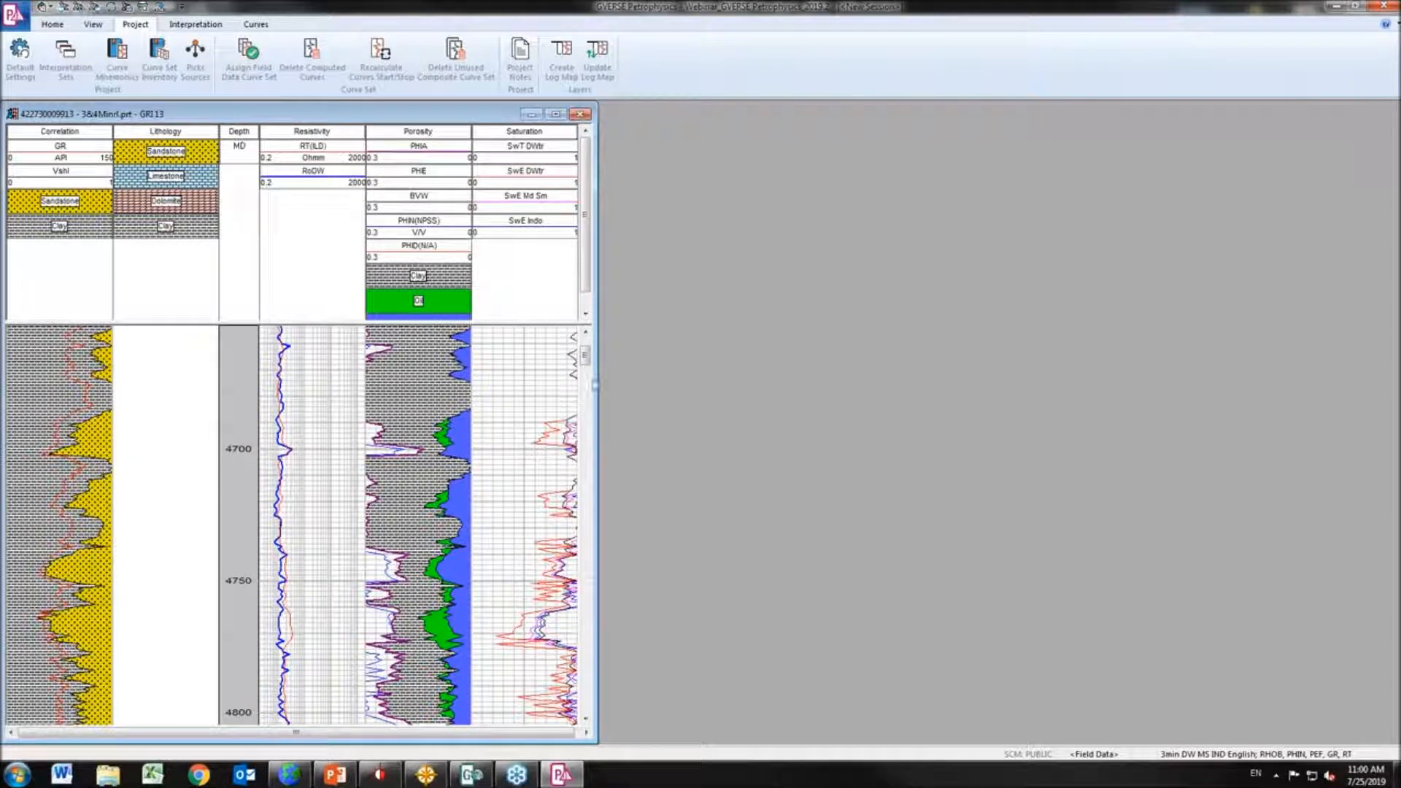
# Switch the interpretation set back to Default, with the Preinterpretation log template and no user defined set
pyautogui.click(95, 24)
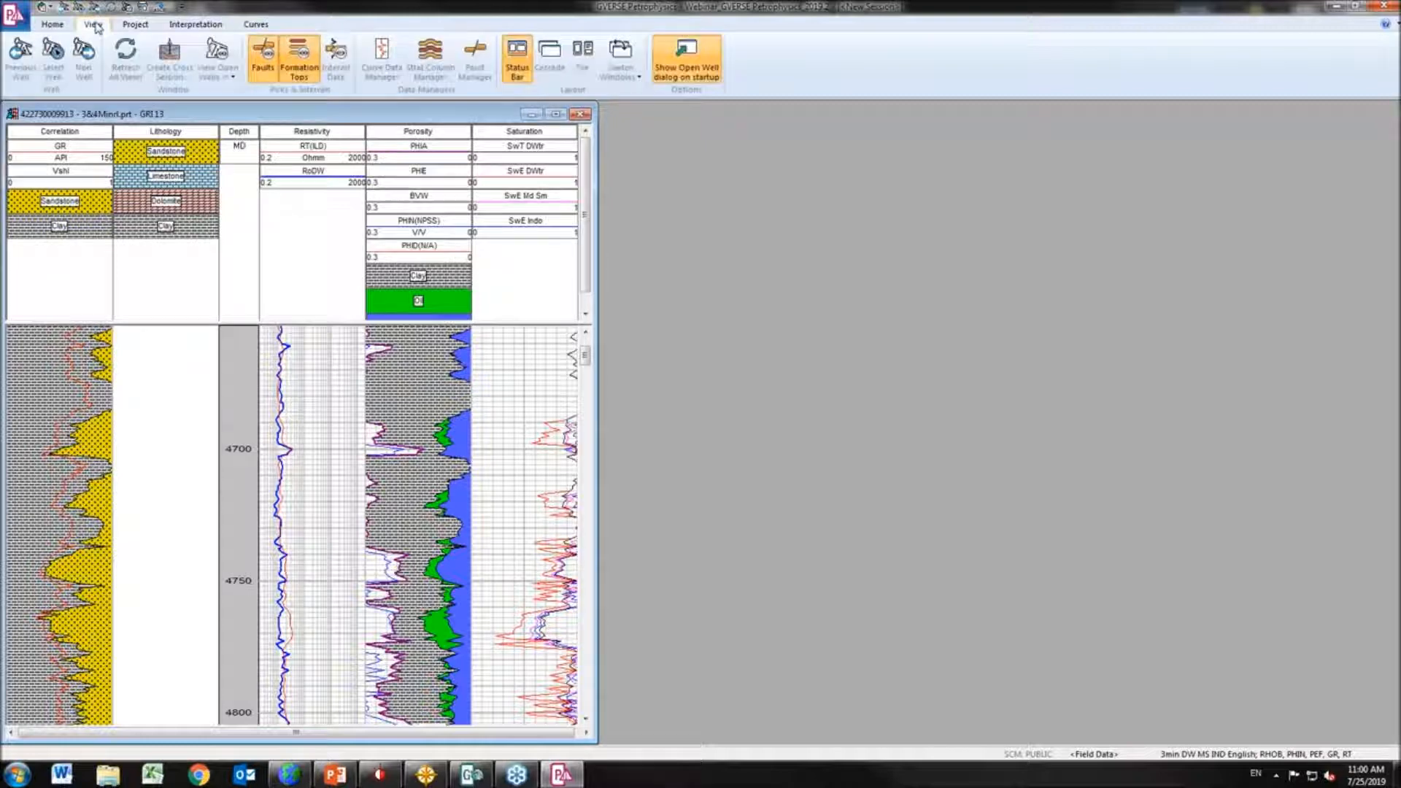
pyautogui.click(201, 26)
pyautogui.click(135, 24)
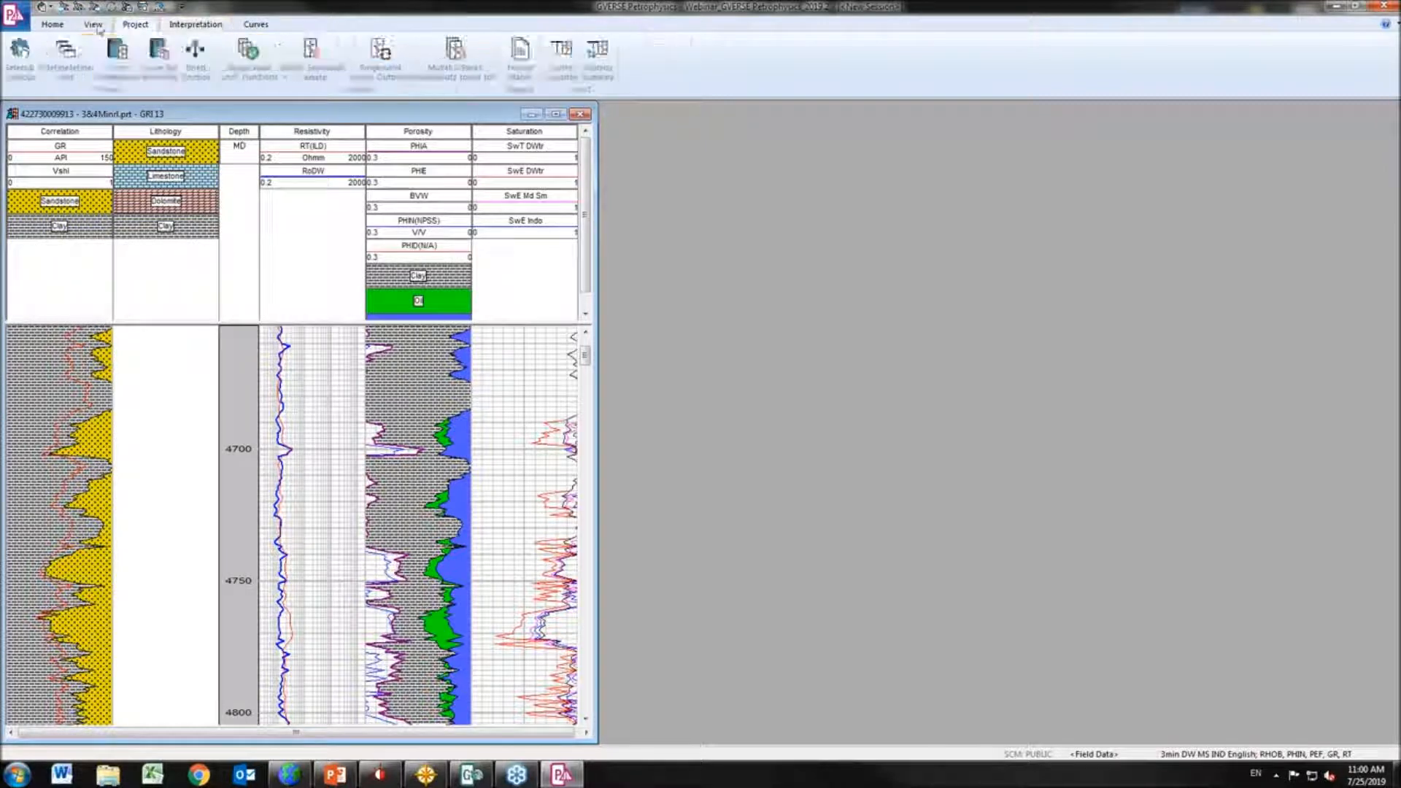
pyautogui.click(66, 57)
pyautogui.click(770, 344)
pyautogui.click(620, 387)
pyautogui.click(729, 469)
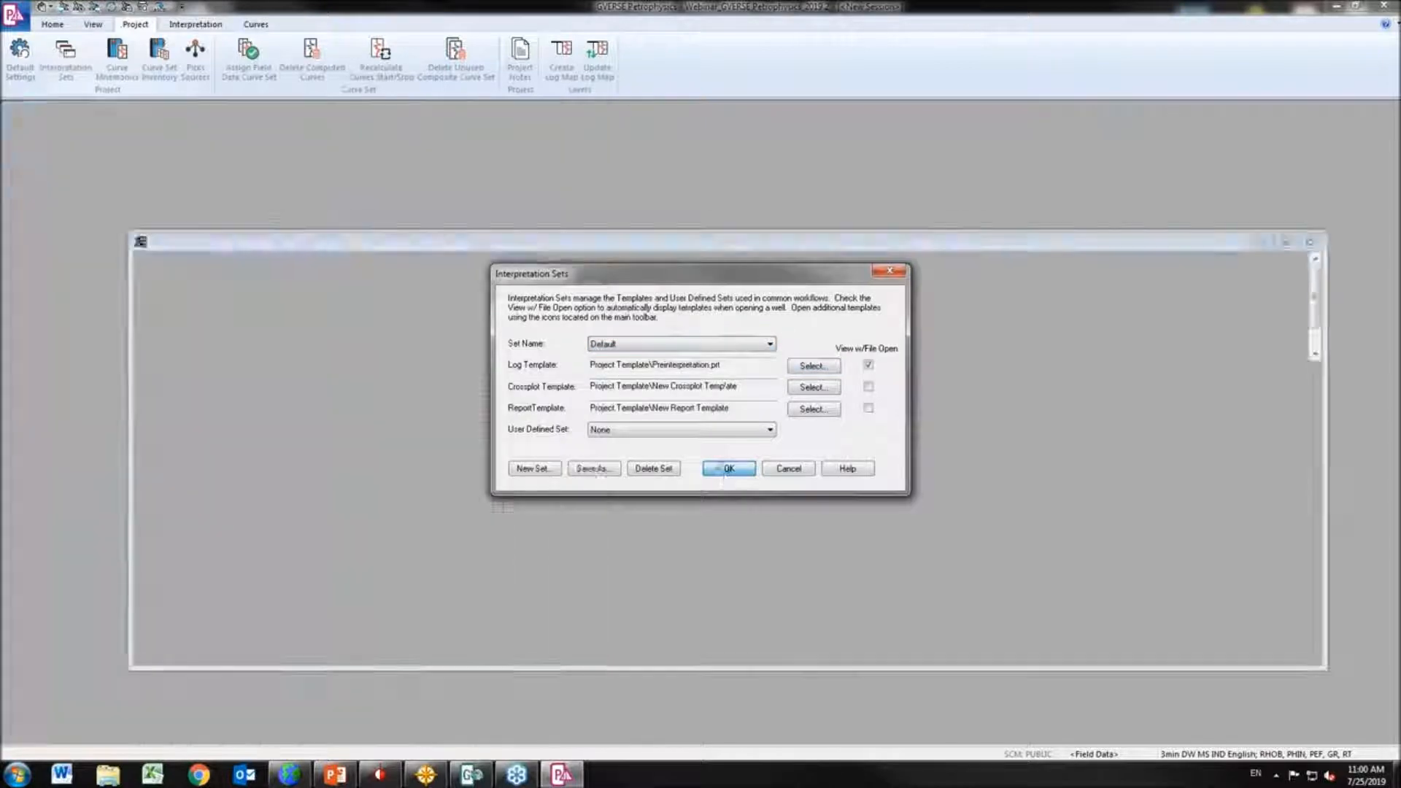
# Examine the options for creating a new user defined equation set without creating one
pyautogui.click(195, 24)
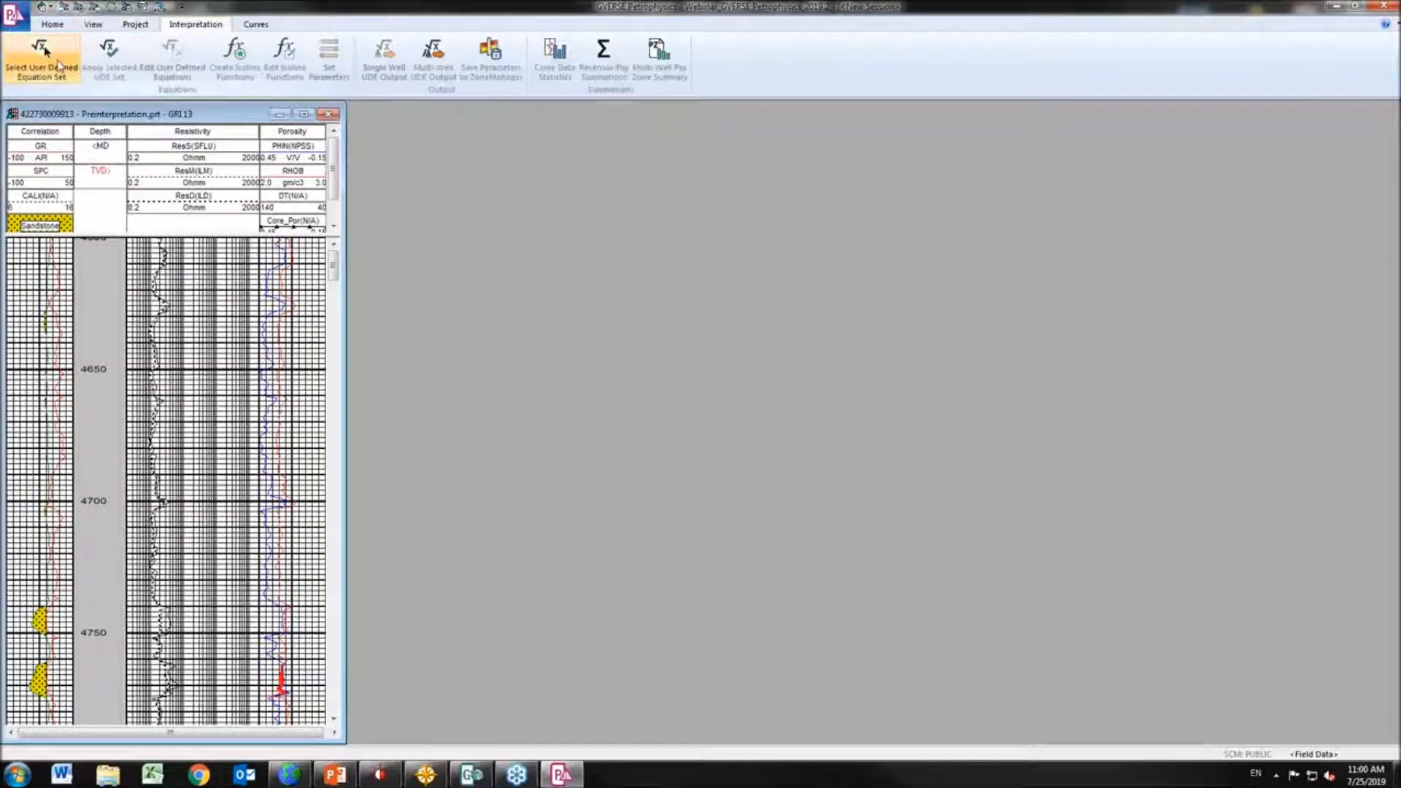
pyautogui.click(41, 54)
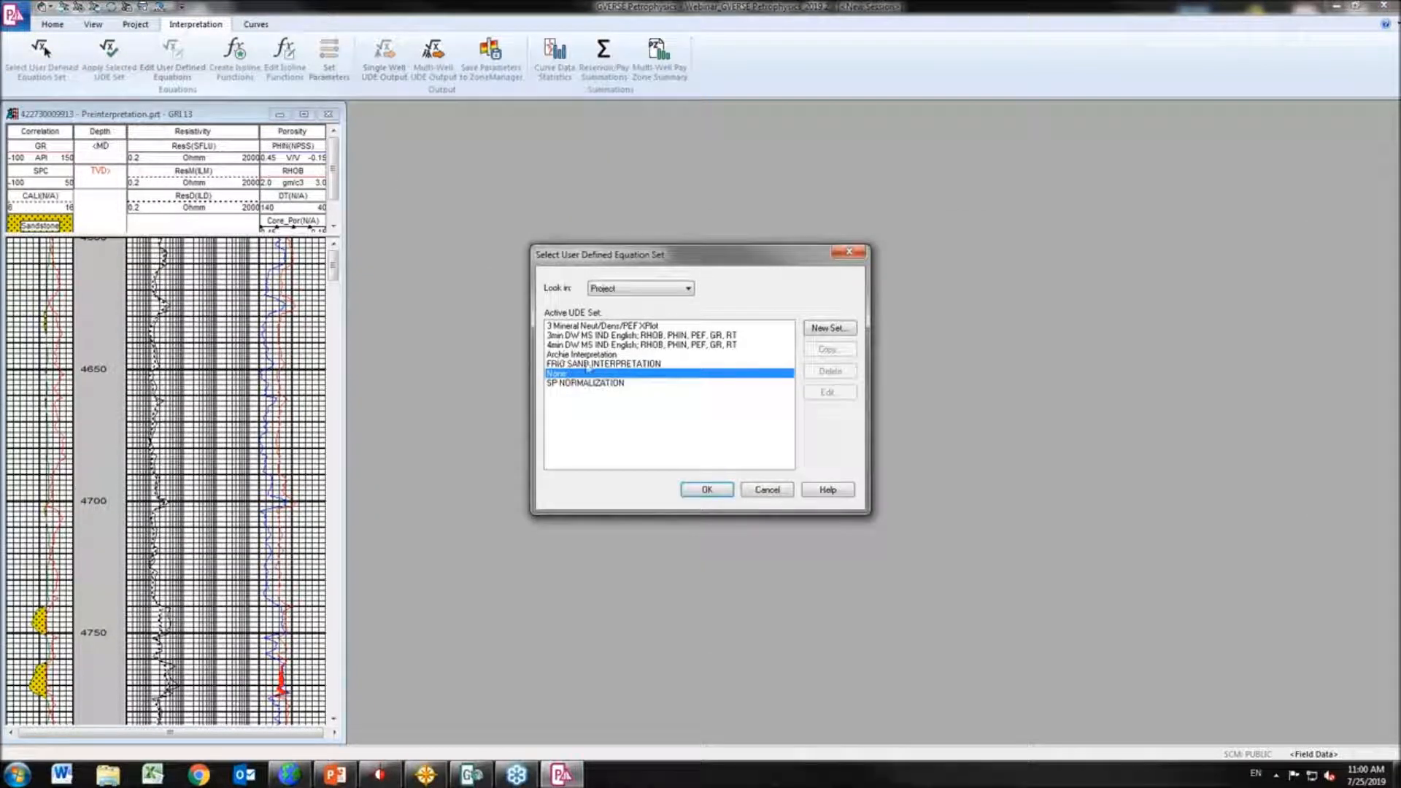
pyautogui.click(830, 336)
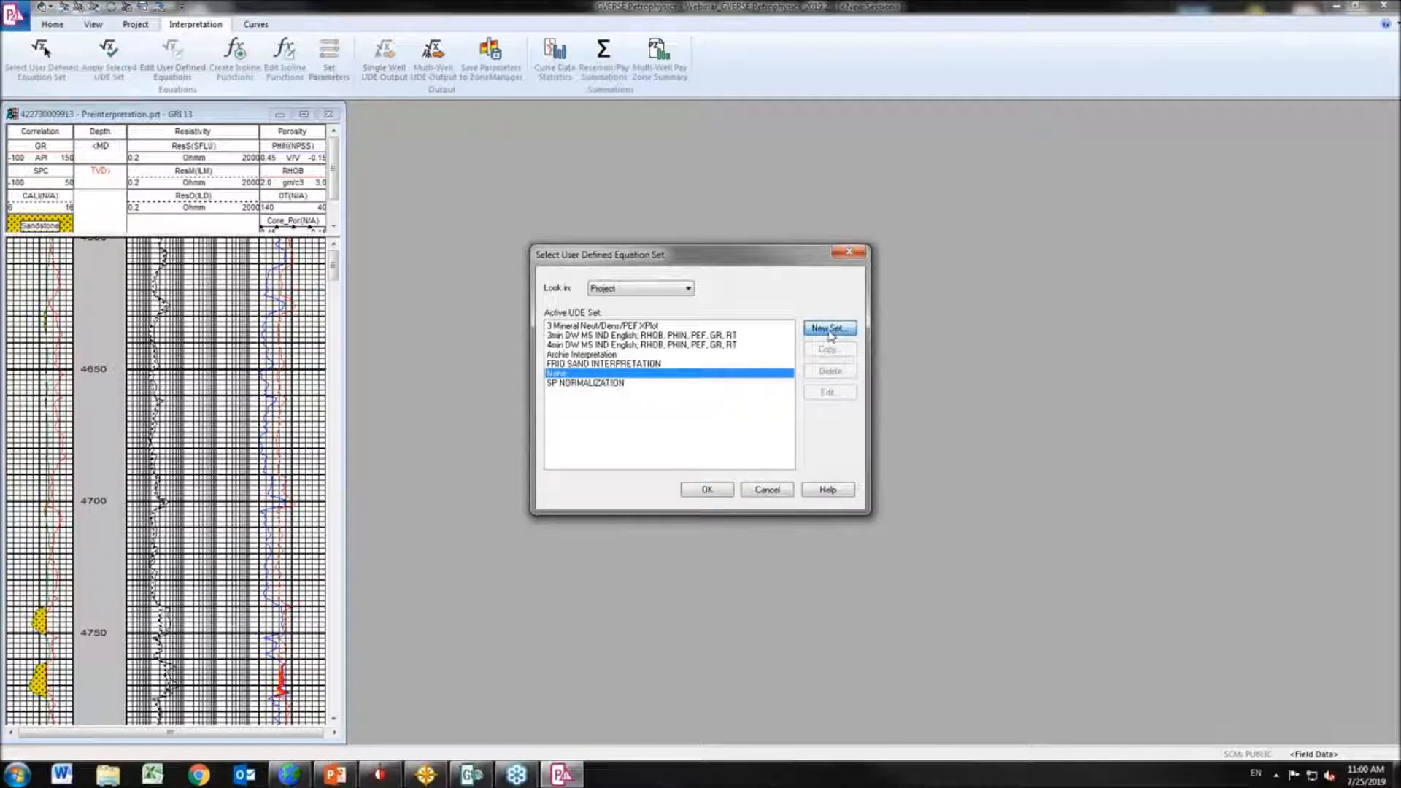
pyautogui.moveTo(723, 300); pyautogui.dragTo(1042, 254)
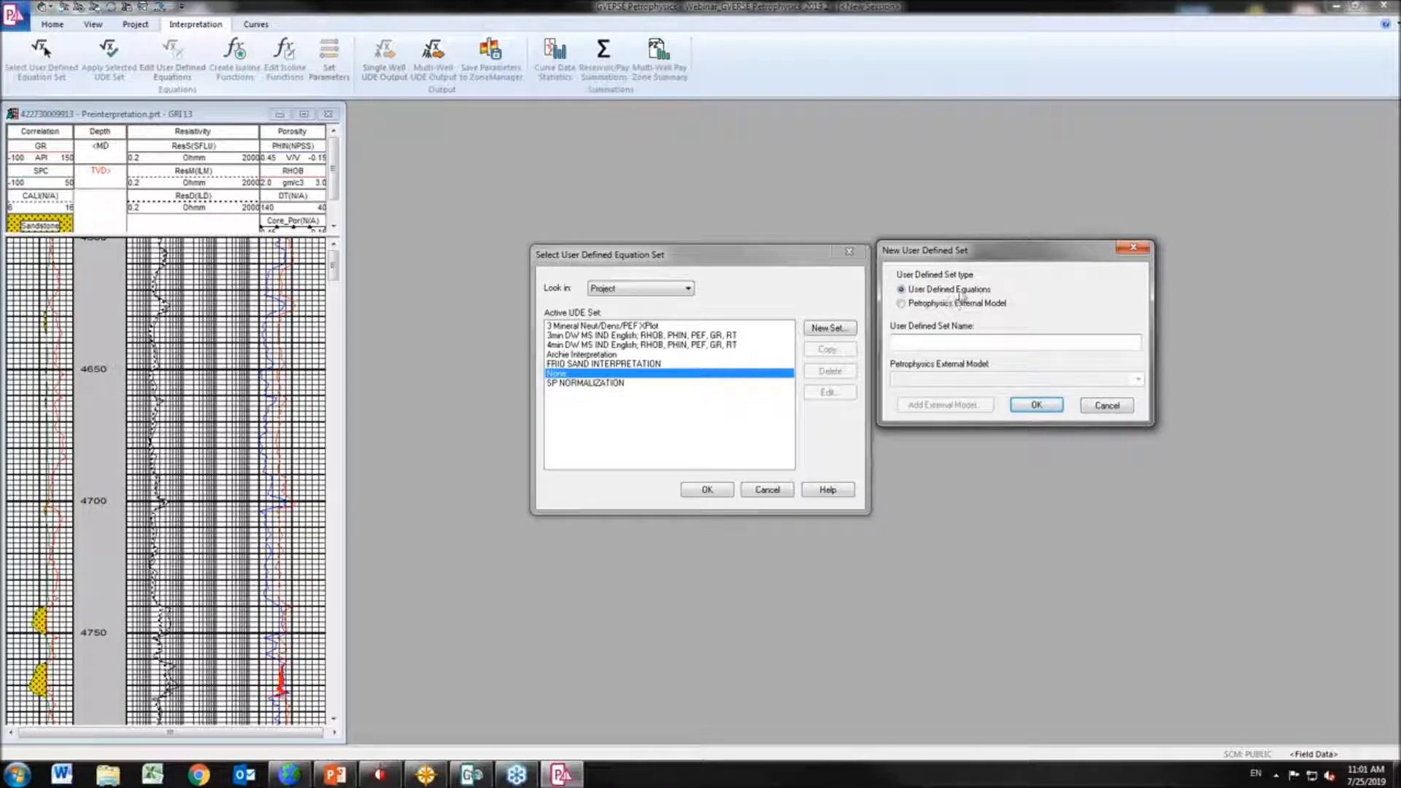
pyautogui.click(1133, 249)
# Make FRIO SAND INTERPRETATION the active user defined equation set and apply it to the well
pyautogui.click(601, 365)
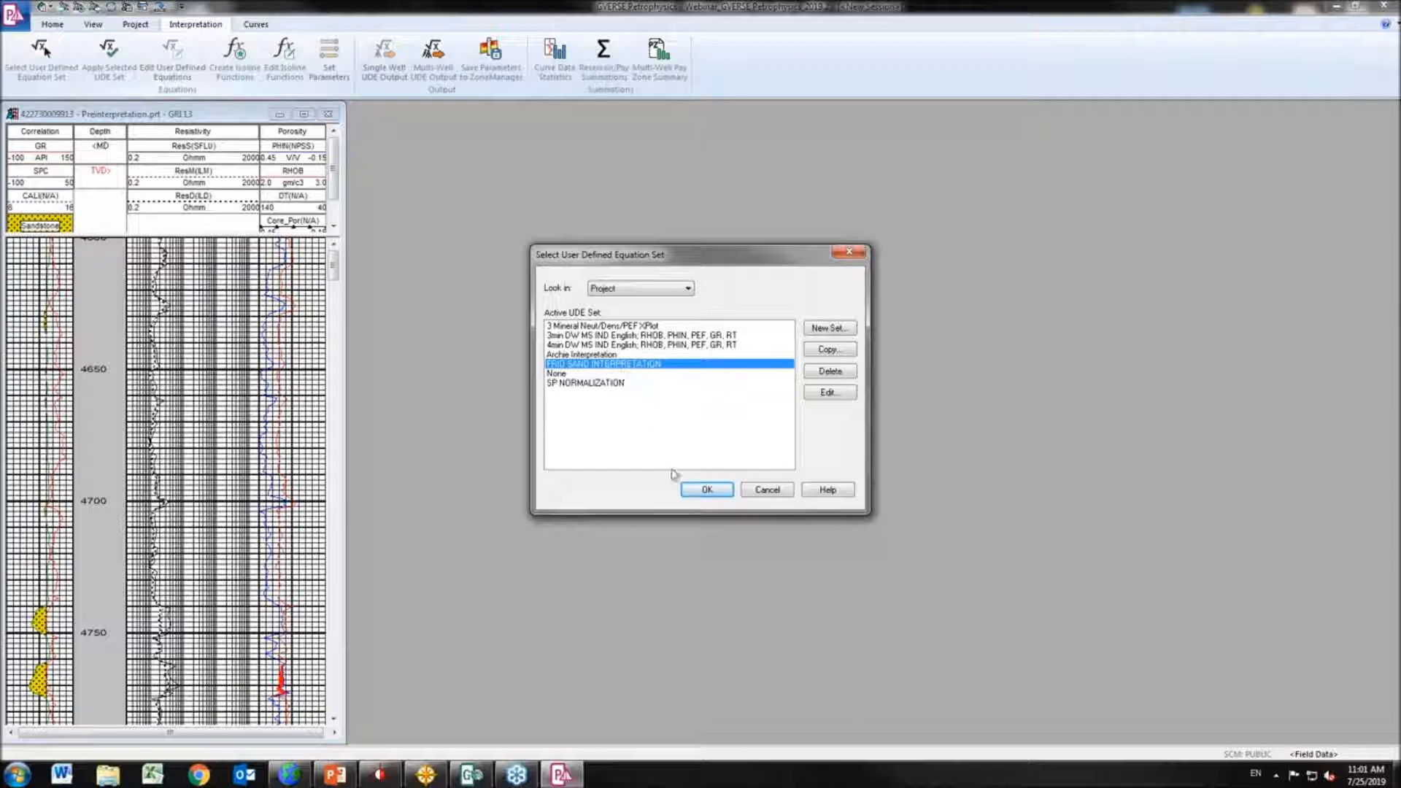
pyautogui.click(705, 489)
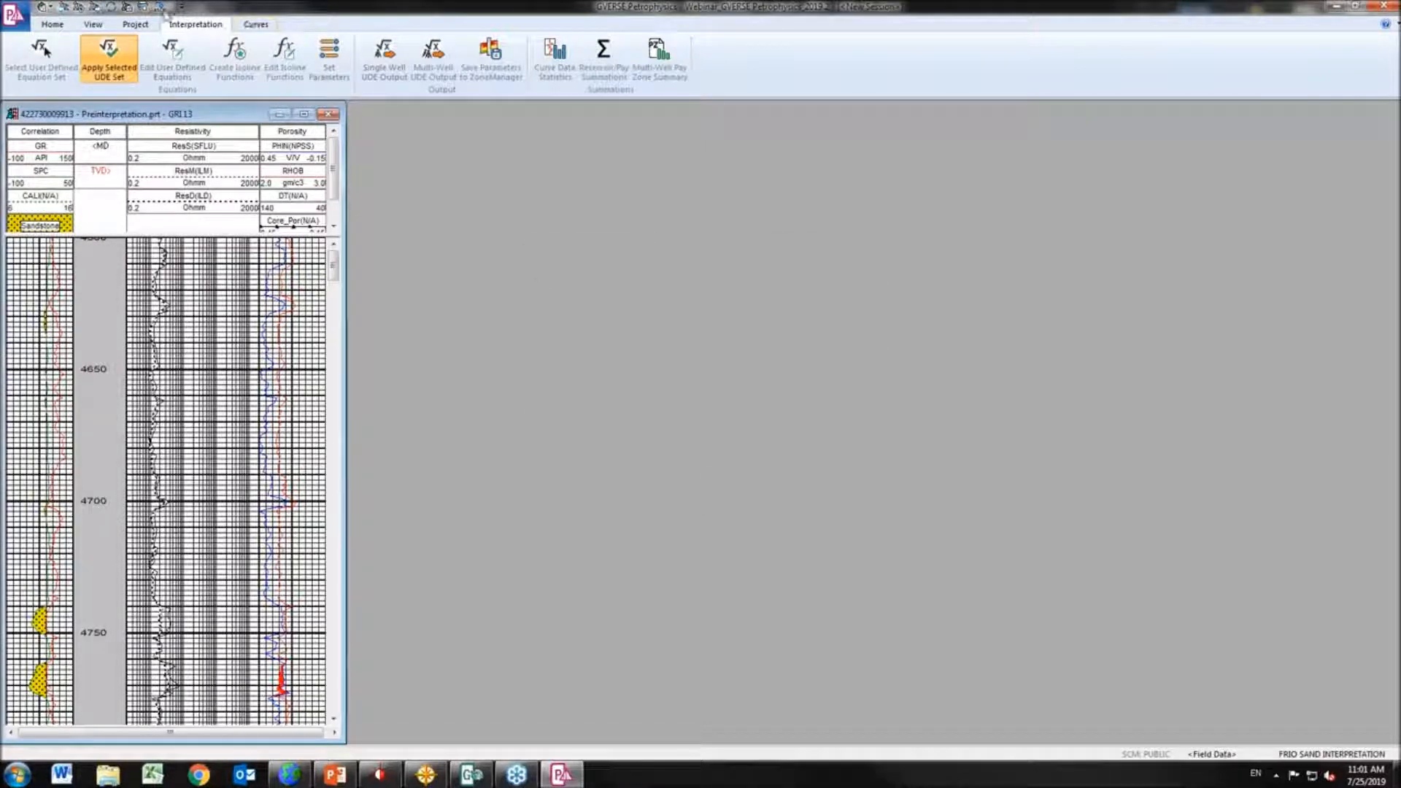
pyautogui.click(102, 70)
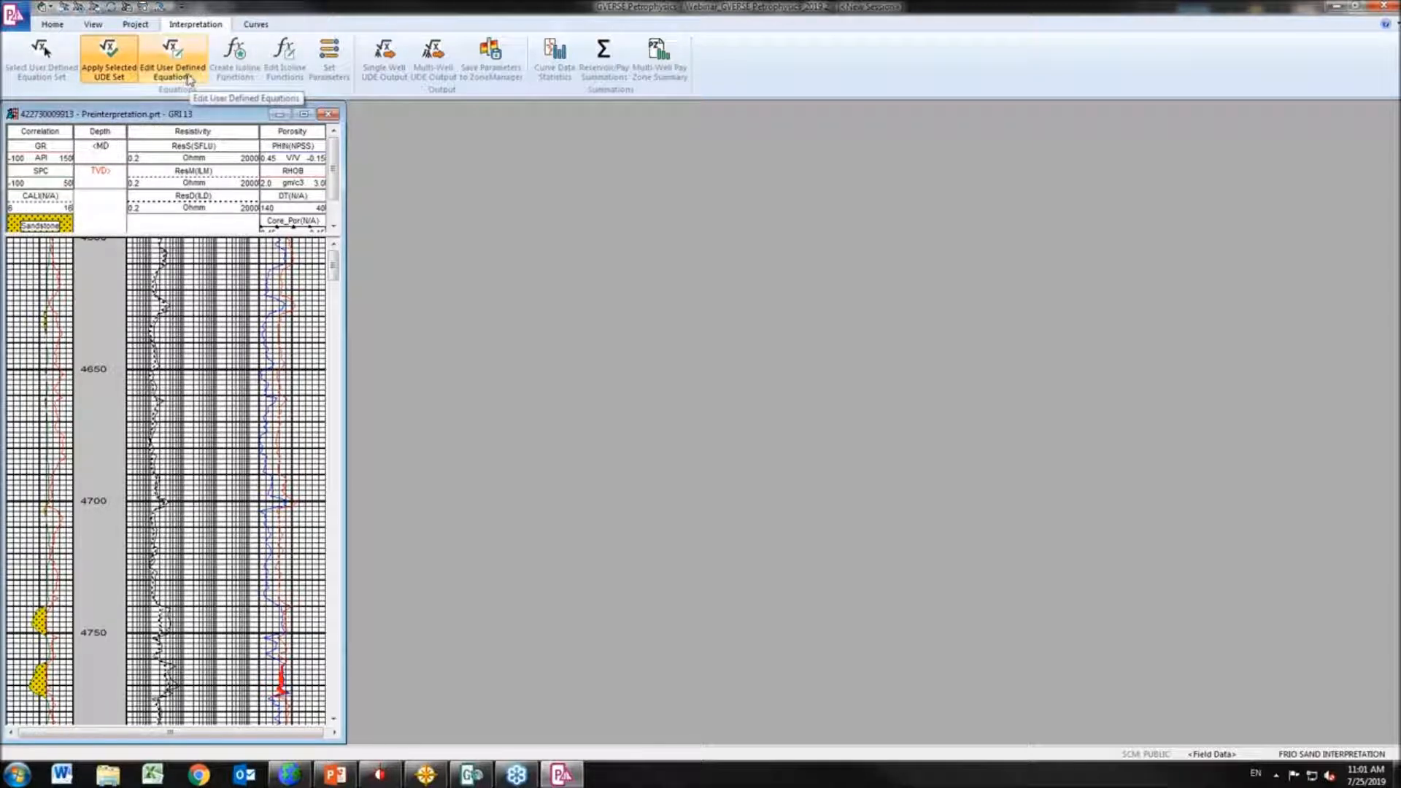
# Open the FRIO SAND INTERPRETATION equations for editing and make the editor window taller
pyautogui.click(191, 74)
pyautogui.moveTo(585, 164); pyautogui.dragTo(699, 159)
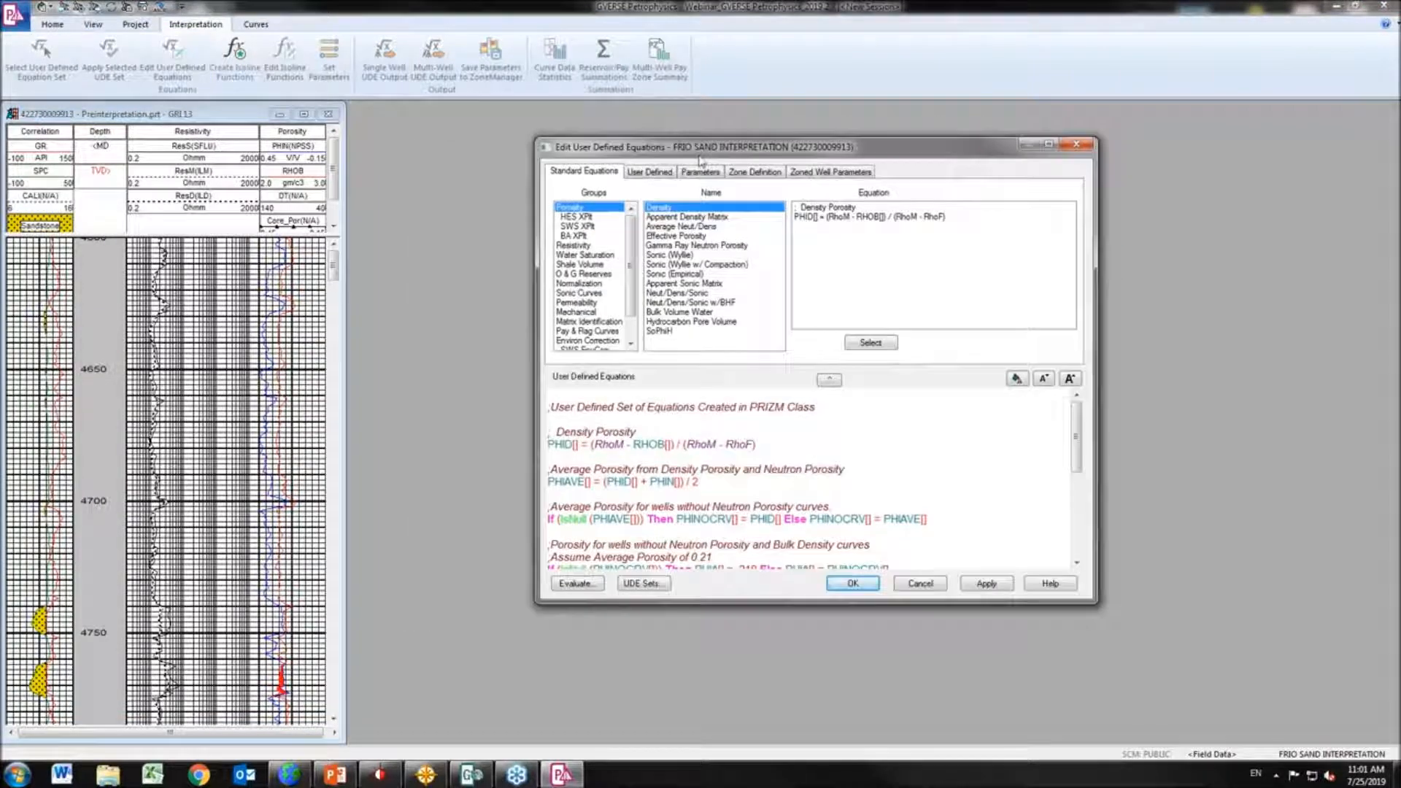
pyautogui.click(830, 379)
pyautogui.click(822, 174)
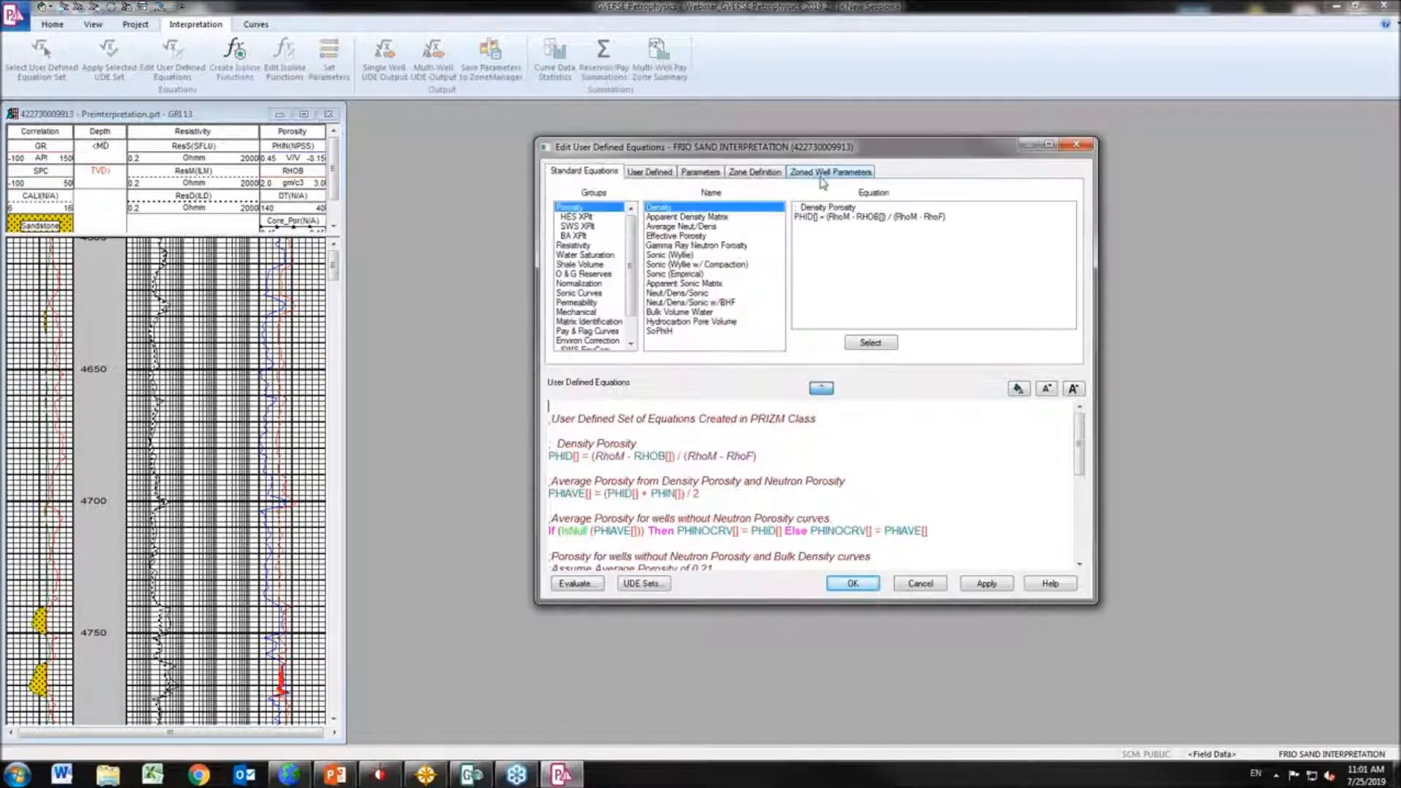
pyautogui.moveTo(851, 138); pyautogui.dragTo(853, 127)
pyautogui.moveTo(862, 604); pyautogui.dragTo(864, 648)
# Set the text color of comments in the user defined equations to blue
pyautogui.click(1015, 380)
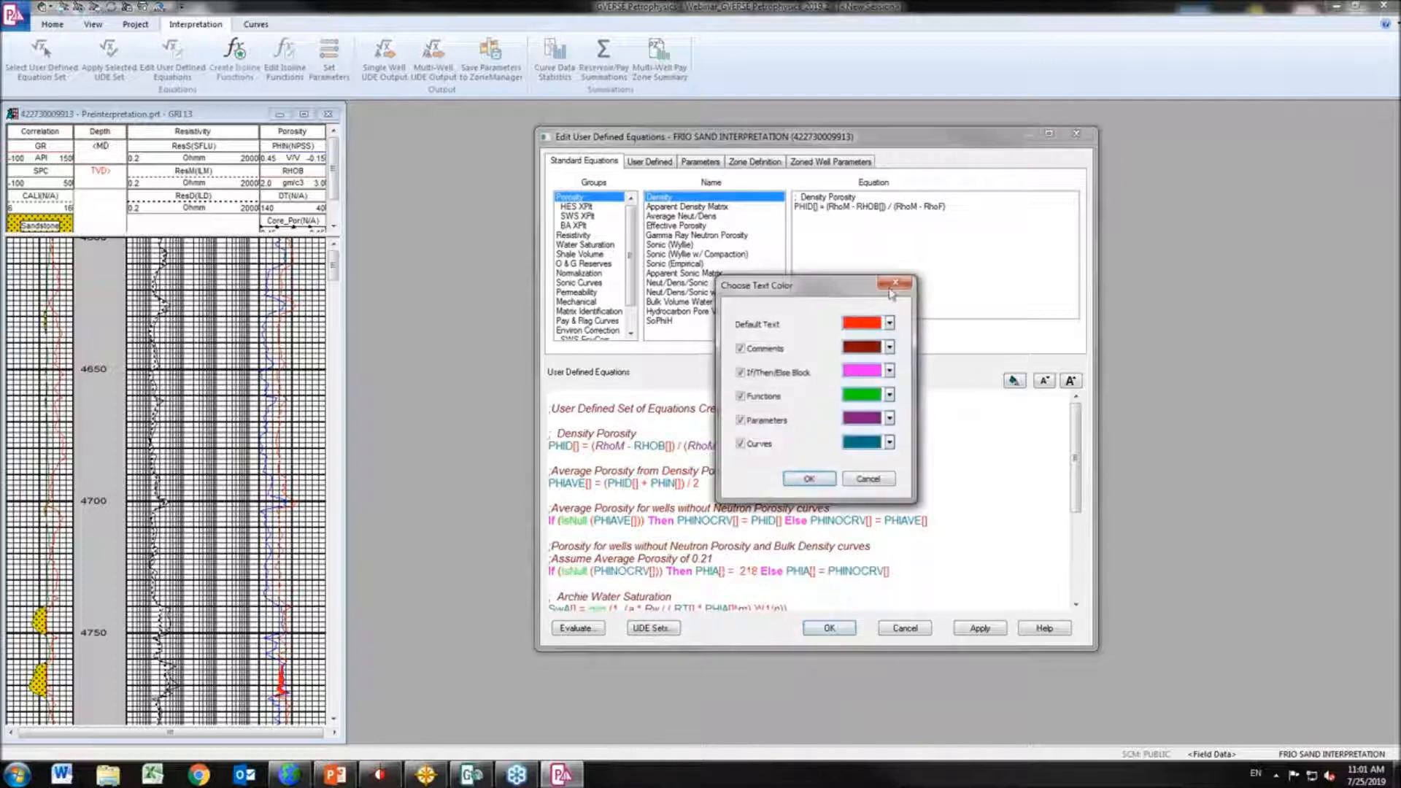
pyautogui.moveTo(853, 287); pyautogui.dragTo(462, 251)
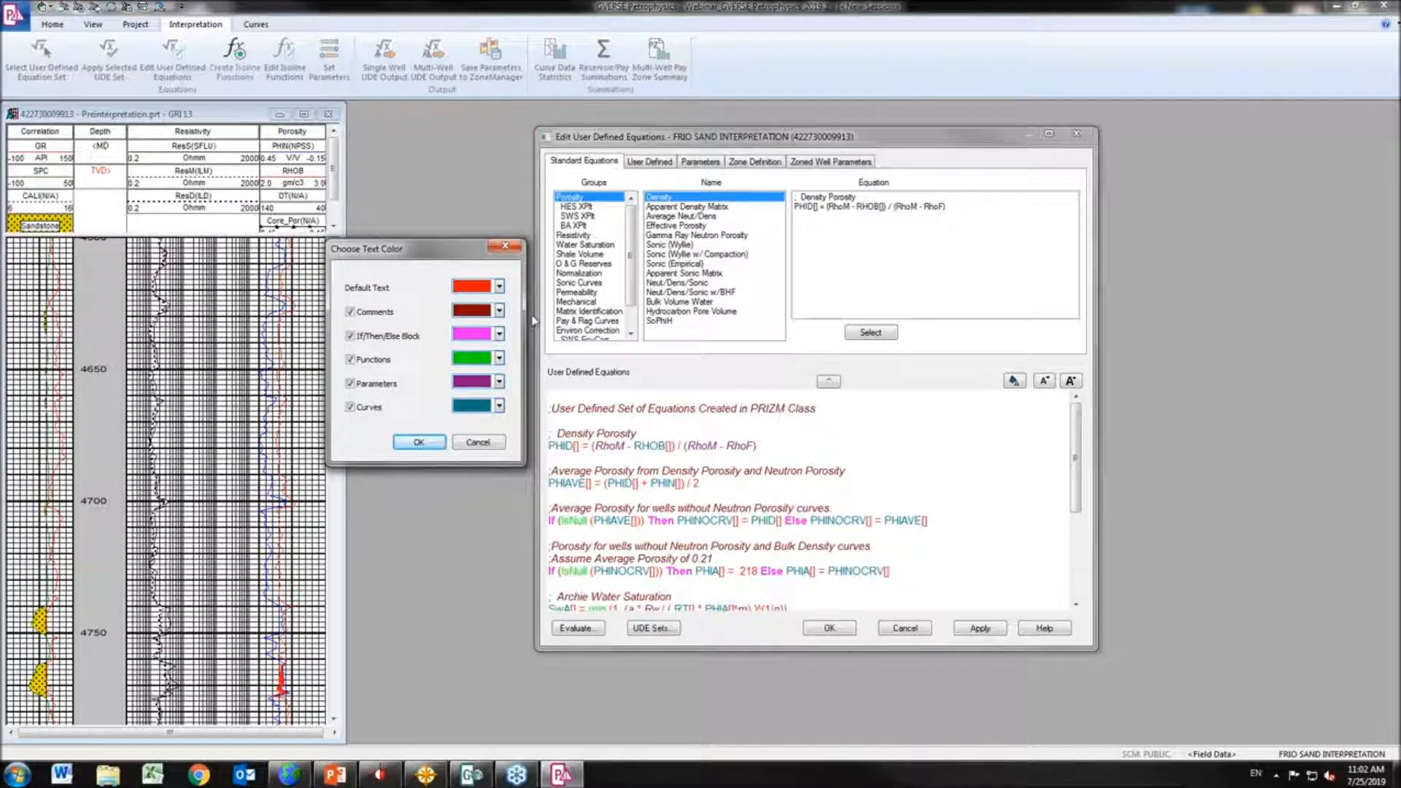
pyautogui.click(500, 312)
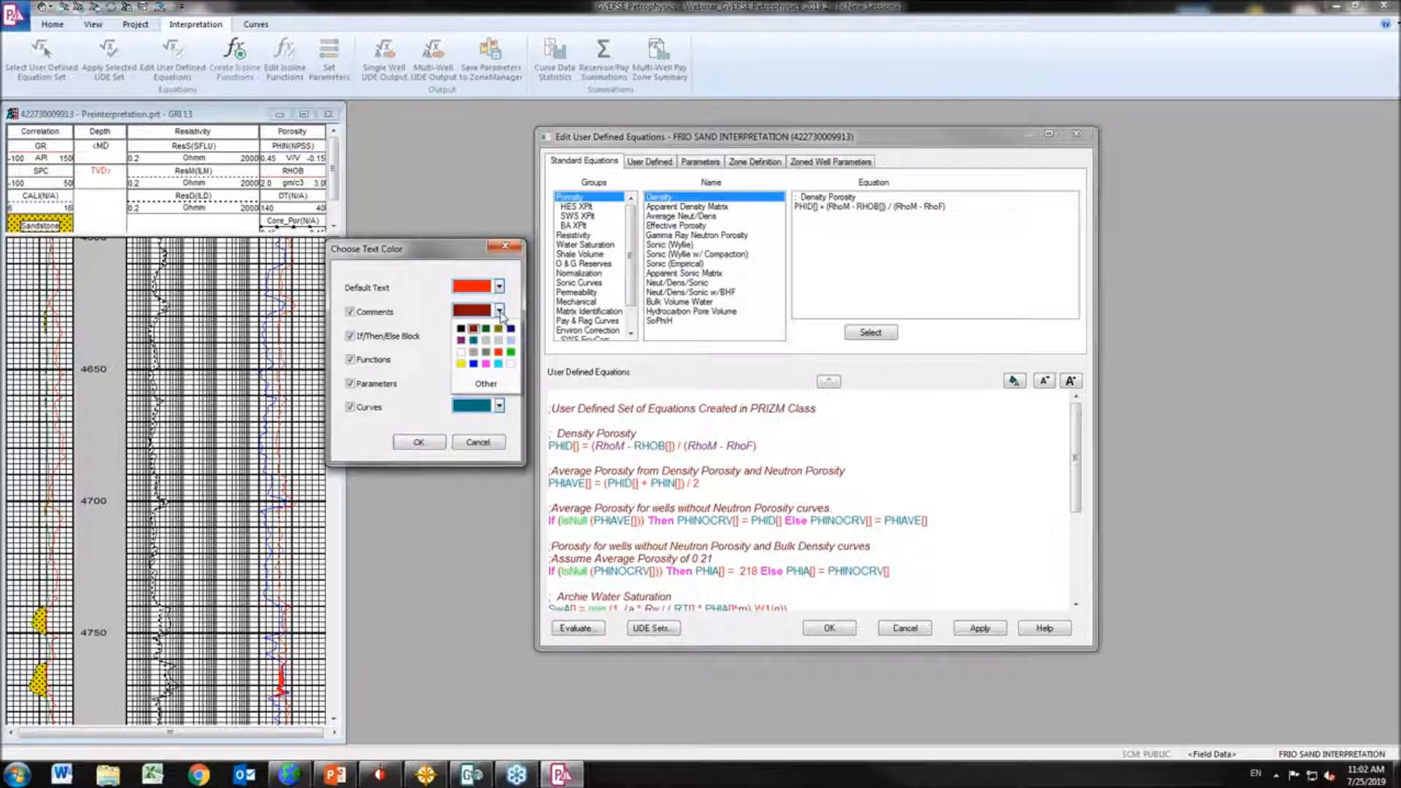
pyautogui.click(474, 364)
pyautogui.click(436, 441)
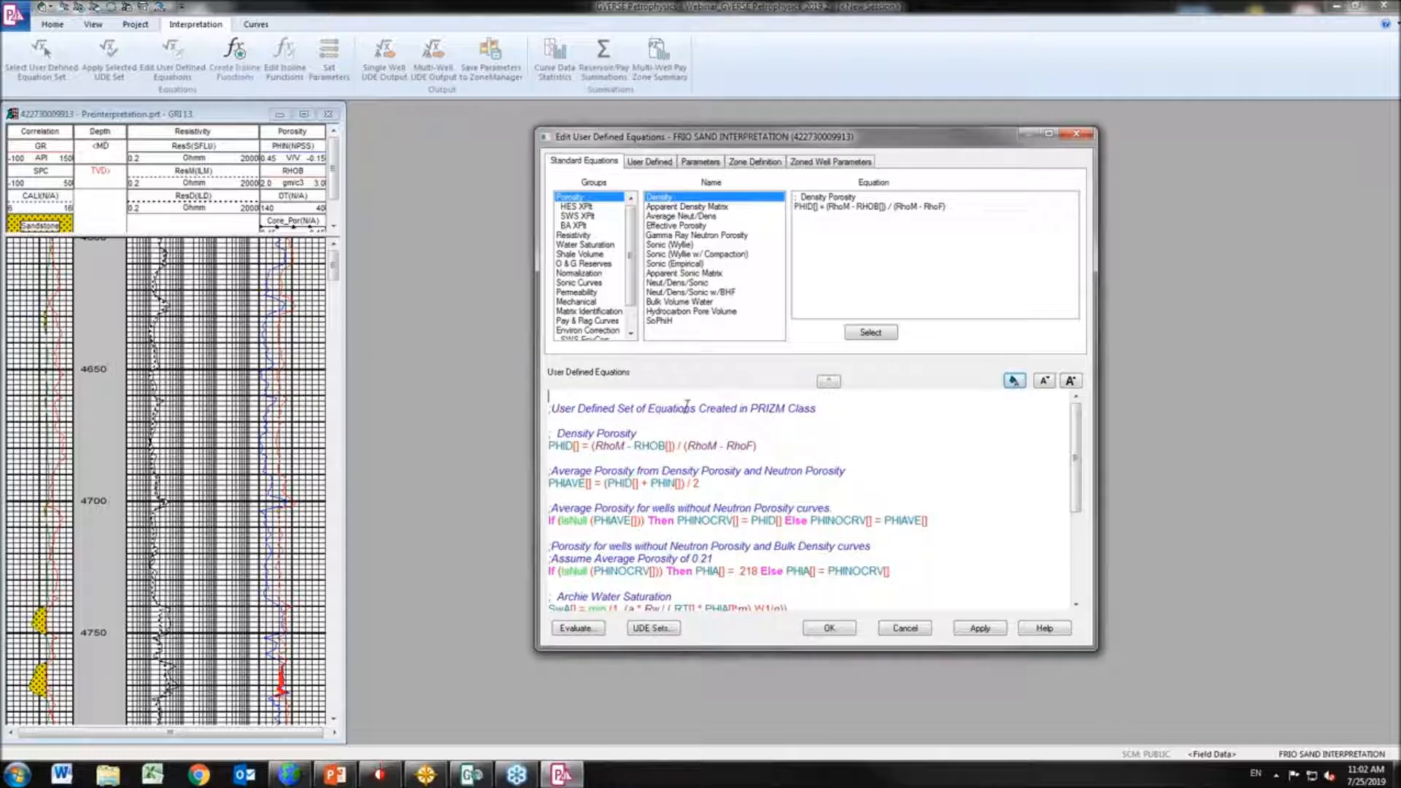
pyautogui.click(1022, 382)
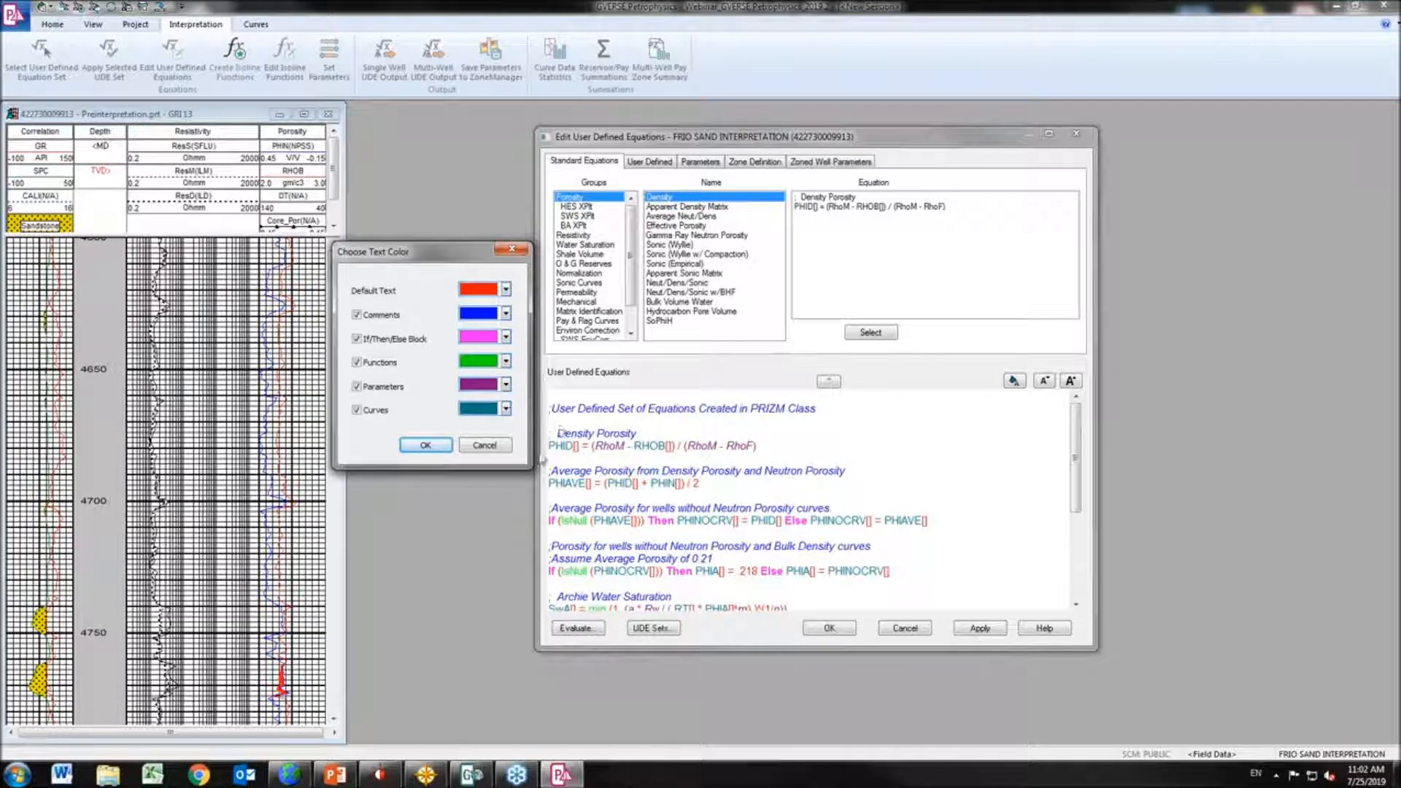
pyautogui.click(482, 446)
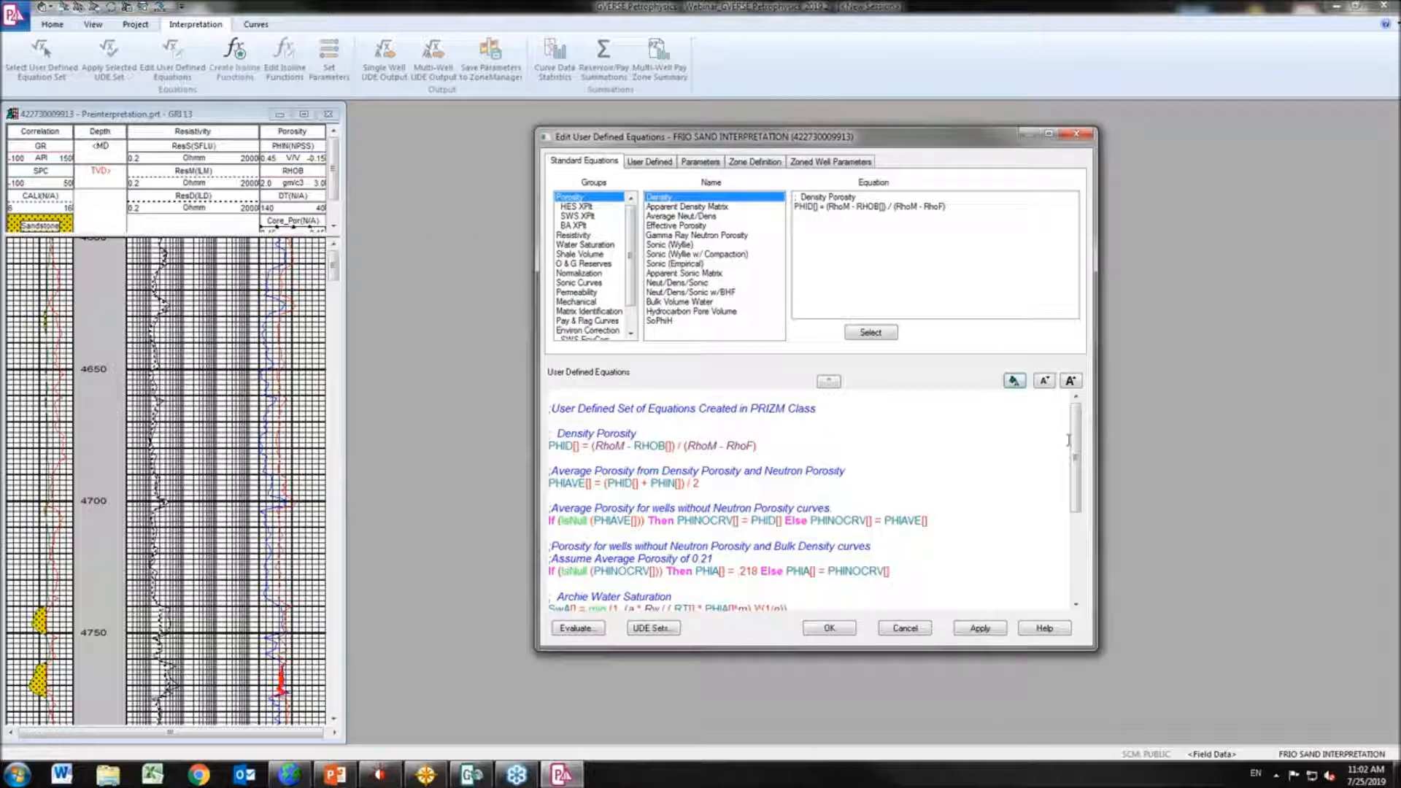
# Add the comment line ";User Defined equation webinar" below the header comment, with blank lines around it
pyautogui.click(833, 411)
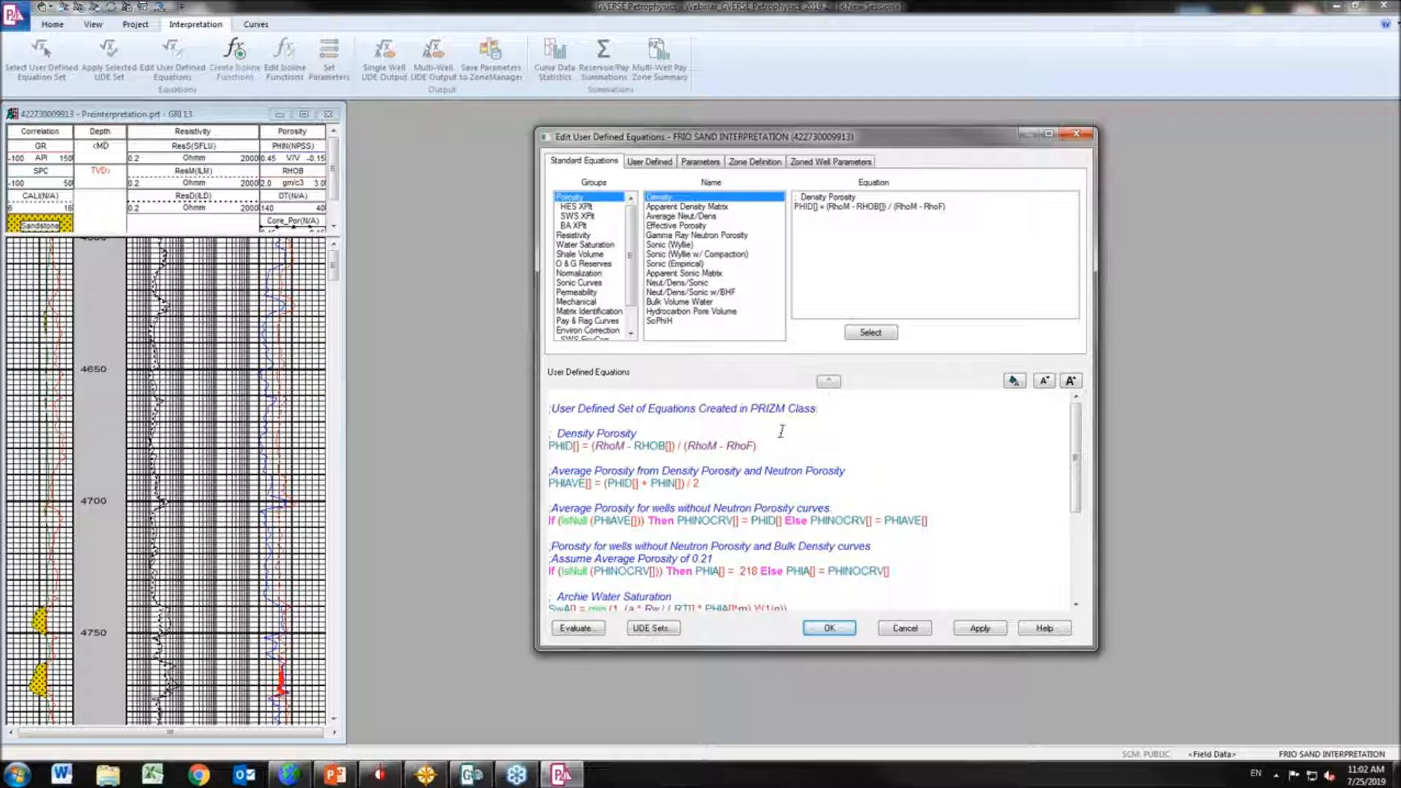
pyautogui.press('Return')
pyautogui.press('Return')
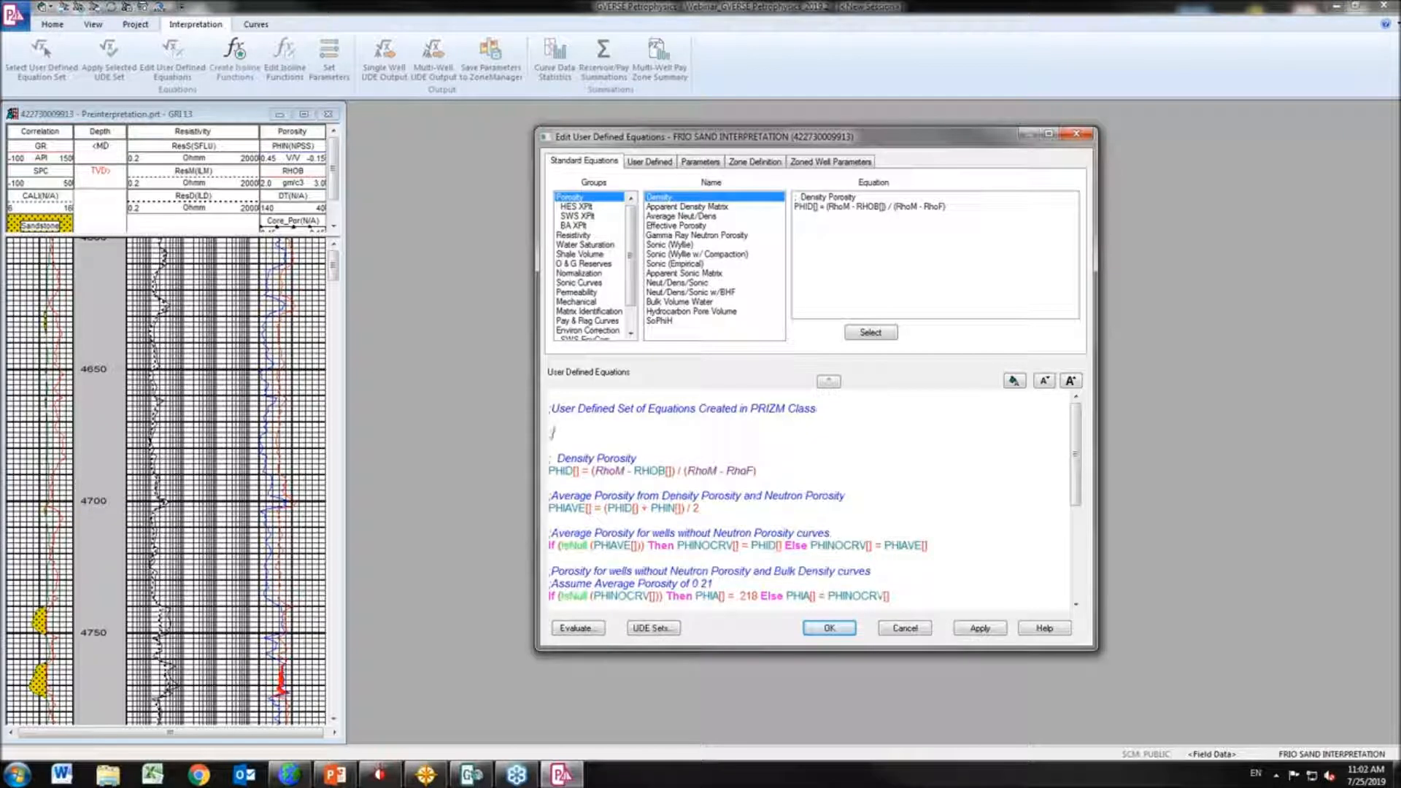
pyautogui.write(';User Defined equation webinar')
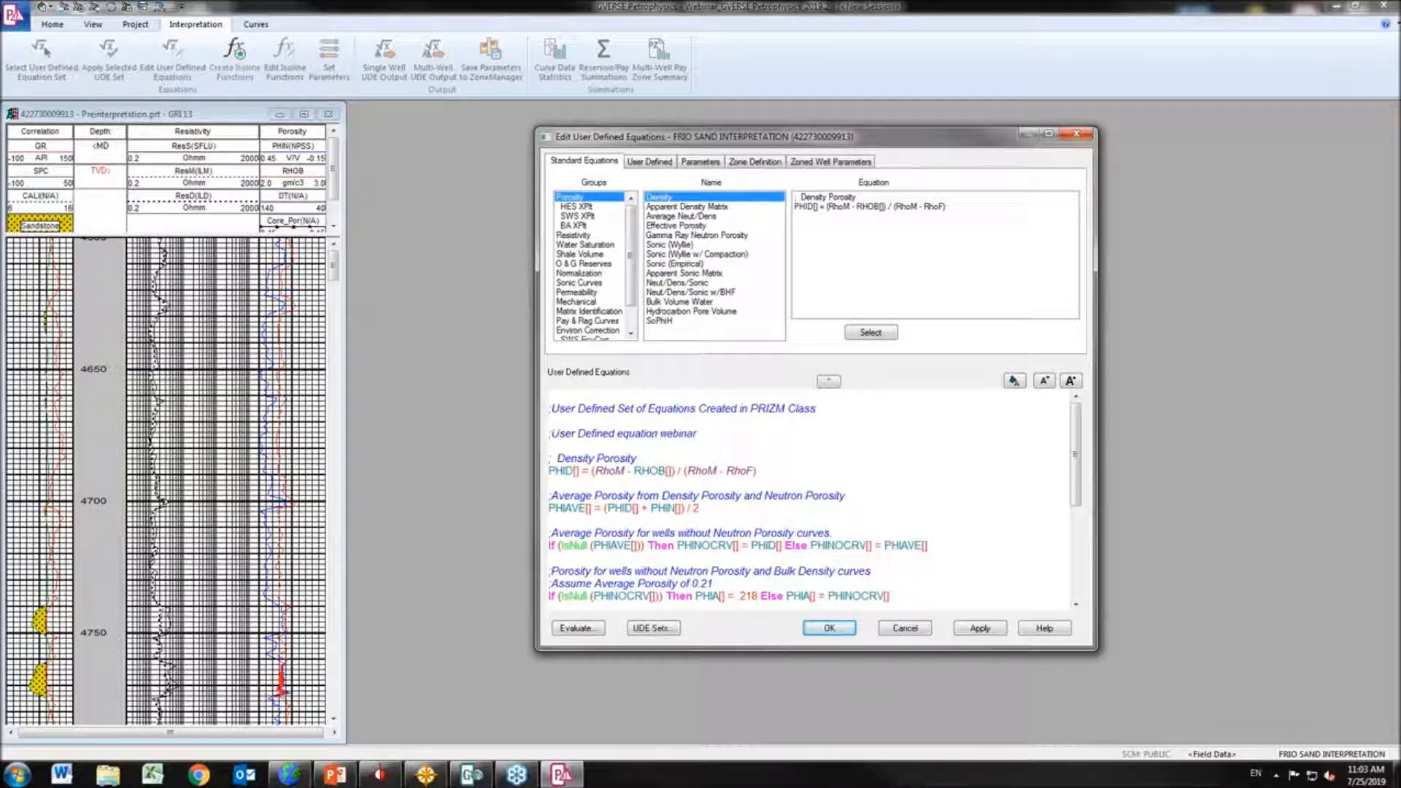
pyautogui.press('Return')
pyautogui.press('Return')
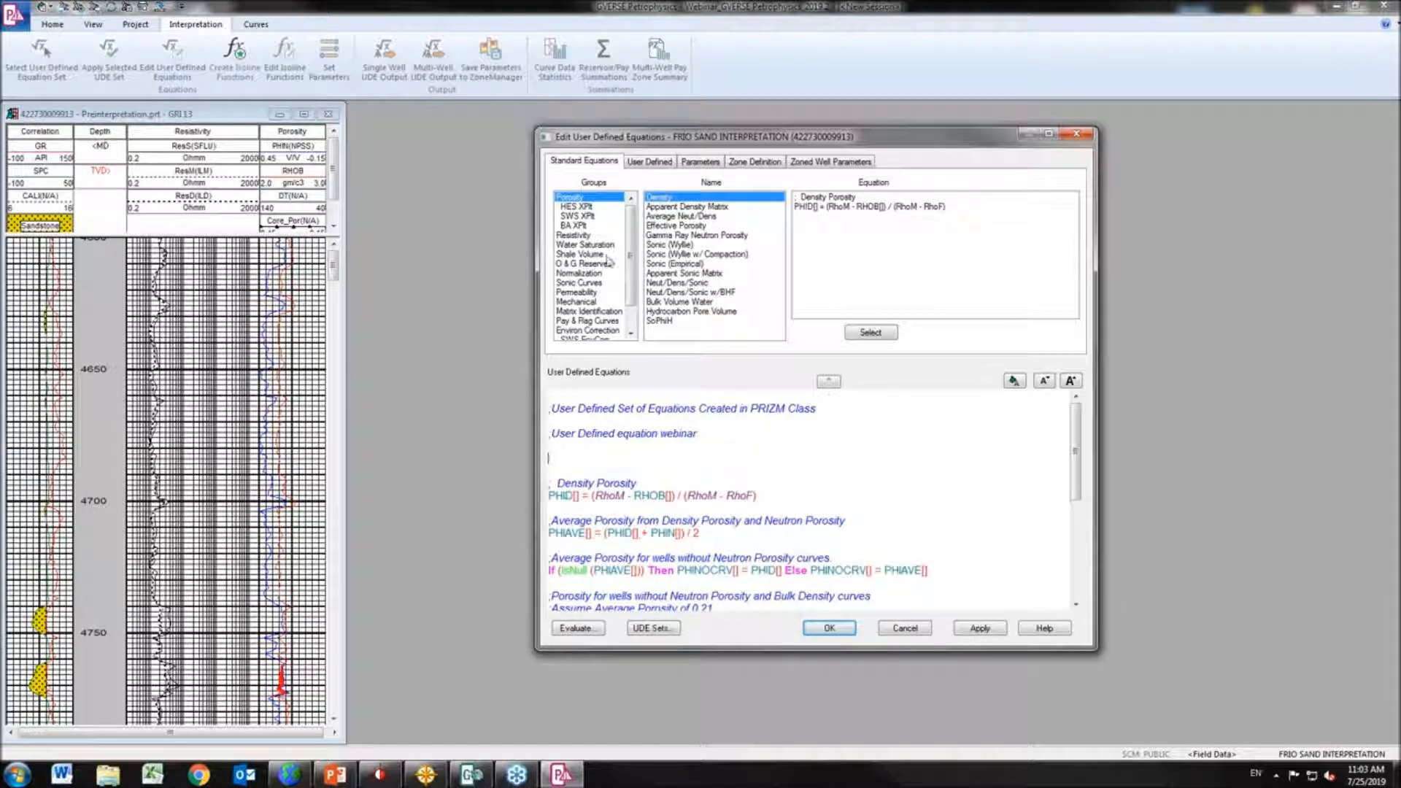
# Browse the standard equation groups and insert the Density equation from the Porosity group below the new comment
pyautogui.moveTo(634, 227); pyautogui.dragTo(638, 198)
pyautogui.click(584, 245)
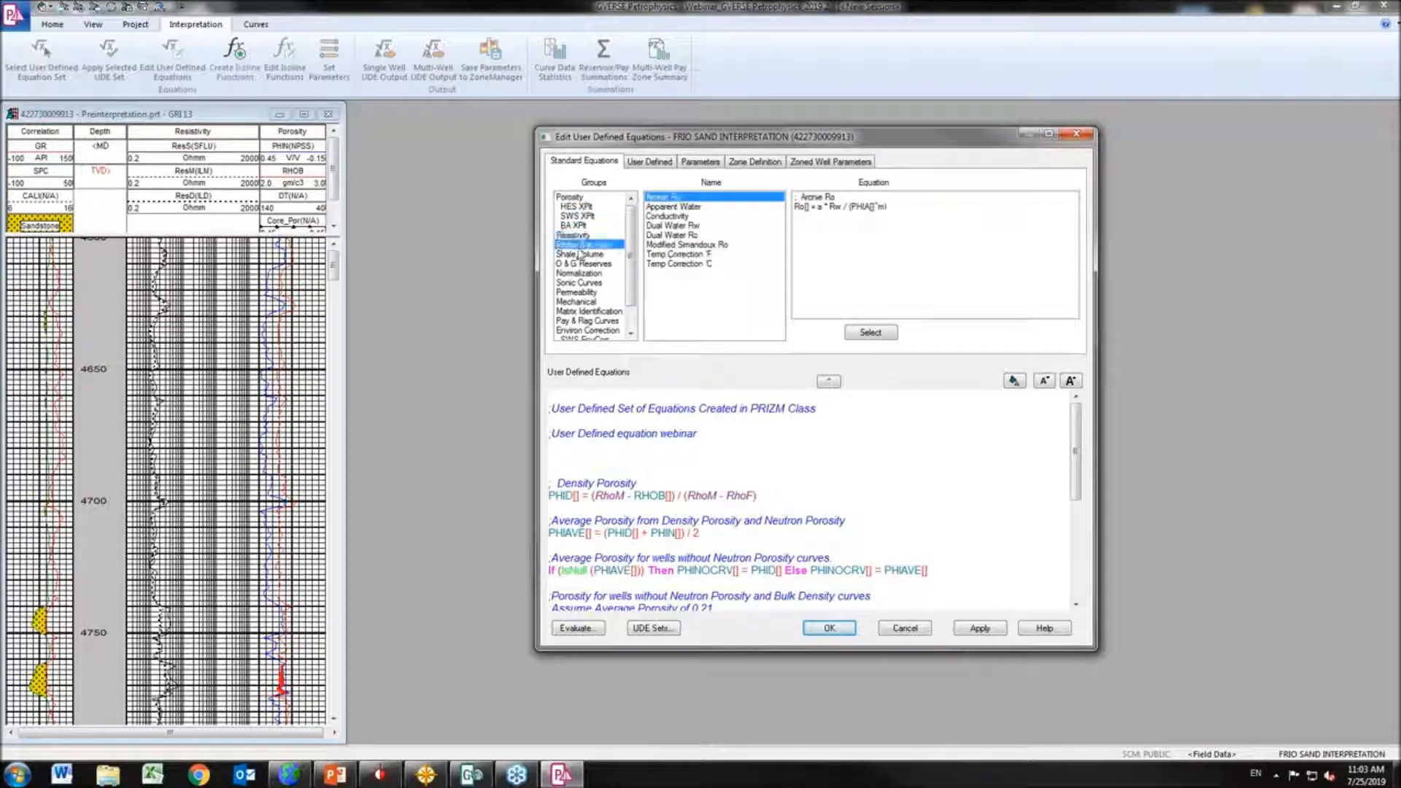
pyautogui.click(582, 273)
pyautogui.click(603, 303)
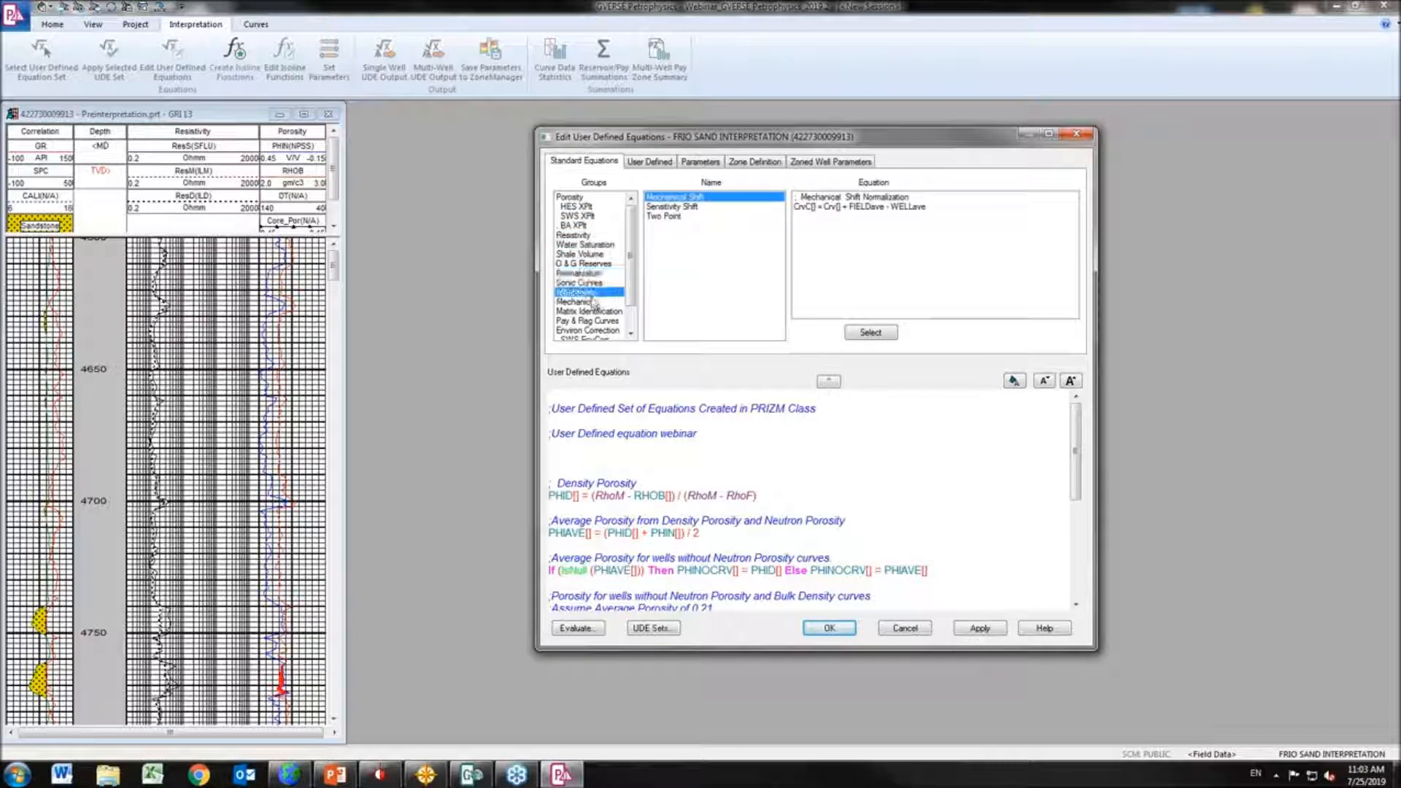
pyautogui.click(574, 198)
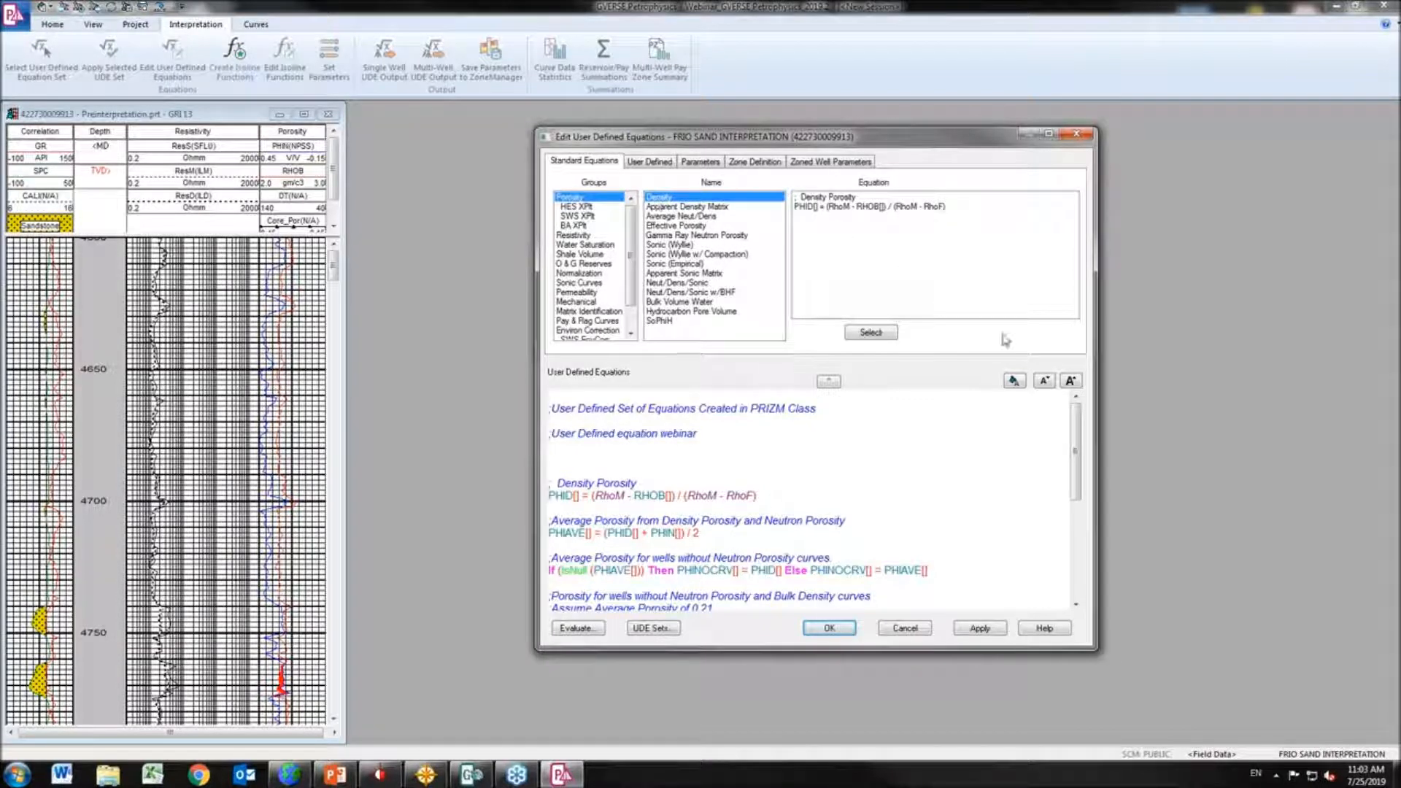
pyautogui.click(880, 334)
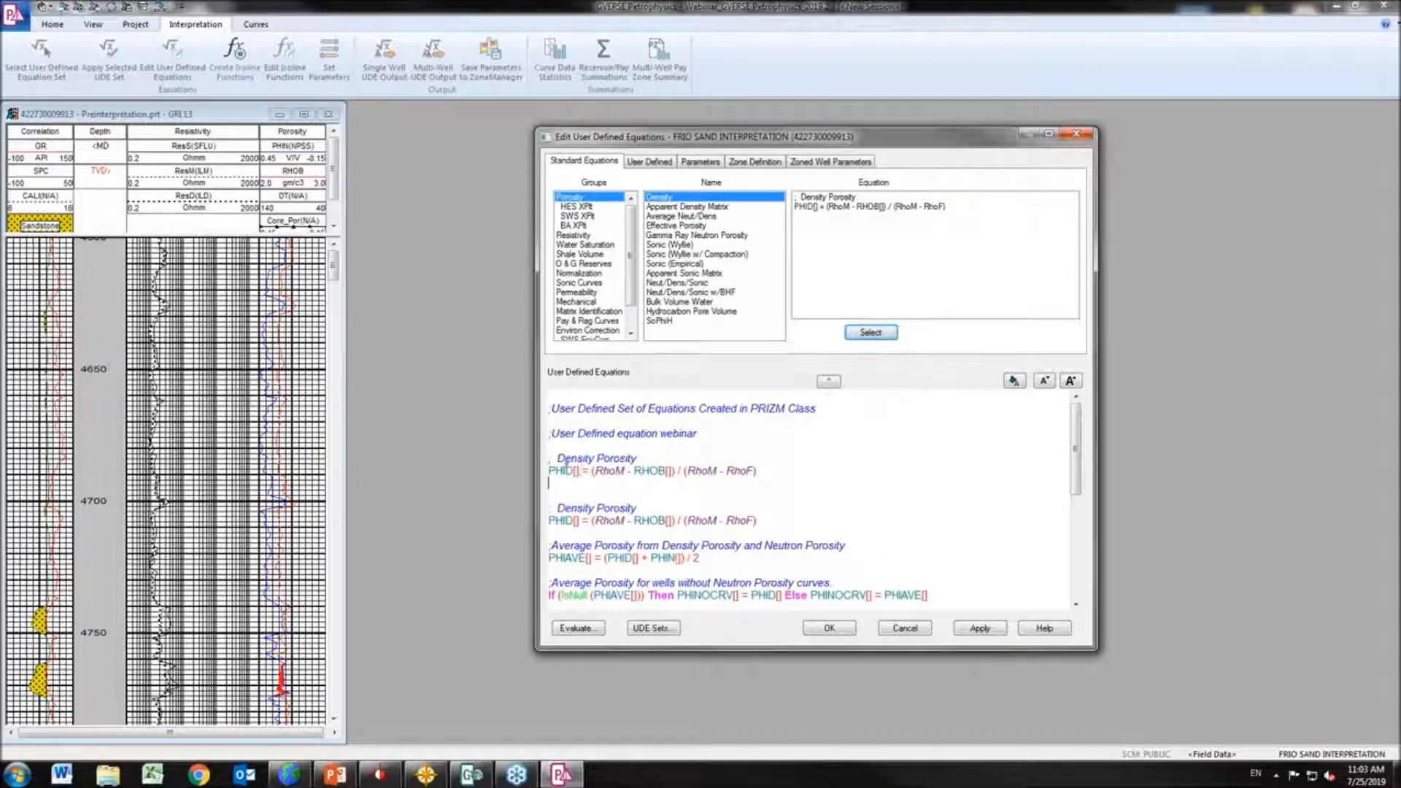
# Delete the added webinar comment, the duplicate Density Porosity equation and the extra blank lines
pyautogui.click(580, 480)
pyautogui.moveTo(759, 472); pyautogui.dragTo(551, 433)
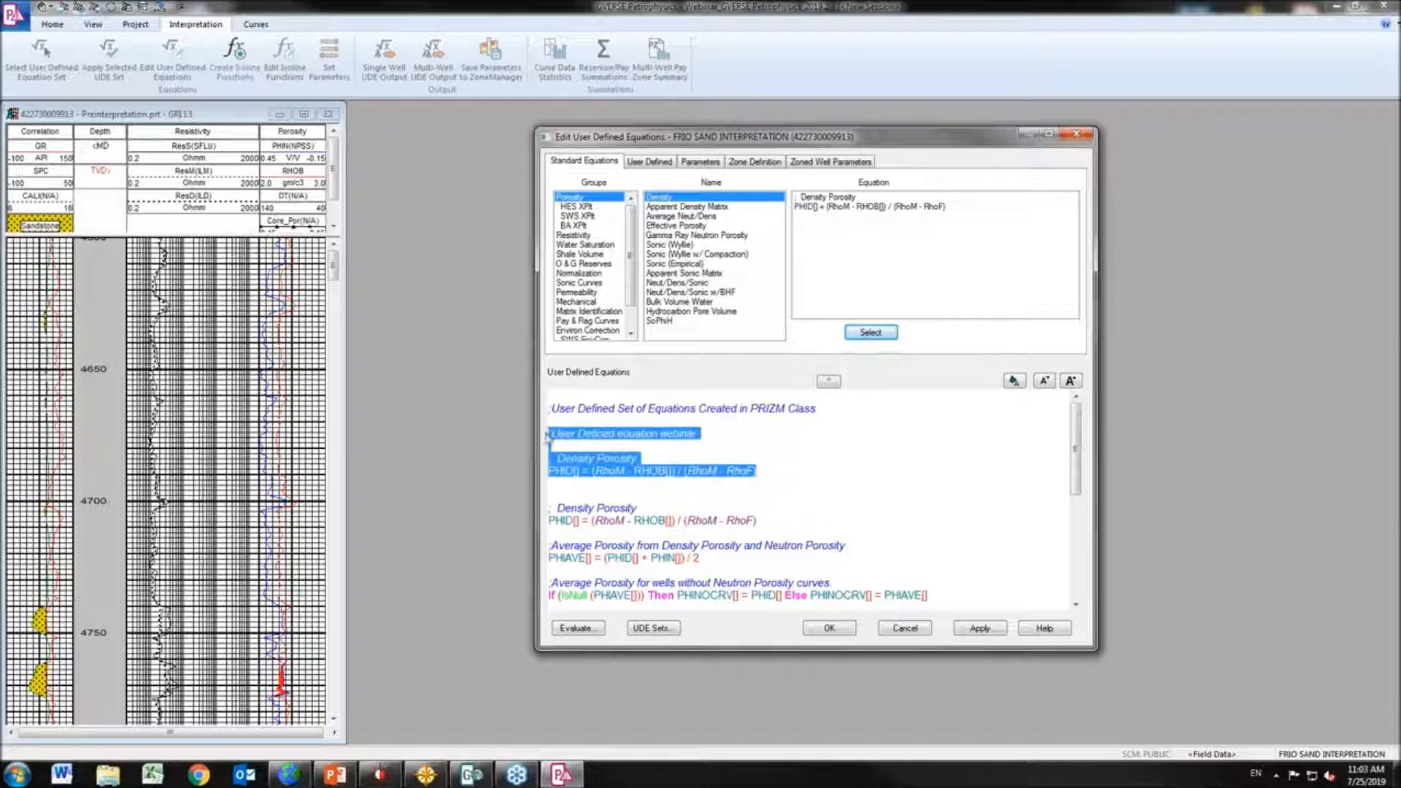
pyautogui.press('Delete')
pyautogui.press('Delete')
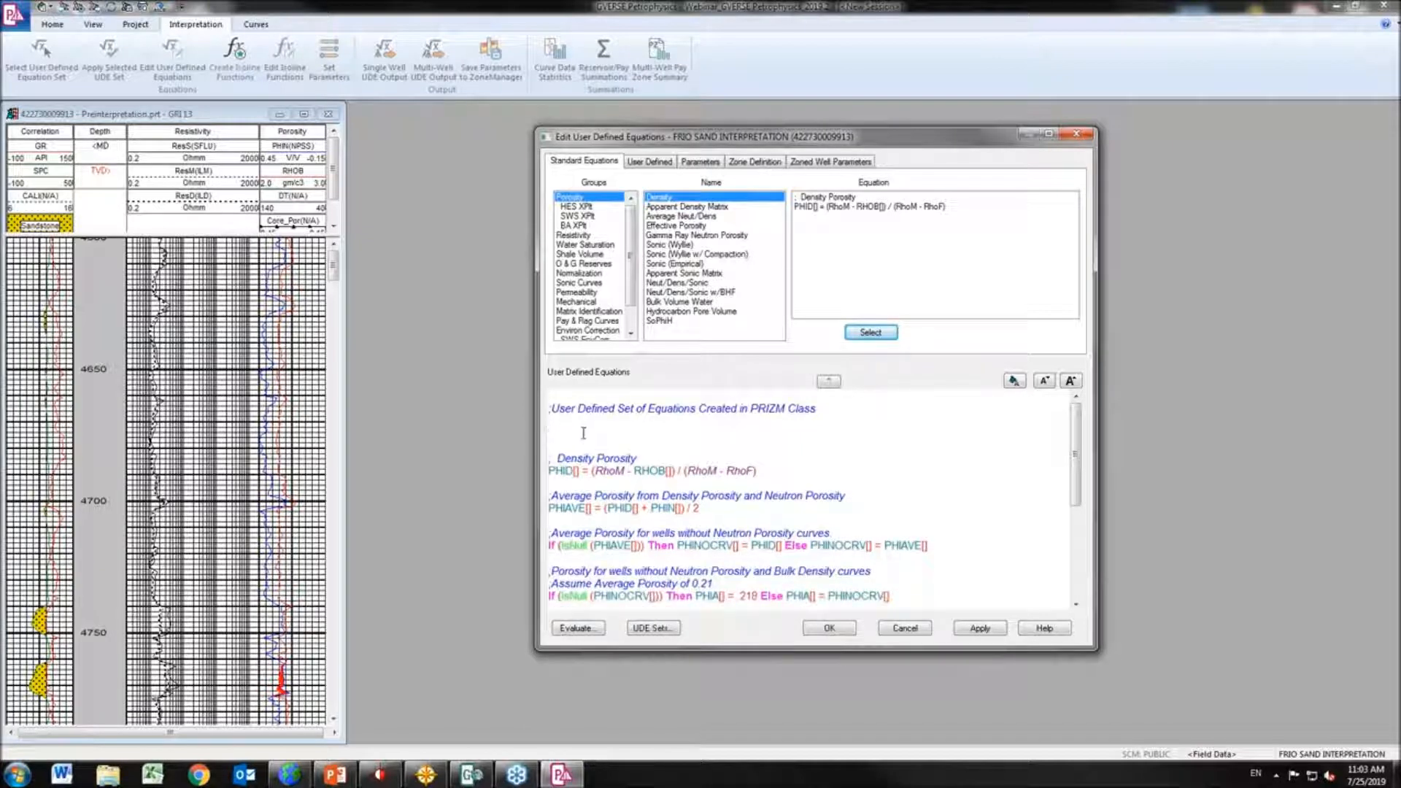
pyautogui.press('BackSpace')
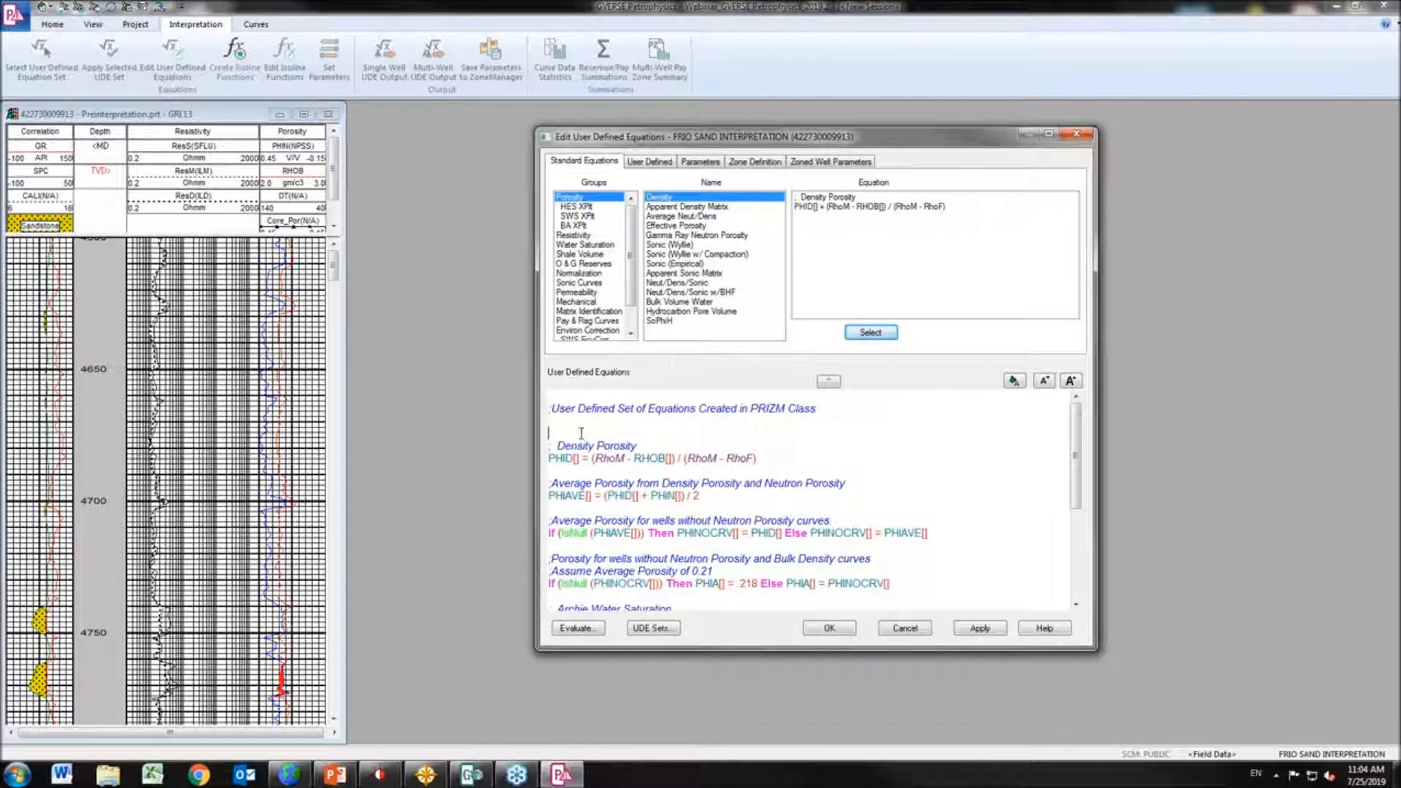
pyautogui.press('BackSpace')
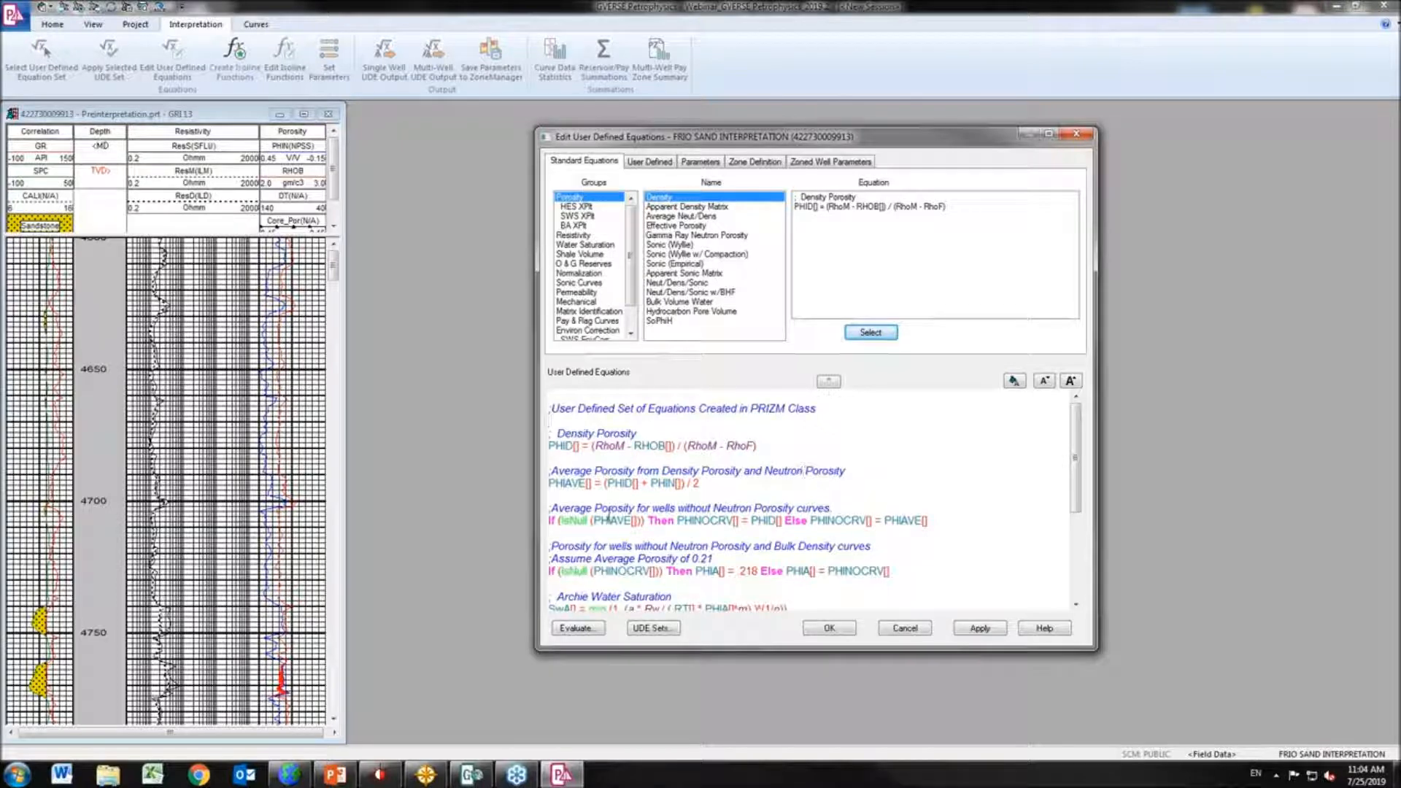
# Examine the Density Porosity equation's output curve, the set's parameters and the source options for Rw
pyautogui.click(576, 446)
pyautogui.moveTo(579, 445); pyautogui.dragTo(549, 445)
pyautogui.click(700, 162)
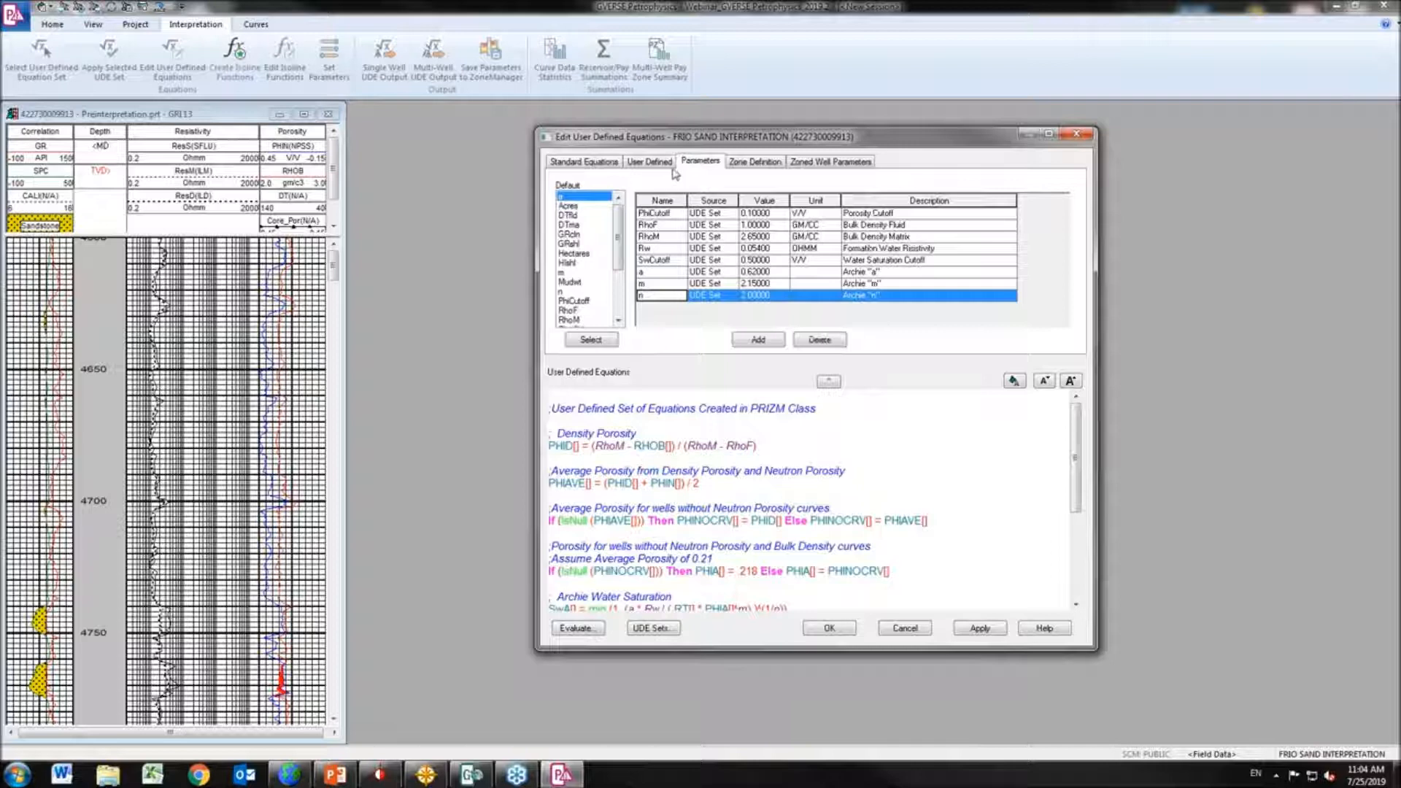
pyautogui.click(733, 249)
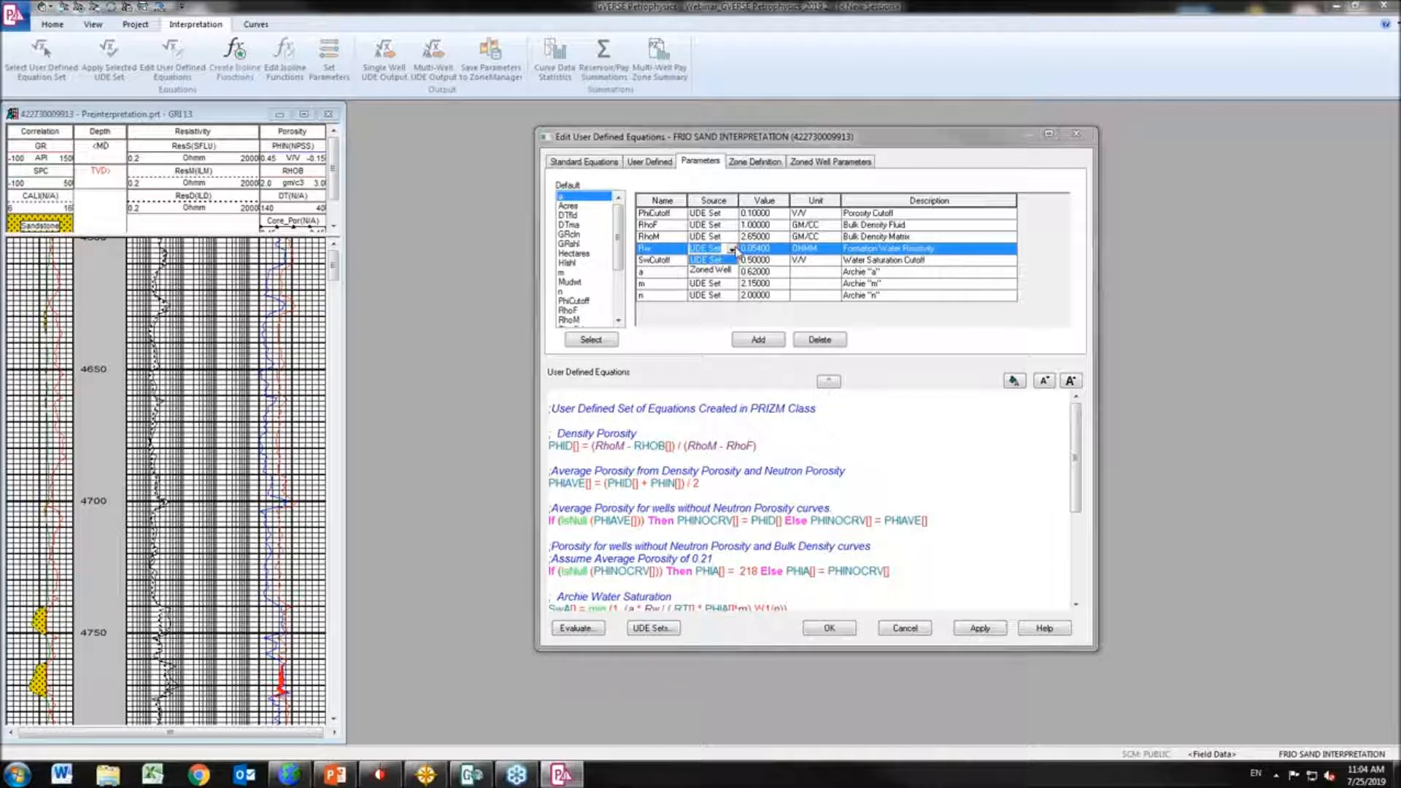
pyautogui.click(735, 251)
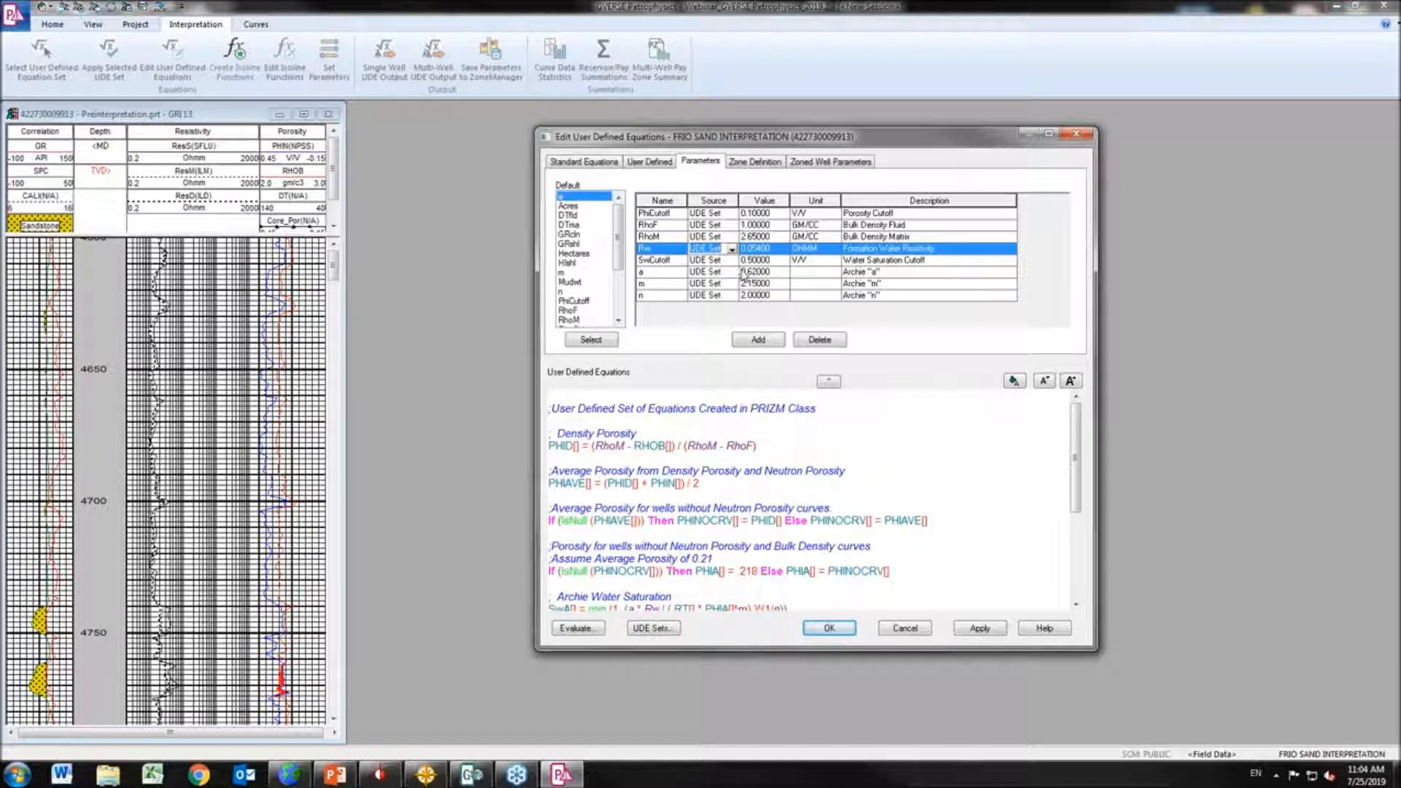
# Examine the PHIAVE average porosity equation and the conditional equation for wells without neutron porosity curves
pyautogui.click(849, 471)
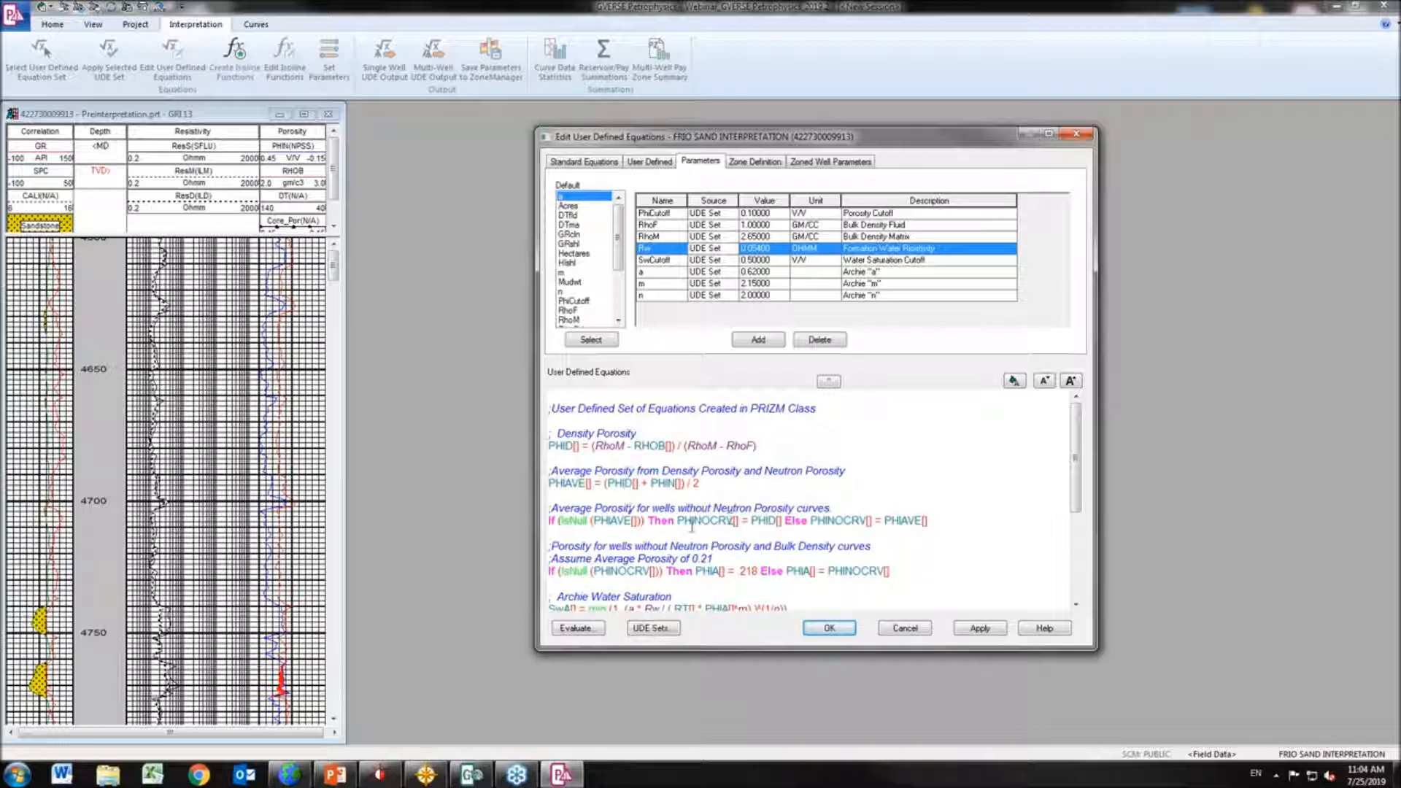
pyautogui.tripleClick(656, 486)
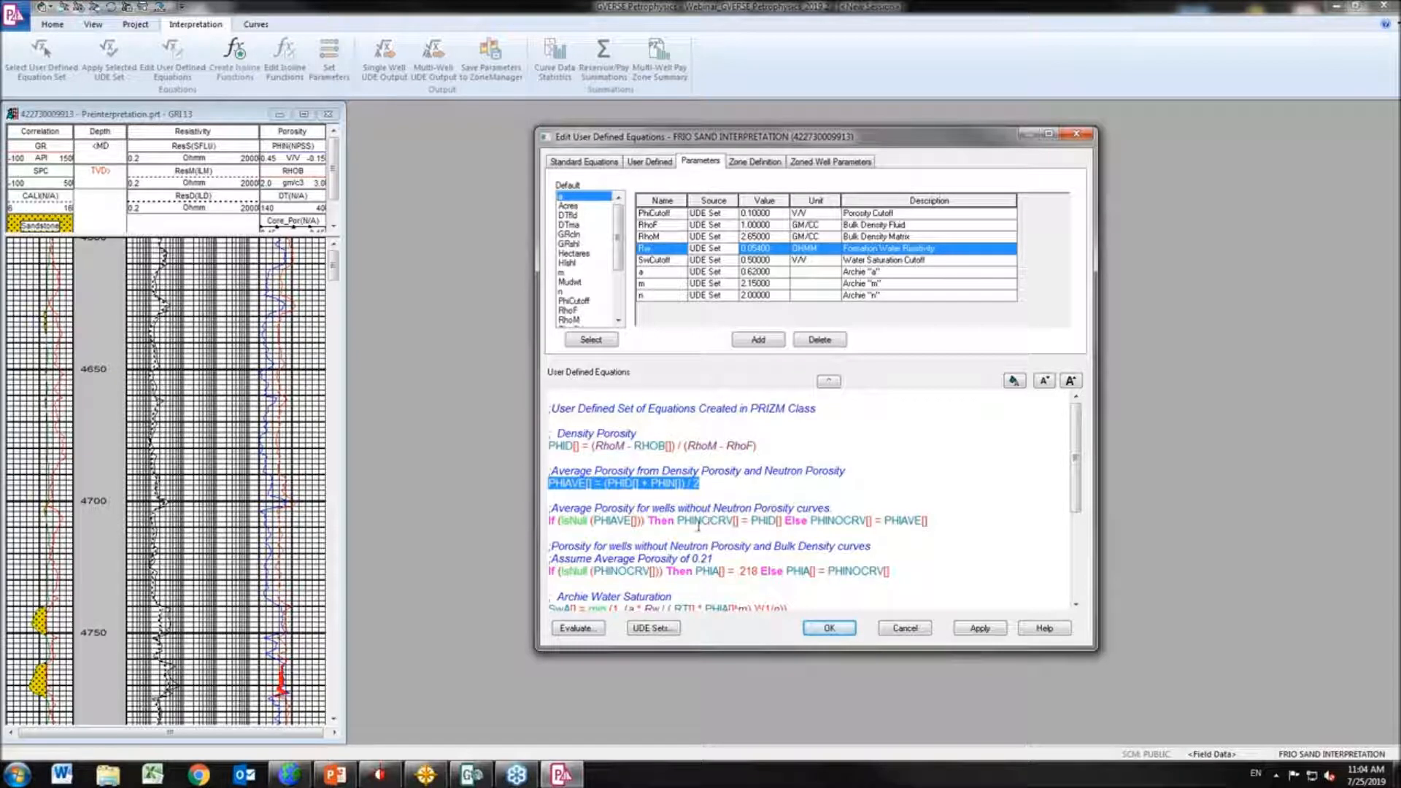
pyautogui.click(697, 521)
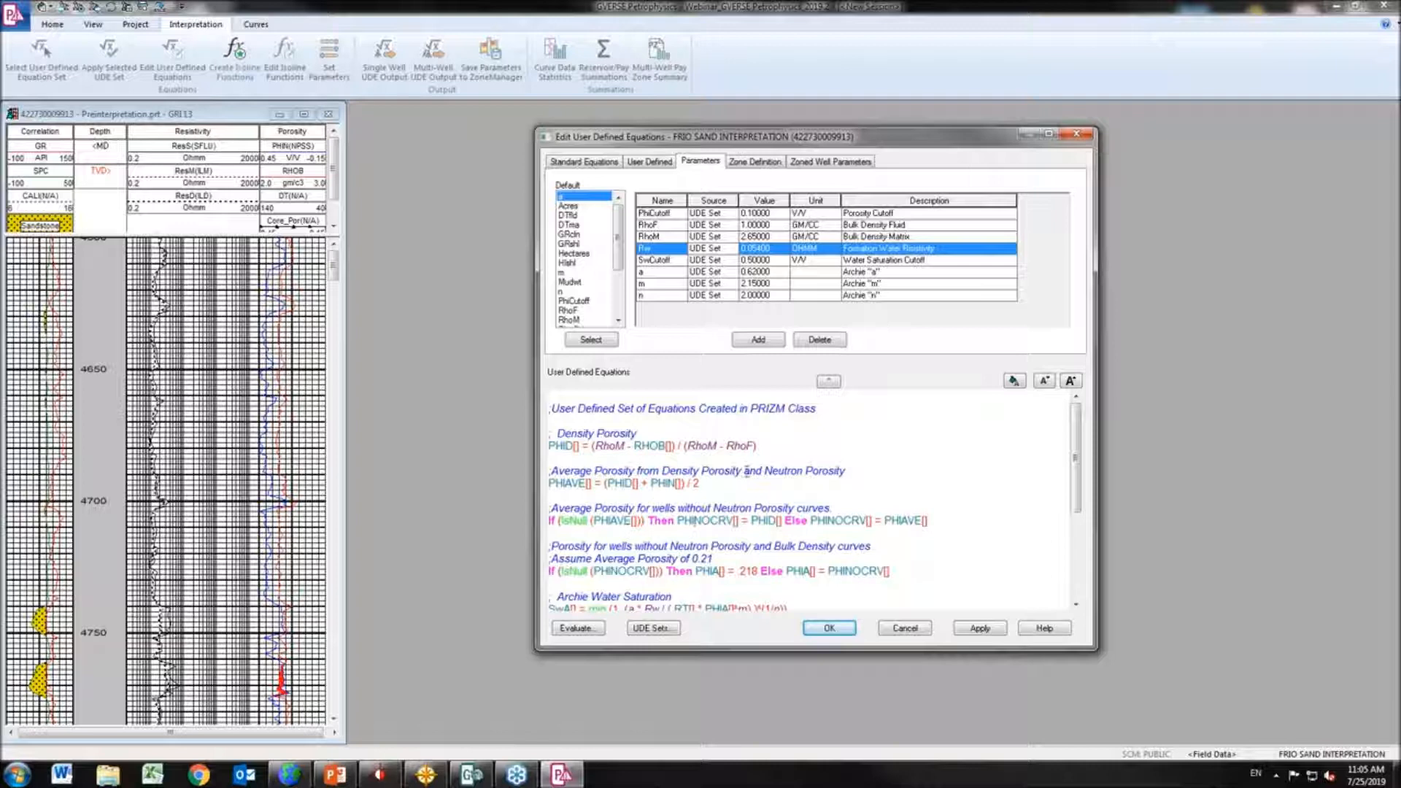
# Evaluate the equation set at the well's start depth and review its input and output curve values
pyautogui.click(582, 629)
pyautogui.moveTo(838, 272); pyautogui.dragTo(286, 283)
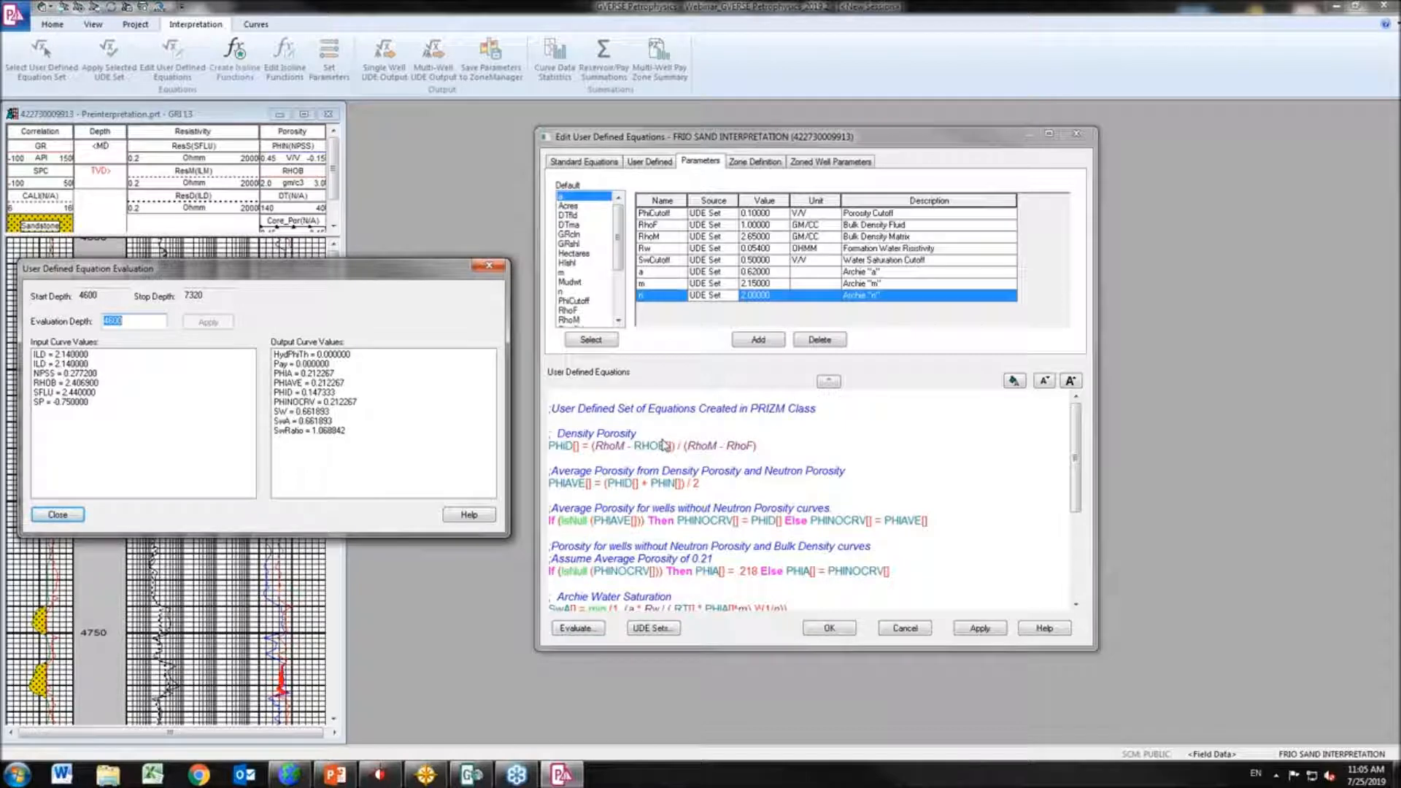
pyautogui.click(489, 265)
# Try to evaluate the equation set with the closing bracket of PHID[] removed, declining to evaluate without the undefined curve
pyautogui.click(581, 446)
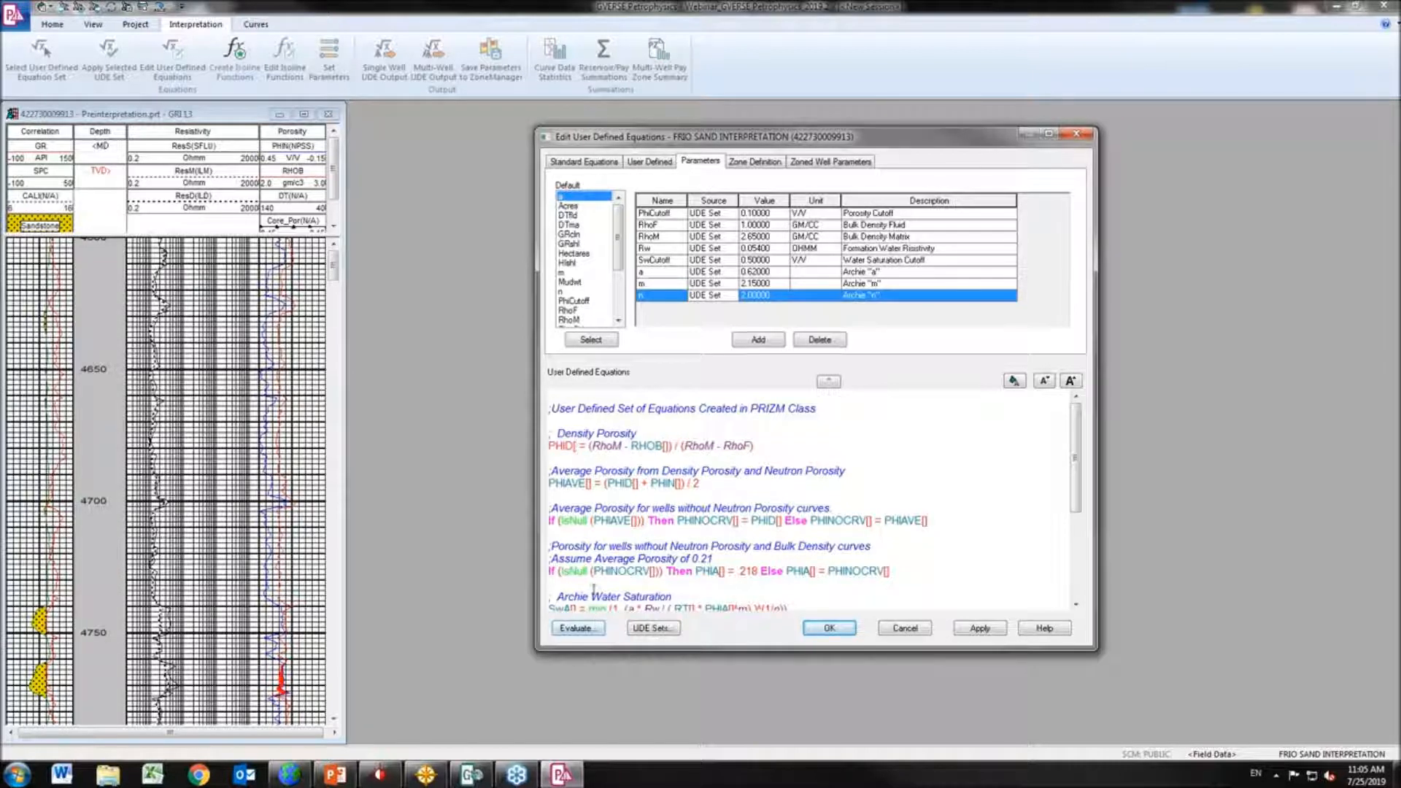
pyautogui.click(597, 632)
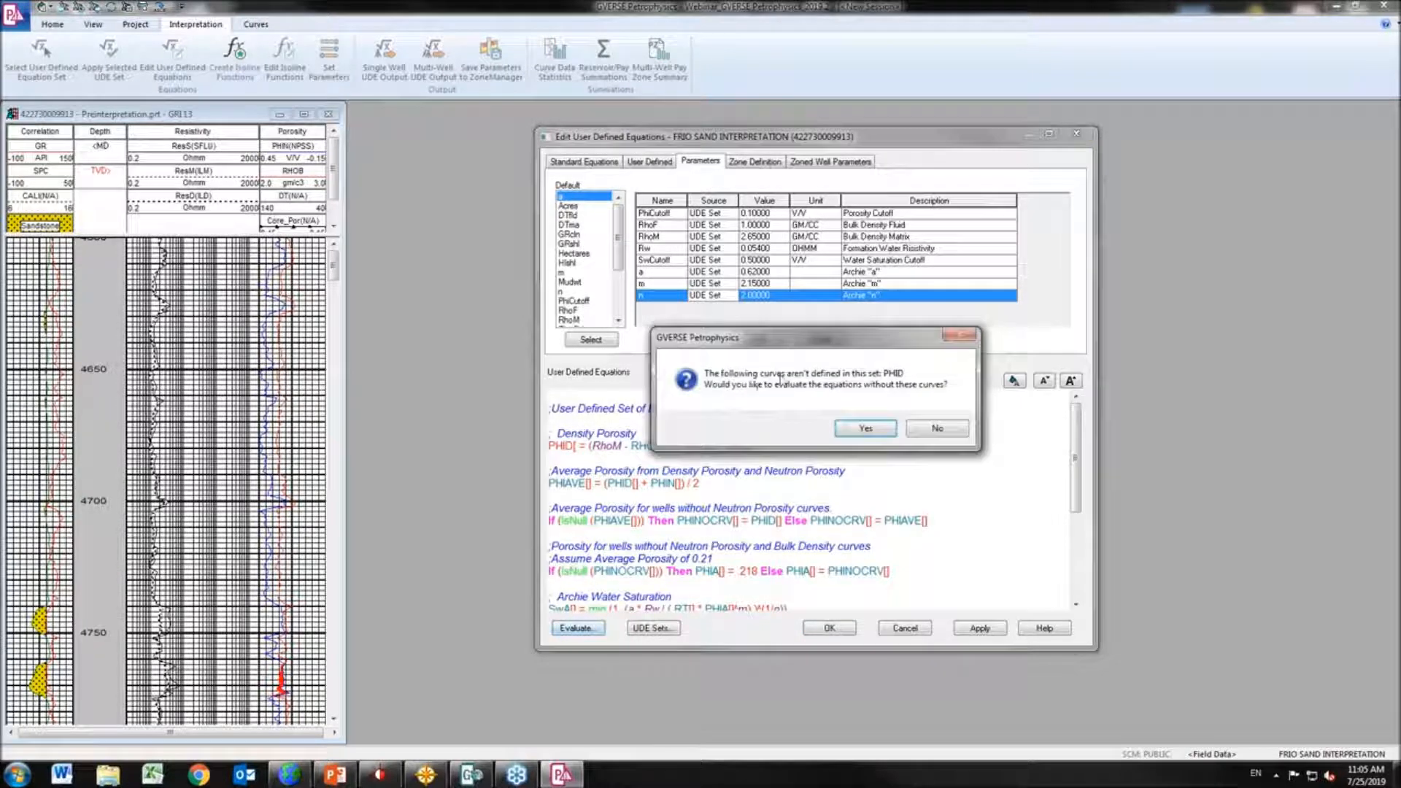
pyautogui.moveTo(829, 344); pyautogui.dragTo(920, 326)
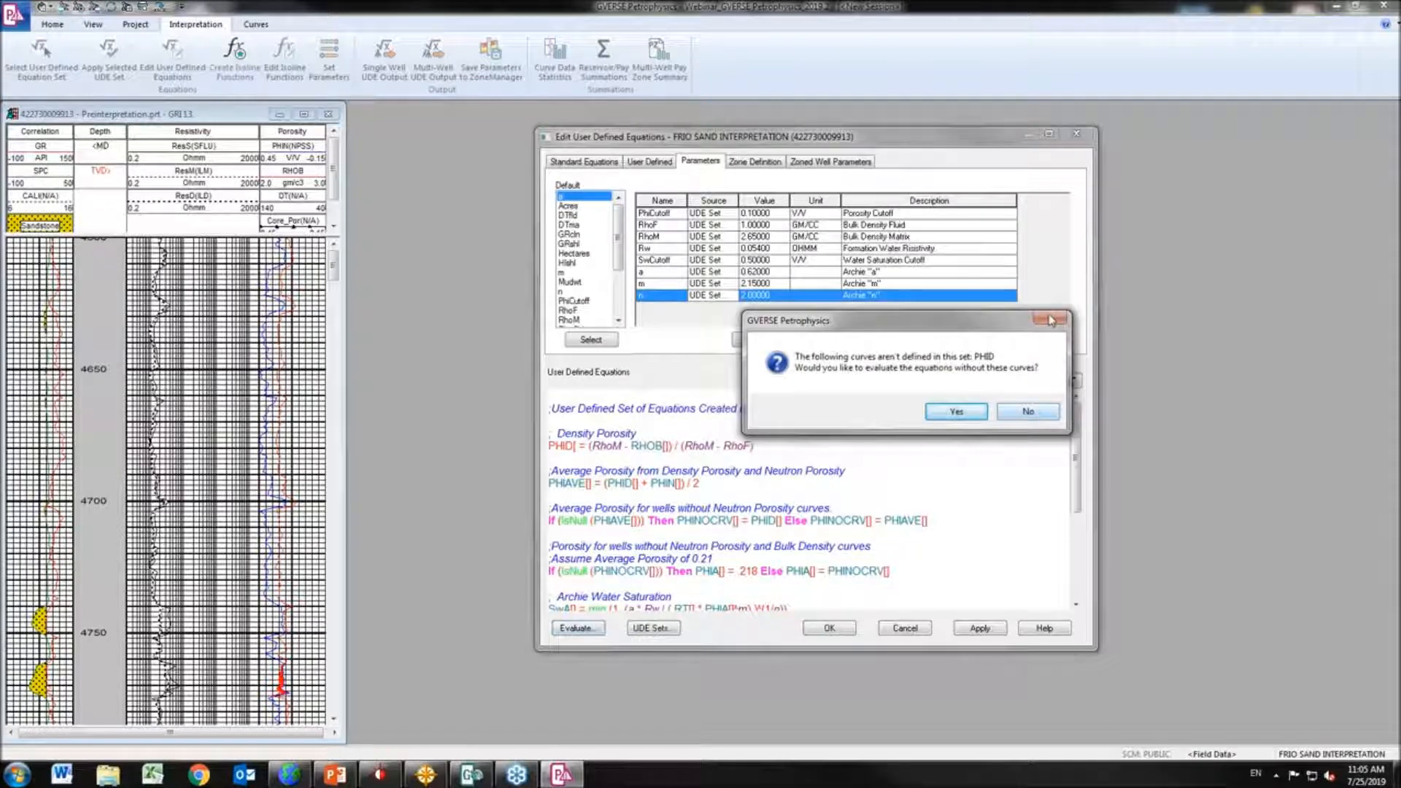
pyautogui.click(1029, 413)
# Restore the closing bracket of PHID[] in the Density Porosity equation, review the evaluation again and leave the equation editor without saving
pyautogui.click(578, 446)
pyautogui.write(']')
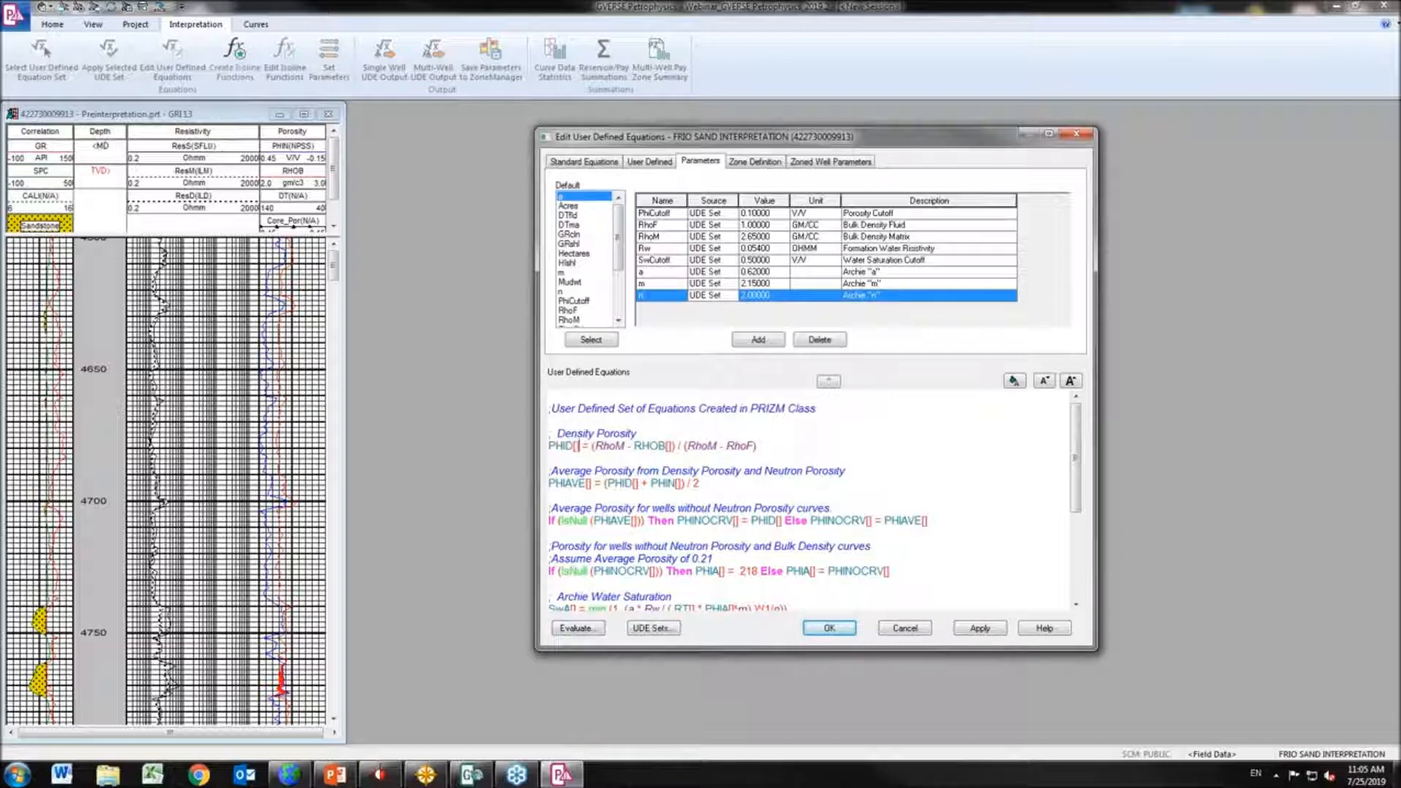
pyautogui.click(575, 628)
pyautogui.moveTo(867, 247); pyautogui.dragTo(392, 245)
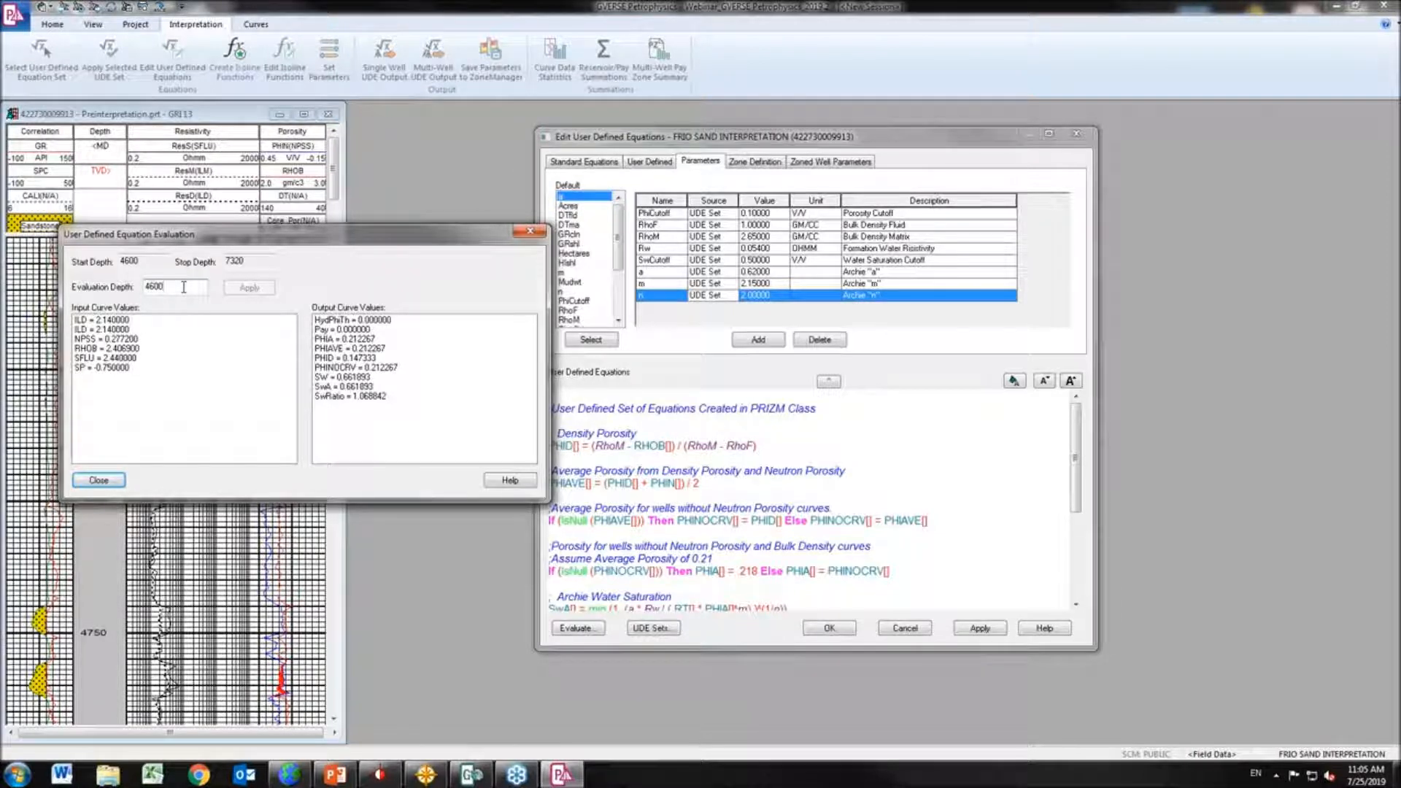
pyautogui.click(531, 234)
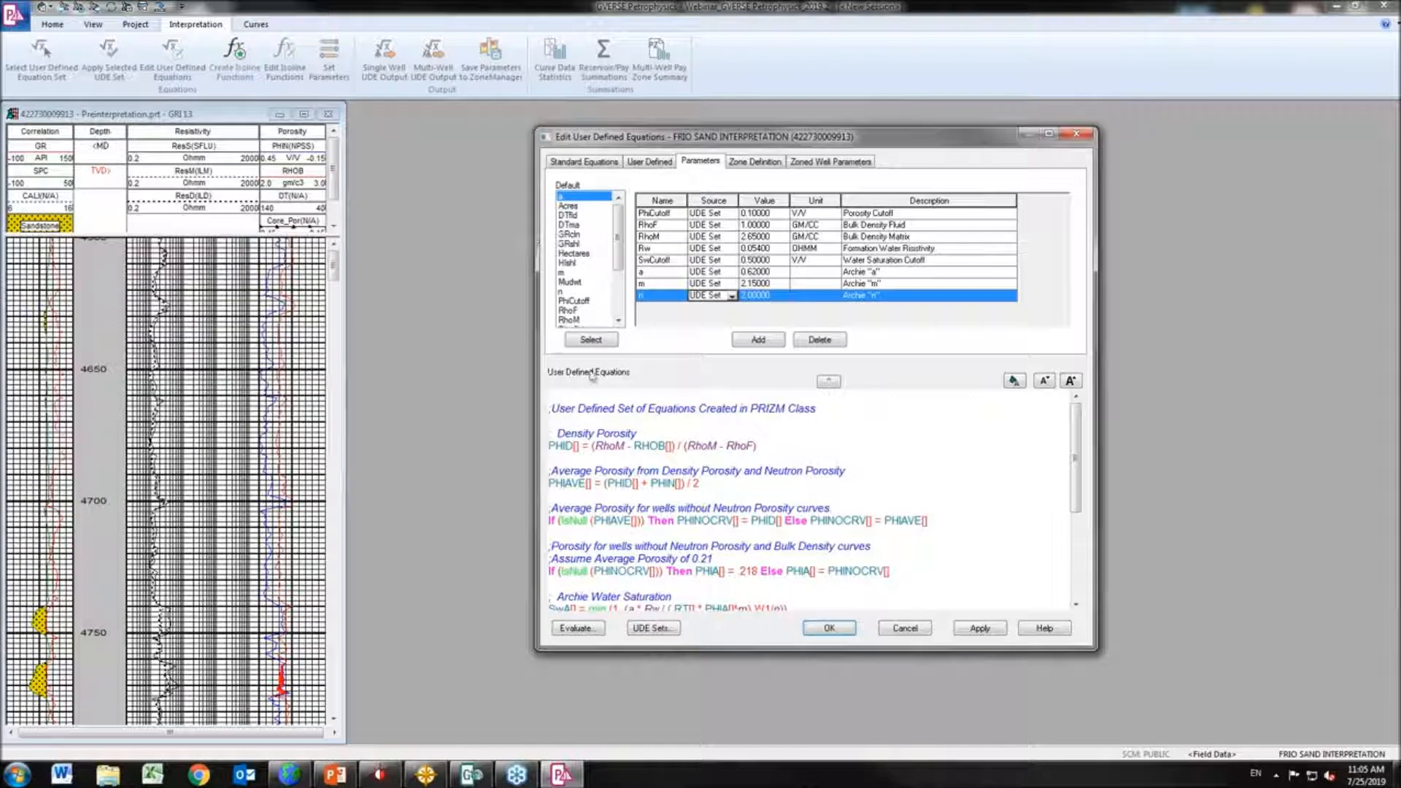
pyautogui.click(905, 629)
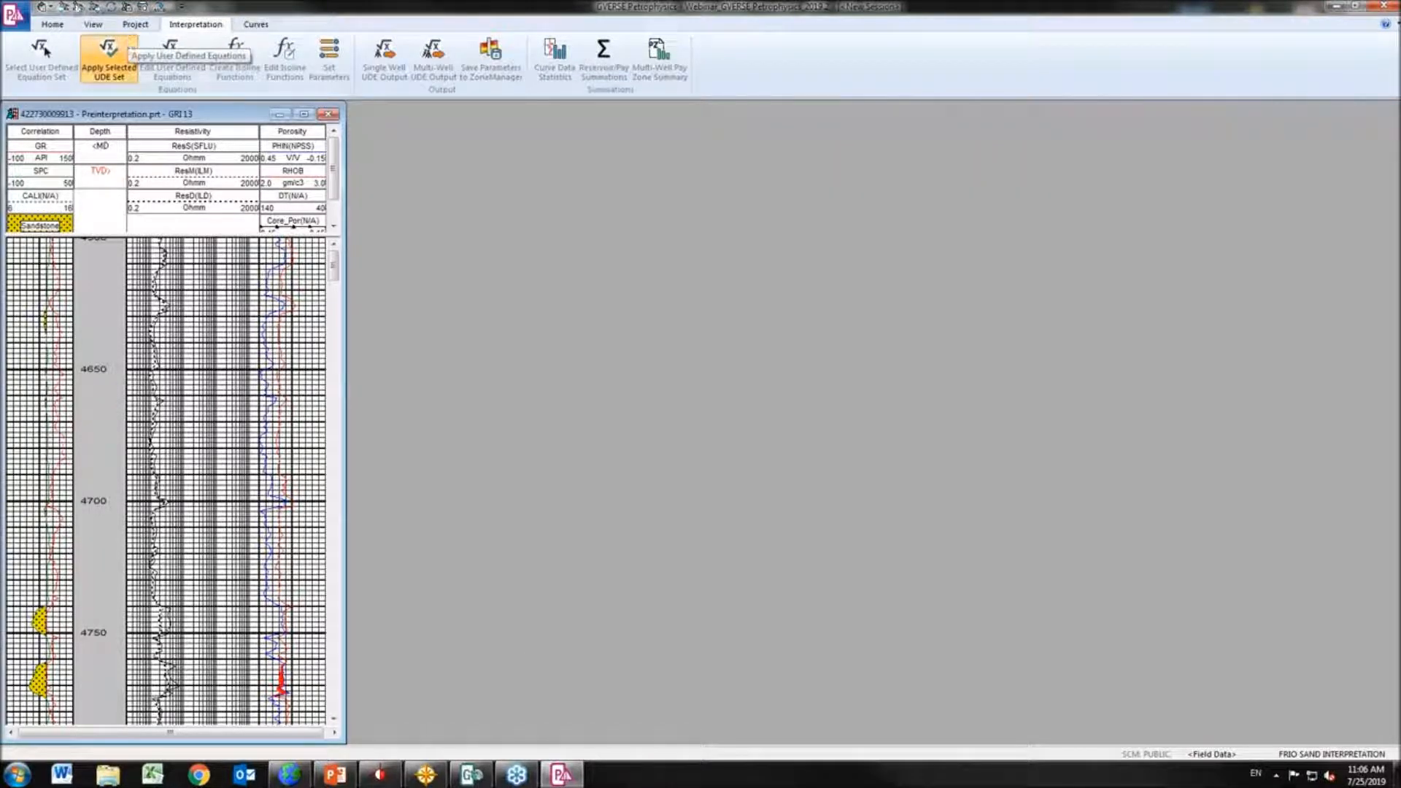
# Switch to the PRIZM Class Log Analysis interpretation set to open its log template for the well
pyautogui.click(135, 25)
pyautogui.click(67, 49)
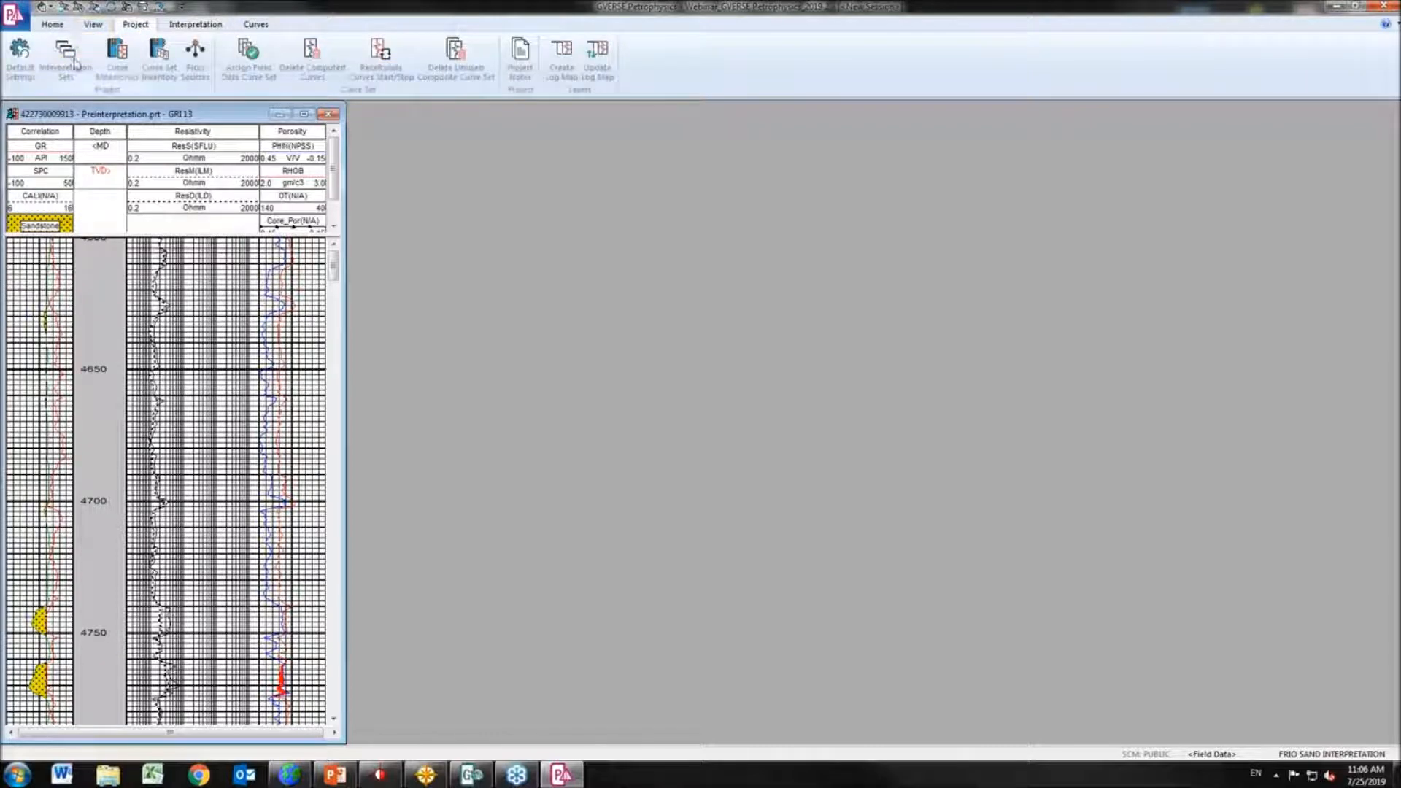
pyautogui.click(670, 346)
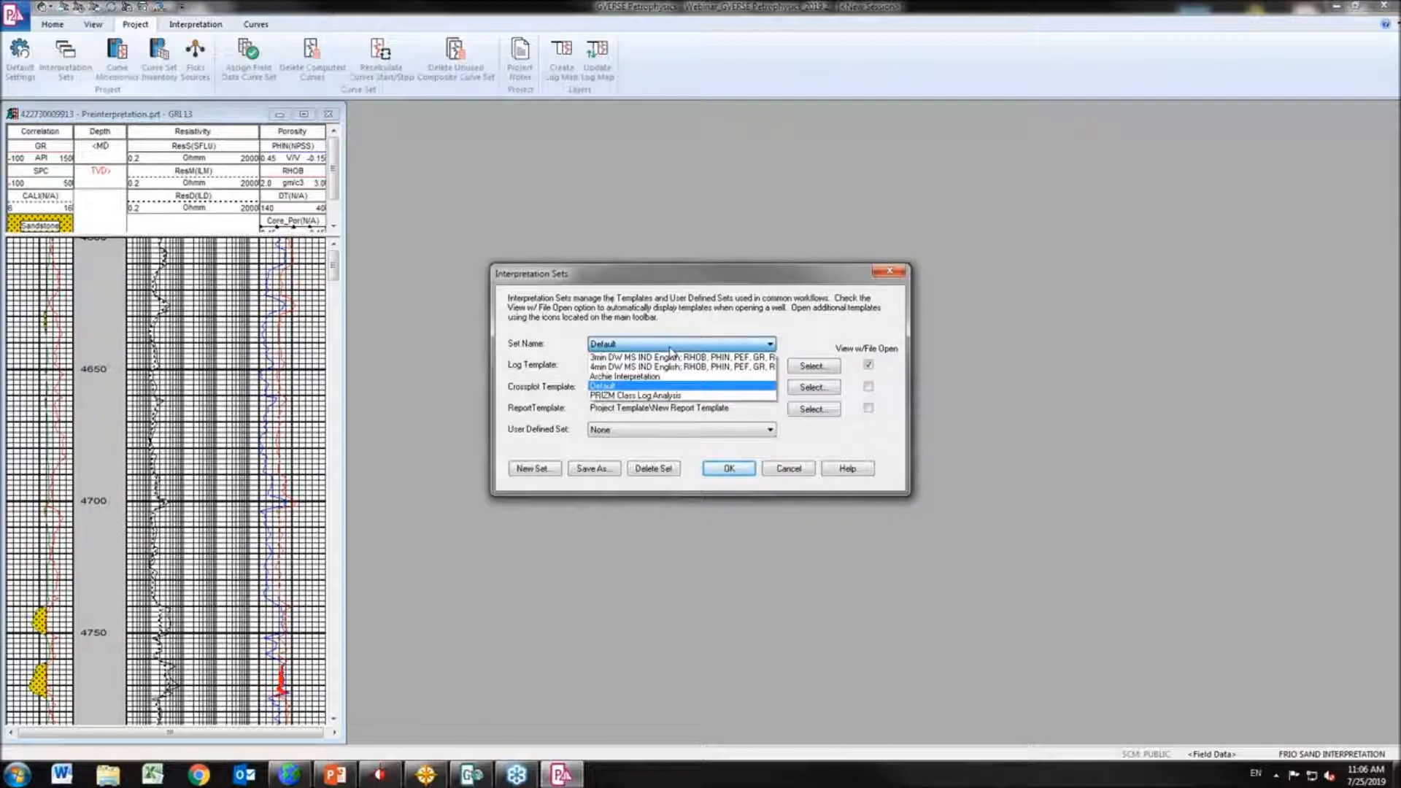
pyautogui.click(661, 395)
pyautogui.click(745, 473)
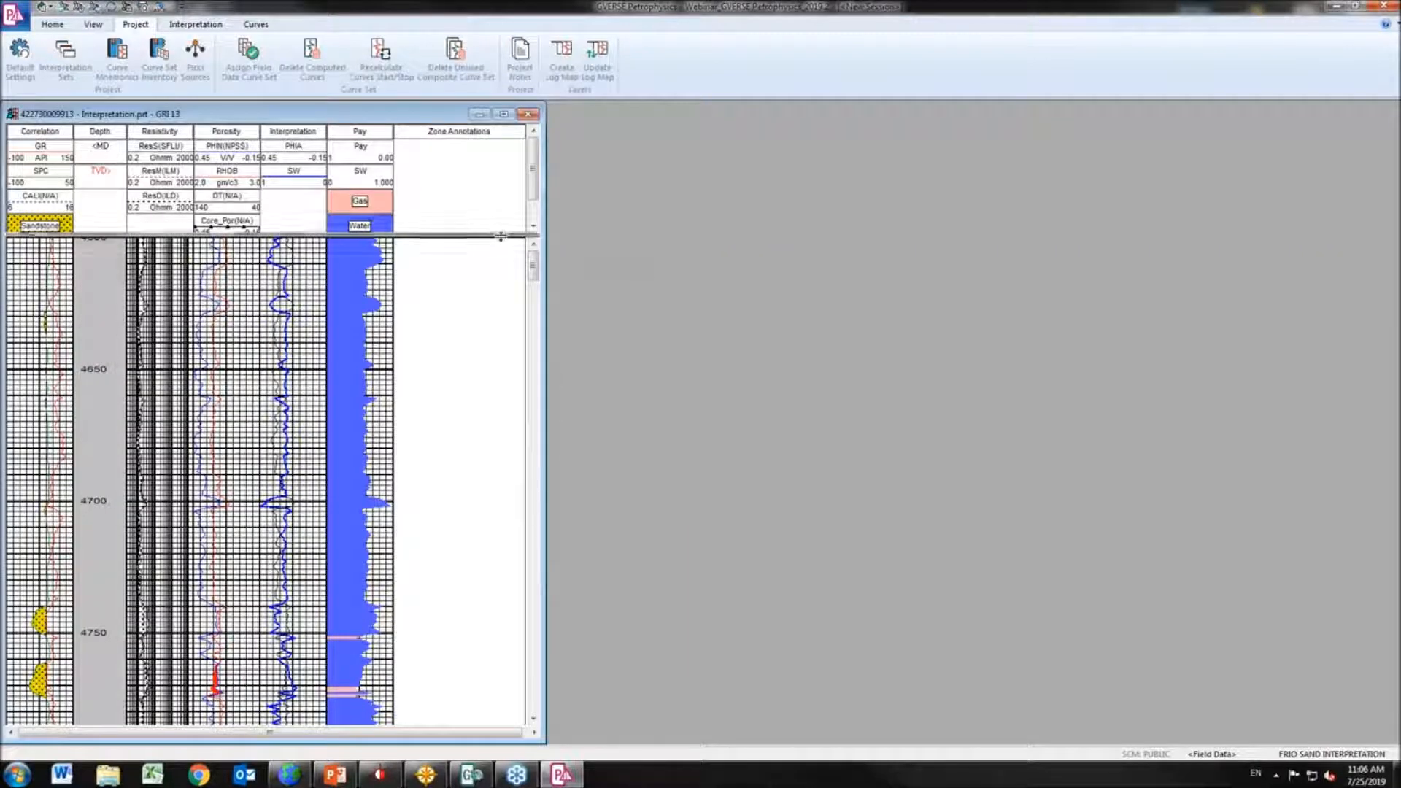
pyautogui.moveTo(532, 305)
pyautogui.mouseDown()
pyautogui.moveTo(570, 564)
pyautogui.moveTo(563, 635)
pyautogui.moveTo(547, 556)
pyautogui.mouseUp()
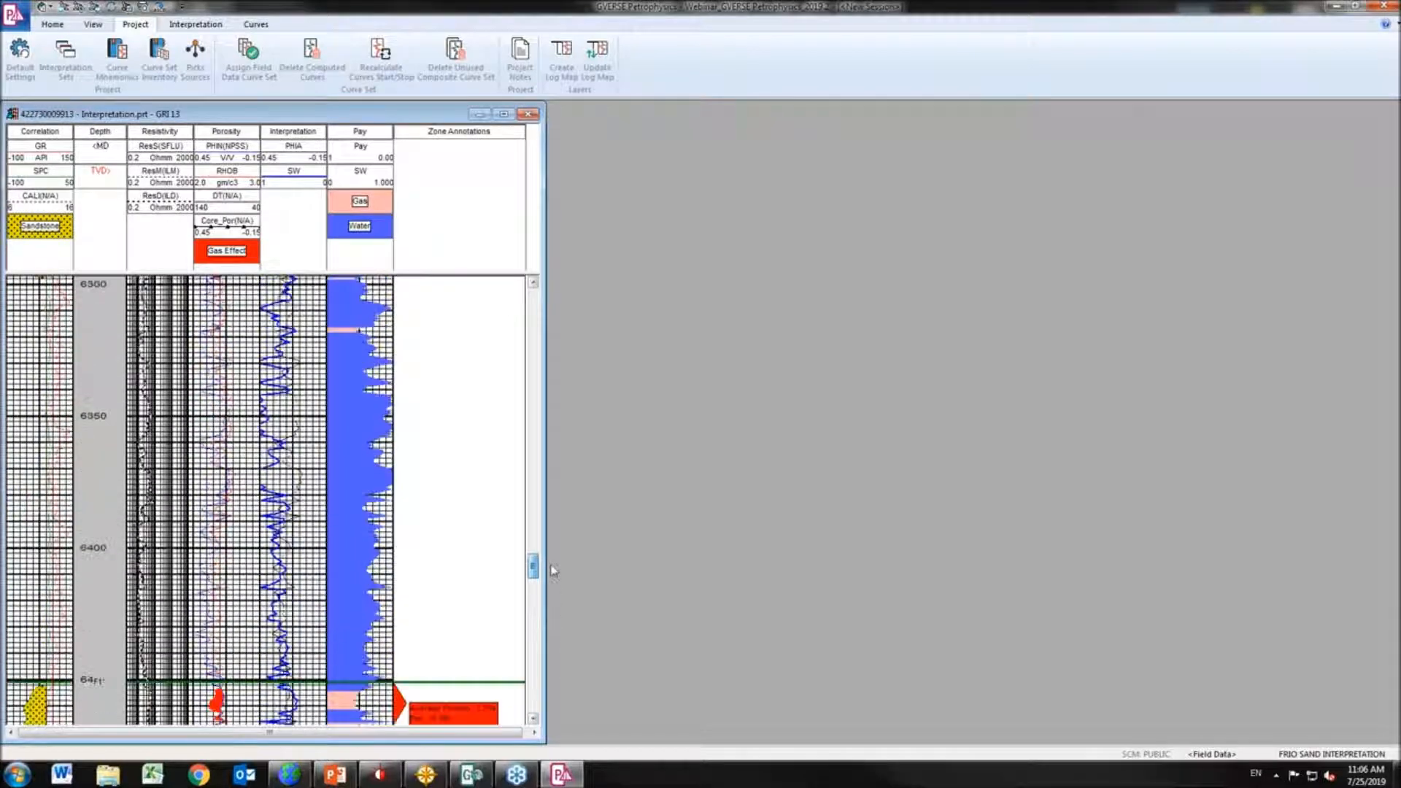
# Turn the applied user defined equation set off and on again to compare the computed curves on the log
pyautogui.click(195, 24)
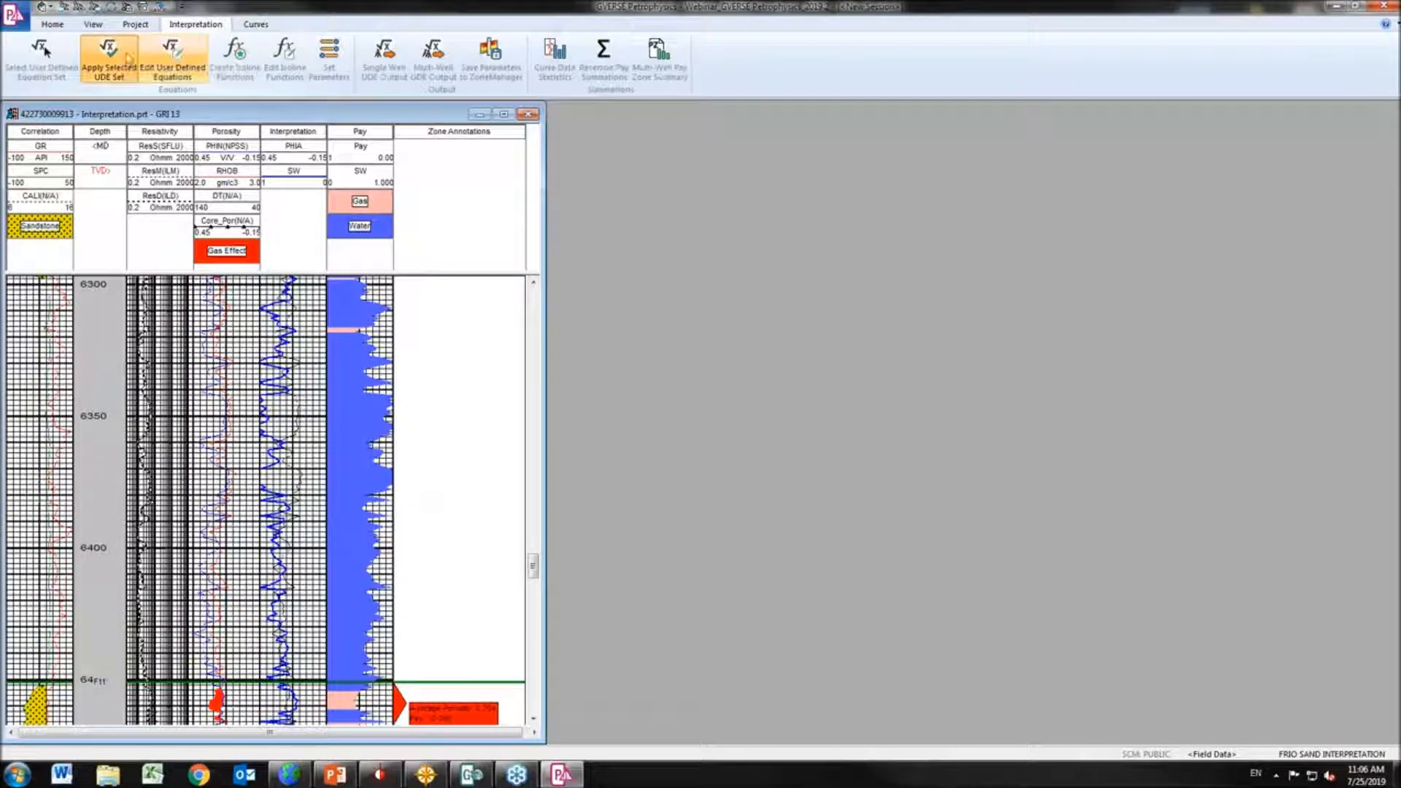
pyautogui.click(124, 59)
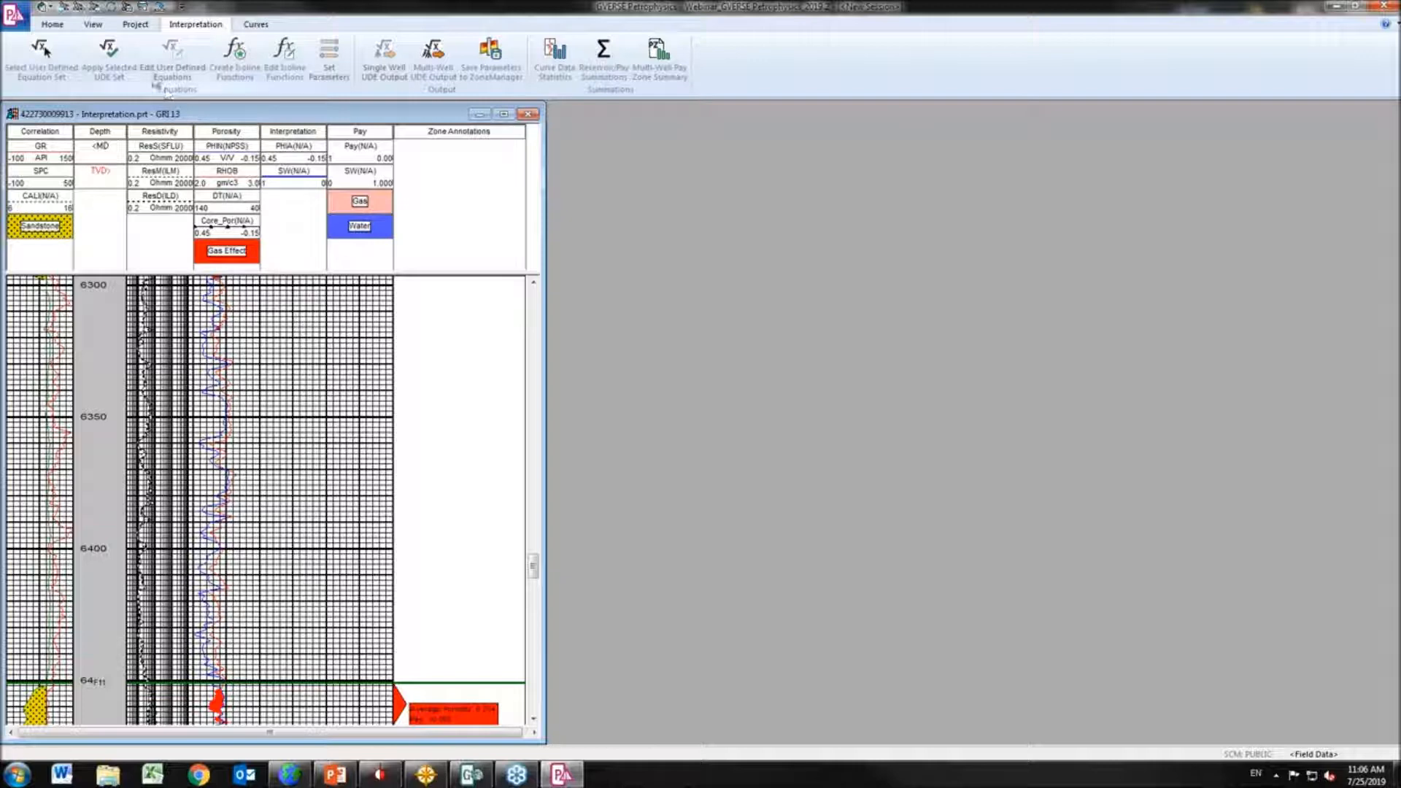
pyautogui.click(106, 71)
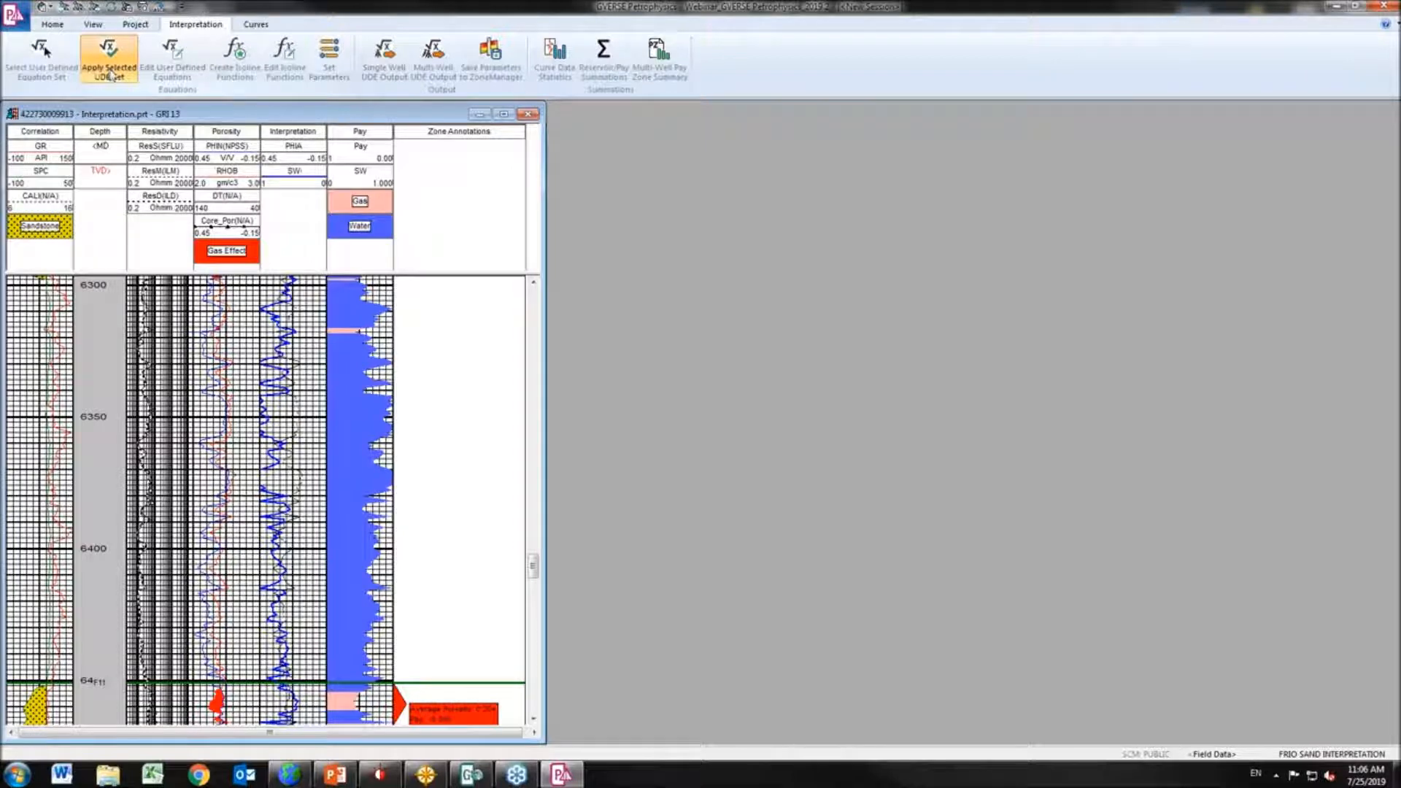
pyautogui.click(94, 25)
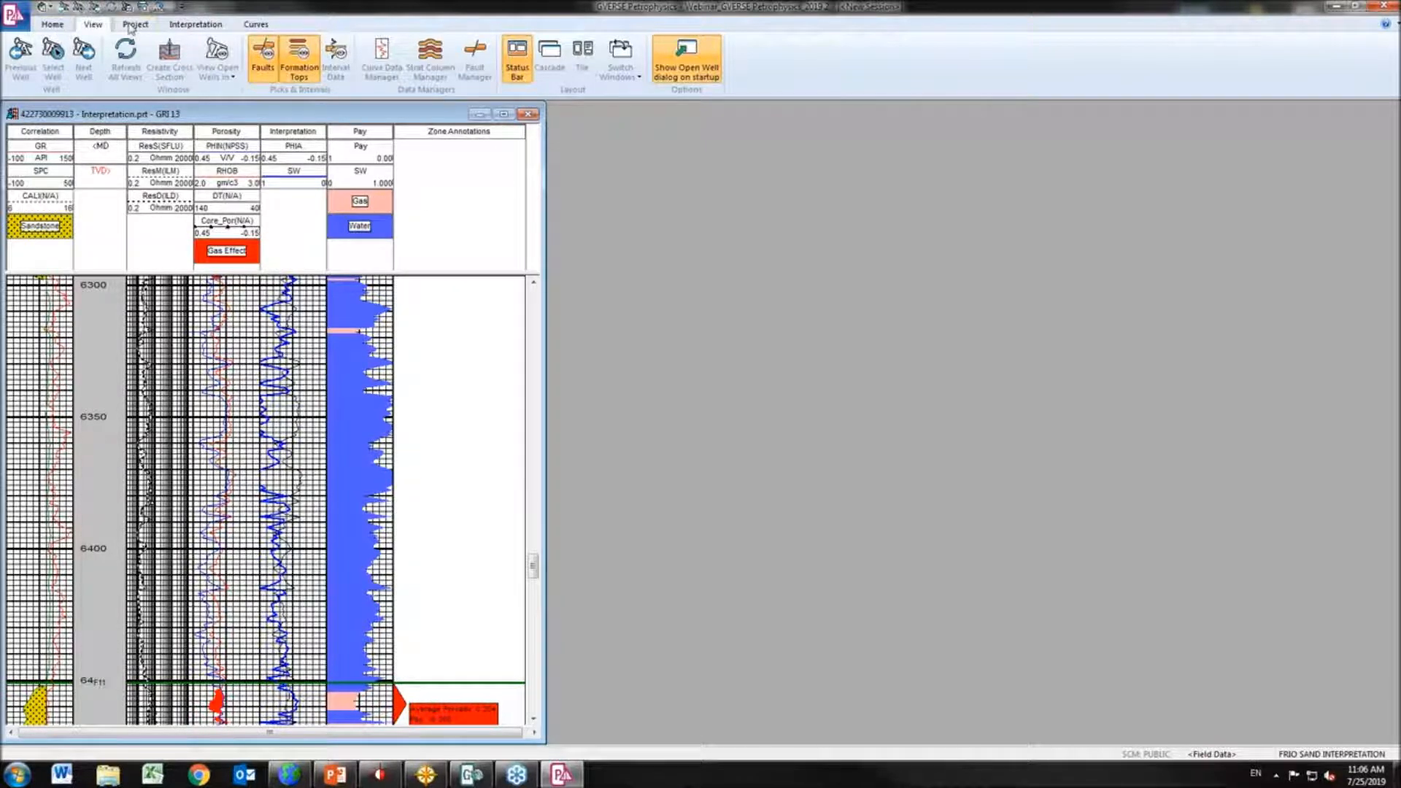
pyautogui.click(56, 26)
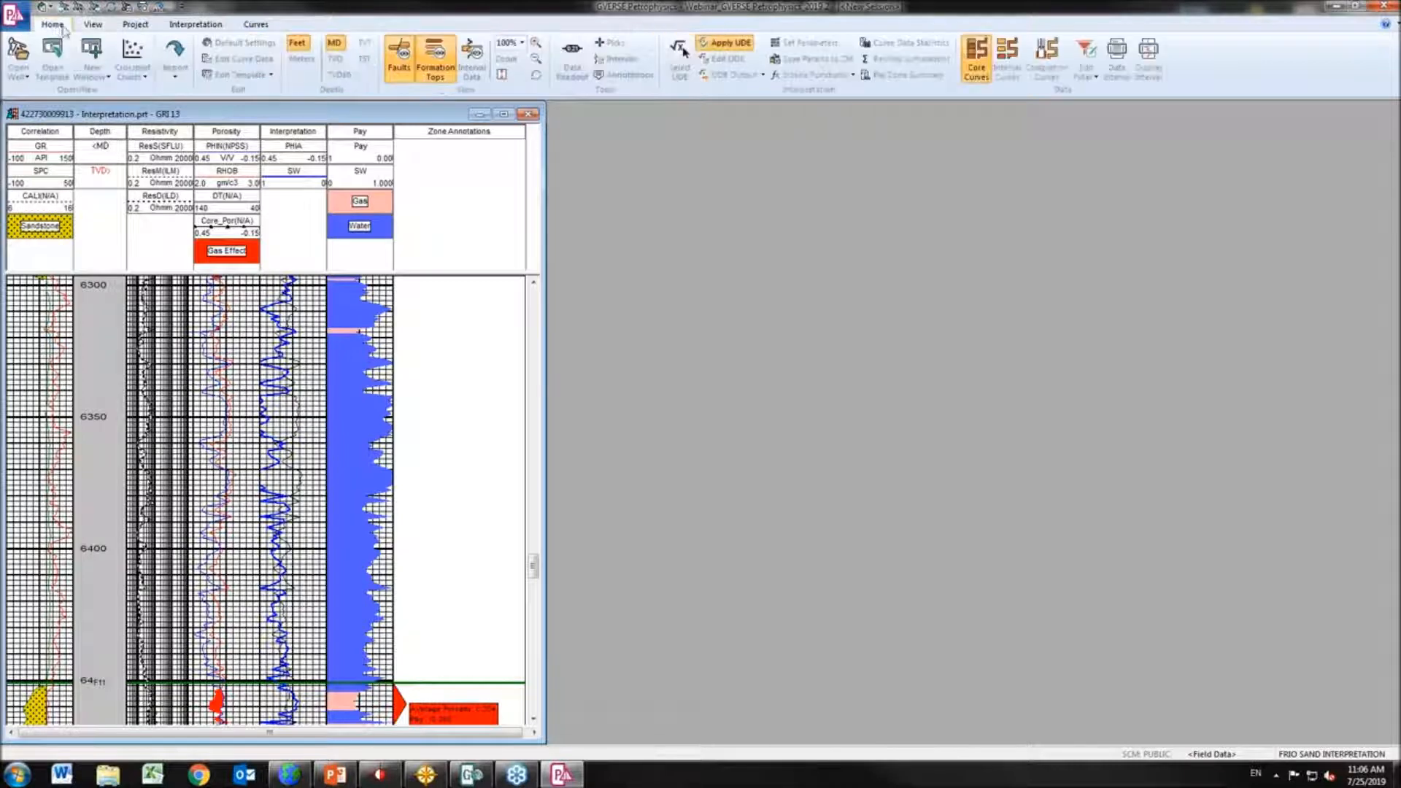
pyautogui.click(63, 75)
pyautogui.click(851, 256)
pyautogui.click(92, 65)
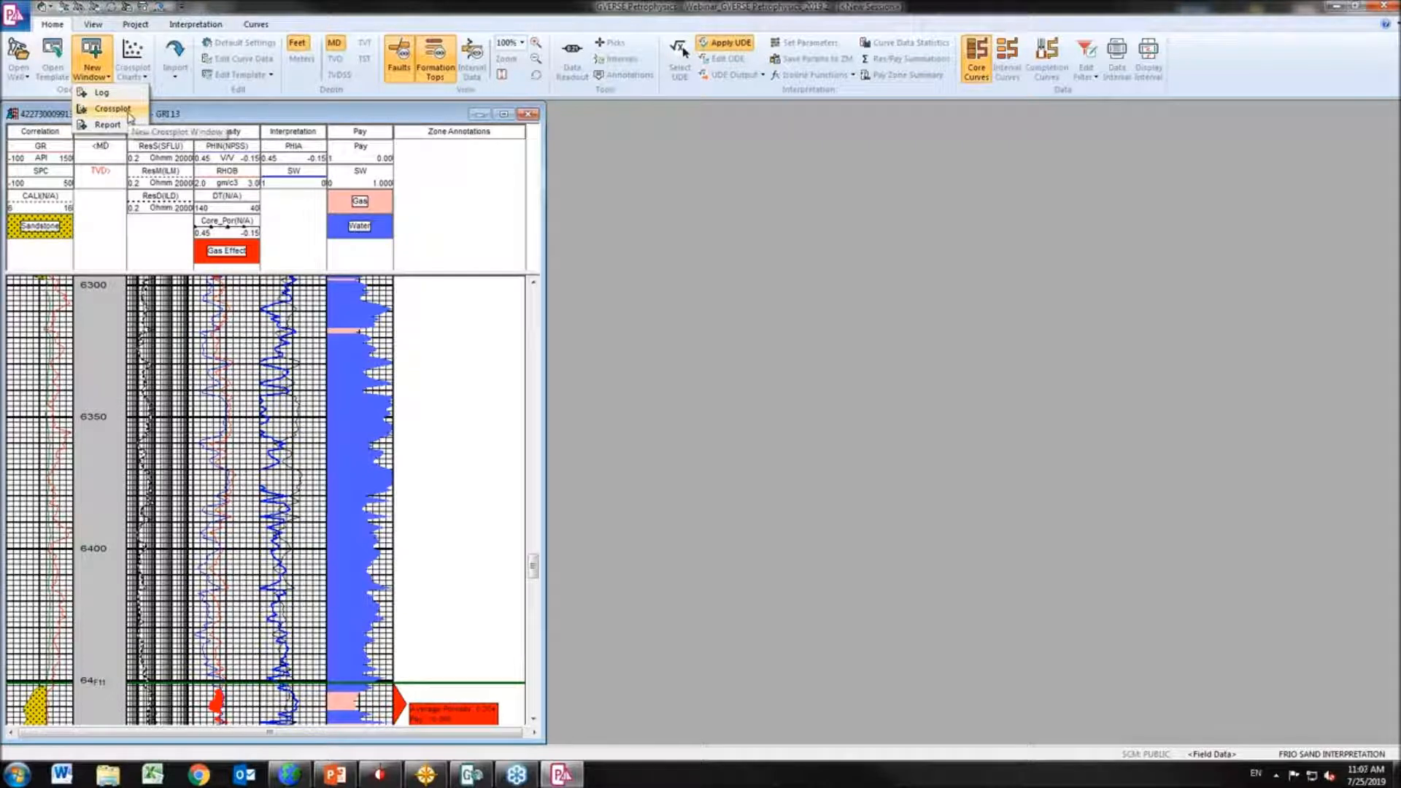
pyautogui.click(104, 92)
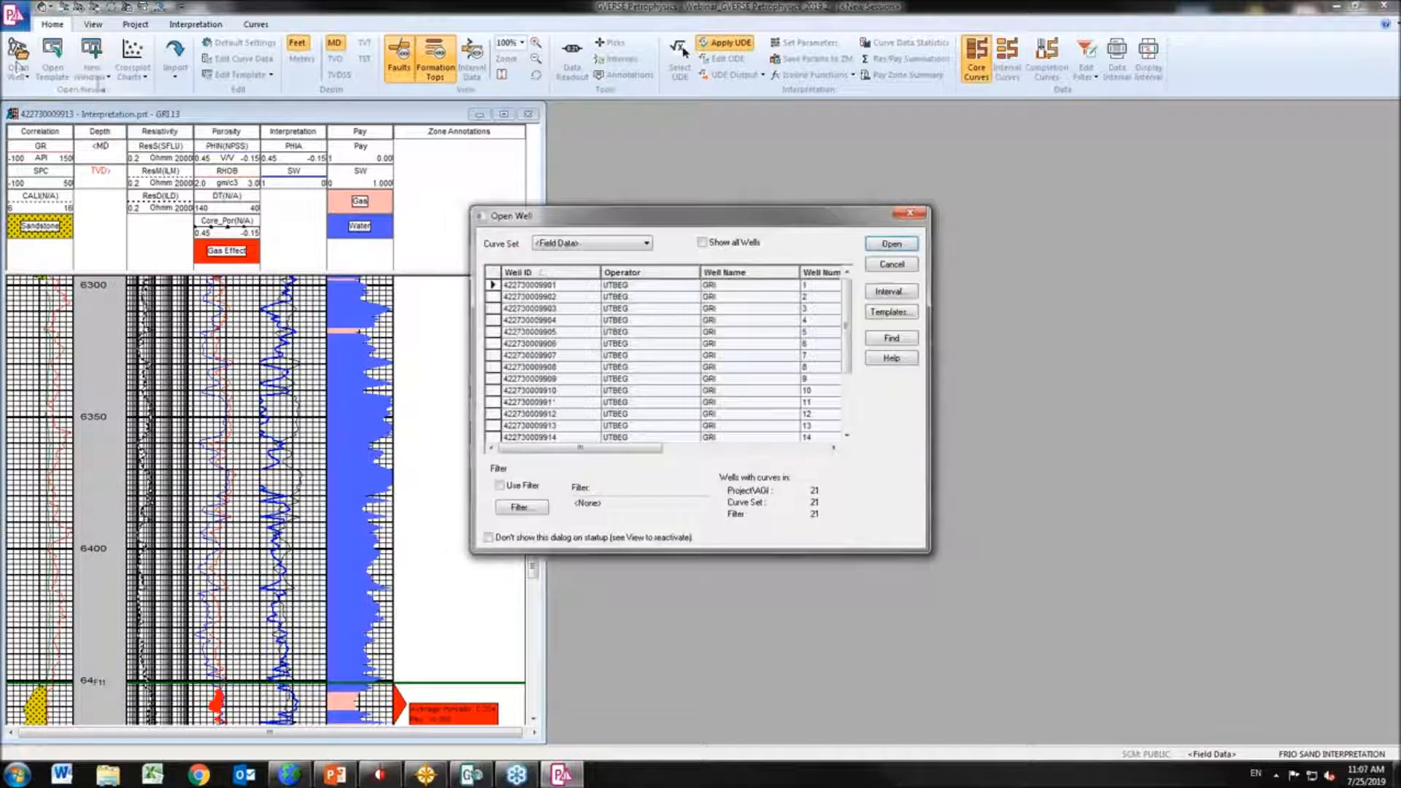
pyautogui.click(909, 215)
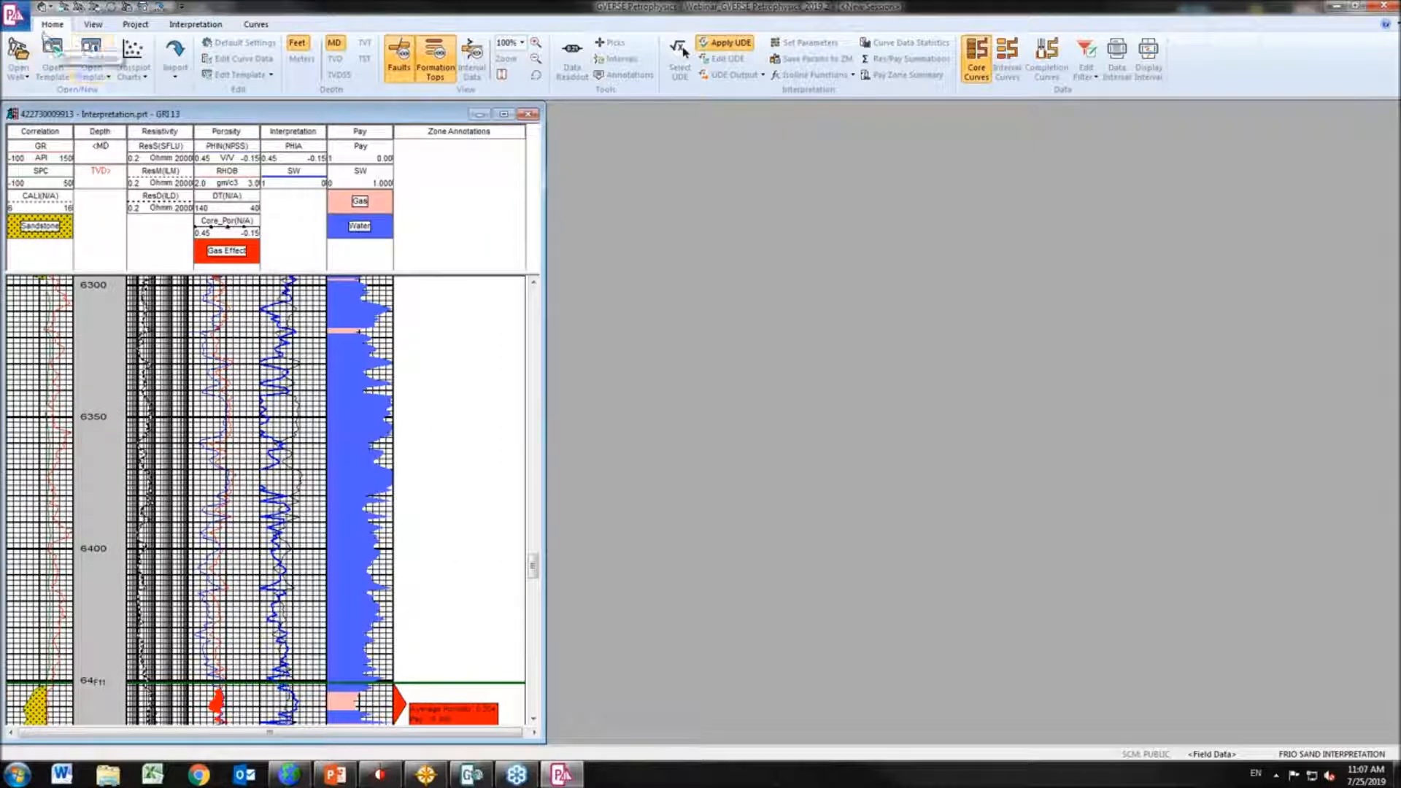
# Open the Pickett.xpt crossplot from the system templates alongside the Interpretation log template
pyautogui.click(47, 56)
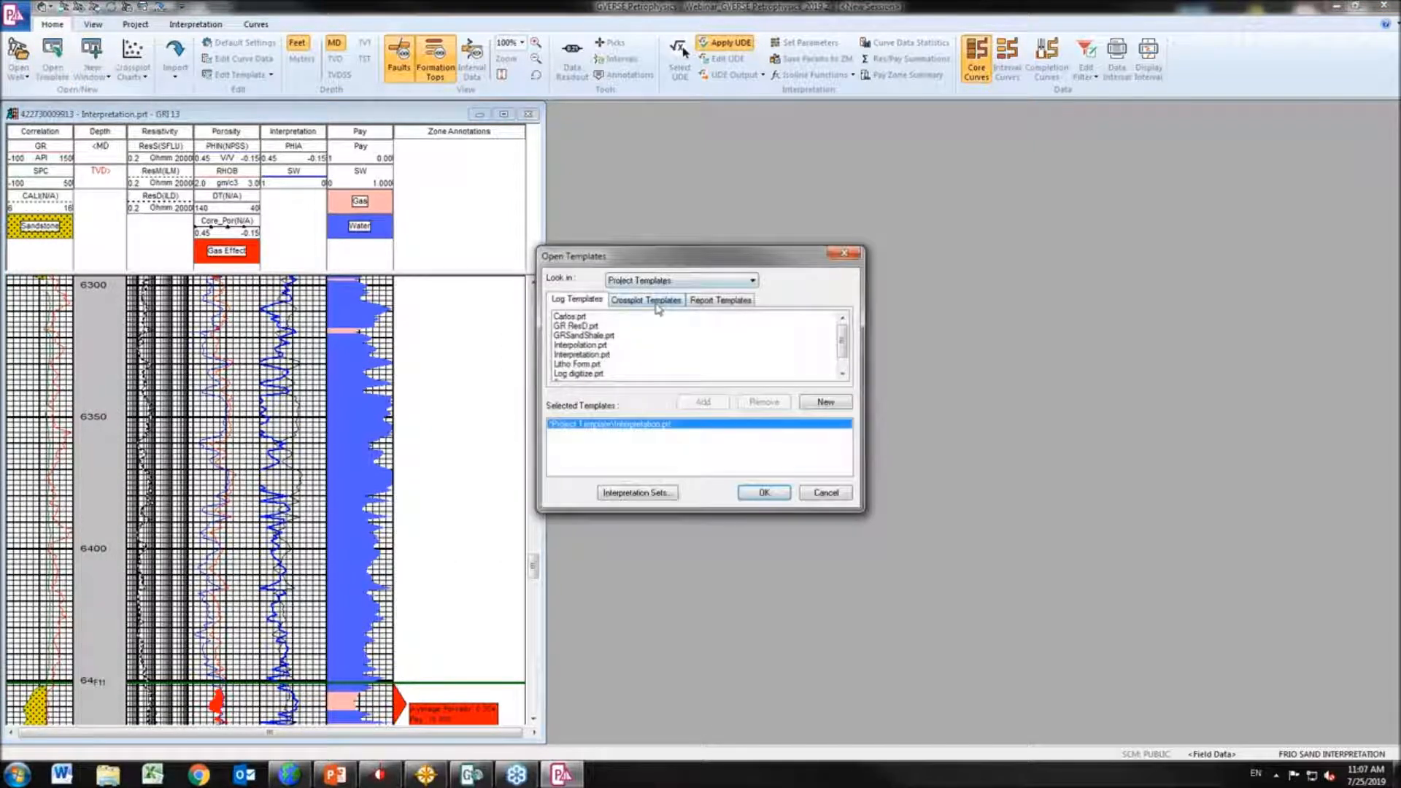
pyautogui.click(659, 304)
pyautogui.click(708, 281)
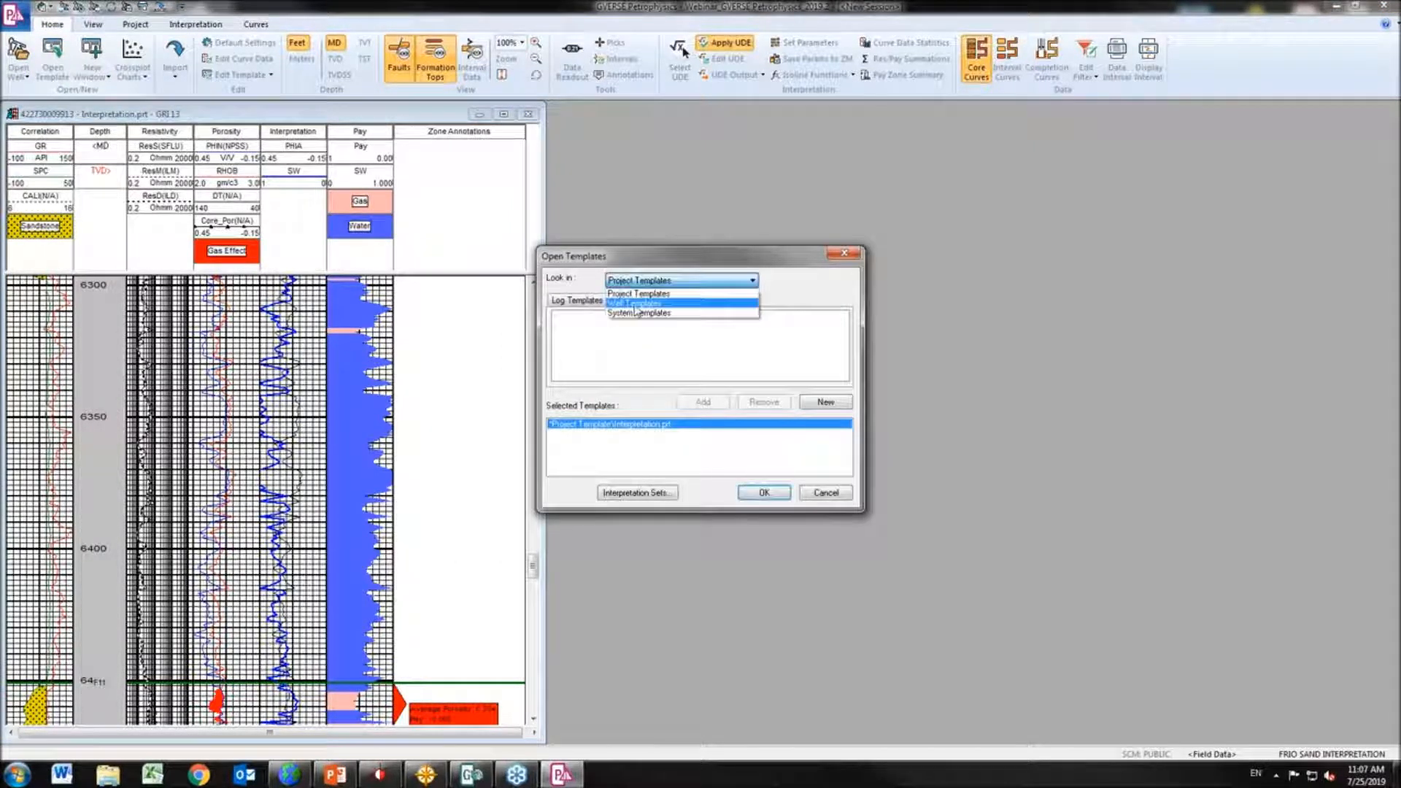
pyautogui.click(639, 314)
pyautogui.click(573, 326)
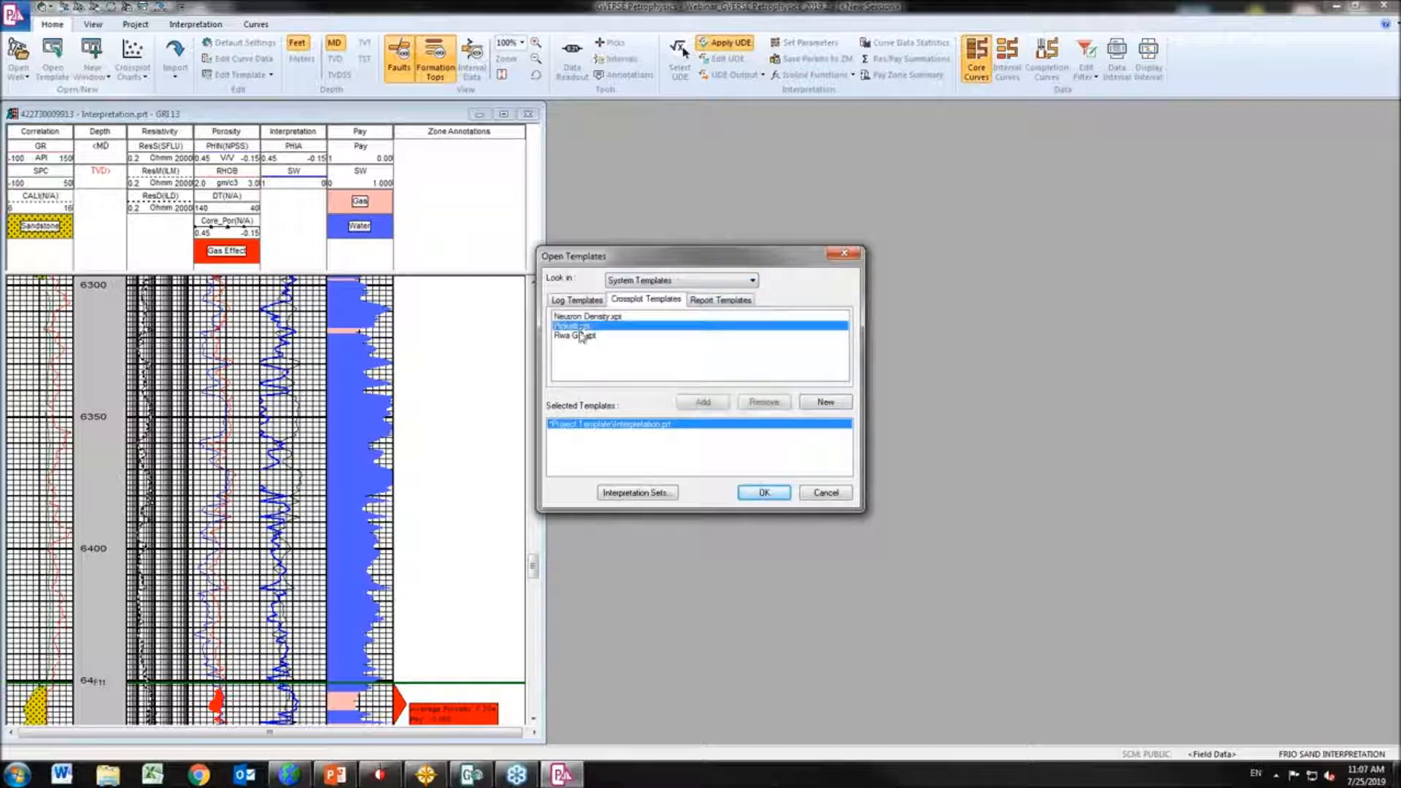
pyautogui.click(702, 402)
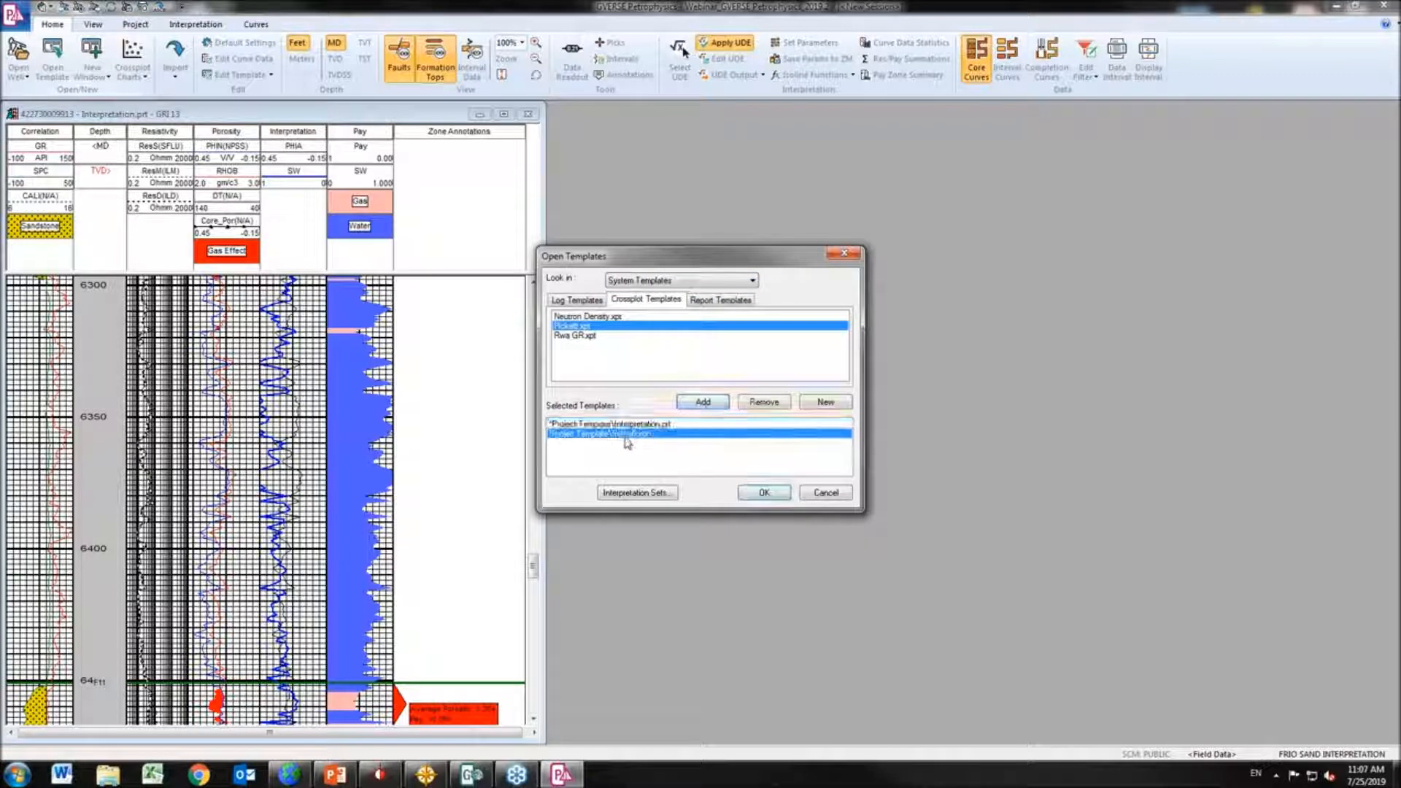
pyautogui.click(759, 493)
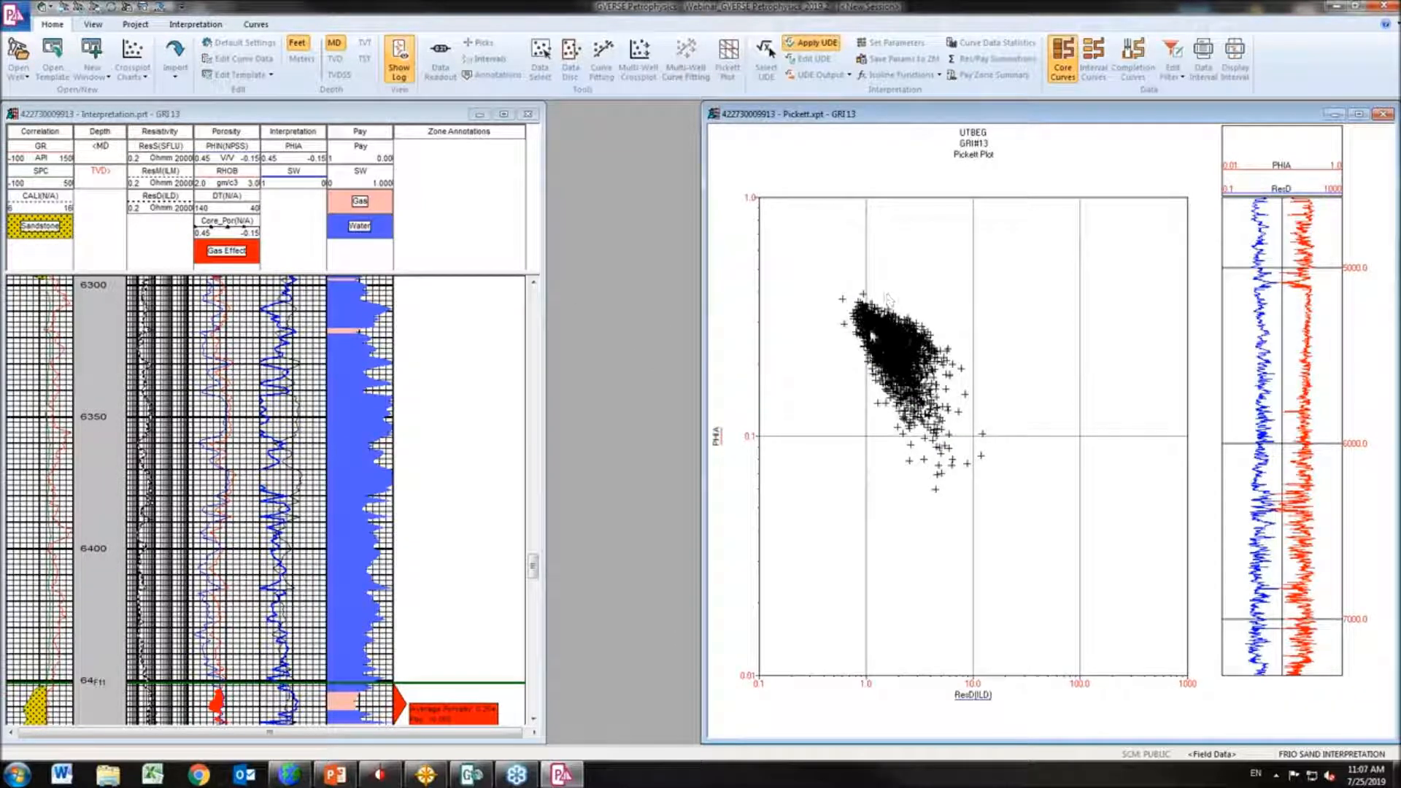
# Limit the Pickett crossplot to the interval from F11 to F11 base, applied to the active window only
pyautogui.rightClick(920, 228)
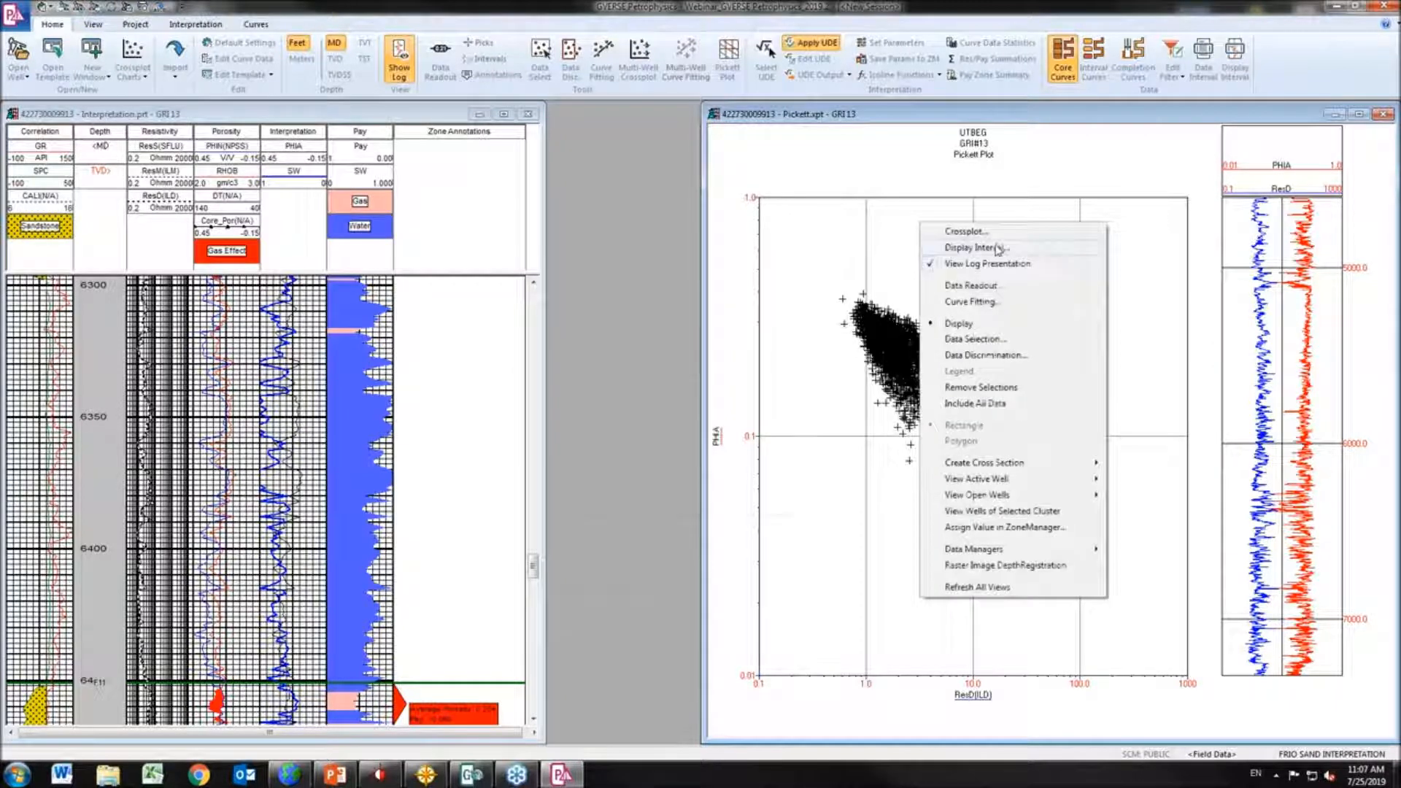
pyautogui.click(997, 248)
pyautogui.click(604, 283)
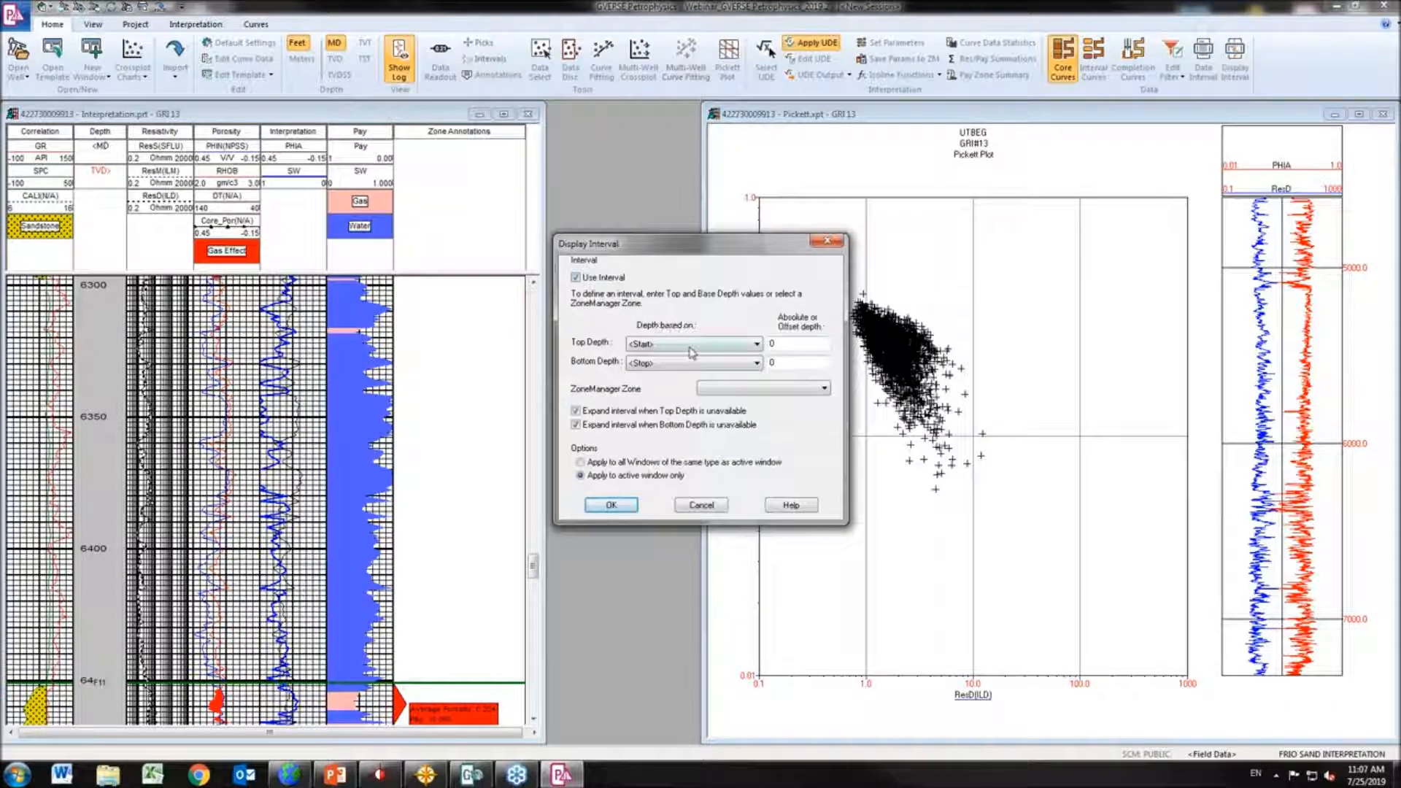
pyautogui.click(690, 344)
pyautogui.click(669, 395)
pyautogui.click(656, 363)
pyautogui.click(647, 425)
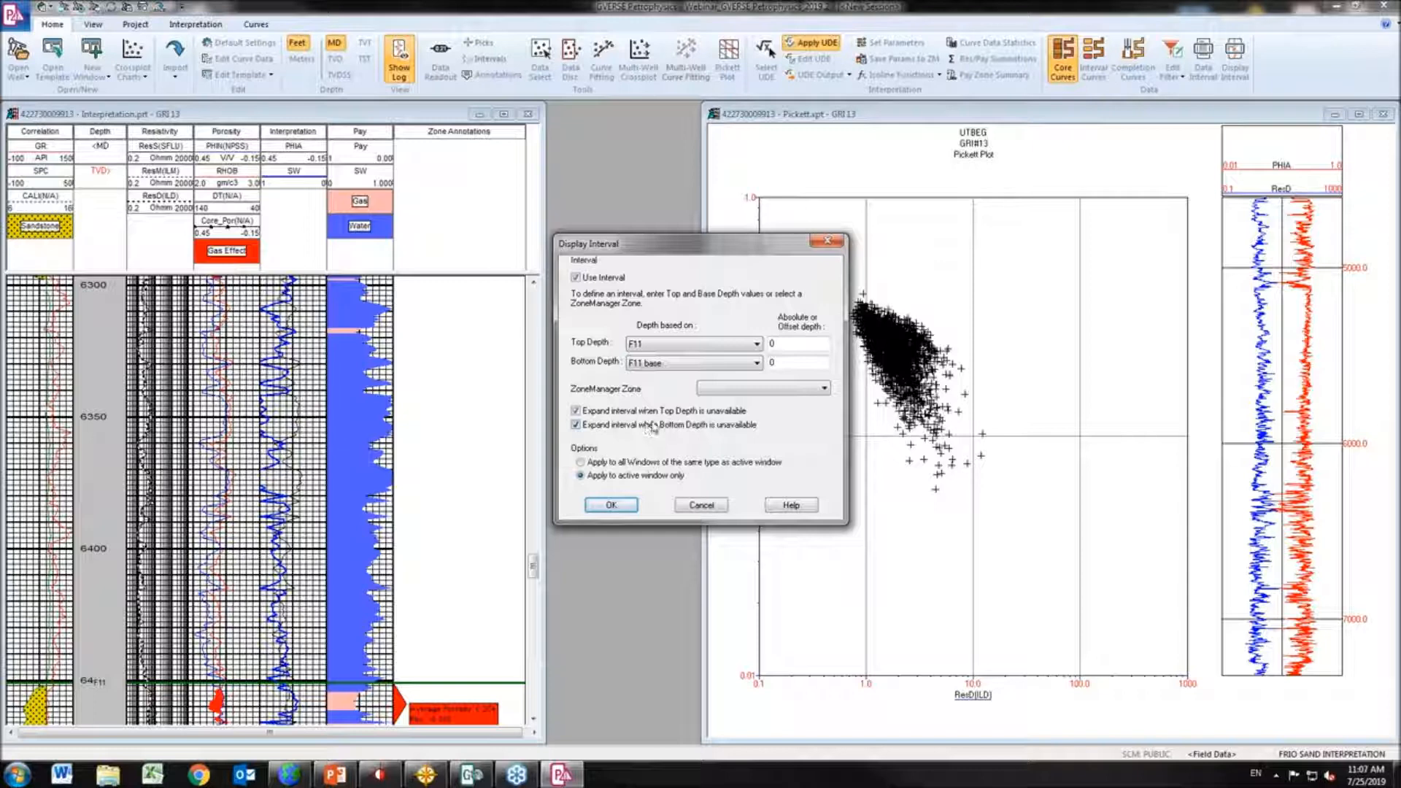
pyautogui.click(611, 505)
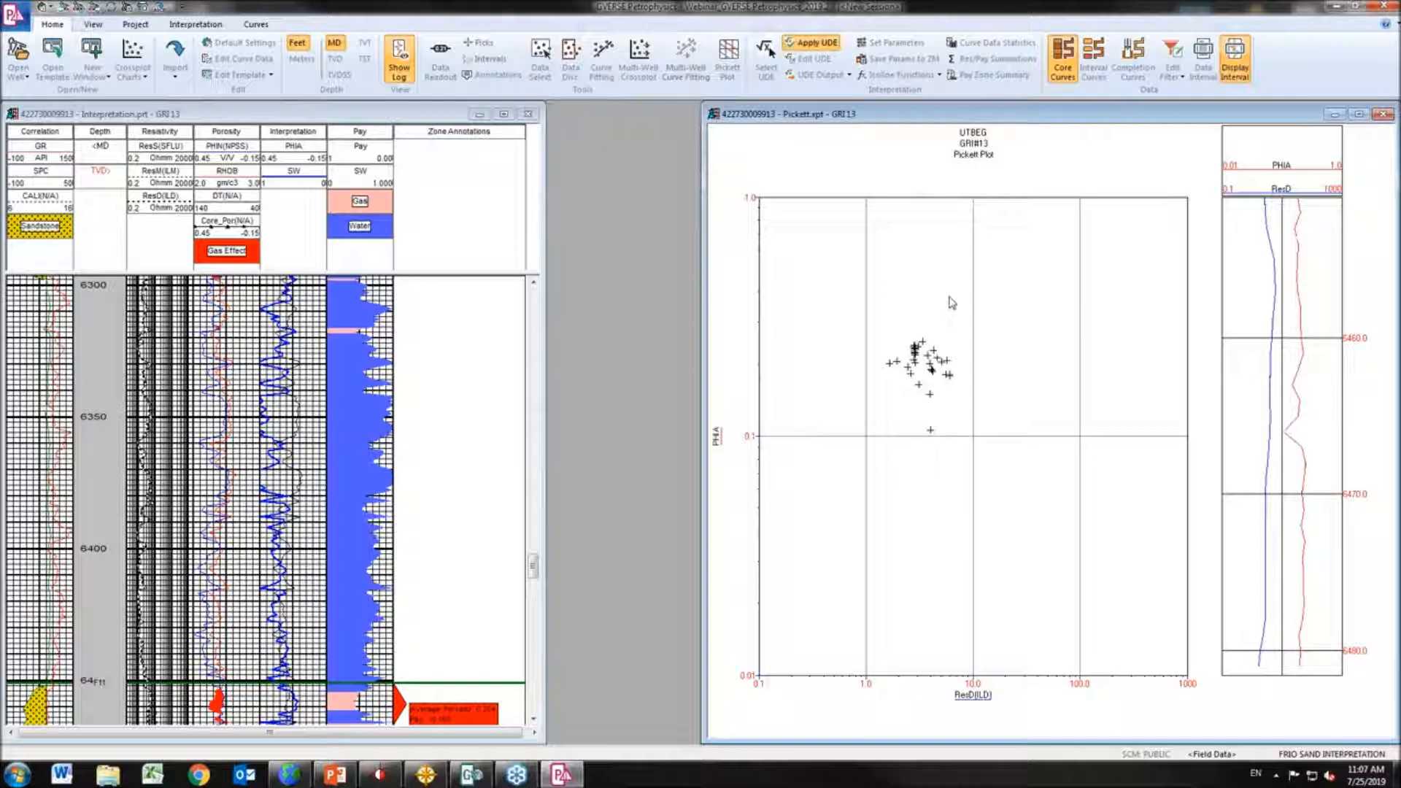
# Show a Y histogram with frequency numbers on the Pickett crossplot, with transparency enabled for both the X and Y histograms
pyautogui.doubleClick(937, 238)
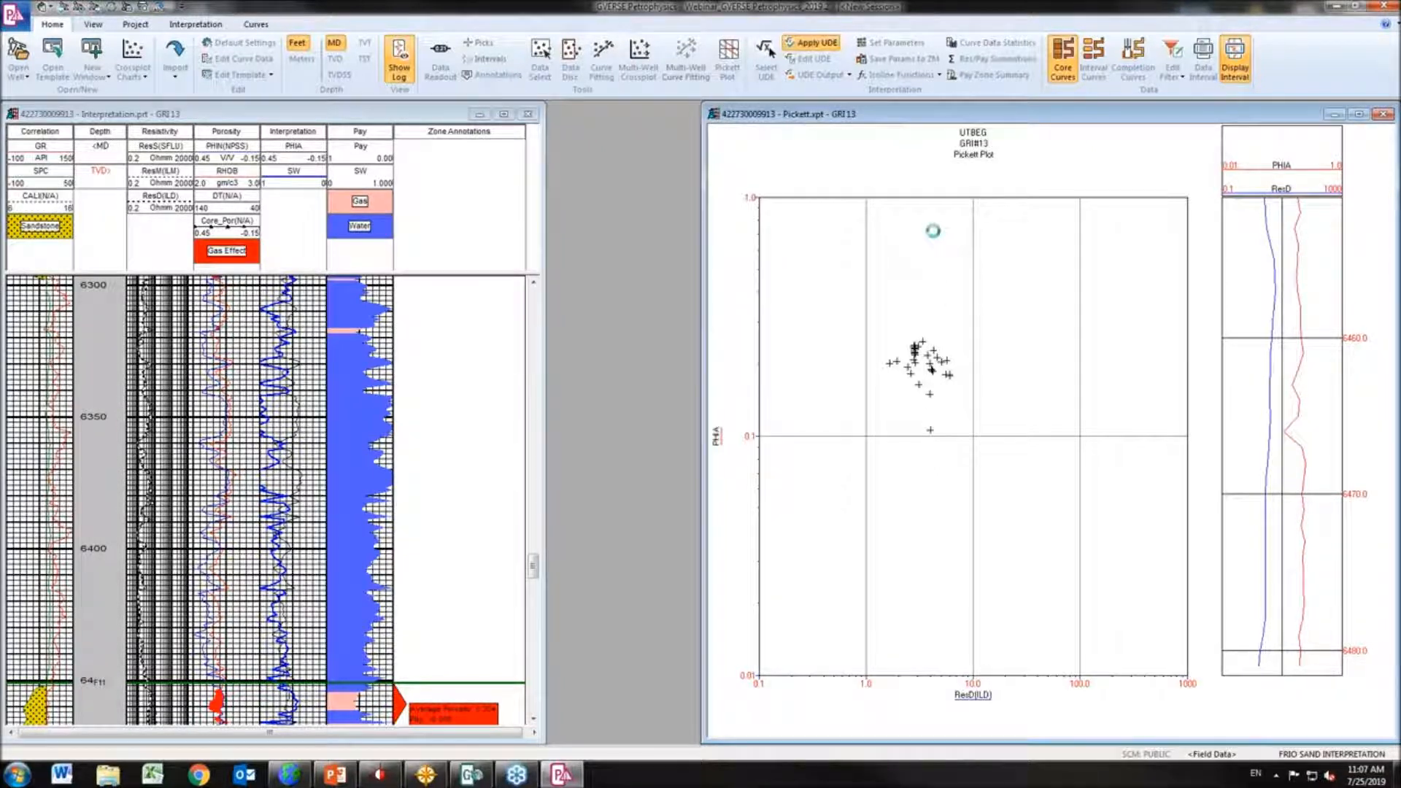
pyautogui.moveTo(781, 243); pyautogui.dragTo(636, 183)
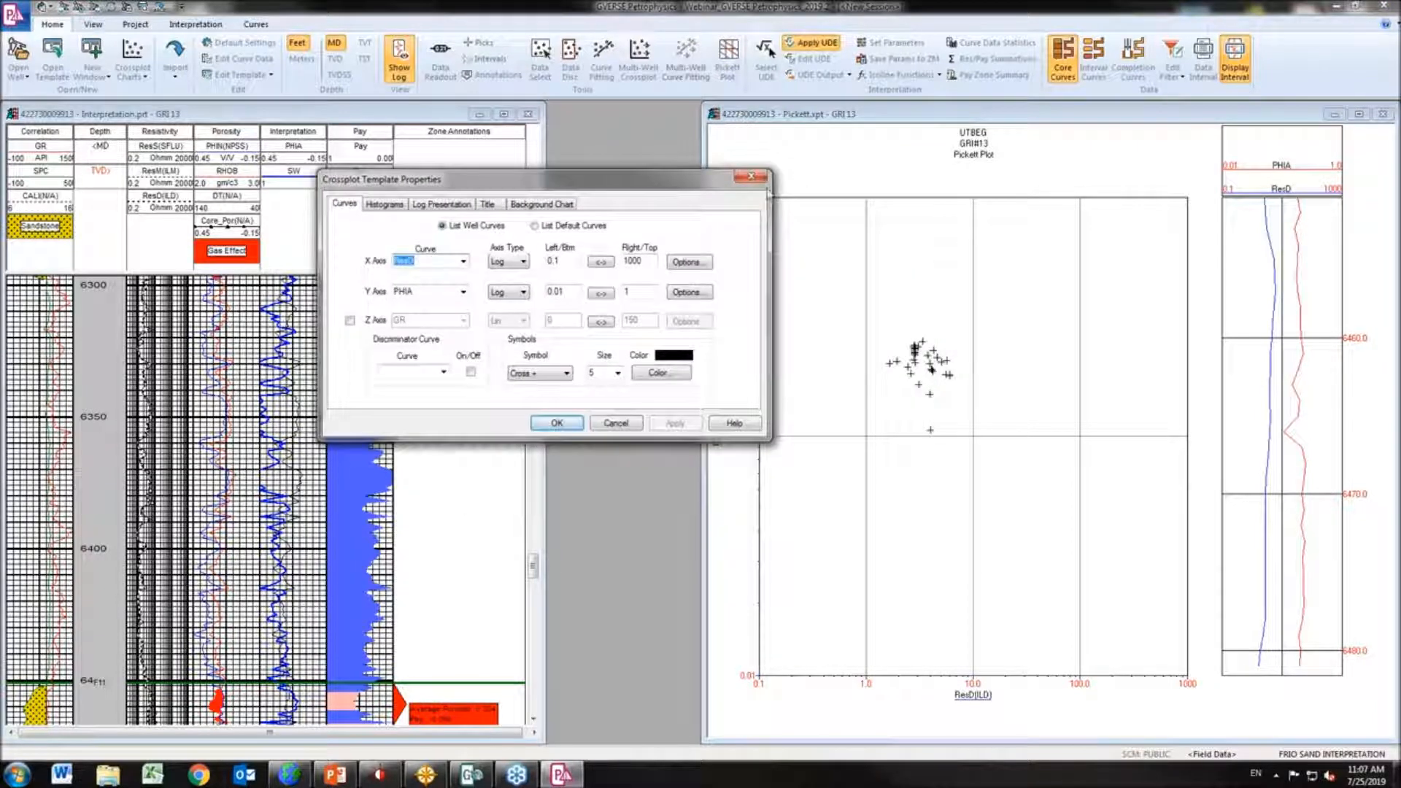
pyautogui.click(463, 262)
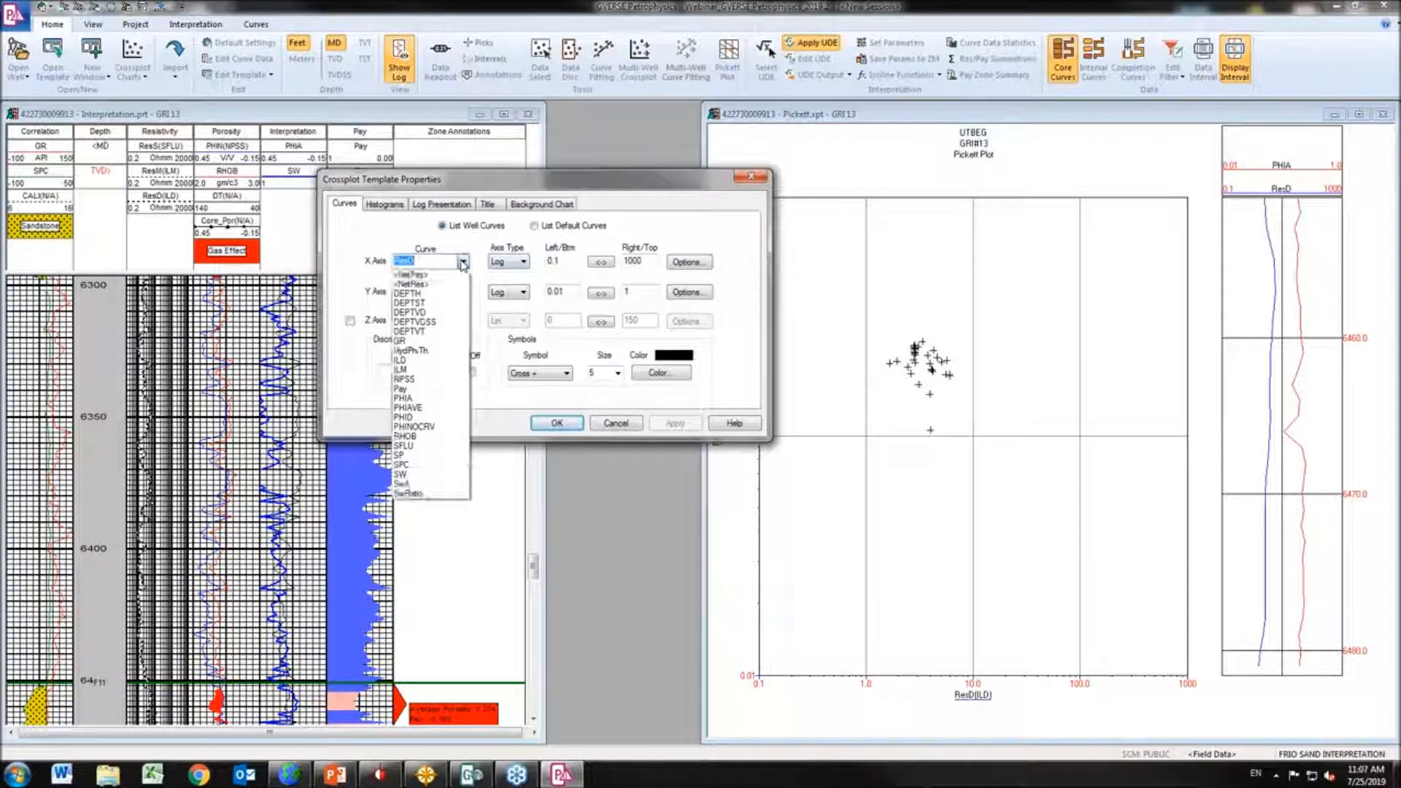
pyautogui.click(463, 263)
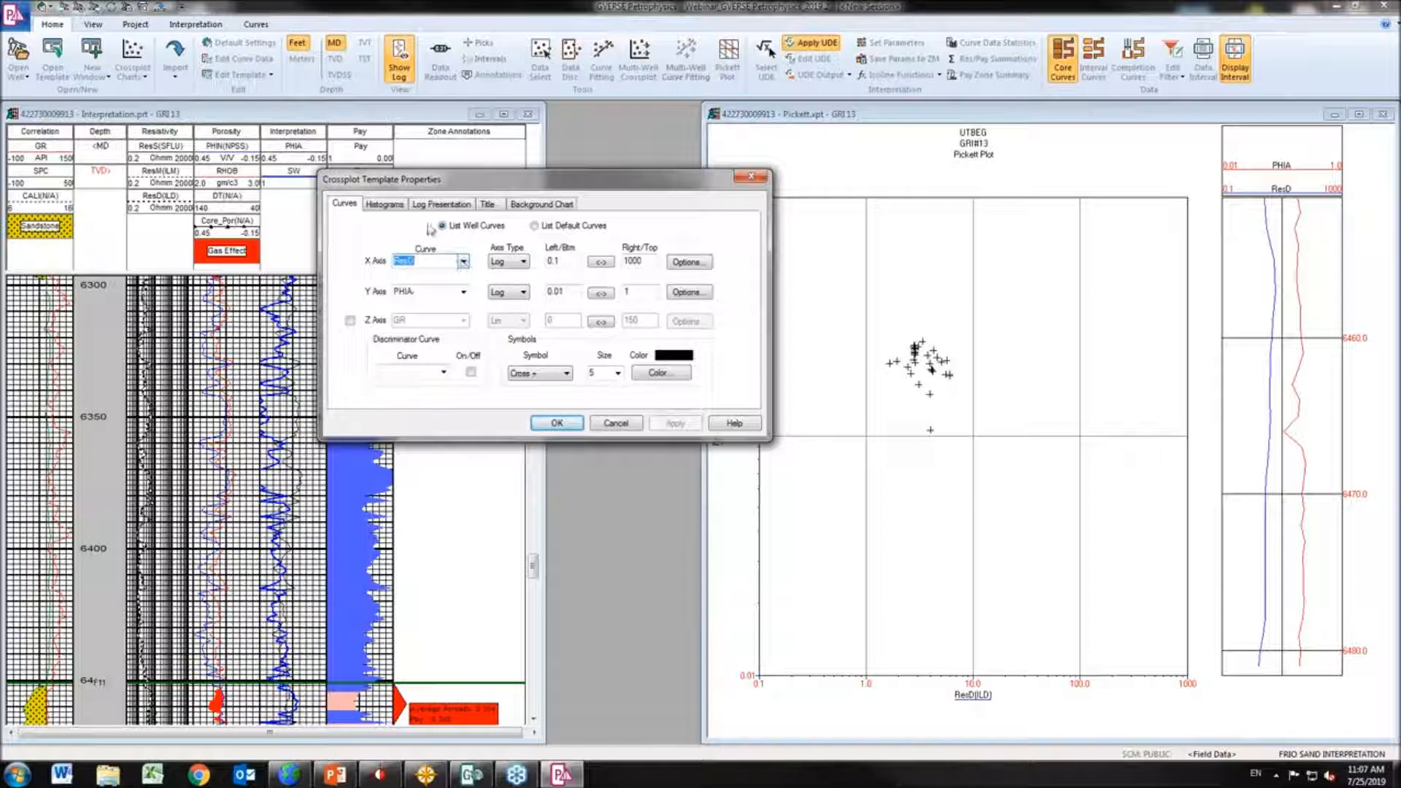
pyautogui.click(385, 204)
pyautogui.click(351, 259)
pyautogui.click(351, 284)
pyautogui.click(572, 311)
pyautogui.click(633, 310)
pyautogui.click(679, 422)
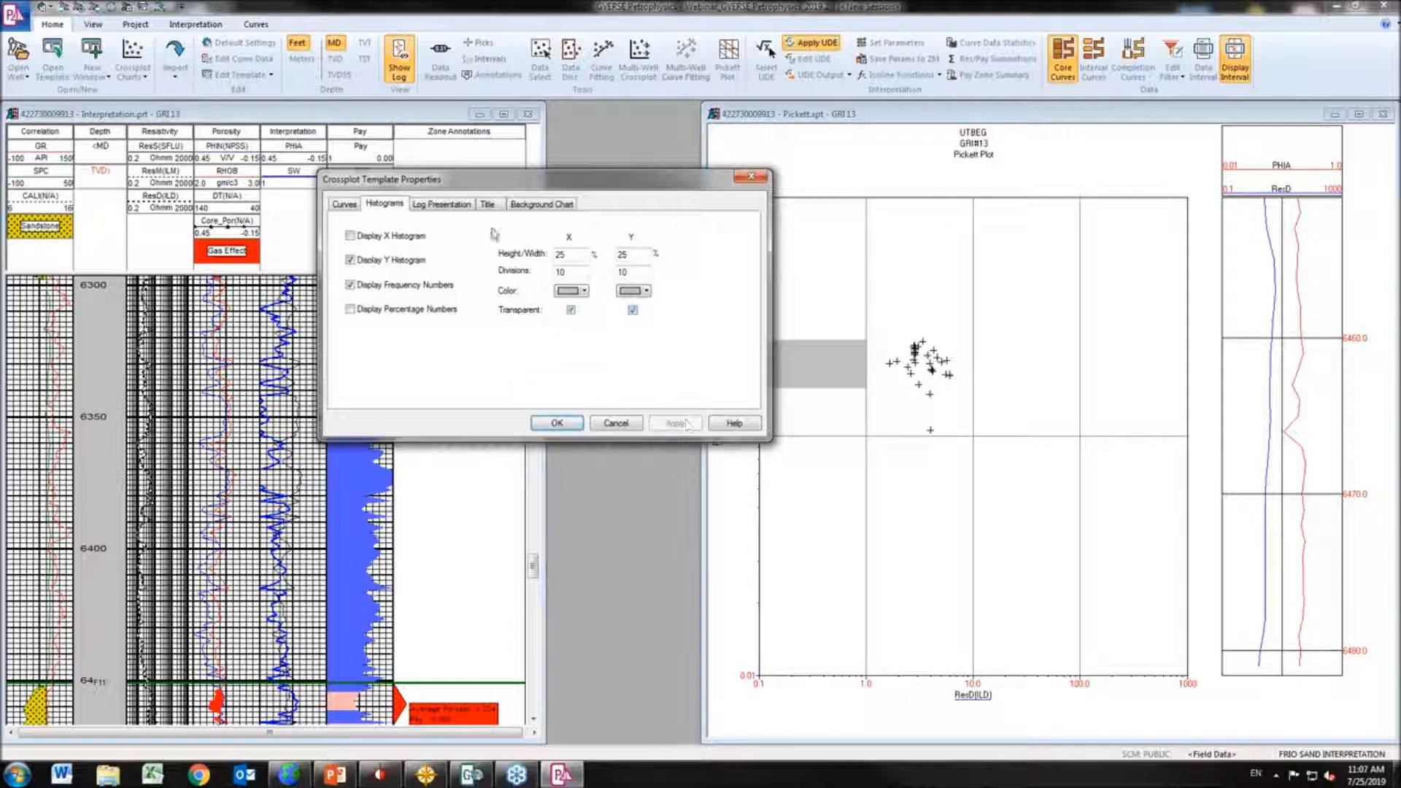
# Add the X histogram to the Pickett crossplot and turn off the frequency numbers
pyautogui.click(386, 237)
pyautogui.click(430, 287)
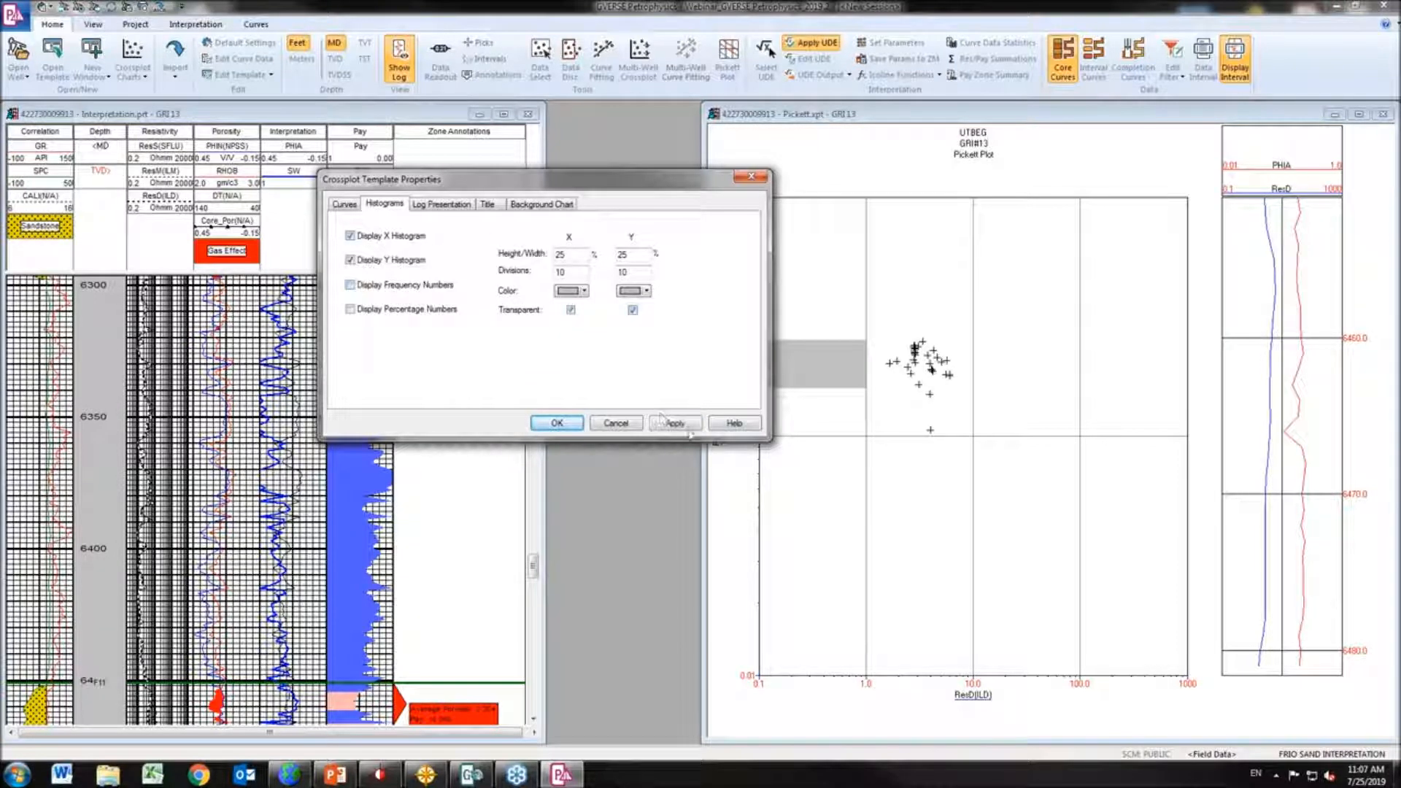
pyautogui.click(682, 424)
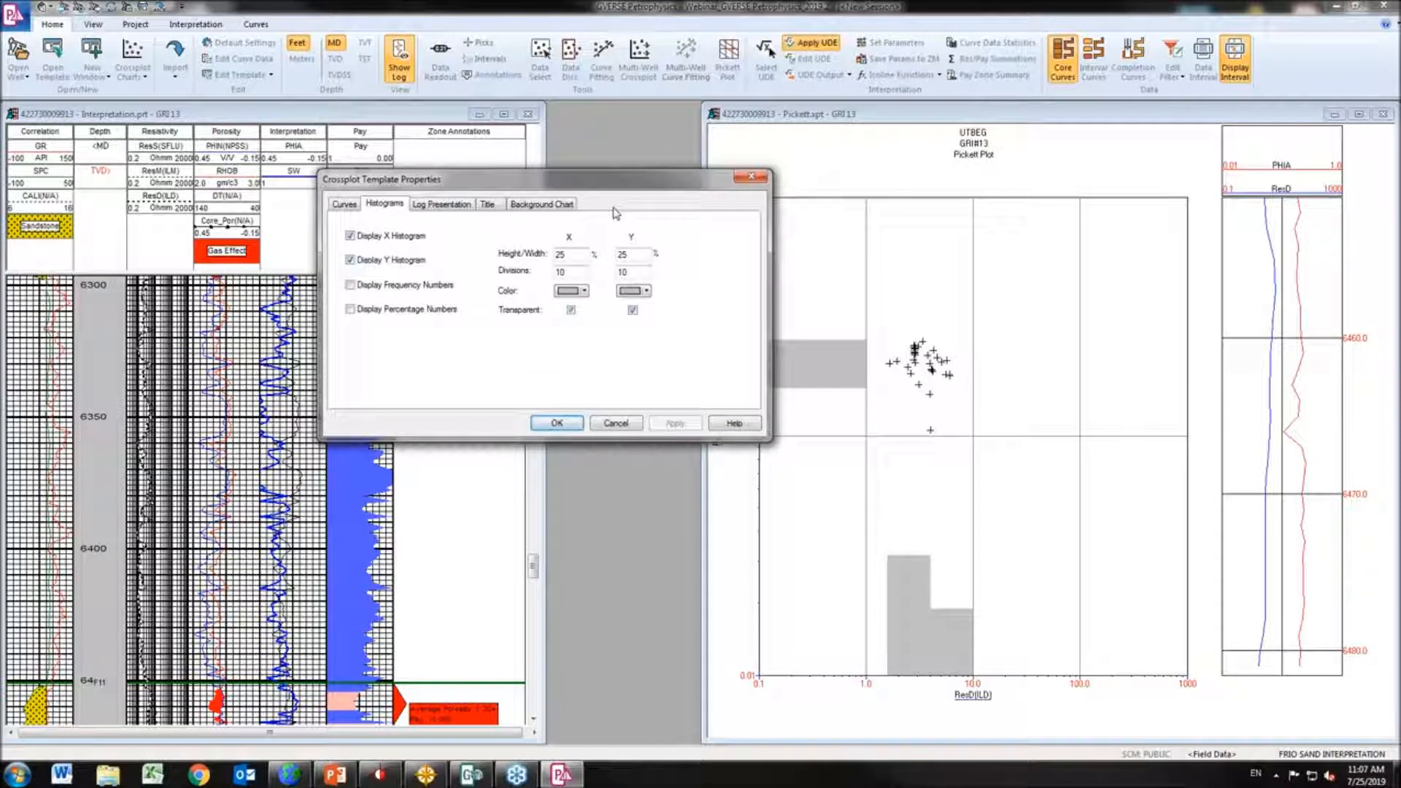
# Display percentage numbers on the X and Y histograms of the Pickett crossplot
pyautogui.click(391, 310)
pyautogui.click(675, 423)
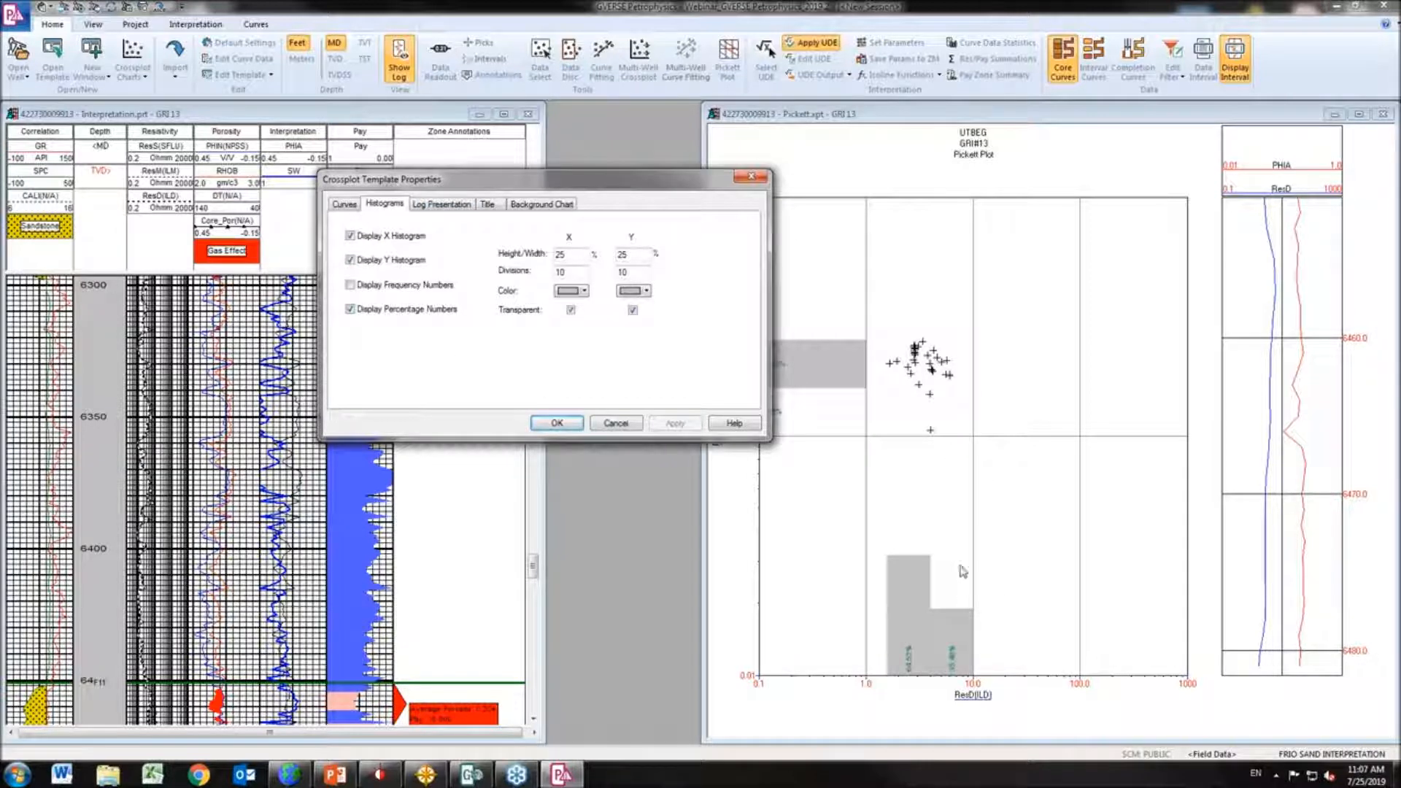
pyautogui.moveTo(484, 181); pyautogui.dragTo(422, 175)
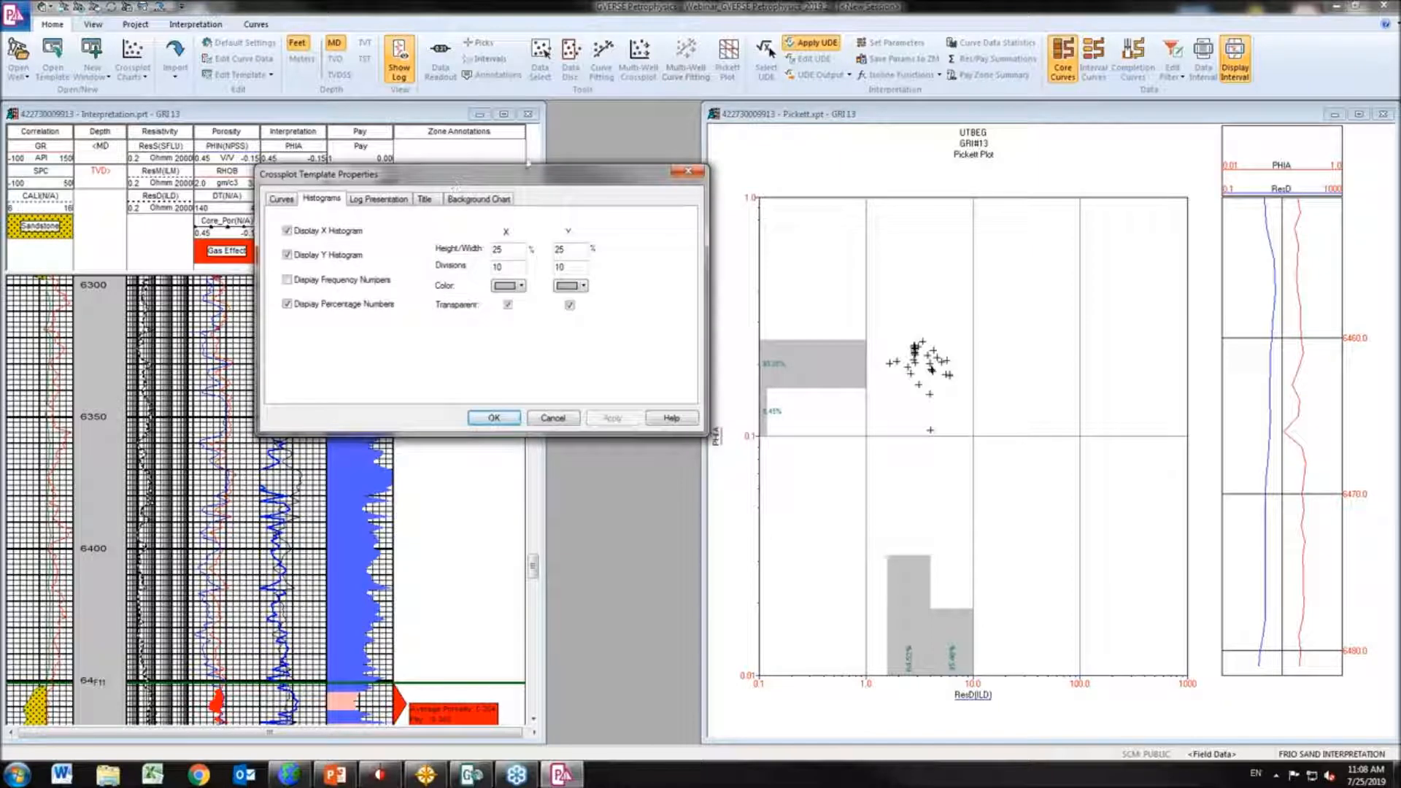
# Set the crossplot's log presentation scales to 0.2–2000 for the X axis and 0.45 to -0.15 for the Y axis
pyautogui.click(377, 200)
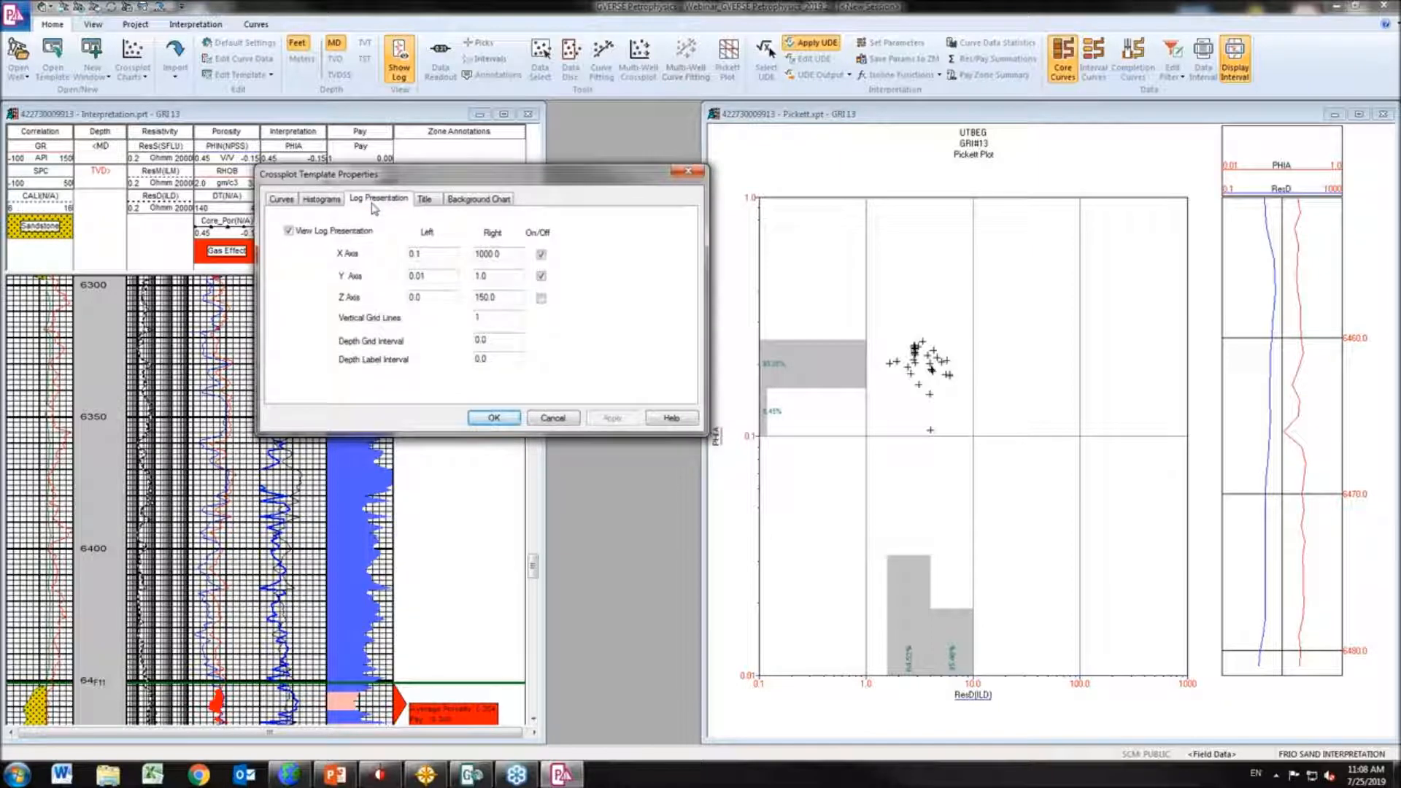
pyautogui.doubleClick(496, 253)
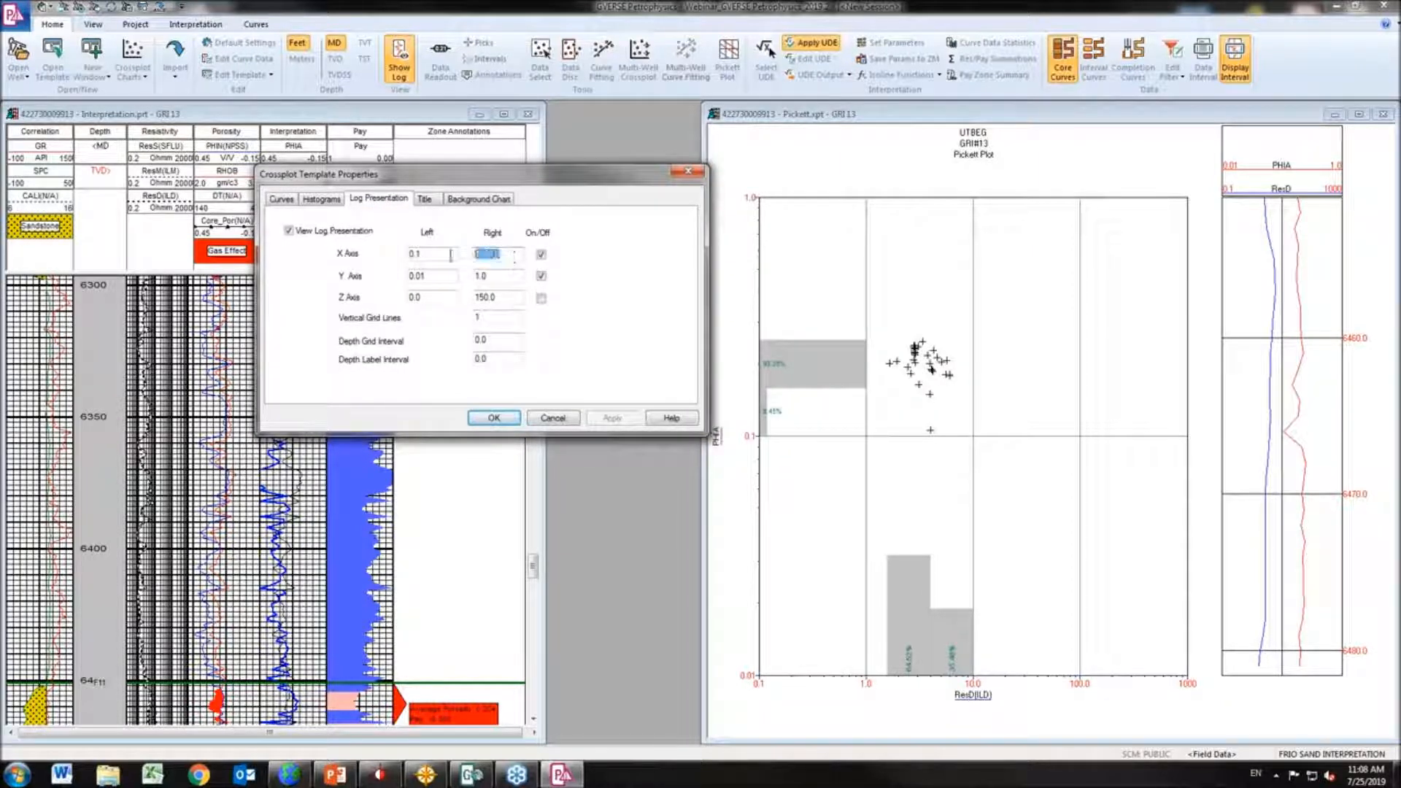
pyautogui.write('200')
pyautogui.doubleClick(447, 254)
pyautogui.write('0.2')
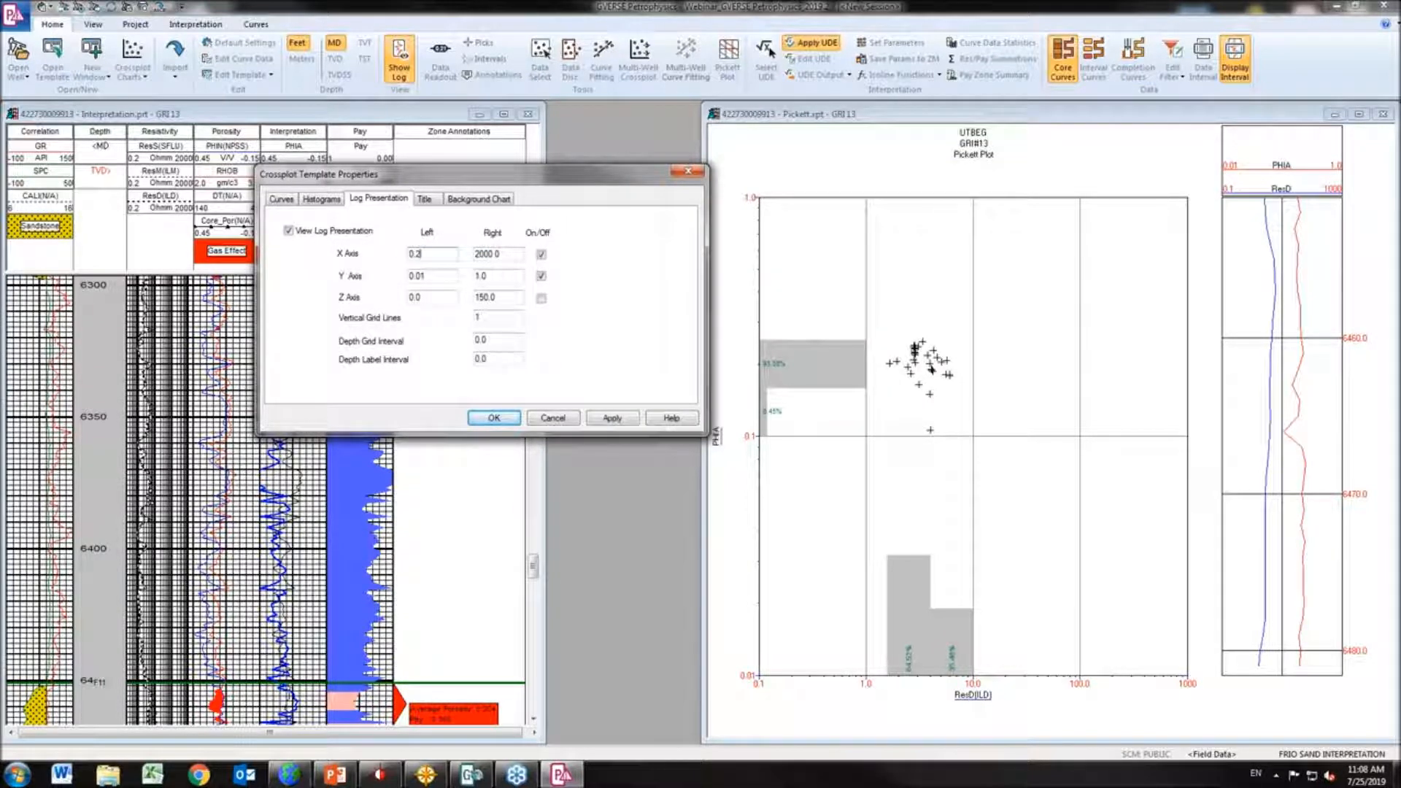
pyautogui.doubleClick(416, 275)
pyautogui.write('0.45')
pyautogui.press('Tab')
pyautogui.write('0')
pyautogui.write('-0.15')
# Set the log presentation's depth grid interval and depth label interval to 10 and accept the crossplot template properties
pyautogui.moveTo(501, 338); pyautogui.dragTo(444, 352)
pyautogui.write('1010')
pyautogui.click(619, 420)
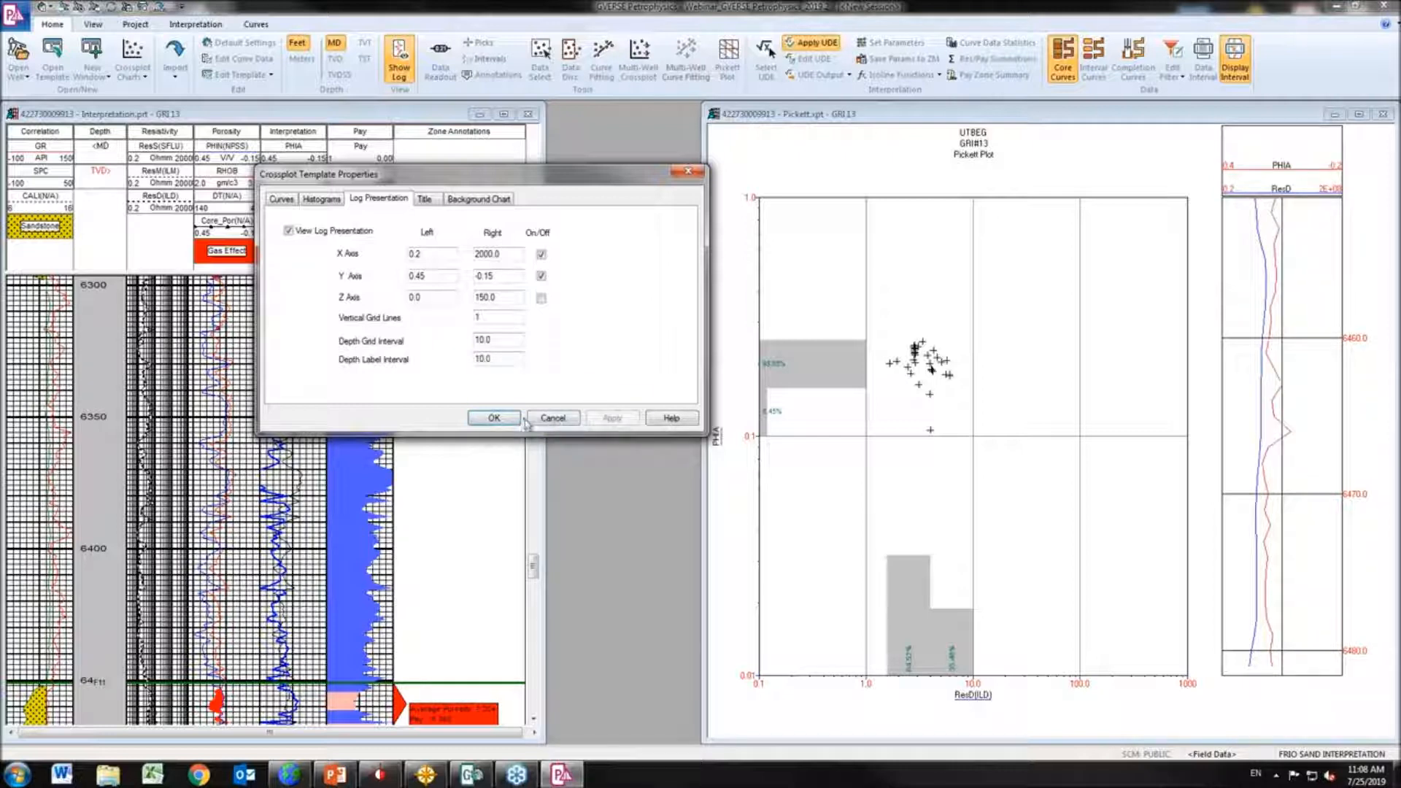
pyautogui.click(431, 201)
pyautogui.click(466, 200)
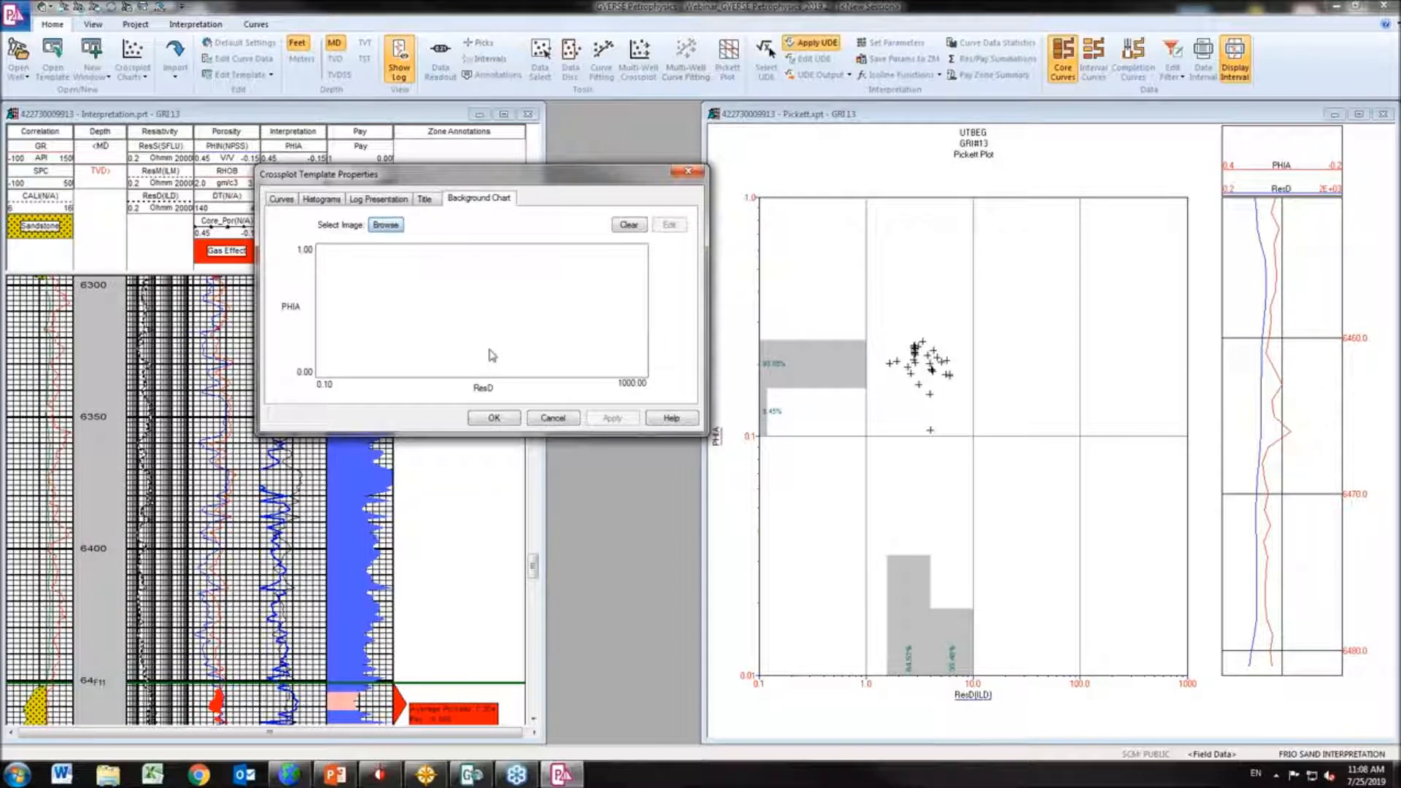
pyautogui.click(495, 419)
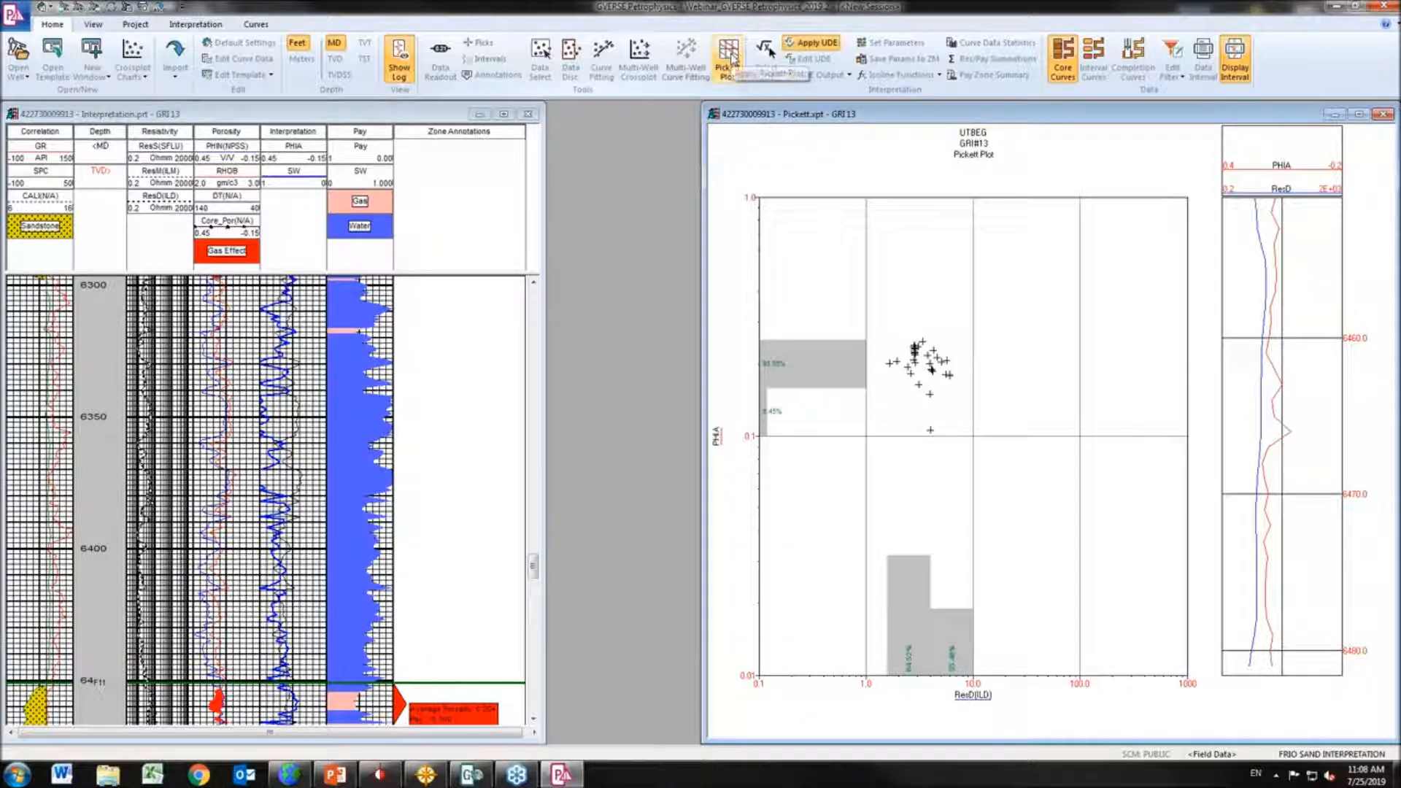
# View the Pickett plot's Archie parameters and water saturation lines on the crossplot
pyautogui.click(728, 67)
pyautogui.moveTo(743, 139); pyautogui.dragTo(619, 132)
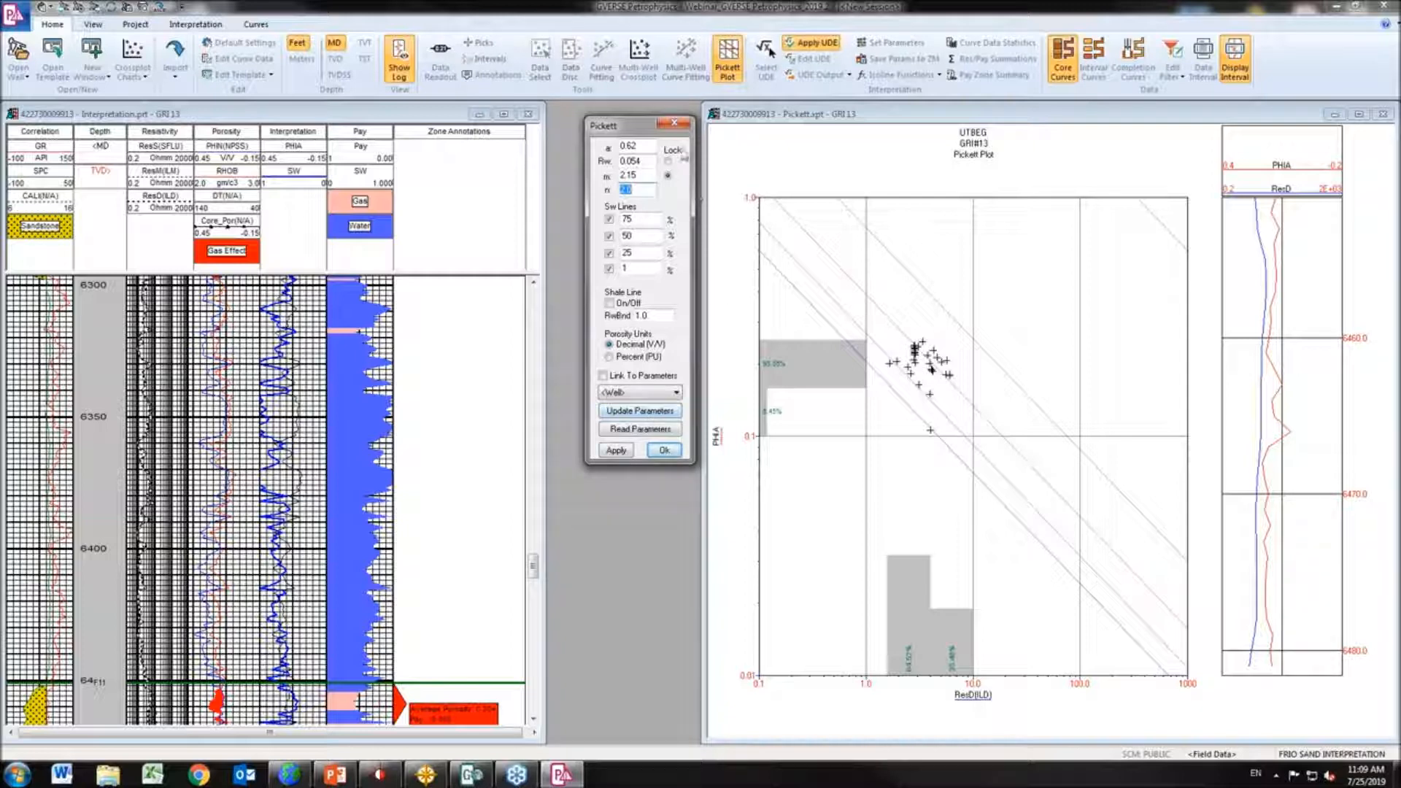
pyautogui.click(674, 122)
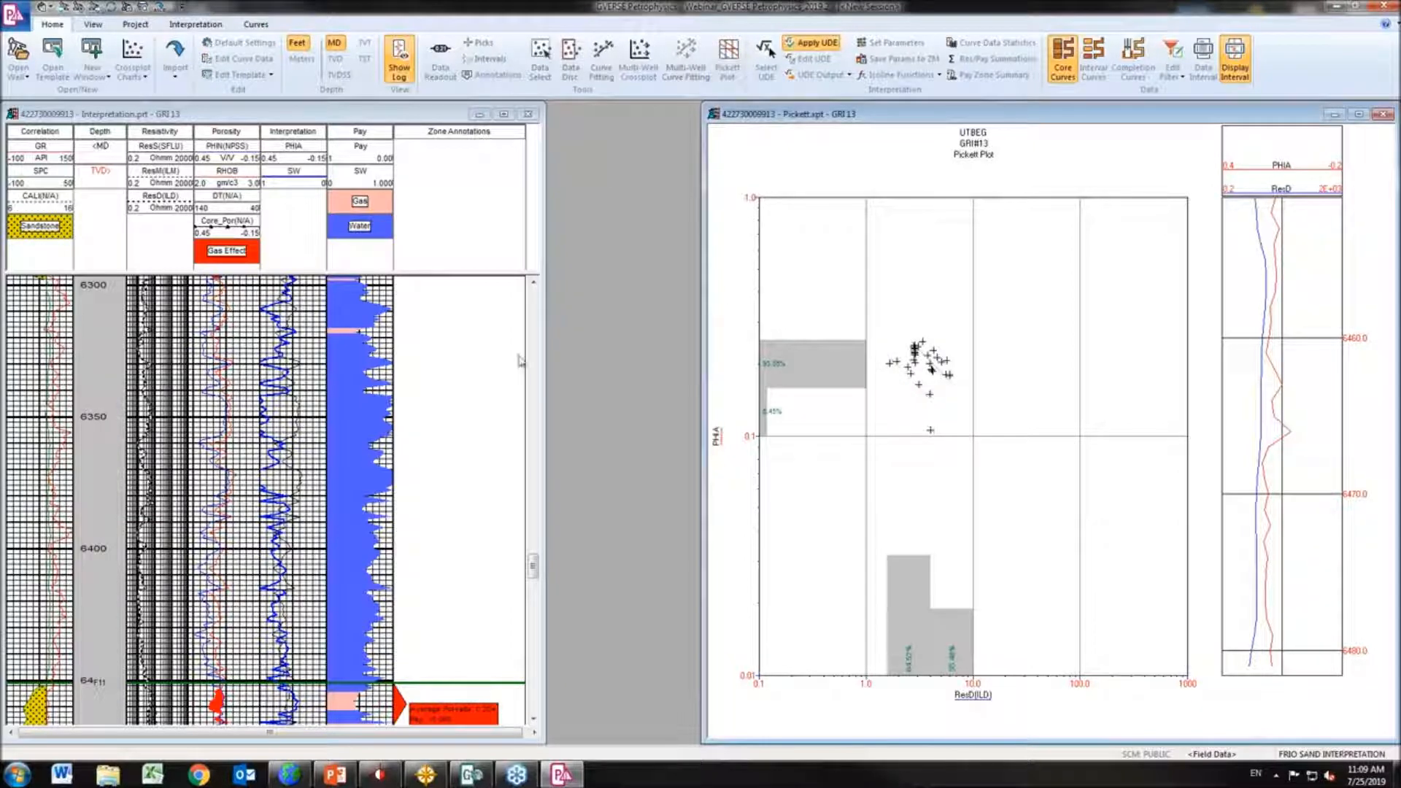
# Review the Archie water saturation equation and the a, m, n and Rw parameters in the FRIO SAND INTERPRETATION equation set
pyautogui.click(327, 130)
pyautogui.click(198, 25)
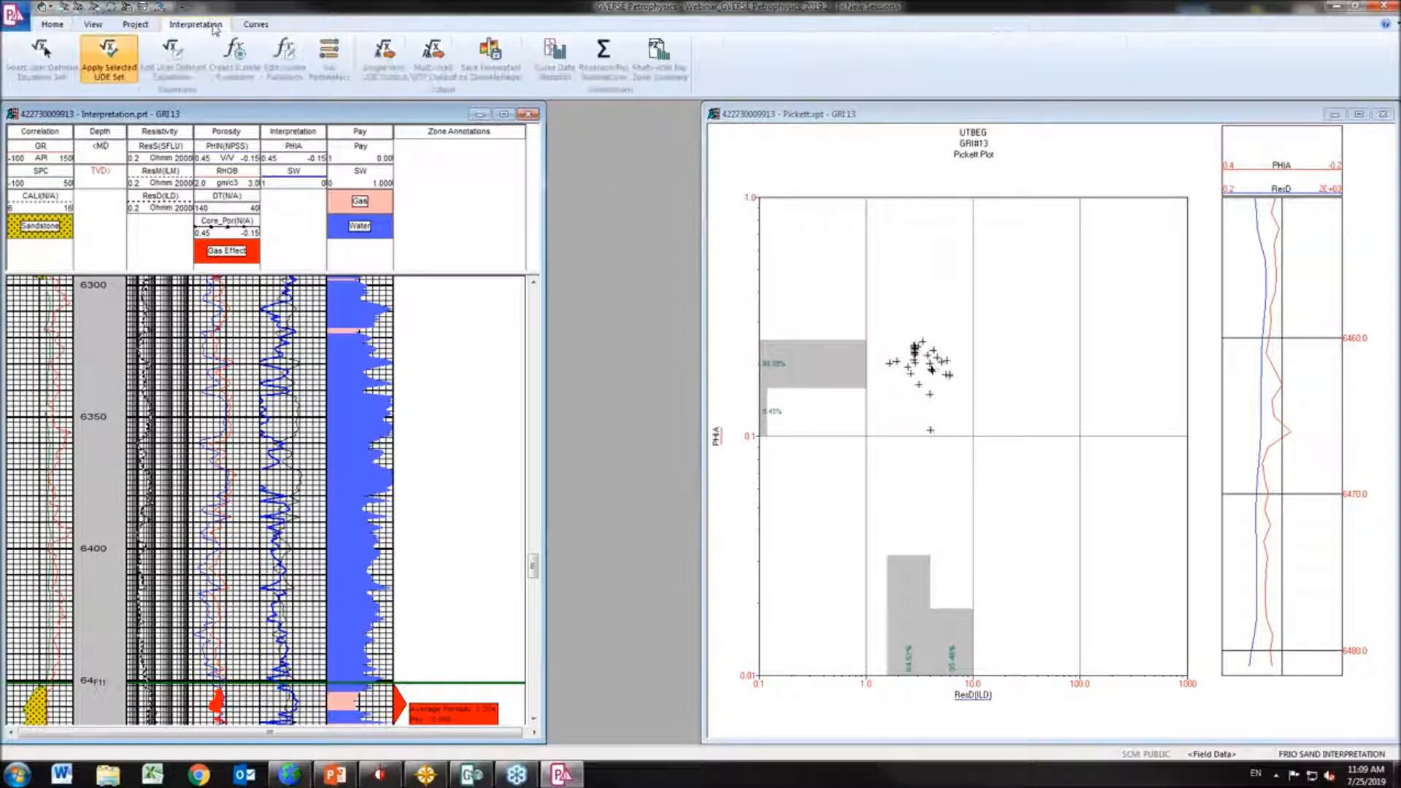
pyautogui.click(166, 73)
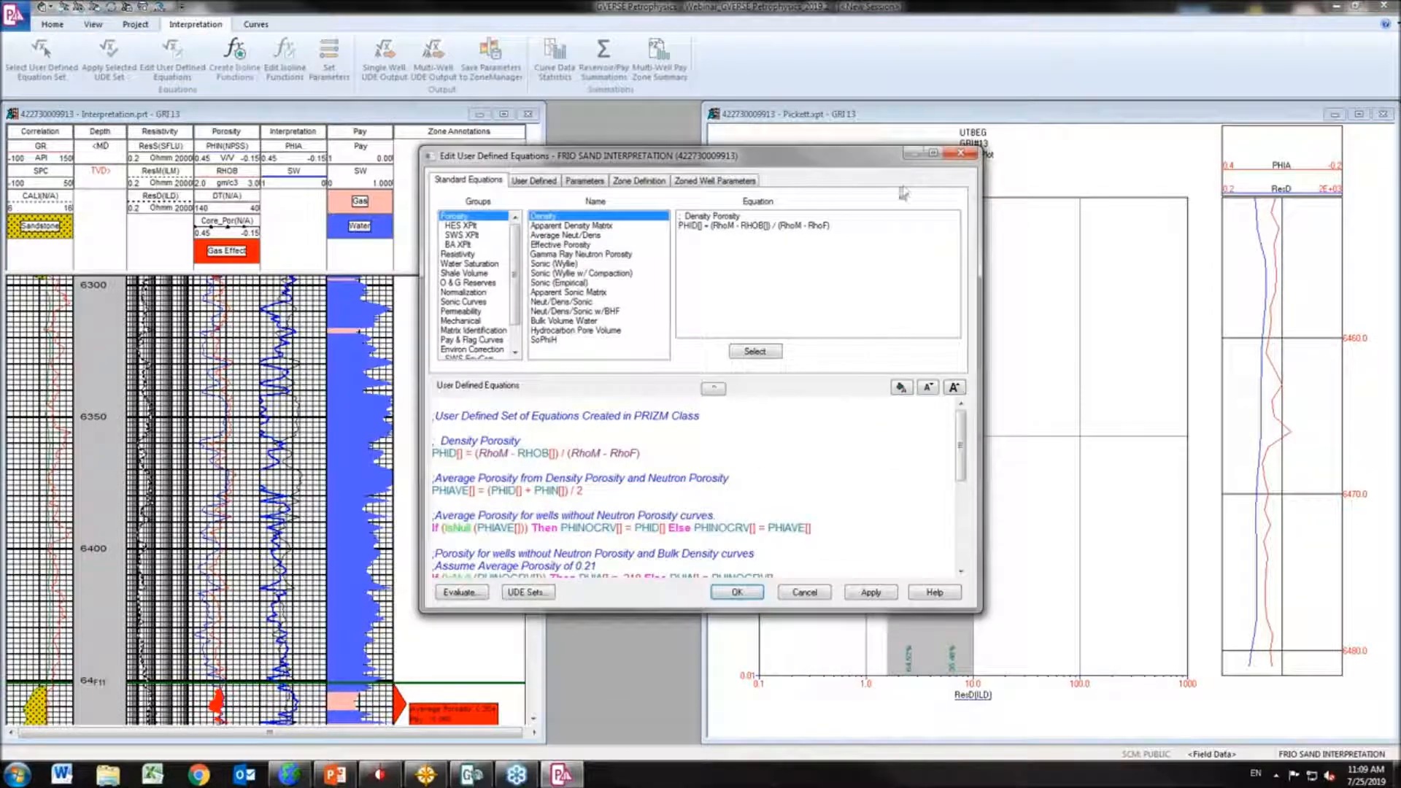
pyautogui.moveTo(940, 150); pyautogui.dragTo(1332, 77)
pyautogui.moveTo(1349, 358); pyautogui.dragTo(1348, 430)
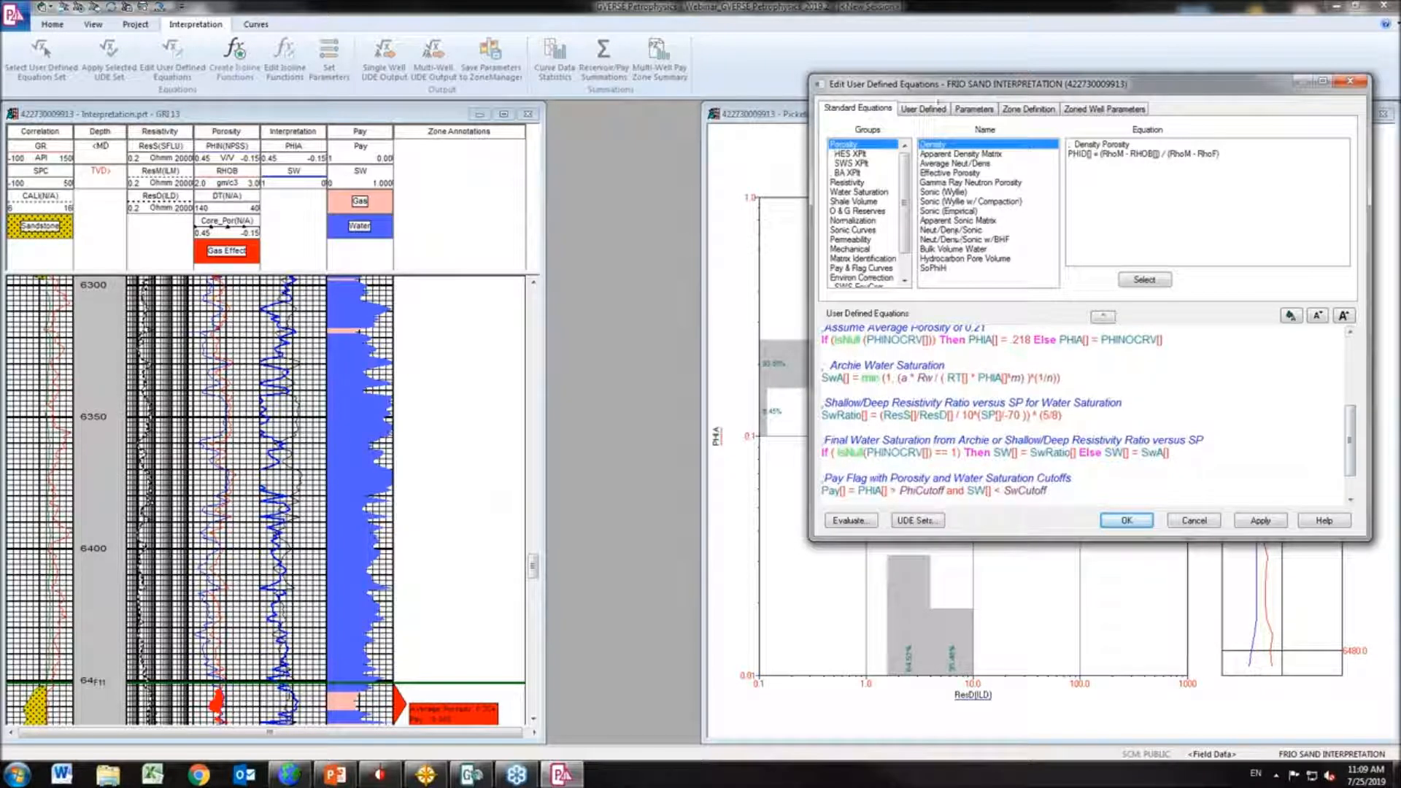
pyautogui.click(974, 109)
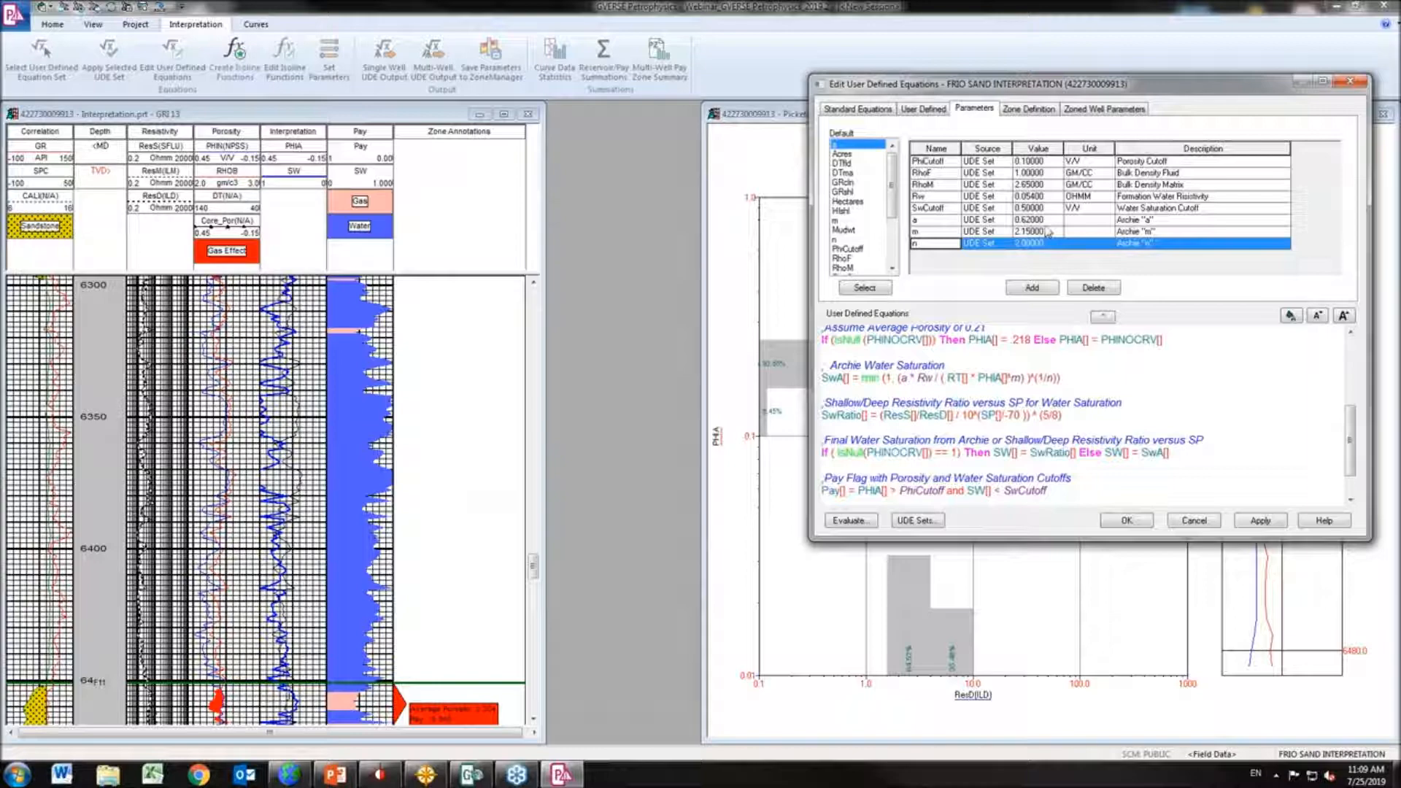
pyautogui.moveTo(1086, 84); pyautogui.dragTo(409, 108)
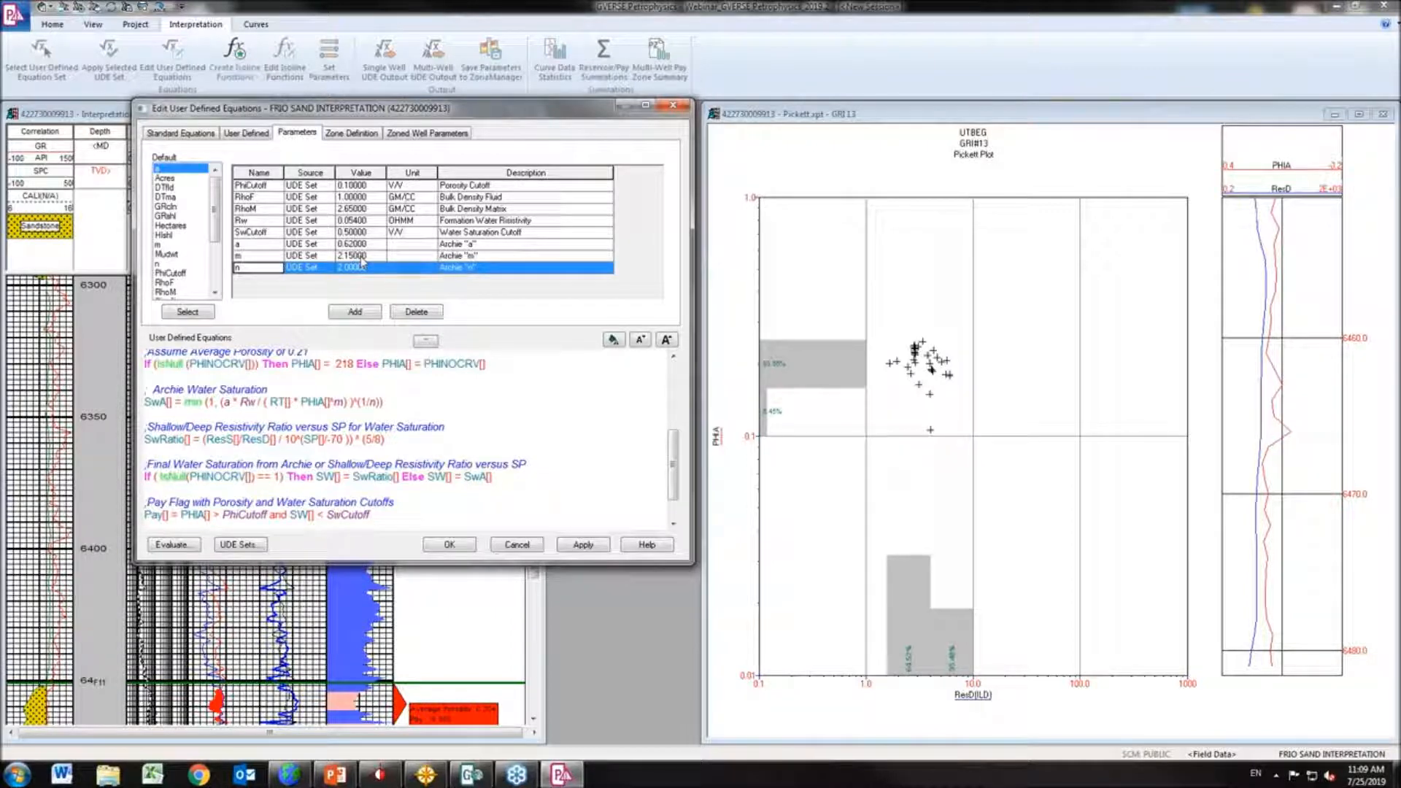
pyautogui.click(673, 105)
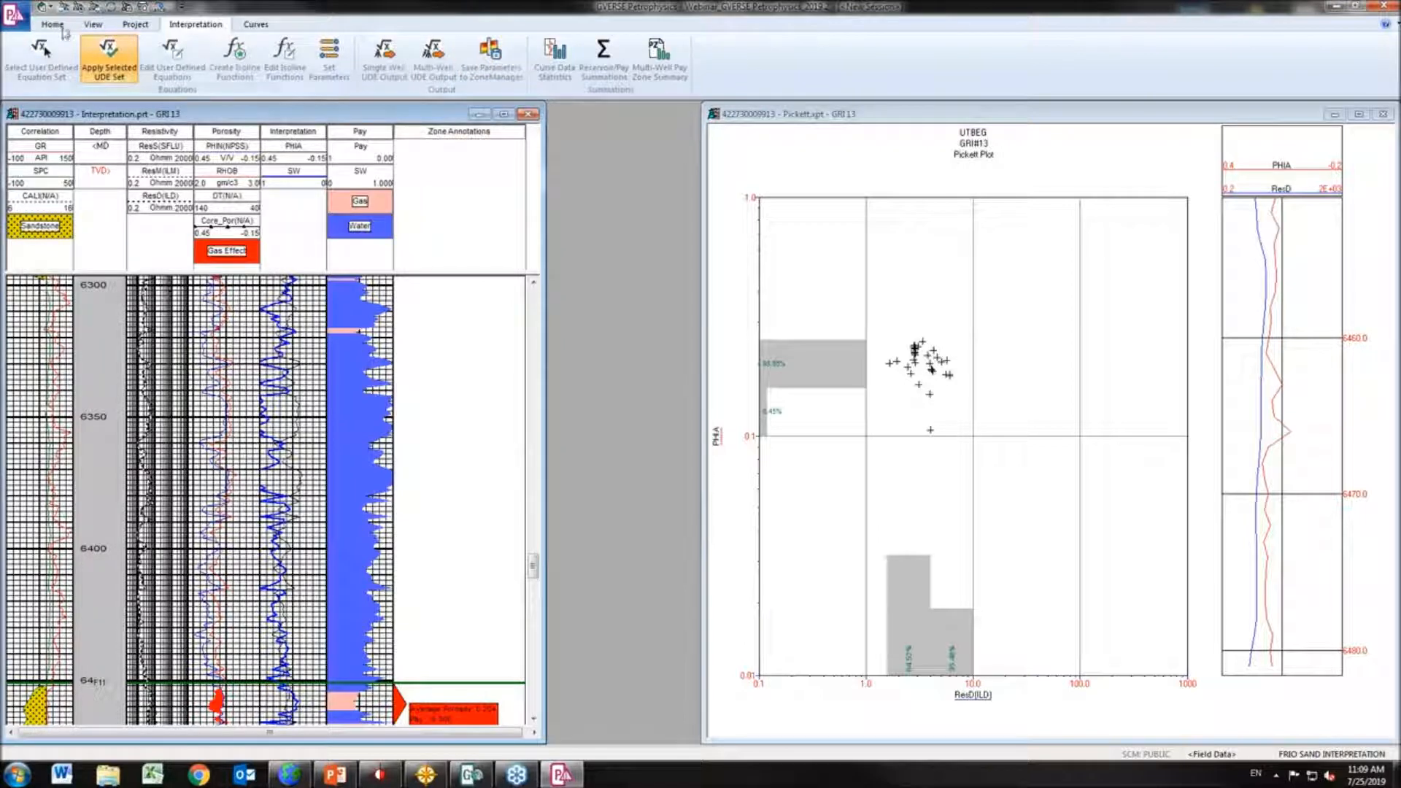
pyautogui.click(65, 28)
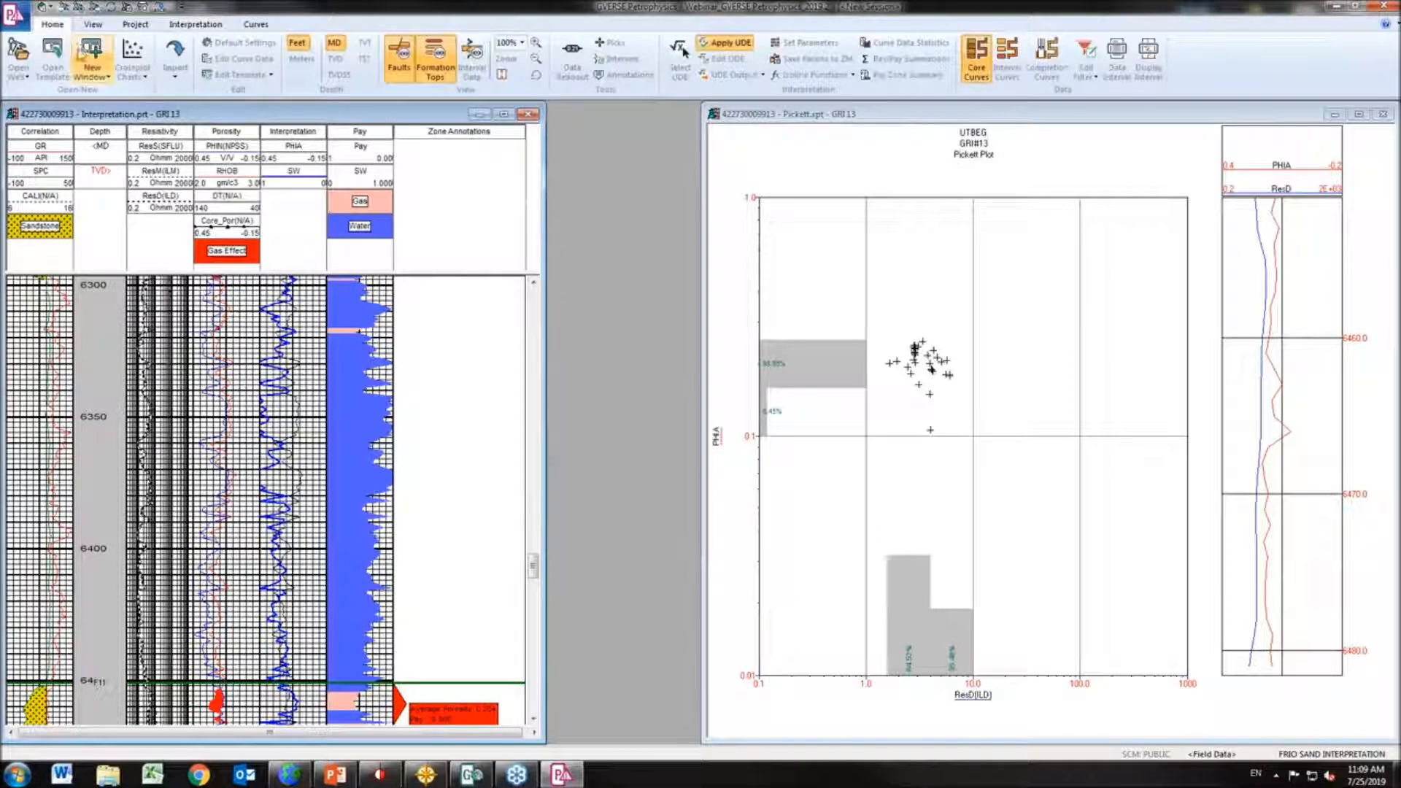
pyautogui.click(22, 76)
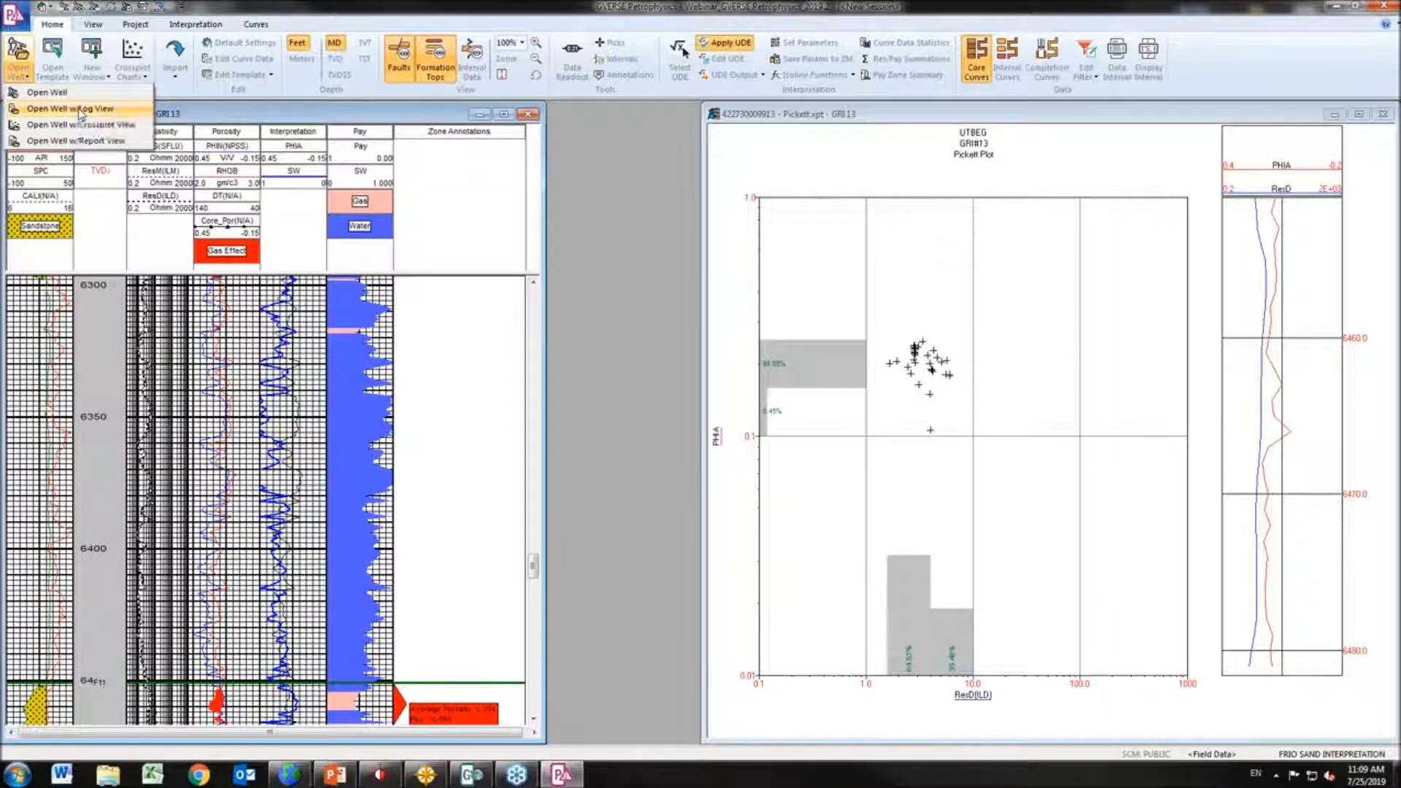
pyautogui.click(80, 110)
pyautogui.click(910, 212)
# Open well GRI 13 in a new report view and widen the report window
pyautogui.click(19, 70)
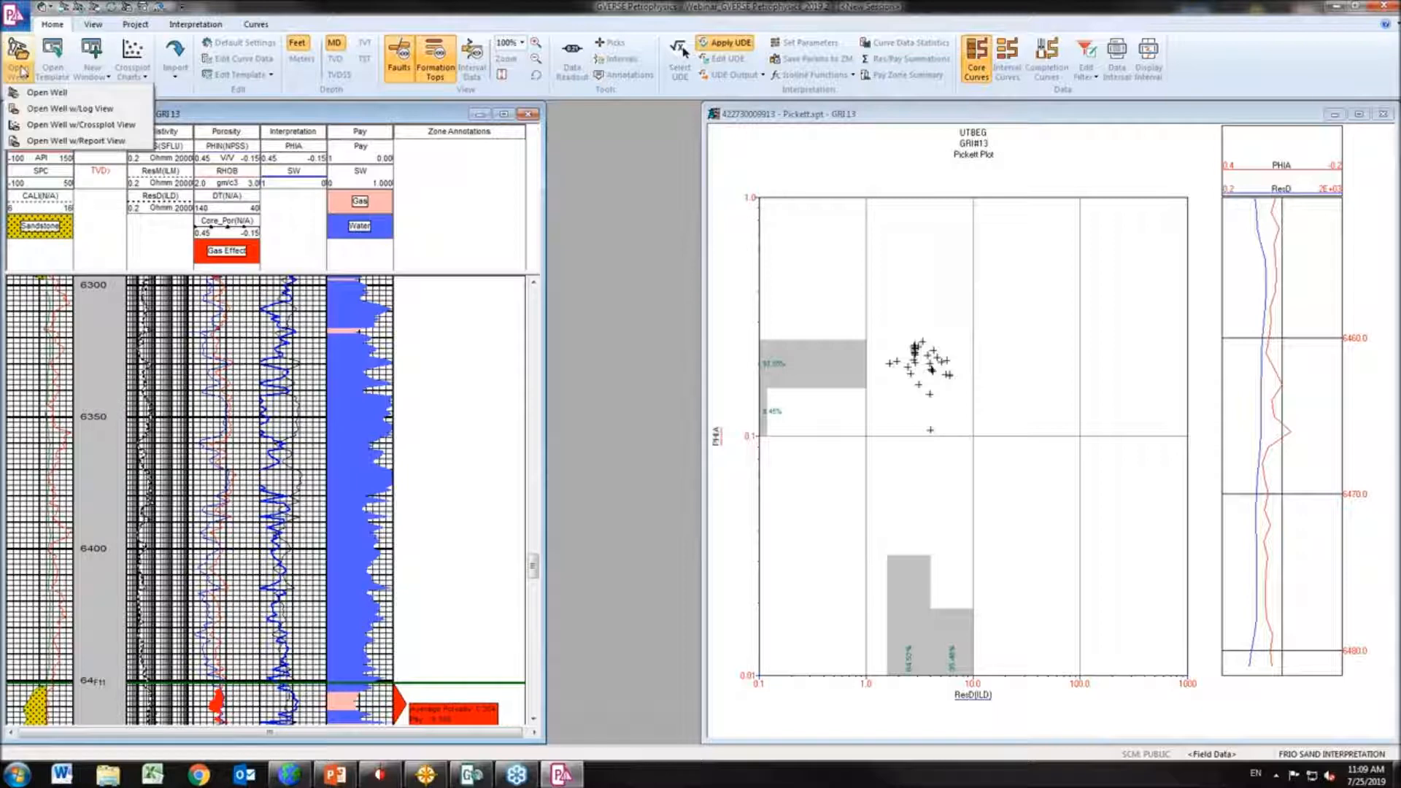
pyautogui.click(65, 141)
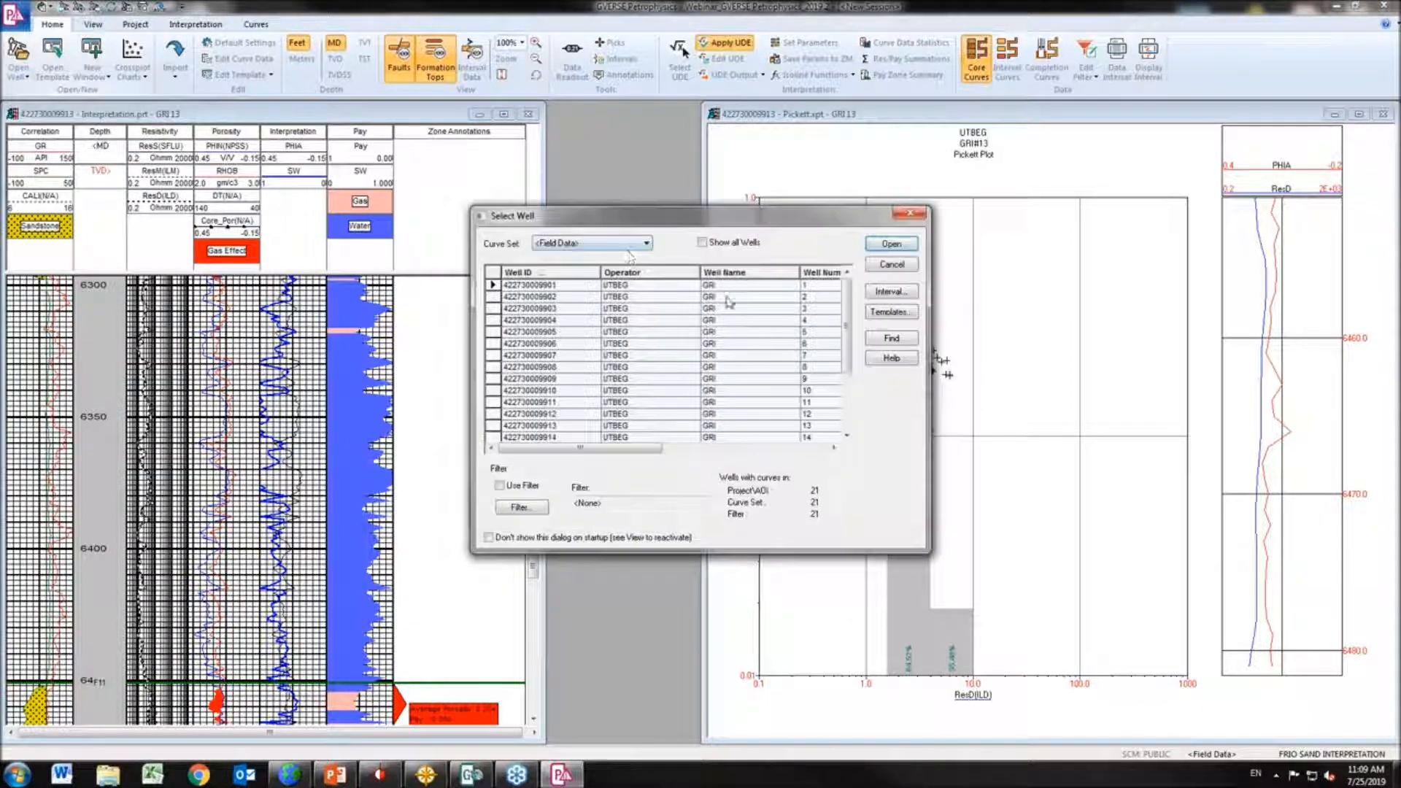
pyautogui.click(804, 425)
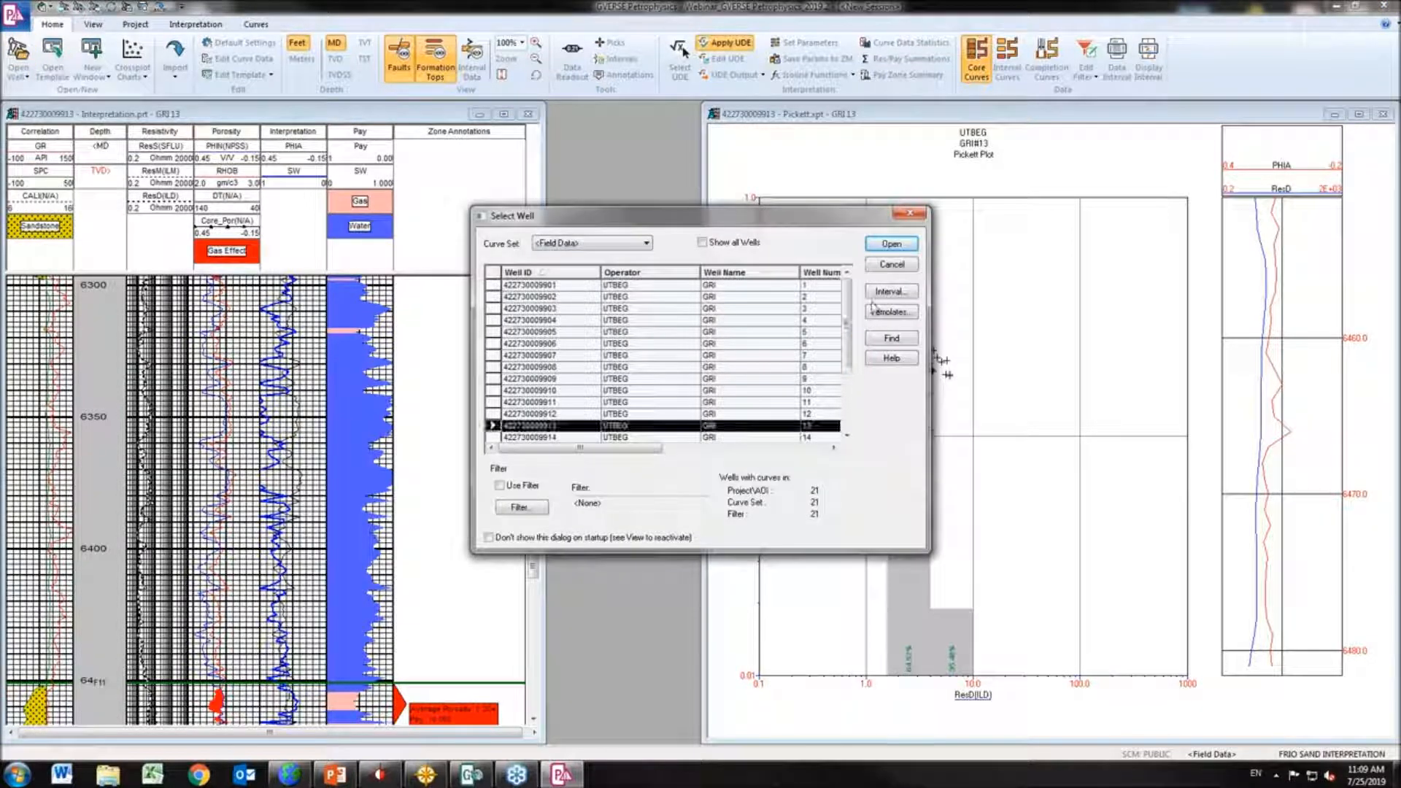
pyautogui.click(889, 247)
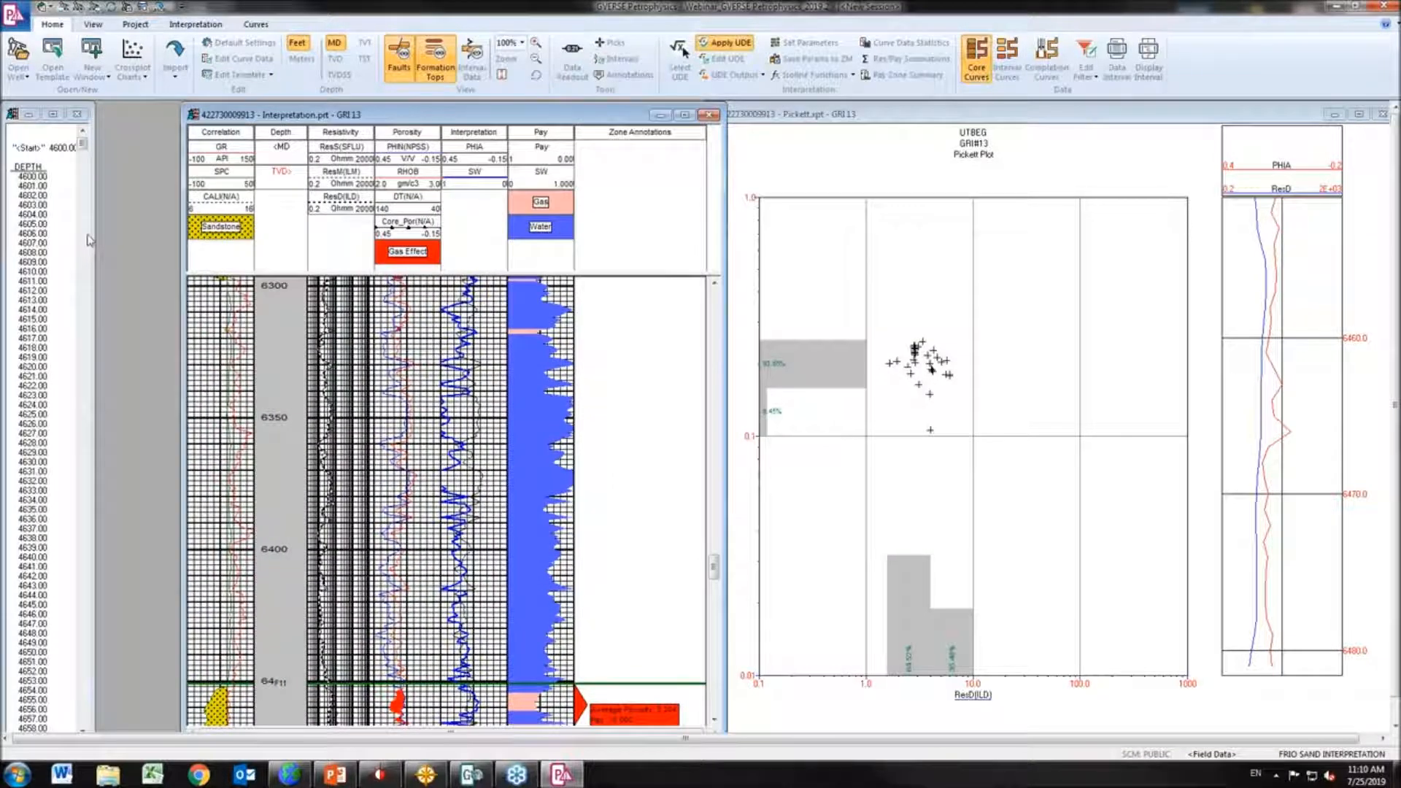
pyautogui.moveTo(87, 235); pyautogui.dragTo(175, 235)
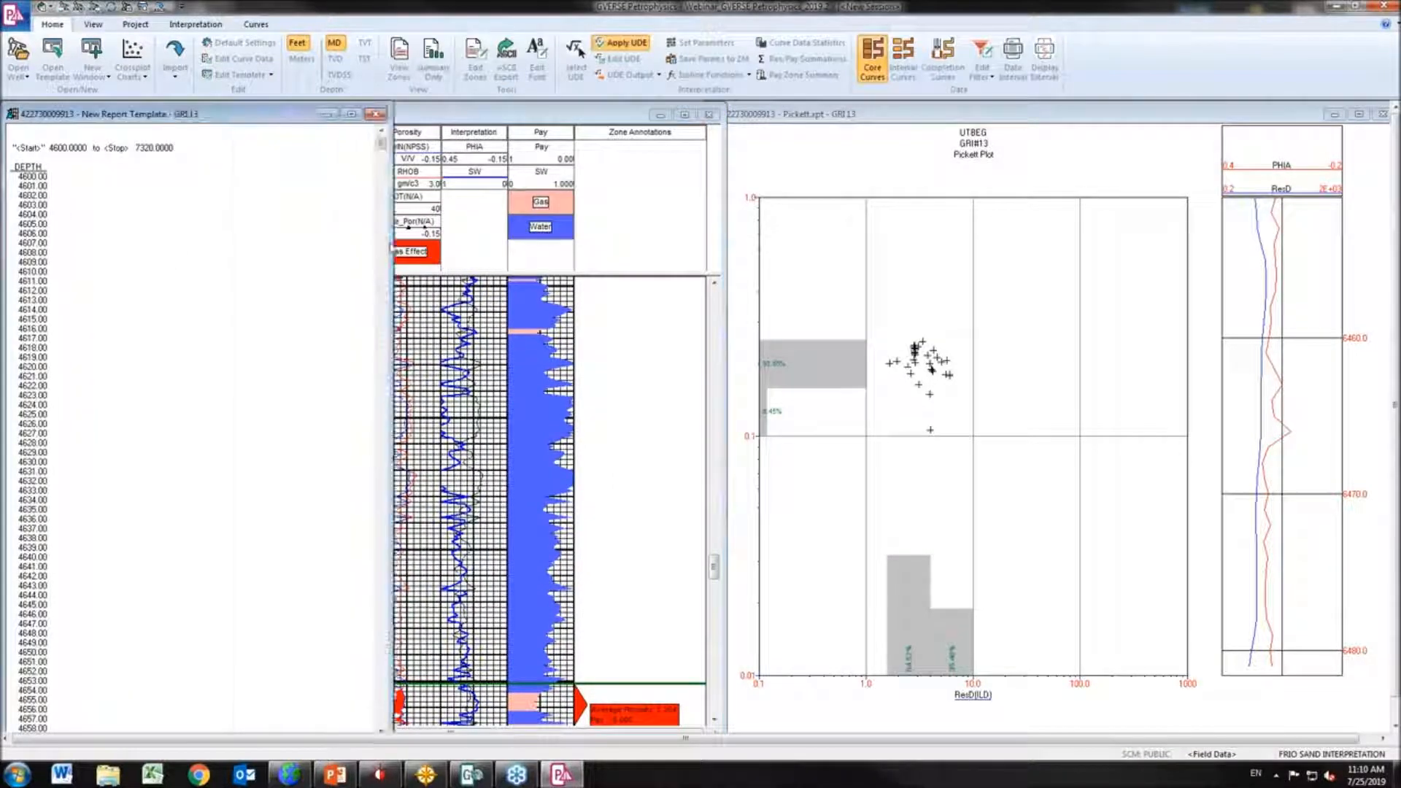
# Add the SwA curve to the new report template for GRI 13
pyautogui.rightClick(120, 218)
pyautogui.click(93, 231)
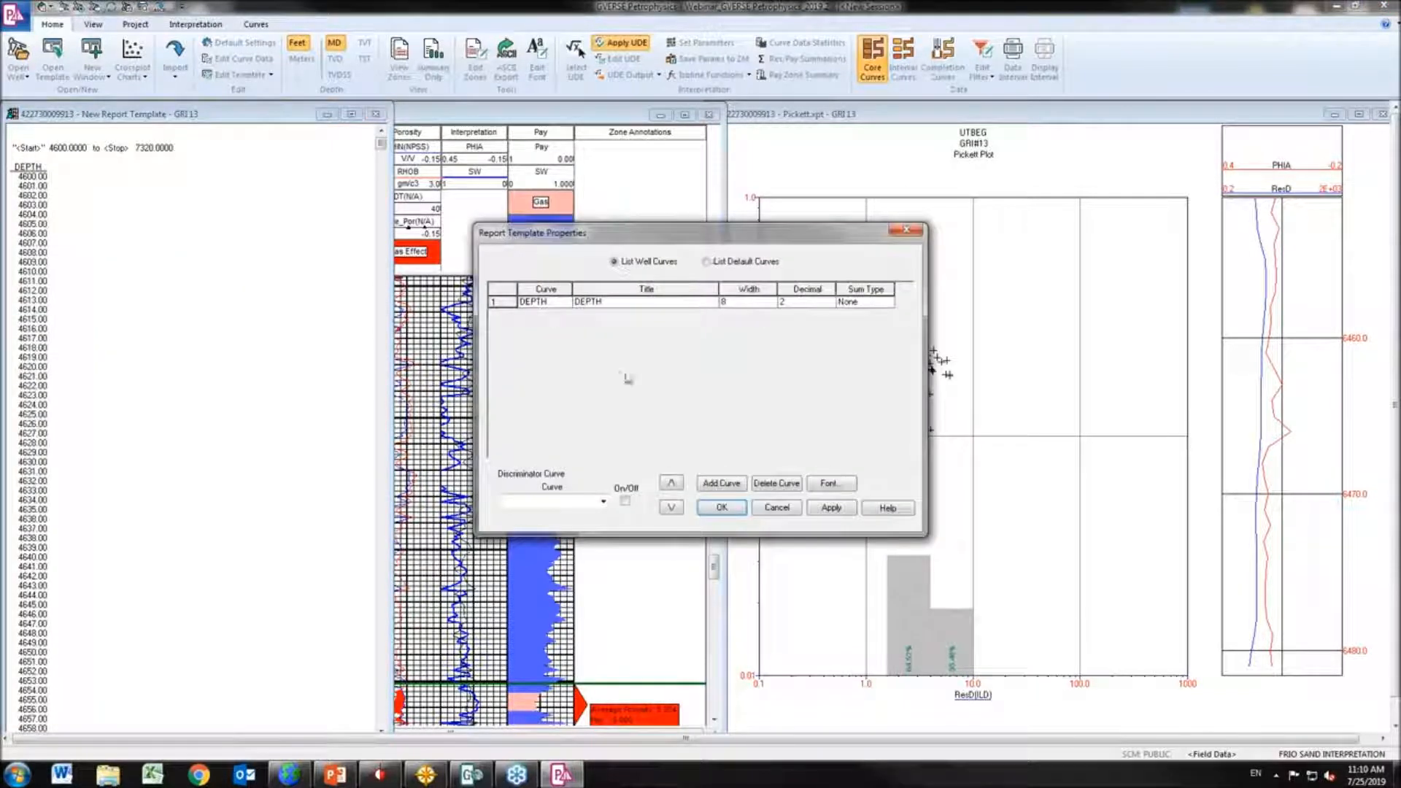
pyautogui.click(723, 487)
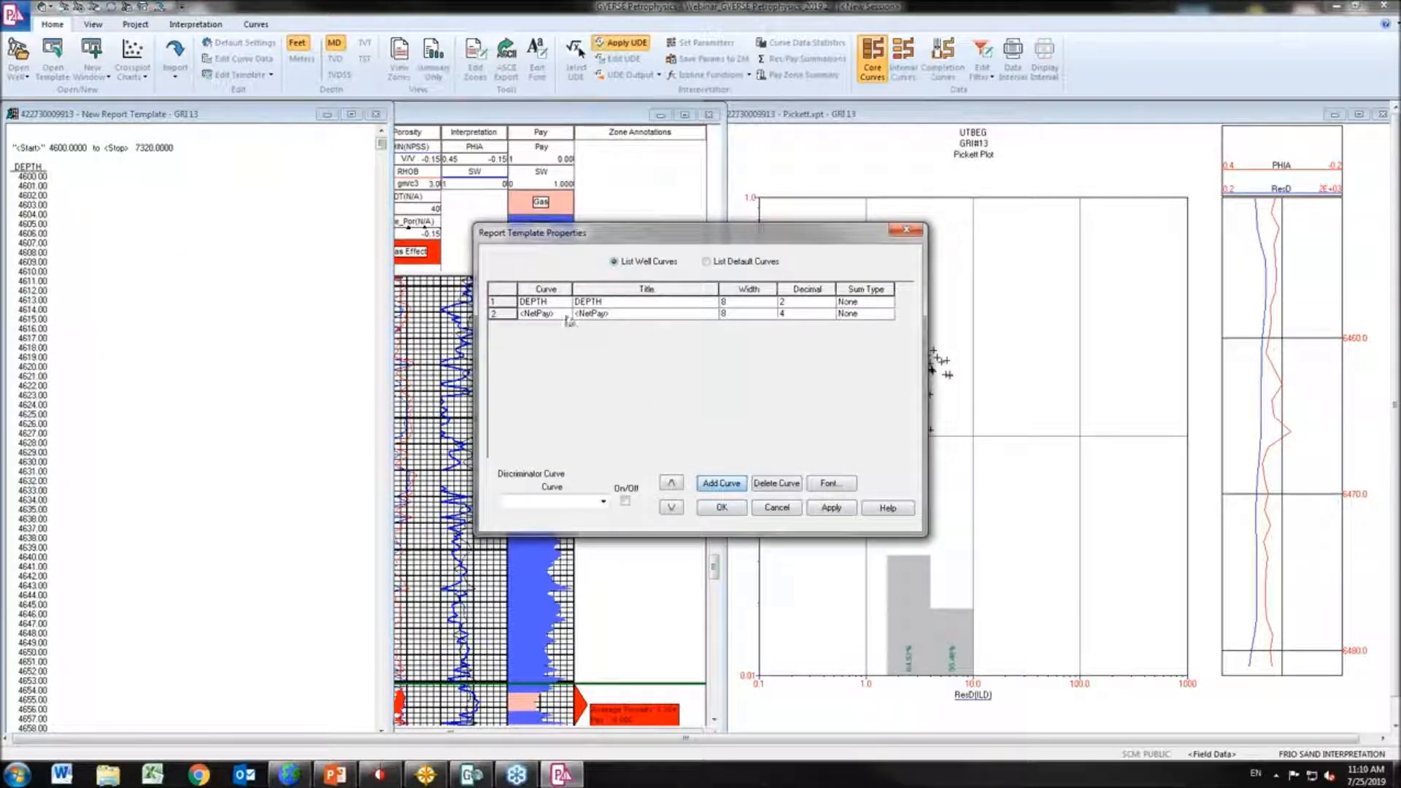
pyautogui.click(566, 314)
pyautogui.moveTo(566, 339); pyautogui.dragTo(567, 368)
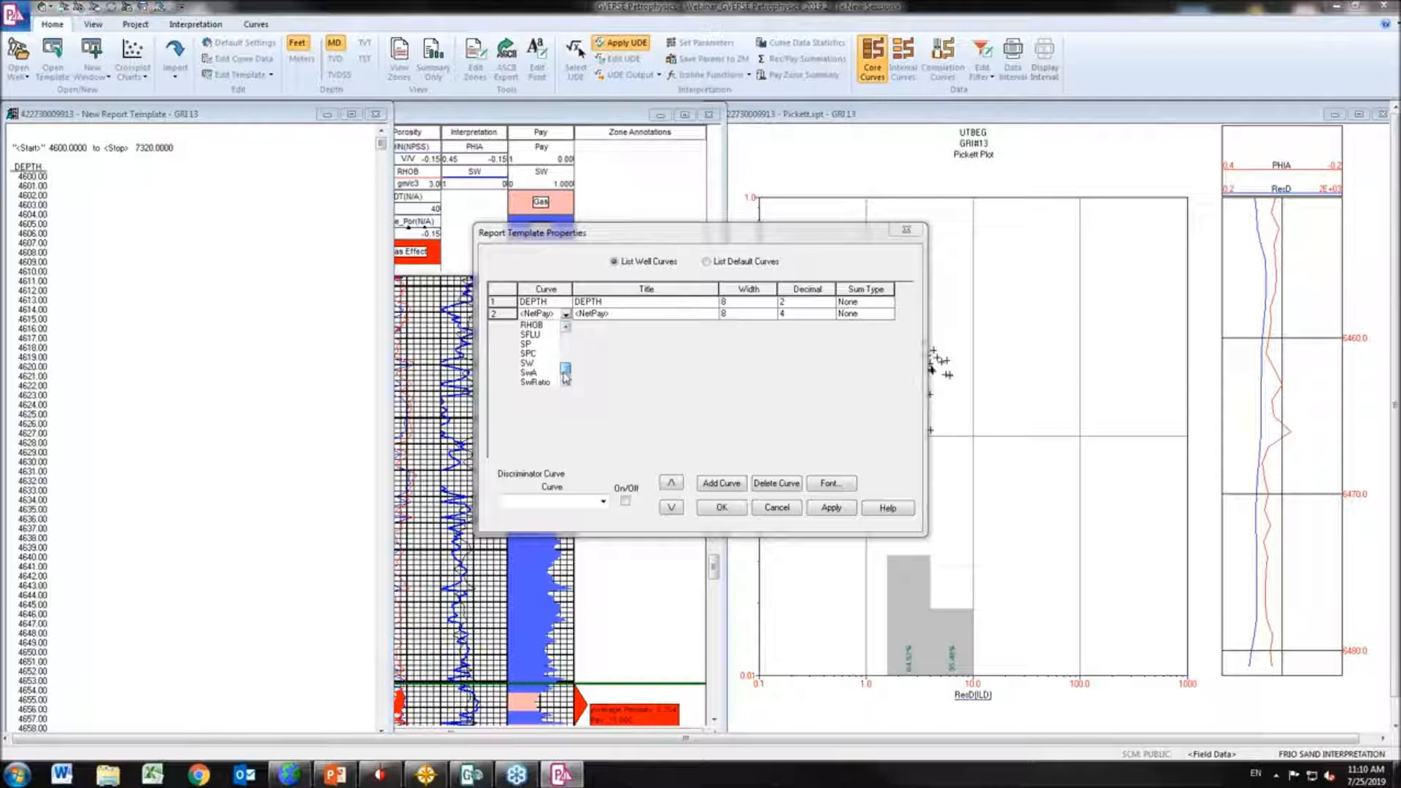
pyautogui.click(548, 381)
# Add the SW and GR curves to the report template
pyautogui.click(706, 484)
pyautogui.click(565, 325)
pyautogui.moveTo(565, 338); pyautogui.dragTo(567, 392)
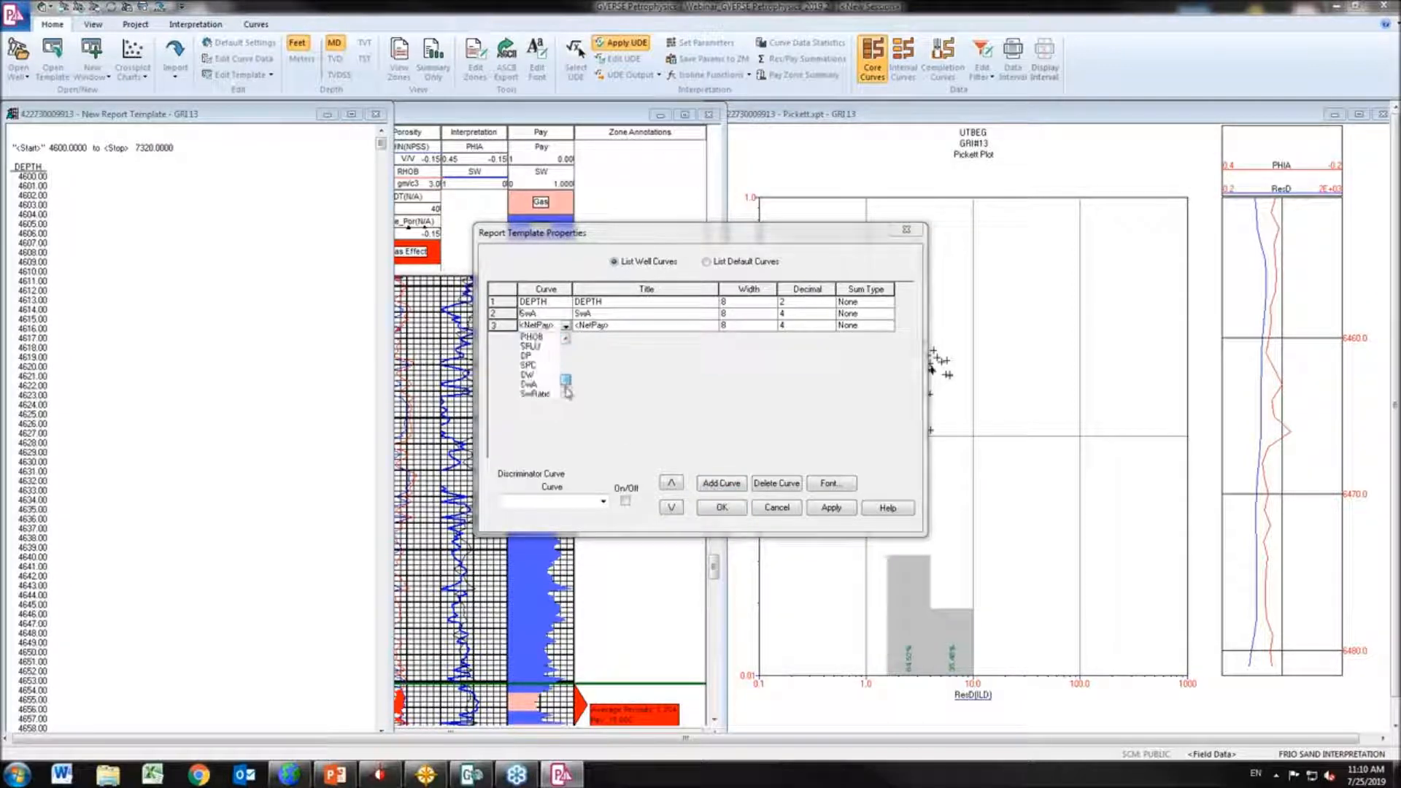
pyautogui.click(551, 359)
pyautogui.click(712, 489)
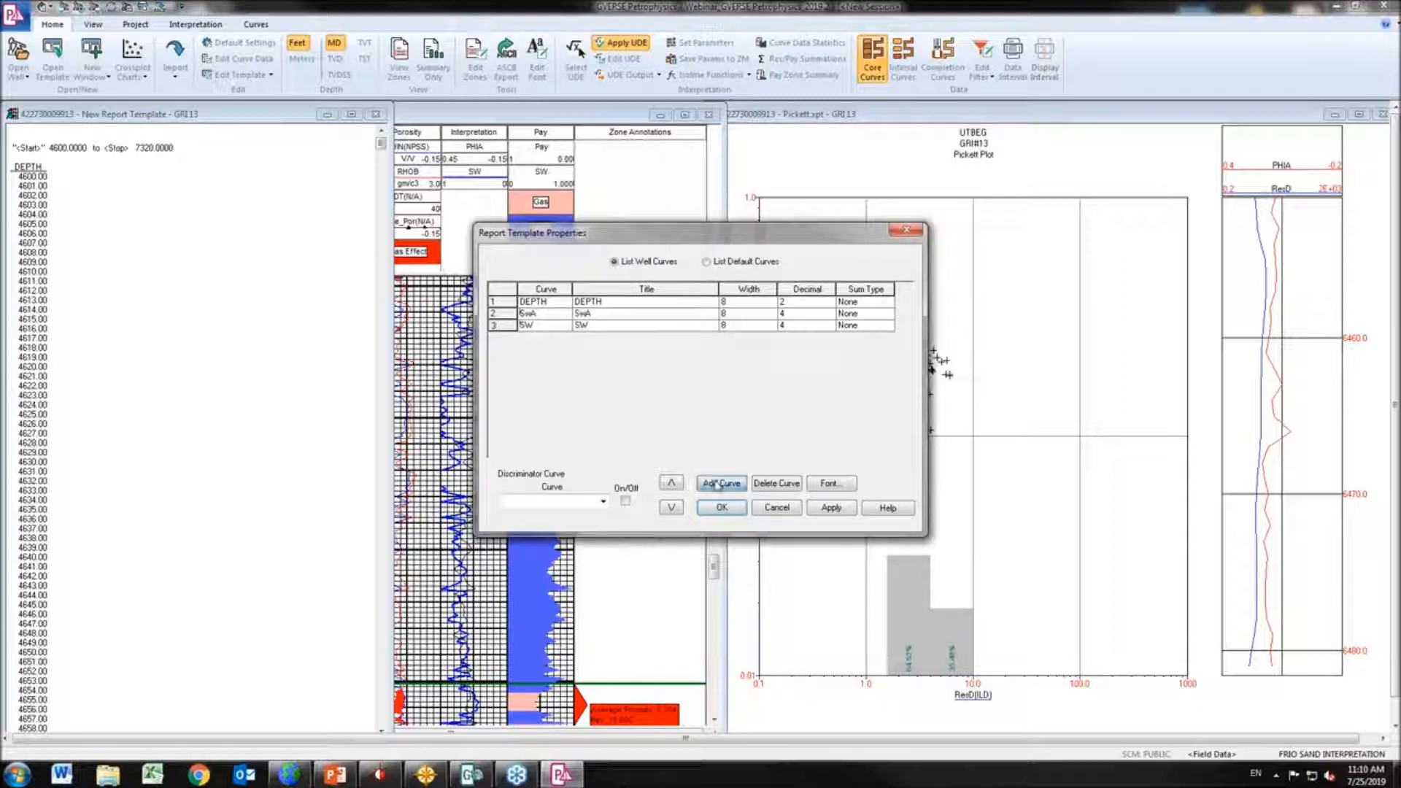
pyautogui.click(567, 338)
pyautogui.moveTo(567, 359); pyautogui.dragTo(568, 372)
pyautogui.click(543, 368)
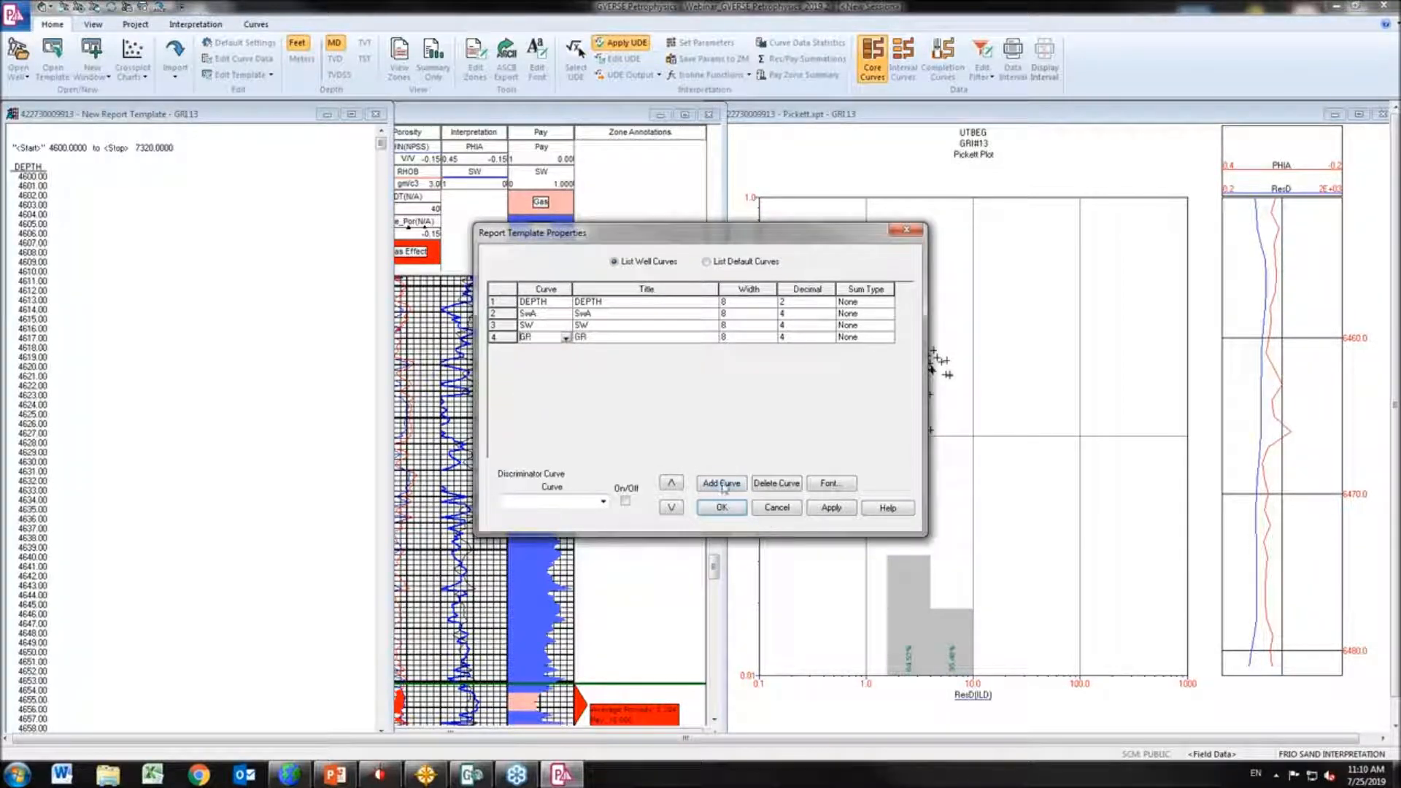
# Add the PHIAVE curve to the report template and apply the curve list to the report
pyautogui.click(722, 485)
pyautogui.click(567, 350)
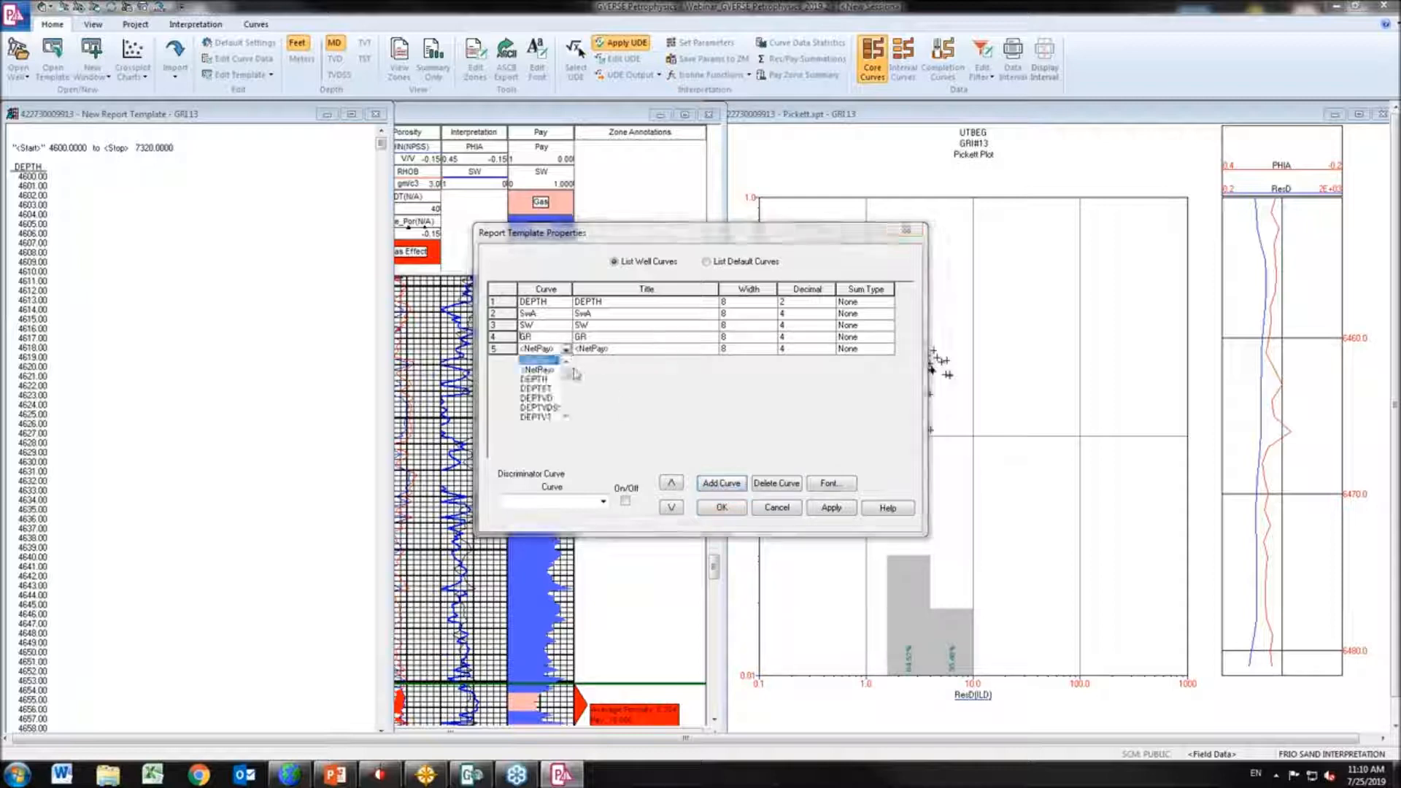
pyautogui.moveTo(568, 377)
pyautogui.mouseDown()
pyautogui.moveTo(567, 410)
pyautogui.moveTo(569, 398)
pyautogui.mouseUp()
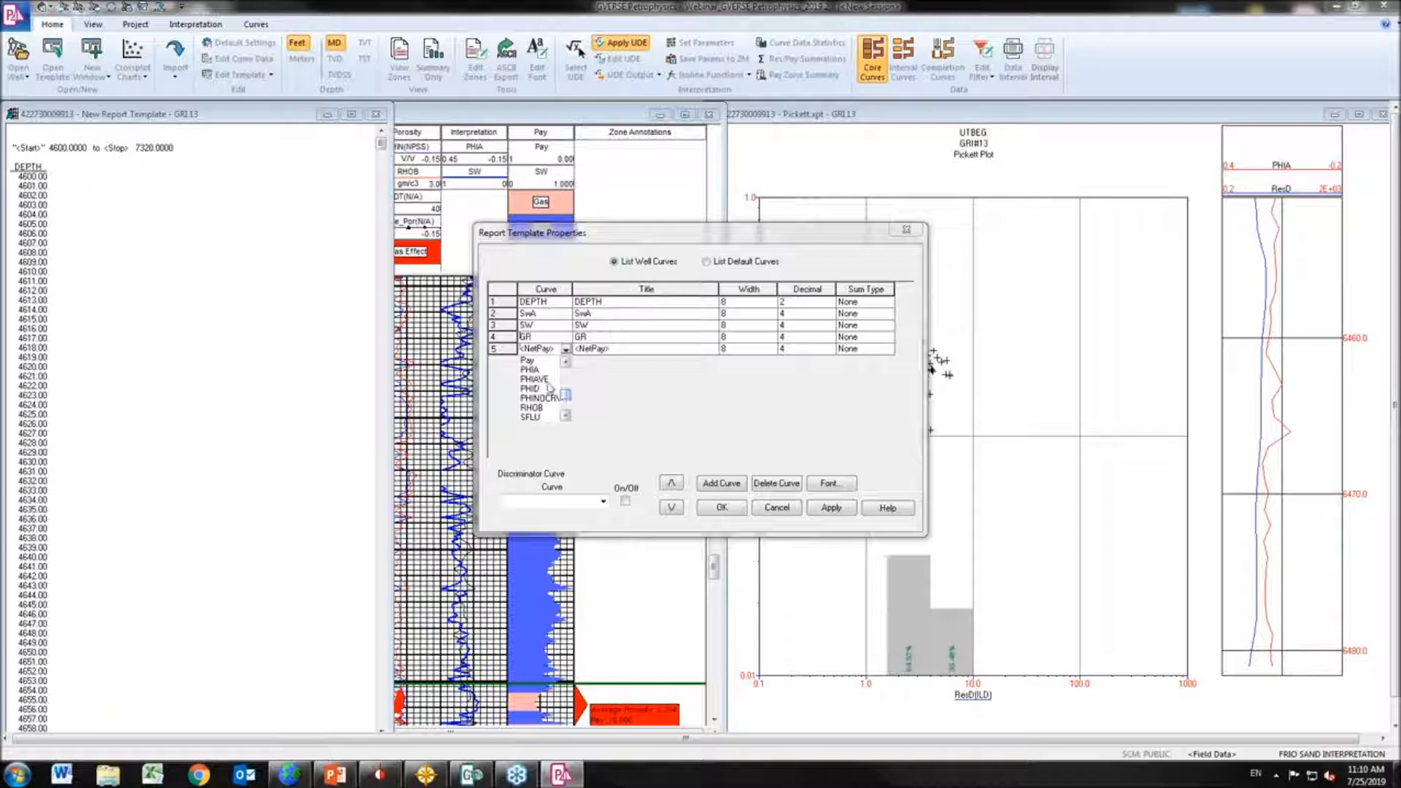
pyautogui.click(546, 380)
pyautogui.click(833, 508)
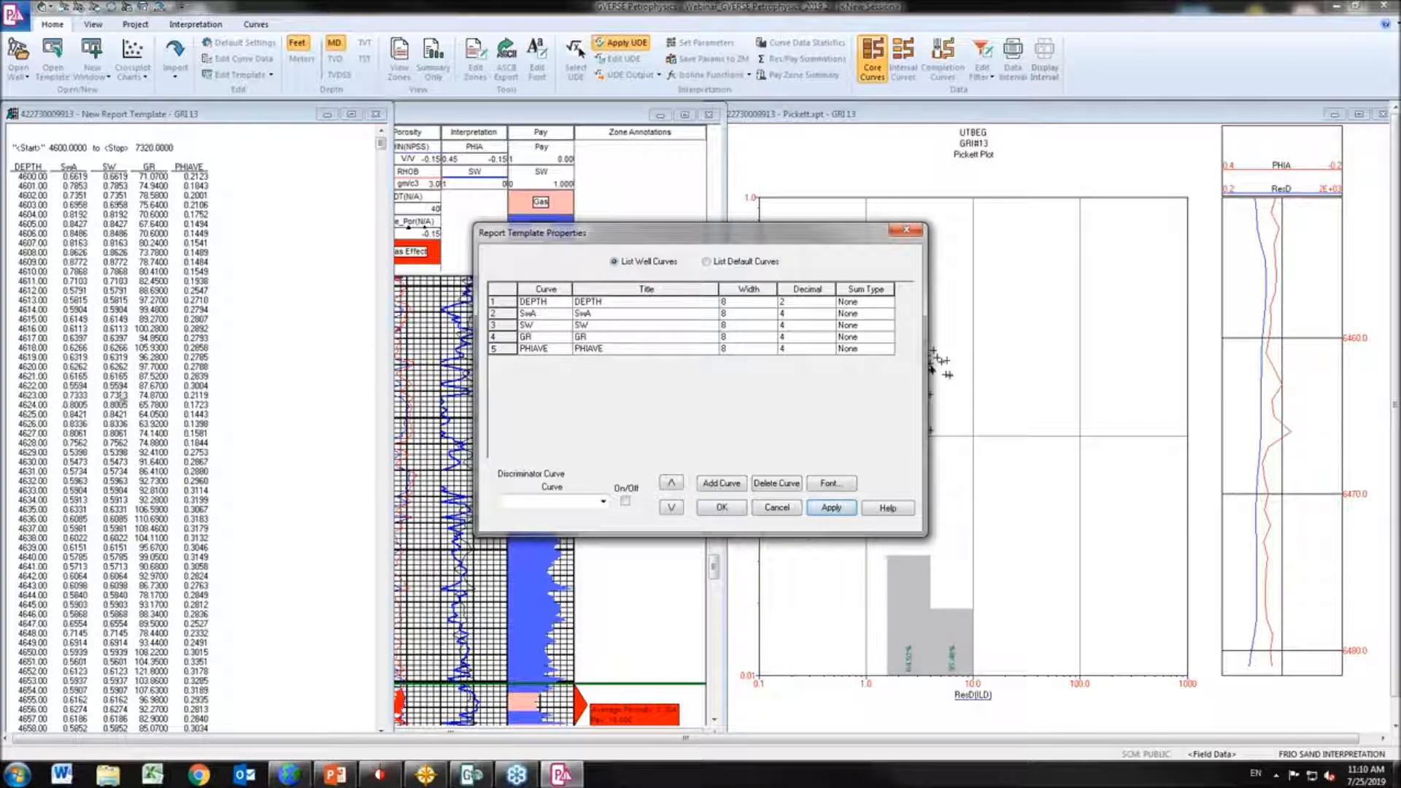
# Try to set GR as the report's discriminator curve
pyautogui.click(605, 502)
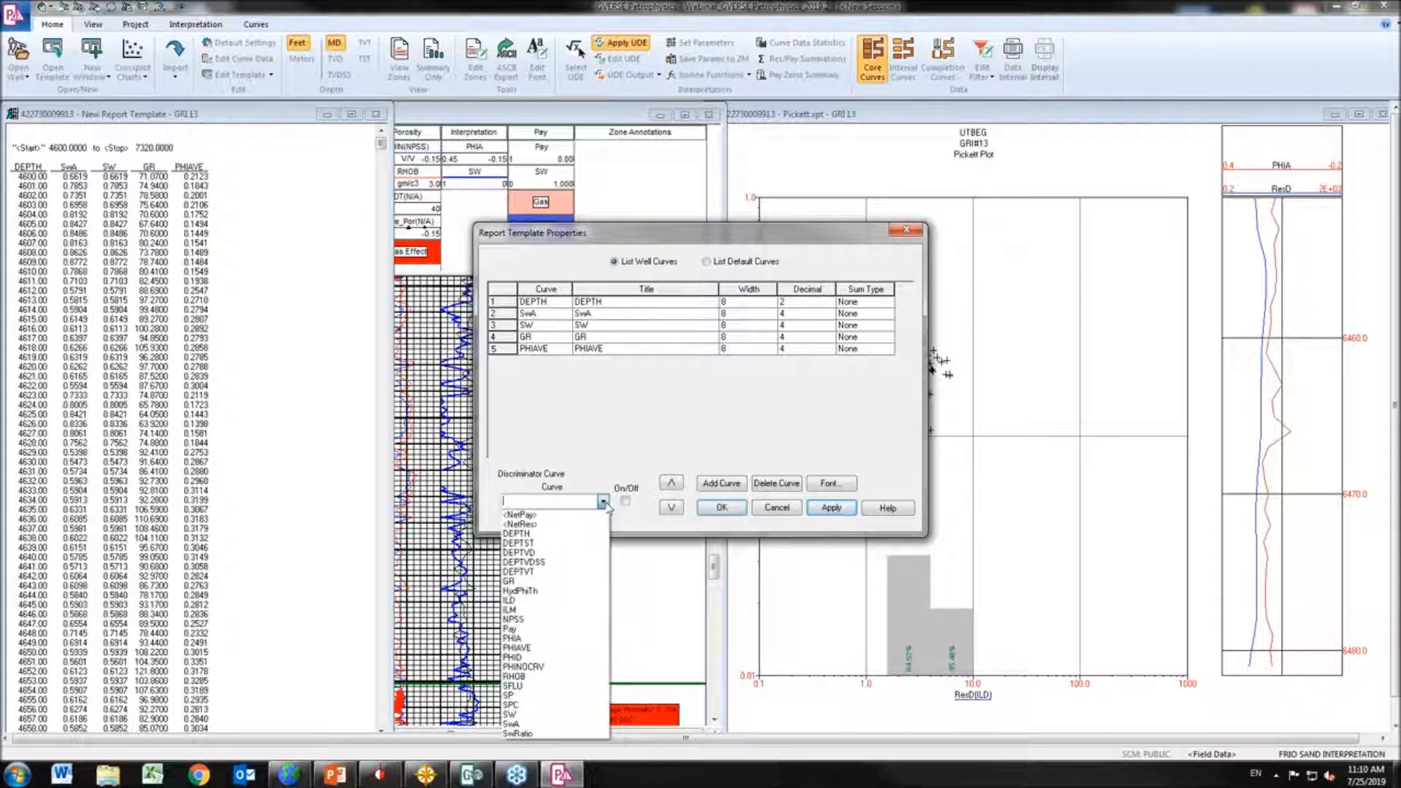
pyautogui.click(553, 582)
pyautogui.click(831, 509)
pyautogui.click(740, 509)
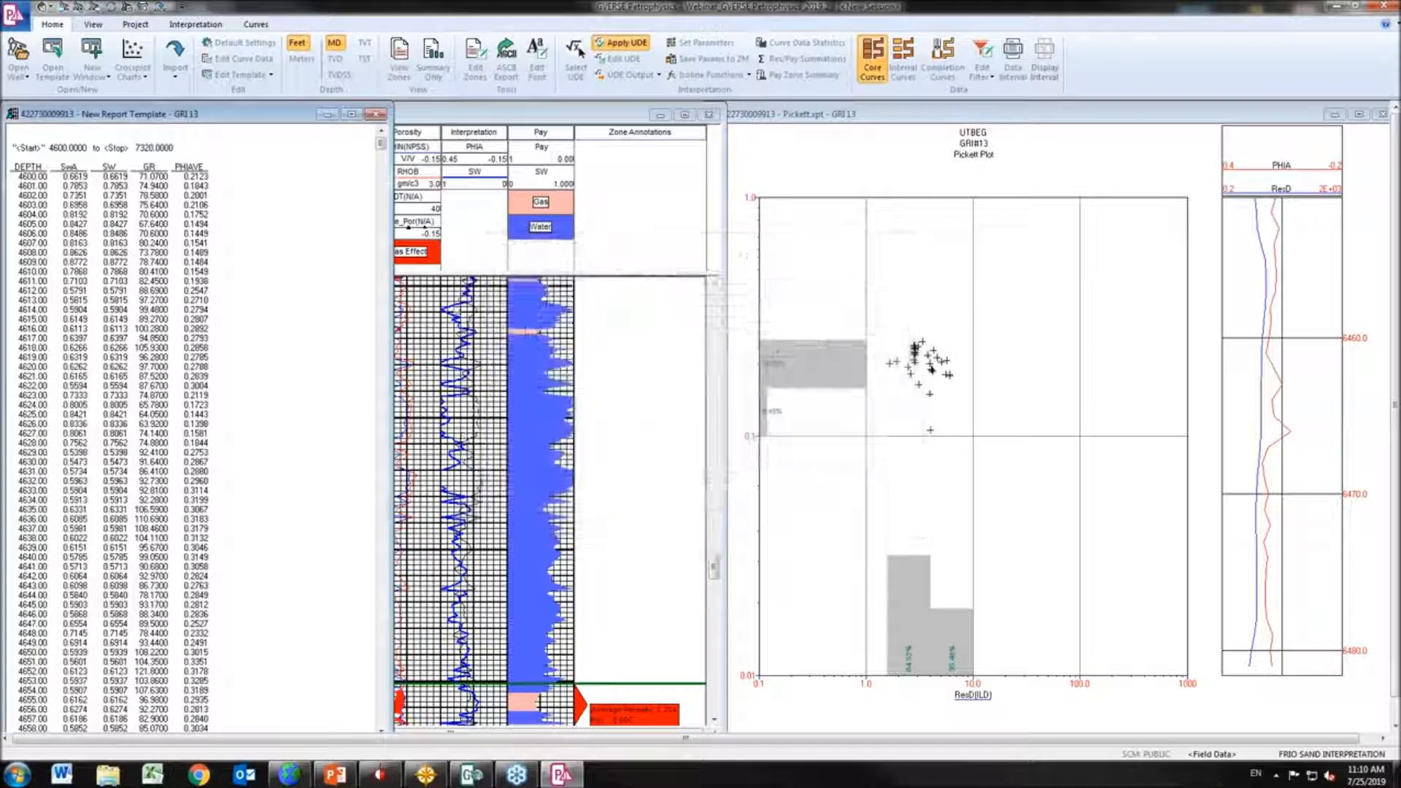
pyautogui.moveTo(381, 143); pyautogui.dragTo(340, 152)
pyautogui.rightClick(244, 192)
pyautogui.click(193, 198)
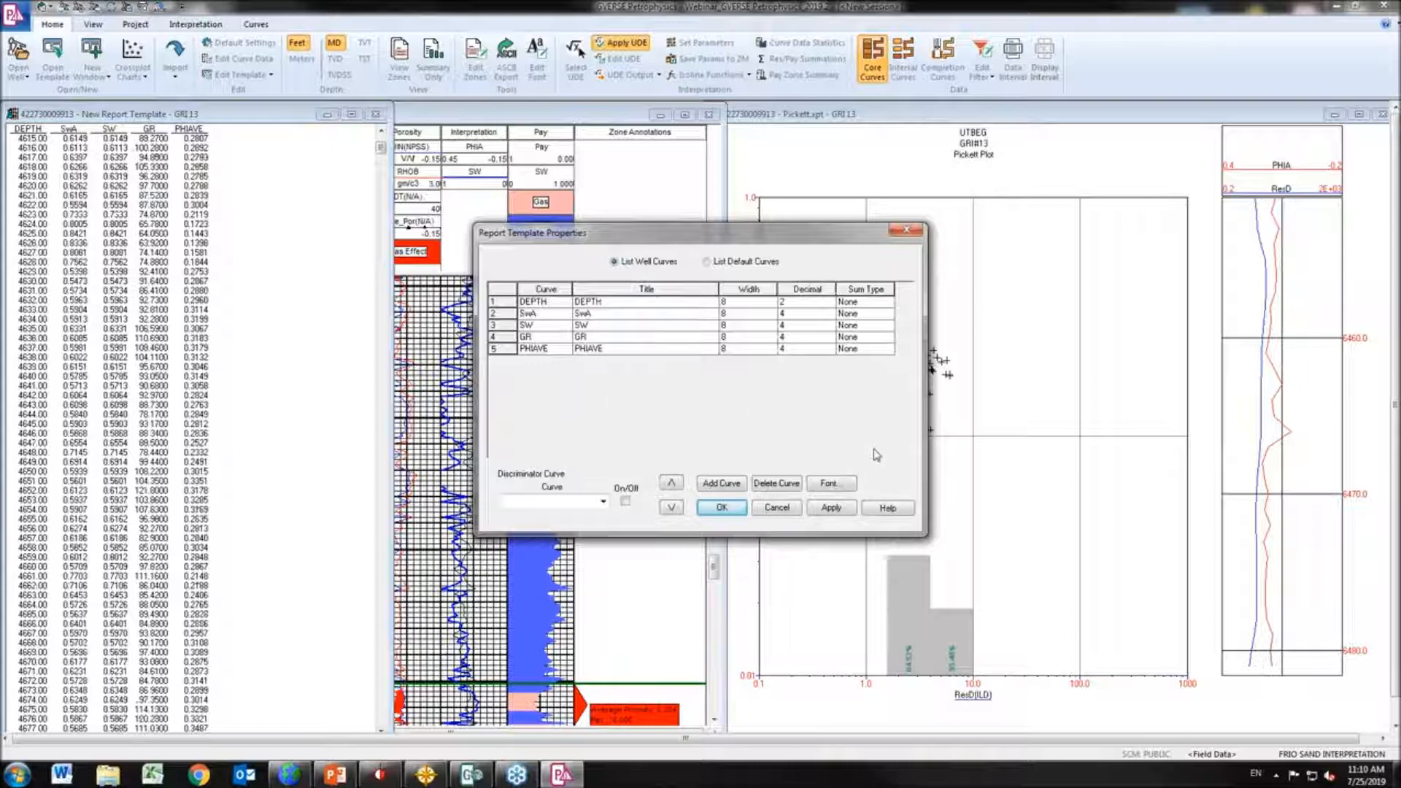
pyautogui.click(906, 230)
pyautogui.rightClick(291, 247)
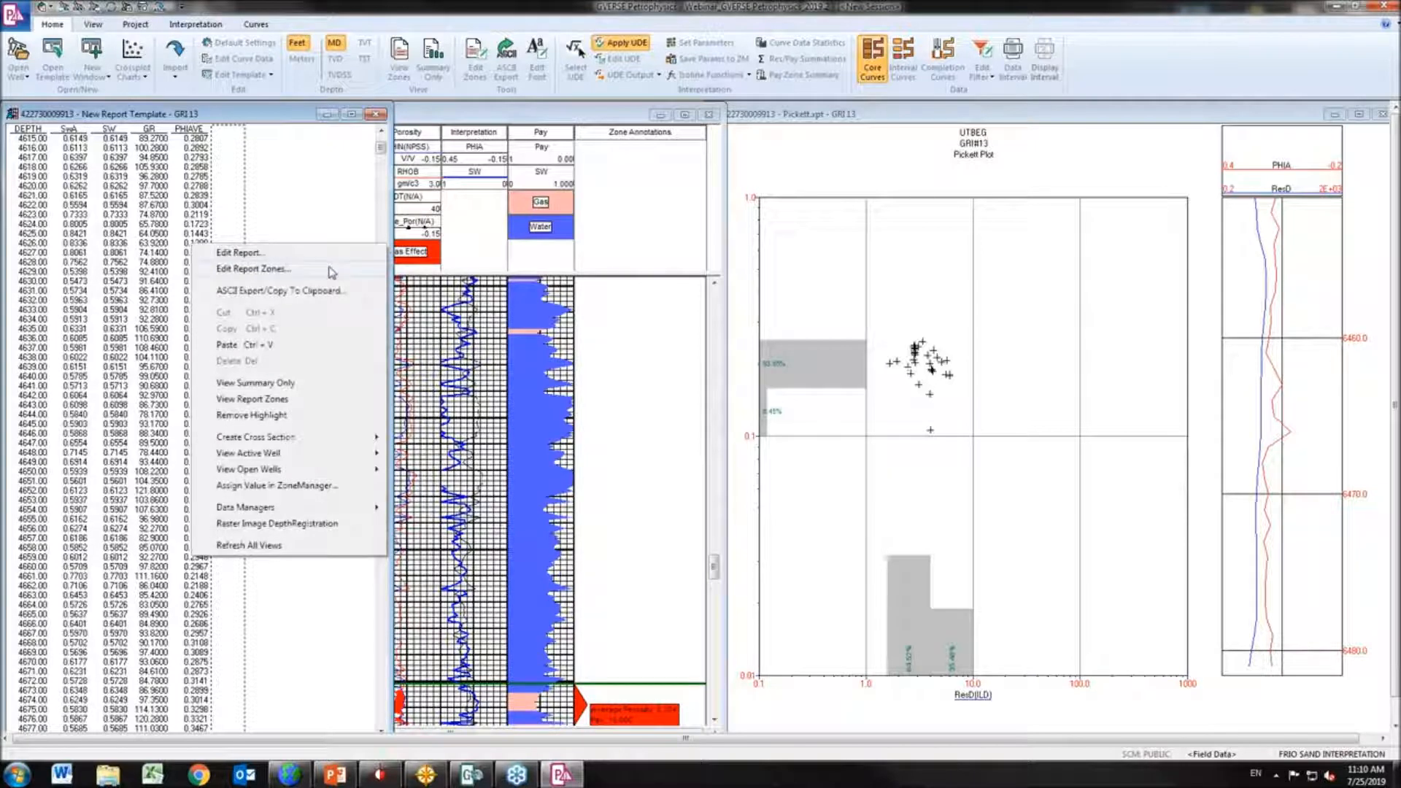
pyautogui.click(332, 218)
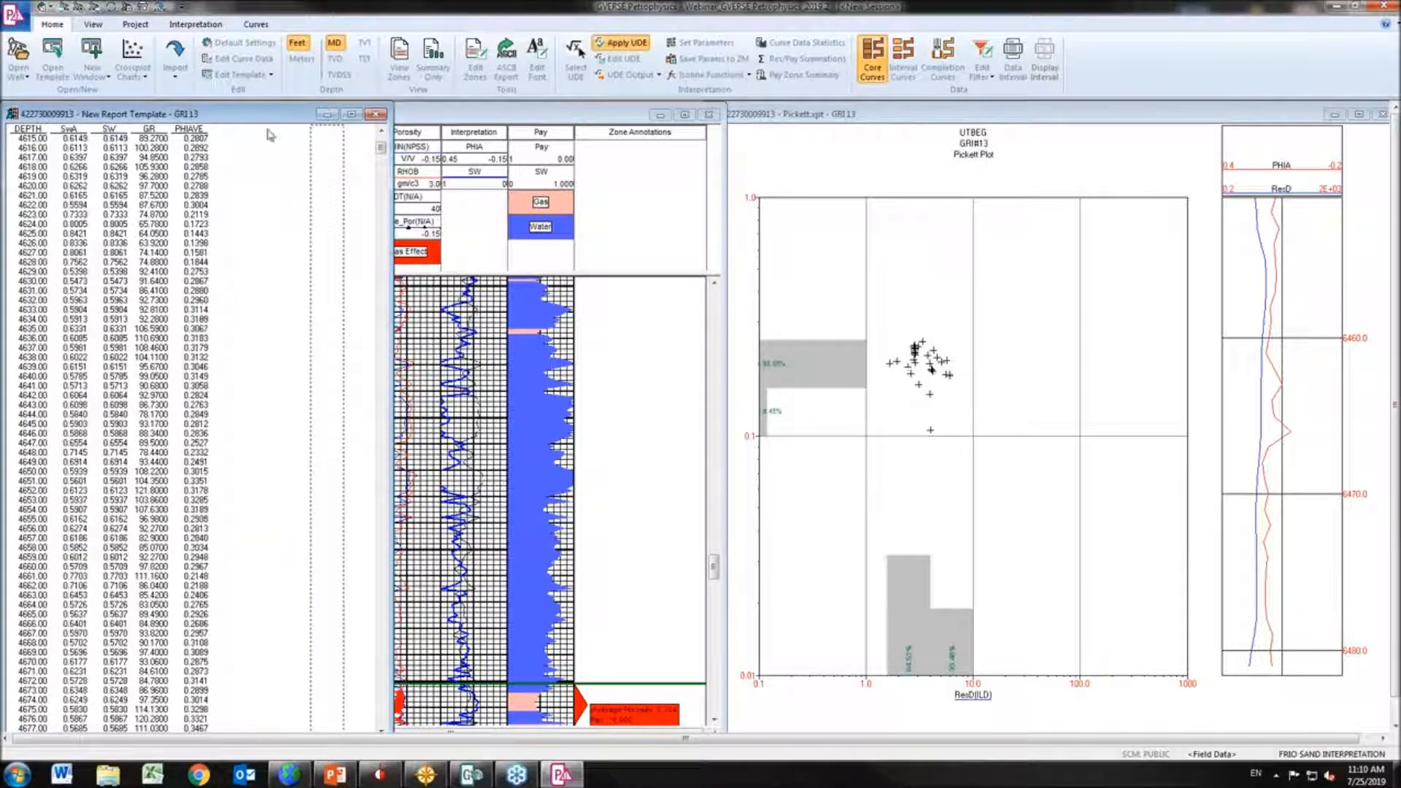
# Narrow the report window and move the Interpretation log window beside it, uncovering more of the Pickett plot
pyautogui.moveTo(460, 122); pyautogui.dragTo(670, 115)
pyautogui.moveTo(388, 246); pyautogui.dragTo(272, 246)
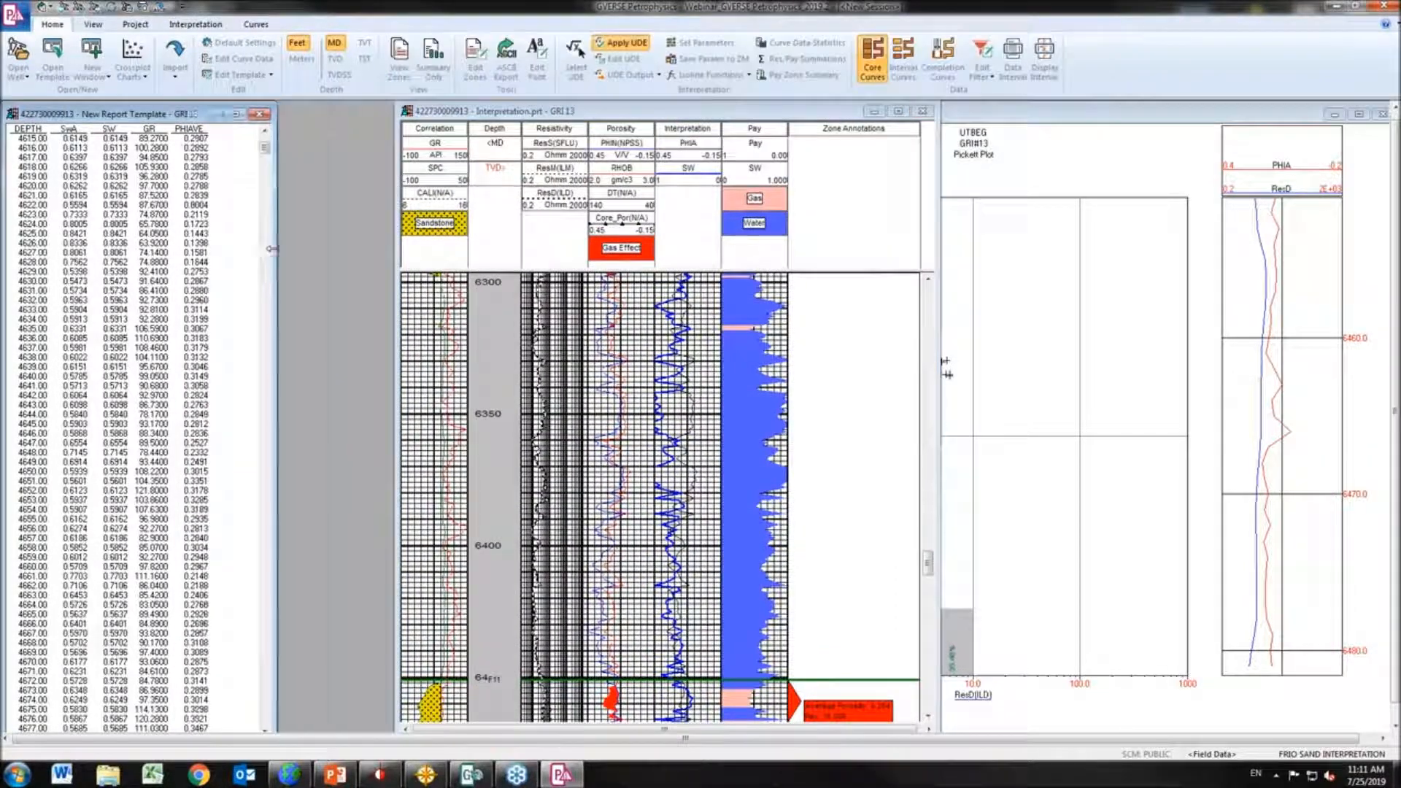
pyautogui.moveTo(679, 109); pyautogui.dragTo(577, 117)
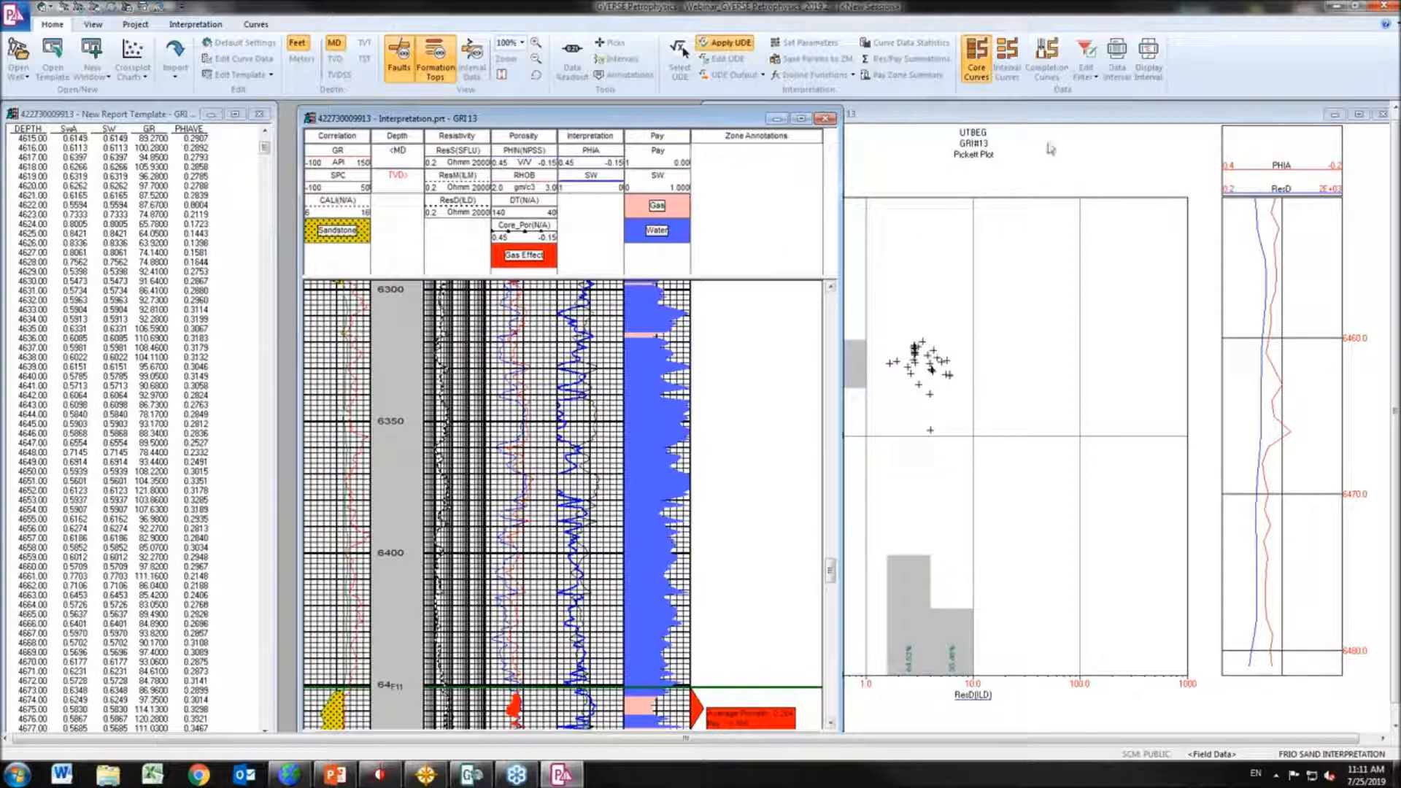
pyautogui.moveTo(624, 121); pyautogui.dragTo(610, 118)
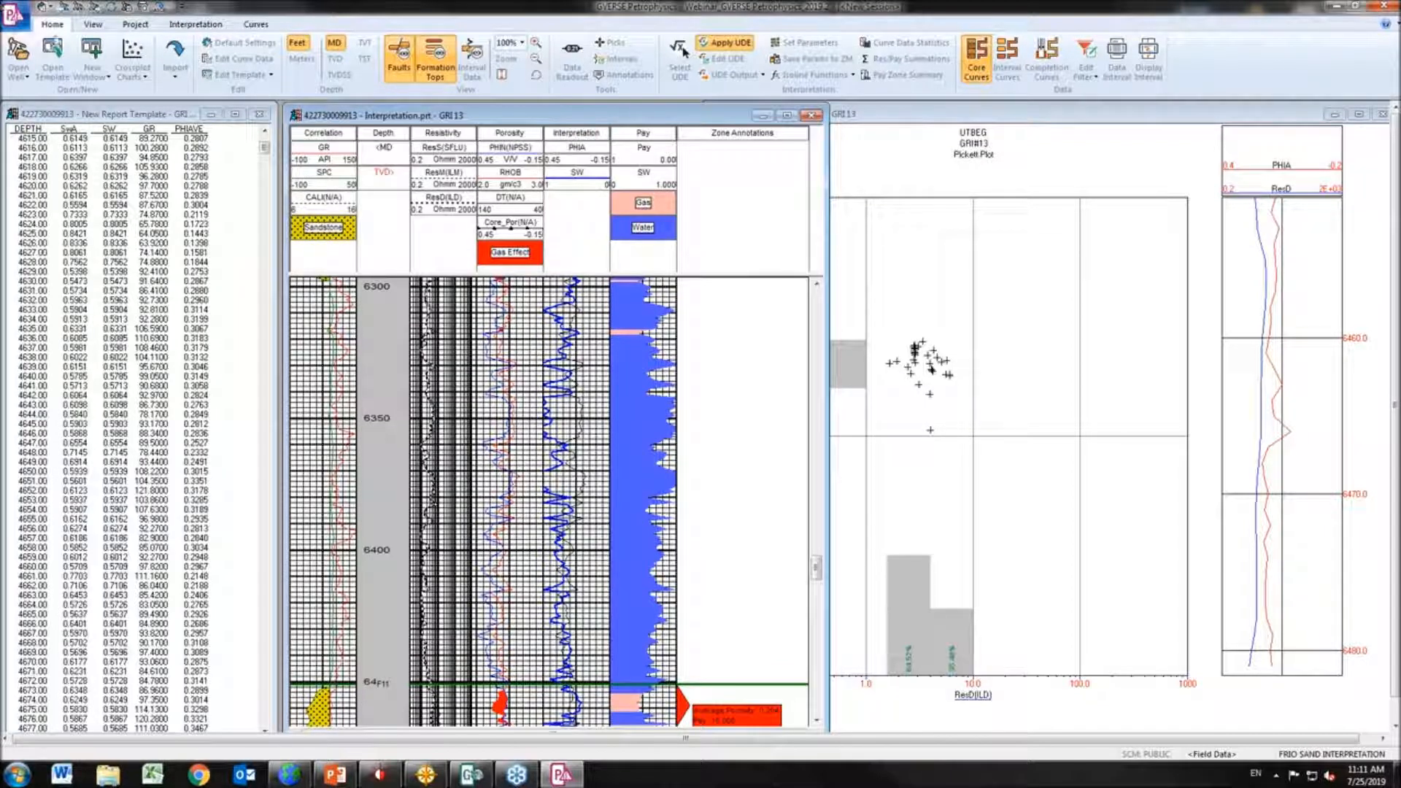
# Save the current window arrangement as a session named Interpre 13
pyautogui.click(16, 14)
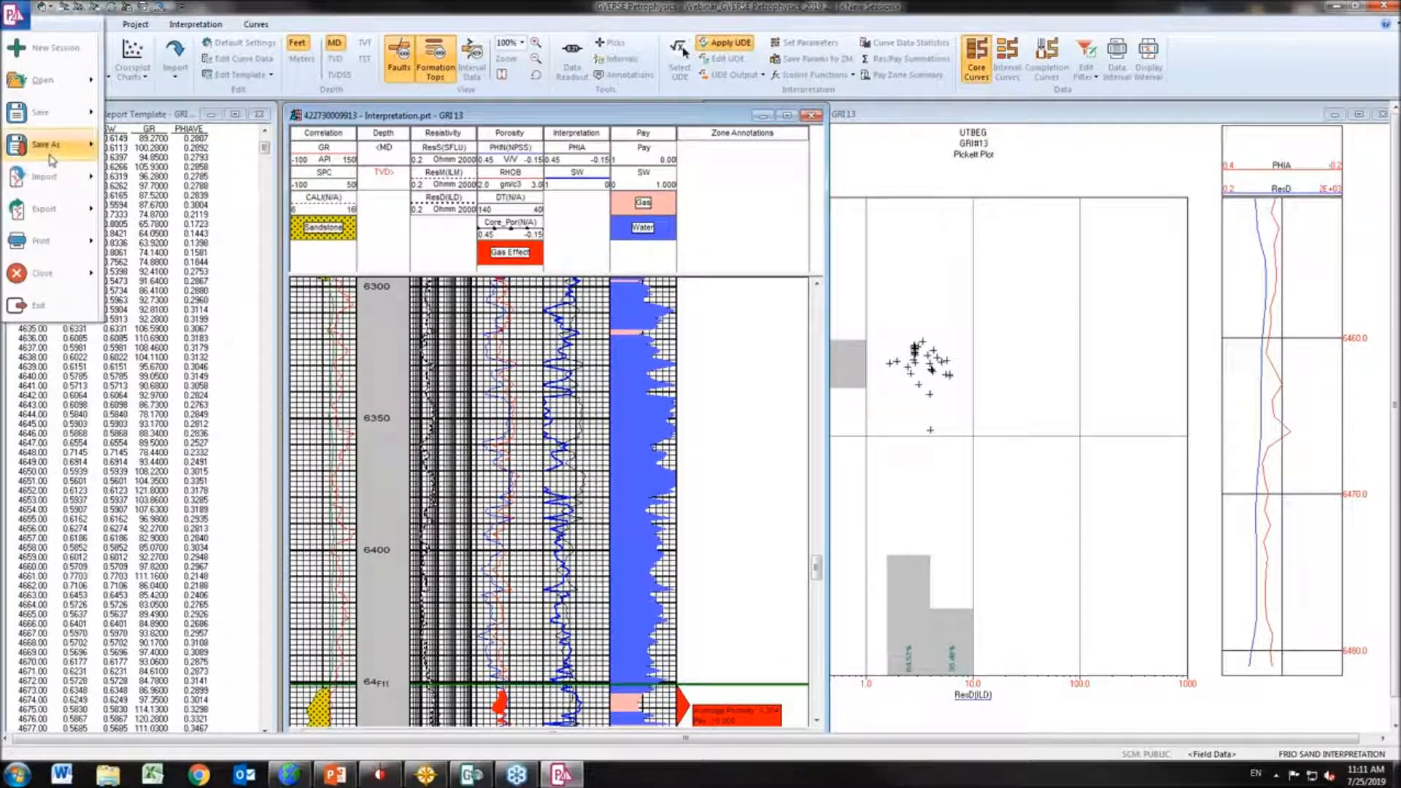
pyautogui.moveTo(50, 154)
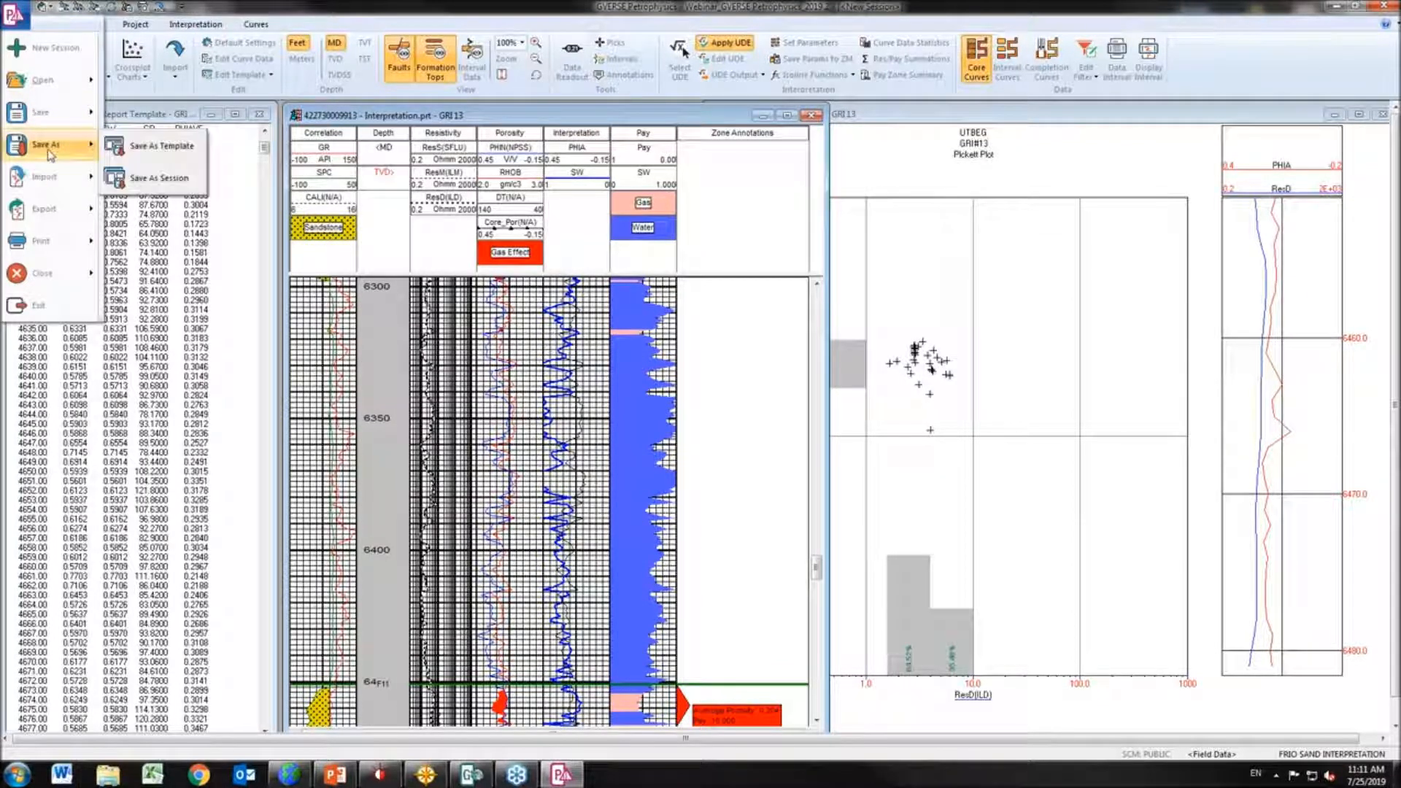
pyautogui.click(187, 179)
pyautogui.write('t')
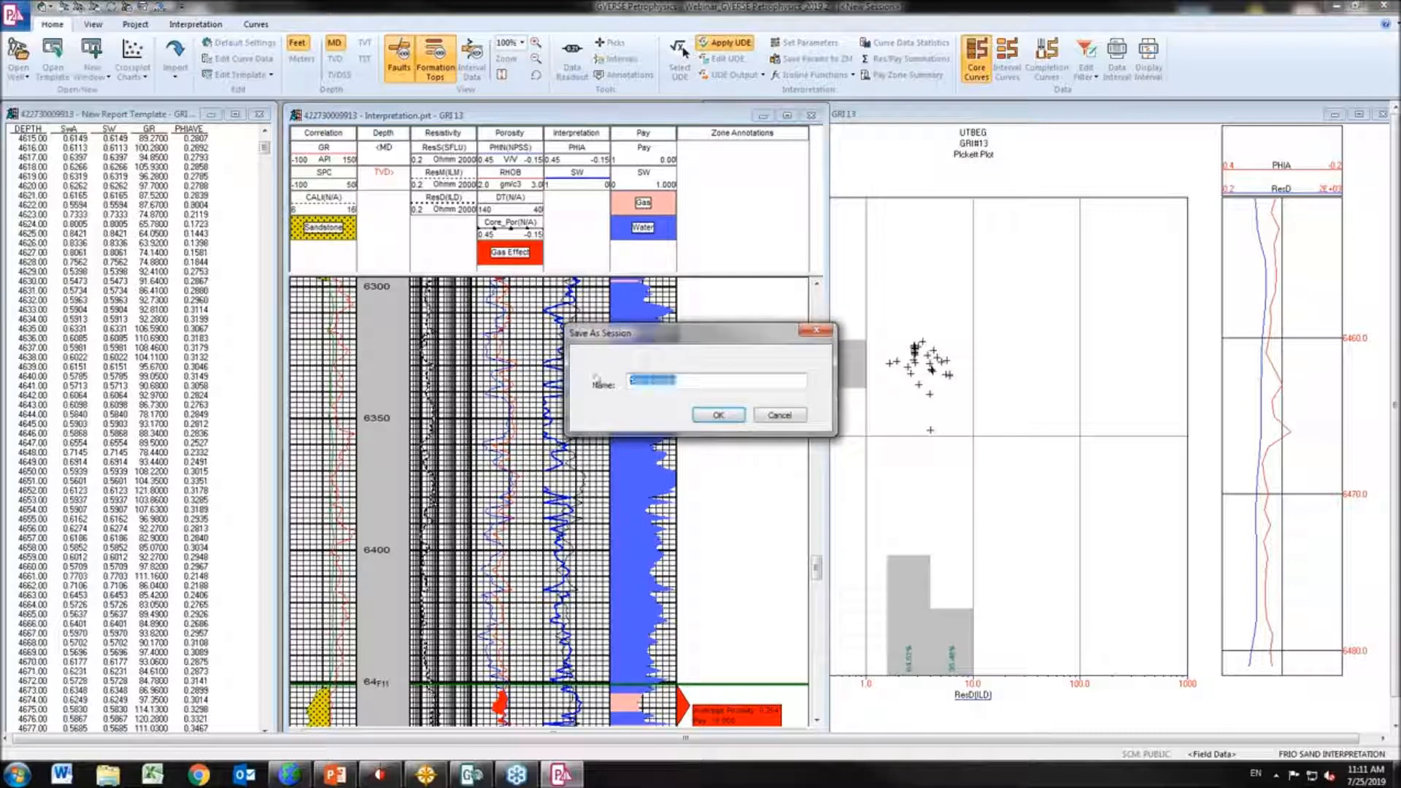
pyautogui.write('nterpre 13')
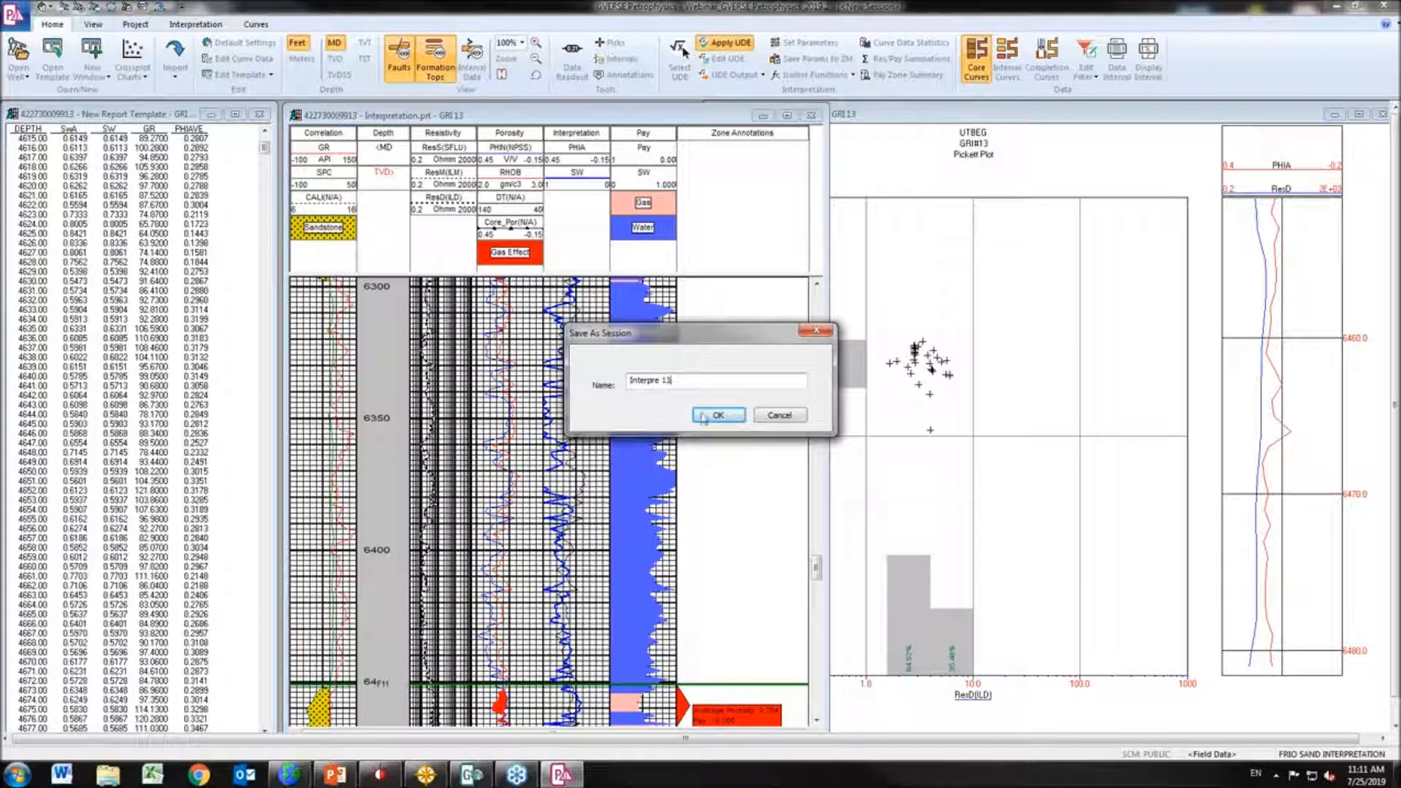
pyautogui.click(703, 416)
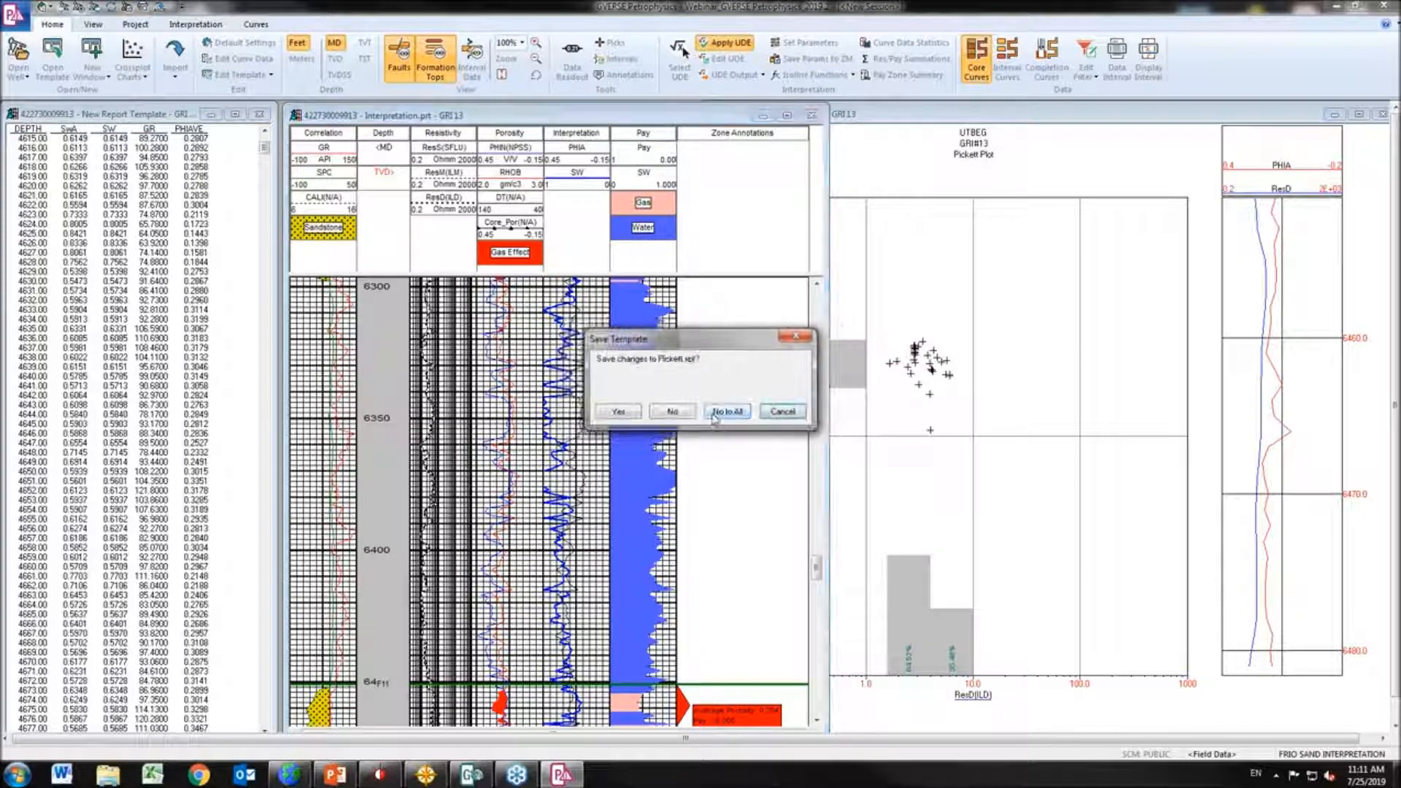
# Save the modified Pickett crossplot template to the project and save the new report template as int
pyautogui.click(630, 412)
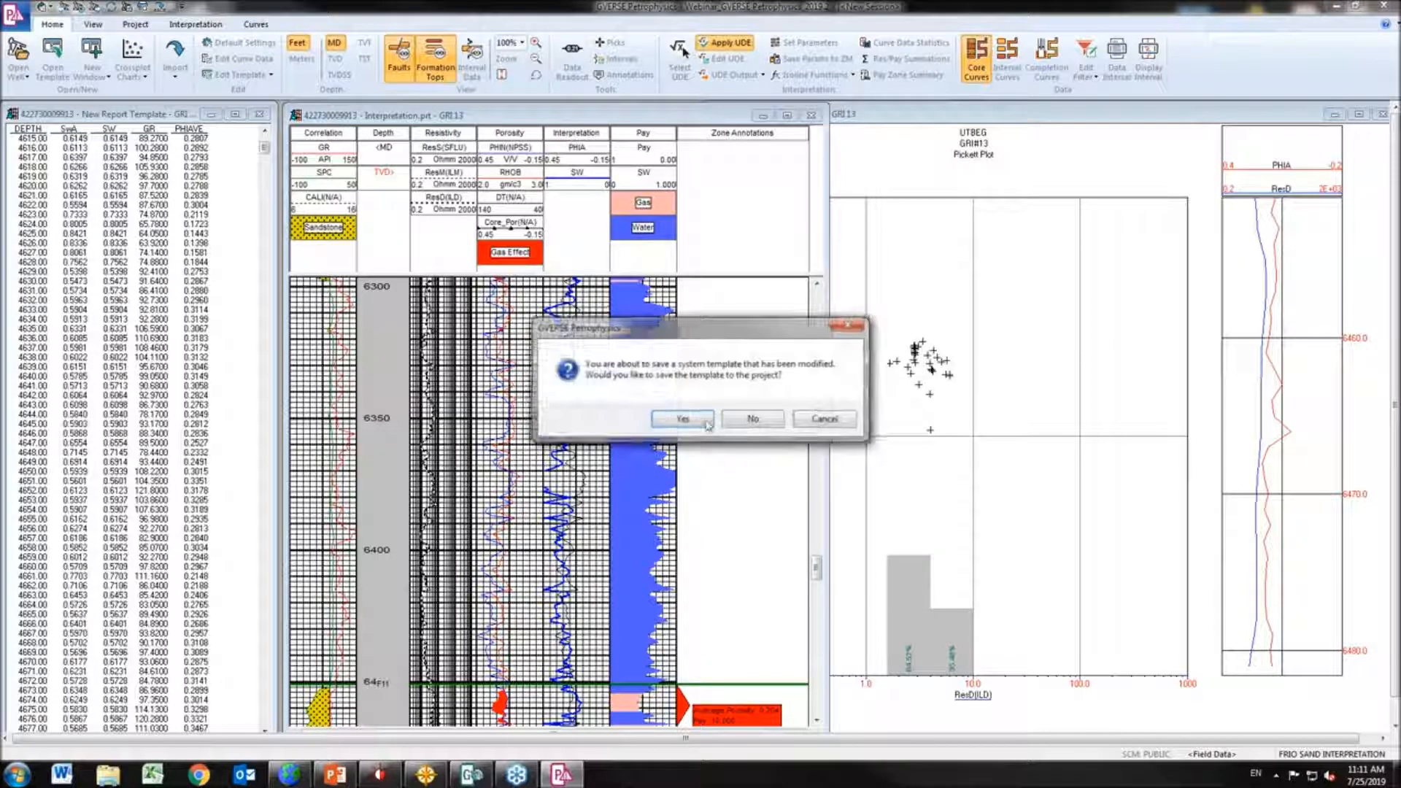
pyautogui.click(711, 438)
pyautogui.click(628, 412)
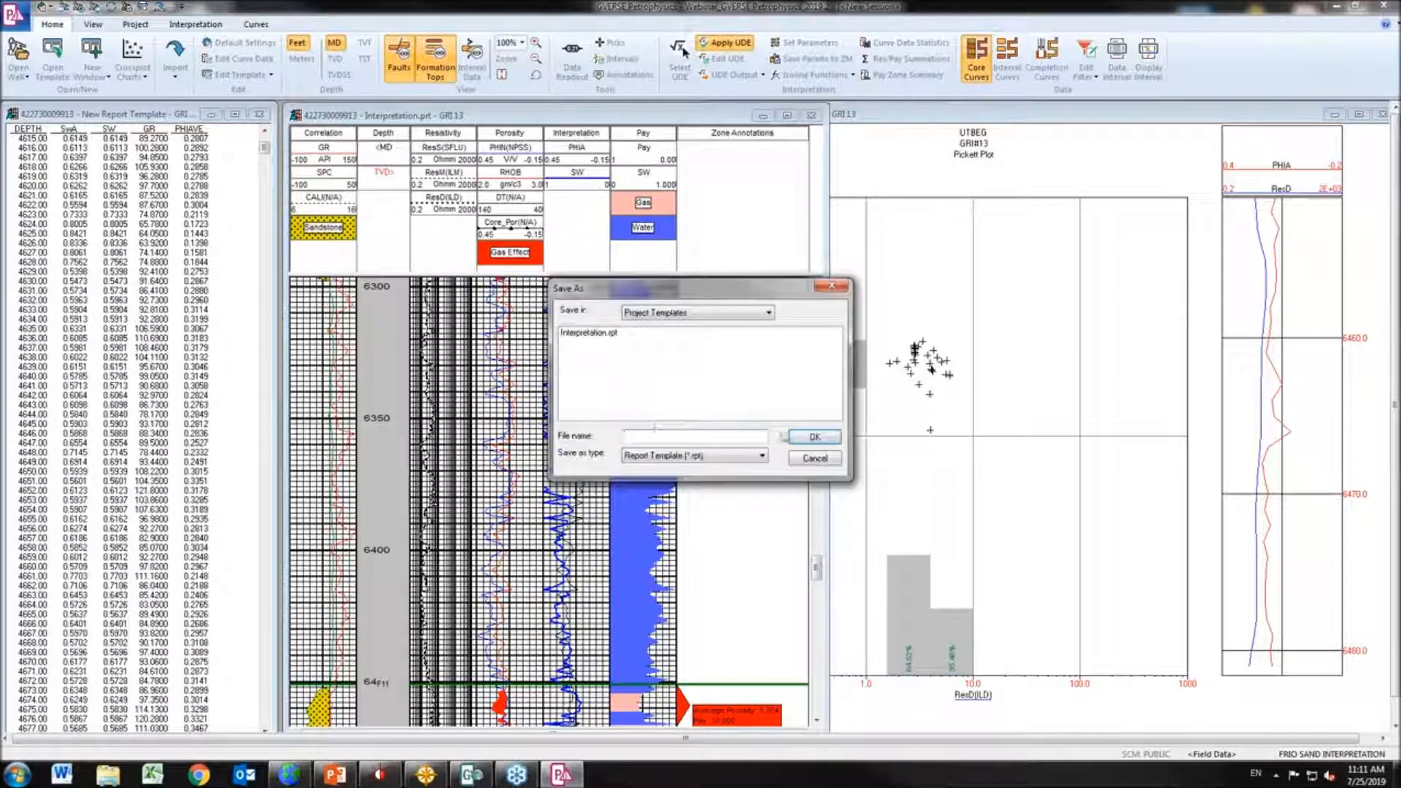
pyautogui.write('int')
pyautogui.press('Return')
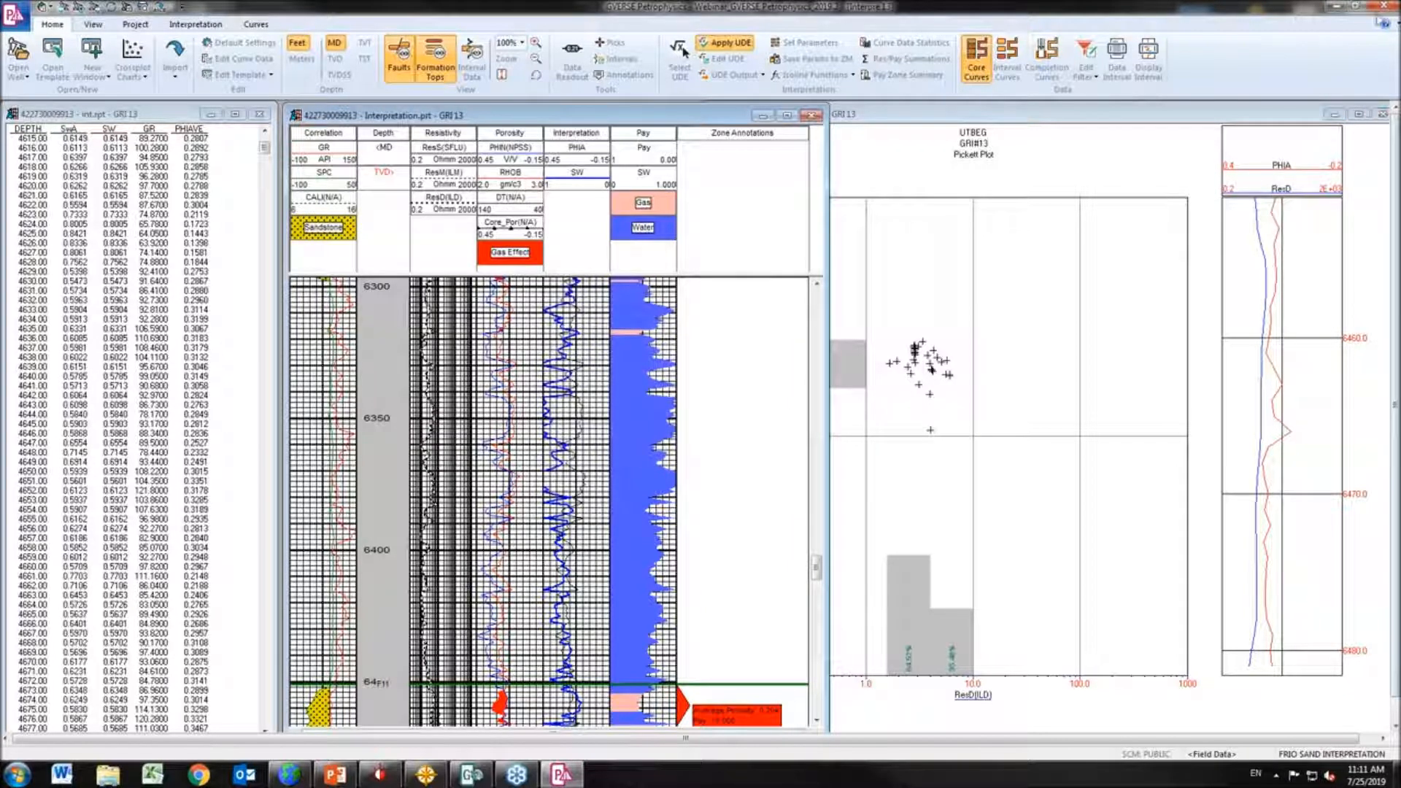
# Close the Pickett, Interpretation and report windows, and reopen the saved session Interpre 13
pyautogui.click(1383, 115)
pyautogui.click(811, 115)
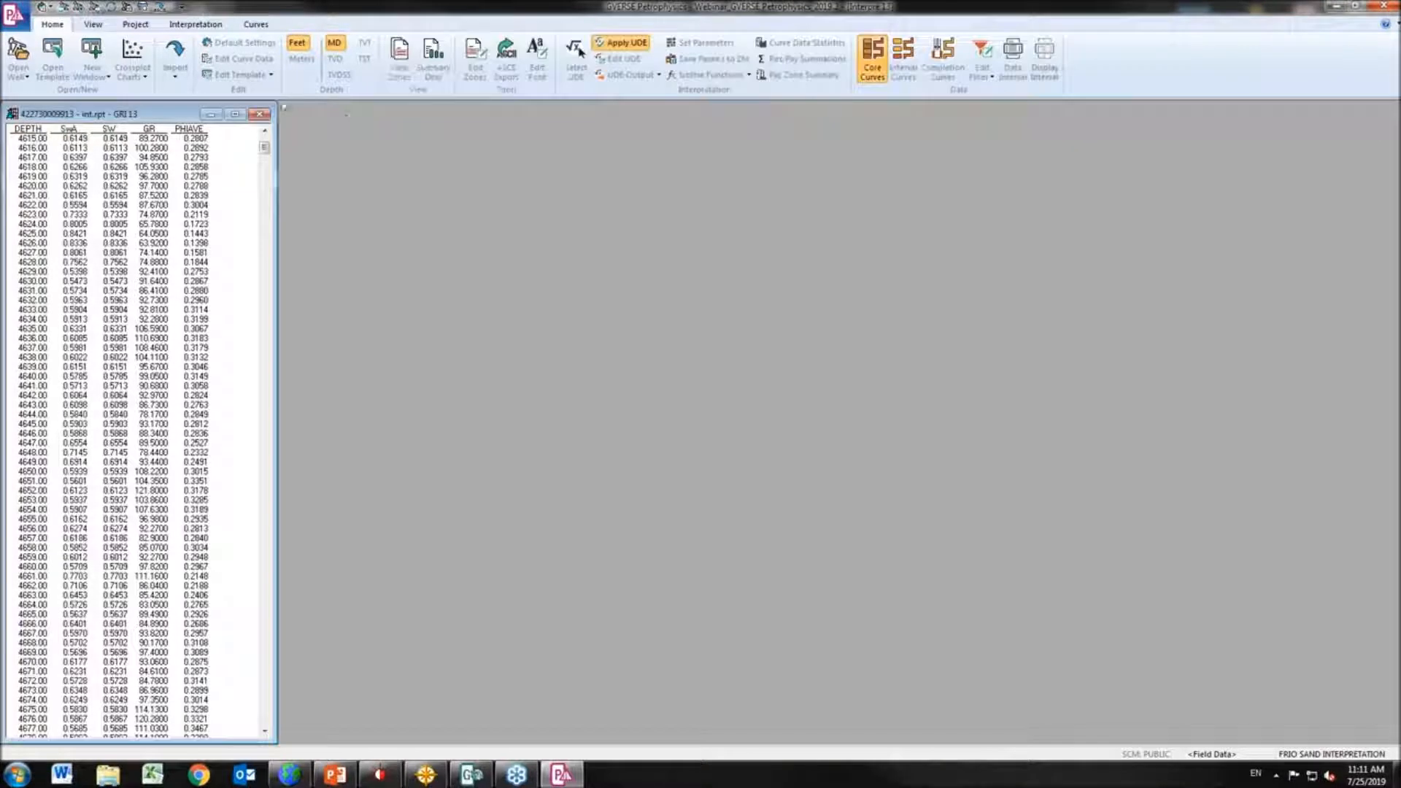
pyautogui.click(259, 114)
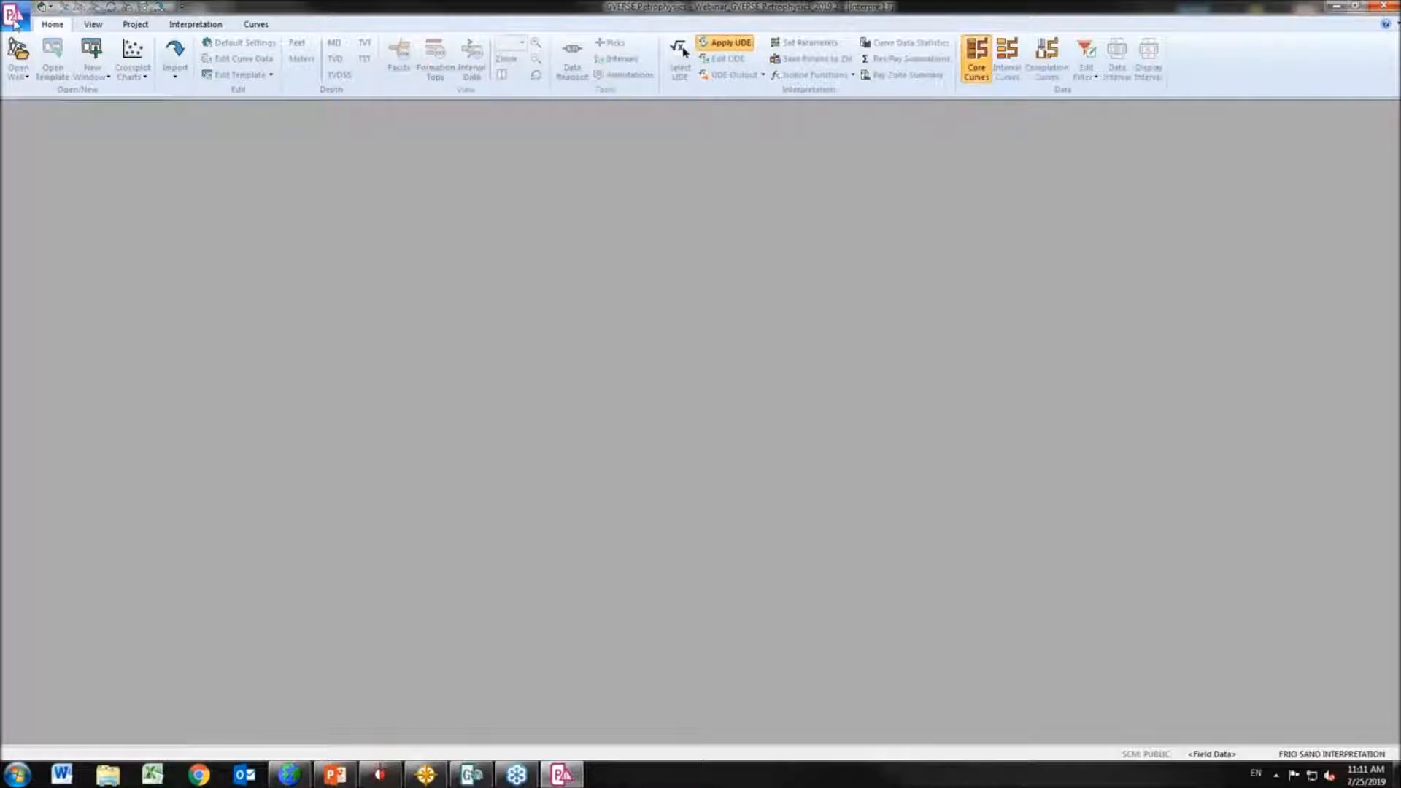
pyautogui.click(15, 16)
pyautogui.moveTo(59, 90)
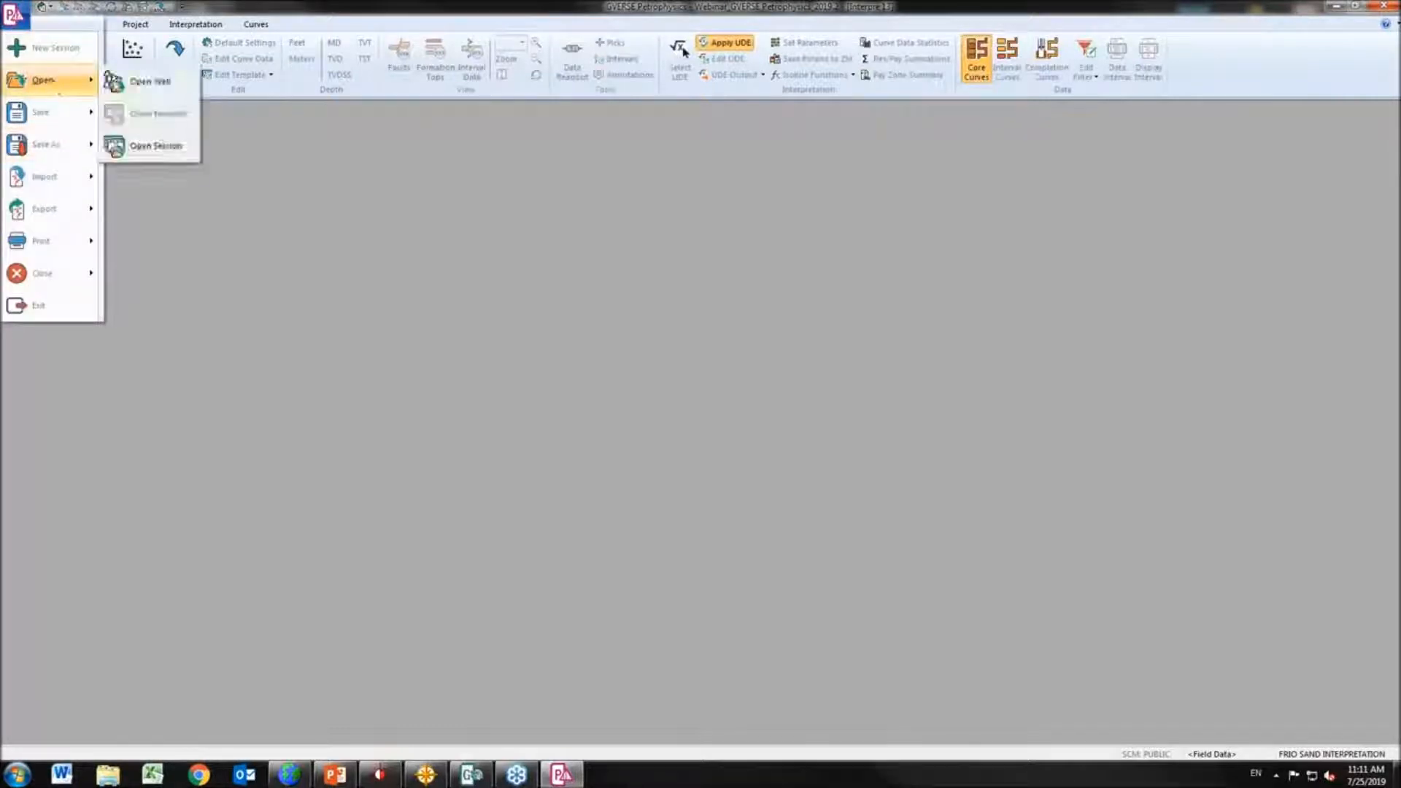
pyautogui.click(157, 146)
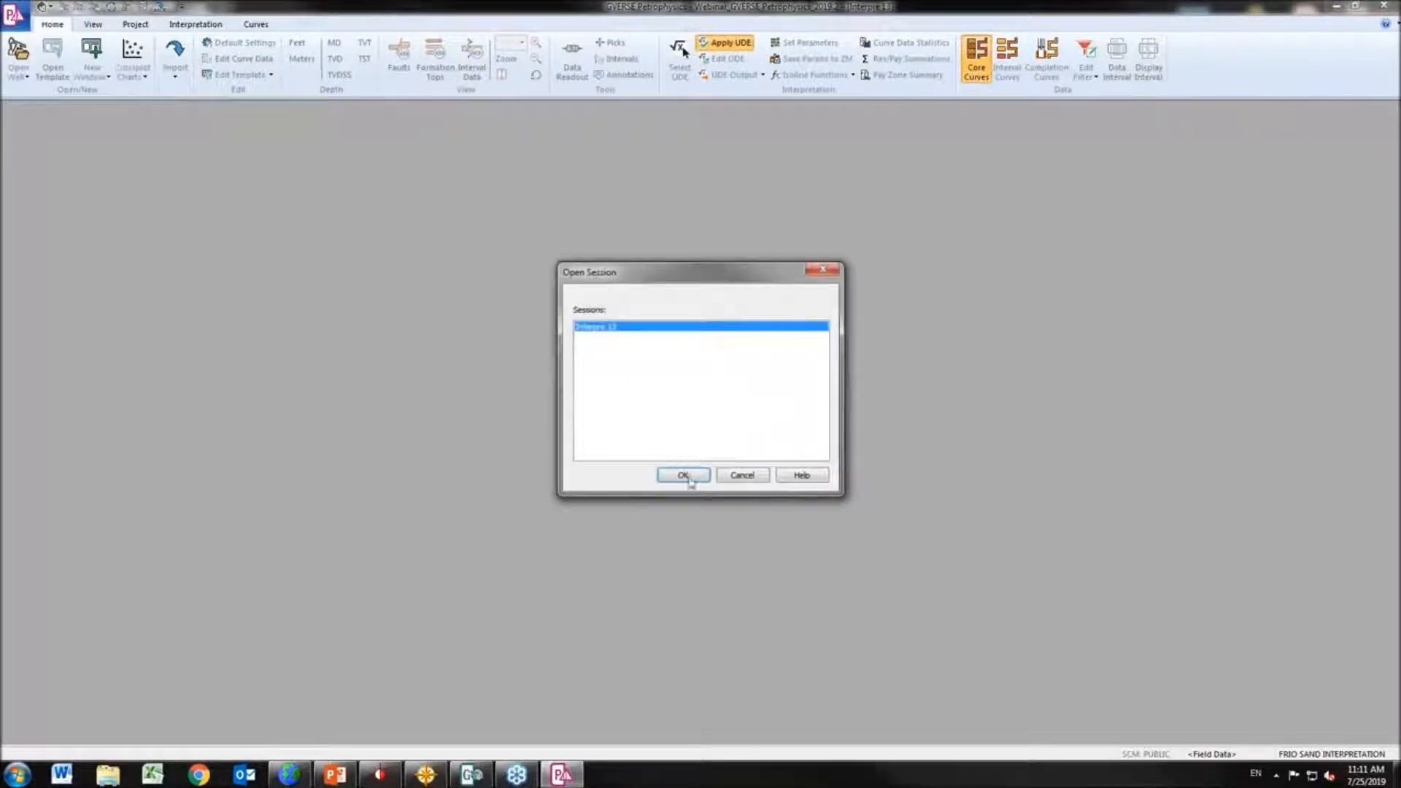
pyautogui.click(683, 475)
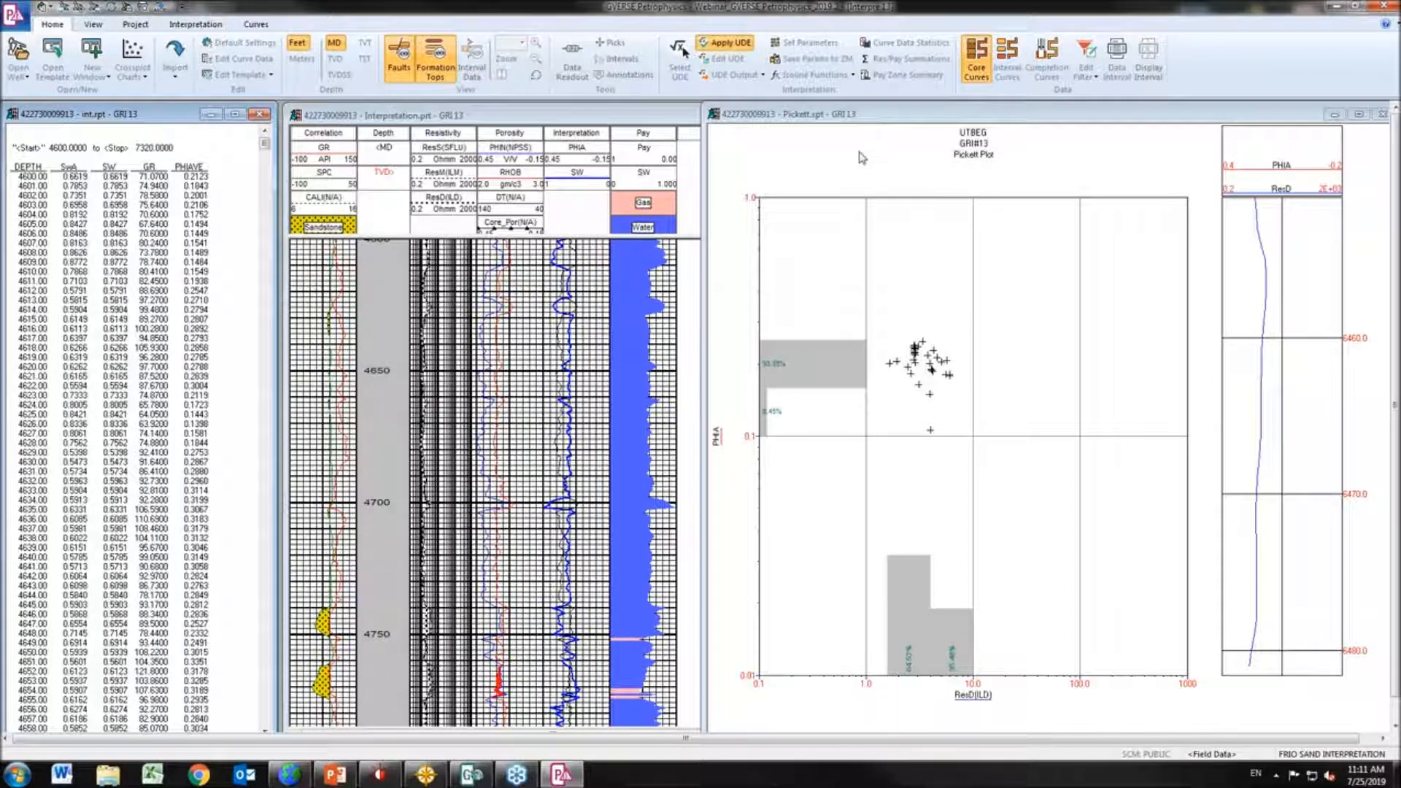
# Turn the Pickett plot into a multi-well crossplot using the <Start> to <Stop> interval without a filter
pyautogui.click(858, 178)
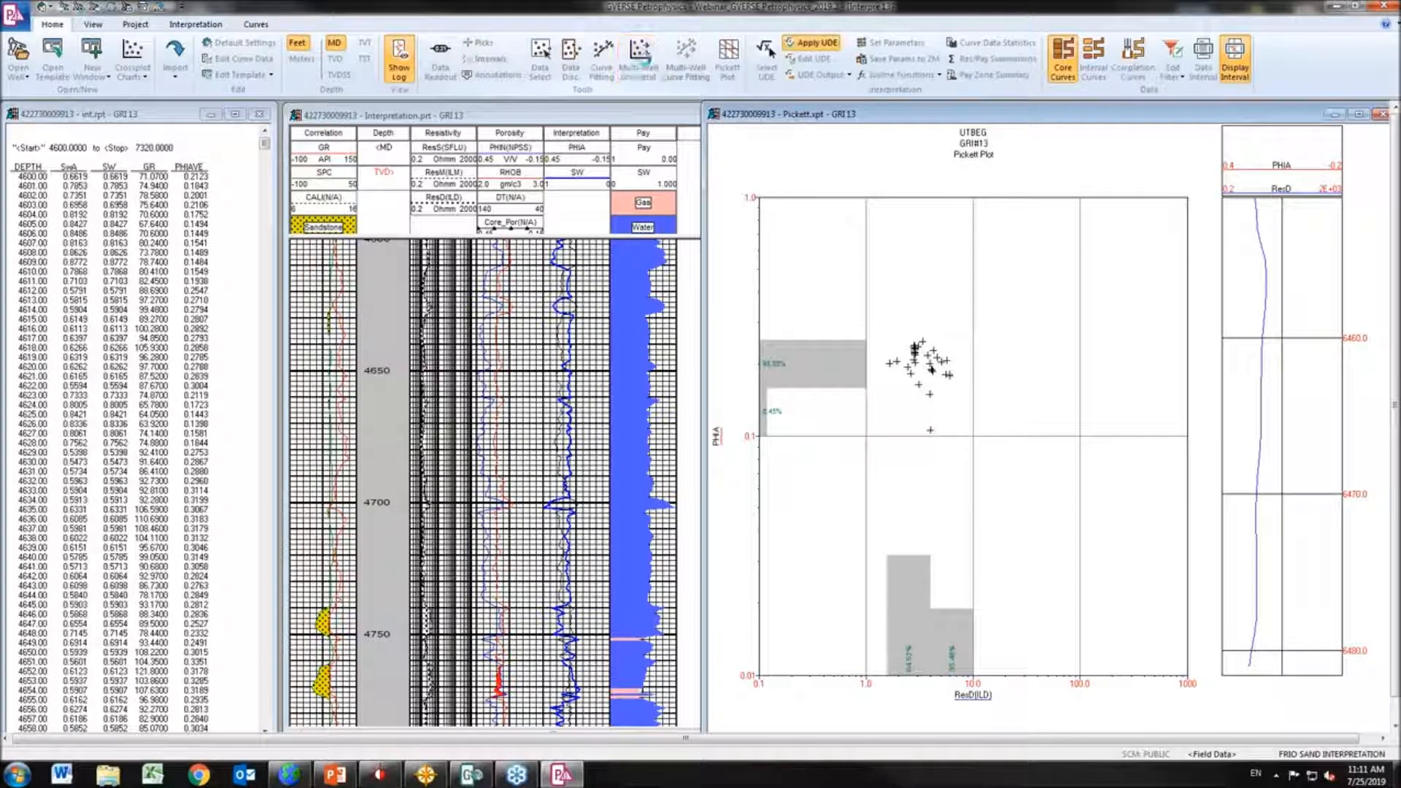
pyautogui.click(640, 54)
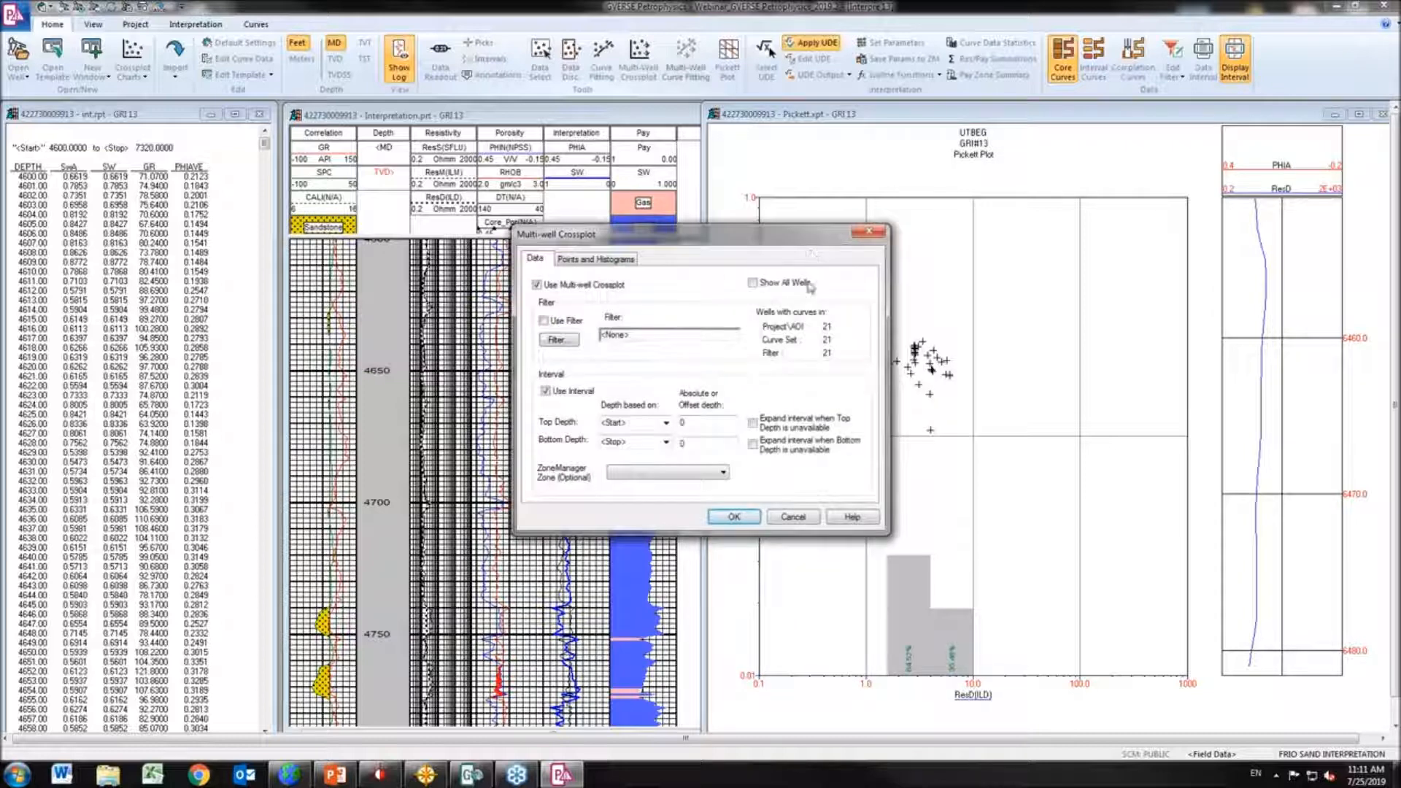
pyautogui.click(734, 517)
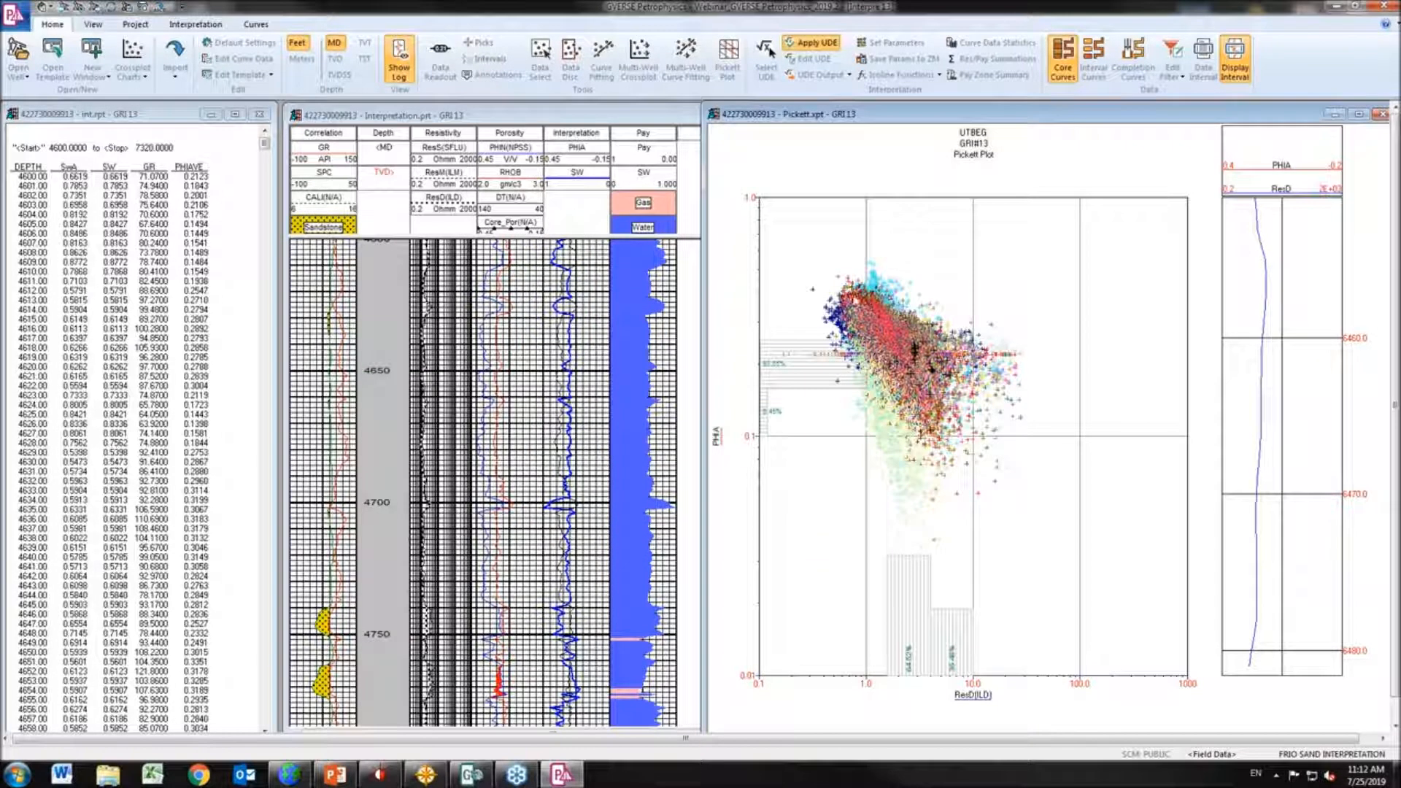
# Try to view the wells of the selected cluster on the multi-well Pickett plot
pyautogui.rightClick(881, 310)
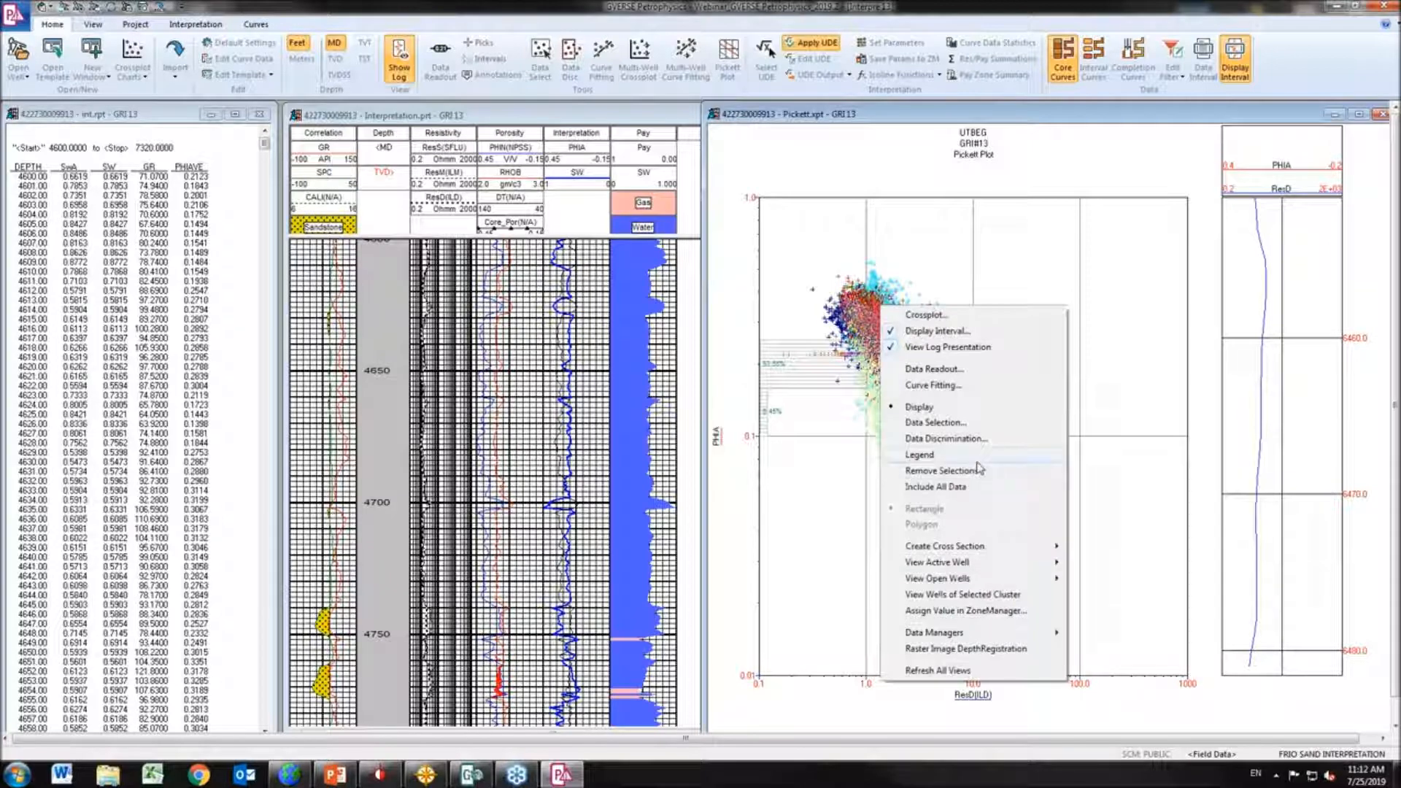
pyautogui.click(982, 595)
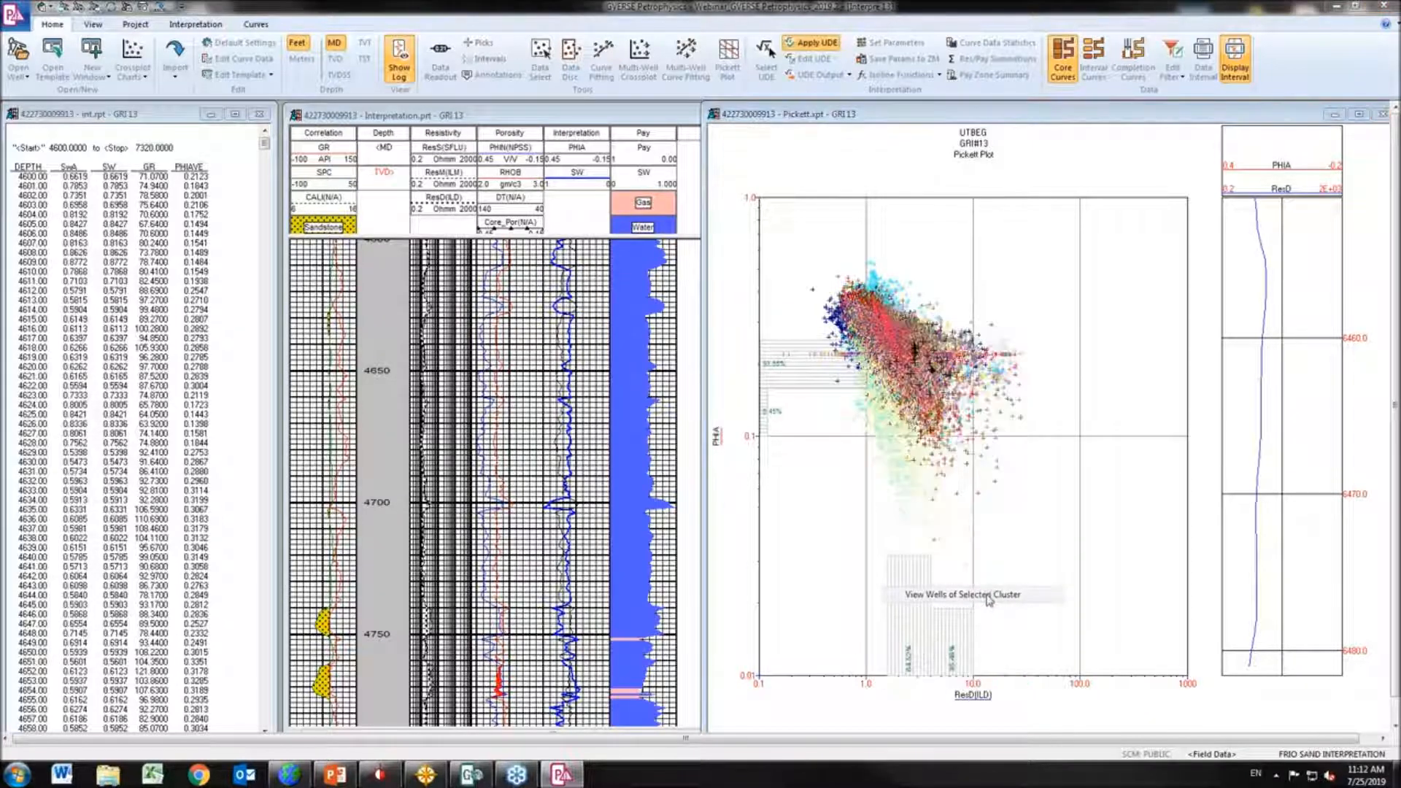
pyautogui.click(767, 421)
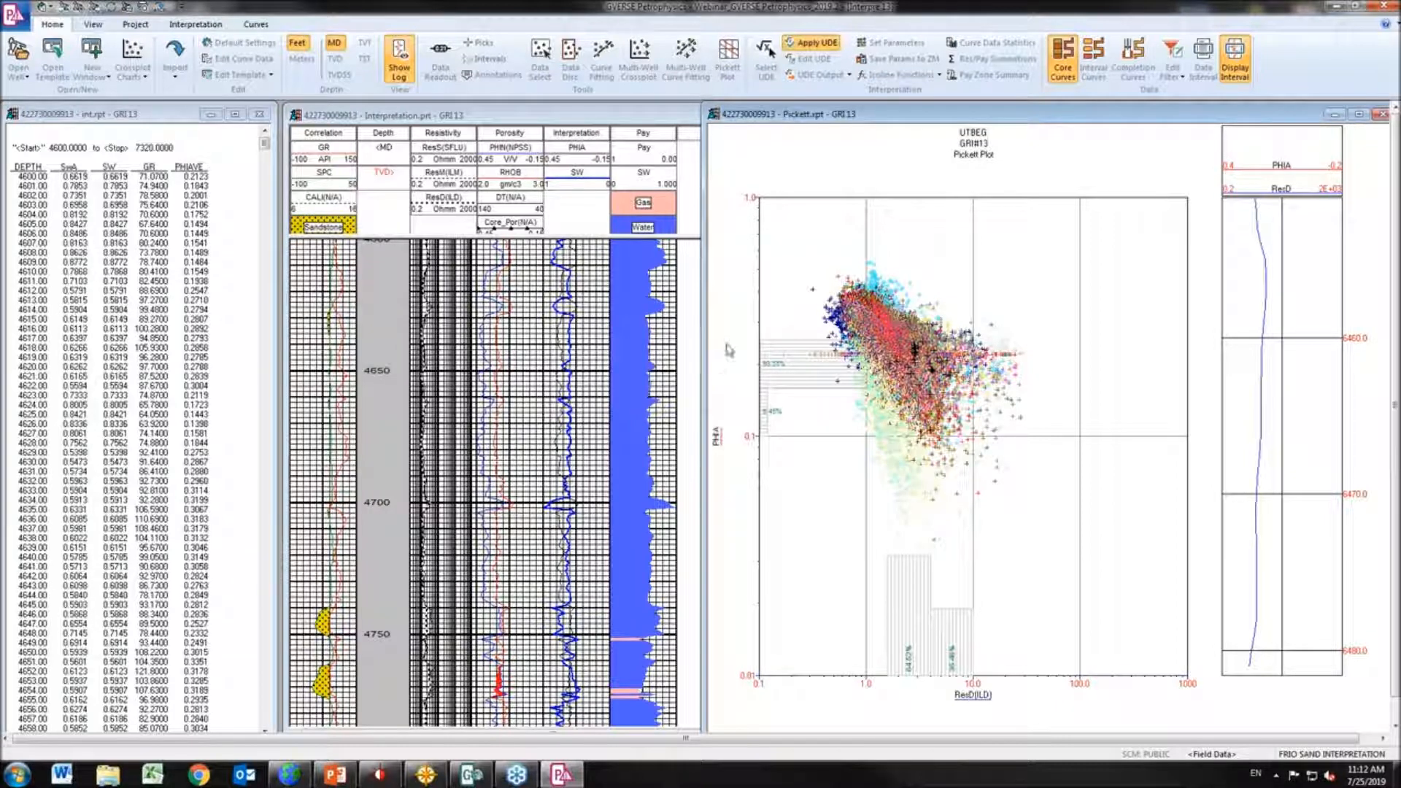
# Start curve data statistics with SwA as base curve and Average as statistic, and add the parameter SwAave
pyautogui.click(666, 116)
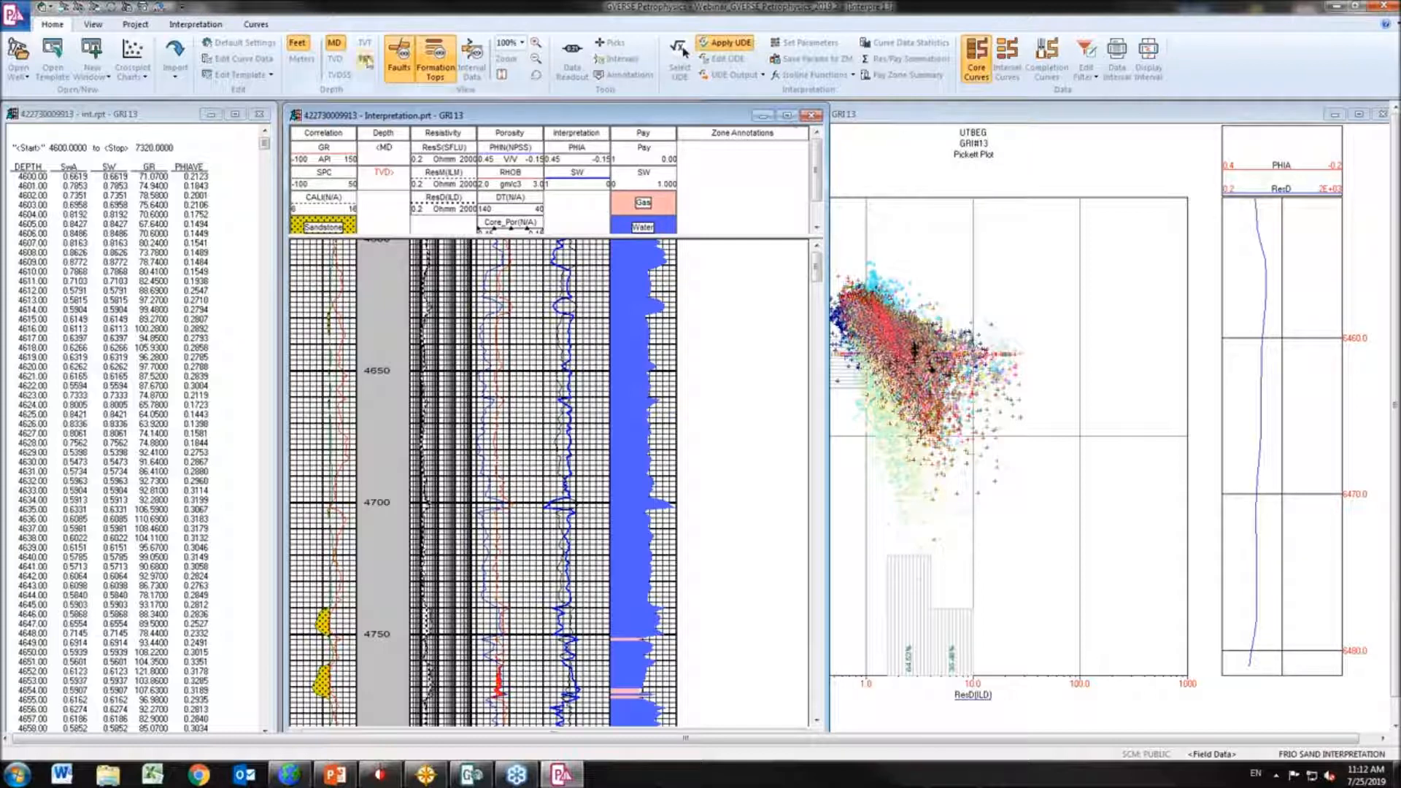
pyautogui.click(210, 24)
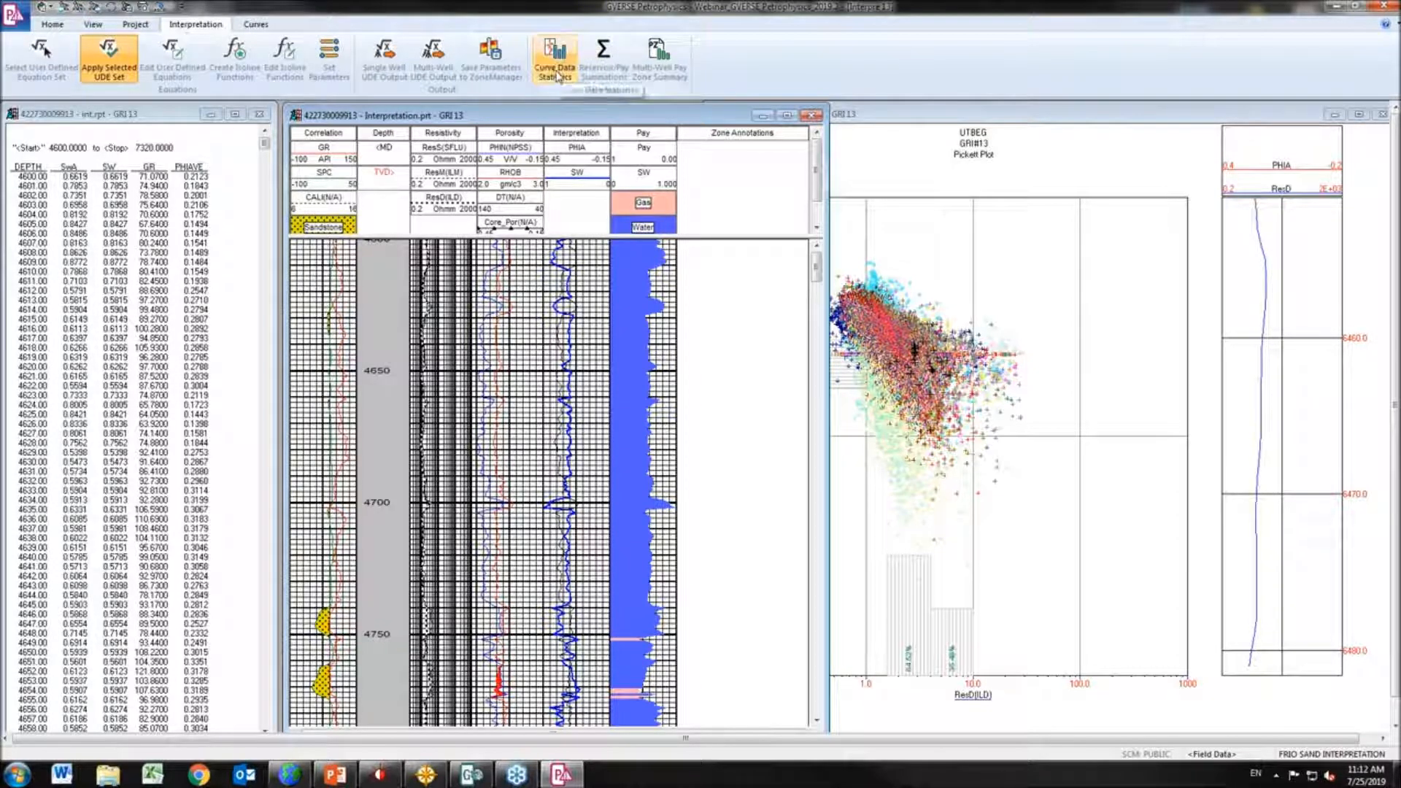
pyautogui.click(559, 73)
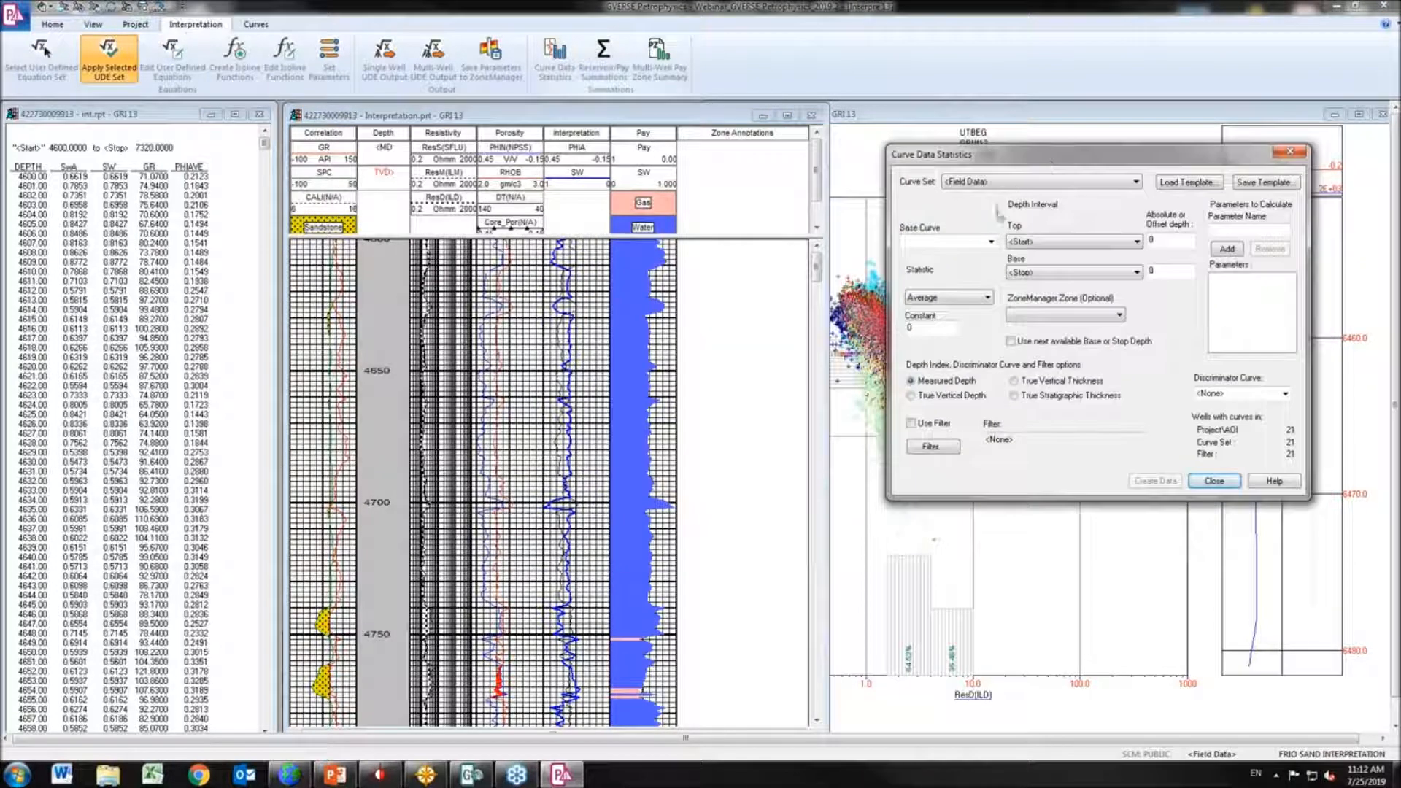
pyautogui.click(991, 242)
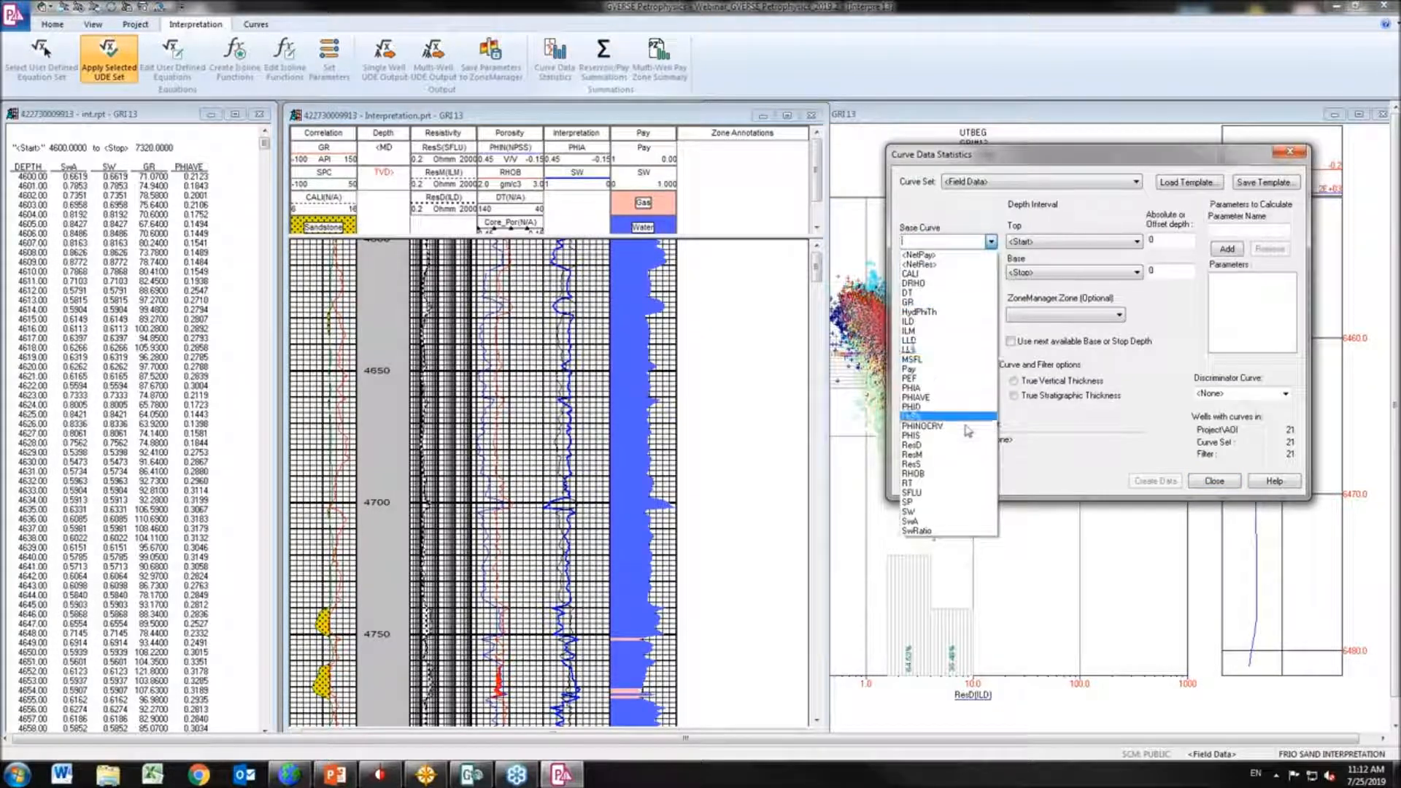
pyautogui.click(911, 521)
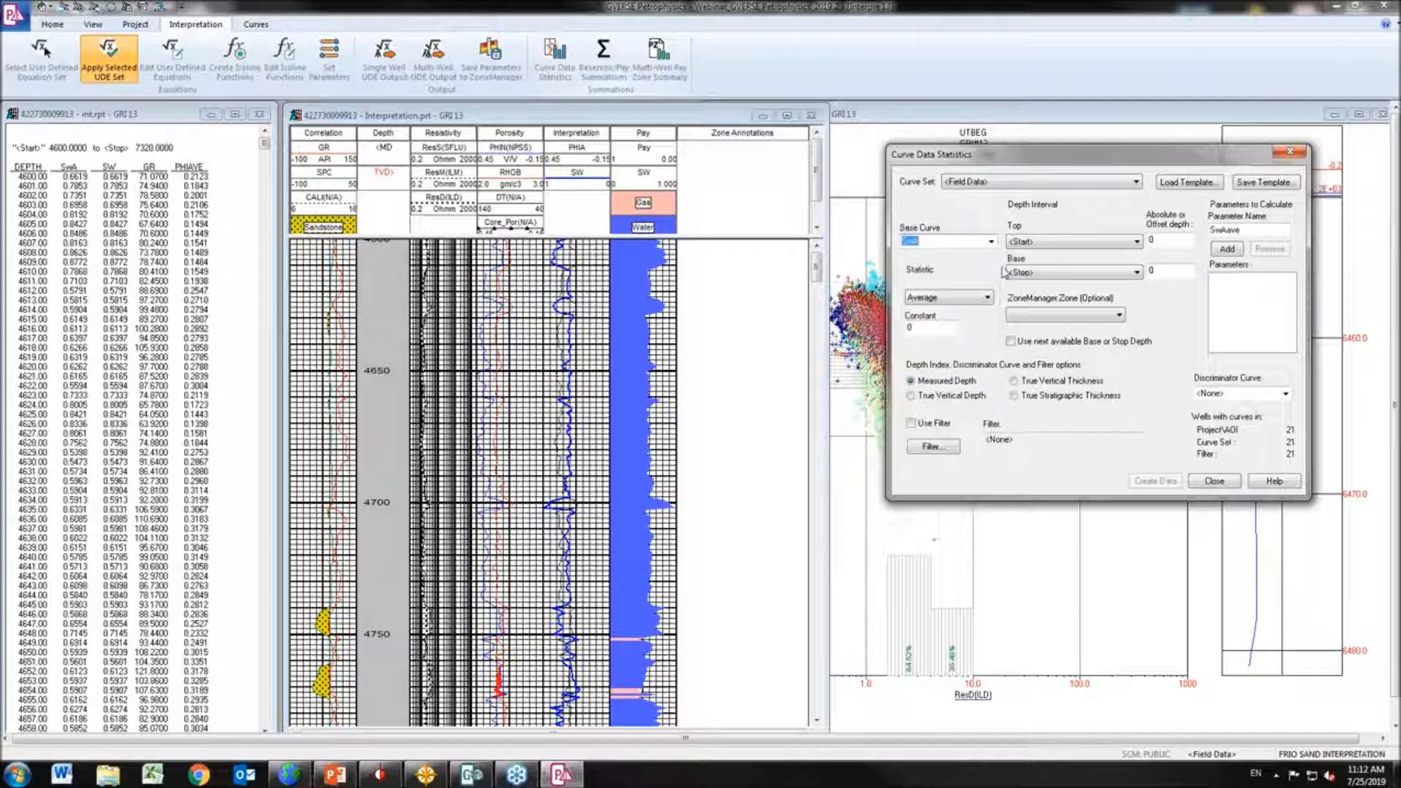
pyautogui.click(1230, 250)
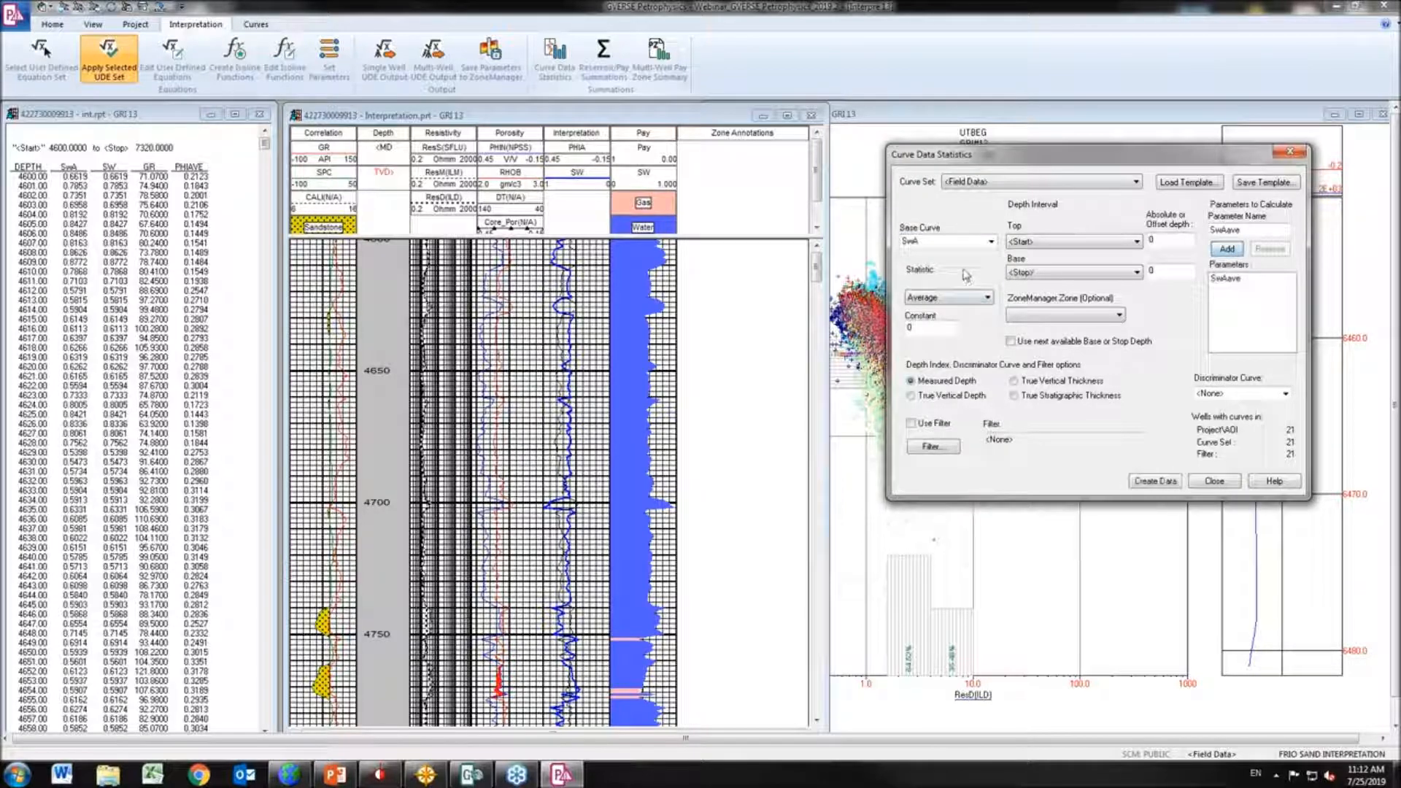
# Set the statistics depth interval from F11 to F11 base and create the curve statistics data for the wells
pyautogui.click(977, 297)
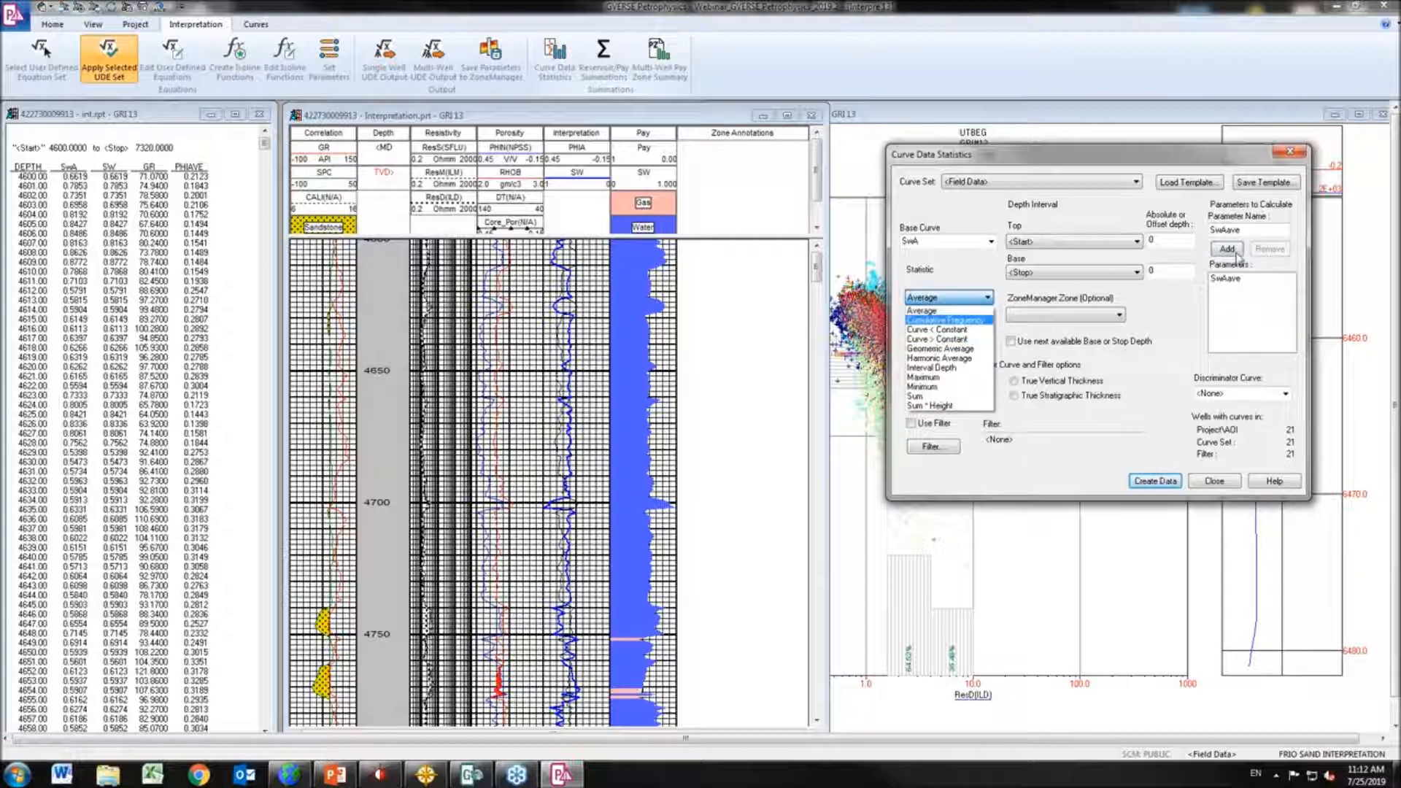
pyautogui.click(1127, 241)
pyautogui.click(1128, 240)
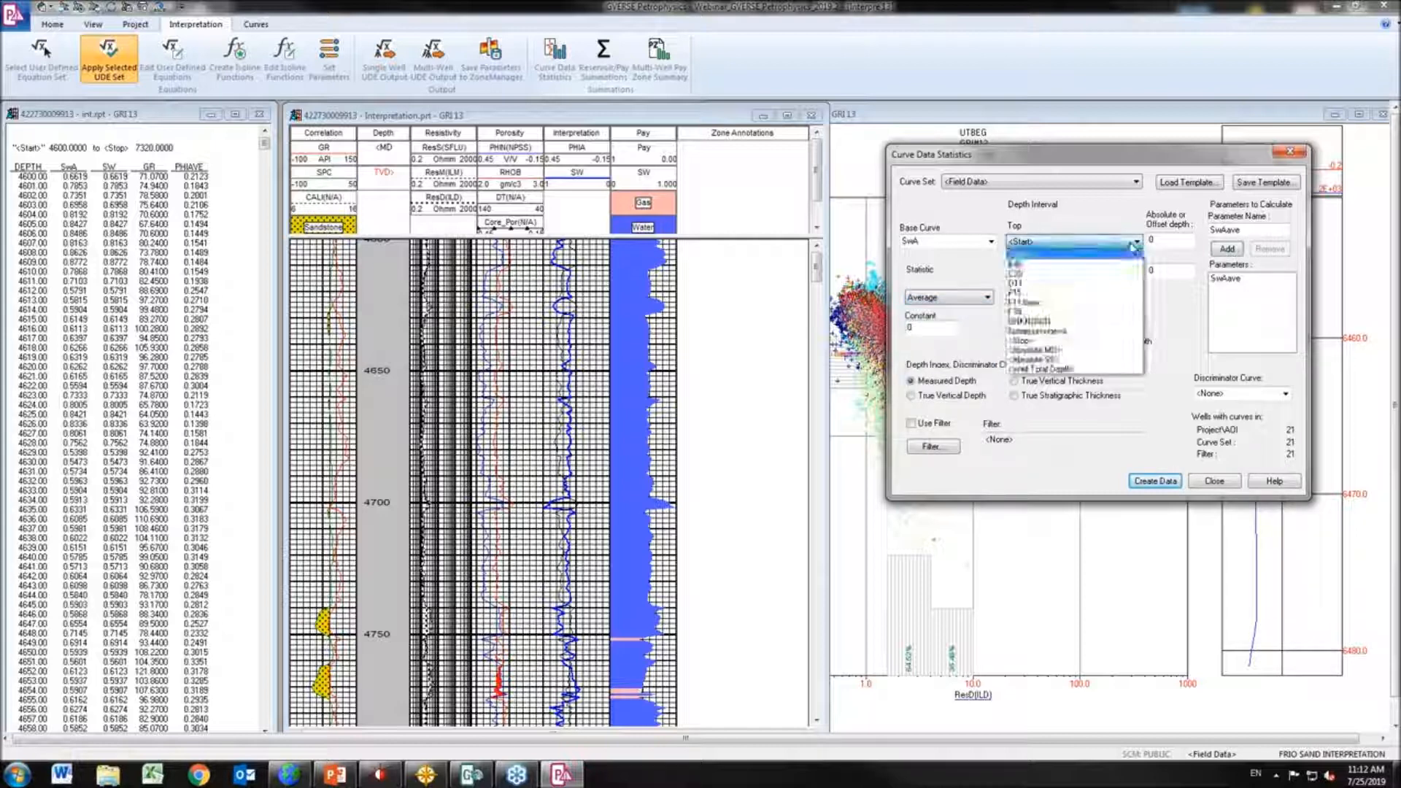
pyautogui.click(1030, 293)
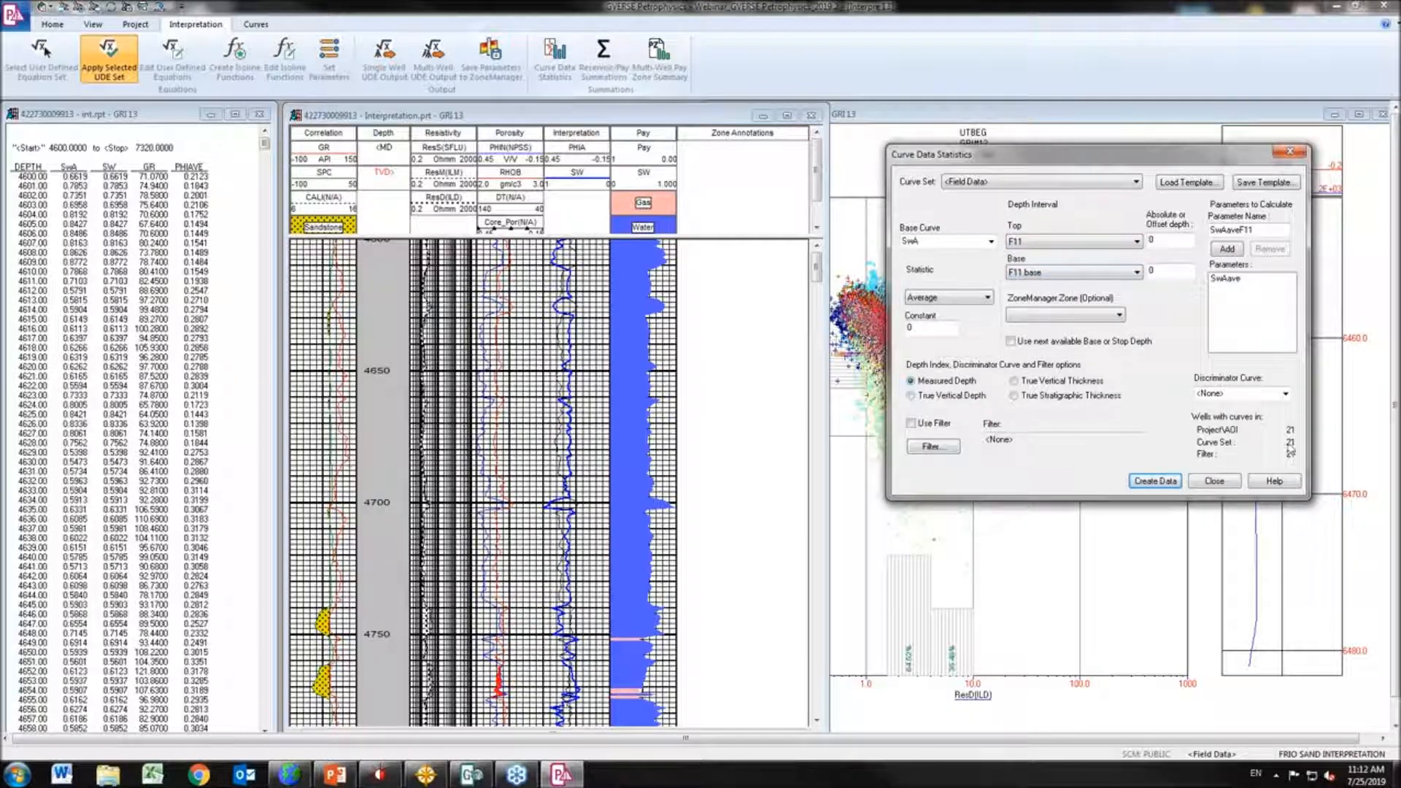
pyautogui.click(1156, 481)
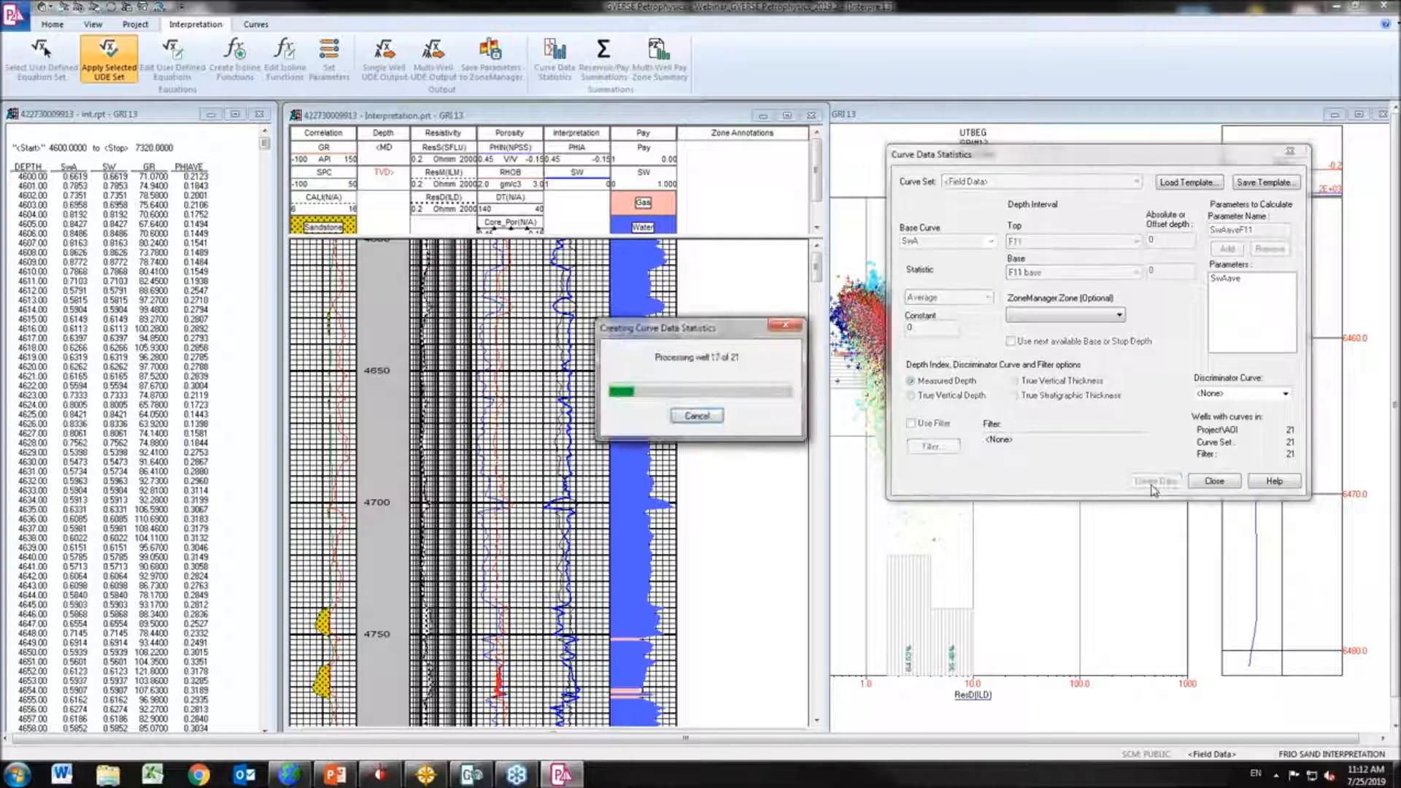
# Enlarge the curve data report, review the Create IsoMap Layer options for the SwAave parameter, and close the report
pyautogui.moveTo(1106, 237); pyautogui.dragTo(648, 212)
pyautogui.moveTo(806, 397); pyautogui.dragTo(806, 595)
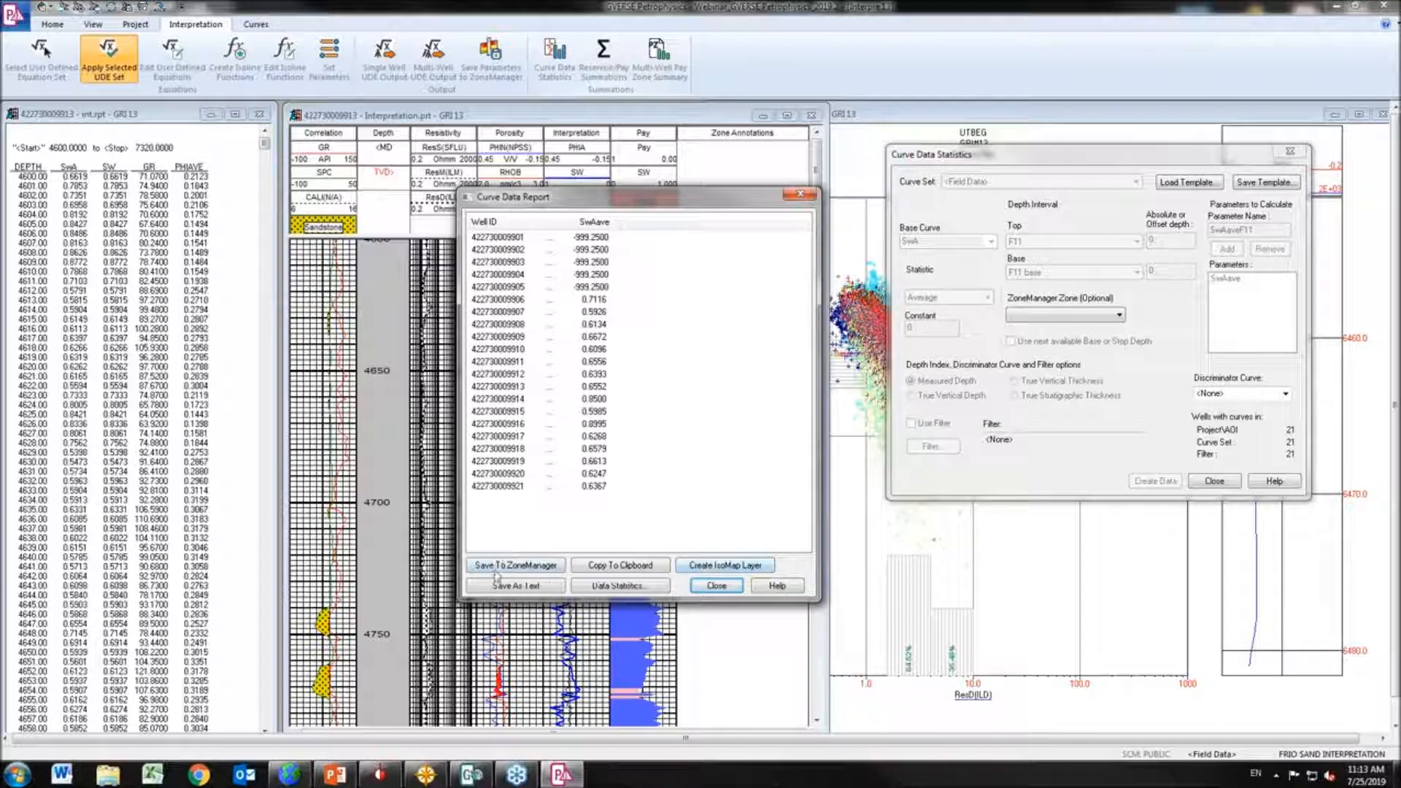
pyautogui.click(742, 571)
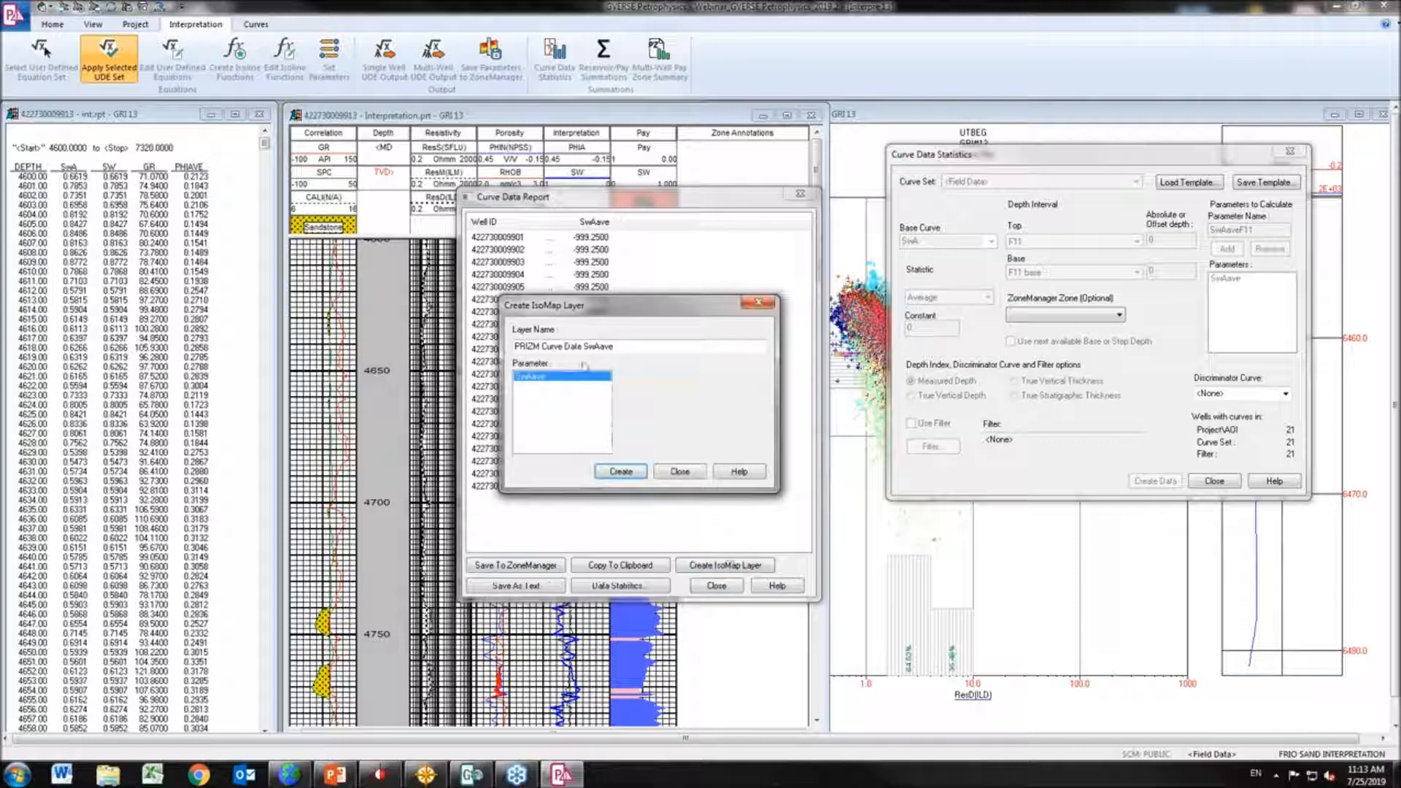
pyautogui.click(679, 472)
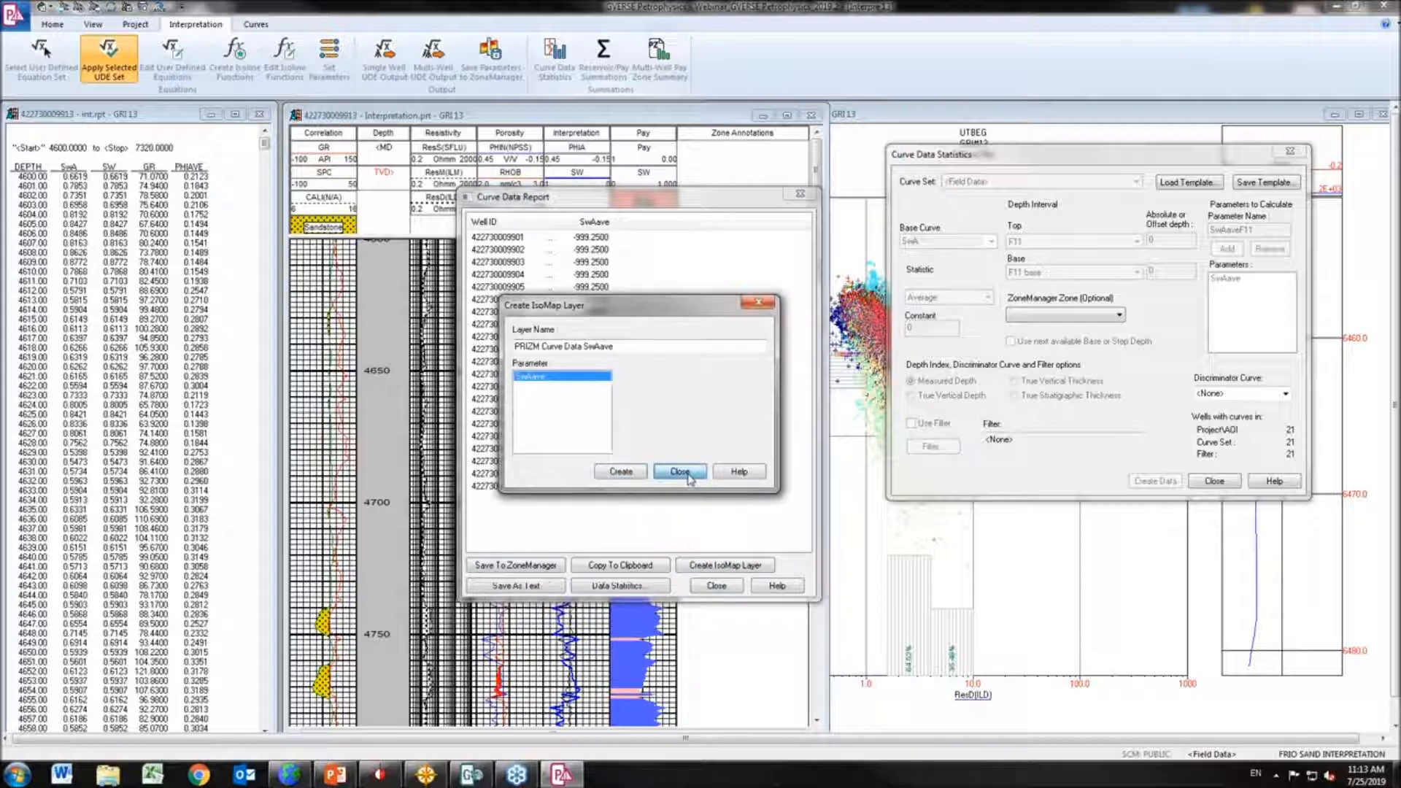
pyautogui.click(689, 478)
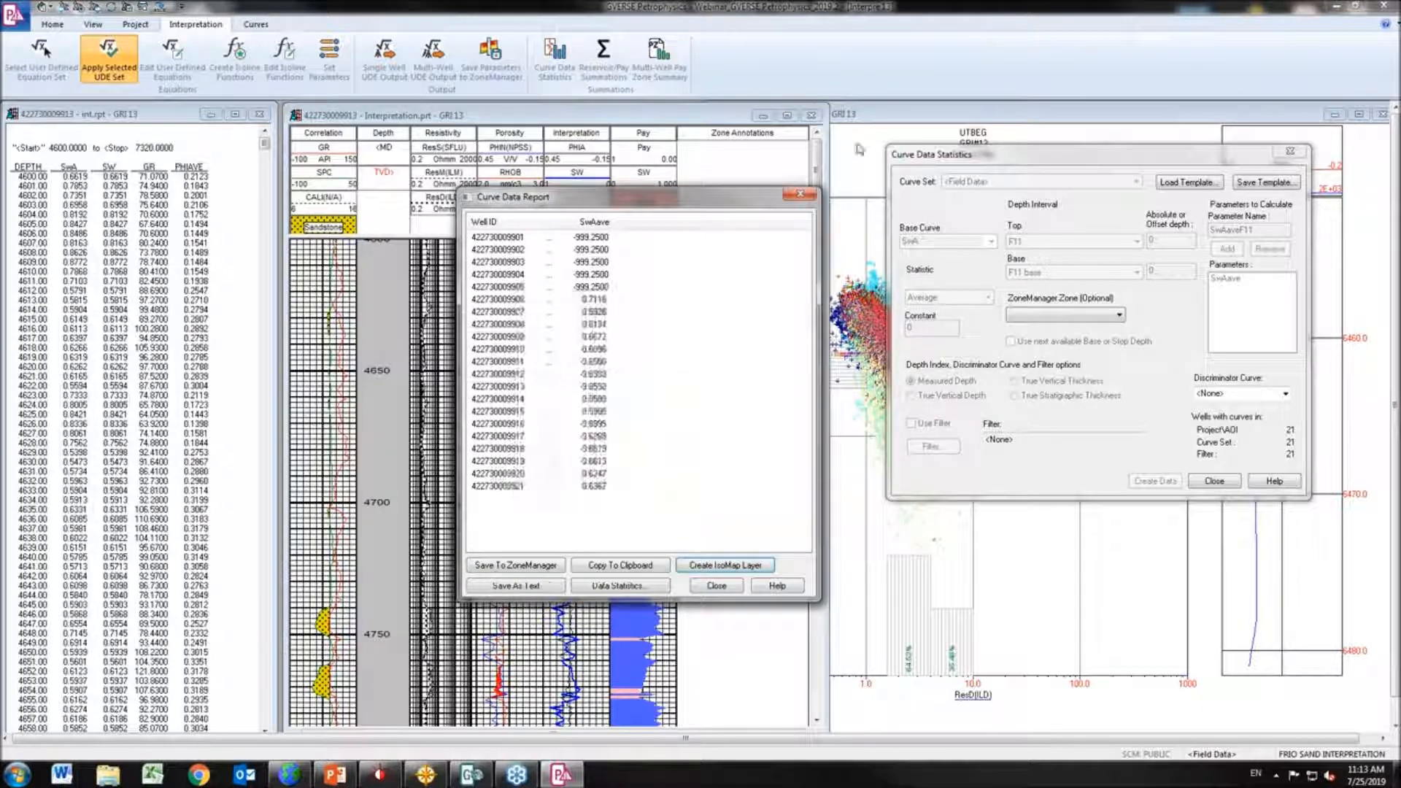
pyautogui.click(800, 193)
# Add the average of base curve PHIAVE as parameter PHIAVaveF11 and remove SwAave from the parameters to calculate
pyautogui.click(991, 241)
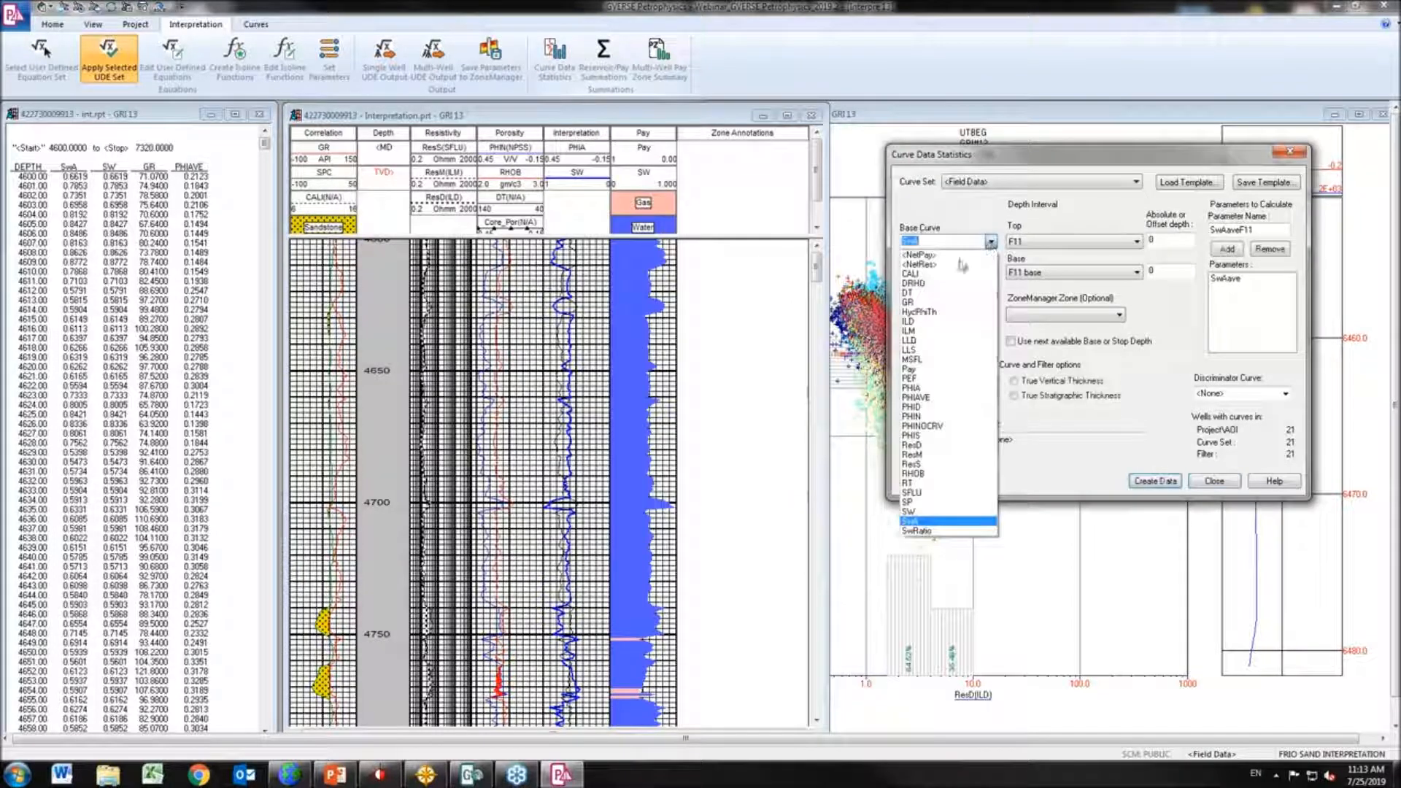
pyautogui.click(935, 399)
pyautogui.click(1230, 250)
pyautogui.click(1226, 278)
pyautogui.click(1277, 251)
pyautogui.moveTo(1201, 156); pyautogui.dragTo(833, 177)
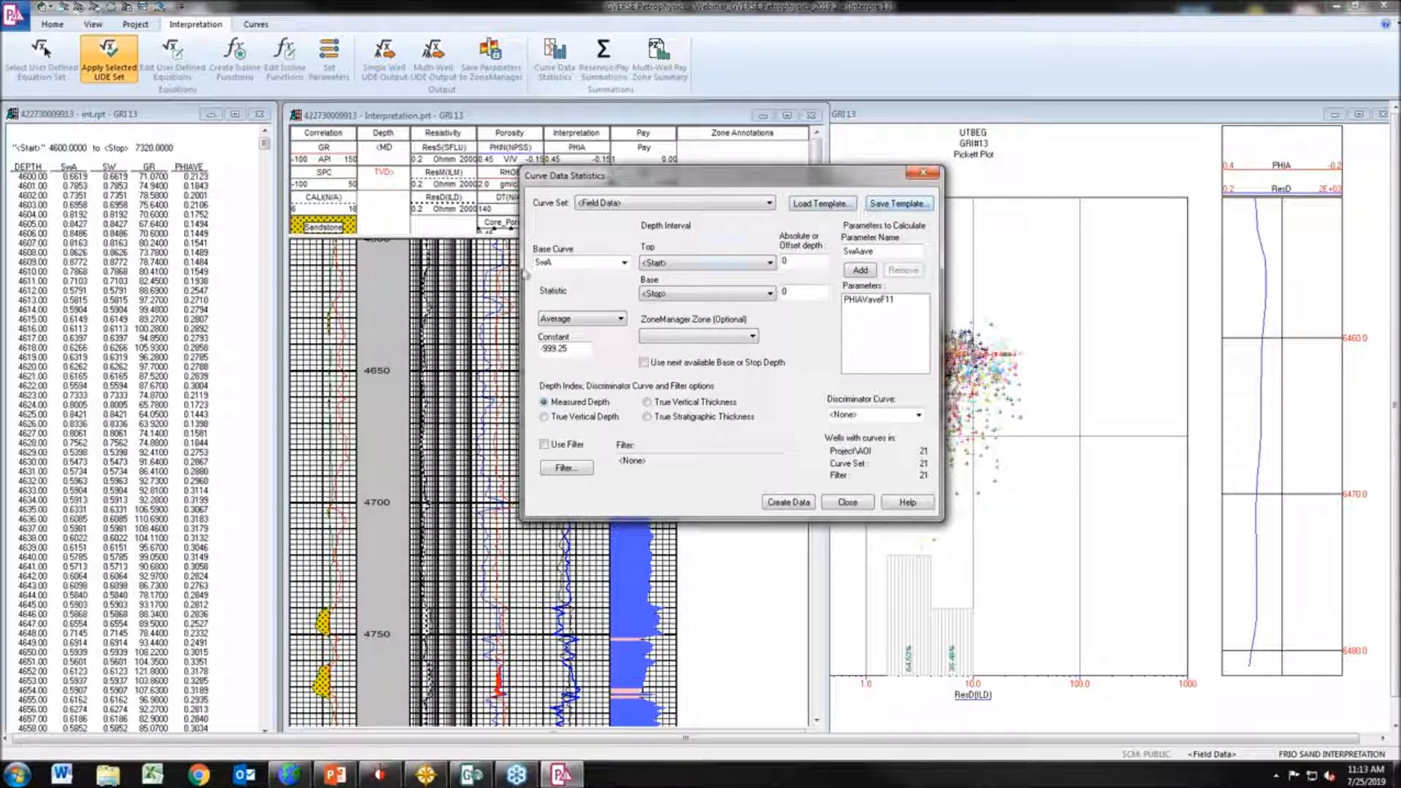
# Add SwAave back to the parameters, with SwA as base curve, Average as statistic and the <Start> to <Stop> interval
pyautogui.click(624, 265)
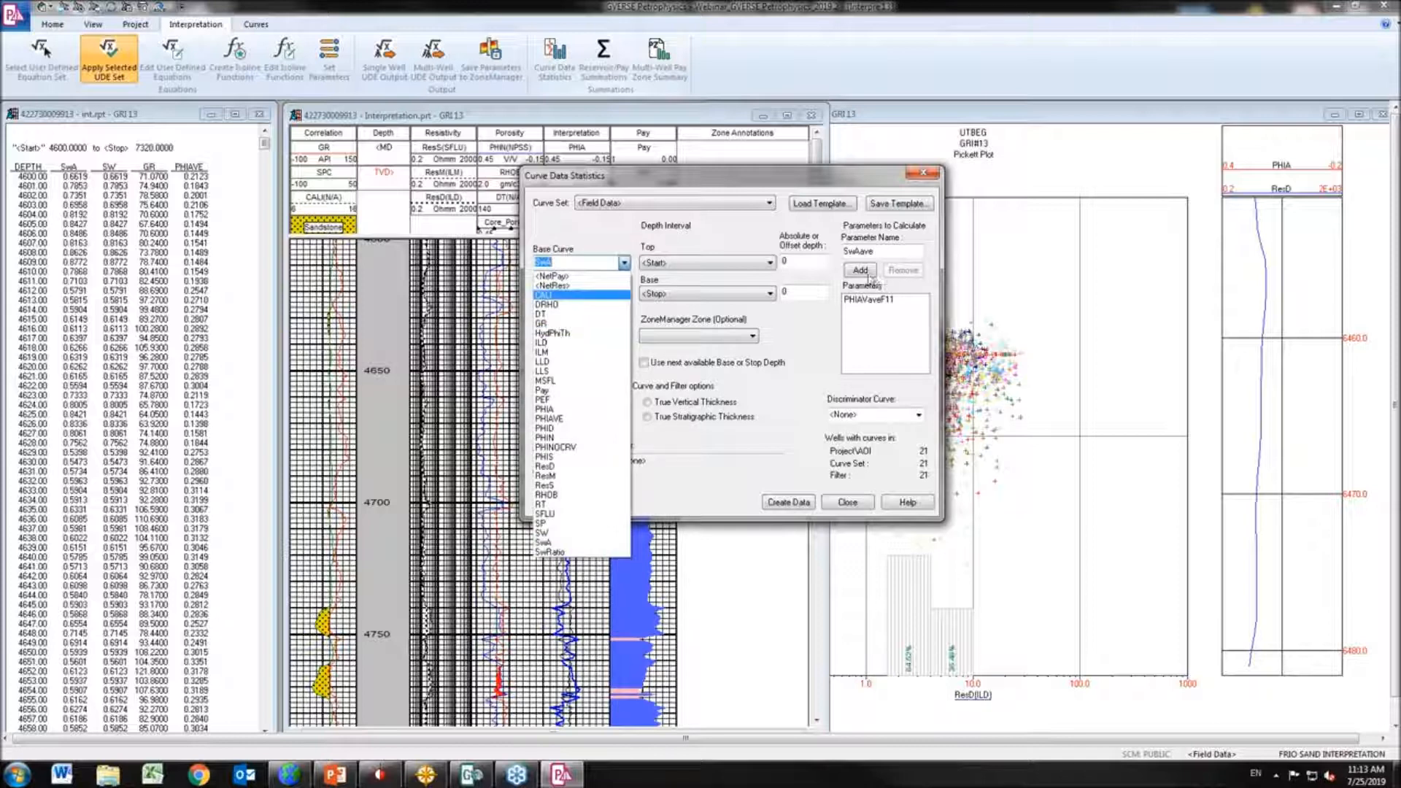
pyautogui.click(879, 286)
pyautogui.click(861, 271)
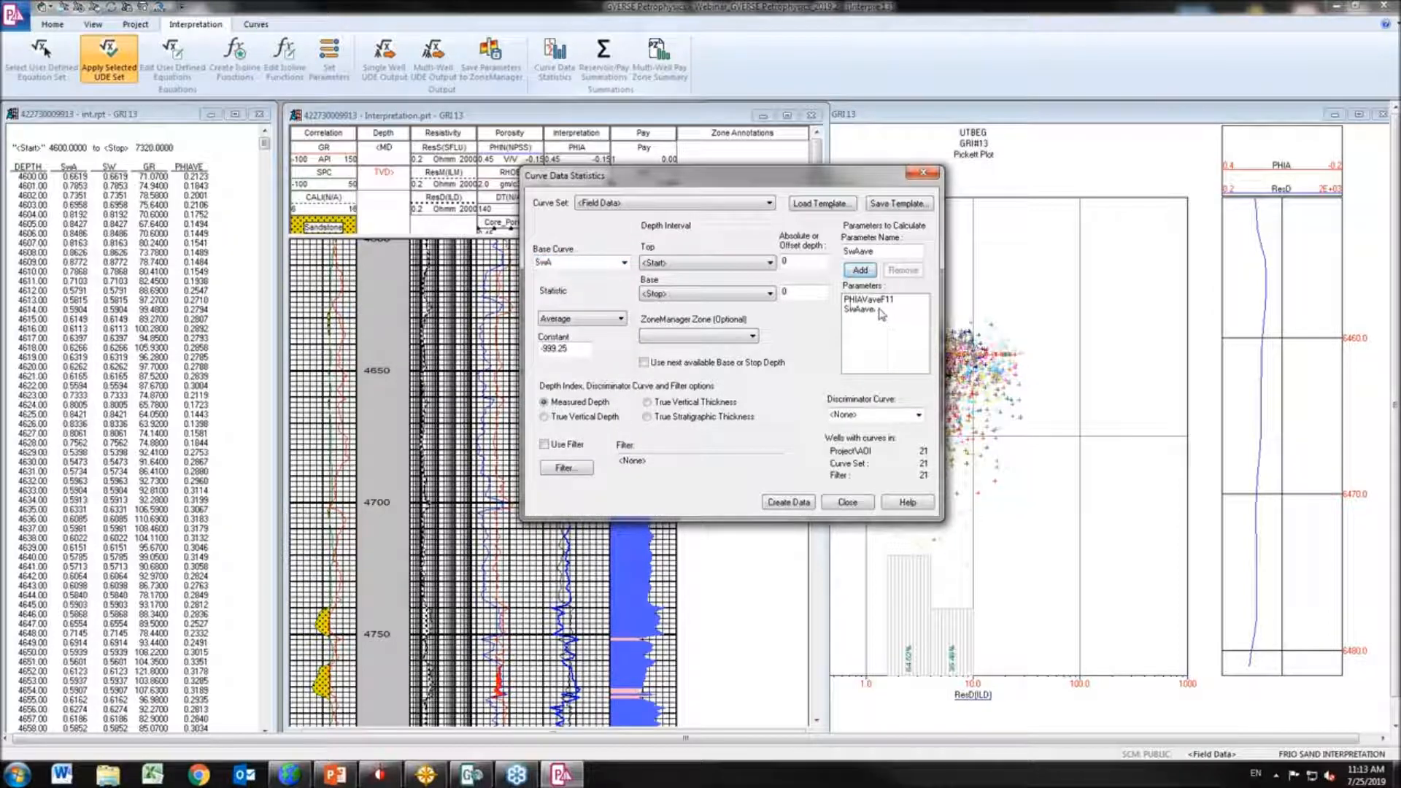
# Add the parameter ILDmax with ILD as base curve and Maximum as statistic
pyautogui.click(622, 263)
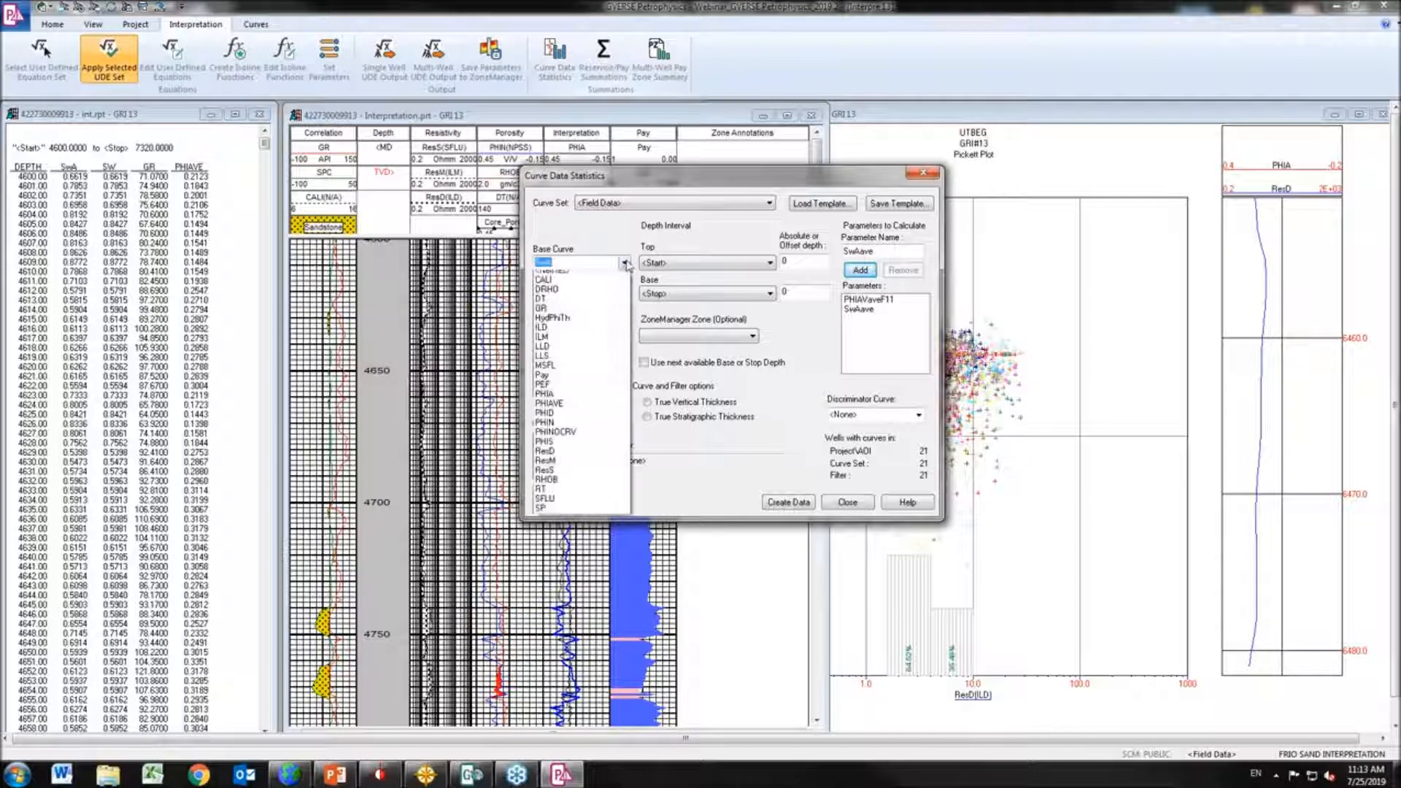
pyautogui.click(605, 326)
pyautogui.click(605, 321)
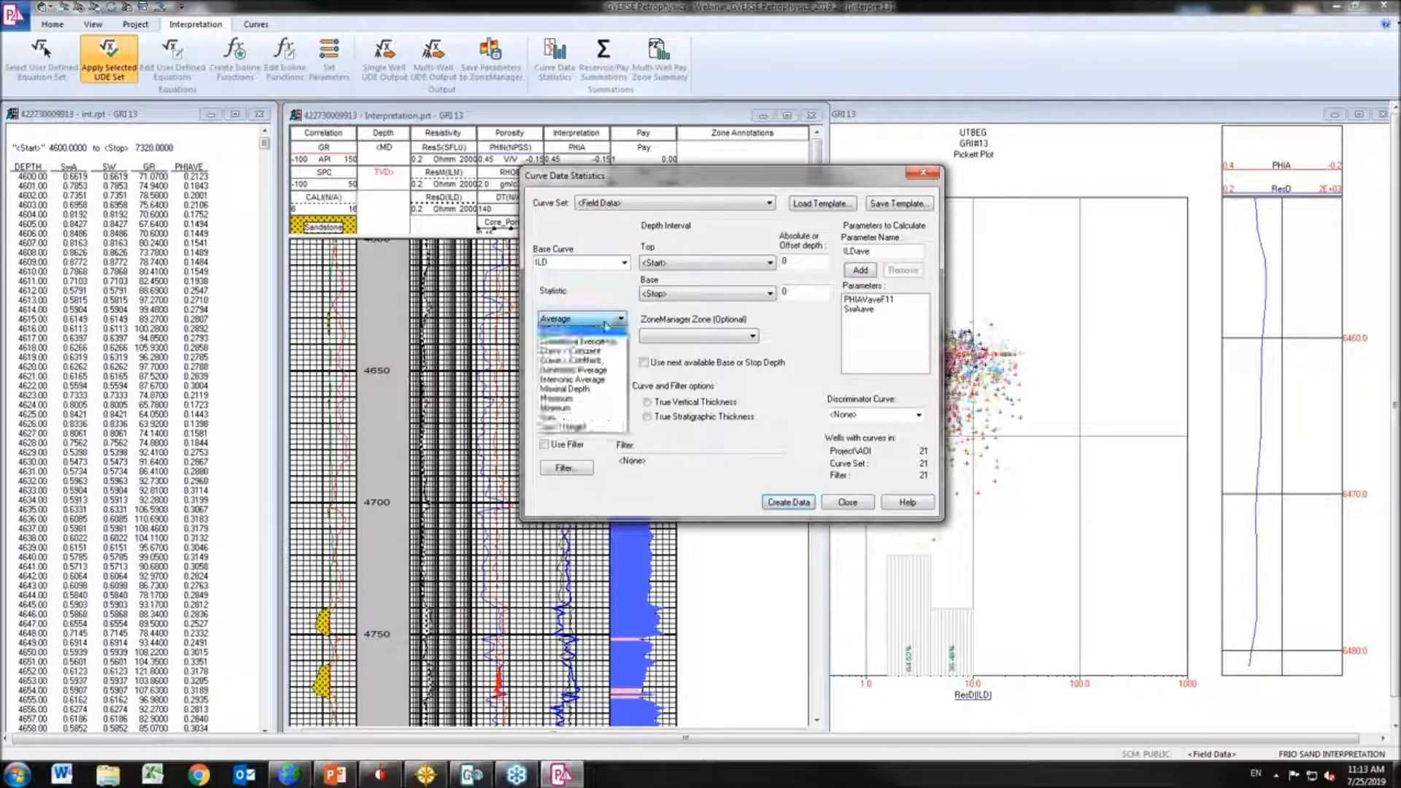
pyautogui.click(562, 398)
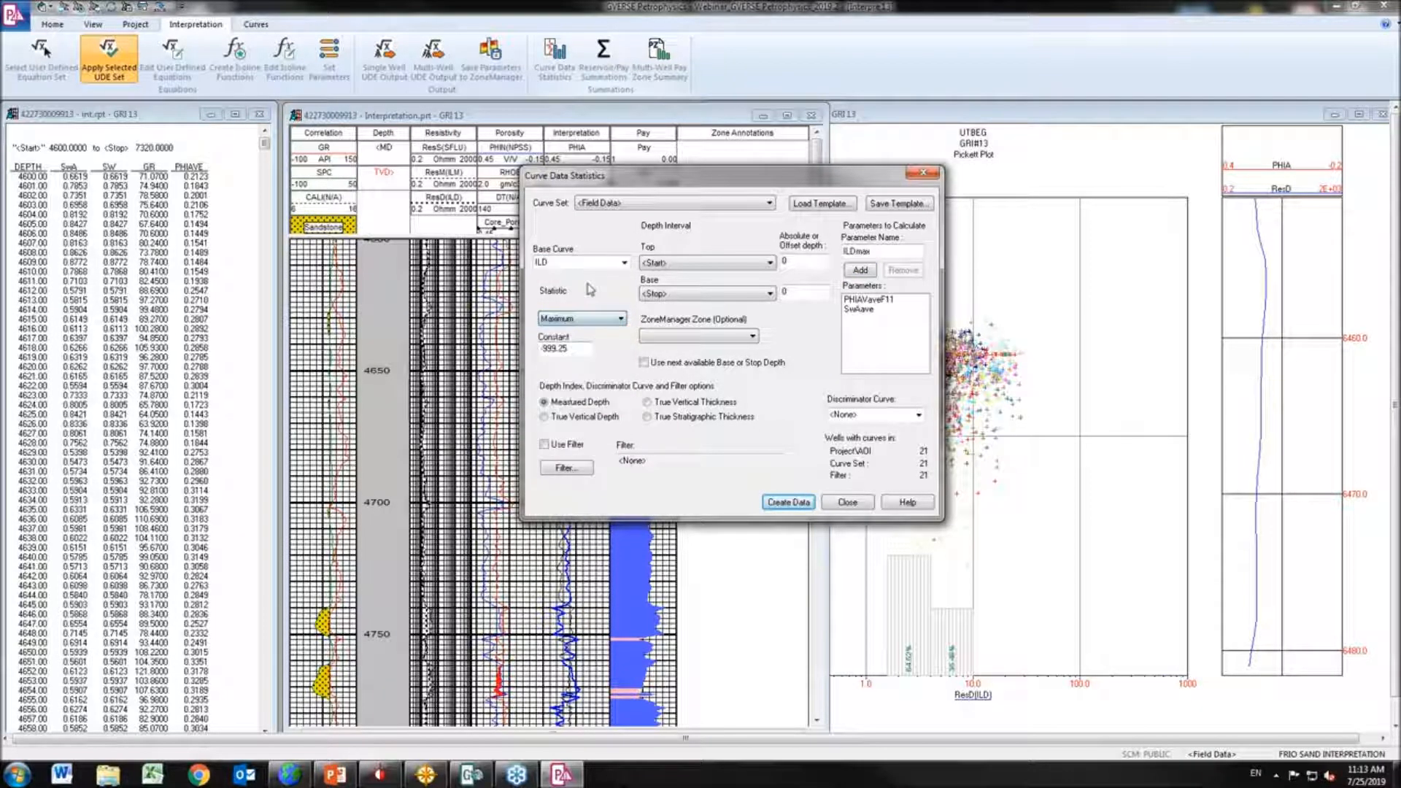
pyautogui.click(861, 270)
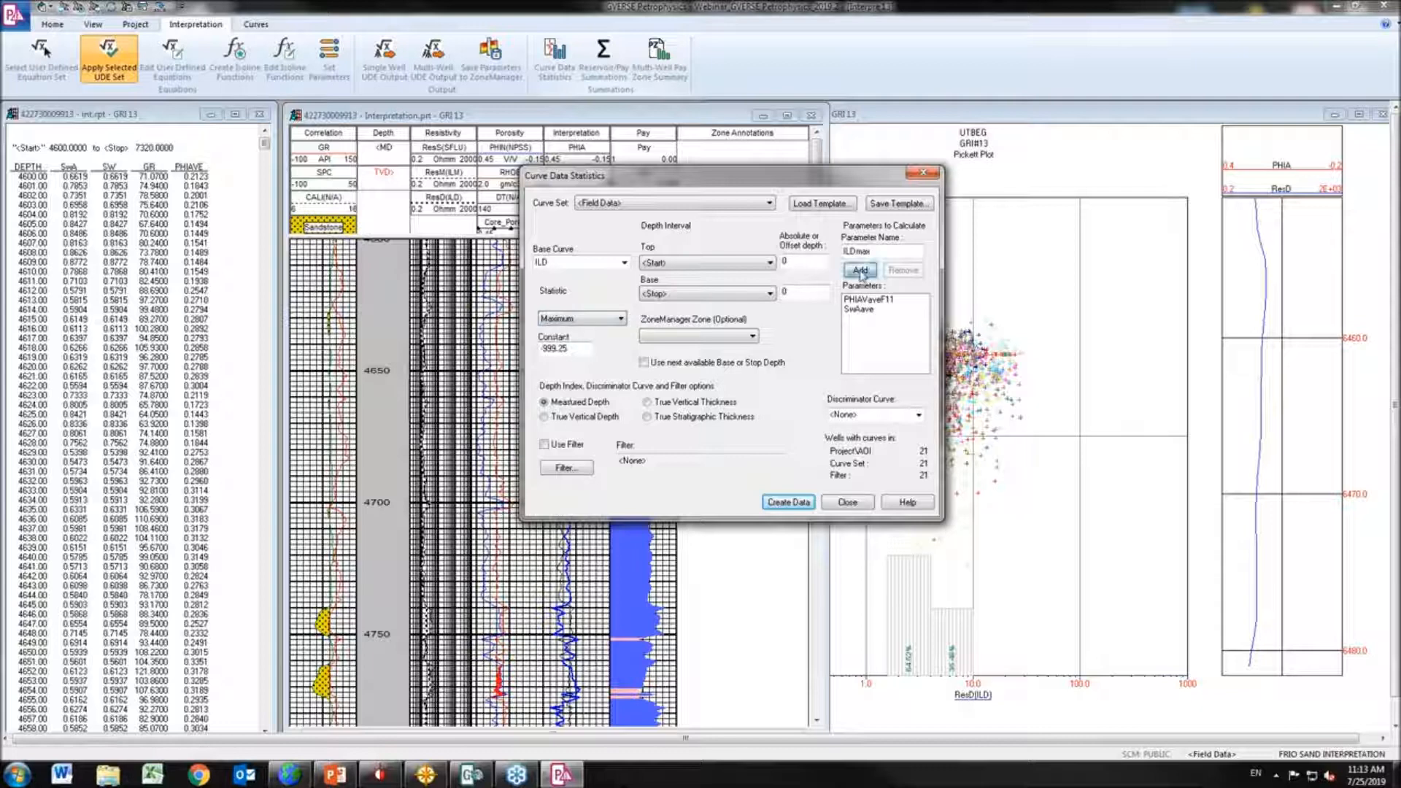
# Create the curve statistics data for PHIAVaveF11, SwAave and ILDmax, and close the report and the statistics dialog
pyautogui.click(789, 503)
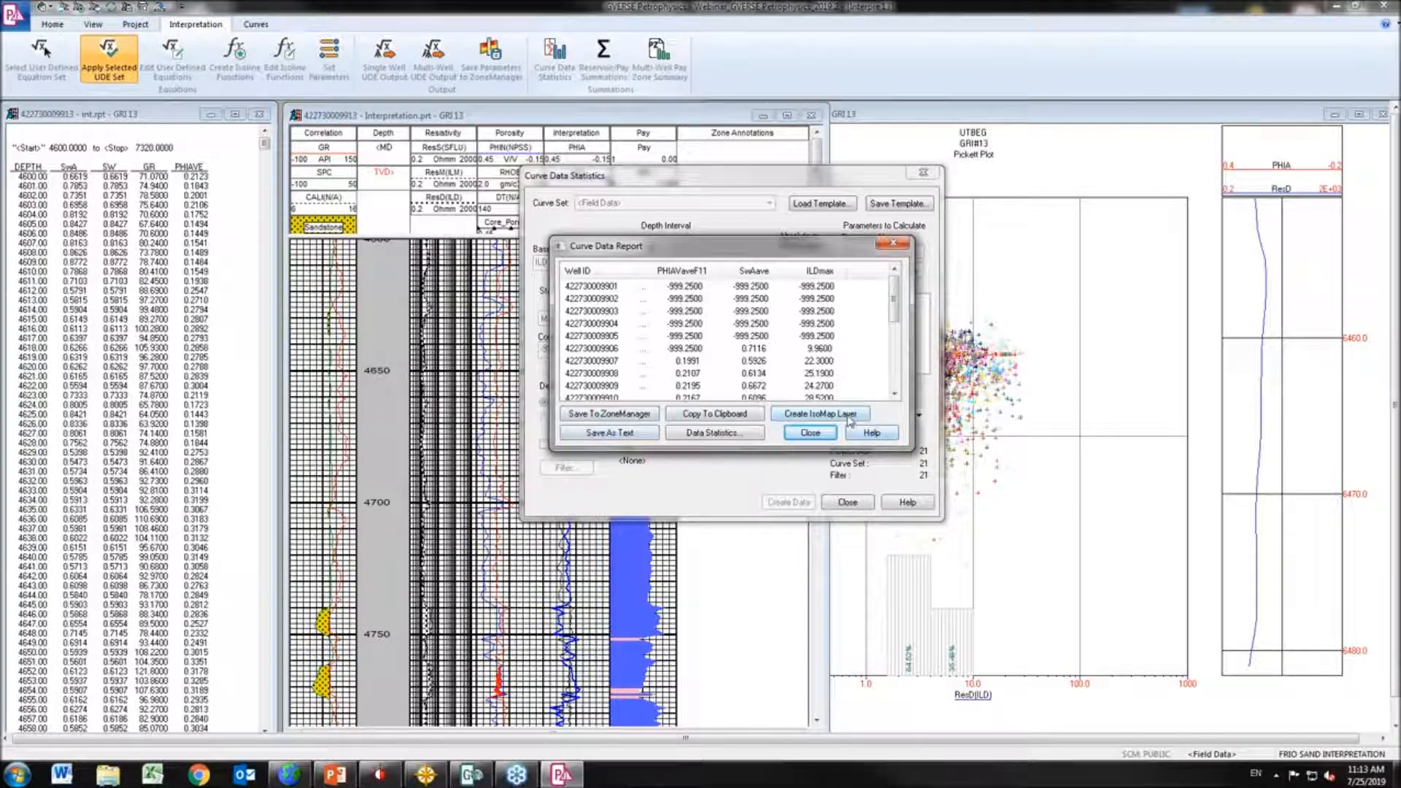
pyautogui.moveTo(821, 252); pyautogui.dragTo(420, 242)
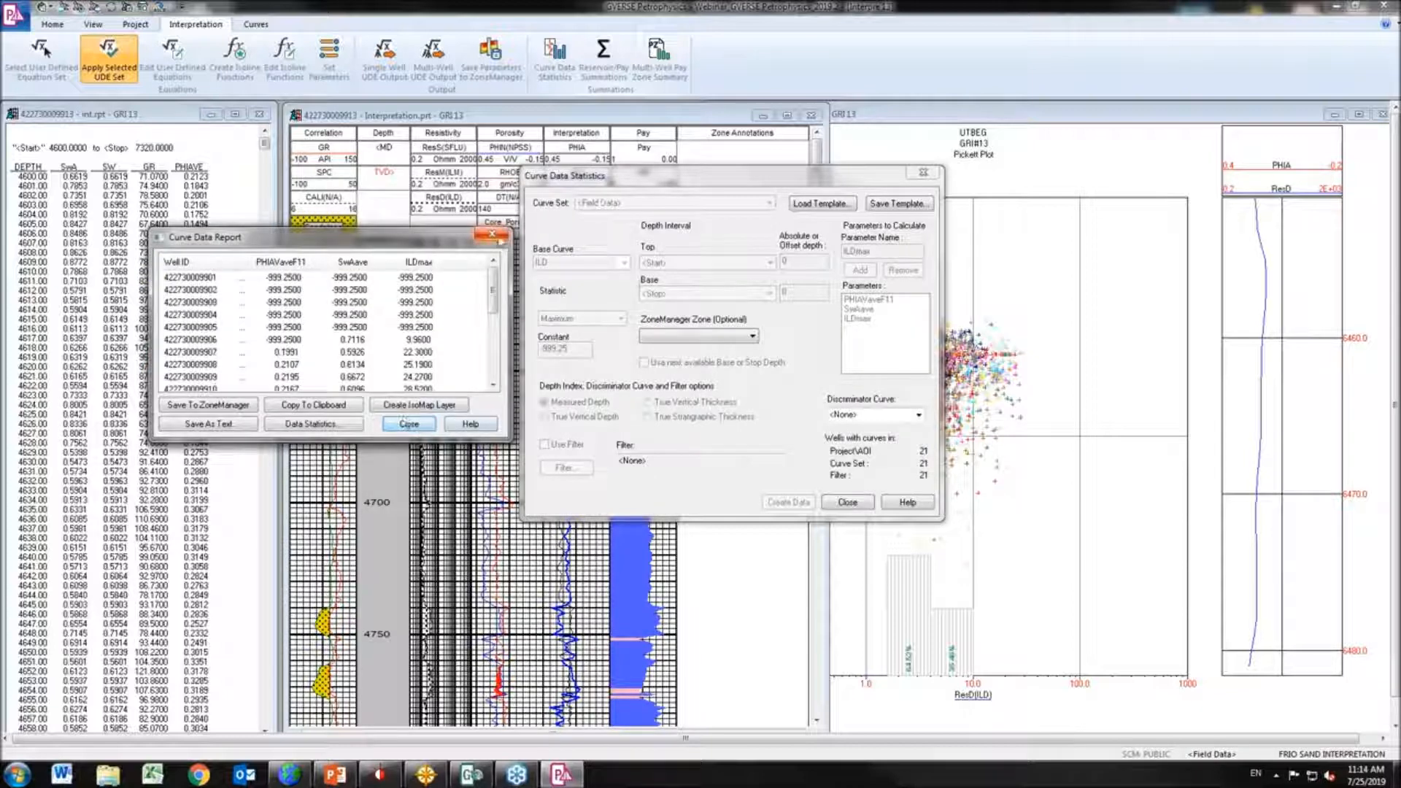
pyautogui.click(497, 236)
pyautogui.click(923, 172)
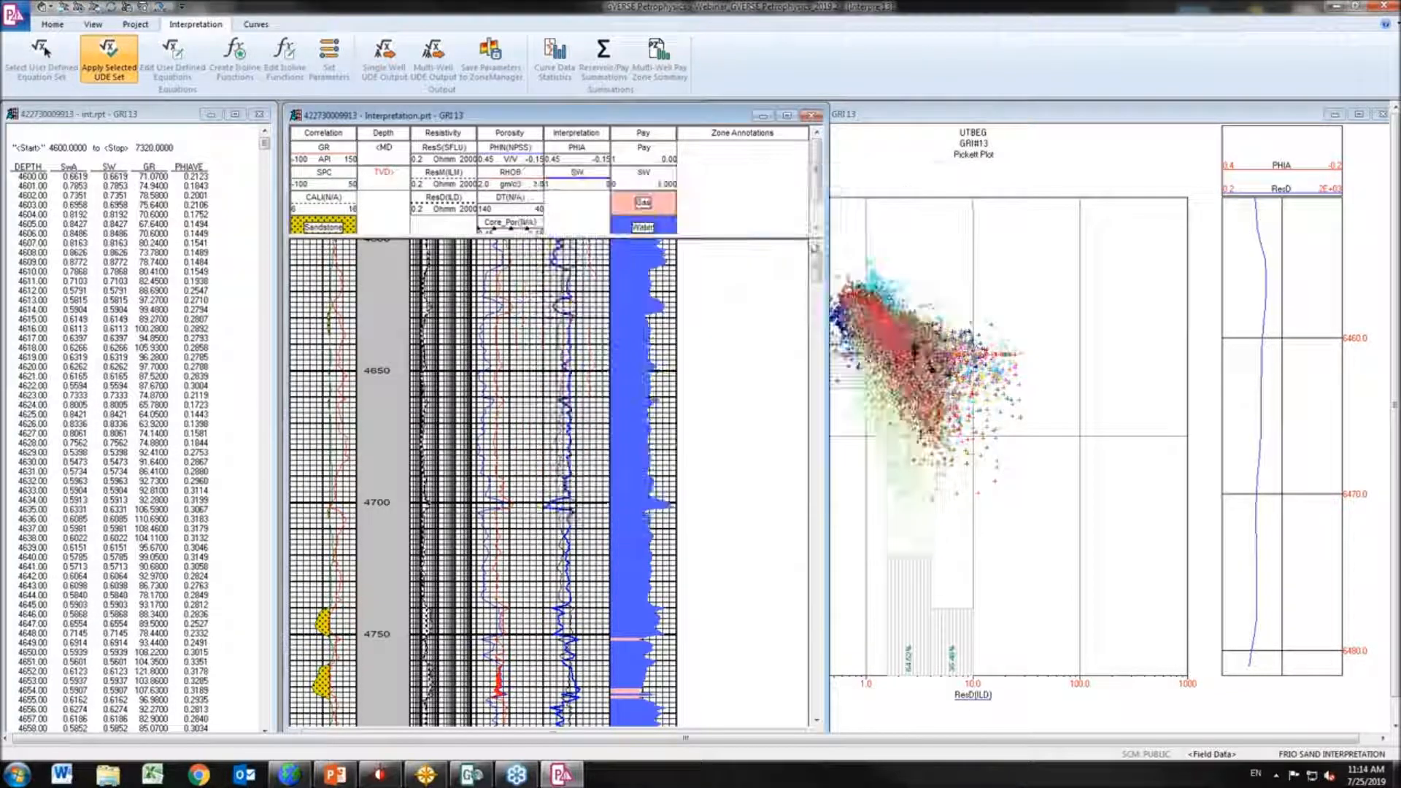
# Switch to GeoAtlas, show the PRIZM Curve Data SwAave layer on the map and hide the Well Spots layer
pyautogui.moveTo(427, 778)
pyautogui.click(430, 777)
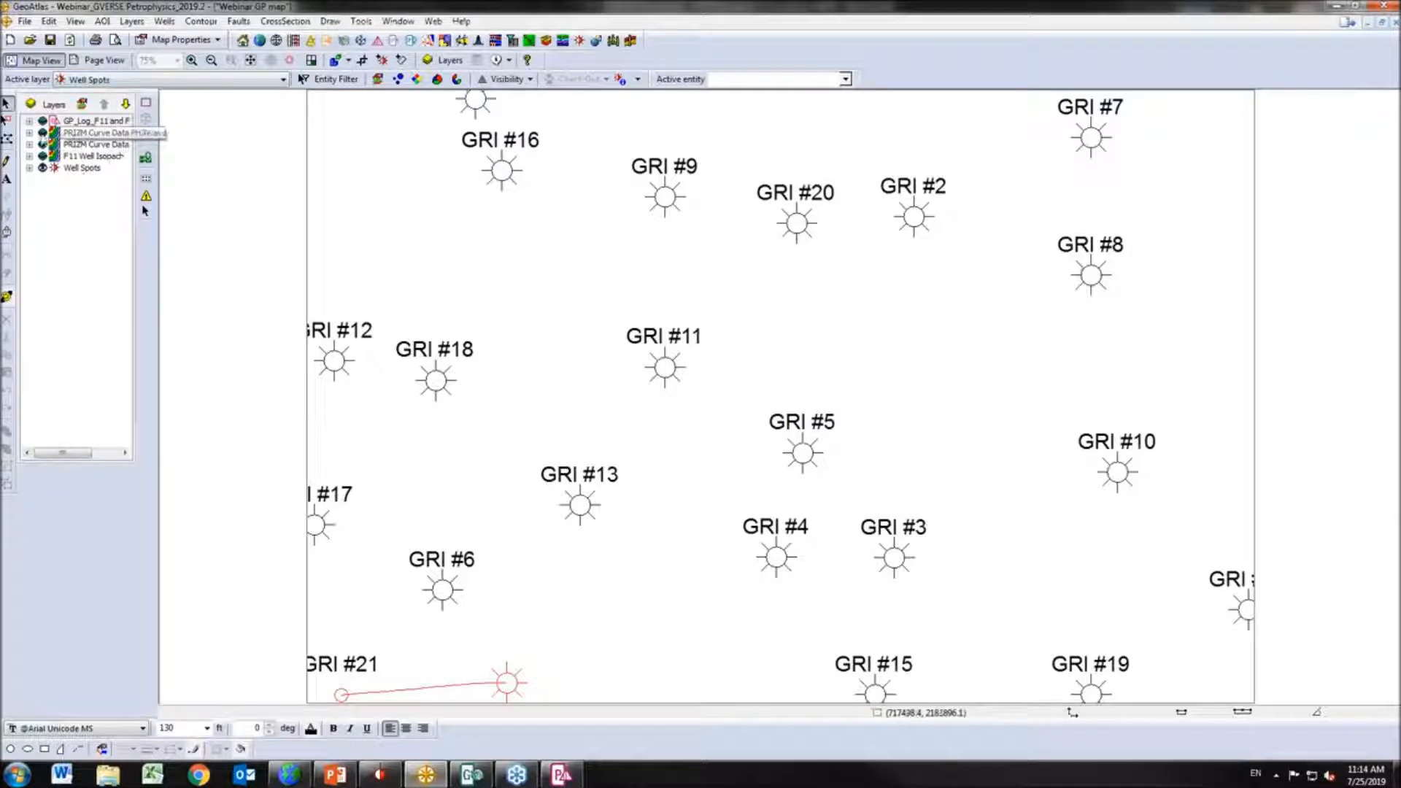
pyautogui.click(43, 133)
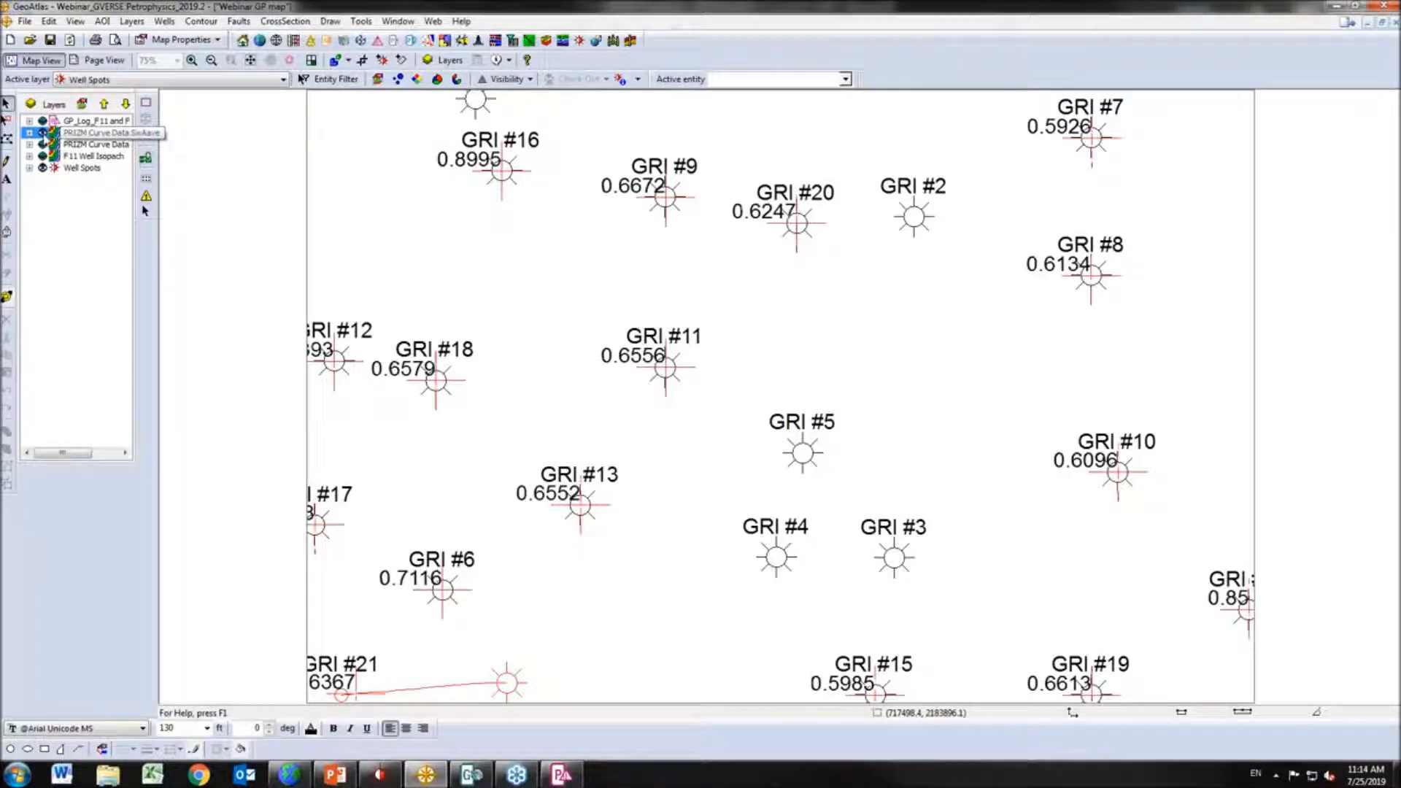
pyautogui.click(42, 168)
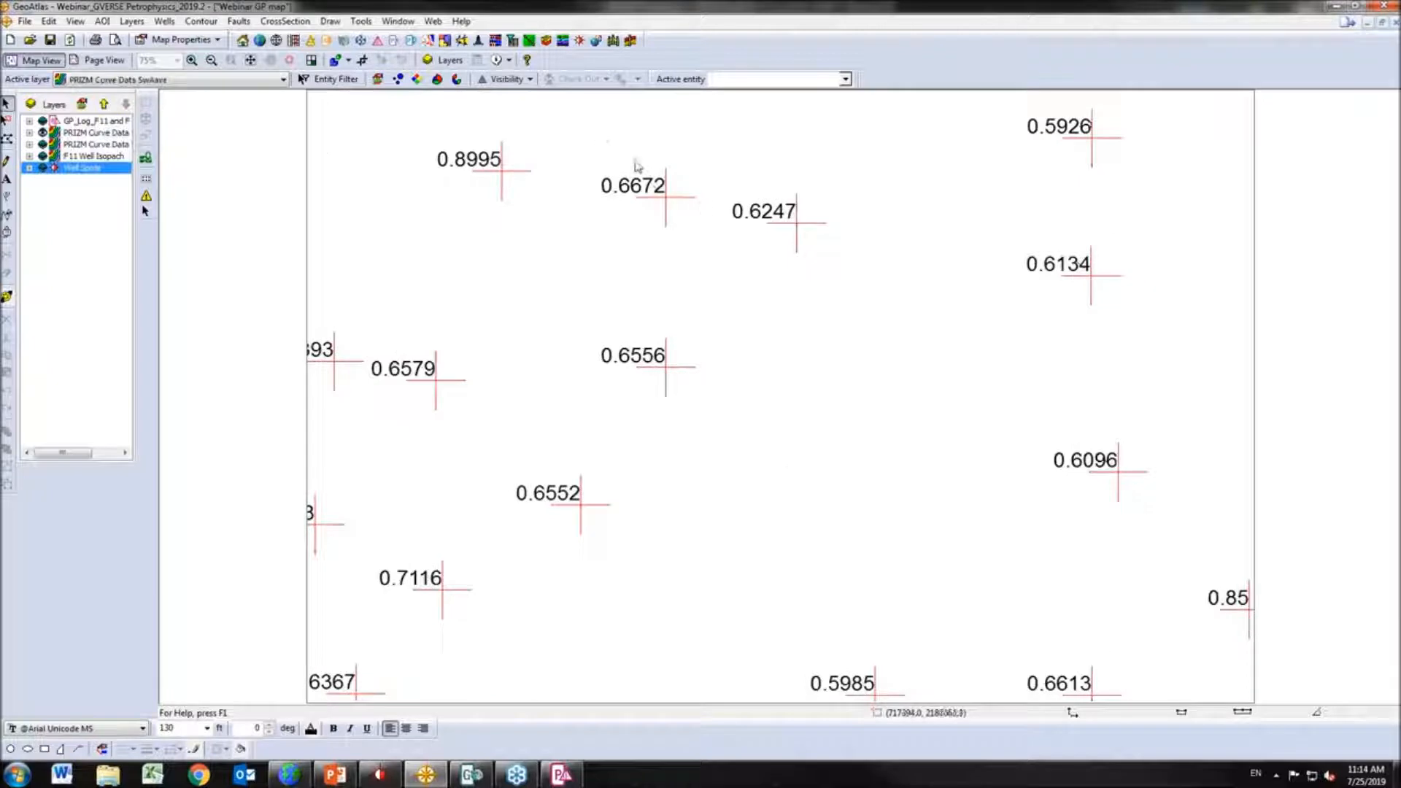
# Review the data points' symbol and text options while updating the SwAave layer, and also show the PRIZM Curve Data PHIAVaveF11 layer
pyautogui.click(93, 133)
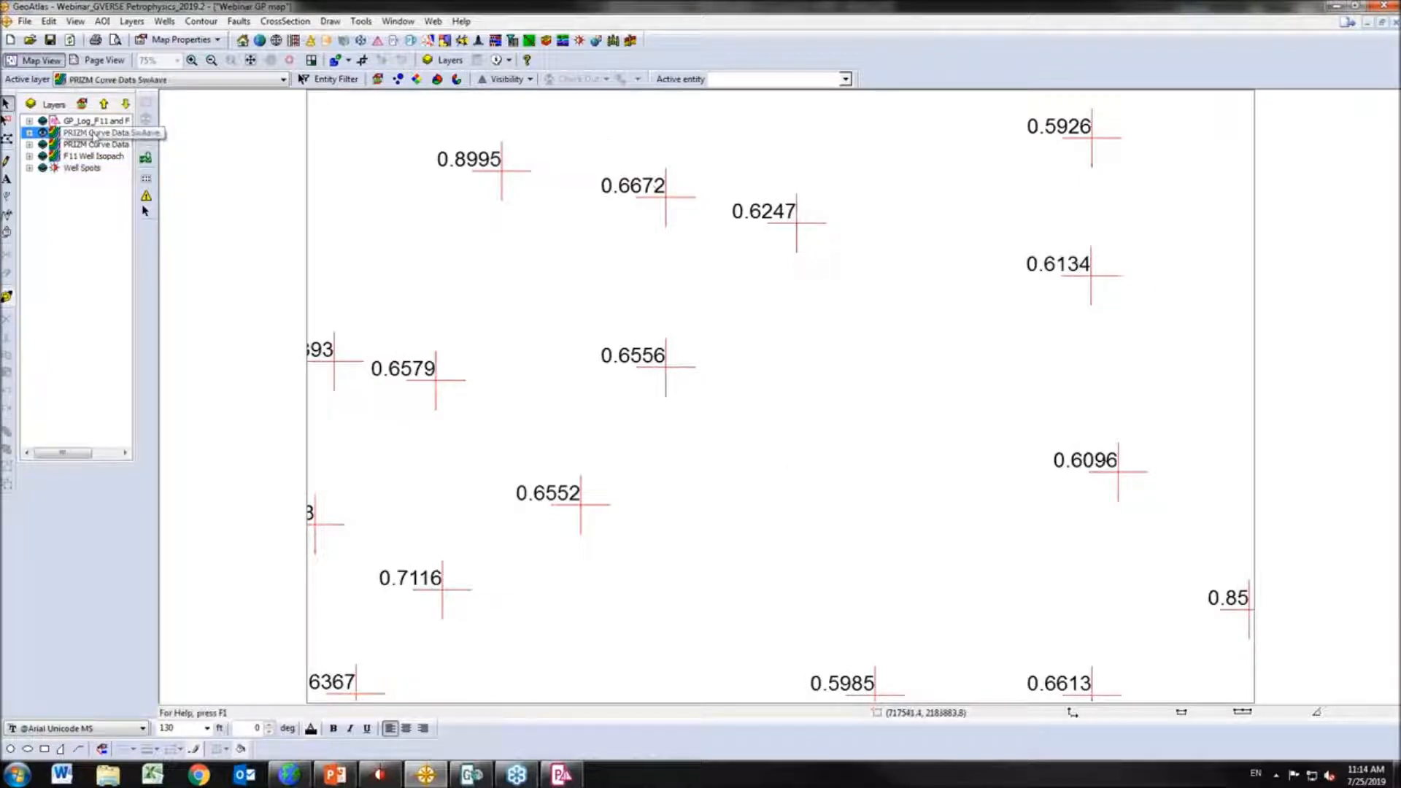
pyautogui.rightClick(85, 134)
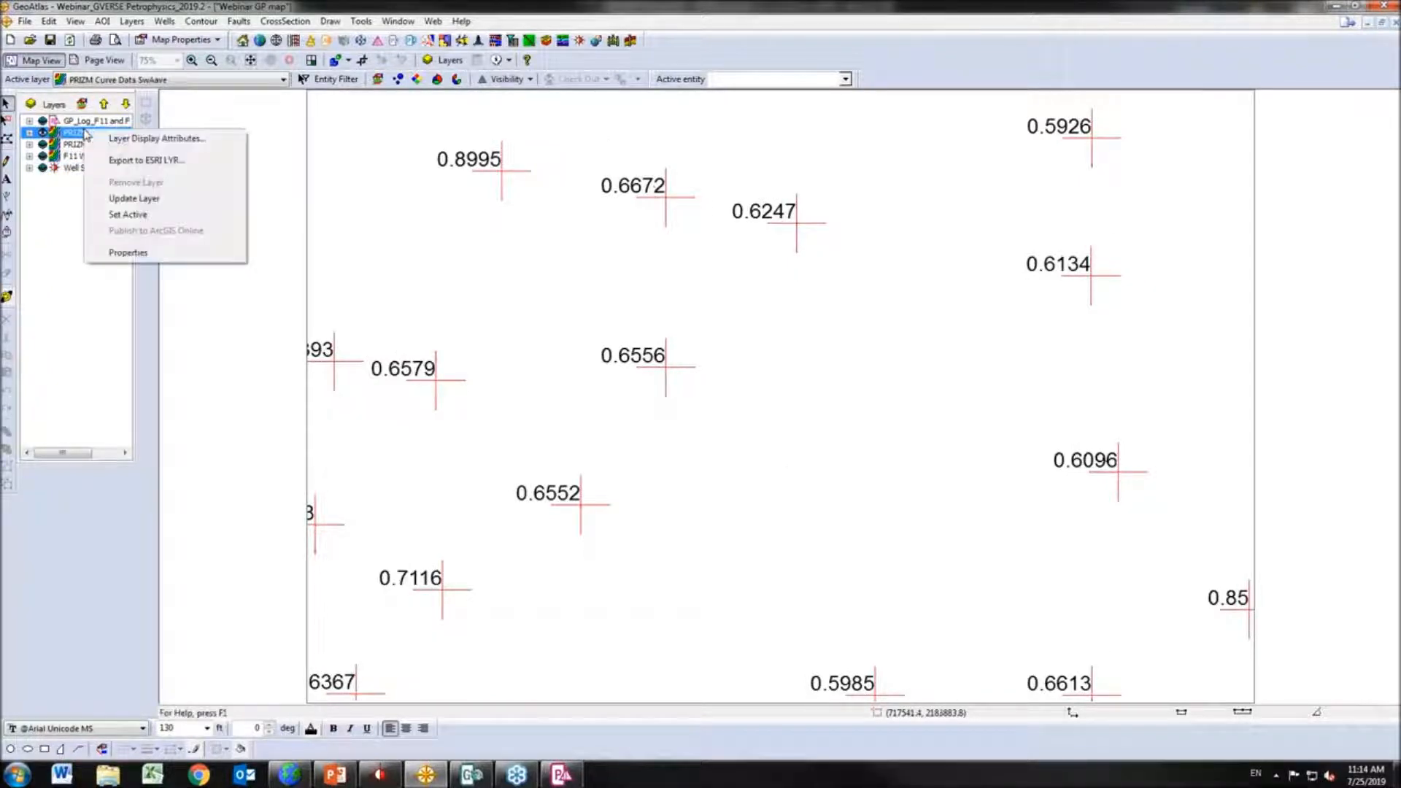
pyautogui.click(139, 199)
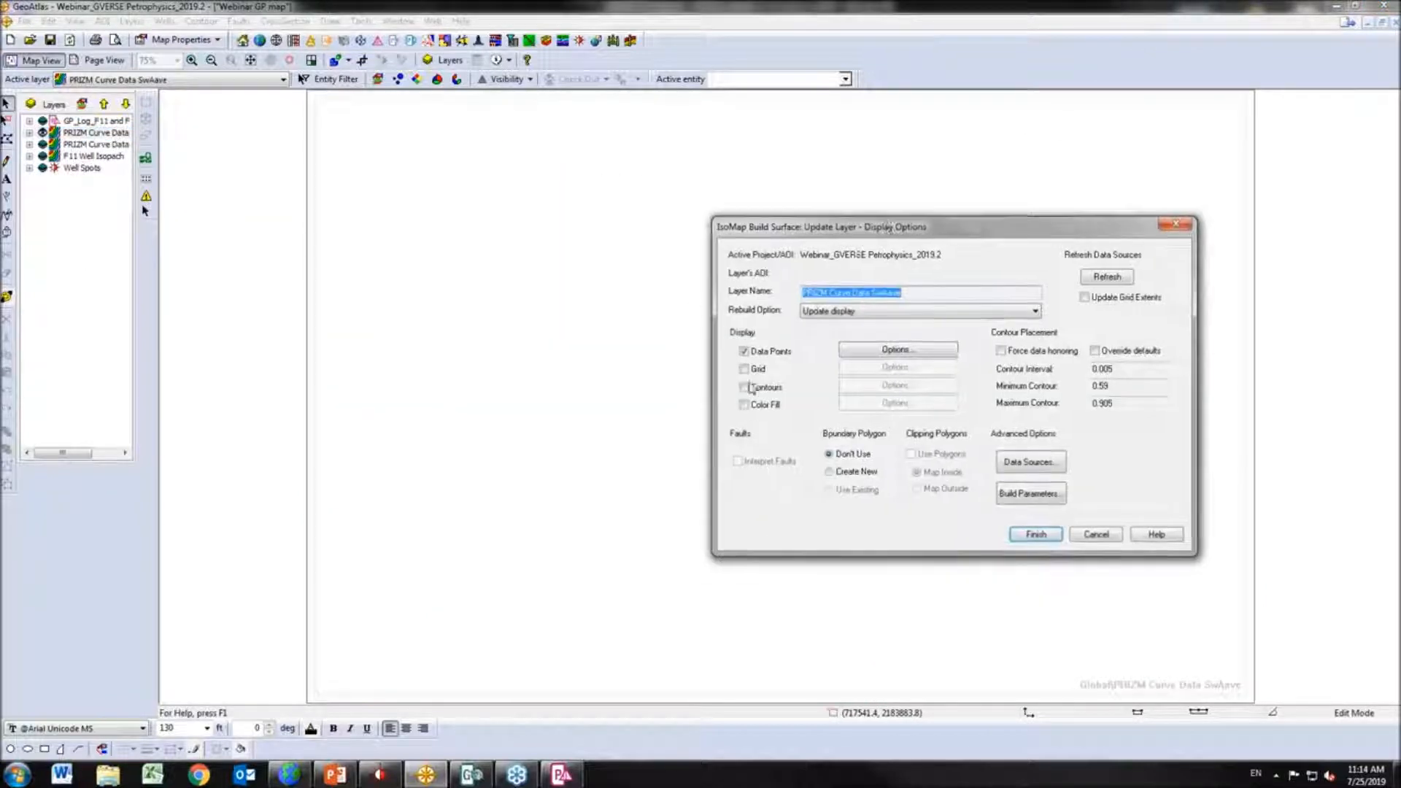
pyautogui.click(883, 351)
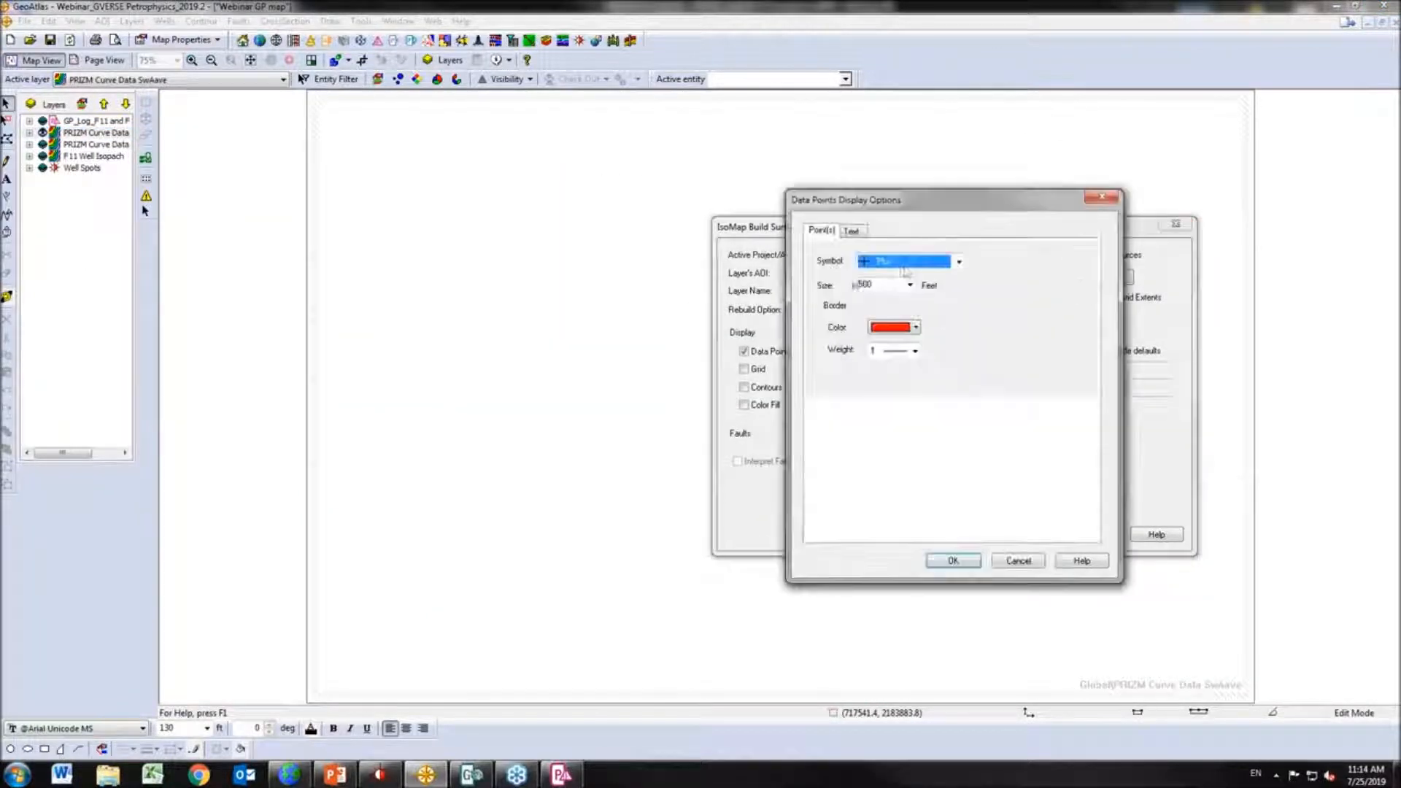
pyautogui.click(851, 230)
pyautogui.click(945, 558)
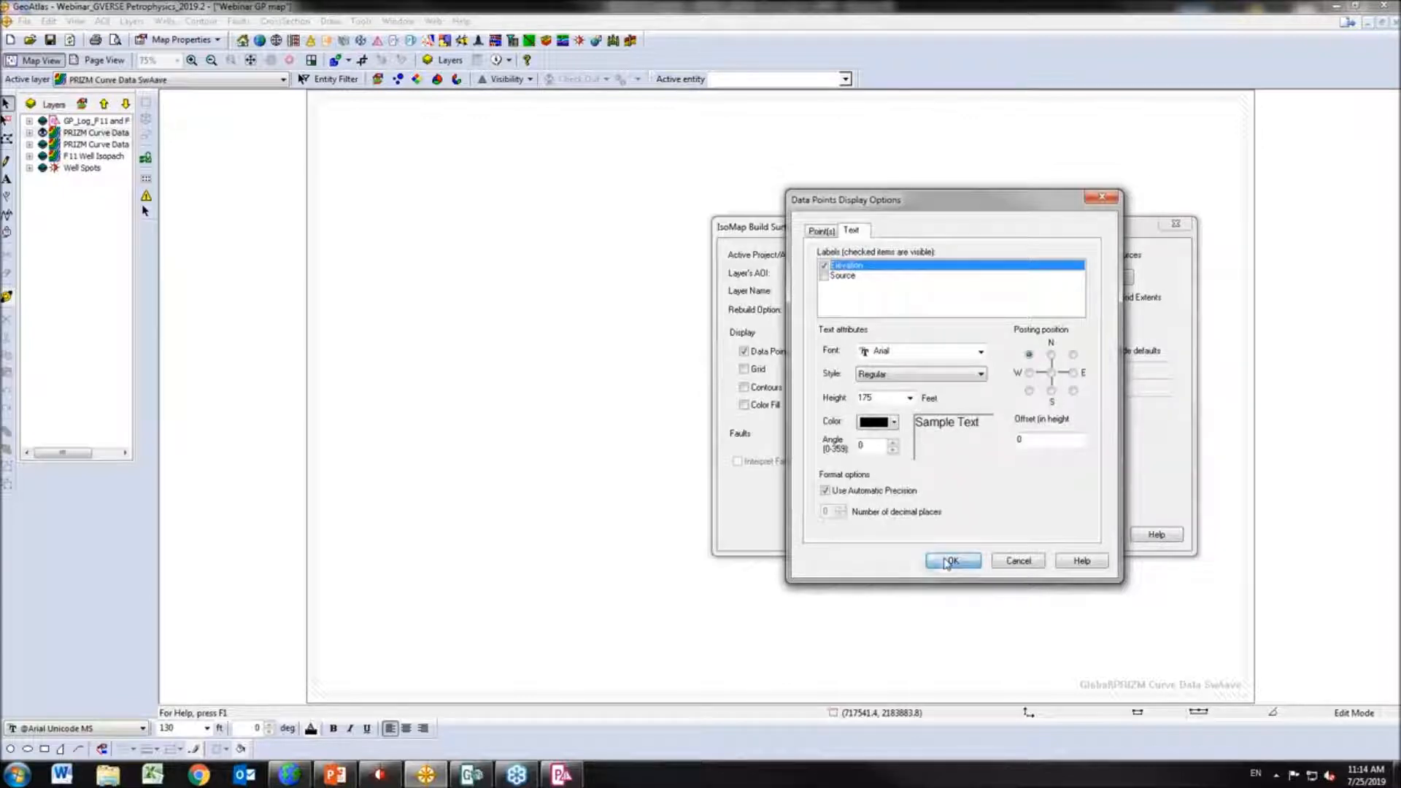
pyautogui.click(1053, 542)
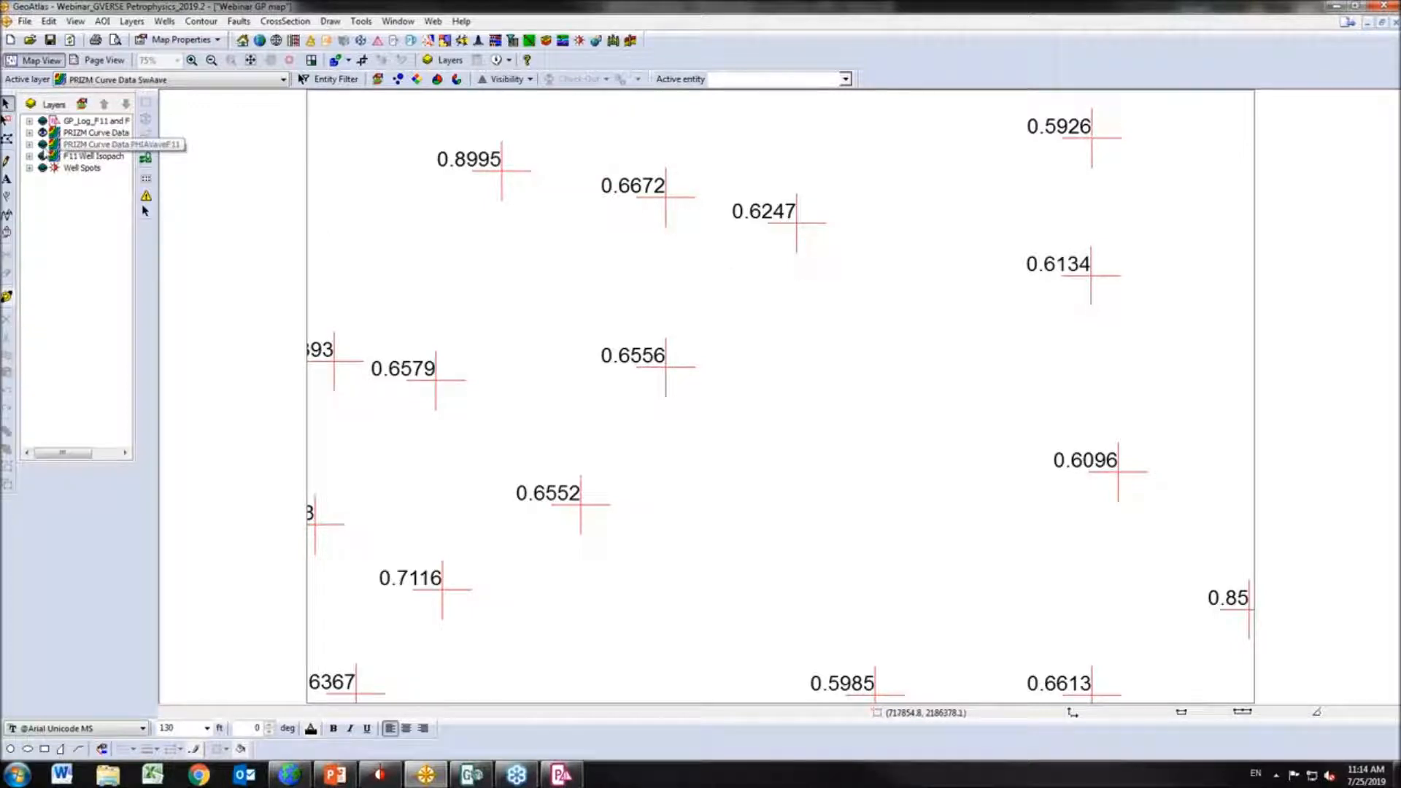
pyautogui.click(42, 145)
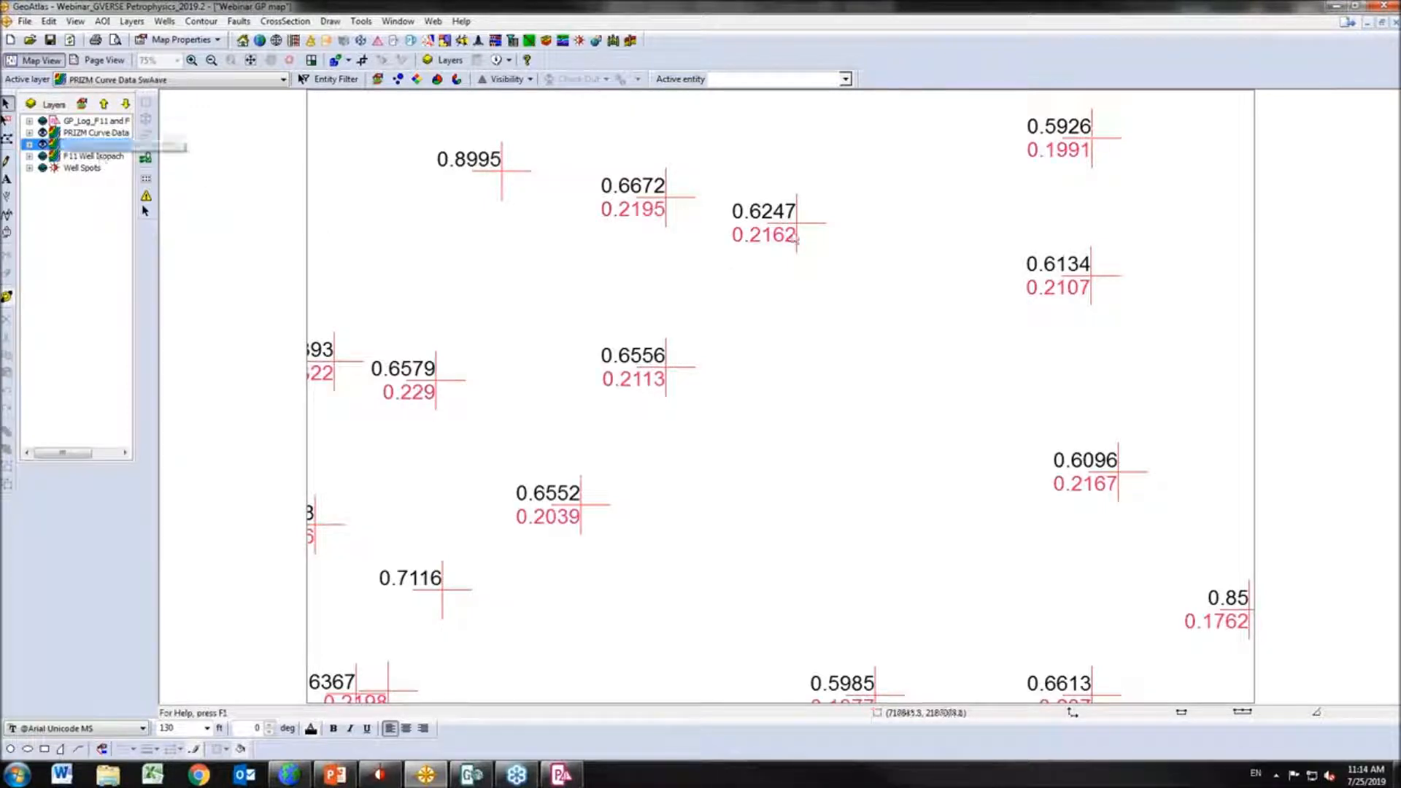
# Update the PRIZM Curve Data SwAave layer to display contours on the map
pyautogui.rightClick(89, 132)
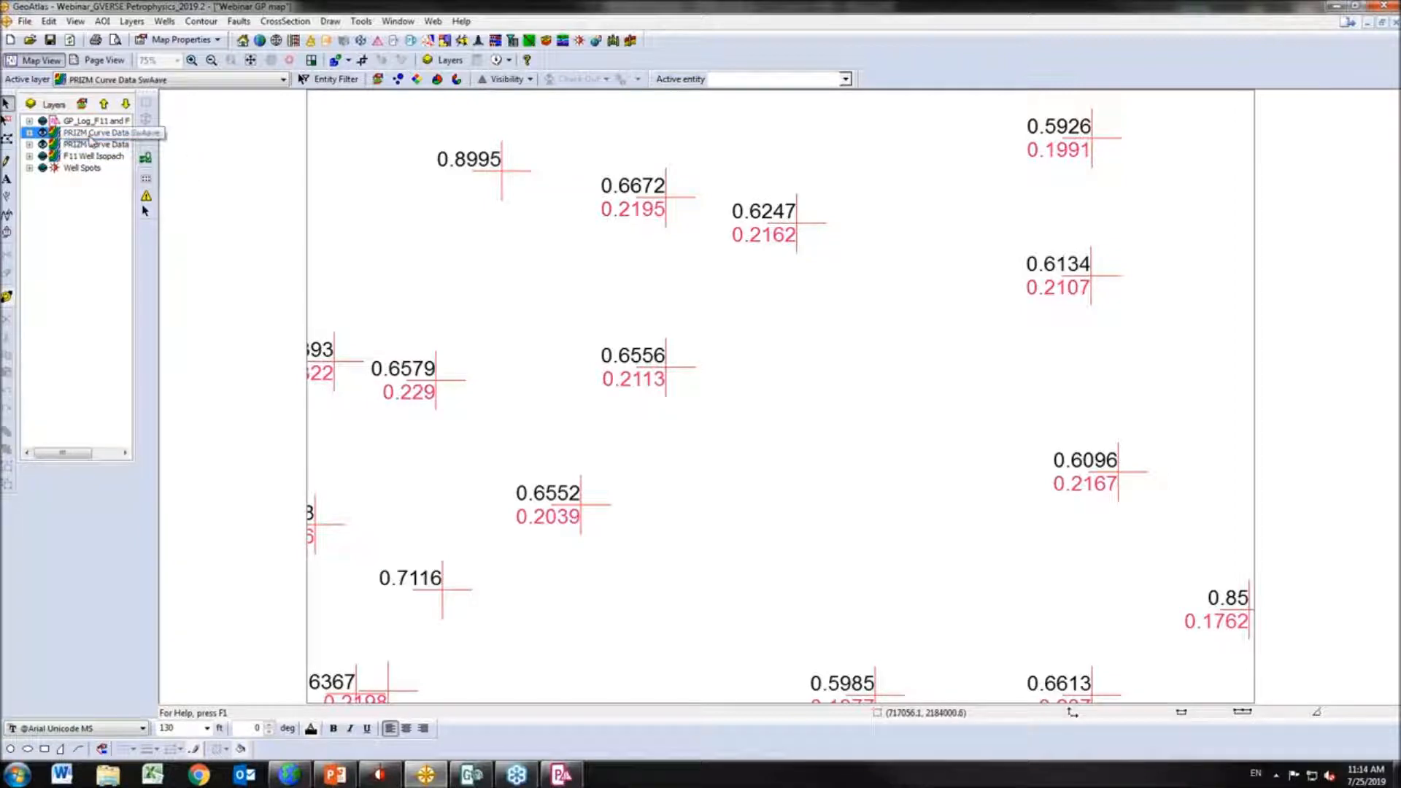
pyautogui.click(157, 208)
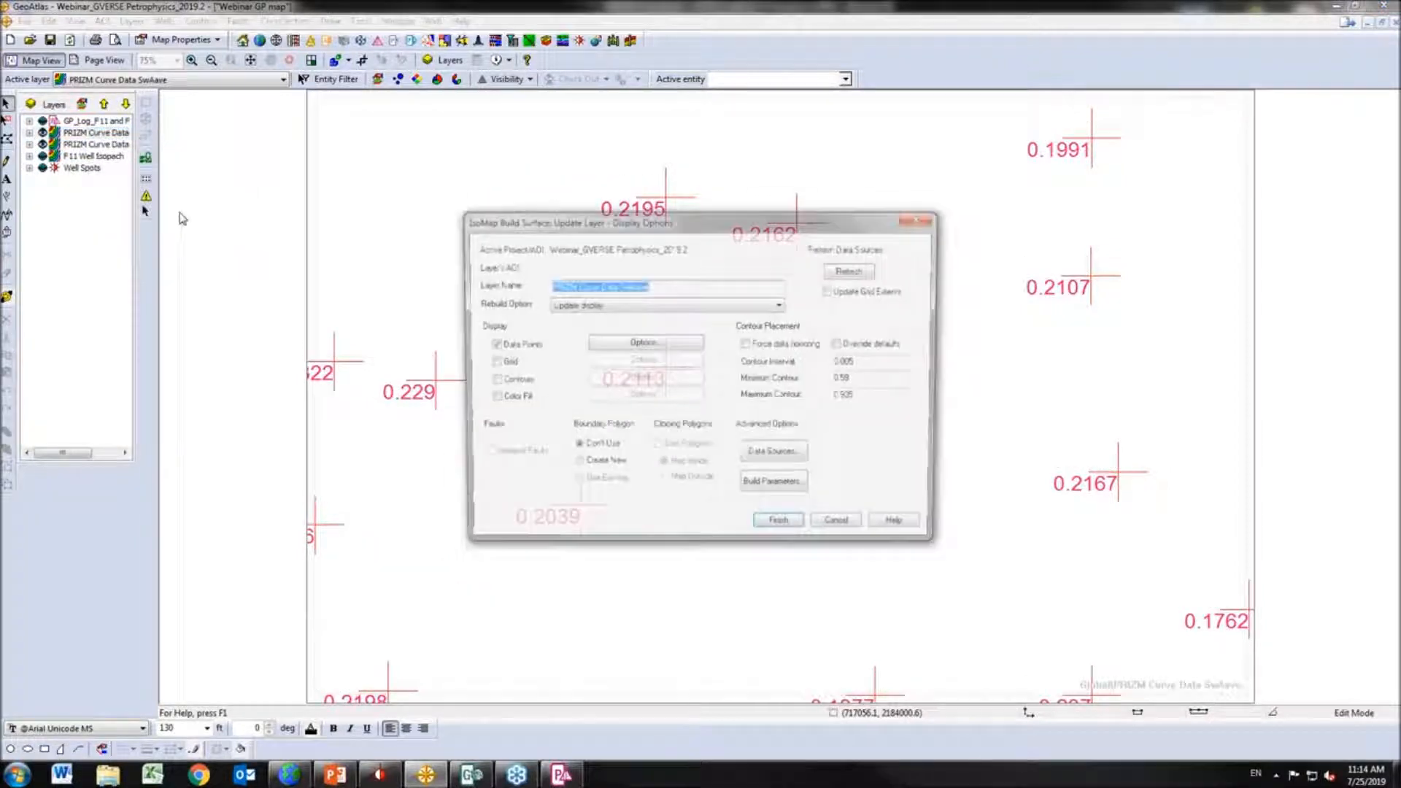
pyautogui.click(501, 383)
pyautogui.click(782, 527)
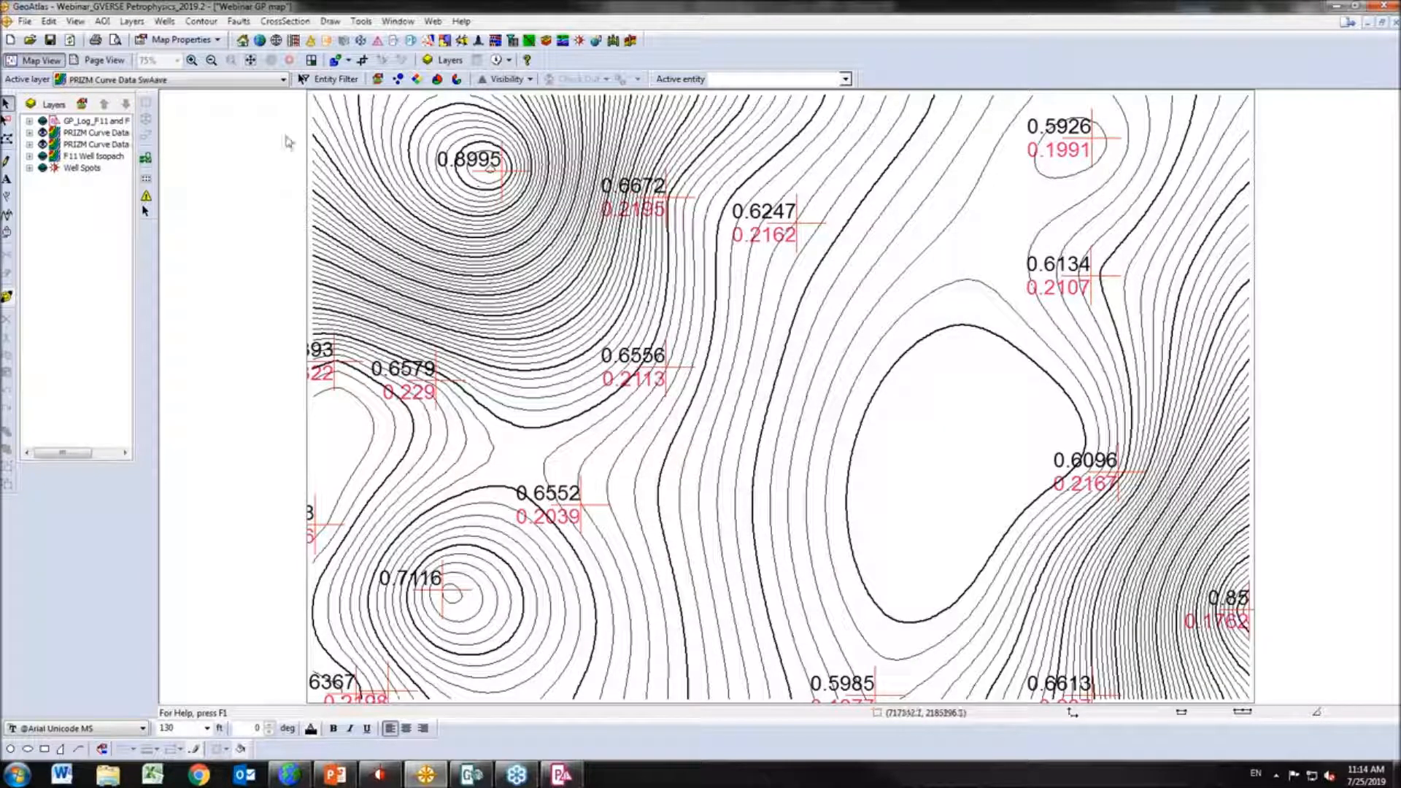
# Update the PRIZM Curve Data SwAave layer with contours turned off, keeping only the data points
pyautogui.rightClick(88, 133)
pyautogui.click(146, 207)
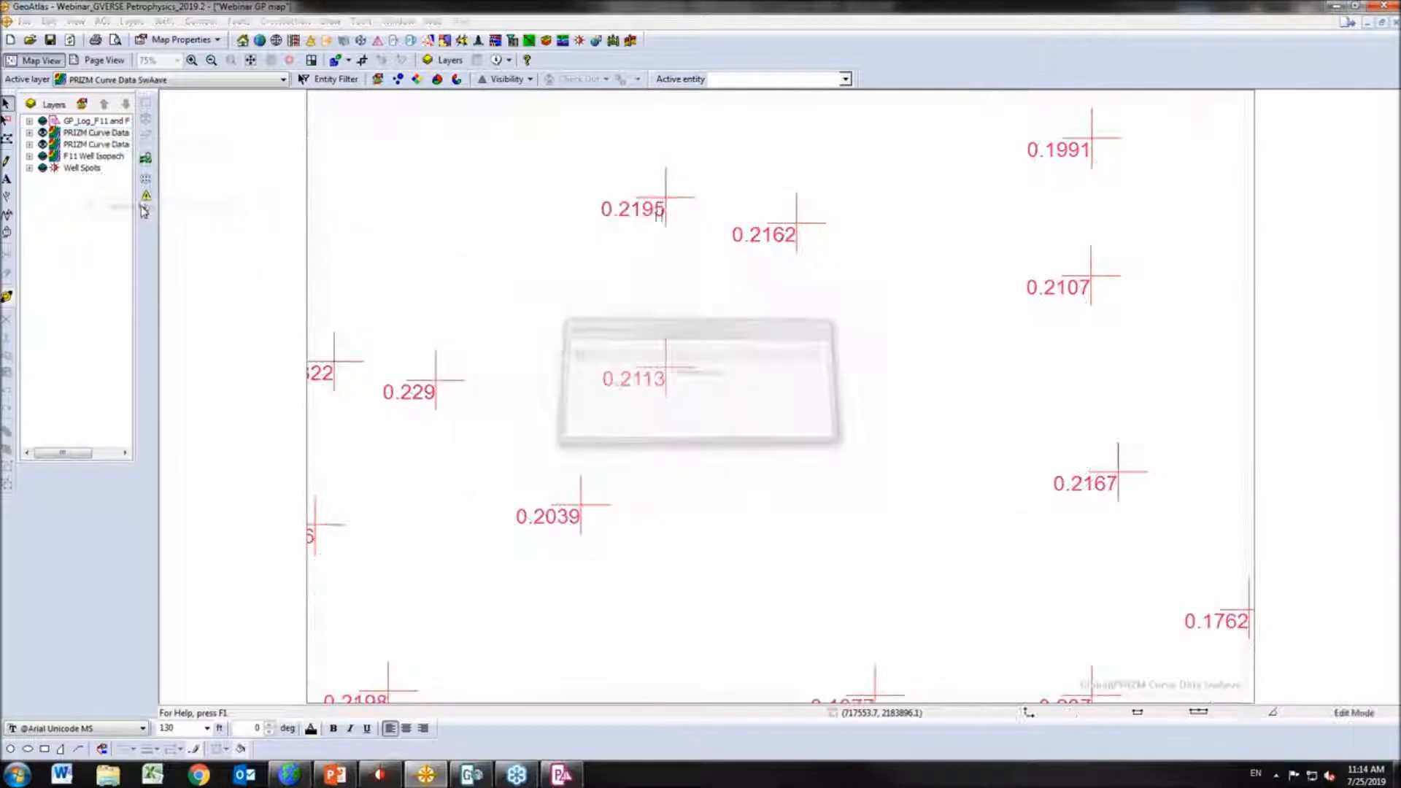
pyautogui.click(490, 380)
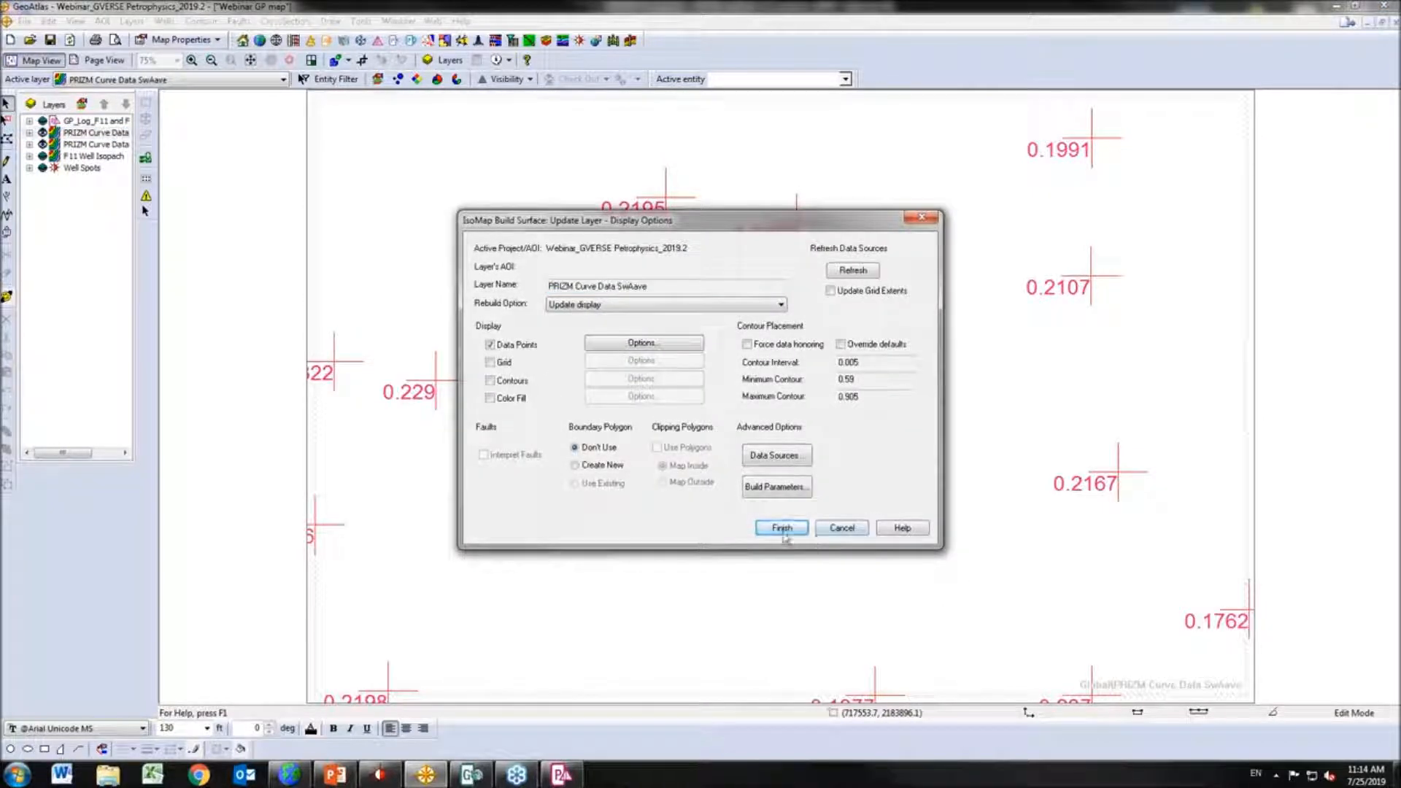
pyautogui.click(783, 531)
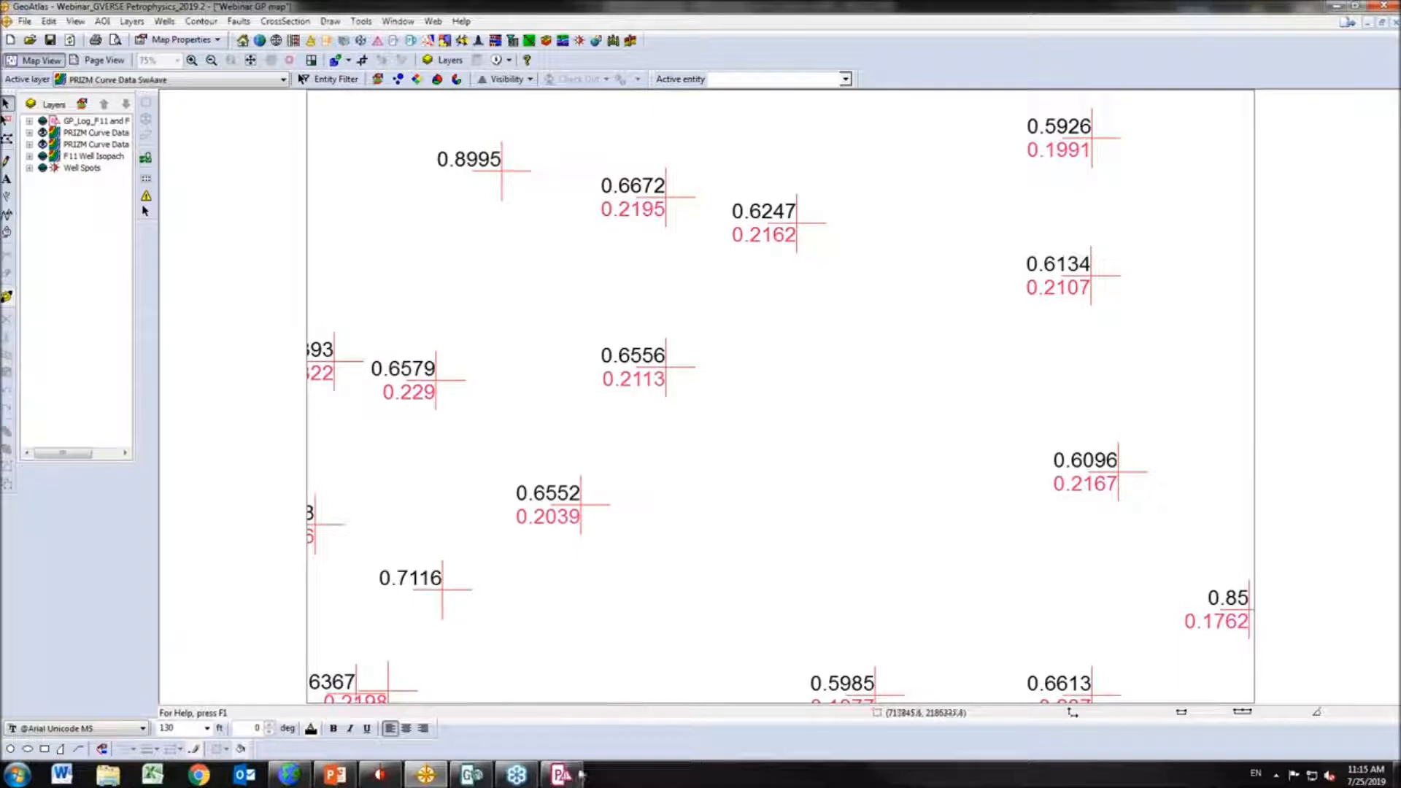
# Switch to GVERSE Petrophysics and start creating a log map layer spanning from the F11 top to the F11 base
pyautogui.click(576, 775)
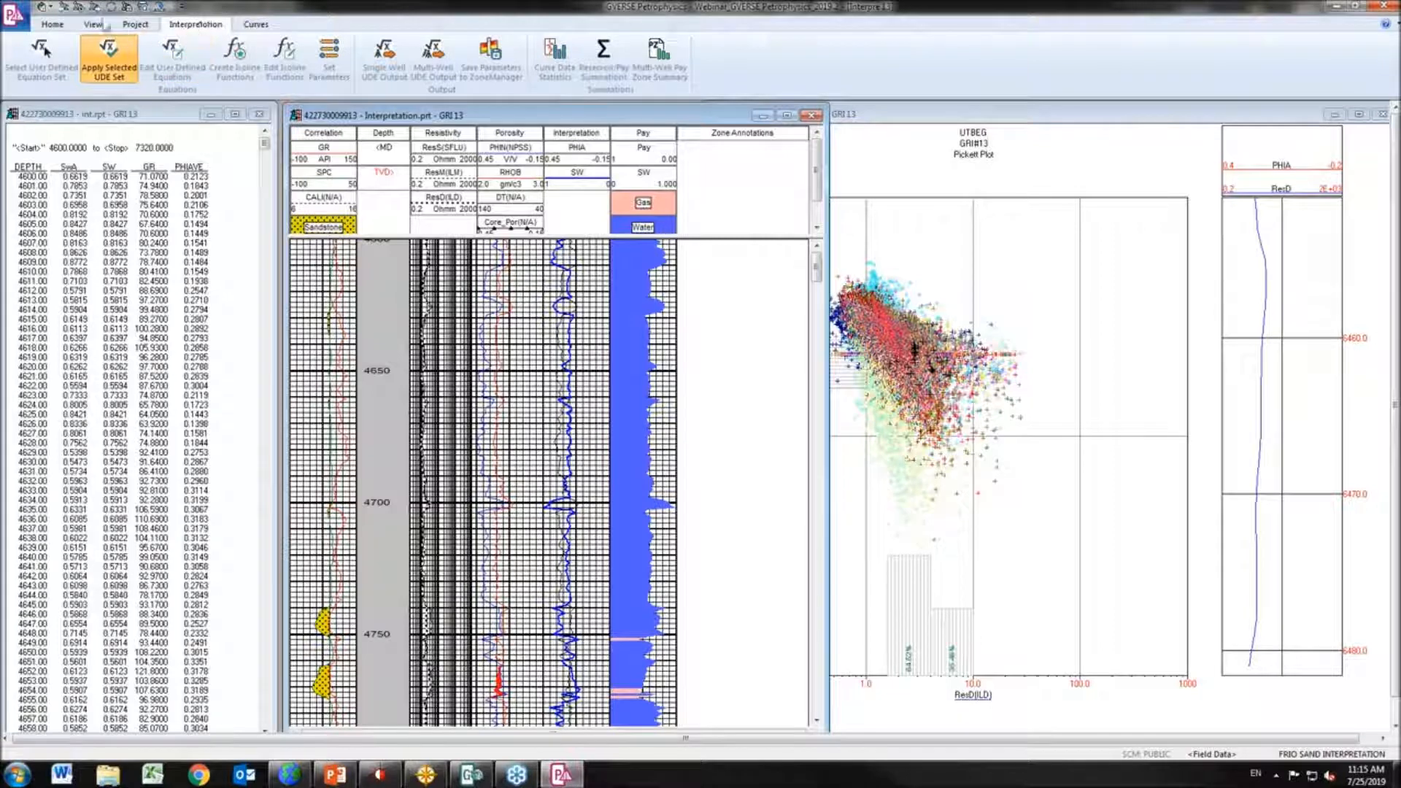
pyautogui.click(136, 24)
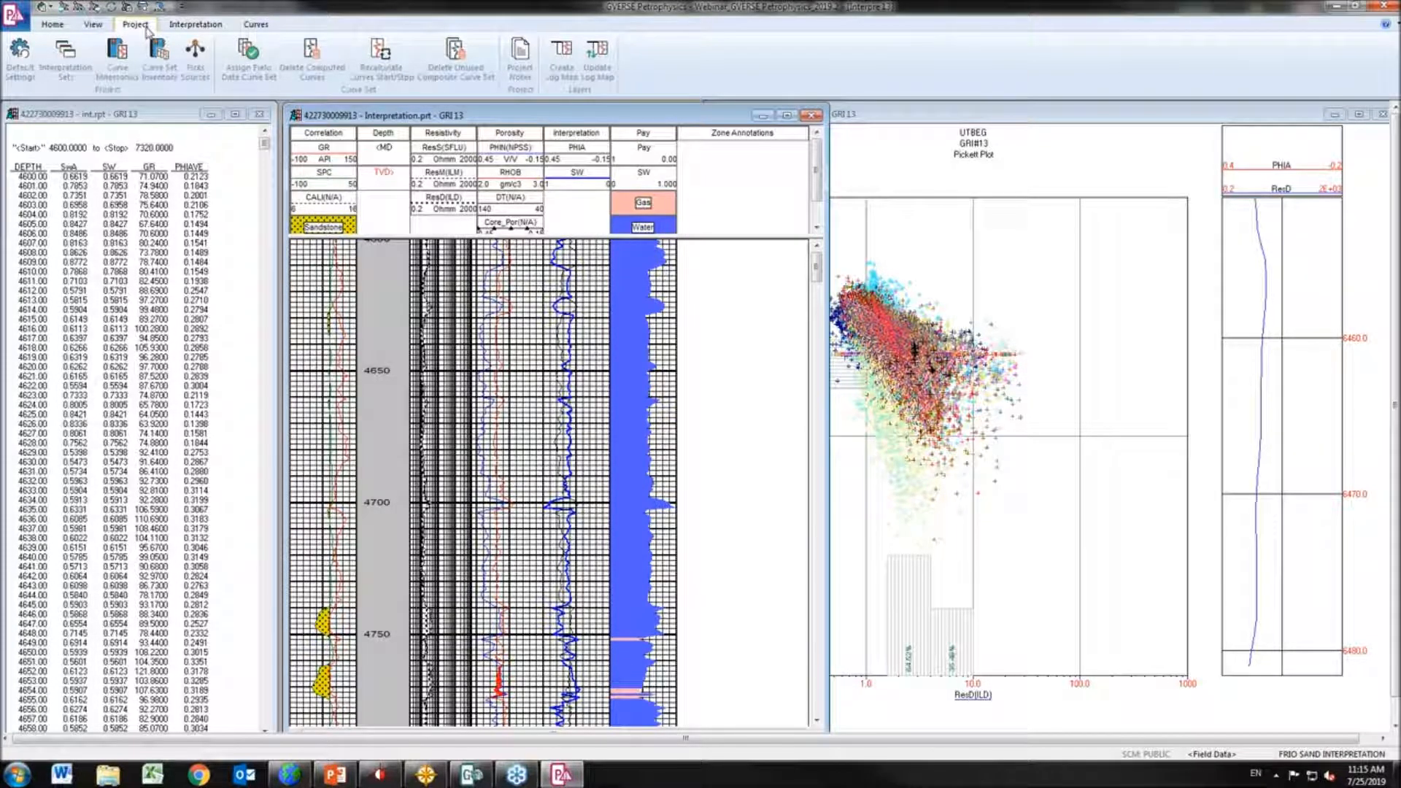
pyautogui.click(559, 60)
pyautogui.moveTo(789, 158); pyautogui.dragTo(800, 128)
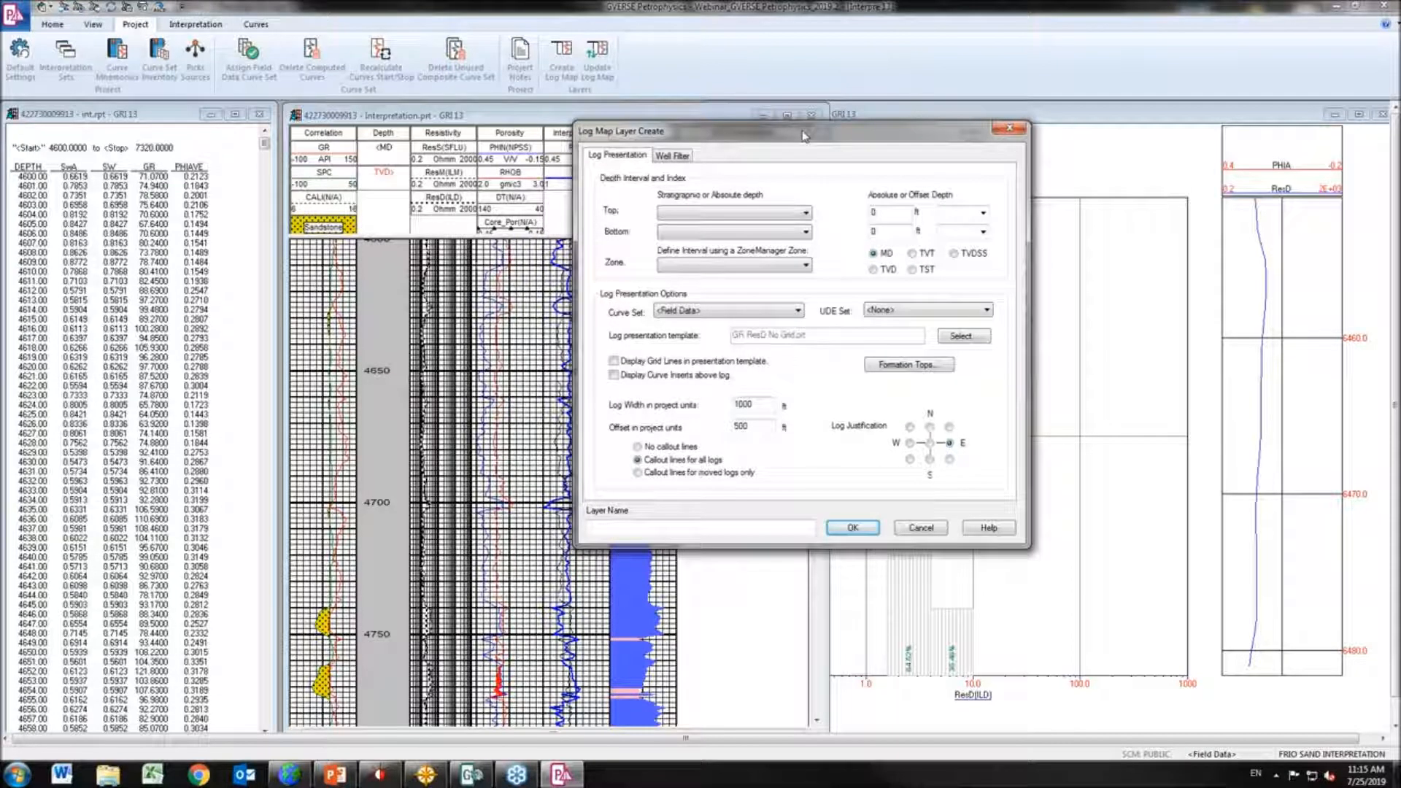
pyautogui.click(806, 213)
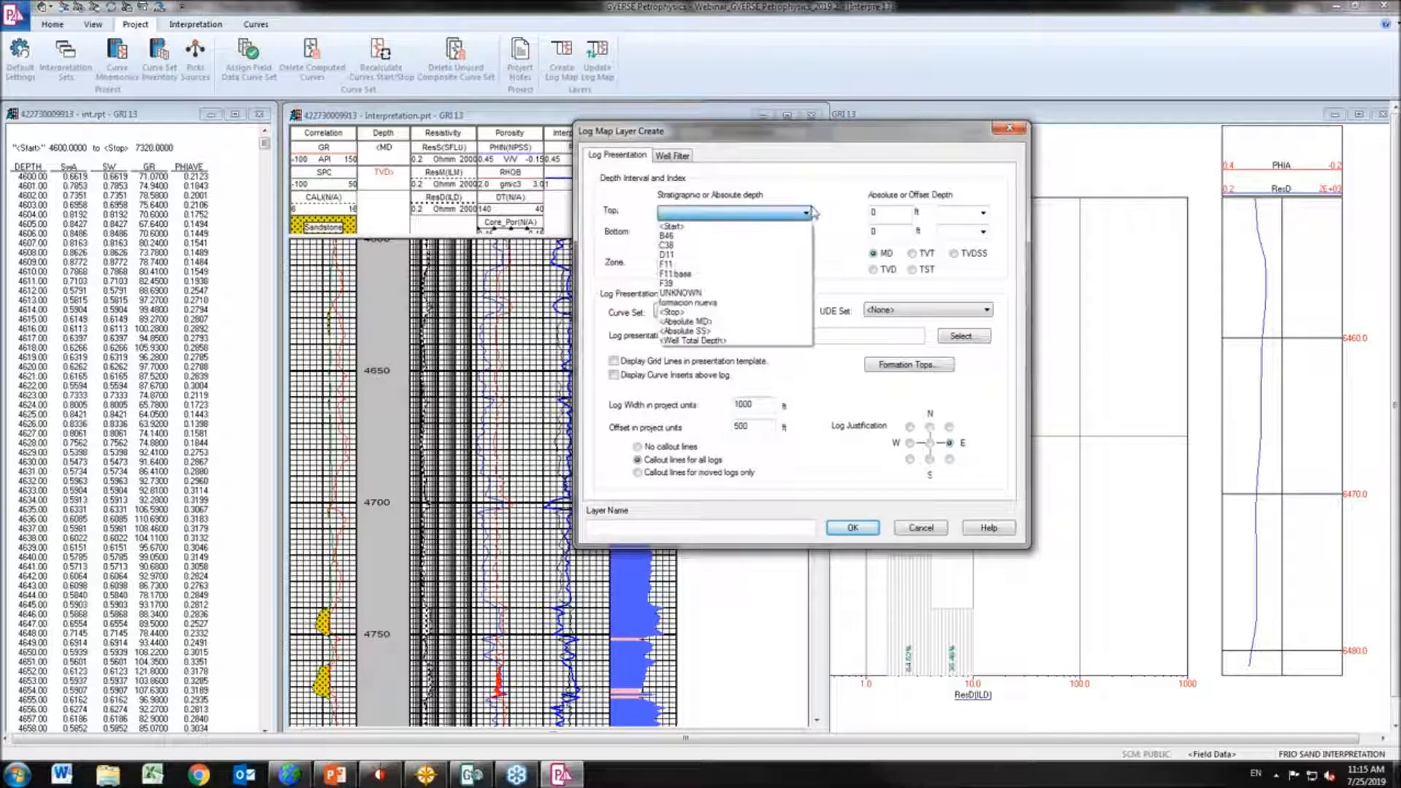
pyautogui.click(719, 267)
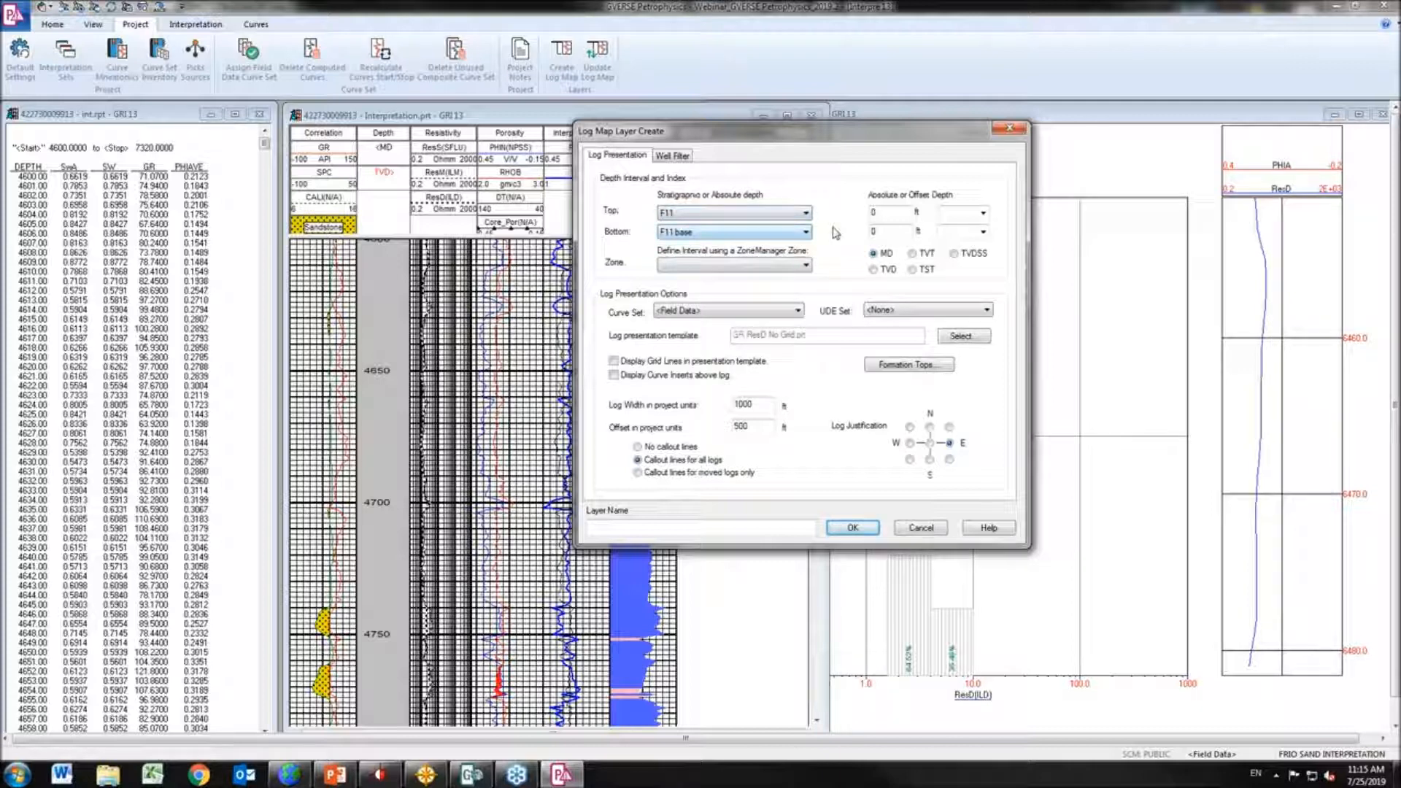
# Set the log map's depth offsets to 200 ft above the top and 100 ft below the bottom
pyautogui.click(952, 213)
pyautogui.click(940, 224)
pyautogui.click(892, 213)
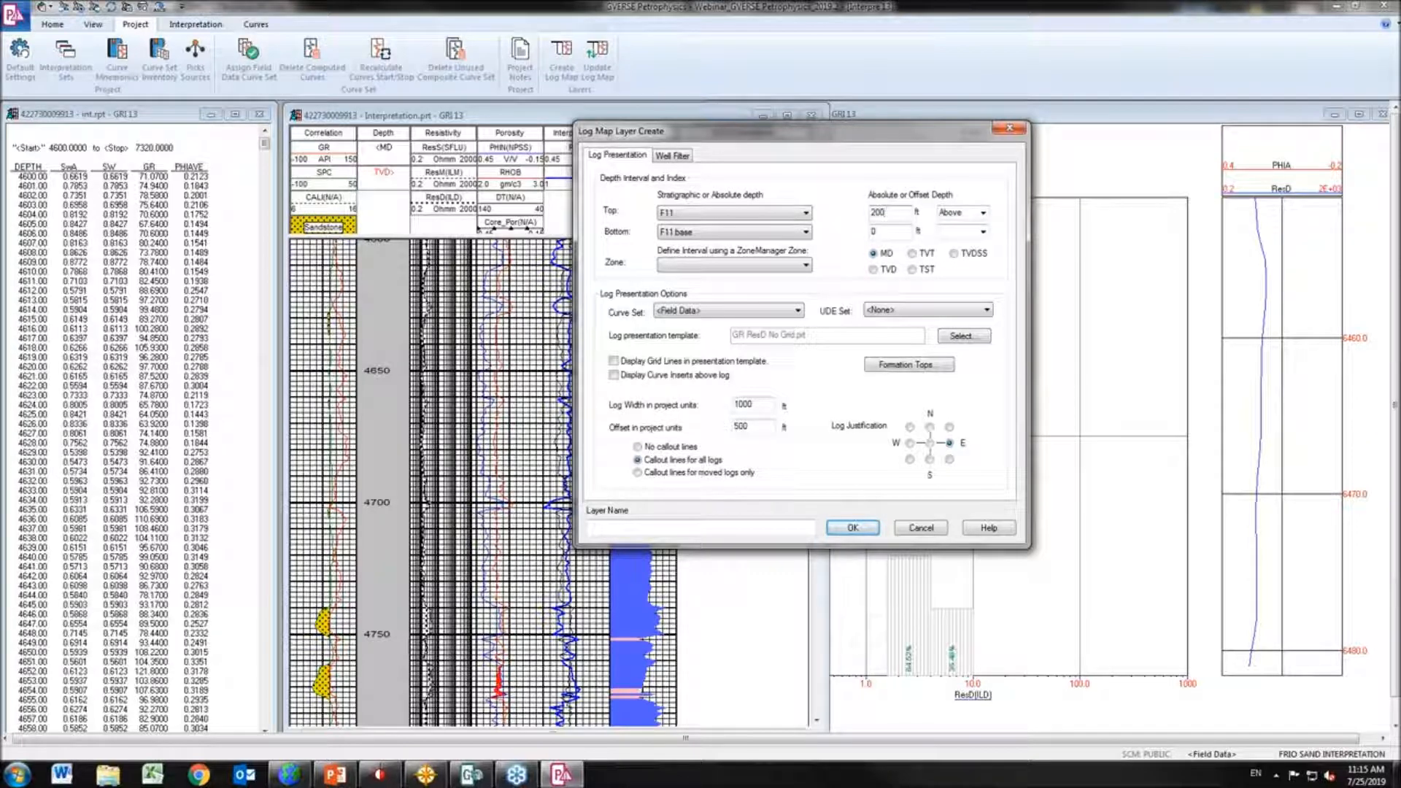
pyautogui.click(984, 232)
pyautogui.click(956, 262)
pyautogui.doubleClick(874, 231)
# Assign the FRIO SAND INTERPRETATION UDE set and the Interpretation log template from the project templates to the log map
pyautogui.click(944, 316)
pyautogui.click(940, 372)
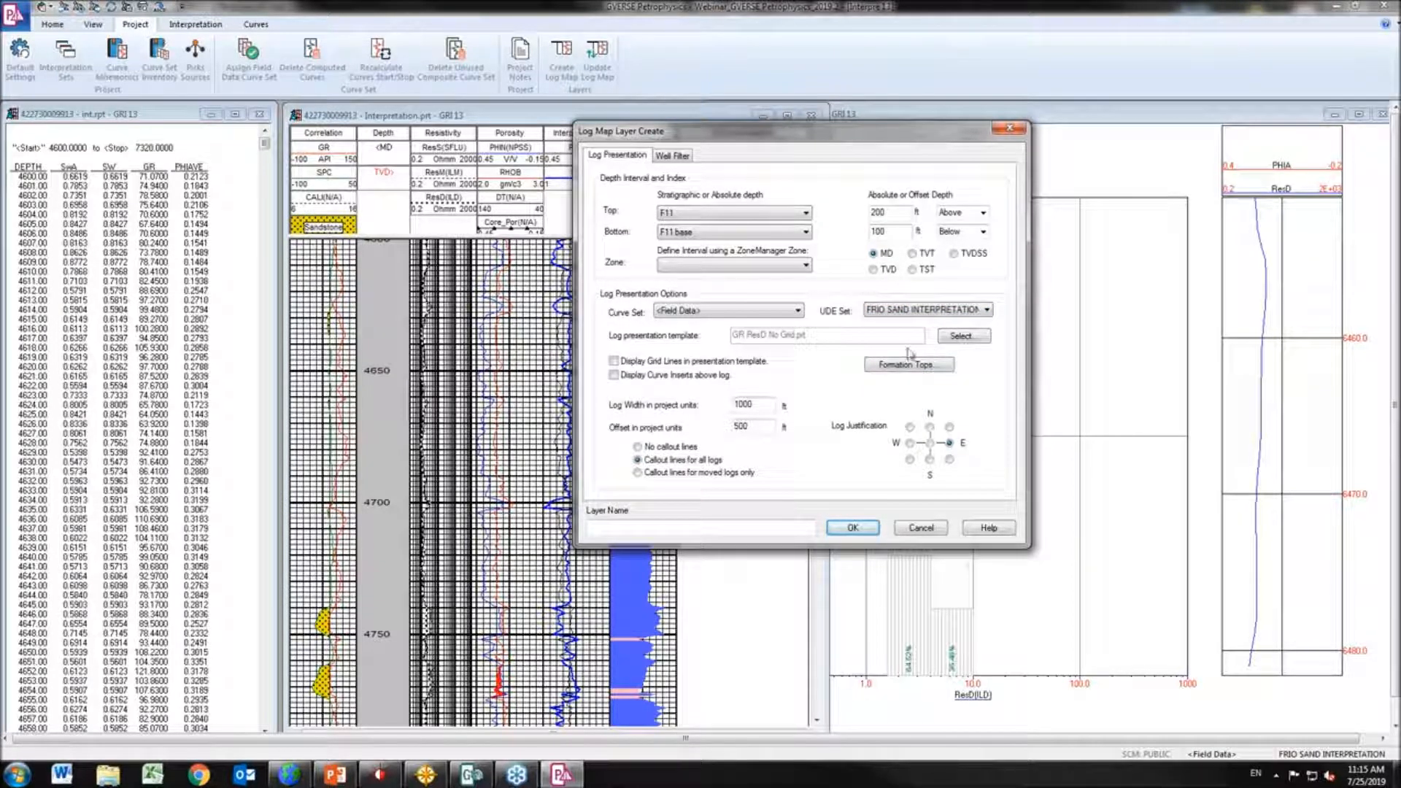
pyautogui.click(969, 338)
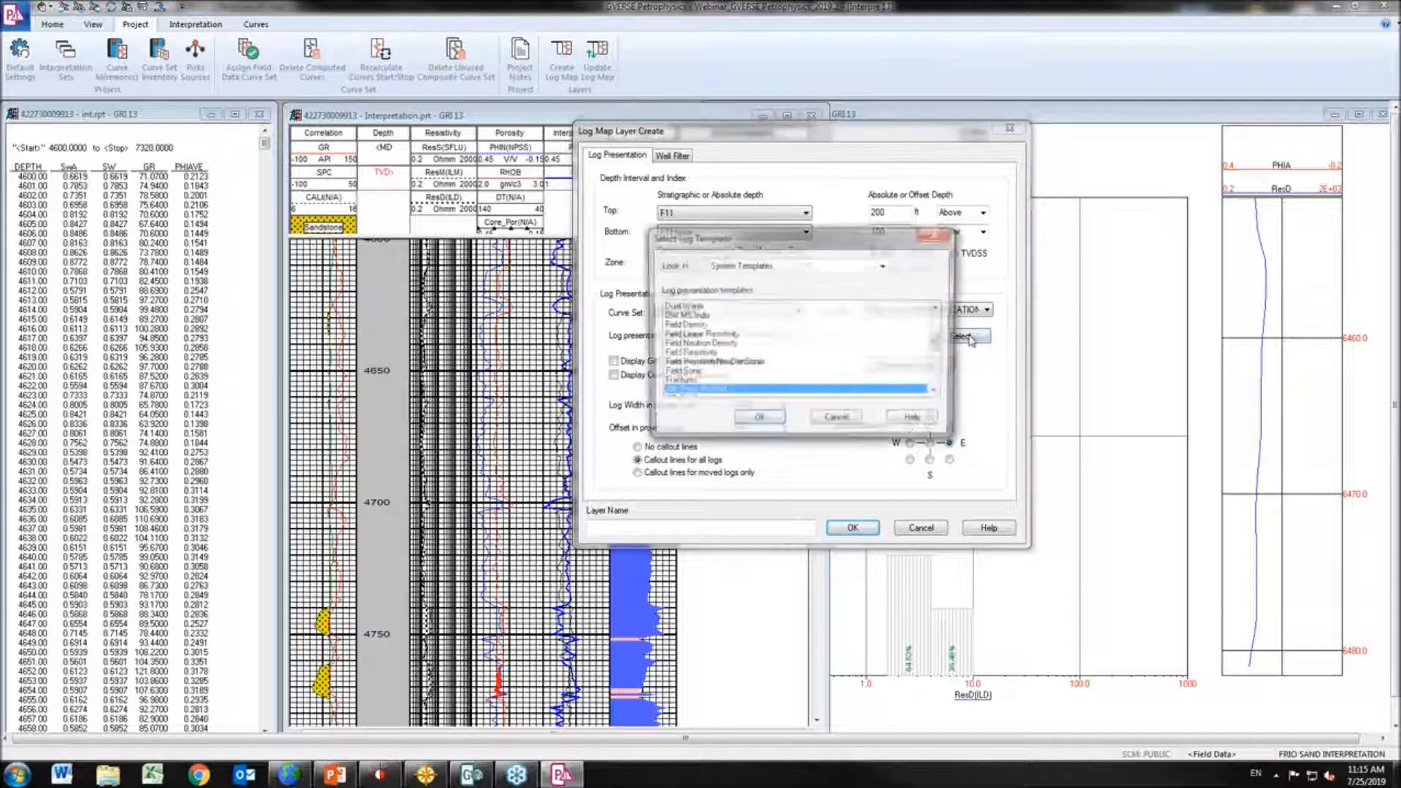
pyautogui.moveTo(795, 232); pyautogui.dragTo(282, 167)
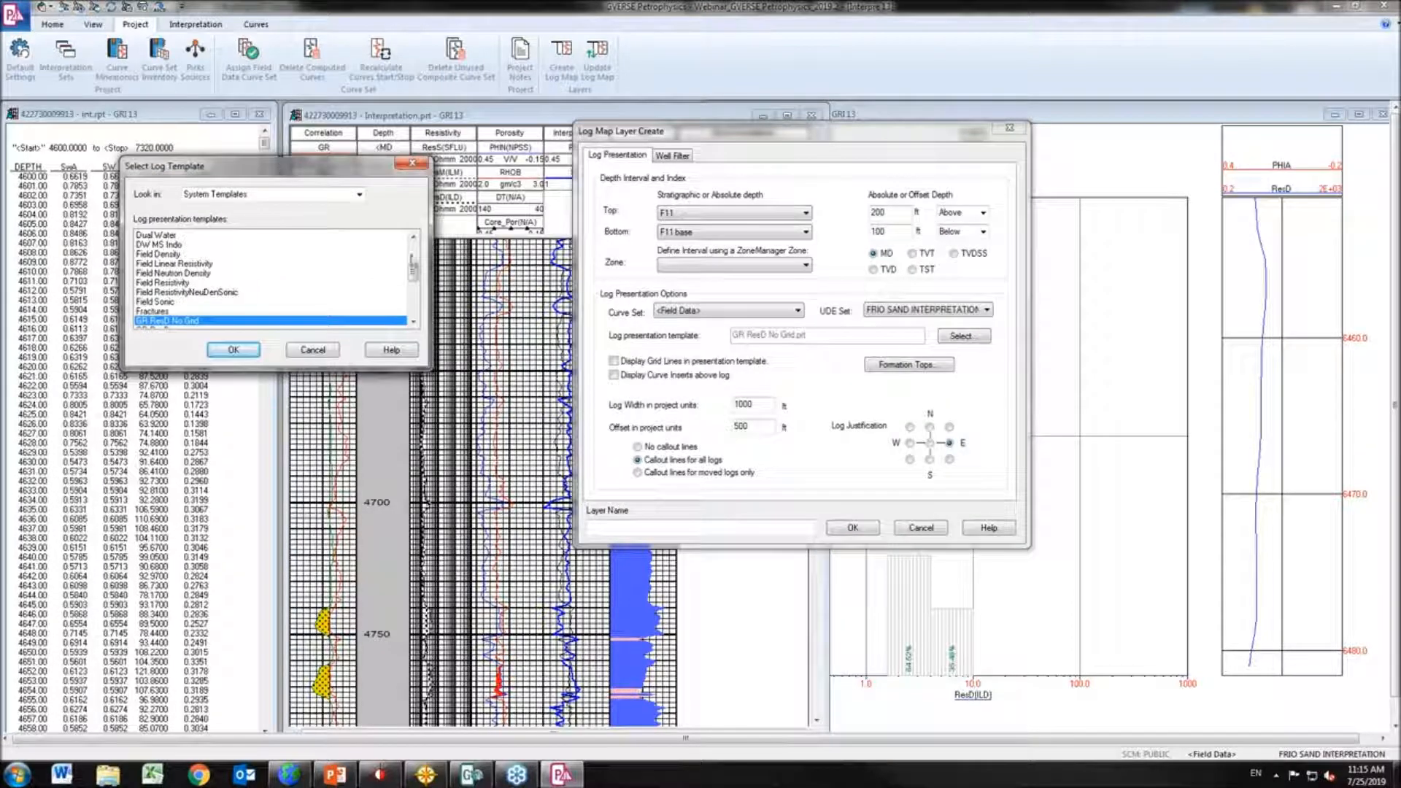
pyautogui.moveTo(413, 276); pyautogui.dragTo(415, 250)
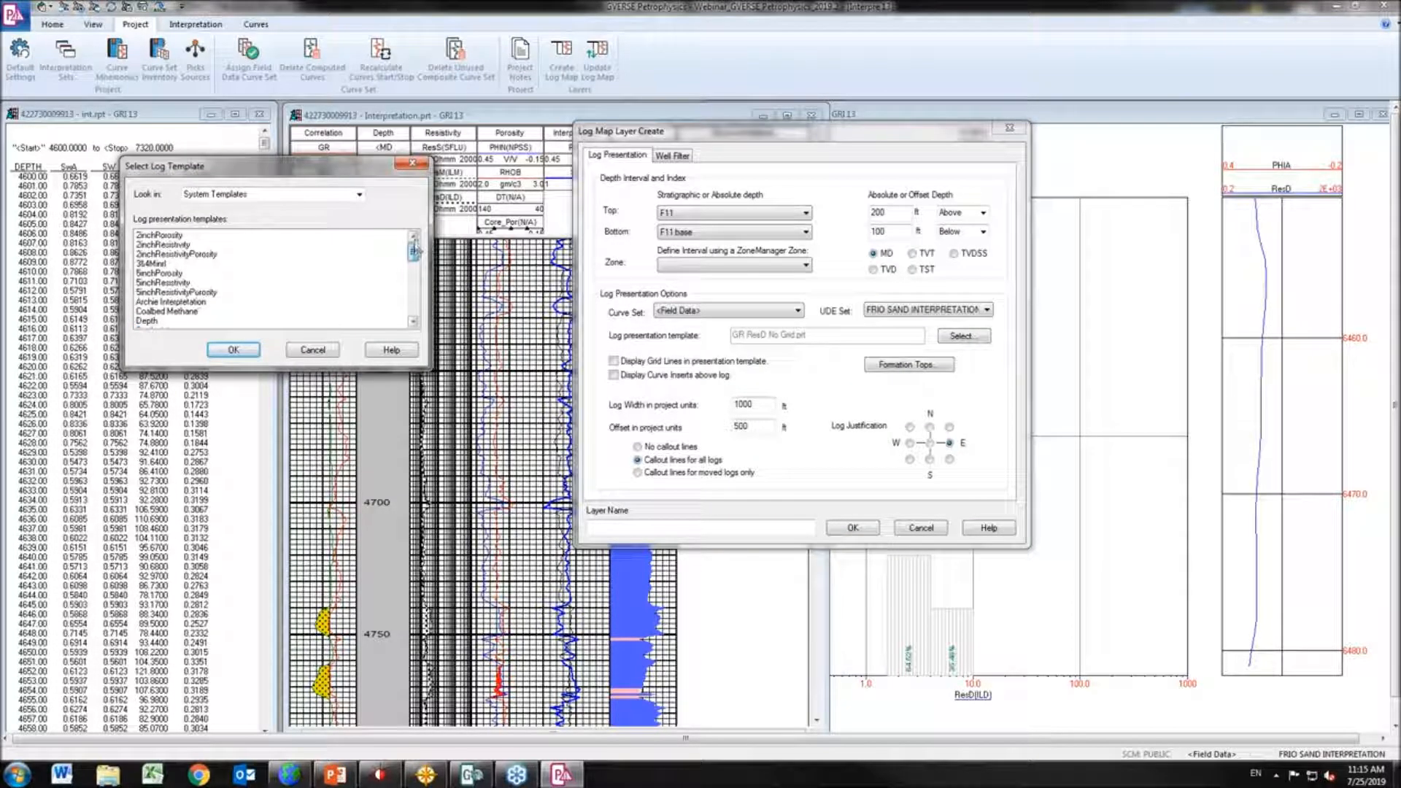
pyautogui.click(359, 194)
pyautogui.click(212, 214)
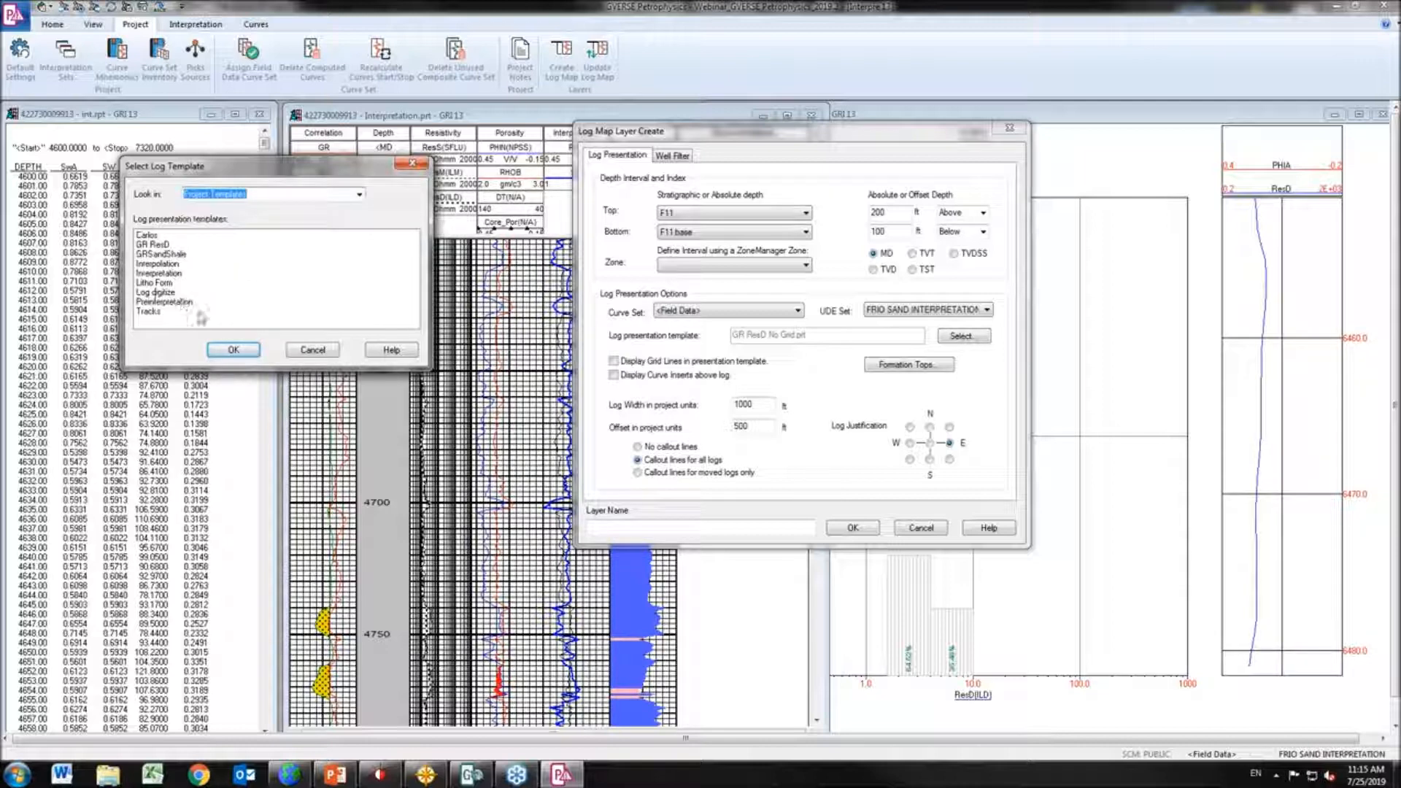
pyautogui.click(159, 273)
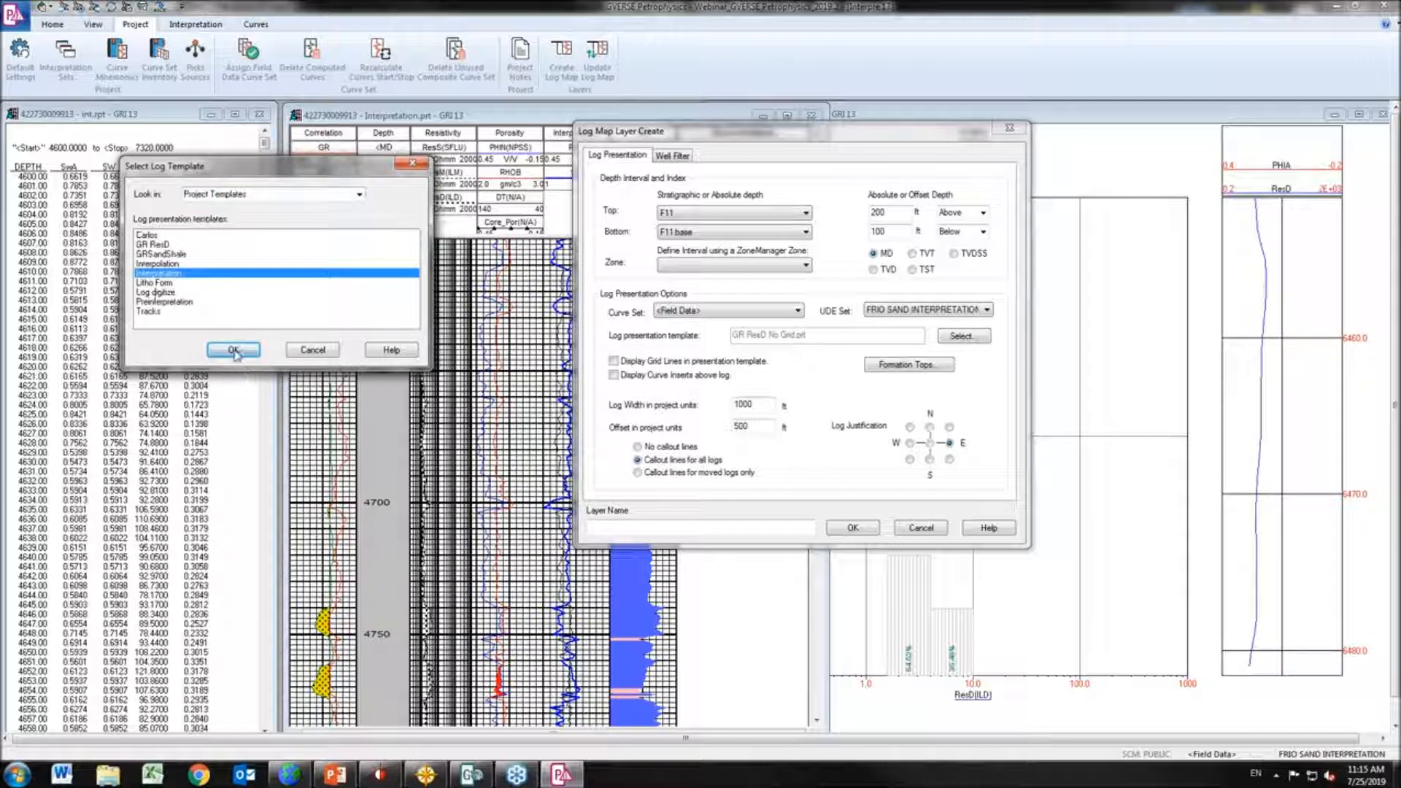
pyautogui.click(233, 349)
# Add F11 and F11 base to the selected formation tops, then cancel the log map layer creation
pyautogui.click(908, 365)
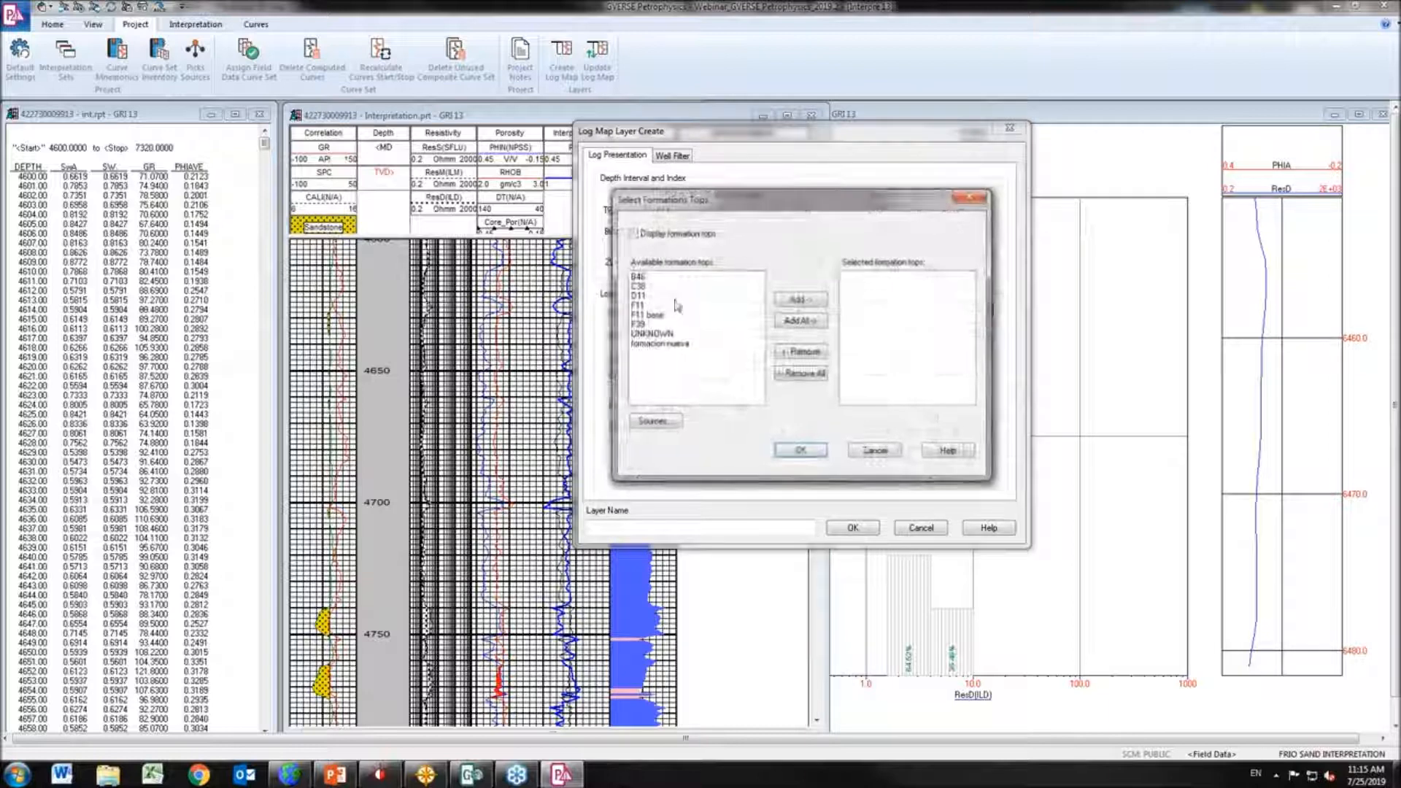
pyautogui.click(638, 295)
pyautogui.click(648, 314)
pyautogui.keyDown('shift'); pyautogui.click(646, 307); pyautogui.keyUp('shift')
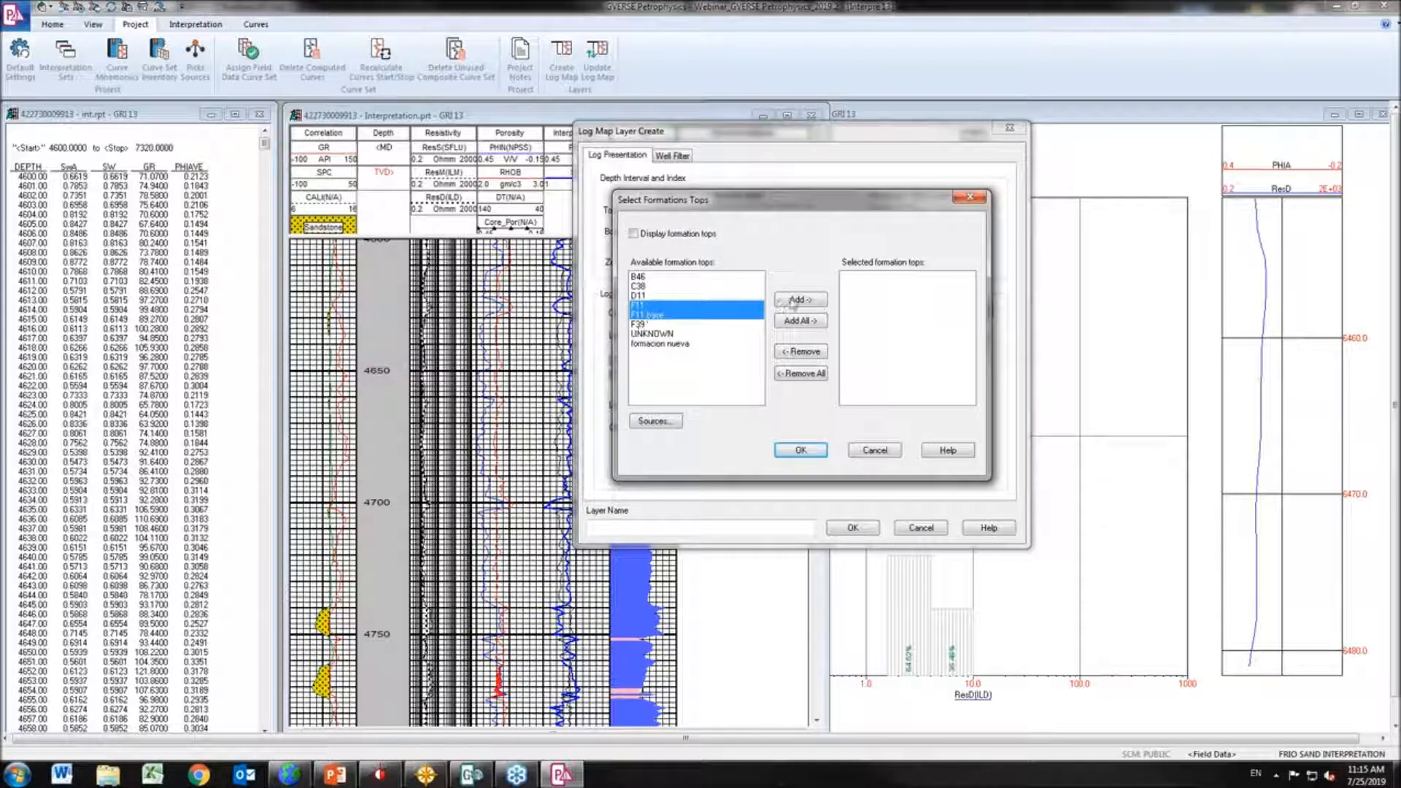
pyautogui.click(779, 302)
pyautogui.click(802, 449)
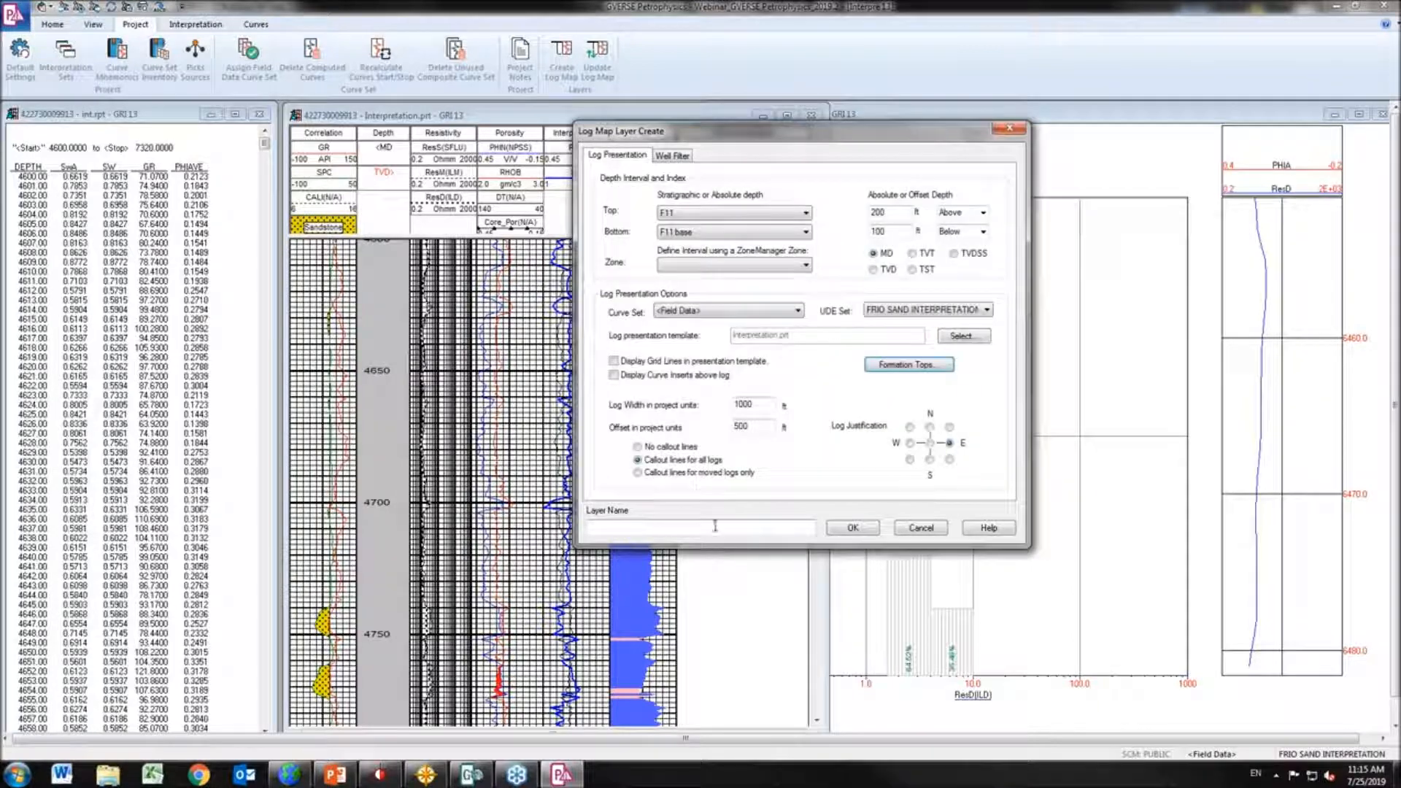
pyautogui.click(932, 533)
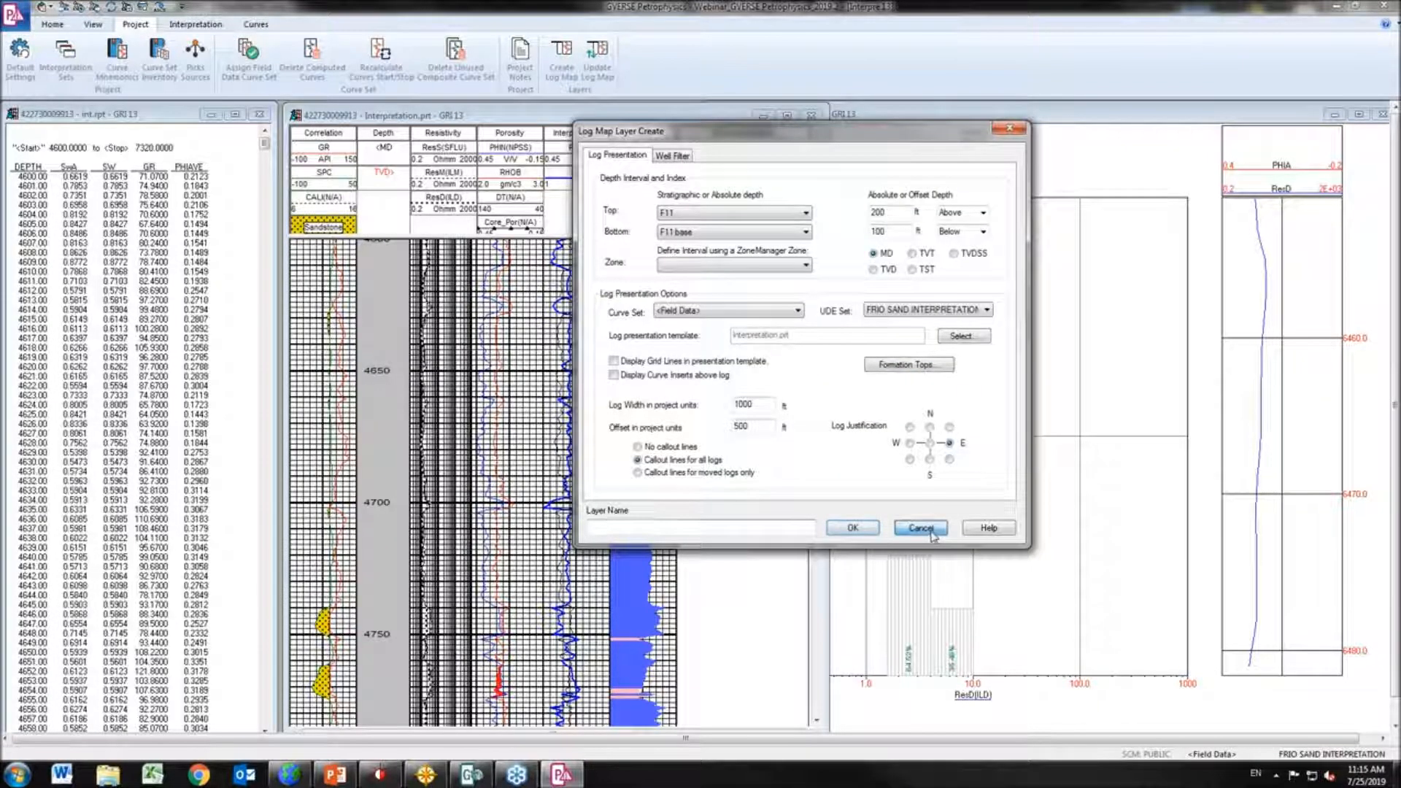
# Switch to GeoAtlas, show the GP_Log_F11 and F11base layer and inspect the well logs on the map up close
pyautogui.click(447, 778)
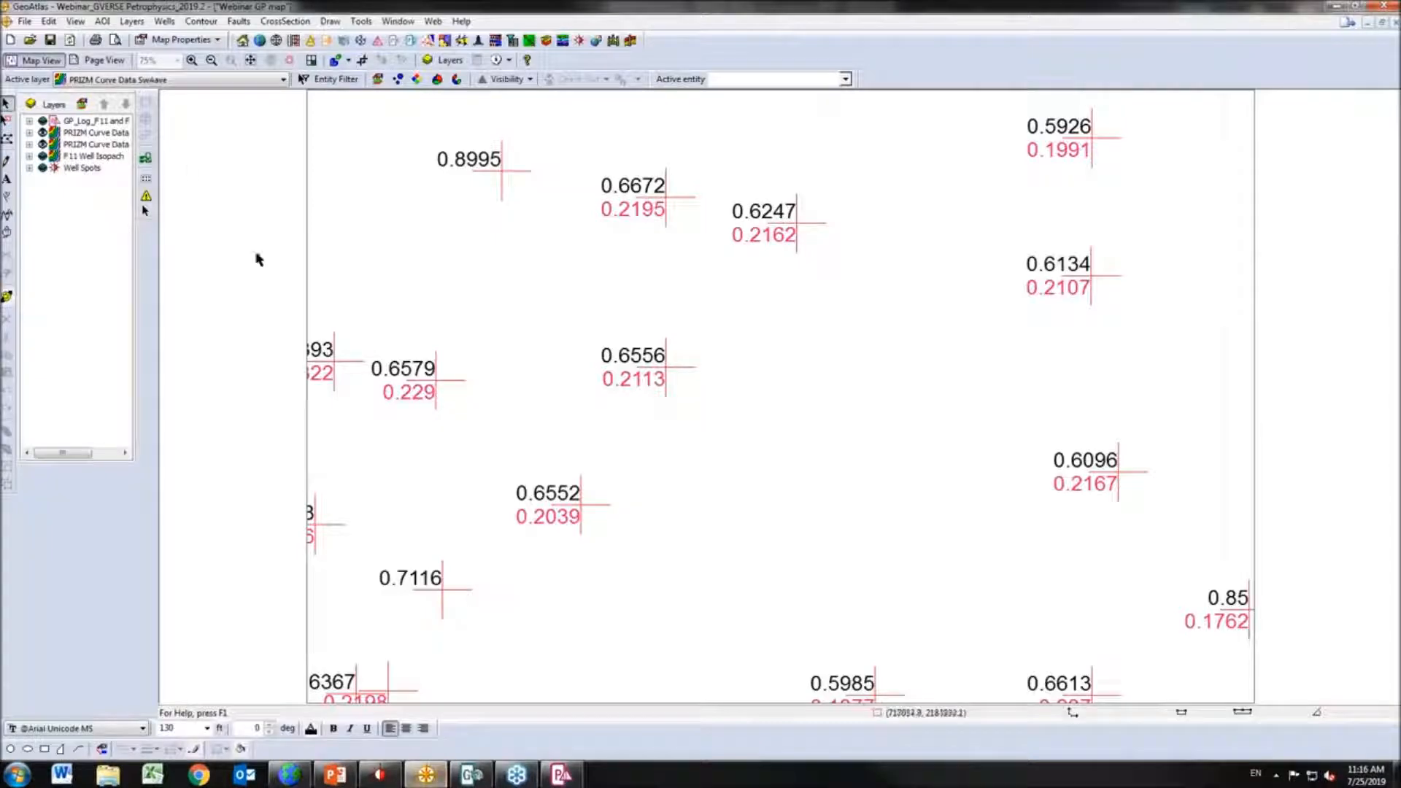
pyautogui.click(41, 121)
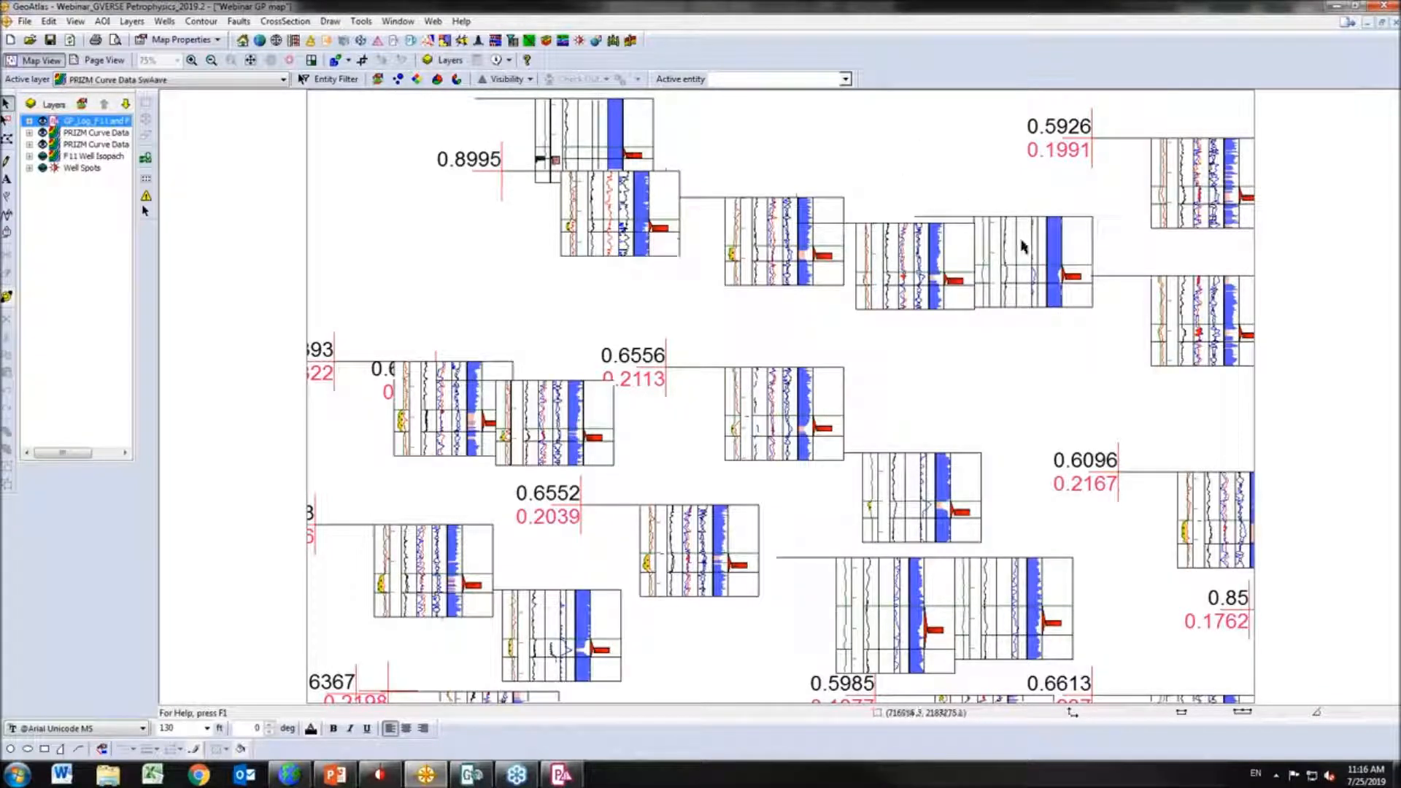
pyautogui.click(192, 60)
pyautogui.moveTo(589, 188); pyautogui.dragTo(881, 362)
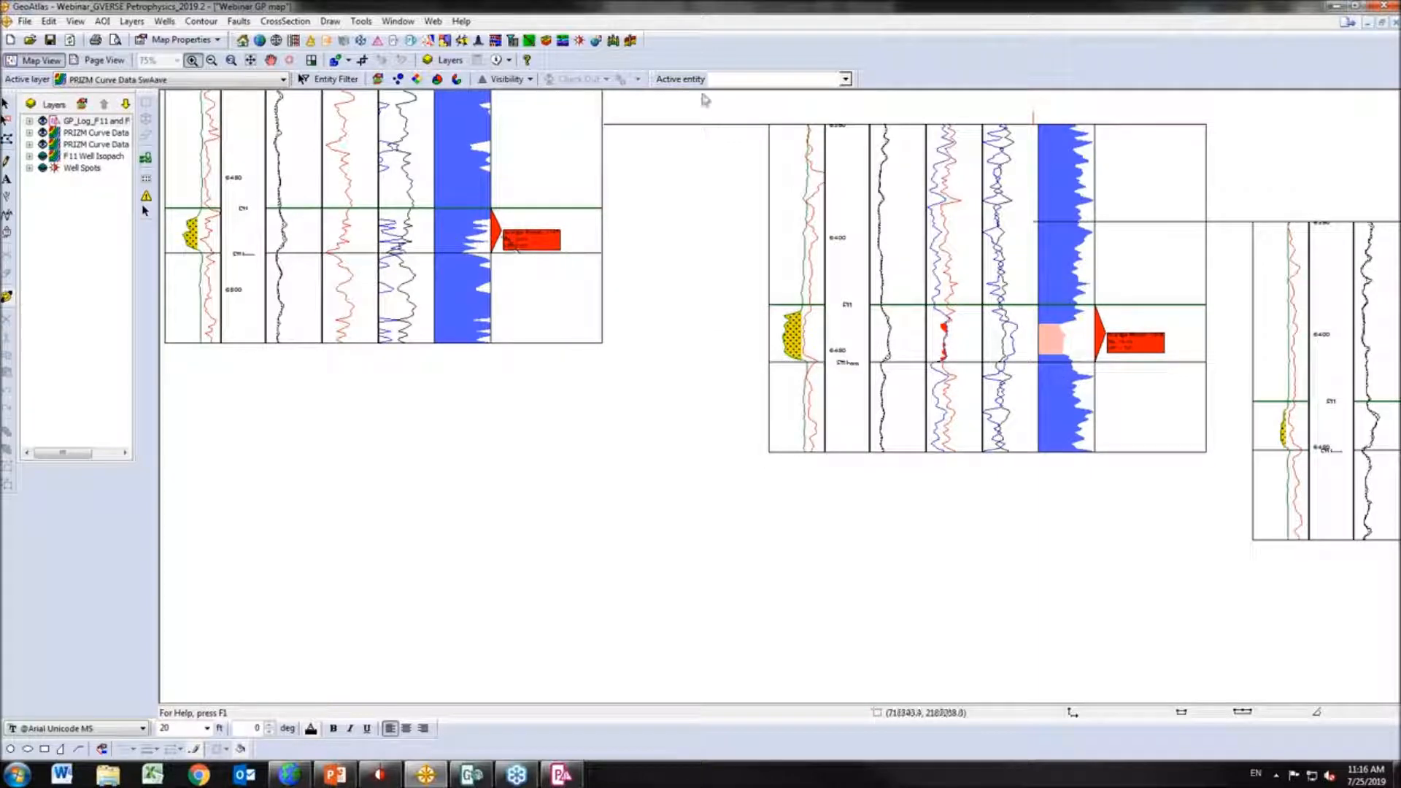
# Show the F11 Well Isopach layer beneath the logs and view the full map
pyautogui.click(43, 156)
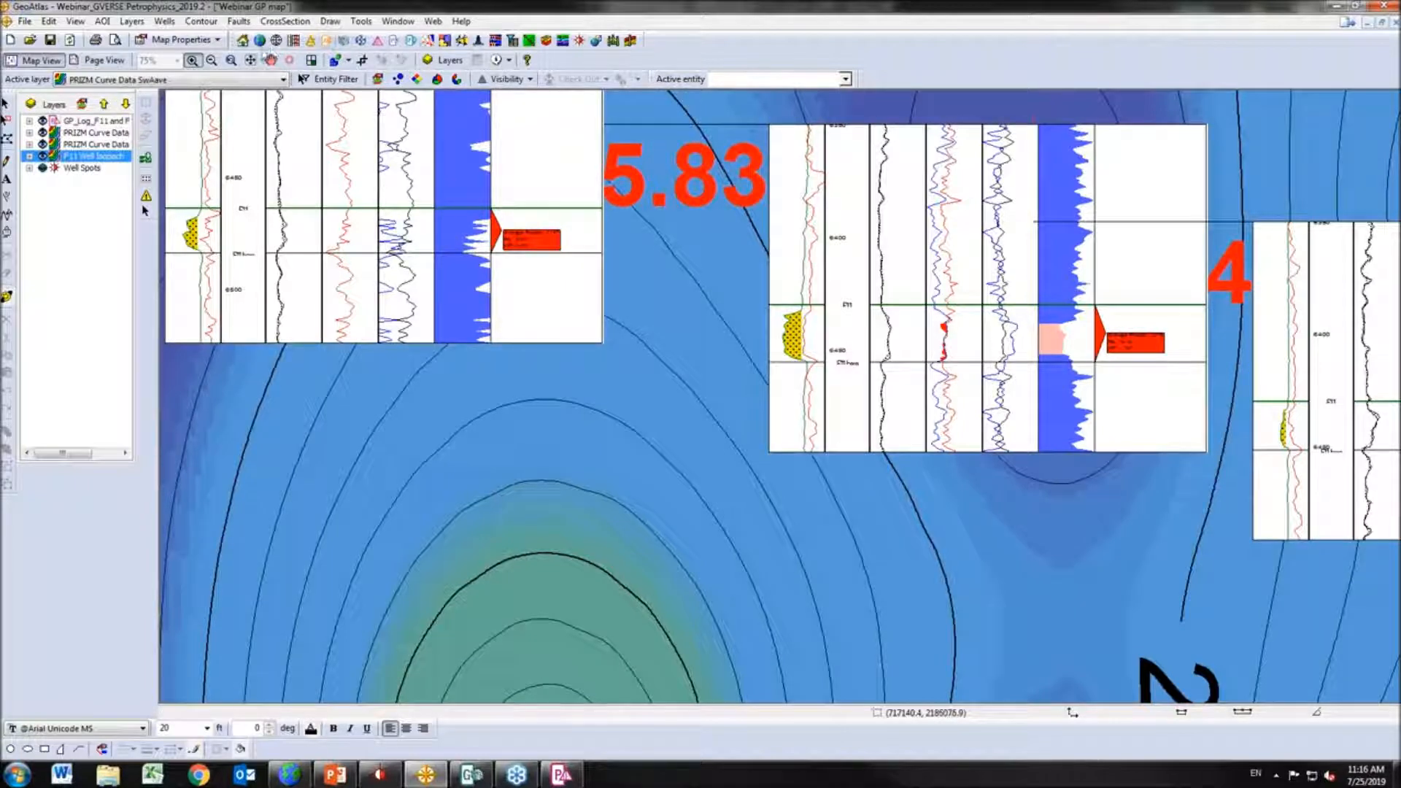
pyautogui.click(270, 60)
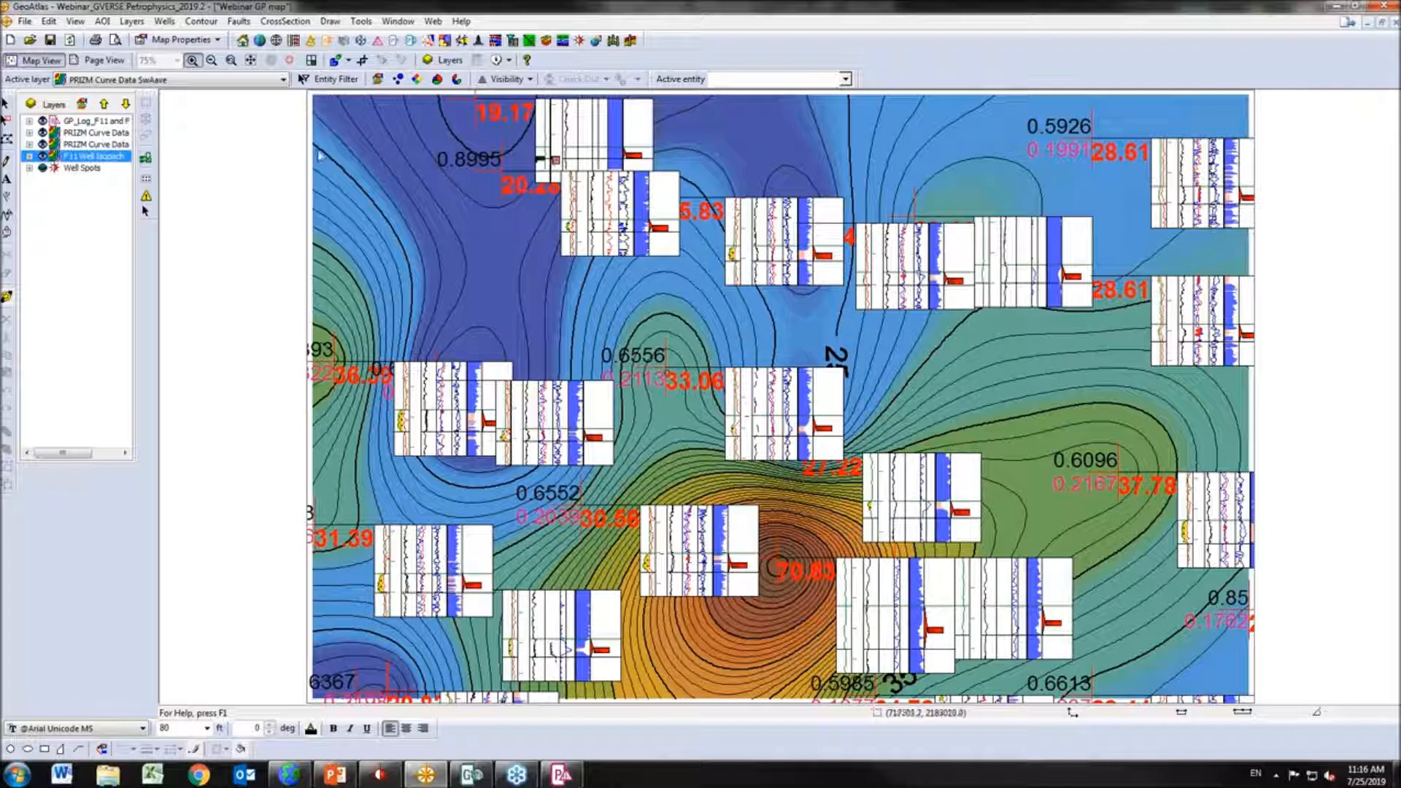
pyautogui.click(192, 60)
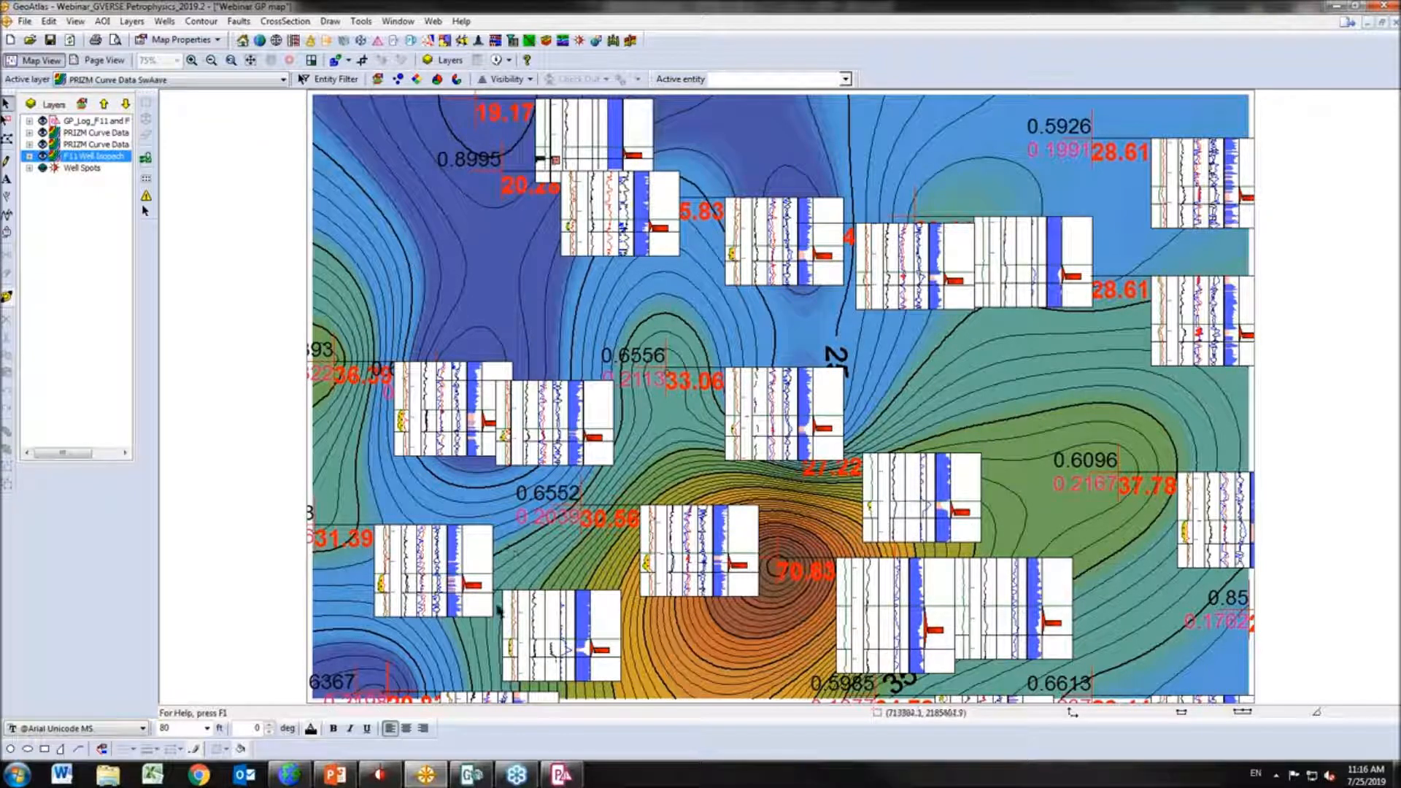
# Switch to GVERSE Geomodeling, check the available GeoAtlas layers and hide the F11 Well Isopach layer in the map view
pyautogui.moveTo(468, 776)
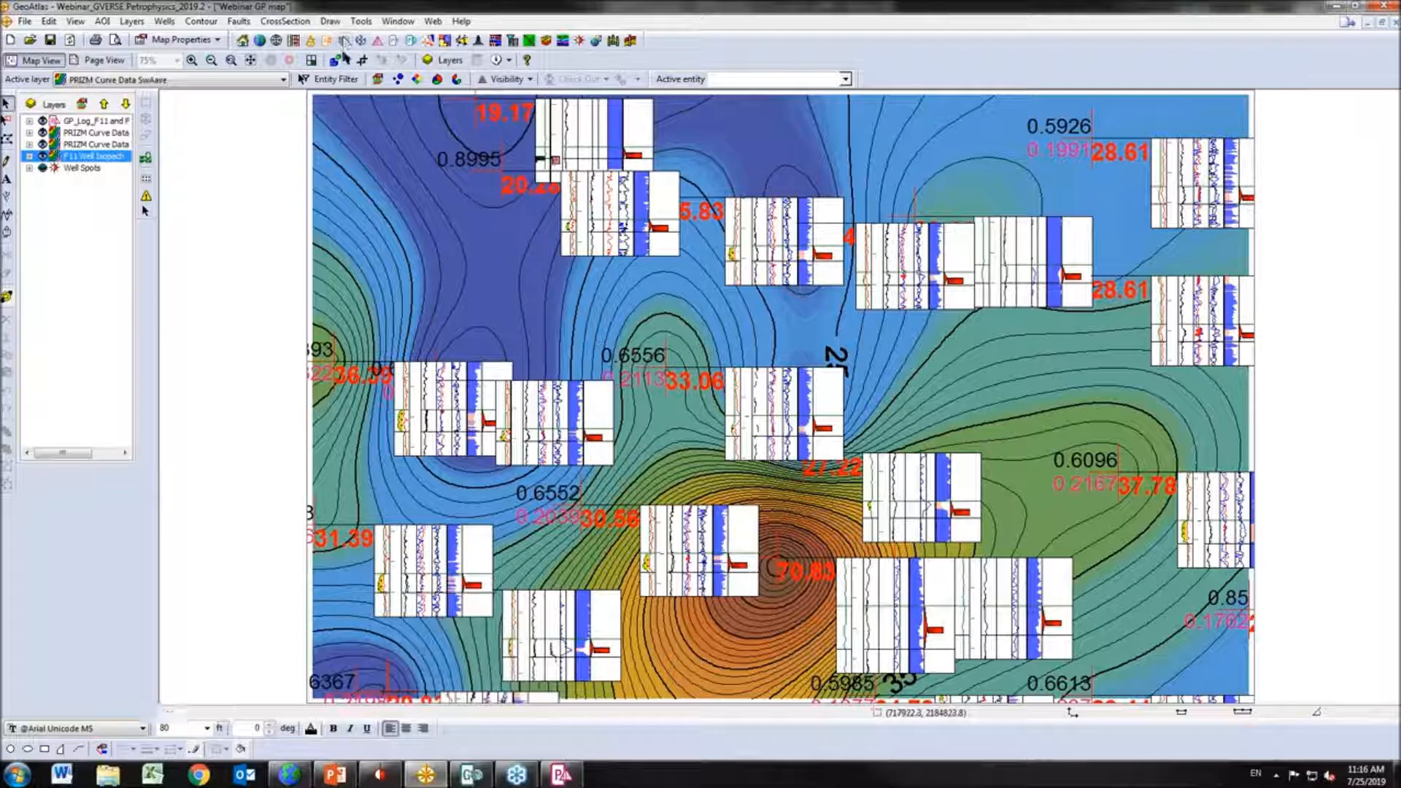
pyautogui.click(471, 775)
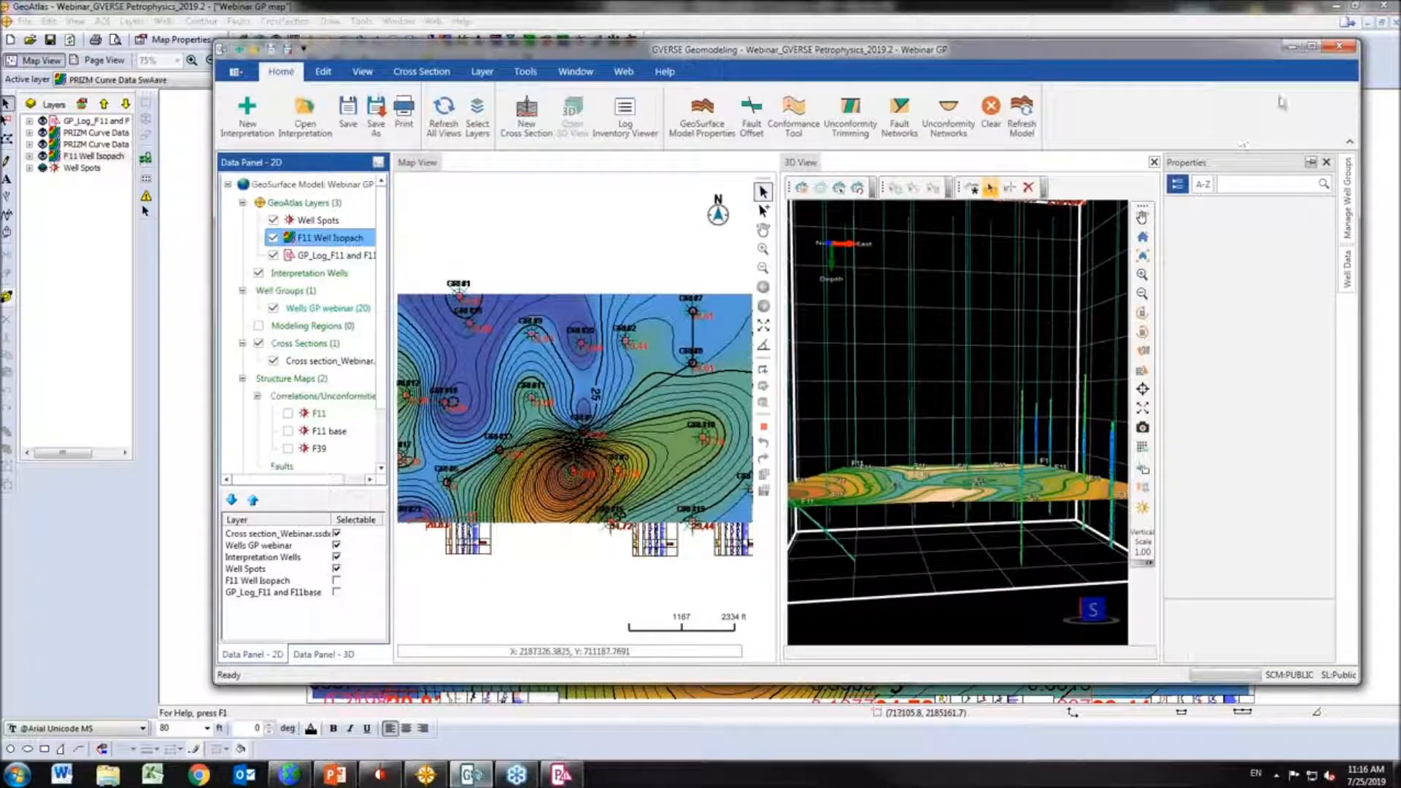
pyautogui.click(1312, 47)
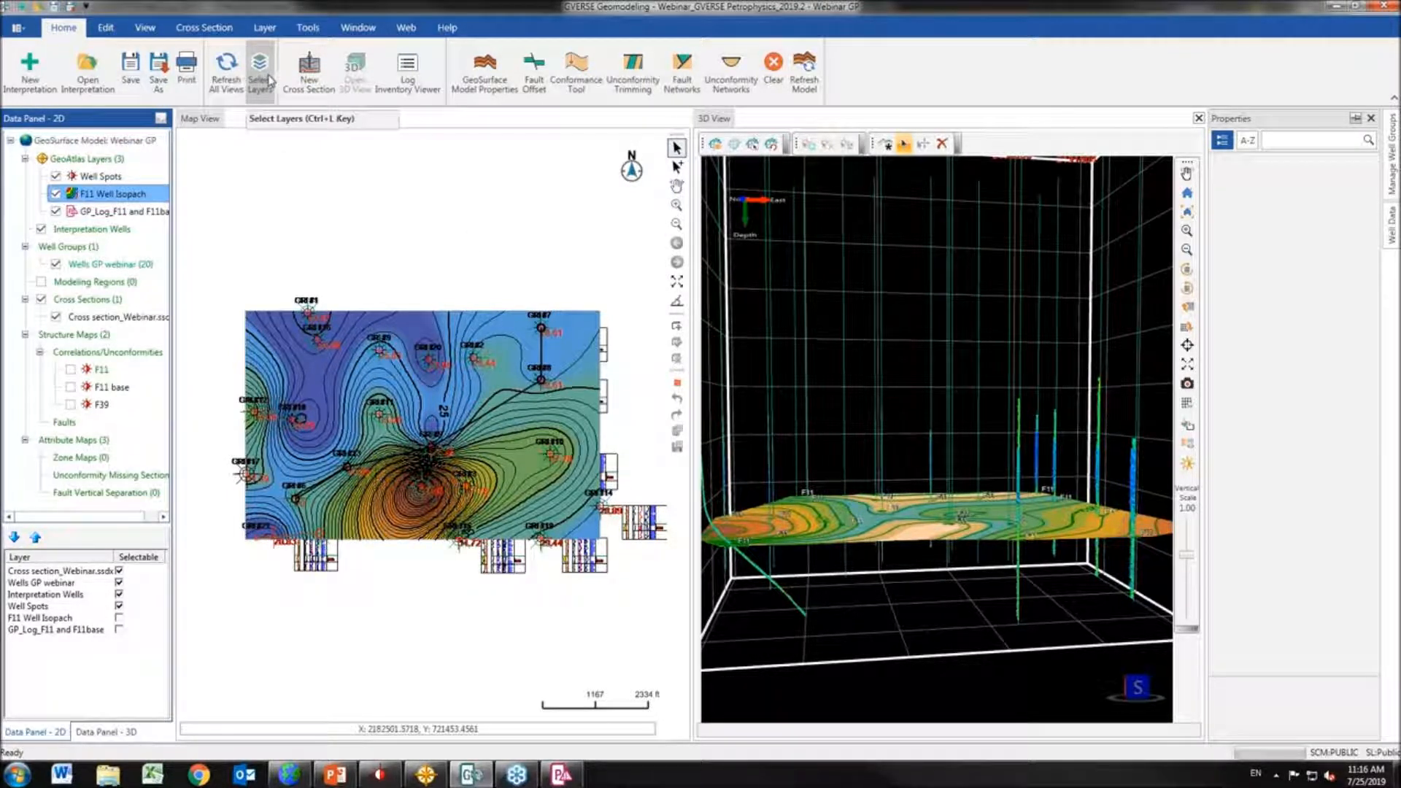
pyautogui.click(269, 80)
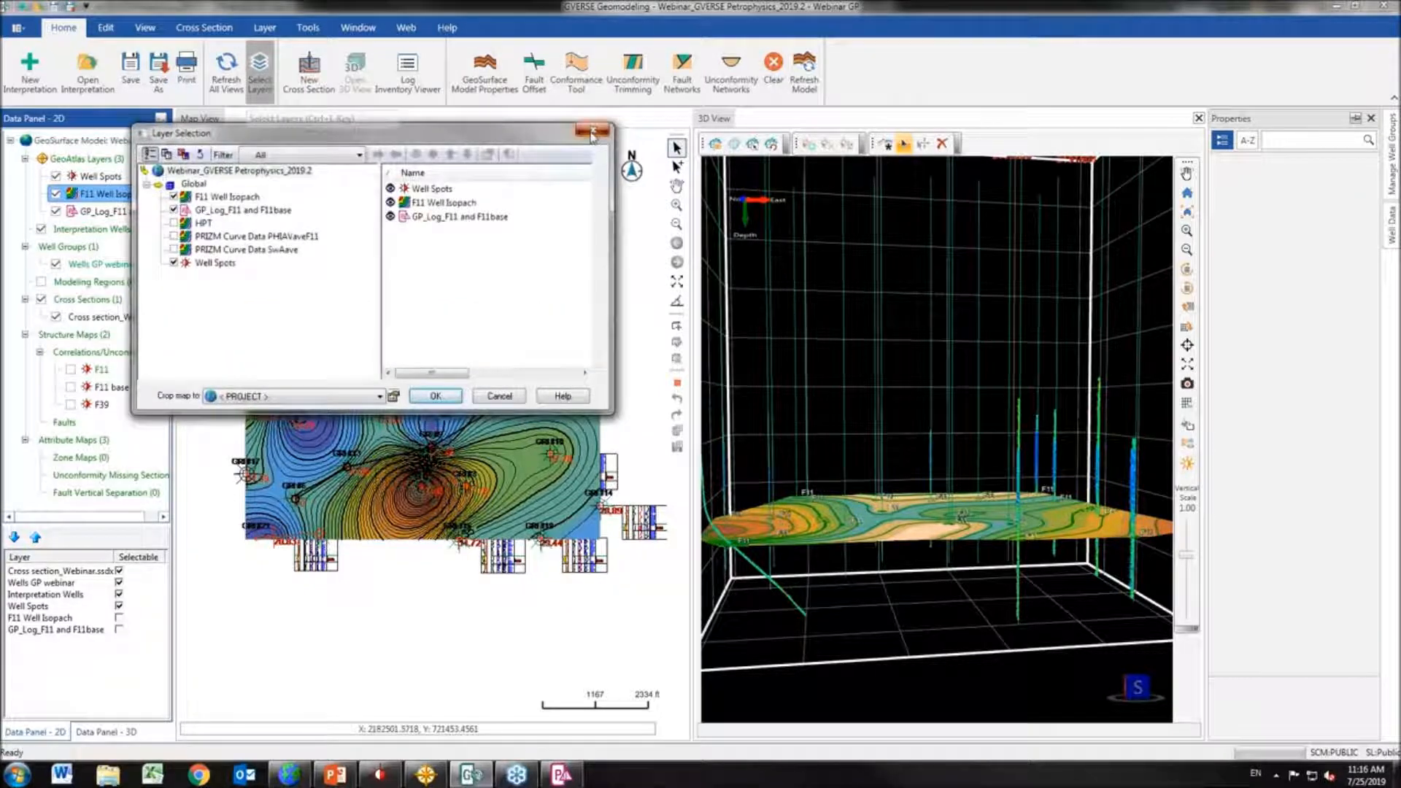
pyautogui.click(591, 133)
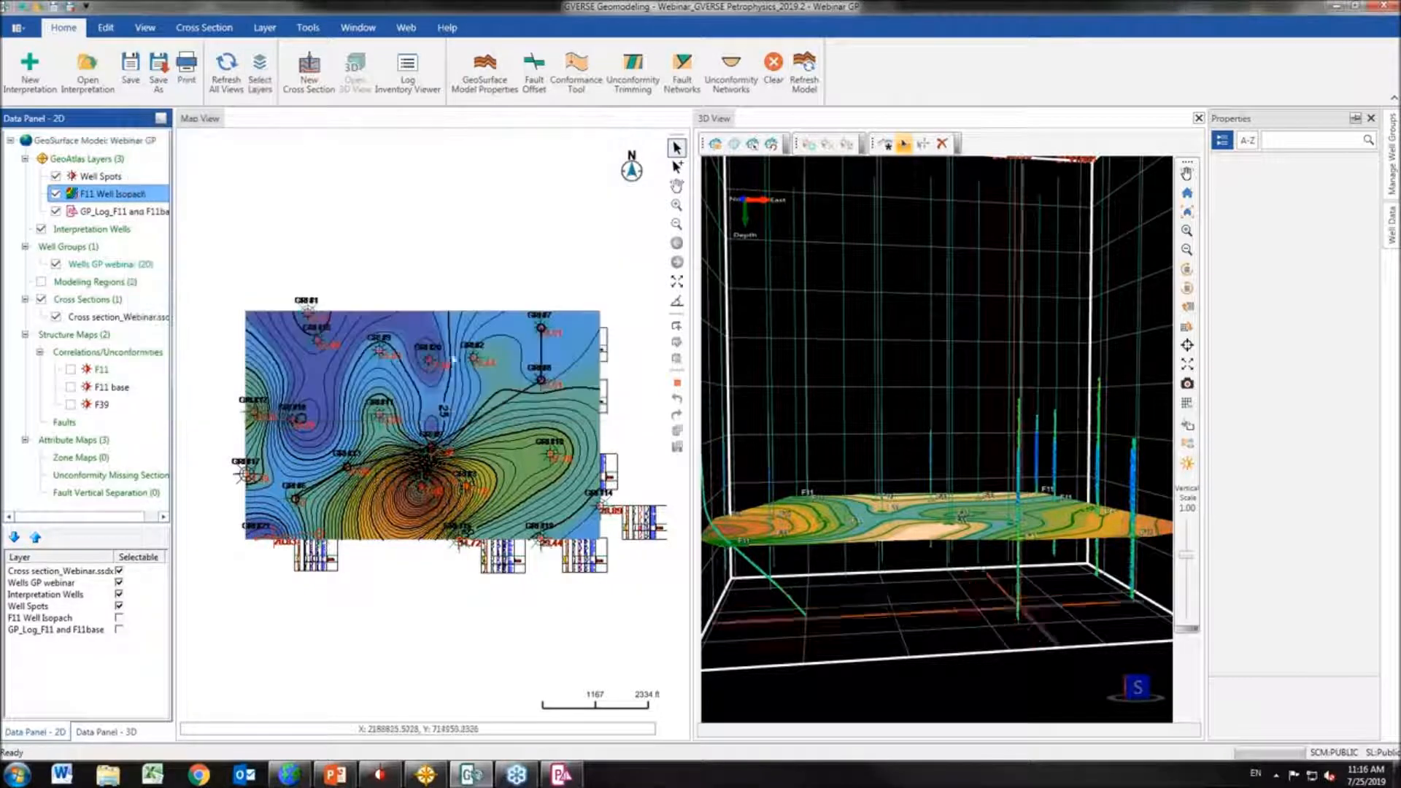
pyautogui.click(56, 194)
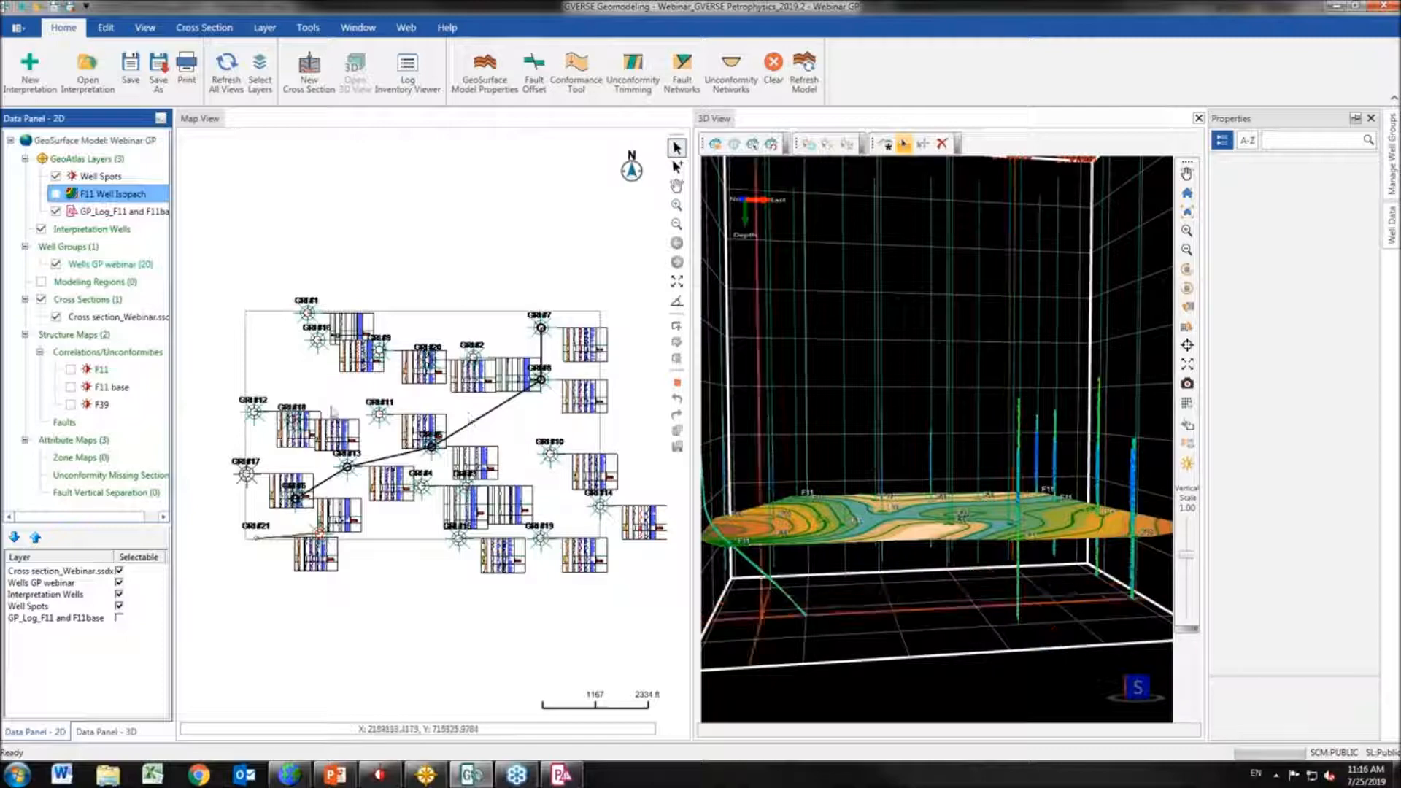
# Inspect the F11 surface and wells in 3D, and open the Cross section_Webinar cross section beside the 3D view
pyautogui.moveTo(1064, 495); pyautogui.dragTo(892, 630)
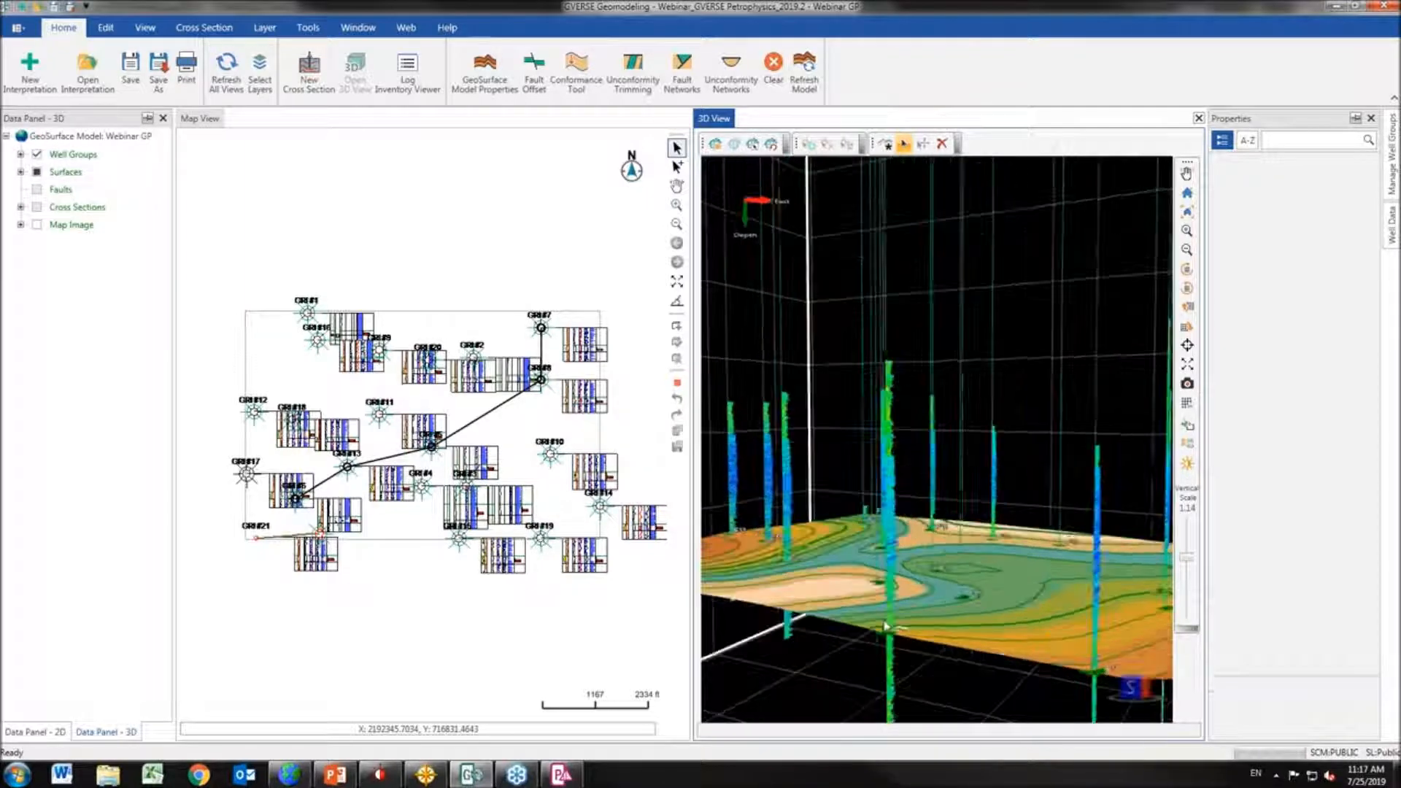
pyautogui.click(49, 736)
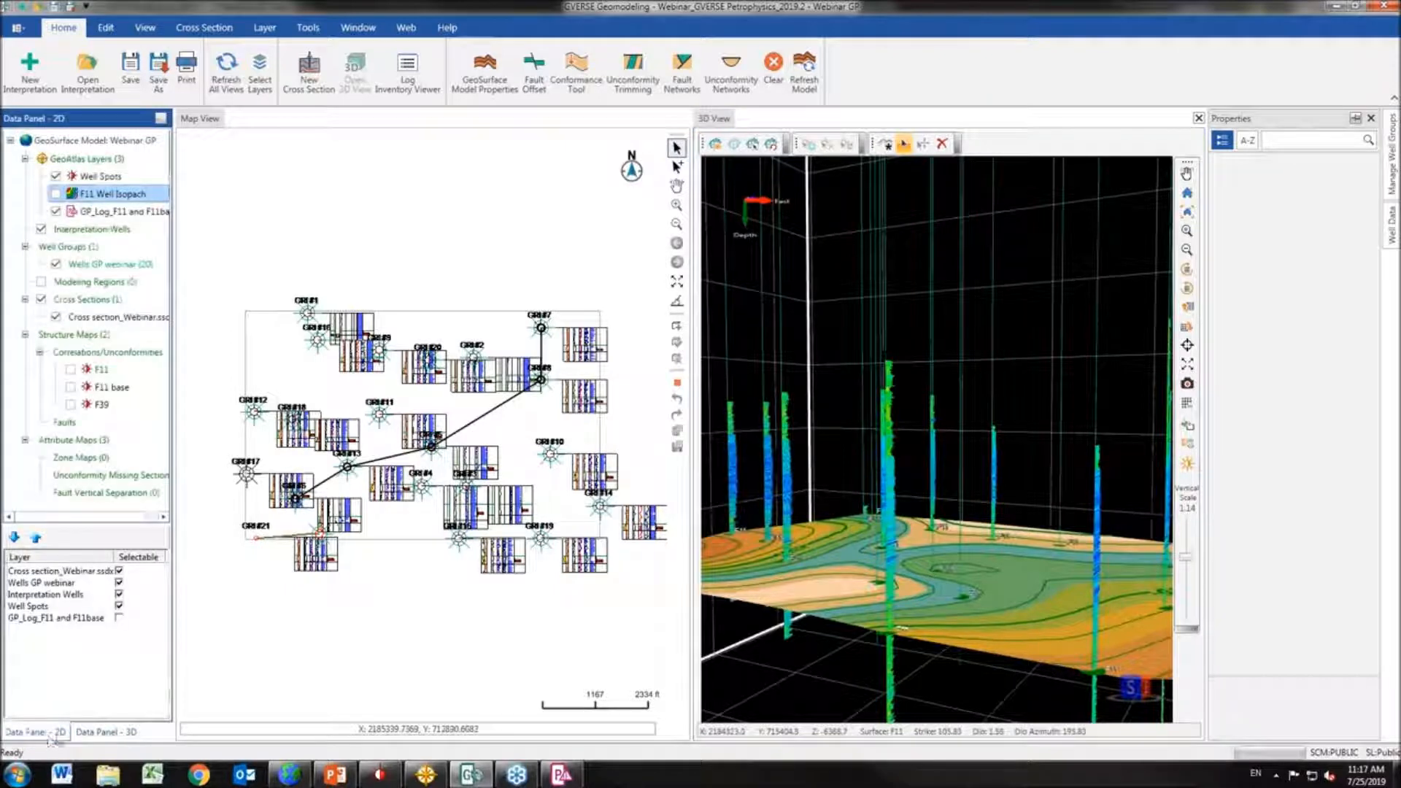
pyautogui.click(111, 321)
pyautogui.rightClick(111, 321)
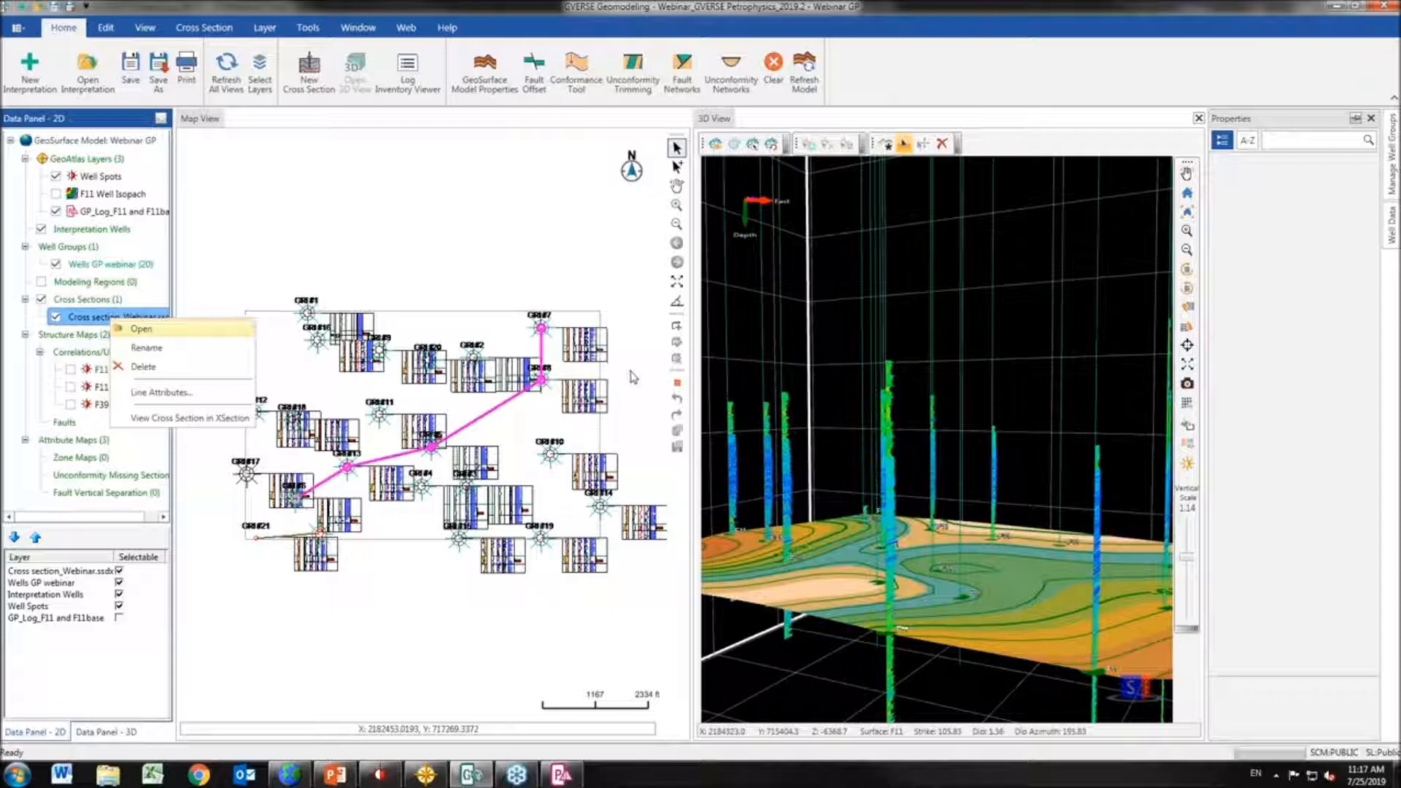
pyautogui.press('Return')
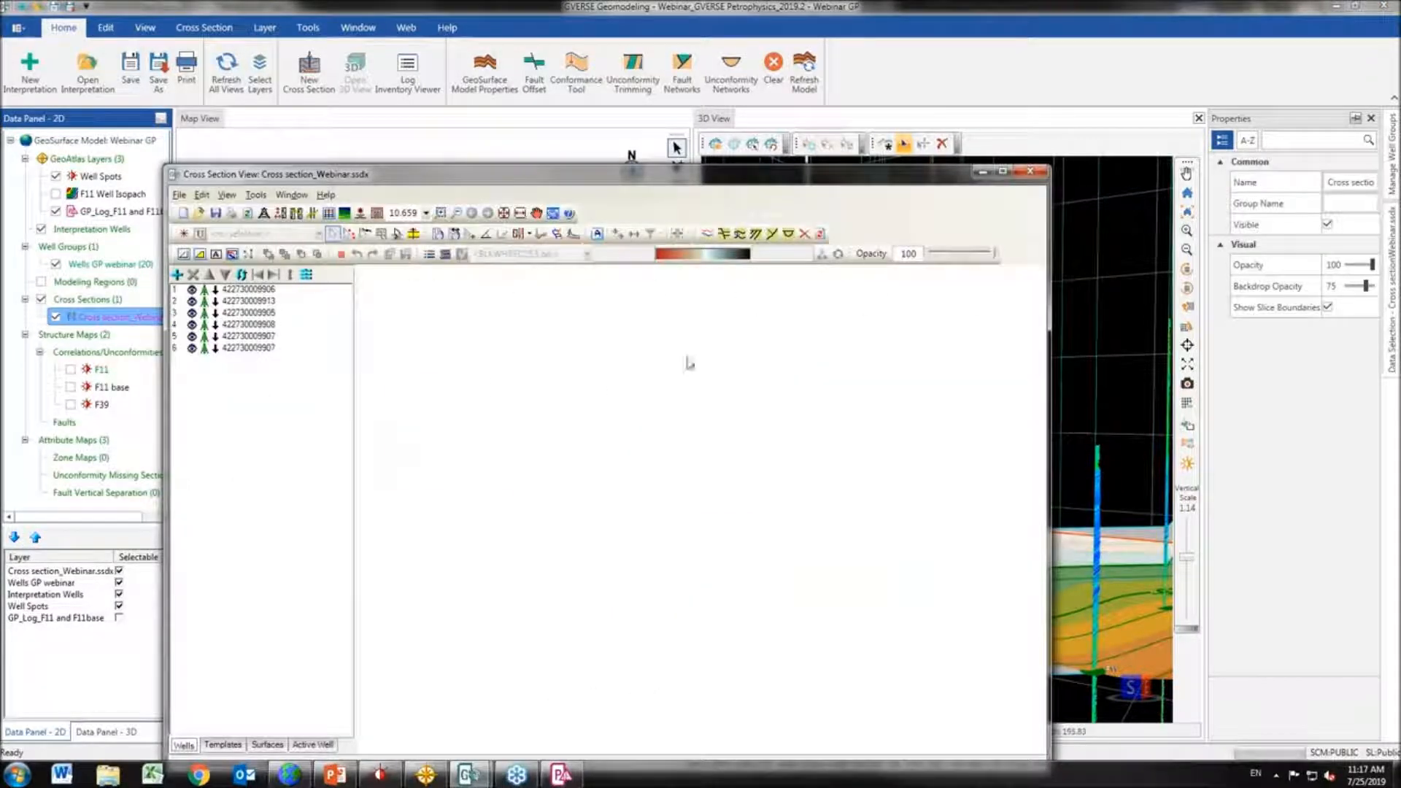
pyautogui.moveTo(914, 175); pyautogui.dragTo(694, 126)
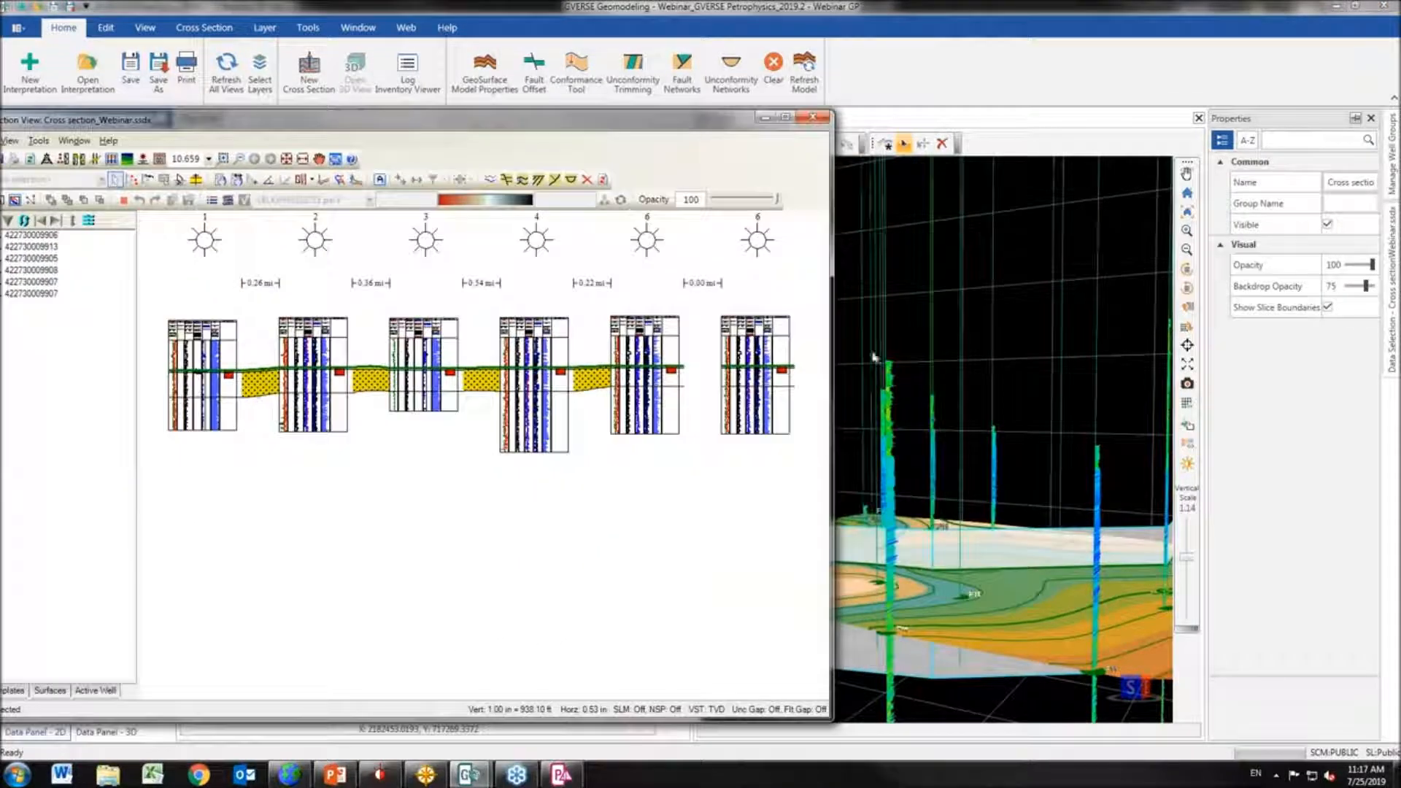
# Examine the cross section's panel against the F11 surface in the 3D view and return to the cross section window
pyautogui.moveTo(1008, 566)
pyautogui.mouseDown()
pyautogui.moveTo(1037, 566)
pyautogui.moveTo(1018, 549)
pyautogui.moveTo(1011, 573)
pyautogui.mouseUp()
pyautogui.moveTo(868, 584); pyautogui.dragTo(851, 602)
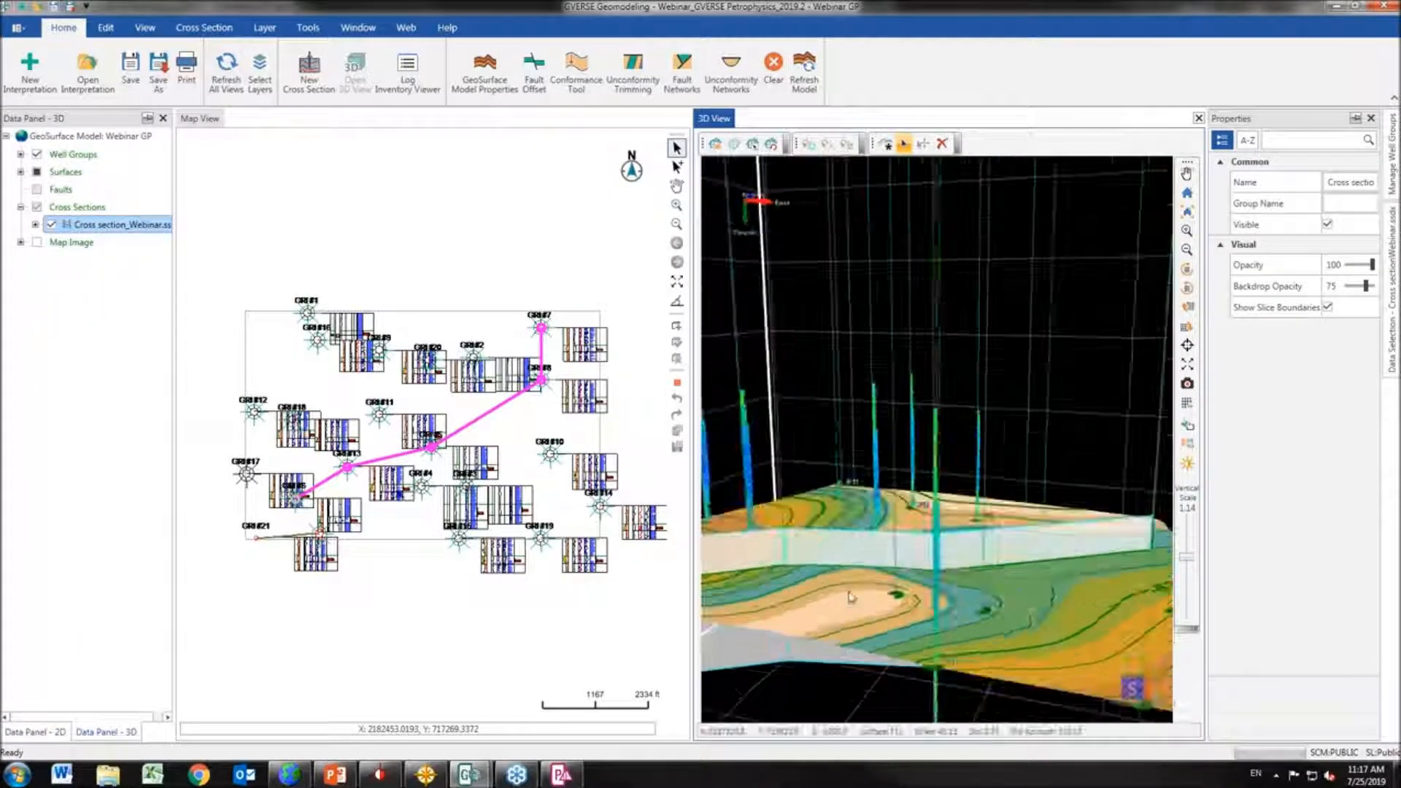
pyautogui.moveTo(511, 775)
pyautogui.click(540, 722)
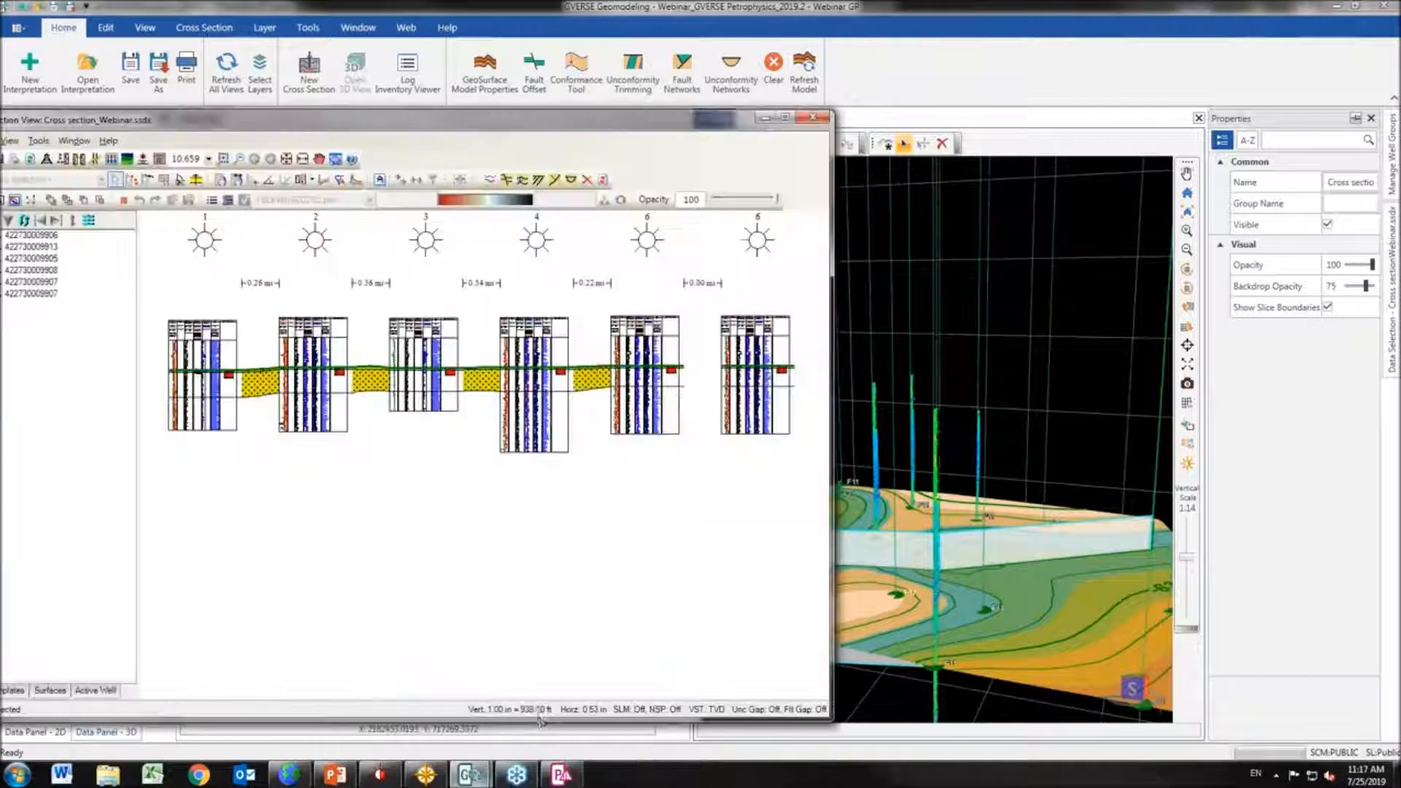
# Enlarge the cross section window and zoom in on the log tracks and sand fill between the wells
pyautogui.click(785, 118)
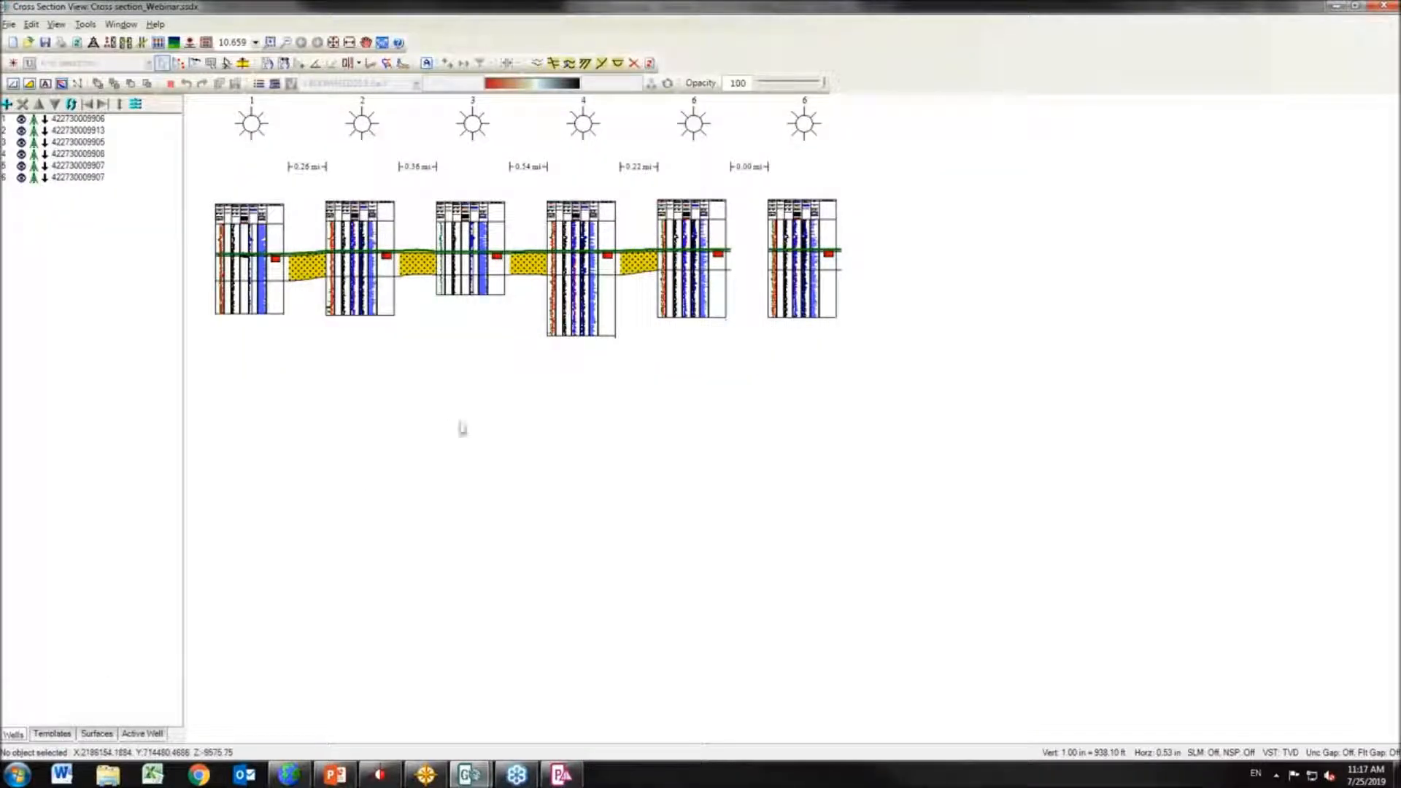
pyautogui.click(269, 41)
pyautogui.moveTo(227, 190); pyautogui.dragTo(849, 364)
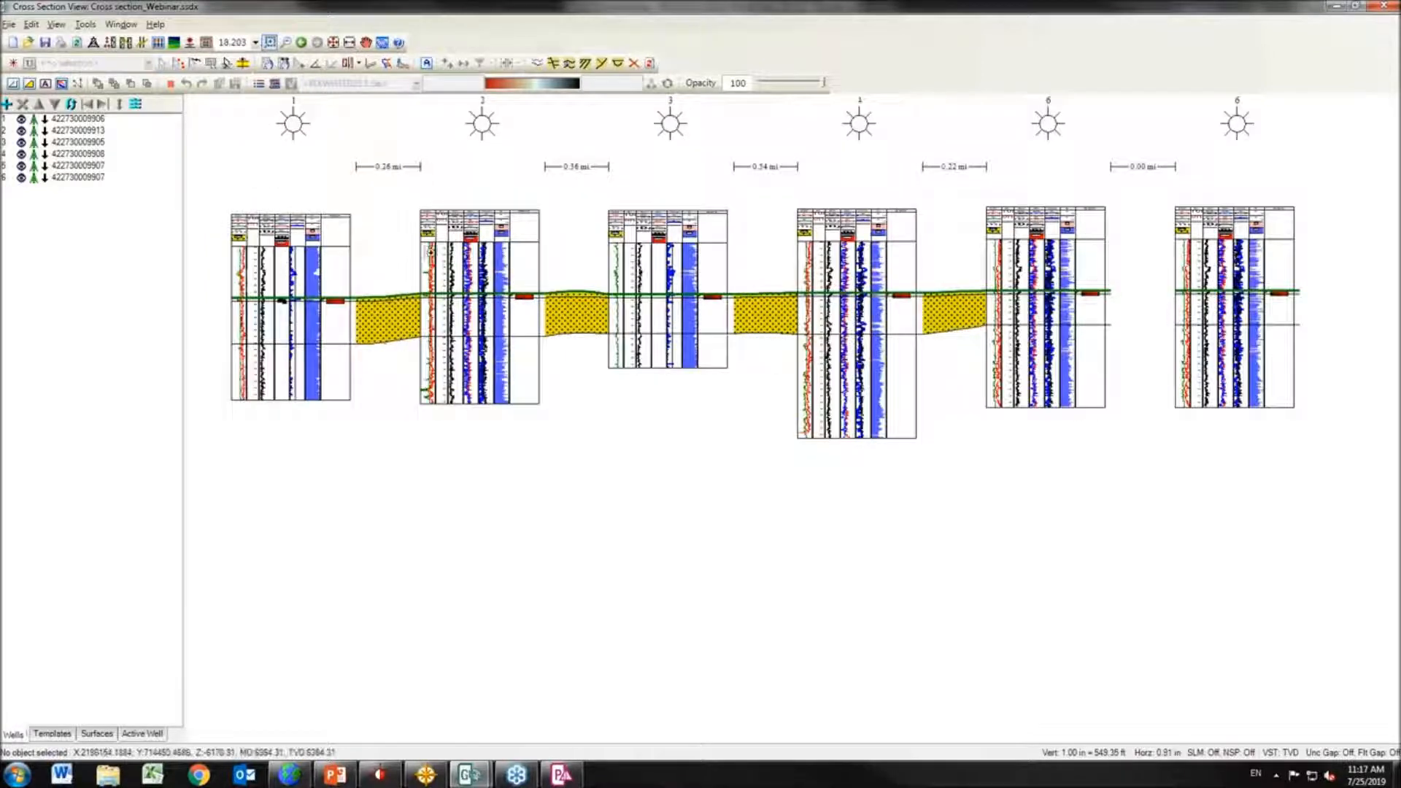
pyautogui.moveTo(335, 207); pyautogui.dragTo(1308, 406)
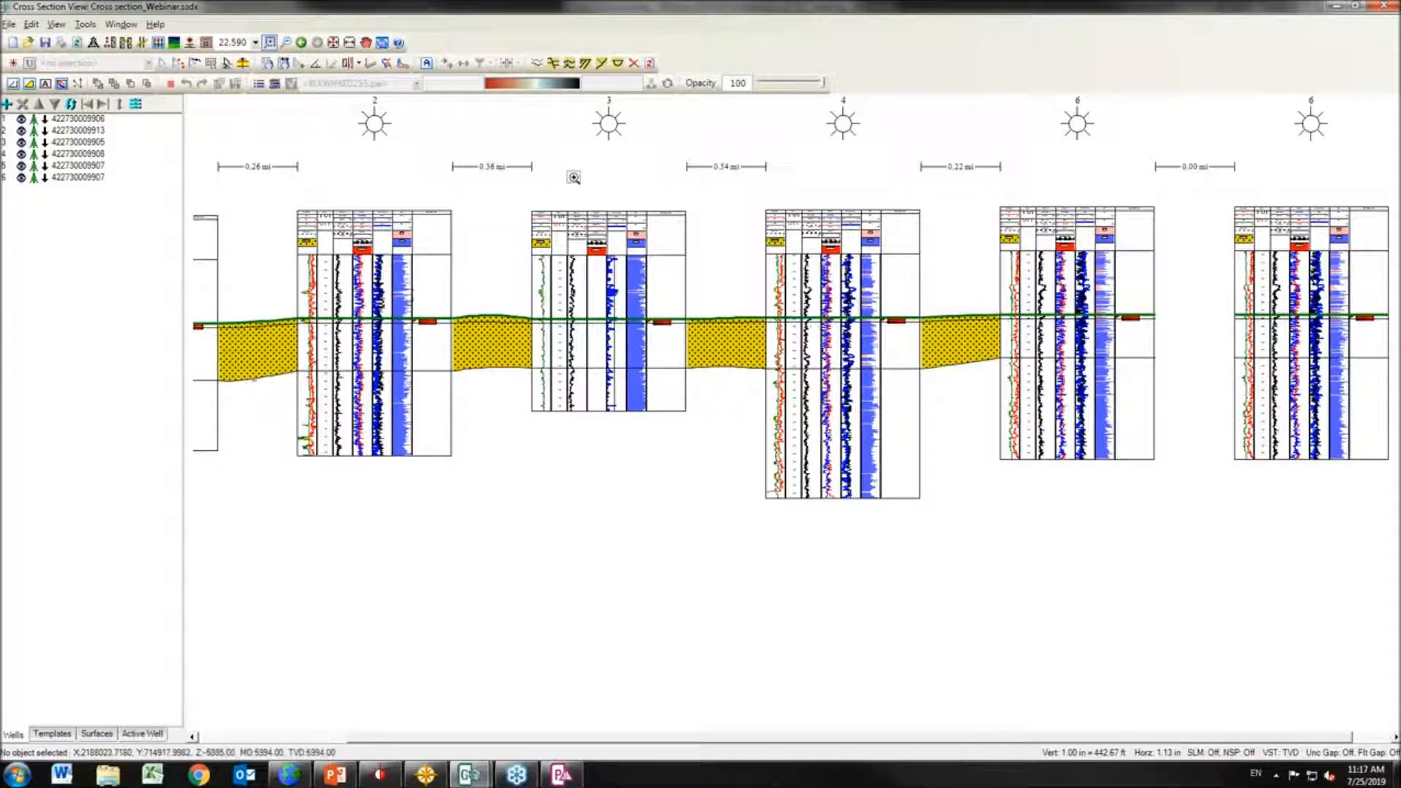
# Set the cross section's UDE set to <None> and its default log template to the project template listed directly after <Stick Section>
pyautogui.click(93, 43)
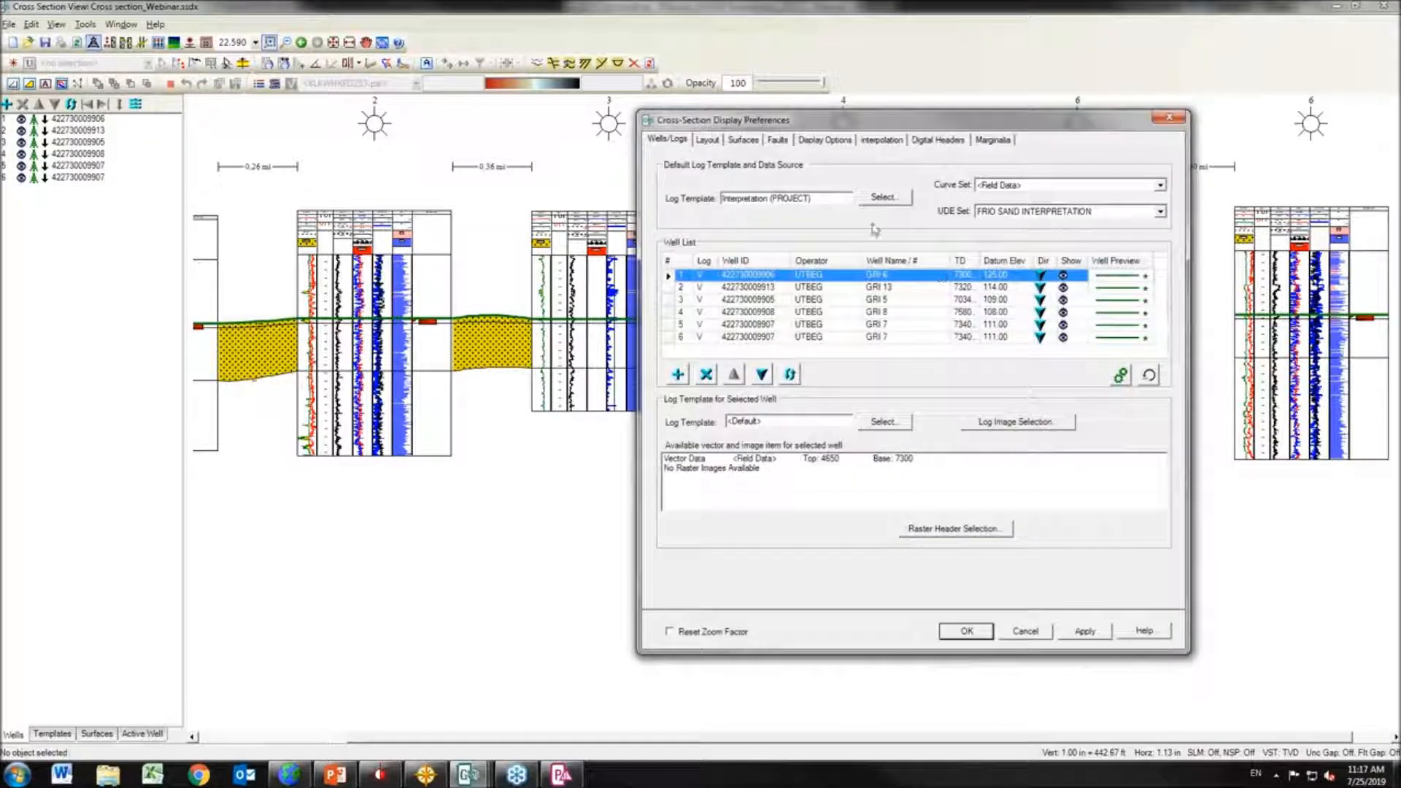
pyautogui.click(1113, 213)
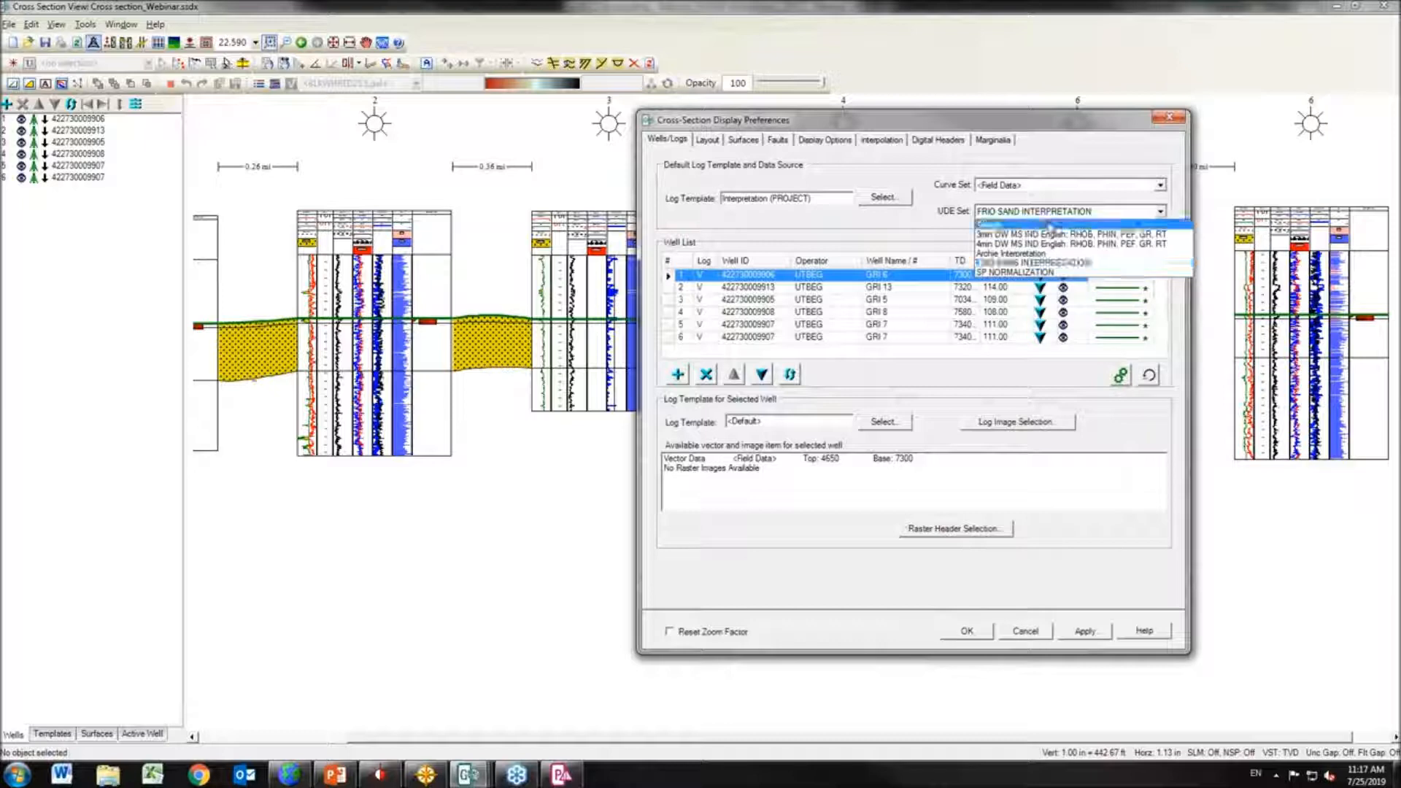
pyautogui.click(1018, 225)
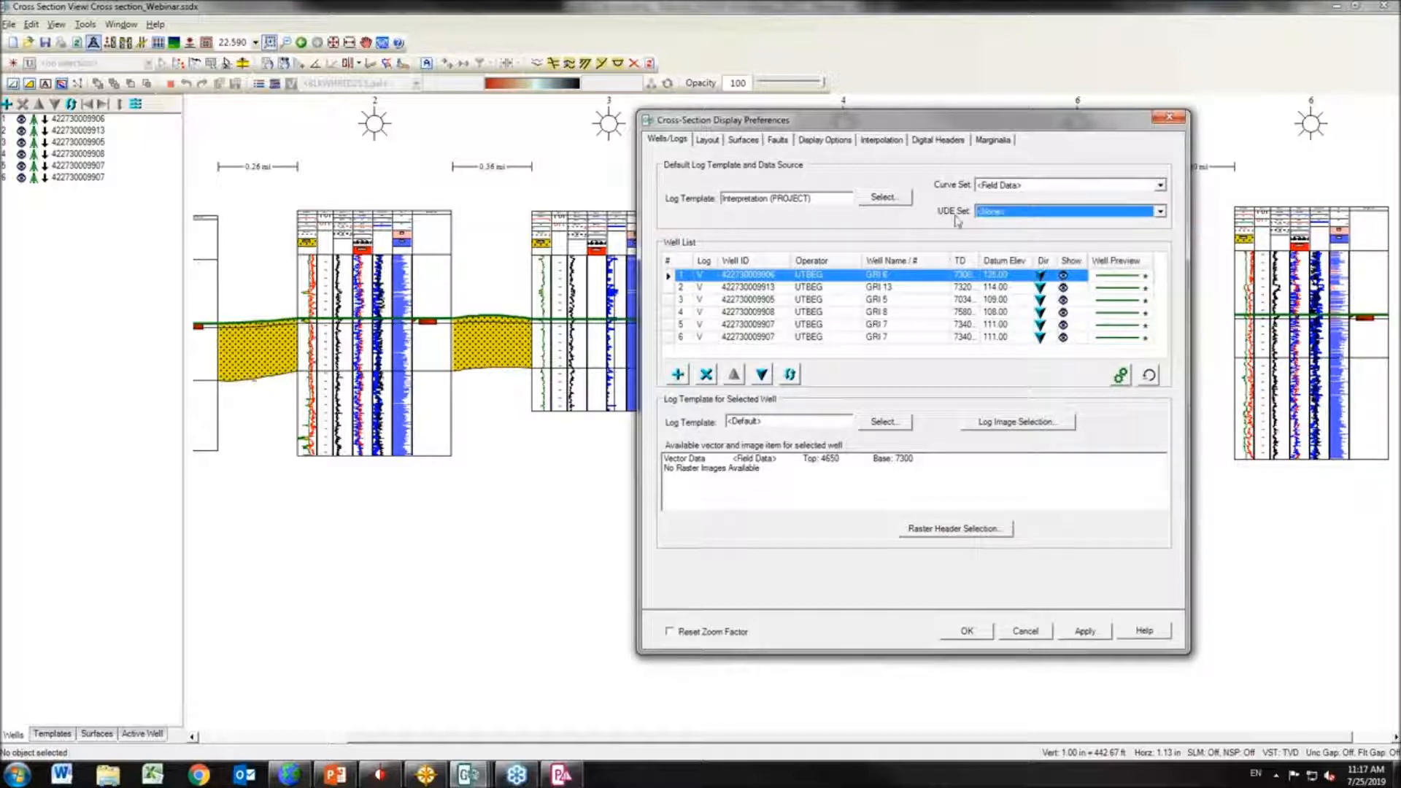
pyautogui.click(884, 198)
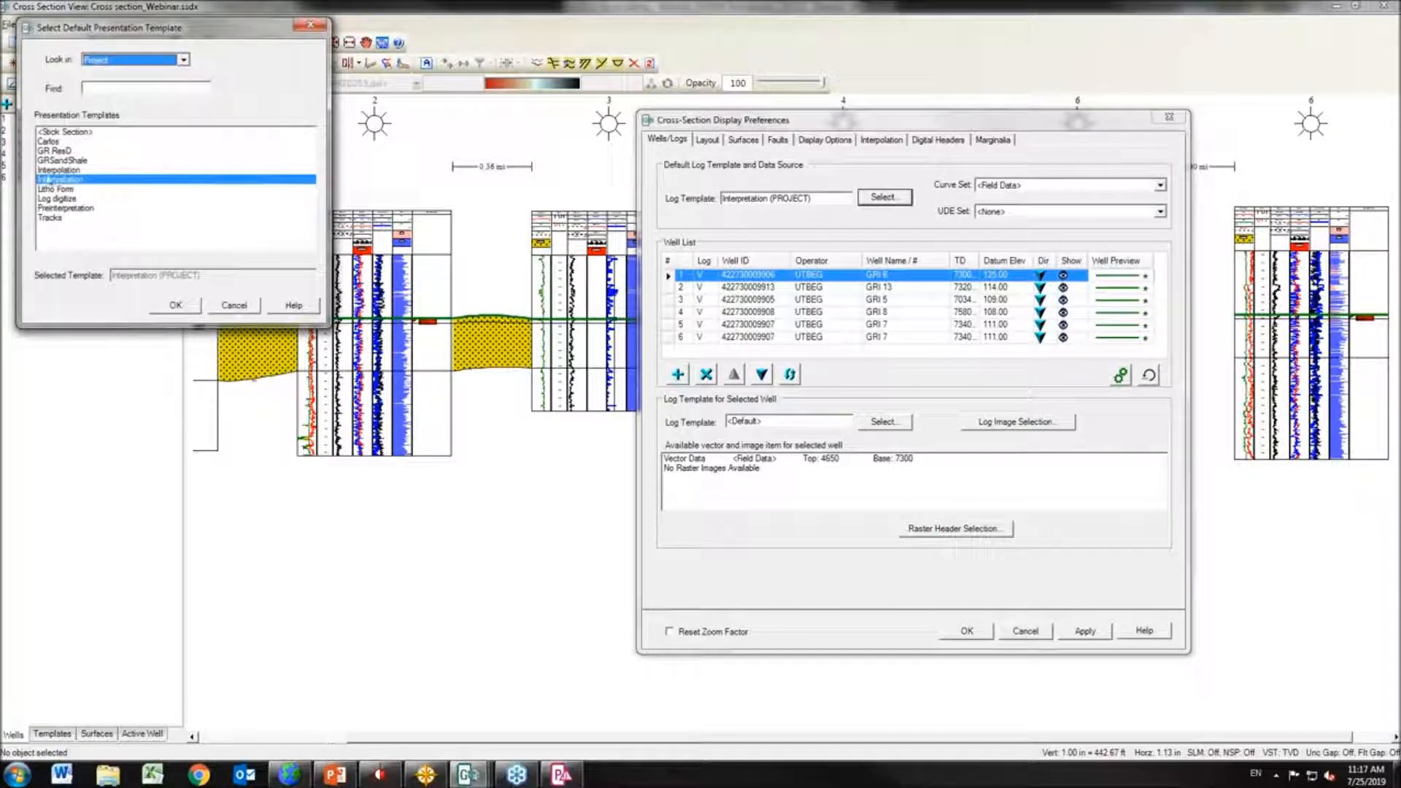
pyautogui.click(50, 141)
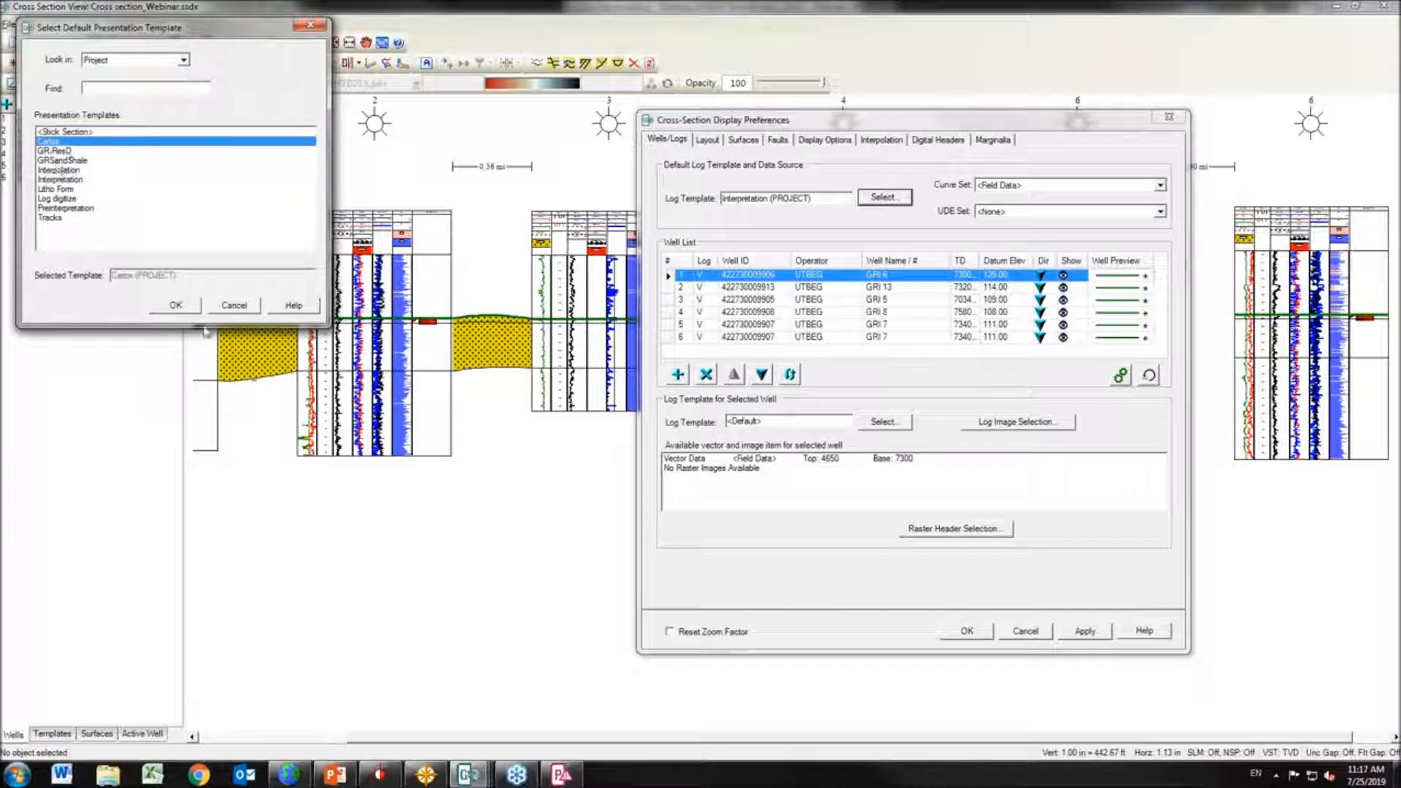
pyautogui.click(176, 306)
pyautogui.click(1086, 632)
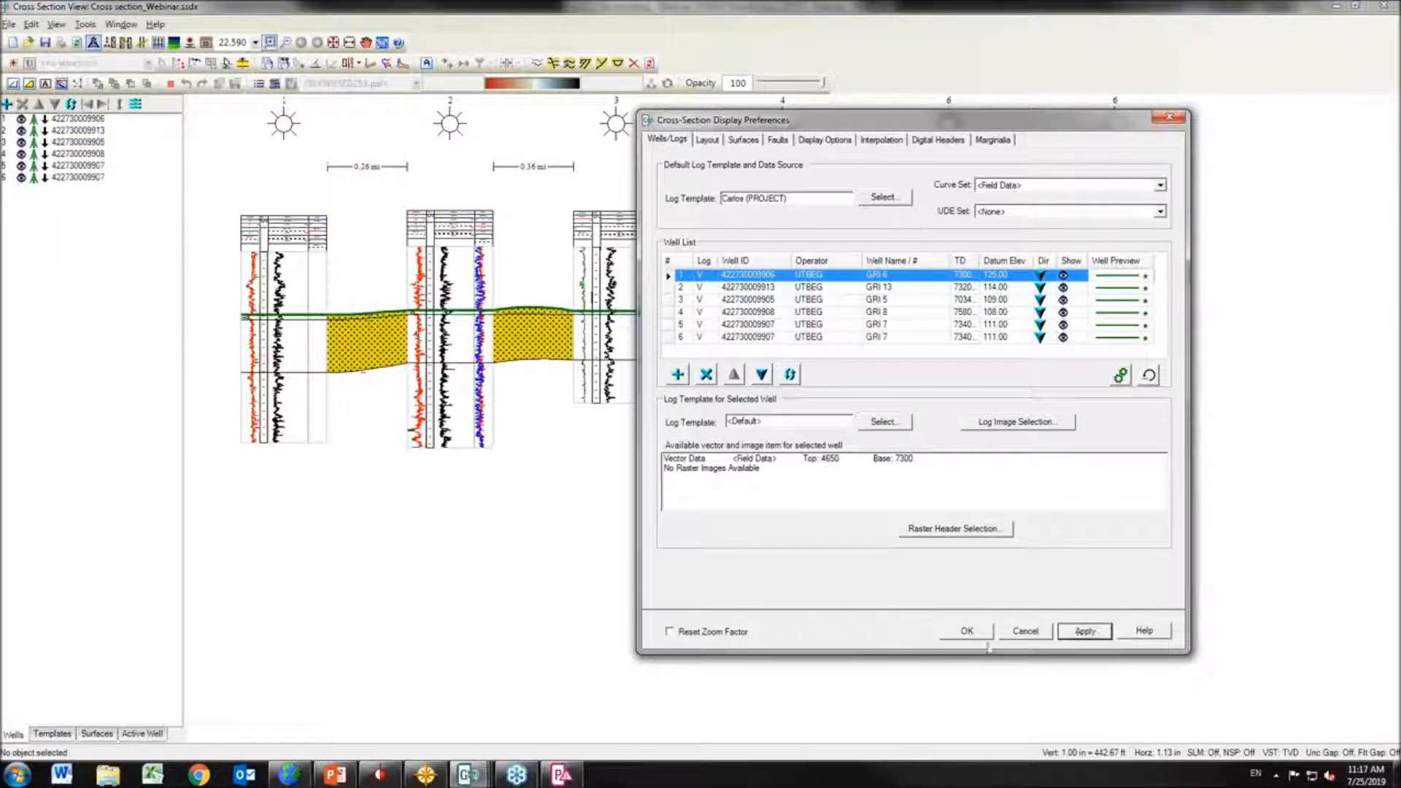
pyautogui.click(971, 634)
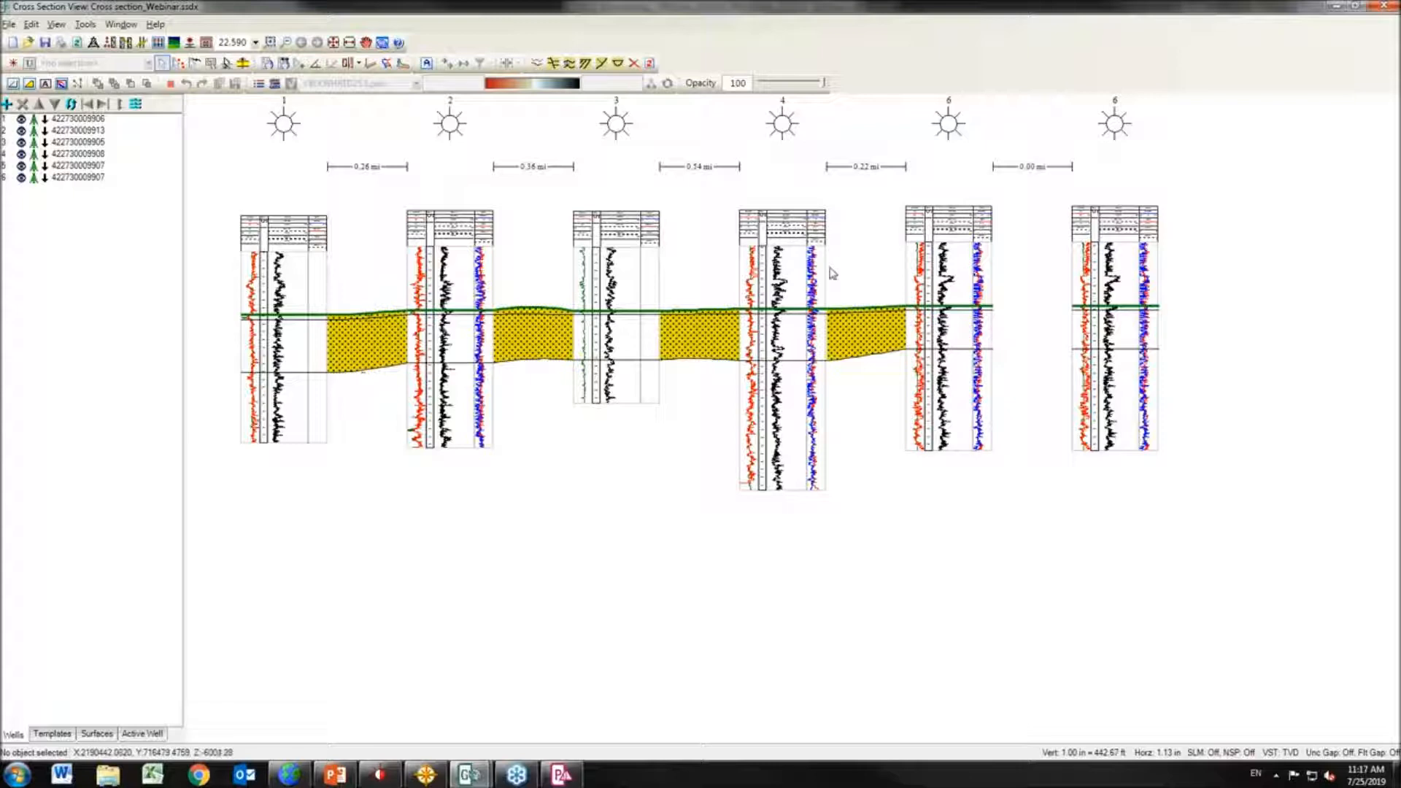
# Send the fourth well in the cross section to GVERSE Petrophysics and switch to that program
pyautogui.click(764, 264)
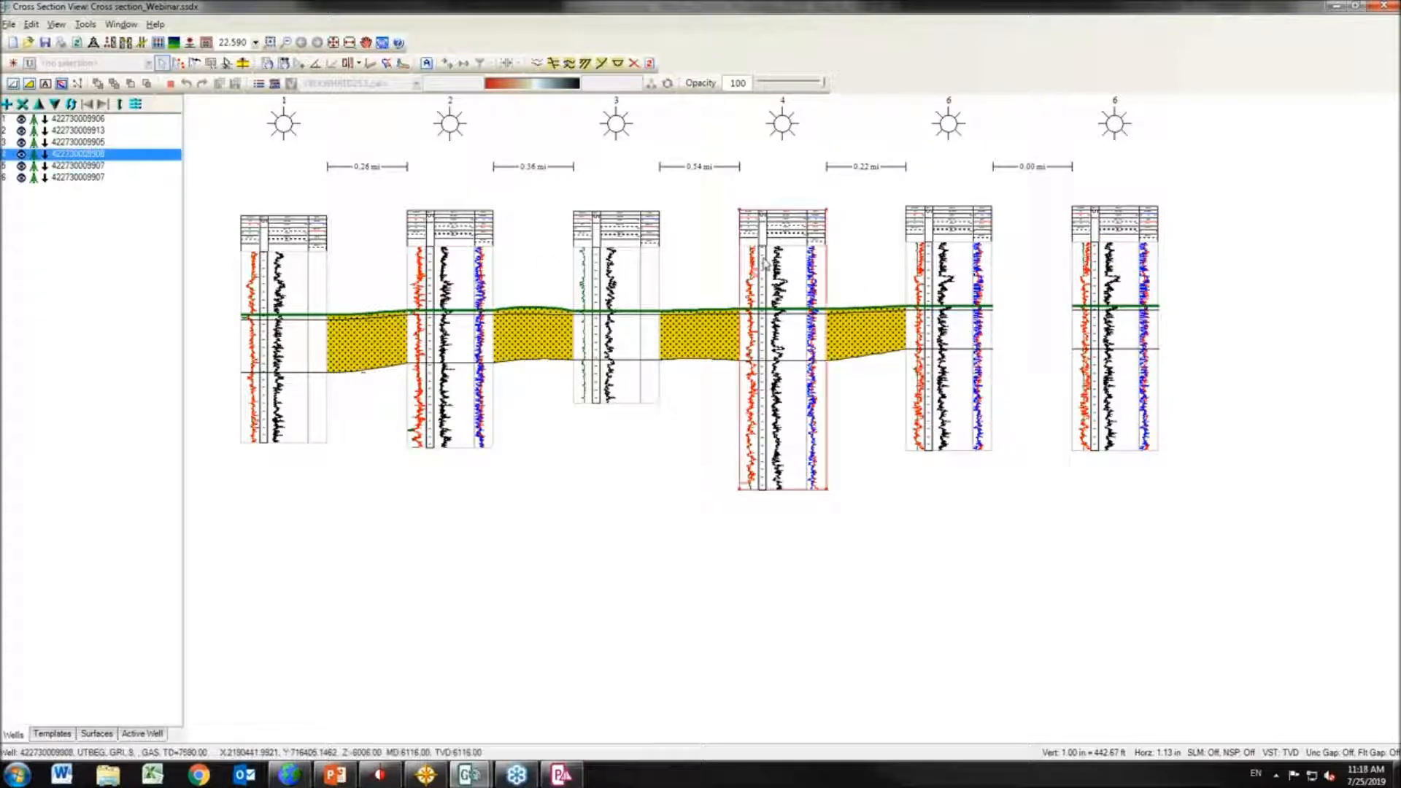
pyautogui.rightClick(765, 269)
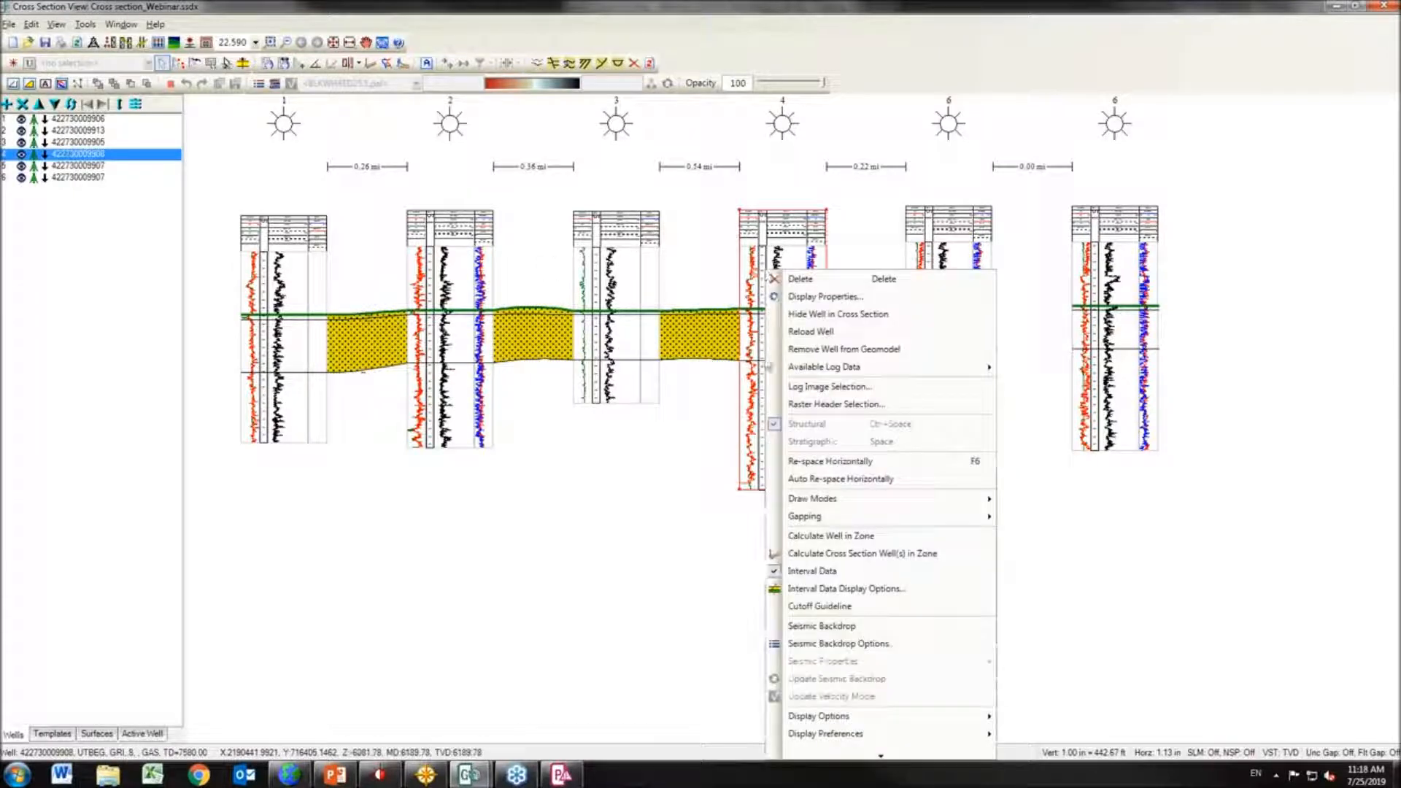
pyautogui.moveTo(888, 757)
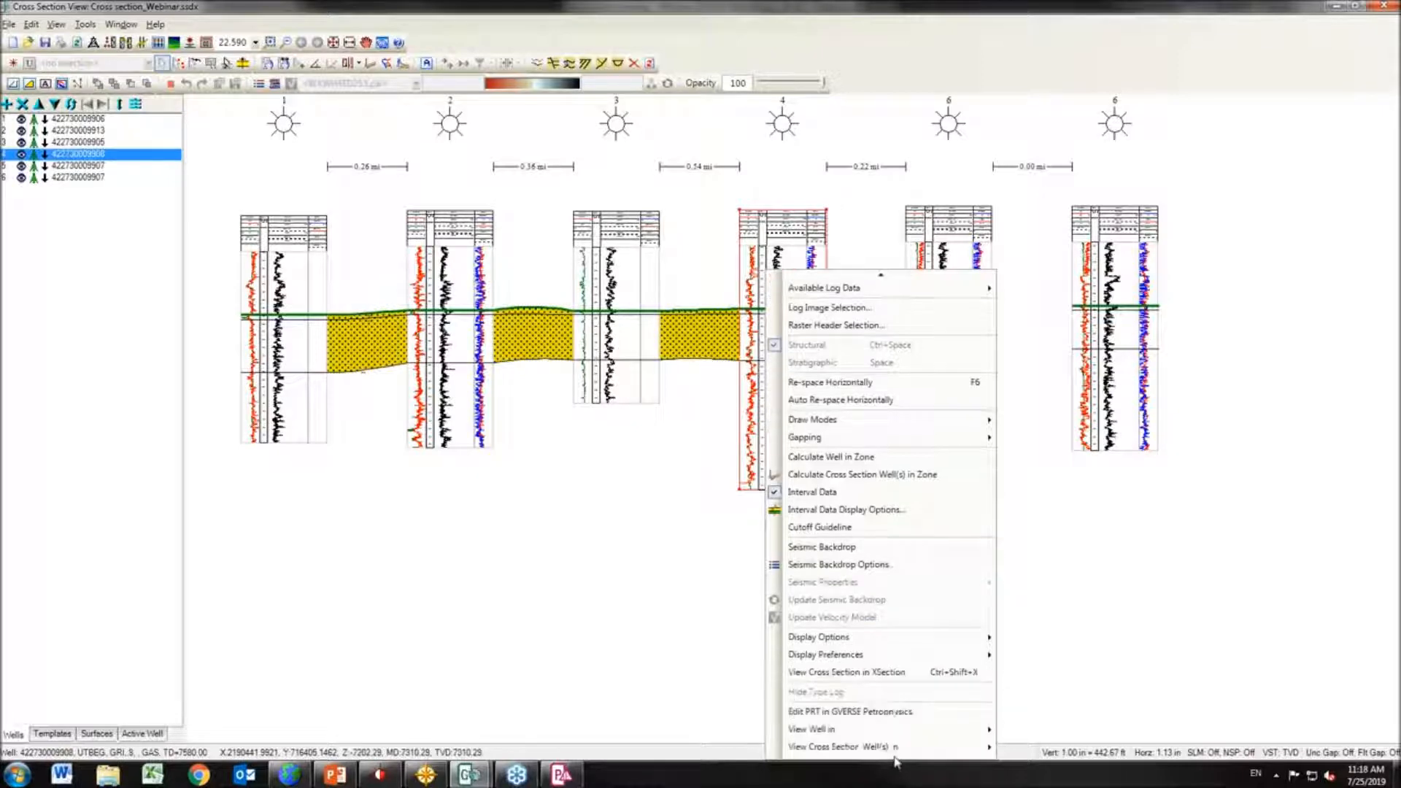
pyautogui.moveTo(905, 729)
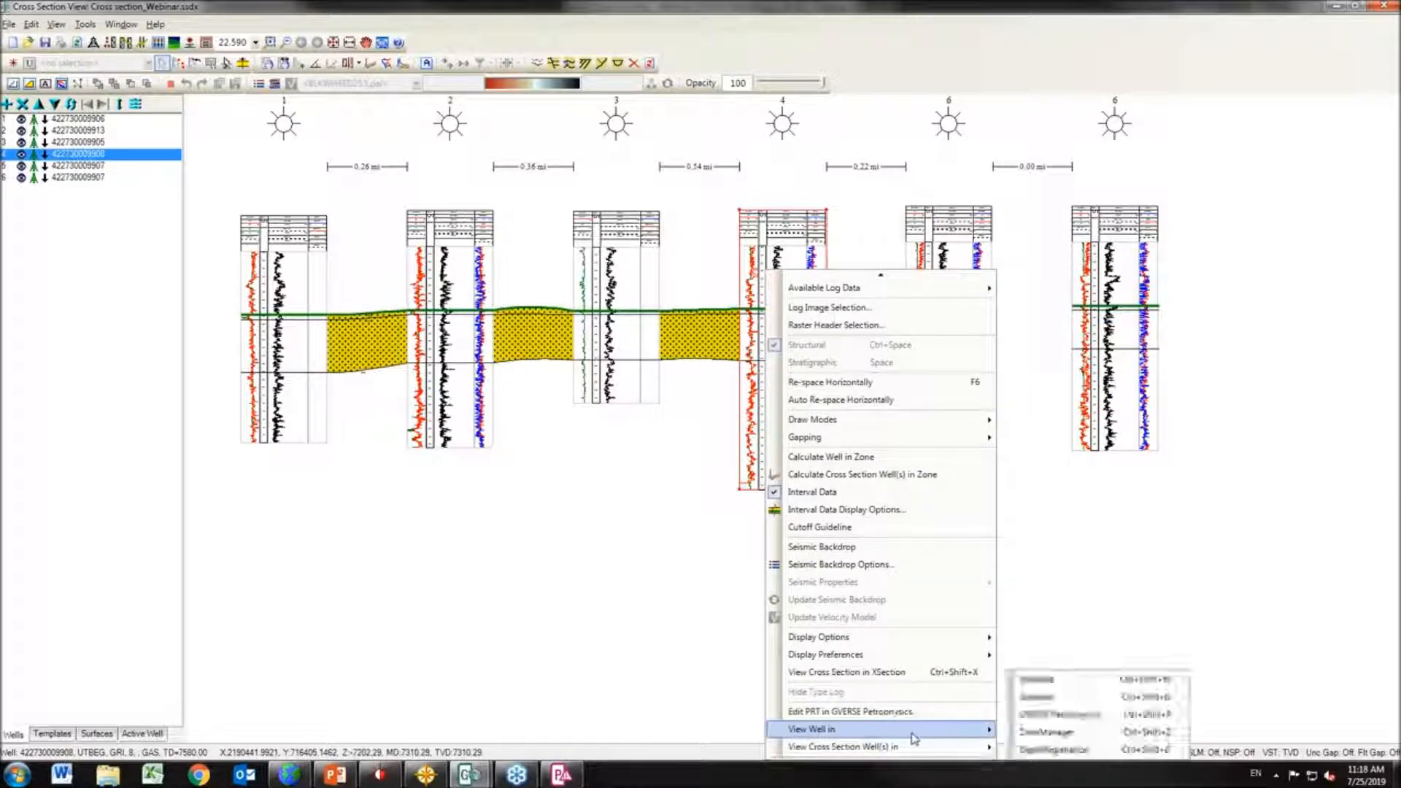
pyautogui.click(1091, 723)
pyautogui.click(577, 778)
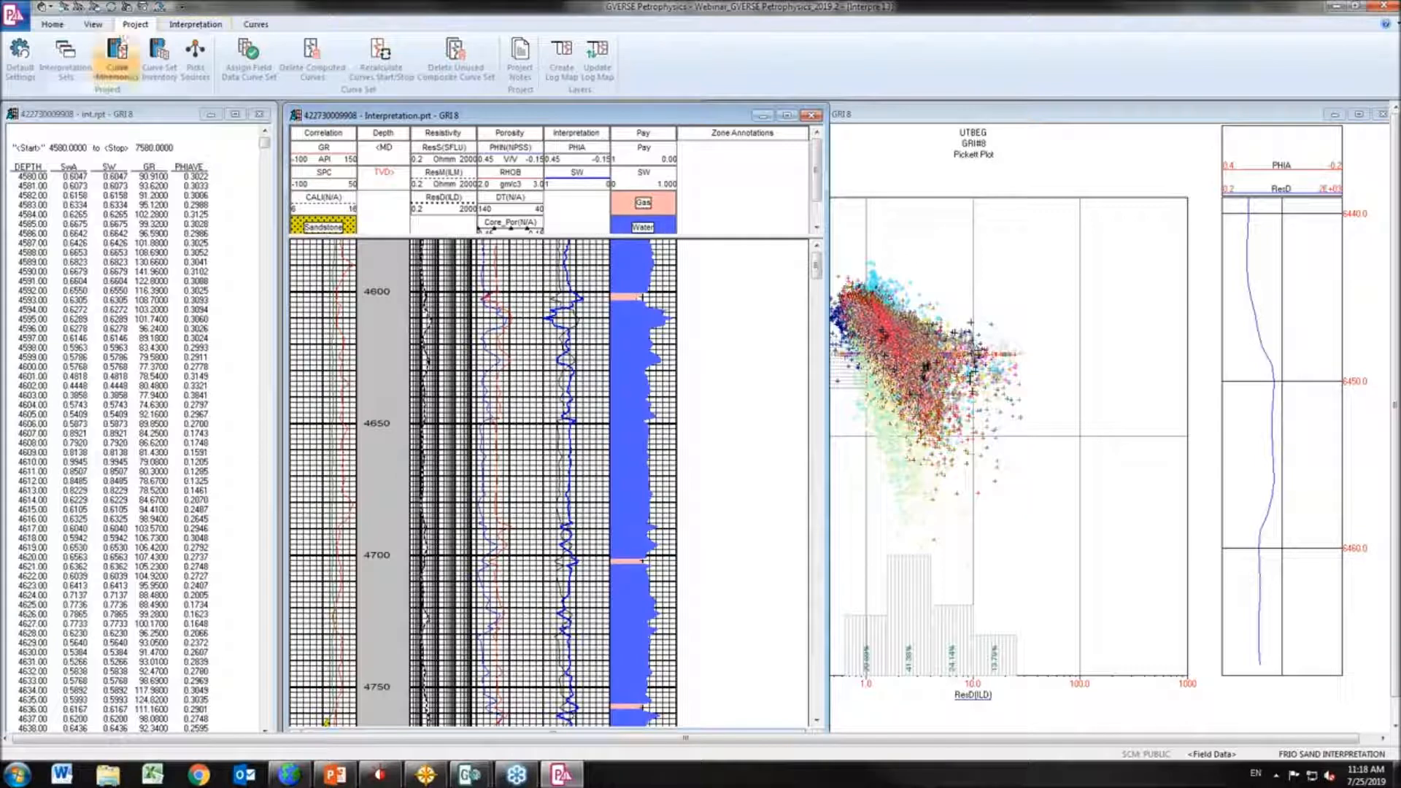
# Review the export formats available for the interpreted well data
pyautogui.click(53, 26)
pyautogui.click(16, 16)
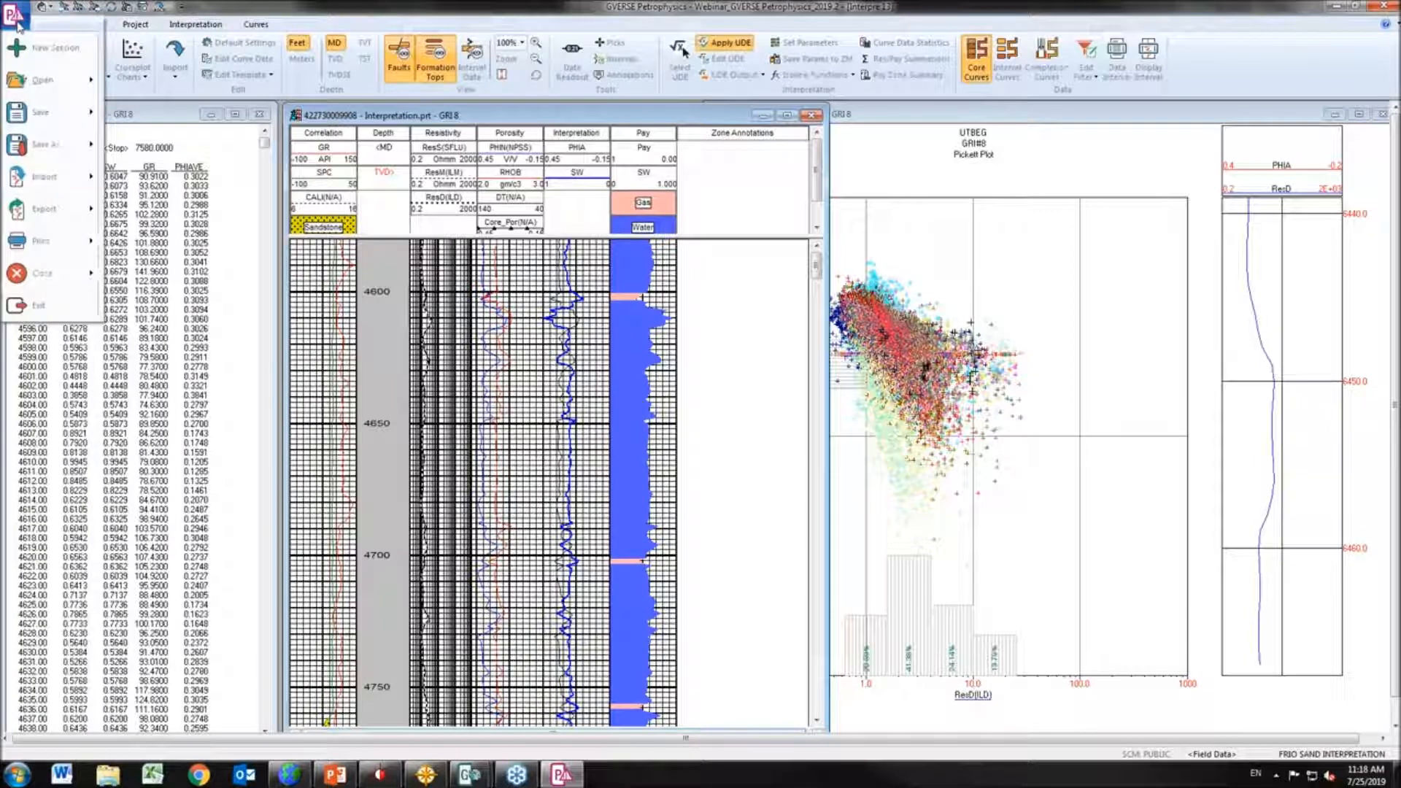
pyautogui.moveTo(58, 215)
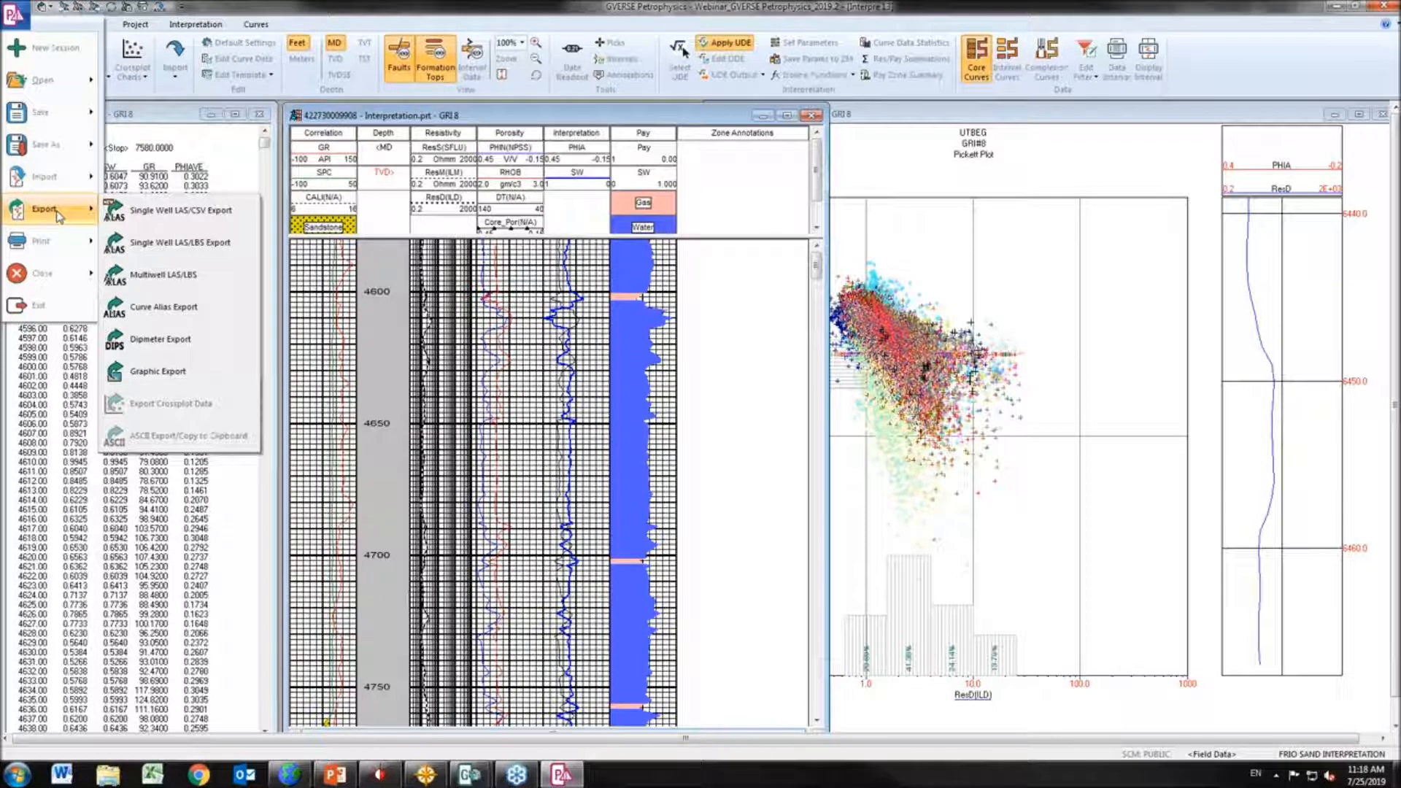
pyautogui.click(625, 115)
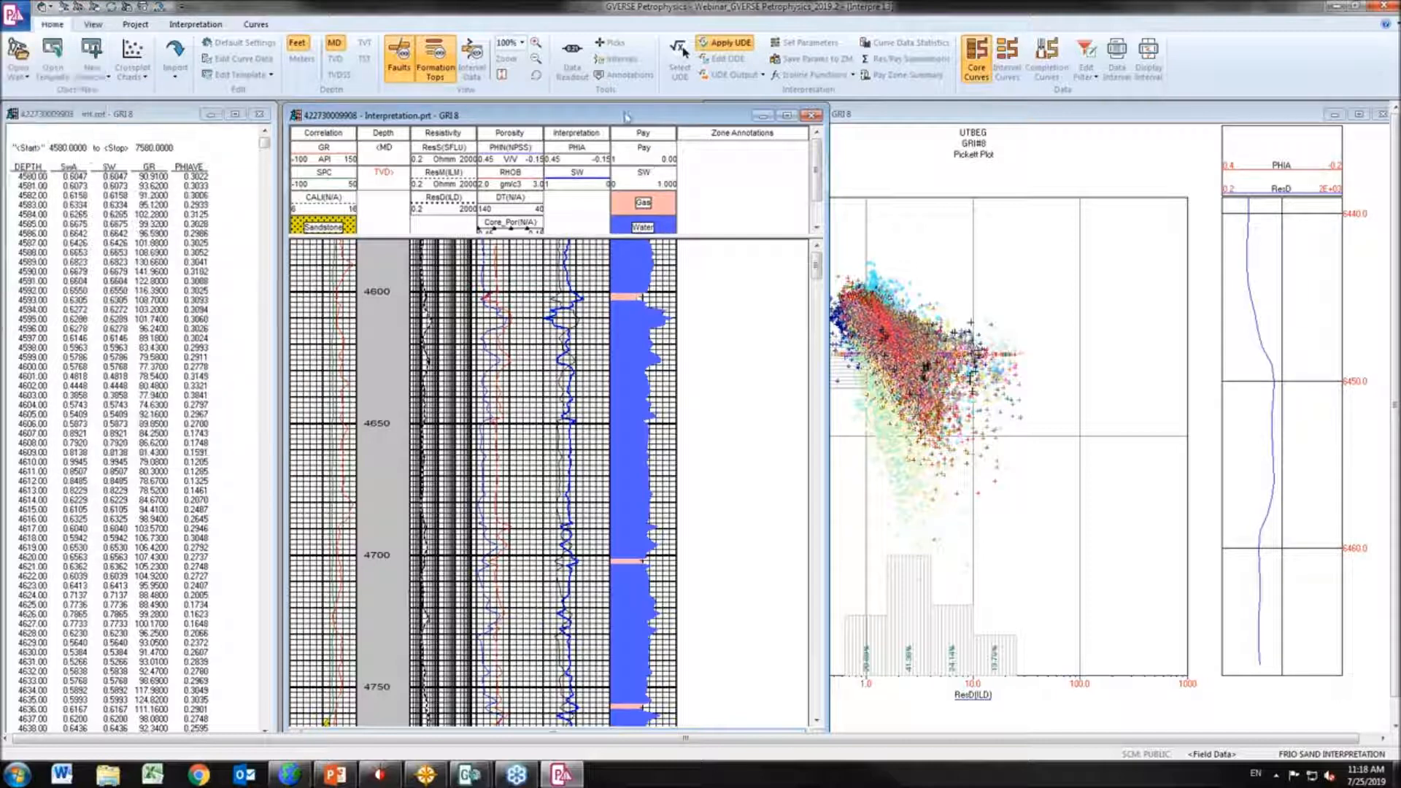
# Set up a single-well LAS/CSV export of the GR, NPSS and SFLU curves from the Import1 curve set, and cancel it
pyautogui.click(13, 13)
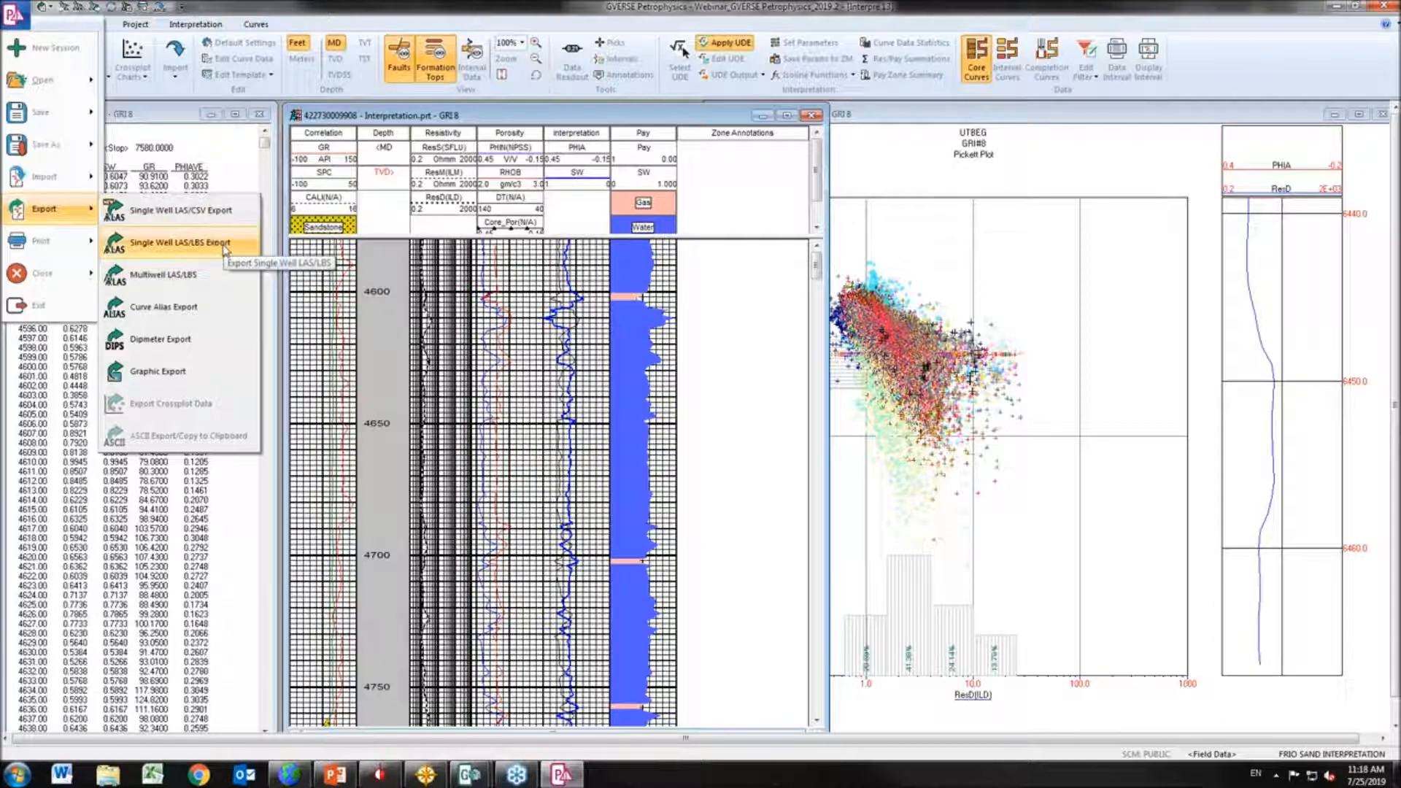
pyautogui.click(223, 214)
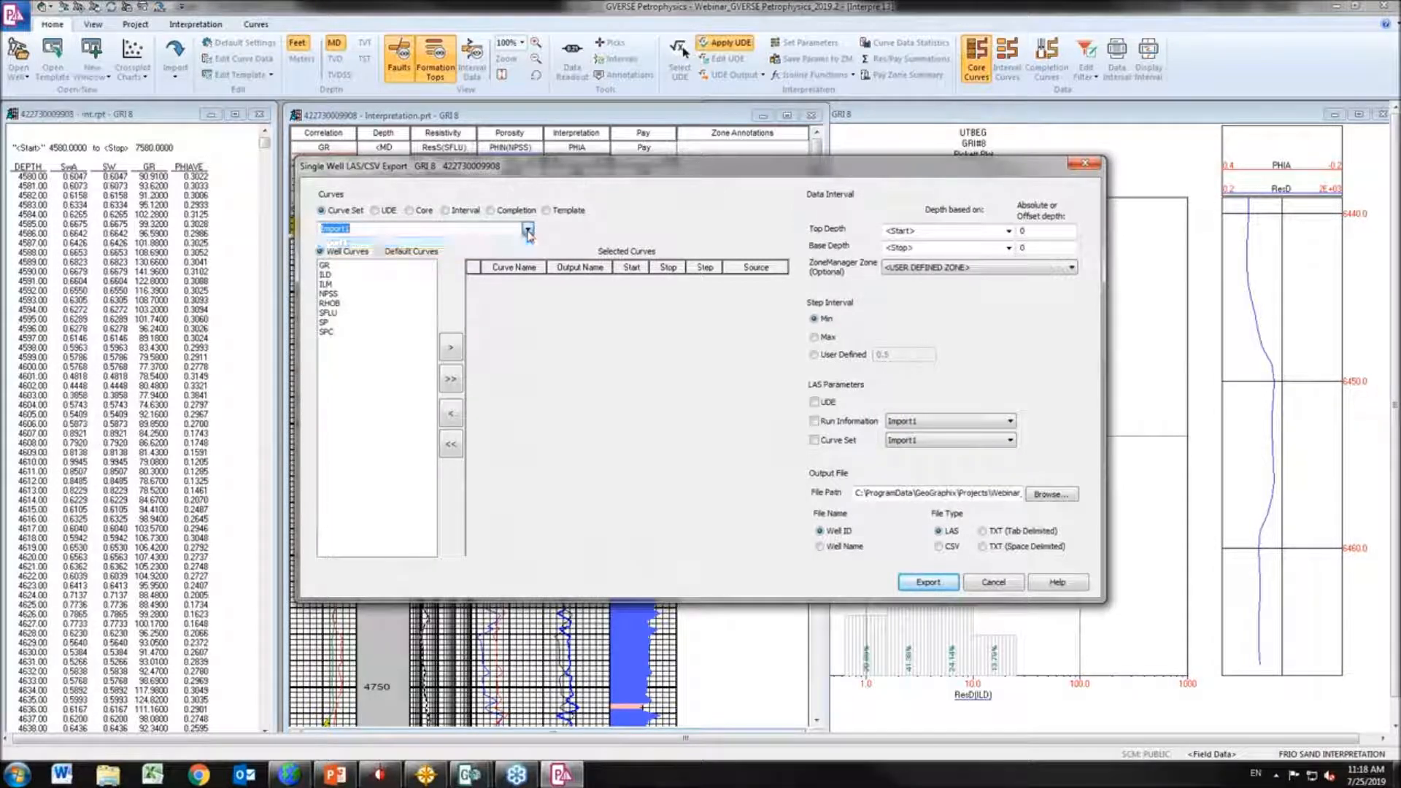
pyautogui.click(376, 210)
pyautogui.click(344, 211)
pyautogui.click(326, 266)
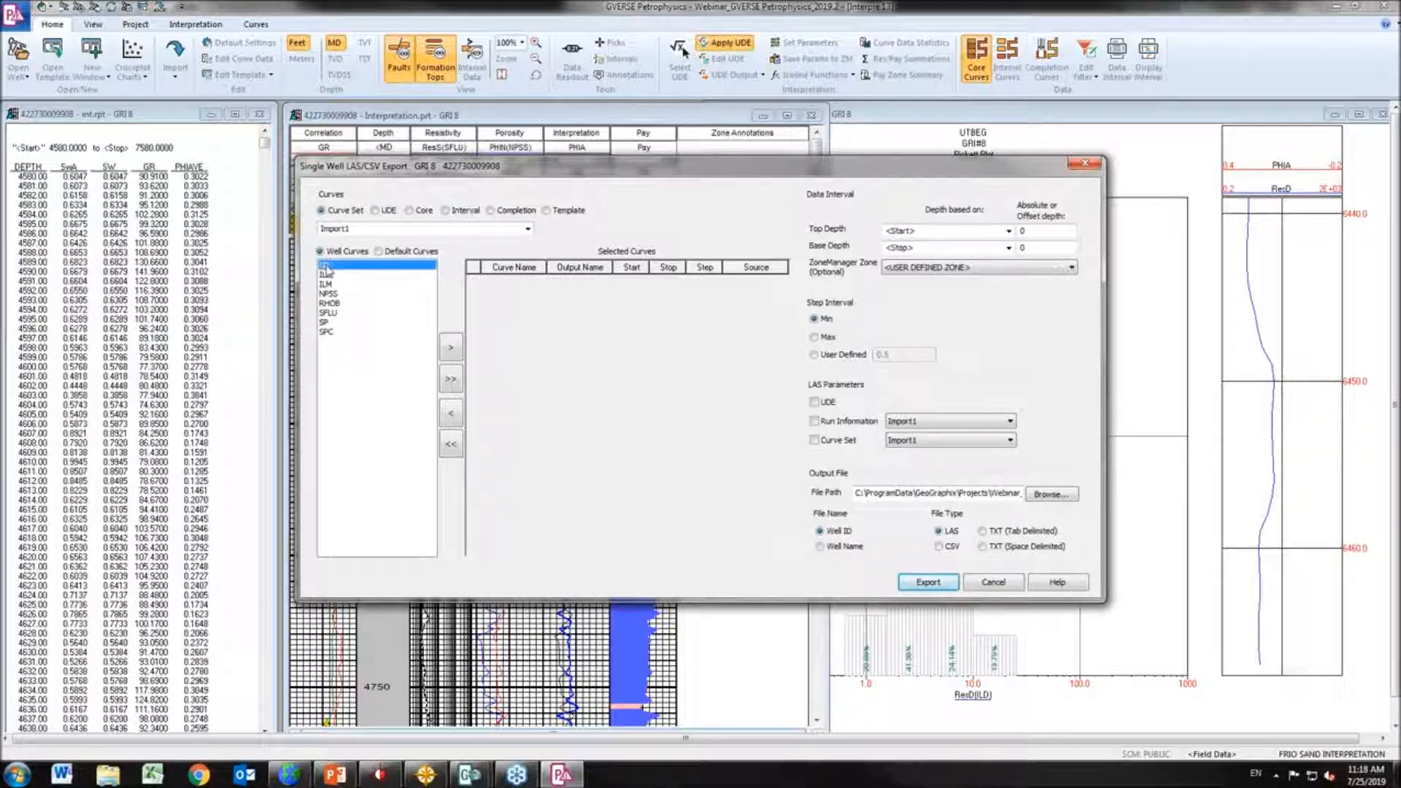
pyautogui.keyDown('ctrl'); pyautogui.click(327, 313); pyautogui.keyUp('ctrl')
pyautogui.keyDown('ctrl'); pyautogui.click(328, 294); pyautogui.keyUp('ctrl')
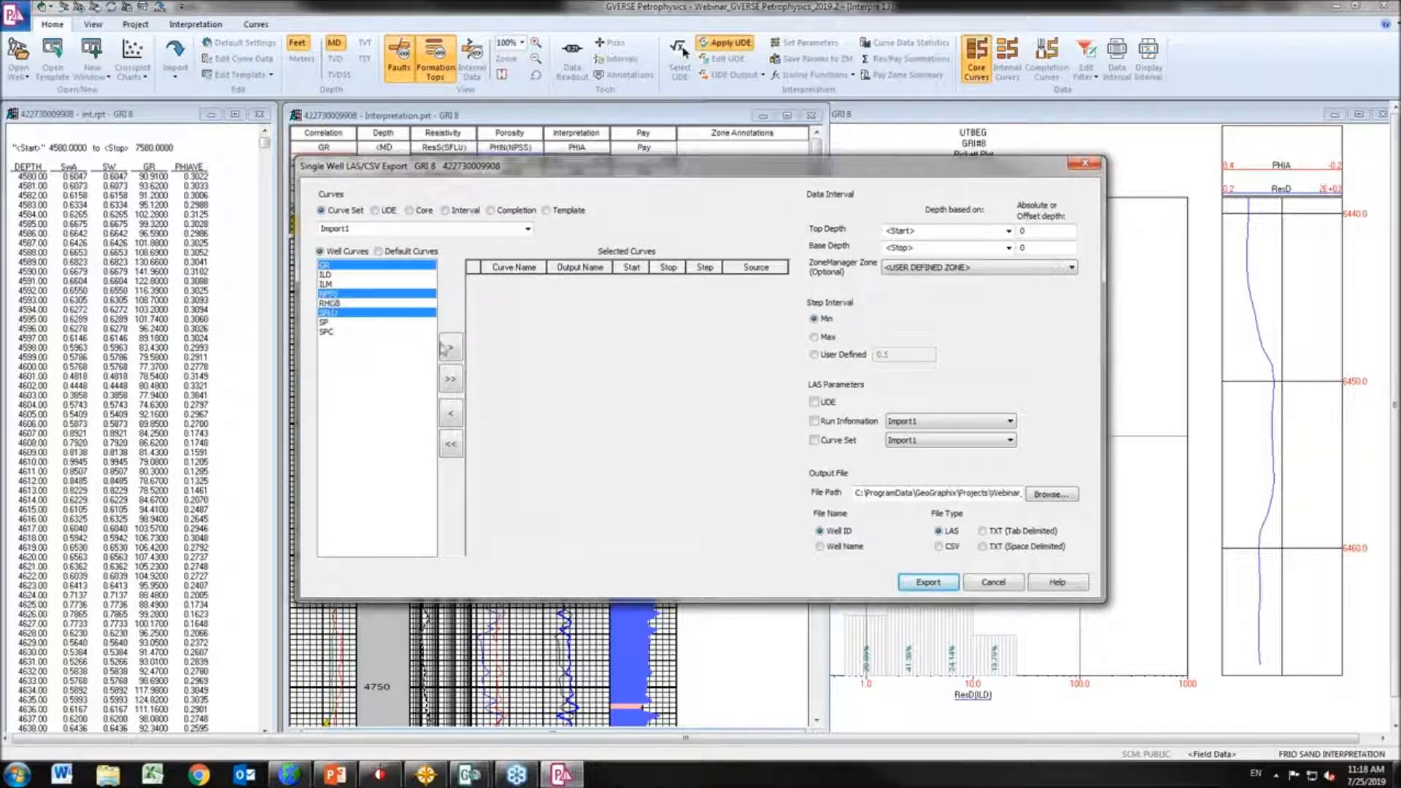
pyautogui.click(449, 349)
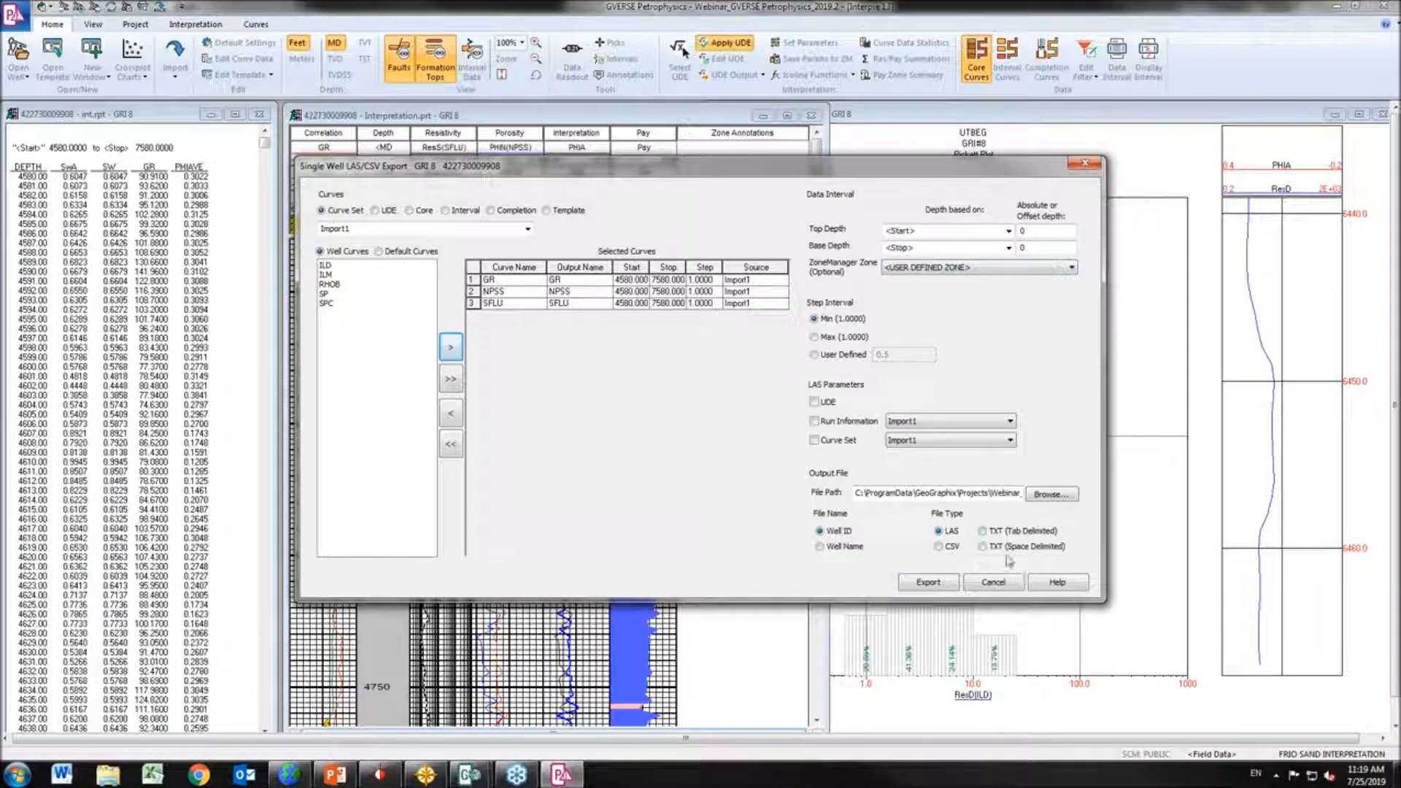
pyautogui.click(993, 583)
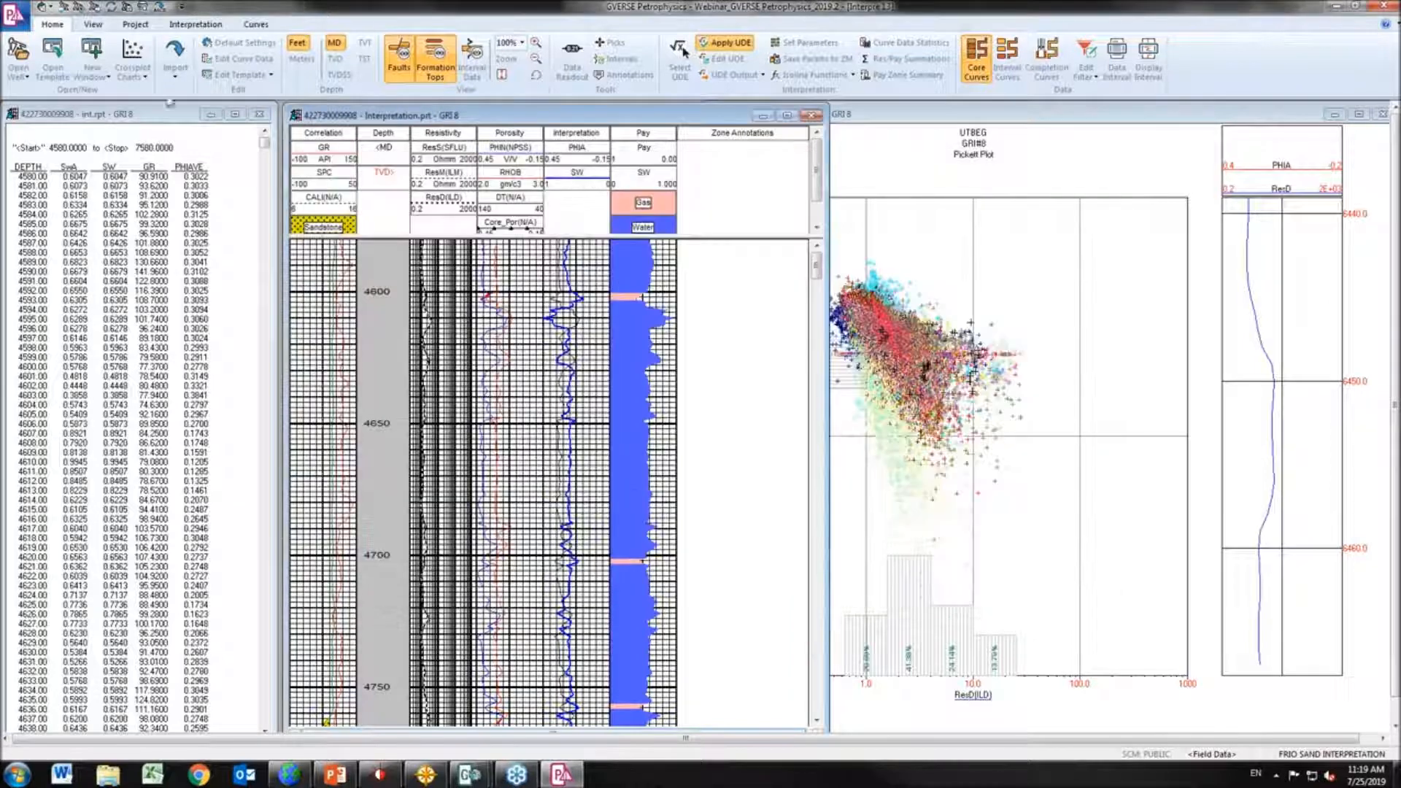
# Review the multiwell LAS/LBS export's file, curve, parameter, depth and well filter settings, and close it without exporting
pyautogui.click(13, 13)
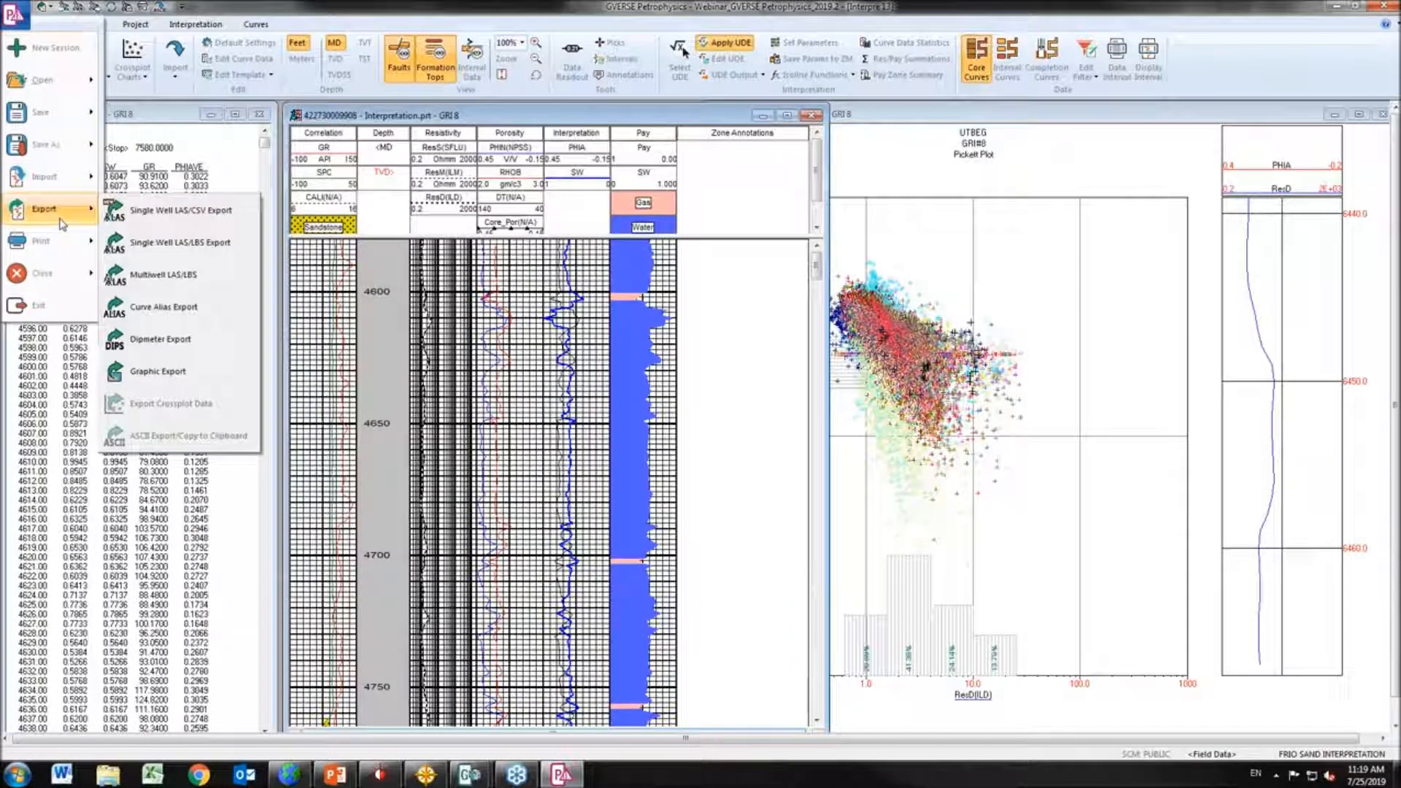
pyautogui.click(204, 276)
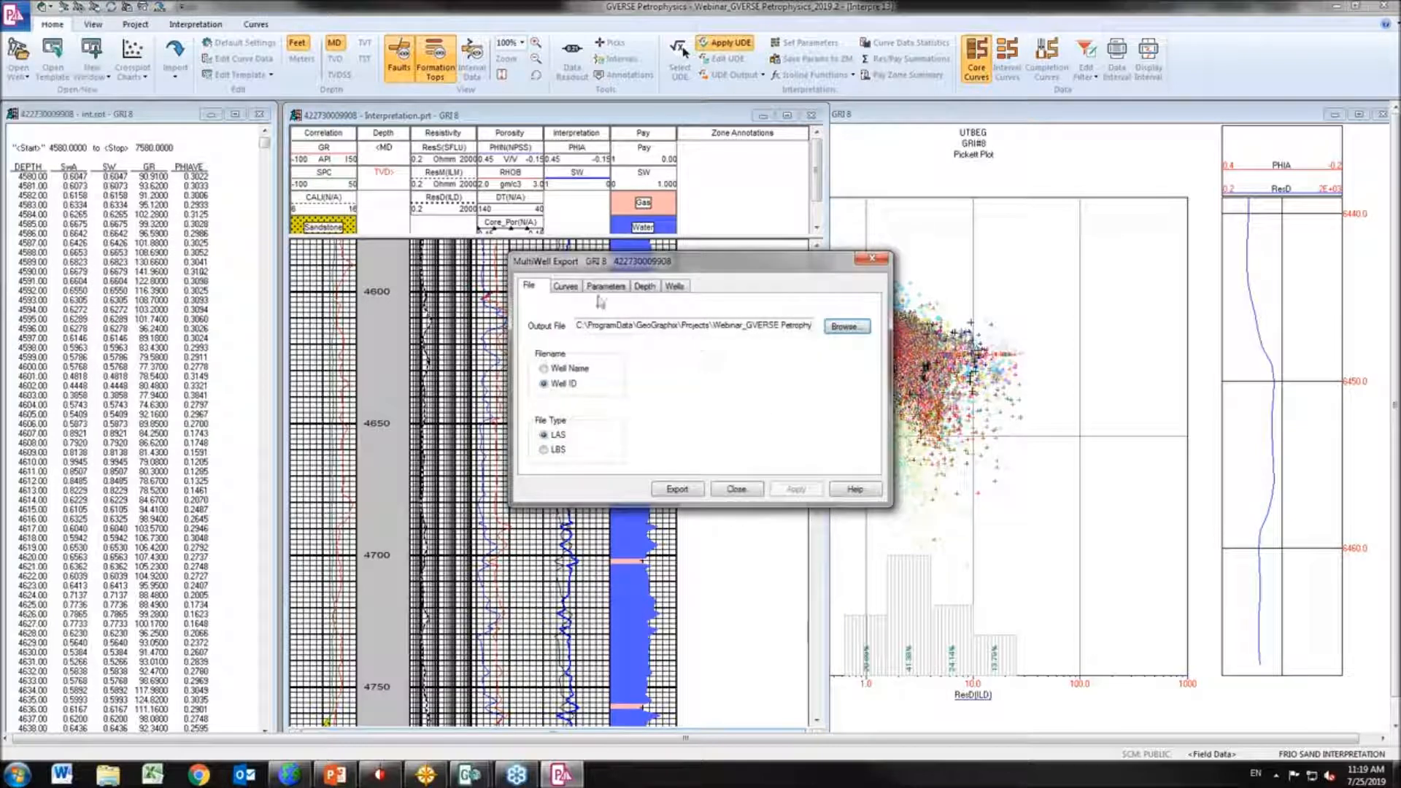
pyautogui.click(569, 287)
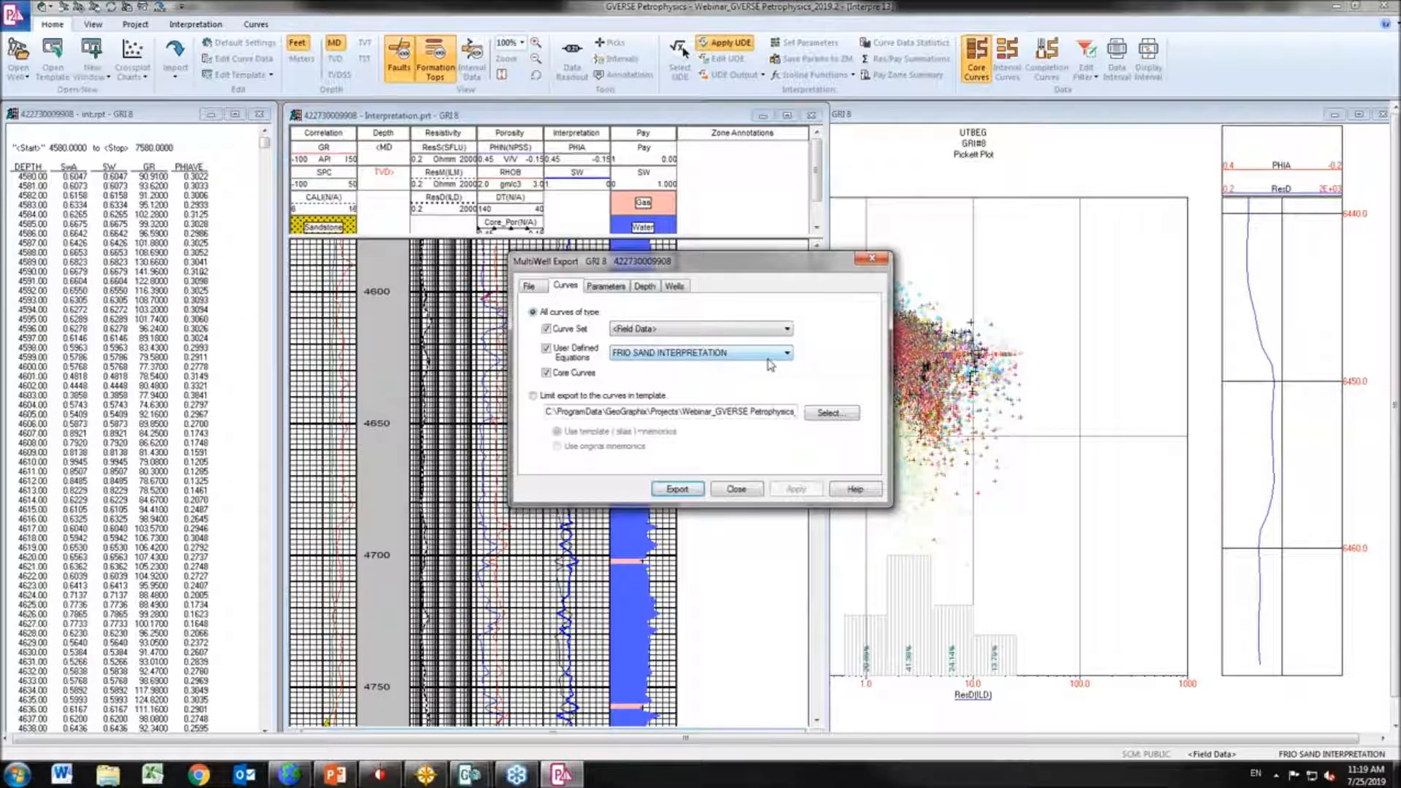
pyautogui.click(595, 287)
pyautogui.click(645, 286)
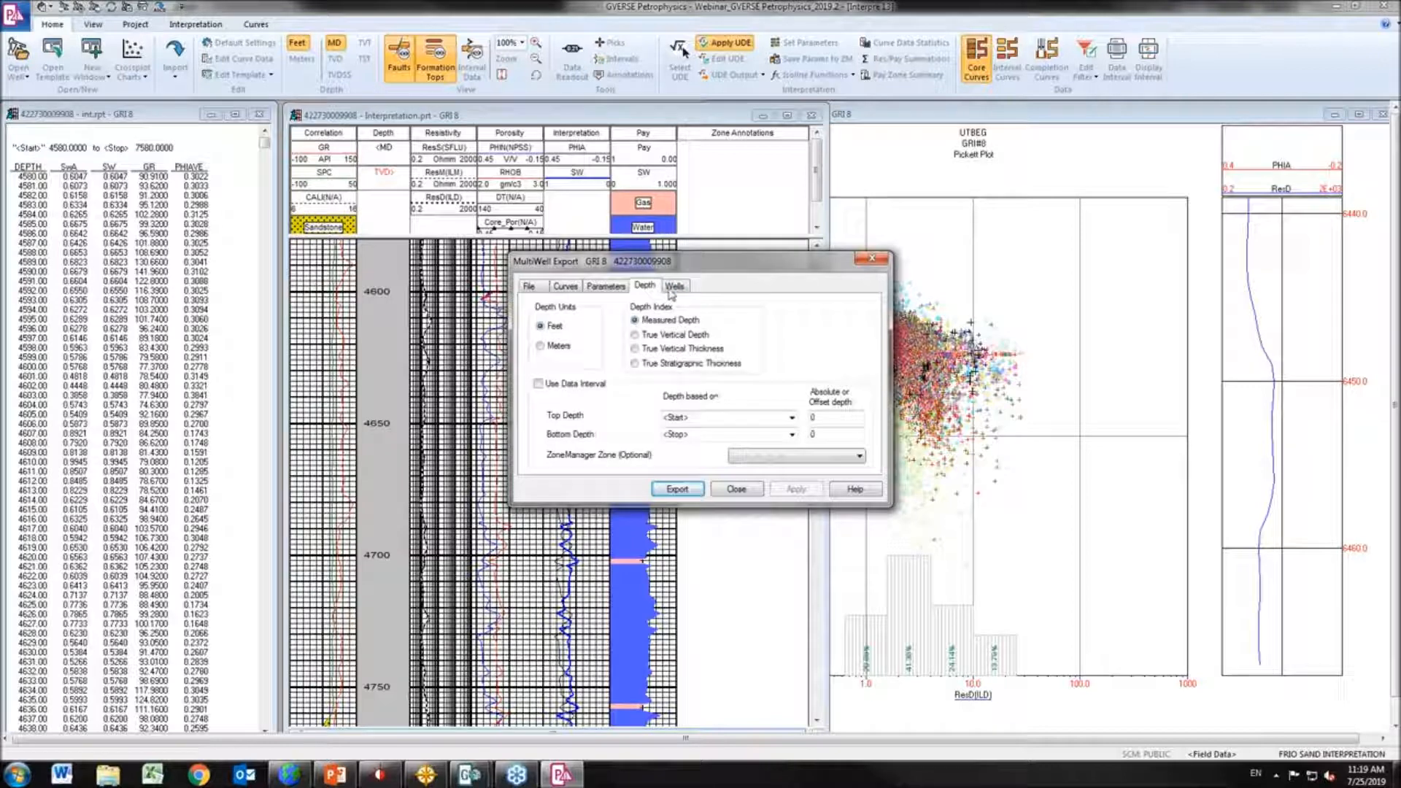
pyautogui.click(675, 287)
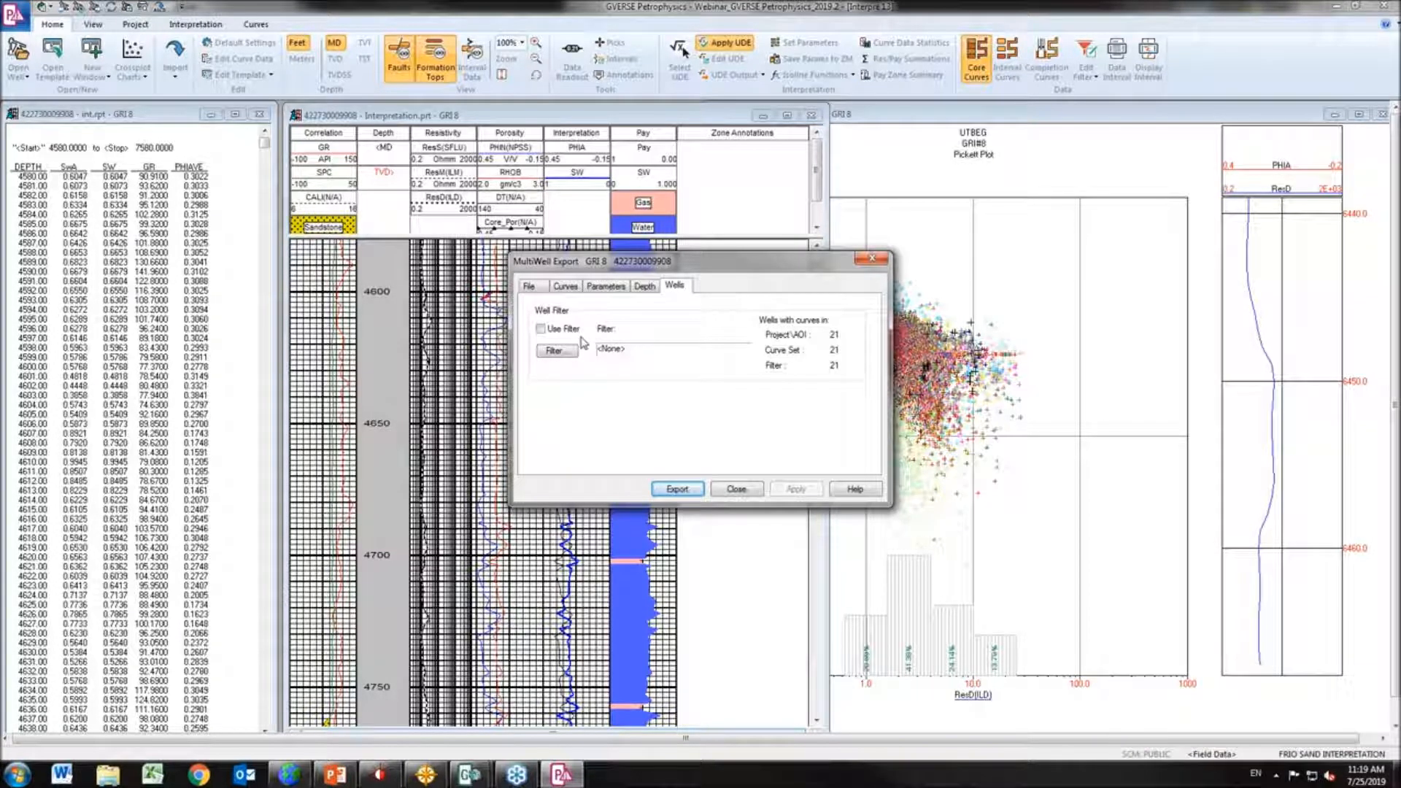
pyautogui.click(872, 260)
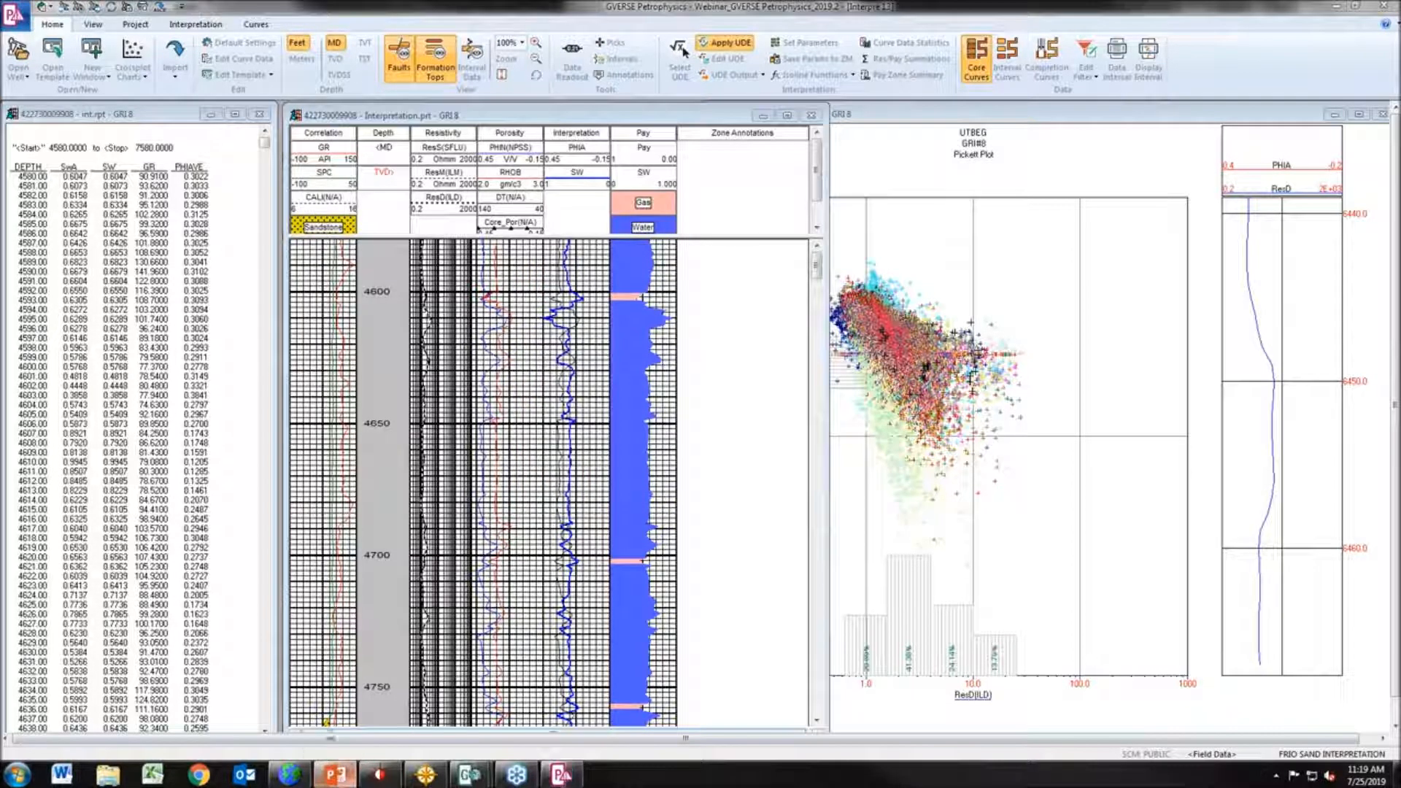